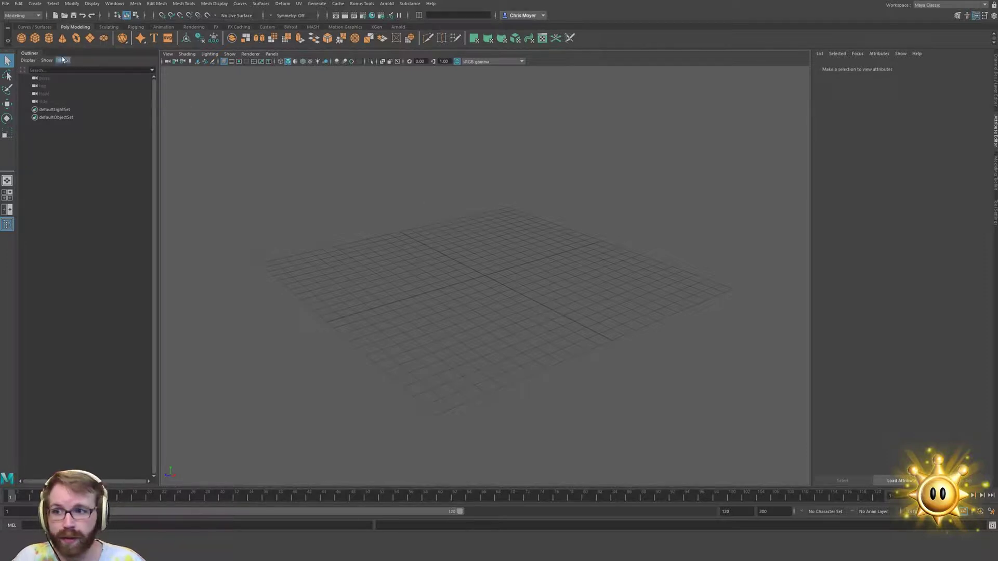
Create a polygon cylinder at the origin with 24 axis subdivisions
click(49, 38)
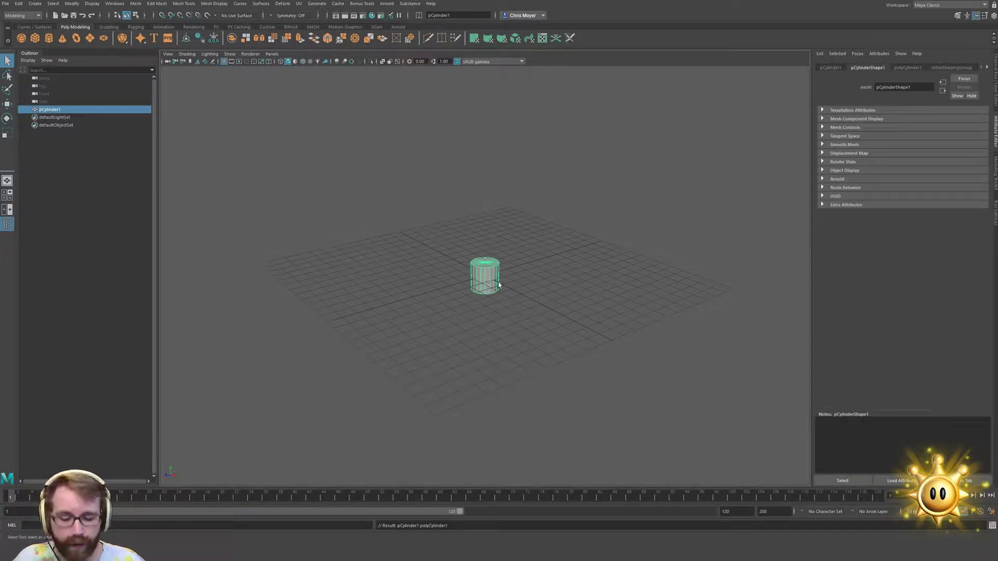
key(f)
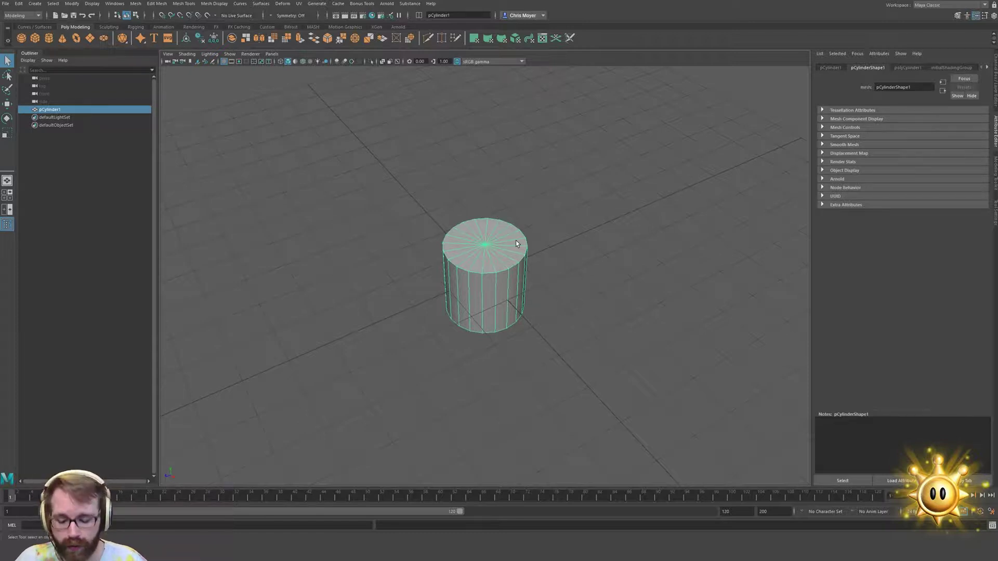
key(t)
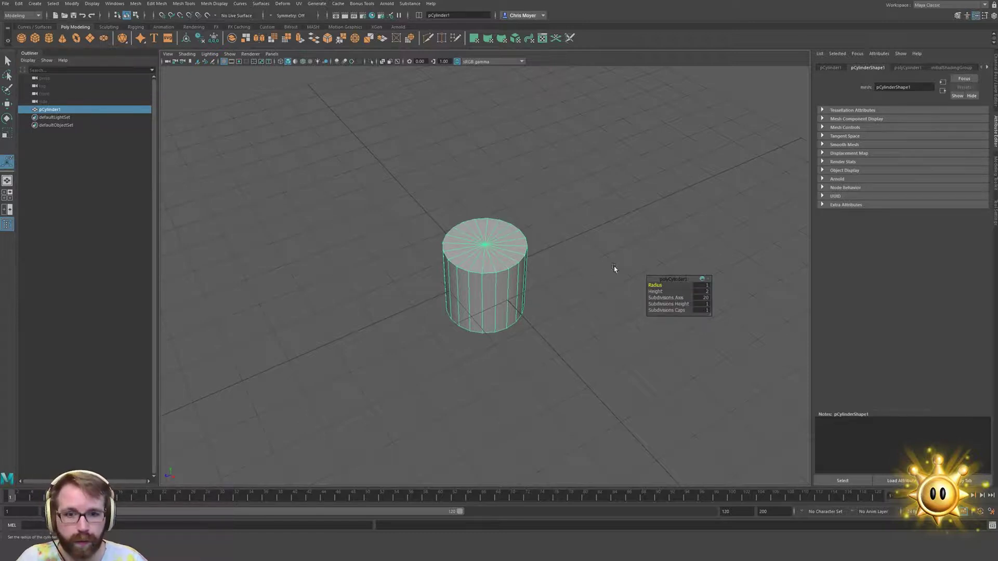
click(700, 299)
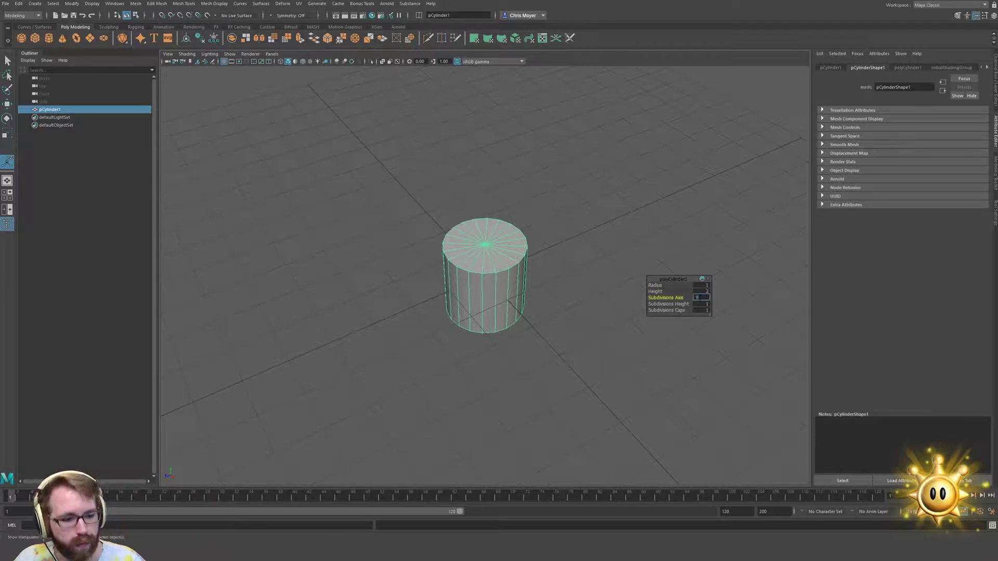
text(24)
key(Return)
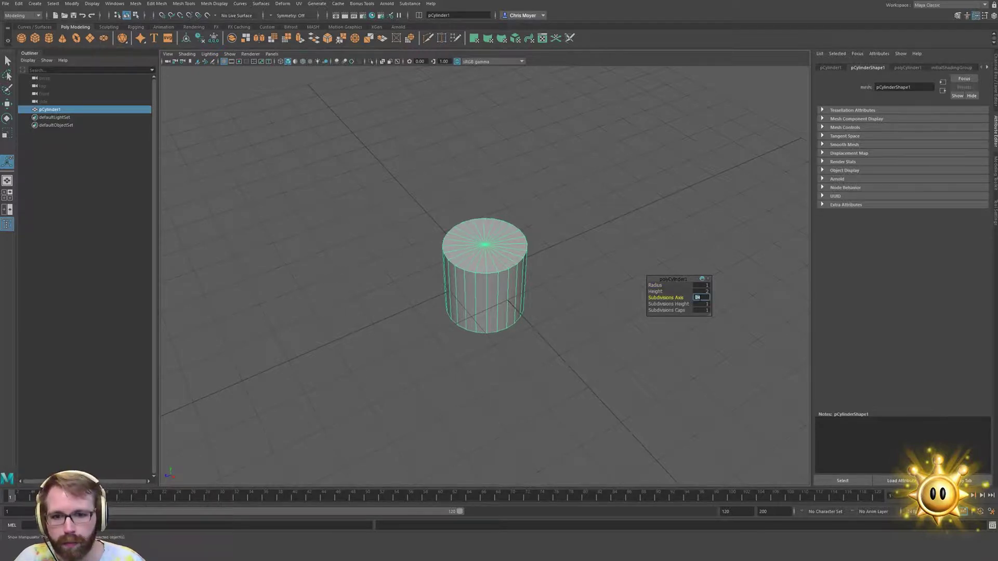
click(594, 270)
Set the cylinder's height to 0.55, its radius to 2.5 and its cap subdivisions to 6
click(508, 267)
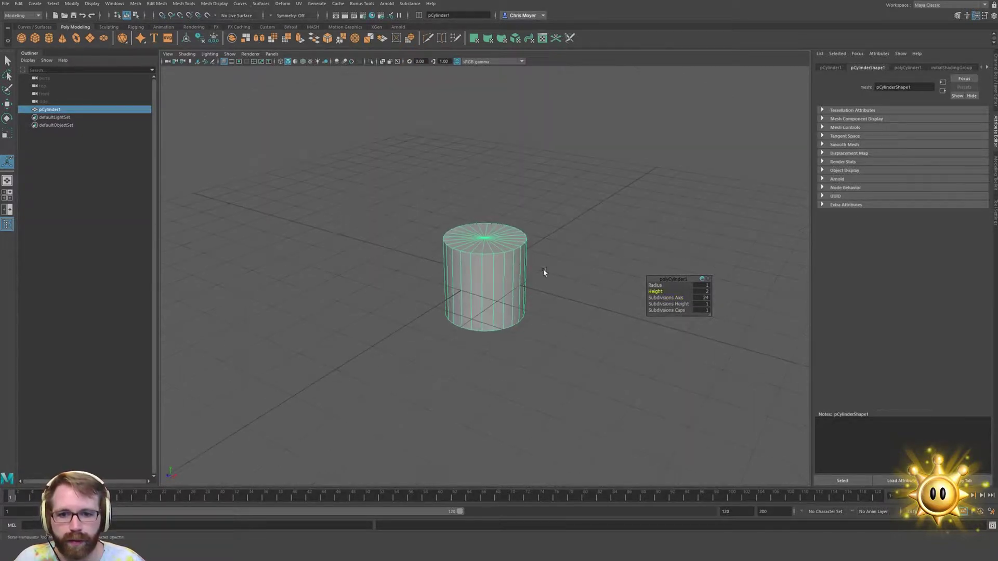
middle_drag(543, 272, 601, 284)
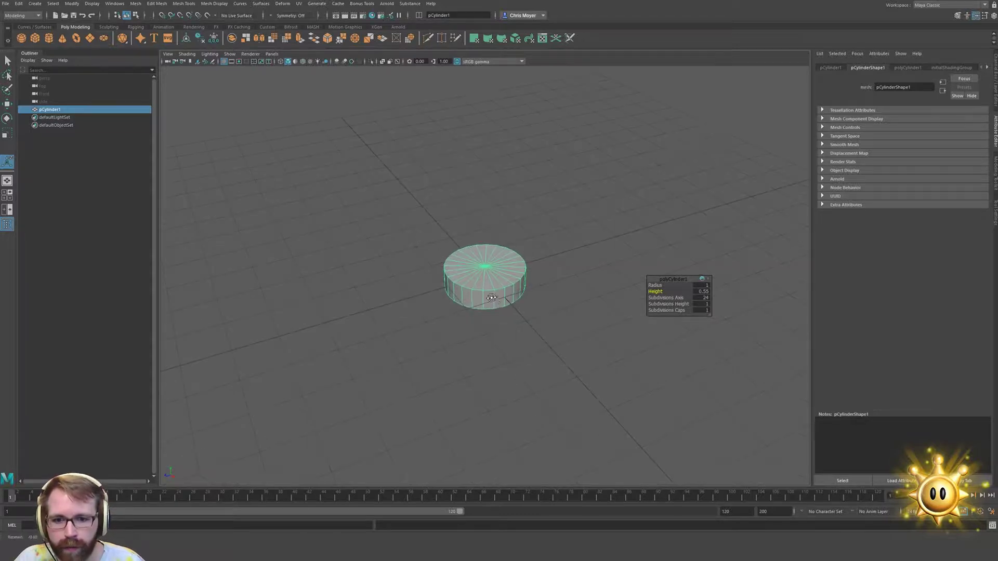
click(556, 270)
alt+drag(557, 269, 494, 279)
click(495, 278)
middle_drag(637, 298, 539, 341)
alt+drag(539, 341, 568, 405)
middle_drag(569, 405, 626, 345)
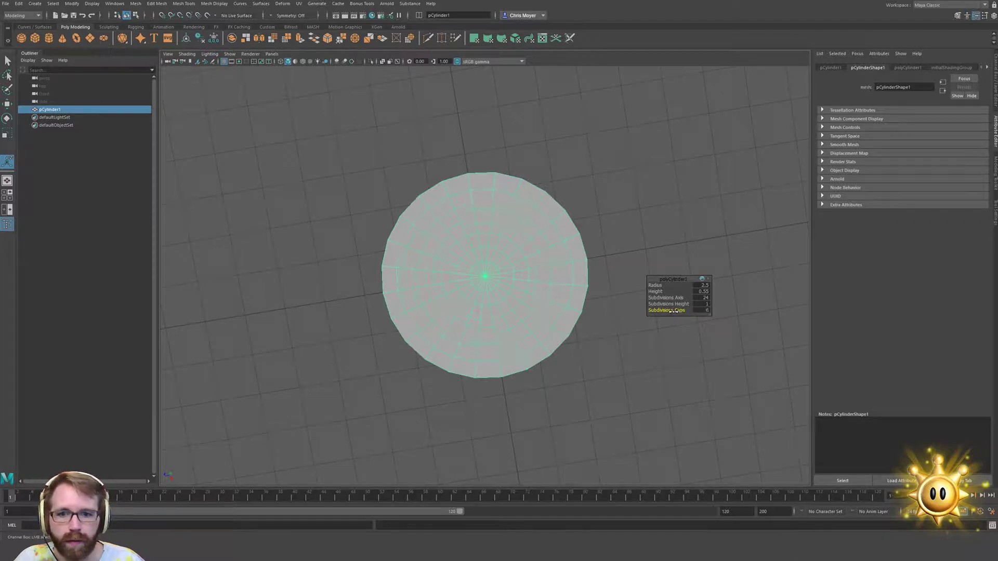
Rotate the flat cylinder so that it stands on its edge with its round face vertical
alt+drag(467, 316, 494, 334)
right_drag(494, 334, 494, 292)
alt+drag(491, 265, 484, 295)
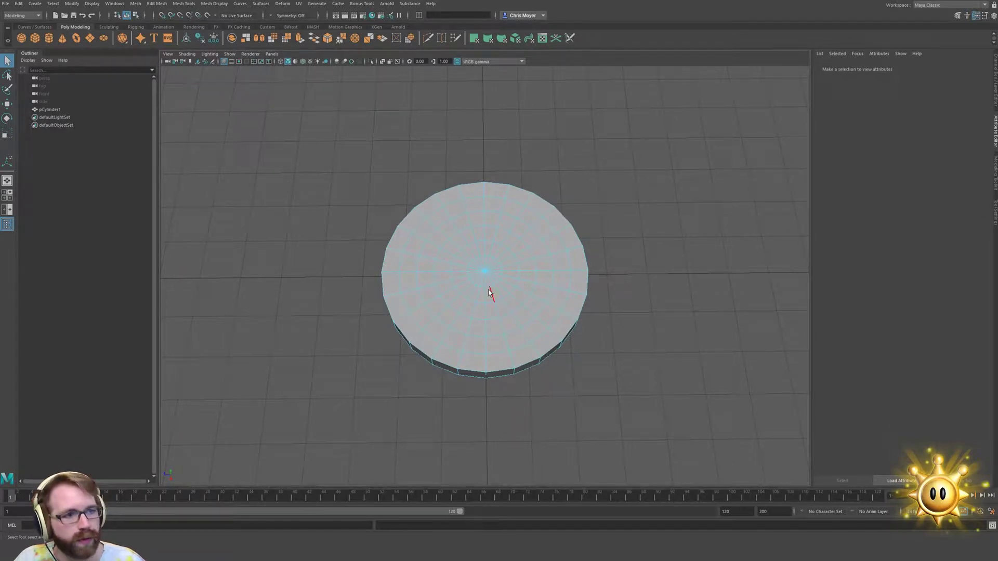
alt+drag(492, 286, 533, 290)
key(F8)
key(w)
key(e)
key(w)
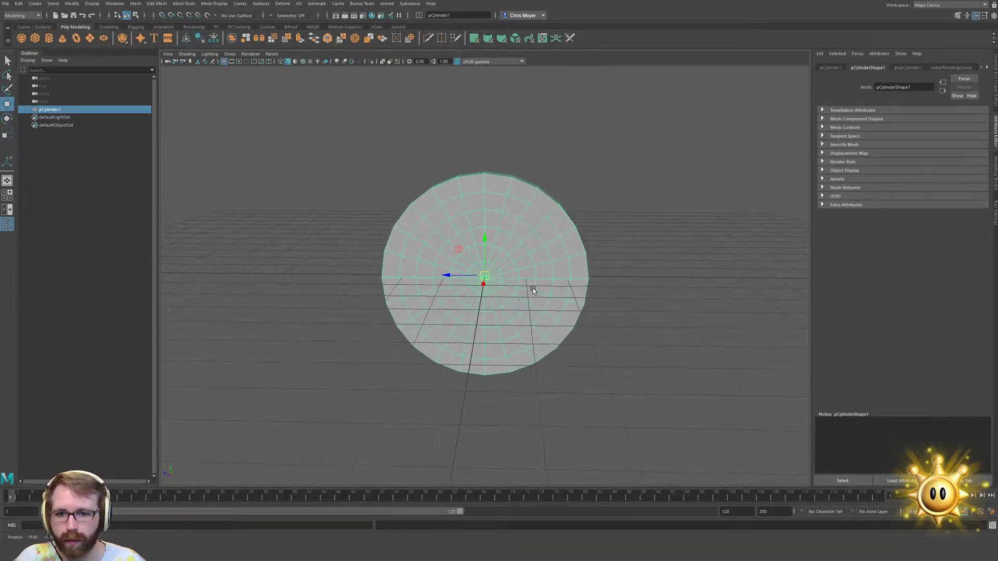
Create a polygon cone and move it horizontally out of the disc to the space beside it
click(63, 38)
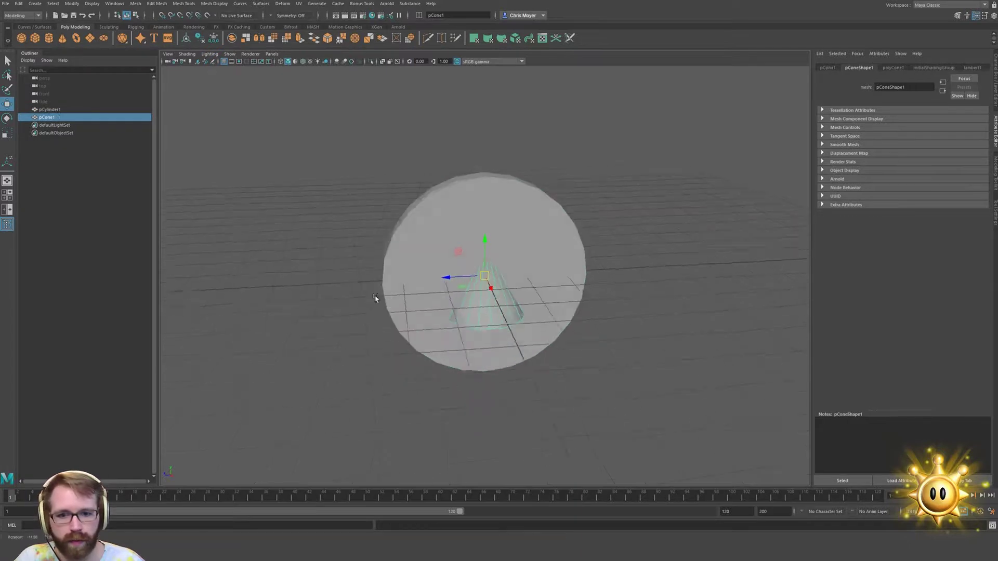
alt+drag(468, 285, 519, 328)
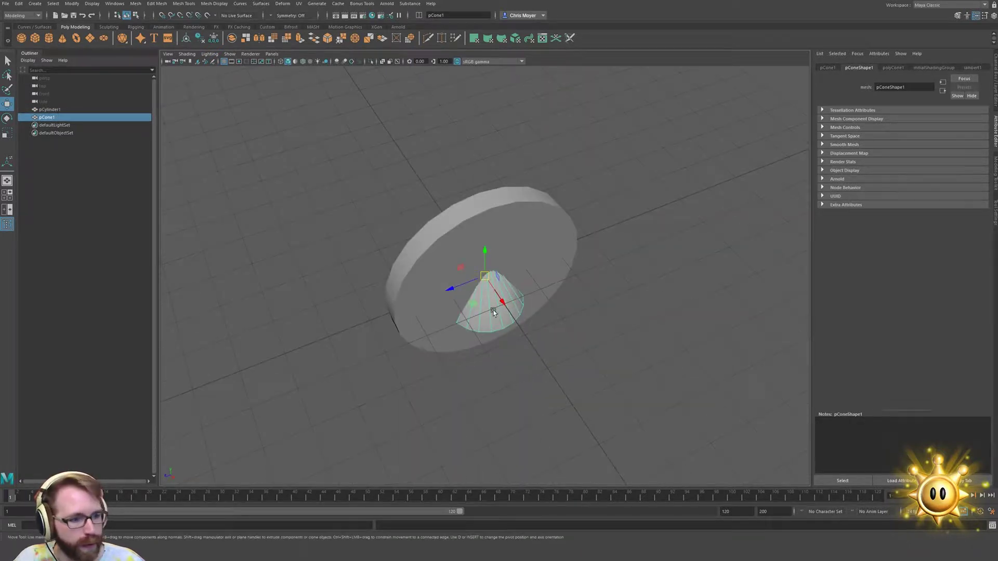
middle_drag(473, 303, 613, 296)
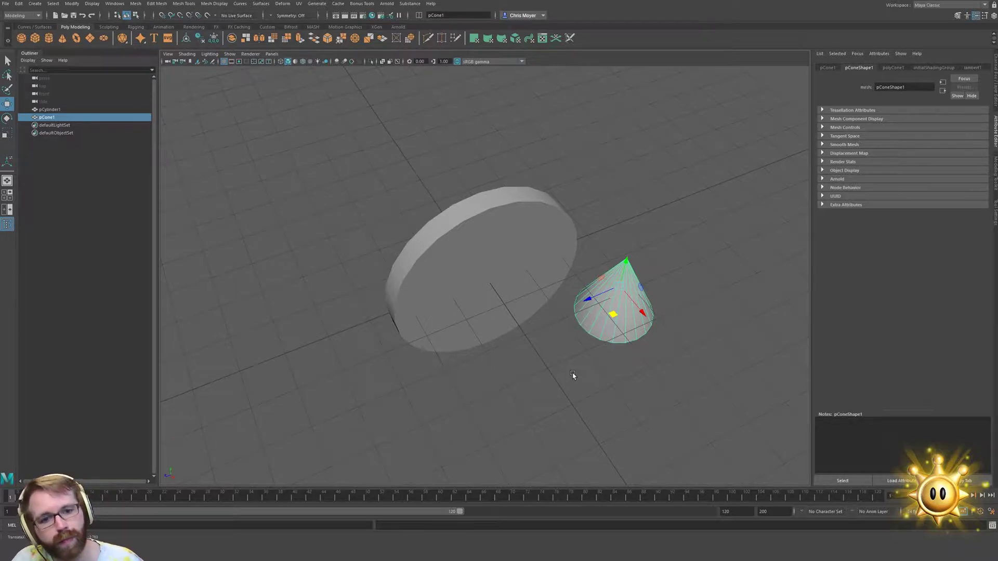
Position the cone centred just above the disc's upper rim and scale it narrower
alt+drag(713, 290, 482, 319)
alt+drag(460, 267, 453, 218)
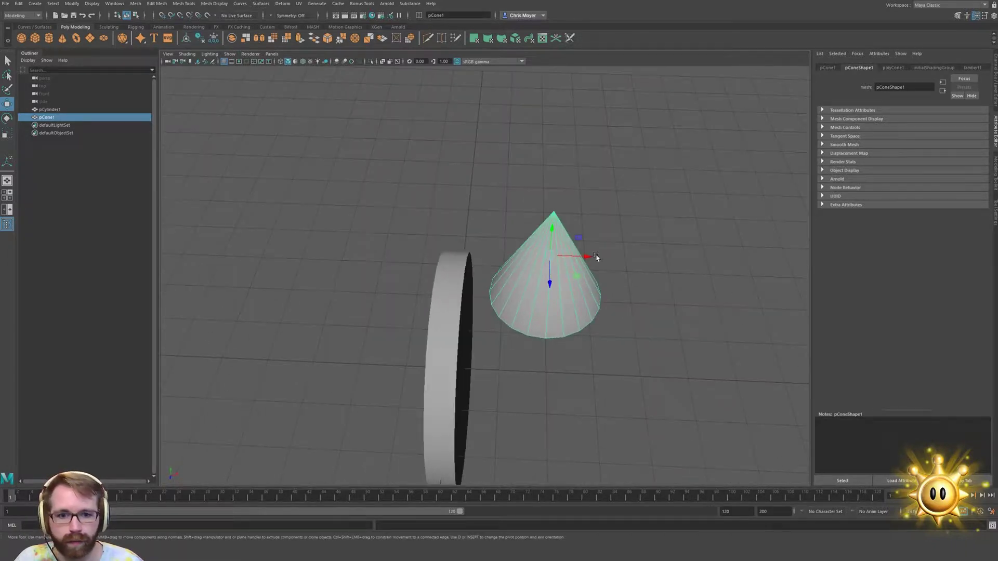
drag(579, 260, 480, 252)
alt+drag(453, 316, 453, 209)
key(r)
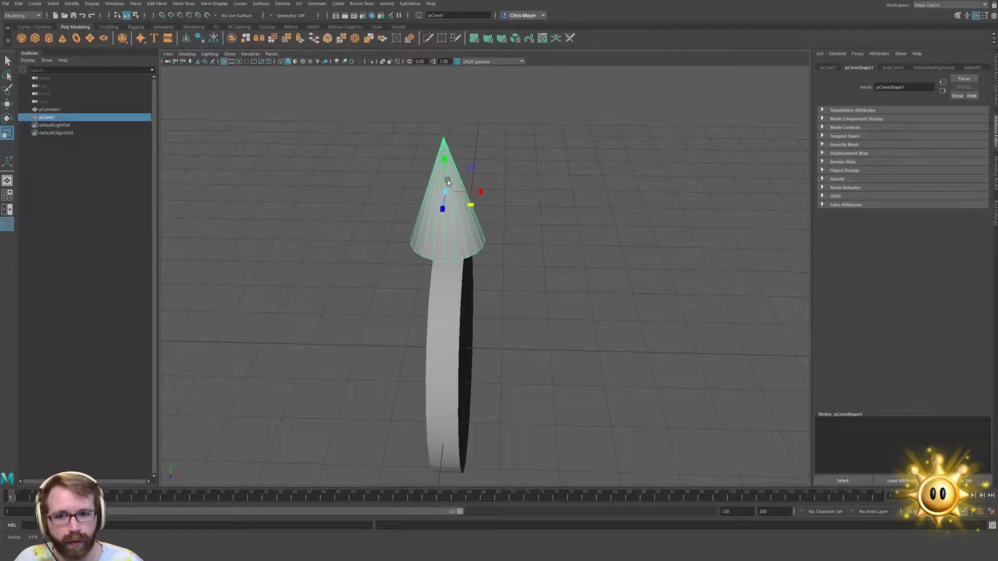
key(w)
alt+drag(443, 164, 392, 174)
alt+right_drag(392, 173, 488, 285)
alt+middle_drag(488, 285, 519, 247)
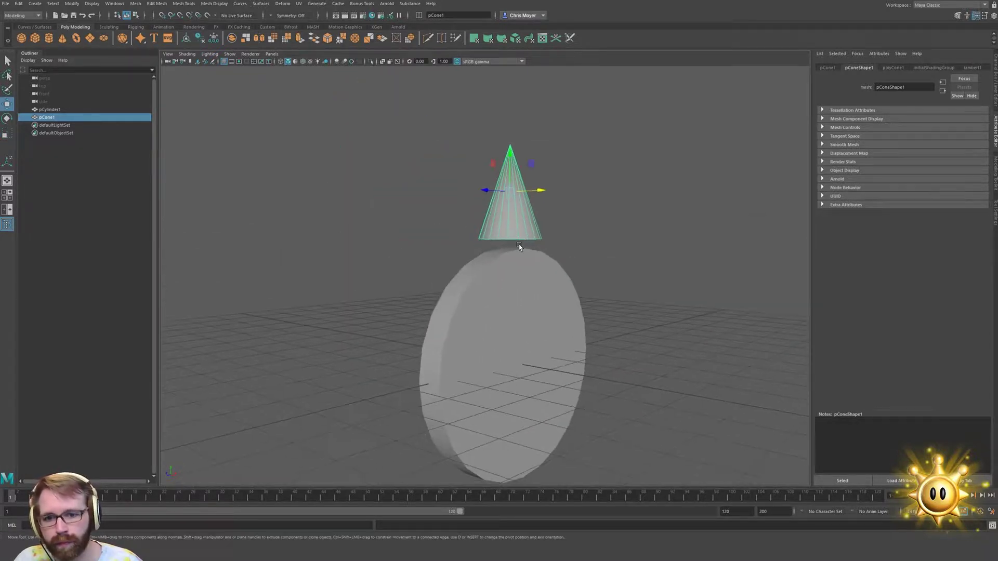
Extrude the cone's tip vertex with length 0, 2 divisions and width 0.92 to add edge rings
alt+right_drag(488, 213, 587, 164)
alt+middle_drag(588, 163, 586, 267)
key(F9)
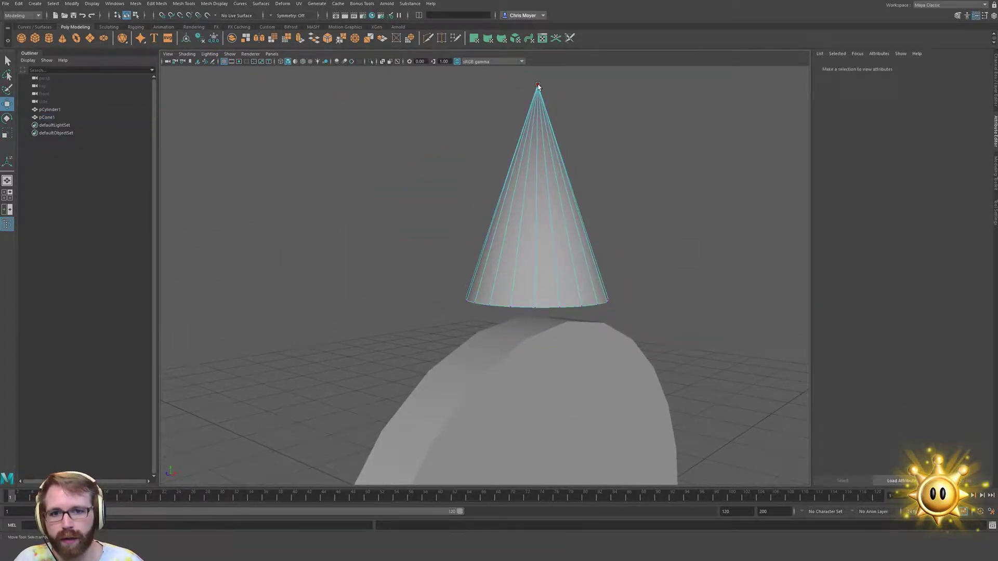
drag(514, 70, 621, 123)
key(ctrl+e)
alt+right_drag(622, 195, 569, 154)
alt+middle_drag(577, 153, 569, 196)
click(701, 292)
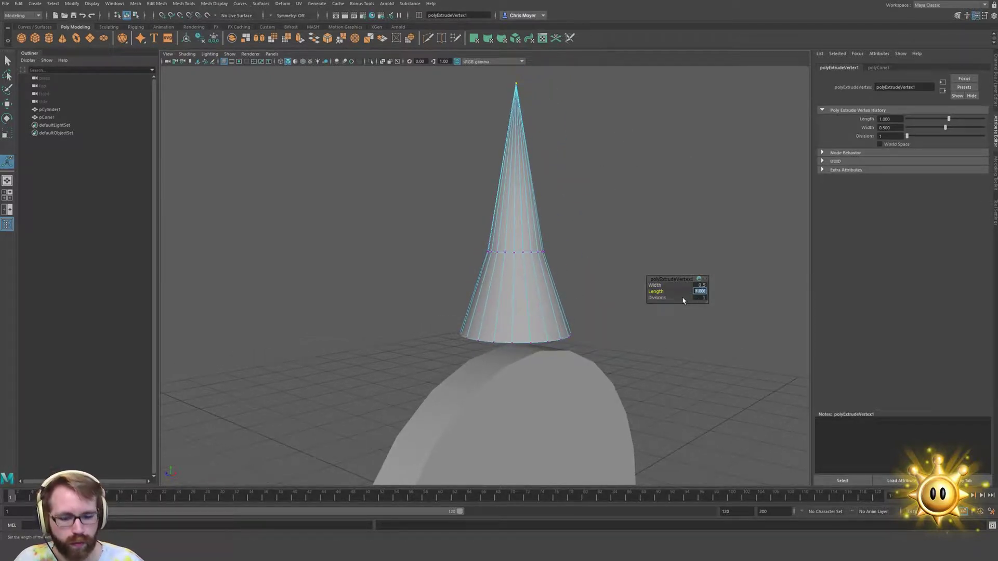
text(0)
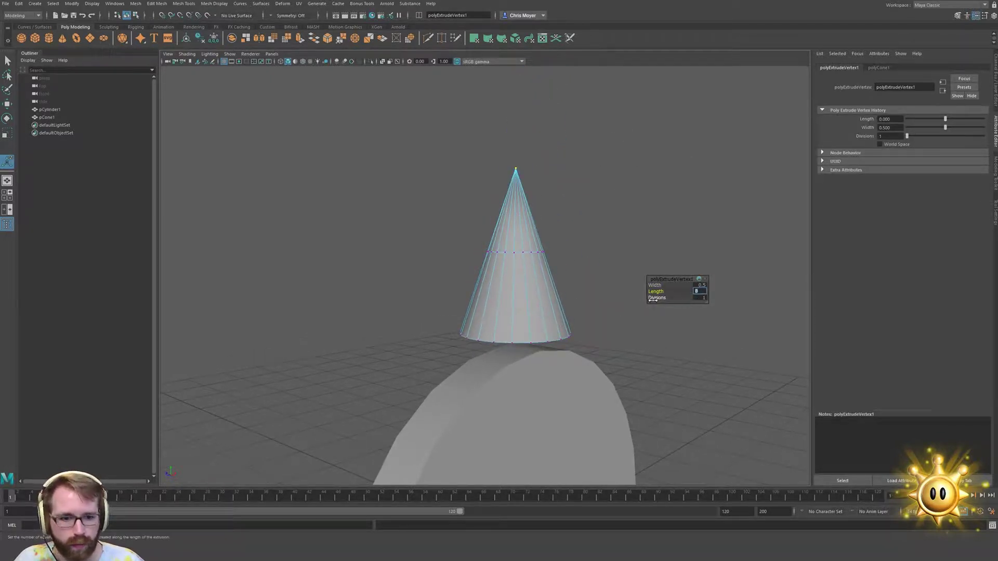
drag(656, 298, 658, 298)
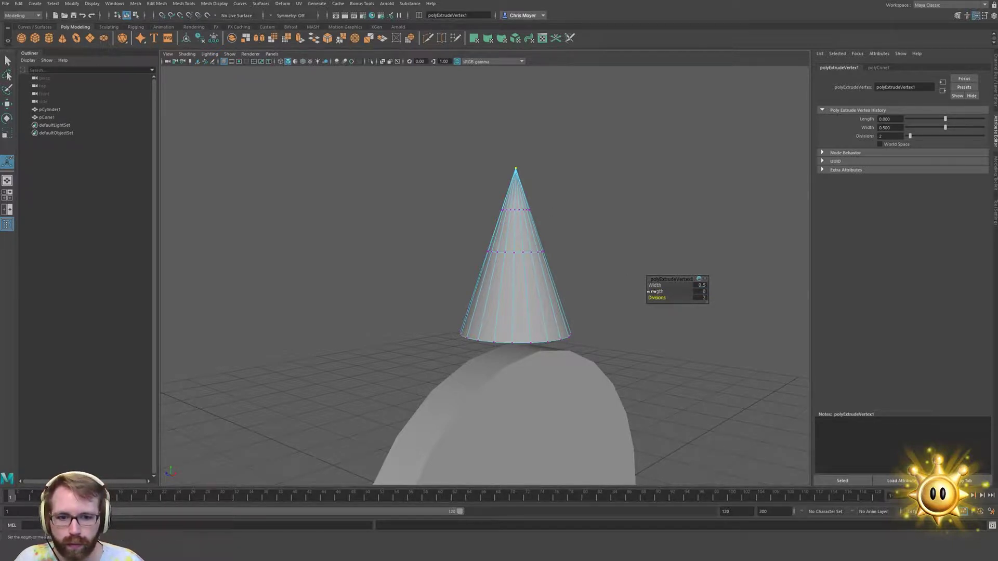
drag(653, 286, 629, 240)
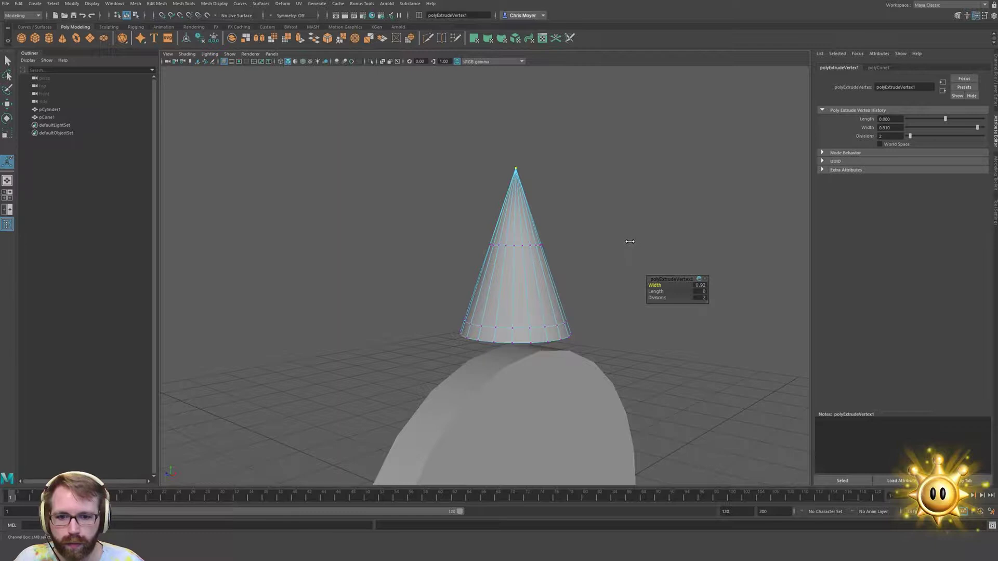
Raise the cone's upper edge loop toward the tip
key(w)
click(516, 241)
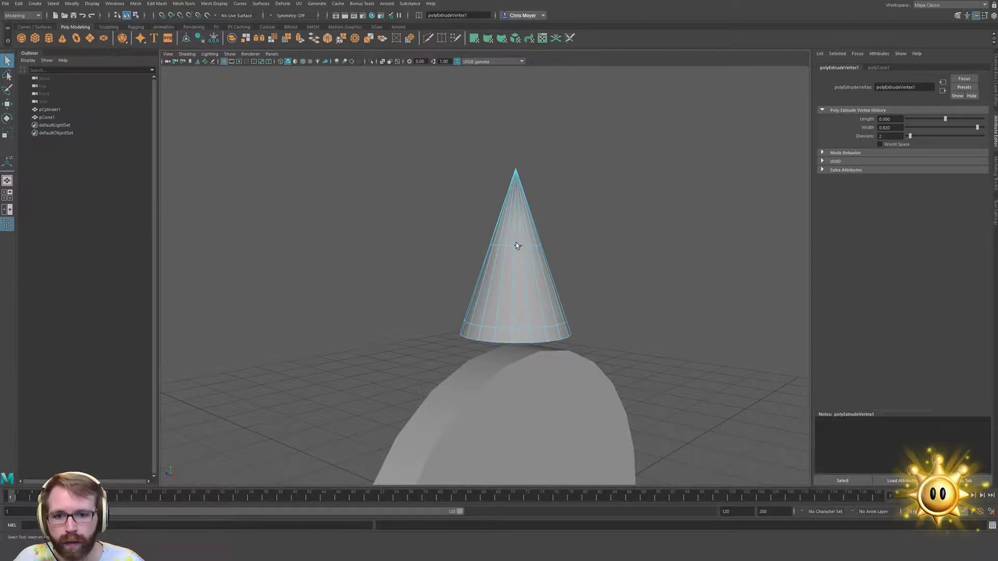
drag(517, 217, 517, 173)
Lower the cone's tip vertex toward the upper edge loop to blunt it and preview the smoothed shape
key(F9)
click(514, 168)
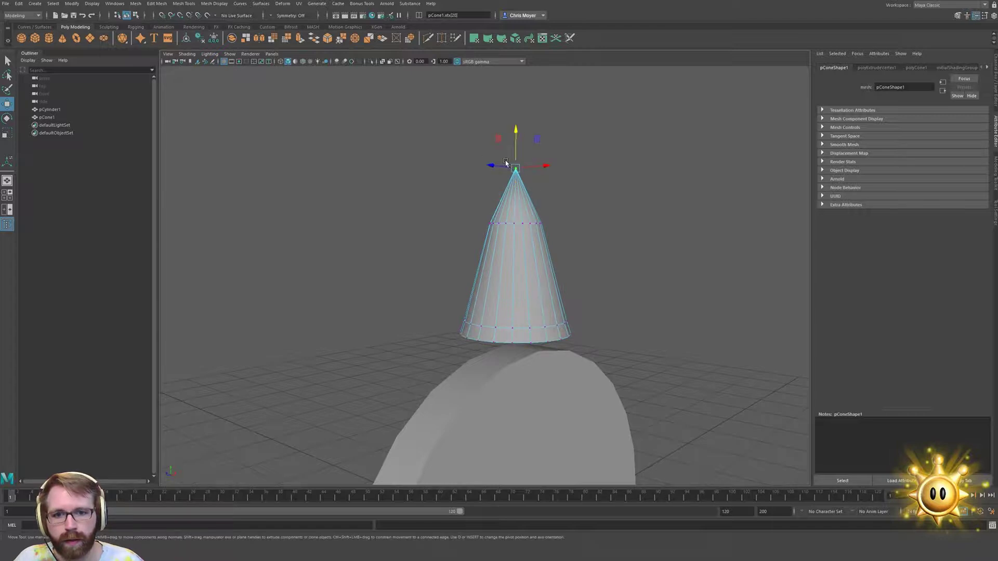
drag(522, 136, 506, 308)
key(e)
key(3)
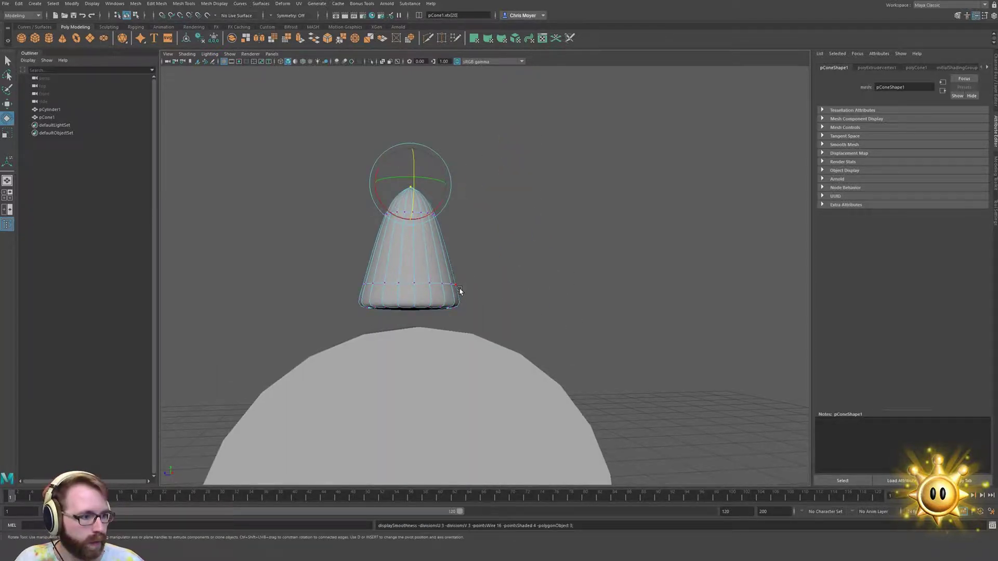
key(1)
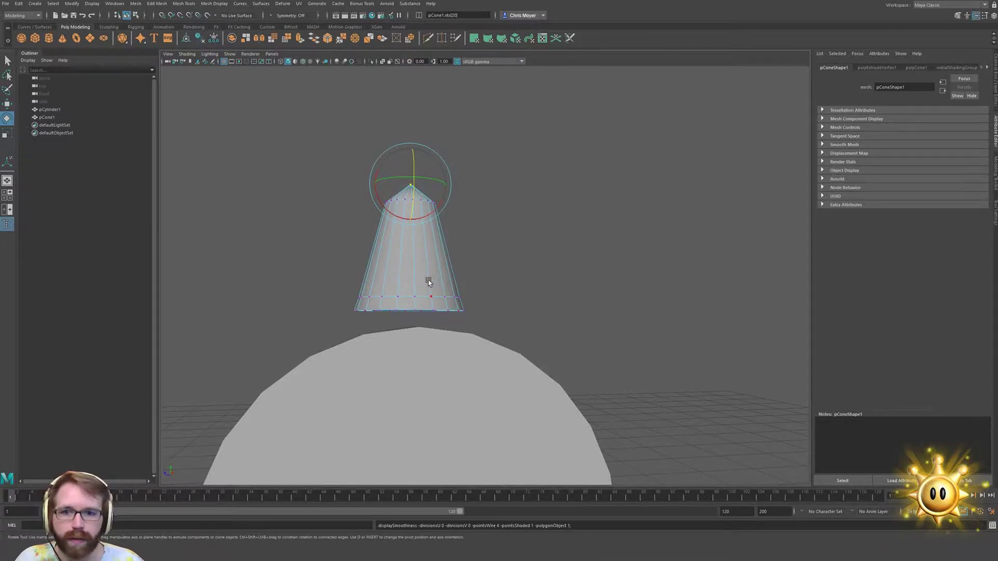
Select the cone's upper edge loop and move it down away from the tip
alt+drag(430, 281, 405, 298)
key(F10)
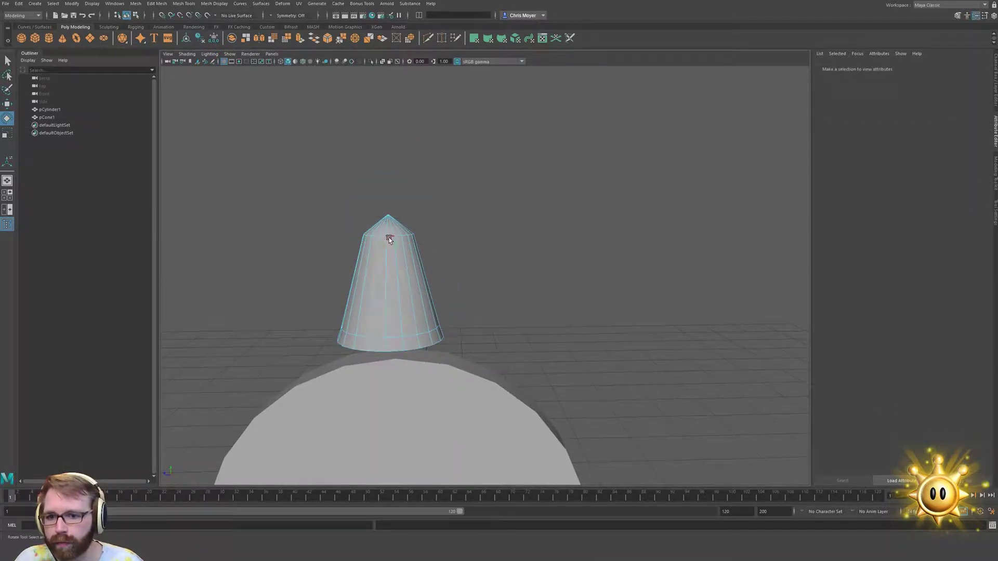
key(w)
click(389, 237)
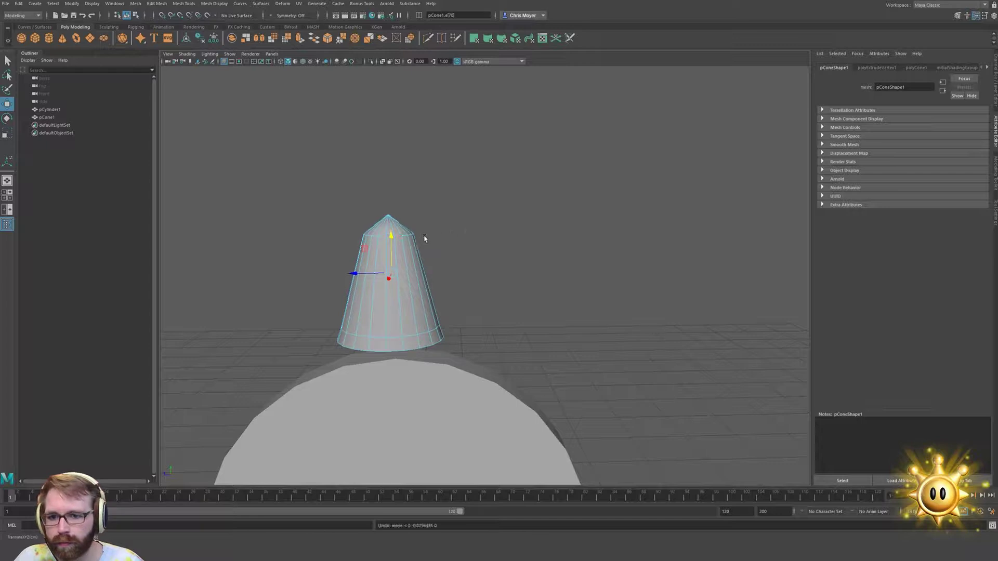
key(F9)
key(F10)
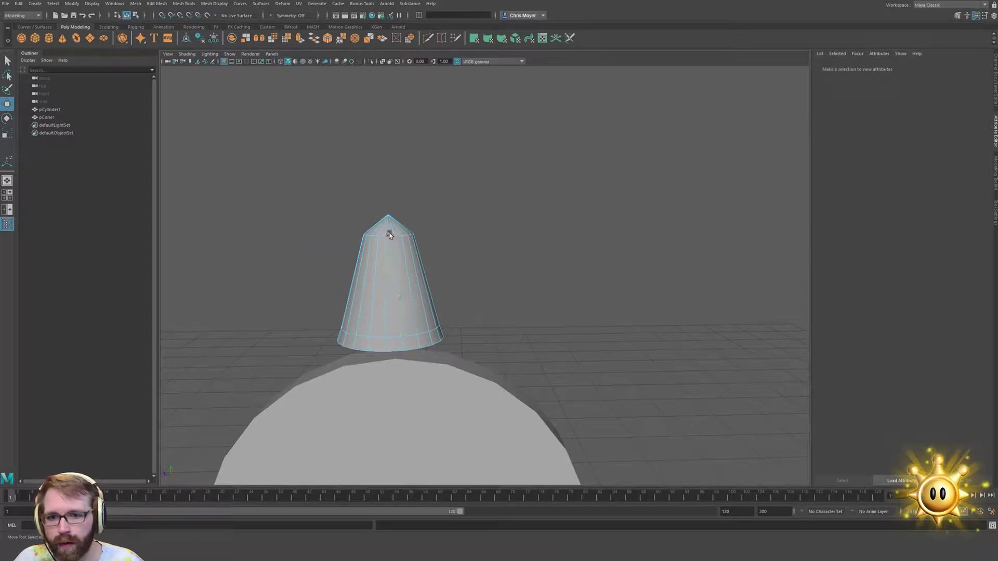
click(387, 235)
drag(386, 198, 390, 218)
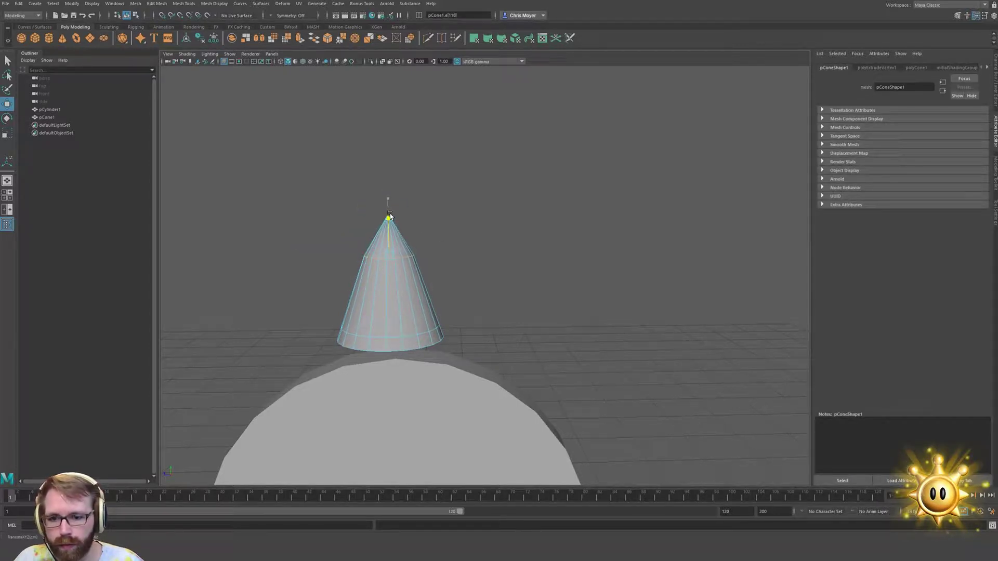
Widen the cone's upper edge loop horizontally and raise it to just below the tip
key(r)
alt+drag(387, 284, 349, 338)
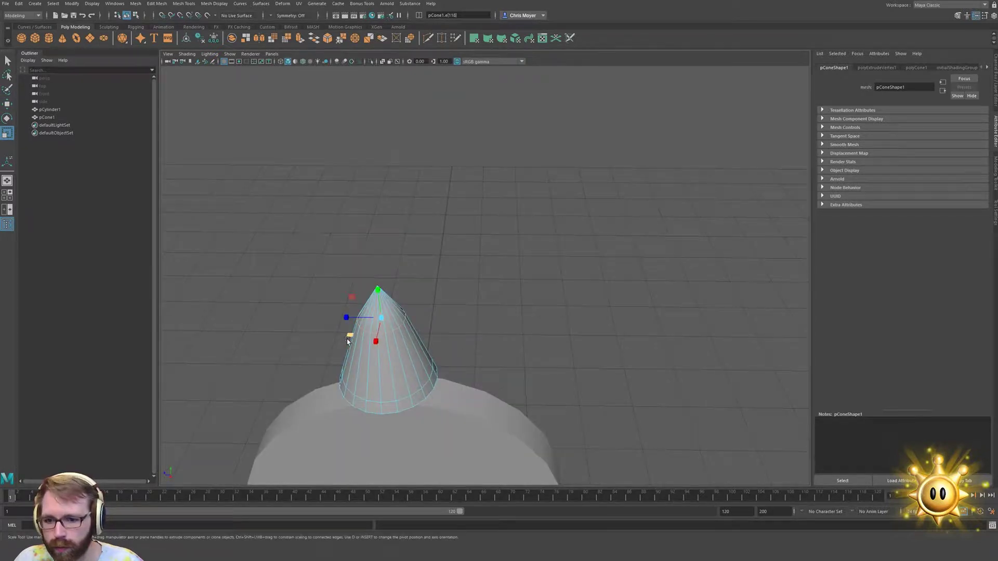
alt+drag(443, 351, 444, 318)
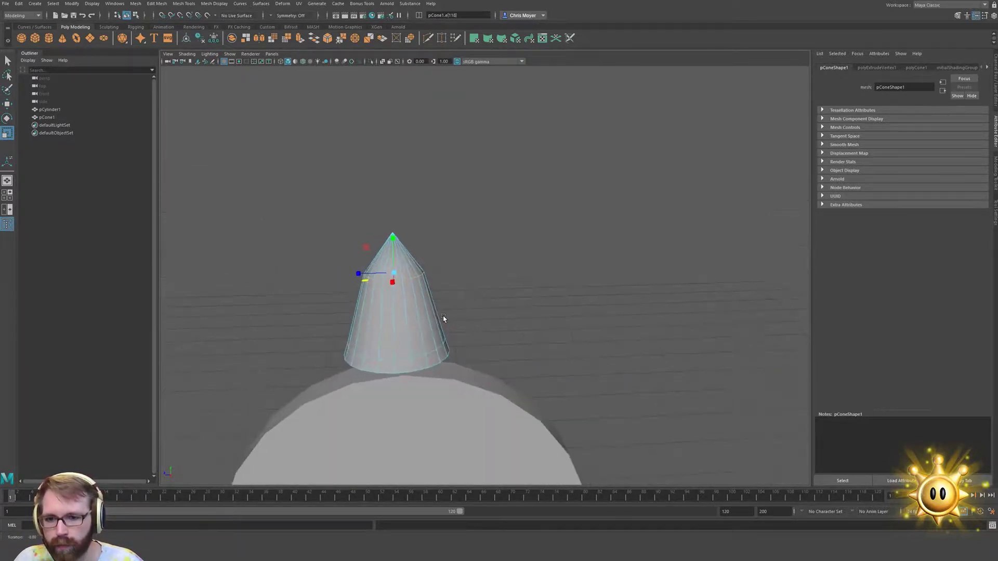
alt+right_drag(439, 285, 479, 313)
key(w)
drag(449, 243, 446, 174)
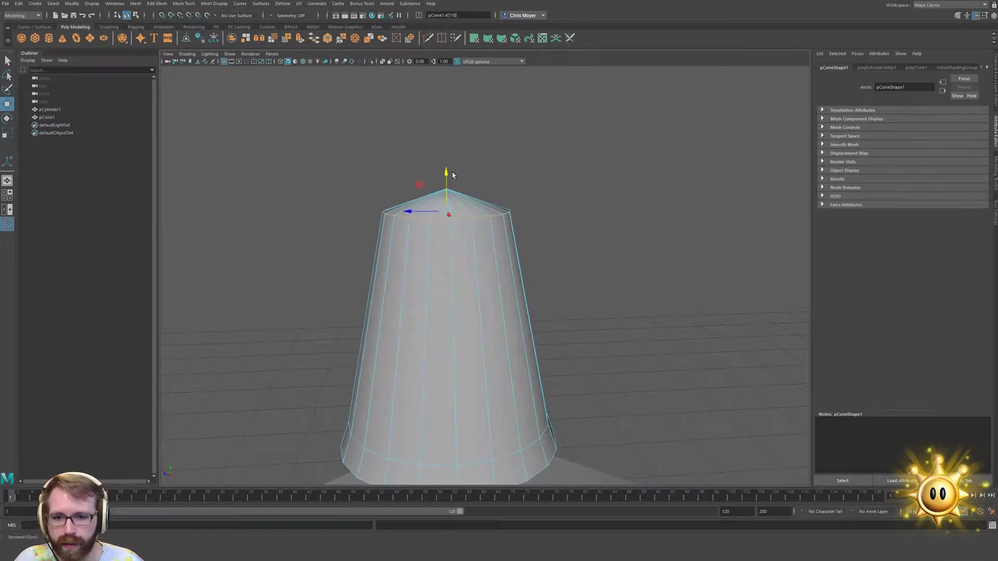
Scale the upper edge loop inward horizontally to taper the cone and preview the smoothed shape
key(r)
alt+drag(460, 251, 530, 296)
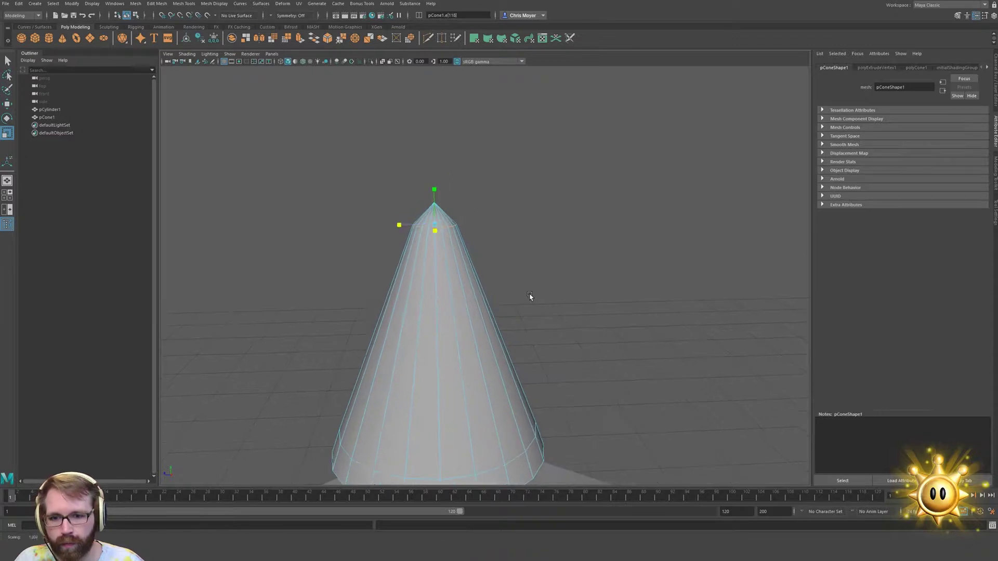
middle_drag(529, 296, 525, 296)
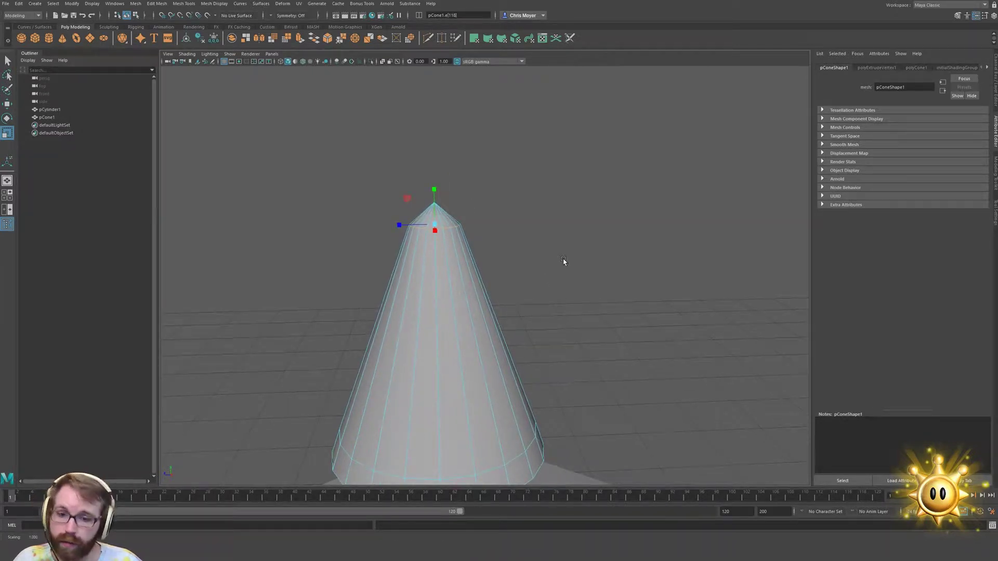
key(3)
key(1)
alt+drag(477, 313, 463, 310)
Undo the merge-to-center operation on the cone
key(ctrl+z)
key(ctrl+z)
key(ctrl+z)
key(ctrl+z)
key(ctrl+z)
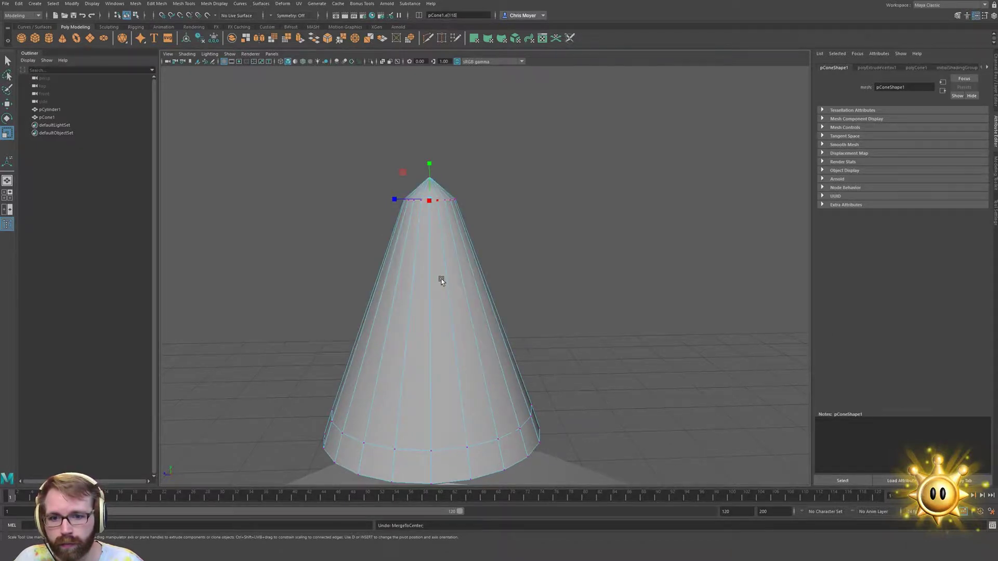
Insert an edge loop around the cone with Multi-Cut, a short distance below its upper edge loop
shift+right_drag(388, 287, 408, 318)
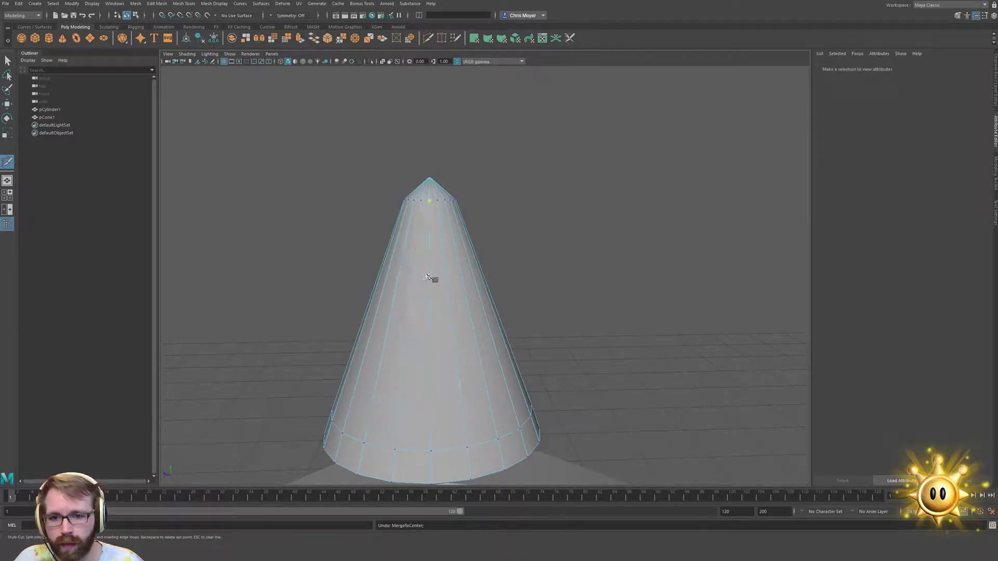
ctrl+click(430, 236)
alt+drag(433, 315, 435, 284)
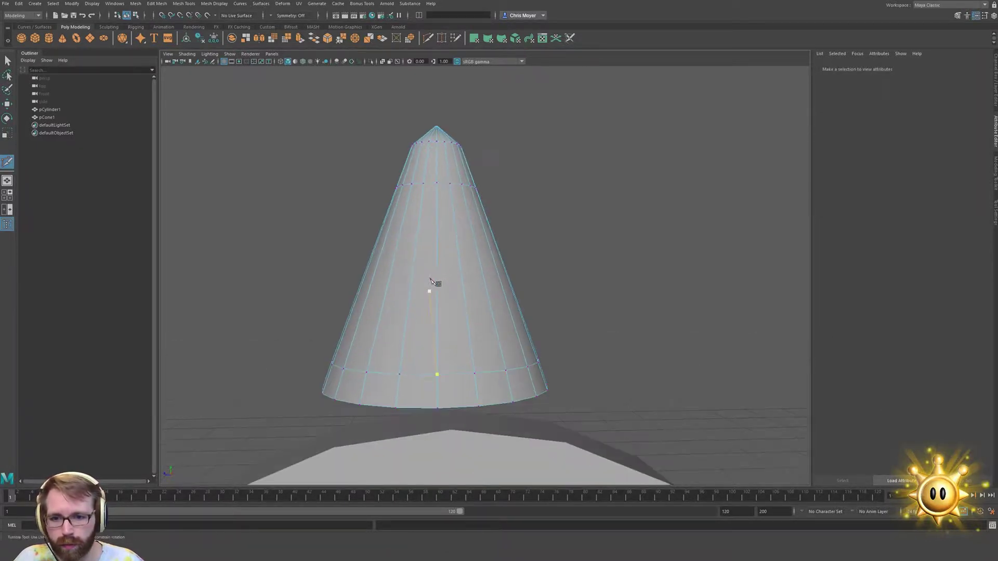
Lower and widen the new edge loop horizontally so the cone's sides bulge into a rounded profile
key(w)
click(431, 186)
alt+drag(446, 217, 419, 174)
middle_drag(514, 180, 496, 187)
key(ctrl+z)
double_click(412, 93)
alt+drag(496, 187, 500, 249)
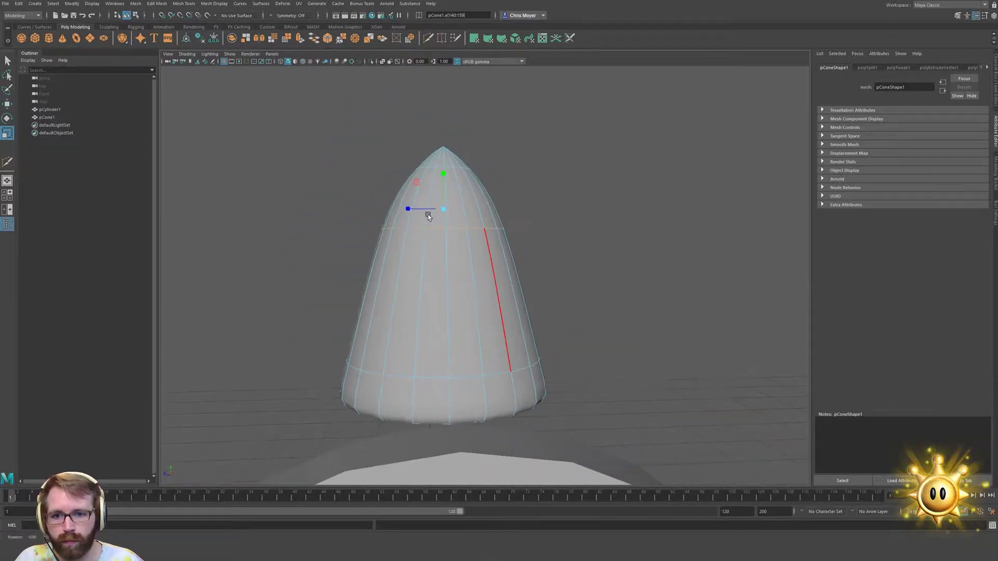
Select the cone's tip vertex and move it down slightly to blunt the point
click(438, 145)
key(w)
drag(438, 107, 444, 108)
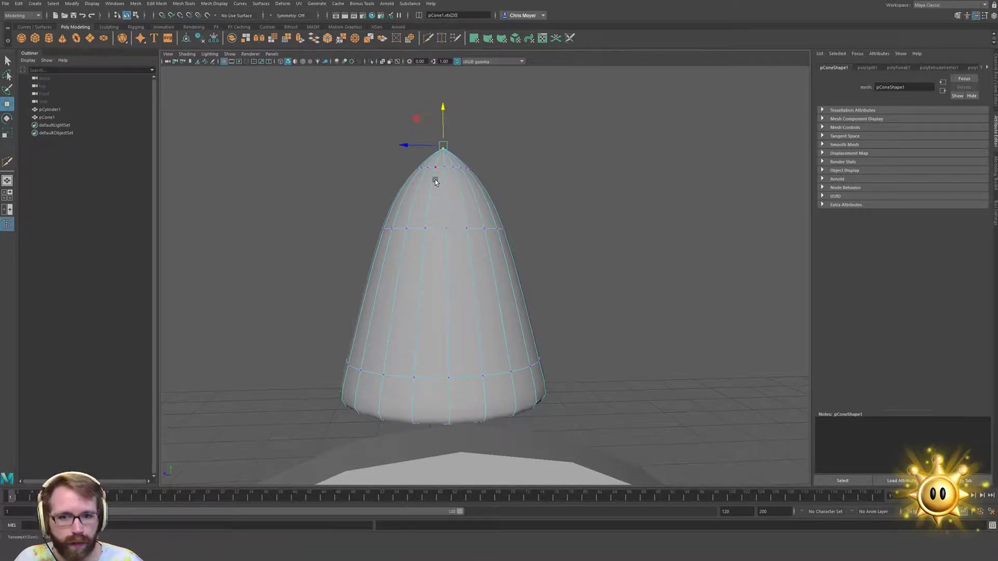
Fine-tune the width of the cone's middle edge loop and return to object mode
key(F10)
double_click(443, 229)
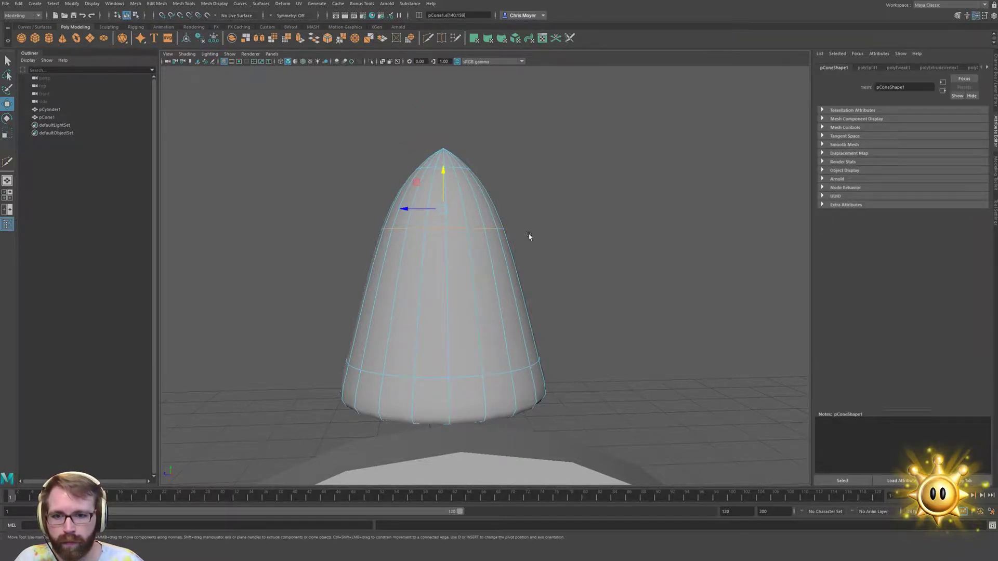
key(r)
middle_drag(567, 241, 570, 240)
alt+right_drag(570, 241, 280, 229)
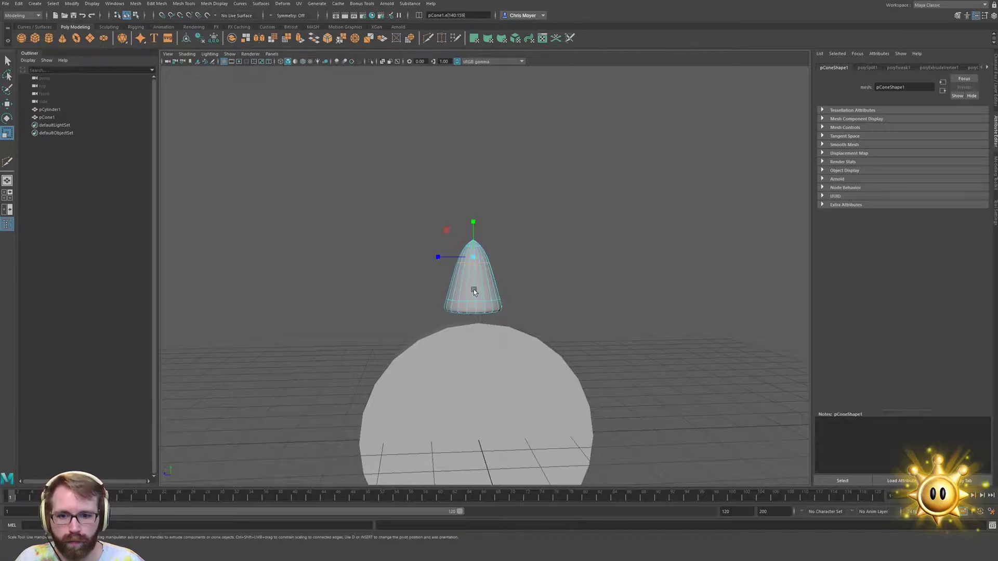
right_drag(472, 290, 569, 250)
click(569, 250)
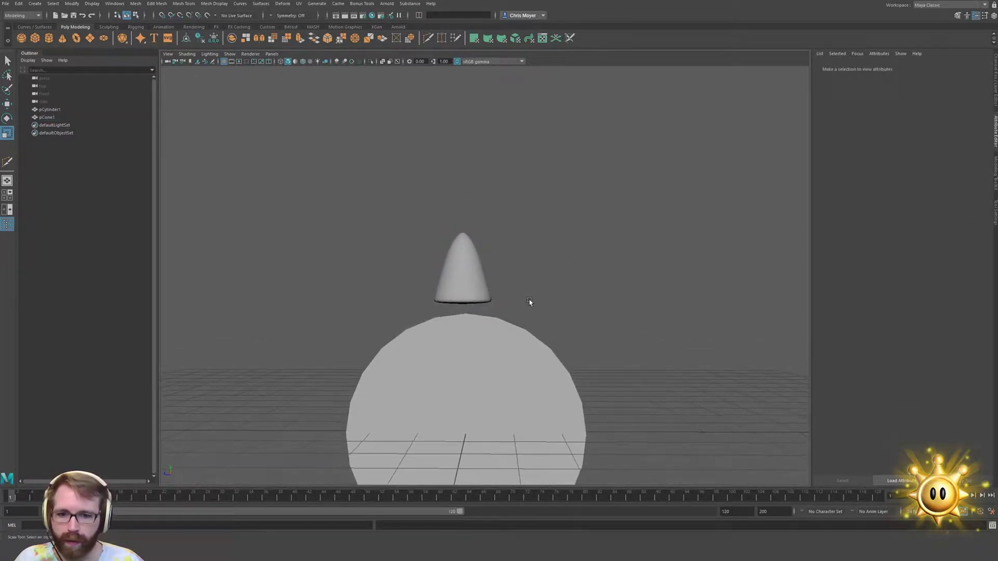
alt+drag(528, 303, 501, 320)
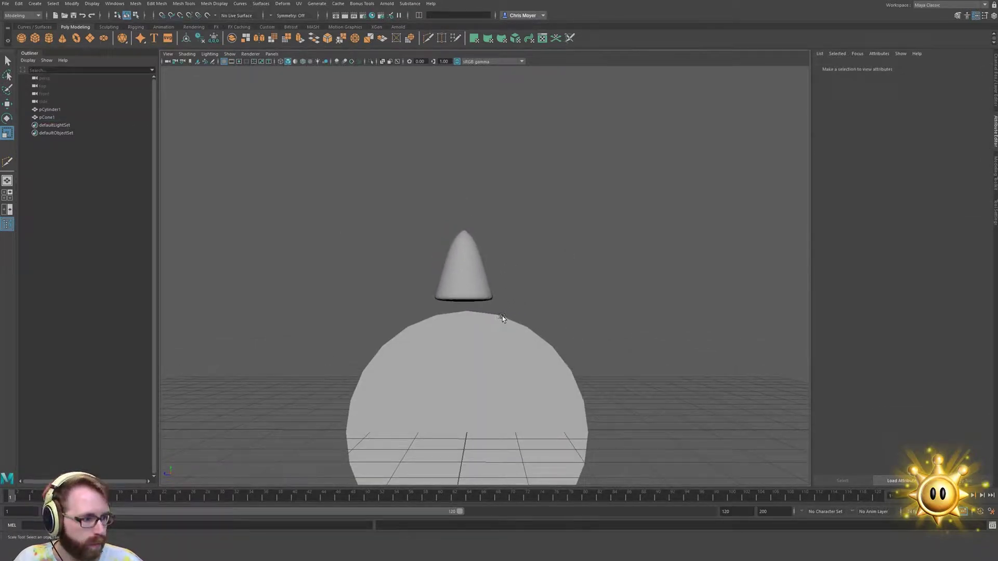
Select the cone's lower edge loop and move it slightly down toward the base
click(465, 289)
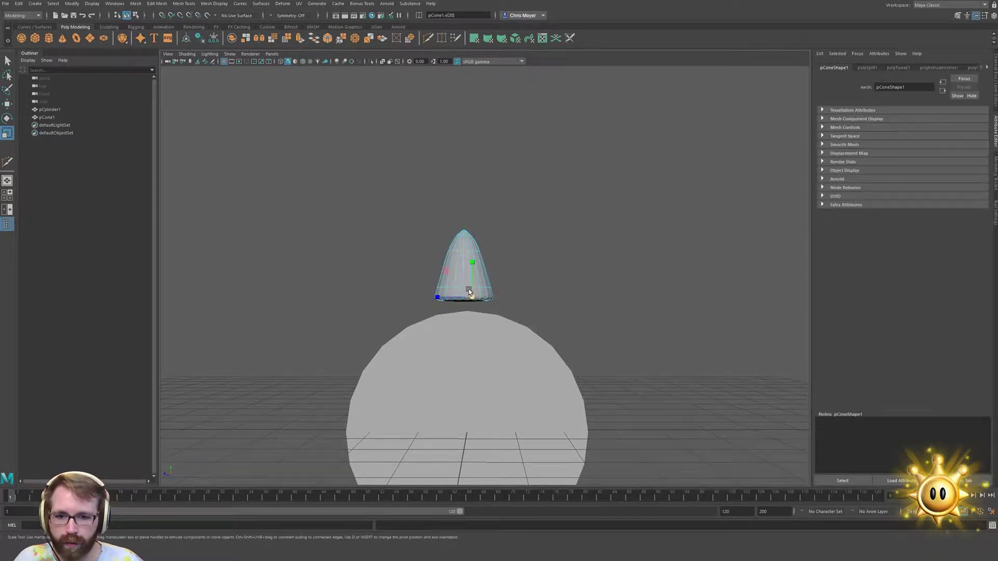
key(w)
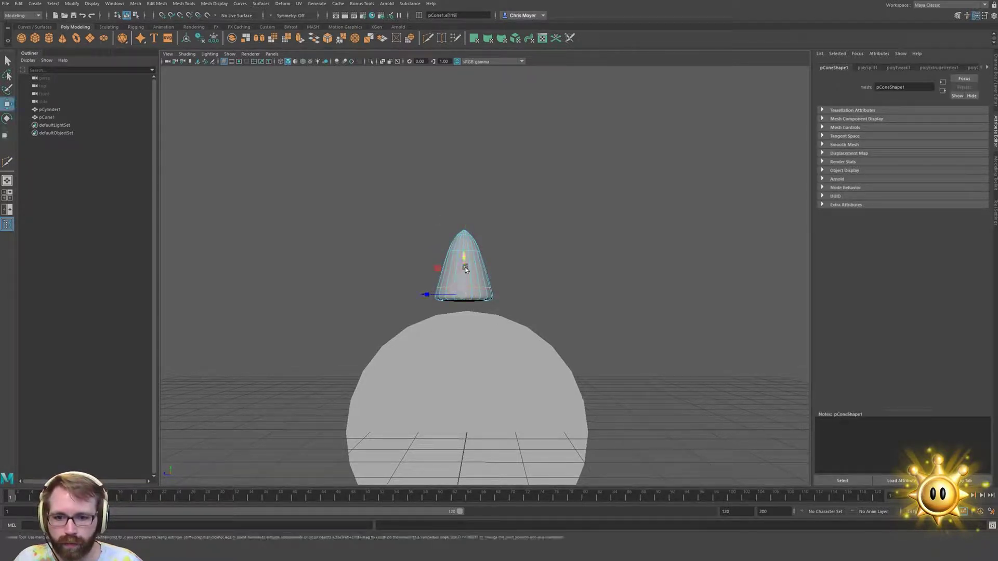
drag(465, 260, 465, 262)
click(582, 252)
right_drag(493, 284, 608, 242)
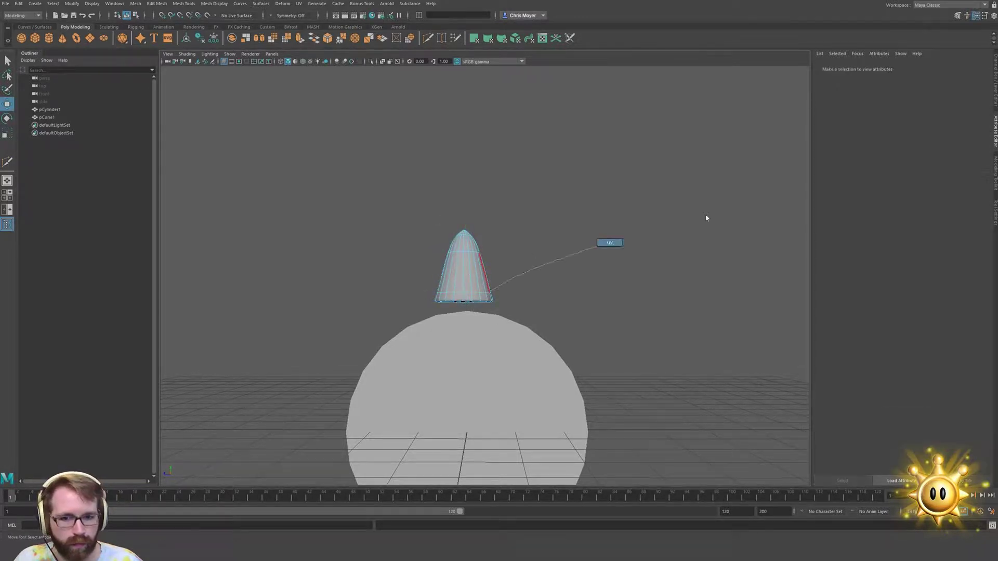
Return to object mode and scale the whole cone narrower horizontally, keeping its height
key(F8)
click(594, 297)
alt+drag(595, 297, 479, 277)
click(540, 353)
key(r)
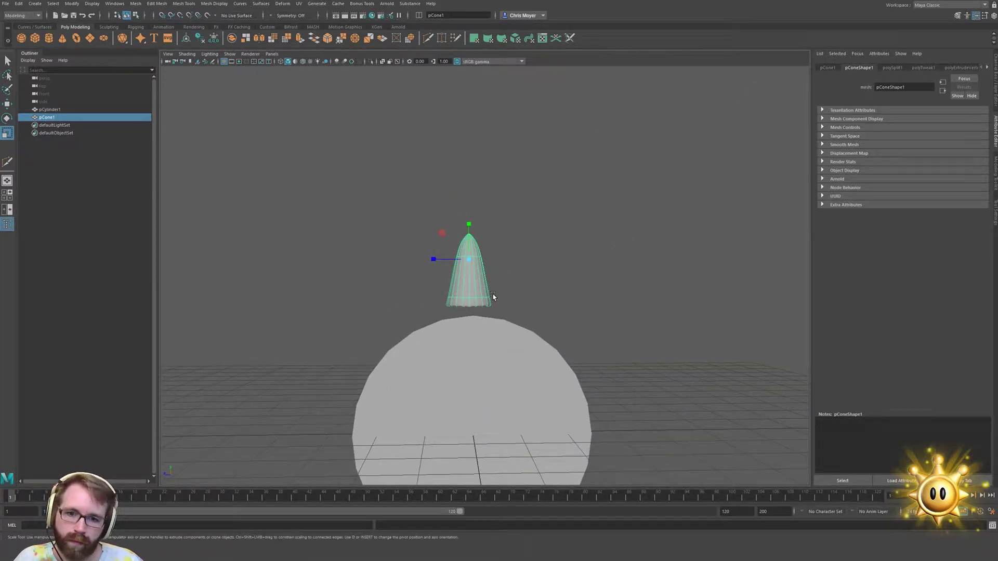
Move the disc sideways along the Z axis, well clear of the cone
scroll(553, 276, down, 3)
alt+middle_drag(494, 323, 472, 271)
click(460, 301)
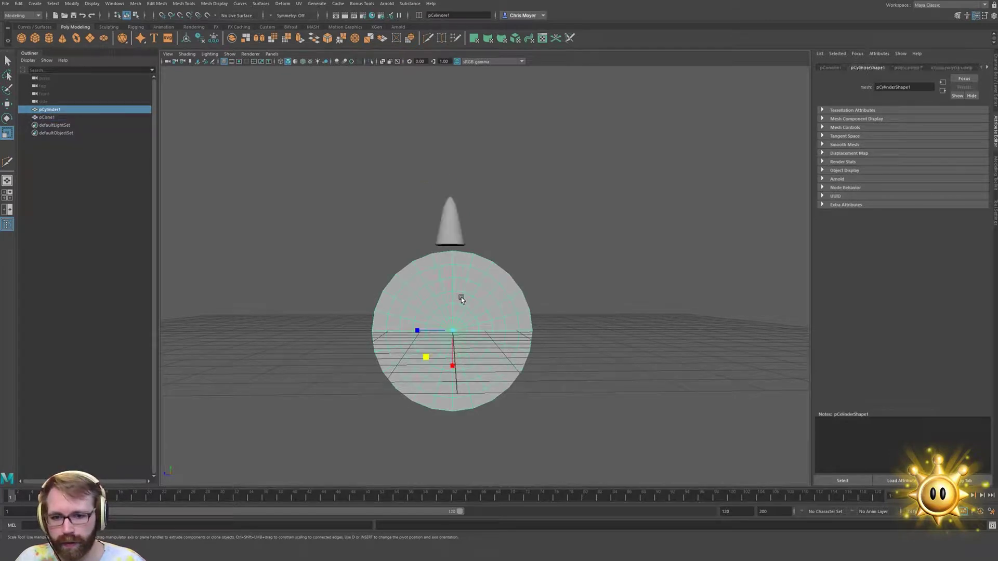
key(w)
drag(424, 333, 228, 338)
Lower the cone vertically until its base reaches the ground grid
click(452, 232)
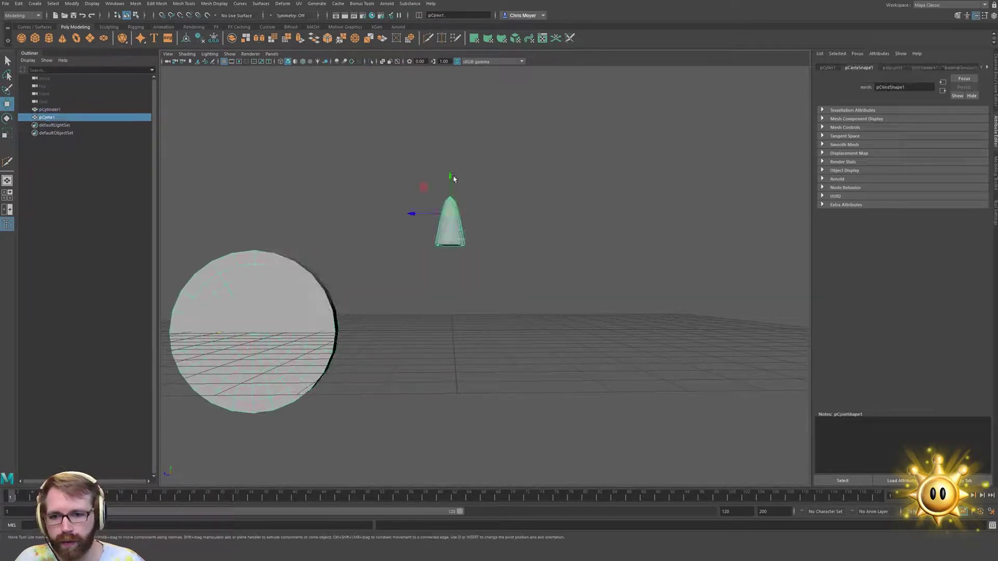
drag(449, 177, 460, 351)
alt+right_drag(401, 364, 493, 355)
alt+middle_drag(492, 355, 493, 151)
alt+drag(492, 150, 513, 284)
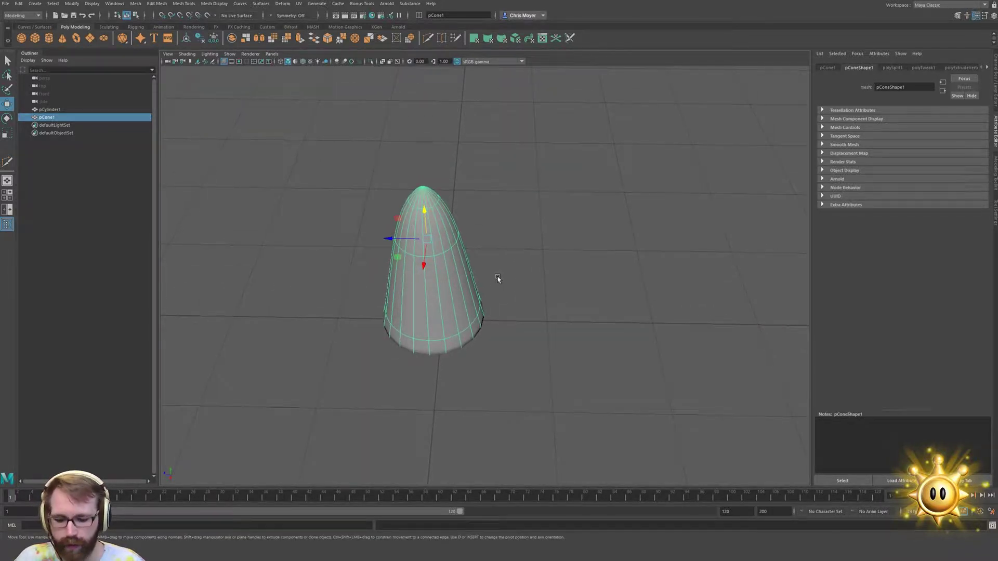
Snap the cone horizontally onto the grid's centre lines so it stands at the origin
drag(392, 242, 408, 242)
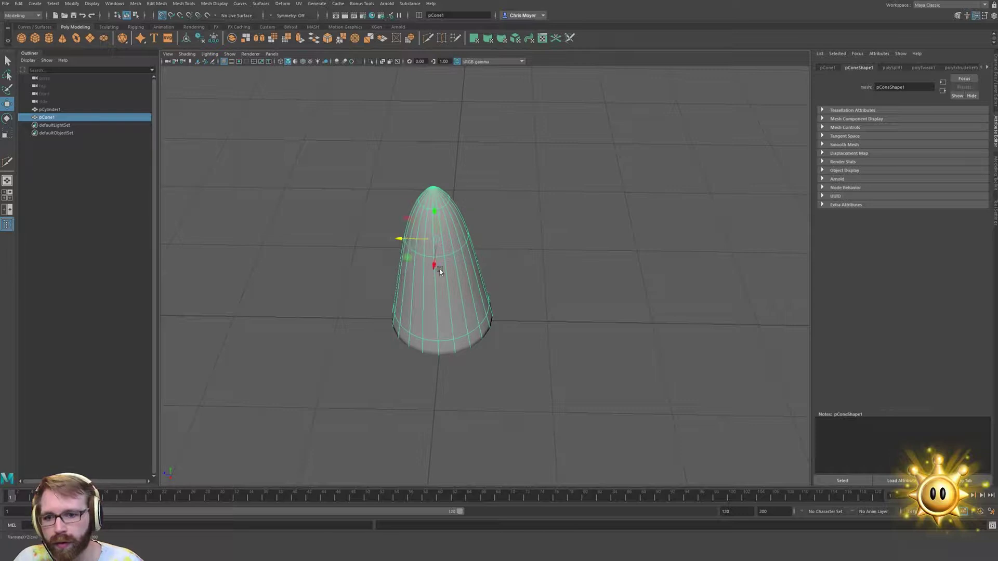
drag(439, 271, 440, 276)
alt+right_drag(500, 271, 477, 269)
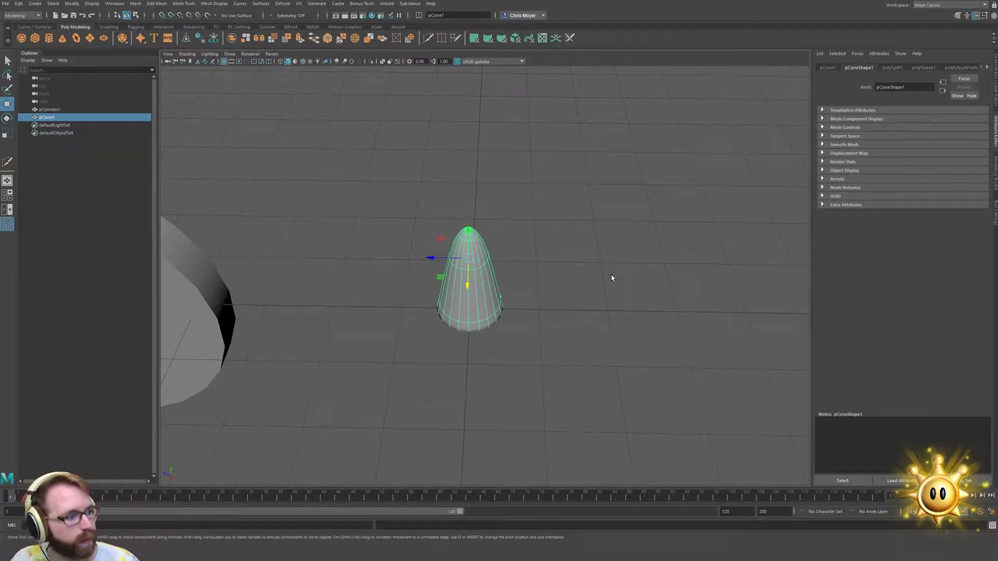
alt+drag(515, 275, 508, 239)
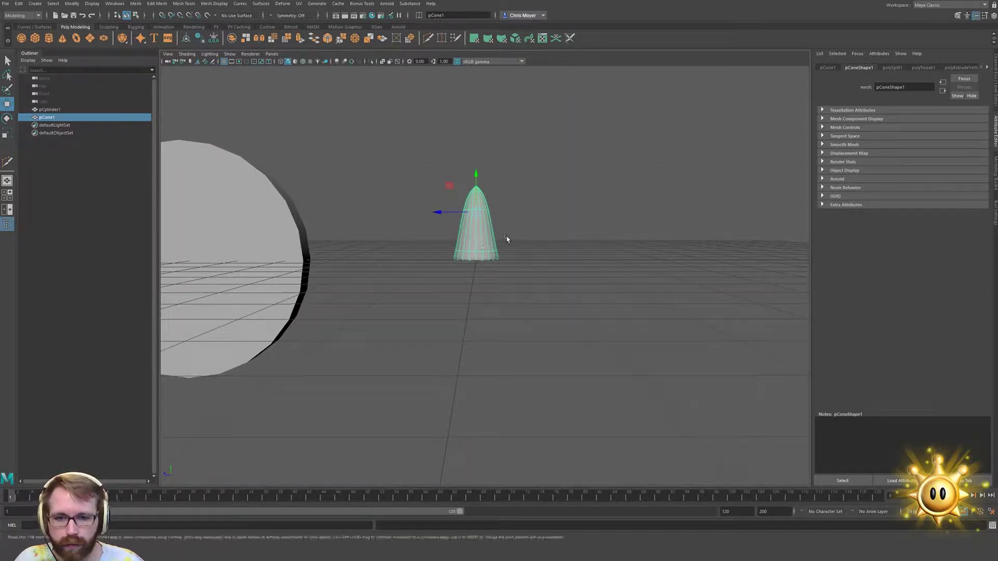
Group the cone and create a MASH network from the group
key(ctrl+g)
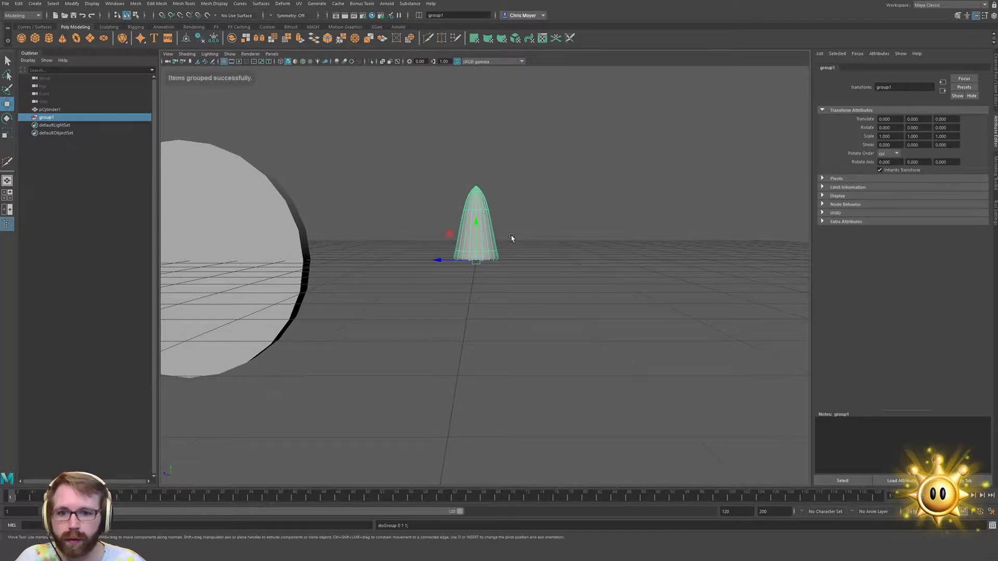
key(space)
click(412, 193)
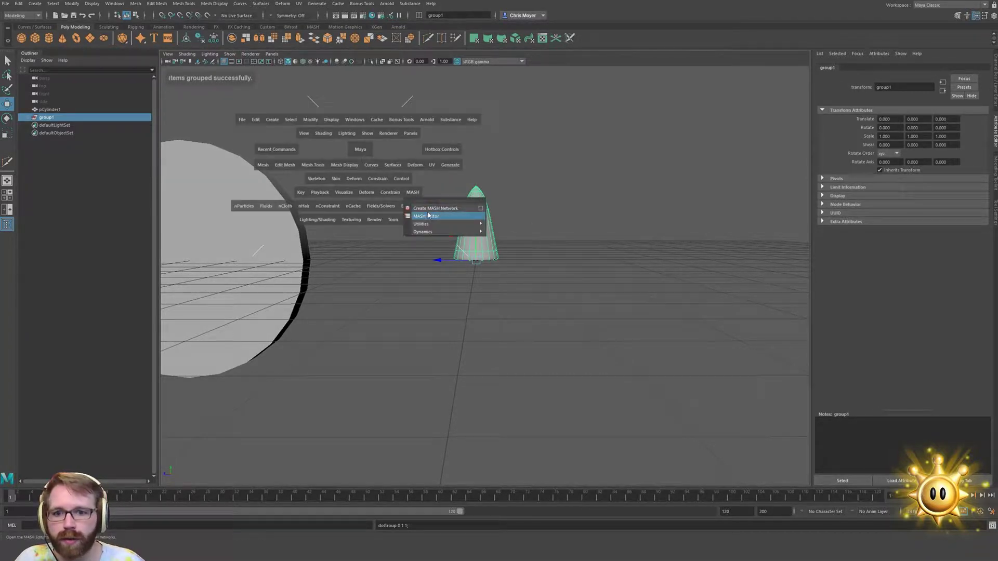
click(447, 208)
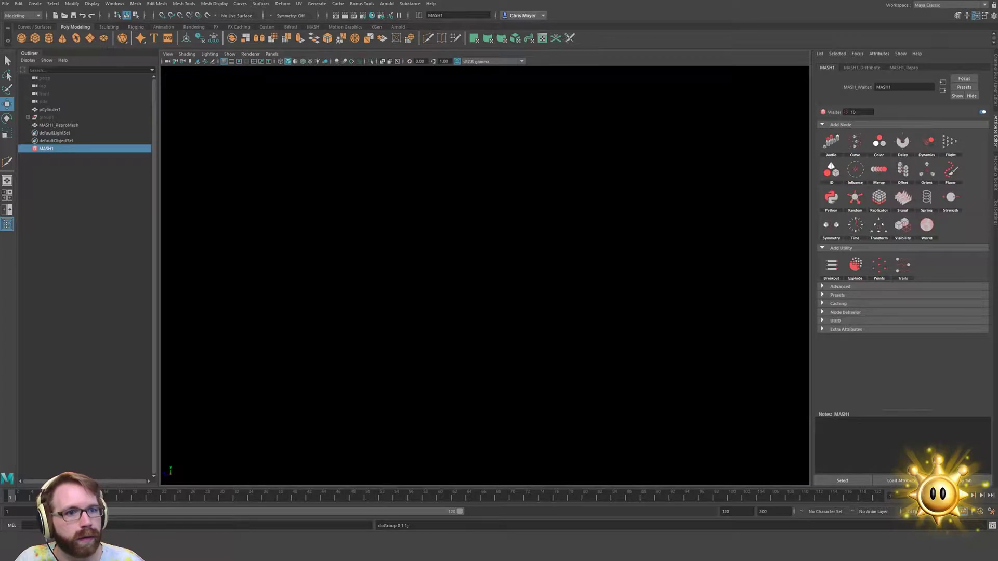
Set the MASH distribution type to Radial and switch the radial axis so the cones form an upright ring parallel to the disc
click(861, 68)
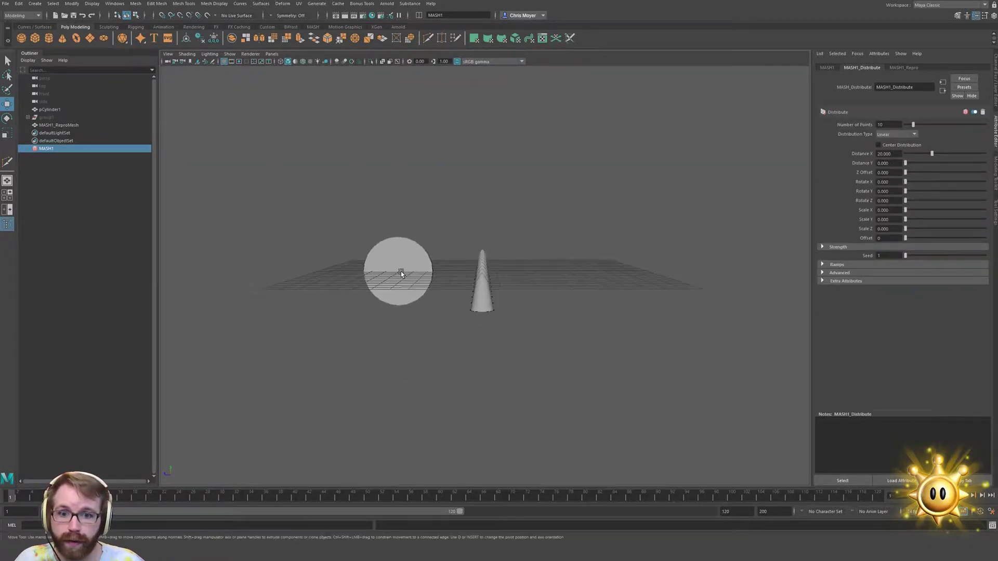
alt+drag(401, 272, 442, 318)
click(900, 135)
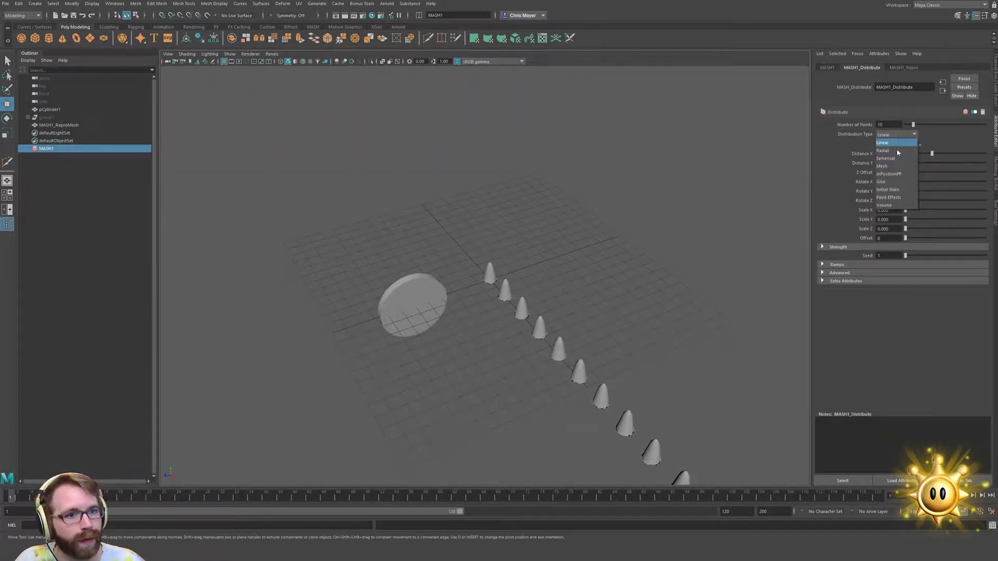
click(897, 151)
alt+drag(746, 214, 534, 219)
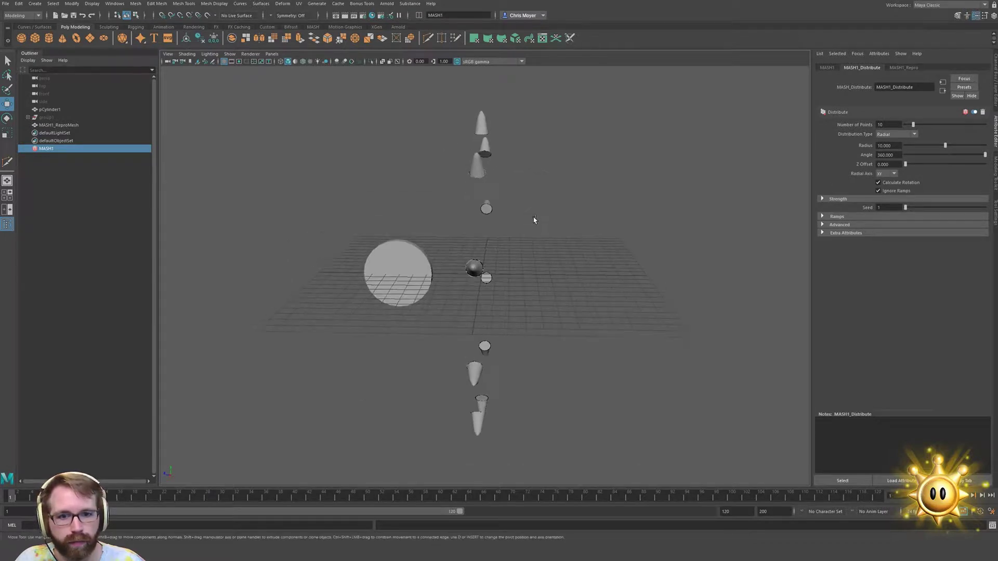
click(890, 174)
click(887, 191)
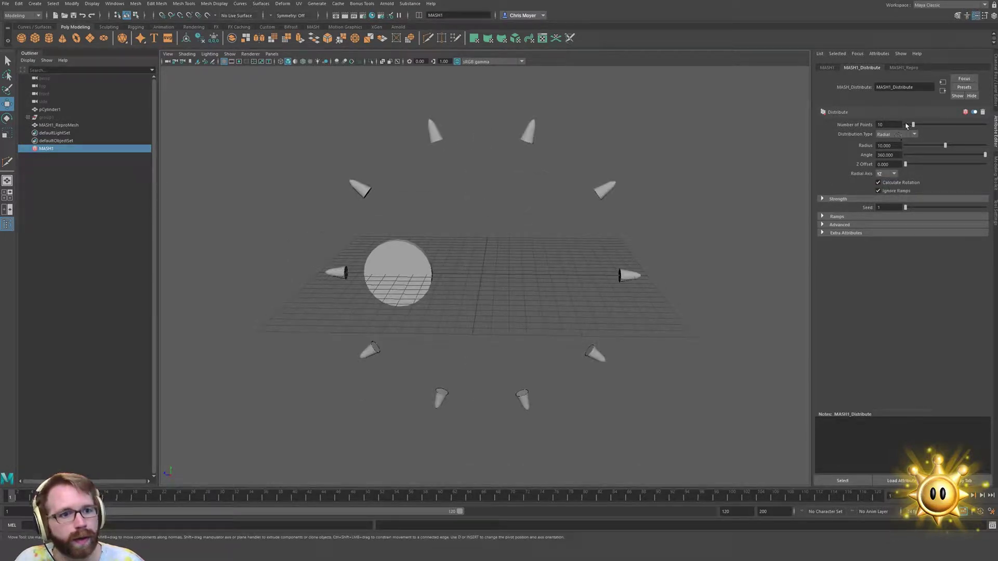
Set the radial distribution to 8 points and reduce its radius to about 3.564
text(8)
key(Return)
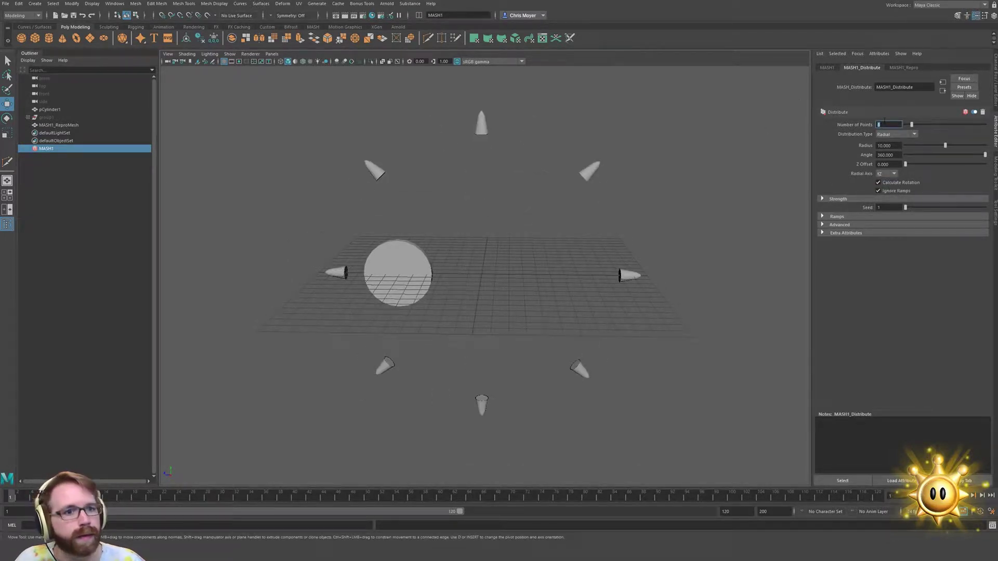
drag(946, 146, 919, 152)
Move the disc along Z to the centre of the cone ring, snapping it to 0
click(419, 267)
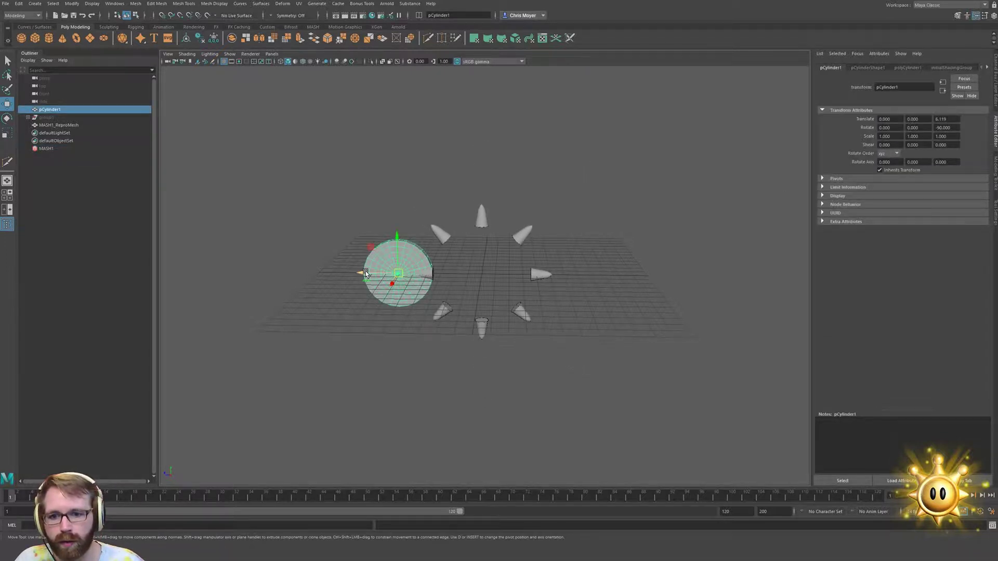
drag(365, 274, 574, 310)
scroll(463, 276, up, 5)
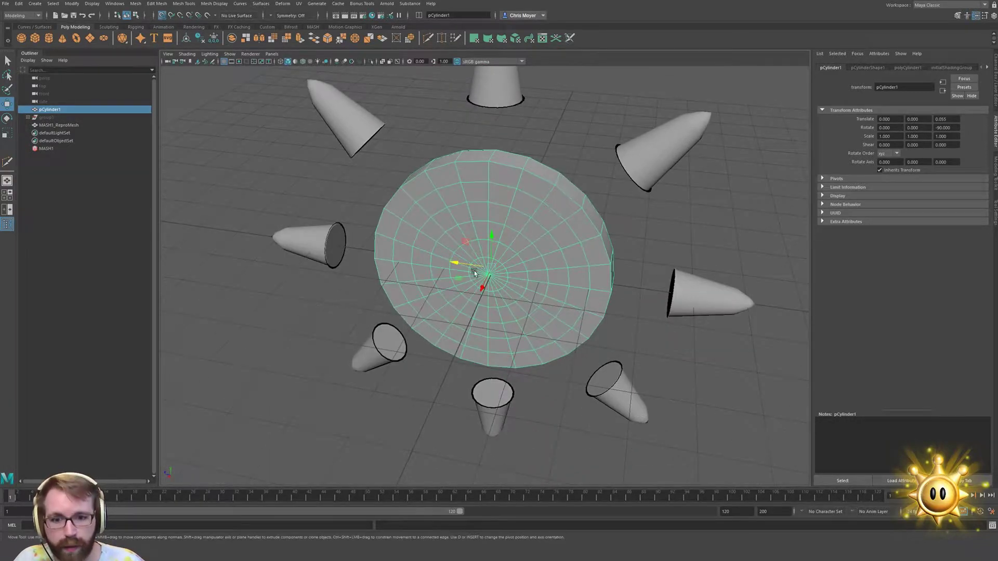
drag(474, 274, 684, 201)
Thicken the disc along its axis to a Y scale of about 3.1, preview it smoothed and deselect it
key(r)
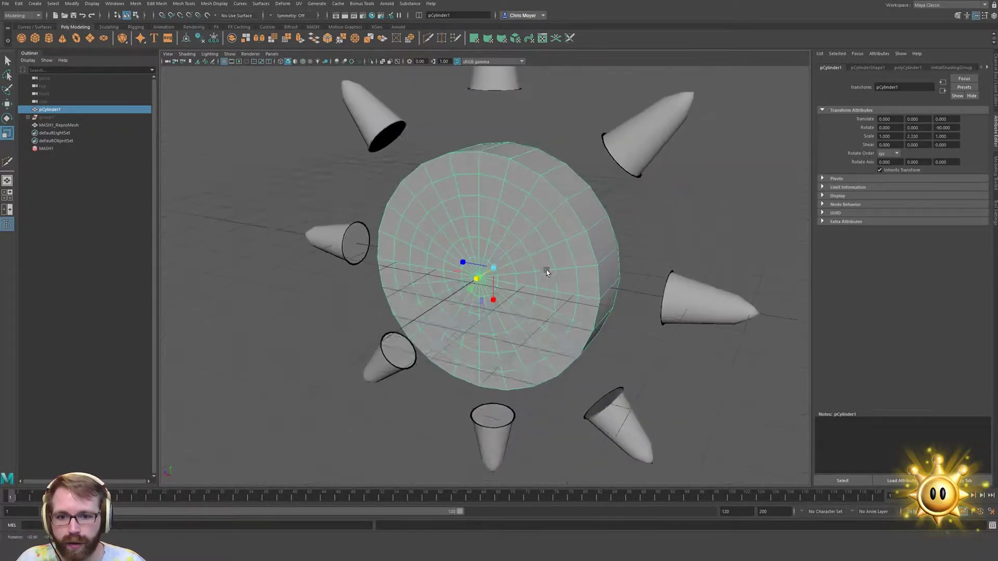
click(684, 200)
alt+drag(524, 255, 342, 259)
click(478, 255)
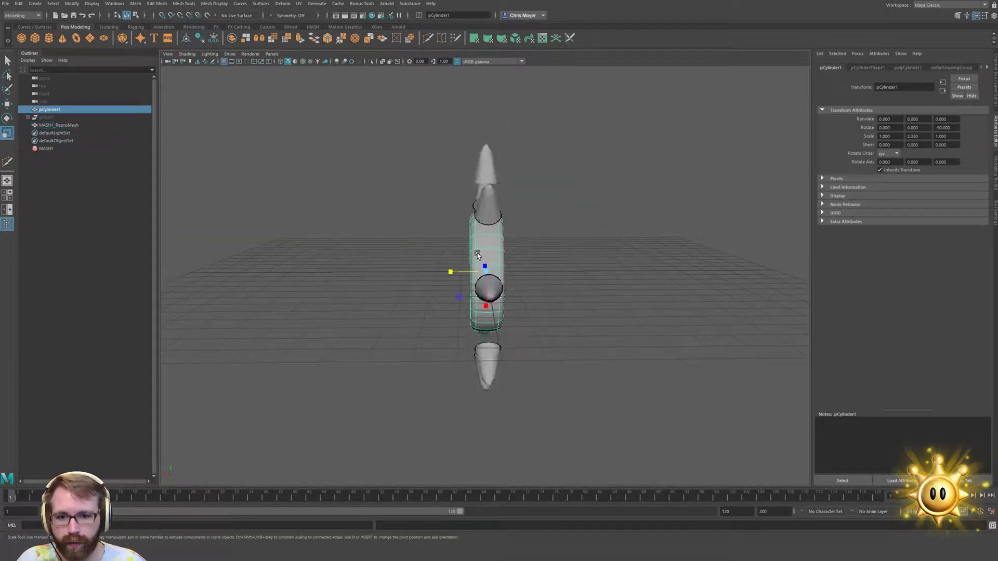
drag(449, 276, 493, 281)
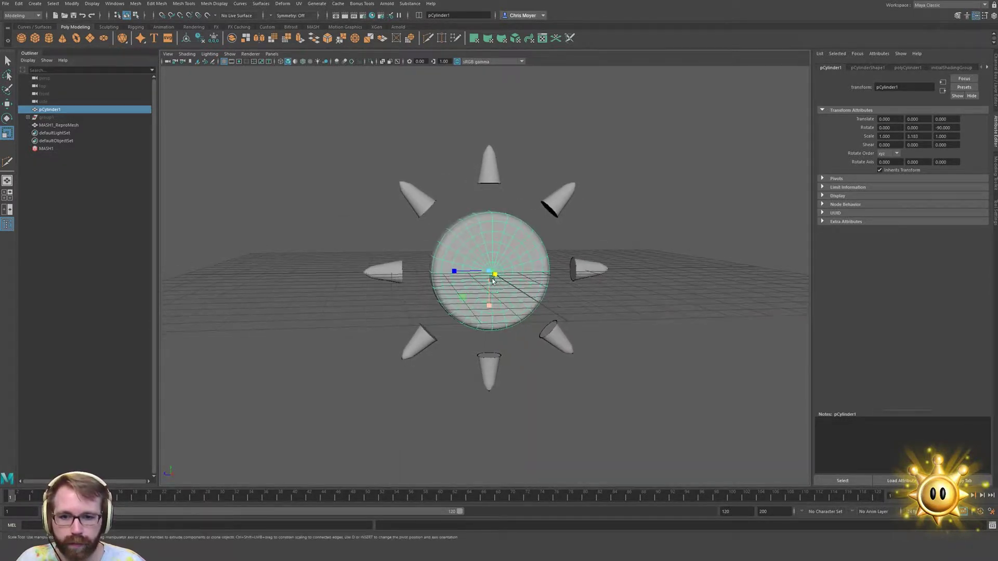
click(684, 194)
alt+drag(684, 193, 516, 230)
Reduce the MASH radial distribution's radius to about 2.277 so the cones' bases sink into the disc's rim
click(45, 148)
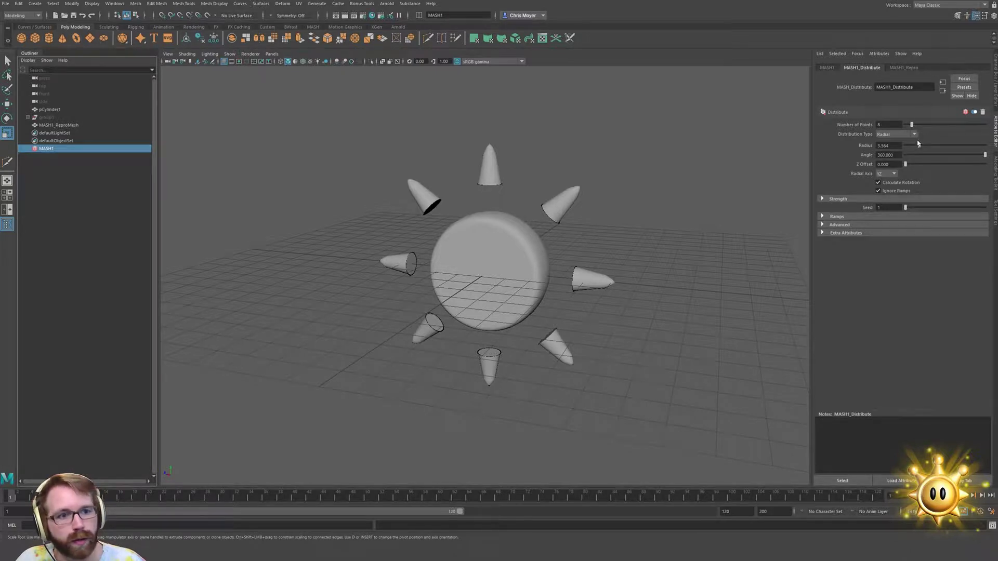
drag(919, 146, 915, 146)
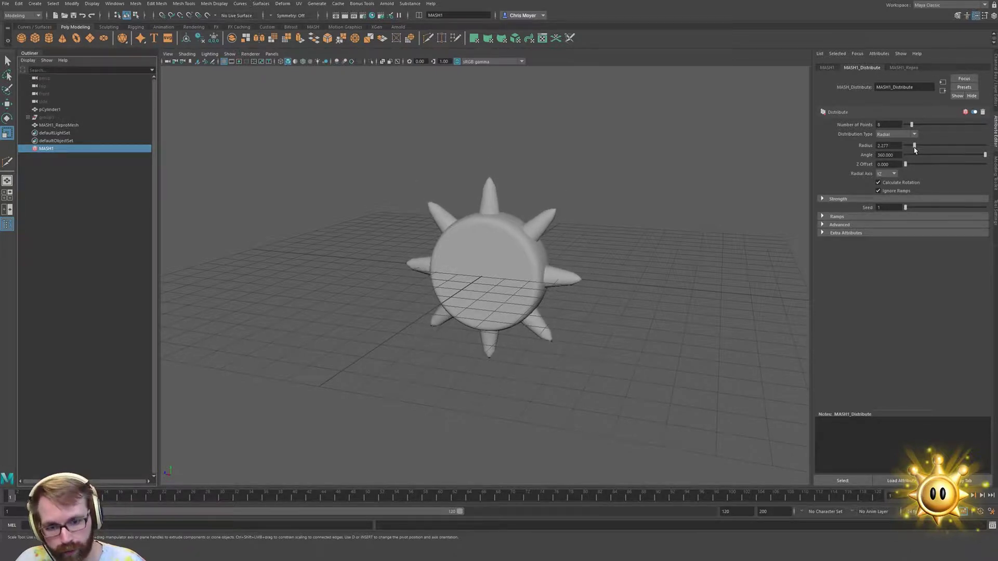
alt+drag(536, 312, 520, 254)
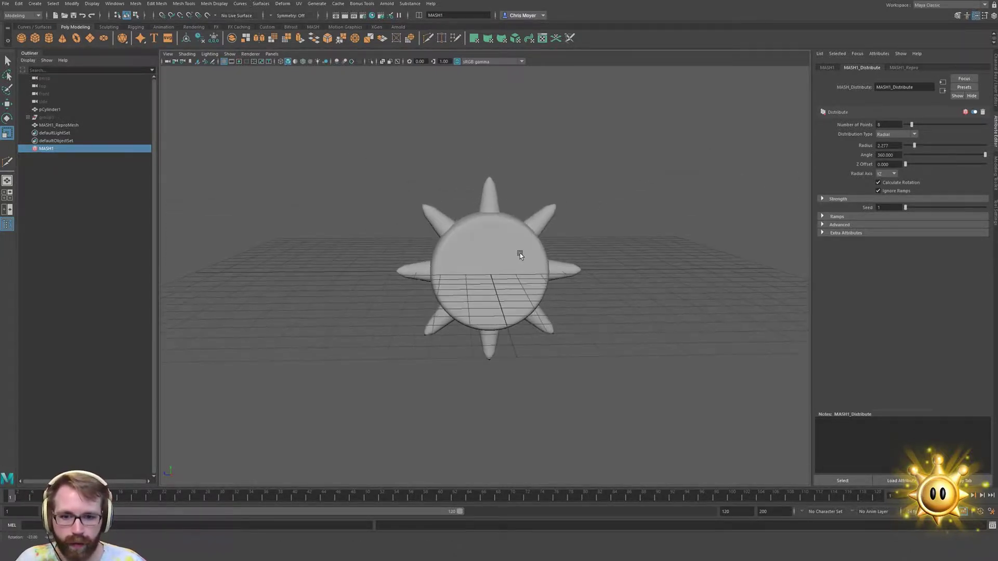
alt+right_drag(426, 271, 522, 257)
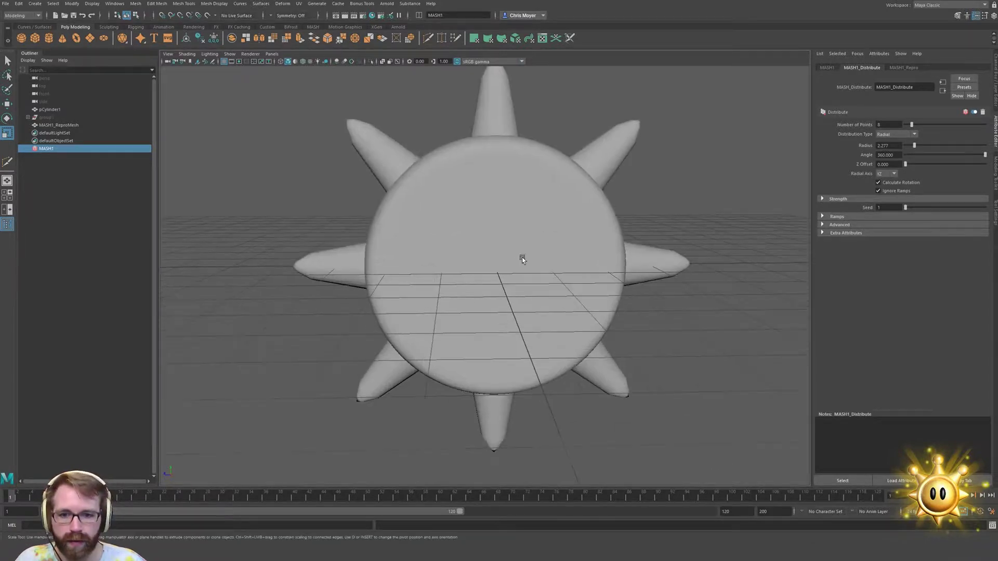
Scale the outermost edge loops on the disc's front and back faces outward toward the rim, using the smooth preview
alt+drag(381, 268, 405, 290)
click(476, 283)
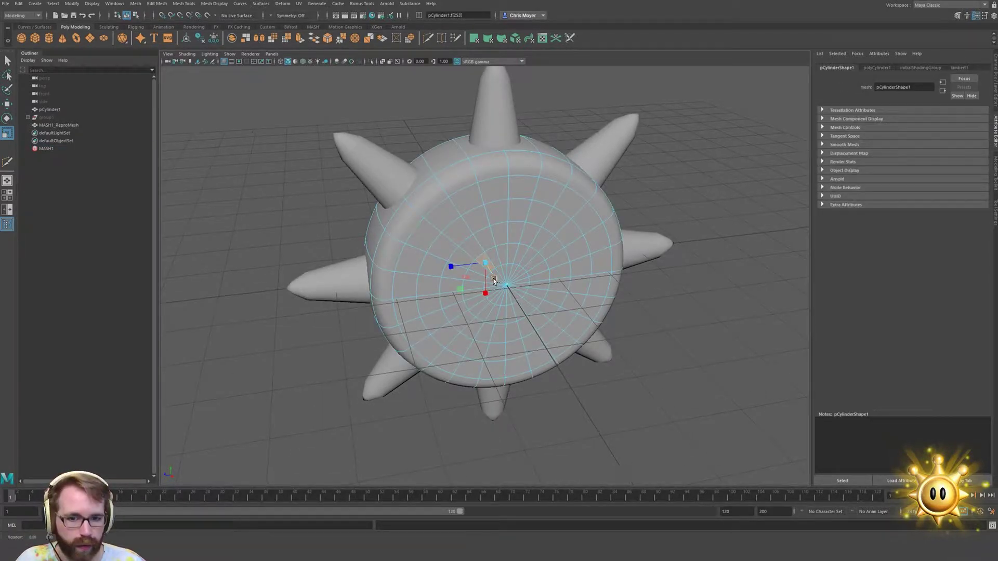
alt+drag(498, 261, 458, 238)
right_drag(434, 261, 432, 230)
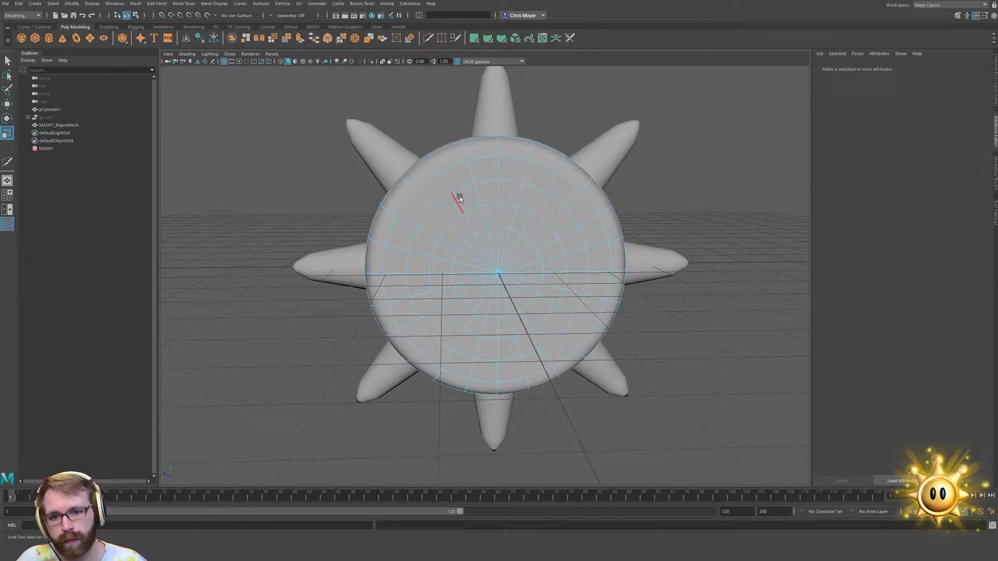
double_click(481, 185)
key(w)
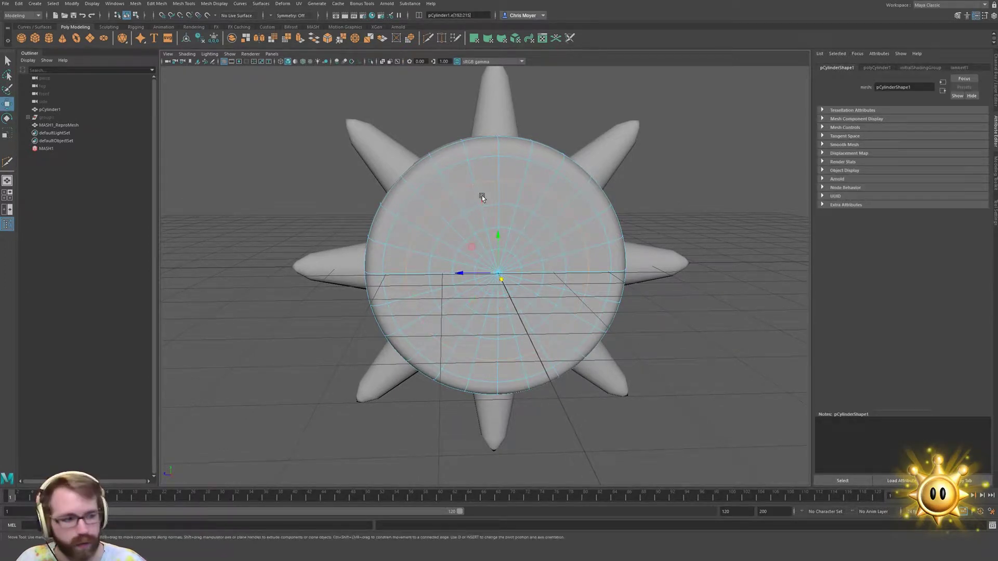
key(1)
double_click(434, 177)
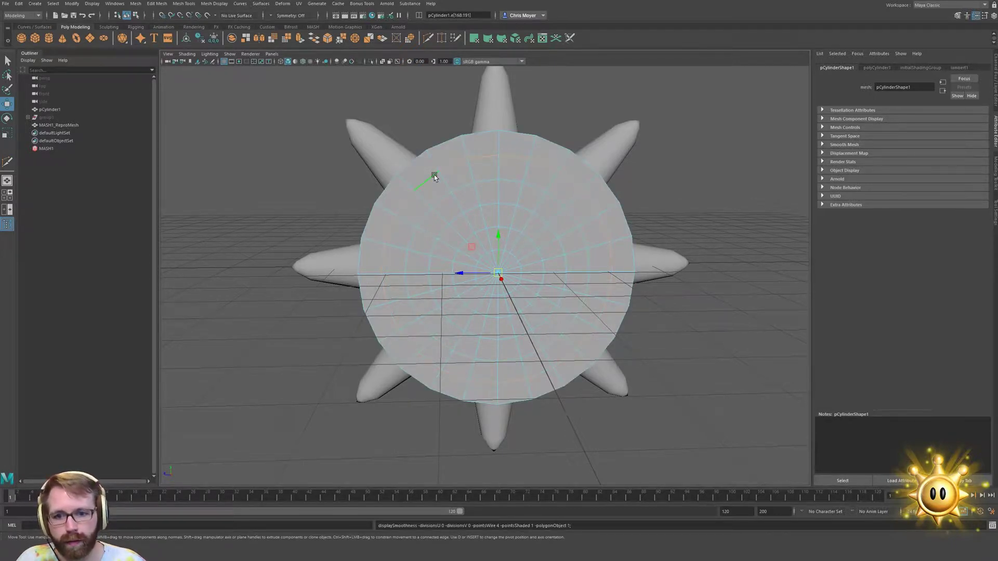
key(3)
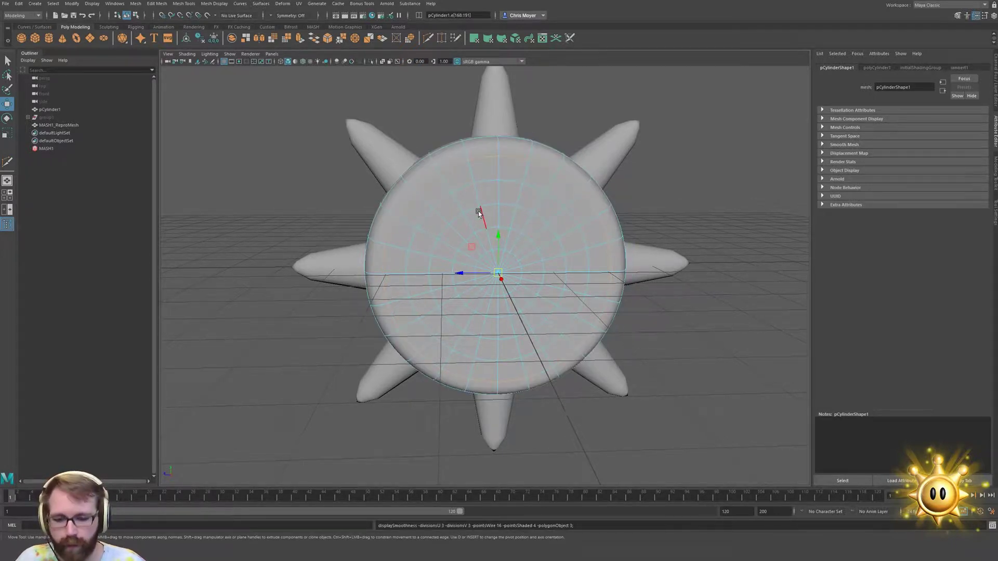
key(r)
drag(472, 297, 461, 231)
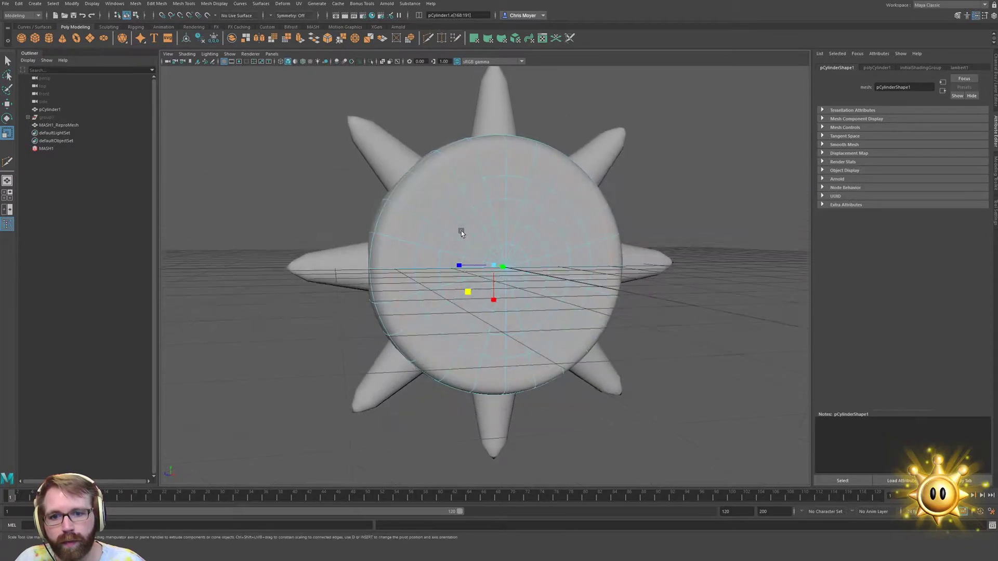
middle_drag(469, 240, 471, 245)
Insert edge loops around the disc's side wall with Multi-Cut, one near each face and one in the middle
key(1)
alt+drag(463, 244, 532, 260)
key(1)
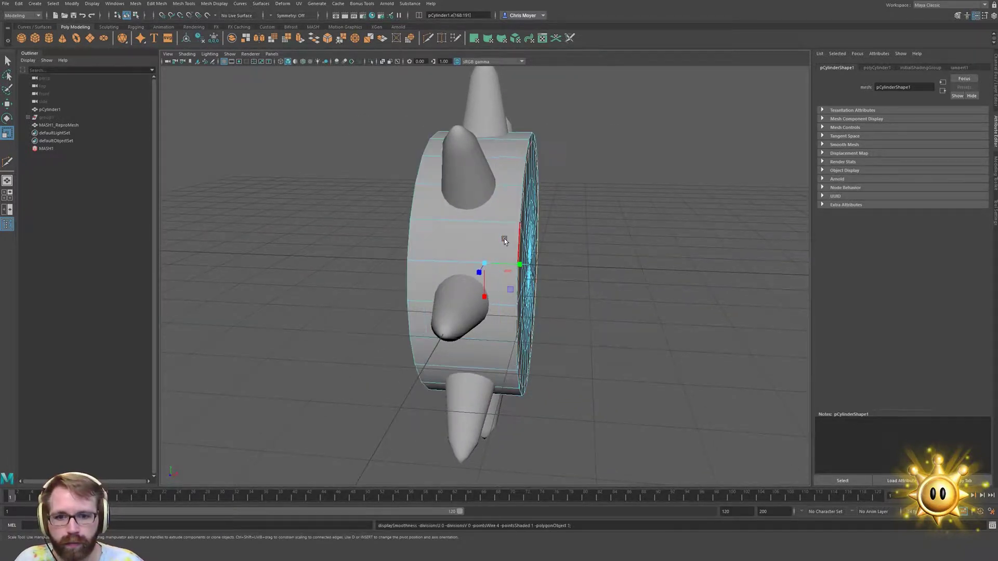
key(ctrl+shift+x)
alt+drag(499, 228, 516, 236)
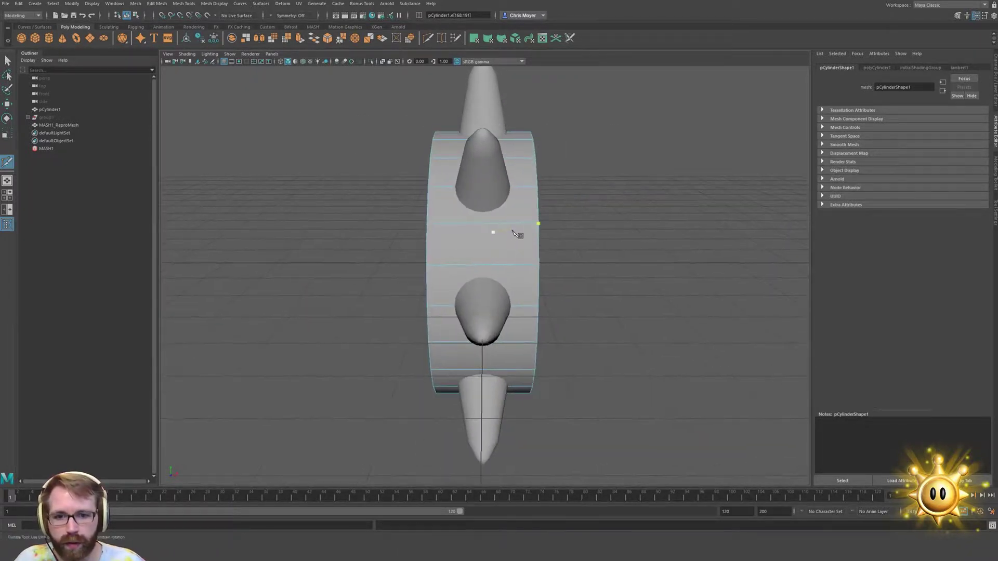
ctrl+click(487, 222)
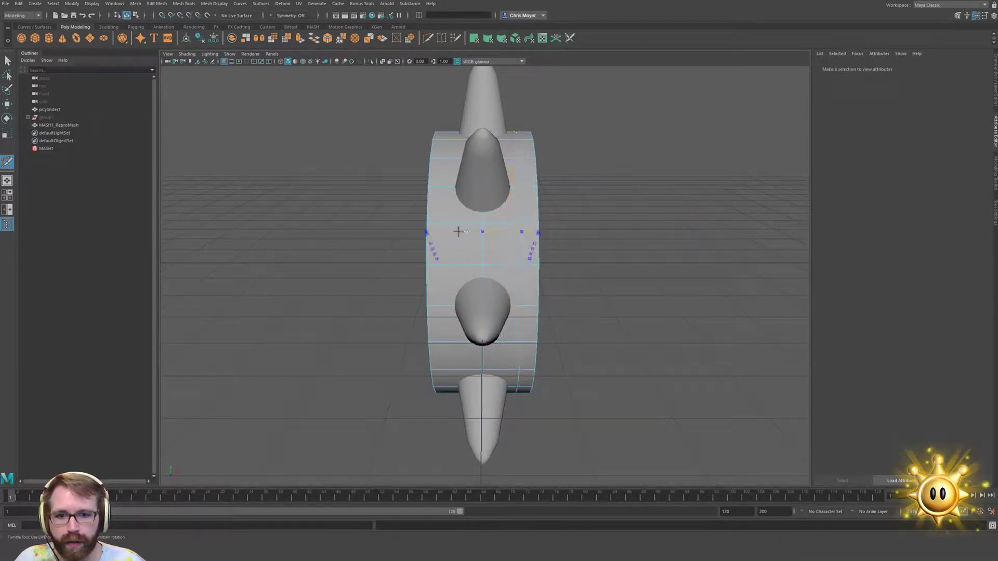
Delete the middle edge loop around the disc's side wall, keeping the two beside it
key(w)
key(2)
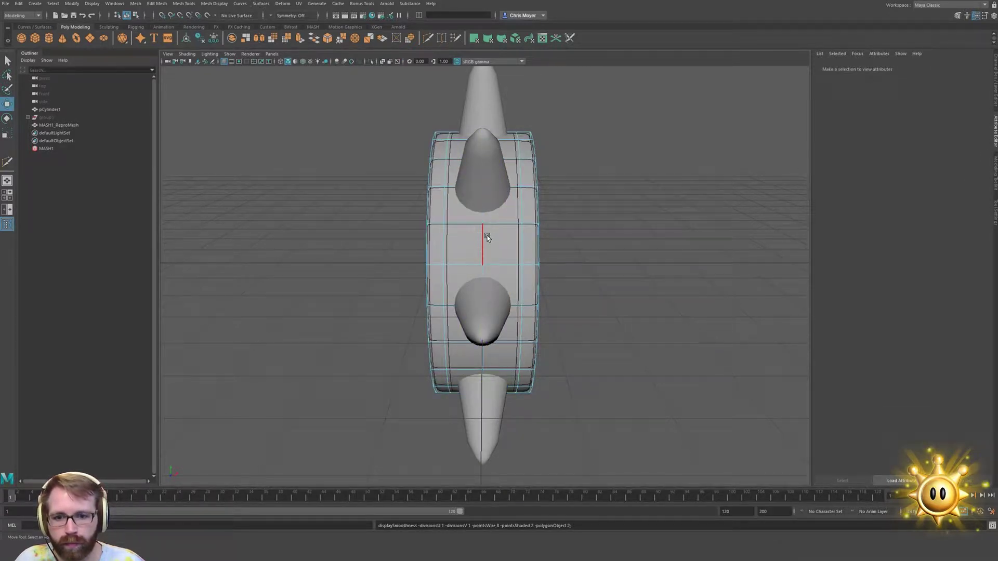
key(1)
double_click(483, 233)
Reselect the outermost edge loops on both disc faces, adjust their scale slightly and inspect the smoothed rim
alt+drag(483, 231, 697, 256)
click(391, 241)
double_click(401, 240)
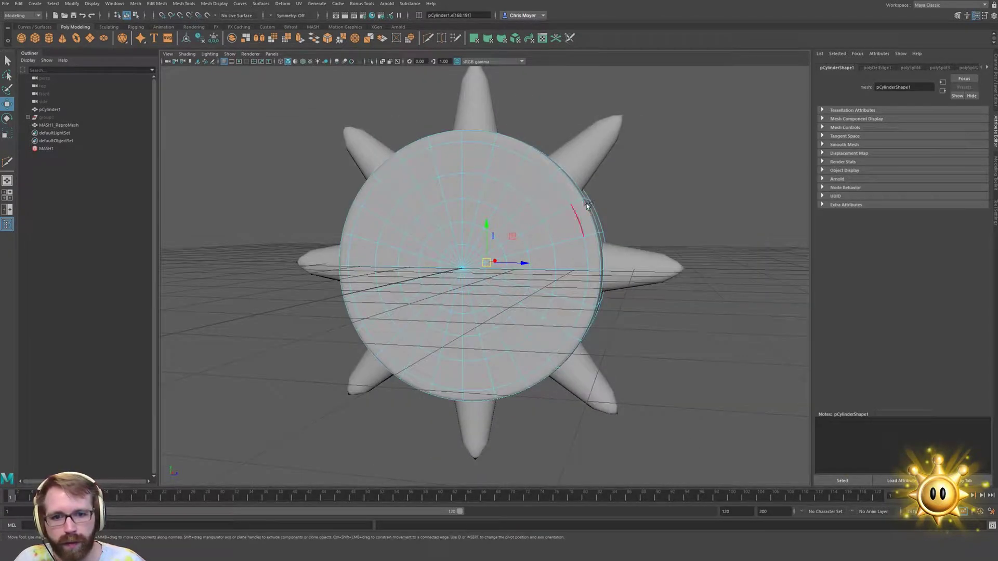
alt+drag(519, 264, 302, 232)
key(r)
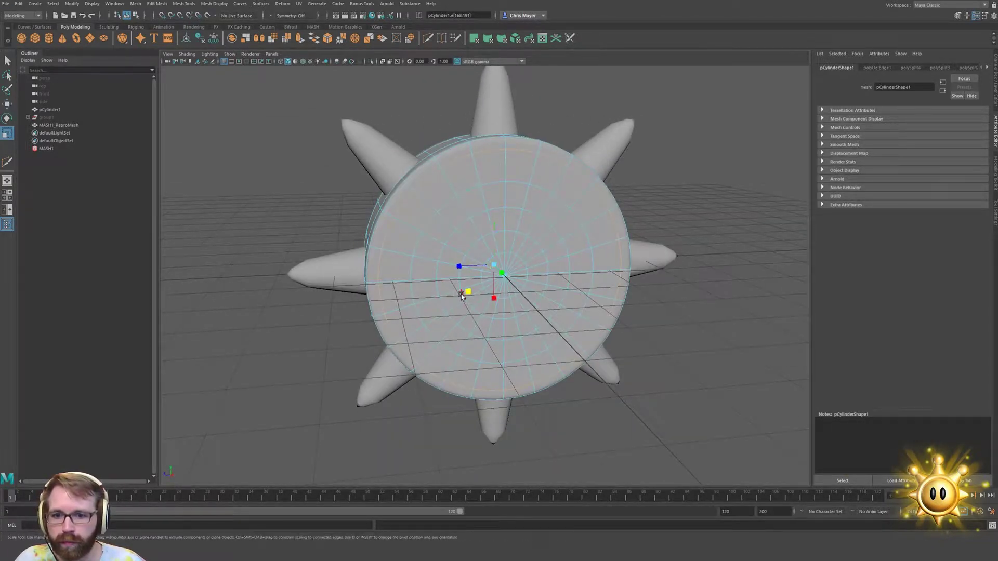
drag(462, 295, 464, 296)
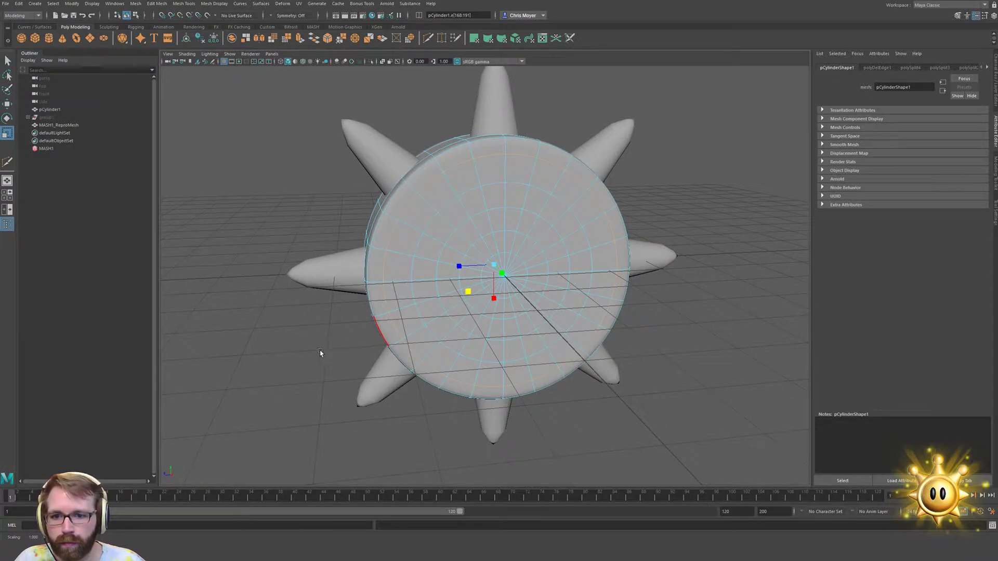
alt+drag(320, 353, 468, 348)
alt+right_drag(467, 348, 617, 343)
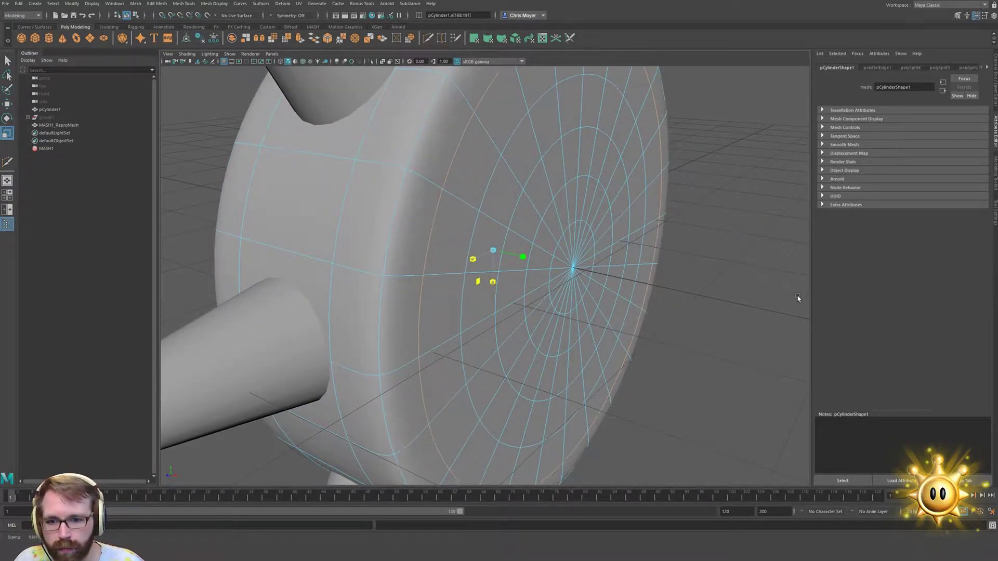
alt+drag(671, 325, 732, 352)
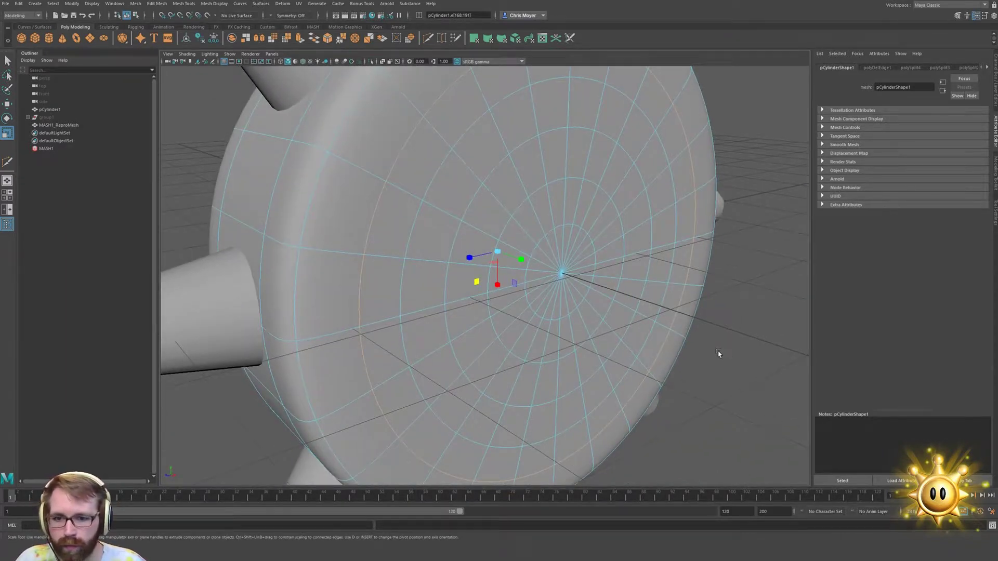
Scale the two side-wall edge loops closer together along the disc's axis and outward so the side bulges
key(1)
alt+drag(502, 345, 459, 325)
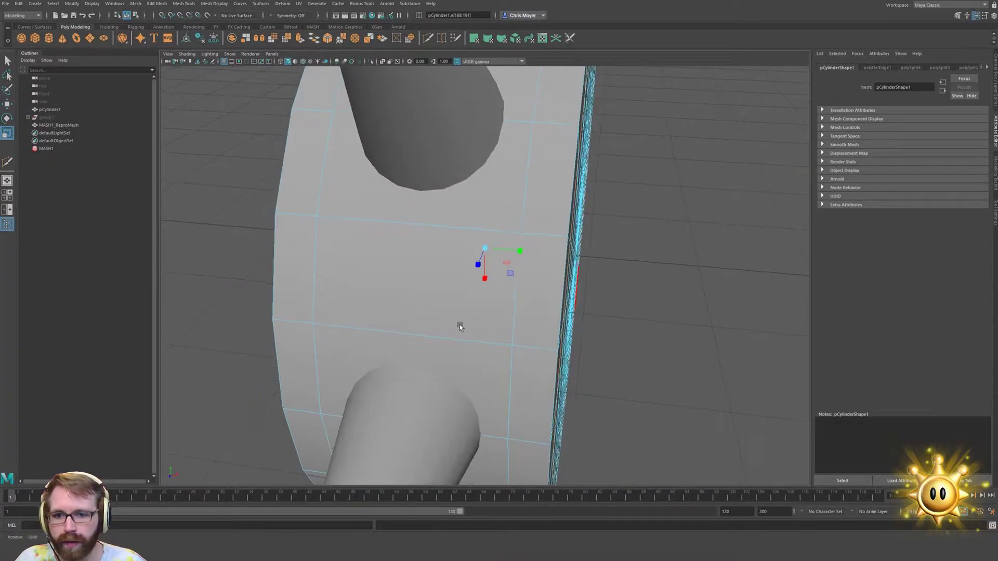
double_click(511, 297)
shift+double_click(316, 251)
alt+drag(416, 299, 457, 301)
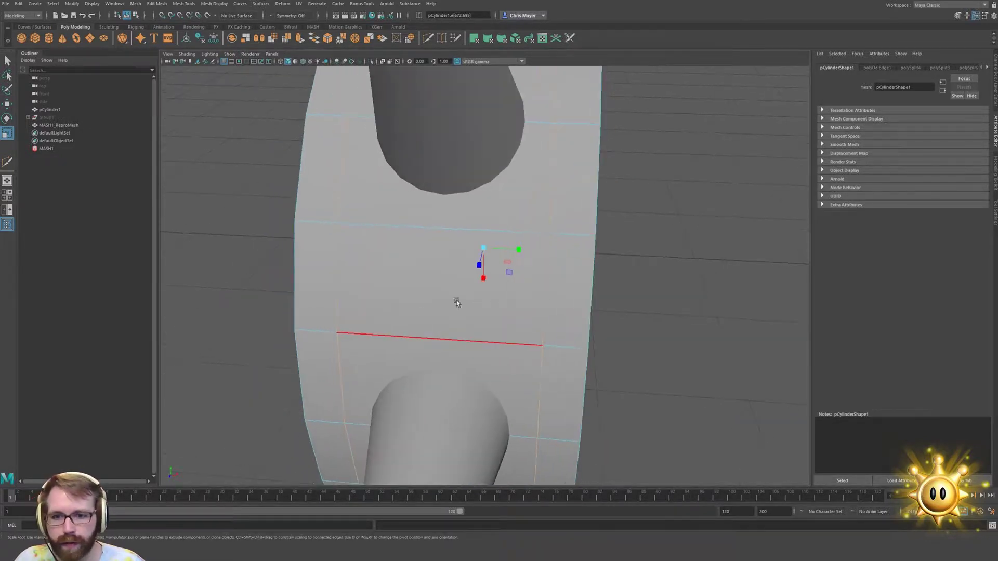
drag(520, 251, 507, 285)
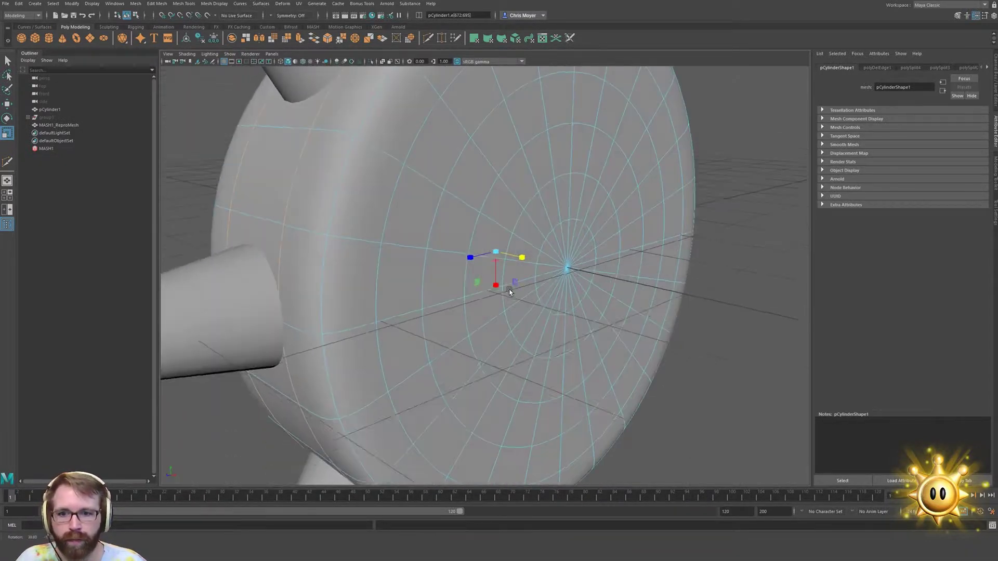
alt+drag(423, 286, 493, 310)
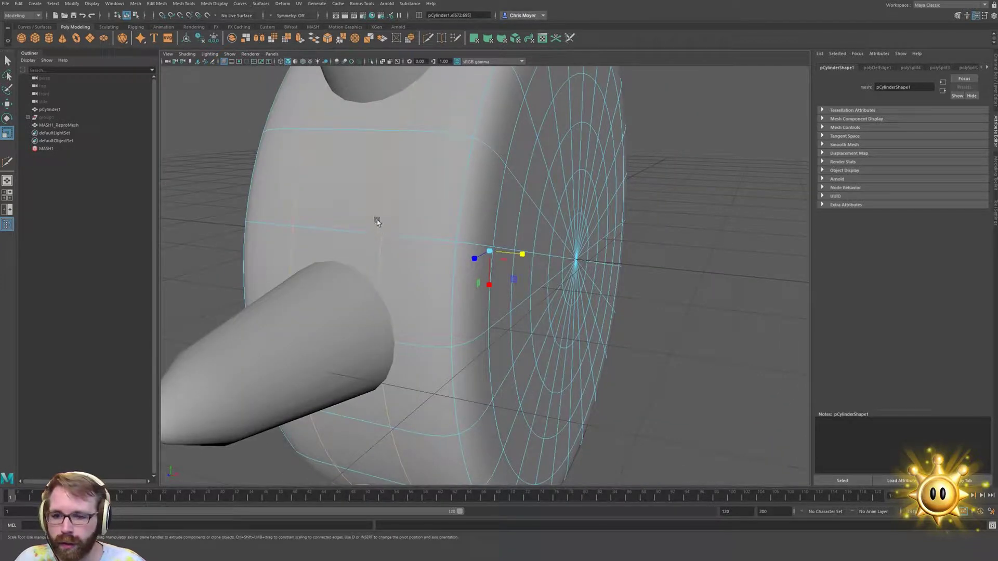
mouse_move(479, 289)
alt+mouse_down()
mouse_move(436, 263)
mouse_move(375, 274)
mouse_move(419, 296)
mouse_move(412, 303)
mouse_move(467, 304)
alt+mouse_up()
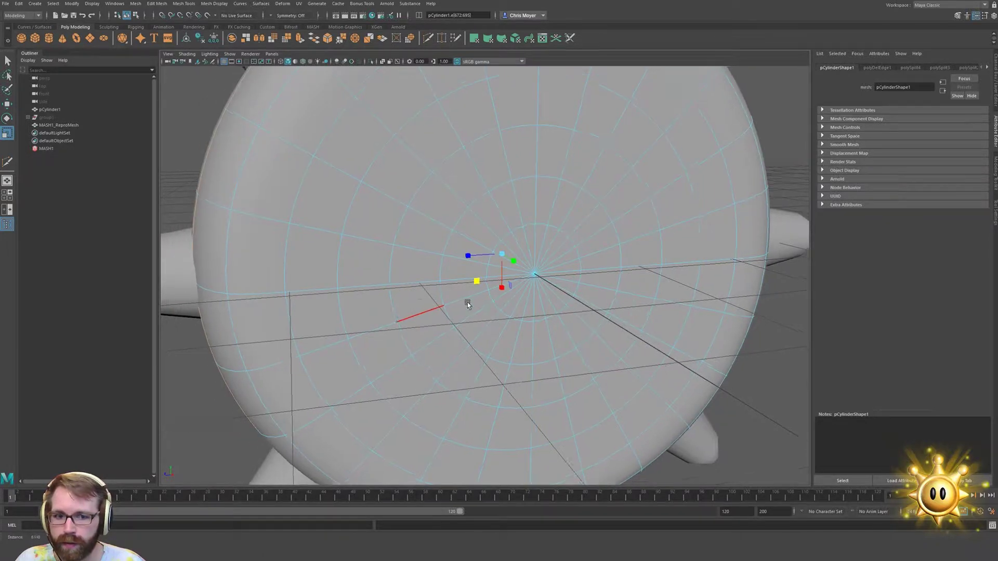
alt+right_drag(467, 304, 425, 304)
key(1)
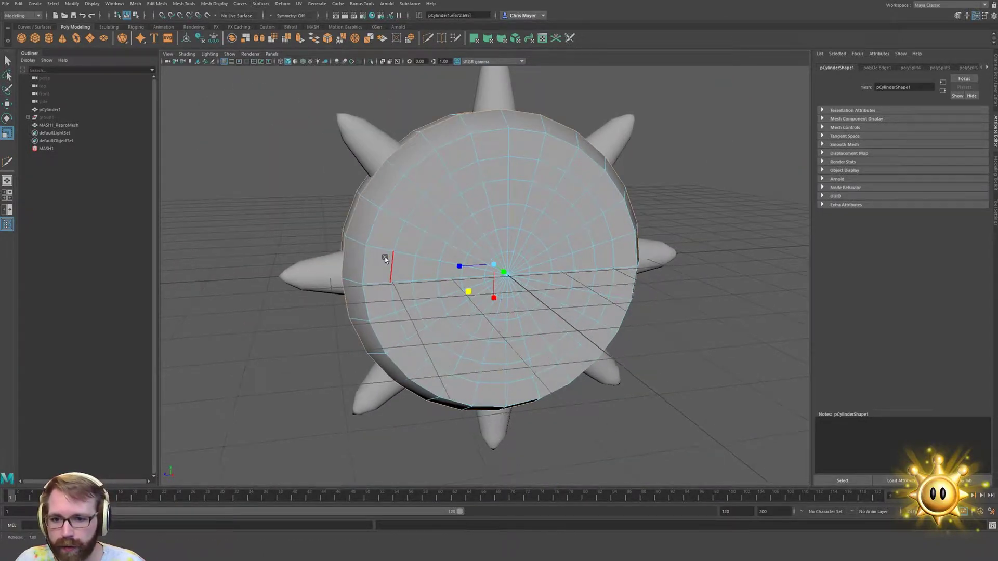
Insert an edge loop between each bulging side loop and the adjacent rim with Multi-Cut, and check the smoothed shape
alt+drag(382, 254, 501, 260)
key(ctrl+shift+x)
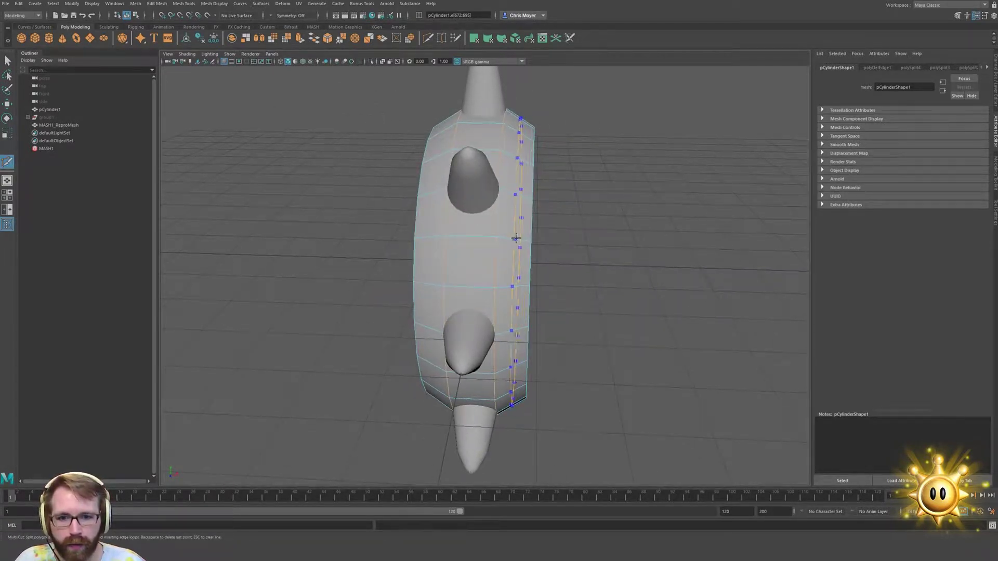
ctrl+click(516, 238)
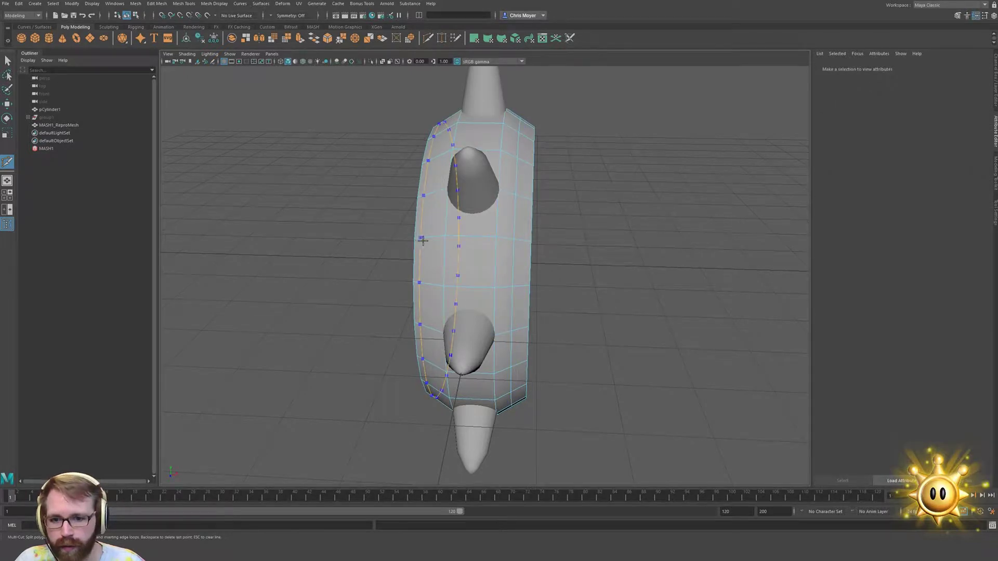
key(3)
alt+drag(434, 241, 410, 263)
alt+drag(436, 169, 445, 237)
key(1)
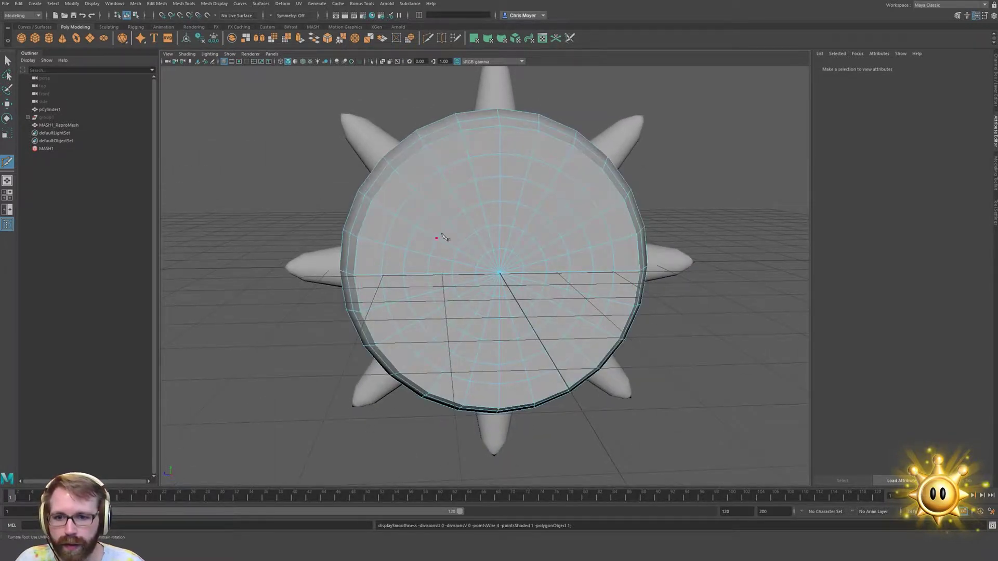
key(w)
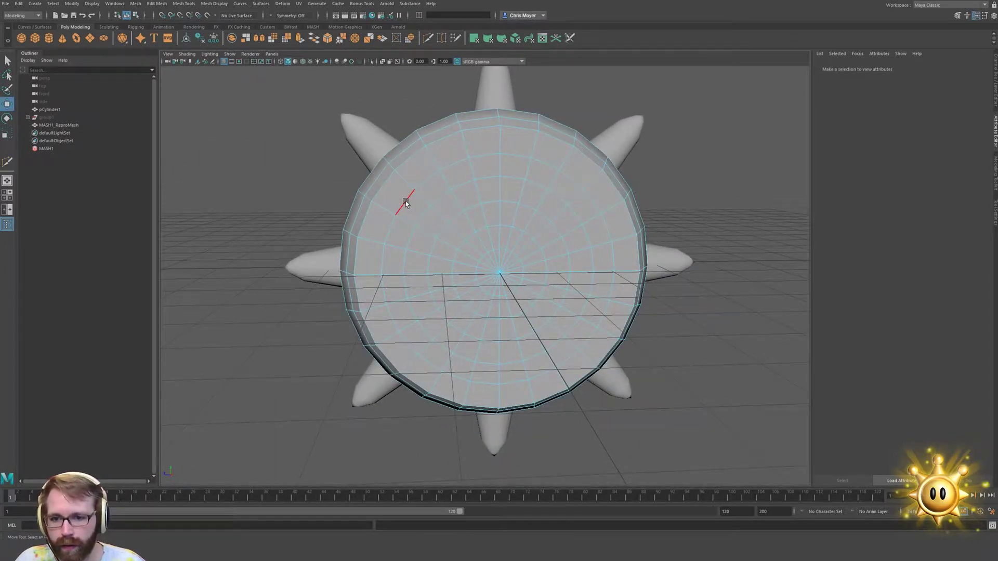
Scale the outermost edge loops on both disc faces outward close to the rim, comparing smoothed and unsmoothed views
key(r)
drag(470, 293, 542, 247)
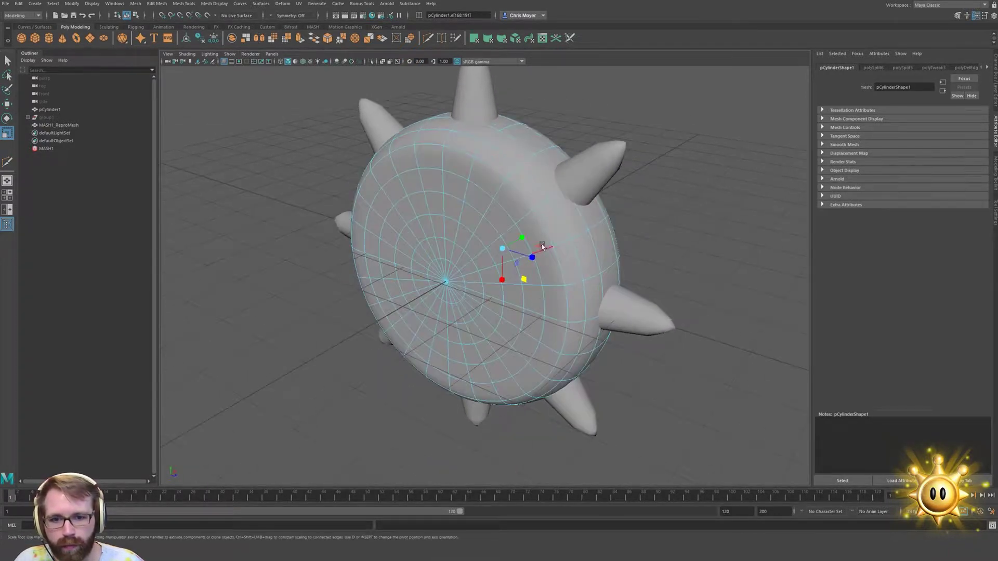
double_click(503, 208)
middle_drag(521, 285, 528, 289)
alt+drag(528, 289, 490, 267)
key(1)
alt+drag(456, 300, 645, 307)
shift+middle_drag(538, 295, 541, 297)
alt+drag(569, 294, 422, 300)
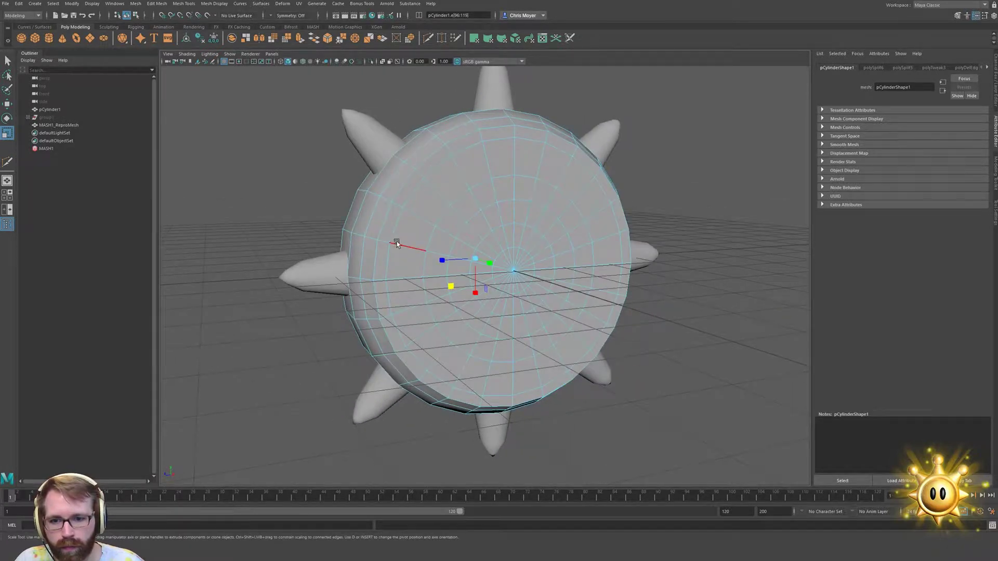
alt+drag(396, 239, 497, 281)
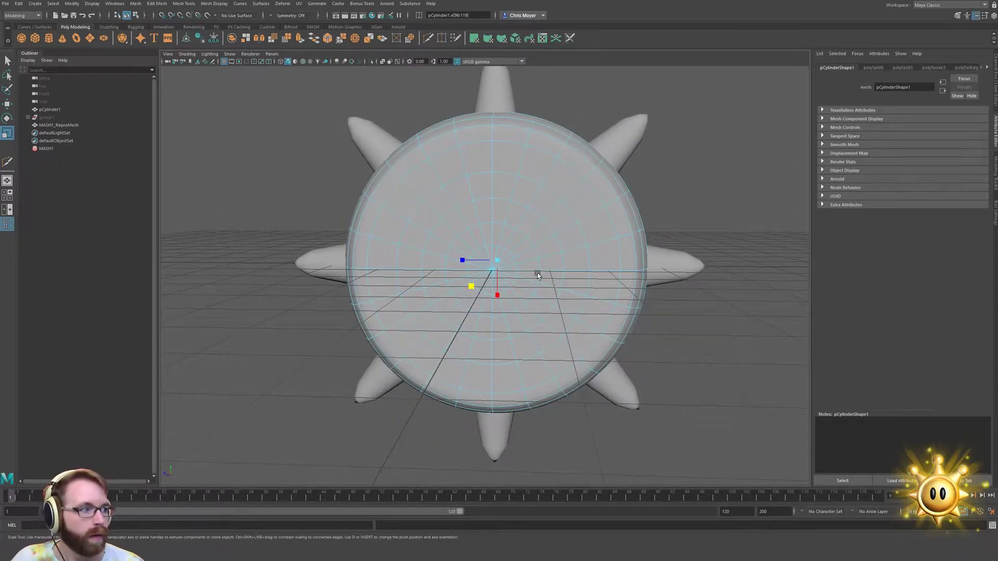
alt+drag(435, 244, 432, 219)
Scale the second edge loop from the rim on the front face outward, close to the outermost one
double_click(423, 212)
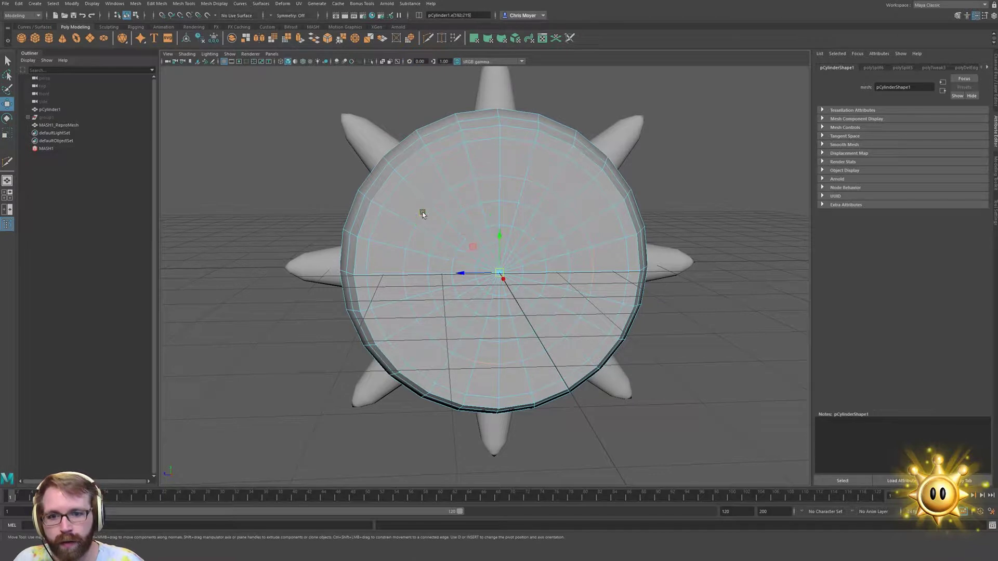
key(r)
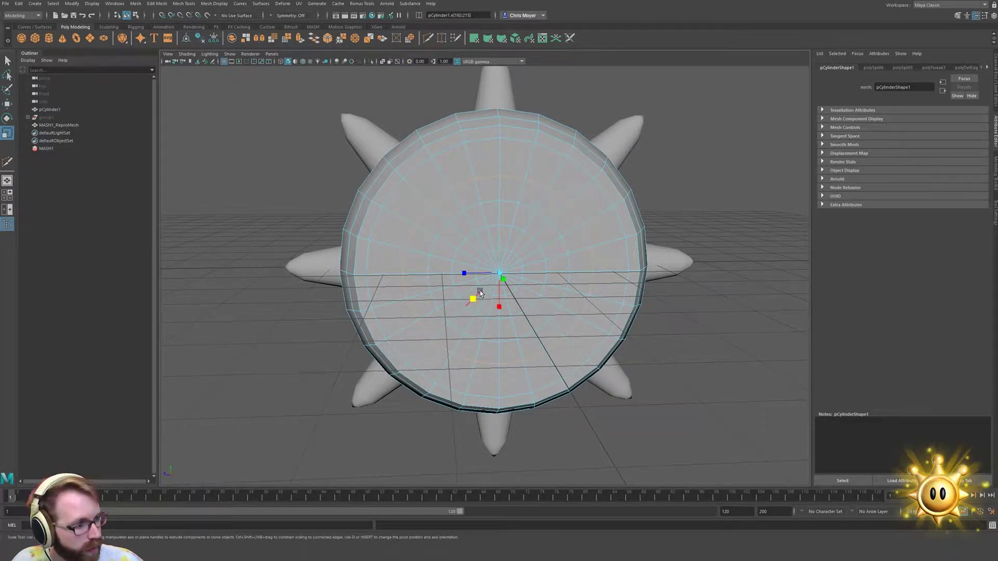
drag(467, 301, 465, 306)
key(1)
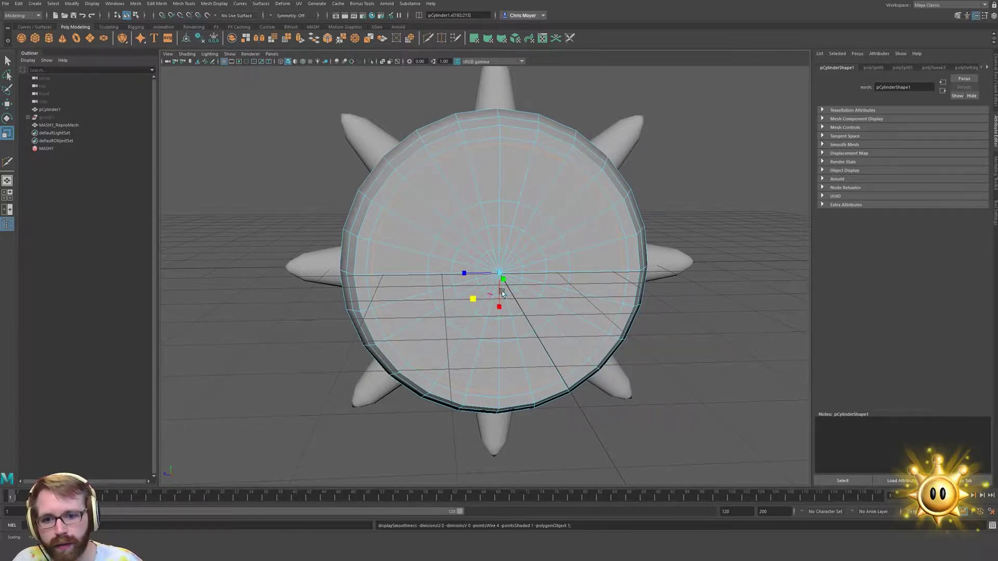
key(d)
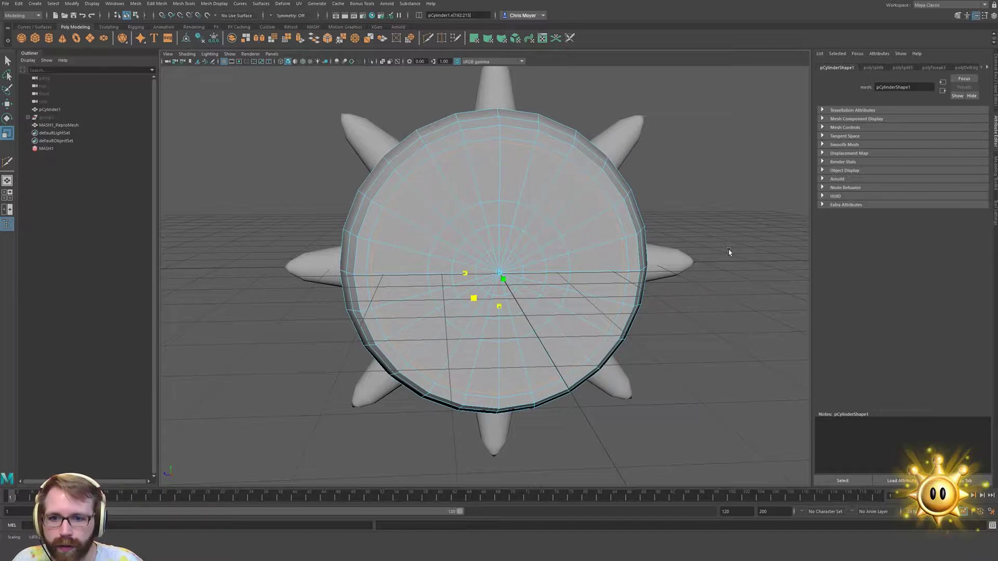
Try to scale the third edge loop from the rim on the front face outward
alt+drag(582, 280, 516, 238)
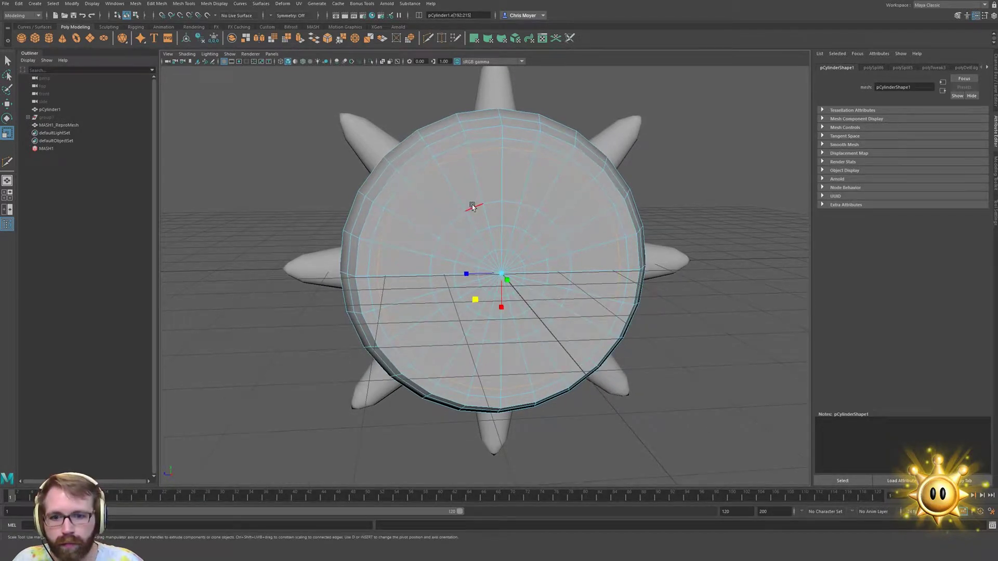
shift+middle_drag(690, 229, 676, 242)
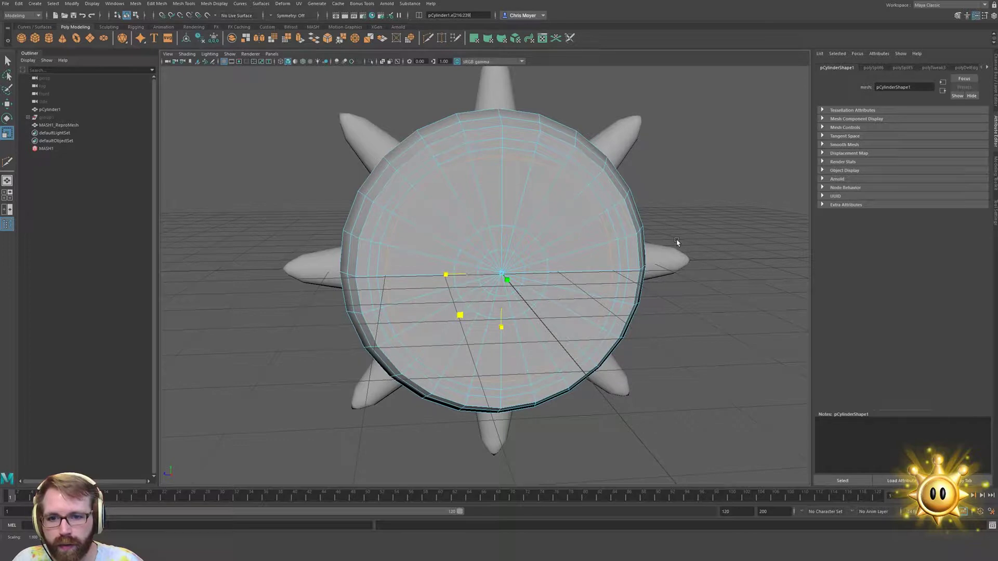
key(ctrl+z)
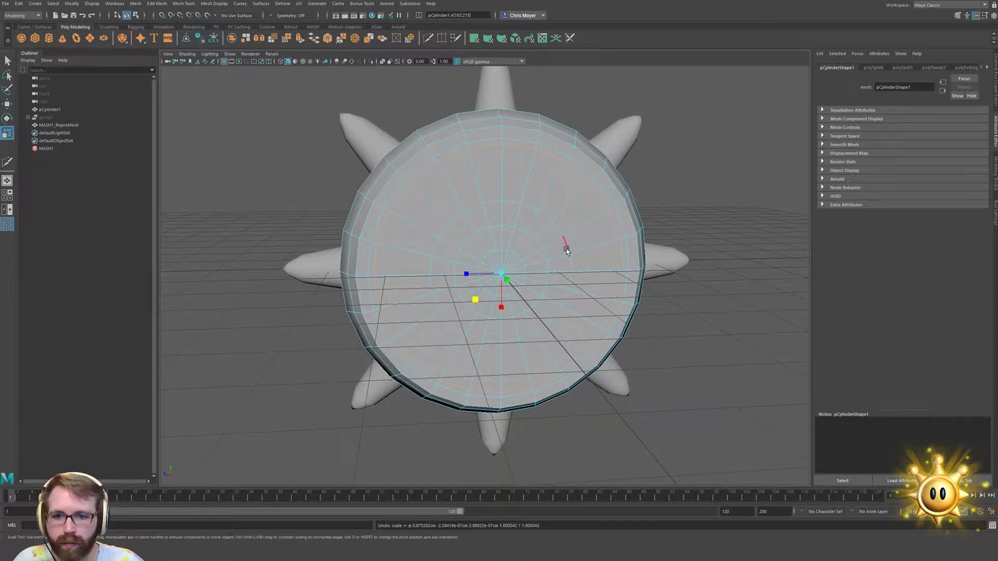
Undo the last scale of the third edge loop on the front face and turn on Object X symmetry
key(ctrl+z)
key(w)
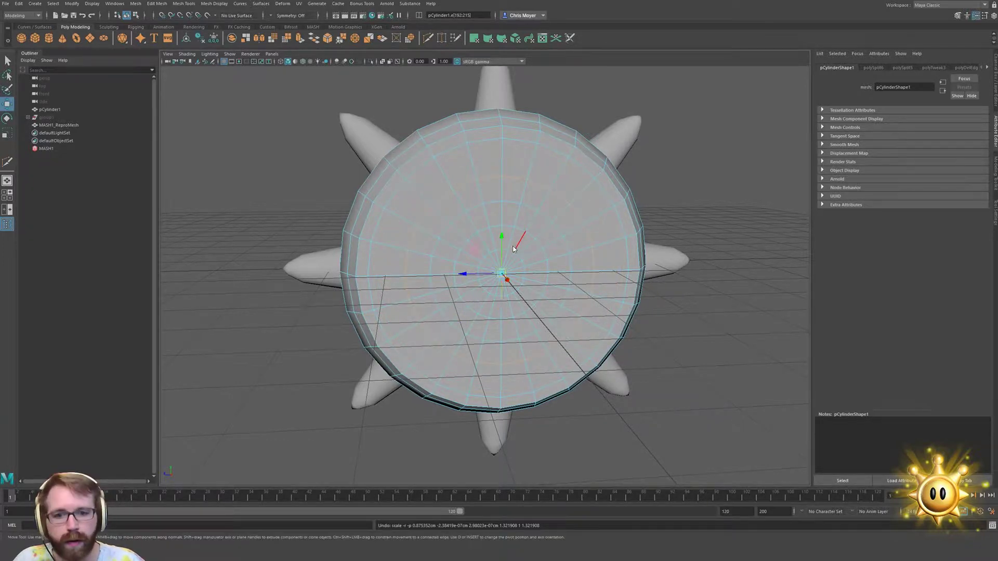
right_click(513, 249)
right_drag(501, 224, 507, 188)
alt+drag(520, 224, 467, 197)
right_drag(435, 167, 396, 179)
alt+drag(391, 186, 503, 204)
click(504, 204)
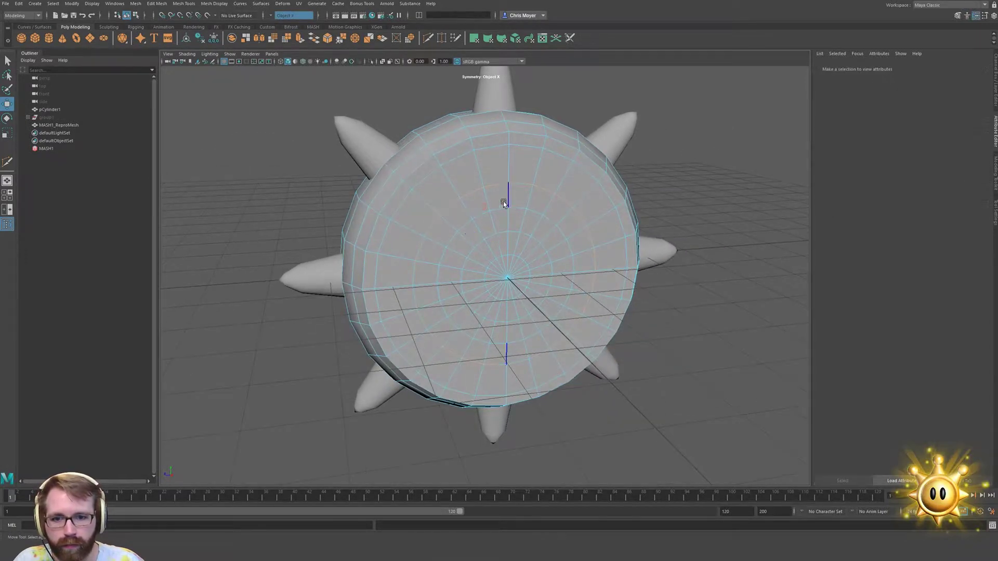
Try Object Z and Object Y symmetry on the disc, checking which edges get mirrored
double_click(470, 193)
alt+drag(624, 233, 559, 244)
click(630, 238)
click(502, 202)
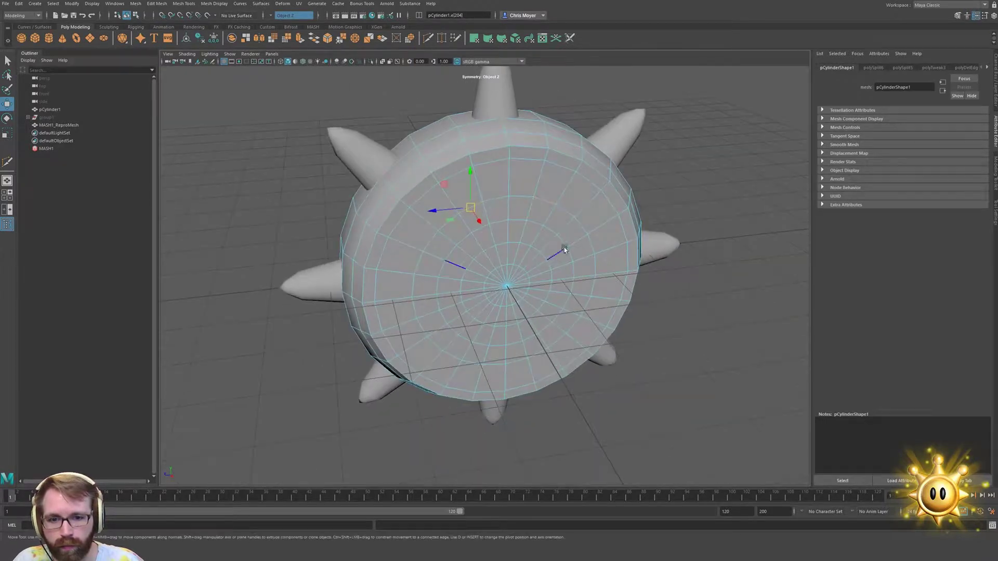
drag(563, 200, 664, 252)
click(663, 252)
click(535, 212)
alt+drag(535, 212, 643, 215)
click(531, 234)
click(474, 223)
alt+drag(474, 223, 539, 256)
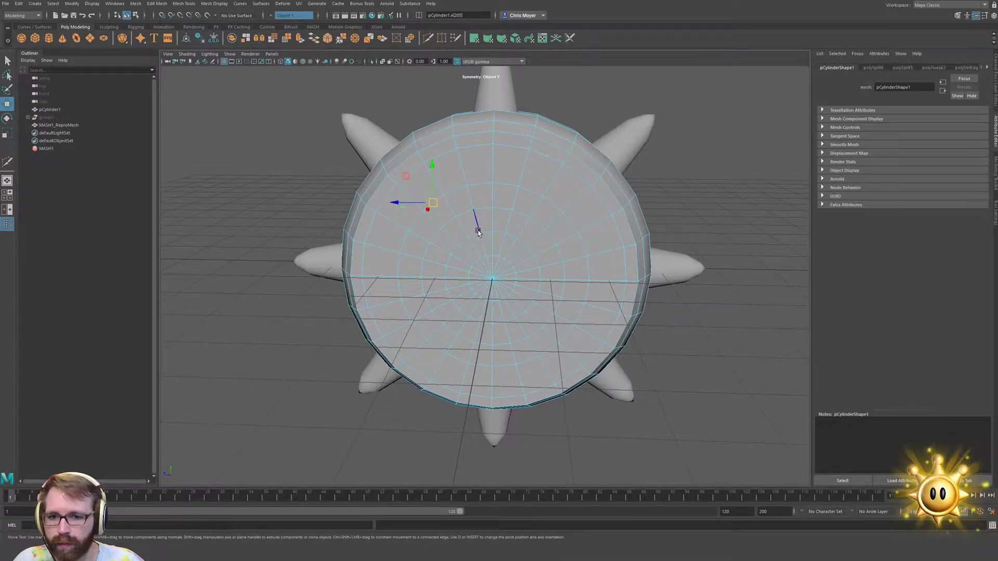
Freeze the transformations of the whole disc and view it from the side
key(F8)
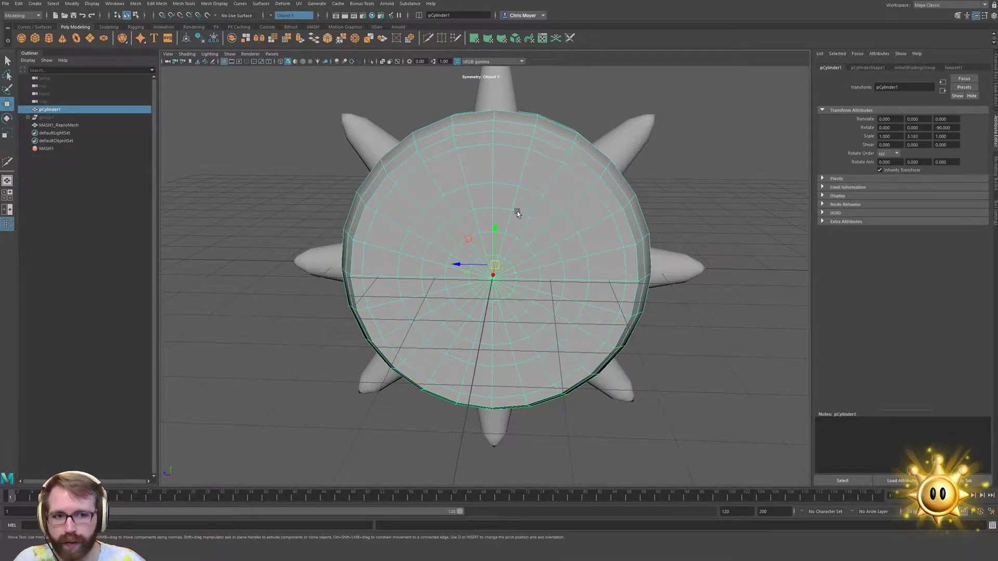
key(space)
click(463, 182)
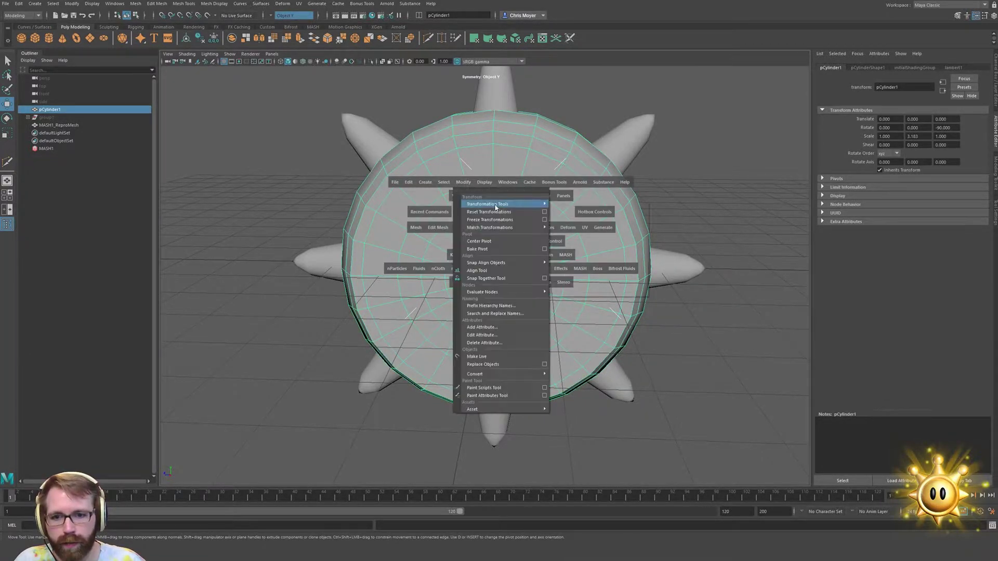
click(512, 219)
alt+drag(512, 216, 595, 240)
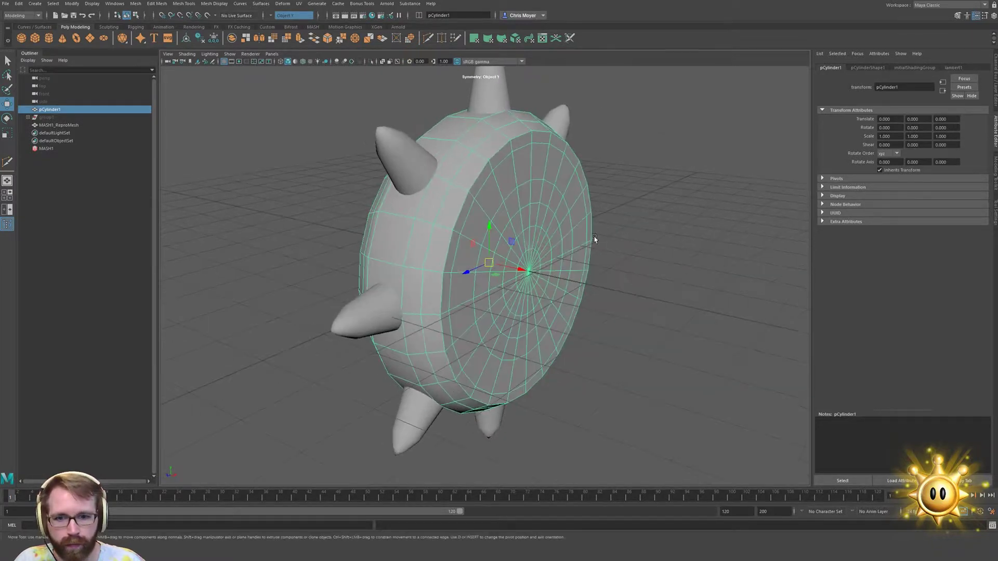
Return to editing the disc's edges and set symmetry to Object X so both faces are edited together
click(689, 195)
click(519, 229)
right_drag(519, 229, 525, 206)
alt+drag(524, 207, 494, 232)
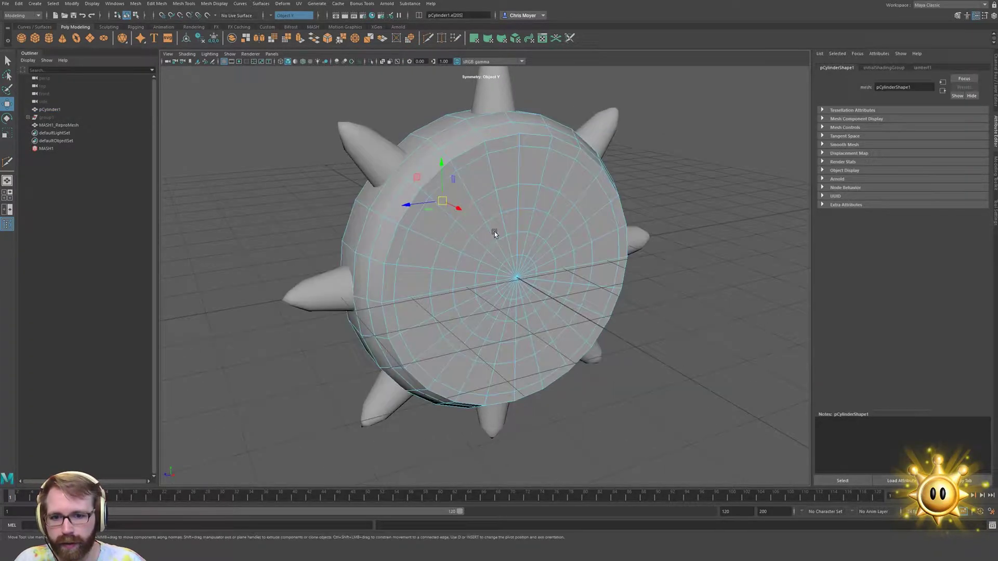
right_drag(497, 170, 526, 187)
alt+drag(526, 187, 533, 235)
click(508, 250)
click(781, 174)
Scale the third edge loop from the rim outward on both disc faces
double_click(458, 205)
alt+drag(480, 213, 487, 255)
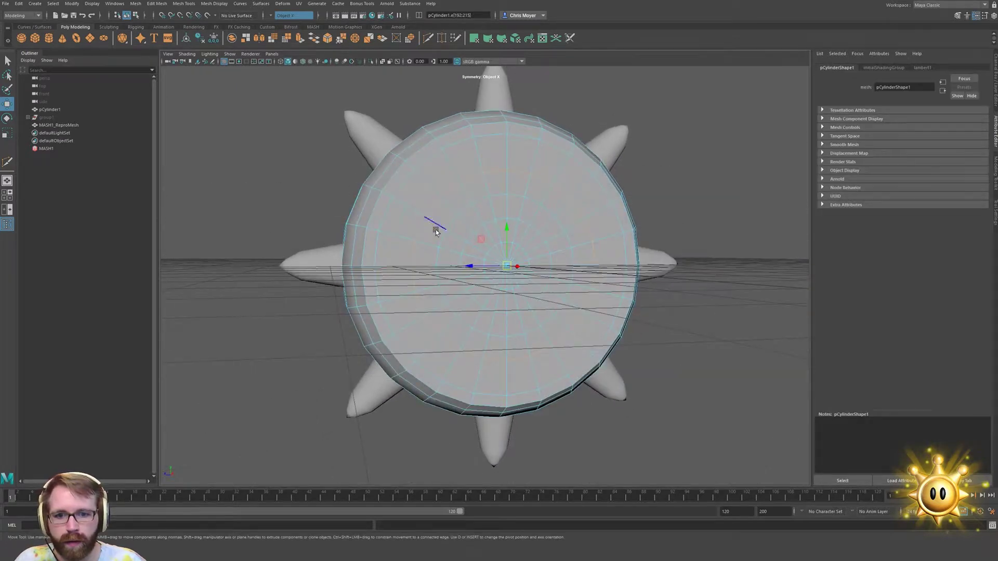
key(r)
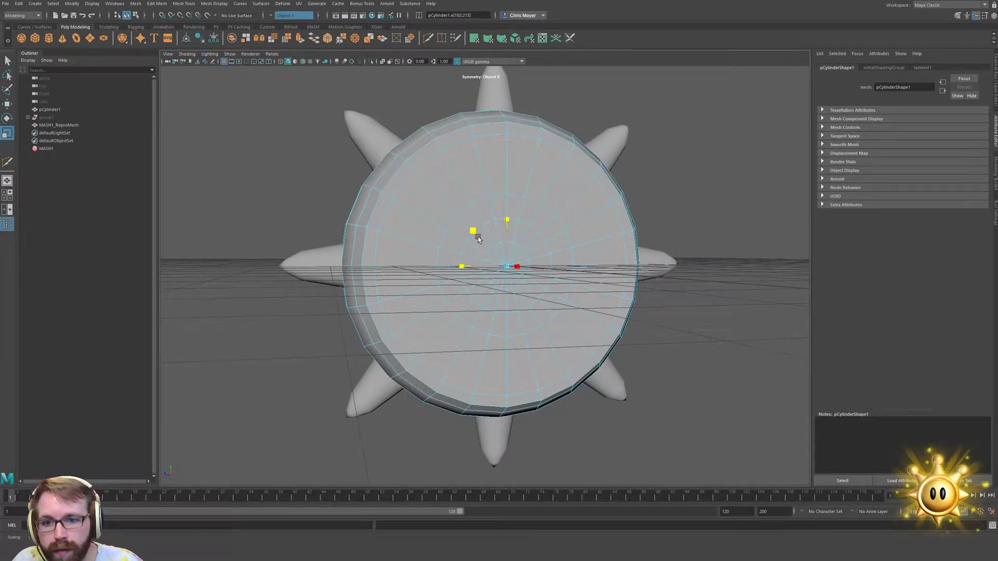
drag(479, 240, 478, 238)
Scale the next inner edge loop outward on both faces, shape a recessed groove inside the rim, and check it smoothed
double_click(481, 201)
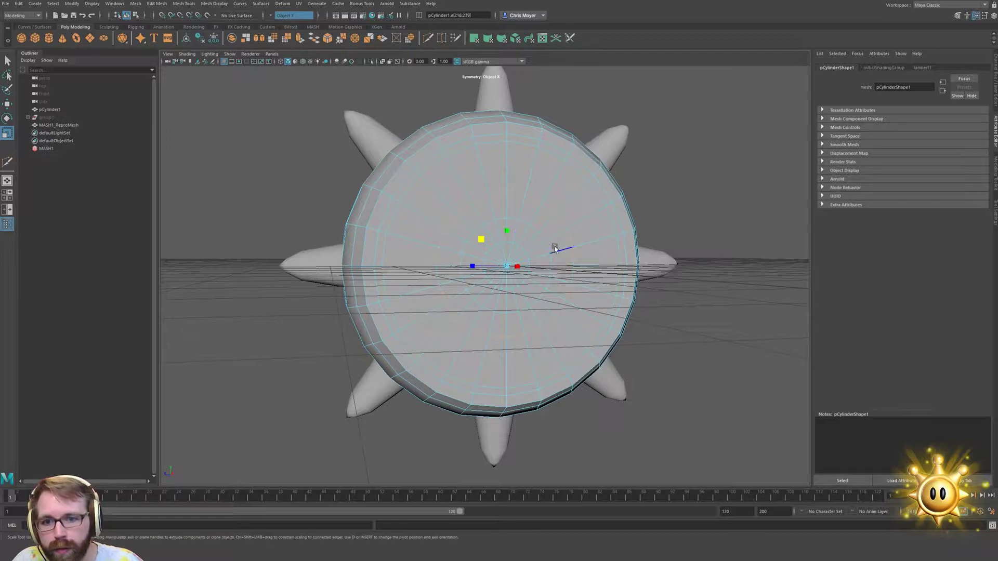
middle_drag(553, 250, 439, 167)
alt+drag(440, 168, 450, 276)
key(w)
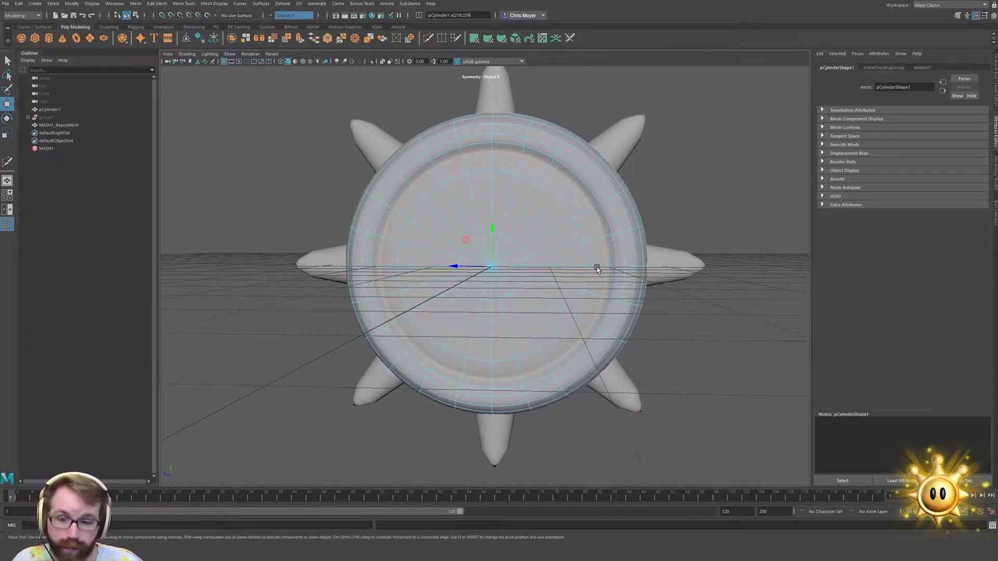
alt+drag(557, 247, 463, 261)
key(1)
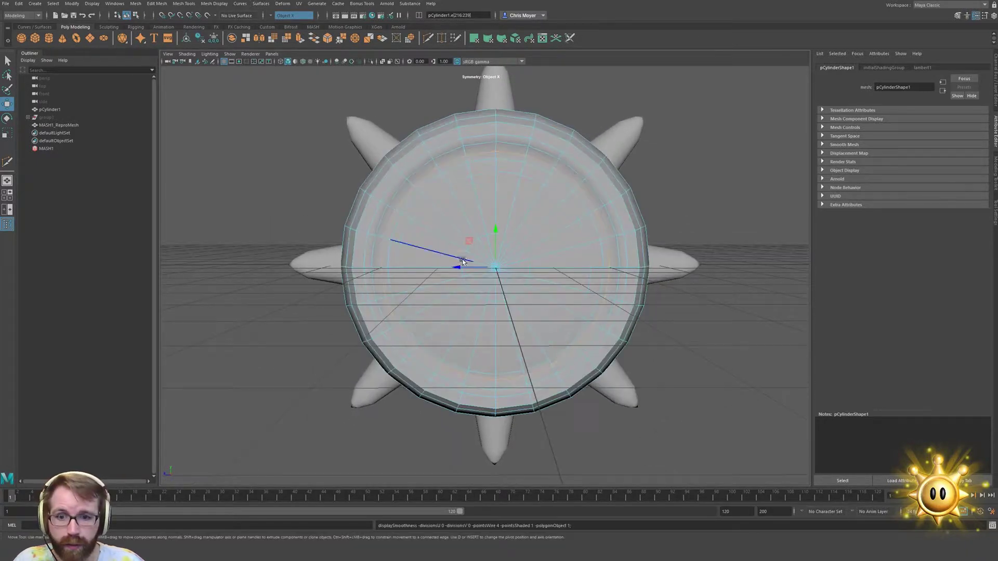
Insert an edge loop on the inner face area inside the groove with Multi-Cut, and check the smoothed disc from the side
shift+right_drag(479, 240, 447, 182)
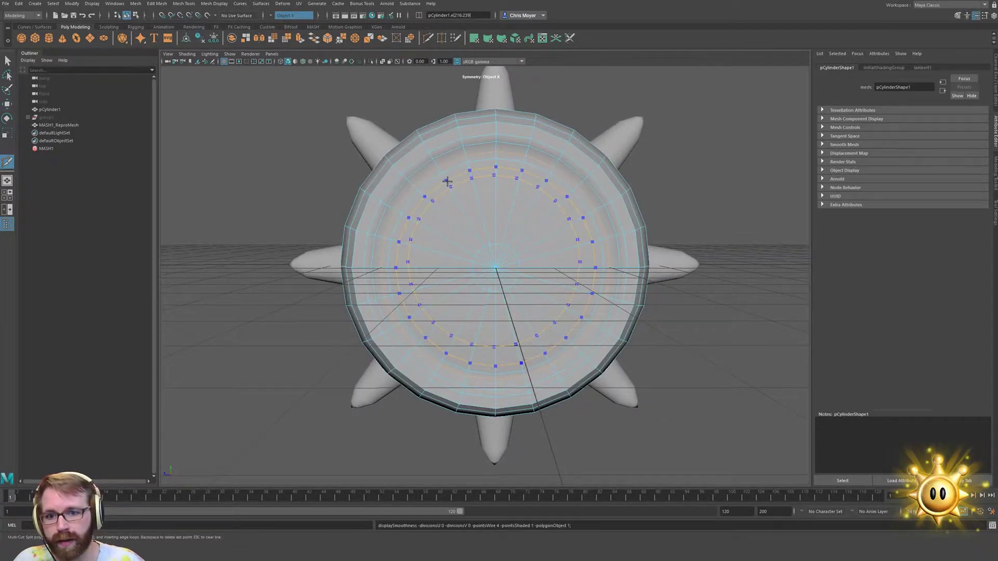
ctrl+click(461, 188)
key(w)
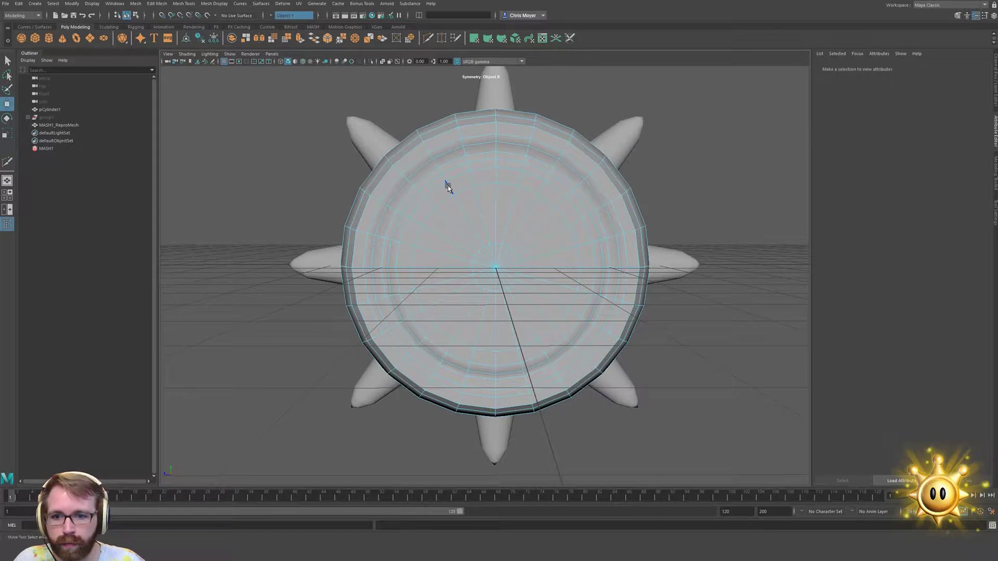
alt+drag(468, 223, 596, 270)
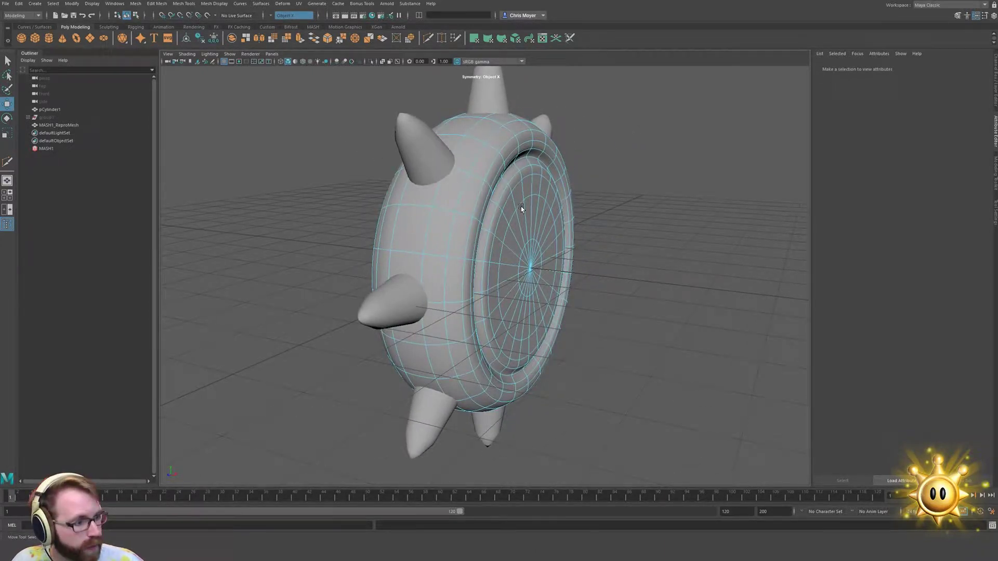
mouse_move(557, 226)
alt+mouse_down()
mouse_move(526, 225)
mouse_move(582, 238)
mouse_move(588, 228)
mouse_move(548, 218)
alt+mouse_up()
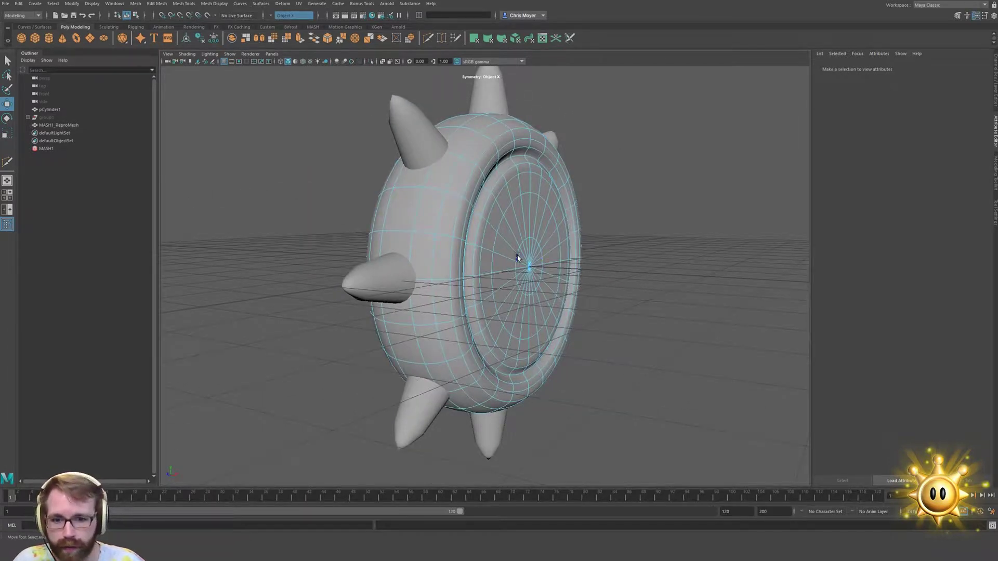
alt+drag(522, 259, 506, 229)
Insert more edge loops around the face centre with Multi-Cut and scale a loop near the centre inward
key(y)
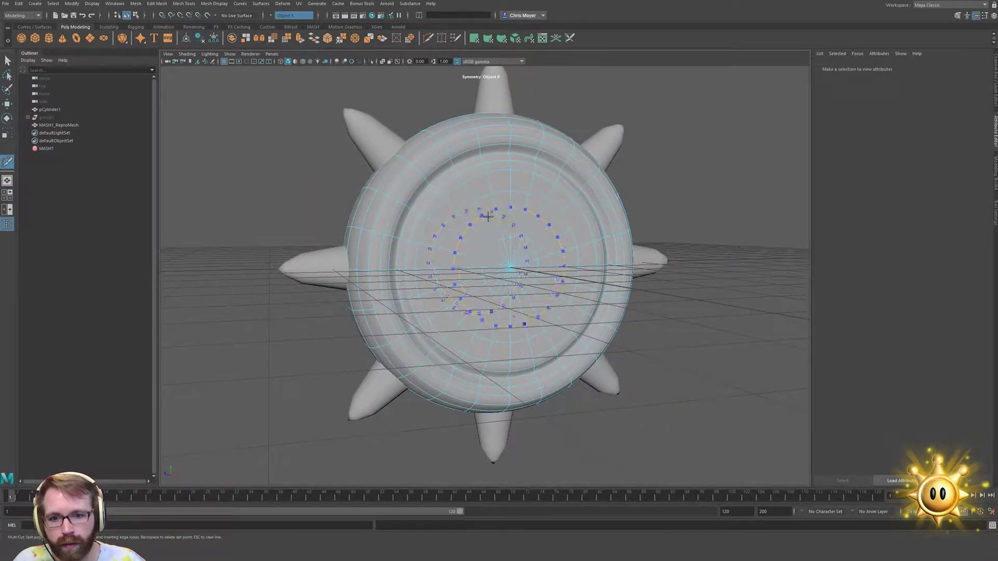
alt+drag(586, 271, 502, 239)
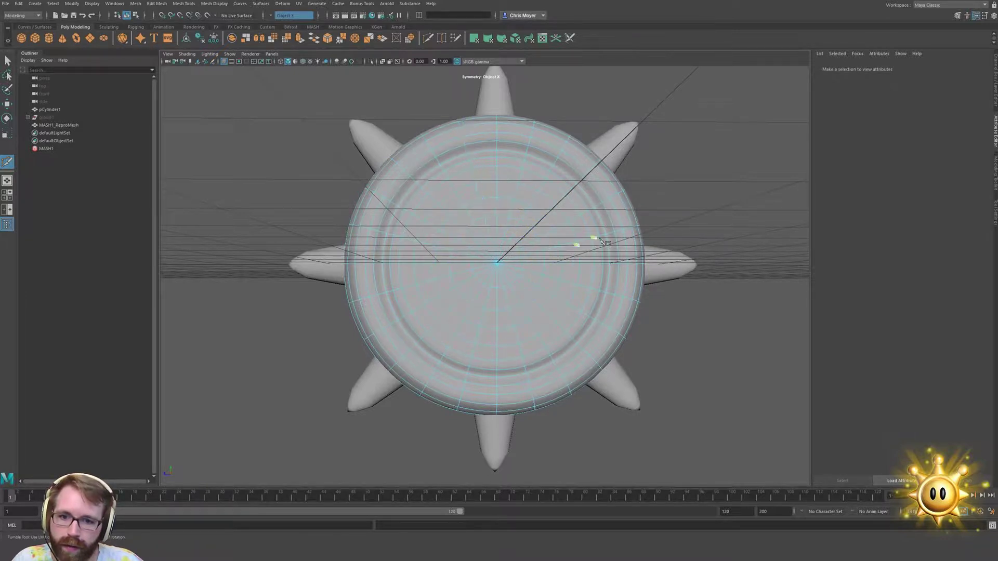
key(w)
double_click(476, 208)
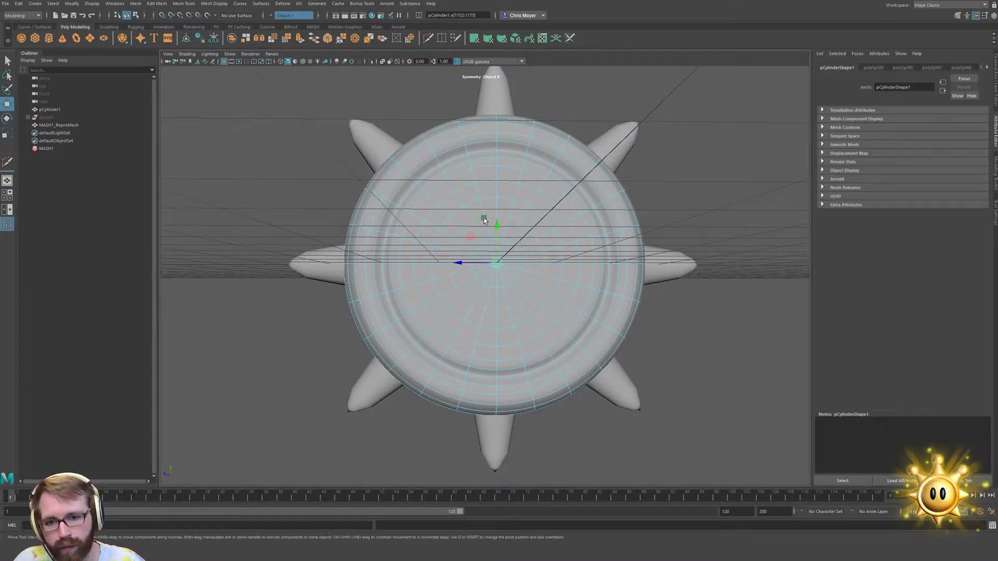
alt+drag(476, 210, 495, 276)
key(r)
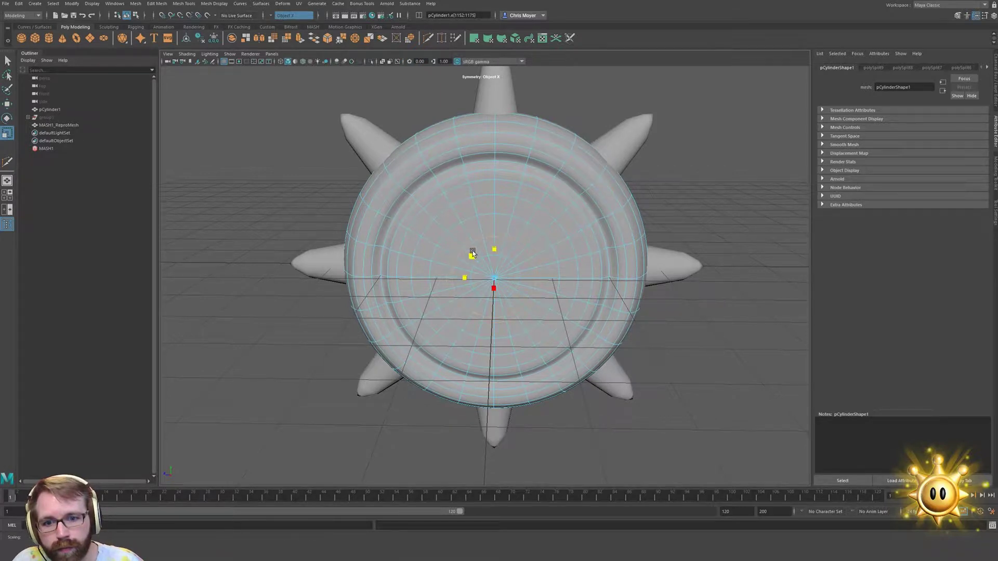
Select the centre vertices of both faces in the unsmoothed view and enable soft selection with a radius of about 1.96
key(1)
alt+drag(481, 265, 536, 300)
key(w)
click(691, 270)
click(522, 276)
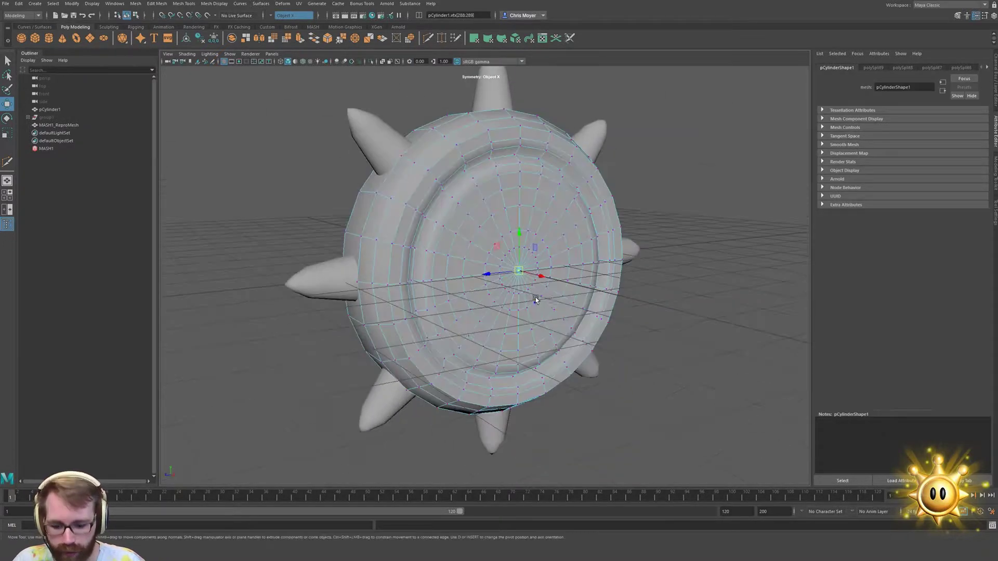
key(b)
drag(570, 345, 683, 373)
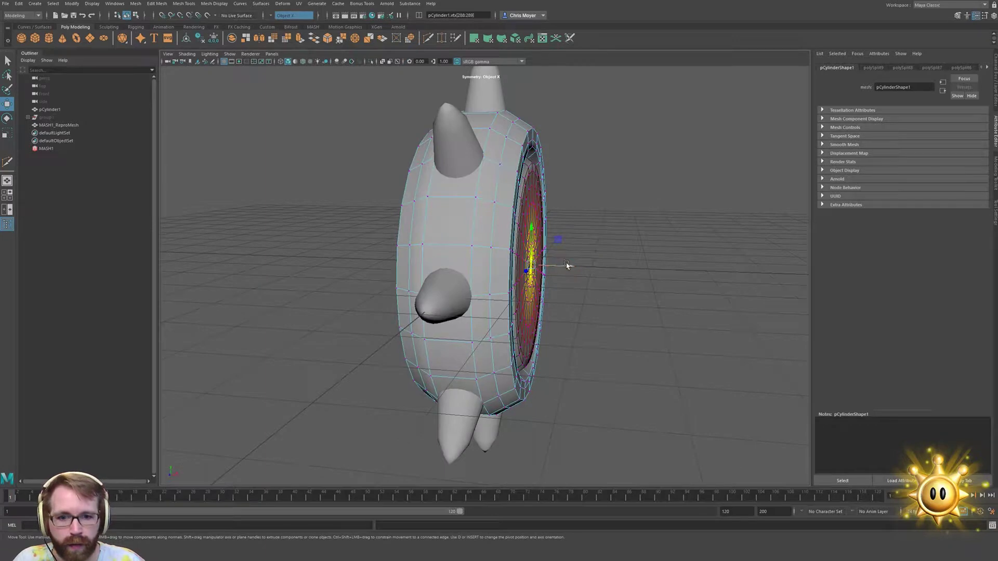
Try to pull the soft-selected face centres outward along the X axis
alt+drag(566, 266, 667, 281)
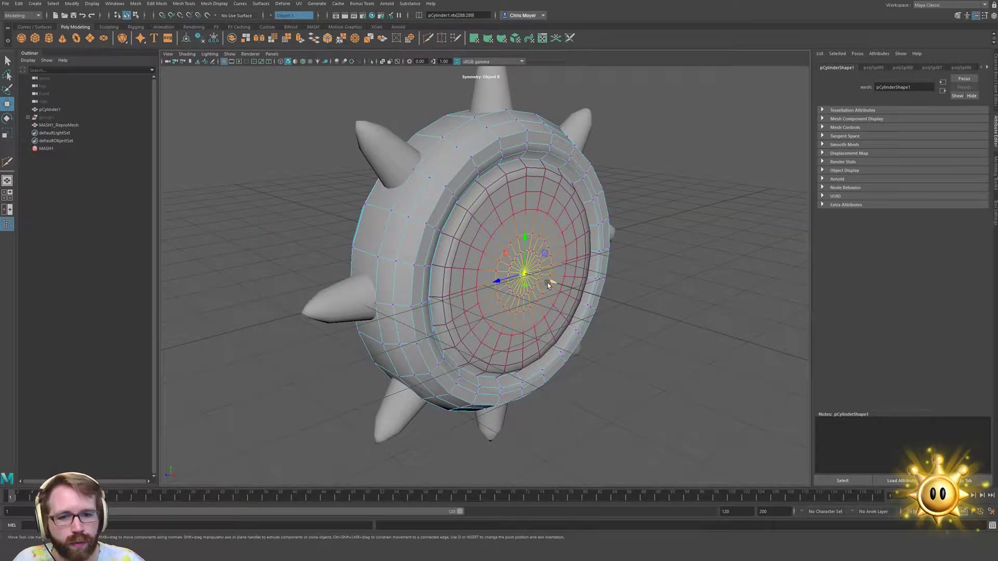
drag(549, 283, 580, 295)
alt+drag(635, 318, 604, 276)
key(ctrl+z)
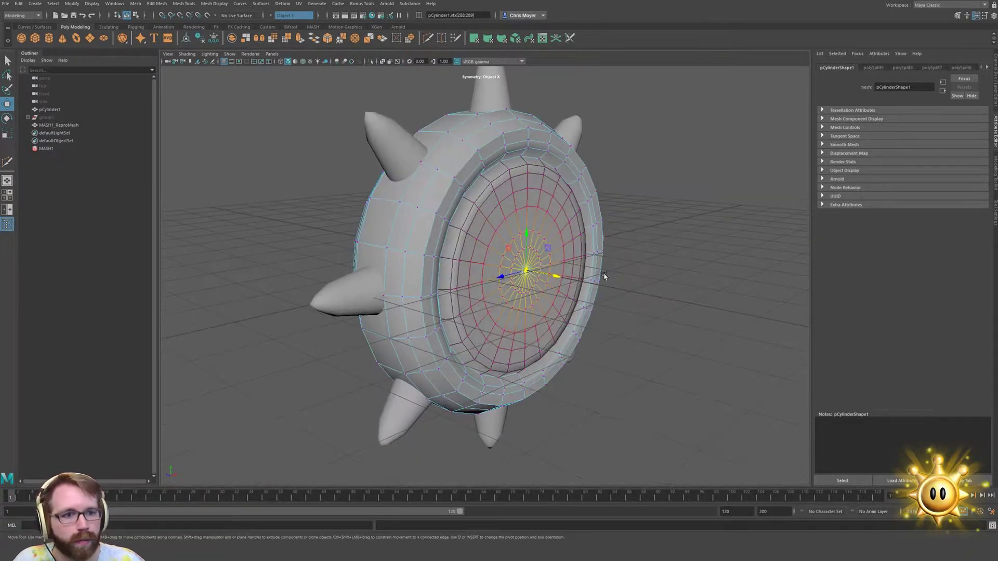
Set the soft selection falloff mode to Surface and add a falloff curve point close to the outer end for a fuller falloff
click(995, 171)
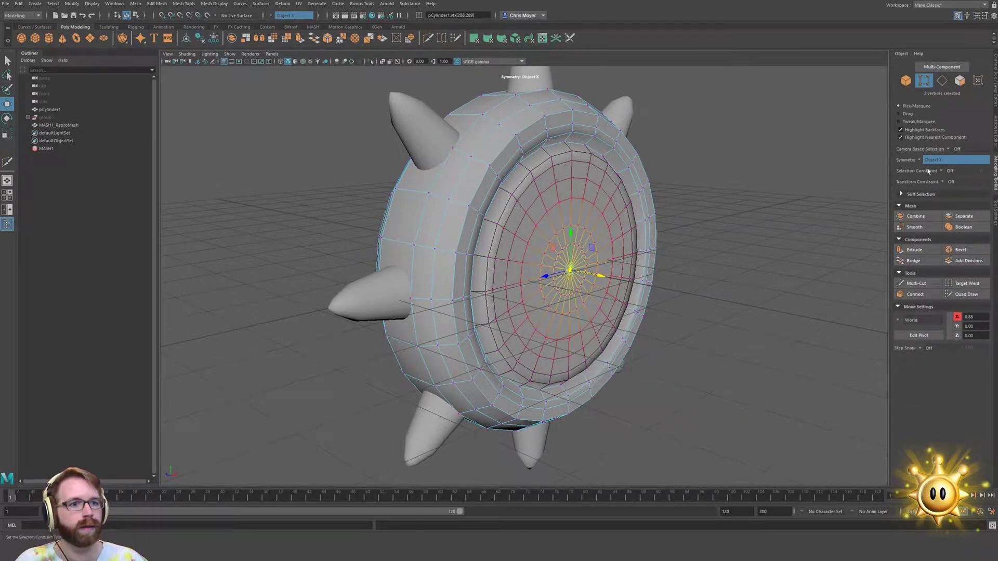
click(921, 195)
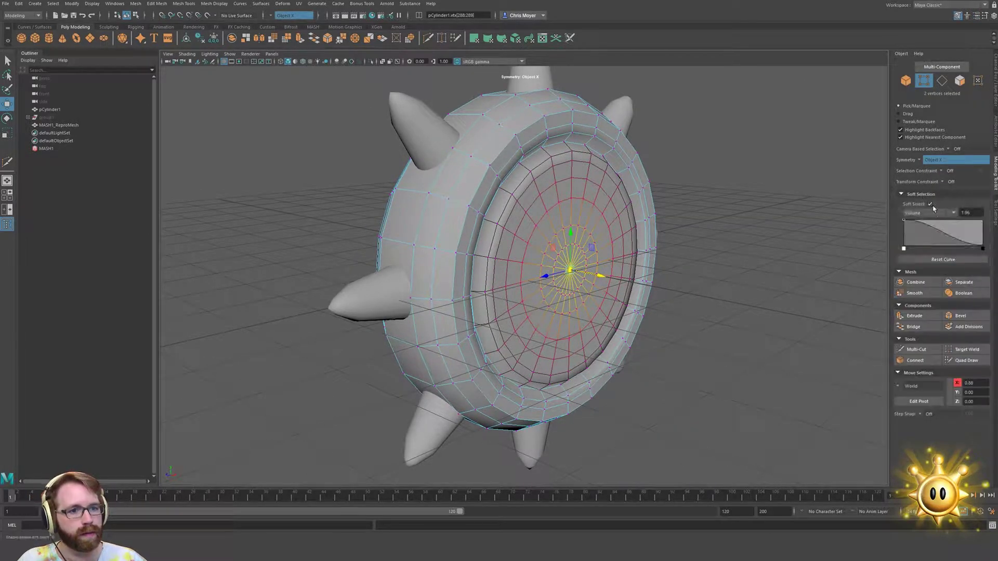
drag(940, 233, 944, 228)
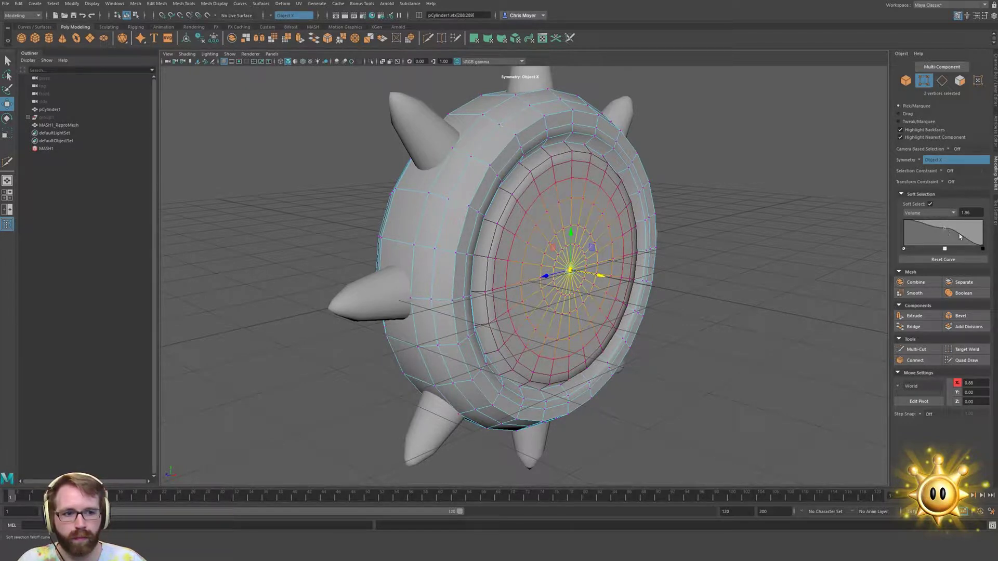
click(949, 214)
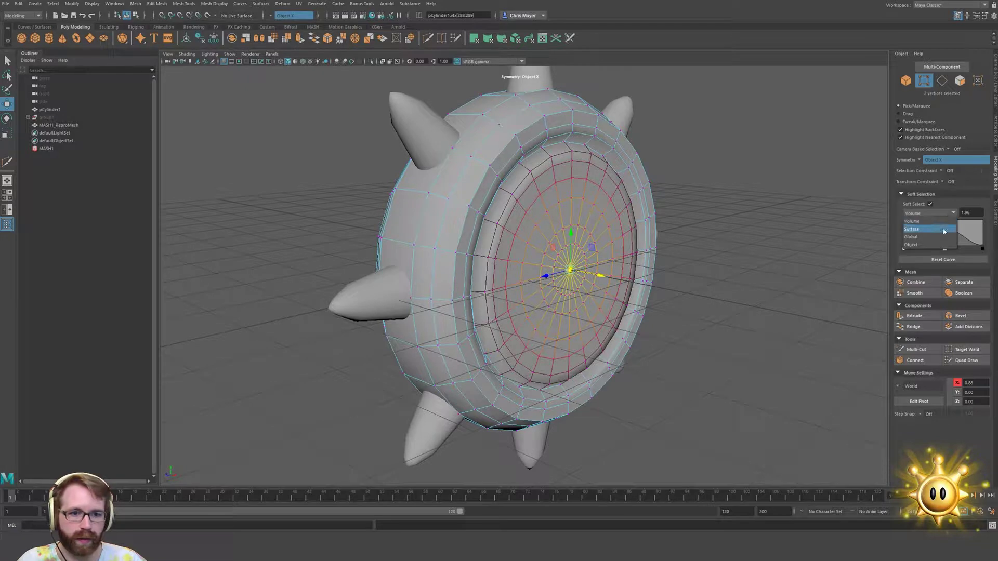
click(946, 226)
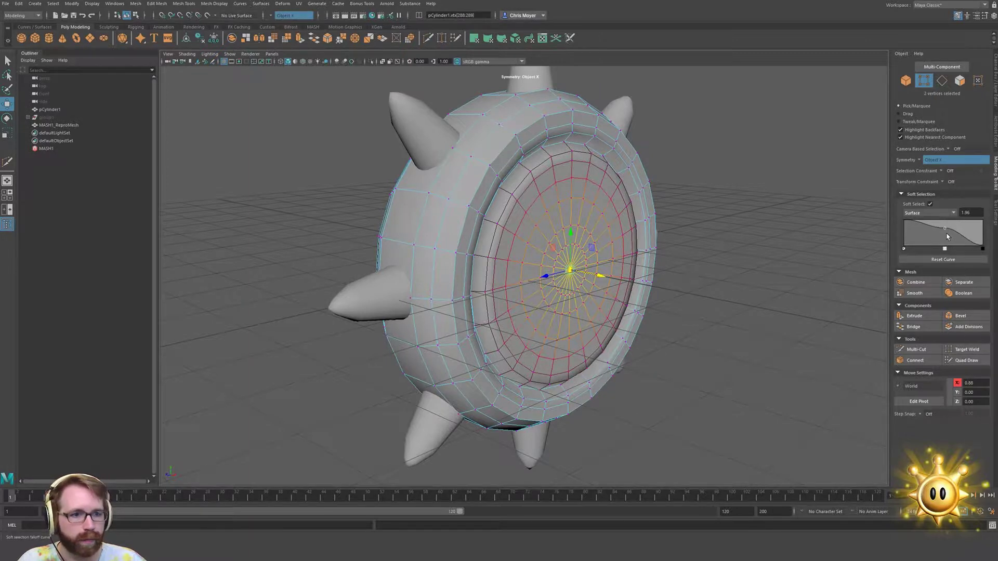
drag(945, 233, 966, 234)
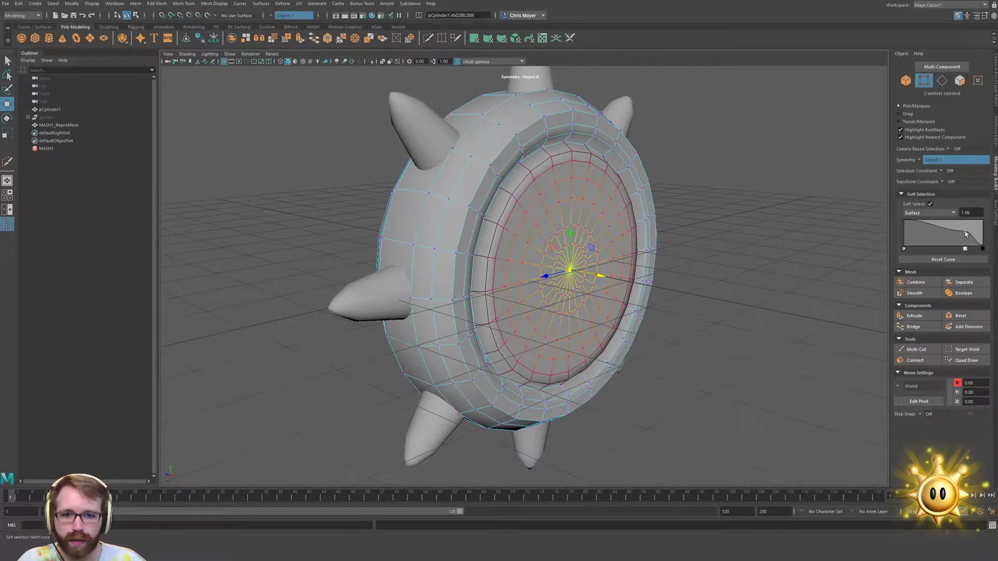
Test pulling the face centres outward, undo it, and shift the falloff curve's intermediate point slightly inward and lower
alt+drag(676, 312, 745, 291)
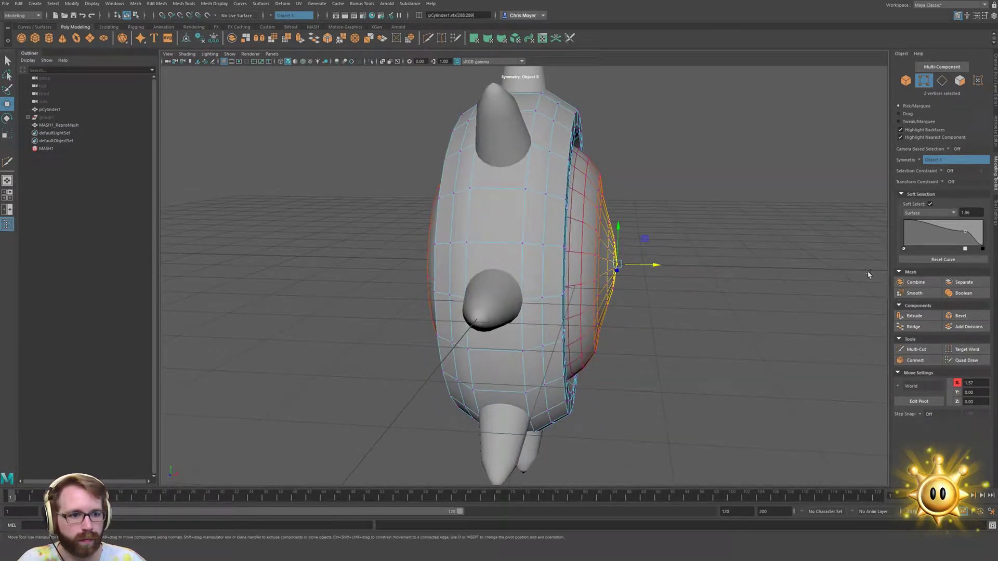
key(ctrl+z)
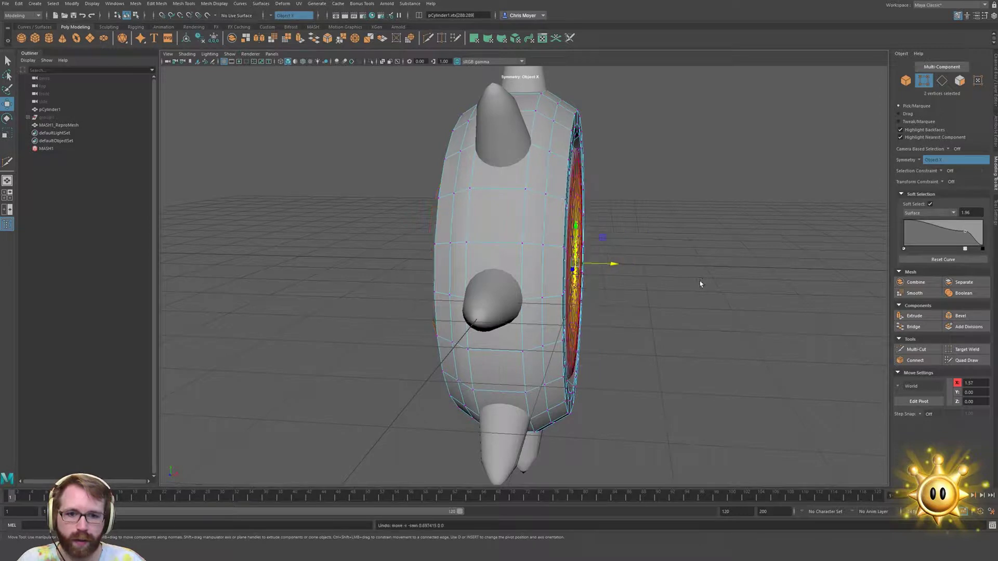
alt+drag(700, 283, 642, 307)
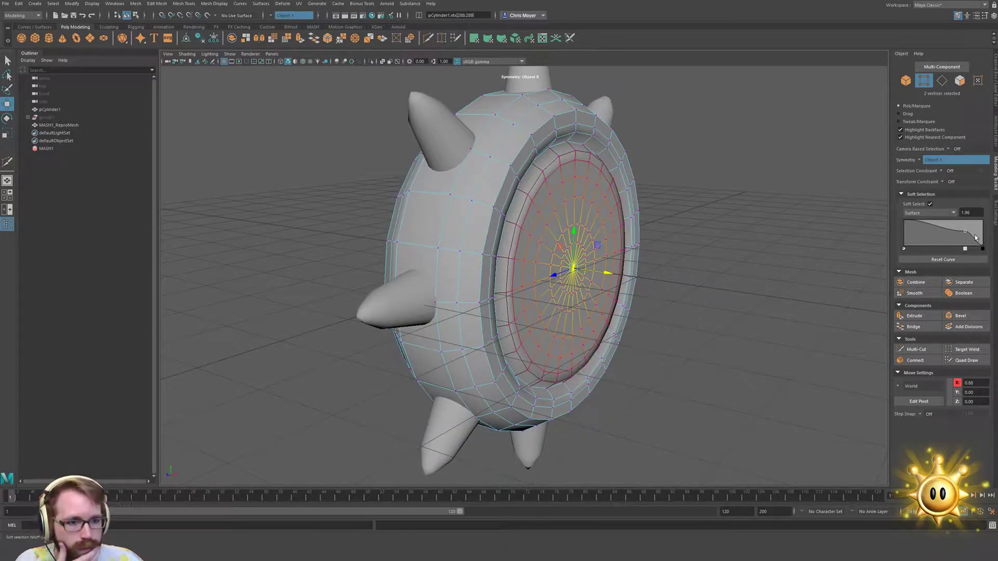
click(966, 249)
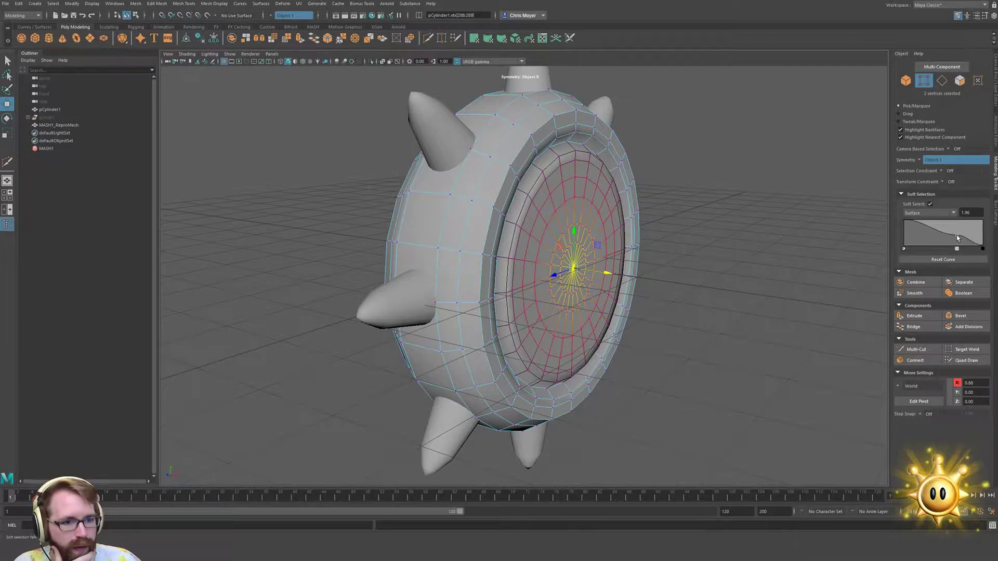
Reset the soft selection falloff curve, try new intermediate points, and place one around mid-length at full height
click(957, 236)
click(941, 259)
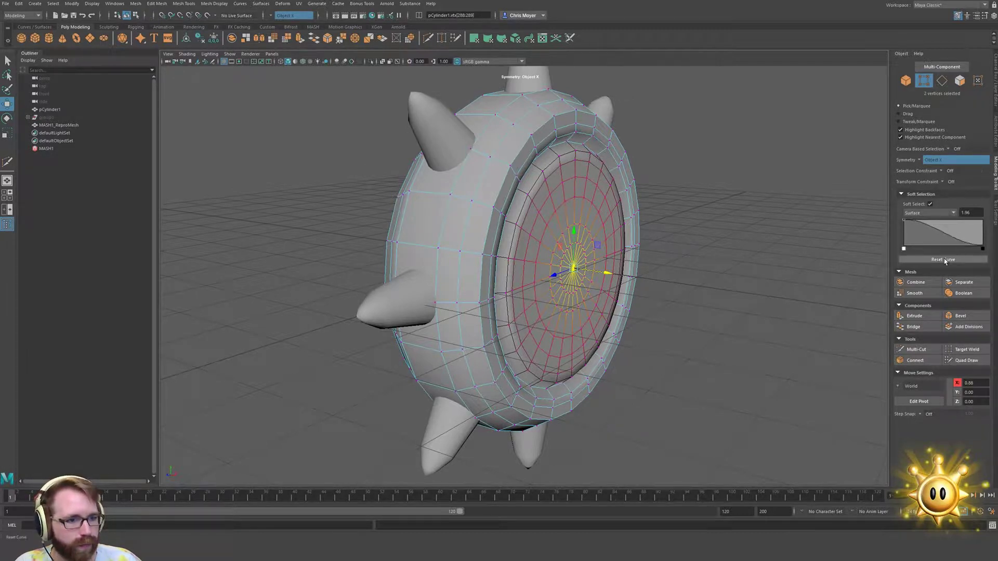
drag(946, 228, 949, 236)
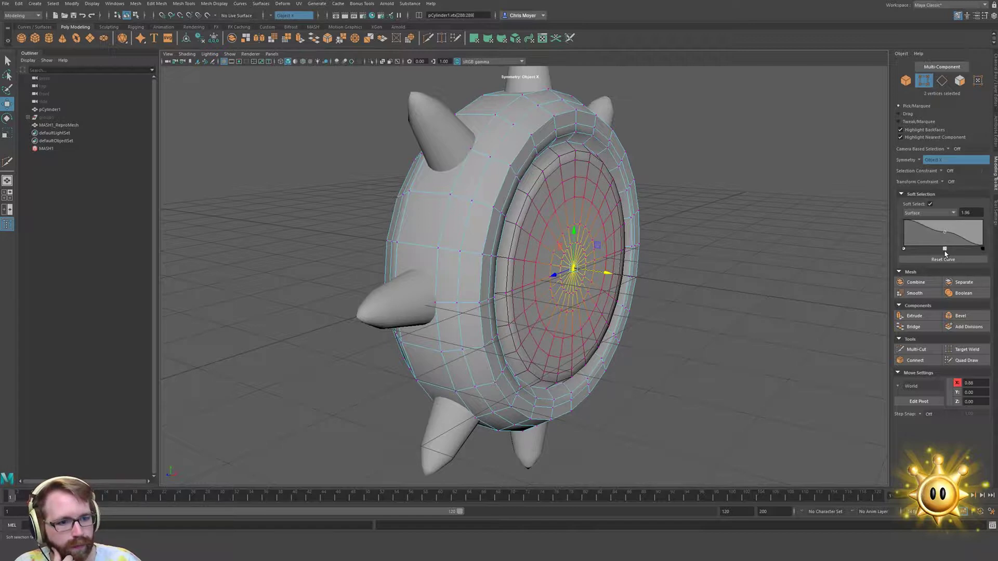
click(944, 249)
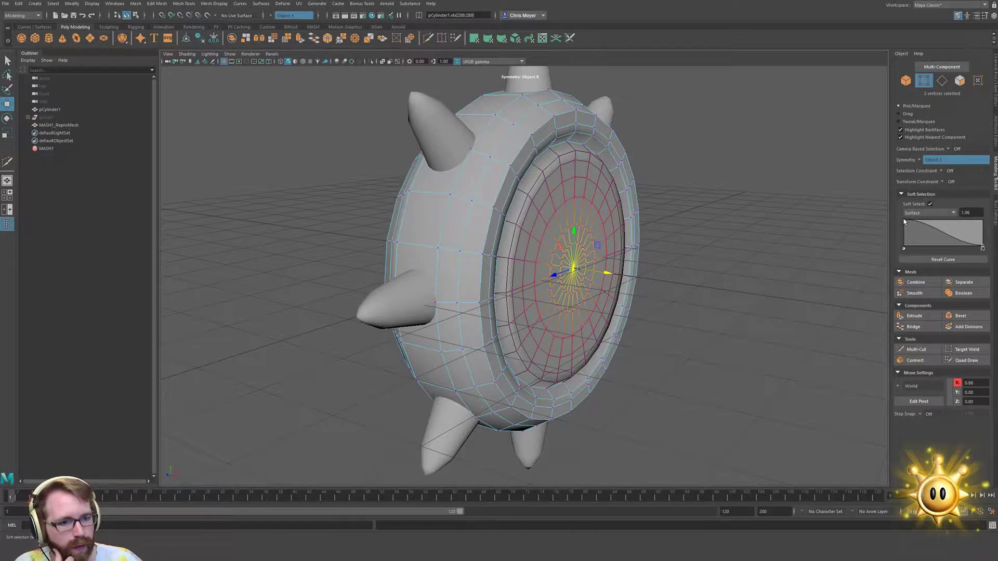
drag(907, 223, 946, 220)
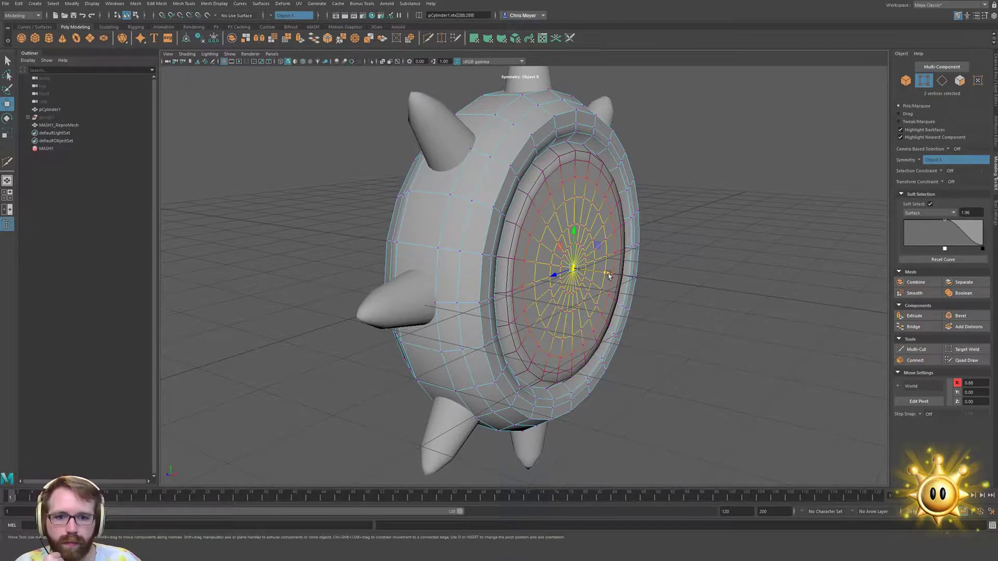
Test pulling the face centres outward, undo it, and lower the falloff curve's intermediate point to roughly mid-height
drag(609, 275, 662, 276)
key(ctrl+z)
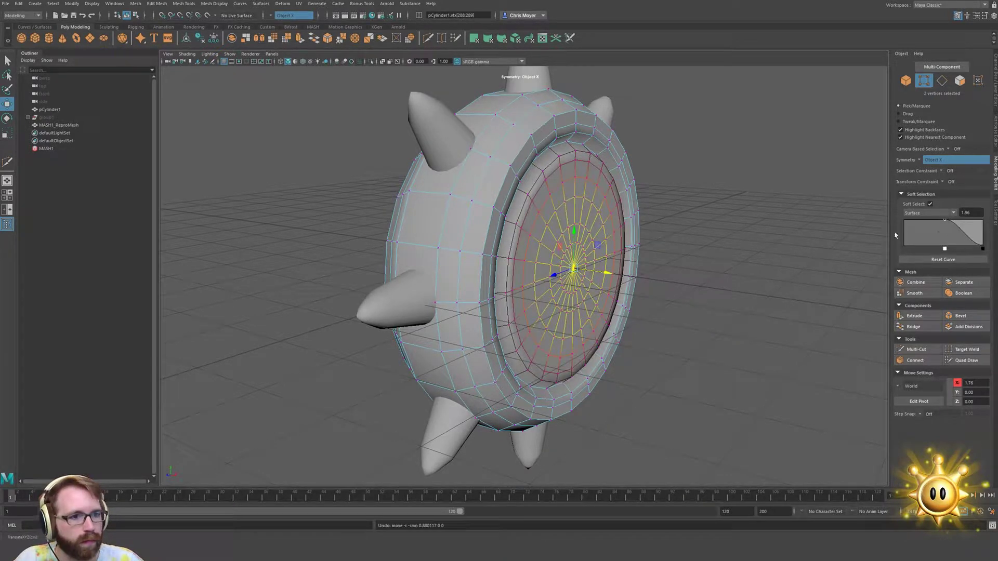
mouse_move(945, 222)
mouse_down()
mouse_move(904, 220)
mouse_move(940, 229)
mouse_up()
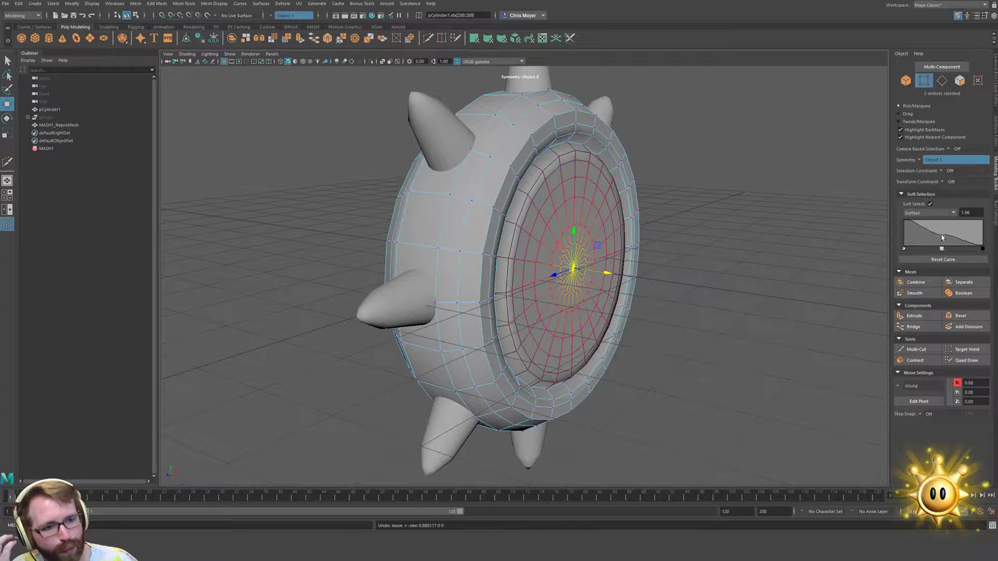
drag(943, 236, 946, 235)
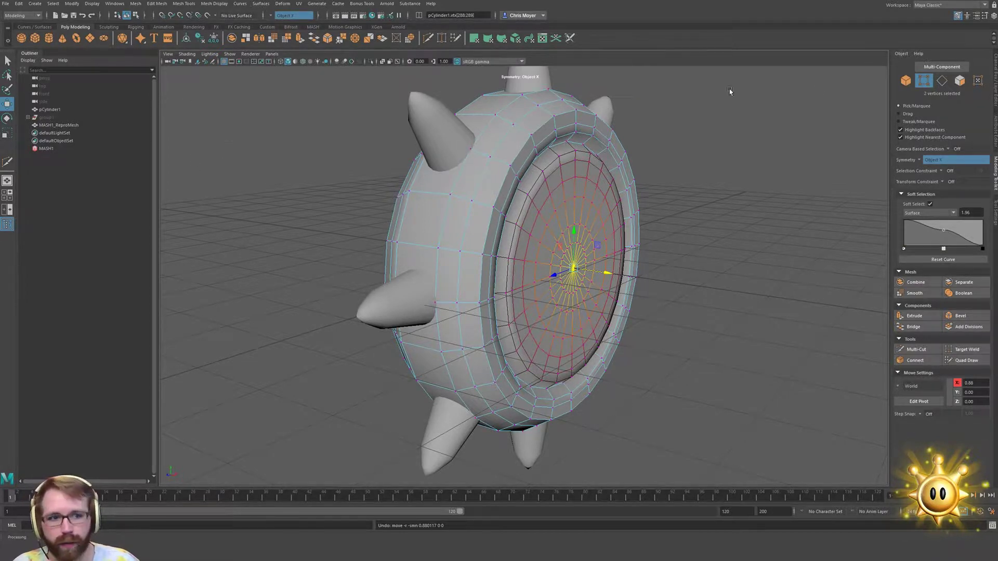
In the Move tool's full soft selection settings, set the interpolation of all three falloff curve points to Linear
click(995, 207)
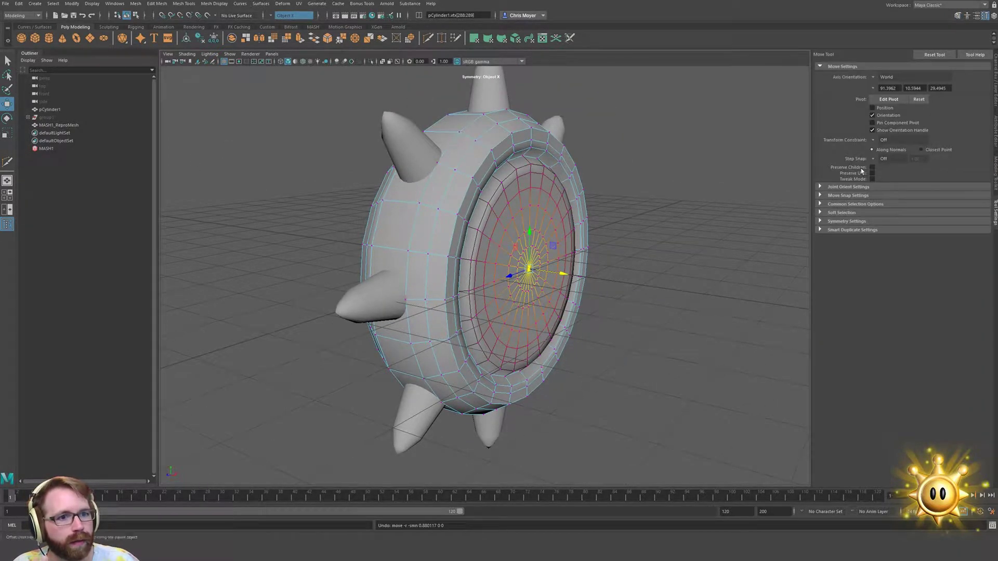
click(860, 212)
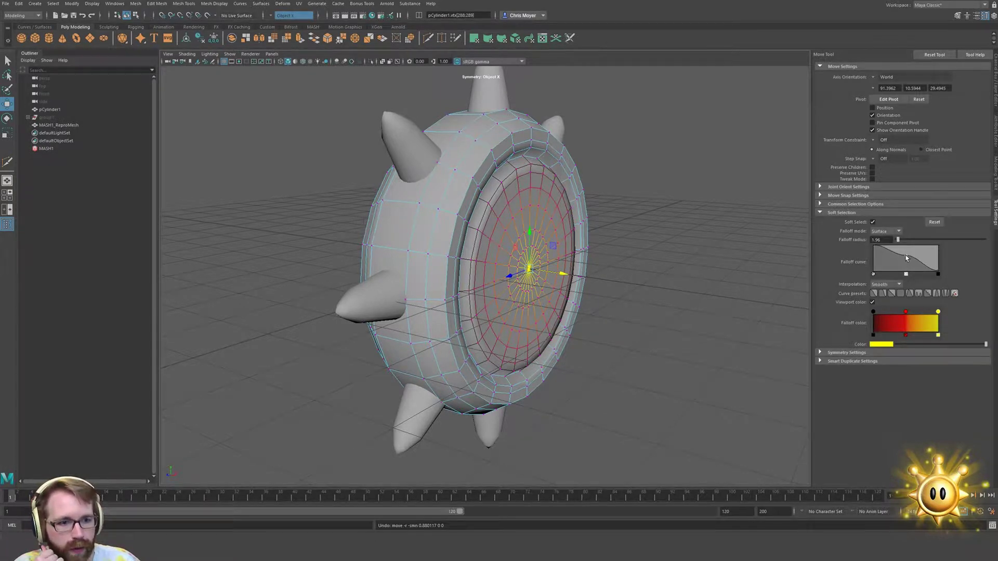
click(904, 286)
click(900, 293)
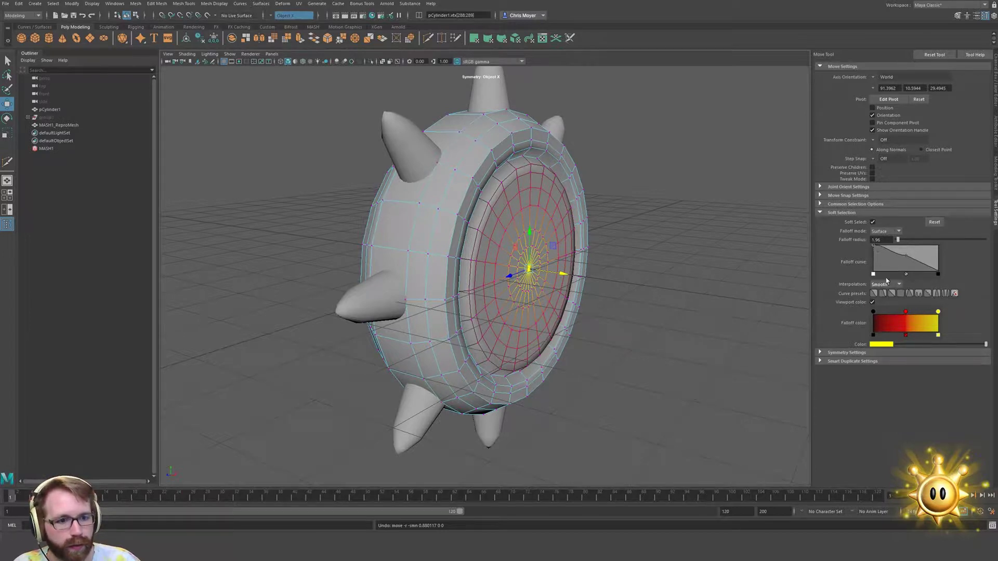
click(888, 284)
click(890, 296)
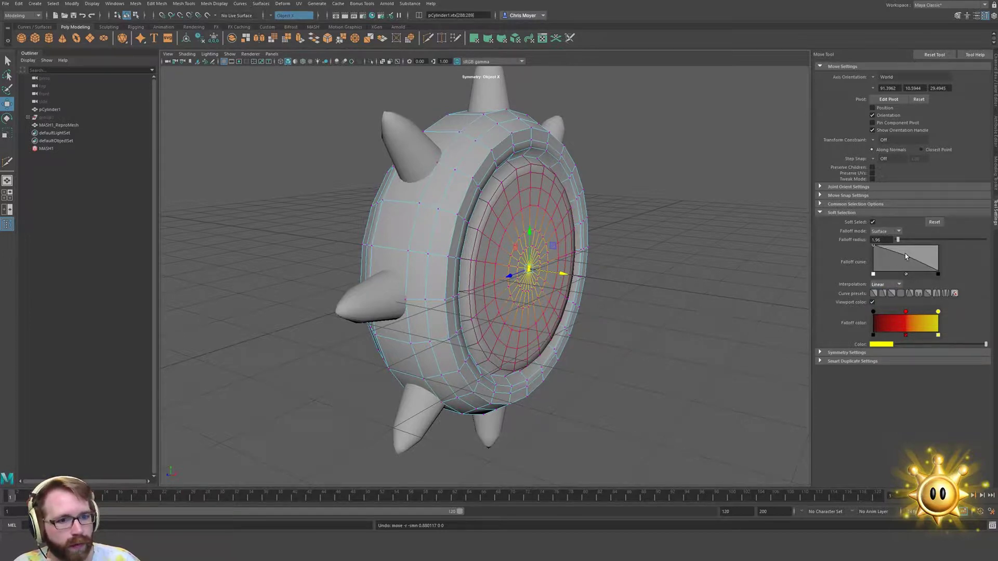
click(906, 258)
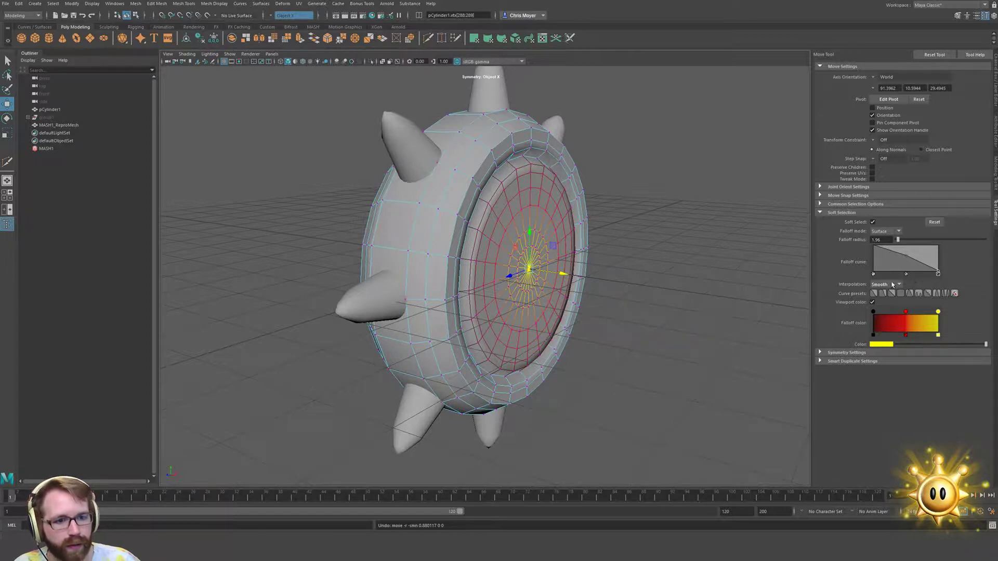
click(892, 284)
click(896, 294)
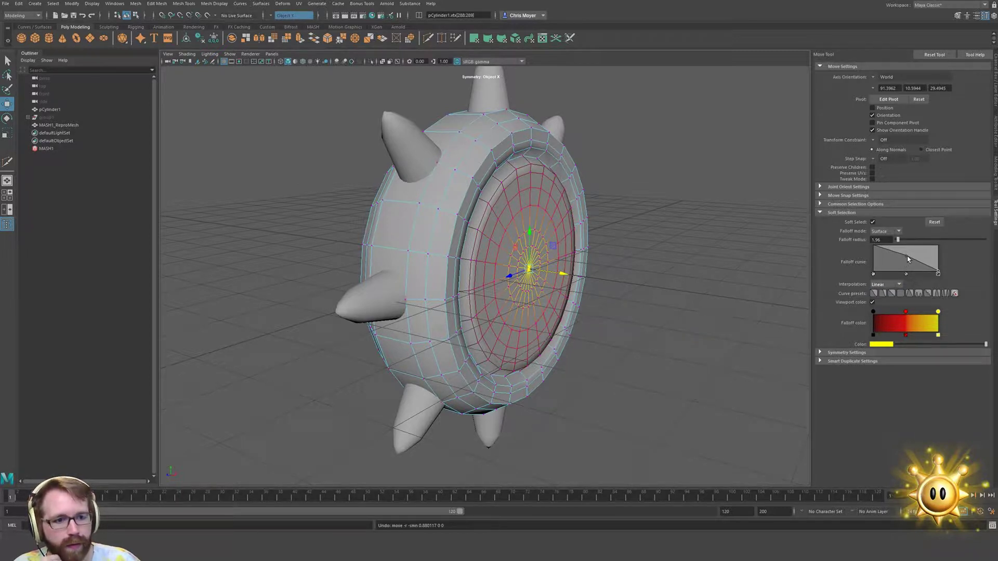
Set the middle falloff curve point's interpolation to Spline and shift the point slightly toward the outer end
click(887, 284)
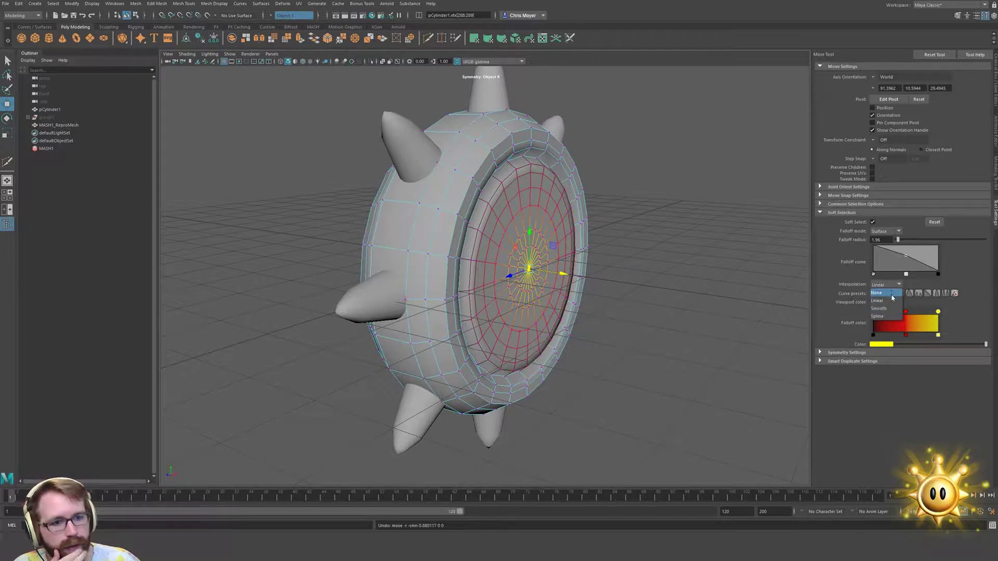
click(897, 306)
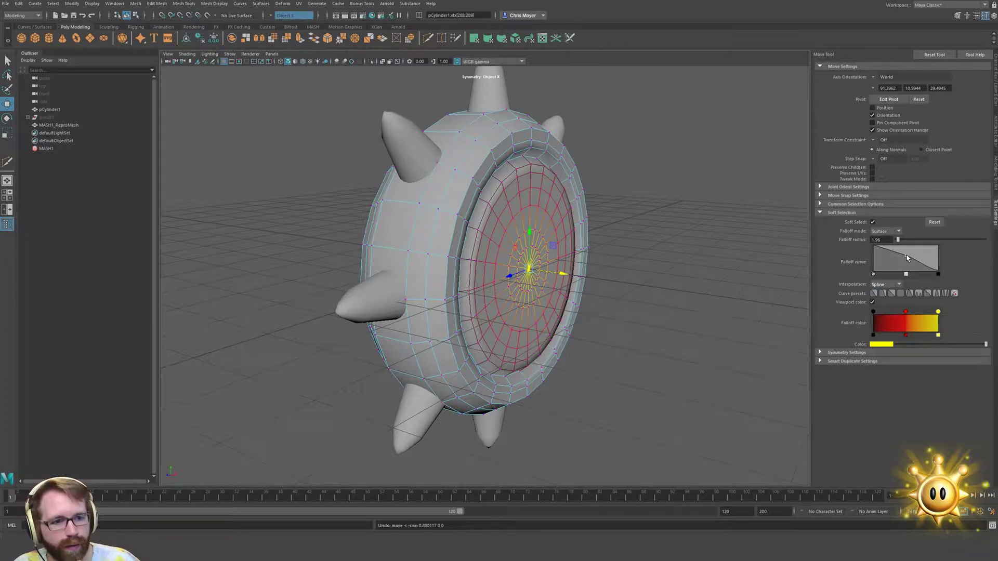
drag(907, 258, 910, 258)
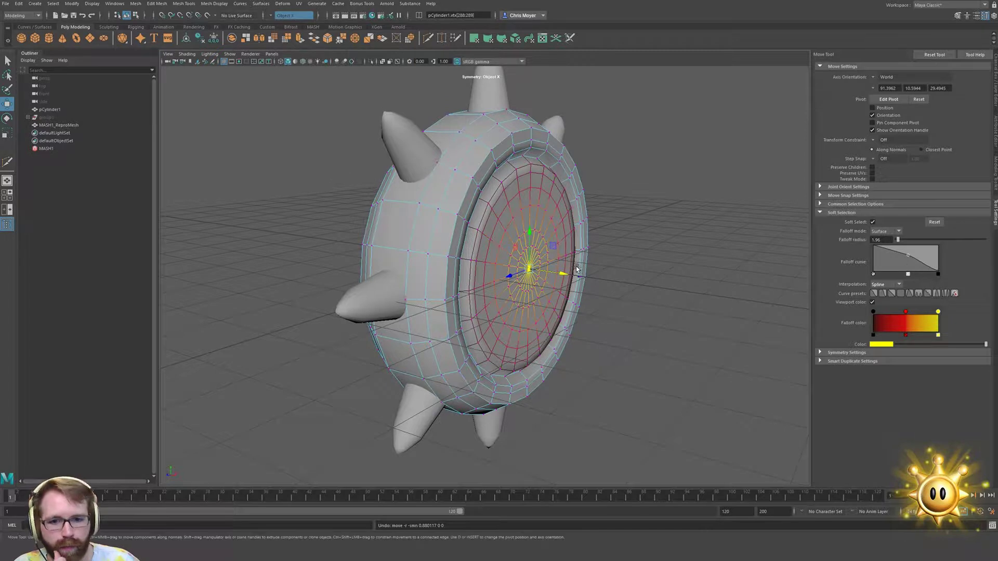
Pull the soft-selected face centres outward along X to bulge both disc faces, and check the profile in smooth preview
drag(568, 278, 602, 279)
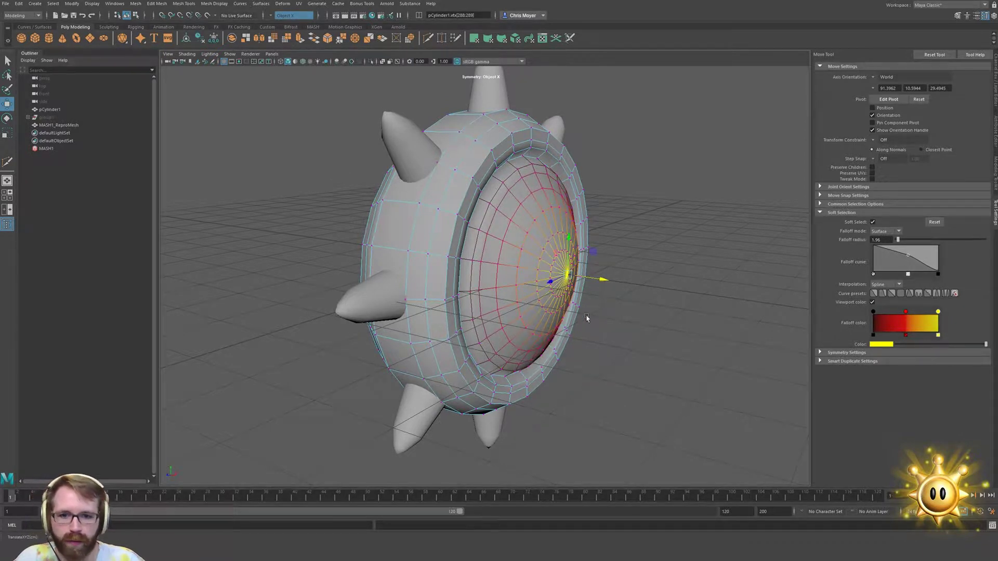
alt+drag(586, 314, 570, 298)
key(3)
scroll(603, 301, up, 6)
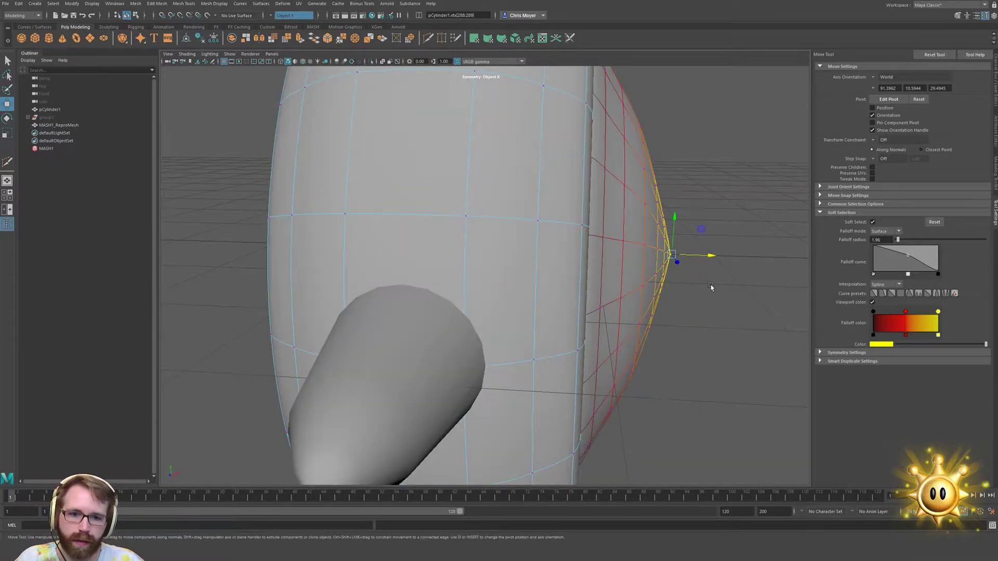
Turn off soft selection, push the pointed centre vertices slightly inward along X, and return to object mode with nothing selected
key(b)
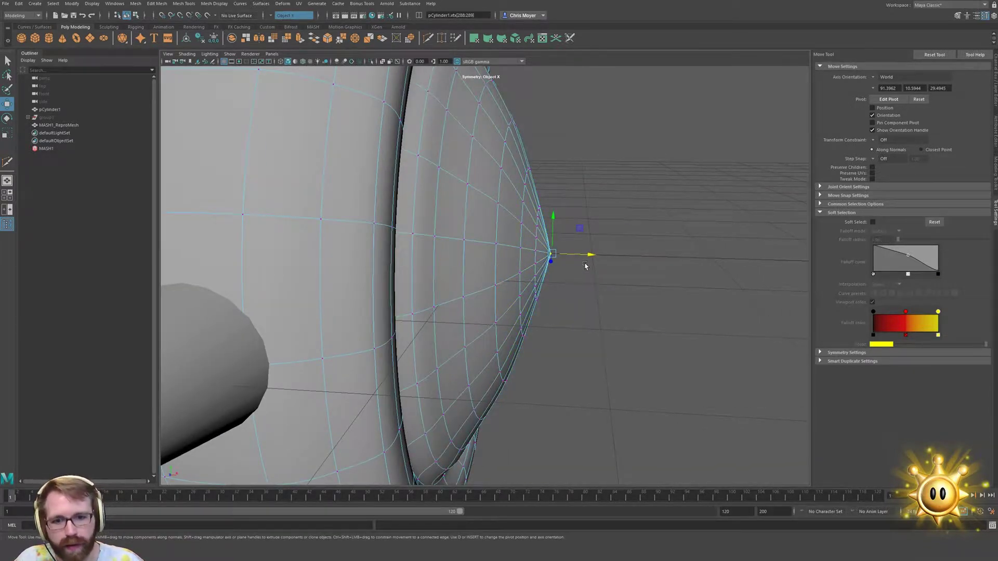
drag(592, 260, 573, 279)
scroll(573, 279, down, 5)
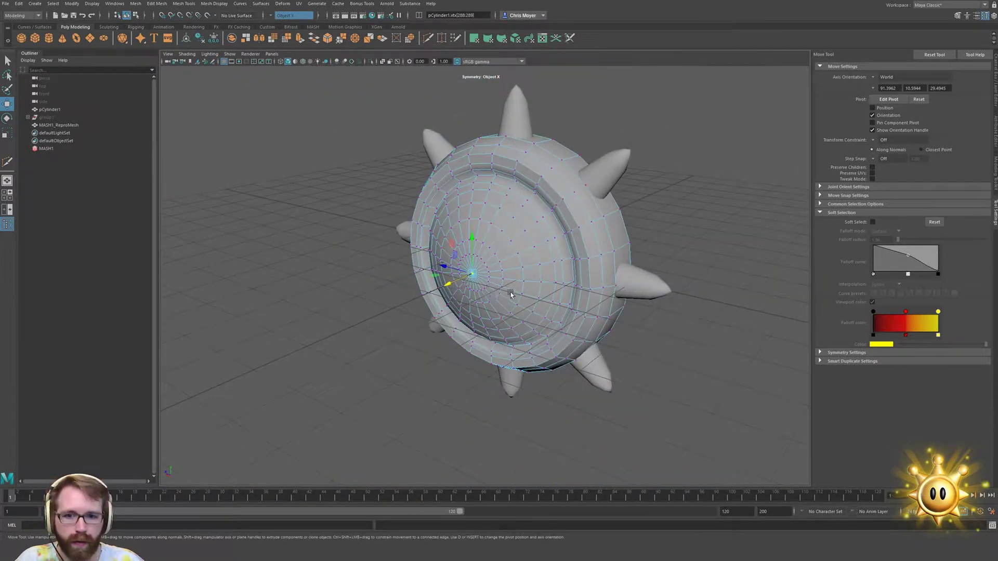
alt+drag(508, 289, 501, 283)
key(F8)
click(709, 183)
alt+drag(709, 182, 531, 262)
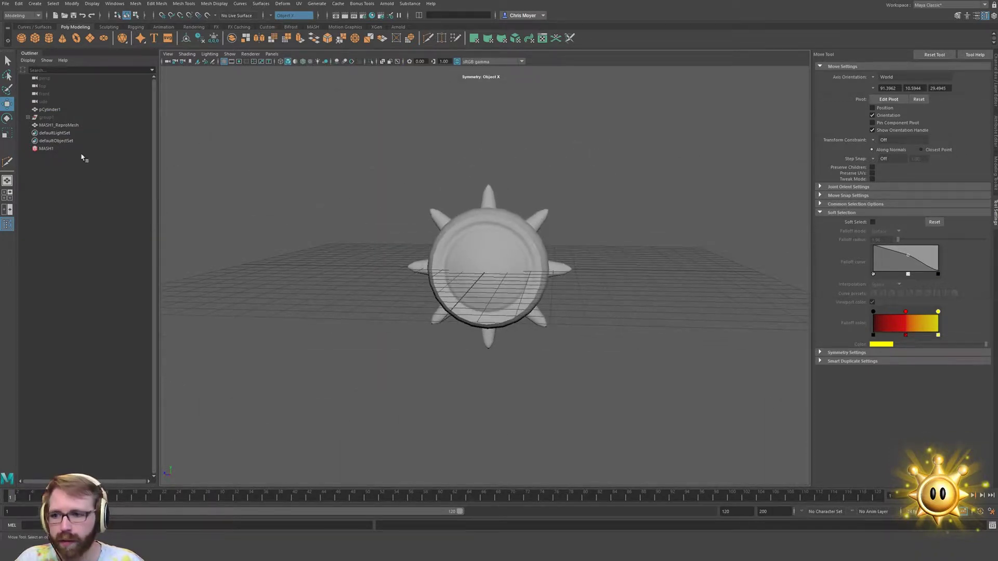
Select the source cone pCone1 inside its group and scale it up to make all the distributed rays longer and thicker
click(51, 119)
click(28, 117)
click(51, 125)
alt+drag(219, 270, 251, 274)
key(r)
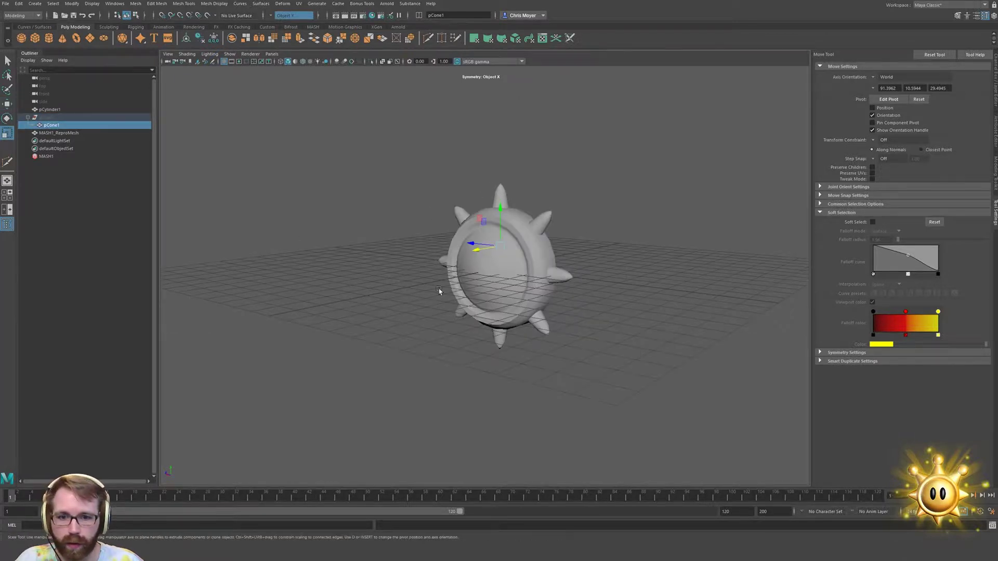
alt+drag(440, 291, 470, 247)
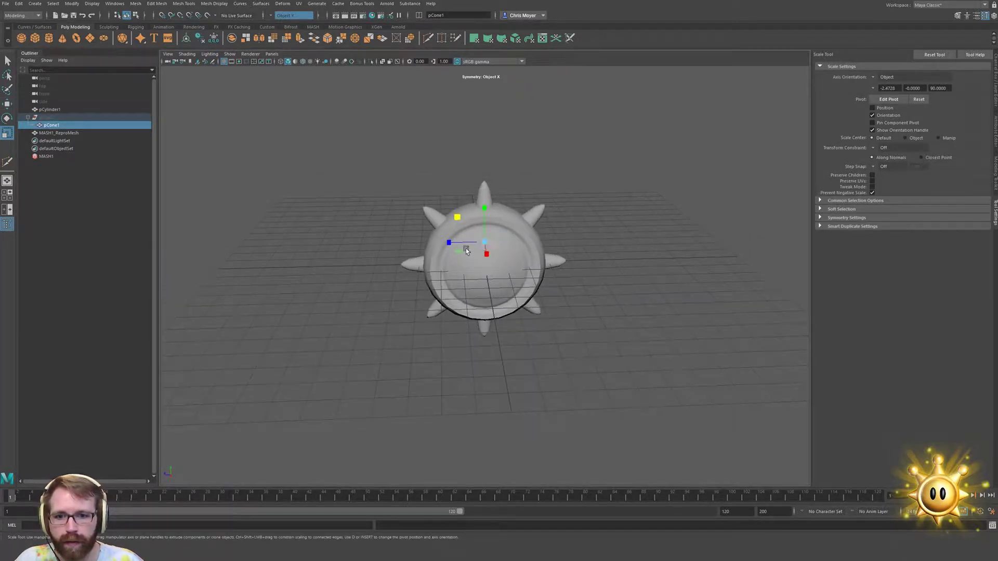
mouse_move(484, 210)
mouse_down()
mouse_move(494, 151)
mouse_move(471, 234)
mouse_move(451, 253)
mouse_move(551, 231)
mouse_move(558, 217)
mouse_move(557, 229)
mouse_move(459, 250)
mouse_move(489, 216)
mouse_up()
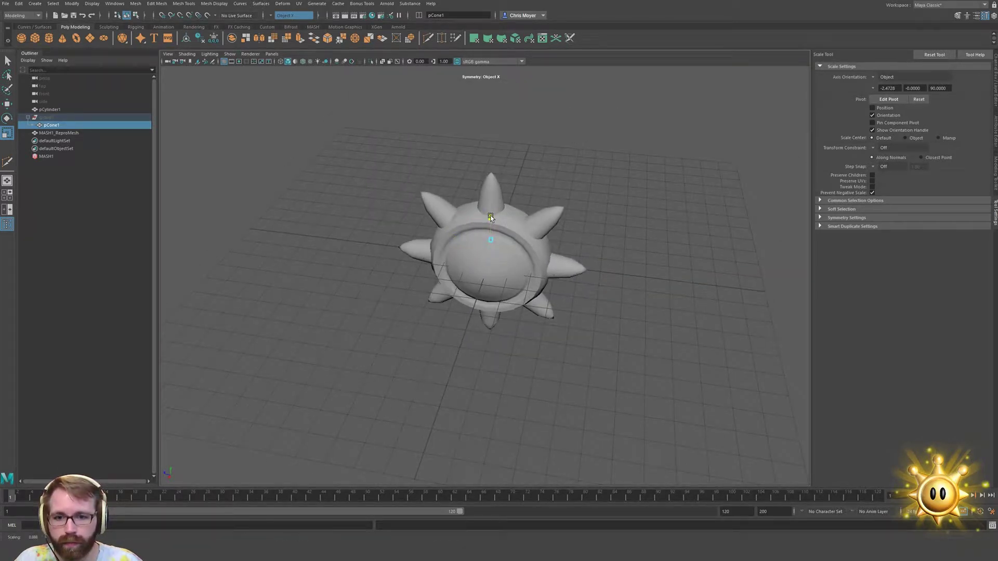
alt+drag(483, 255, 462, 220)
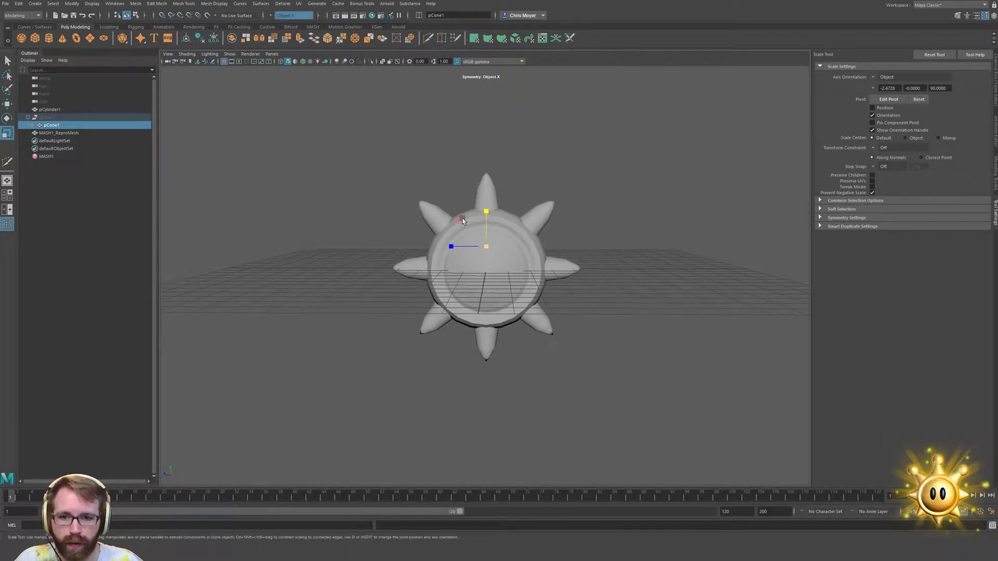
Turn on smooth mesh preview for the MASH ray mesh and inspect the sun from several angles
key(3)
click(91, 133)
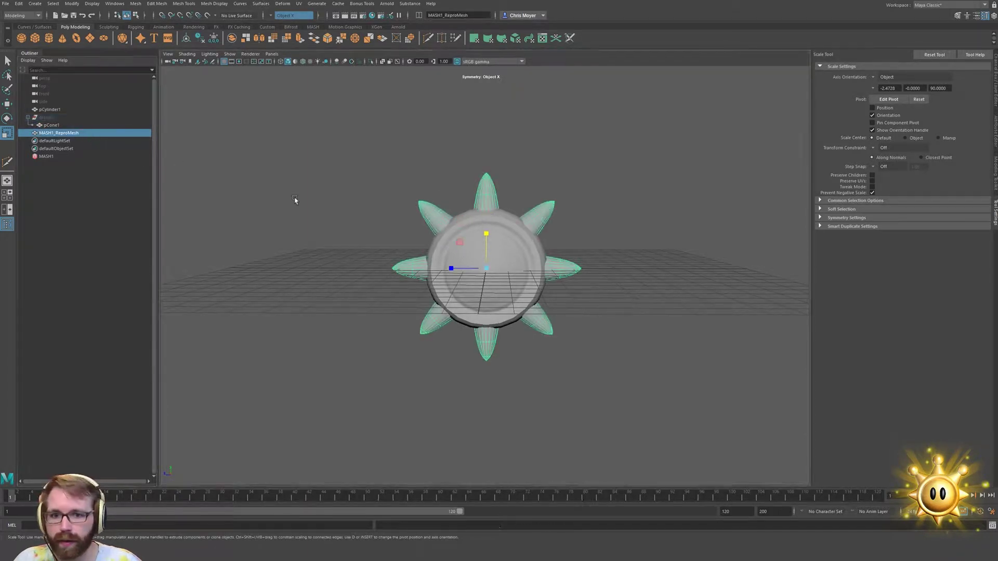
click(400, 305)
alt+drag(400, 305, 566, 318)
alt+drag(423, 331, 452, 303)
alt+drag(565, 278, 261, 244)
Try moving the source cone's parent group upward along Y, and undo the move
click(51, 125)
alt+drag(194, 158, 545, 237)
alt+drag(458, 251, 439, 259)
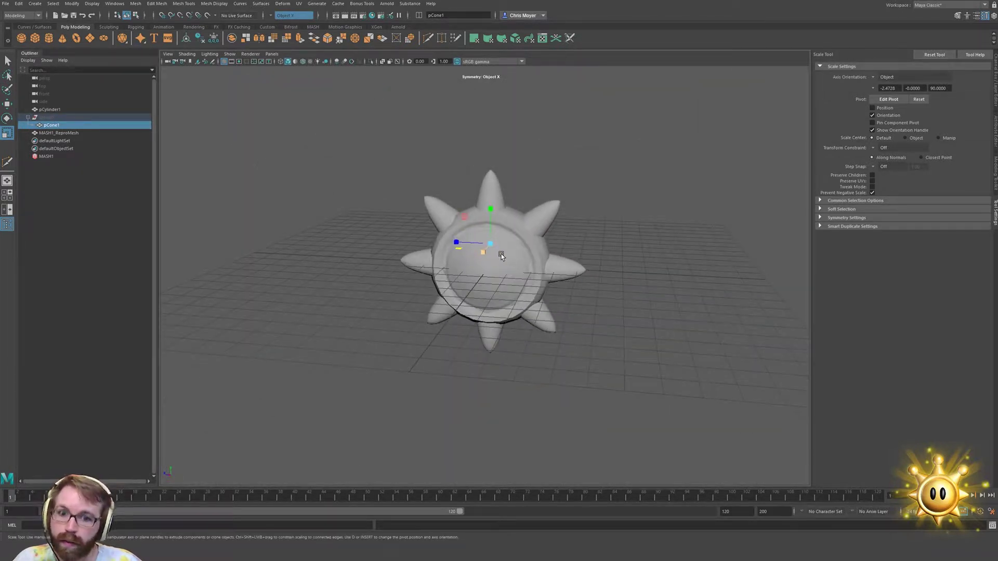
key(Up)
key(w)
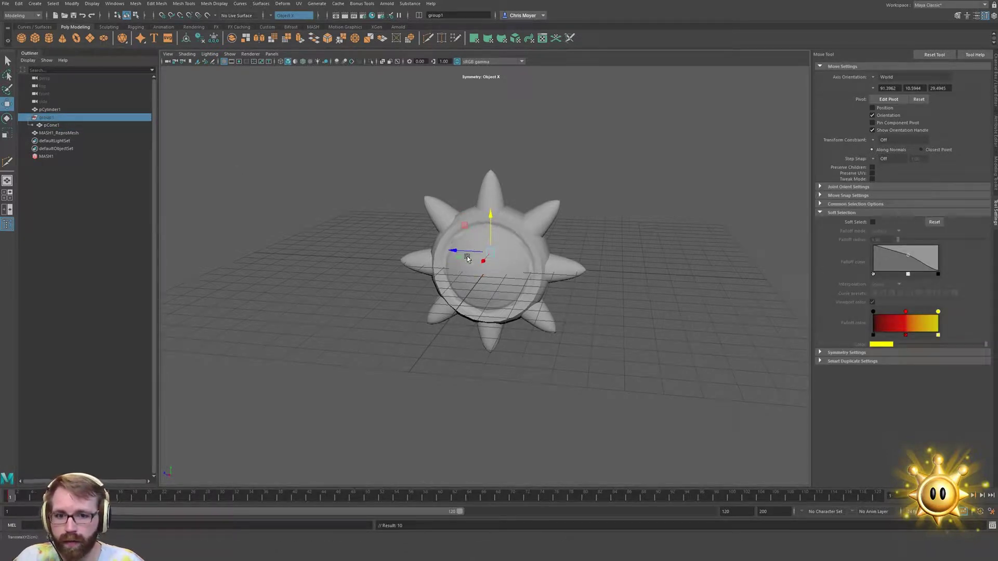
key(ctrl+z)
key(ctrl+z)
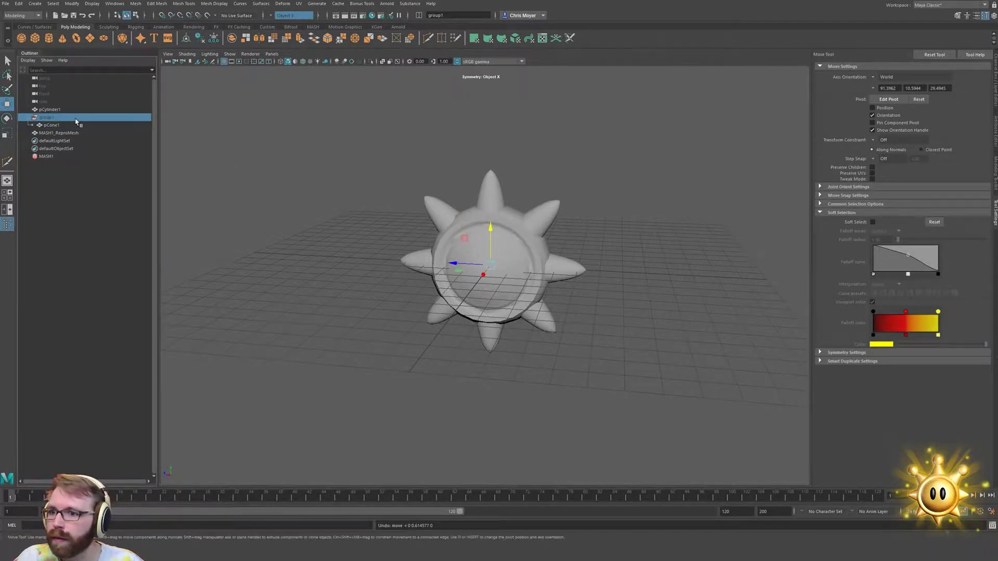
Try moving the source cone pCone1 upward along Y, examine the rays from several angles, and undo the change
key(Down)
drag(491, 209, 504, 186)
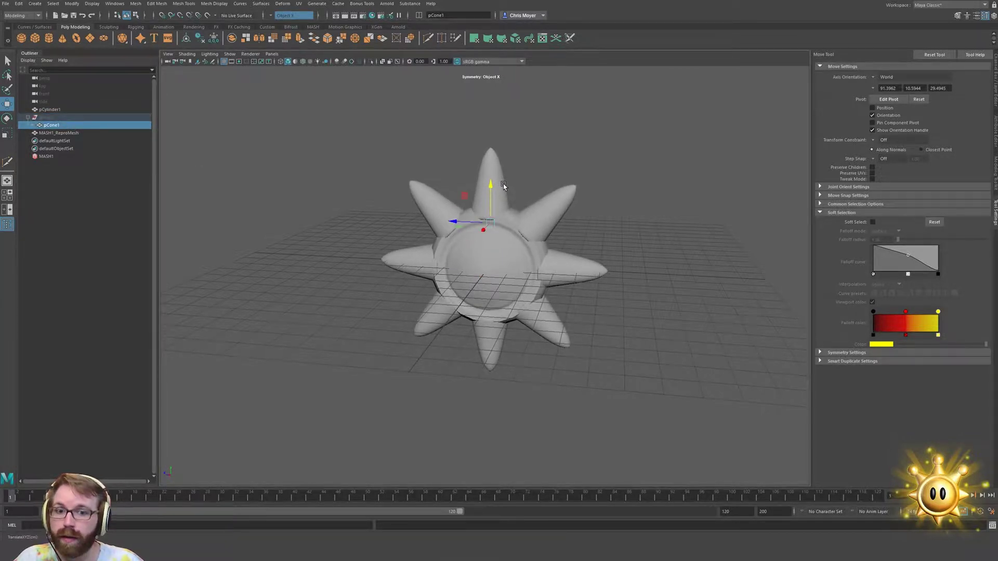
alt+drag(497, 247, 414, 259)
key(r)
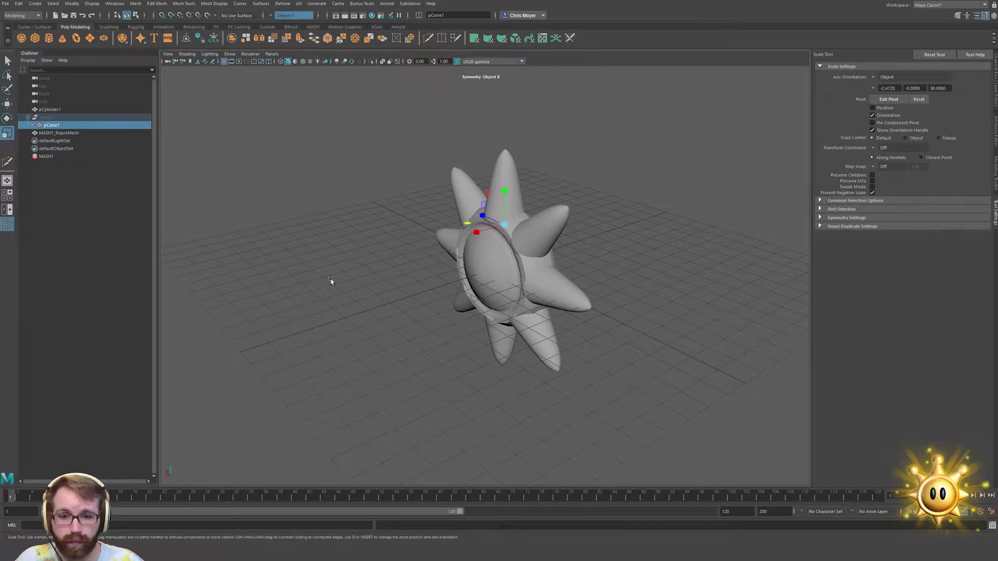
alt+drag(329, 281, 463, 262)
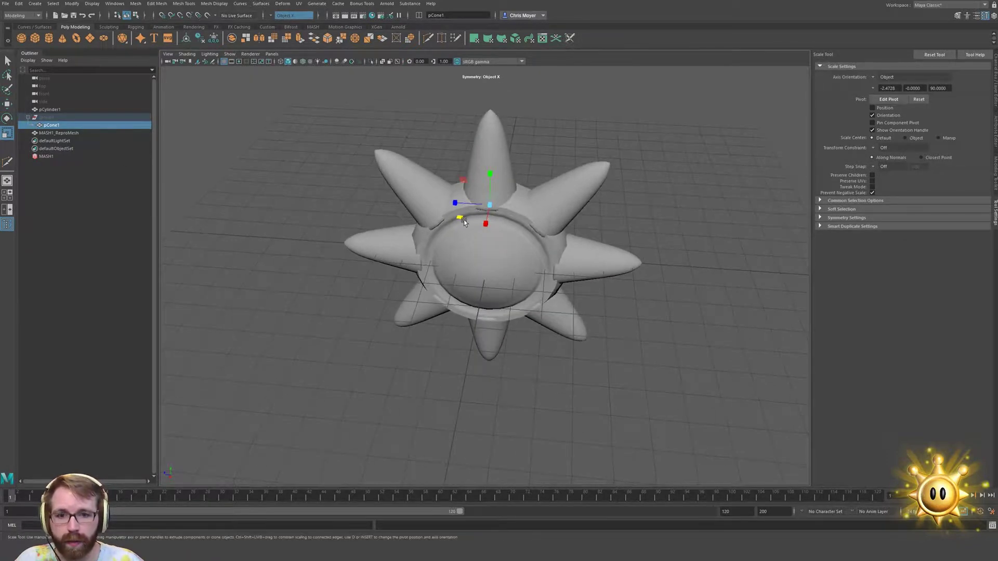
key(ctrl+z)
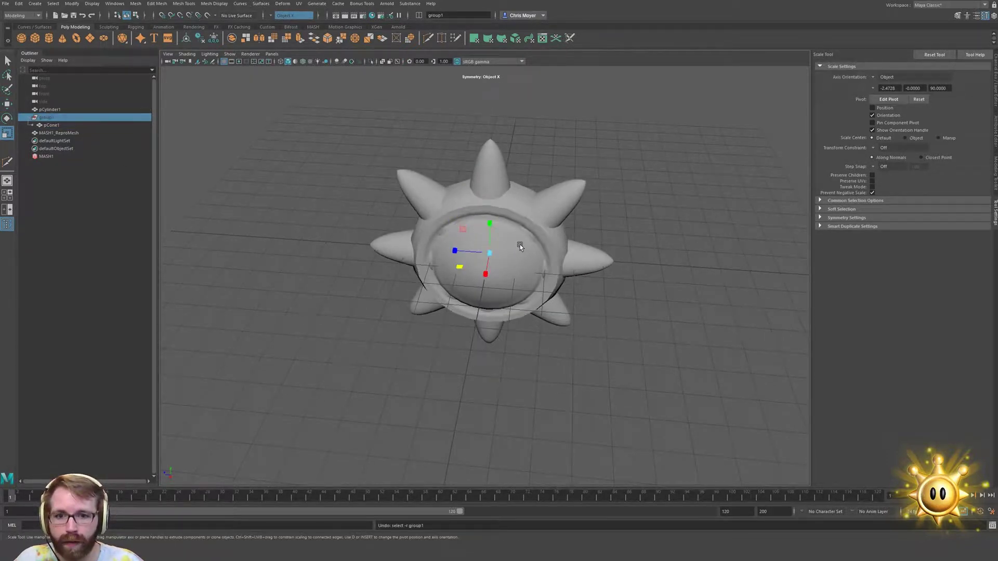
Increase the radial distribution radius of MASH1 to about 3.465 to push the rays outward from the disc
click(55, 157)
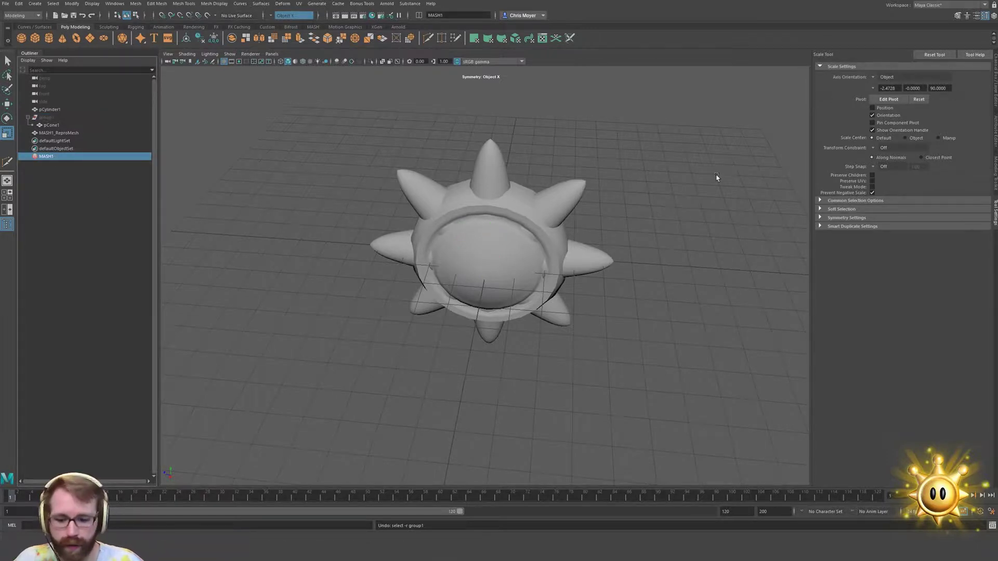
key(ctrl+a)
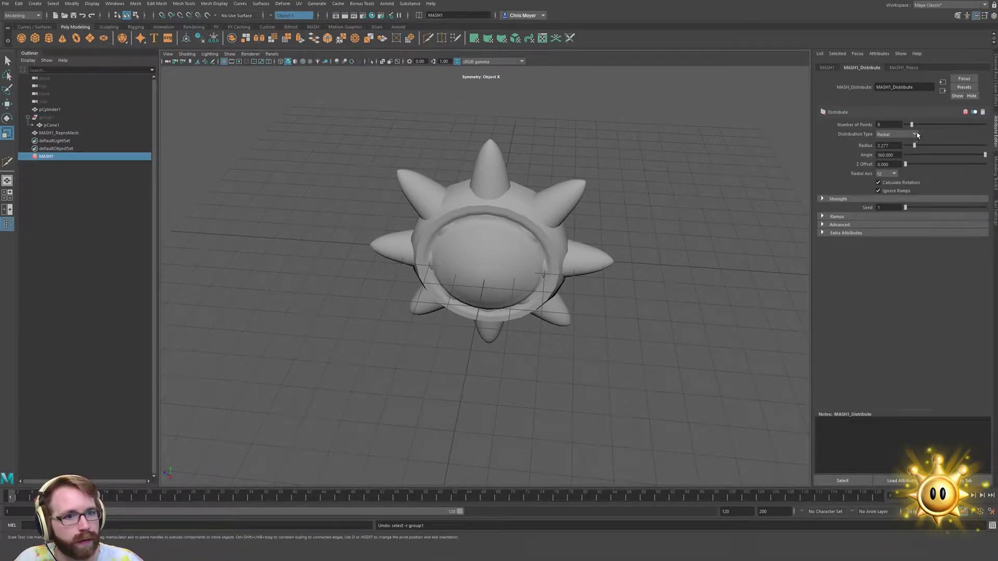
drag(916, 147, 918, 146)
alt+drag(794, 177, 571, 219)
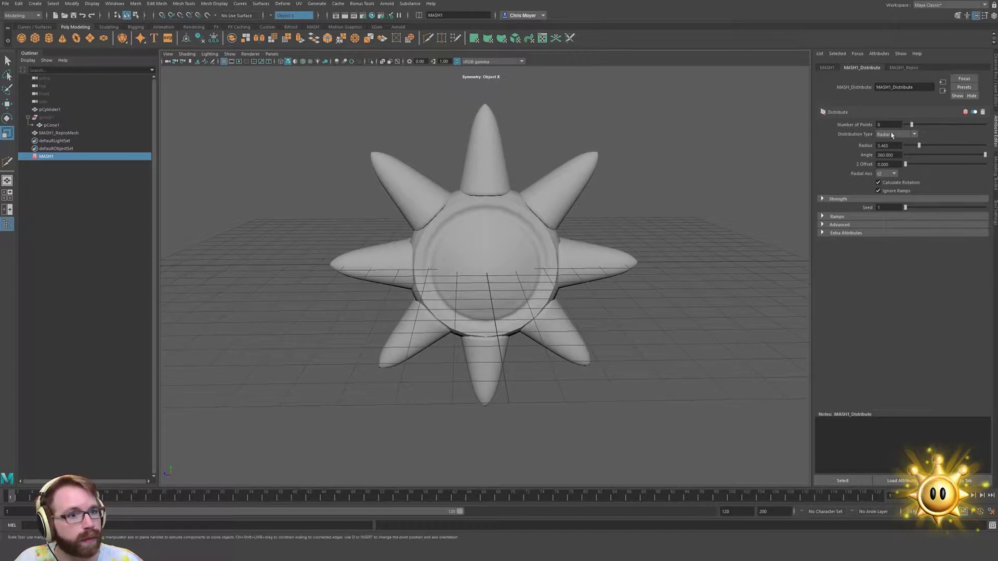
Scale the source cone pCone1 down to about 0.529 in X and Z and about 1.25 in Y
click(52, 125)
alt+drag(291, 197, 314, 234)
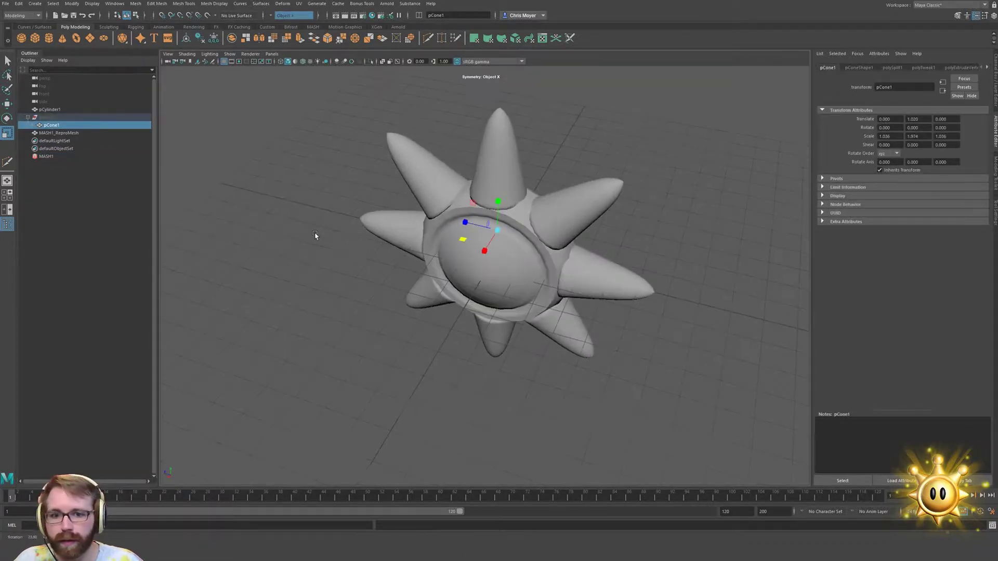
drag(467, 237, 490, 216)
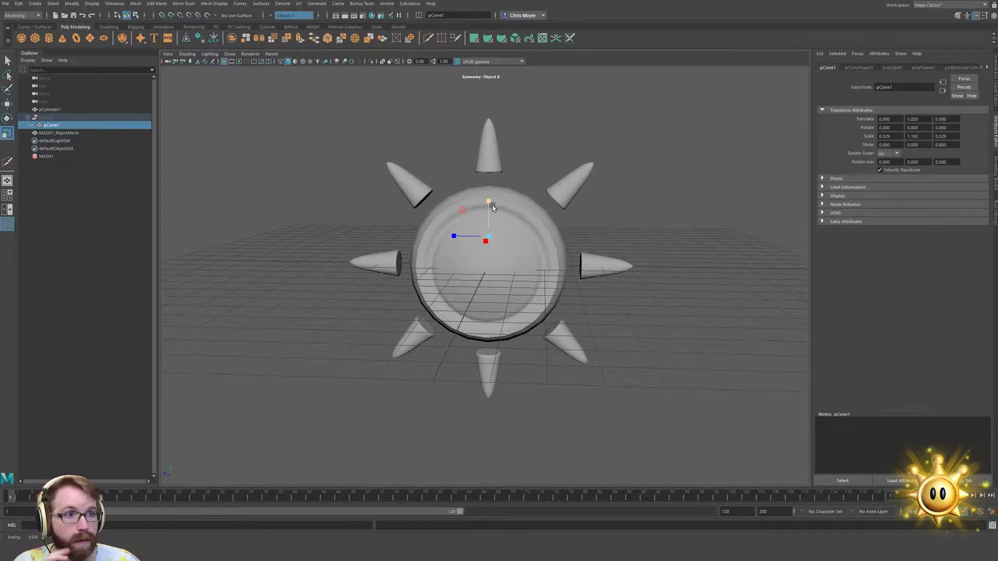
drag(489, 202, 488, 196)
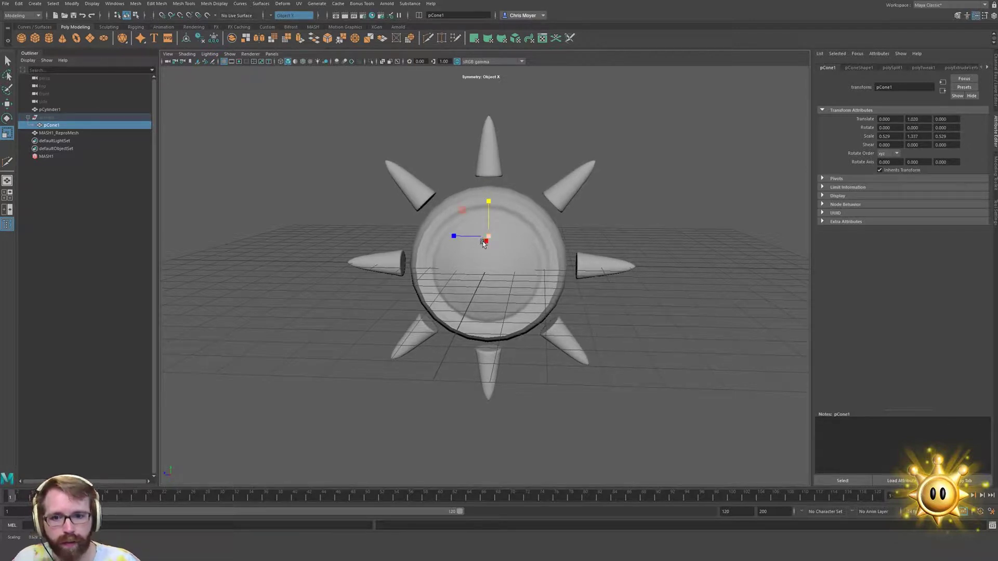
mouse_move(481, 239)
alt+mouse_down()
mouse_move(388, 280)
mouse_move(468, 243)
alt+mouse_up()
drag(491, 201, 512, 211)
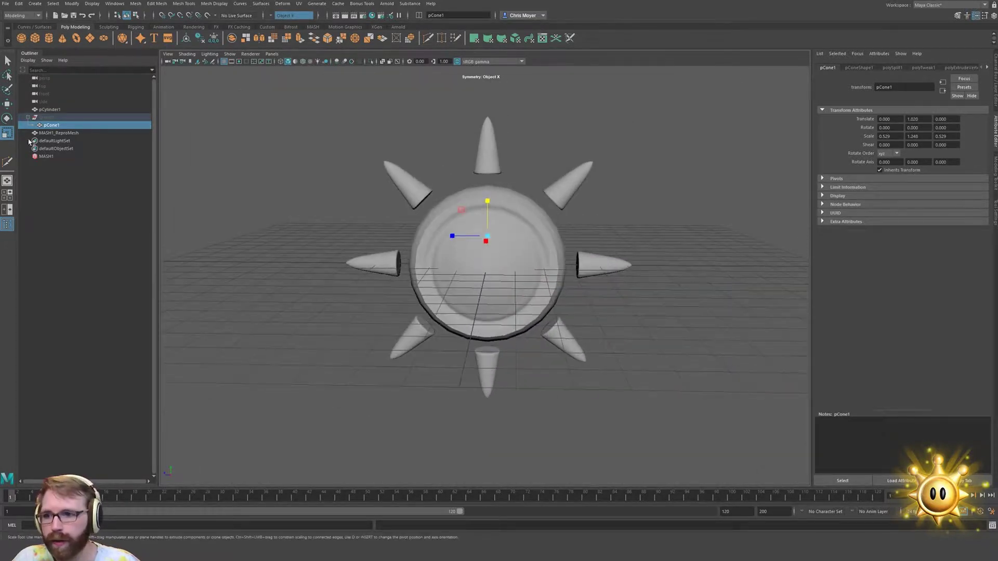
Reduce the MASH1 distribution radius to about 2.772 so the smaller rays sit against the disc
click(46, 156)
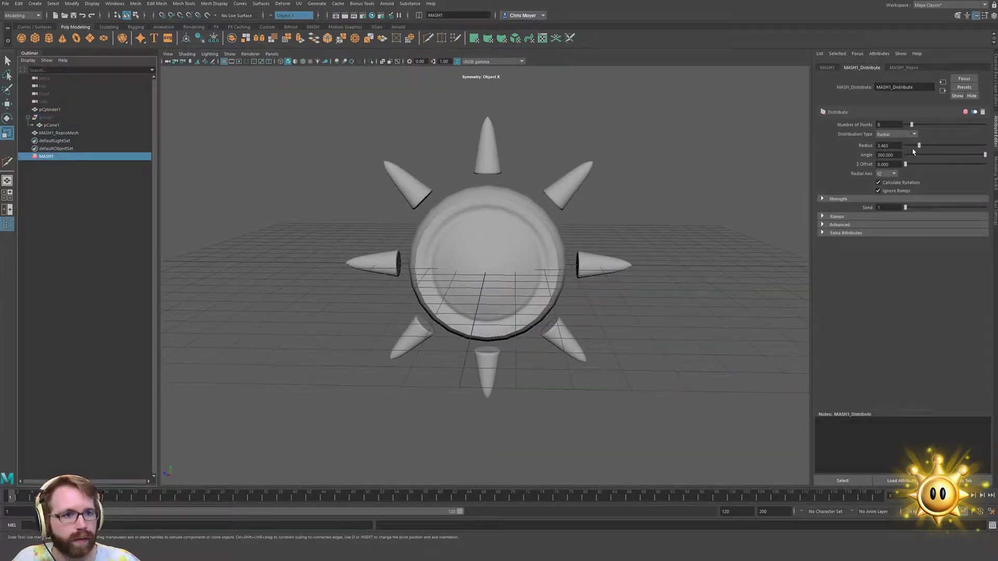
drag(920, 147, 916, 147)
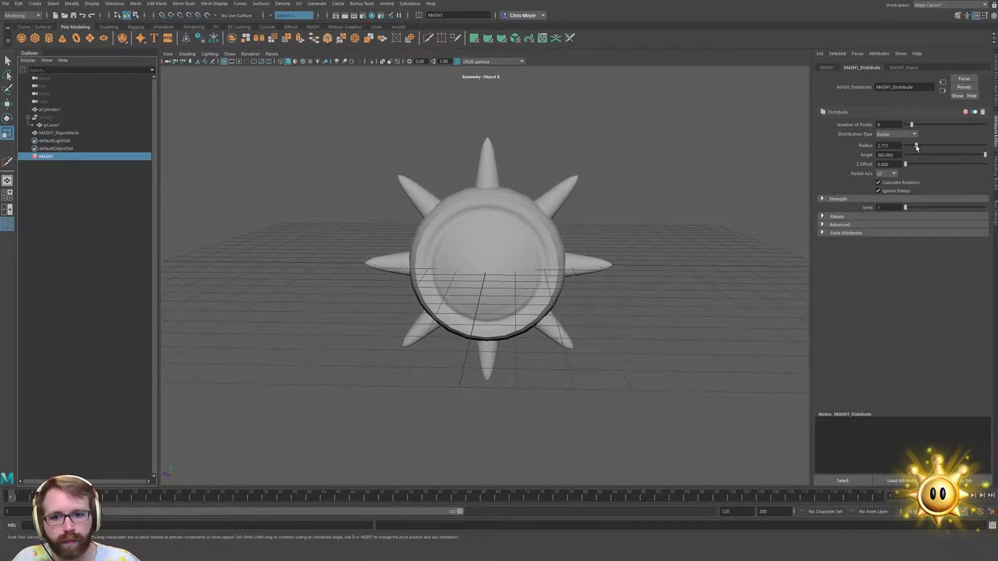
alt+drag(639, 228, 545, 246)
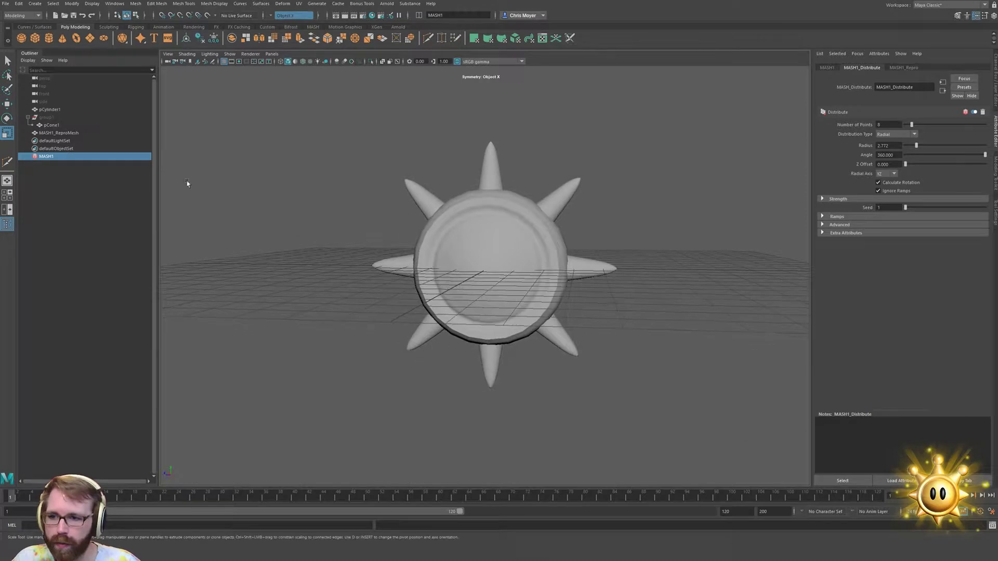
Shorten the source cone pCone1 to a Y scale of about 0.972 and reduce the MASH1 distribution radius to about 2.673
click(42, 123)
mouse_move(494, 205)
mouse_down()
mouse_move(488, 215)
mouse_move(498, 213)
mouse_up()
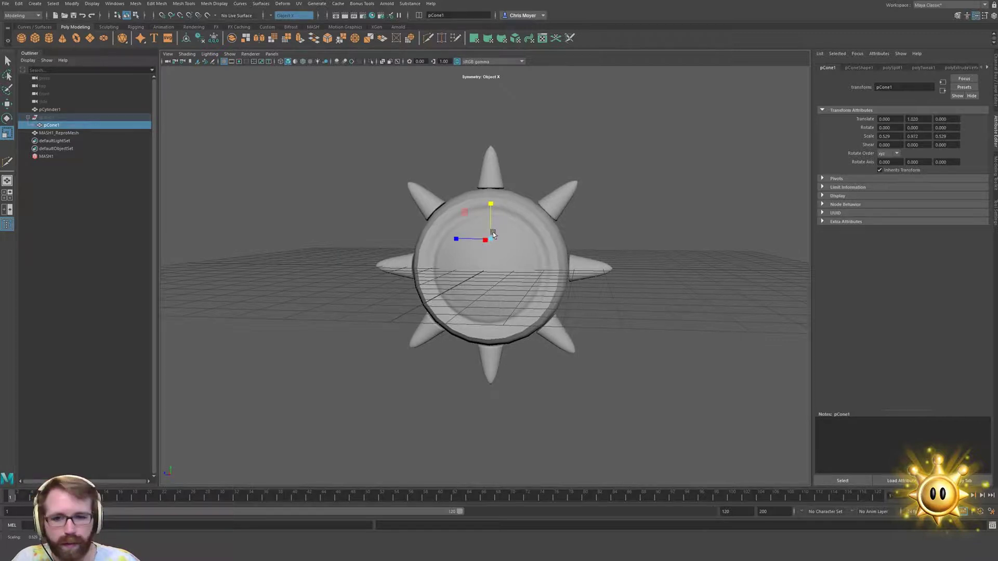
click(67, 165)
click(92, 157)
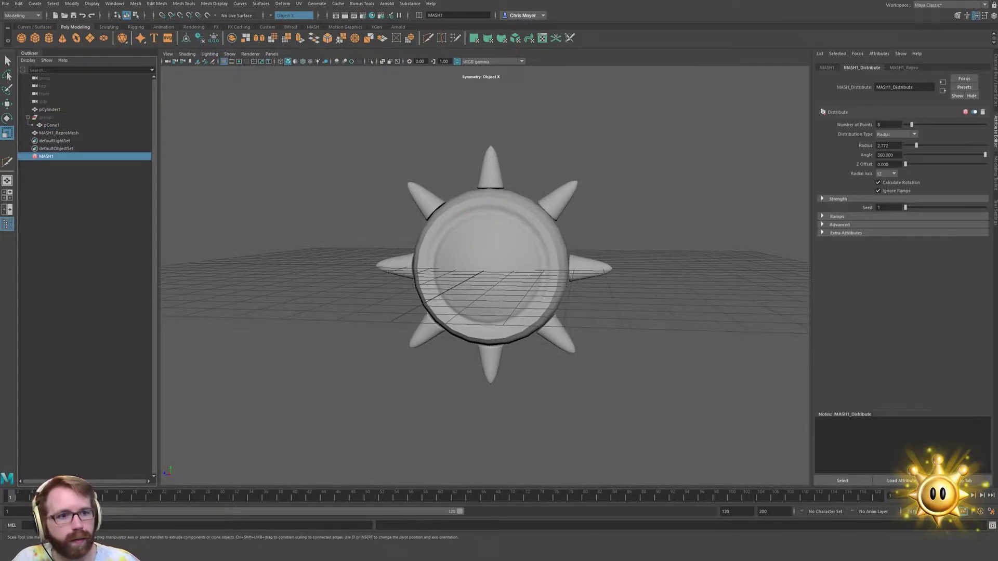
drag(917, 147, 916, 148)
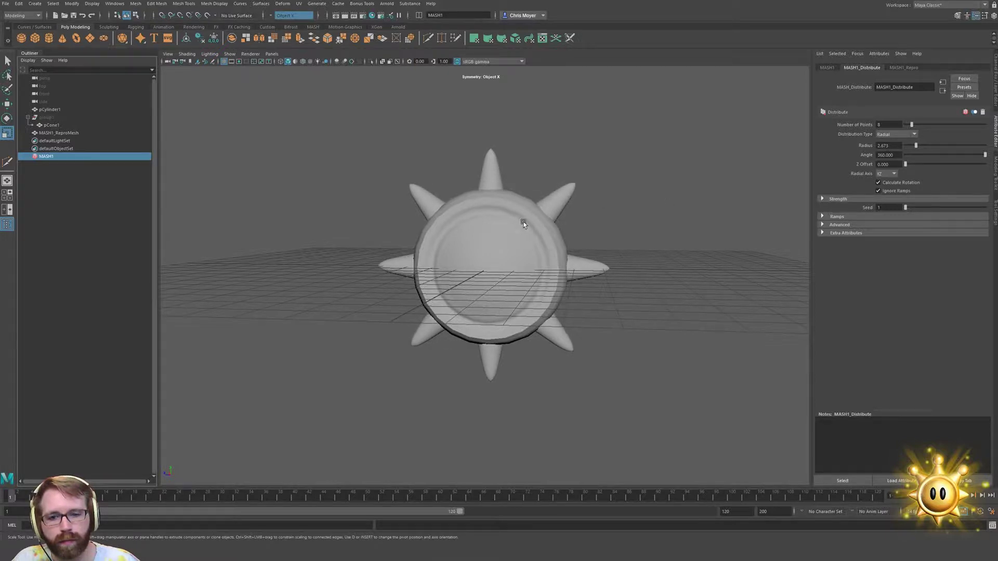
alt+drag(523, 223, 497, 234)
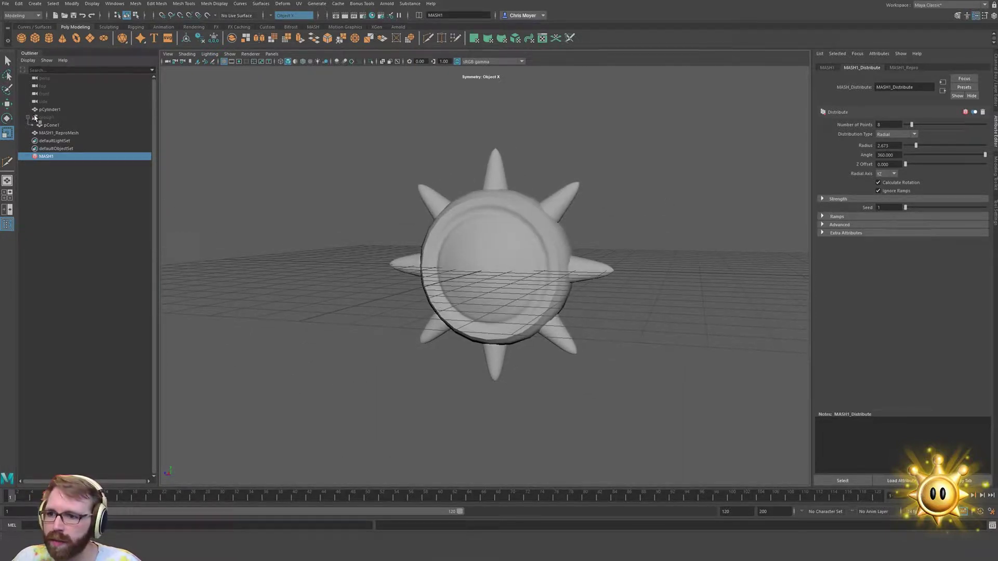
Enlarge the source cone pCone1 uniformly to about 0.923 in X and 1.696 in Y, and scale the disc pCylinder1 along X to about 0.936
click(51, 125)
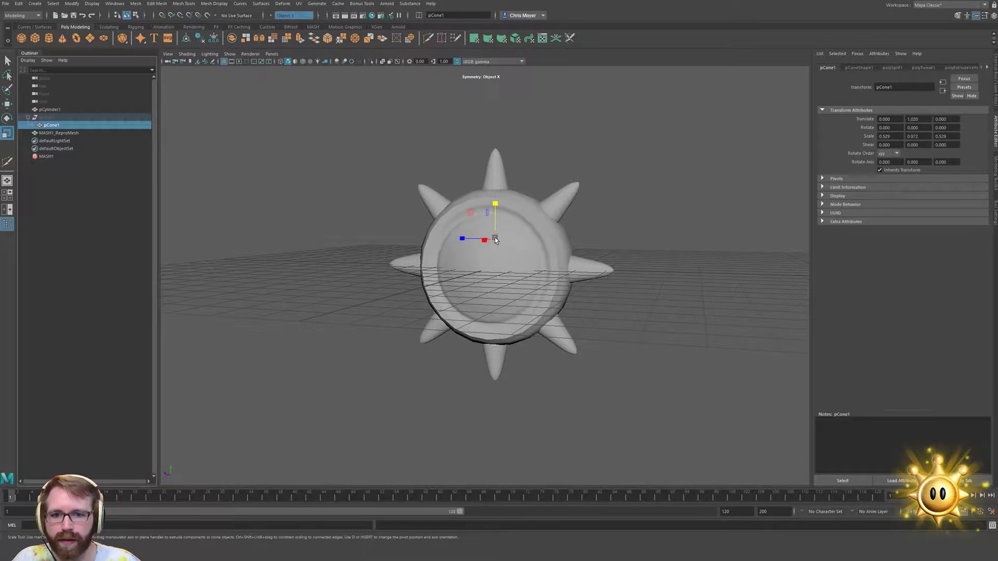
drag(491, 240, 492, 283)
click(480, 270)
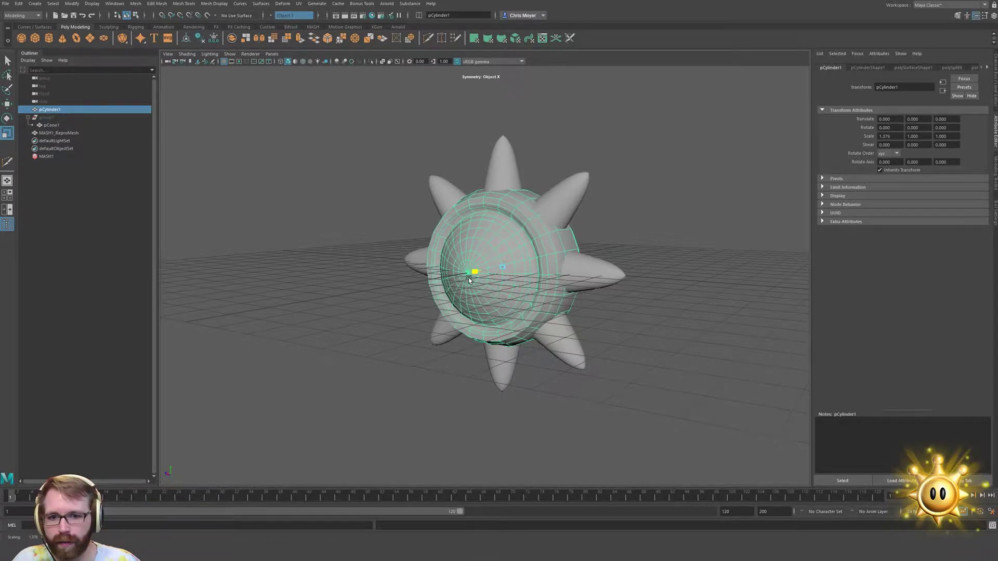
mouse_move(603, 246)
alt+mouse_down()
mouse_move(498, 258)
mouse_move(512, 259)
mouse_move(480, 270)
mouse_move(608, 255)
alt+mouse_up()
Increase the MASH1 distribution radius slightly so the enlarged rays stop poking through the disc's face
click(51, 156)
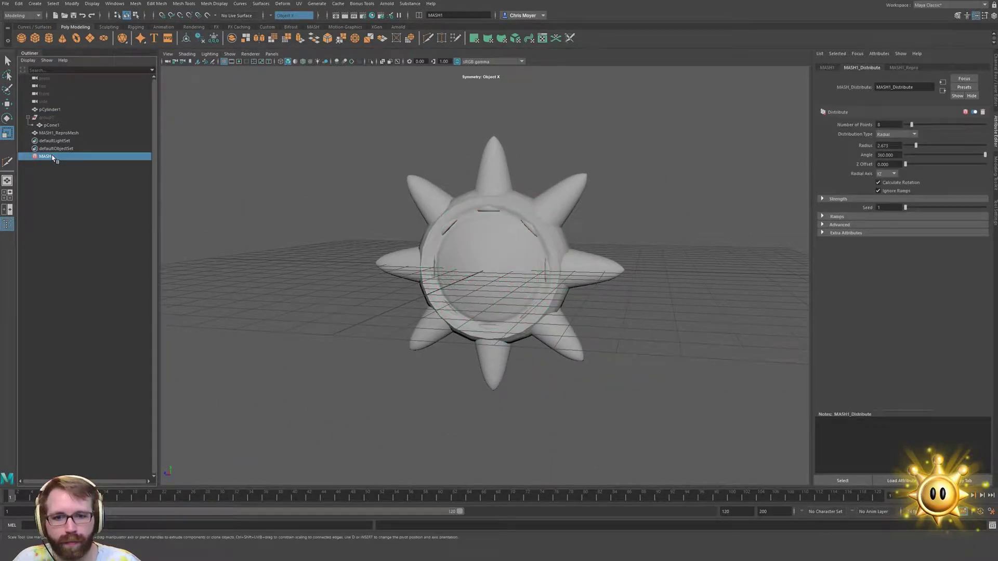
mouse_move(260, 246)
alt+mouse_down()
mouse_move(283, 245)
mouse_move(271, 240)
alt+mouse_up()
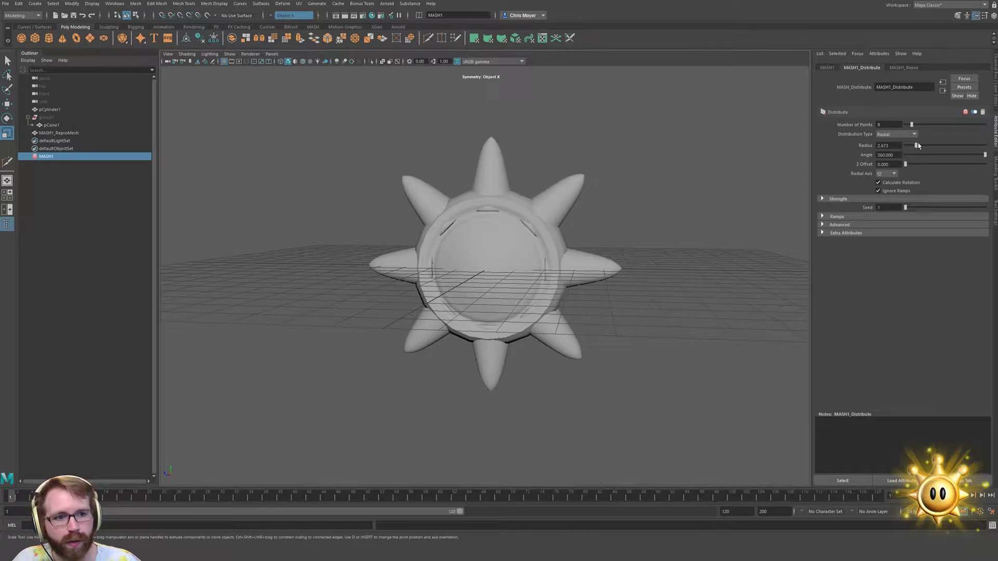
drag(918, 145, 918, 151)
Scale the source cone pCone1 down uniformly to about 0.772 in X and 1.416 in Y, and check the sun from a distance
click(47, 125)
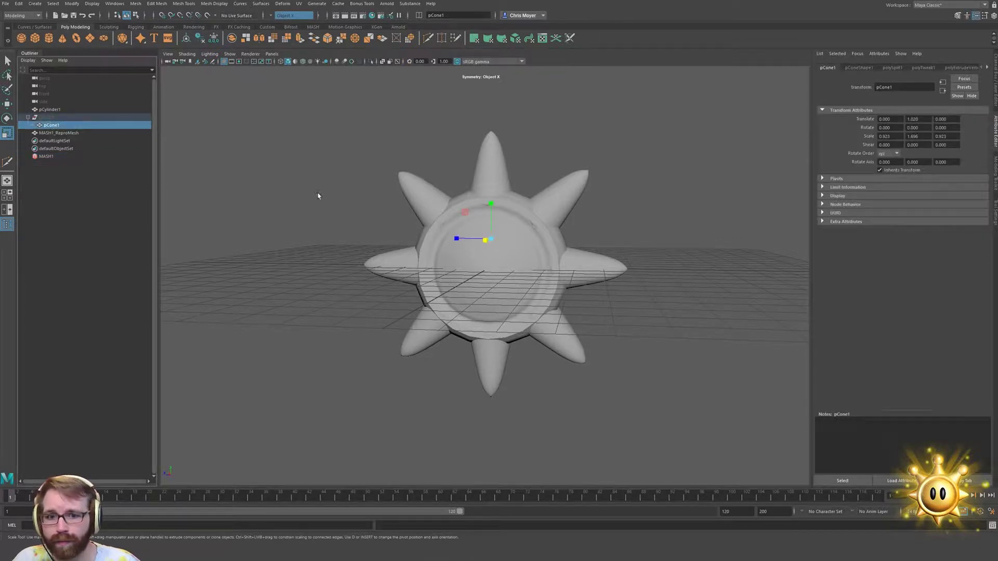
drag(490, 240, 485, 236)
click(640, 219)
alt+drag(640, 218, 510, 294)
alt+right_drag(450, 317, 568, 306)
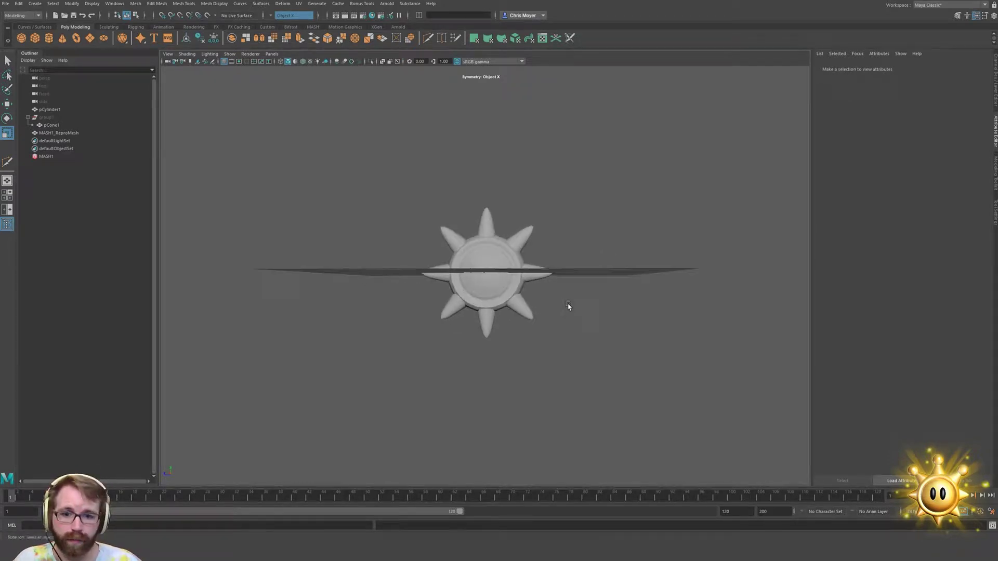
alt+drag(452, 237, 440, 276)
middle_drag(31, 159, 72, 171)
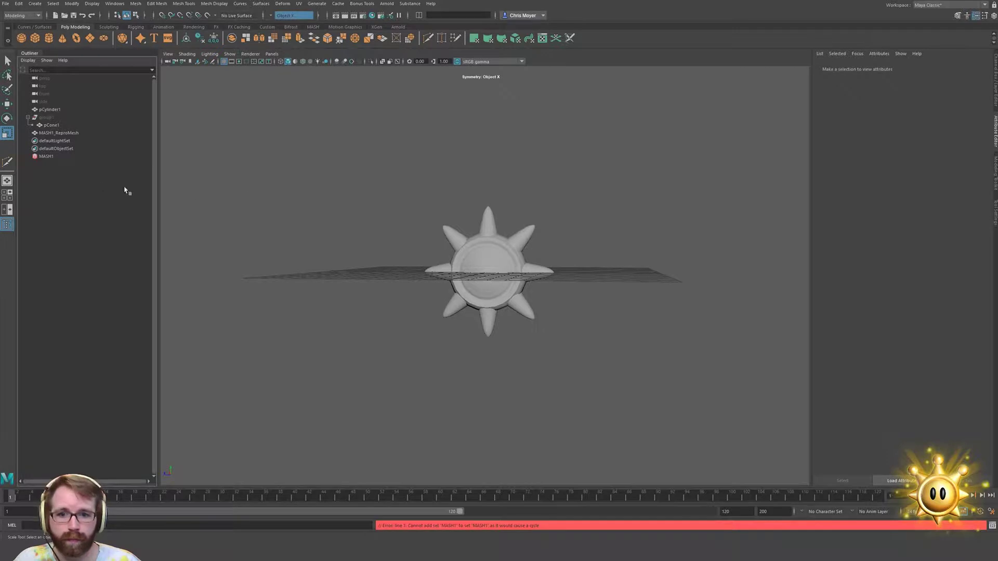
Try scaling the source cone pCone1 down further to about 0.699 in X and Z, and undo the change
click(73, 125)
middle_drag(355, 243, 351, 243)
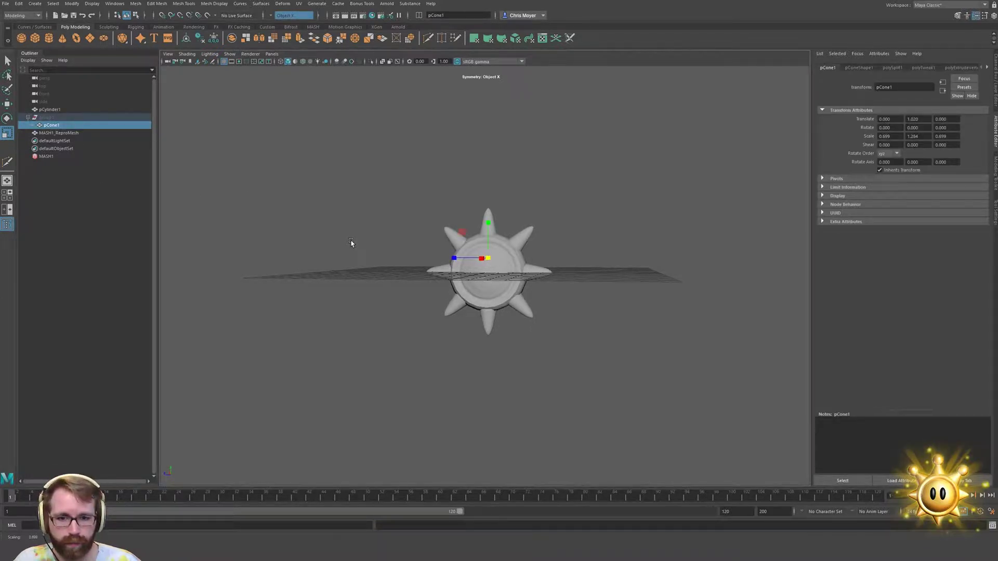
alt+drag(352, 244, 376, 249)
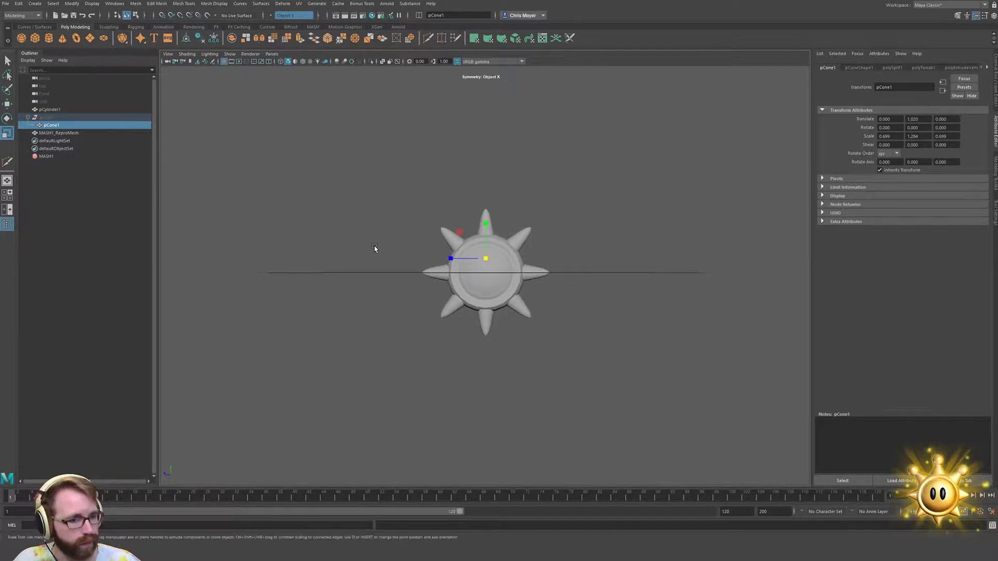
key(ctrl+z)
key(ctrl+z)
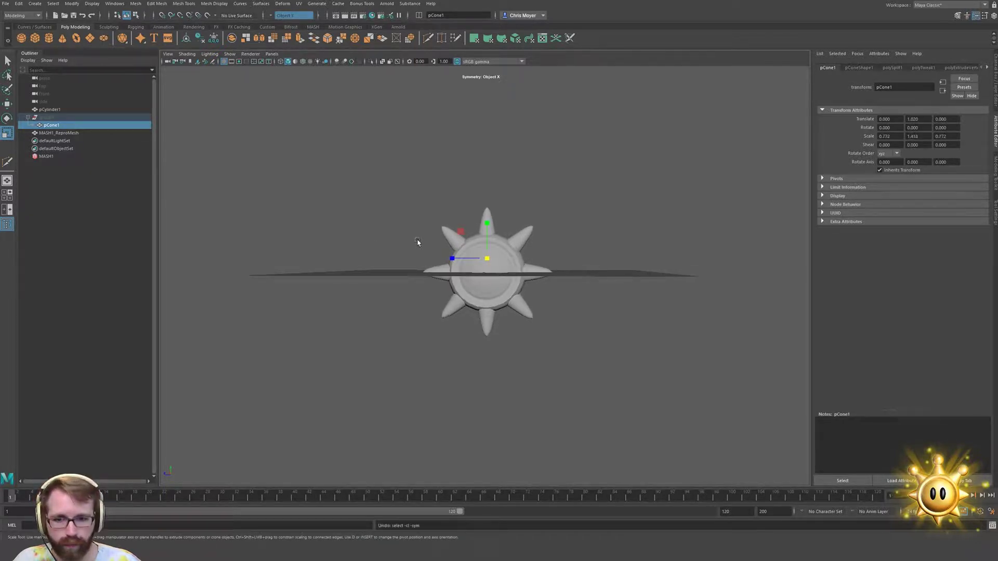
Shorten the source cone pCone1 along Y to a scale of about 1.036 for stubbier rays
alt+drag(458, 247, 439, 265)
drag(490, 220, 489, 224)
alt+drag(404, 261, 437, 238)
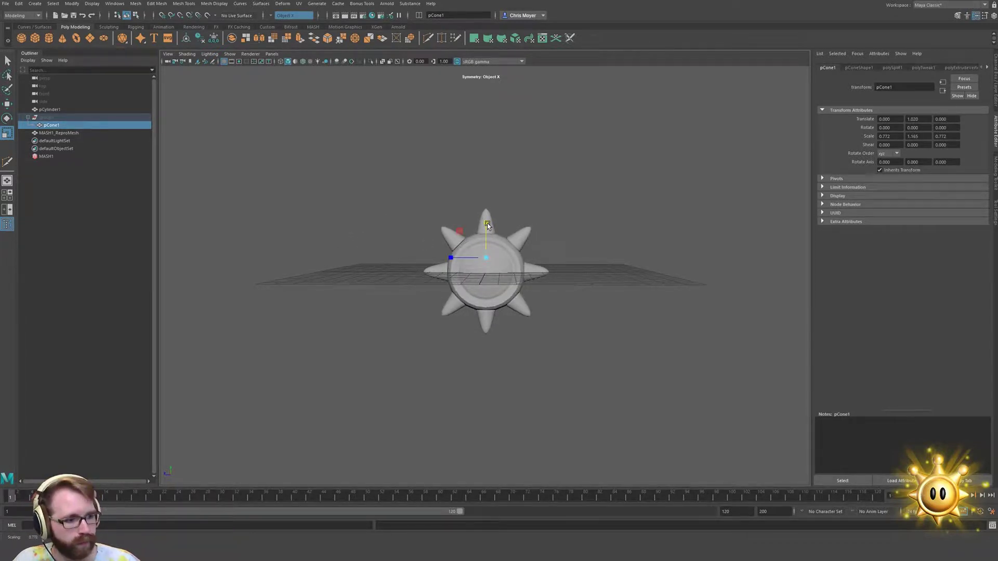
drag(488, 225, 488, 229)
drag(486, 229, 483, 223)
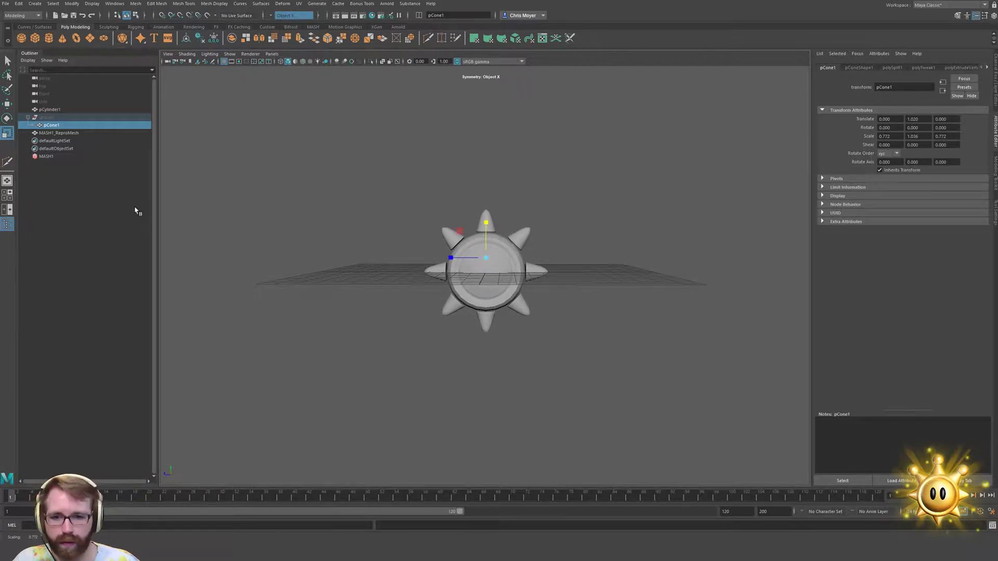
Reduce the MASH1 distribution radius to sink the ray bases into the disc, and clear the selection
click(73, 157)
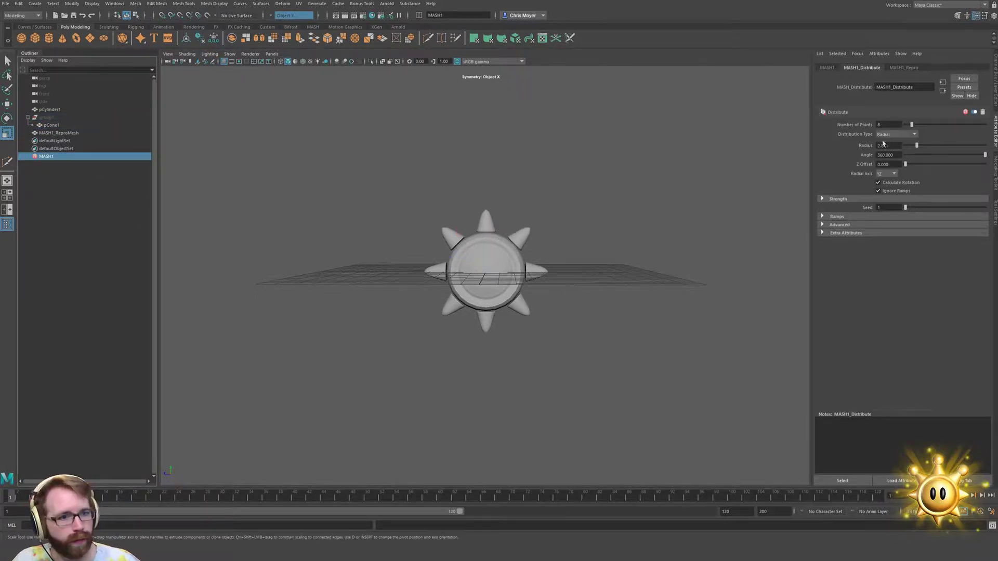
drag(915, 147, 916, 150)
alt+drag(530, 252, 535, 261)
click(535, 261)
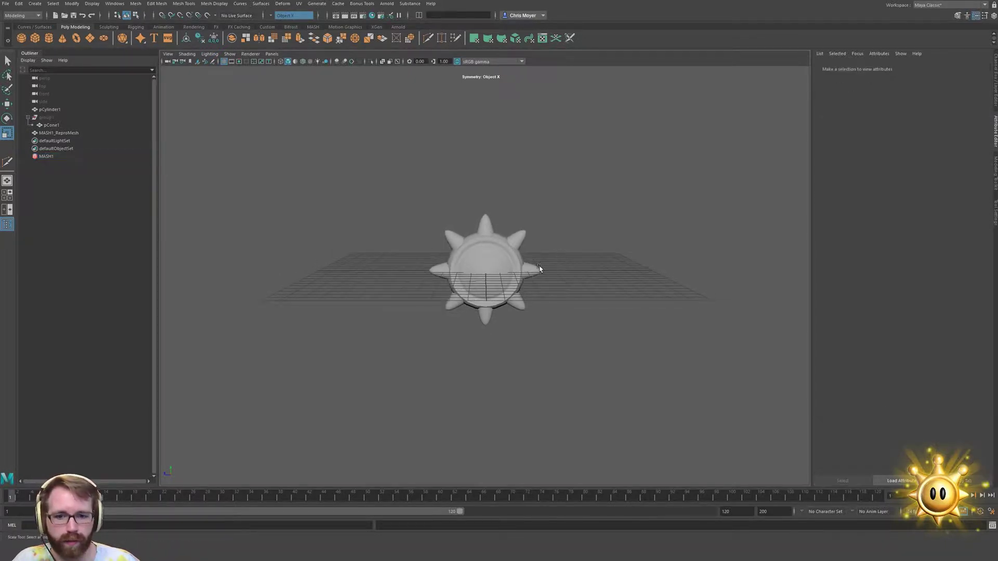
Hide the viewport grid, and assign a new aiToon material to both the disc and the MASH ray mesh
click(224, 61)
alt+drag(446, 237, 493, 252)
click(486, 265)
shift+click(455, 241)
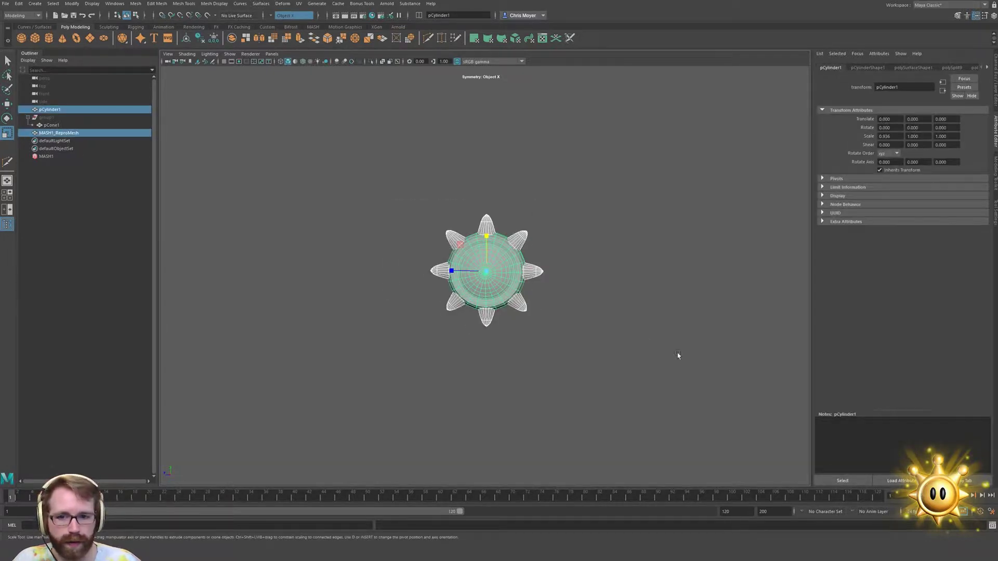
right_drag(553, 262, 573, 471)
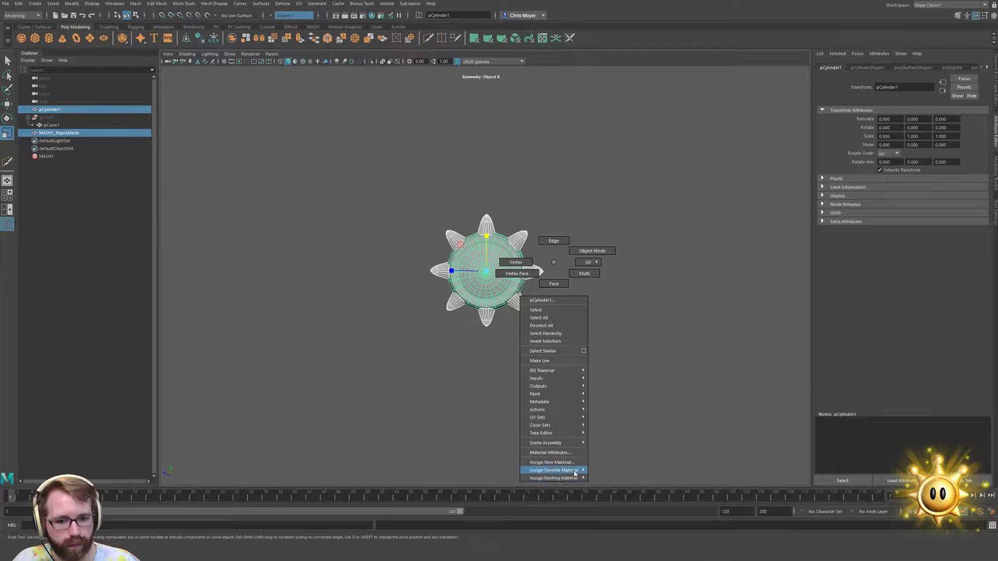
right_drag(574, 471, 624, 537)
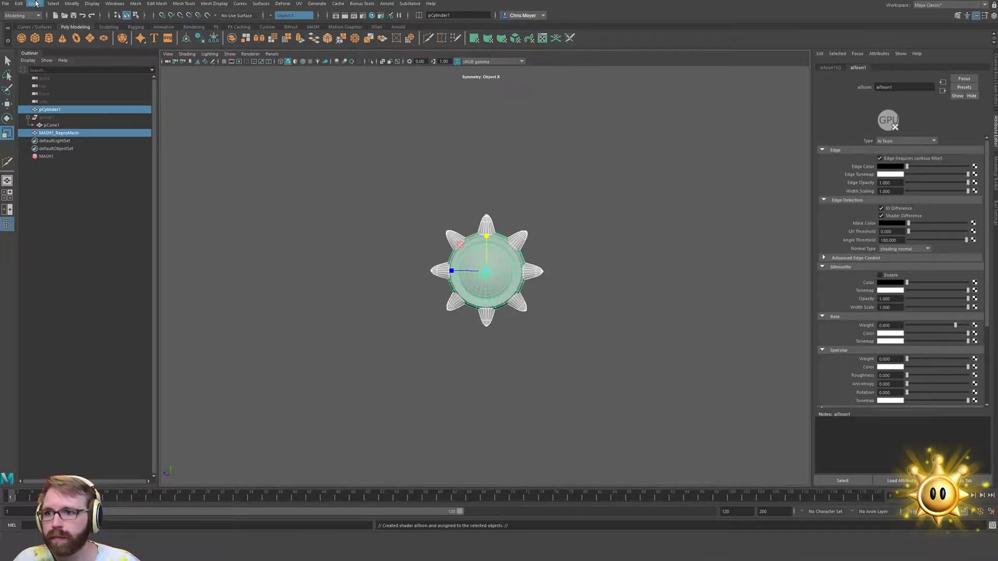
Add an Arnold skydome light to the scene and save the scene file
click(387, 3)
mouse_move(460, 44)
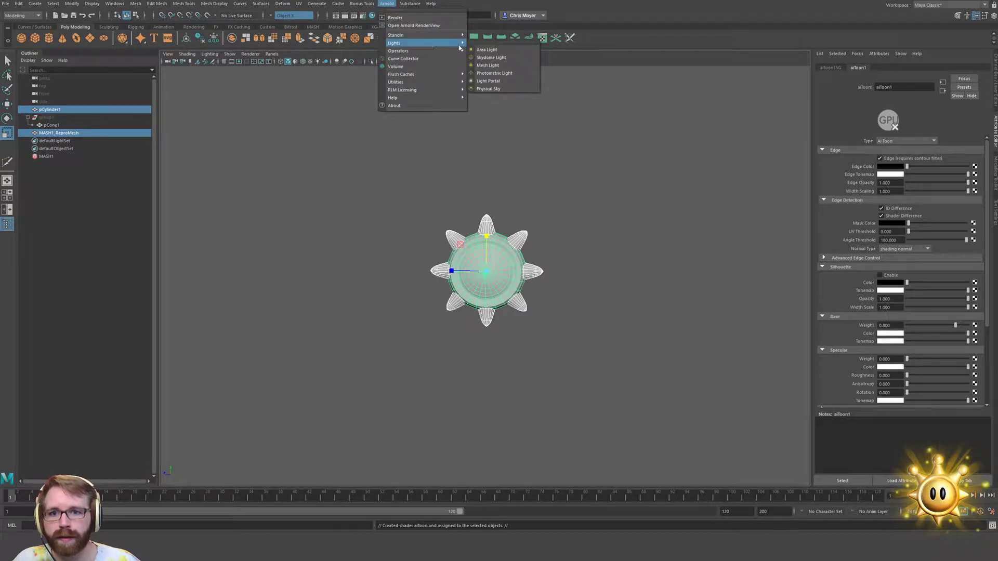
click(513, 59)
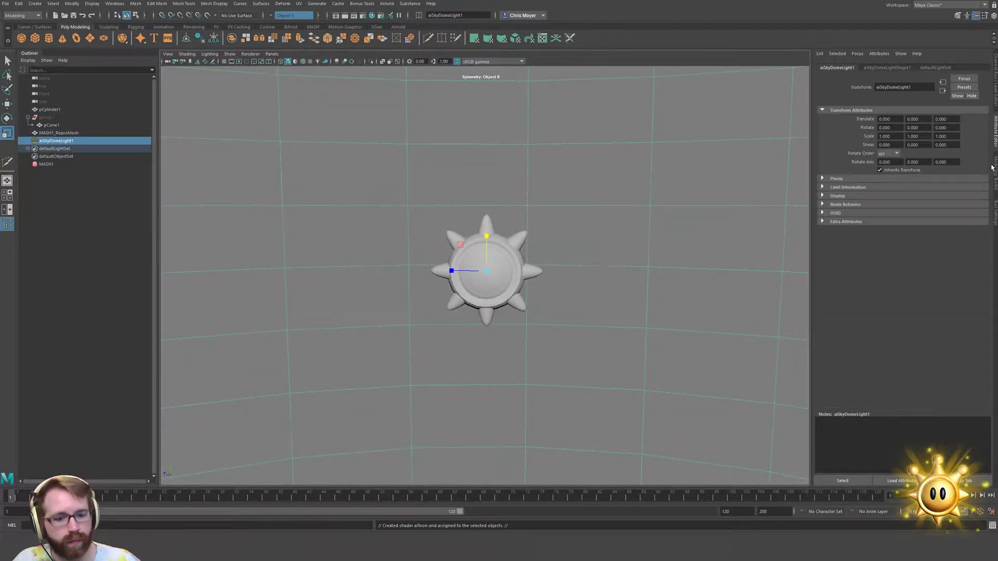
key(ctrl+s)
key(Return)
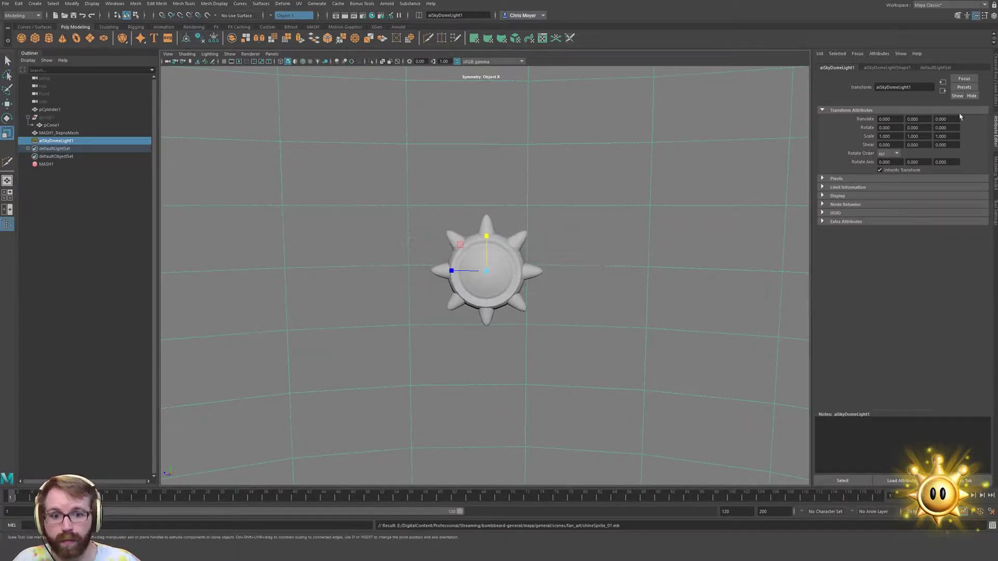
Put the skydome light on a new display layer set to reference, and clear the selection
click(994, 80)
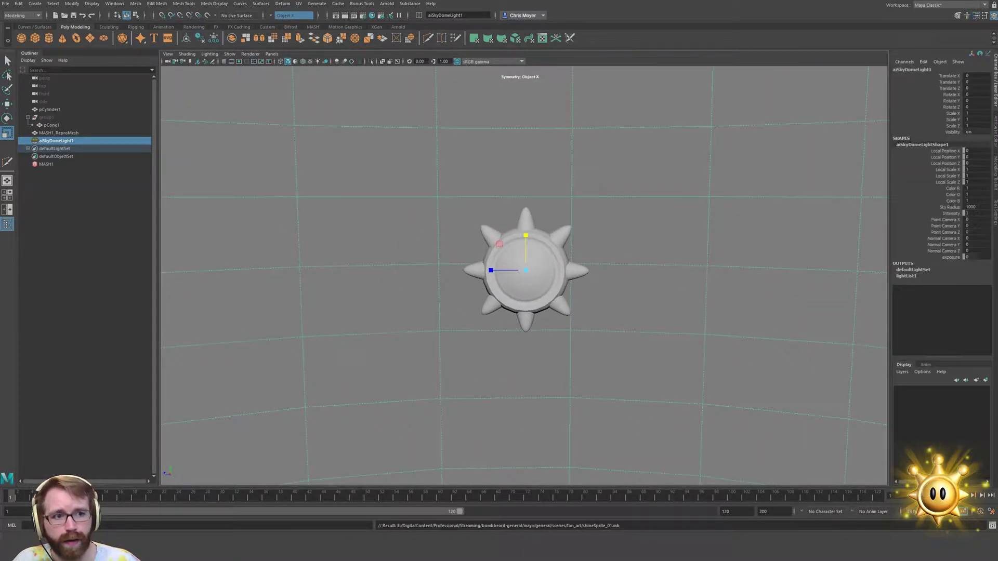
click(986, 380)
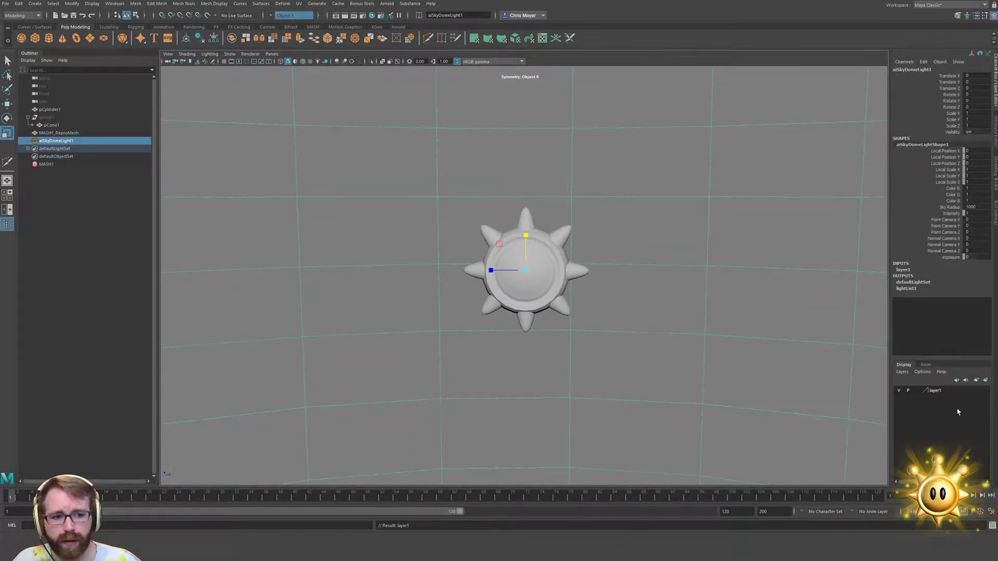
click(672, 305)
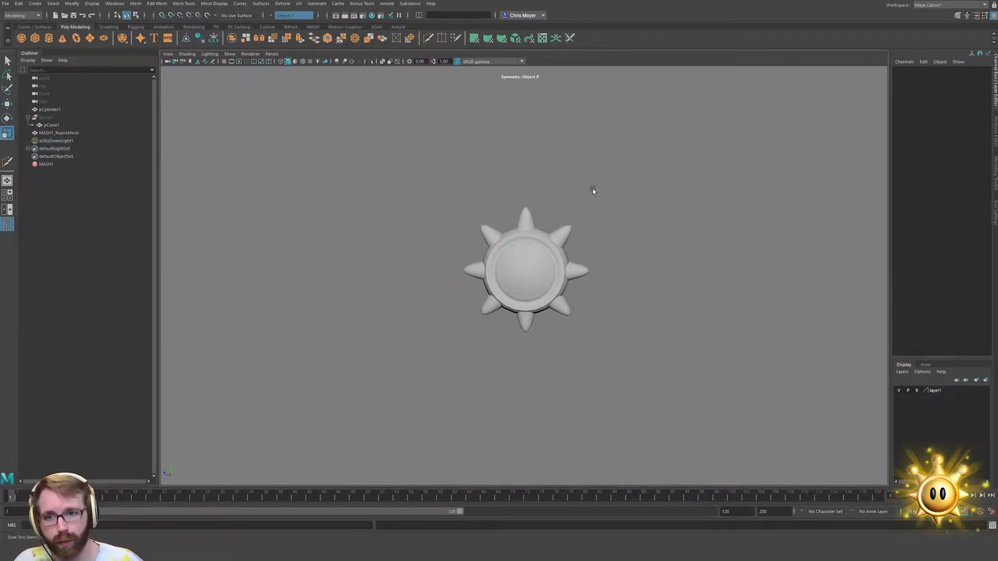
Open the Arnold RenderView, start a live render of the persp camera, and move the render window partly off the viewport
click(386, 3)
click(410, 27)
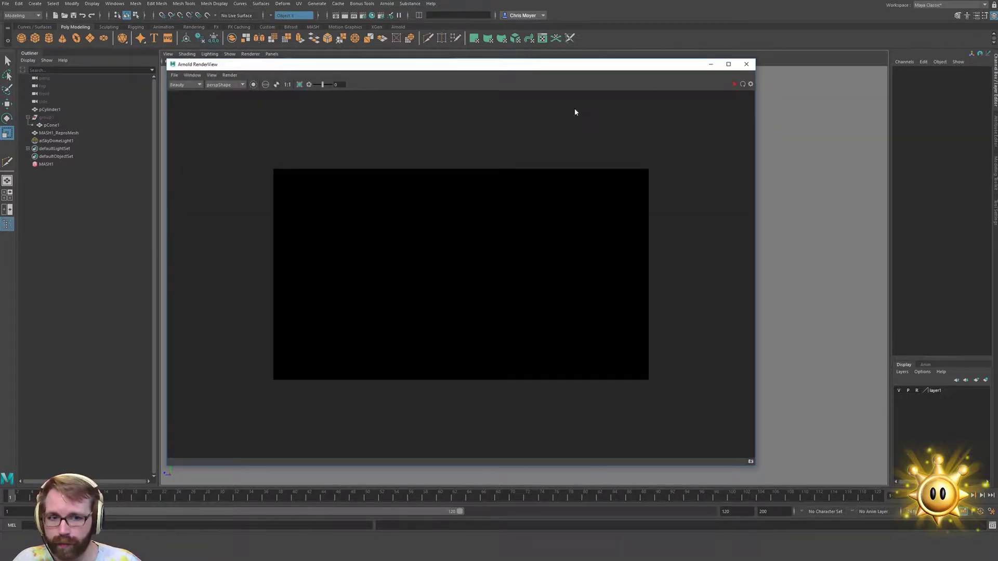
click(734, 84)
drag(619, 62, 434, 73)
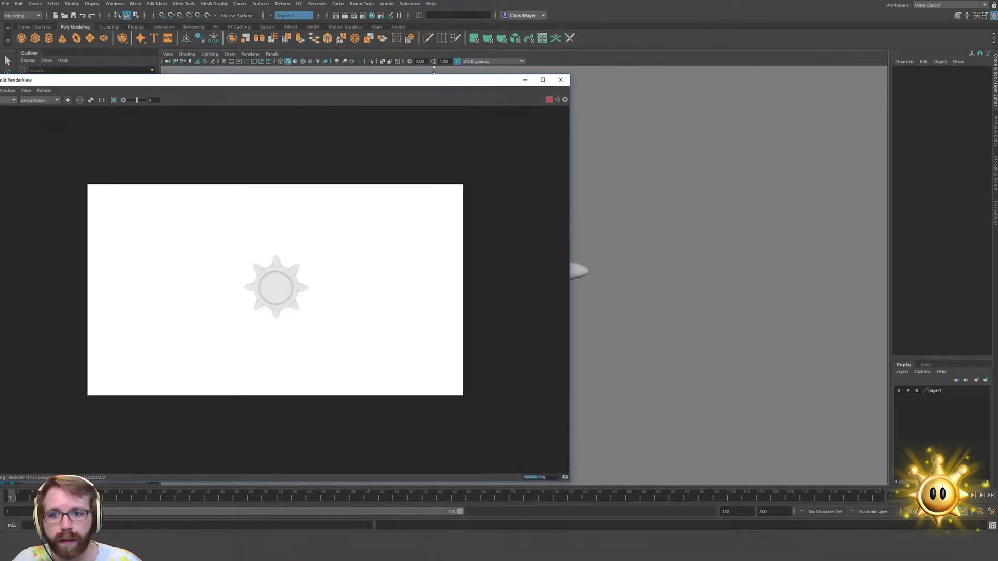
Open the Hypershade and graph the aiToon1 material in the work area for editing
click(372, 15)
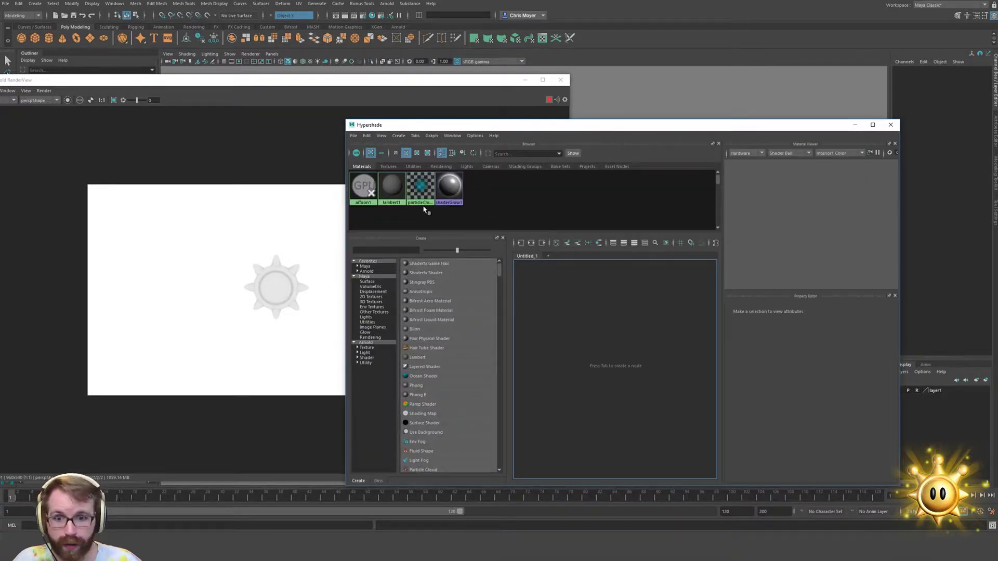
middle_drag(365, 189, 617, 321)
click(576, 388)
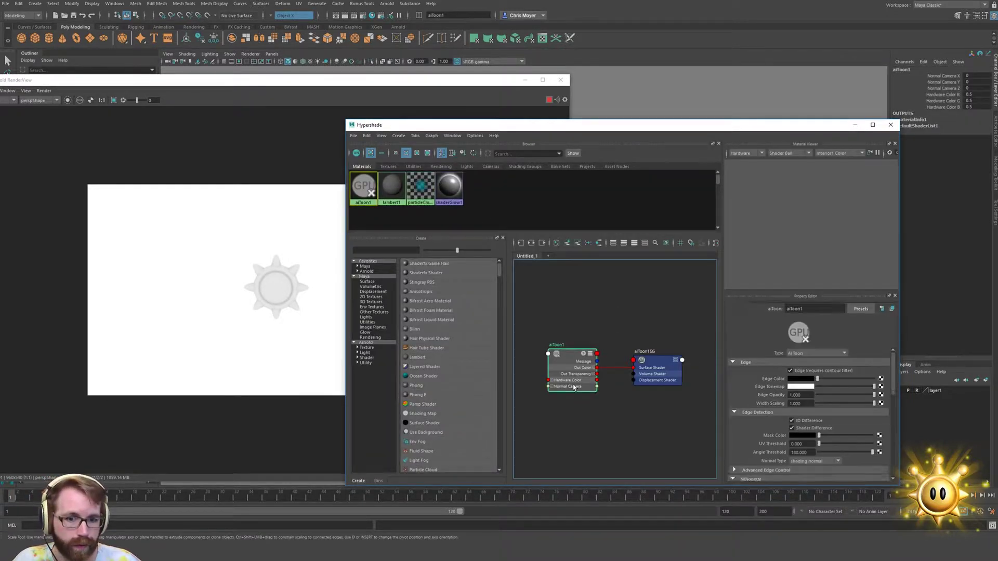
alt+middle_drag(554, 331, 584, 294)
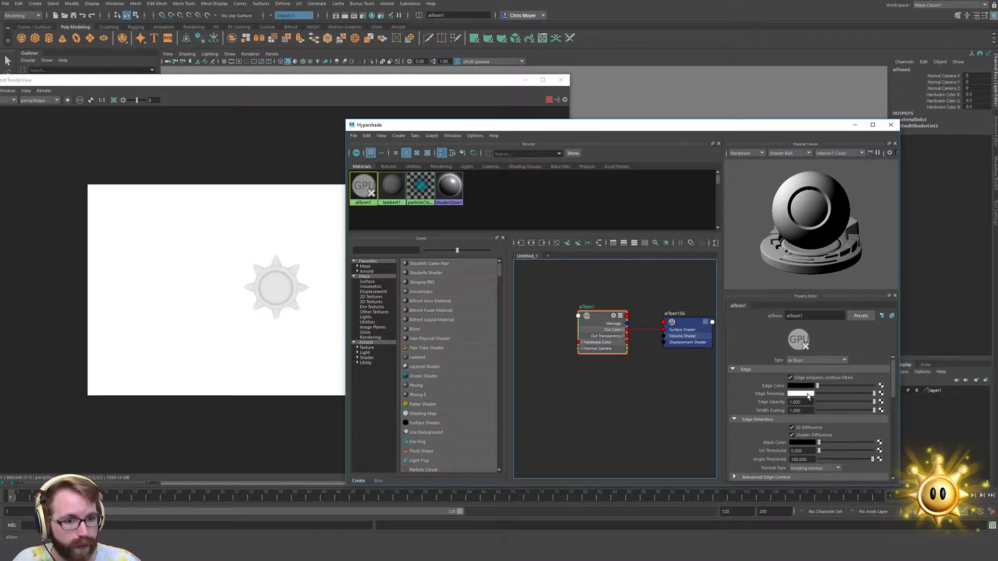
Collapse the Edge and Silhouette attributes of aiToon1, expand Specular, and set the base color to a golden yellow
click(803, 394)
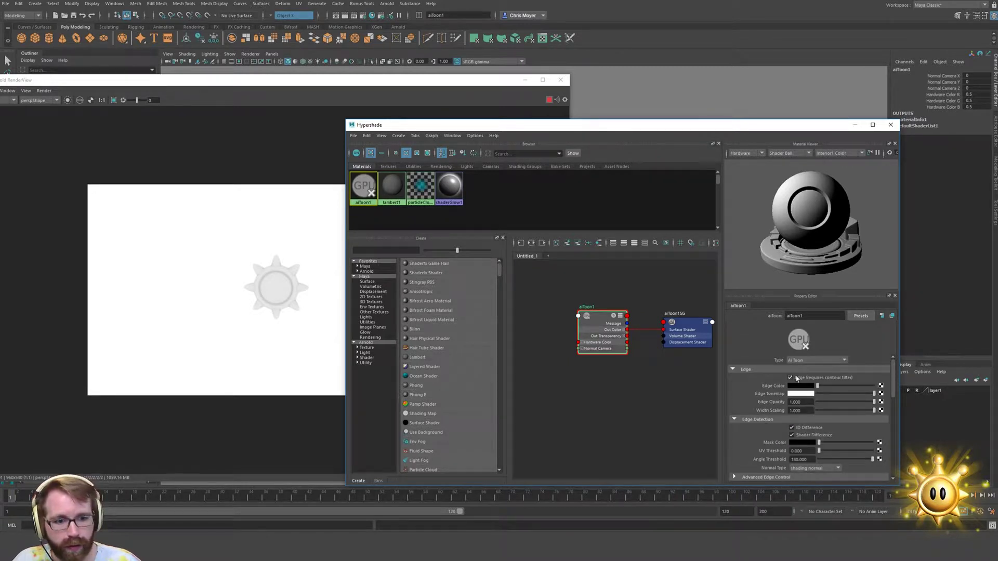
click(786, 370)
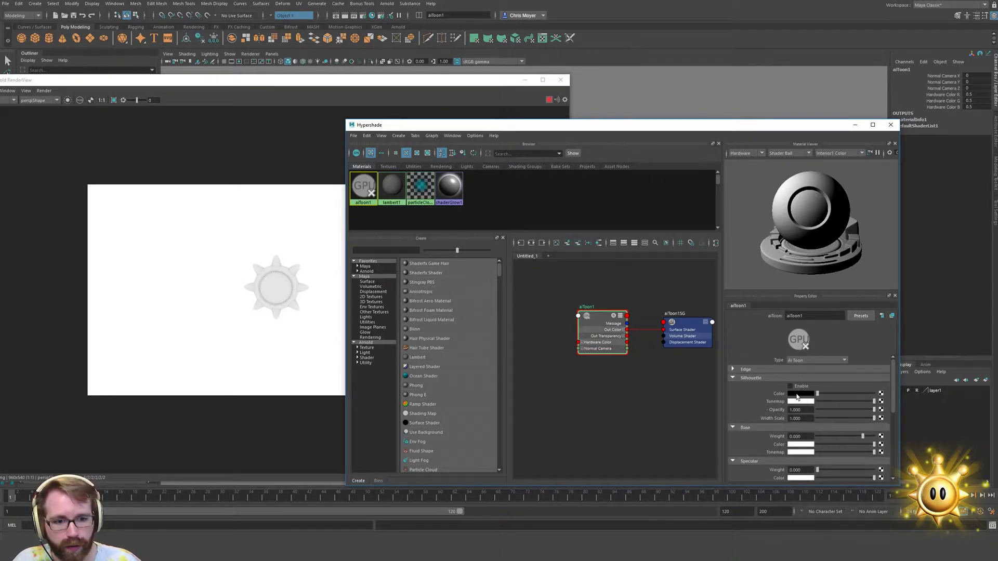
click(766, 380)
click(768, 387)
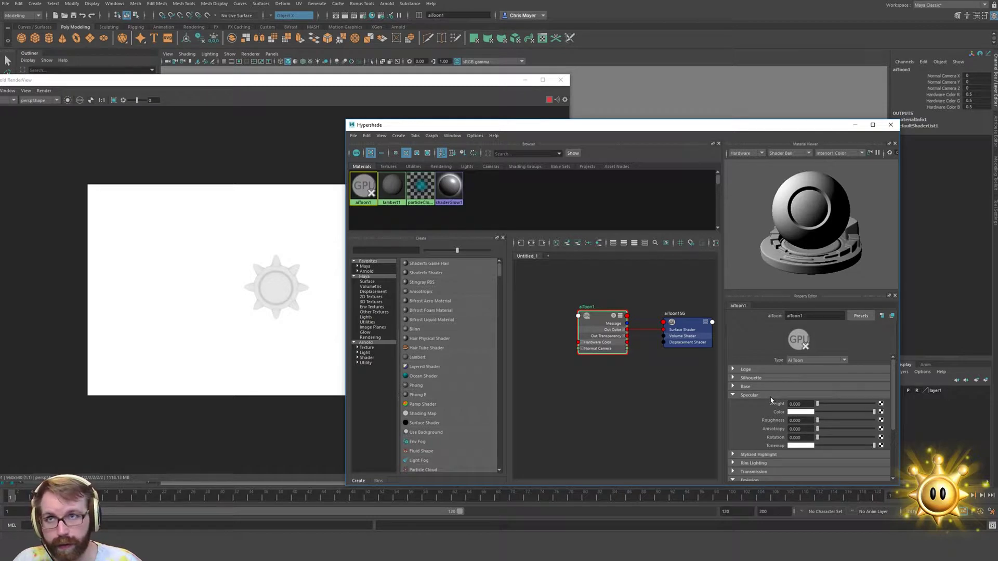
scroll(750, 388, down, 1)
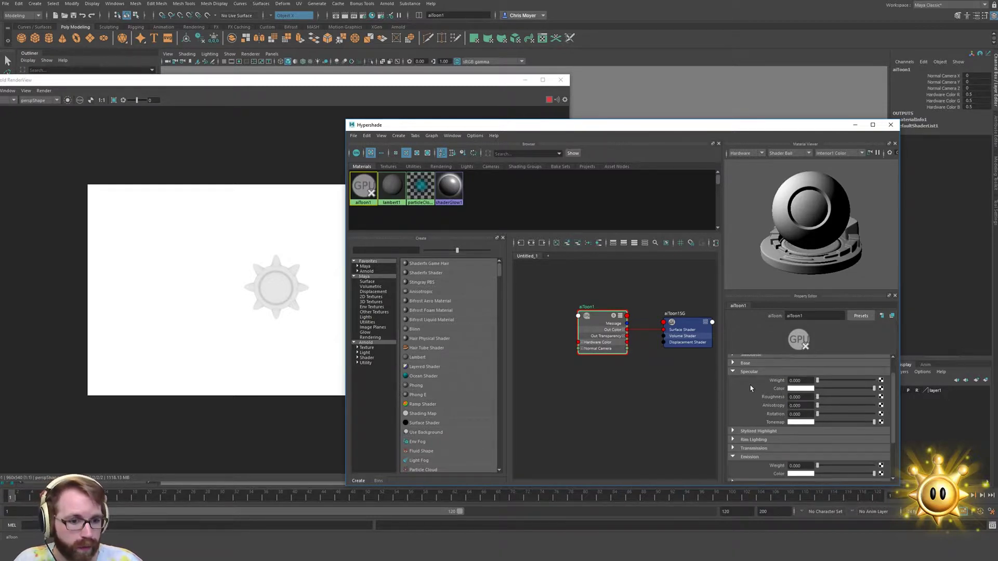
click(758, 372)
click(765, 365)
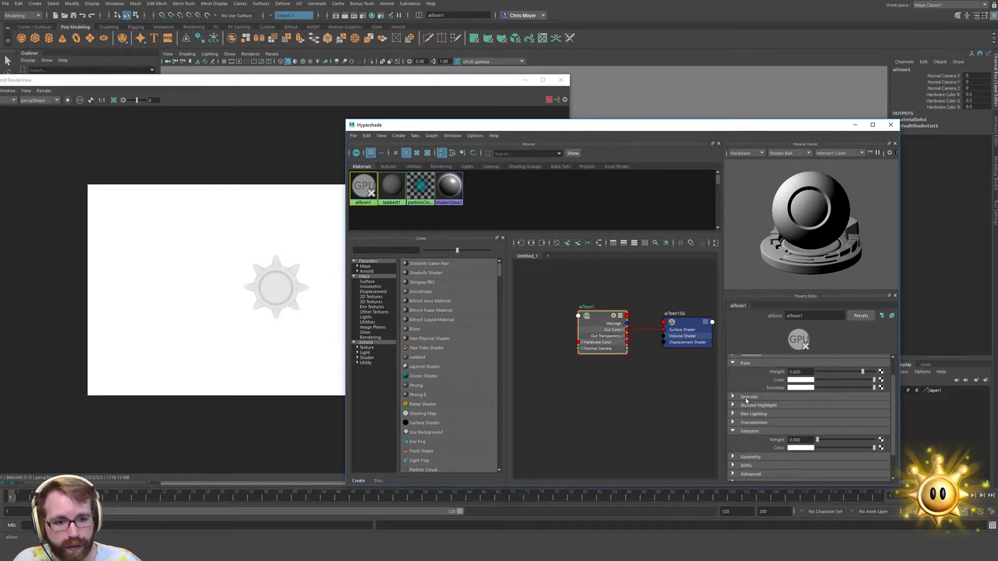
click(748, 397)
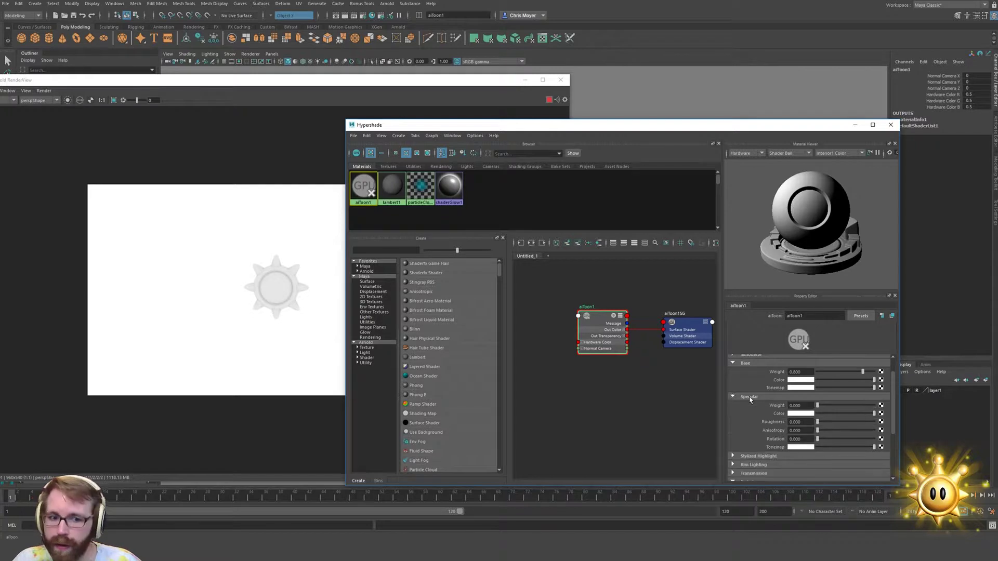
click(809, 380)
click(882, 372)
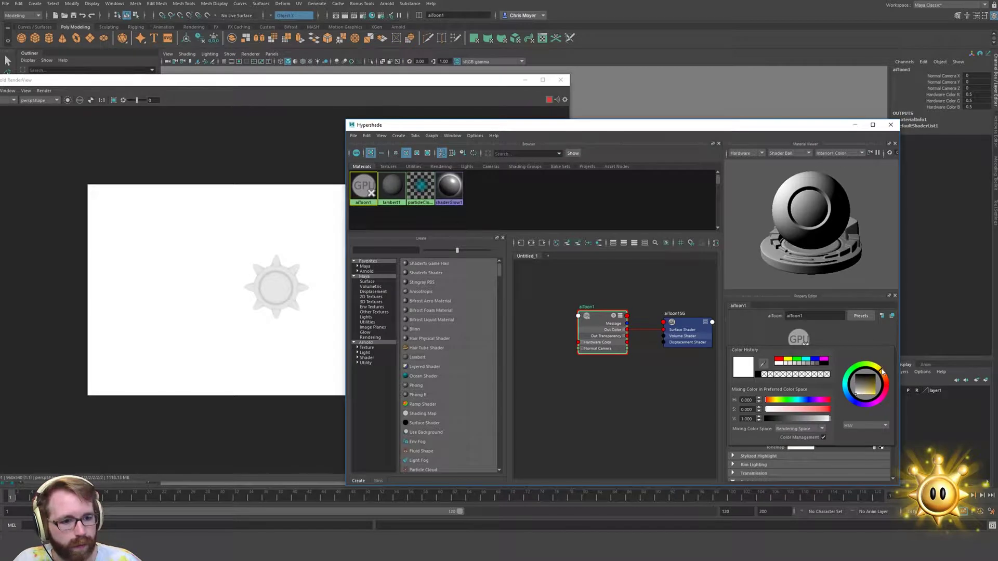
drag(866, 393, 890, 399)
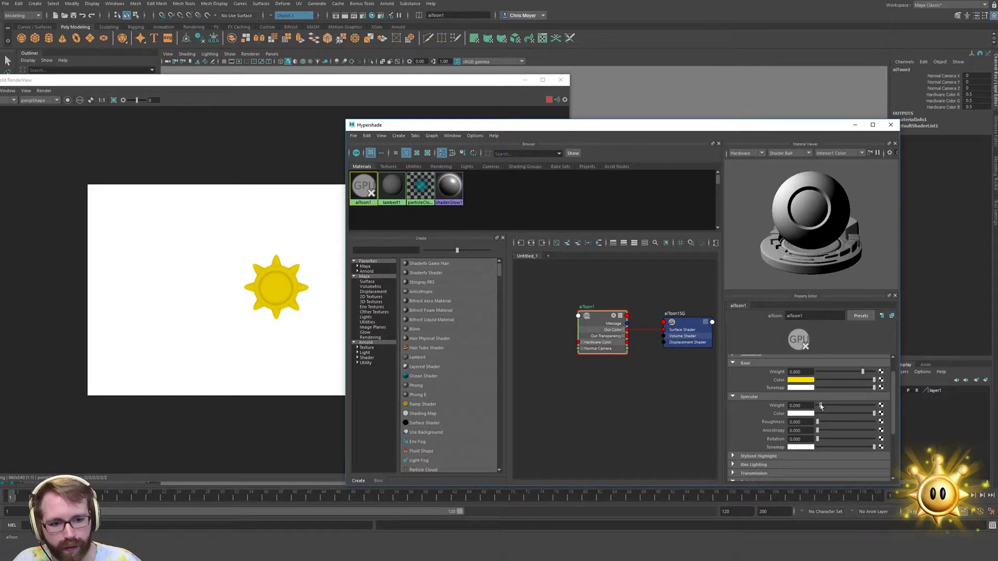
Raise the aiToon1 specular weight to 0.573 and connect a new Ramp texture to the specular Tonemap
drag(821, 406, 856, 408)
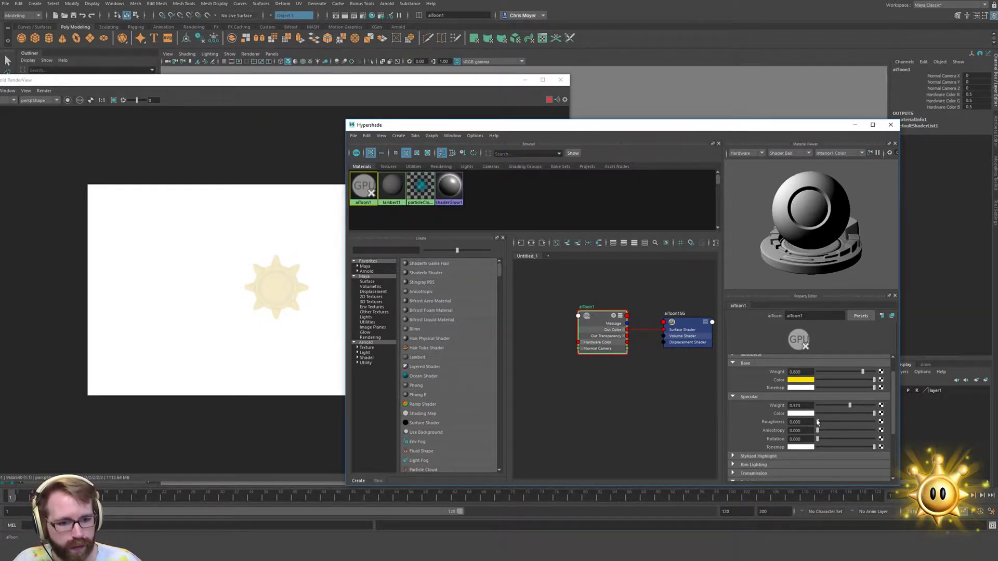
click(809, 448)
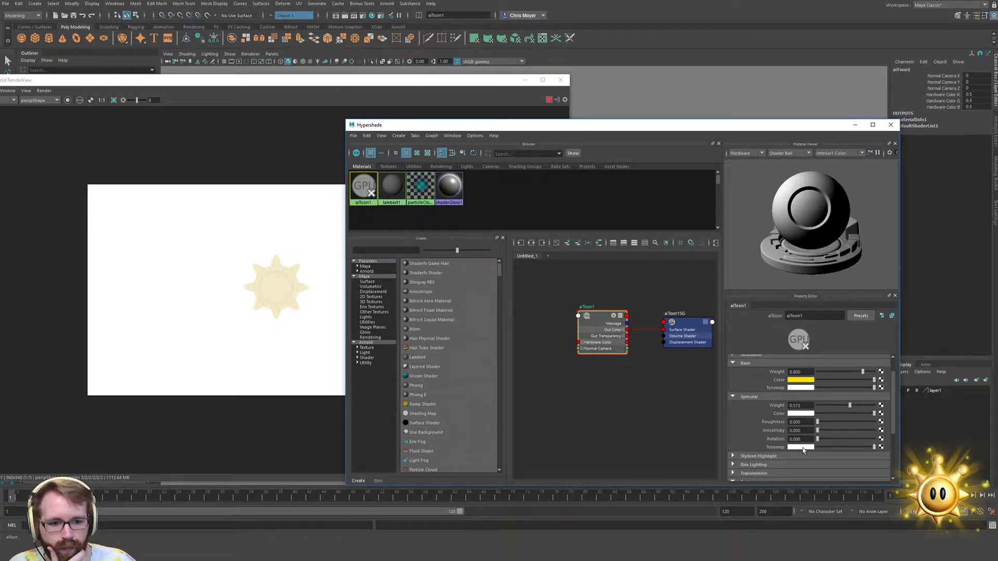
click(803, 448)
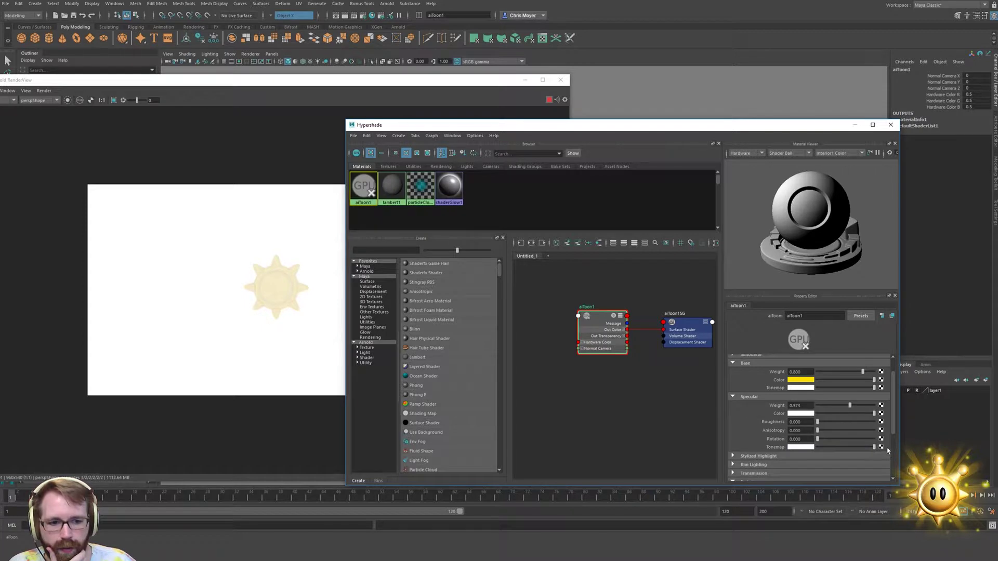
click(881, 448)
text(ramp)
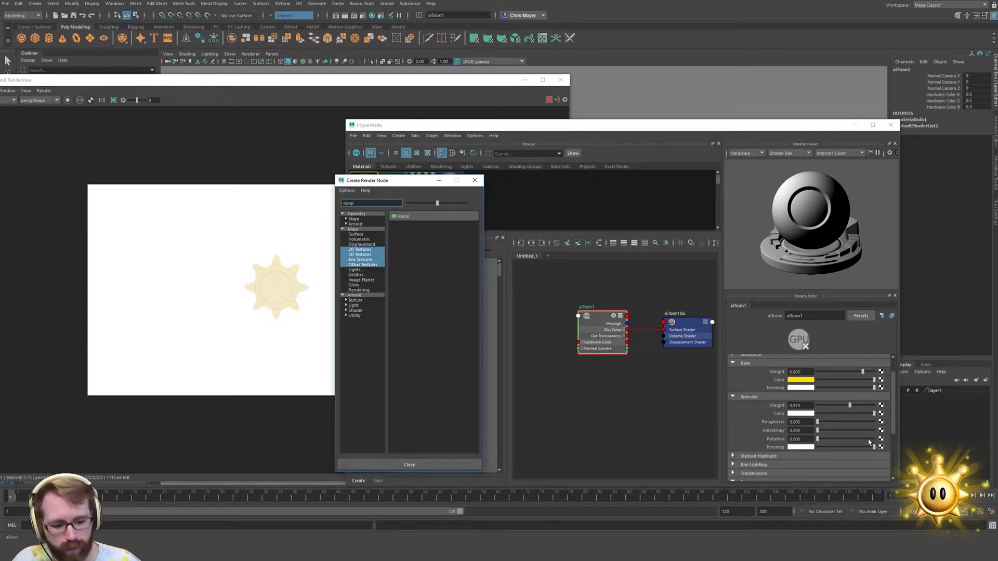
click(416, 216)
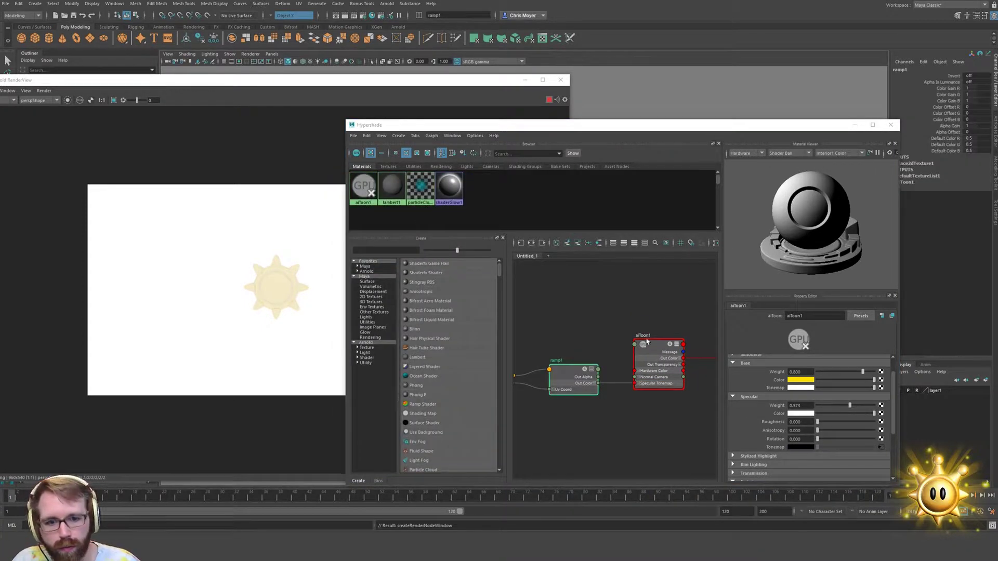
Add a grey middle stop to the specular ramp and shift all its stops toward the start of the gradient
click(803, 375)
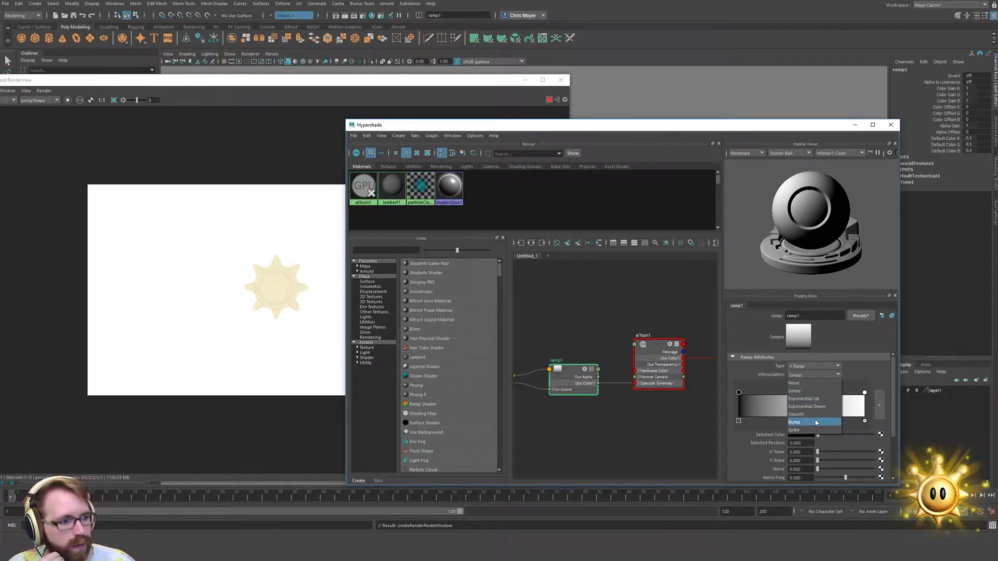
click(754, 393)
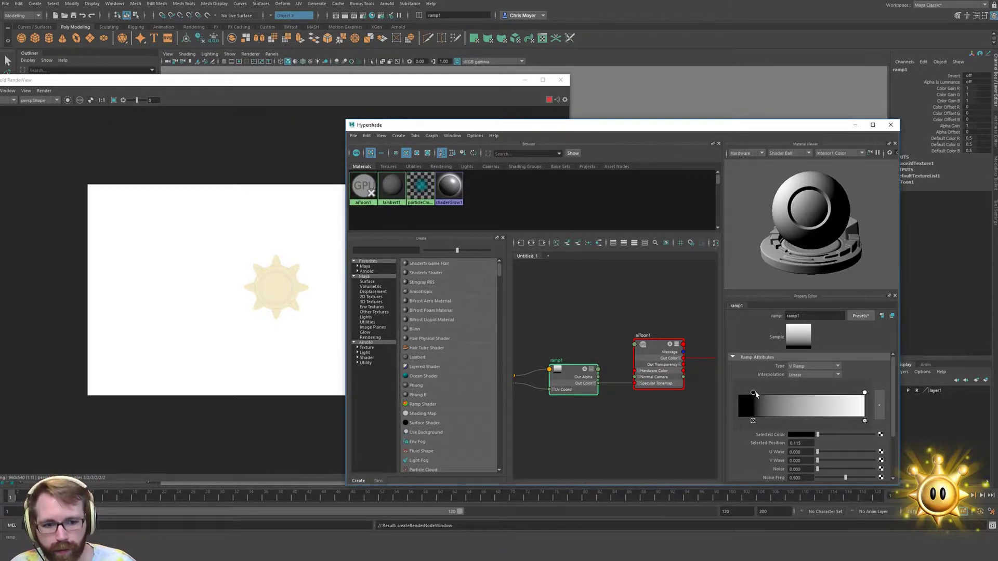
drag(864, 394, 797, 394)
click(777, 405)
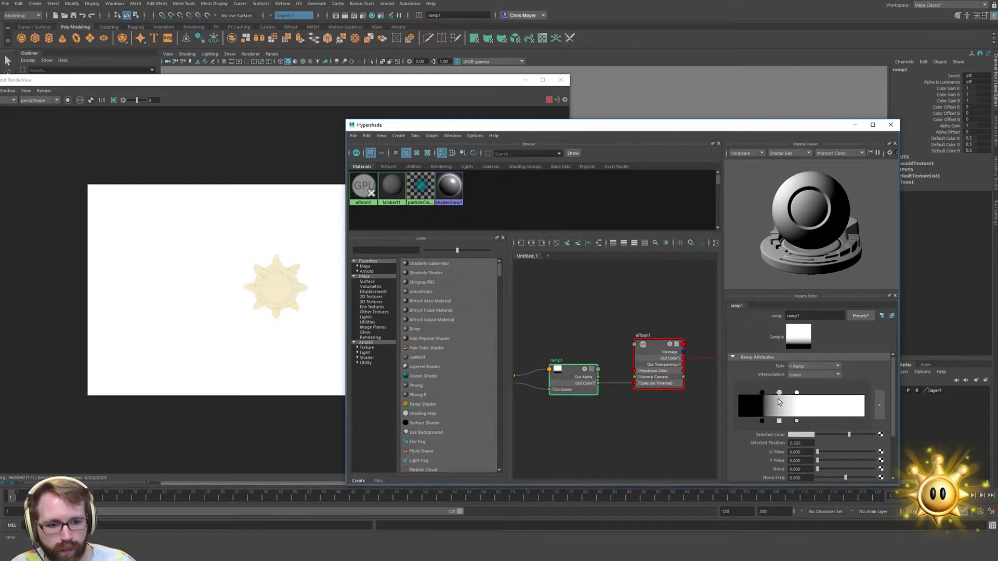
click(833, 435)
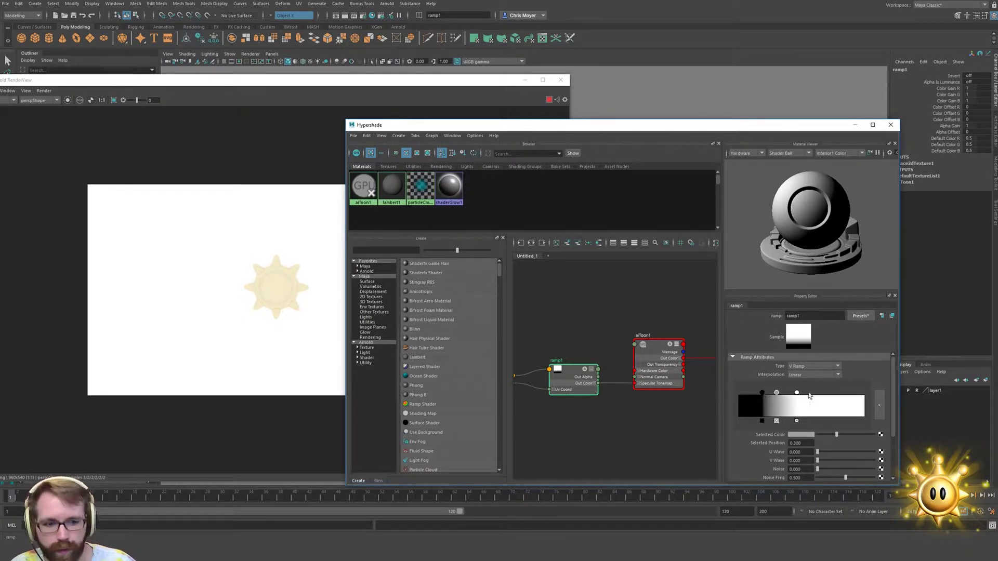
click(797, 393)
drag(797, 393, 741, 393)
In an enlarged ramp editor, delete the grey stop and reverse the gradient by placing the black stop past the white one at 0.097
click(880, 405)
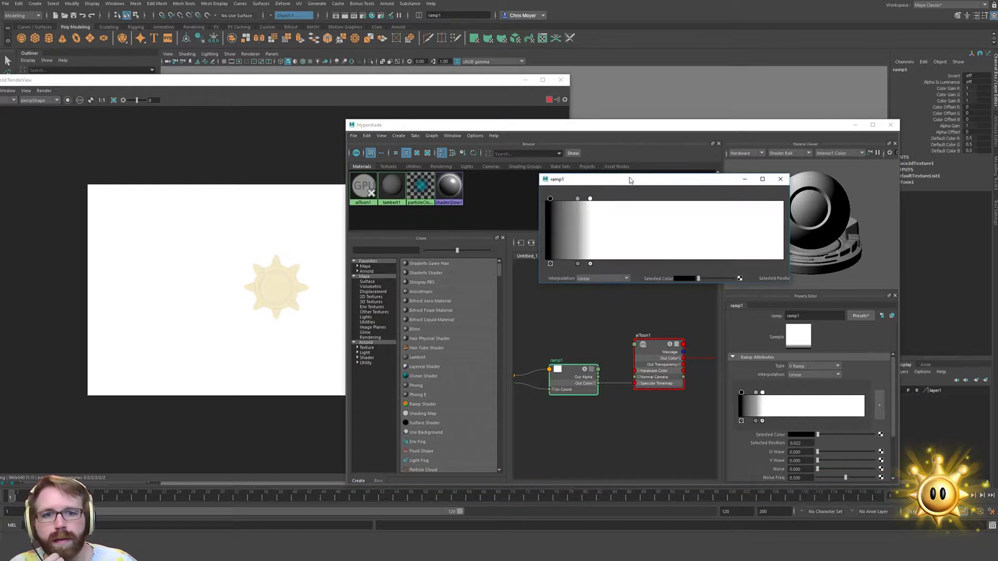
drag(632, 180, 639, 141)
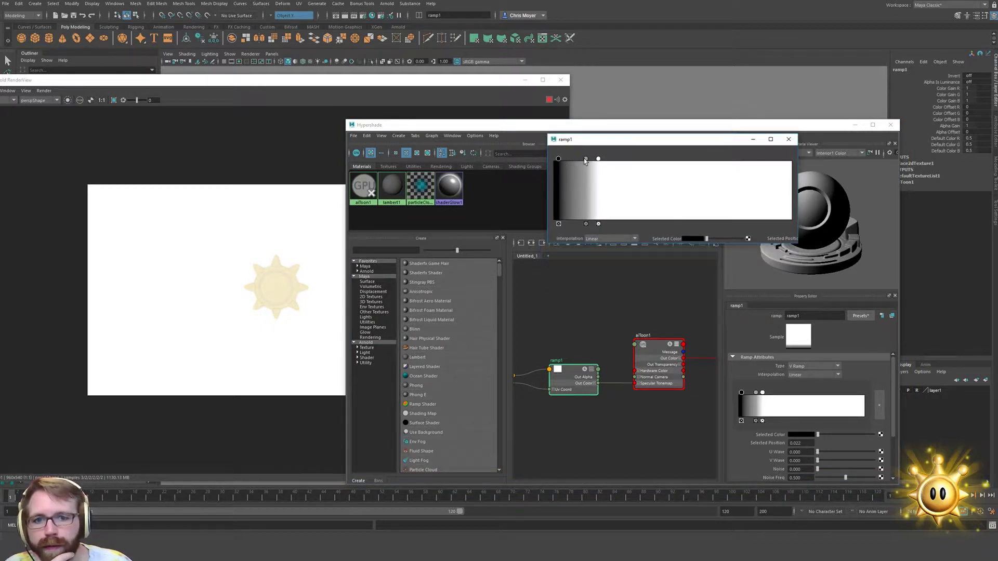
mouse_move(586, 159)
mouse_down()
mouse_move(557, 156)
mouse_move(567, 159)
mouse_up()
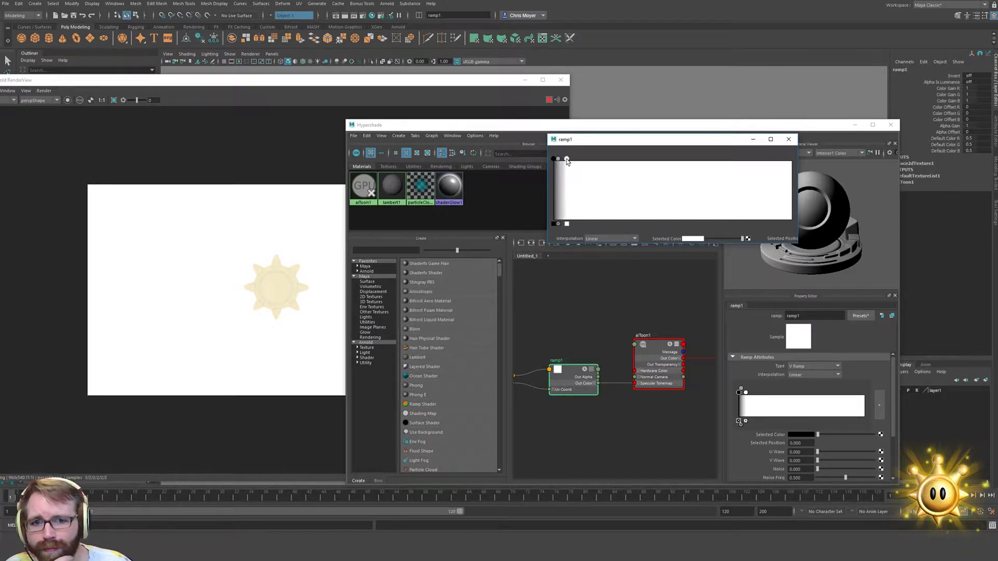
click(558, 224)
click(879, 405)
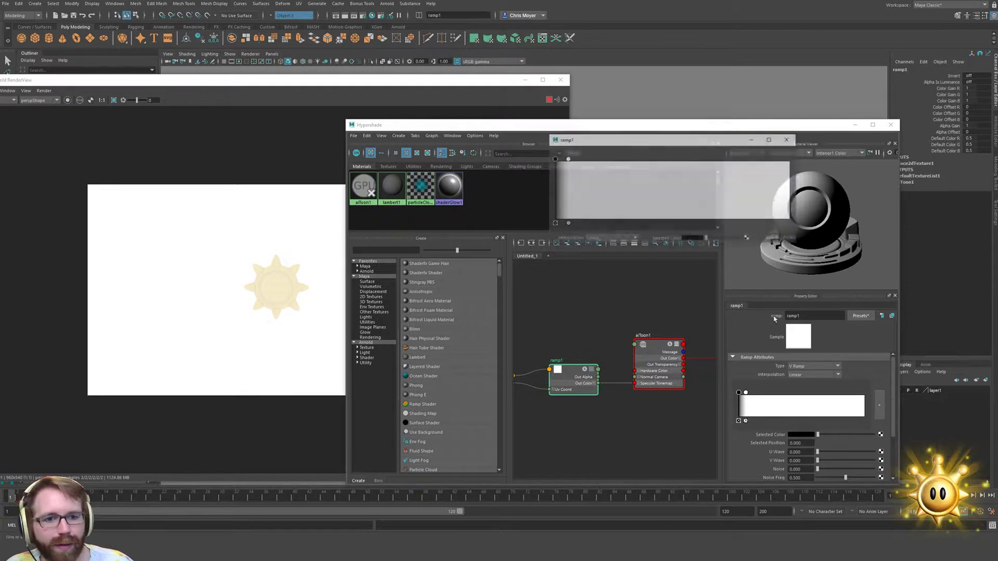
mouse_move(567, 159)
mouse_down()
mouse_move(557, 159)
mouse_move(684, 160)
mouse_move(555, 160)
mouse_move(576, 159)
mouse_up()
click(591, 159)
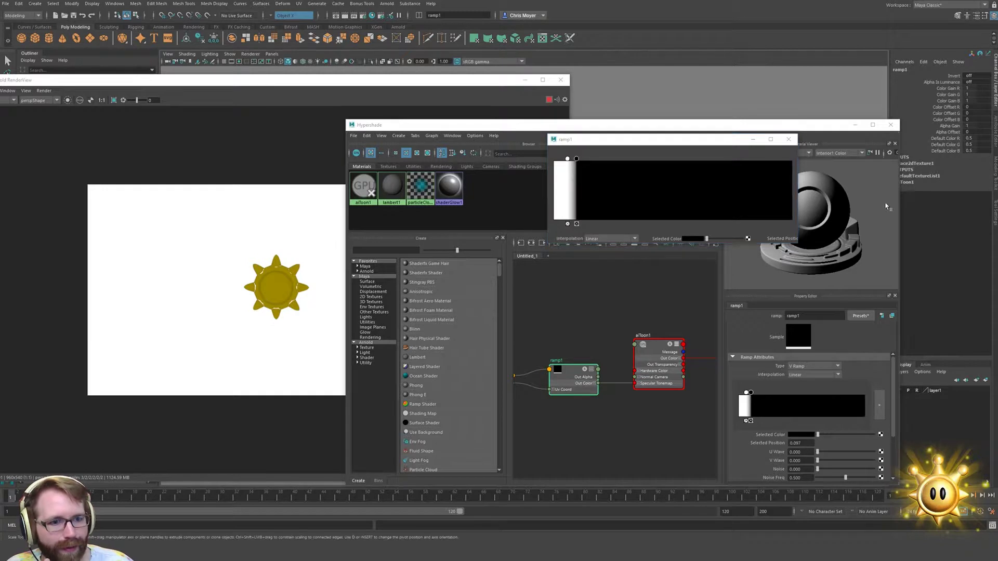
Set the skydome light's exposure to 1 to brighten the render, and return to the Hypershade
drag(178, 88, 206, 159)
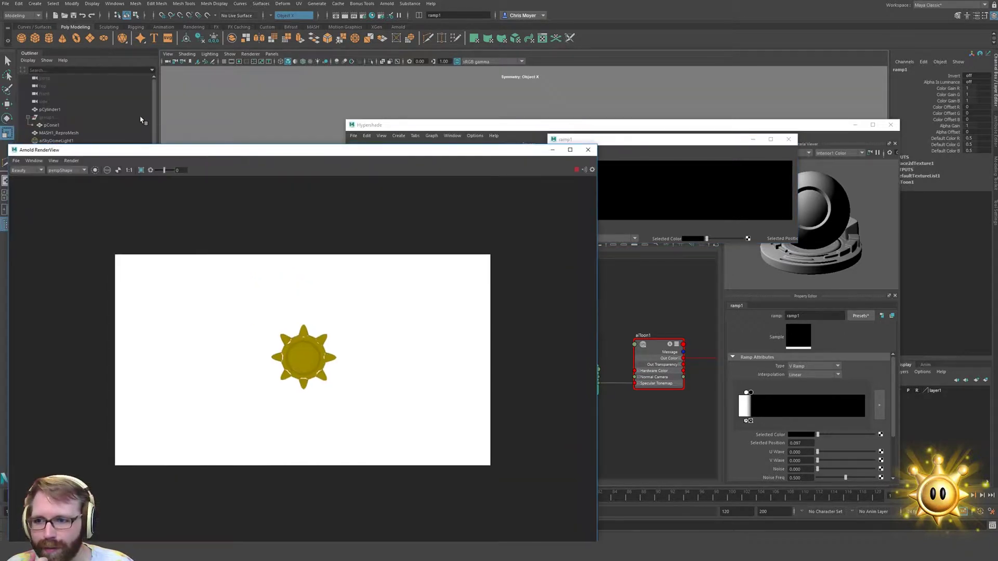
click(56, 140)
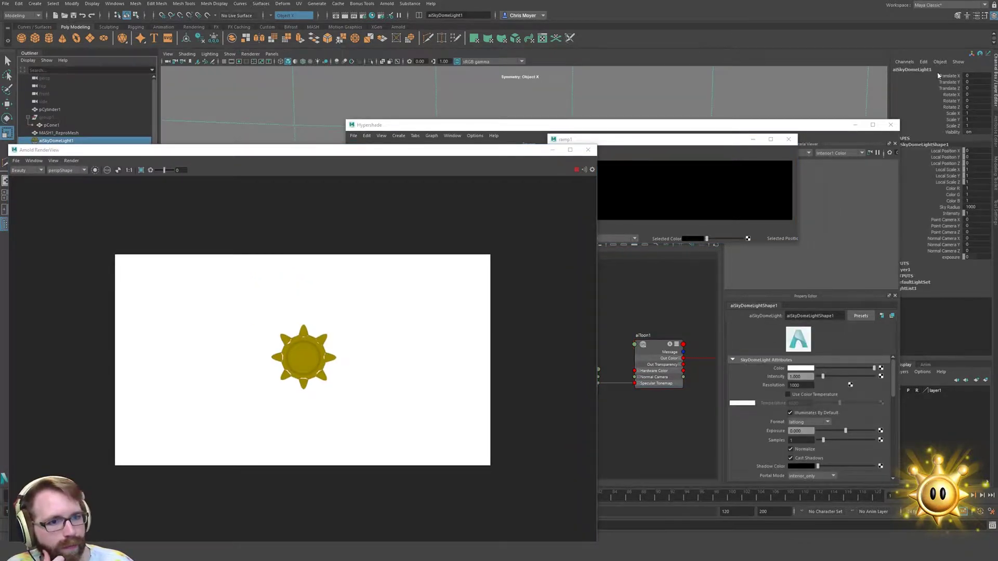
click(955, 258)
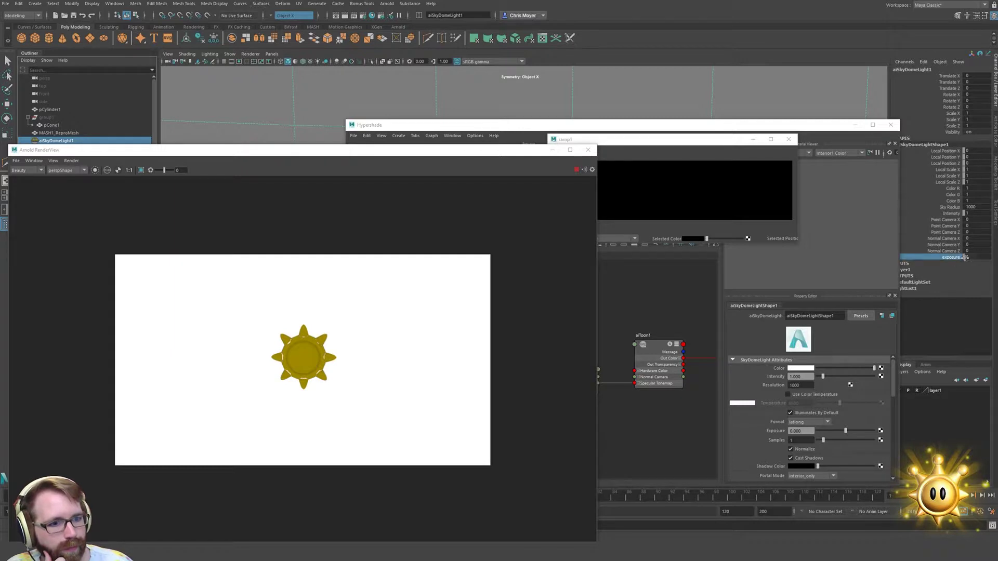
middle_drag(803, 101, 800, 100)
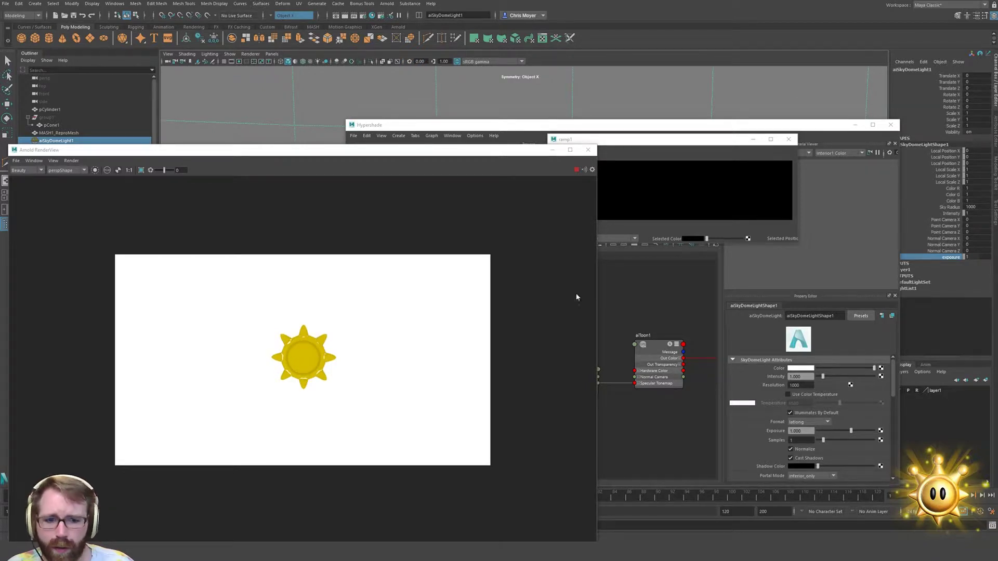
click(608, 284)
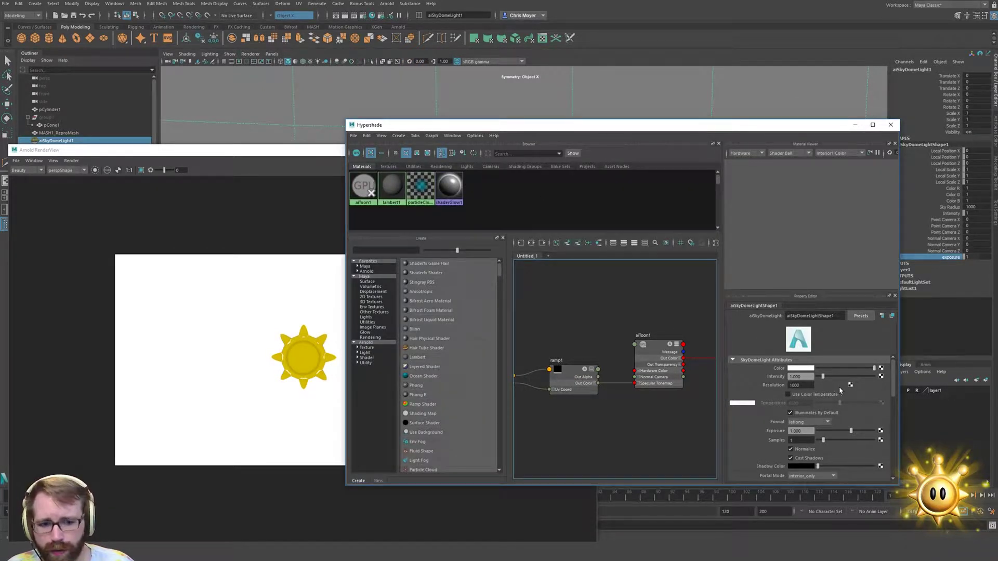
In ramp1's enlarged editor, reverse the gradient with the black stop at the start and the white stop near the middle
click(566, 374)
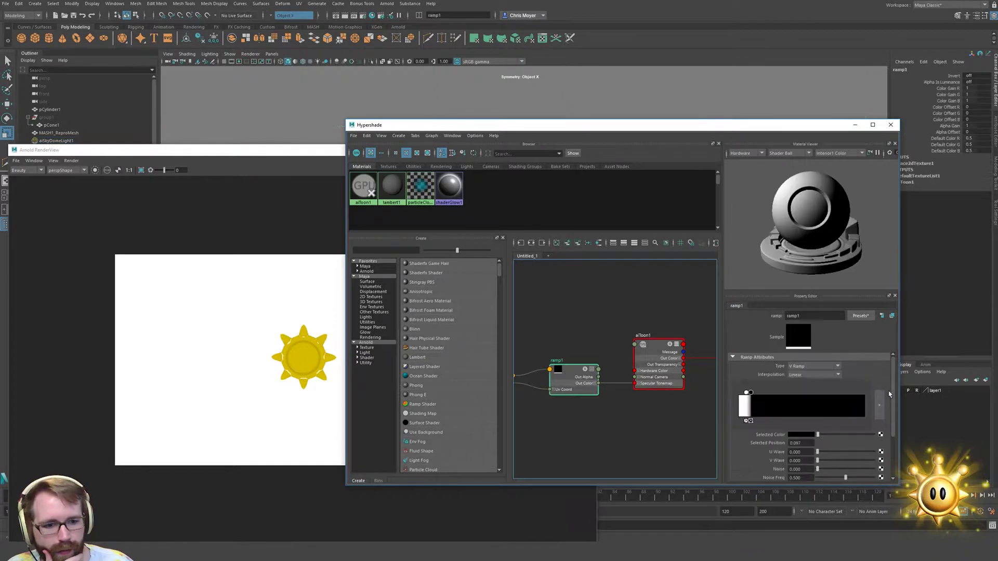
drag(576, 159, 758, 159)
click(568, 159)
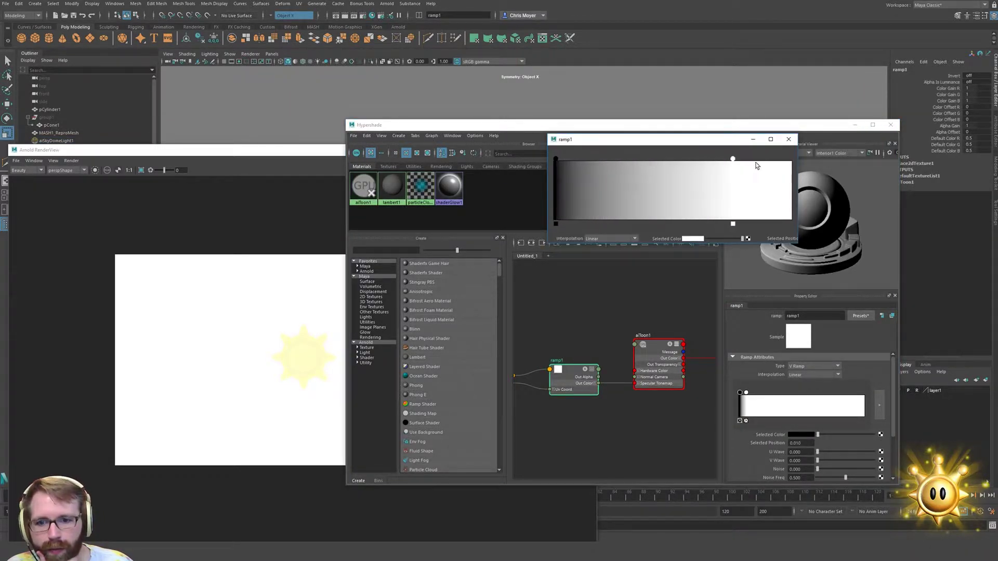
mouse_move(555, 159)
mouse_down()
mouse_move(792, 158)
mouse_move(554, 158)
mouse_up()
click(758, 159)
drag(792, 159, 662, 159)
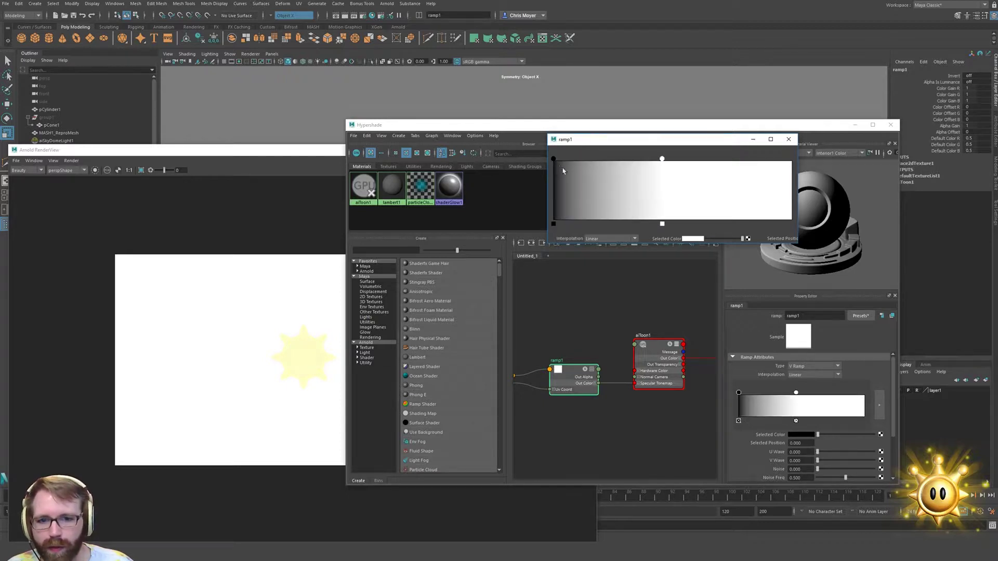
Move the ramp's black stop to 0.270, delete the extra black stop, and close the enlarged editor
drag(555, 159, 619, 166)
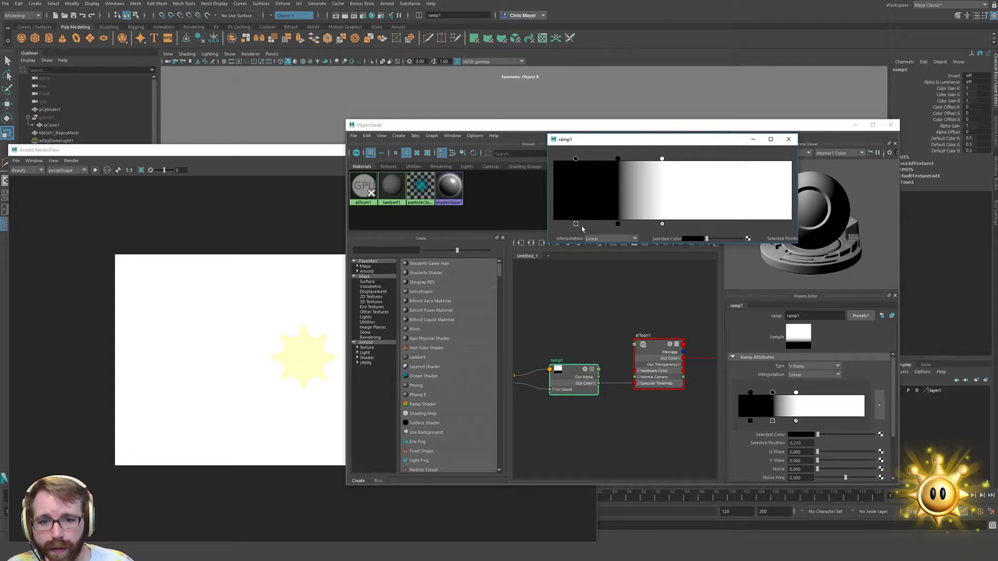
click(576, 225)
click(788, 139)
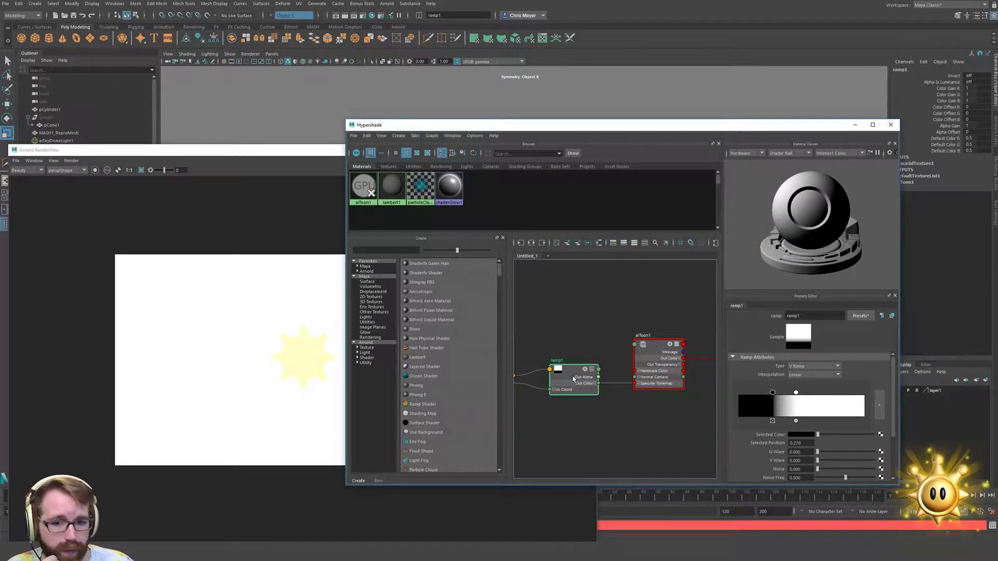
Set the aiToon1 specular weight to 0
click(662, 360)
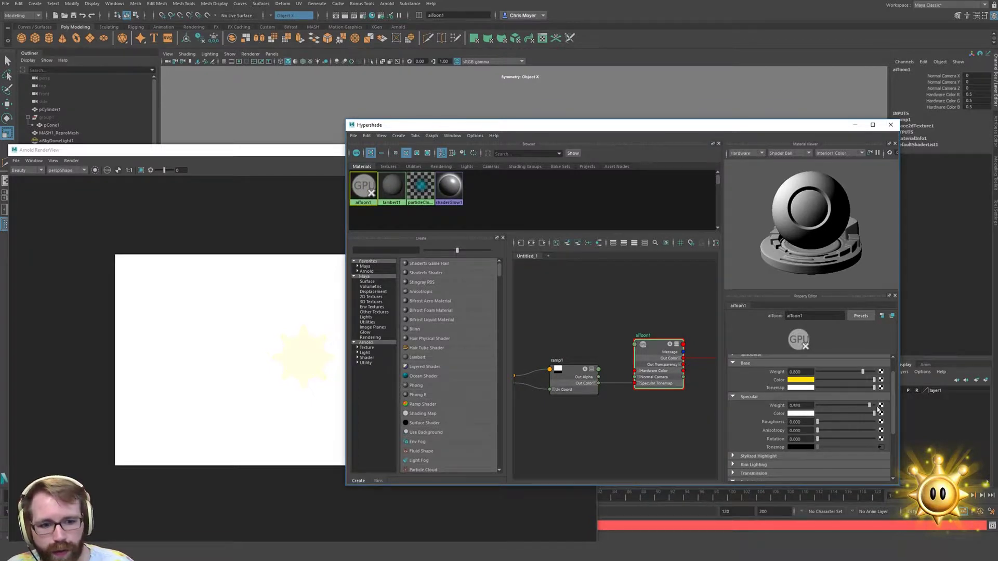
drag(851, 405, 779, 412)
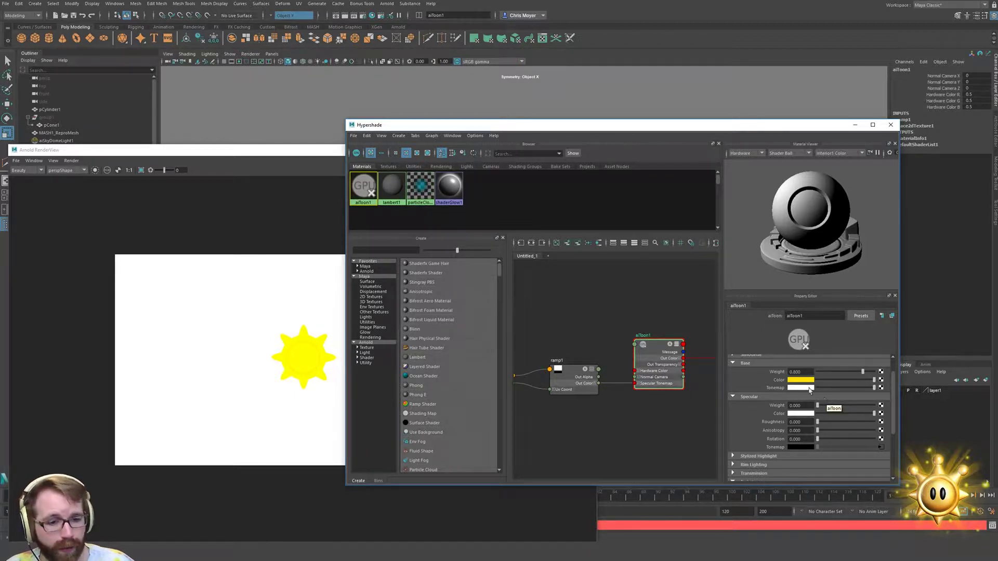
scroll(765, 416, up, 2)
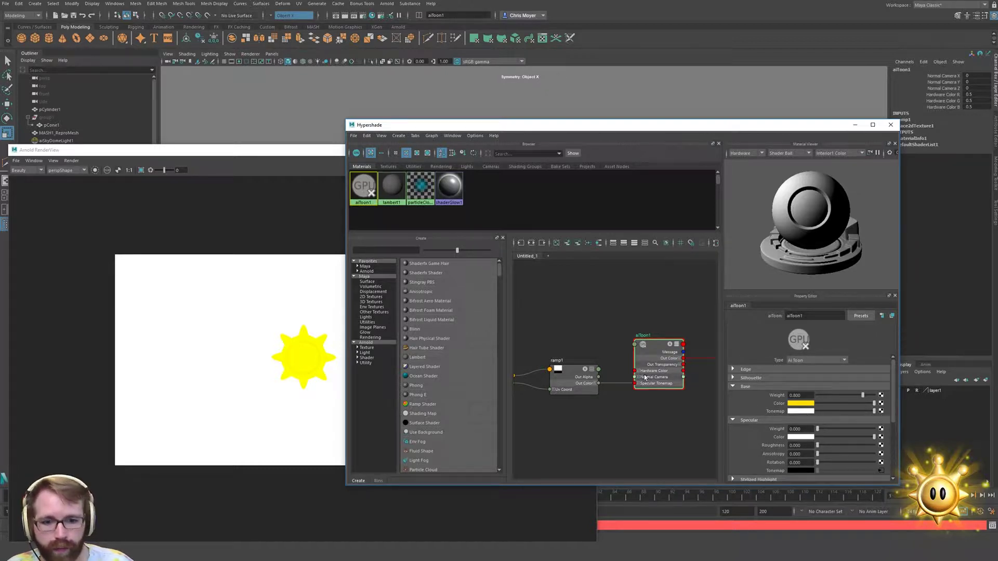
Show all attributes on the aiToon1 node and move ramp1's Out Color connection from Specular Tonemap to Base Tonemap
click(599, 386)
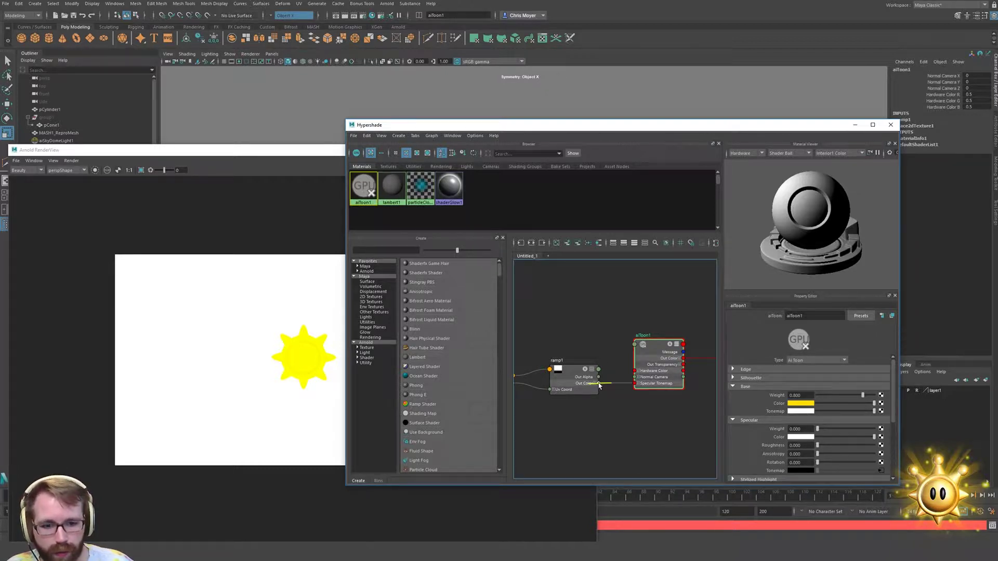
right_click(657, 347)
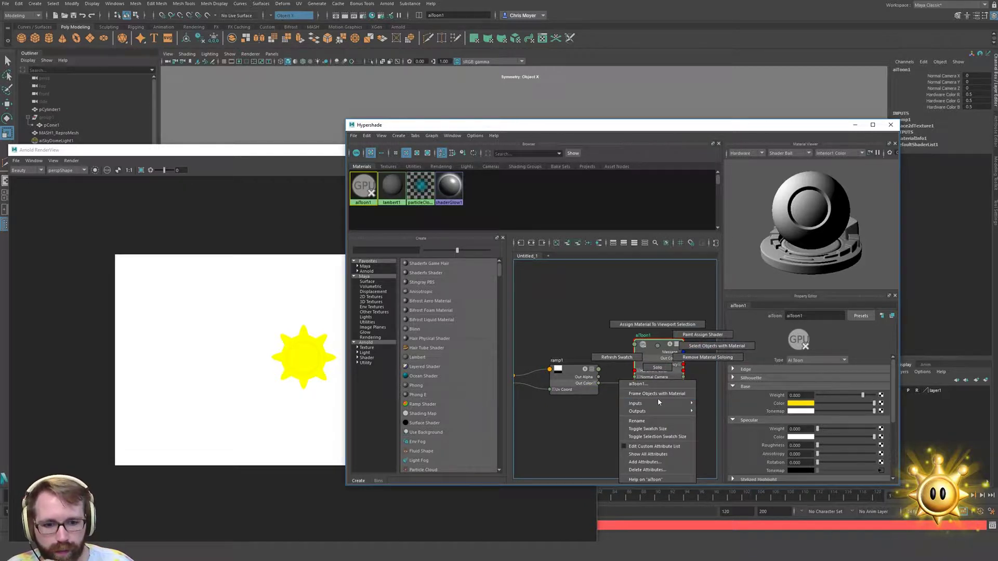
click(648, 455)
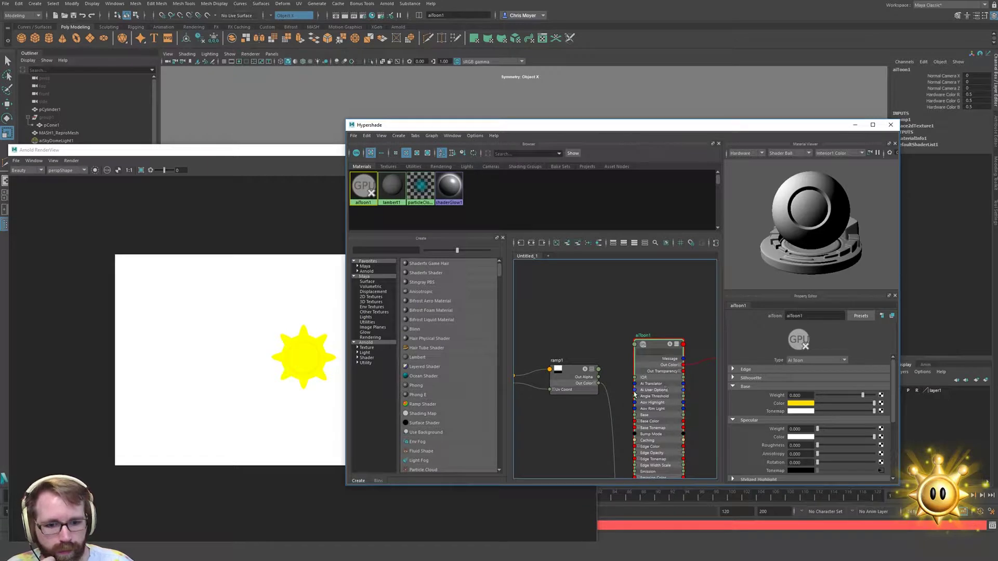
alt+middle_drag(611, 385, 610, 289)
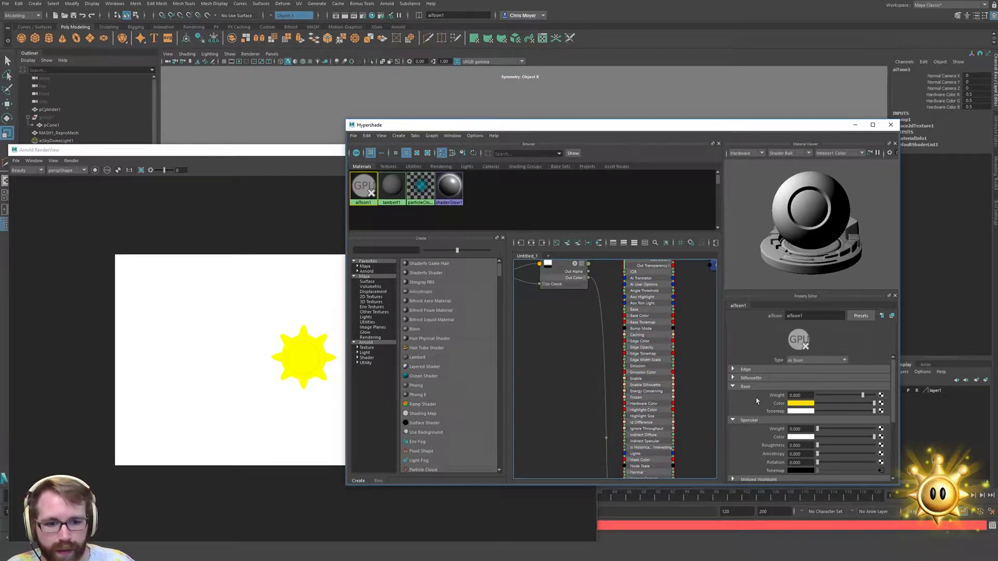
mouse_move(568, 410)
alt+middle_down()
mouse_move(582, 333)
mouse_move(598, 364)
mouse_move(608, 351)
alt+middle_up()
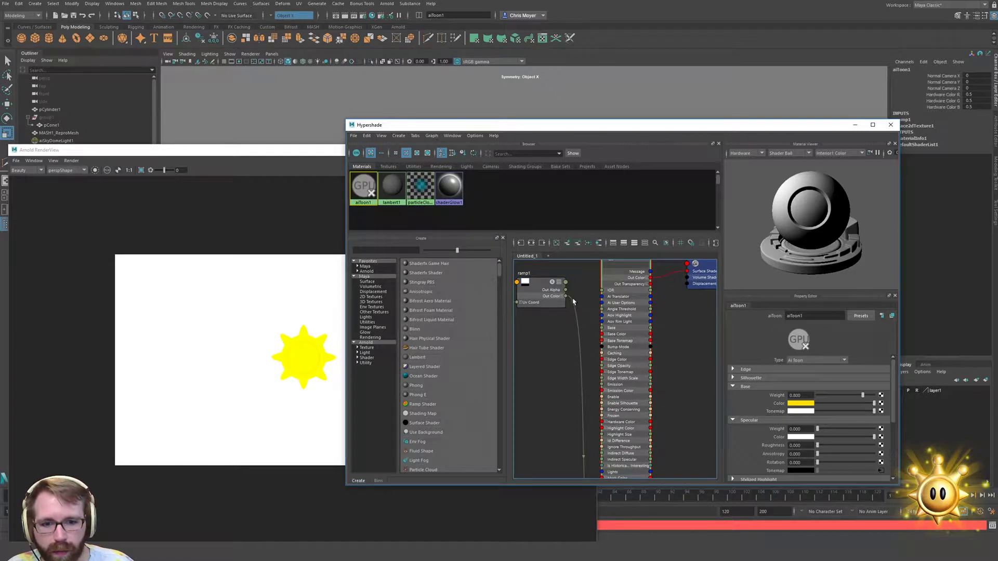
drag(566, 296, 548, 358)
click(594, 314)
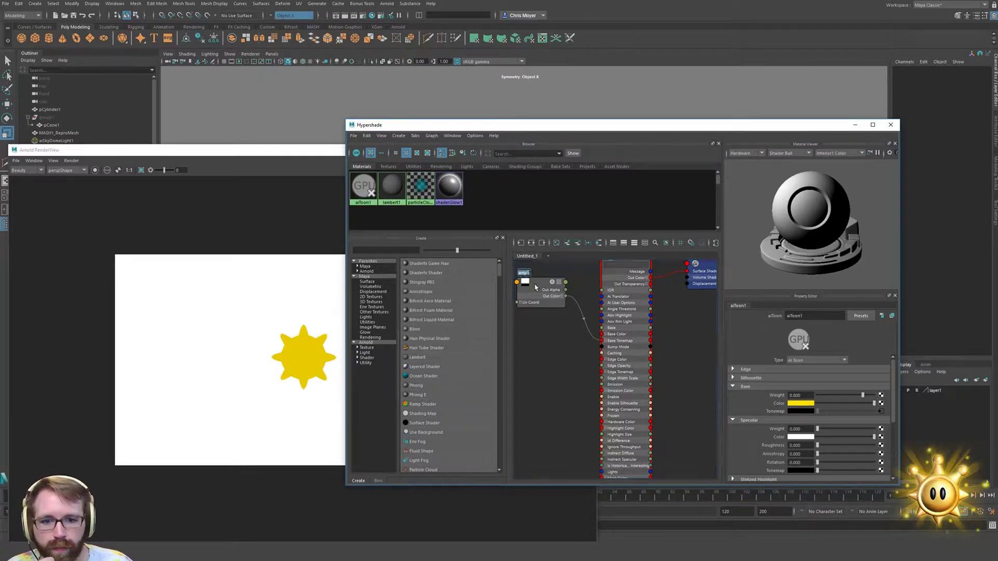
Move ramp1's black stop to 0.000 and set the ramp interpolation to None for a hard edge
click(545, 295)
drag(773, 393, 744, 393)
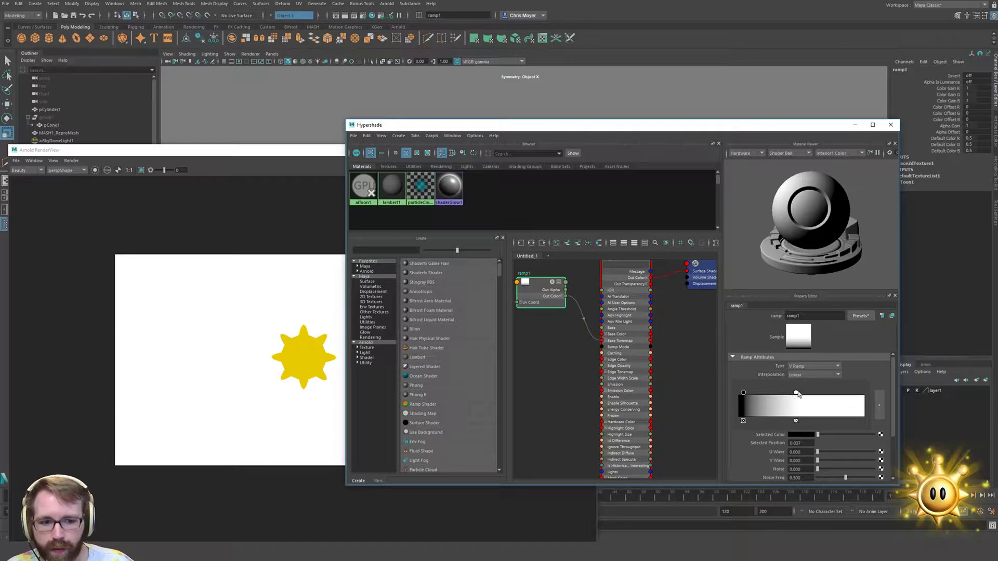
drag(795, 393, 739, 393)
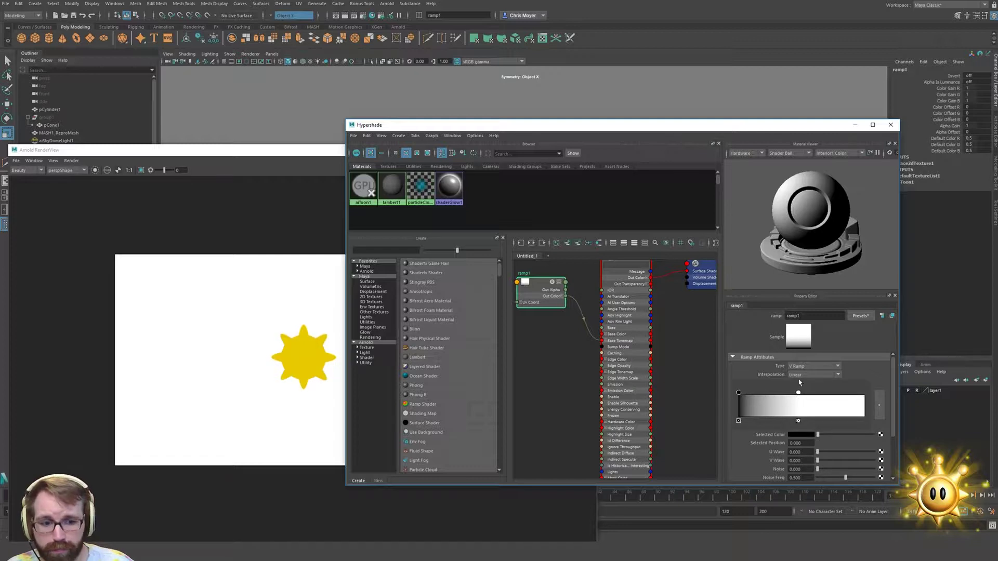
click(804, 375)
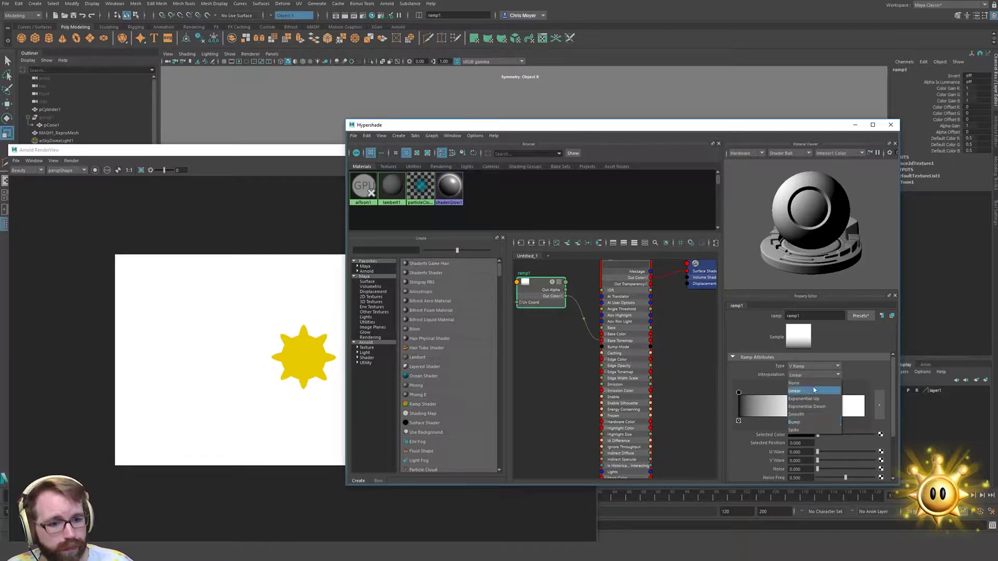
click(814, 389)
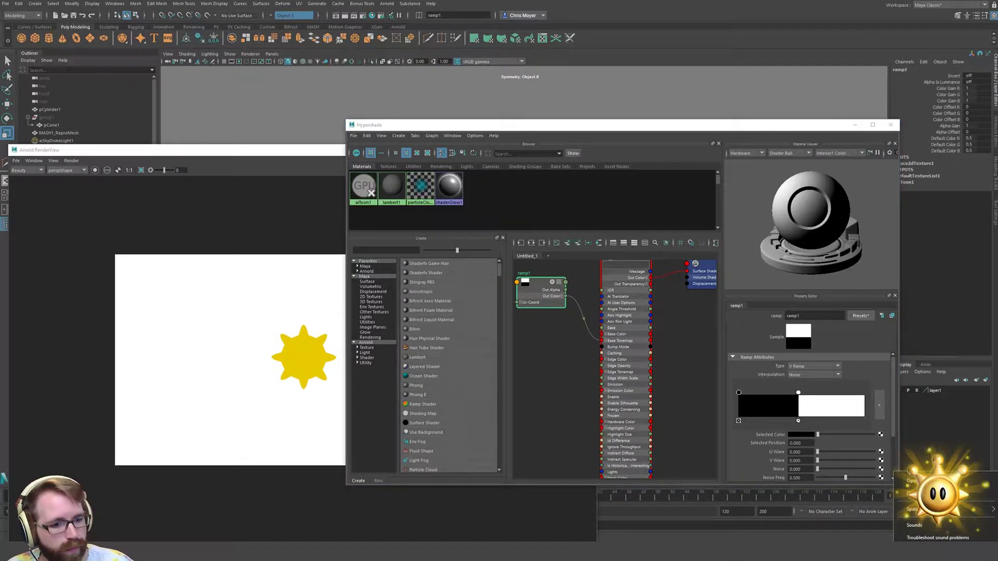
drag(382, 120, 736, 122)
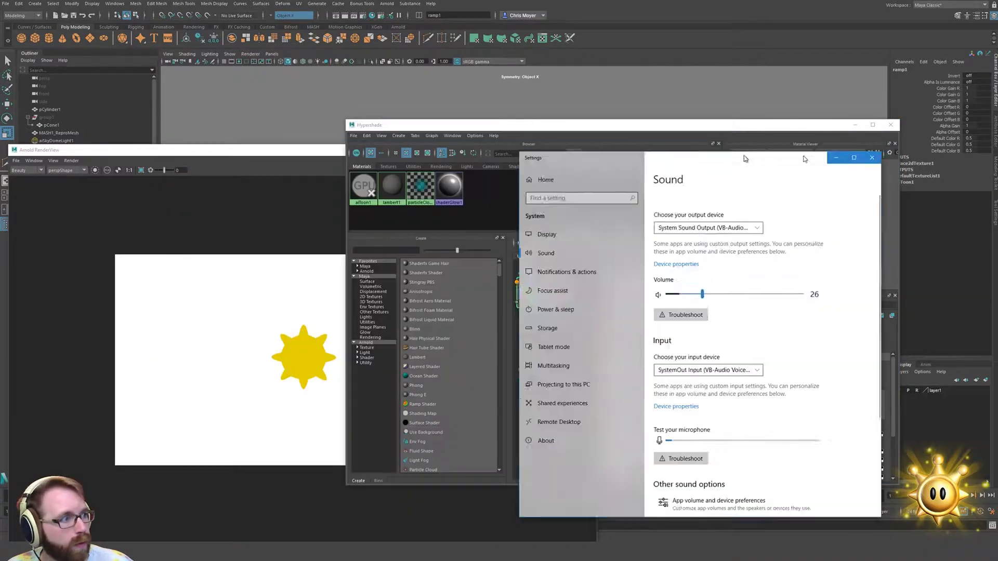
click(395, 125)
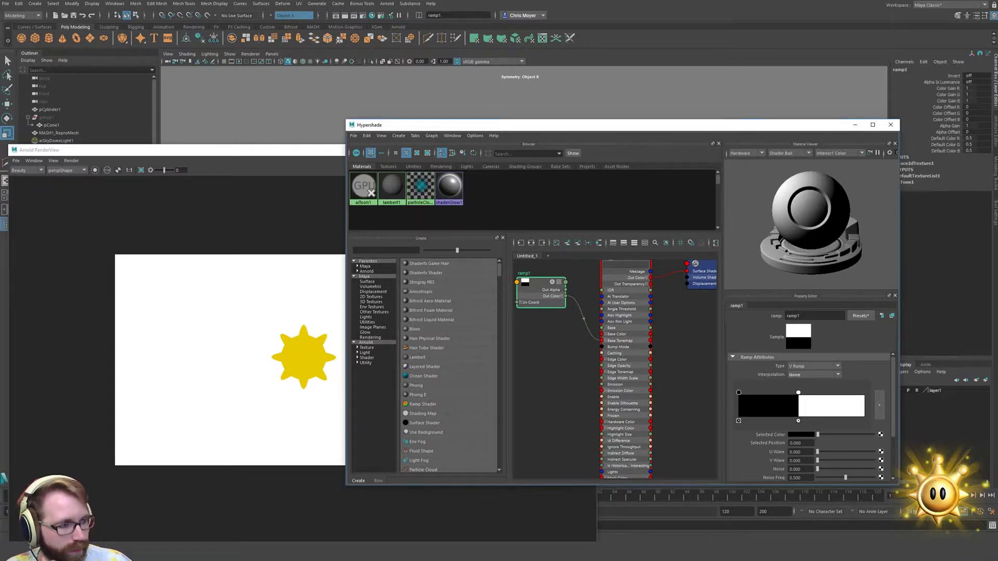
click(686, 352)
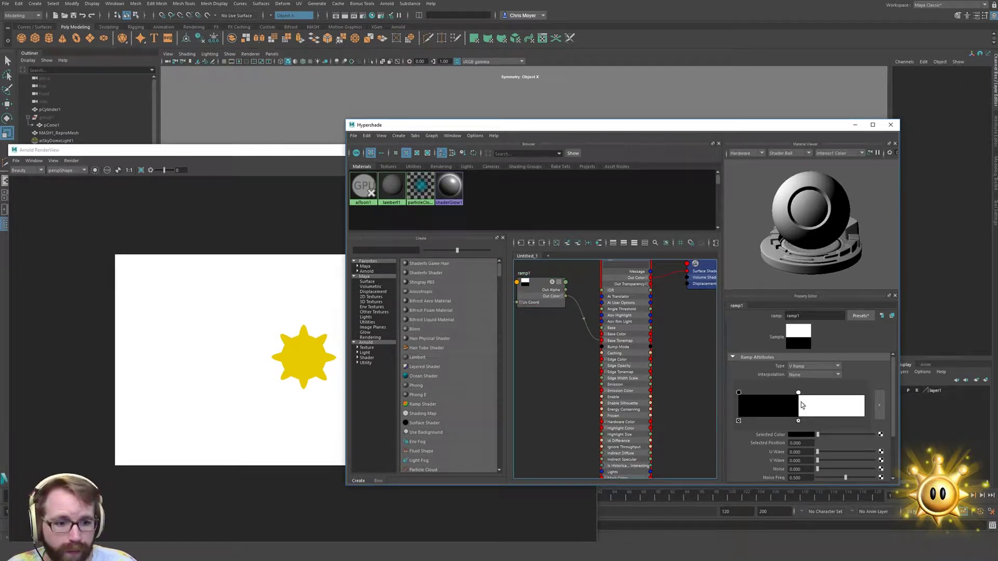
Move ramp1's white stop to 0.149 and close the Arnold RenderView
drag(799, 393, 760, 402)
click(278, 152)
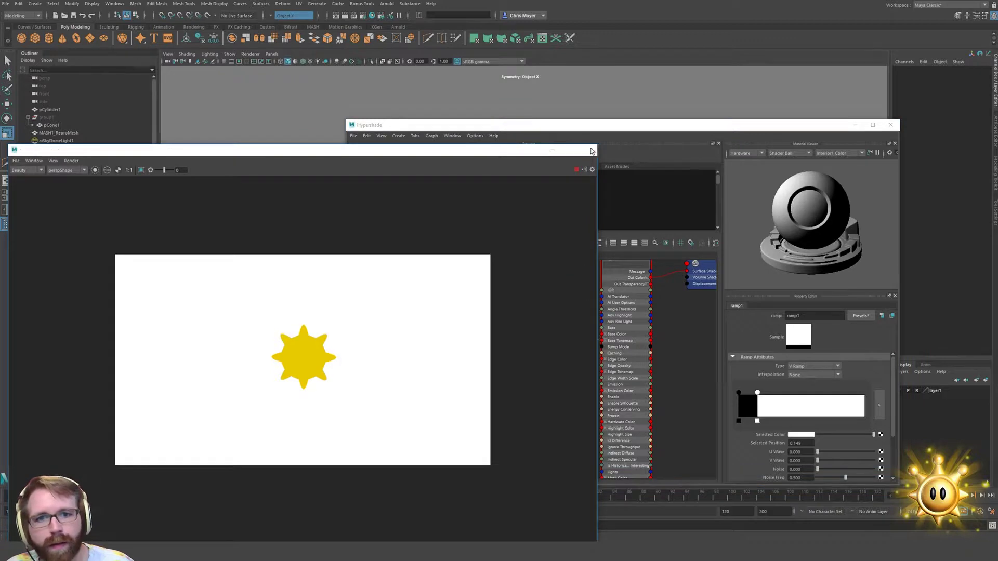
click(588, 150)
Clear the Hypershade from the sun model, select aiSkyDomeLight1, and set its exposure to 0.526 in its shape attributes
drag(642, 130, 201, 235)
click(523, 267)
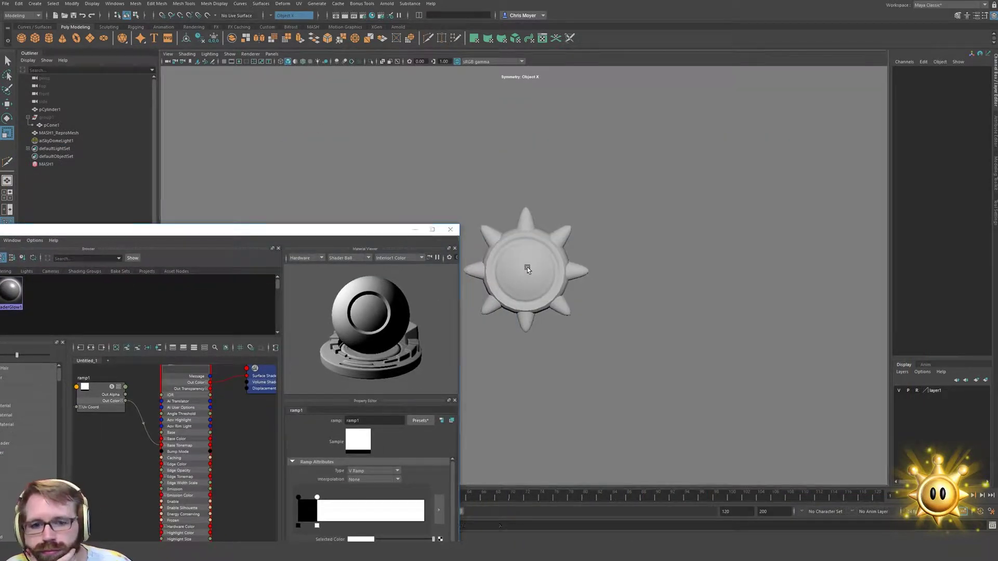
click(81, 141)
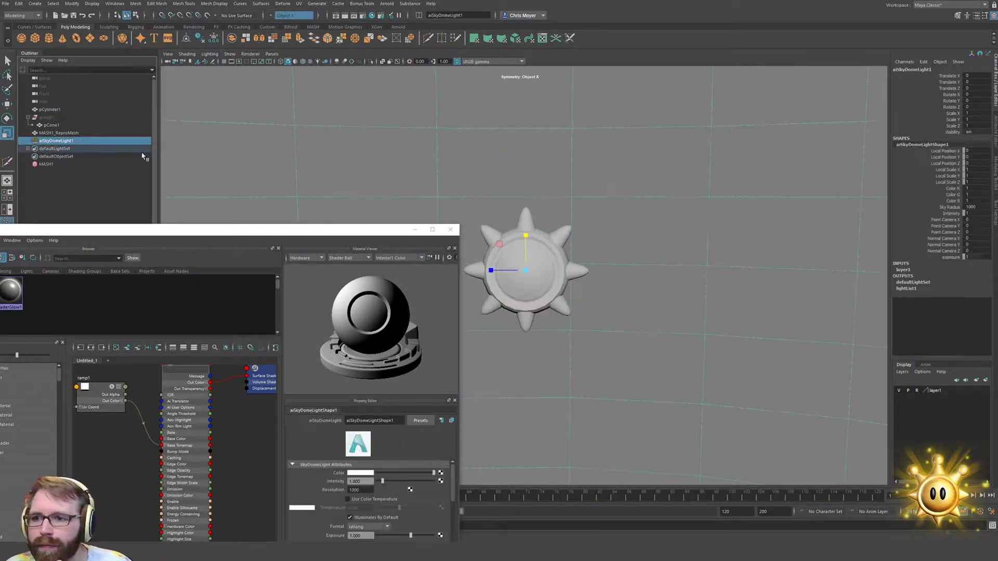
click(951, 257)
middle_drag(852, 264, 847, 270)
click(995, 132)
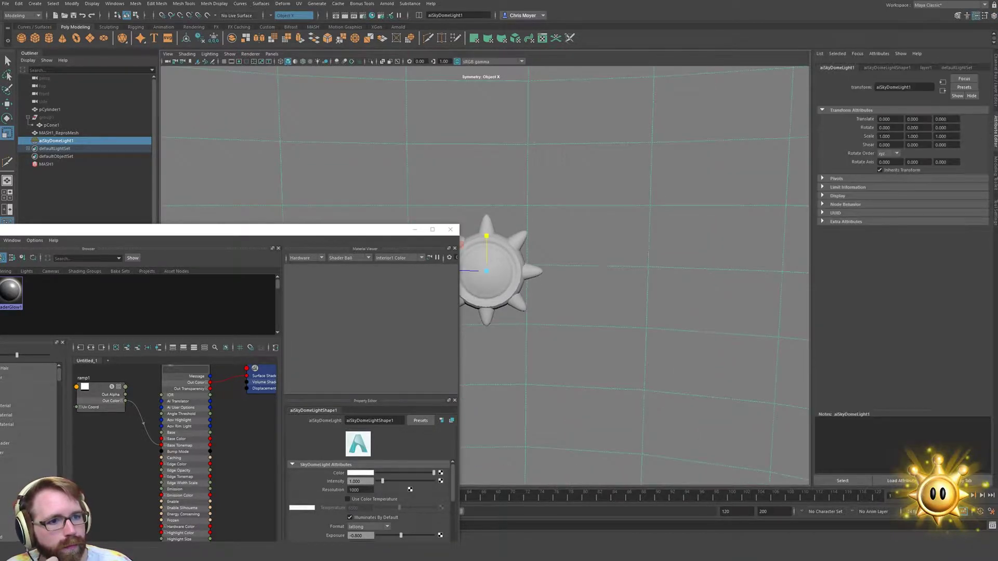
click(884, 68)
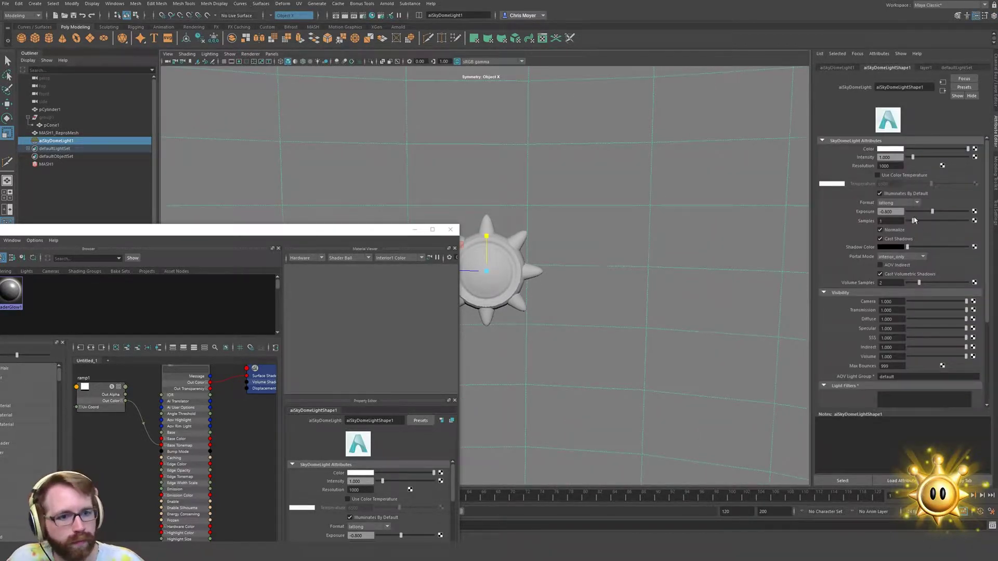
drag(934, 211, 940, 212)
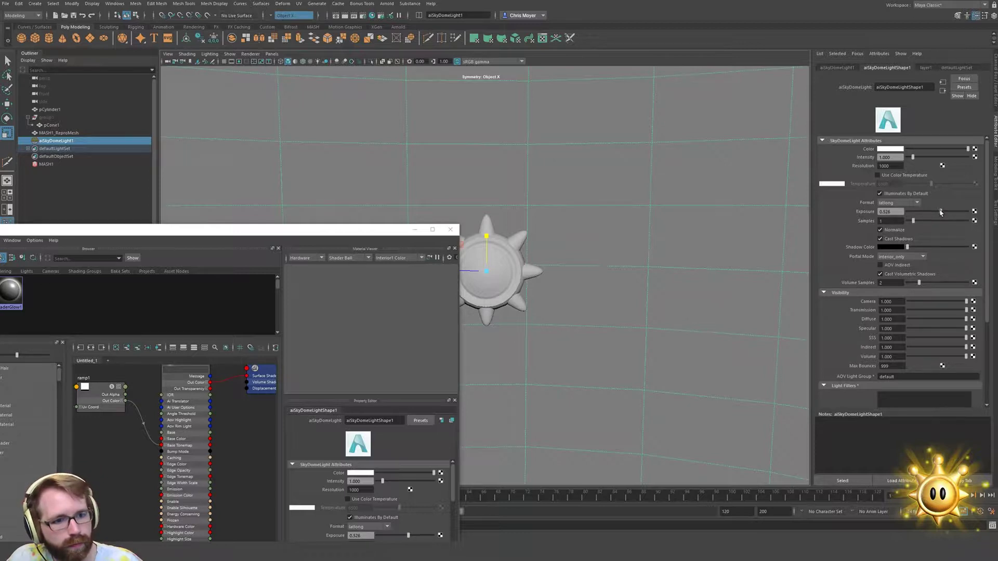
Reopen the Arnold RenderView and lower the skydome light's exposure to about -2.57
drag(289, 230, 512, 162)
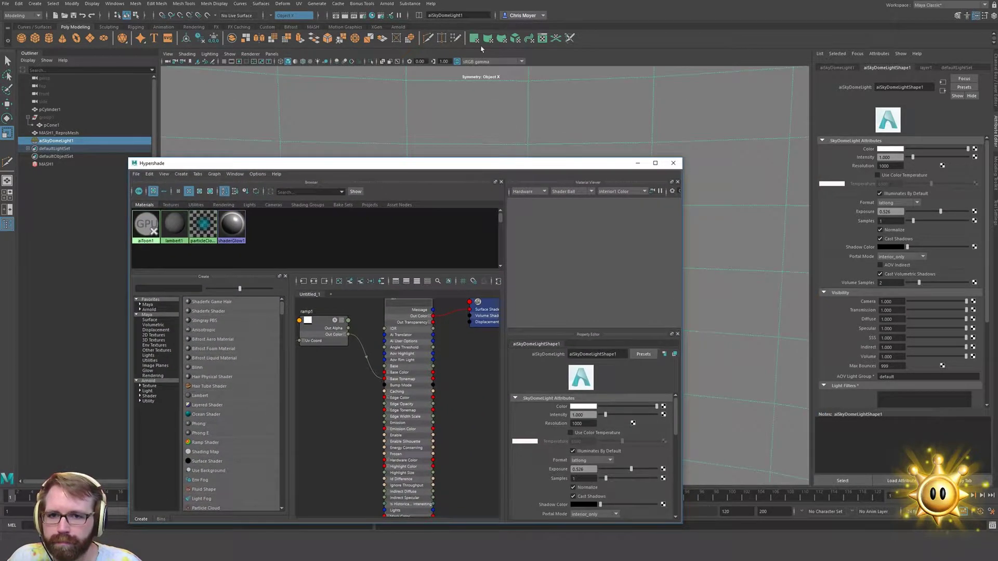
click(395, 3)
click(403, 17)
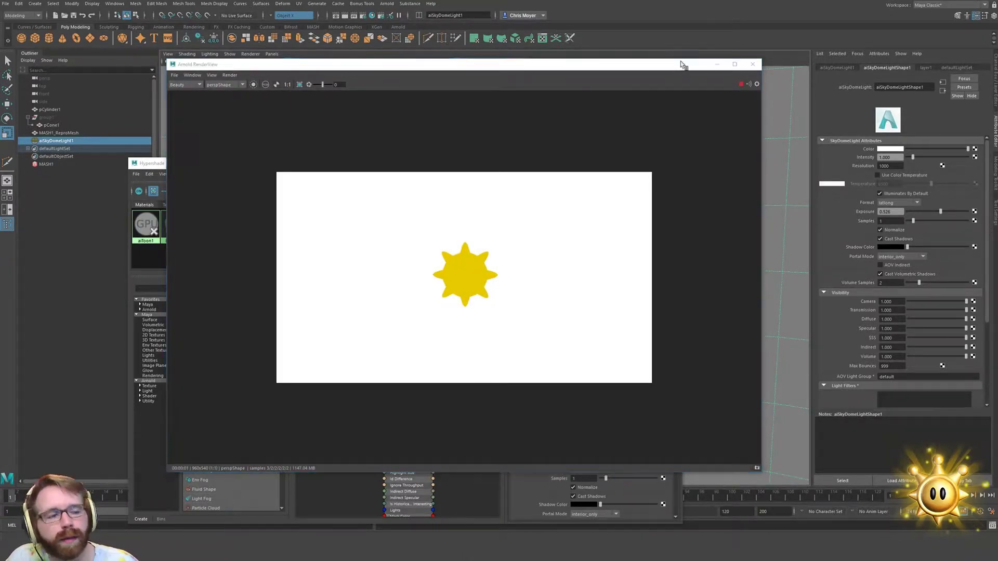
drag(939, 211, 921, 219)
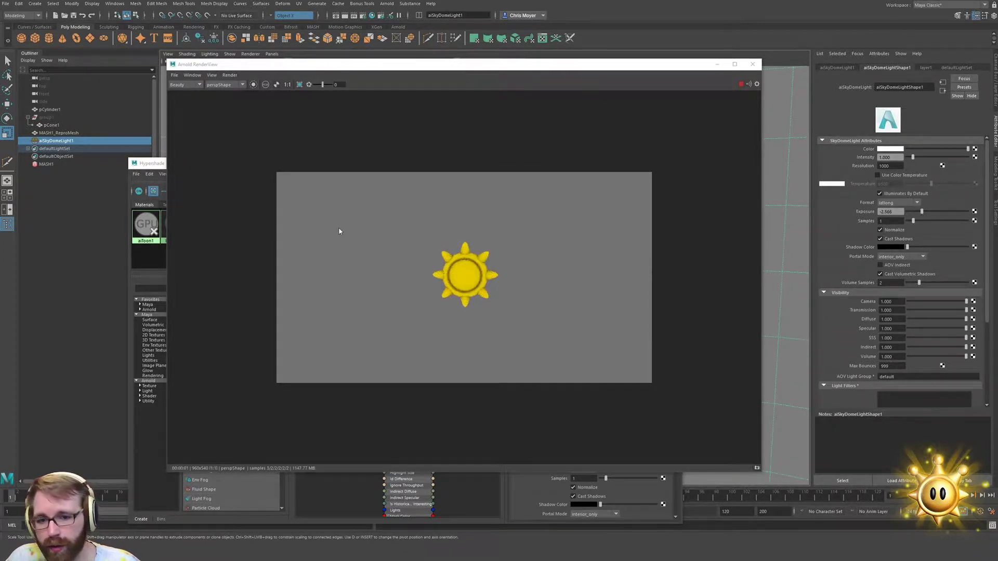
Create a directional light in the scene
click(63, 3)
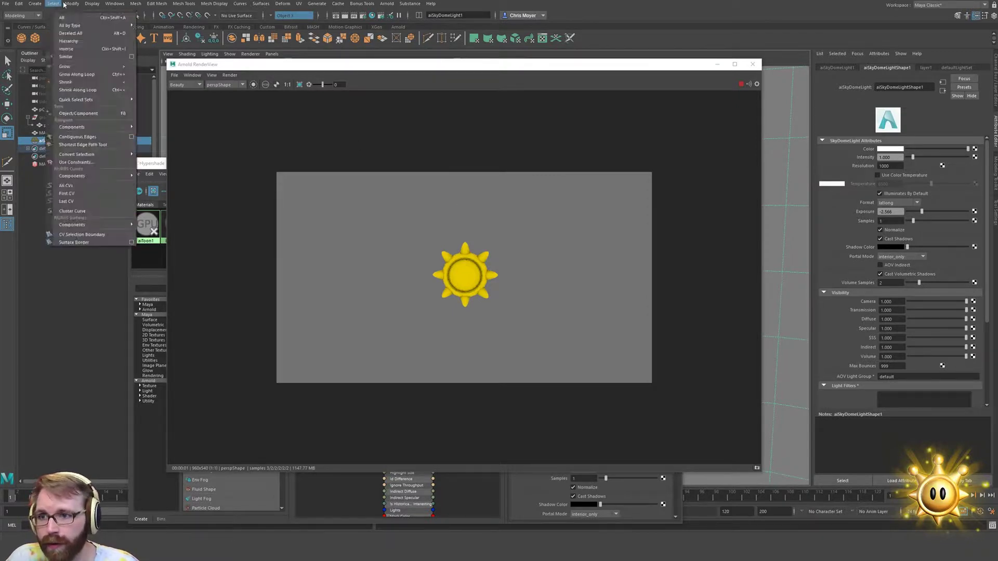
click(55, 3)
click(34, 3)
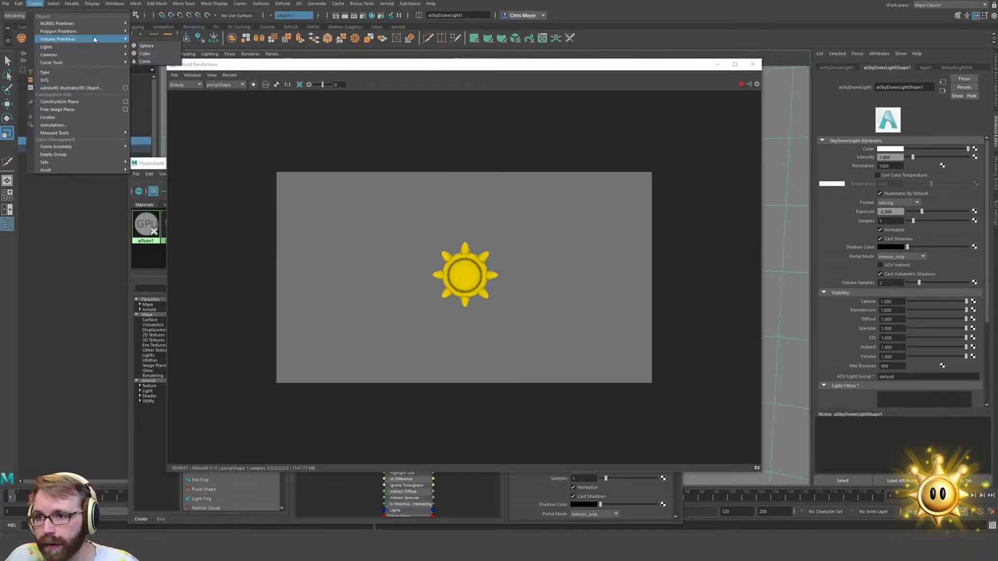
mouse_move(62, 47)
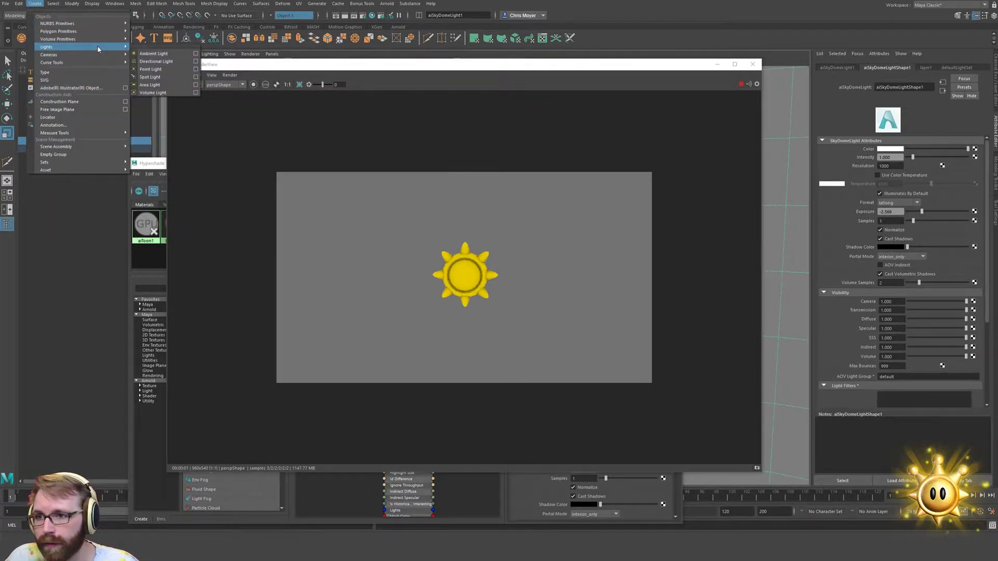
click(156, 62)
Shift the render window down off the viewport and set the directional light's Arnold samples to 2
drag(622, 74, 580, 176)
click(837, 206)
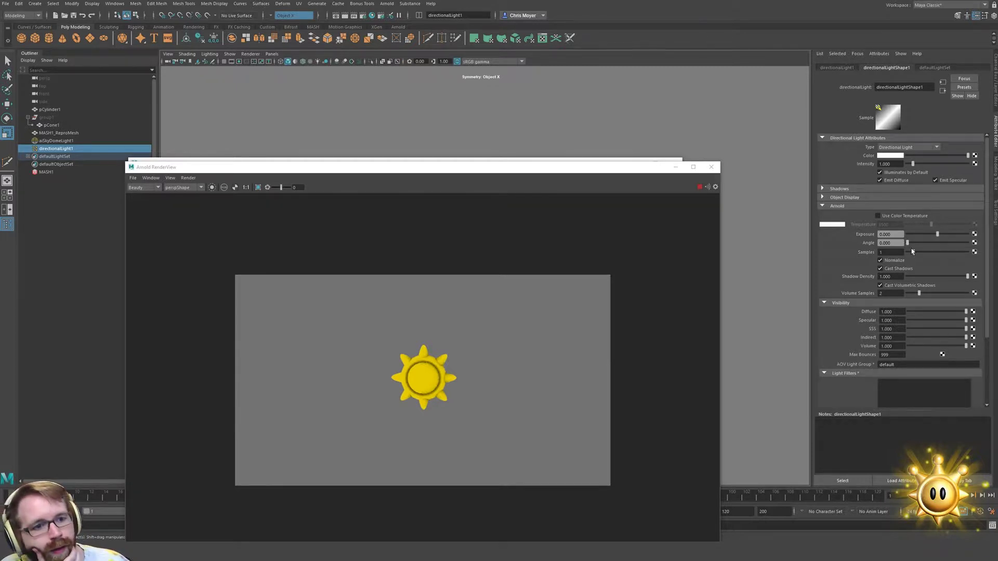
drag(912, 252, 919, 253)
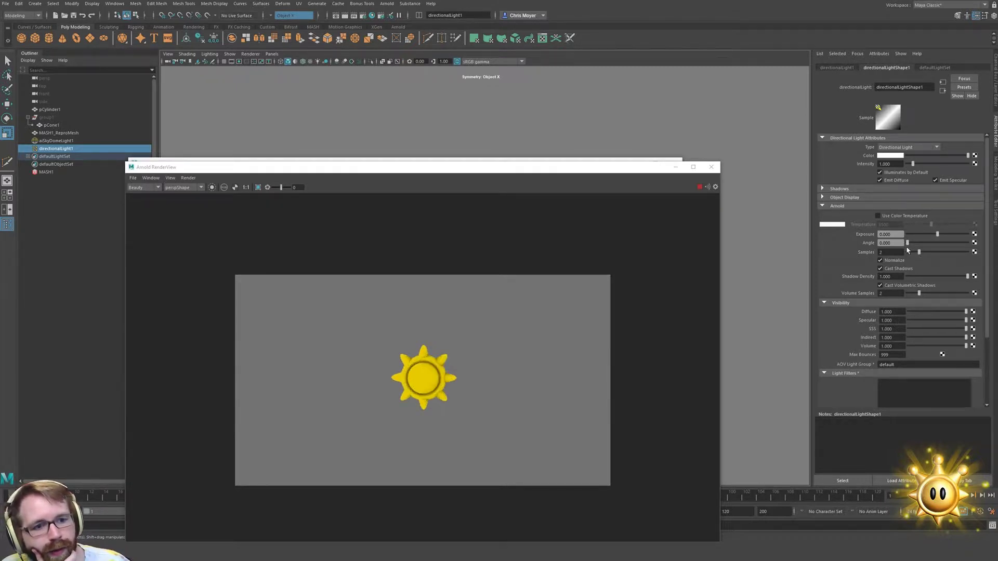
Try directional light exposures of about 4.47, 10, -5 and 20 against the live render
drag(938, 237, 964, 235)
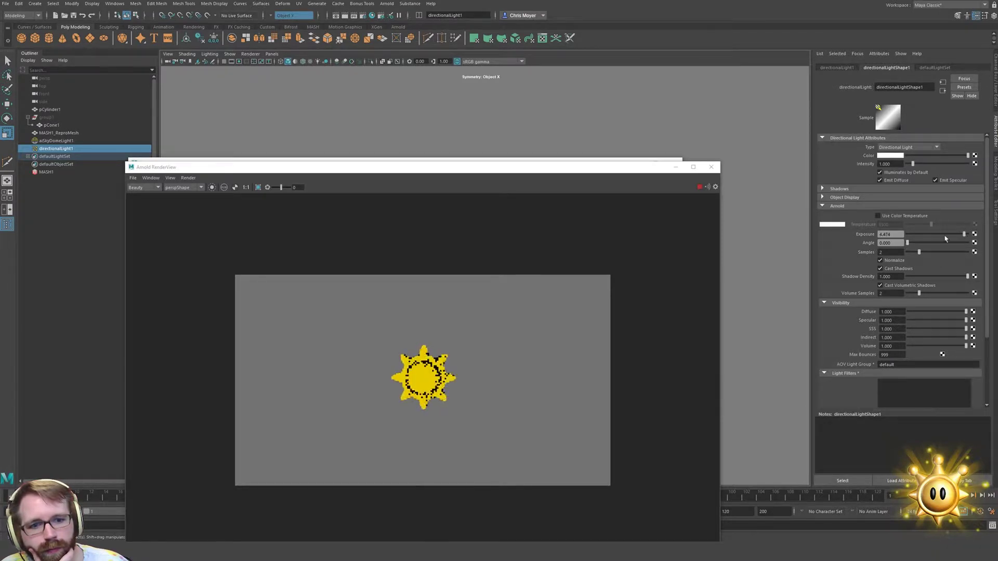
double_click(899, 235)
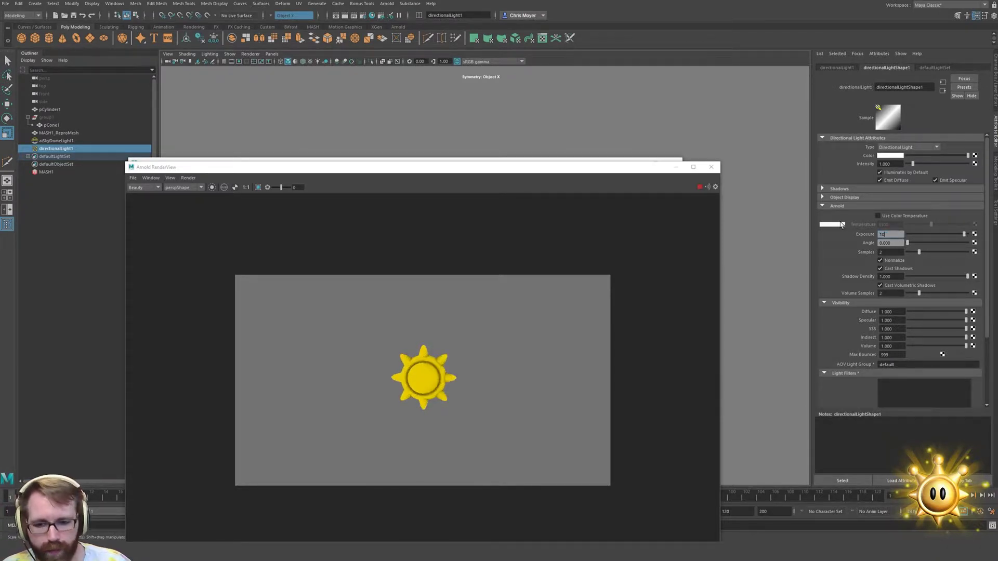
key(Return)
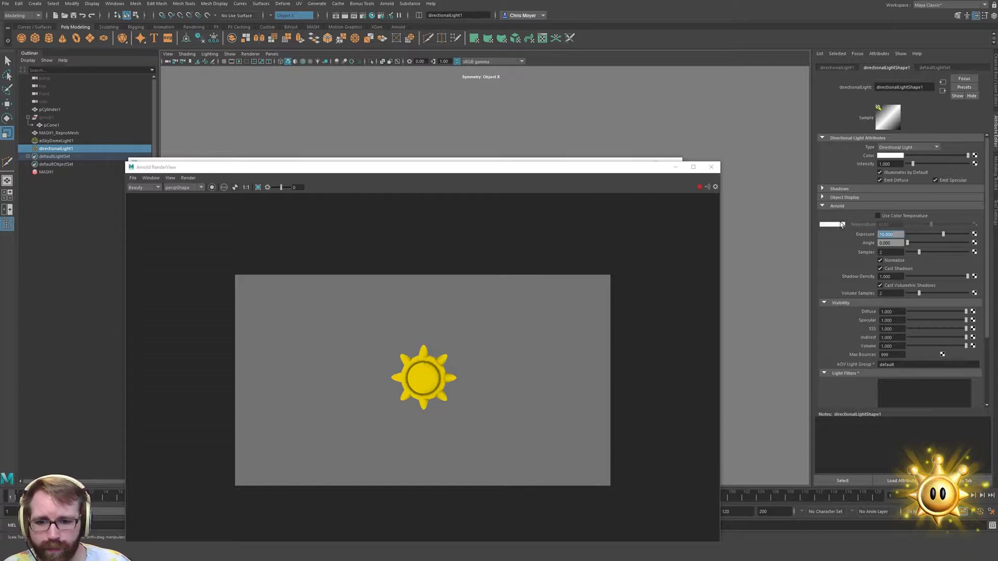
text(-5)
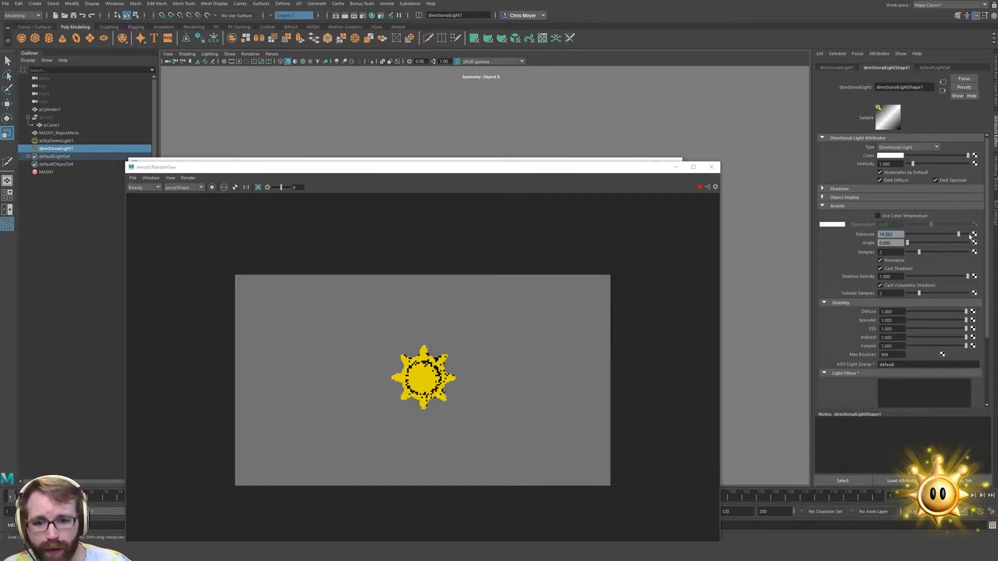
key(Return)
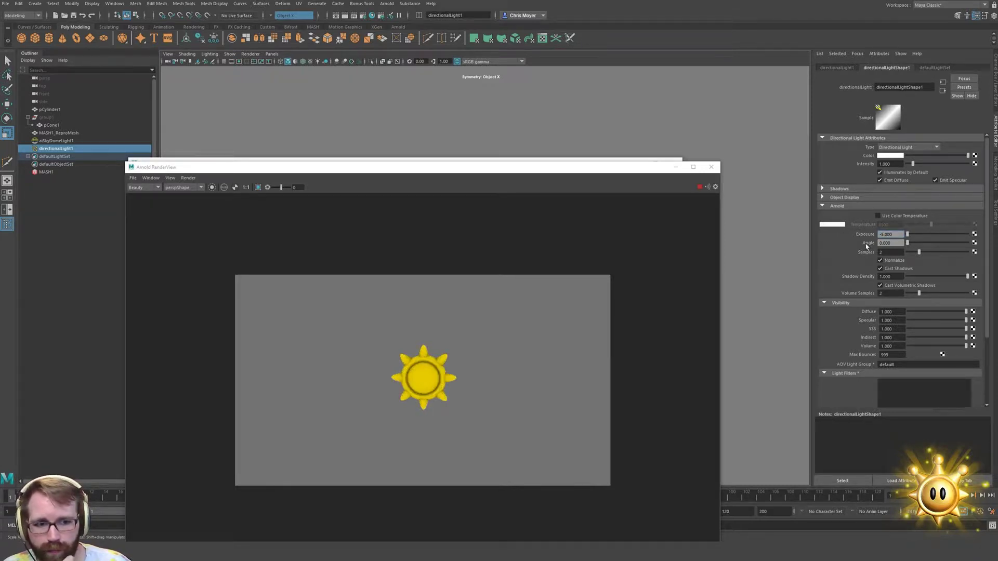
text(20)
key(Return)
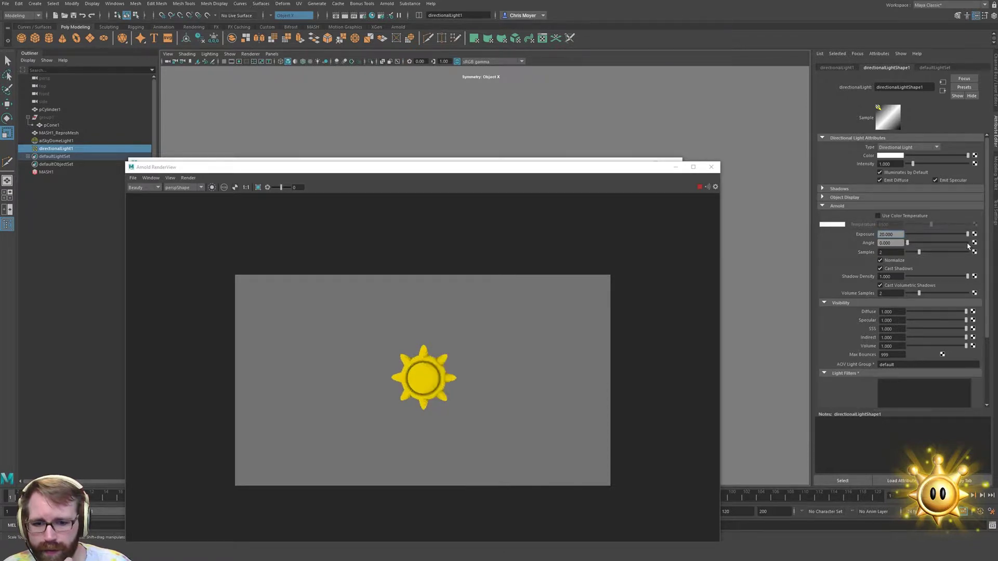
click(666, 241)
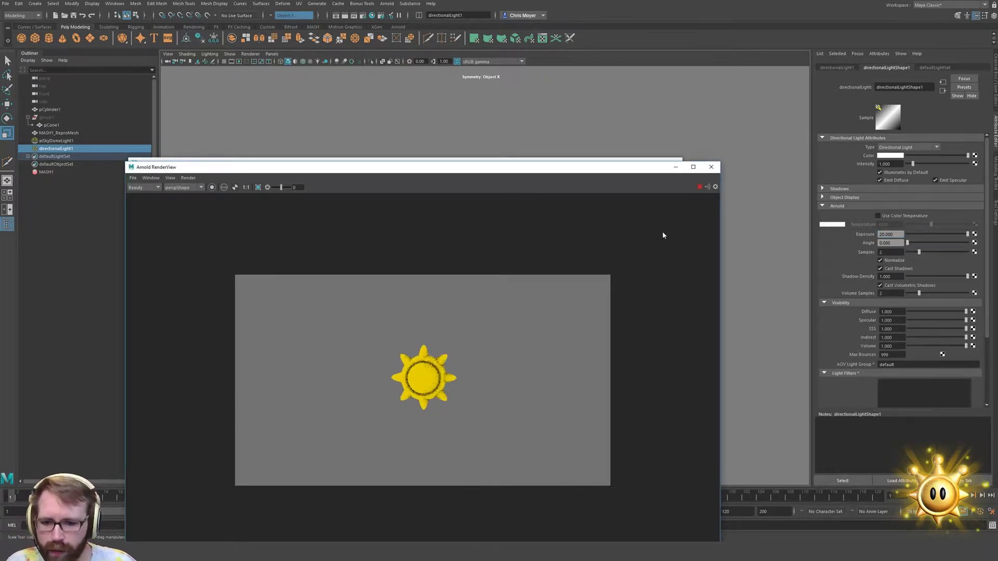
Lower the skydome light's exposure to about -2.63 and shift the render window aside
click(55, 140)
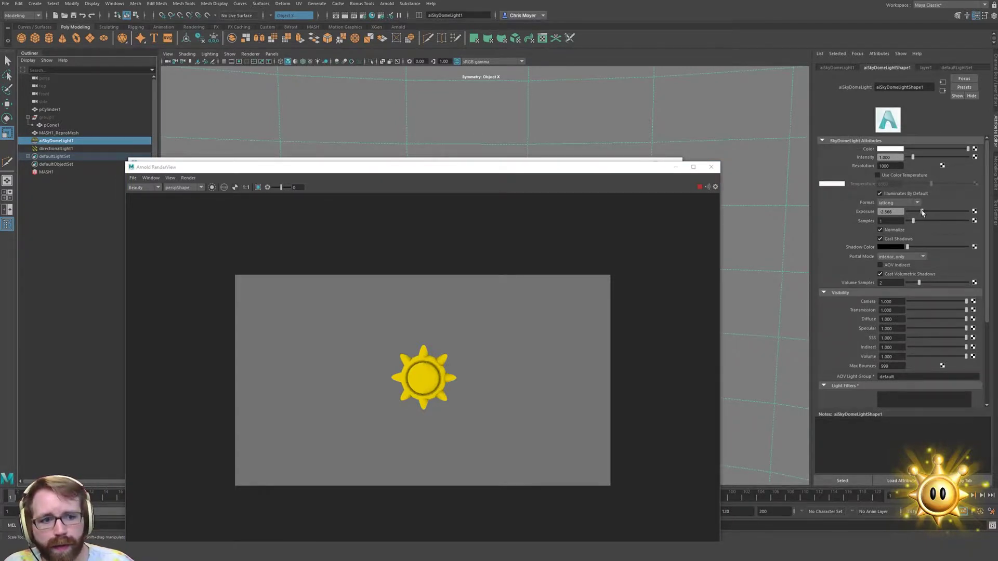
drag(923, 212, 921, 214)
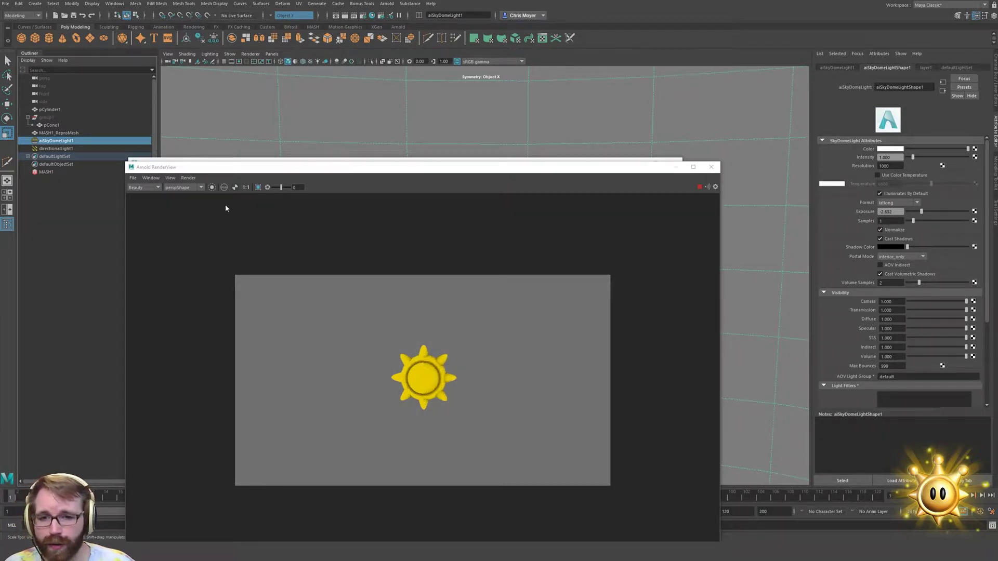
drag(415, 172, 519, 182)
Try an exposure of 30 on the directional light, set it to 0, and reselect the skydome light
click(77, 149)
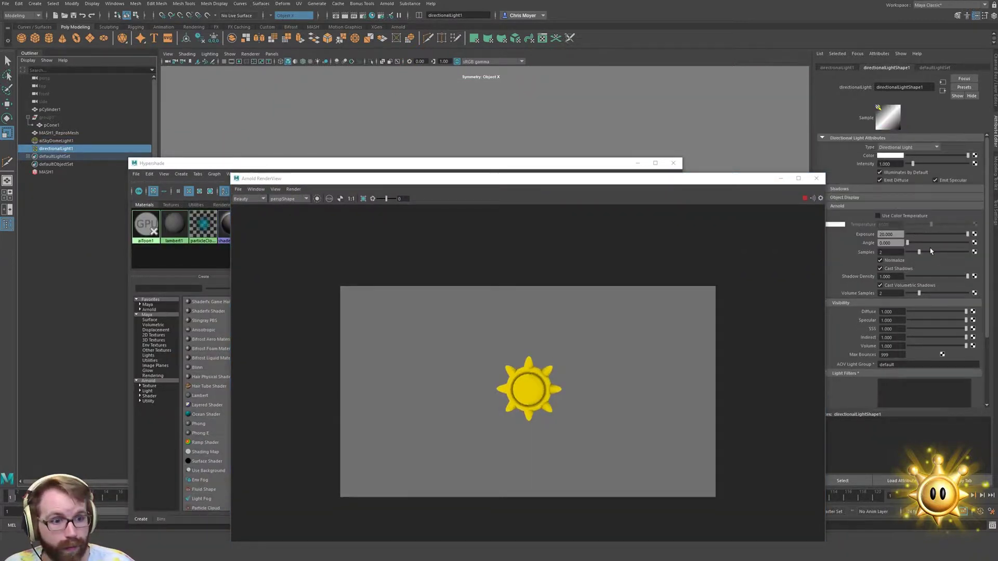
mouse_move(968, 235)
mouse_down()
mouse_move(904, 243)
mouse_move(973, 243)
mouse_up()
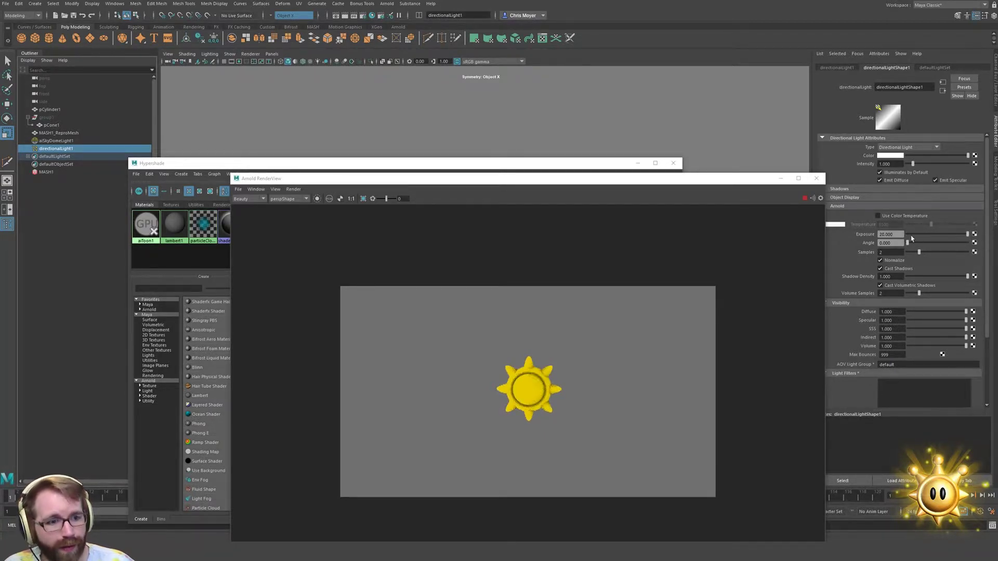
drag(900, 234, 805, 235)
text(30)
key(Return)
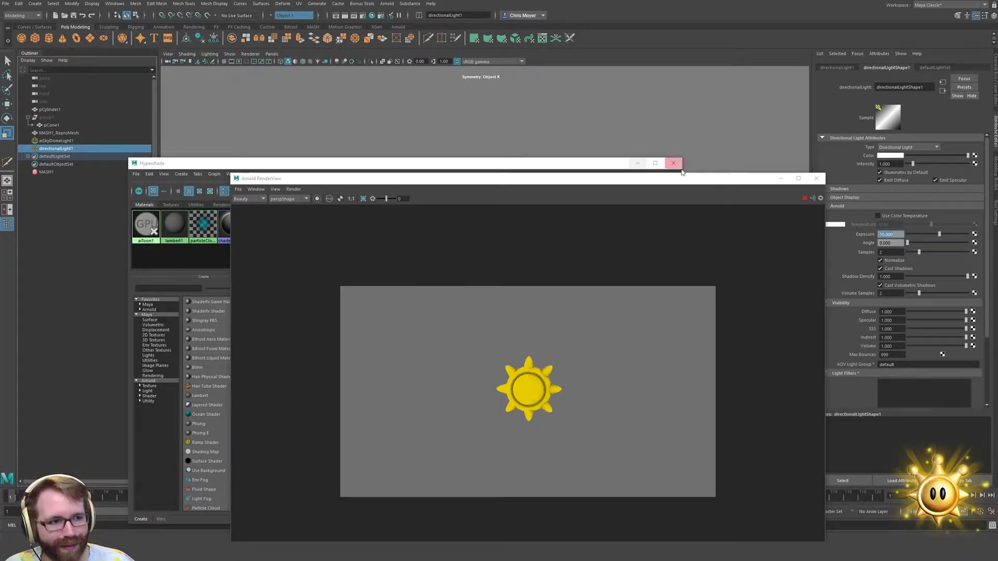
drag(939, 235, 834, 231)
key(Return)
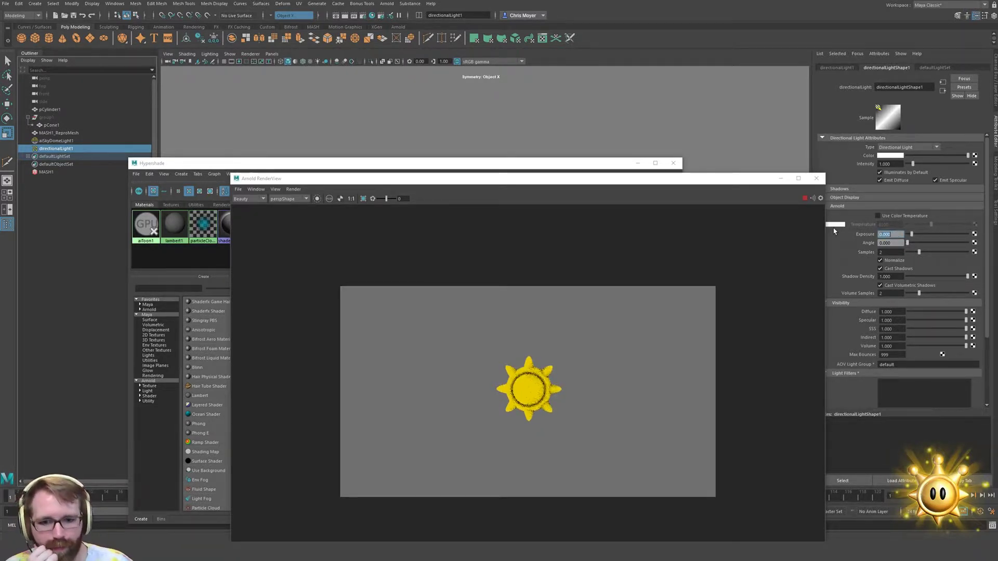
click(57, 140)
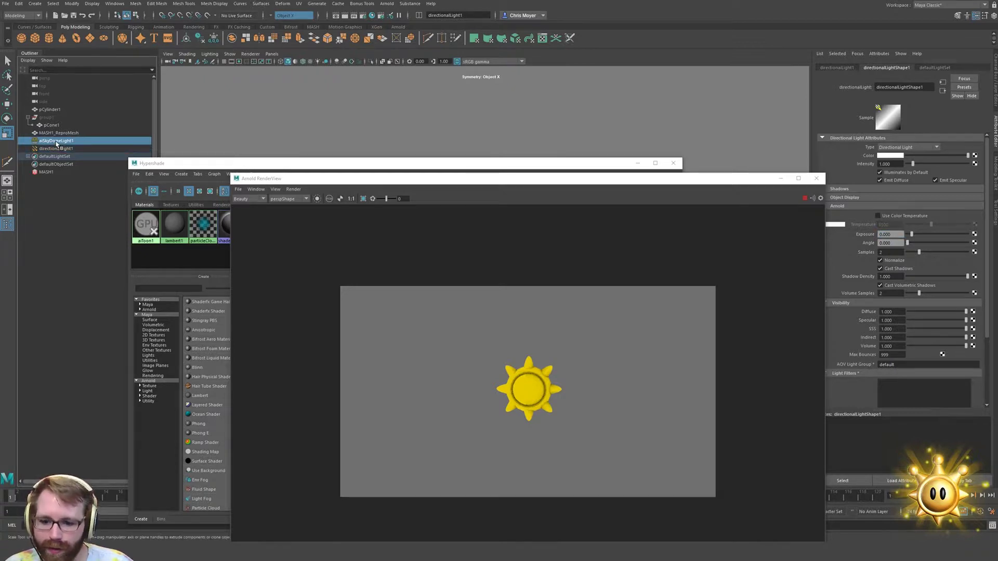
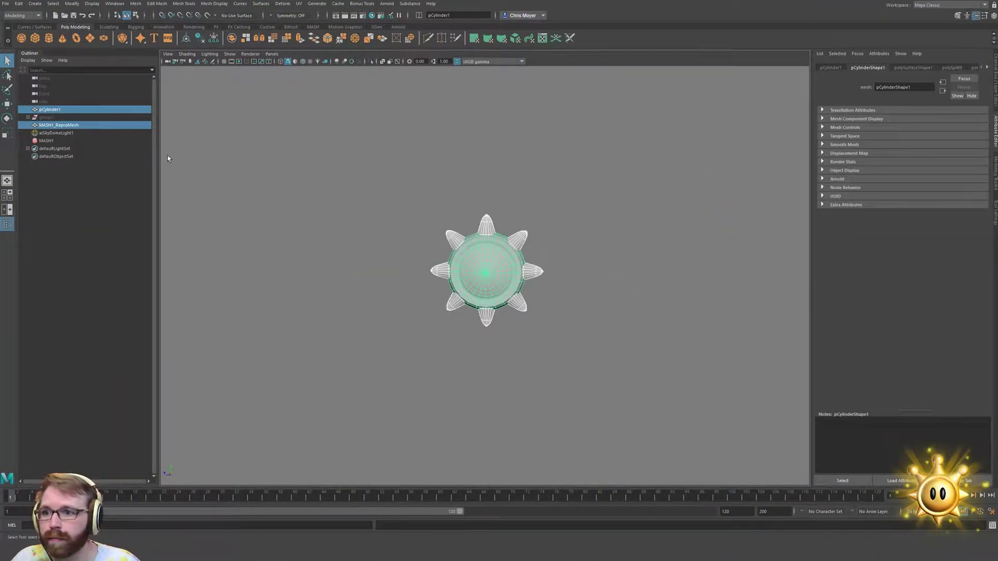
Hide the skydome light and assign a new aiToon material to the sun's disc and rays
click(56, 133)
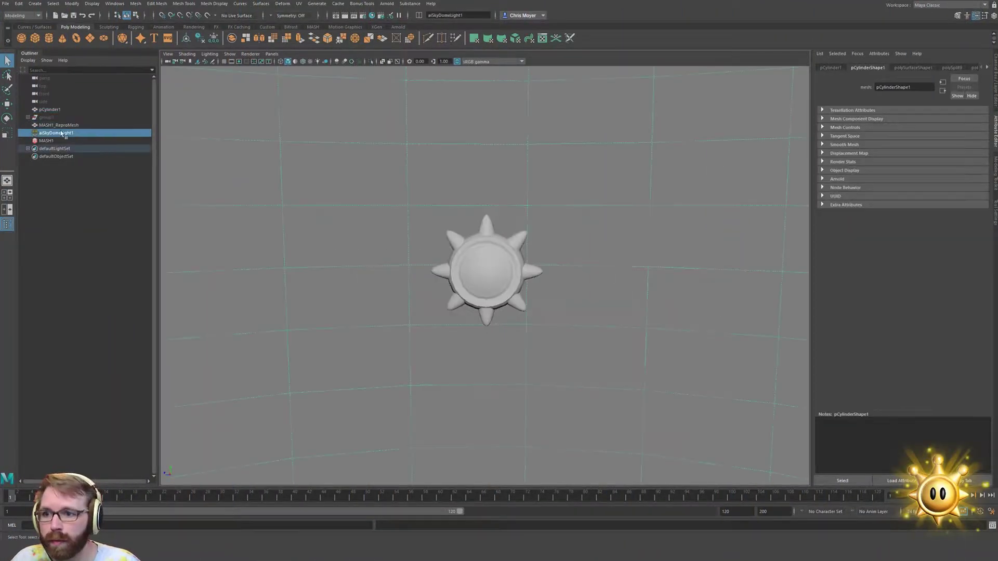
key(h)
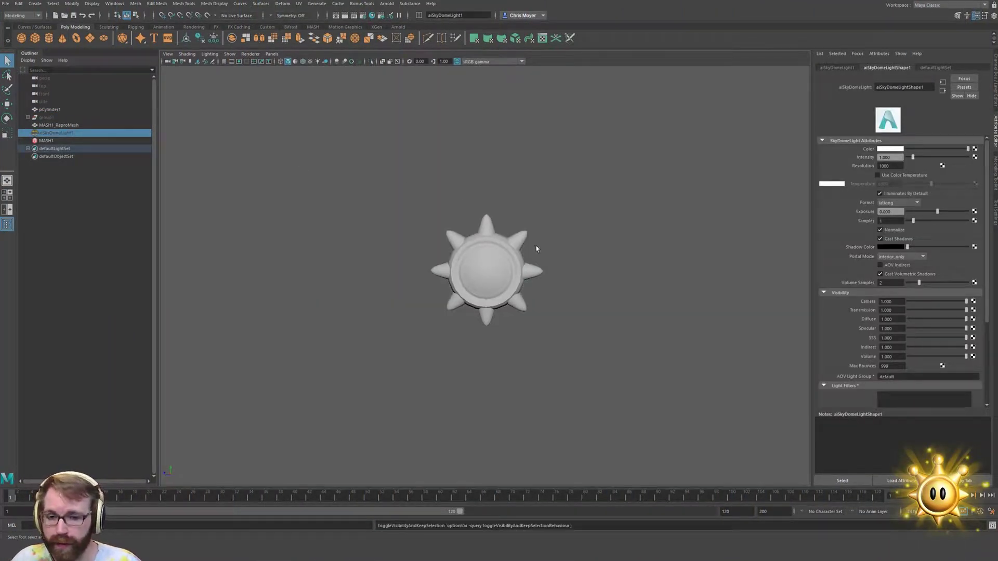
drag(363, 211, 539, 304)
right_drag(569, 145, 623, 372)
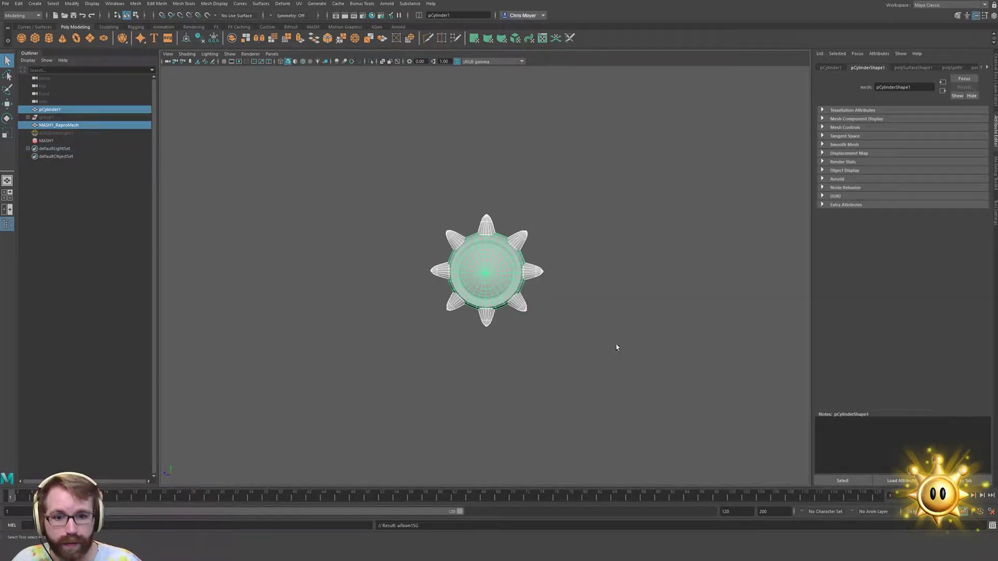
Graph the aiToon1 material in the Hypershade and set its edge color to yellow
click(372, 15)
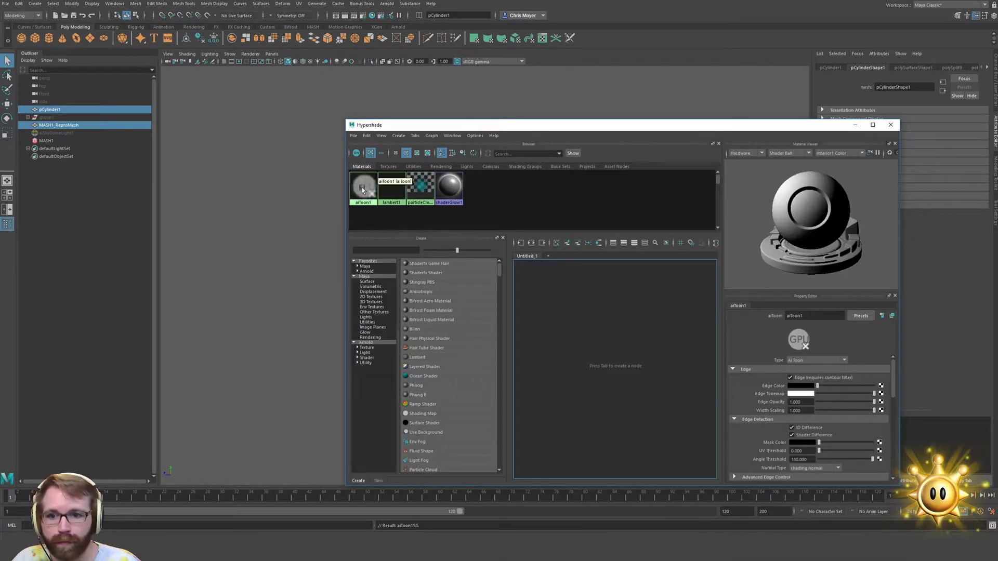
click(362, 190)
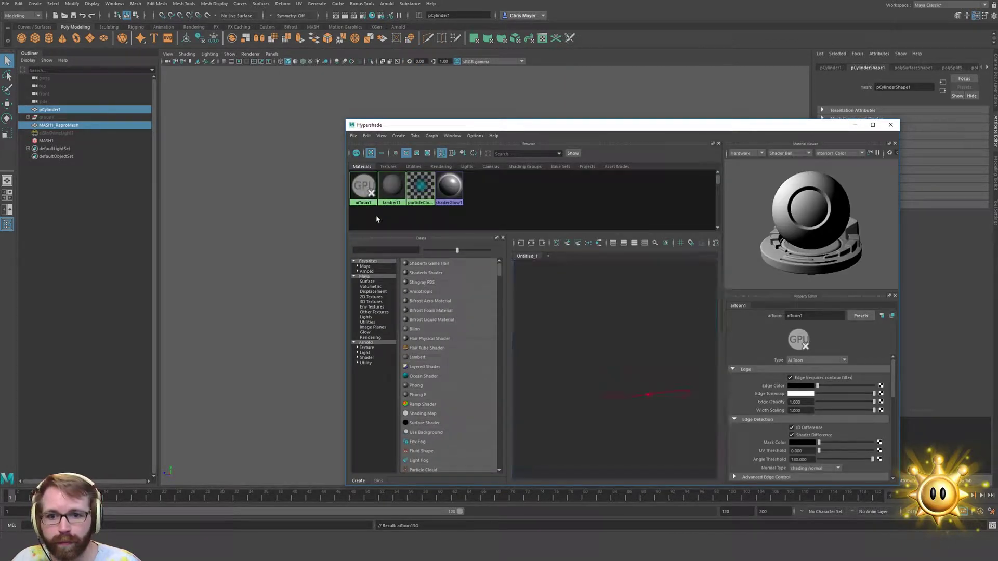
click(807, 387)
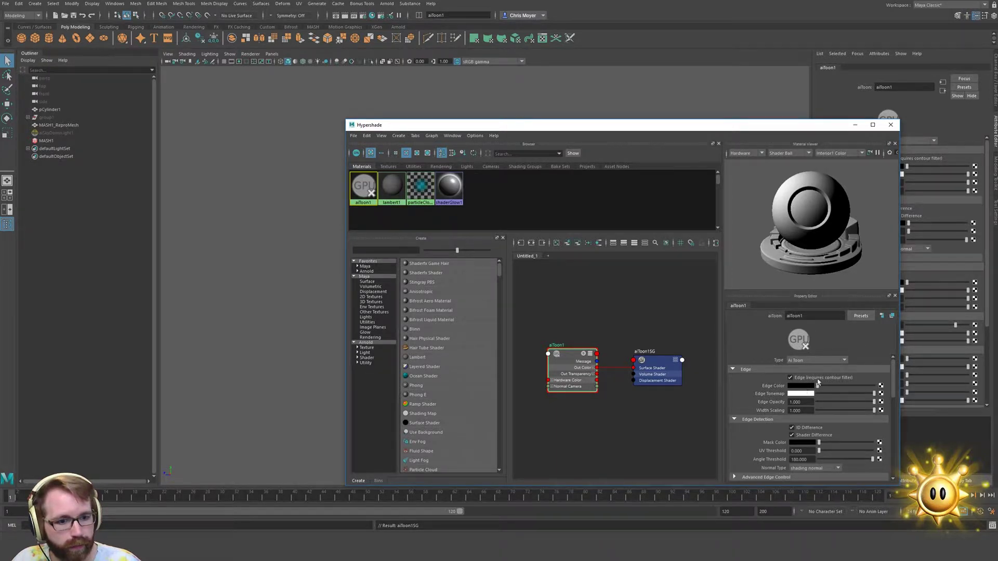
click(898, 356)
drag(894, 370, 896, 384)
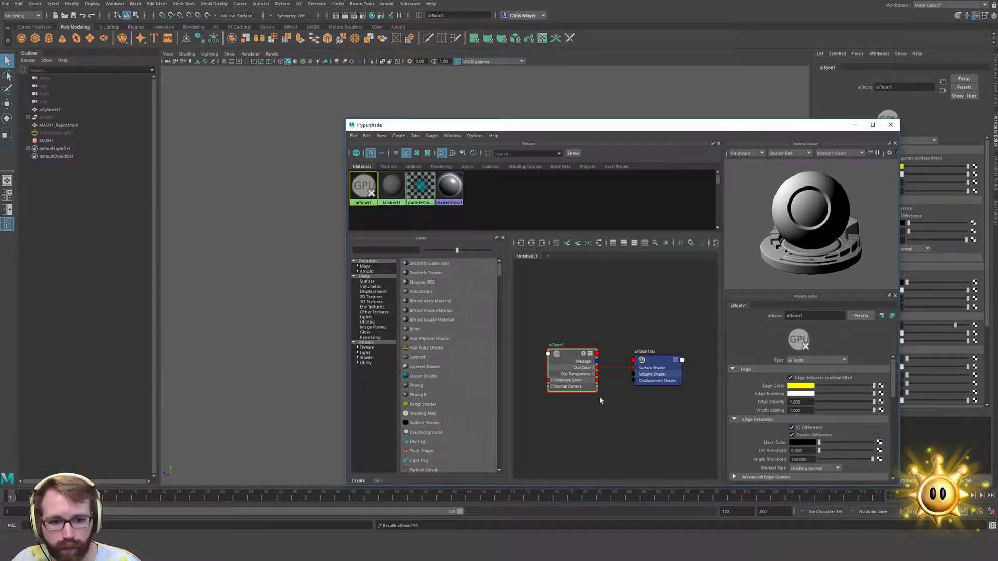
Open the Arnold RenderView and save the scene, accepting the student-version notice
click(387, 4)
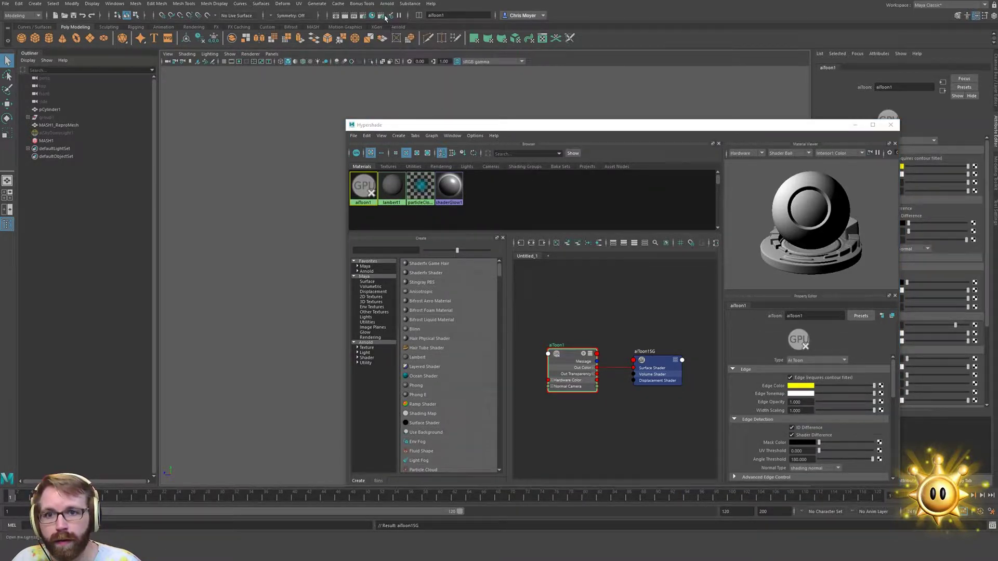
click(394, 26)
key(ctrl+s)
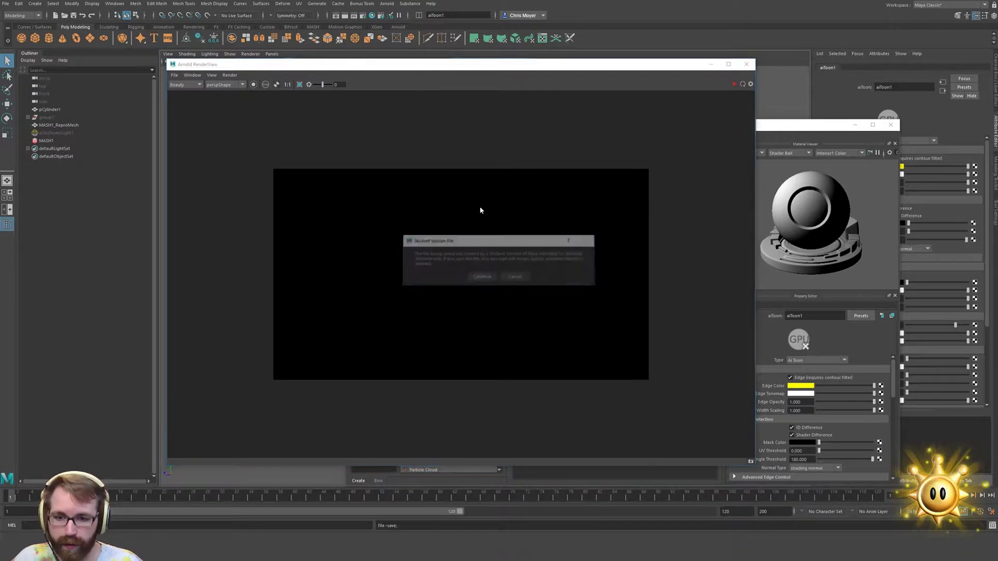
click(481, 276)
click(736, 115)
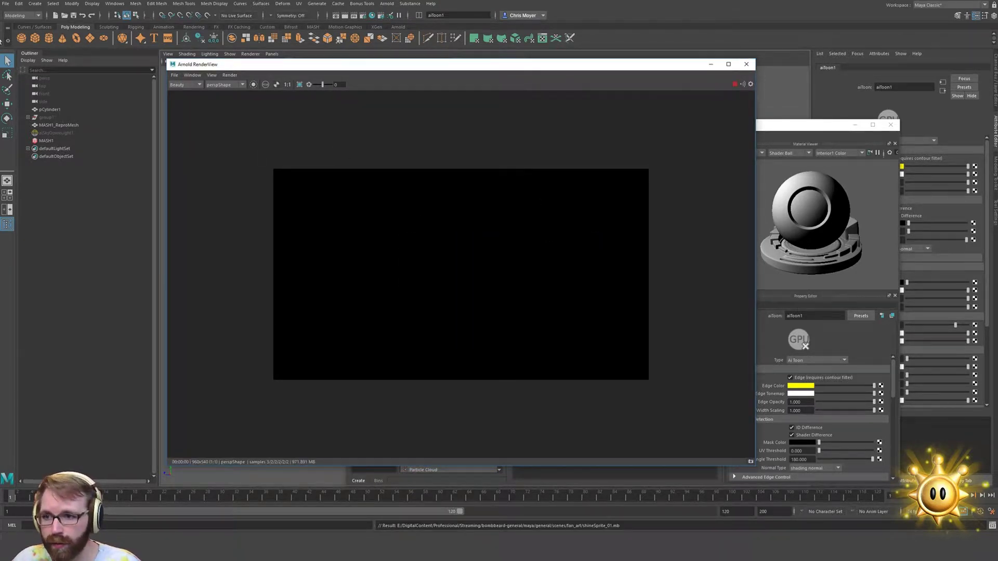
Create a directional light and move the render and Hypershade windows away from the sun model
click(35, 3)
mouse_move(91, 48)
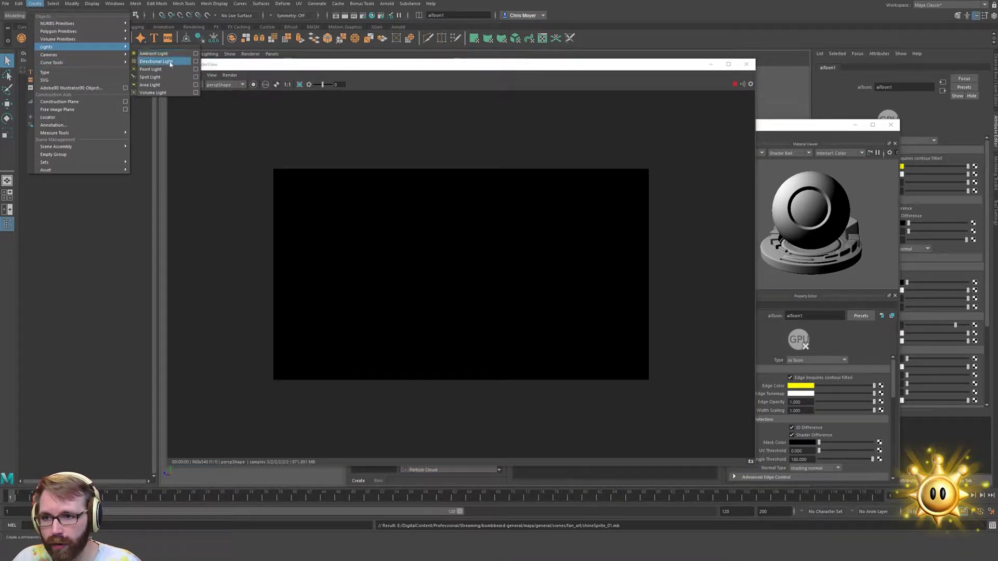
click(169, 63)
drag(507, 67, 224, 189)
drag(395, 124, 655, 291)
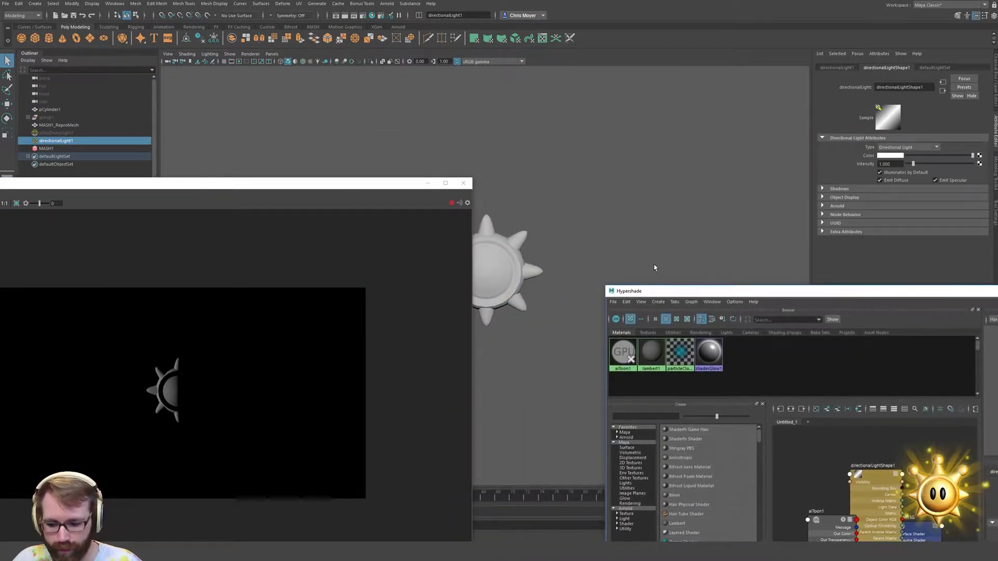
Rotate the directional light so it illuminates the sun from above left
key(e)
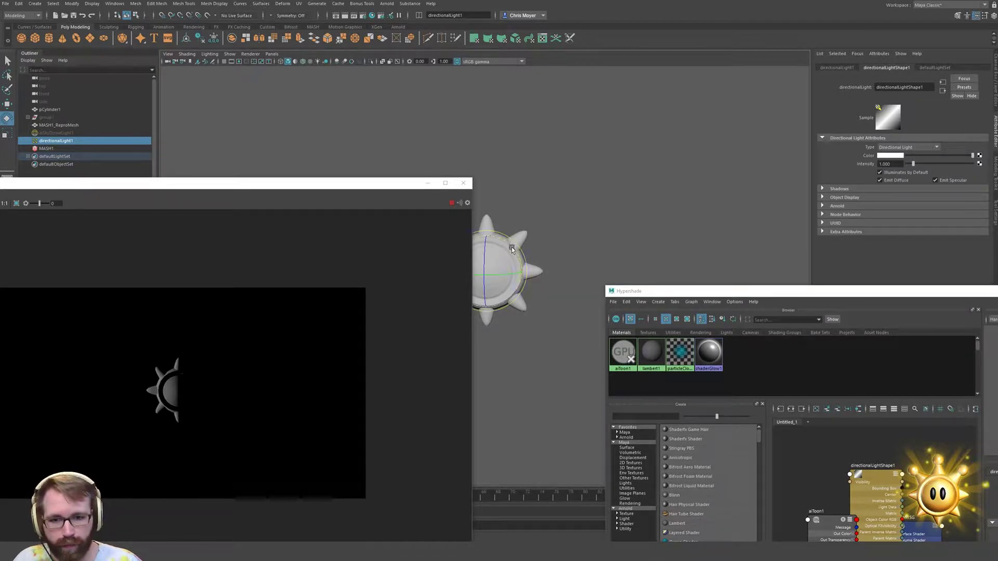
drag(511, 248, 489, 280)
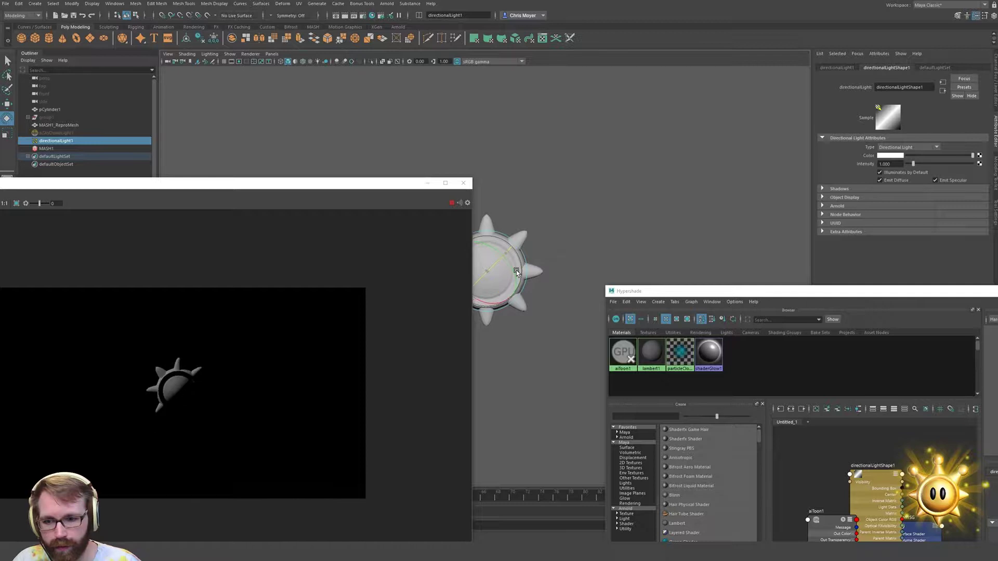
mouse_move(514, 271)
mouse_down()
mouse_move(494, 258)
mouse_move(518, 263)
mouse_up()
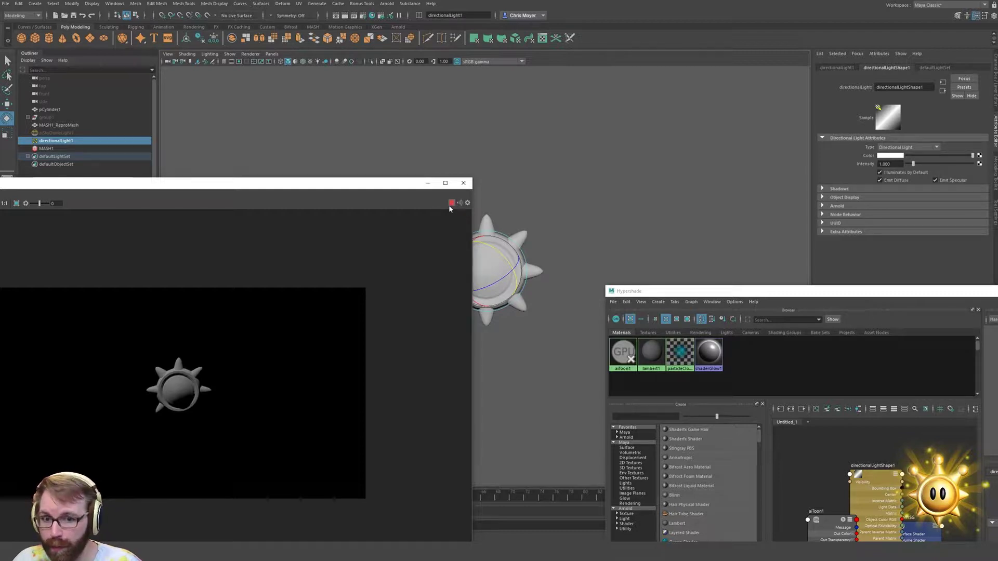
Unhide the skydome light, lower its exposure to about -3.29, and refresh the Arnold render
click(84, 133)
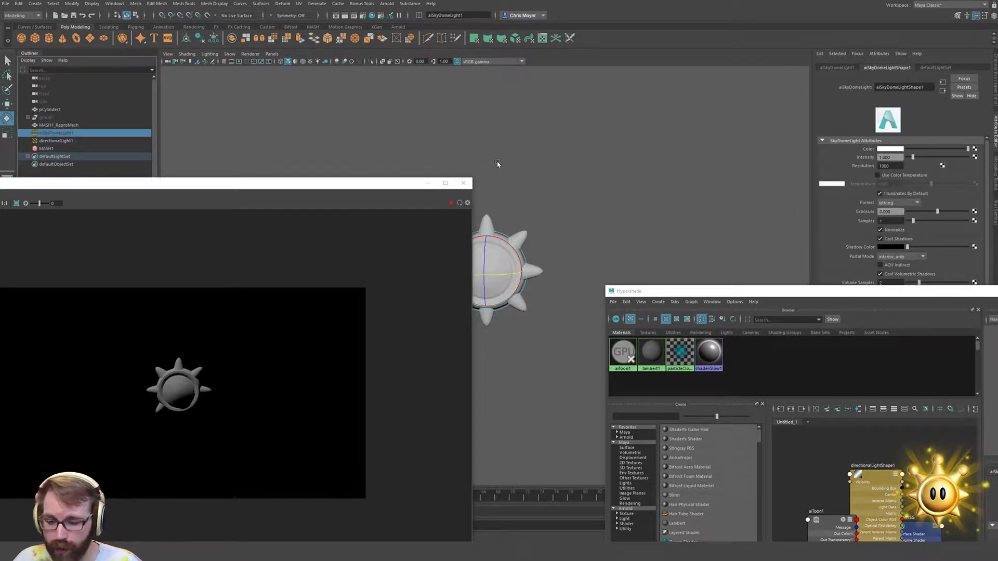
key(h)
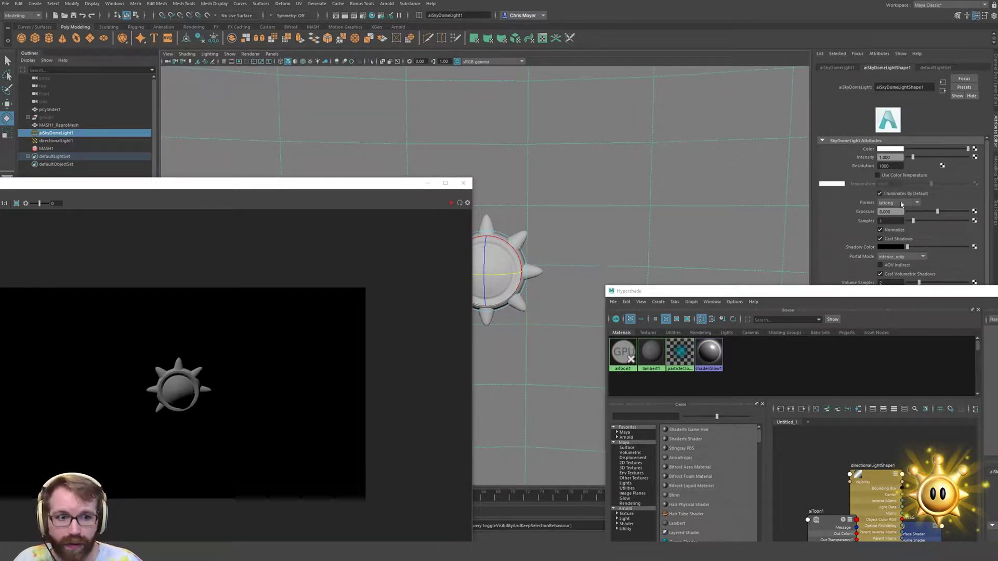
drag(937, 213, 923, 216)
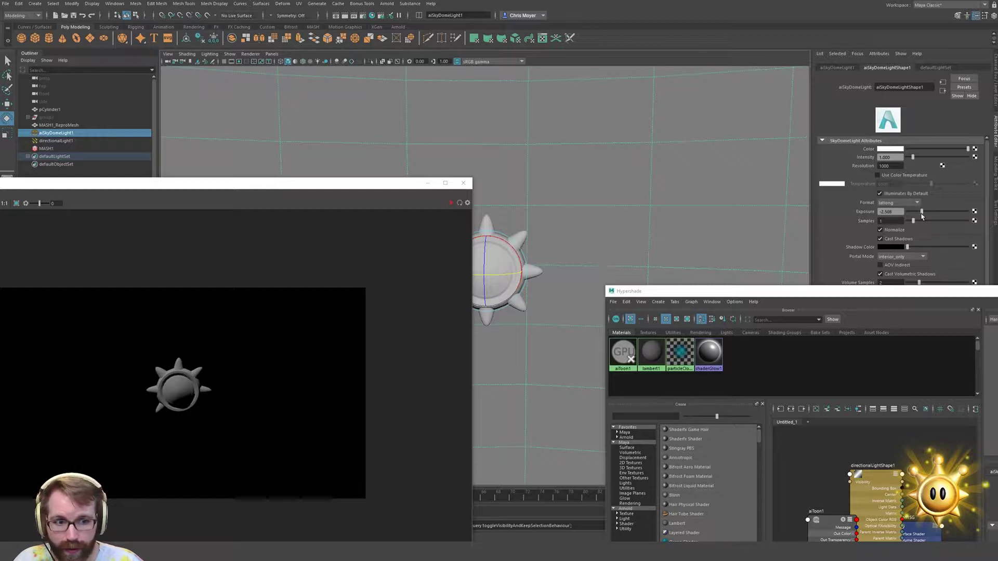
click(451, 203)
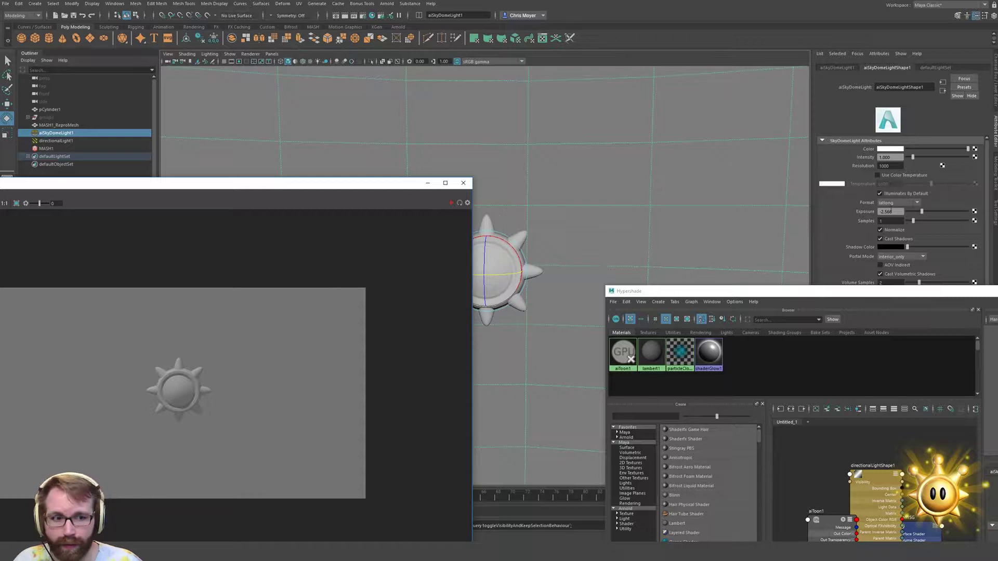
drag(921, 214, 917, 214)
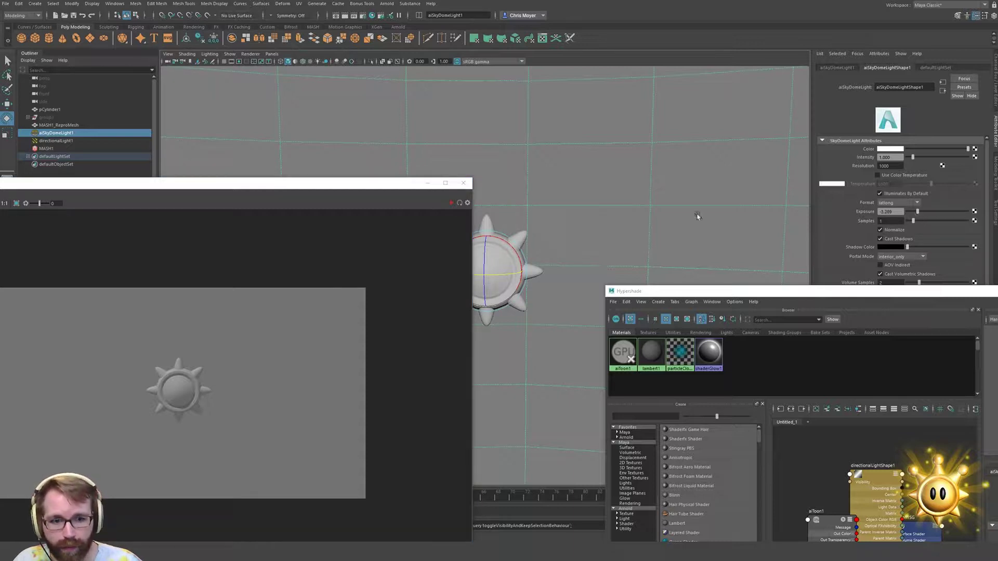
Lower the skydome light's exposure to about -4.8 and refresh the Arnold render
click(451, 204)
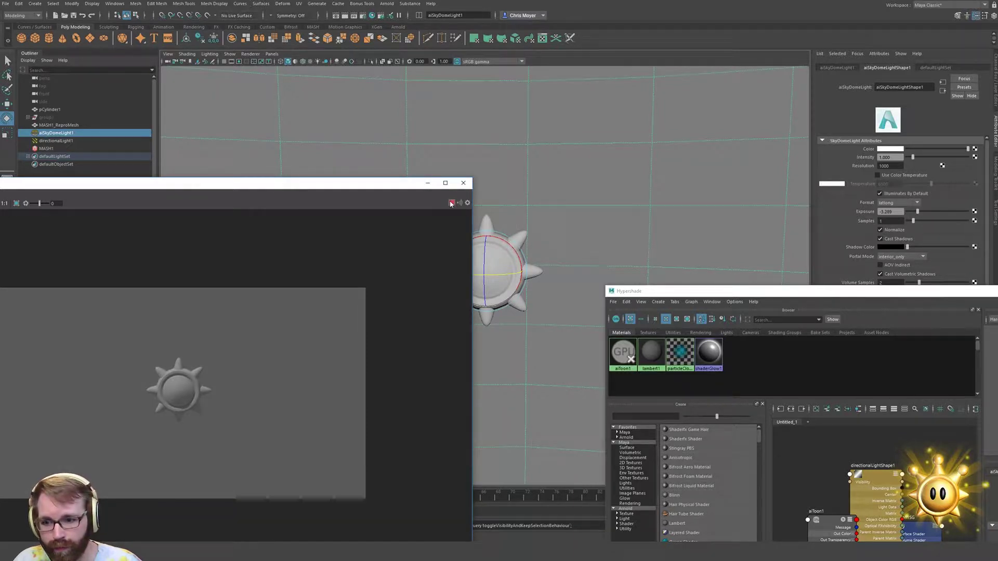
drag(918, 213, 909, 213)
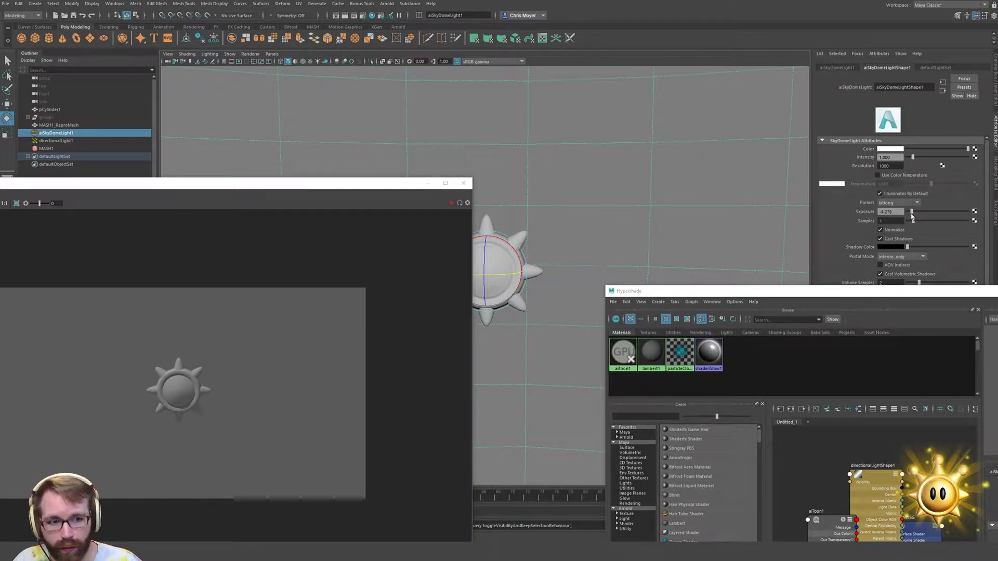
click(452, 203)
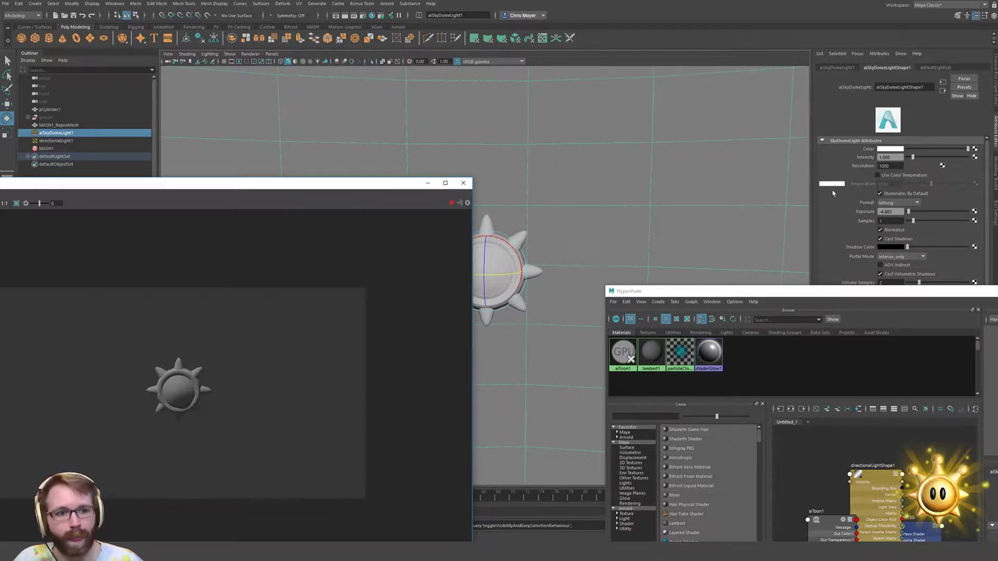
Set the directional light's Arnold samples to 2 and raise its exposure to about 1.81
drag(838, 297, 709, 119)
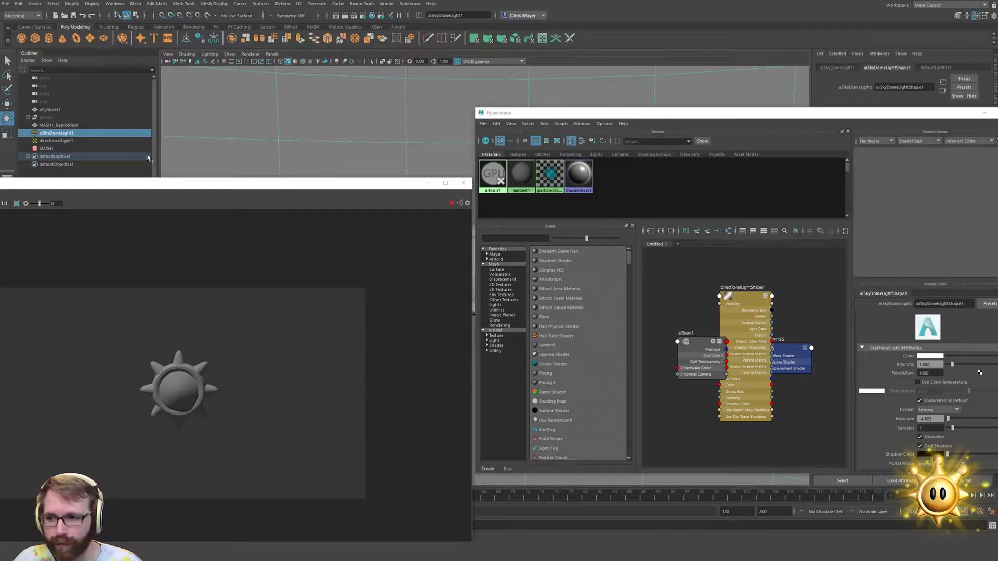
click(97, 141)
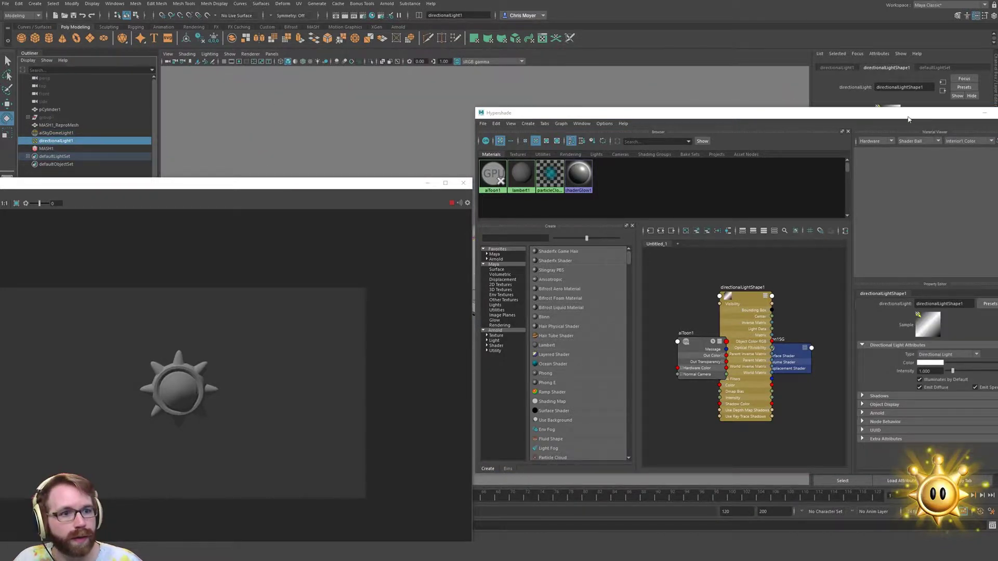
drag(908, 119, 554, 84)
click(867, 205)
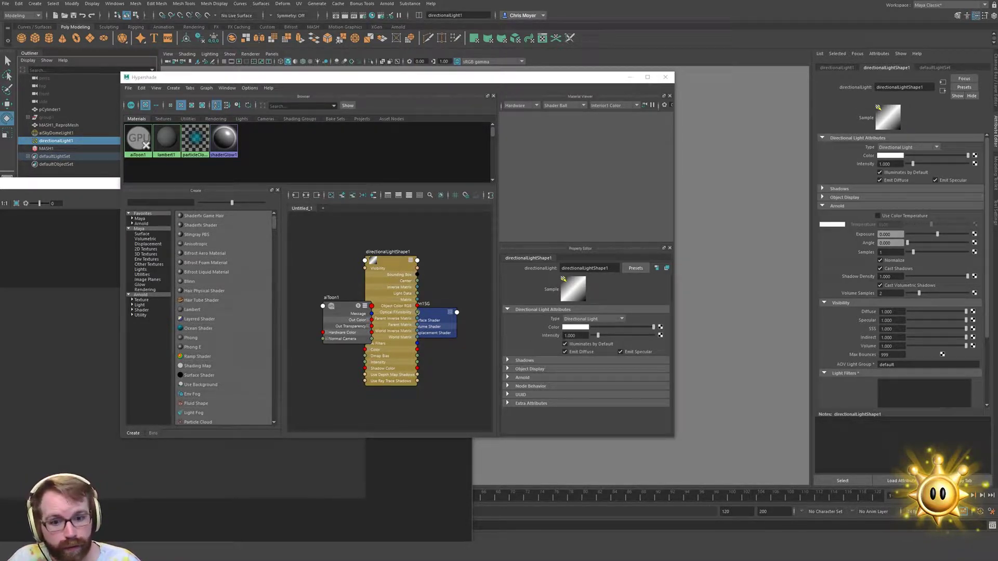
click(532, 379)
scroll(571, 382, down, 2)
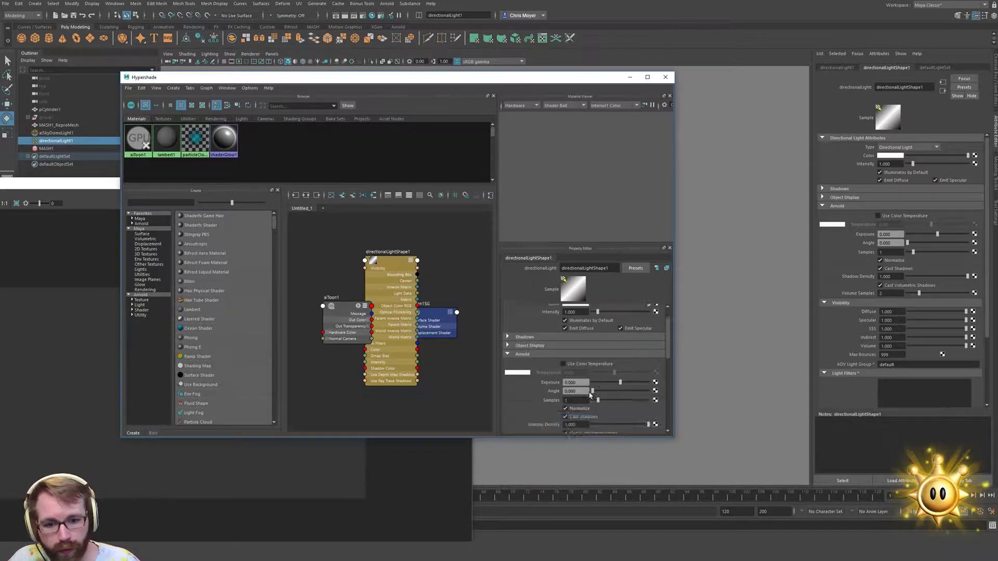
scroll(608, 395, down, 2)
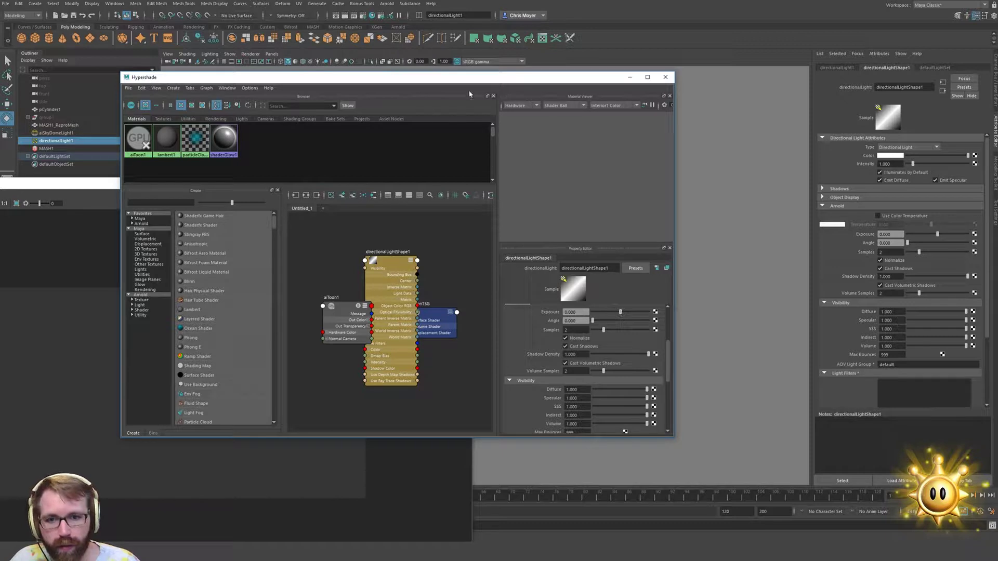
drag(479, 78, 647, 63)
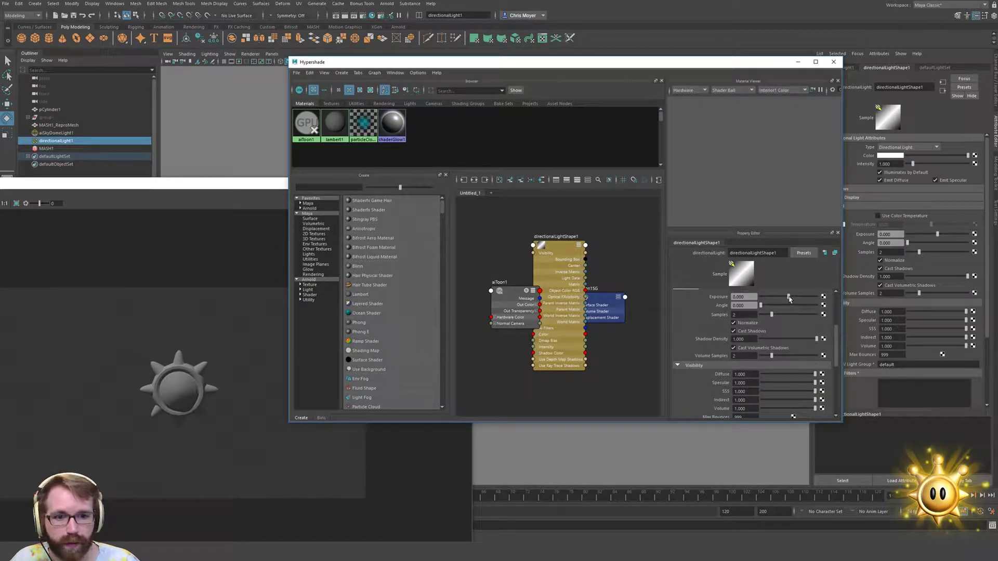
drag(789, 299, 799, 299)
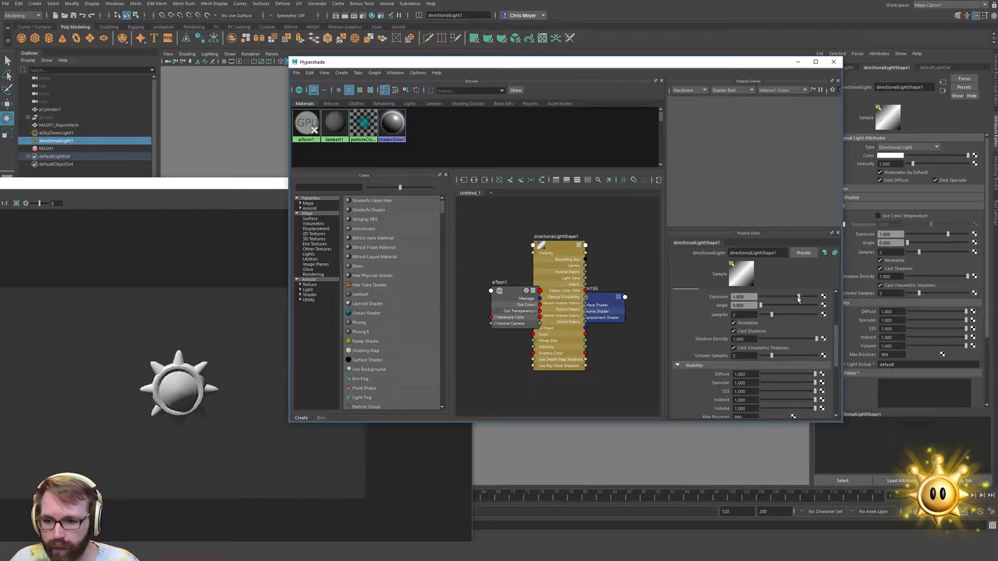
Shrink the Arnold RenderView window and arrange it and the Hypershade so the sun render and shader editor are both visible
click(797, 61)
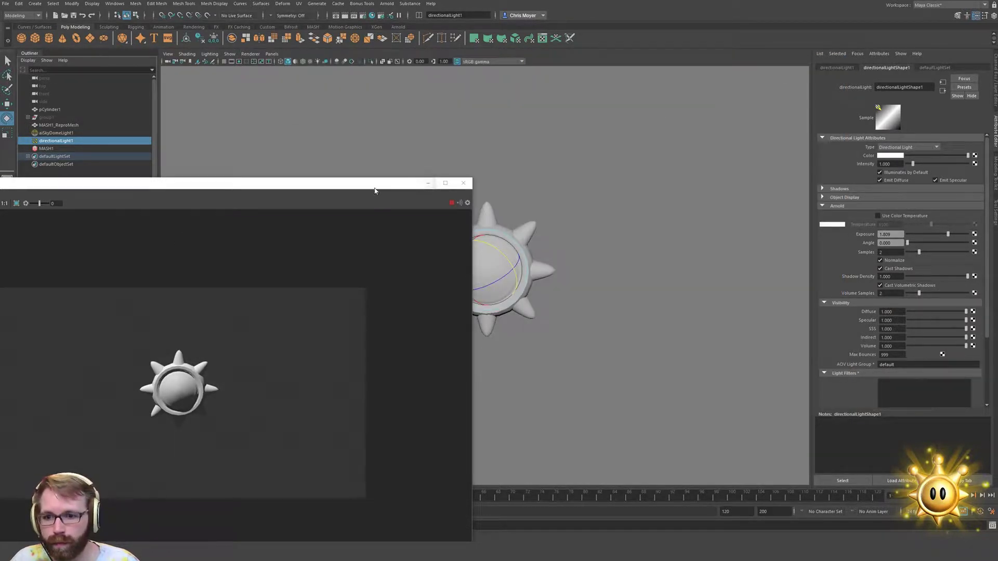
drag(390, 184, 505, 153)
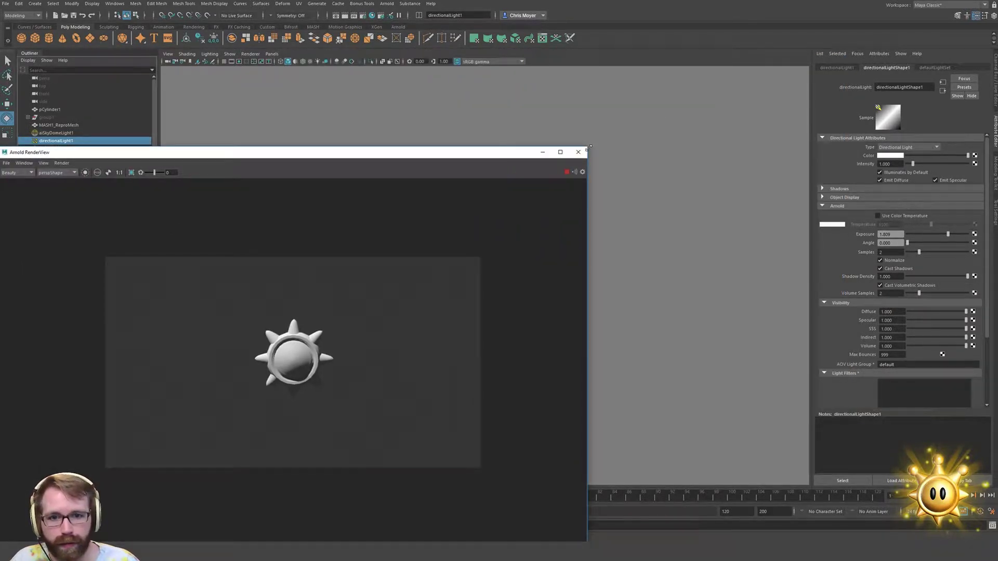
drag(587, 147, 384, 292)
drag(221, 299, 195, 284)
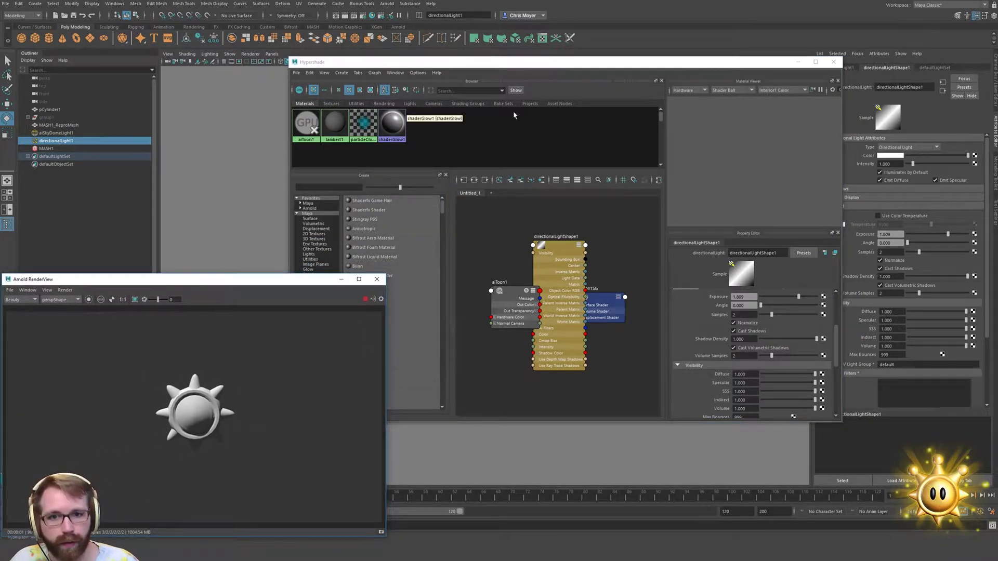
drag(626, 61, 721, 30)
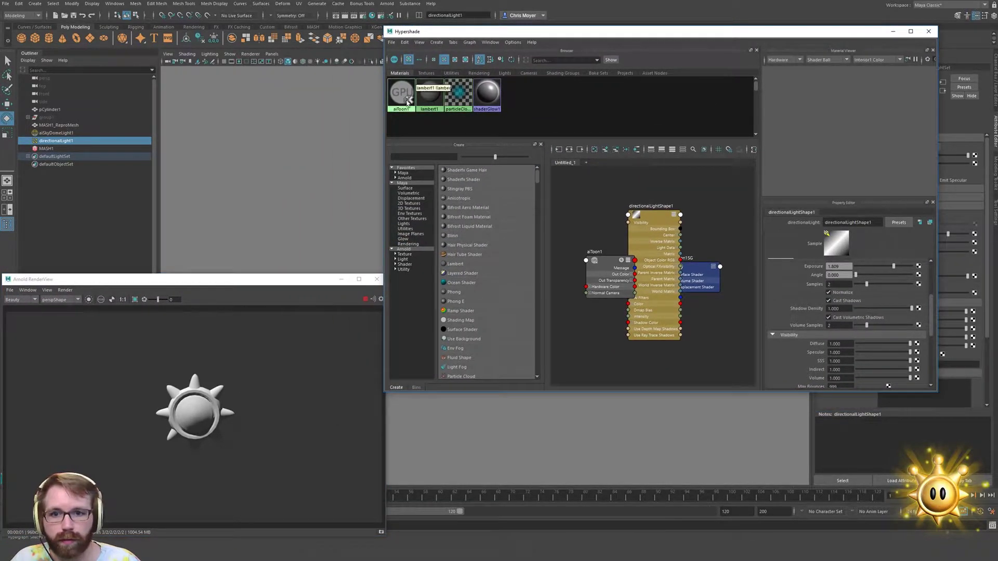
Connect a new Ramp texture to the base tonemap of the aiToon1 material
click(408, 101)
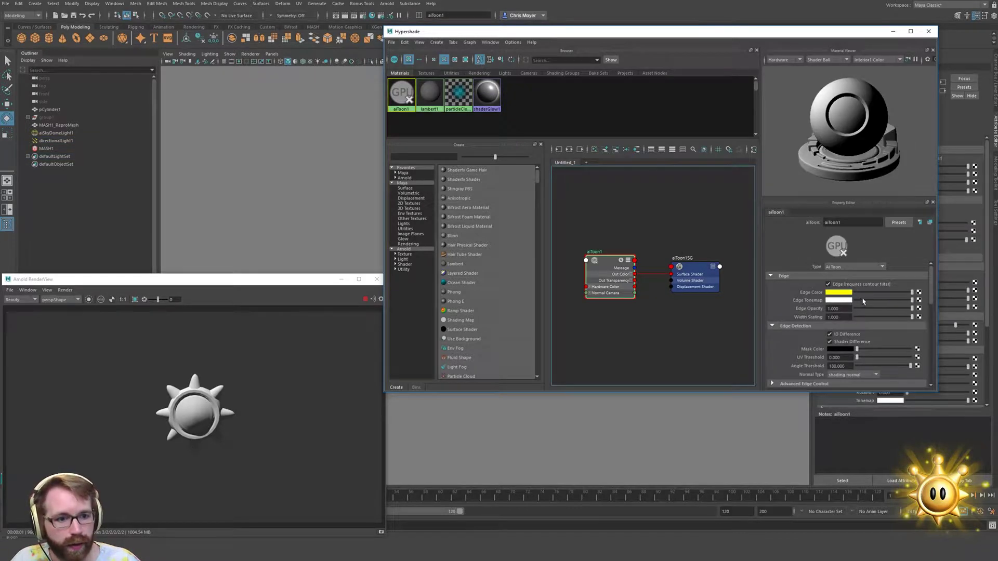
scroll(895, 313, down, 3)
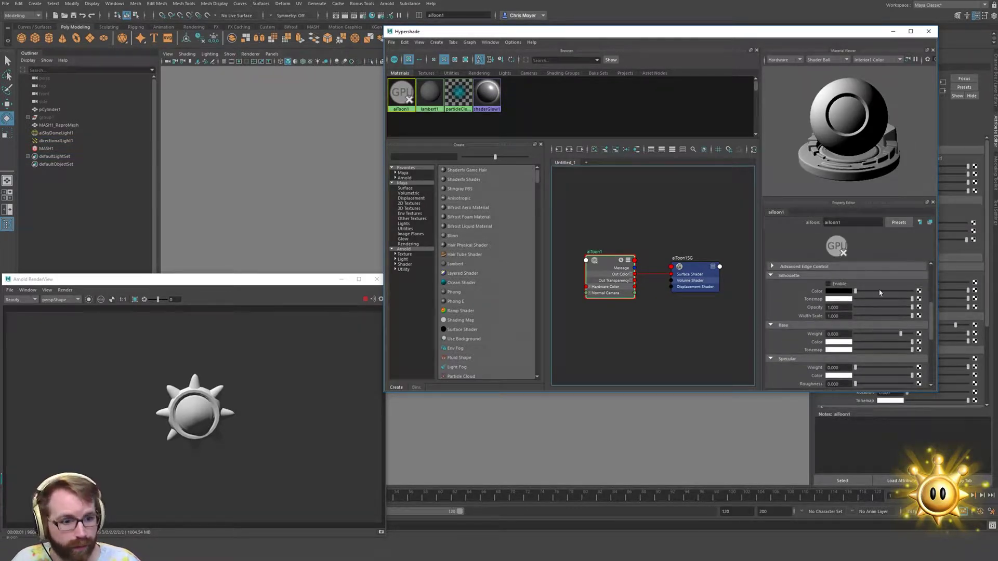
scroll(915, 315, down, 1)
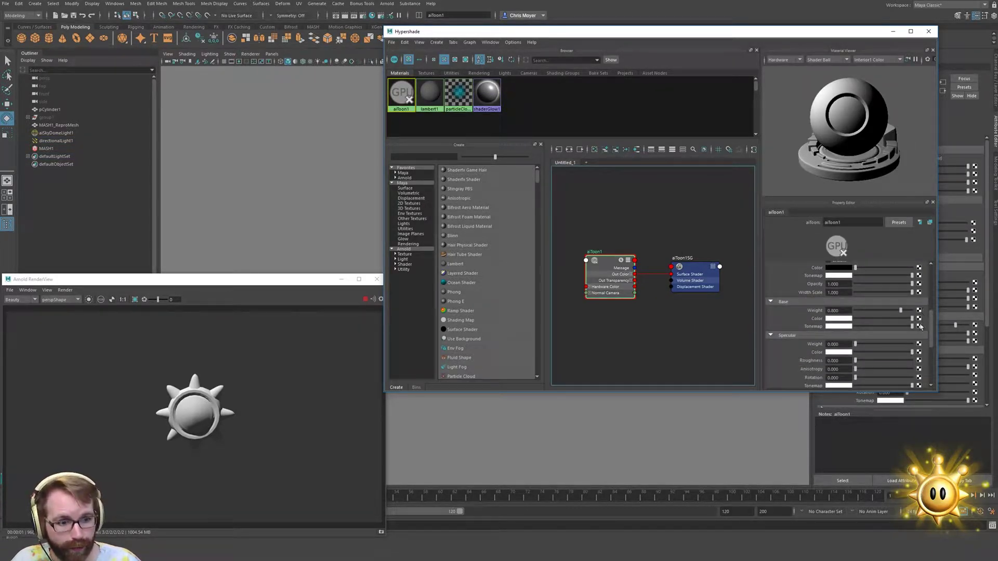
click(923, 334)
click(919, 327)
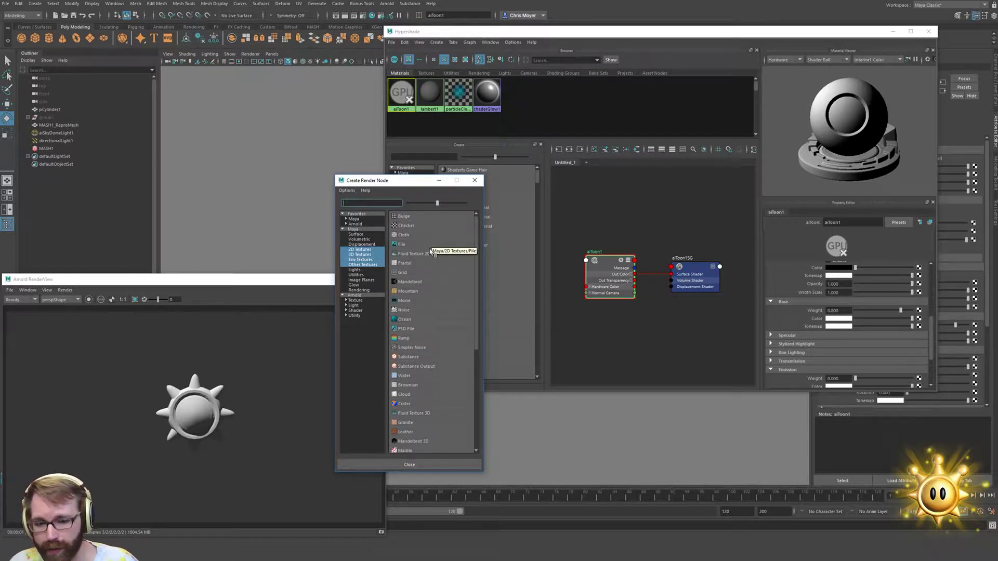
text(ramp)
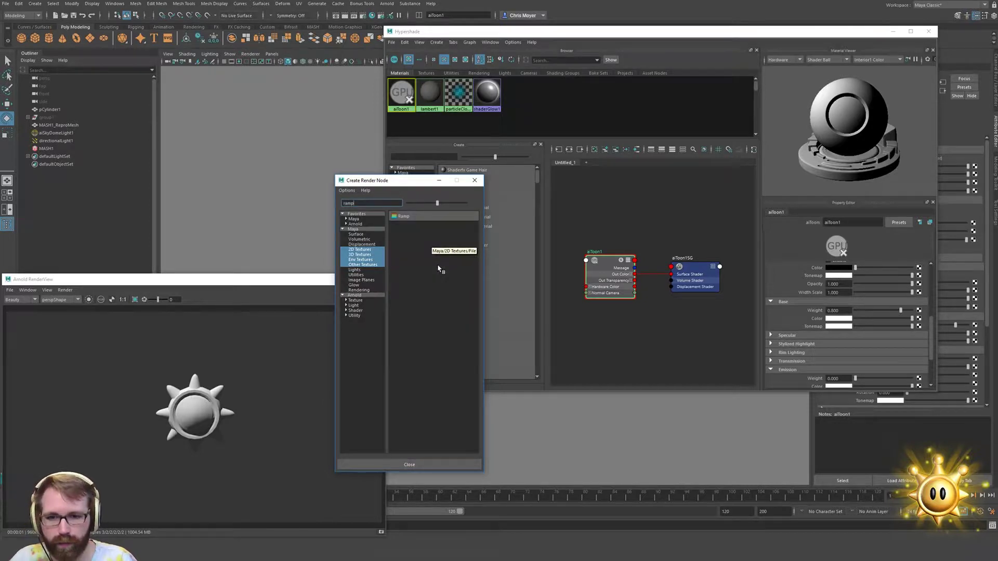
click(404, 217)
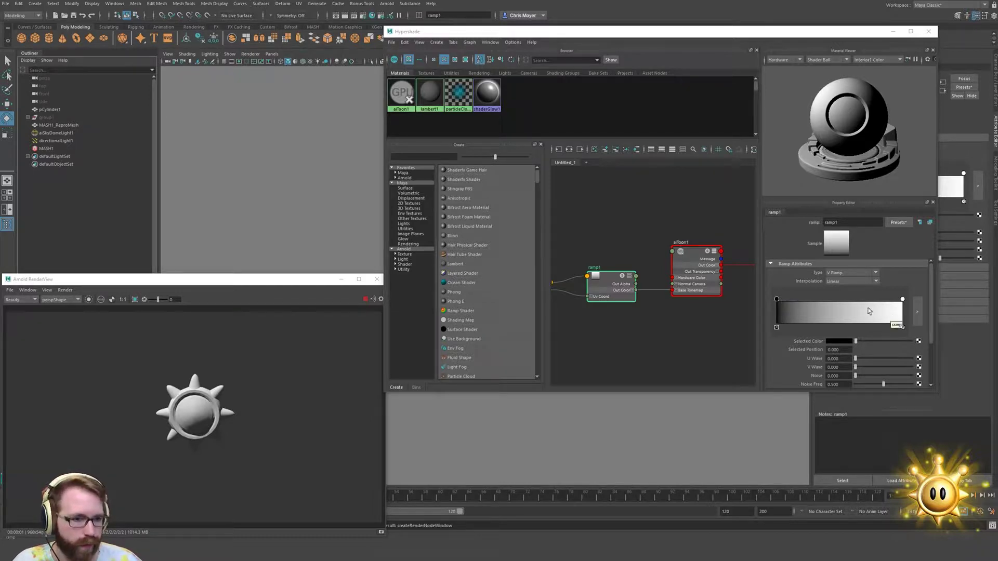
Add a grey middle stop to the tonemap ramp at about 0.33 and shift the black and white stops inward
click(841, 304)
drag(884, 342, 876, 342)
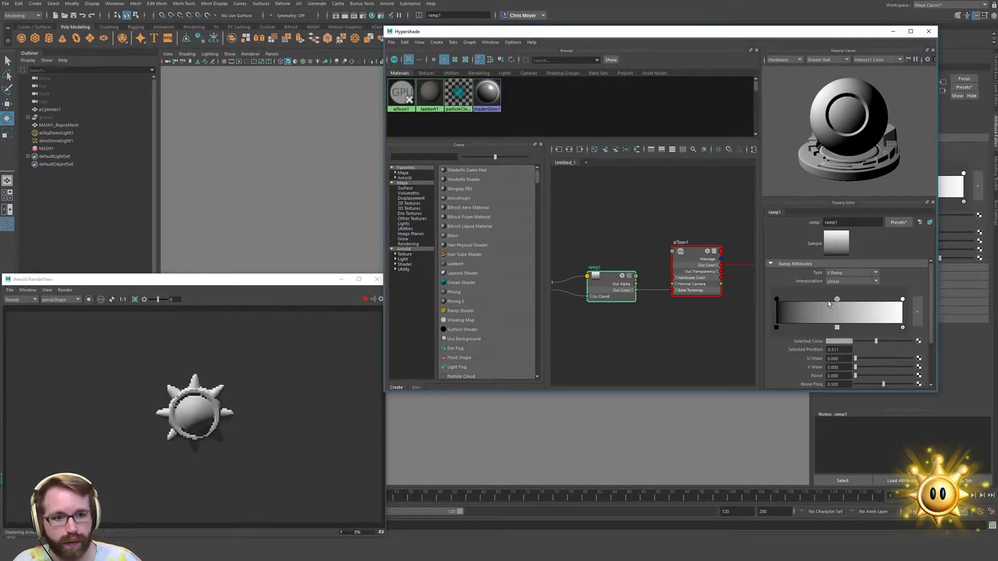
mouse_move(842, 299)
mouse_down()
mouse_move(808, 301)
mouse_move(824, 301)
mouse_up()
click(777, 300)
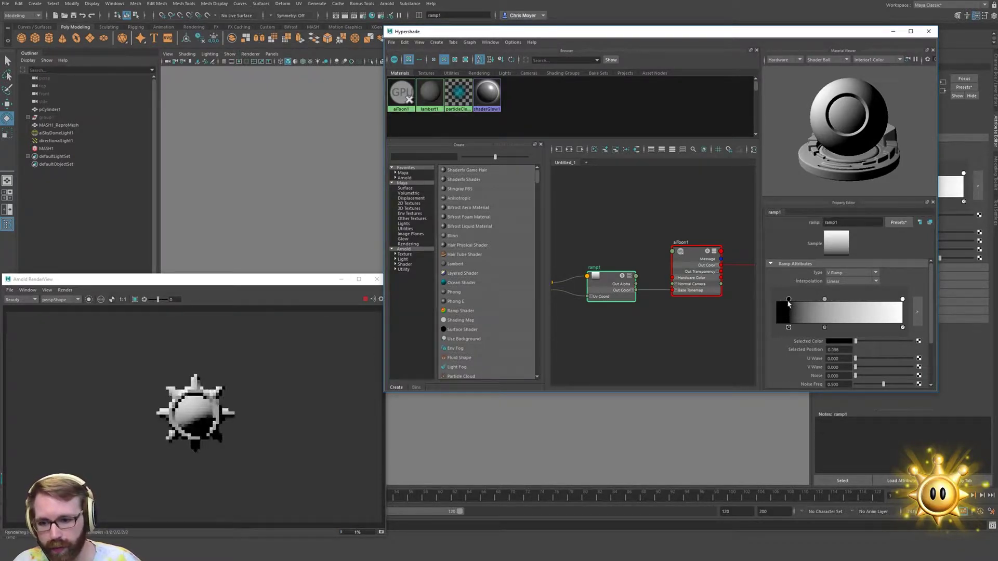
drag(775, 300, 807, 300)
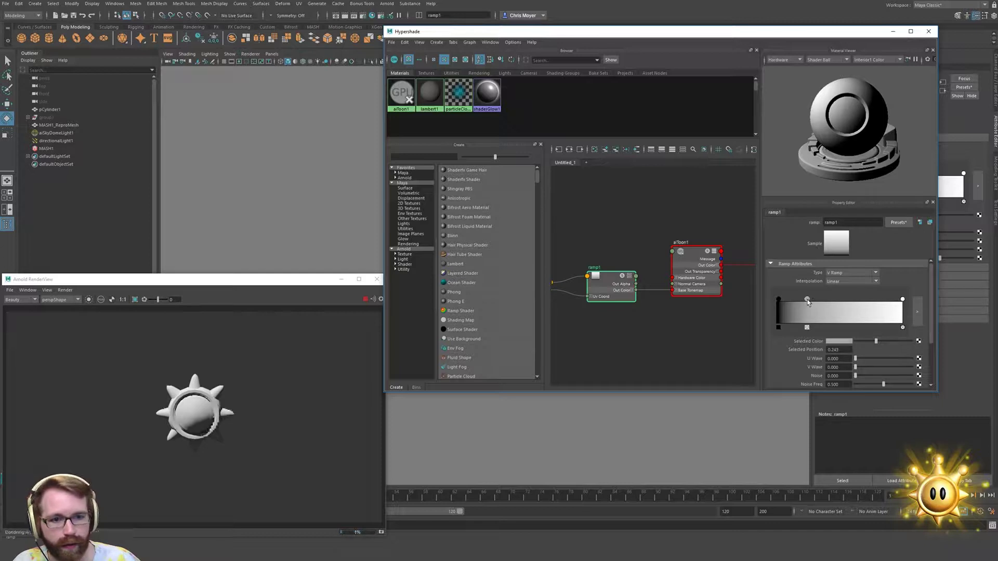
drag(903, 300, 820, 301)
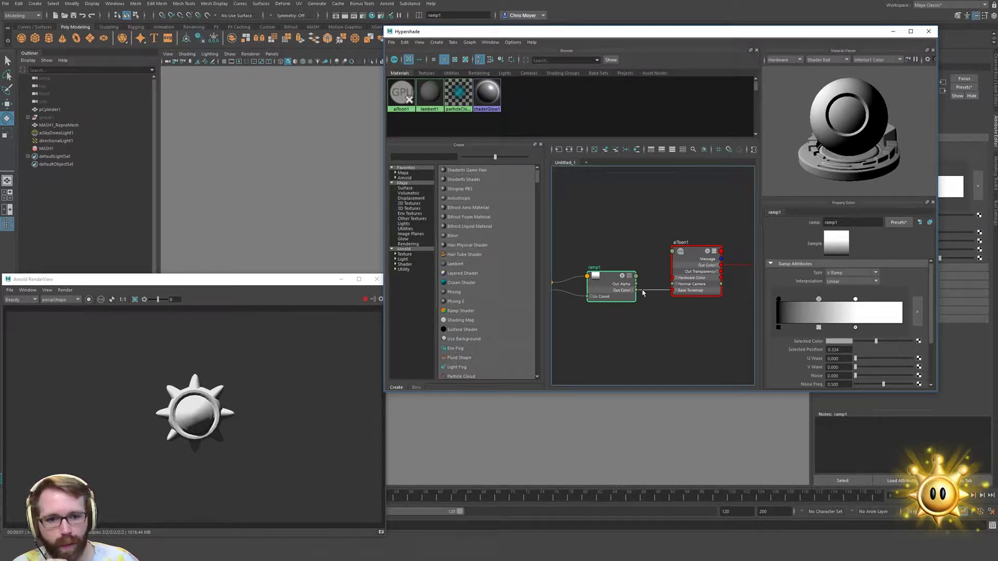
Set the aiToon1 material's base color to the yellow from the color history
click(704, 273)
click(803, 299)
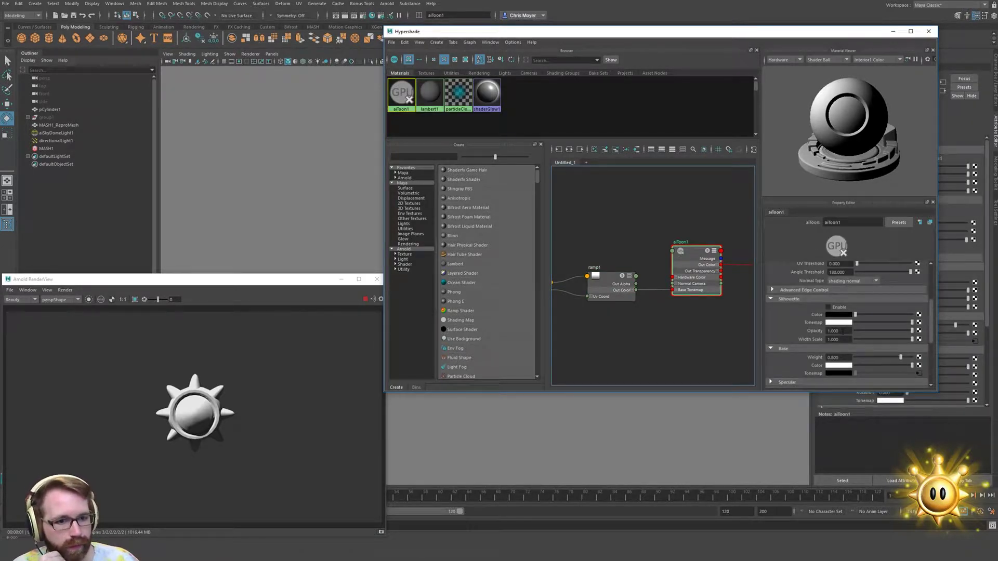
scroll(801, 326, down, 3)
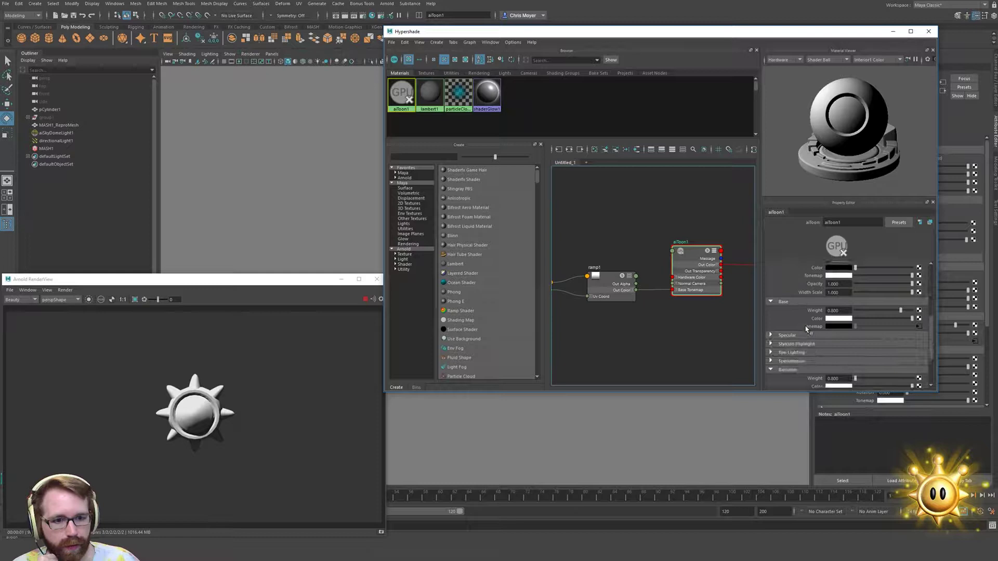
click(837, 318)
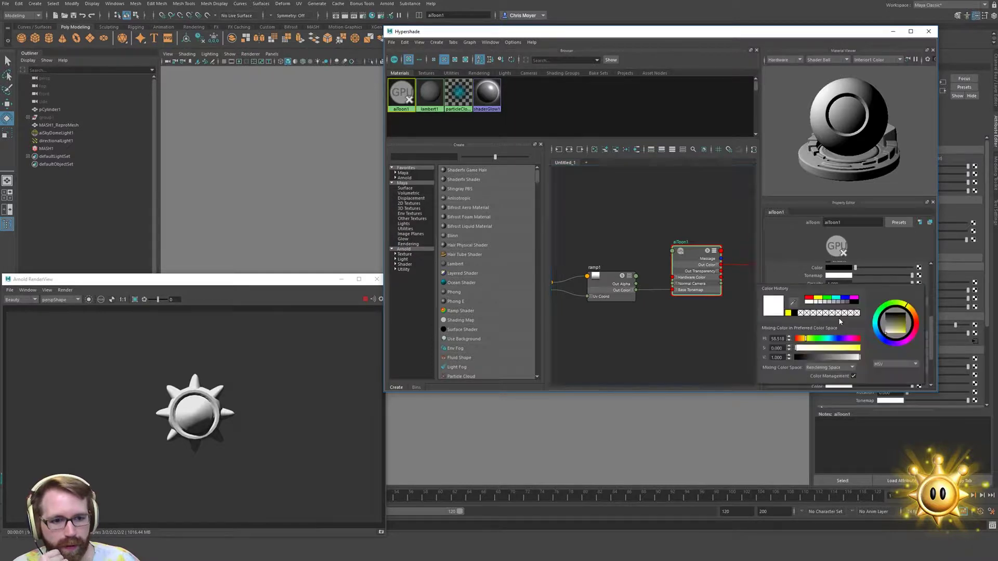
click(788, 313)
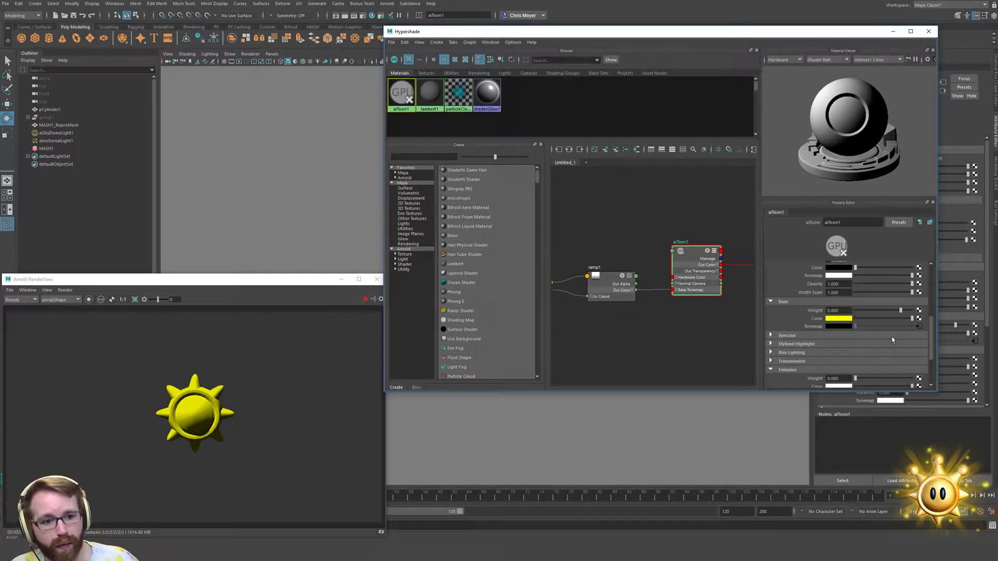
Change the tonemap ramp's black stop to a very dark olive yellow
click(919, 327)
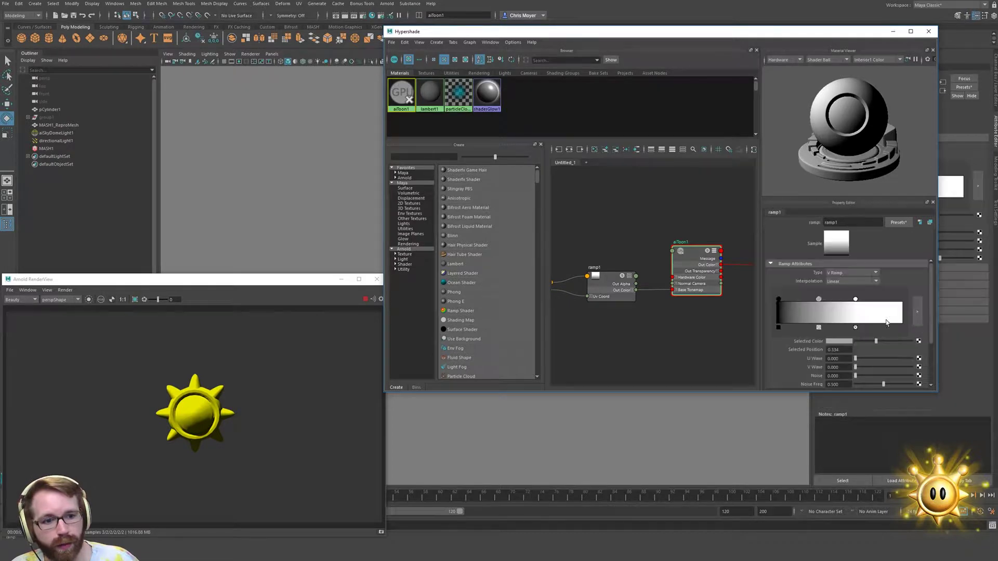
click(778, 299)
click(838, 342)
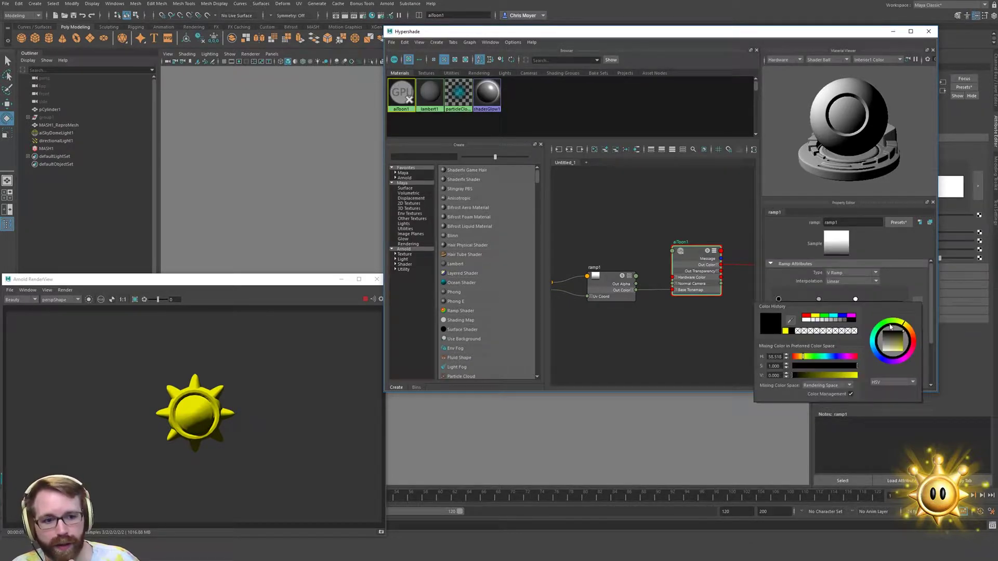
drag(905, 340, 910, 339)
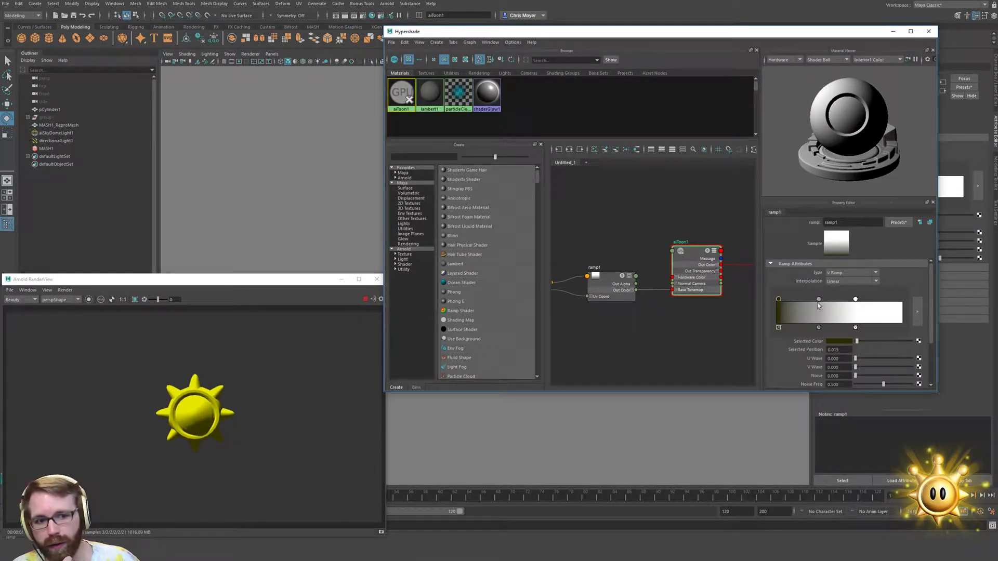
Tint the tonemap ramp's grey middle stop a muted olive yellow with a hue of about 58.4
click(818, 299)
drag(821, 302, 819, 303)
click(837, 341)
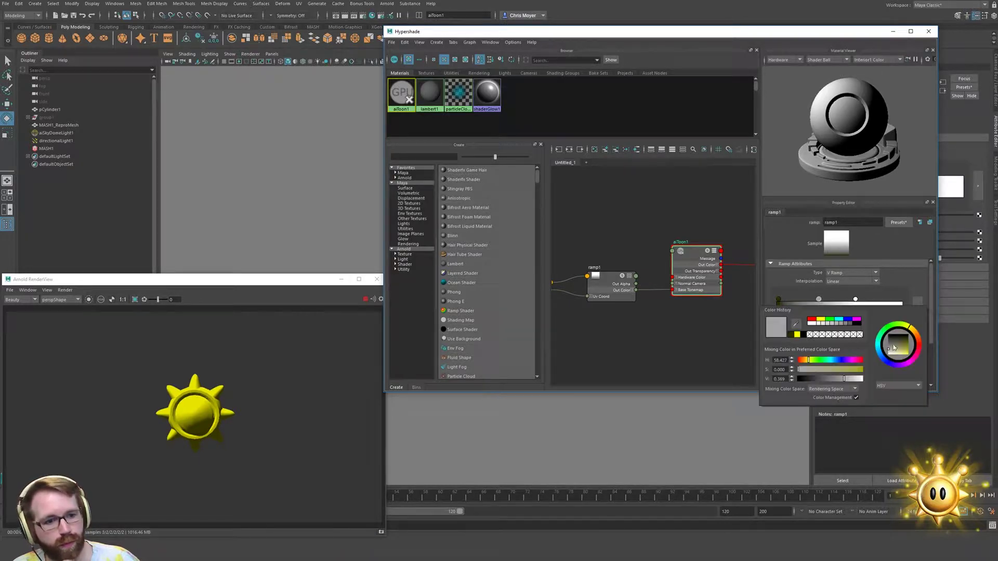
drag(891, 351, 895, 352)
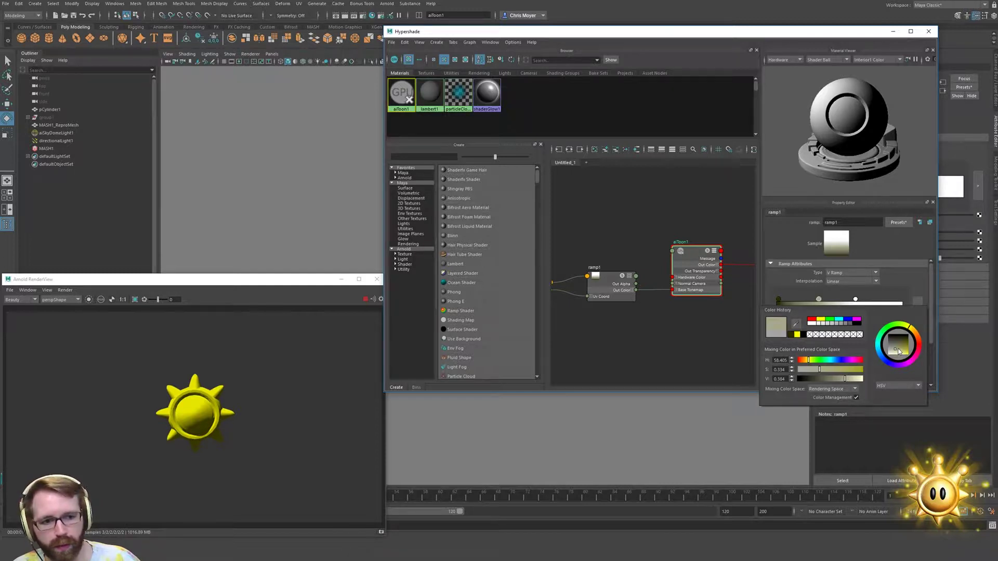
drag(900, 352, 896, 352)
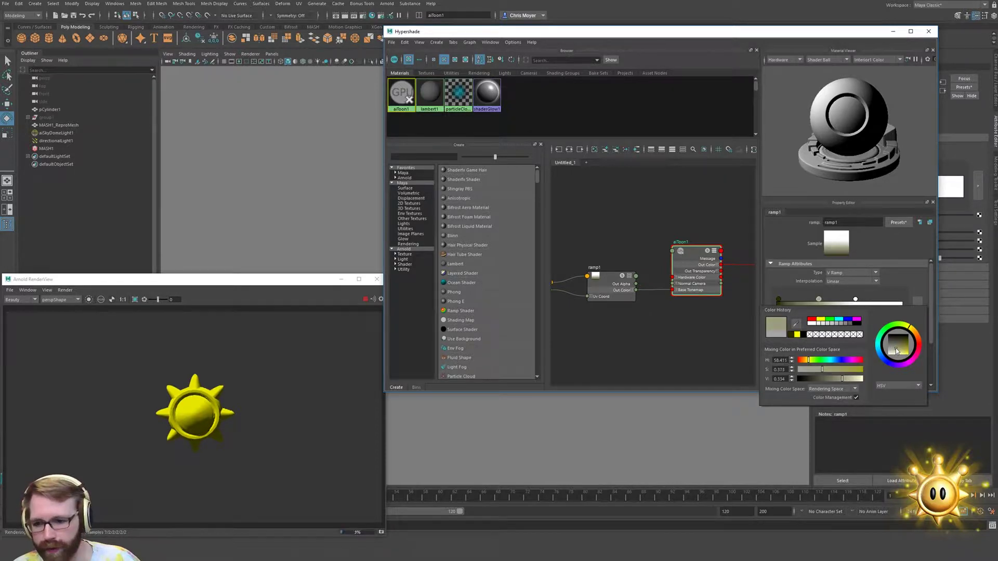
Tint the tonemap ramp's white stop a very pale yellow
click(856, 300)
click(842, 342)
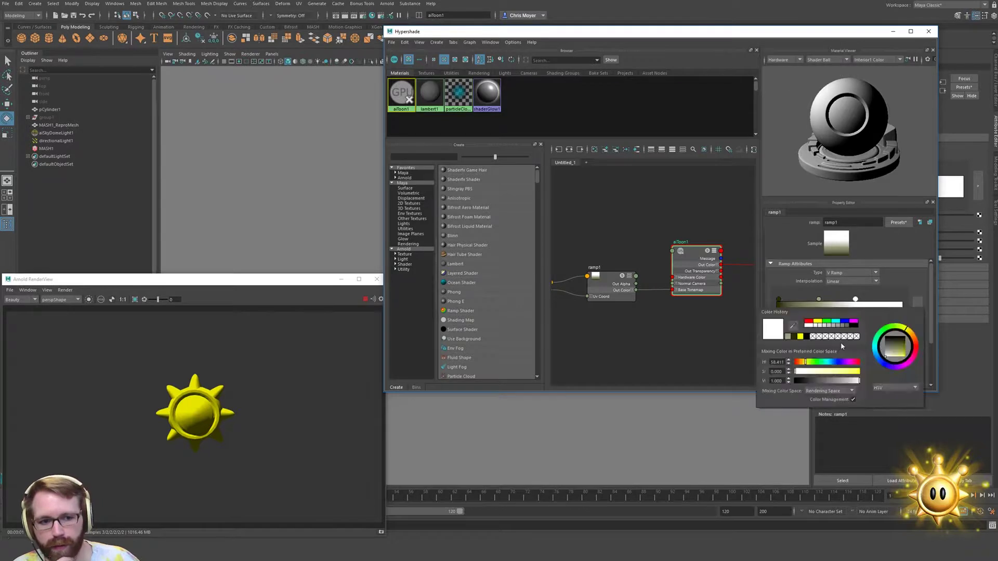
drag(893, 357, 895, 359)
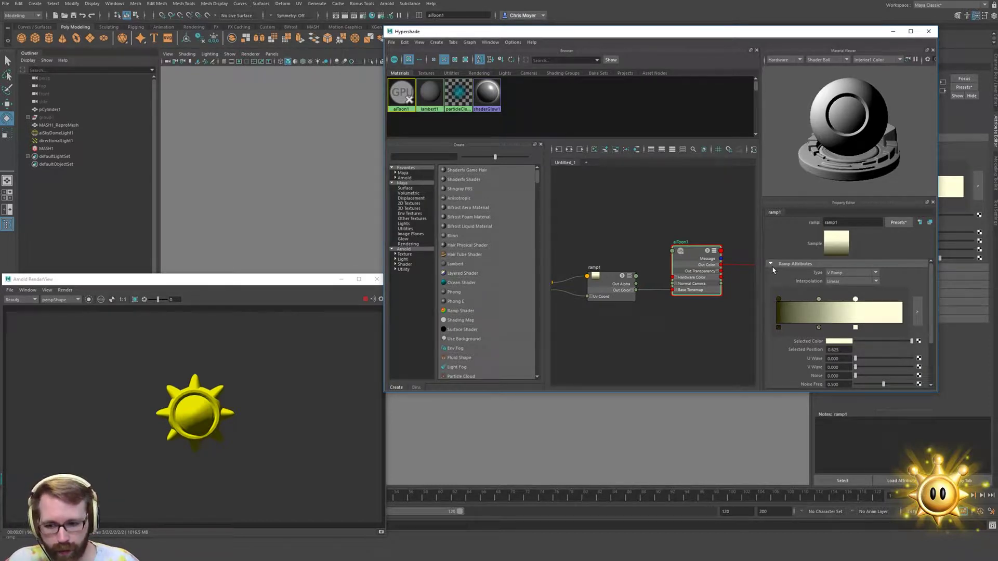
Close the Hypershade and save the scene, accepting the student version notice
click(929, 35)
key(ctrl+s)
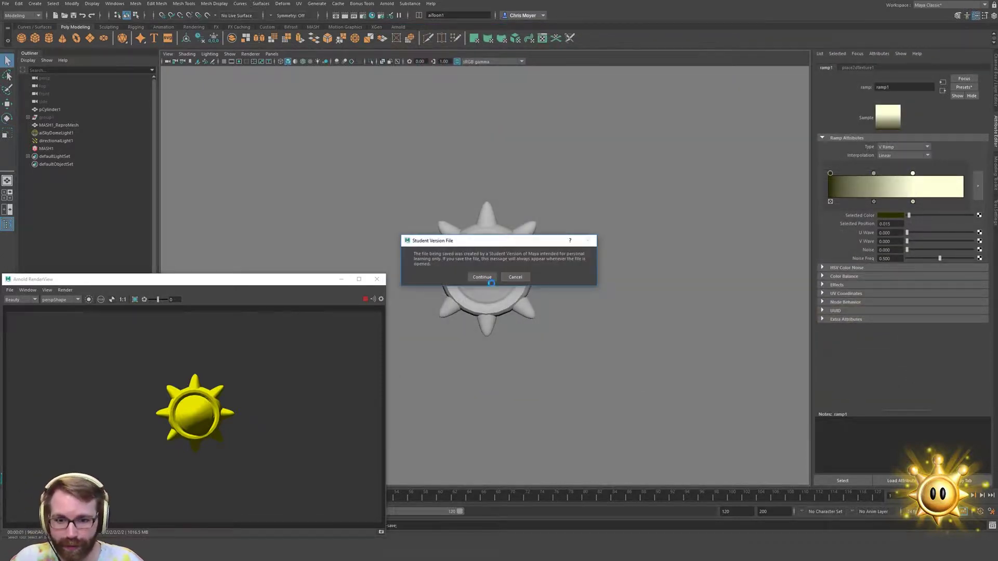
click(488, 282)
alt+drag(488, 357, 568, 286)
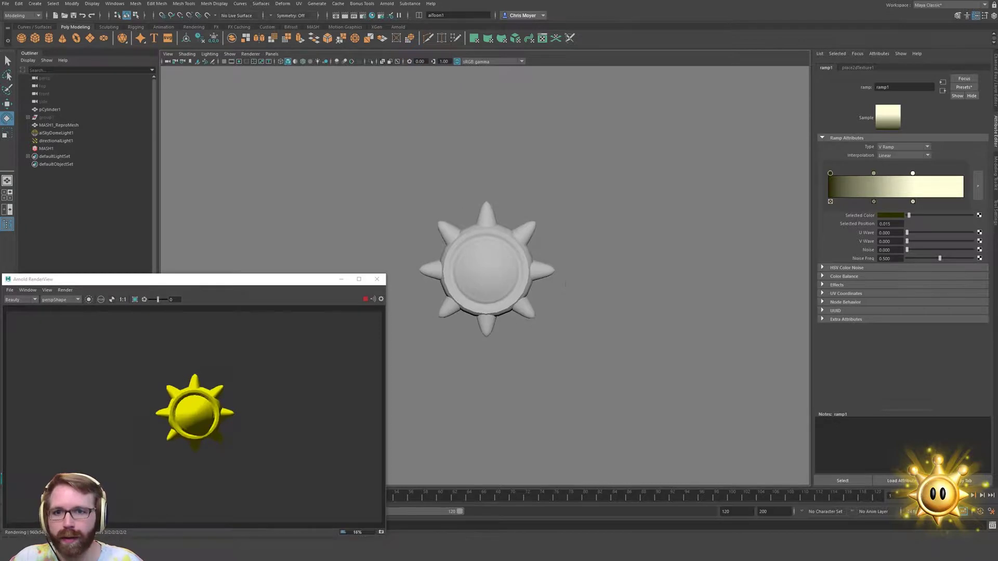
Reopen the Hypershade and set the aiToon1 material's specular color to pale yellow, with hue about 58.4, saturation about 0.45 and value 1
click(373, 15)
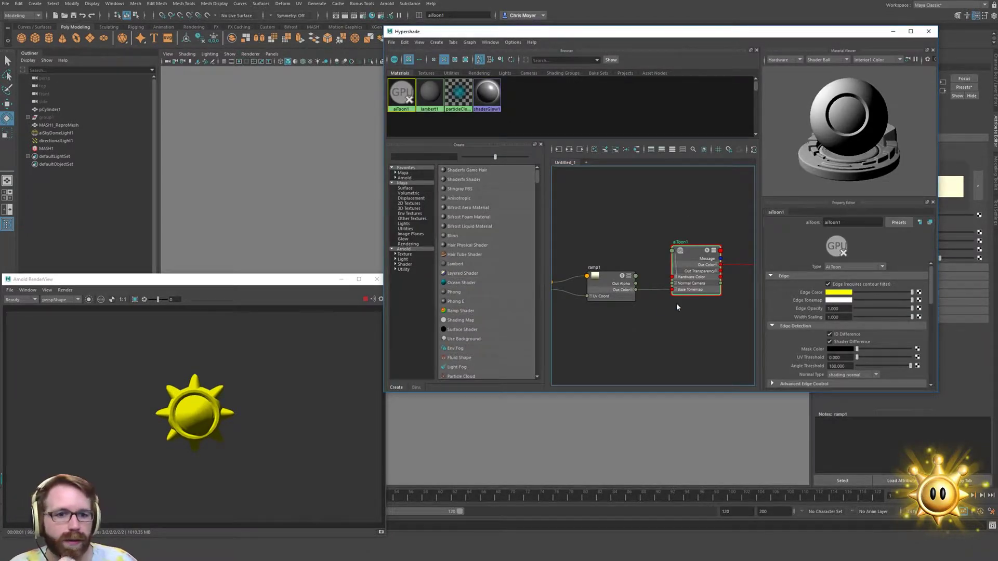
click(402, 106)
scroll(823, 304, down, 5)
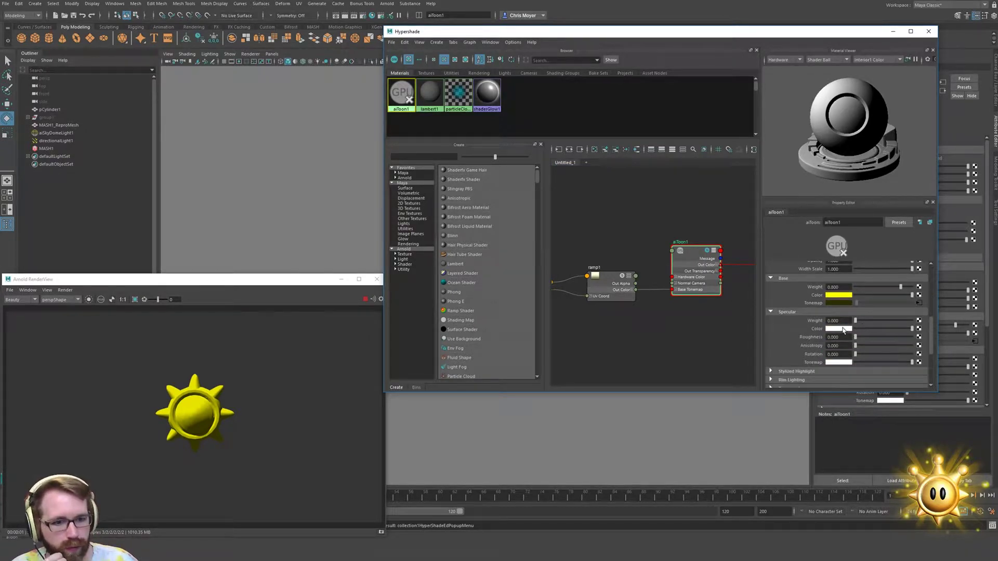
click(843, 329)
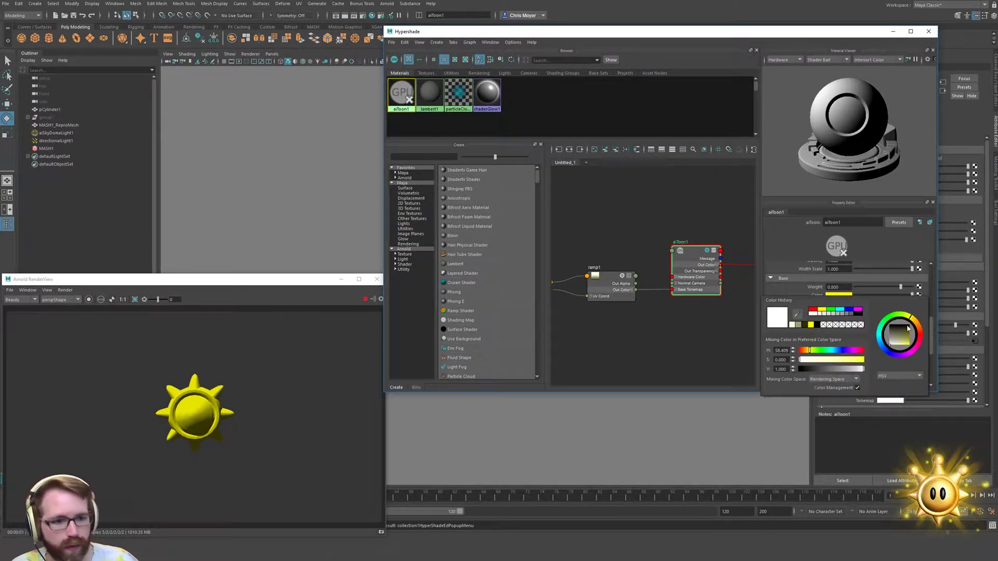
drag(908, 328, 899, 349)
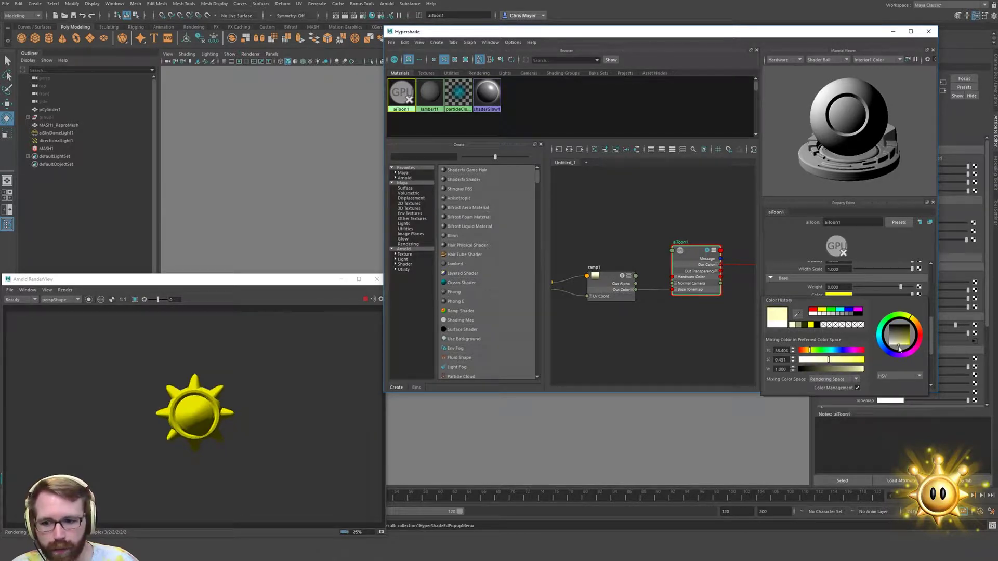
Set aiToon1's specular color to a pale warm yellow with hue 42.053 and its specular weight to 0.587
click(916, 323)
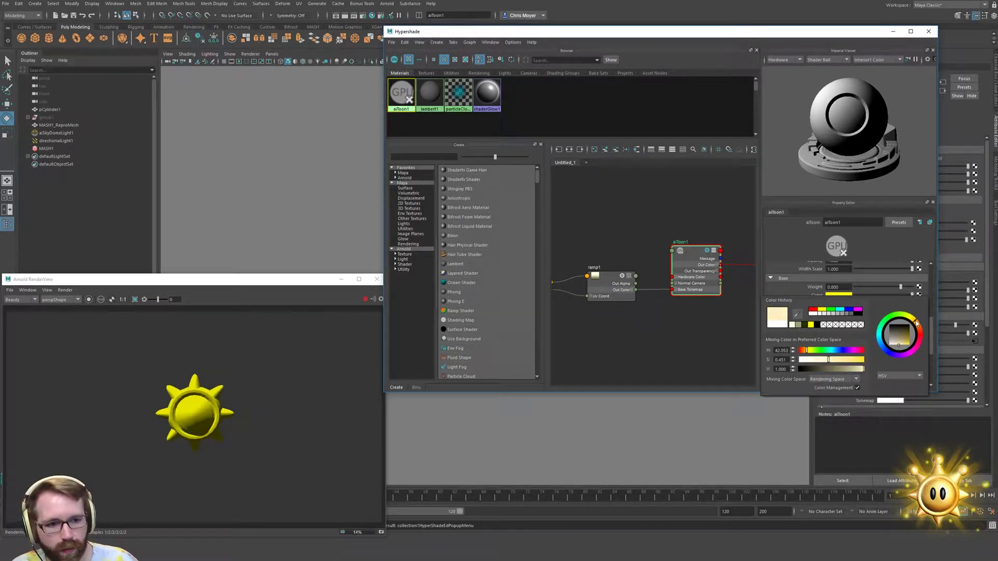
click(836, 358)
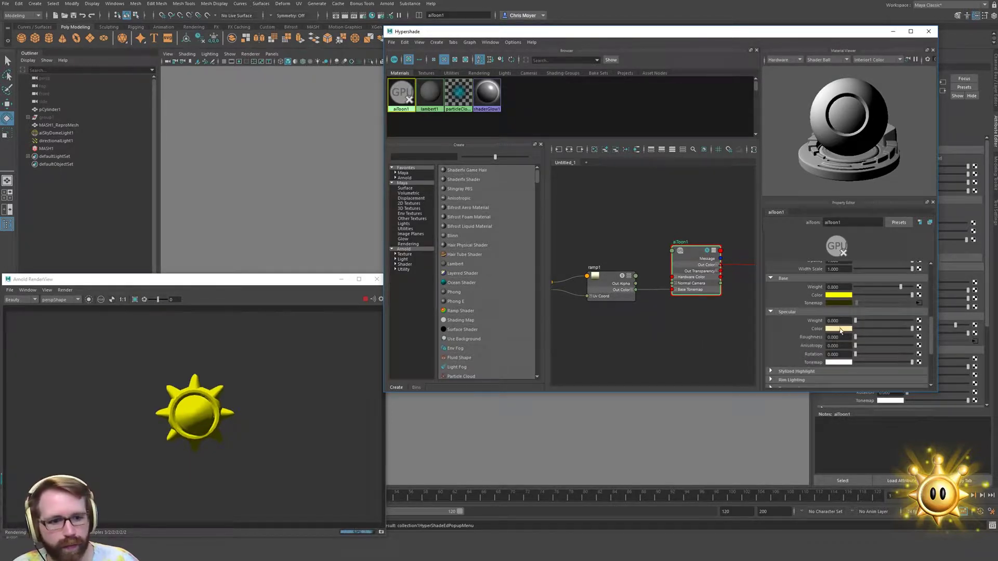
click(907, 321)
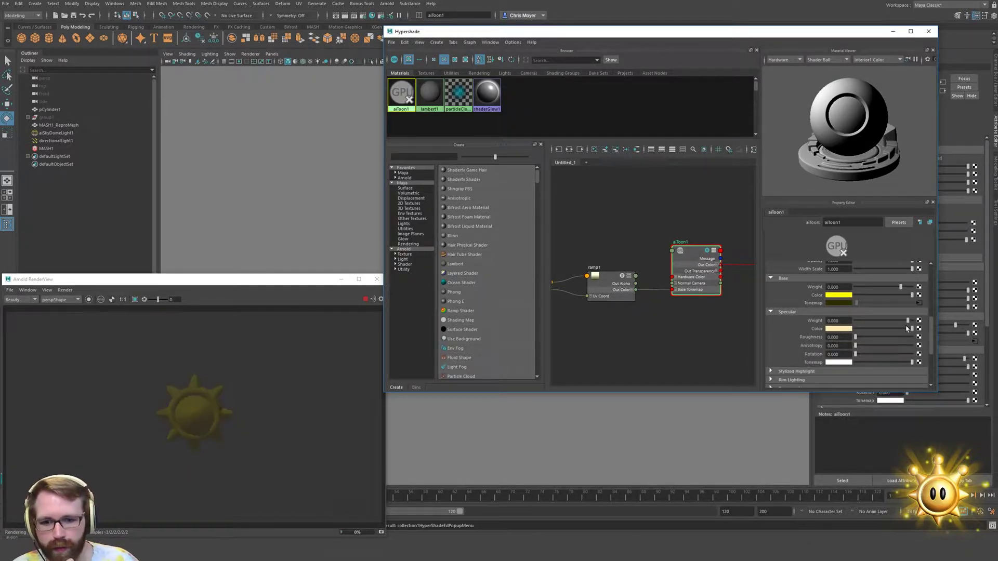
drag(907, 329, 889, 331)
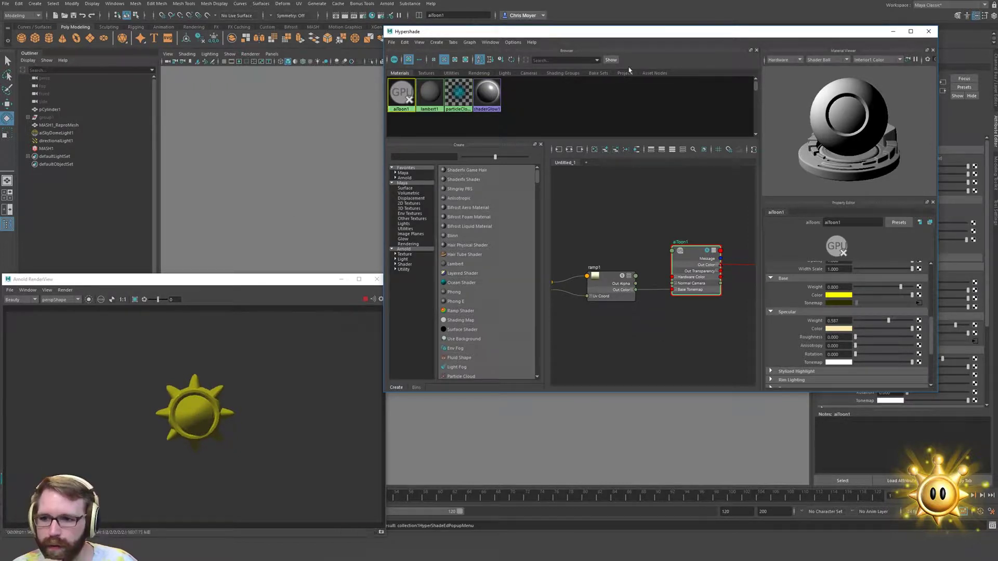
Move the Hypershade window clear of the light attributes and set directionalLight1's Arnold exposure to about 2.57
drag(697, 34, 551, 184)
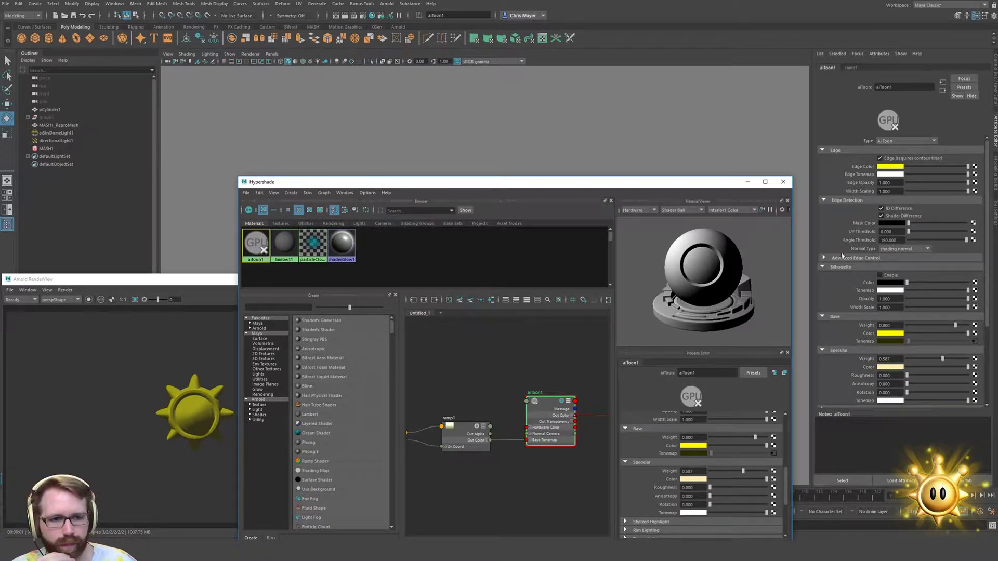
click(92, 140)
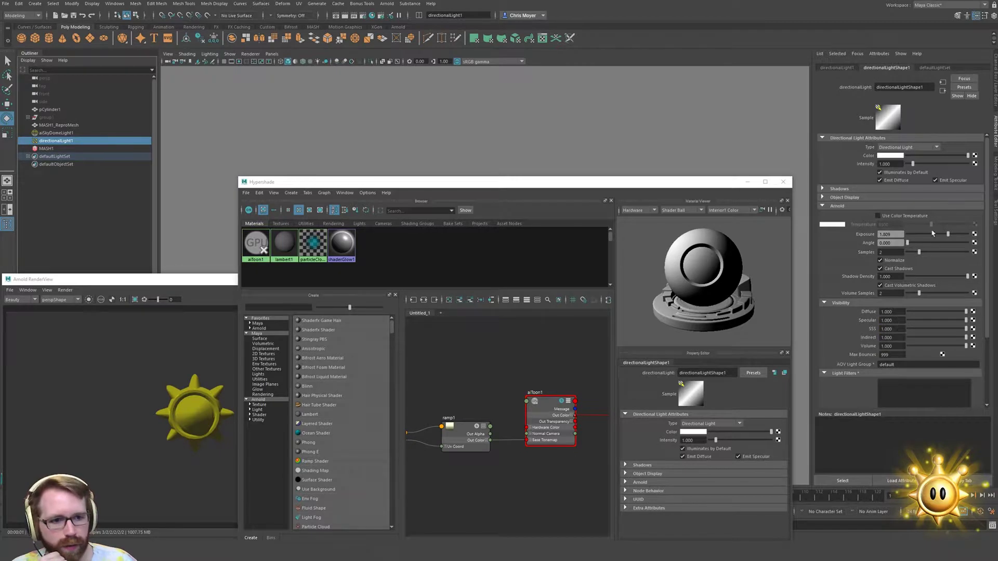
drag(948, 234, 976, 235)
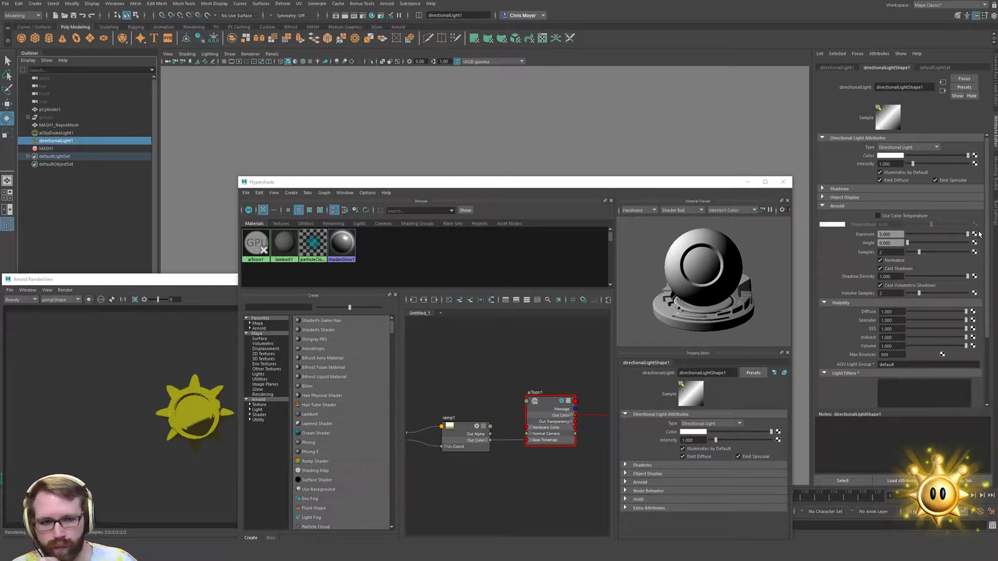
key(Return)
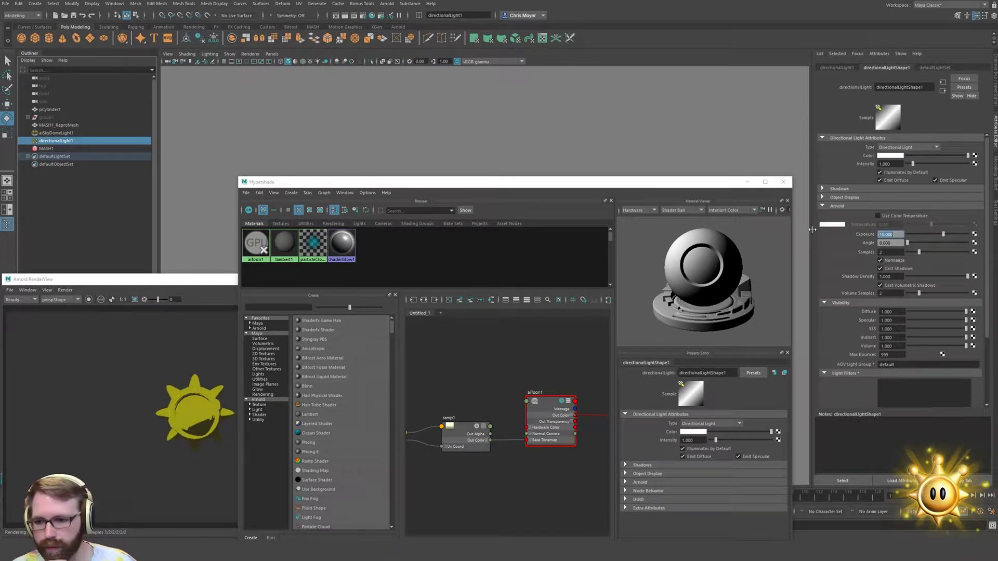
drag(943, 235, 926, 248)
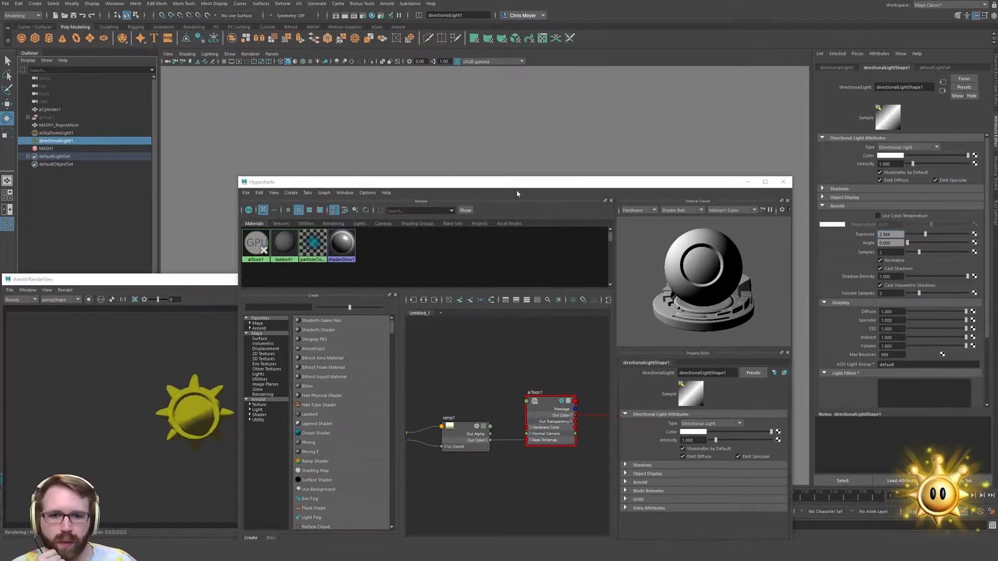
Graph the aiToon1 material network and set its specular roughness to 0.091 and weight to about 0.58
drag(516, 181, 681, 28)
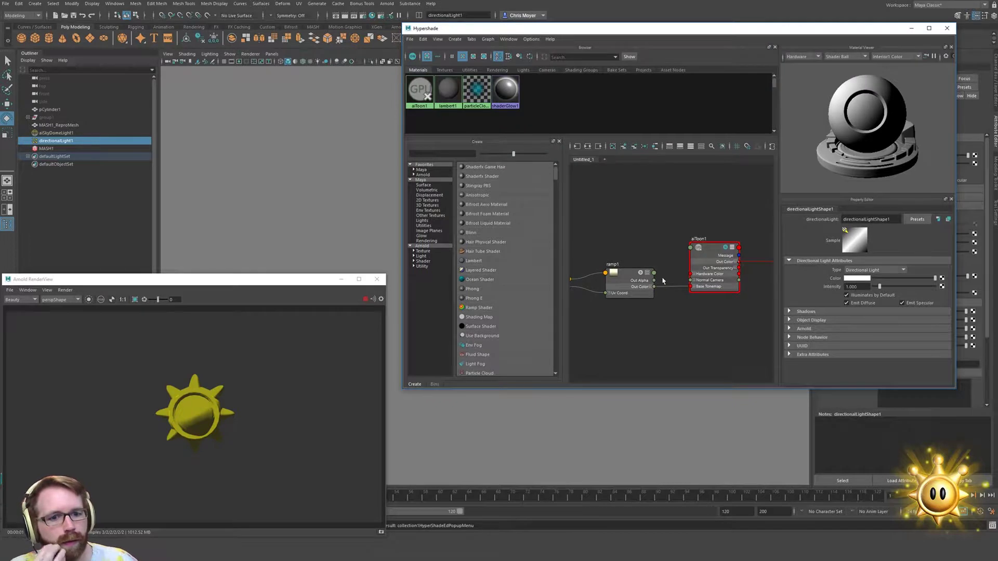
click(423, 109)
click(684, 263)
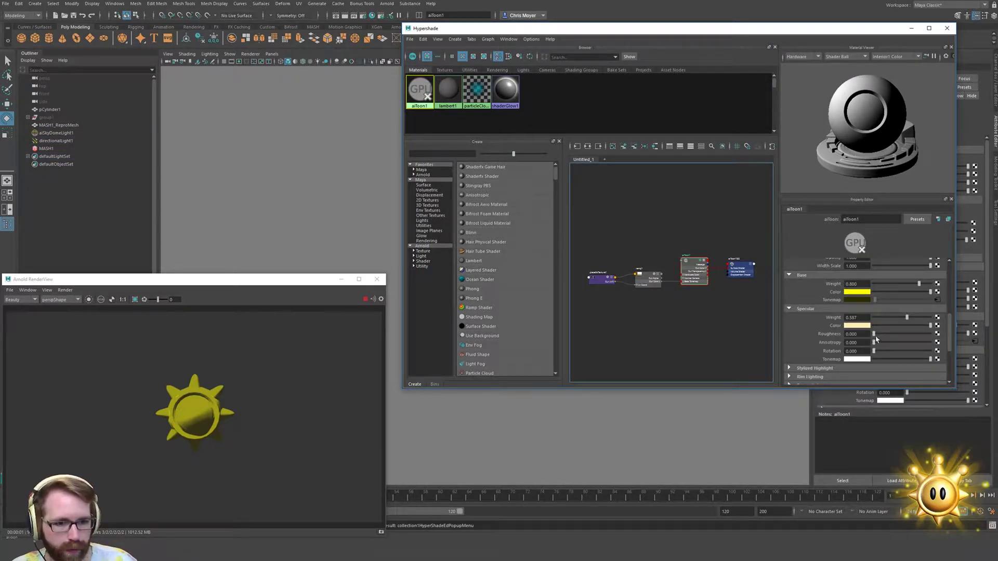
drag(875, 337, 906, 323)
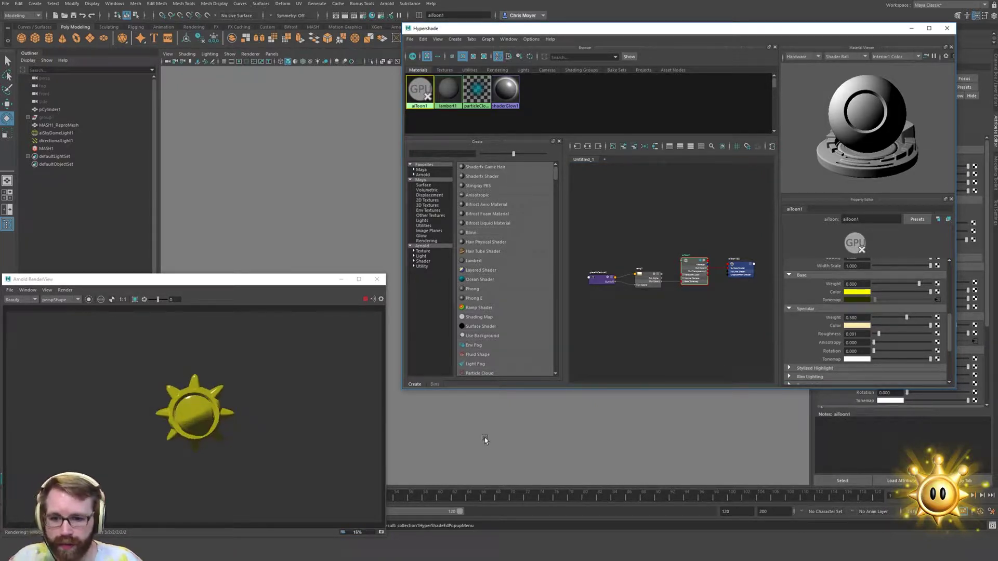
Set aiToon1's specular roughness to about 0.678 while checking the sun close up in the render, and close Hypershade
alt+right_drag(488, 409, 861, 406)
alt+right_drag(645, 437, 570, 435)
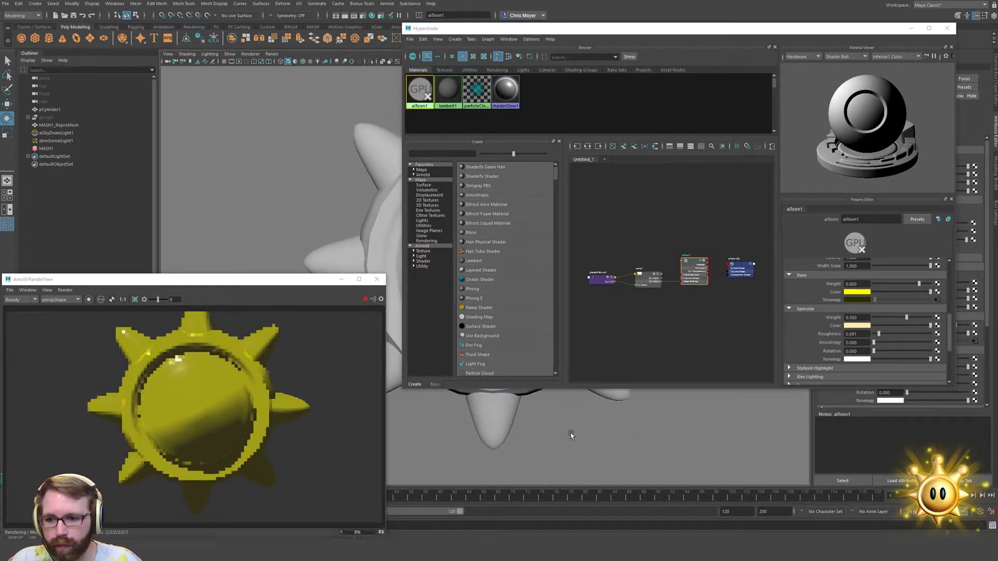
alt+drag(571, 436, 603, 459)
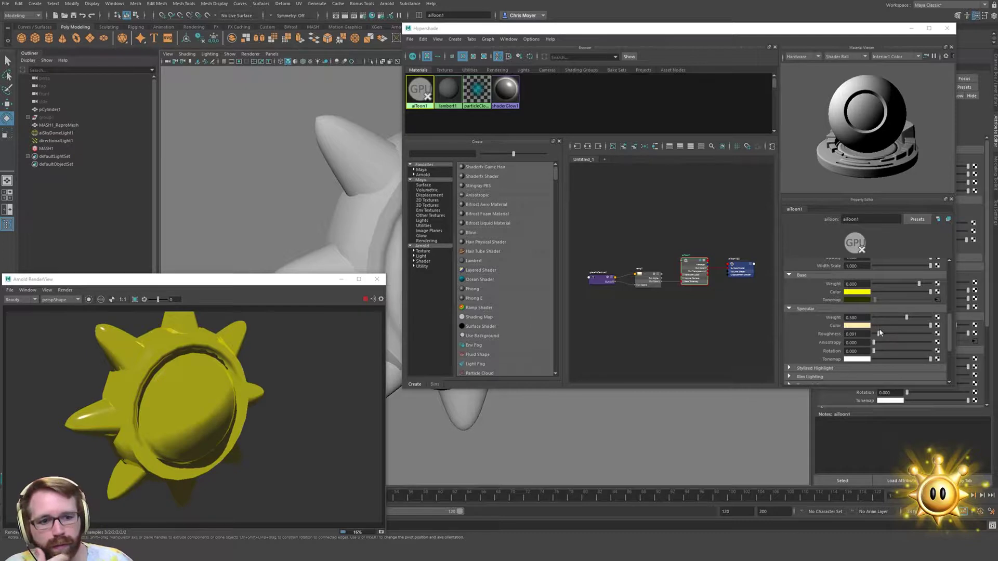
drag(880, 333, 911, 344)
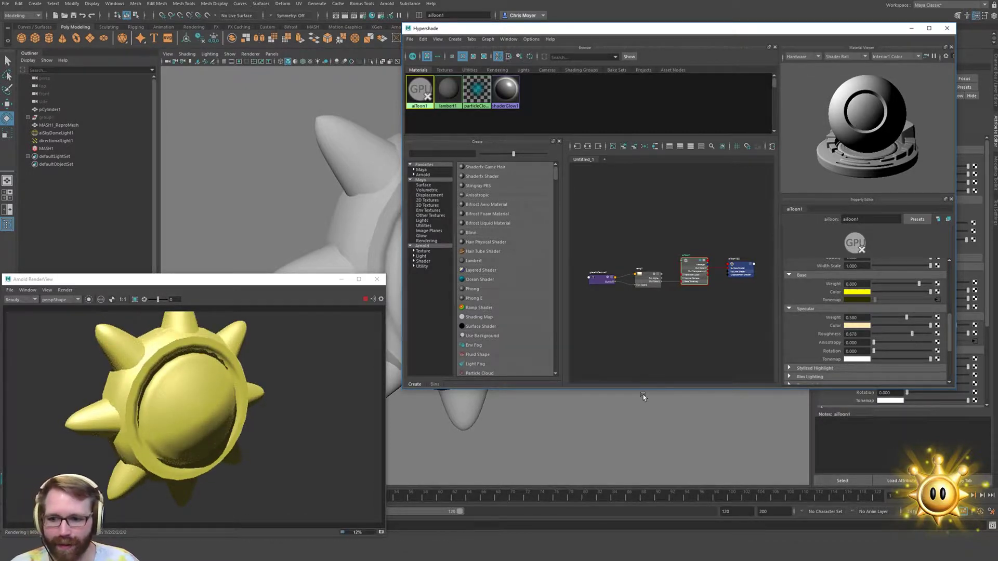
alt+drag(643, 434, 574, 426)
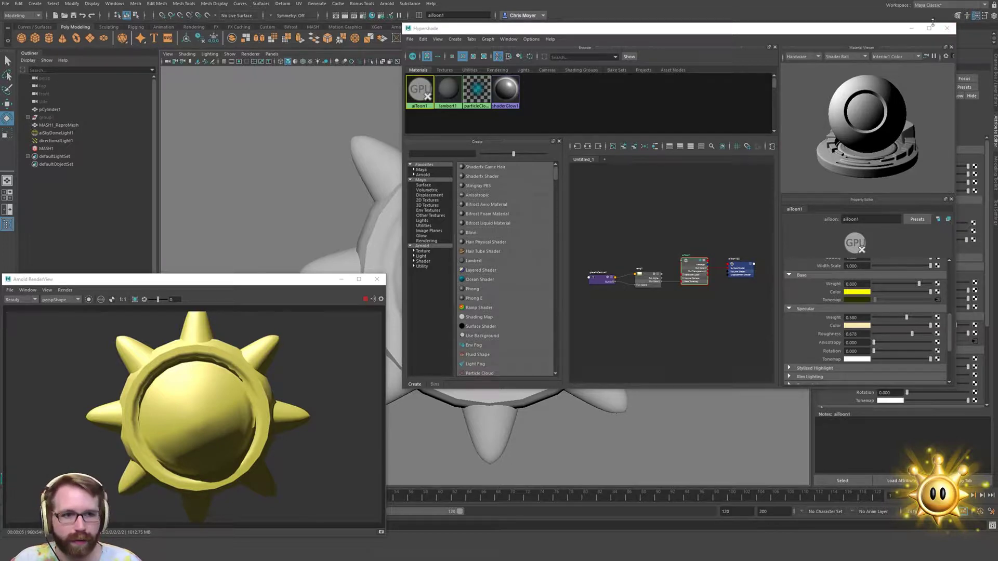
click(947, 28)
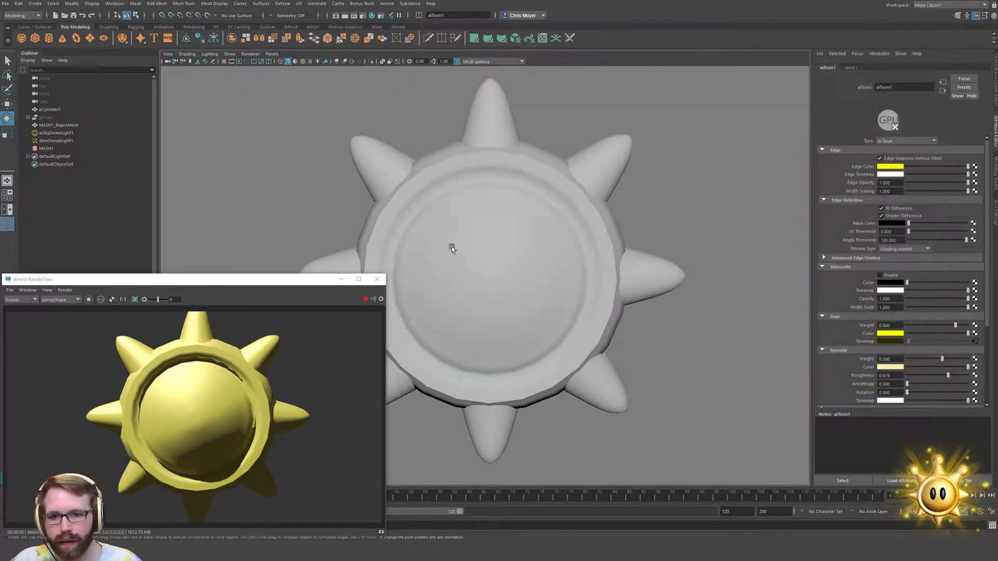
Select the edge loop inside the sun disc's front rim and move it along the cylinder's axis with Object X symmetry
click(498, 237)
alt+drag(497, 214, 440, 199)
double_click(432, 189)
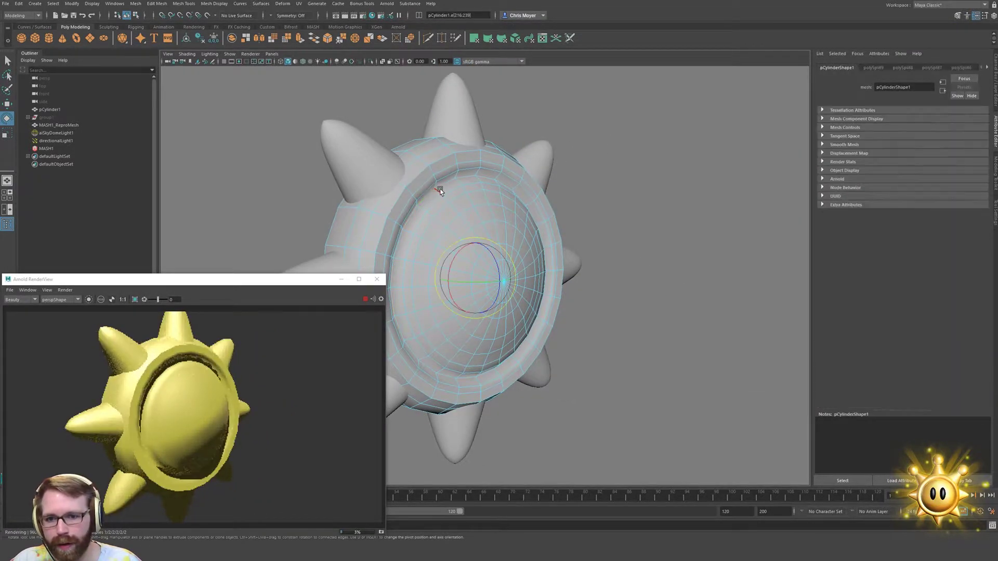
key(w)
mouse_move(483, 251)
alt+mouse_down()
mouse_move(629, 234)
mouse_move(476, 244)
alt+mouse_up()
drag(472, 201, 509, 284)
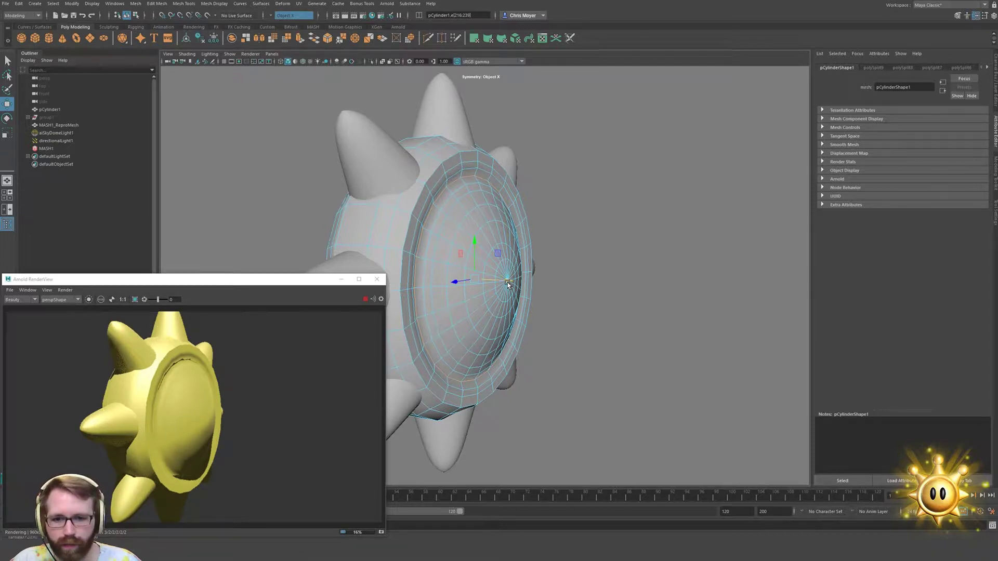
Select the neighbouring edge loop on the disc's rim and move it along the cylinder's axis to reshape the groove
drag(505, 284, 553, 207)
scroll(424, 276, up, 2)
double_click(552, 205)
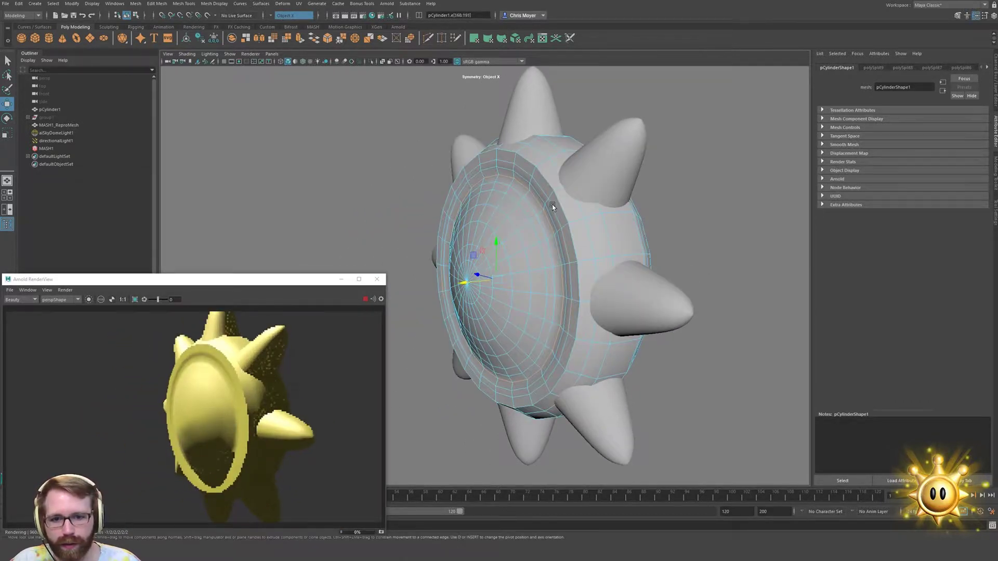
alt+drag(475, 285, 621, 257)
alt+drag(545, 265, 521, 275)
scroll(519, 273, up, 5)
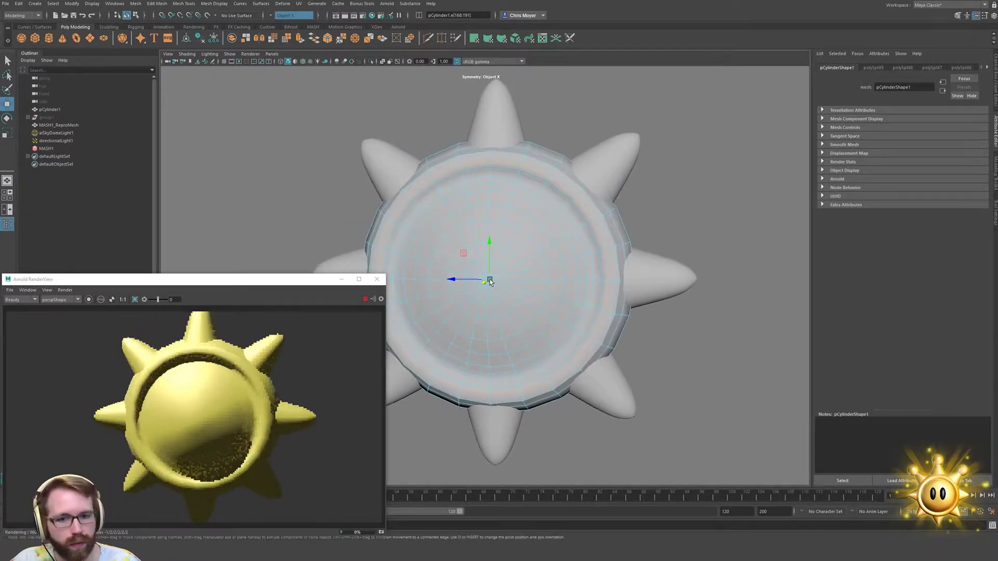
alt+drag(569, 251, 559, 279)
Create a polygon sphere and move it straight up above the sun's top spike
scroll(562, 286, down, 3)
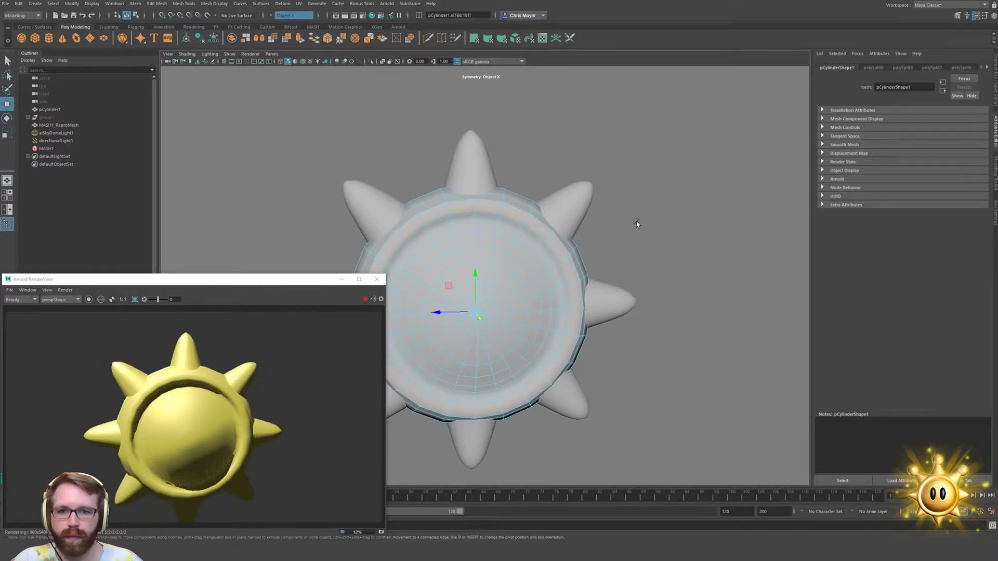
scroll(637, 221, down, 4)
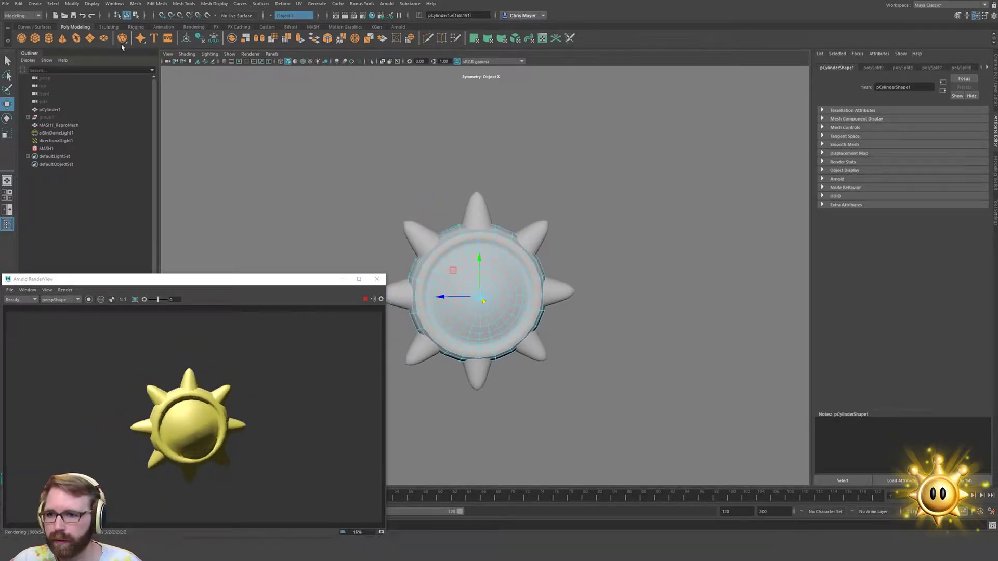
click(22, 38)
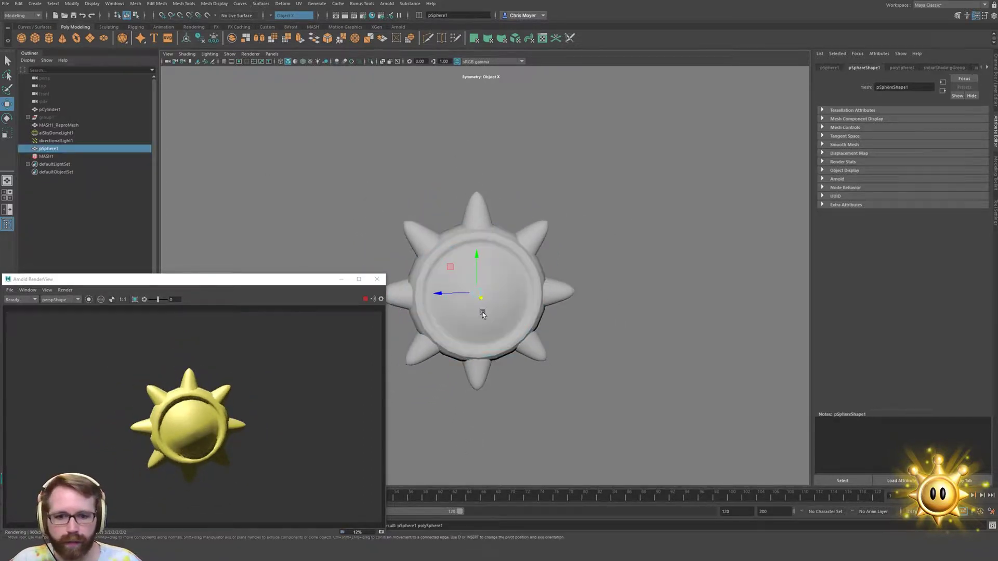
drag(496, 259, 496, 125)
key(r)
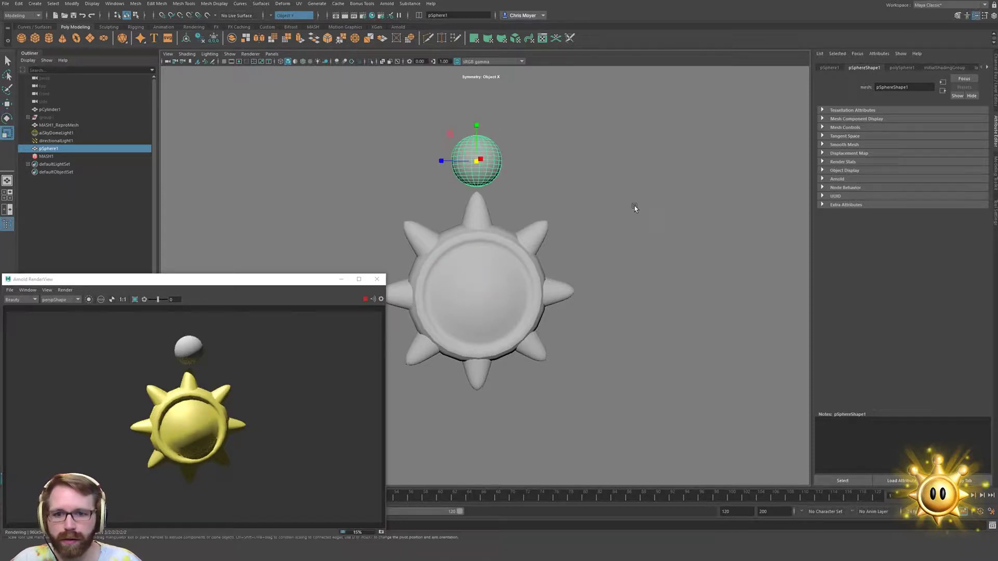
Set the new sphere's subdivisions to 12 around the axis and 10 in height
key(t)
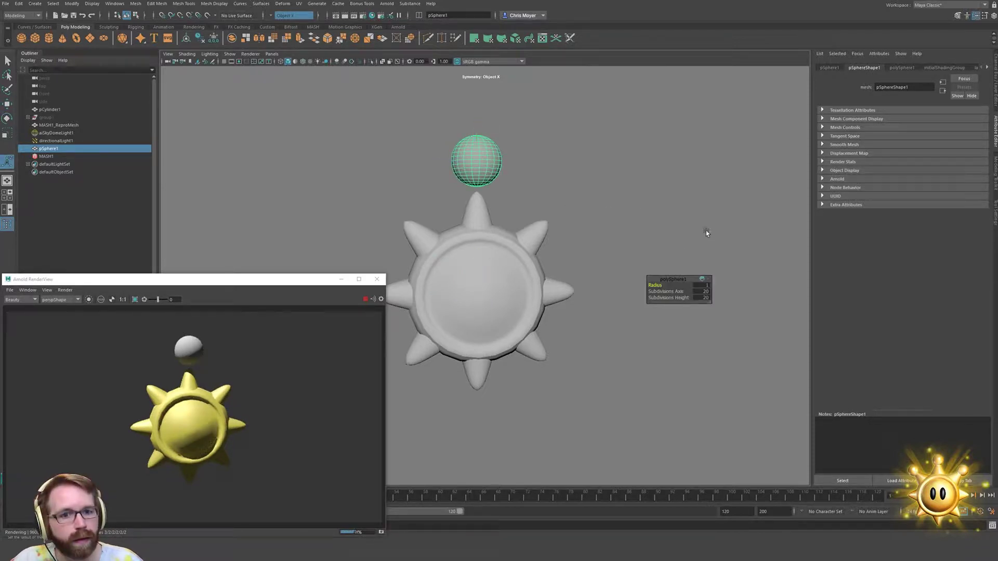
click(706, 292)
text(8)
key(Tab)
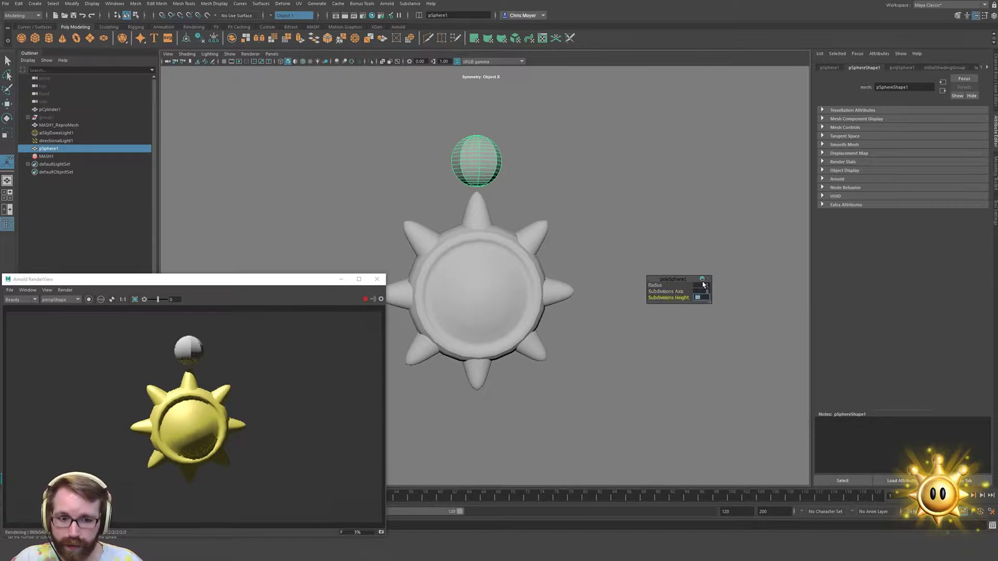
text(8)
key(Return)
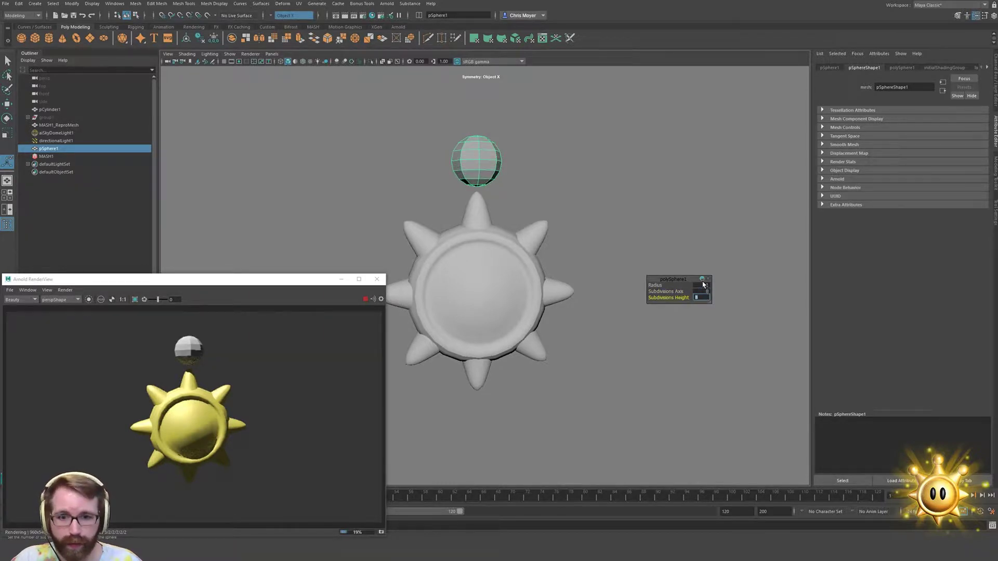
text(18)
key(Return)
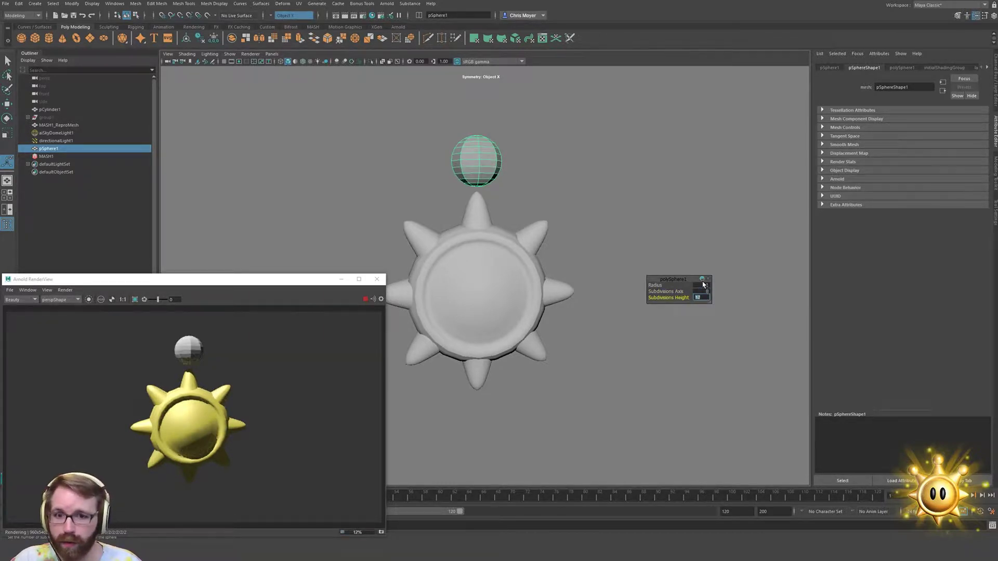
key(Return)
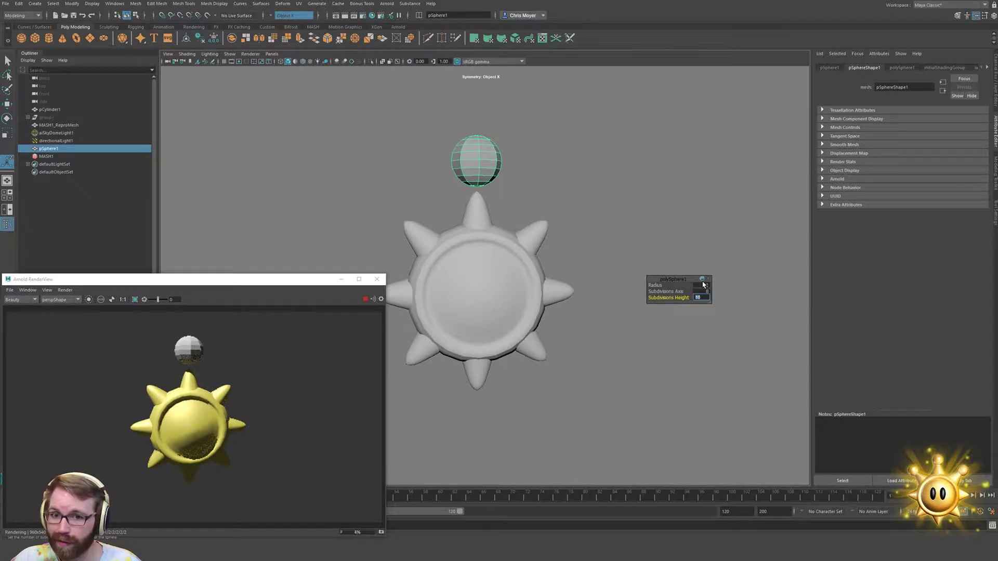
click(702, 291)
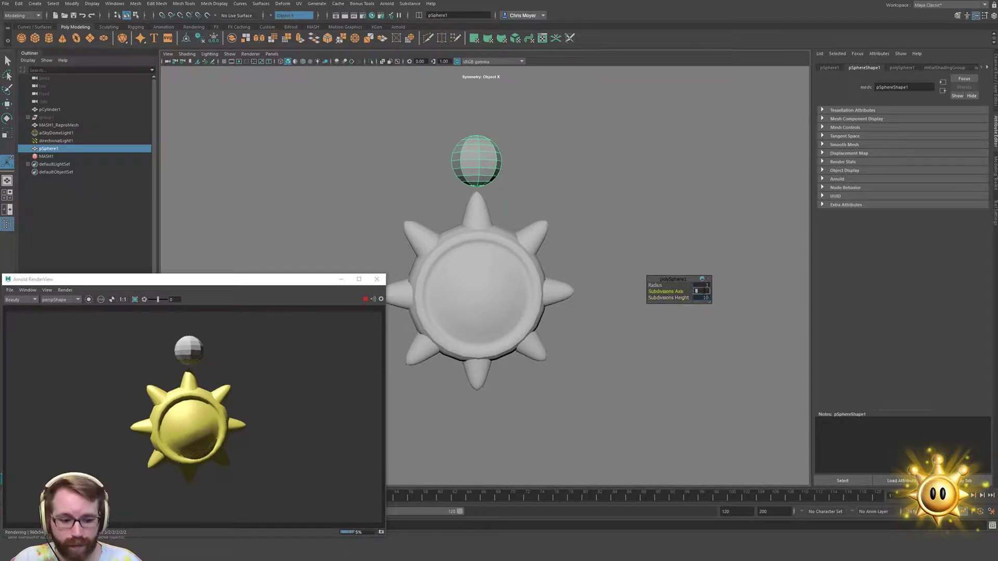
text(12)
key(Return)
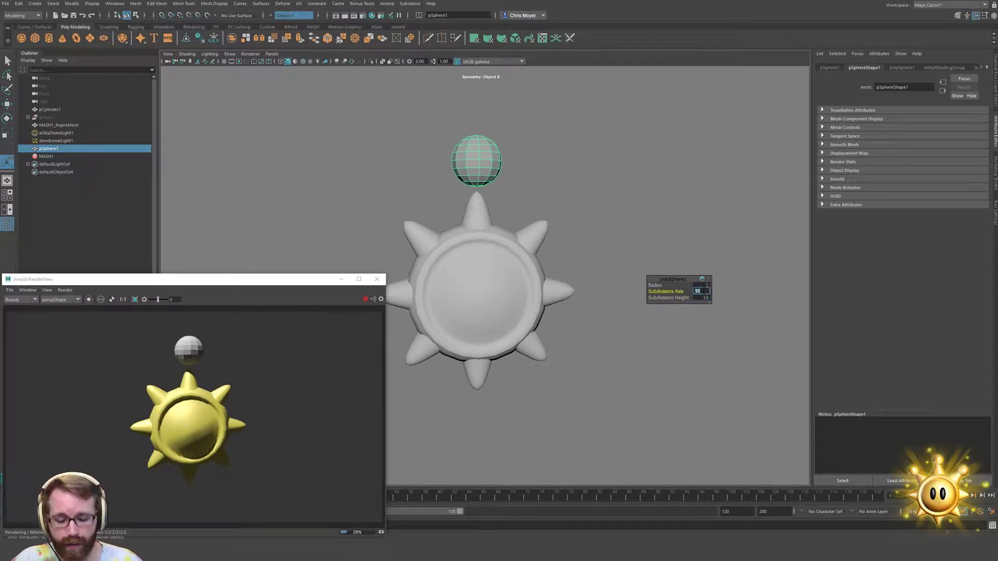
Scale the sphere down uniformly and lower it onto the tip of the sun's top spike
alt+drag(548, 191, 506, 245)
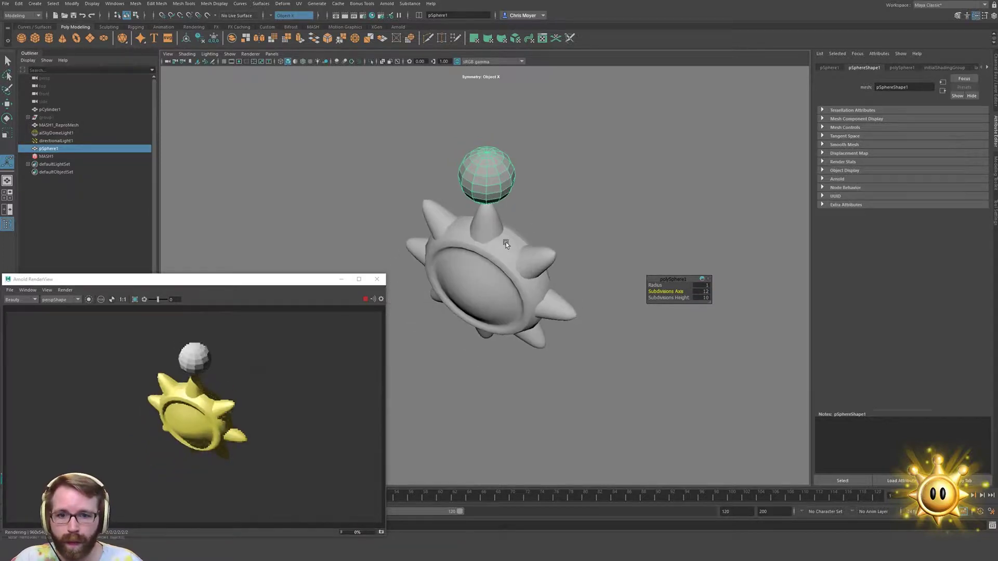
key(w)
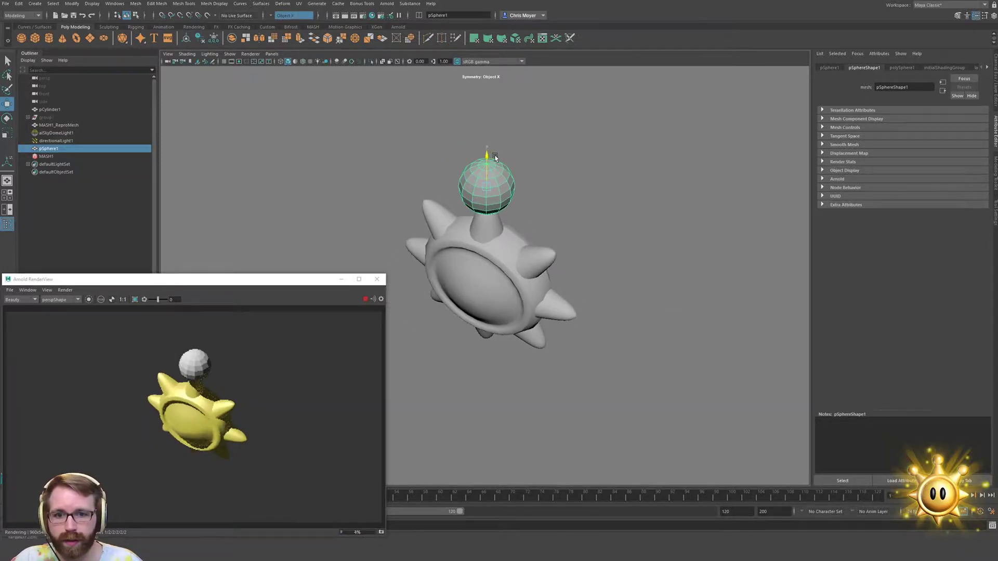
alt+drag(488, 127, 527, 151)
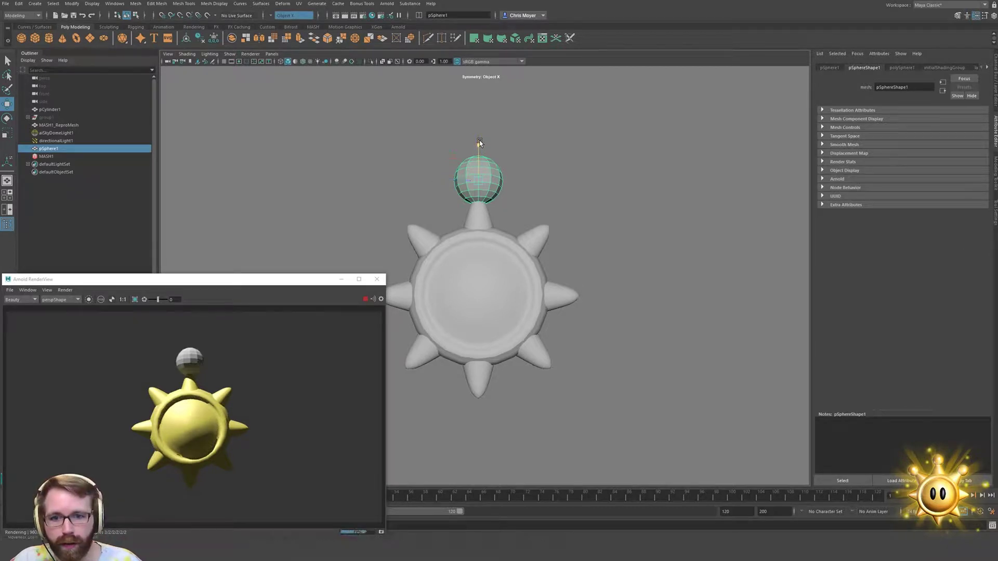
alt+drag(594, 181, 591, 174)
key(r)
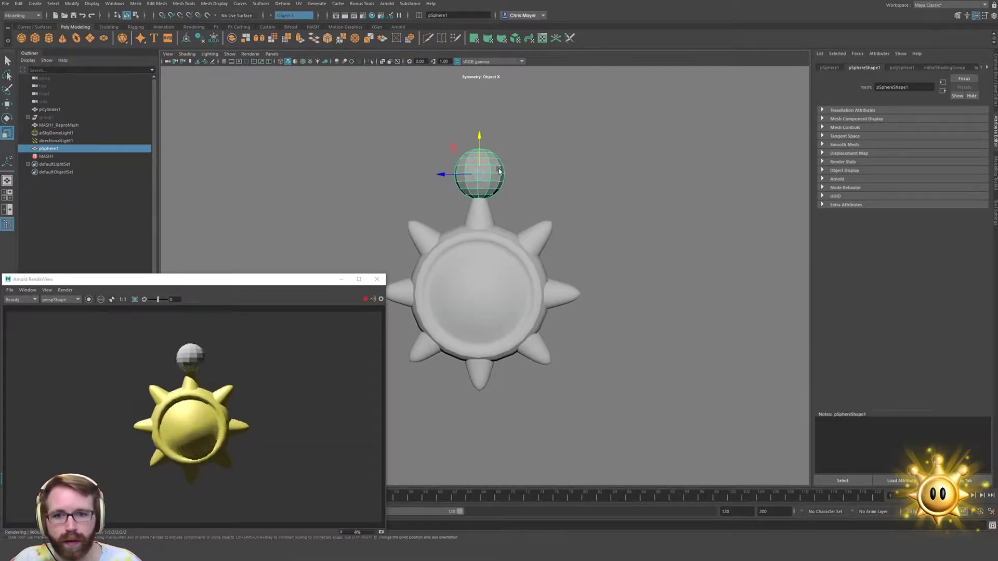
drag(479, 175, 471, 181)
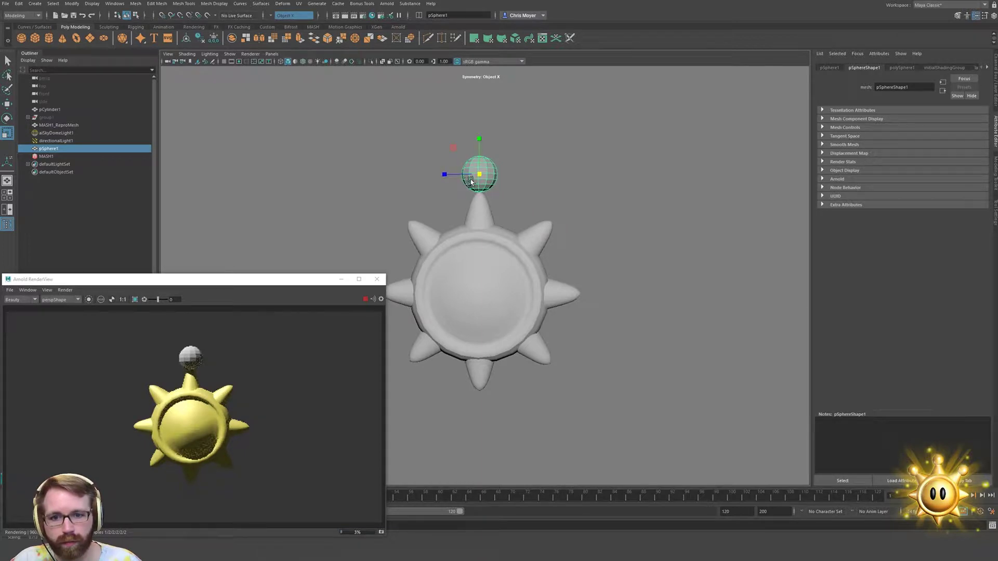
key(w)
drag(481, 136, 482, 144)
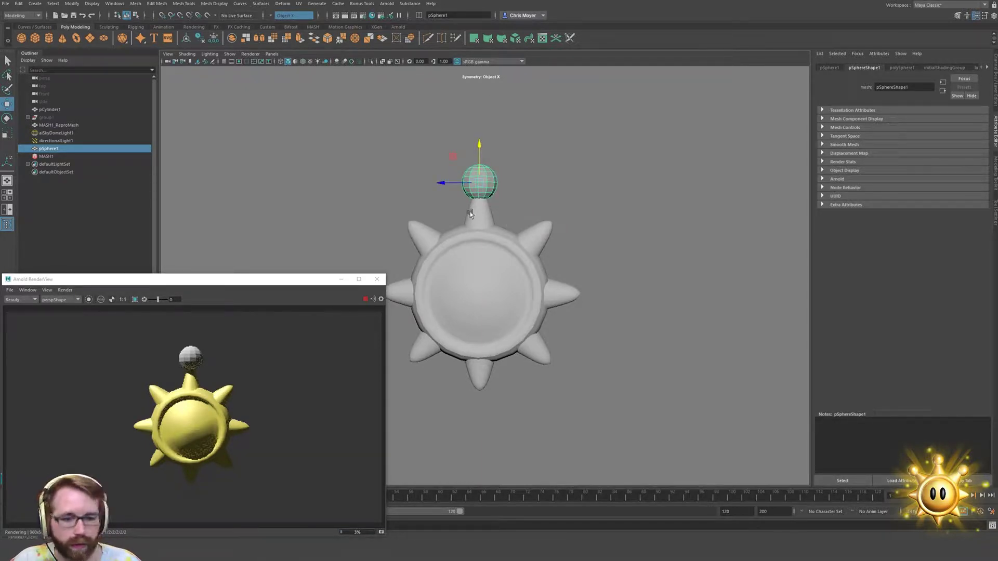
Fine-tune the sphere's uniform scale to about 0.695
key(r)
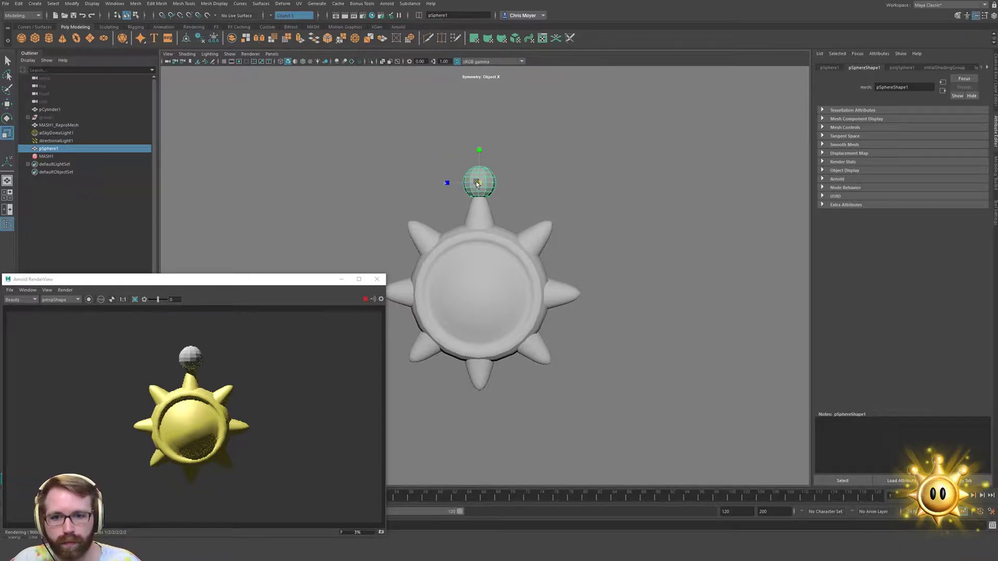
drag(478, 182, 474, 185)
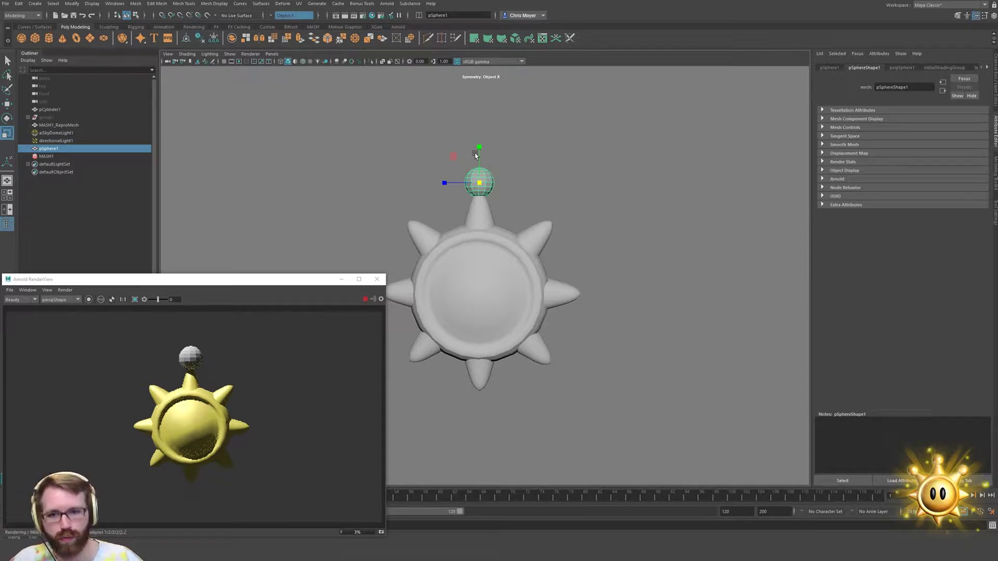
drag(478, 184, 483, 187)
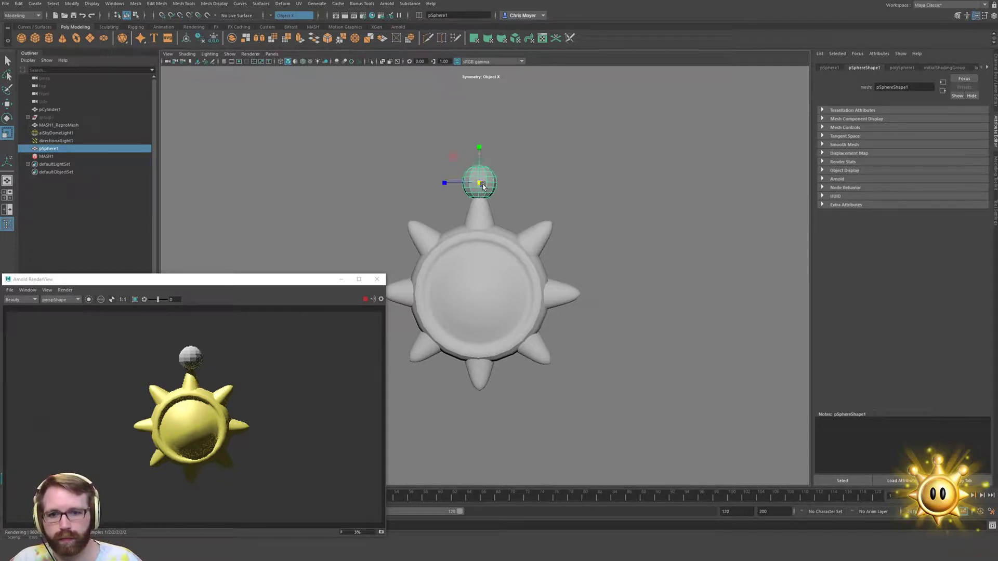
Select the sky dome light surrounding the sun and stop the live Arnold render
alt+drag(497, 227, 555, 250)
click(555, 251)
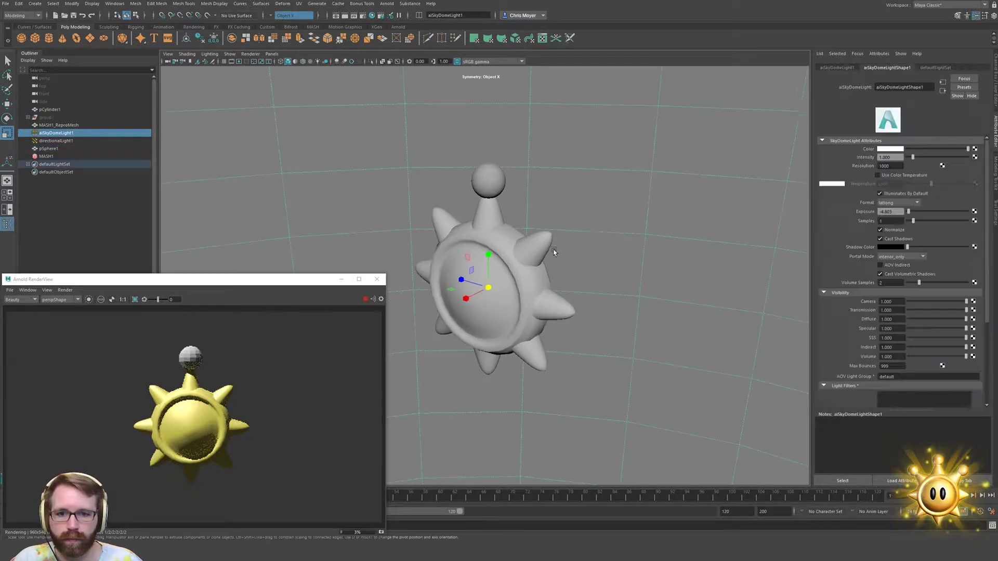
alt+right_drag(555, 250, 495, 308)
alt+drag(495, 309, 578, 274)
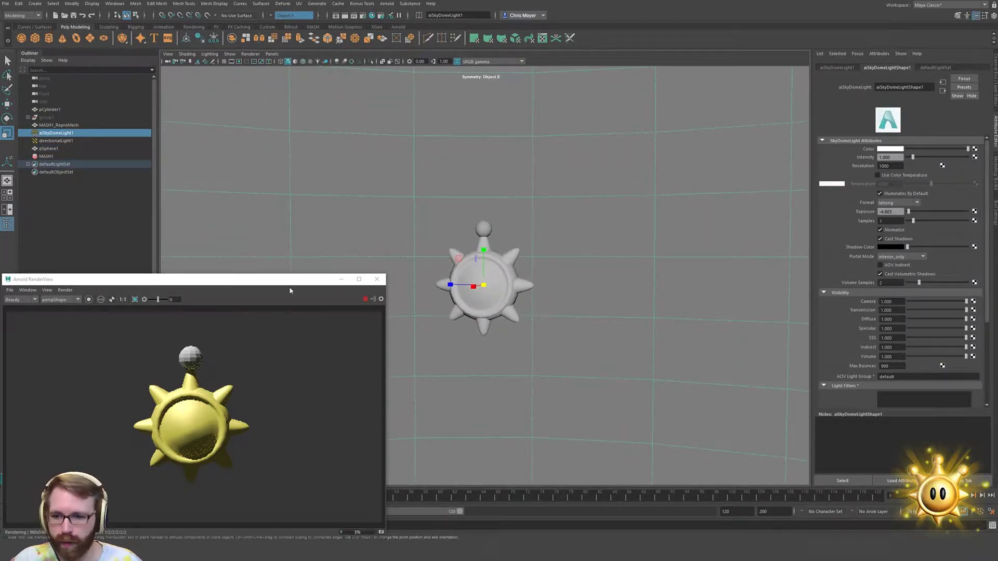
click(365, 300)
alt+drag(550, 315, 574, 262)
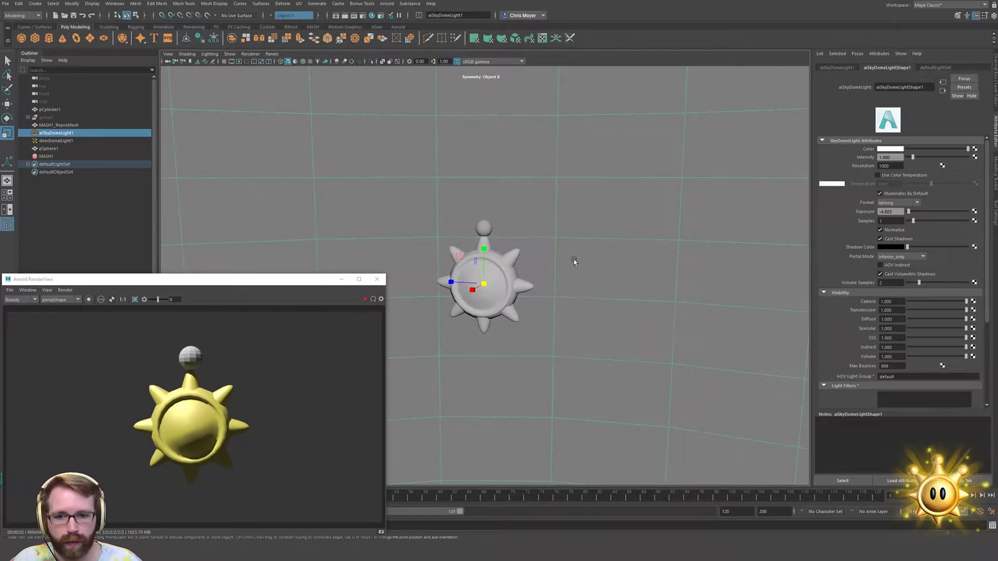
Save the scene, put the sky dome light on a new display layer set to reference, and clear the selection
click(994, 100)
key(ctrl+s)
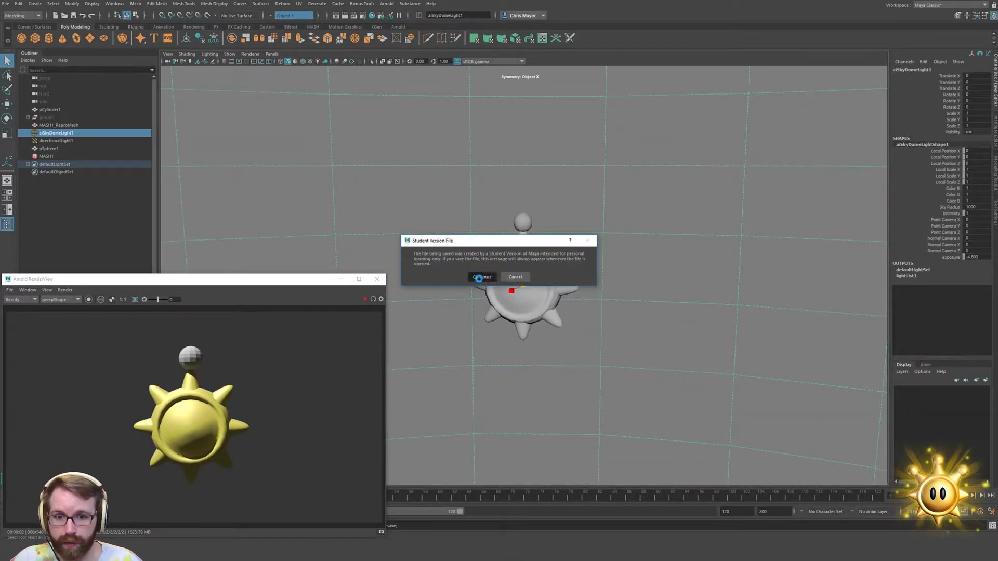
click(481, 276)
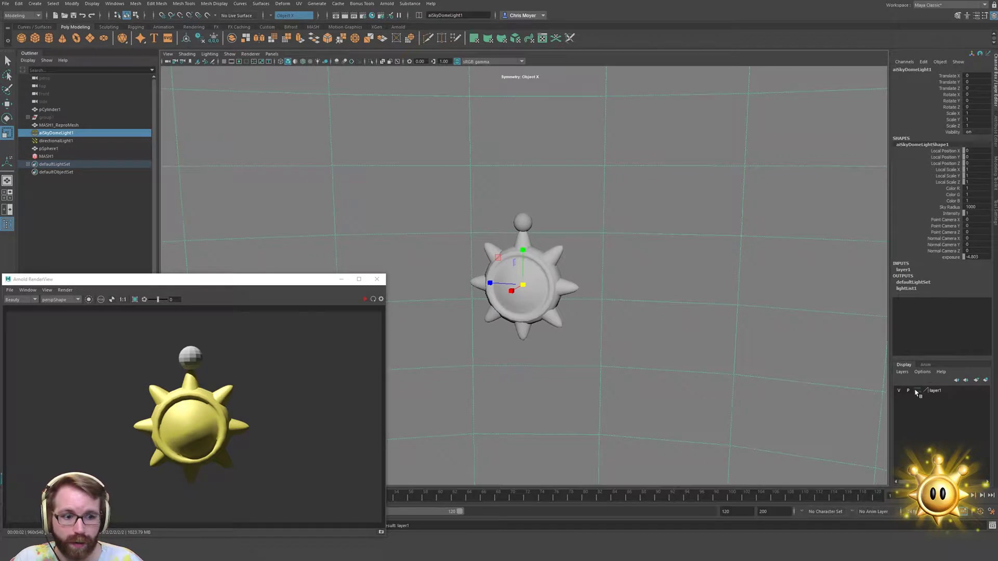
click(917, 390)
click(649, 298)
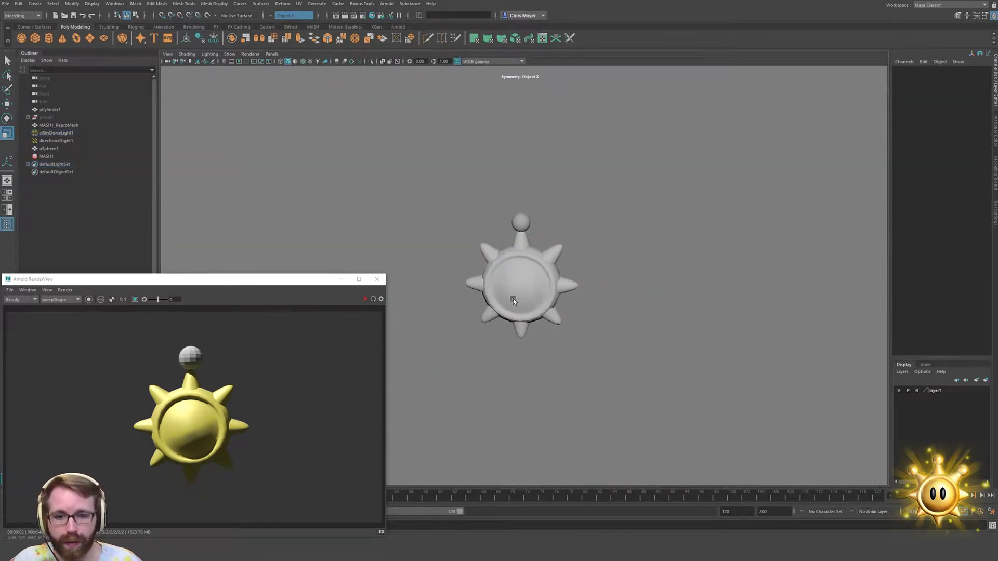
Restart the live Arnold render and examine the sun with its sphere close up from the front and side
scroll(572, 298, up, 3)
alt+middle_drag(654, 300, 655, 336)
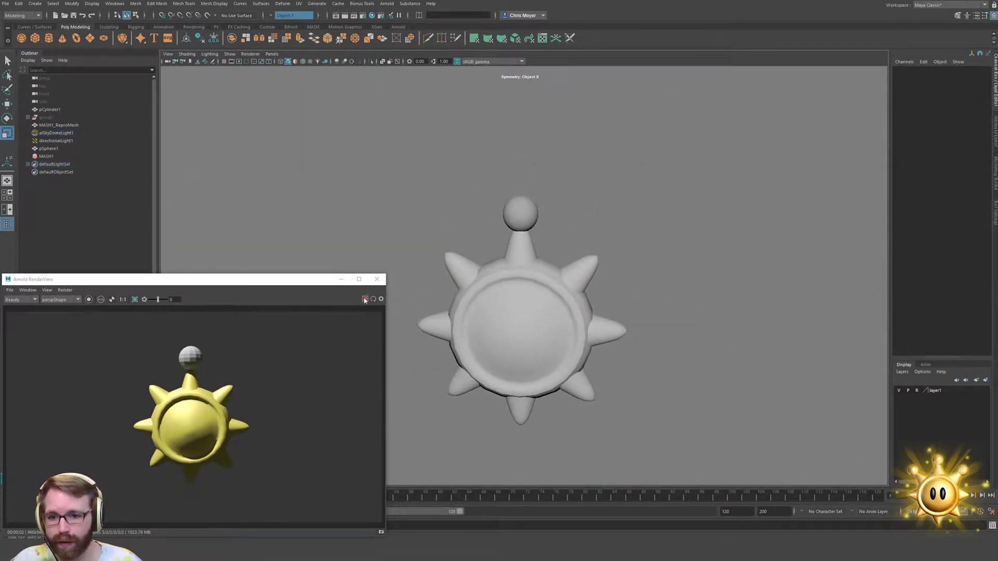
click(365, 299)
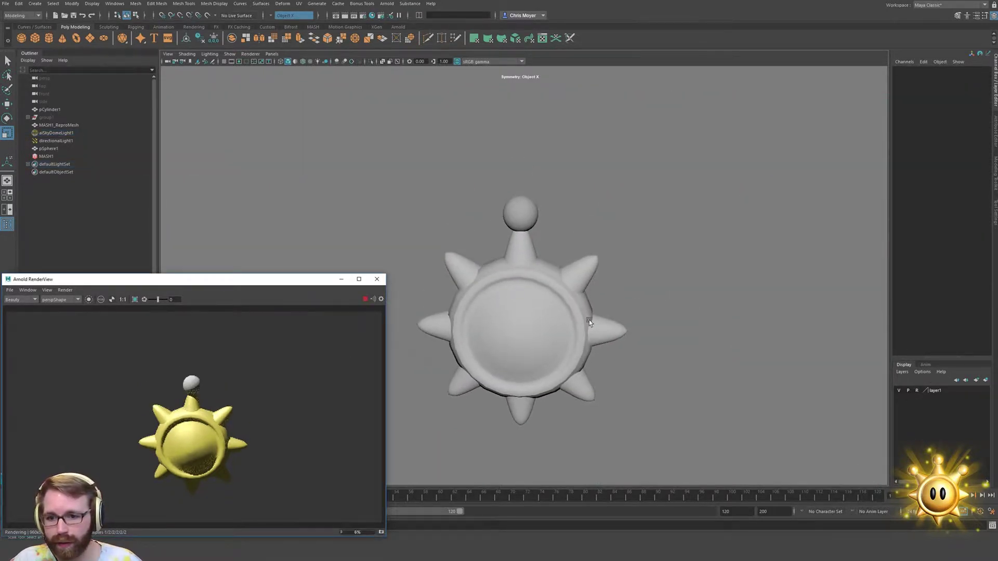
alt+drag(588, 320, 534, 283)
scroll(535, 282, up, 5)
alt+middle_drag(534, 282, 488, 279)
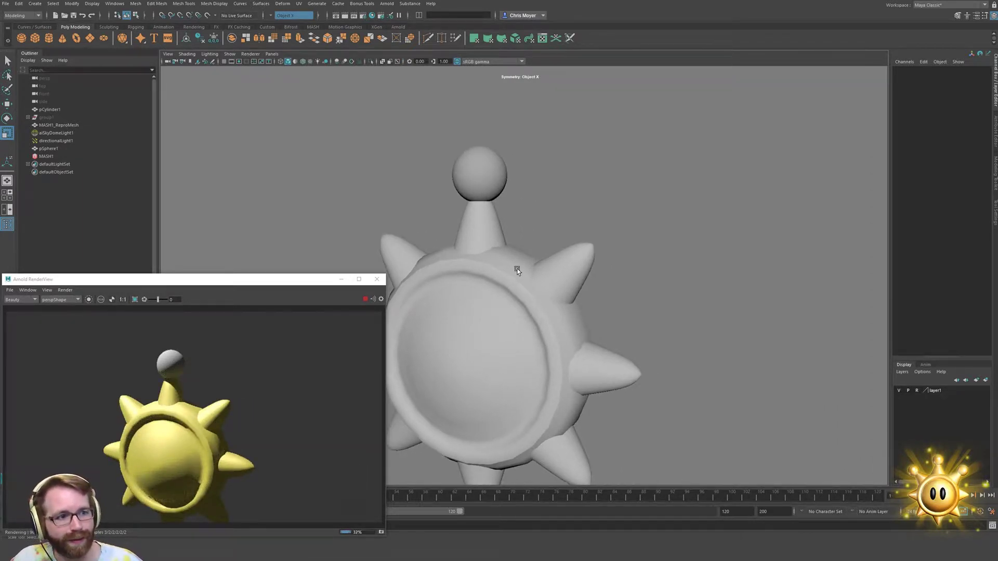
mouse_move(523, 317)
alt+mouse_down()
mouse_move(516, 308)
mouse_move(531, 303)
mouse_move(513, 280)
mouse_move(518, 325)
alt+mouse_up()
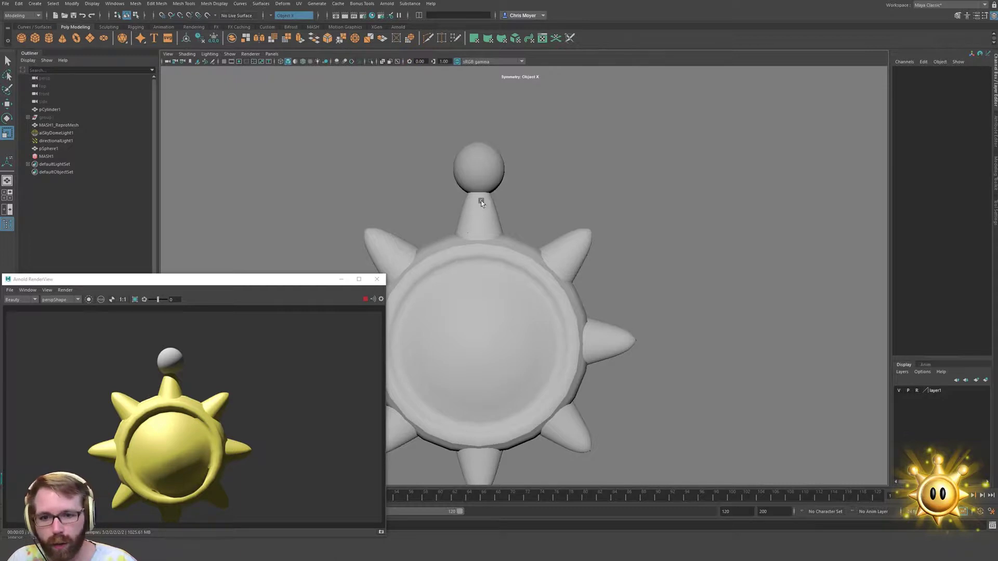
Select the sphere and raise it slightly above the top spike to a Translate Y of 4.446
scroll(479, 159, up, 2)
click(479, 157)
key(w)
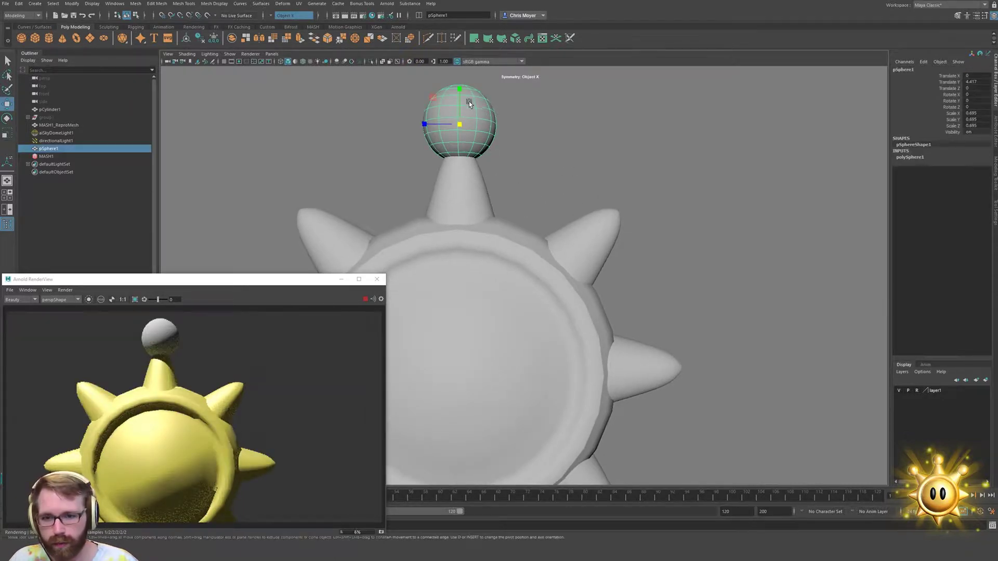
drag(457, 92, 461, 92)
scroll(490, 198, down, 2)
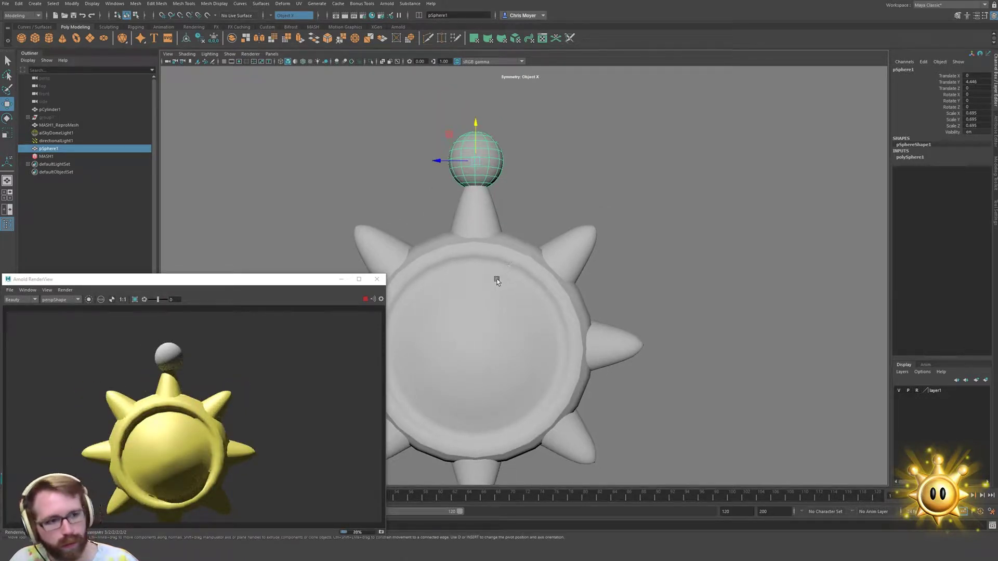
scroll(499, 291, down, 3)
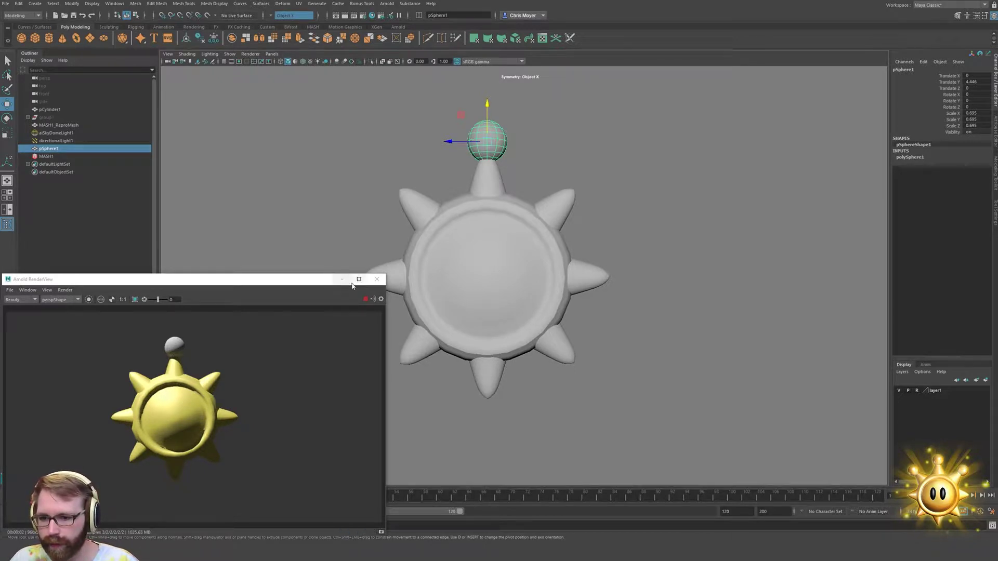
Assign the existing aiToon1 material to the sphere and minimize the Arnold render window
right_click(497, 130)
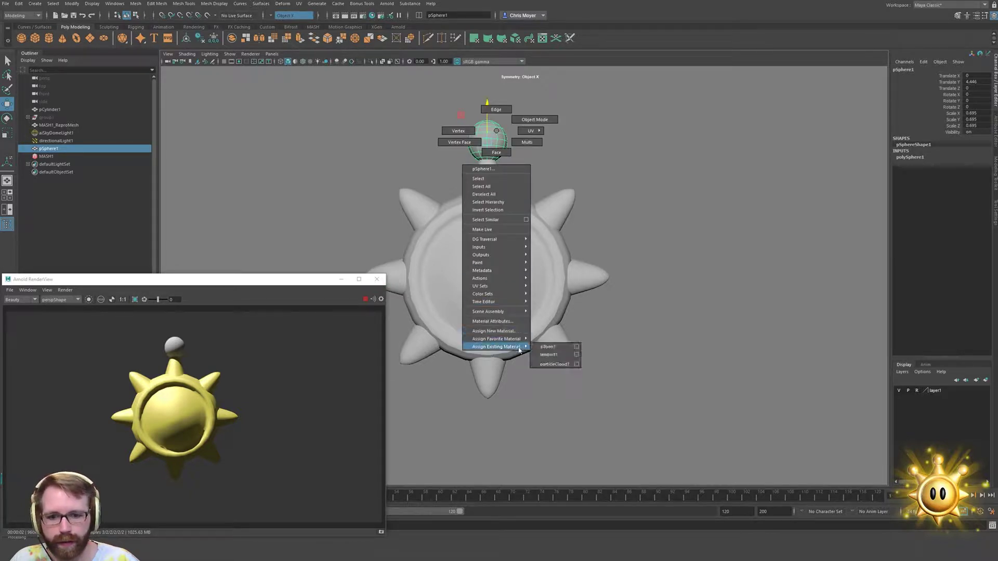
click(548, 347)
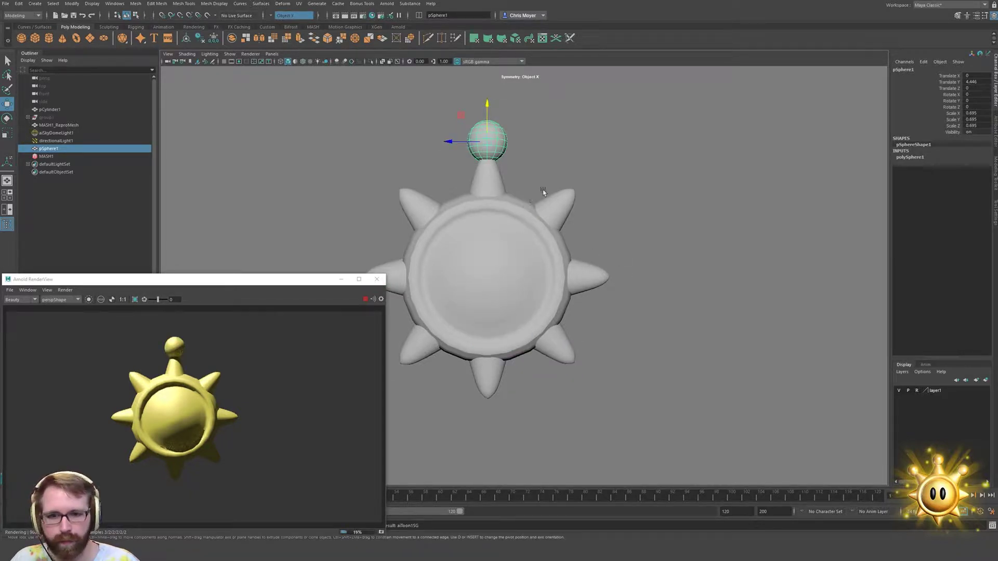
click(341, 280)
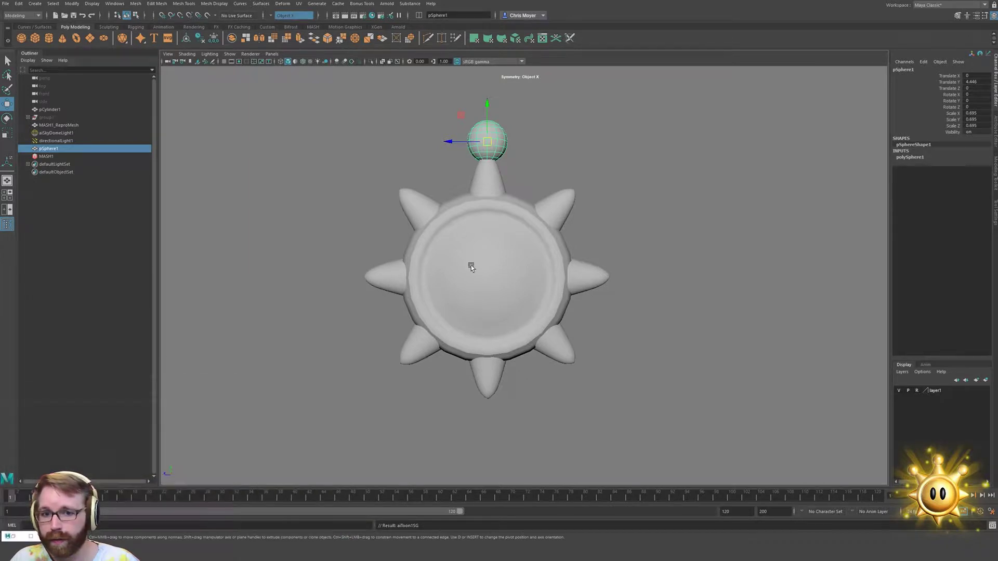
Isolate the sphere in the perspective view and show the grid
click(501, 253)
click(494, 143)
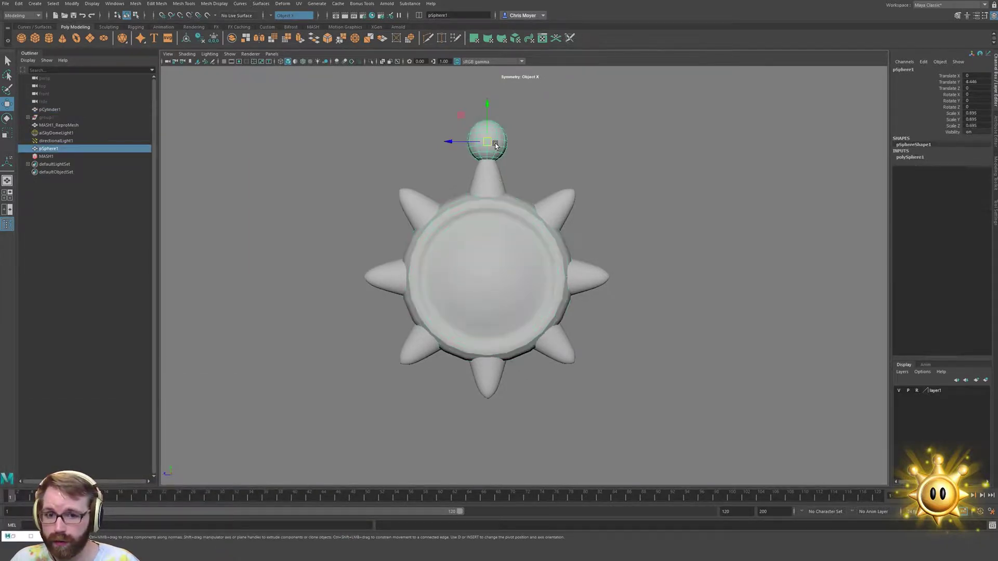
key(ctrl+1)
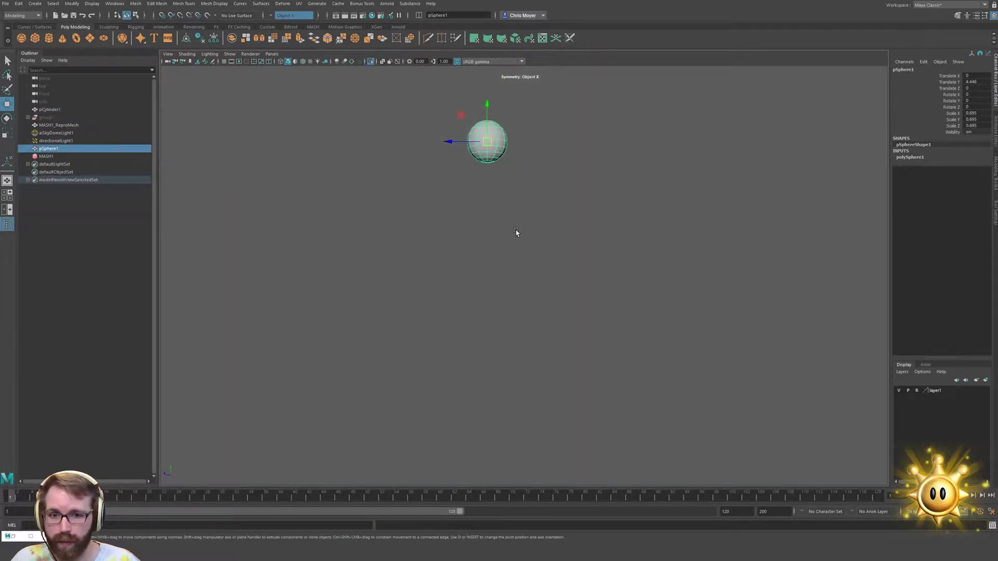
click(224, 62)
Snap the sphere straight down to the grid origin at Translate Y 0
alt+drag(467, 253, 522, 195)
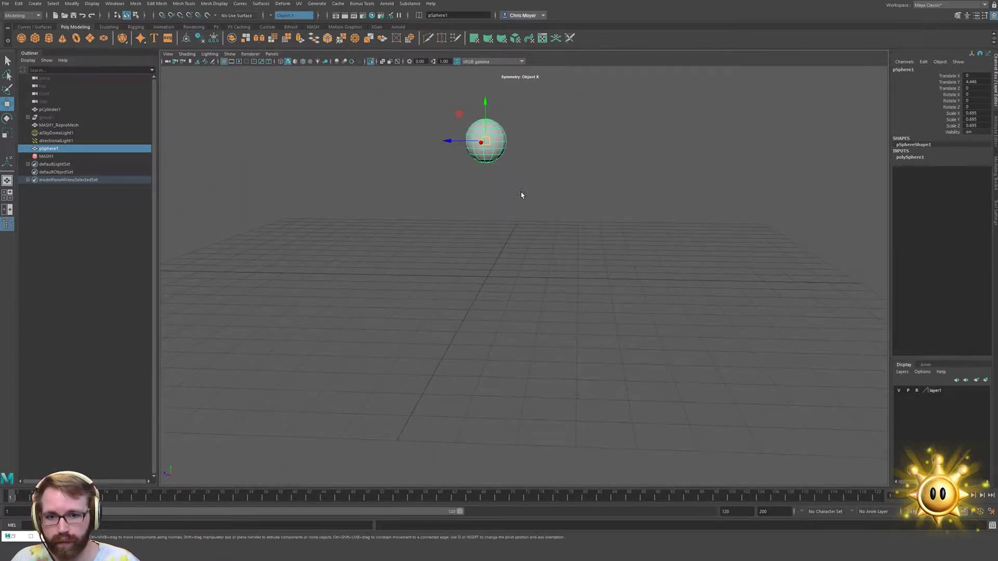
key(x)
drag(485, 104, 486, 283)
alt+drag(549, 292, 528, 293)
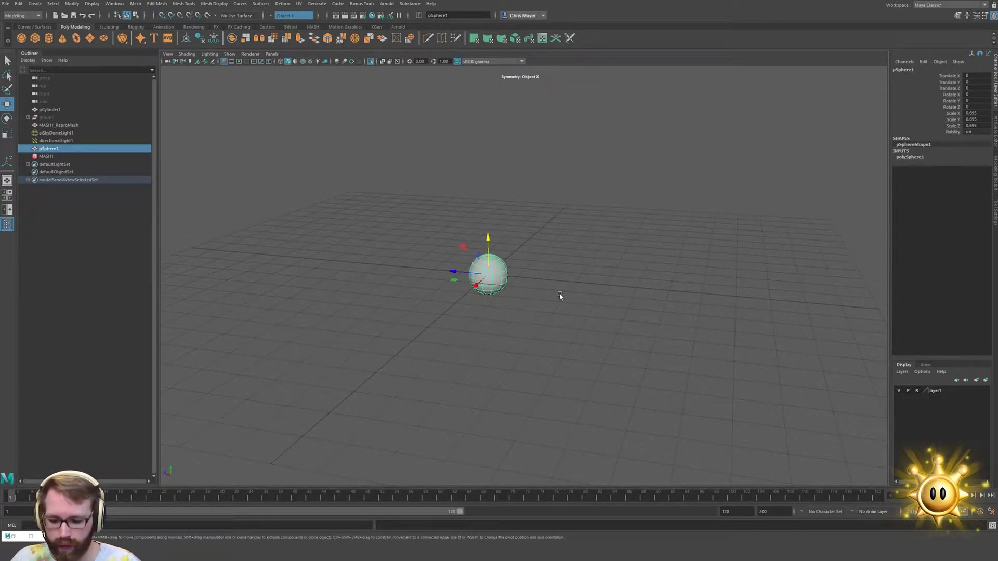
Delete the sphere's construction history and freeze its transformations
key(space)
click(457, 235)
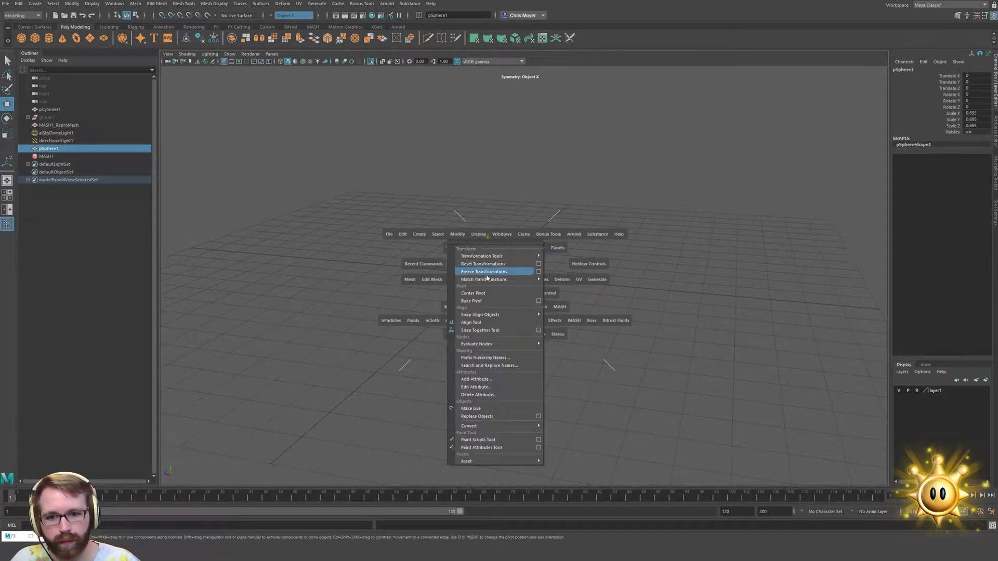
click(562, 291)
alt+drag(561, 291, 551, 295)
click(489, 267)
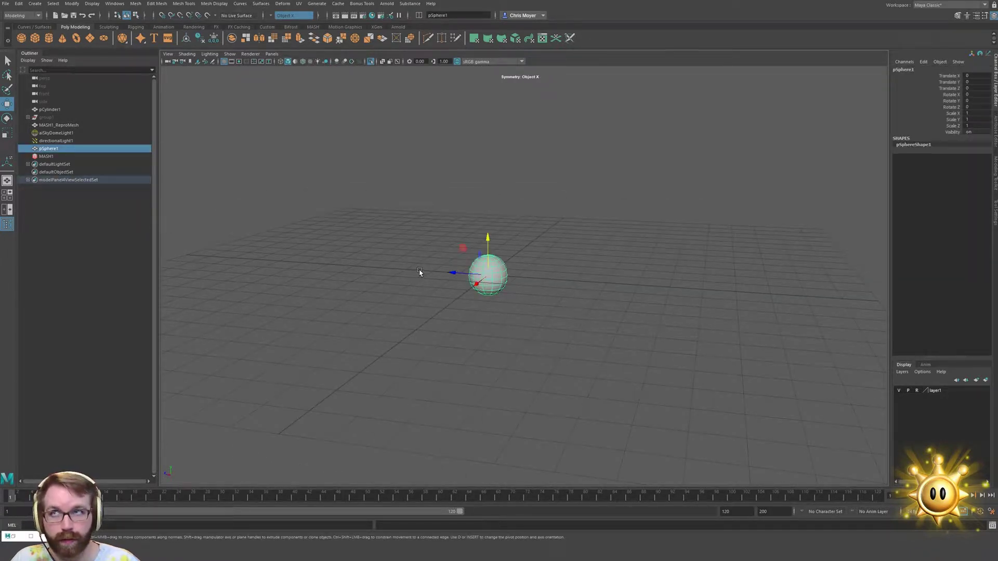
Group the sphere and create a new MASH network from the group
key(ctrl+g)
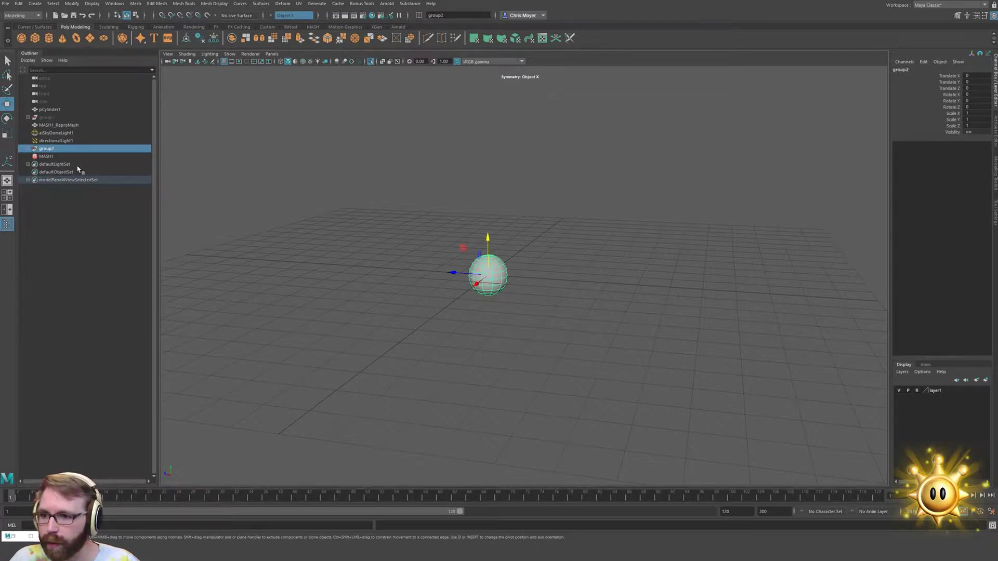
key(space)
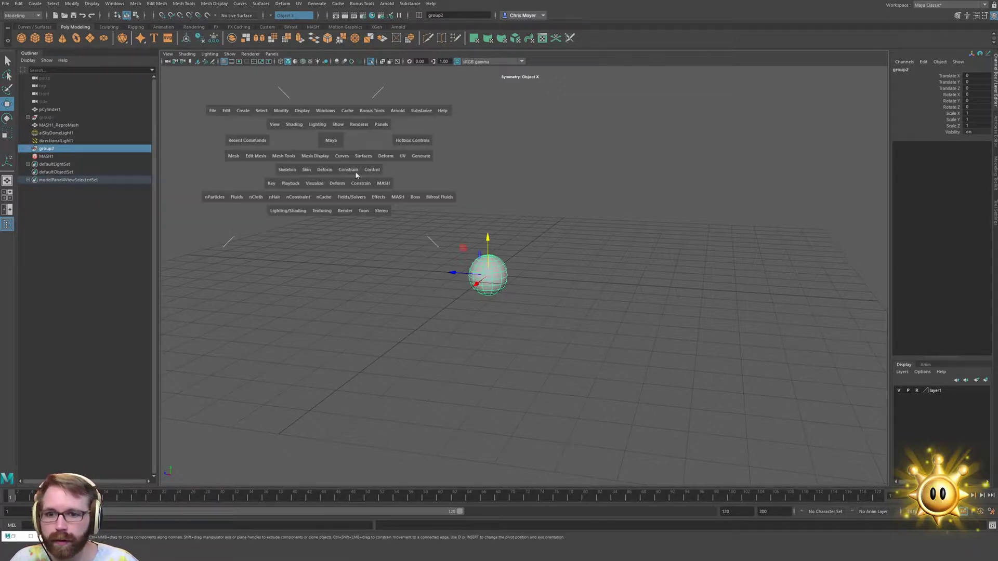
drag(387, 185, 415, 198)
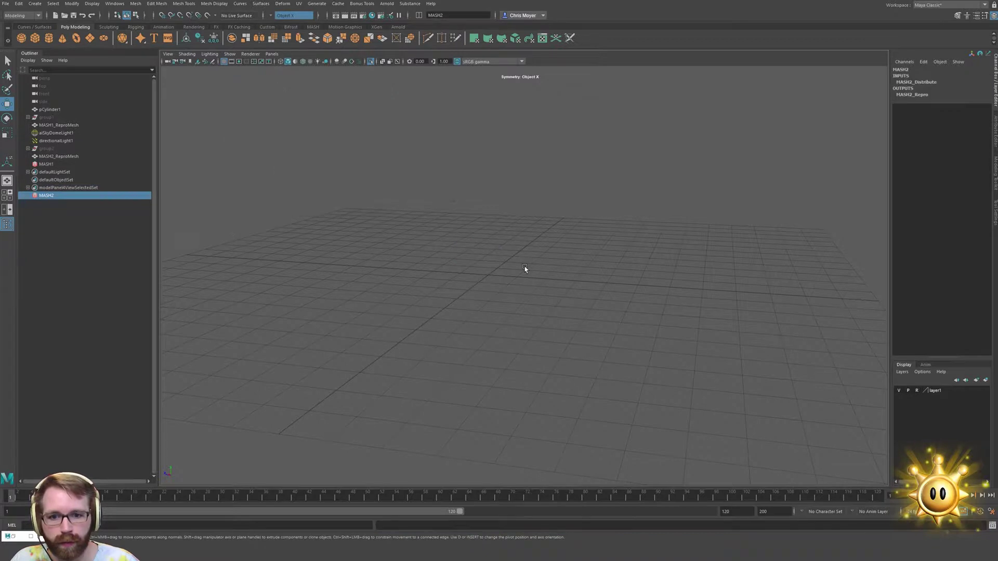
scroll(451, 251, down, 5)
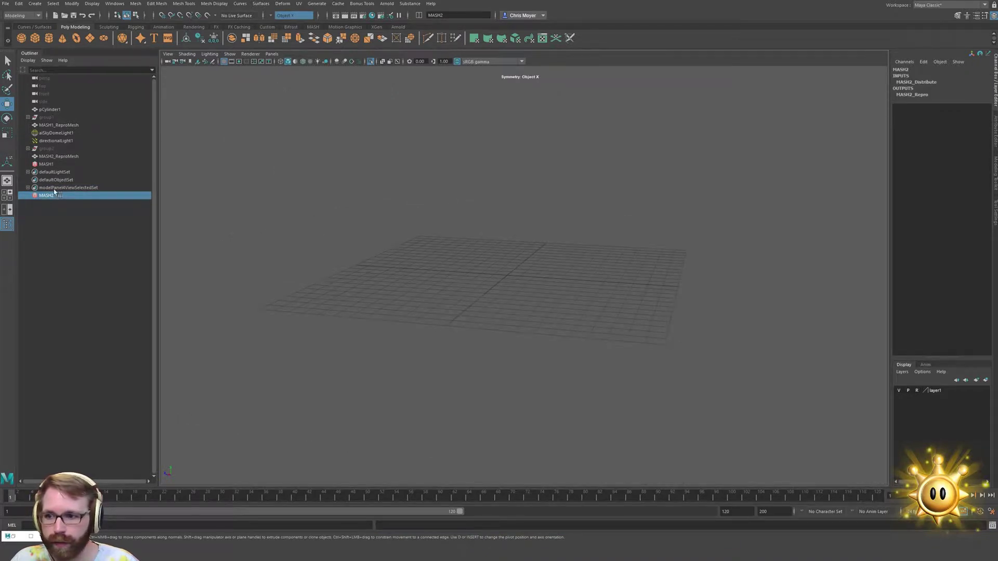
Turn off view isolation to show the whole sun and display the new MASH2 network's attributes
key(ctrl+1)
alt+drag(465, 251, 514, 268)
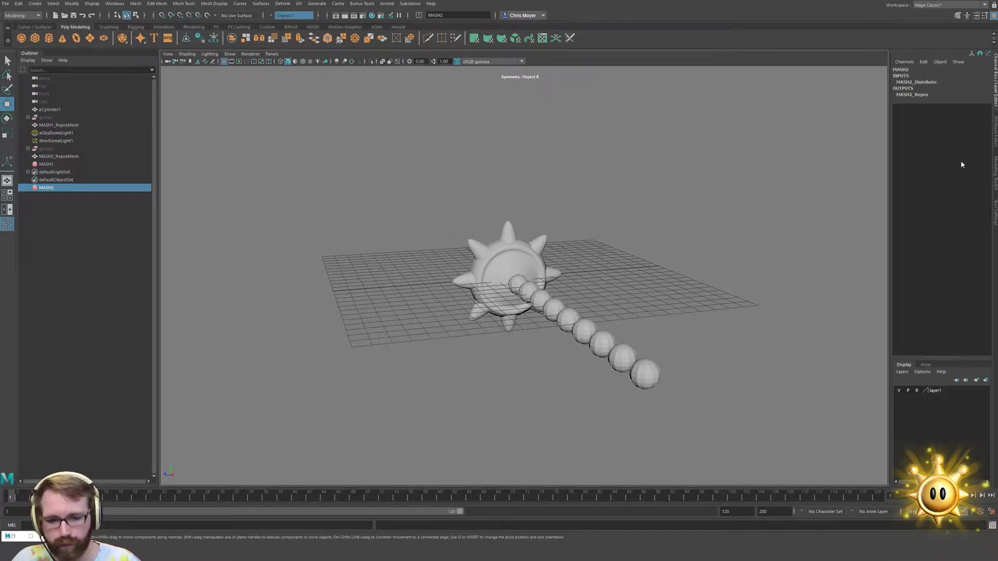
key(ctrl+n)
click(531, 274)
key(ctrl+a)
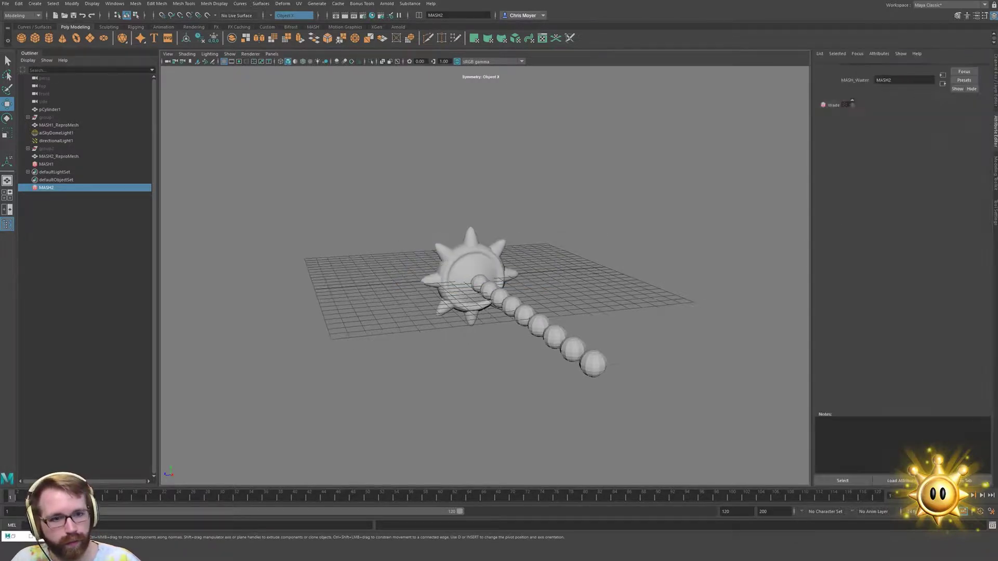
Set MASH2's distribution type to Radial with the radial axis set to YZ
click(862, 68)
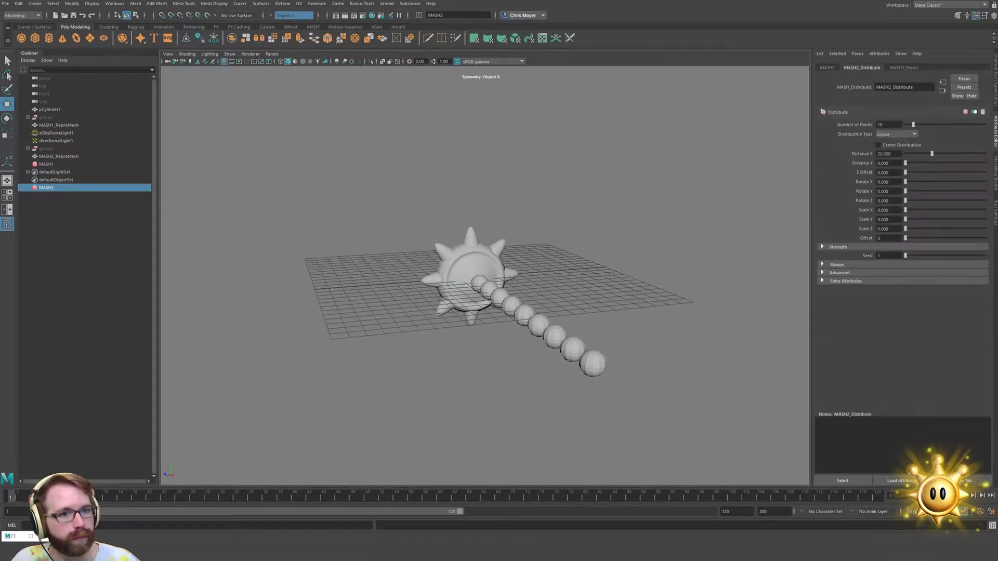
click(895, 135)
click(884, 151)
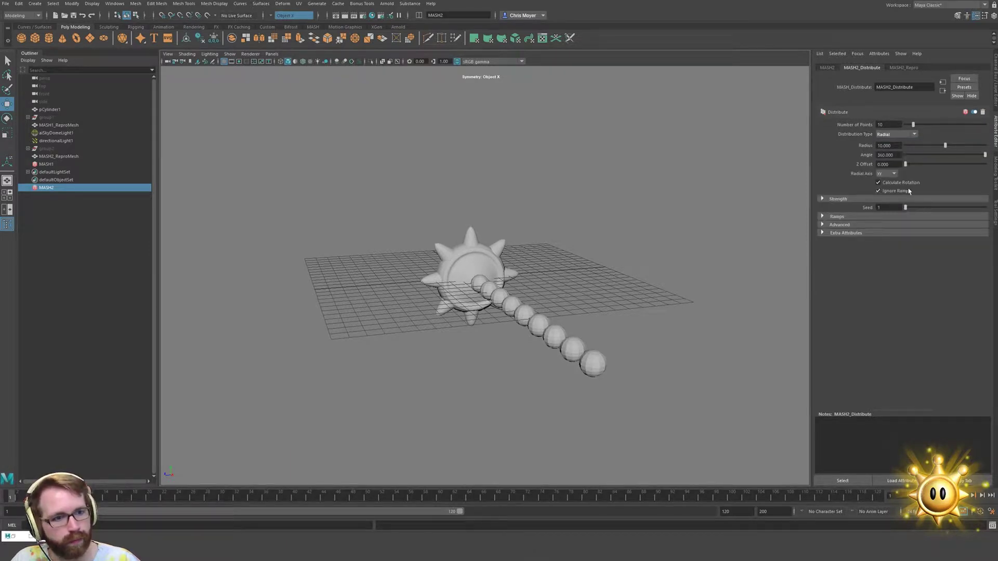
click(887, 174)
click(884, 186)
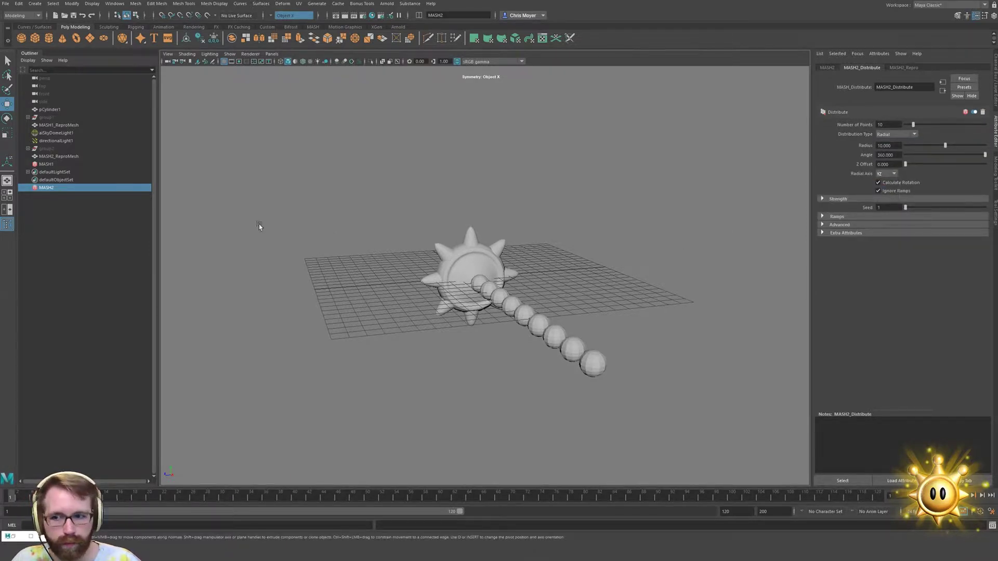
click(516, 196)
alt+drag(517, 196, 482, 228)
click(45, 188)
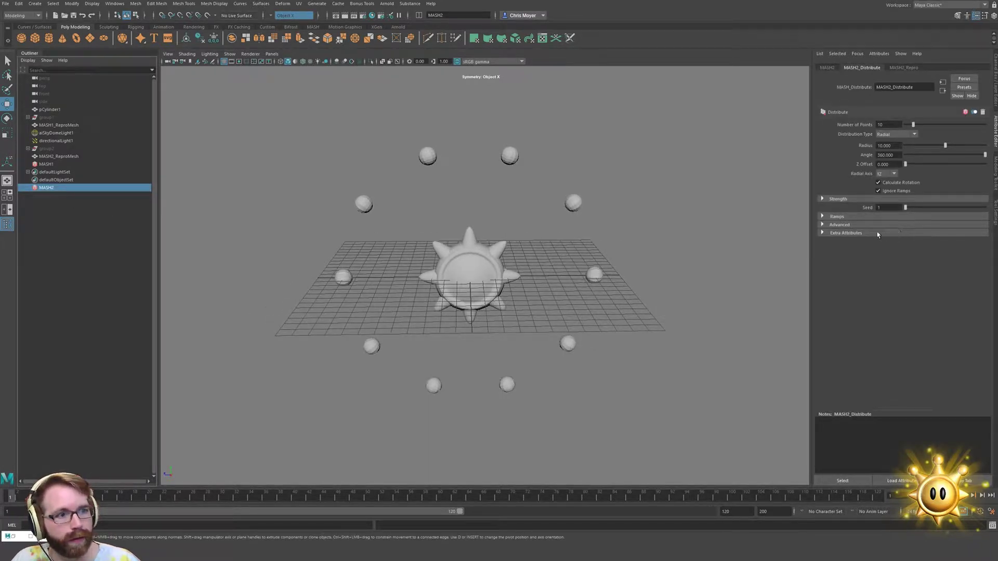
Set MASH2's number of points to 3
alt+right_drag(532, 245, 569, 254)
alt+middle_drag(564, 245, 567, 268)
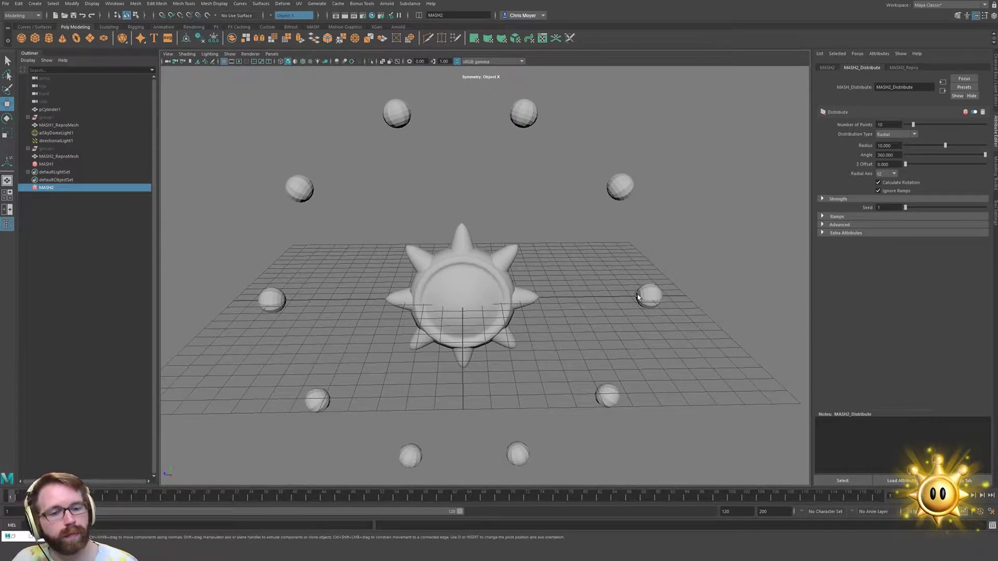
alt+drag(603, 285, 656, 285)
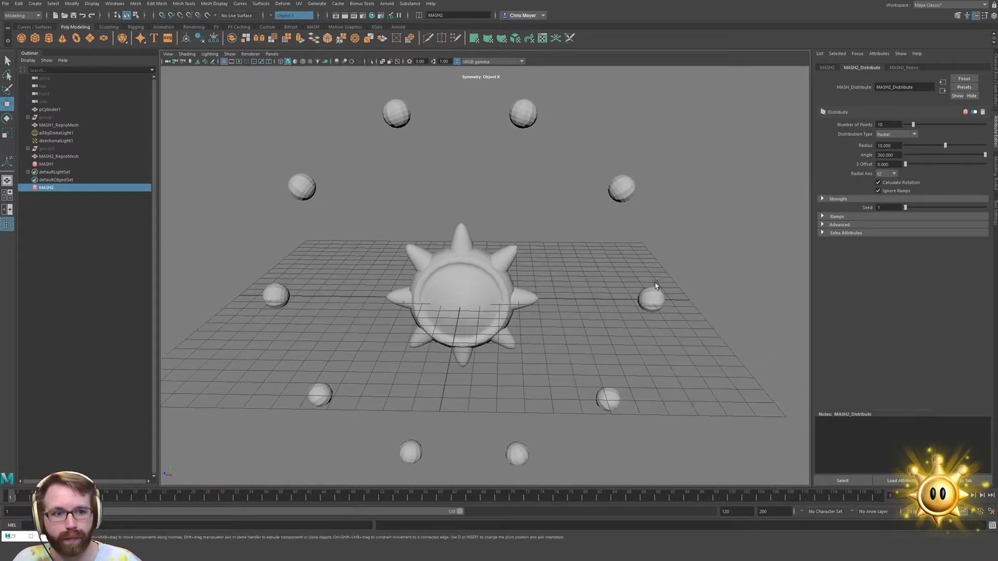
drag(890, 125, 779, 120)
text(3)
key(Return)
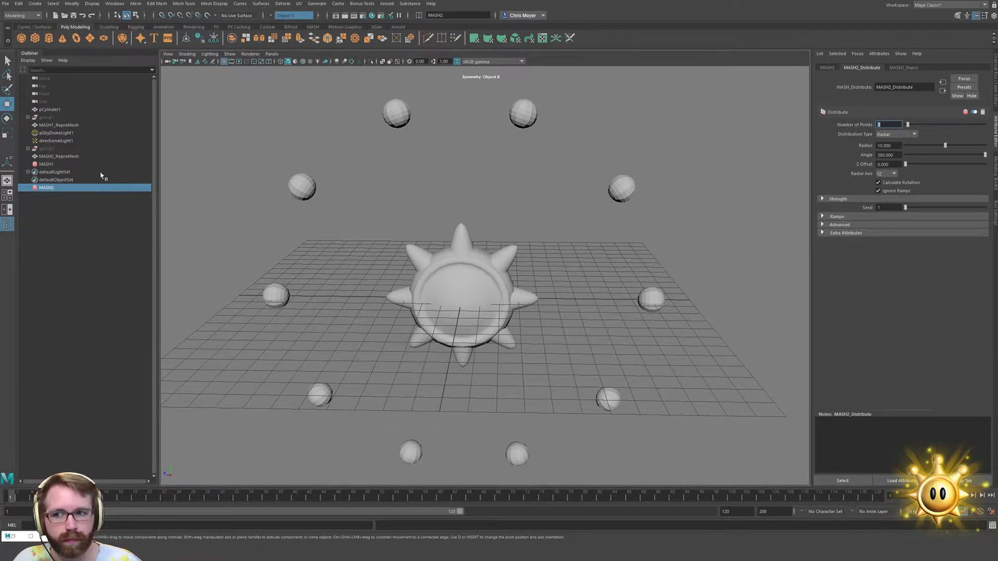
Disable the spikes' MASH1 network and reselect MASH2
click(57, 165)
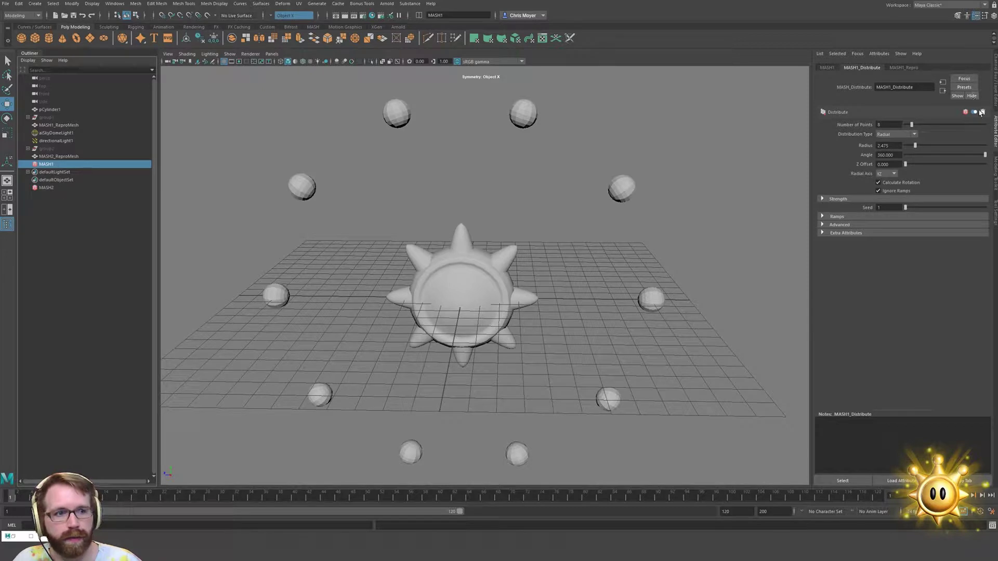
click(101, 188)
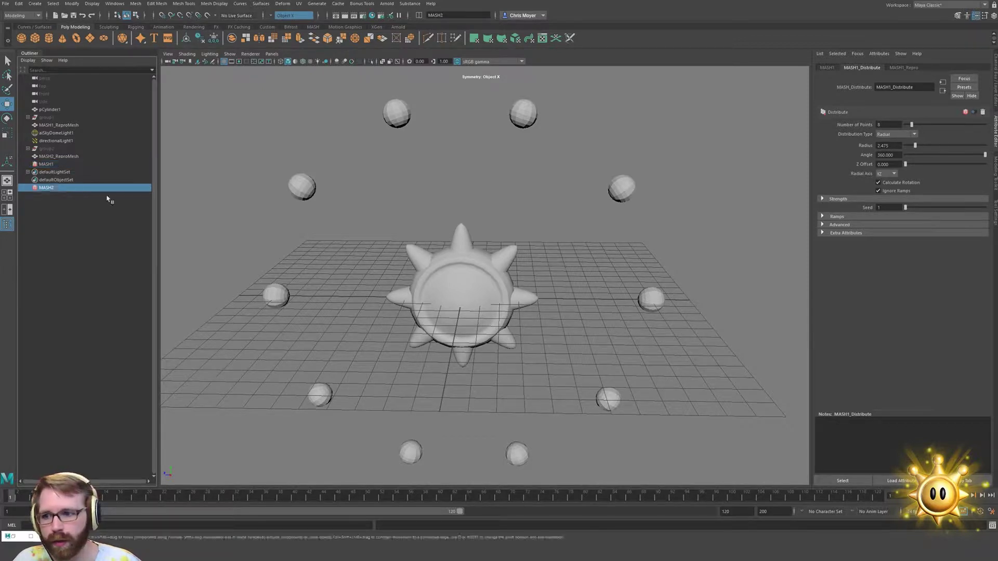
Clear the selection and save the scene, accepting the student version notice
click(557, 203)
key(q)
key(ctrl+s)
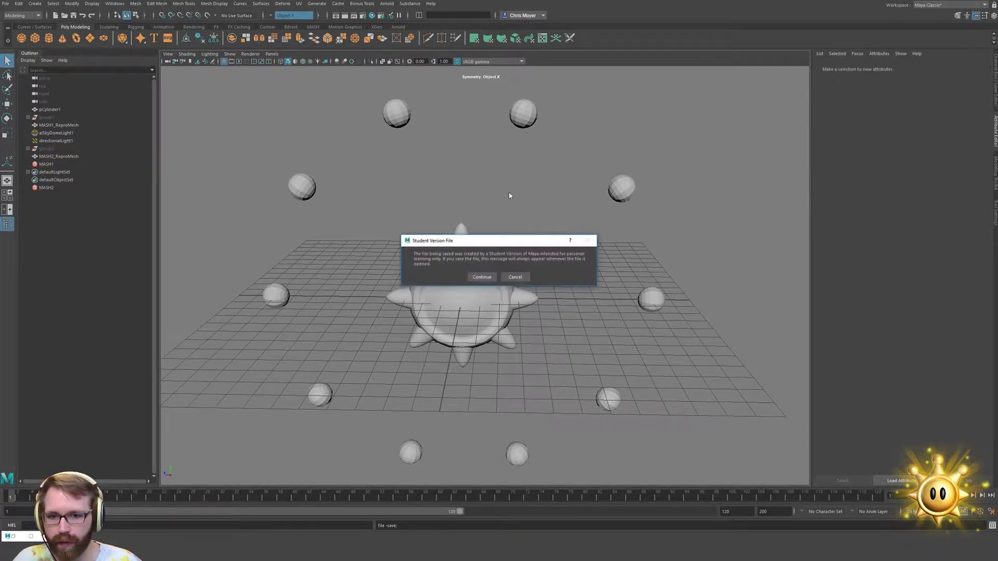
click(482, 277)
key(w)
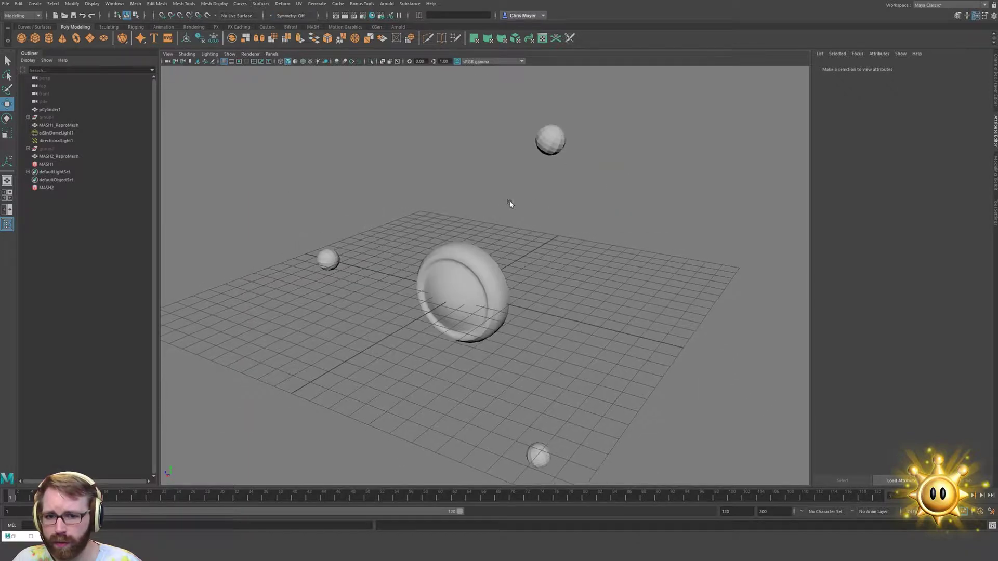
Undo the last two actions and reselect the MASH2 network
key(ctrl+z)
key(ctrl+z)
click(45, 188)
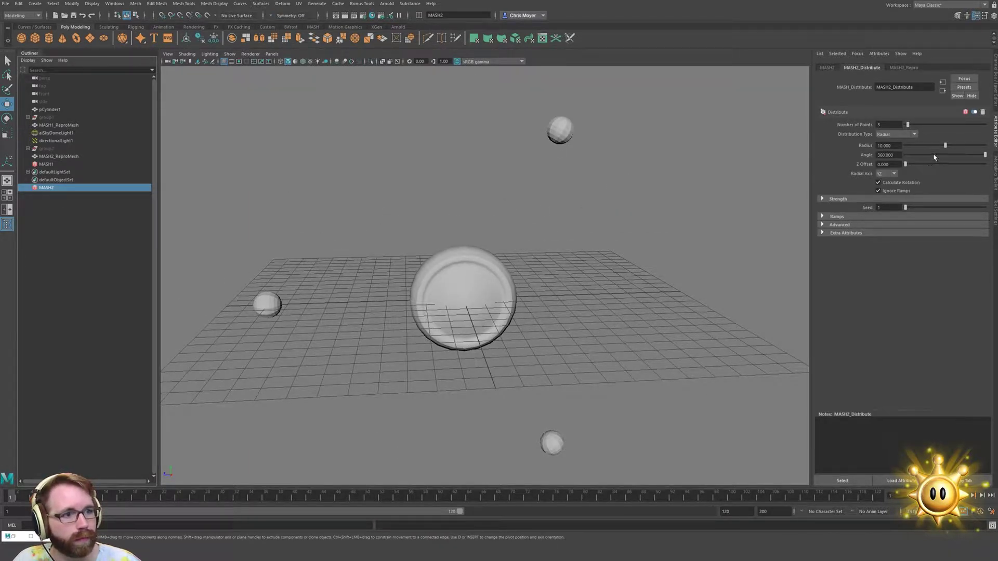
mouse_move(758, 228)
alt+mouse_down()
mouse_move(737, 229)
mouse_move(758, 216)
alt+mouse_up()
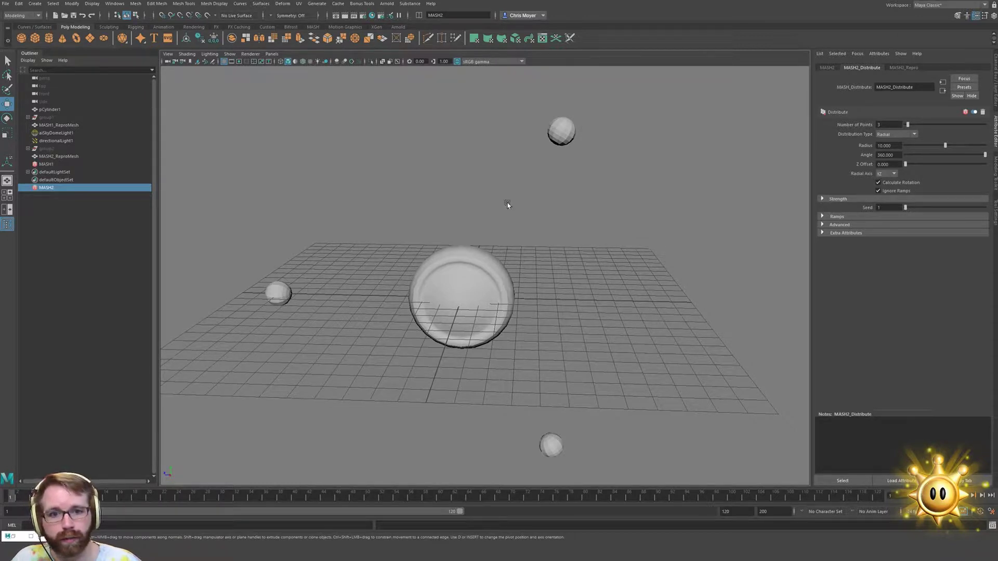
Make the hidden source sphere group, group2, visible and test selecting the distributed sphere mesh
click(477, 260)
click(568, 121)
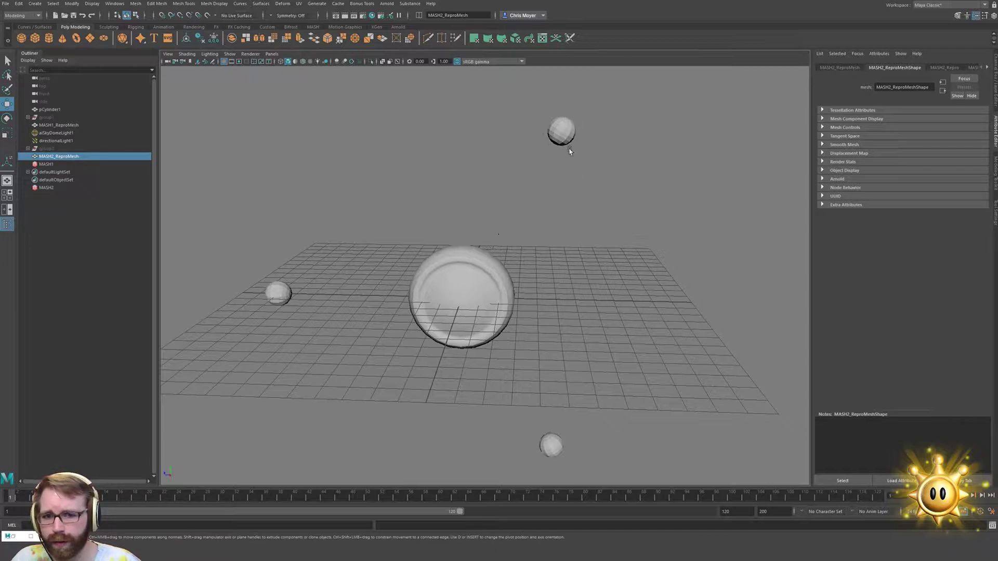
click(50, 148)
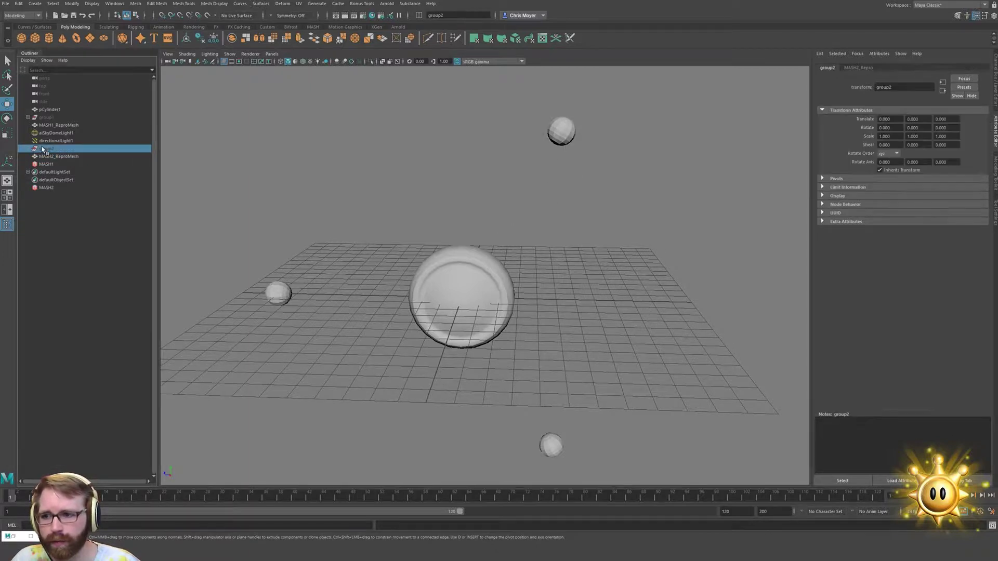
key(h)
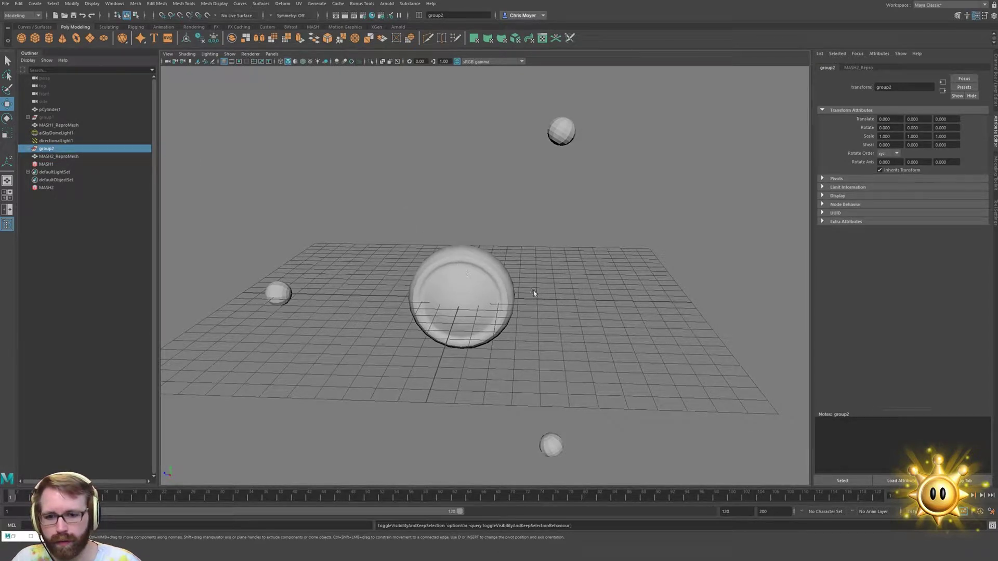
click(546, 296)
alt+drag(593, 297, 504, 295)
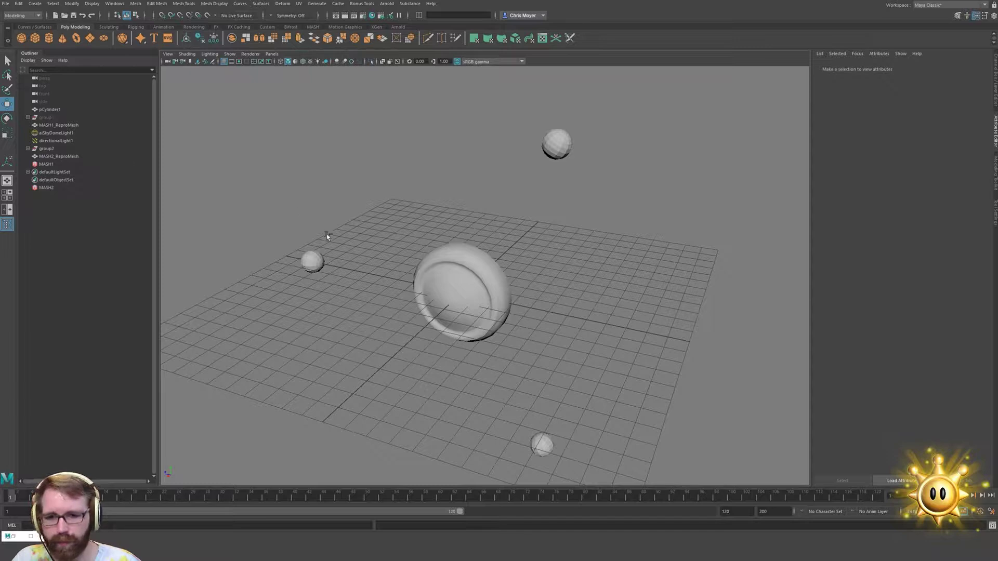
click(305, 258)
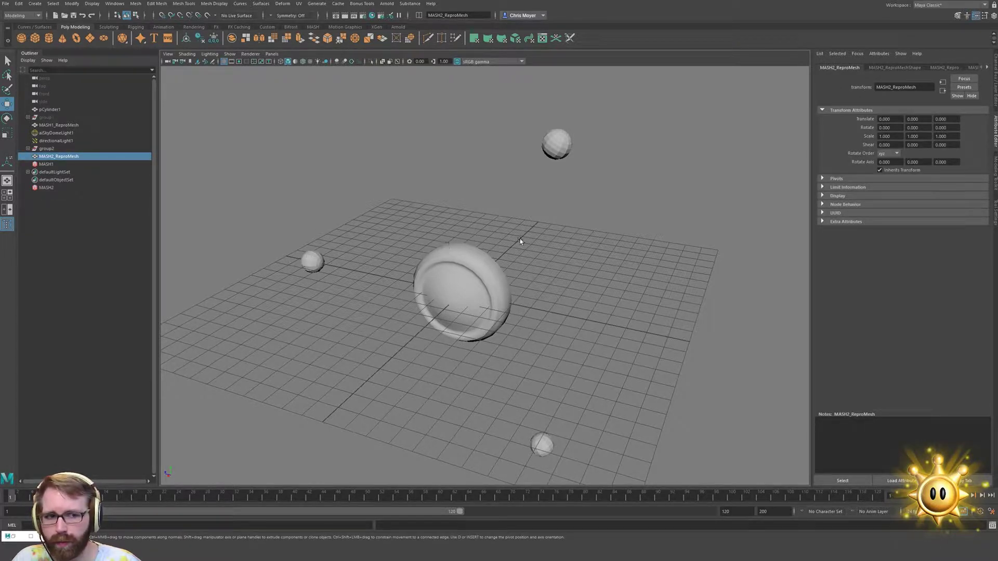
alt+drag(526, 261, 570, 261)
click(570, 261)
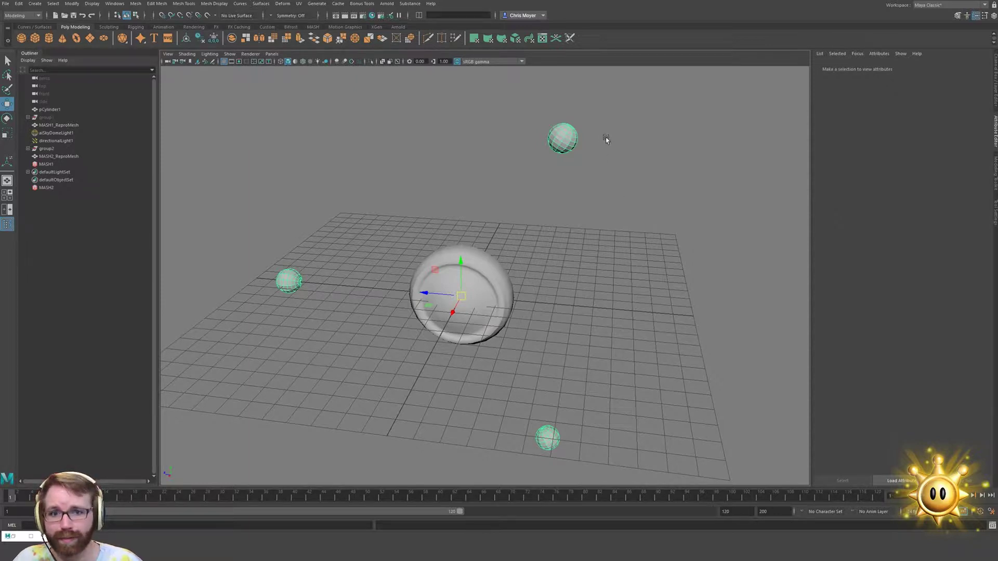
Save the scene and reopen shineSprite_01.mb, accepting the student version notices
key(ctrl+s)
click(482, 276)
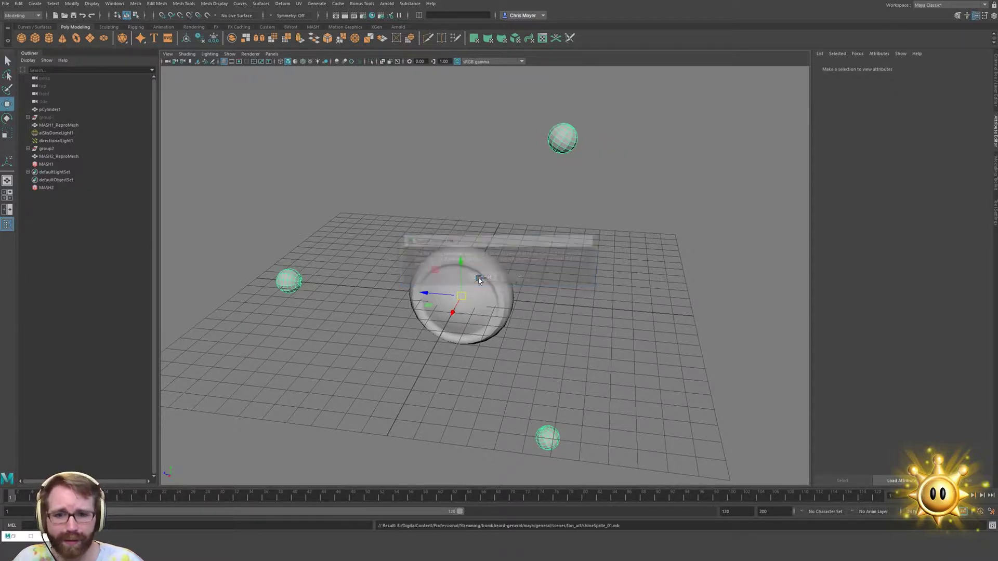
key(w)
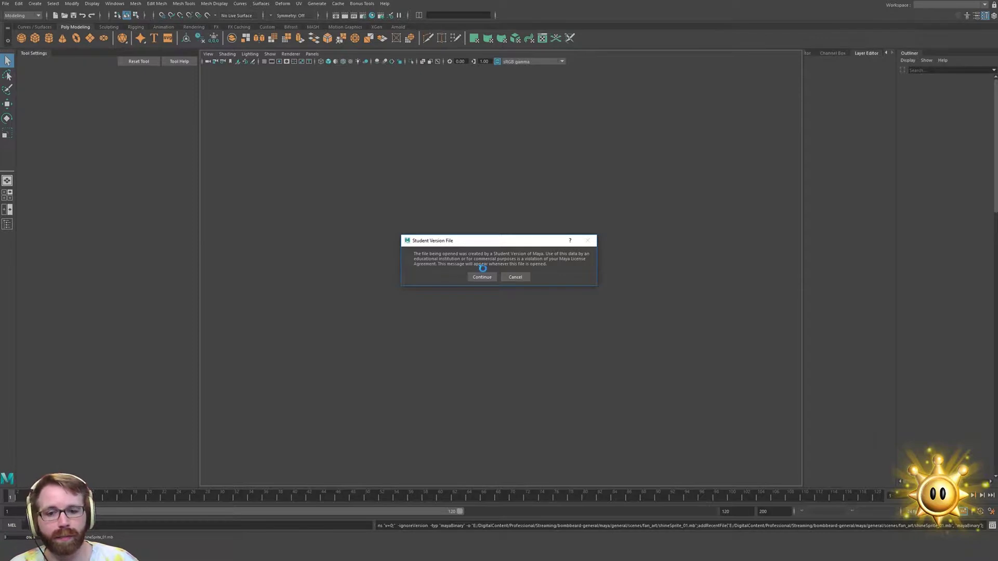
click(482, 277)
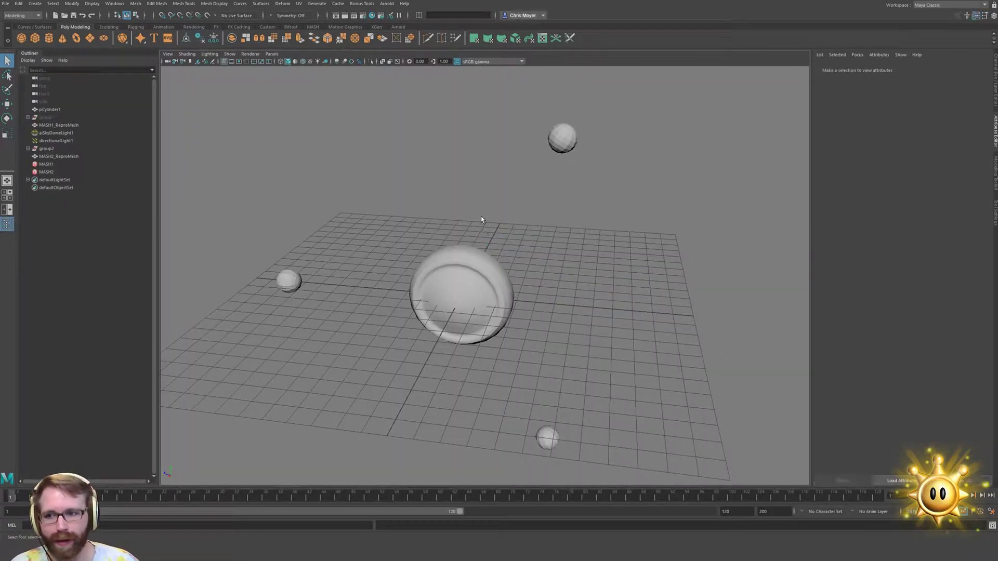
click(554, 147)
key(w)
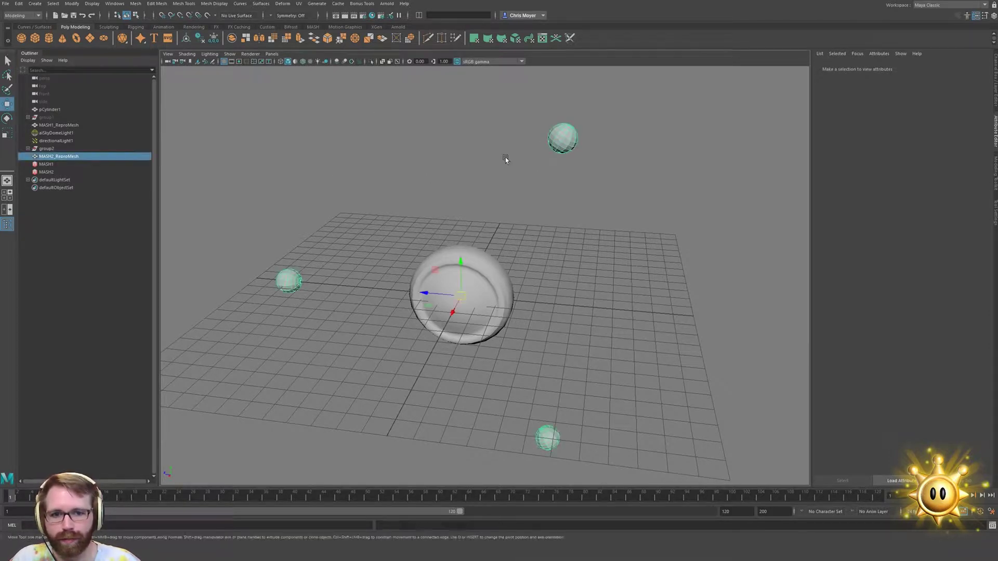
click(504, 155)
click(552, 147)
click(529, 147)
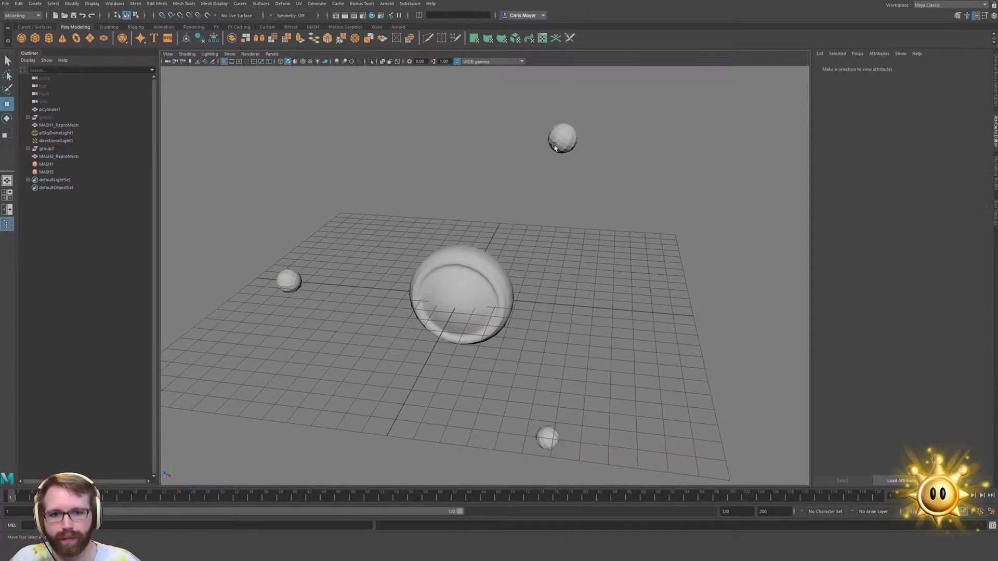
Assign the existing aiToon1 material to MASH2_ReproMesh and turn on its smooth mesh preview
click(552, 147)
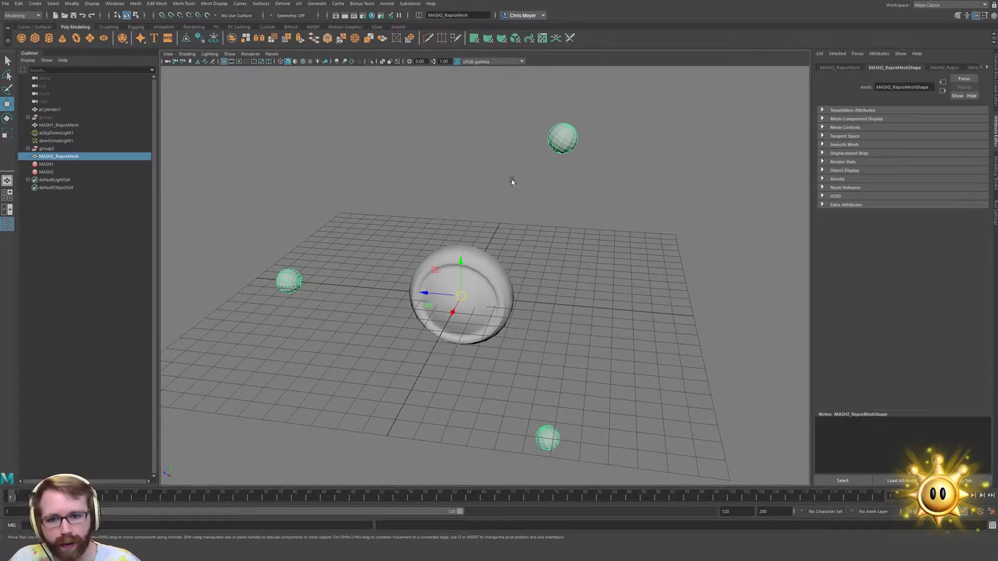
right_click(565, 139)
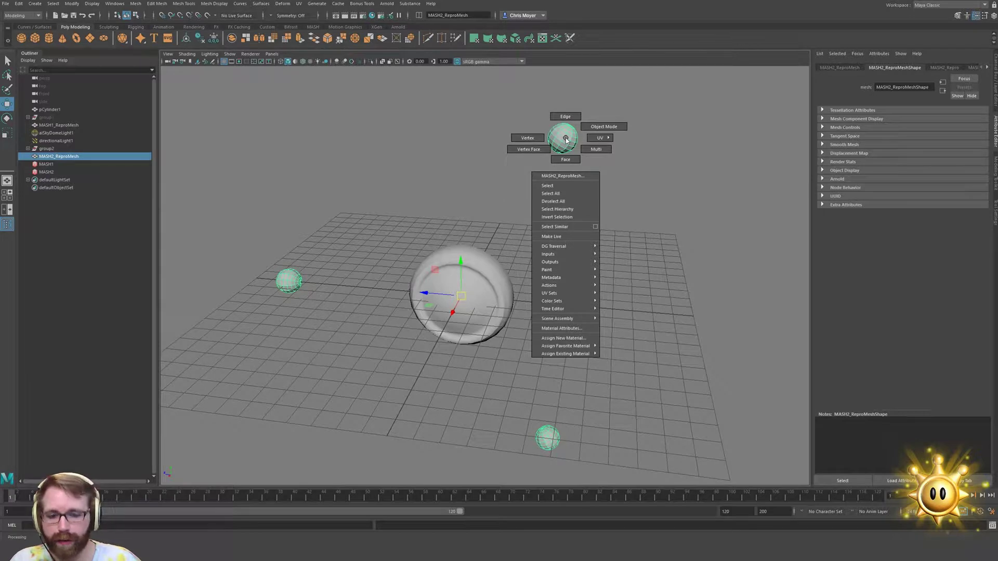
mouse_move(577, 354)
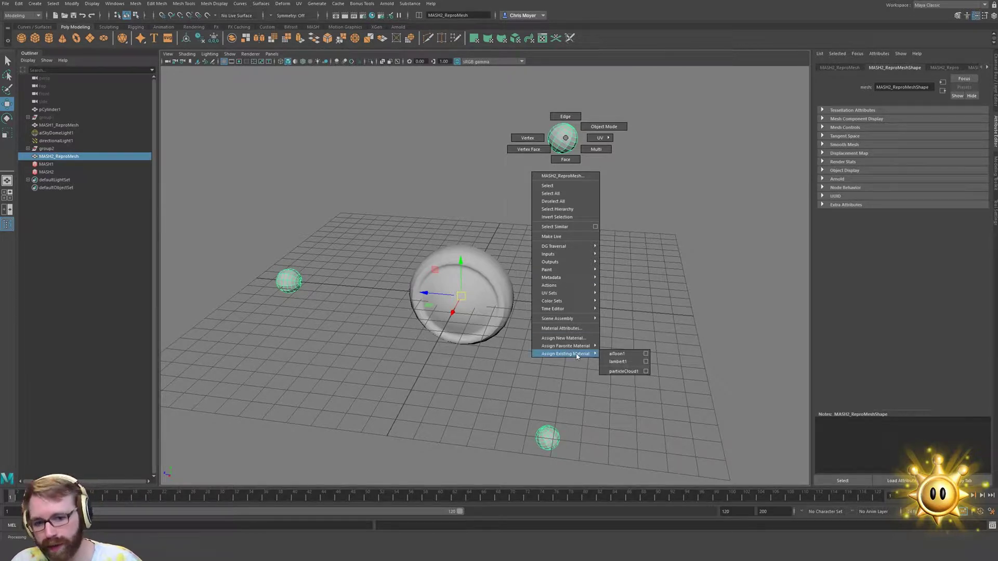
click(619, 355)
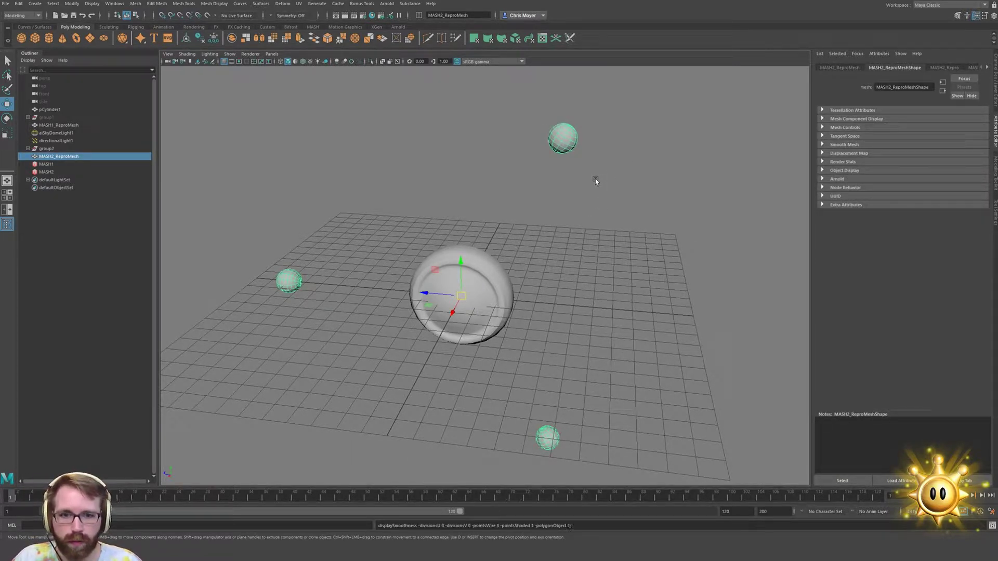
click(566, 196)
alt+drag(565, 196, 551, 160)
click(555, 136)
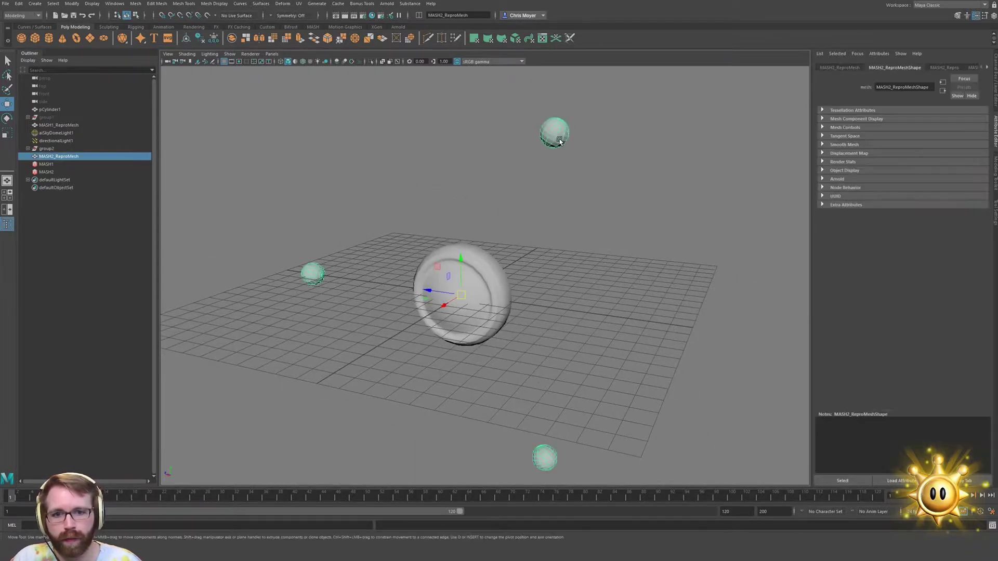
click(591, 218)
Re-enable the MASH1 network that generates the sun's spikes
click(72, 173)
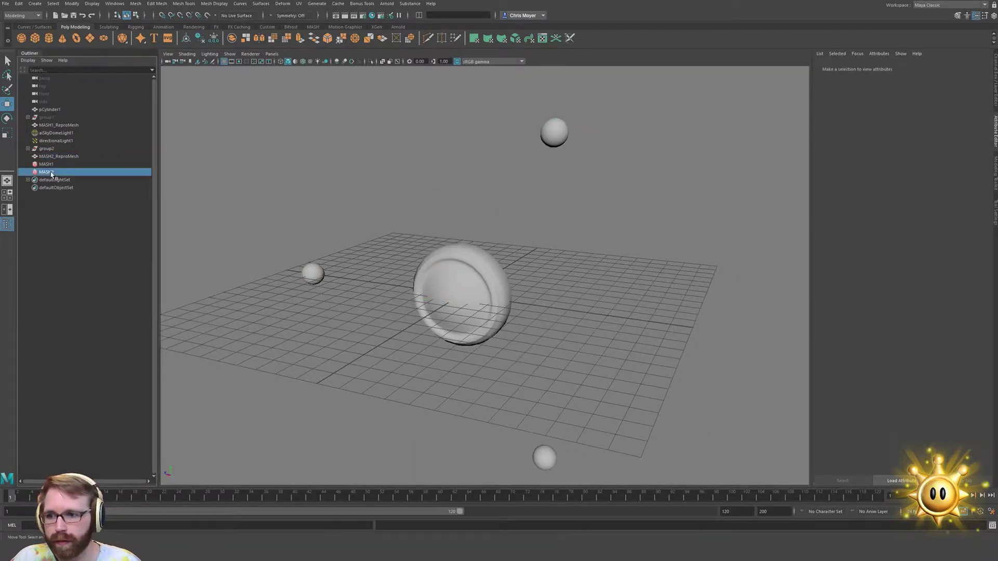
click(78, 164)
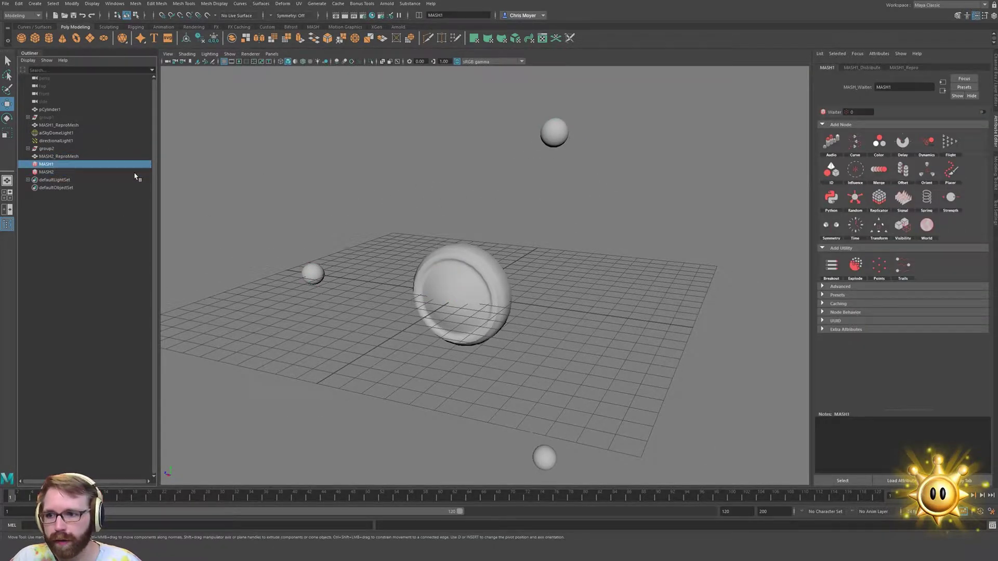
click(981, 112)
alt+drag(481, 242, 447, 229)
Set MASH2's radial distribution to an angle of -136 and a radius of about 4.455 to line the spheres up with the spikes
click(80, 173)
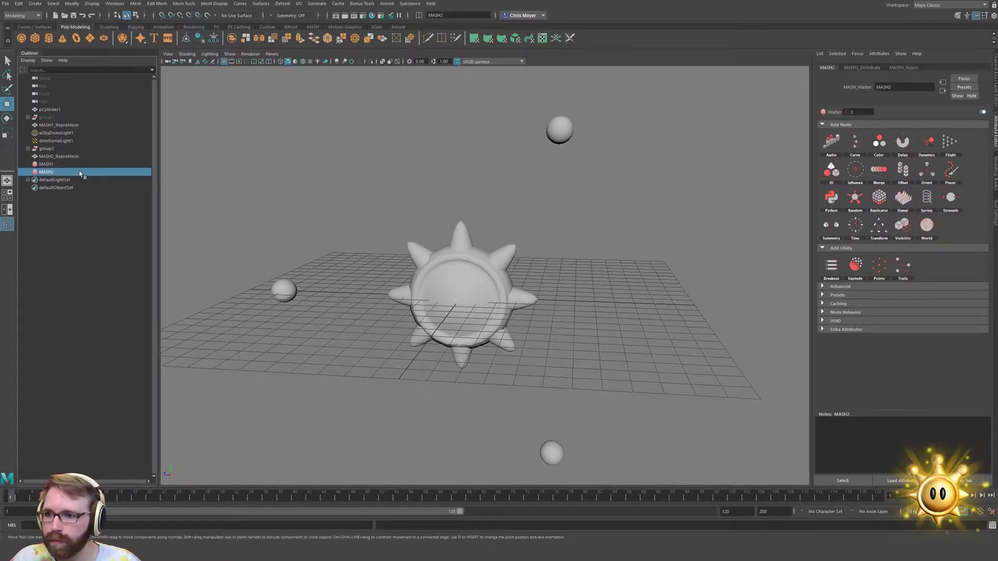
click(865, 69)
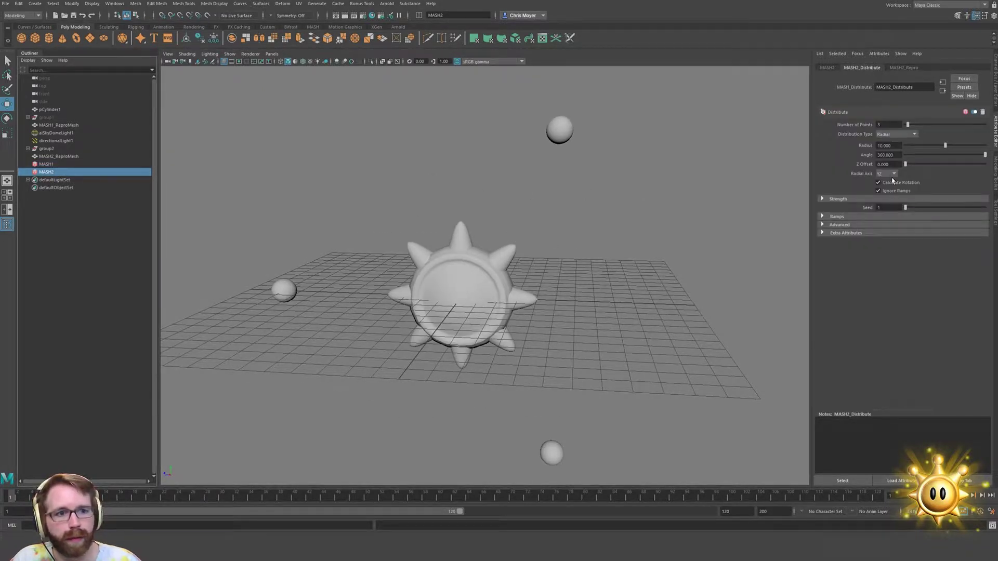
drag(941, 147, 830, 167)
text(-120)
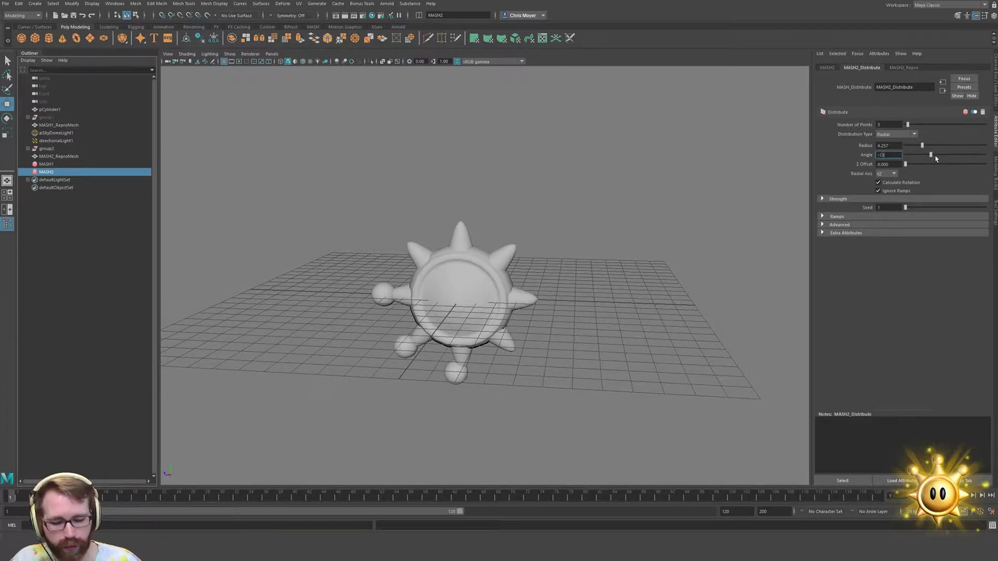
key(Return)
text(-13)
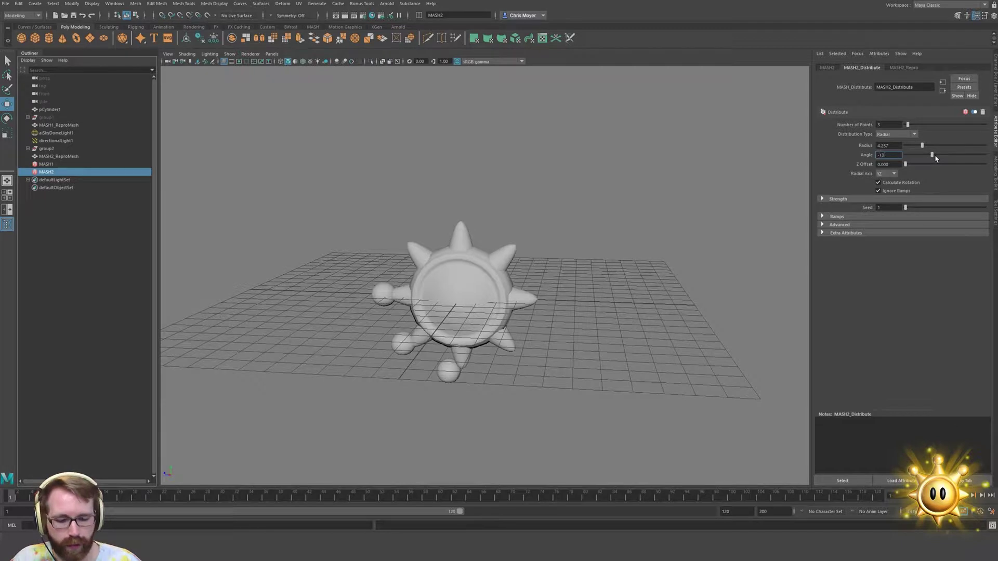
text(0)
key(Return)
text(-)
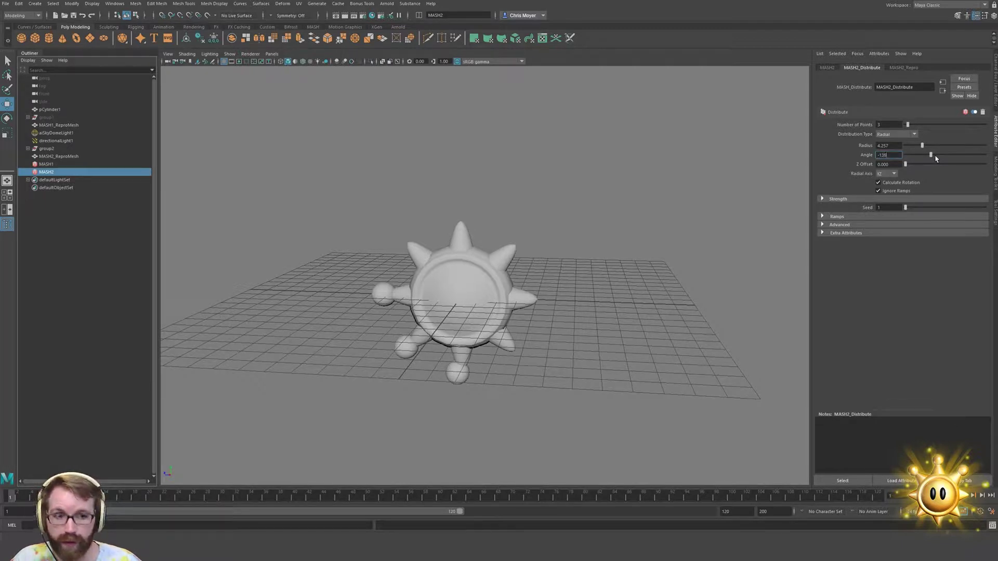
text(136)
key(Return)
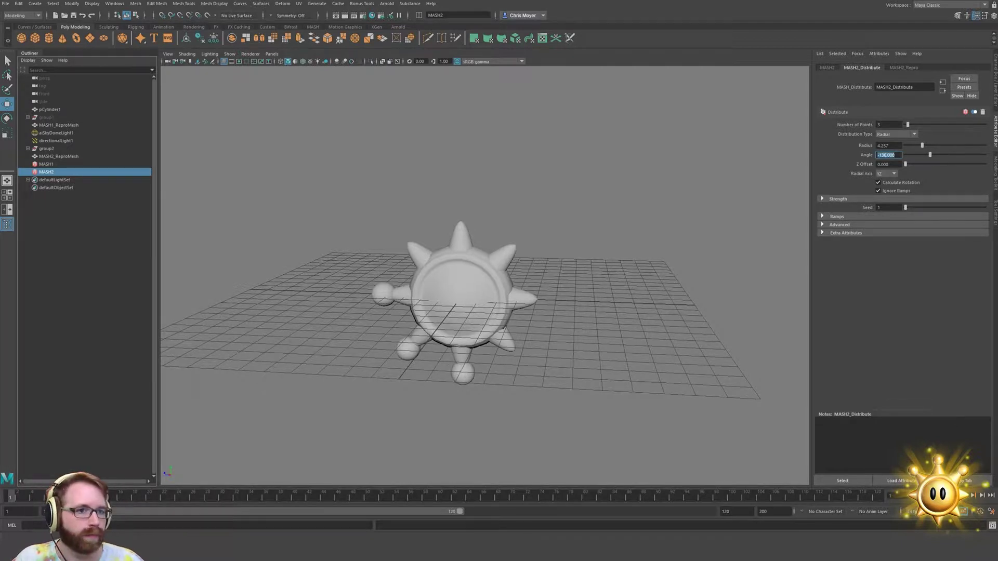
drag(923, 145, 924, 145)
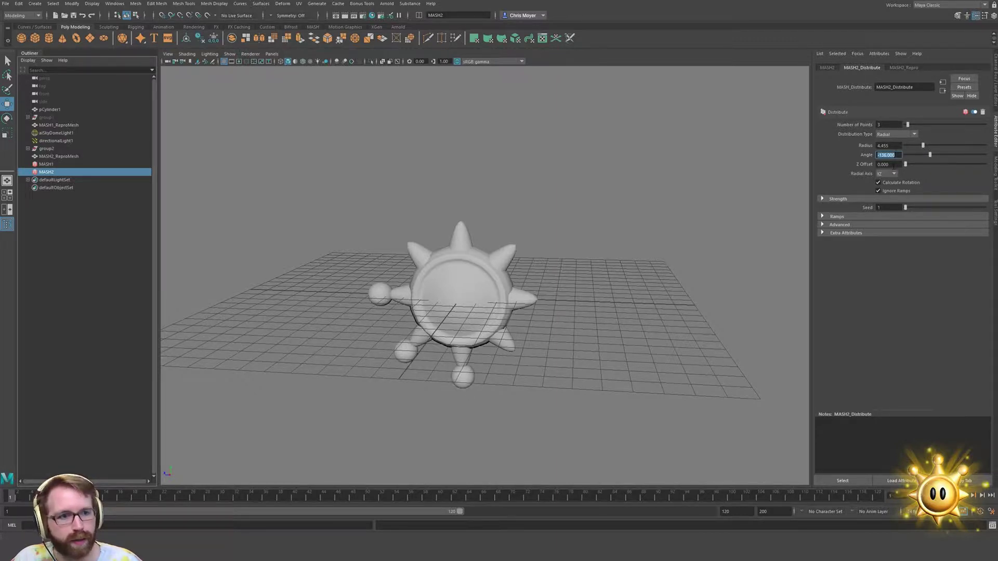
Add a Transform node to the MASH2 network and create a controller locator for it
click(828, 67)
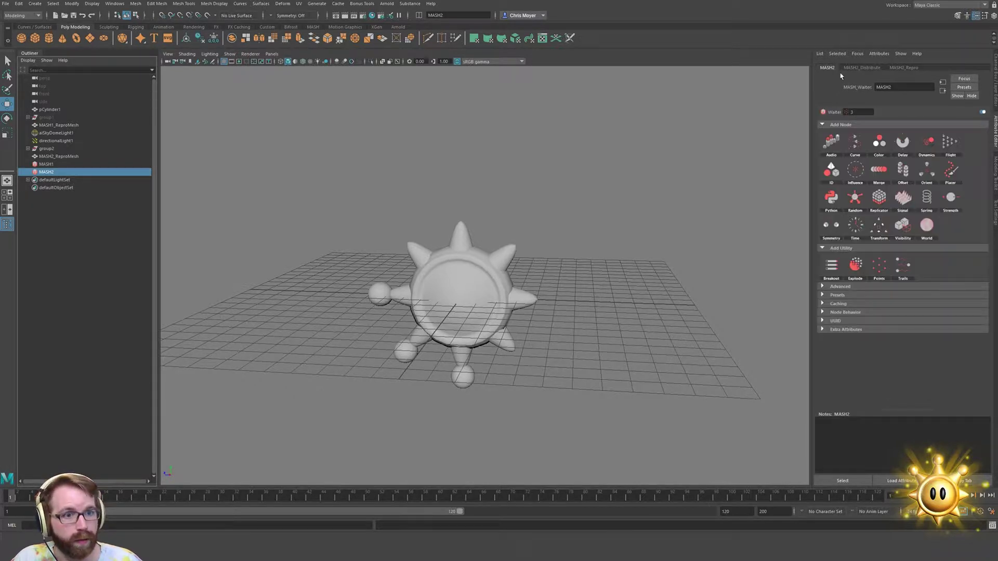
click(879, 226)
right_click(902, 160)
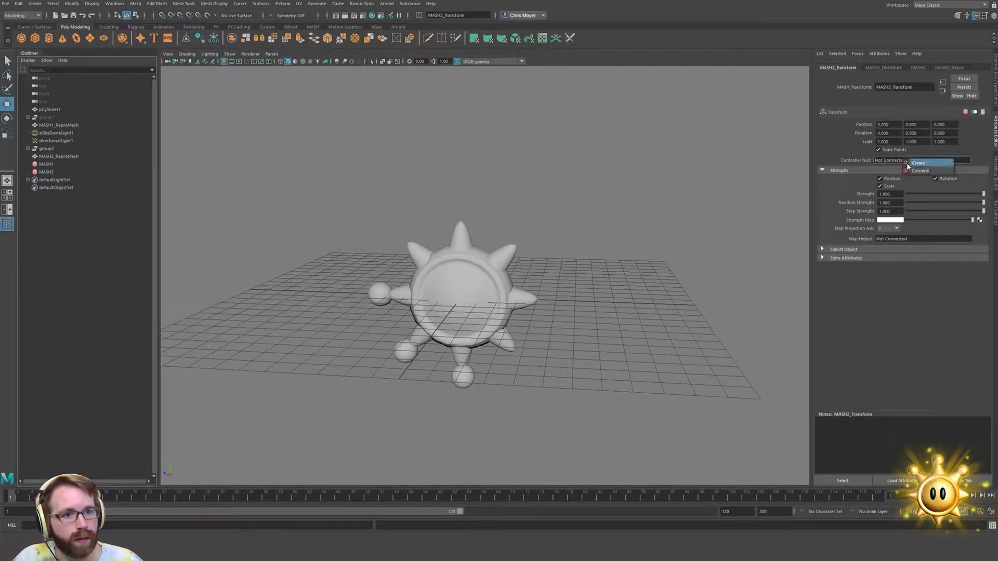
click(910, 168)
click(543, 260)
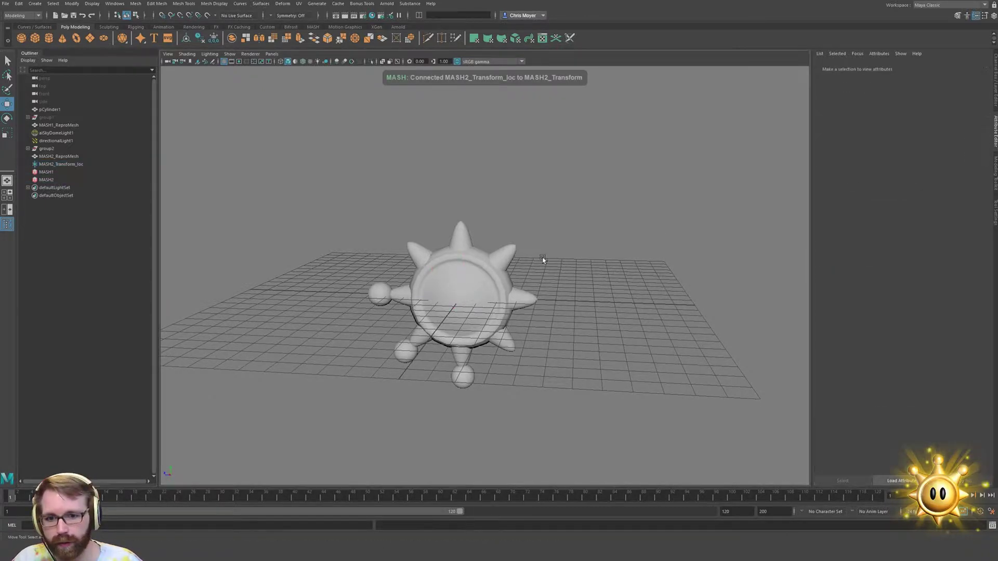
Rotate MASH2_Transform_loc until the three spheres sit on the sun's upper three spikes
click(41, 165)
key(e)
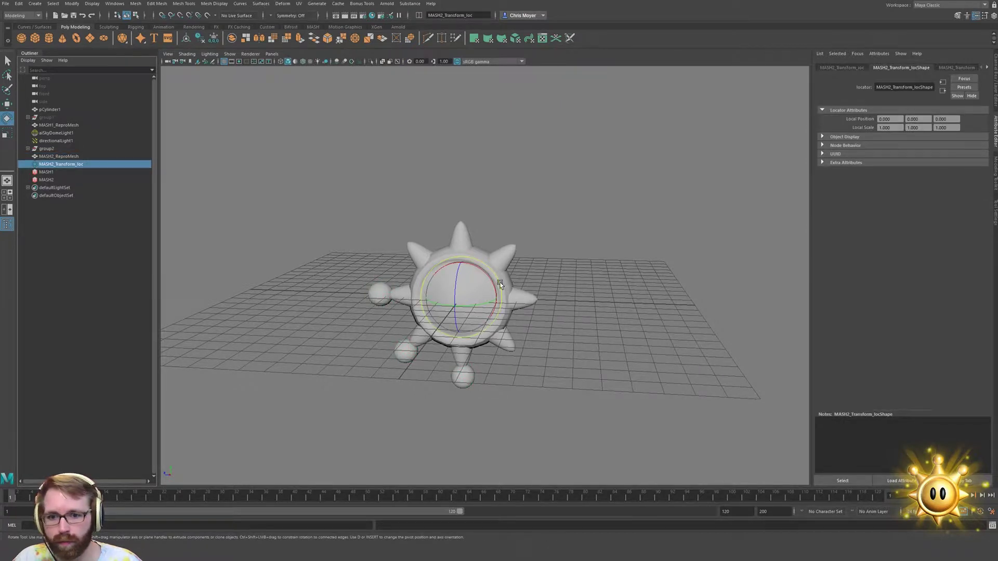
drag(475, 269, 552, 387)
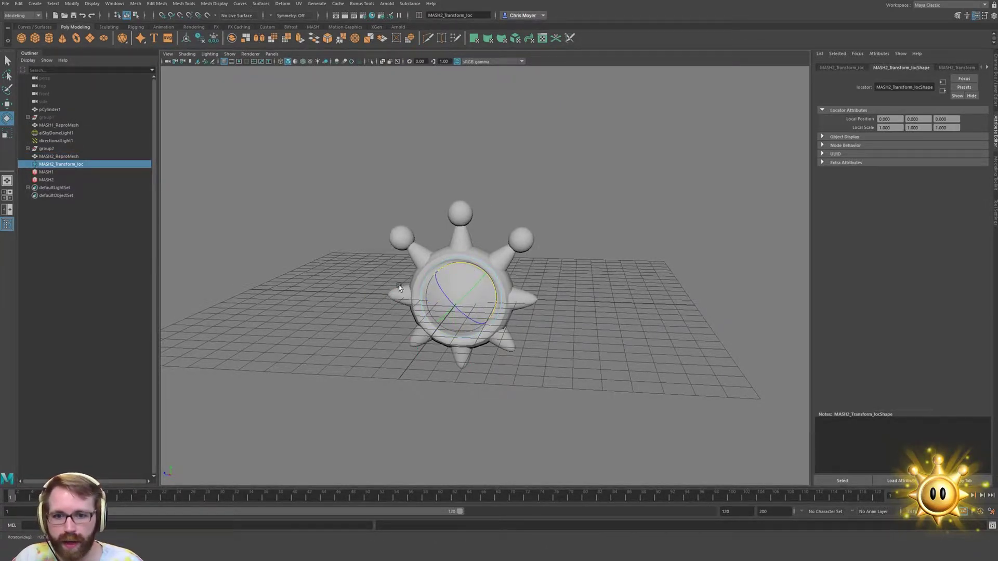
scroll(398, 284, up, 5)
alt+drag(398, 285, 517, 294)
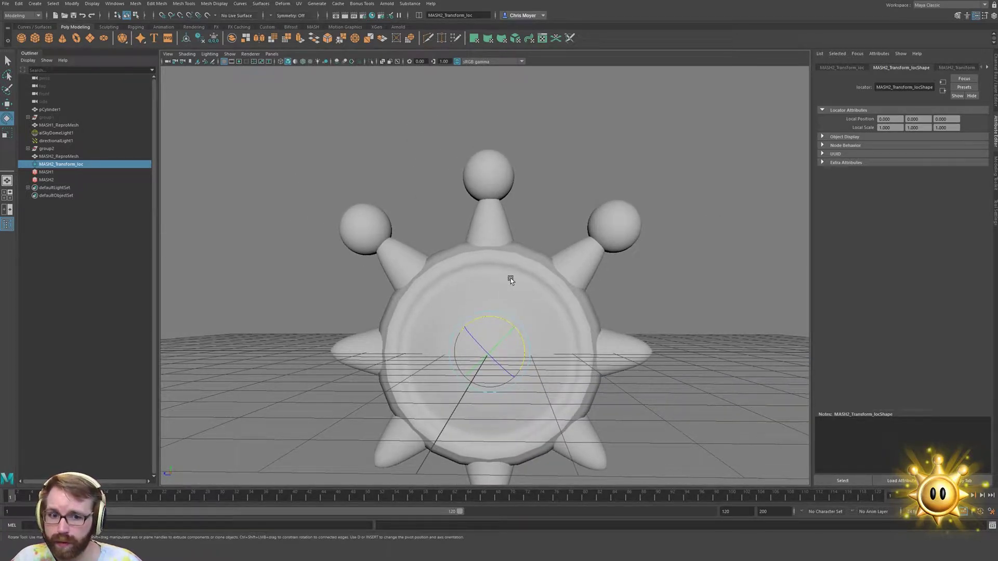
Reduce the MASH2 distribution radius to about 4.35 to bring the spheres closer to the spike tips
click(58, 180)
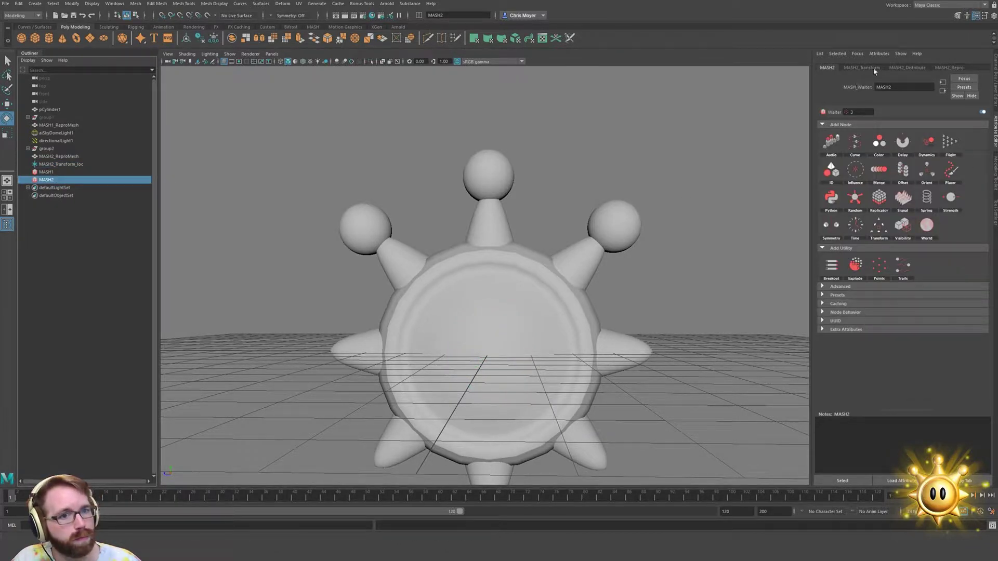
click(907, 67)
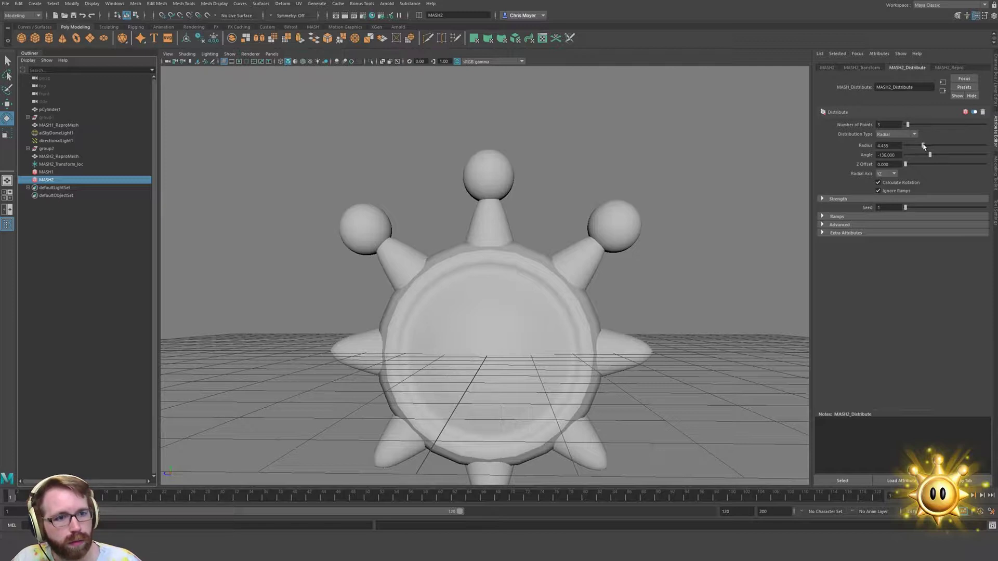
mouse_move(924, 146)
mouse_down()
mouse_move(935, 146)
mouse_move(922, 150)
mouse_up()
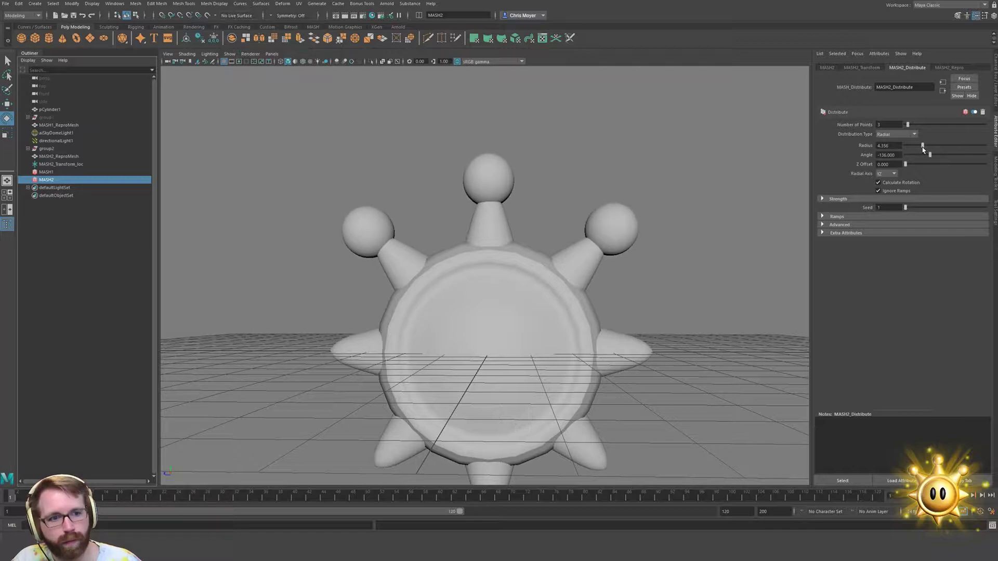
alt+drag(649, 208, 545, 255)
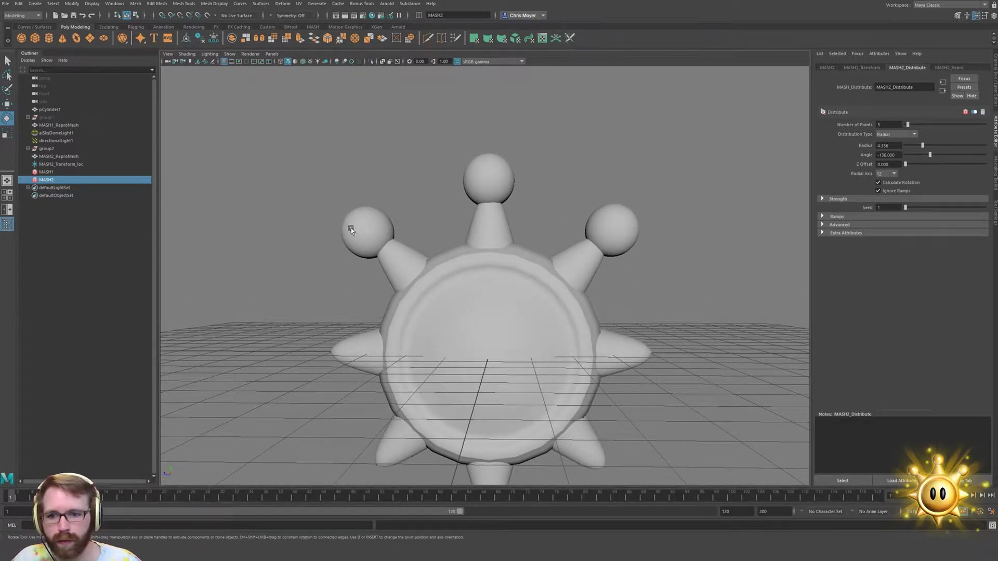
Flatten the source sphere pSphere1 in group2 by scaling its Y axis to about 0.911
click(52, 150)
click(28, 148)
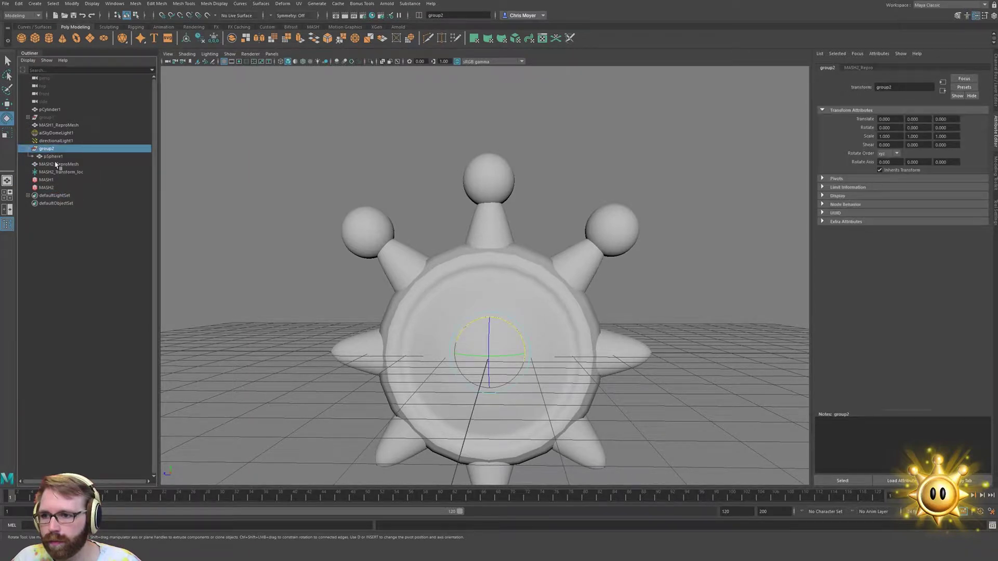
click(53, 157)
key(r)
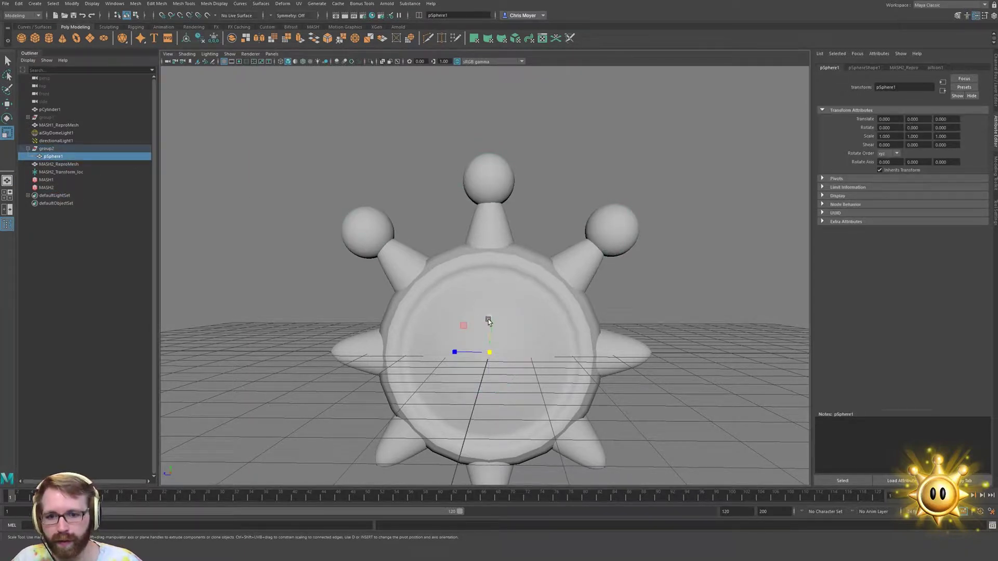
drag(488, 318, 492, 319)
key(w)
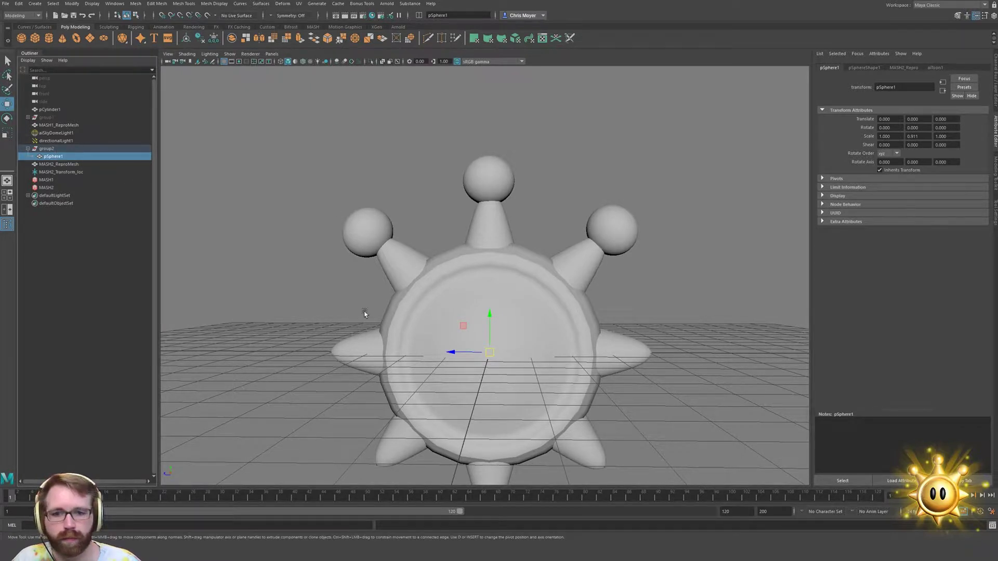
Fine-tune the MASH2 distribution radius to about 4.356 and save the scene
click(46, 187)
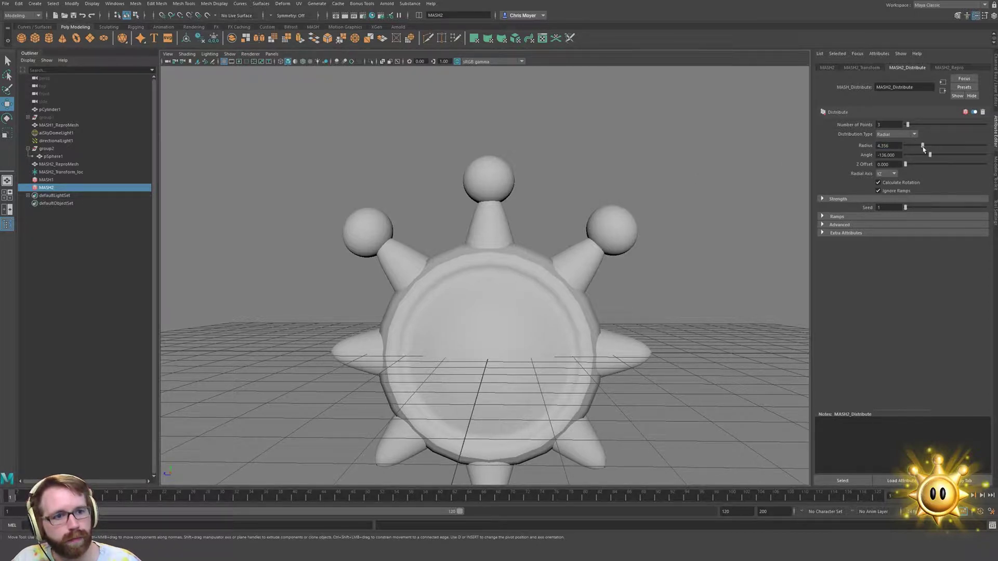
drag(923, 149, 923, 150)
scroll(379, 276, down, 5)
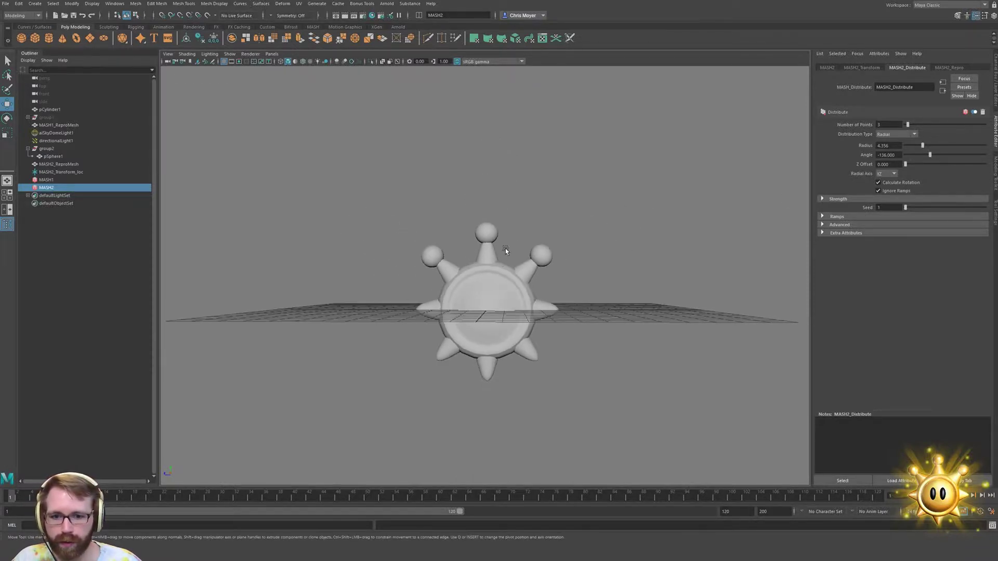
key(ctrl+s)
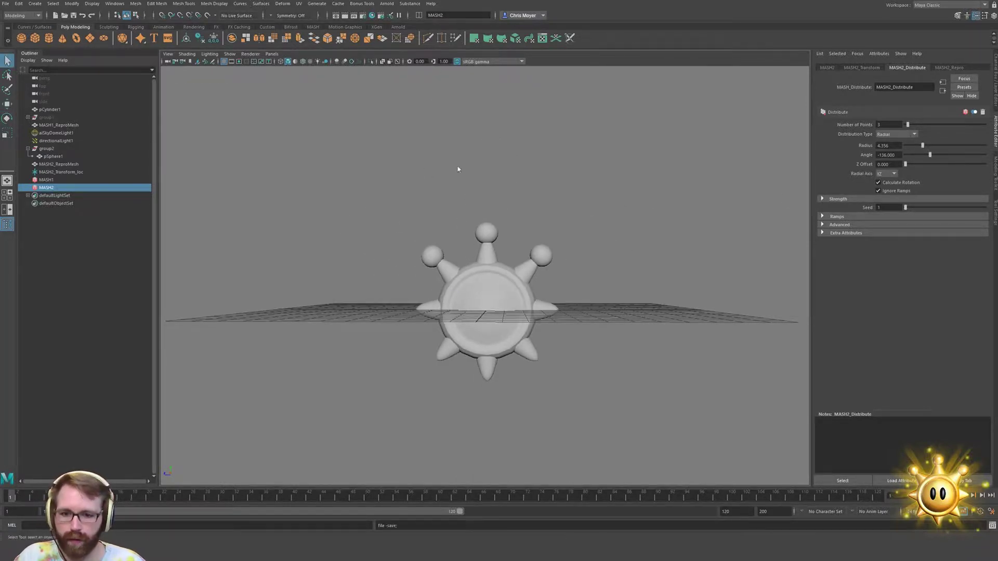
click(479, 276)
Open the Arnold RenderView, start a live render, and inspect the sun with its three spheres up close and from an angle
click(388, 4)
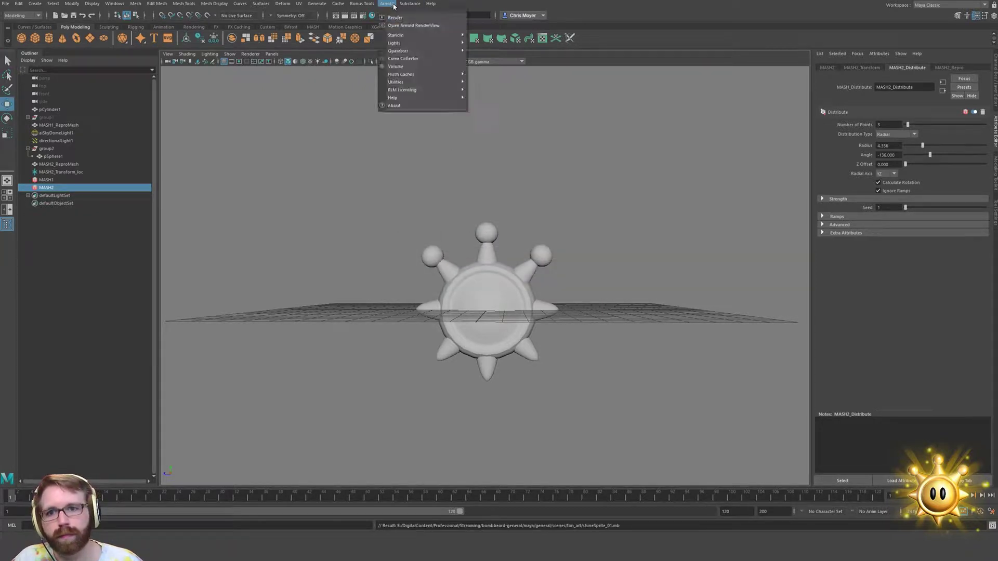
click(411, 24)
click(730, 84)
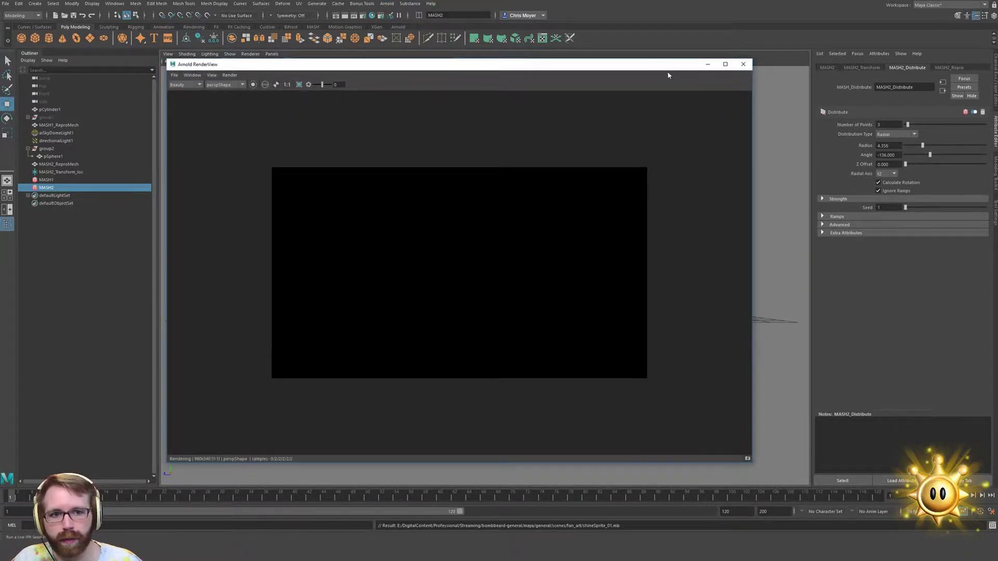
drag(652, 66, 478, 107)
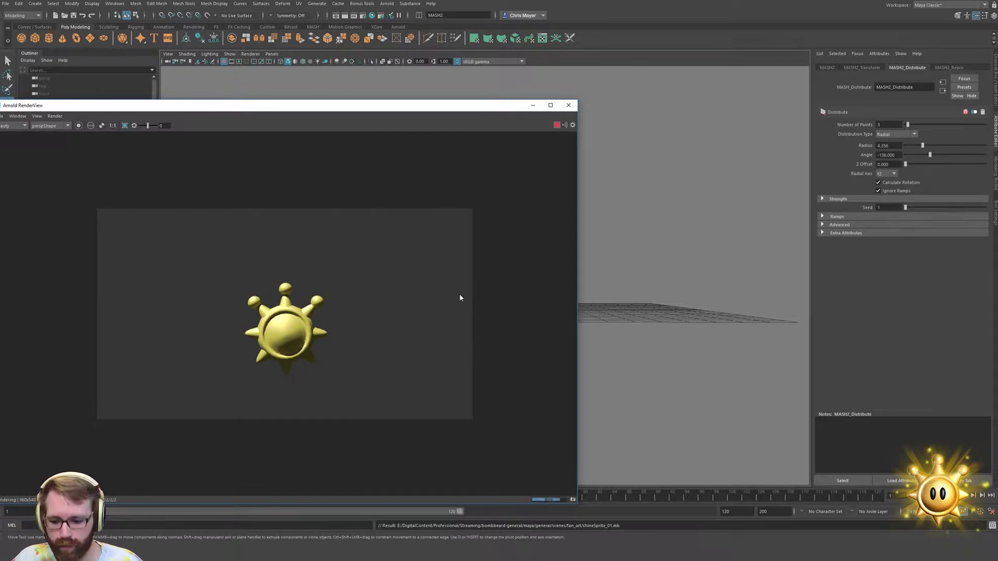
scroll(631, 251, up, 3)
scroll(597, 169, up, 1)
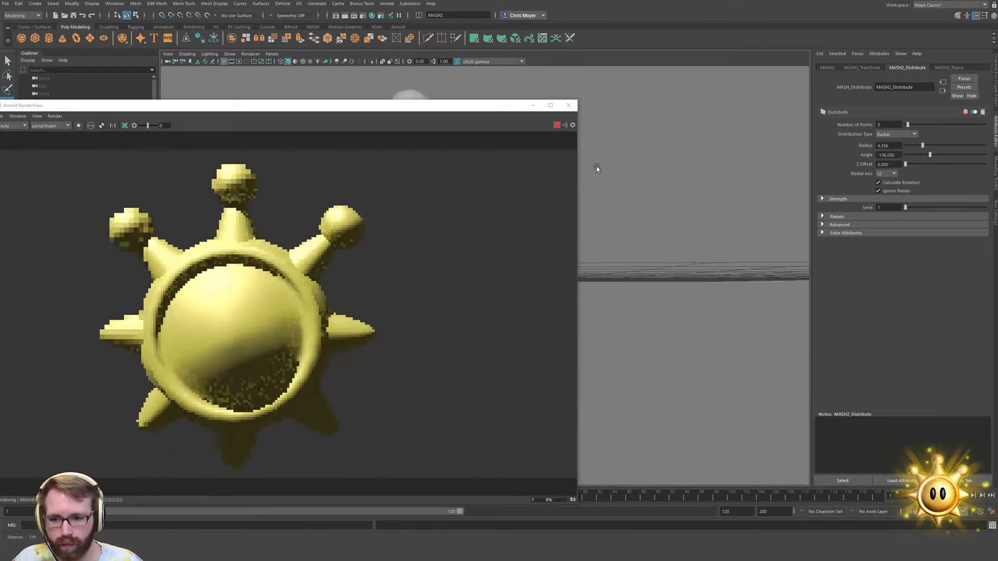
scroll(661, 207, down, 3)
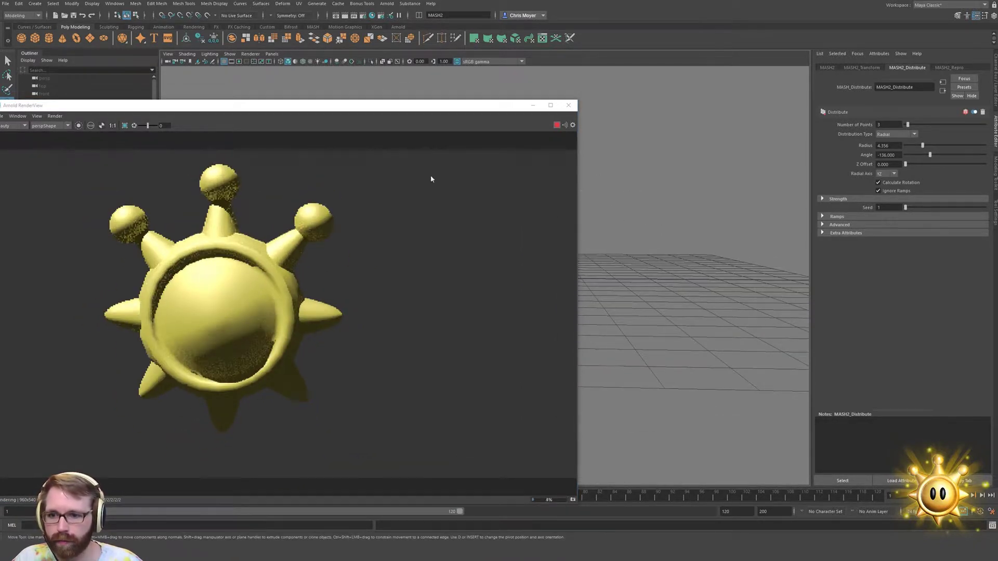
mouse_move(375, 107)
mouse_down()
mouse_move(533, 106)
mouse_move(409, 109)
mouse_move(382, 124)
mouse_up()
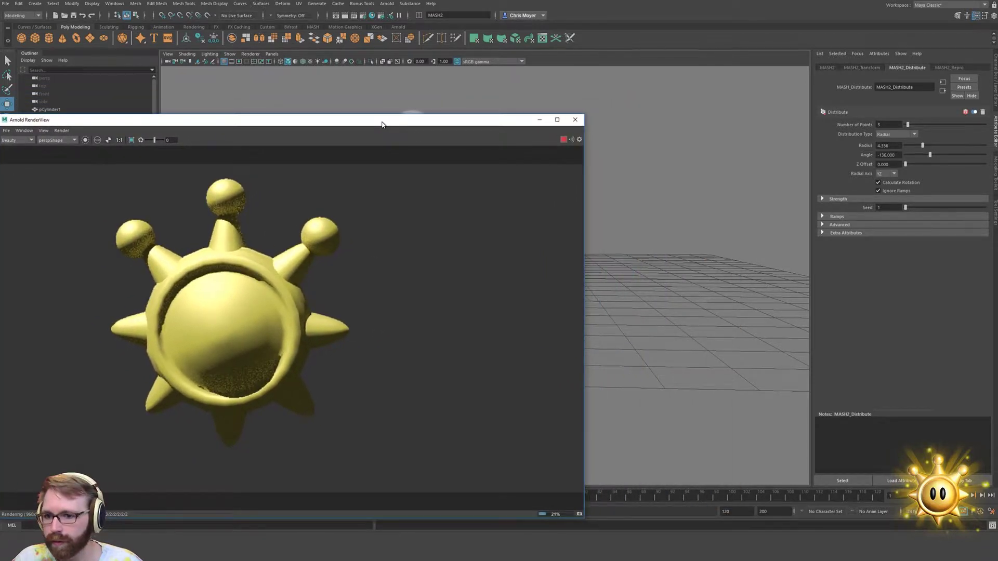
alt+drag(663, 236, 590, 232)
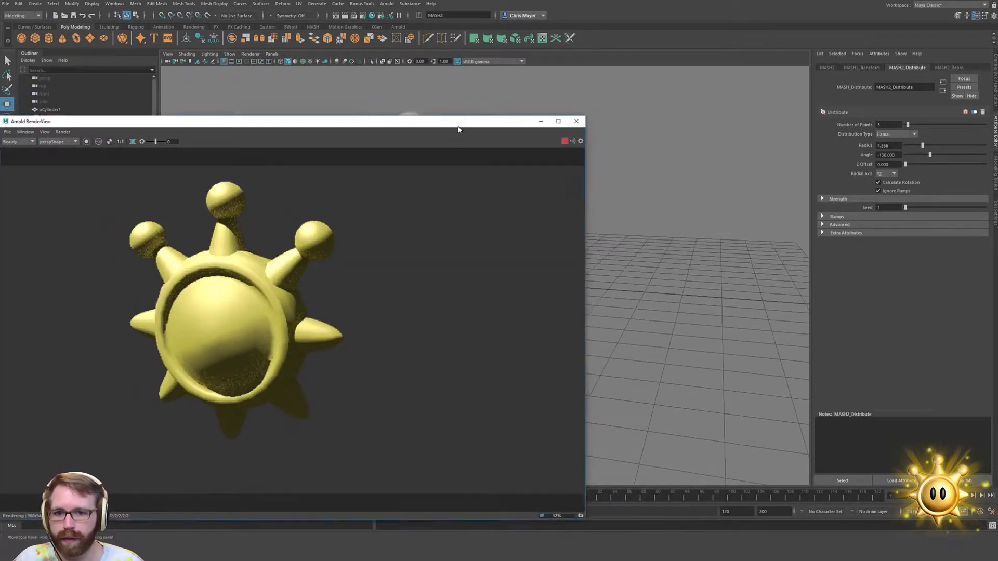
drag(458, 129, 474, 225)
drag(268, 115, 457, 202)
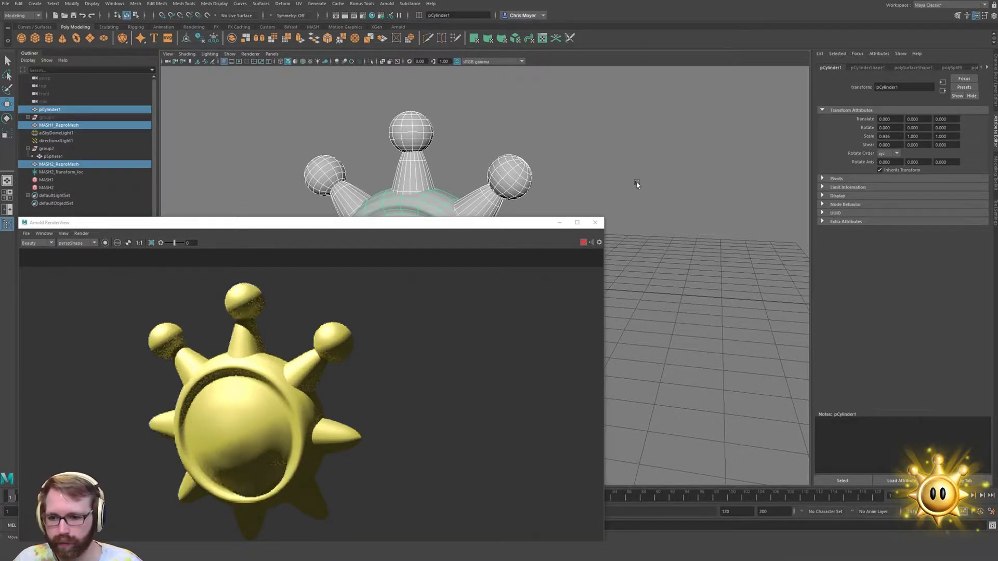
click(630, 228)
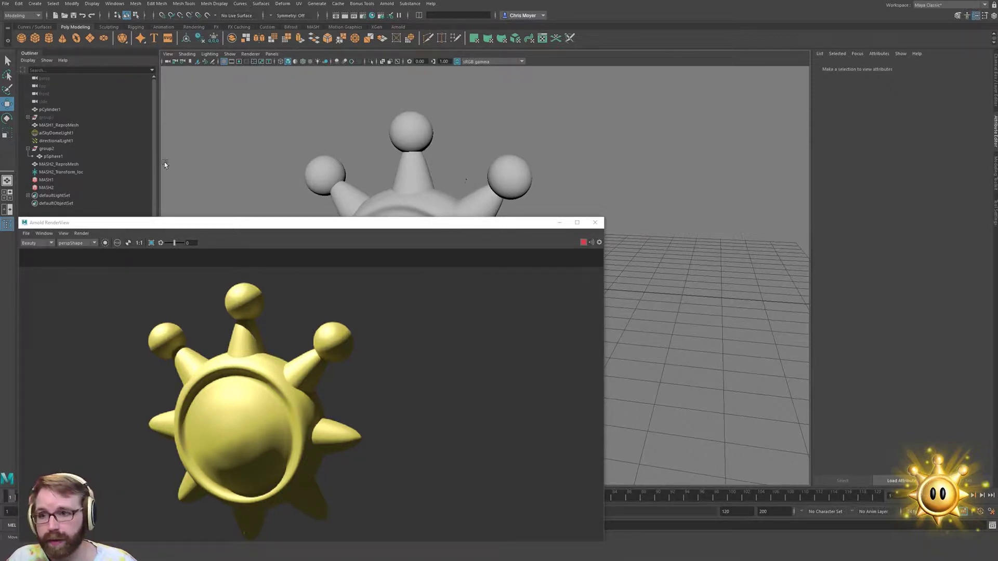
click(371, 16)
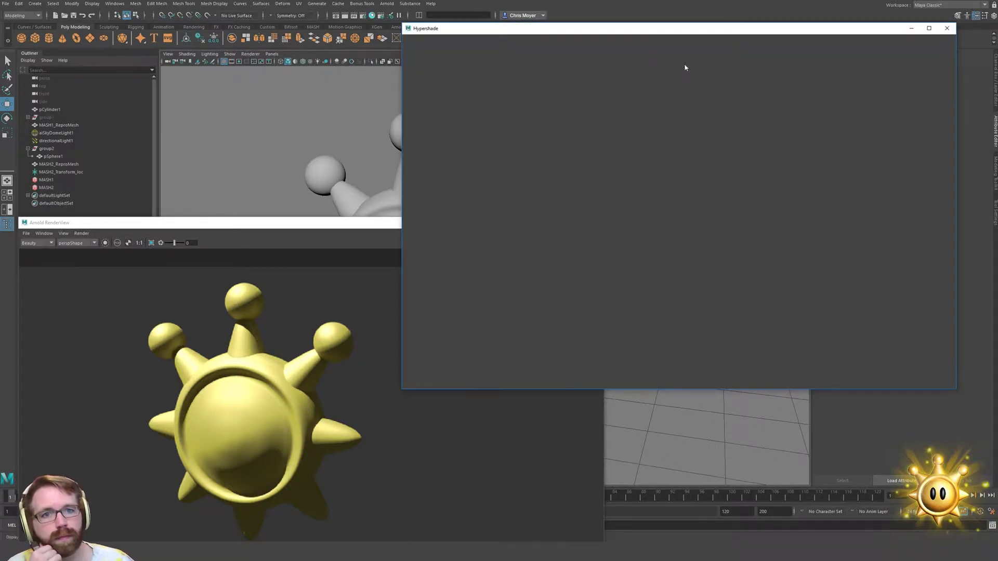
click(947, 28)
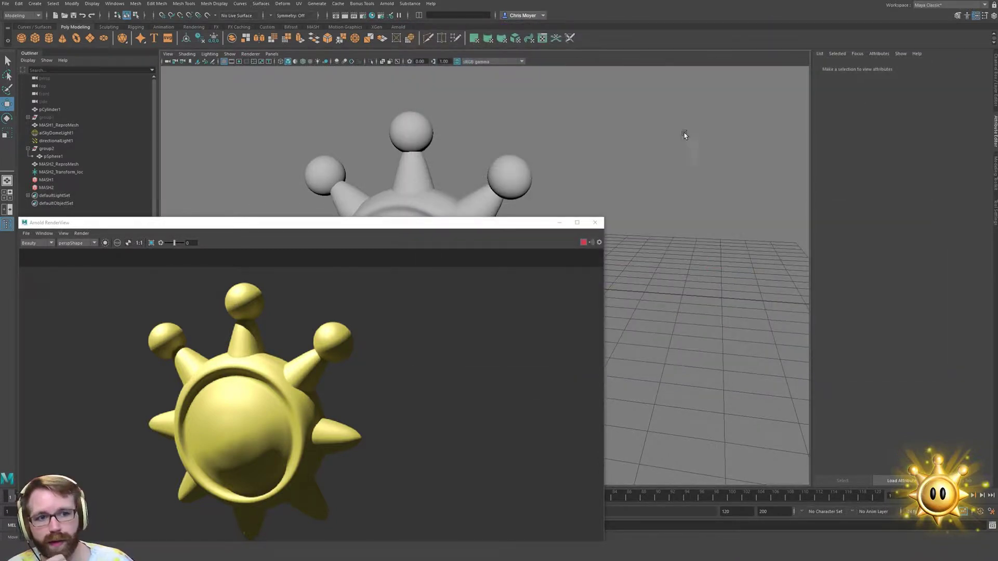
Set the edge color of the sun body's aiToon1 material to golden orange, with a hue of about 39
click(436, 192)
scroll(928, 70, down, 8)
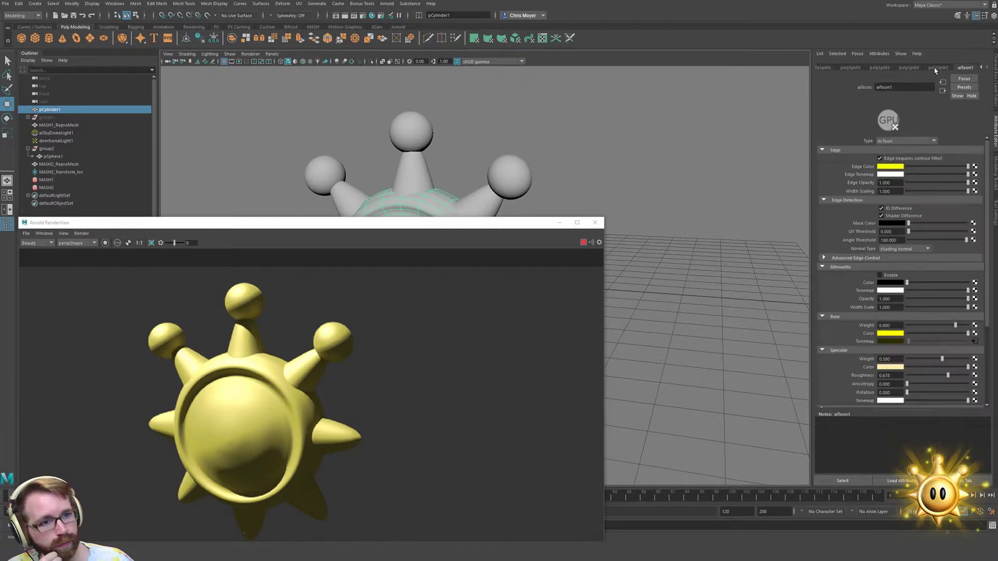
click(898, 168)
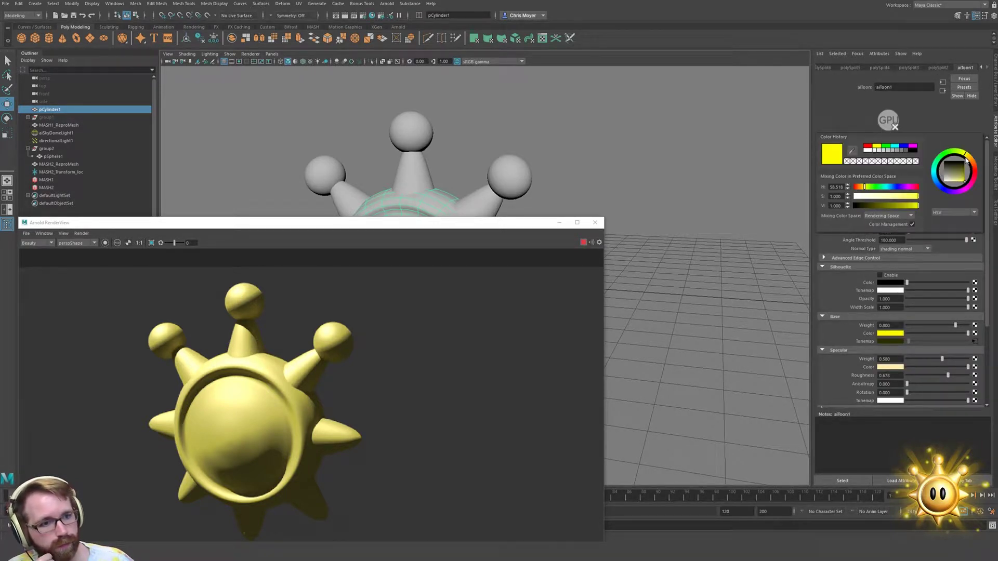
drag(968, 157, 973, 159)
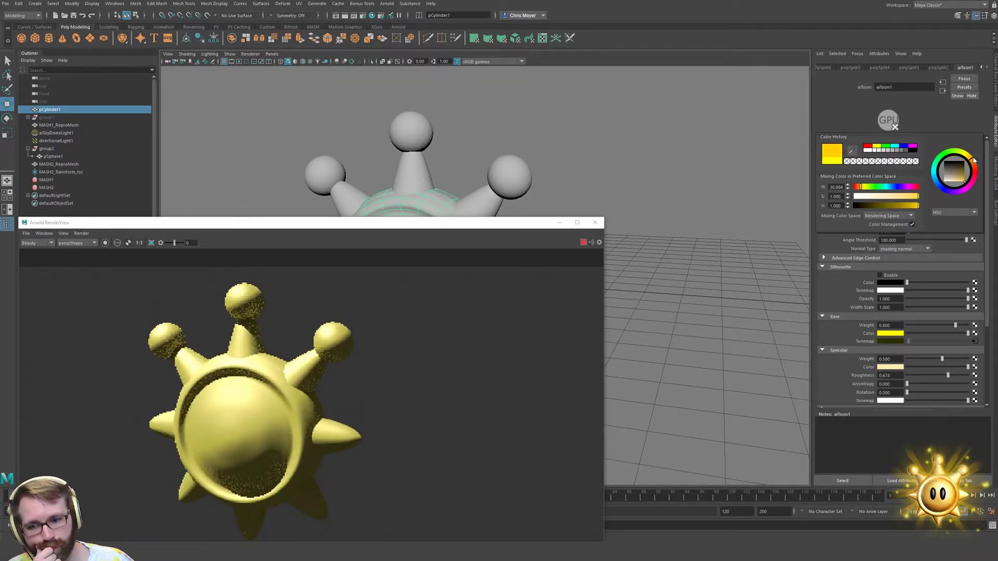
click(525, 243)
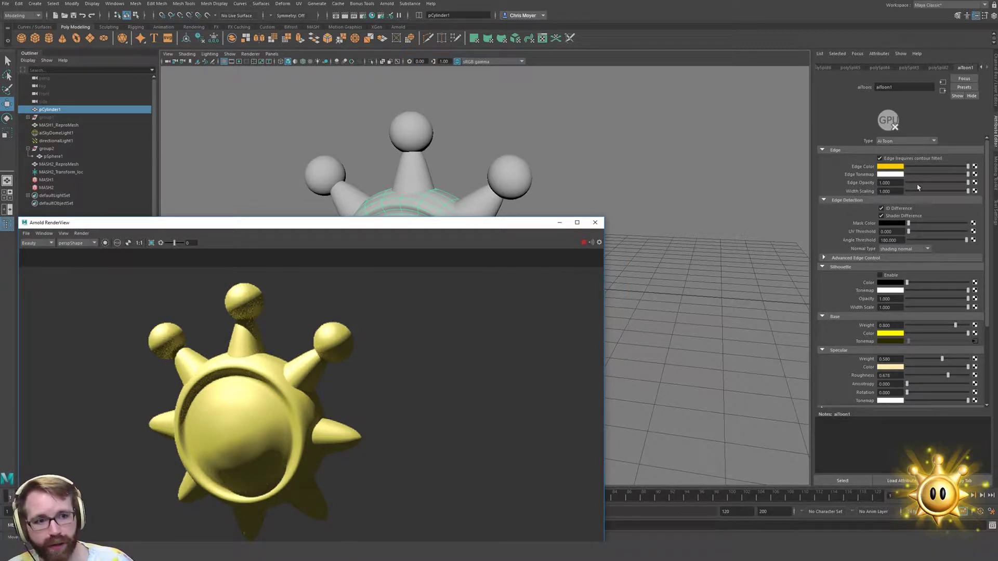
Apply the same golden orange from the color history to the base color of aiToon1
click(893, 335)
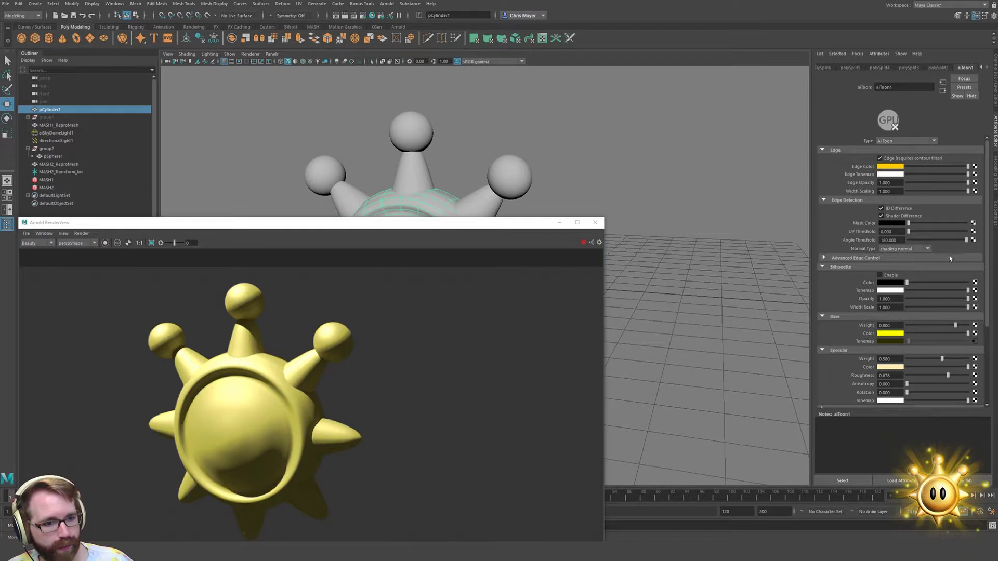
click(902, 335)
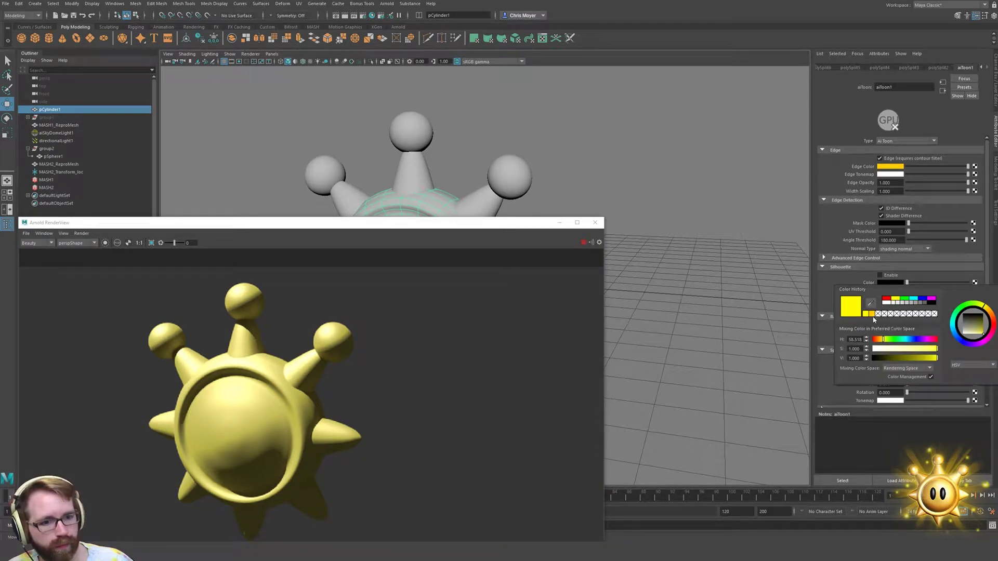
click(870, 314)
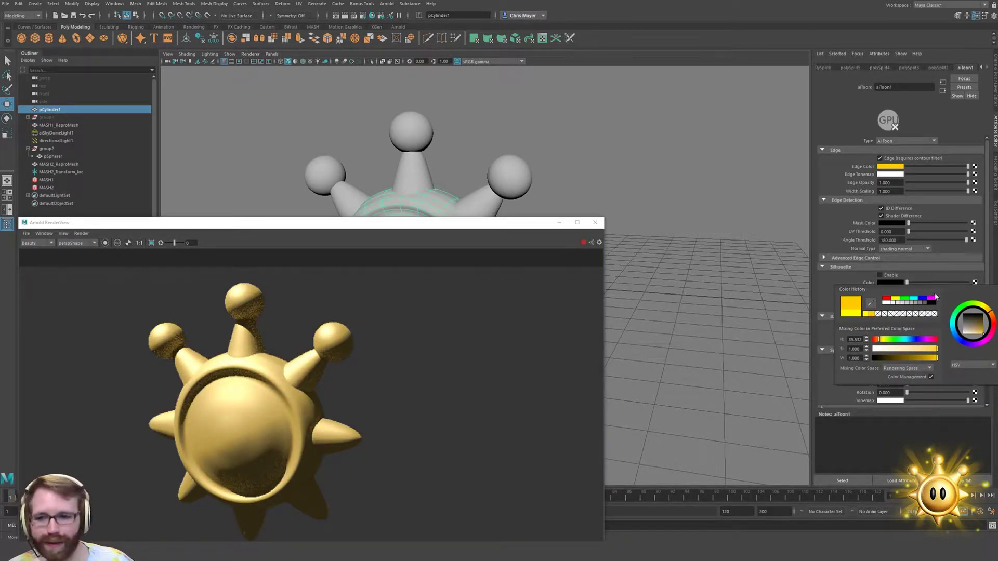
scroll(882, 250, down, 3)
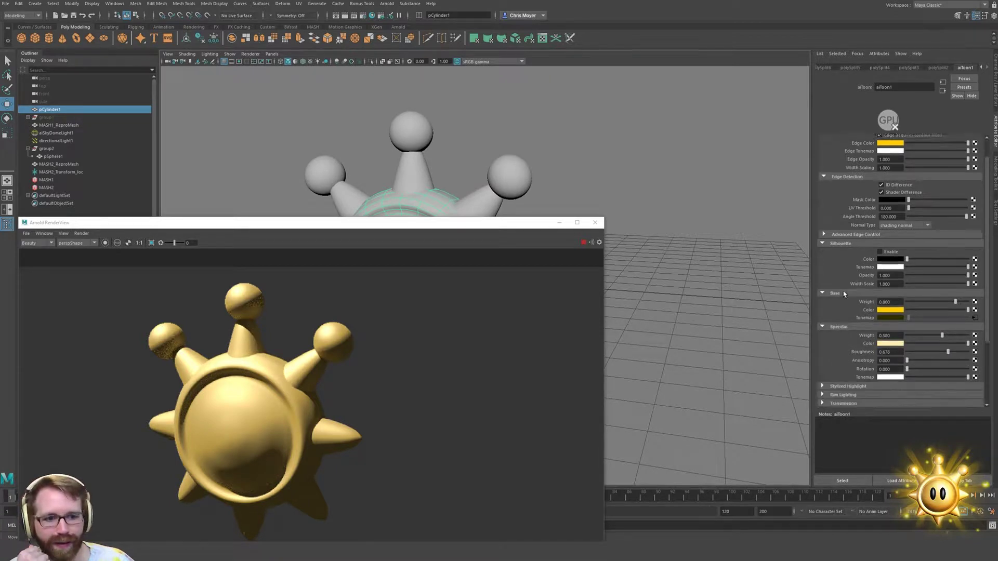
Shift the specular color of aiToon1 to pale yellow, with a hue of about 55 and saturation of about 0.577
click(894, 321)
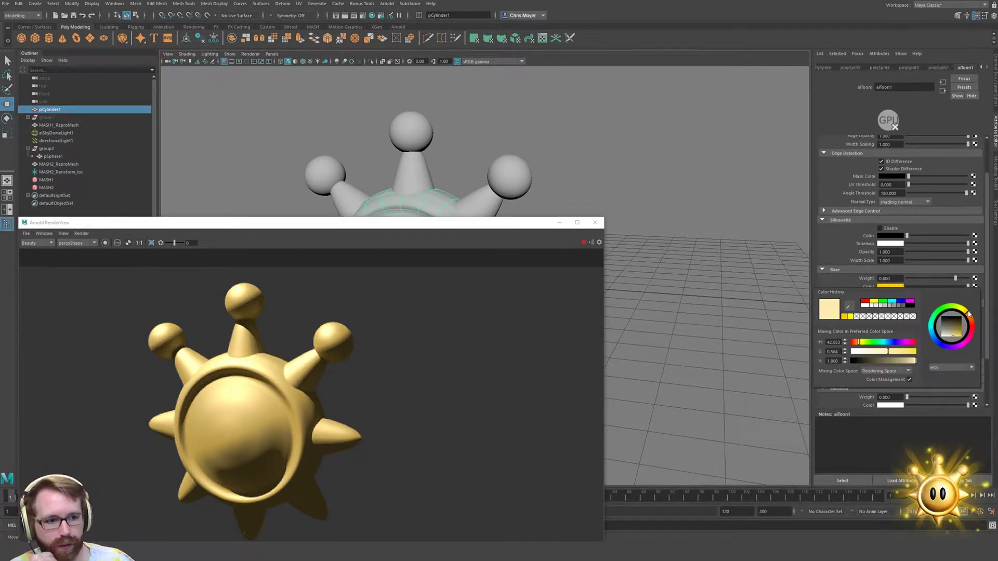
drag(969, 314, 963, 311)
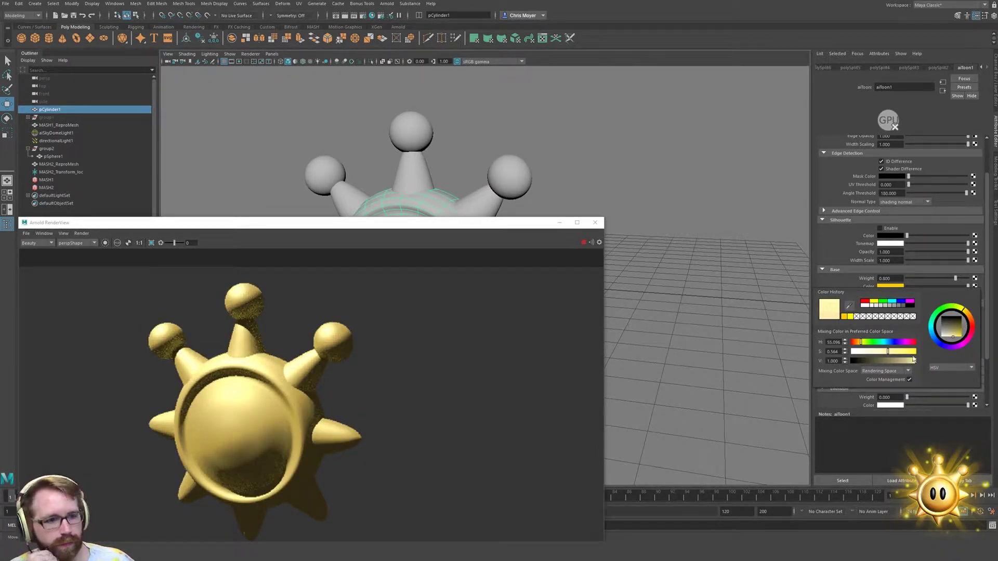
click(896, 354)
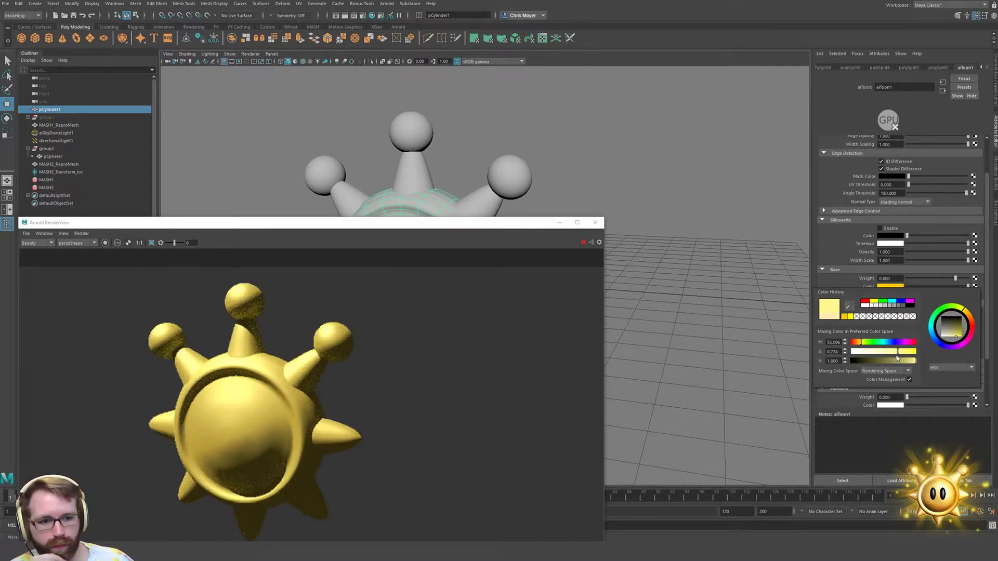
click(901, 357)
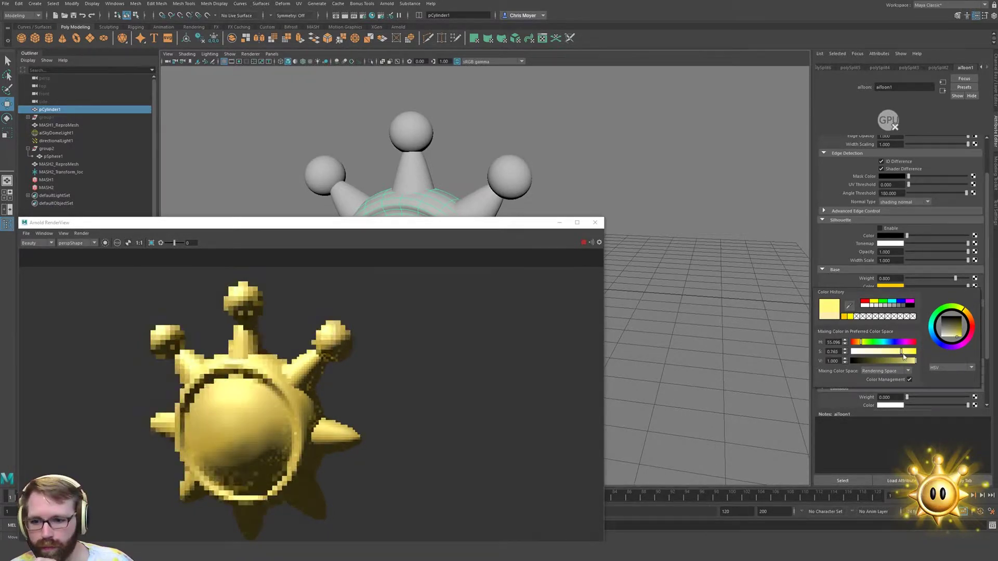
click(888, 357)
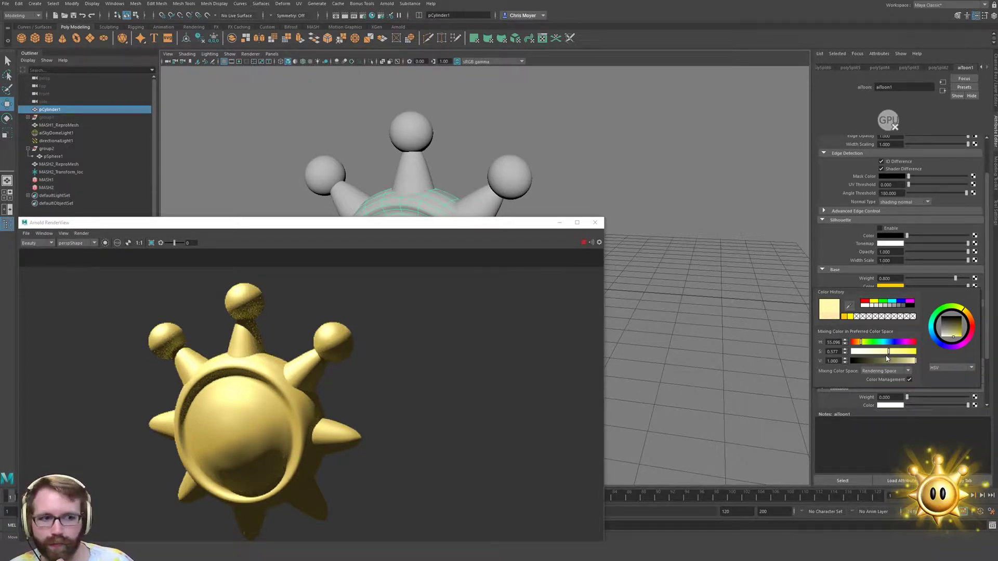
click(706, 219)
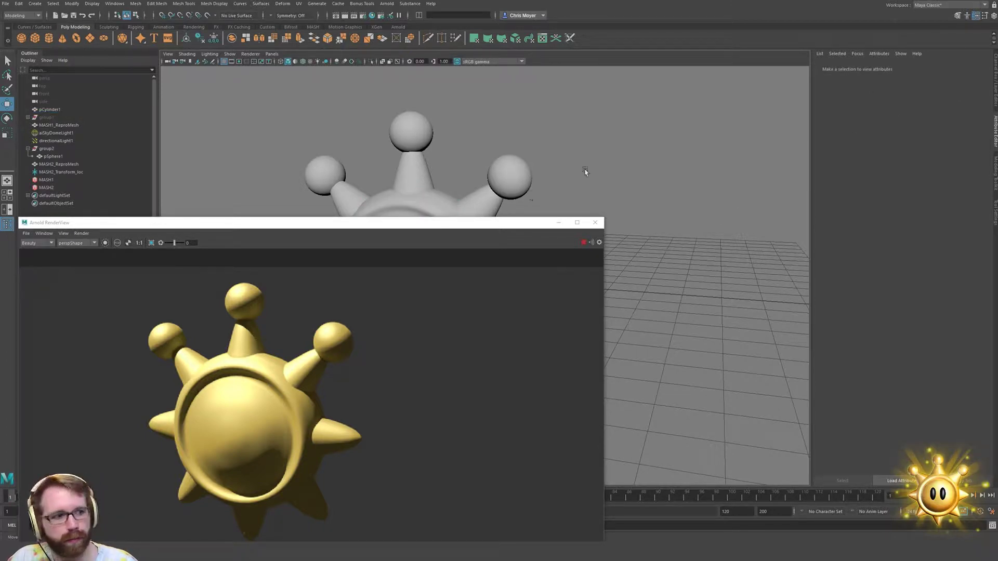
Move the Arnold RenderView aside, shrink it so the whole model shows, and frame the sun body in the viewport
alt+drag(585, 172, 541, 160)
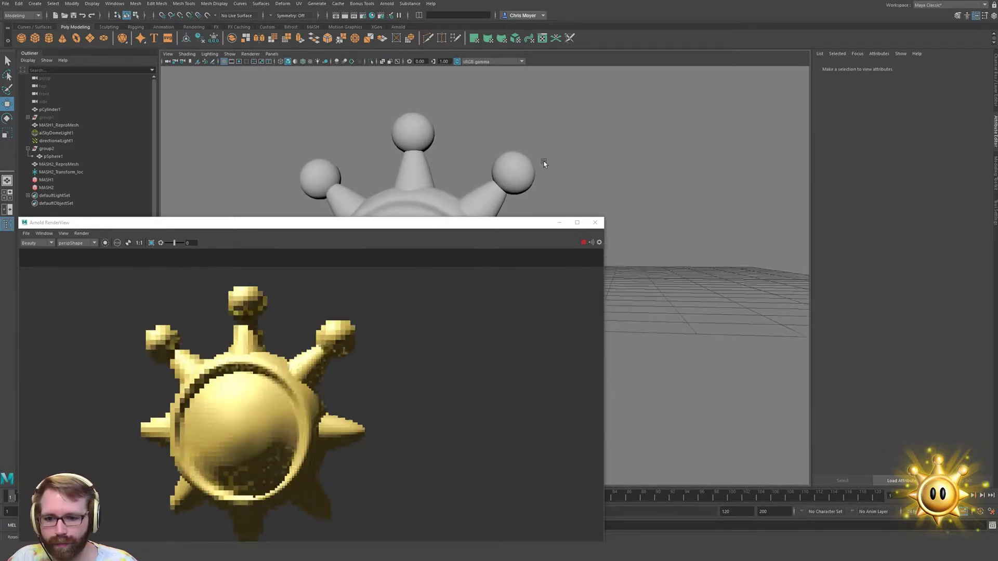
alt+drag(628, 174, 592, 174)
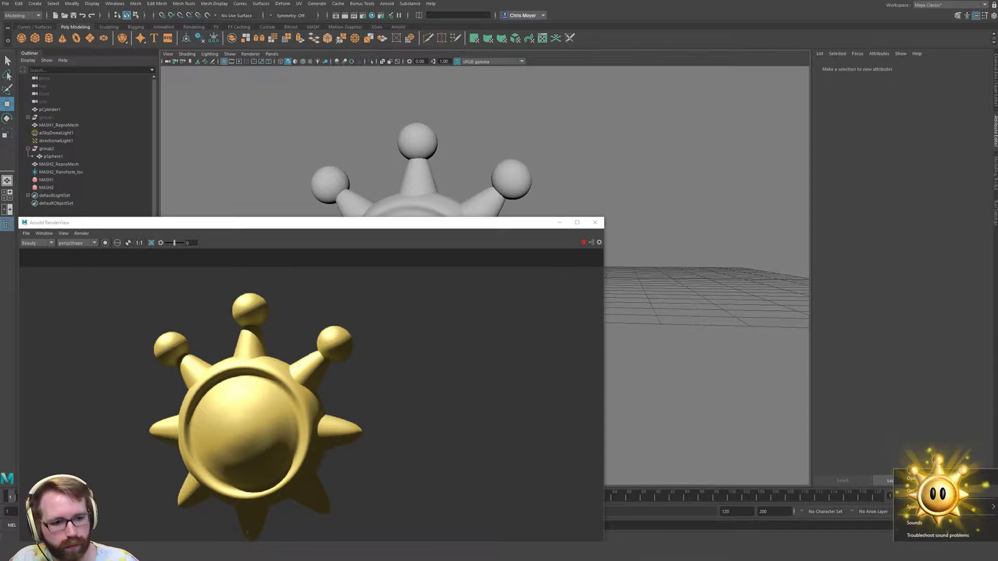
click(910, 404)
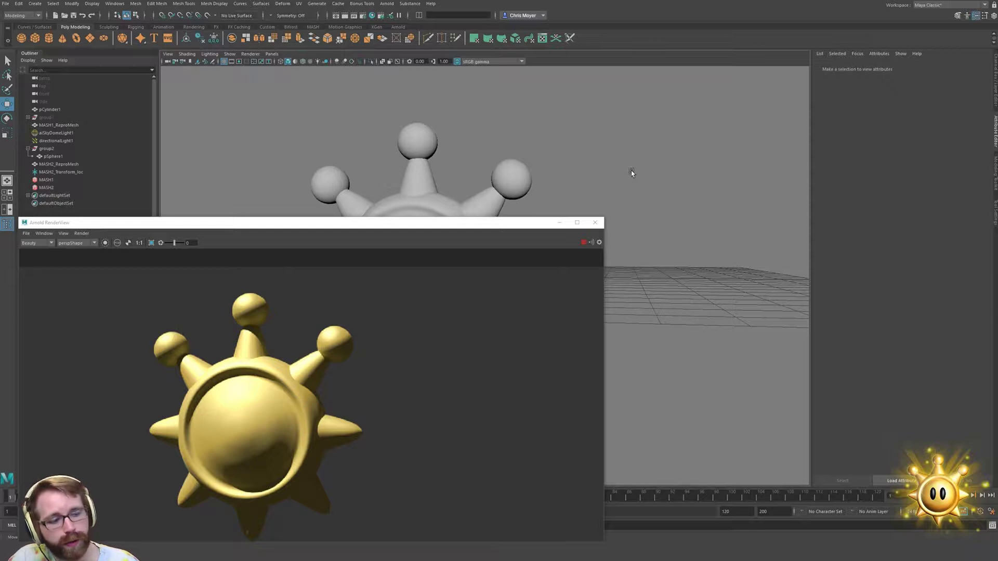
drag(361, 224, 748, 141)
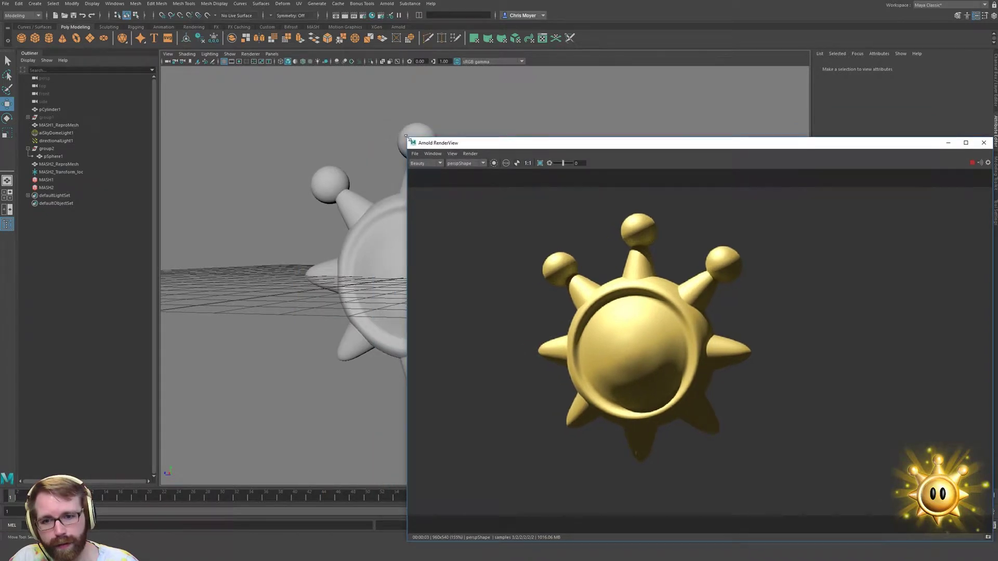
drag(408, 139, 621, 248)
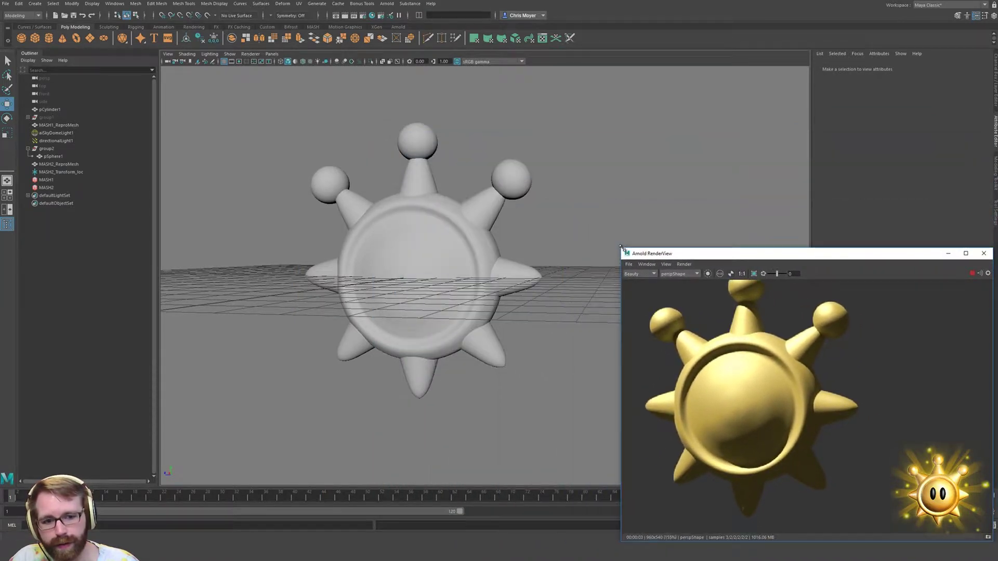
click(810, 393)
key(f)
scroll(353, 328, up, 3)
alt+middle_drag(367, 315, 467, 367)
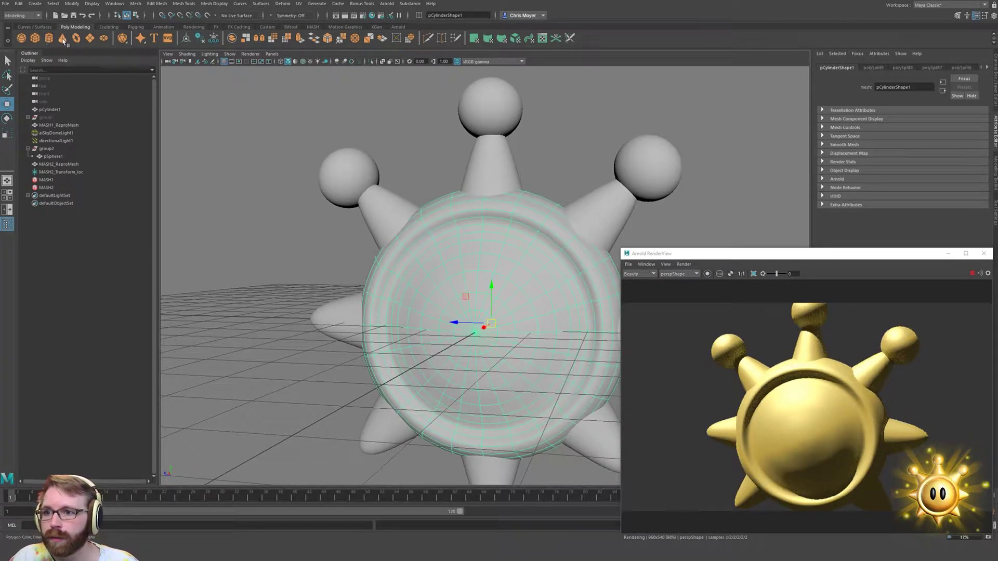
Create a polygon sphere for the first eye, place it in front of the face and scale it into a narrow upright oval
click(21, 37)
alt+drag(404, 281, 385, 185)
key(r)
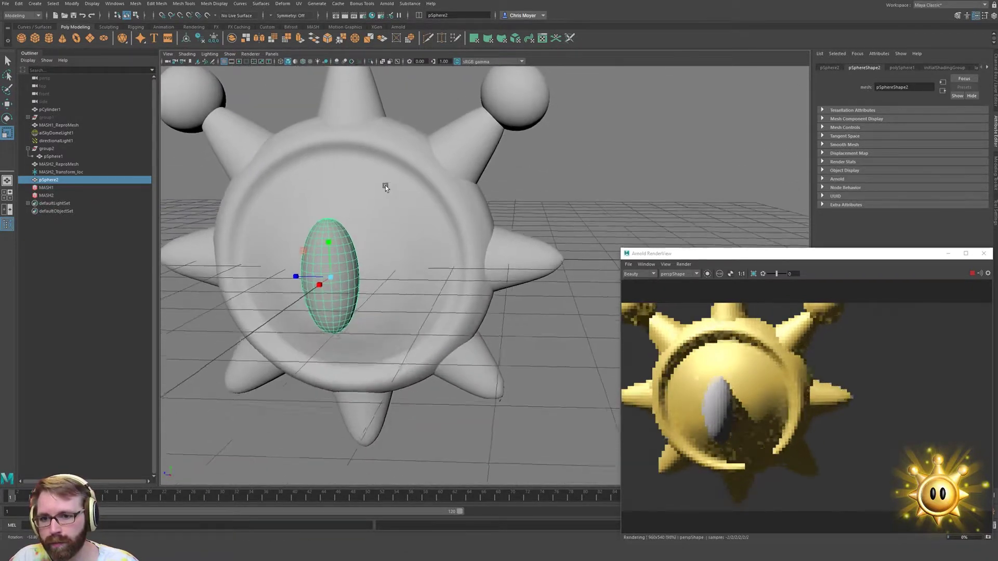
drag(329, 238, 304, 273)
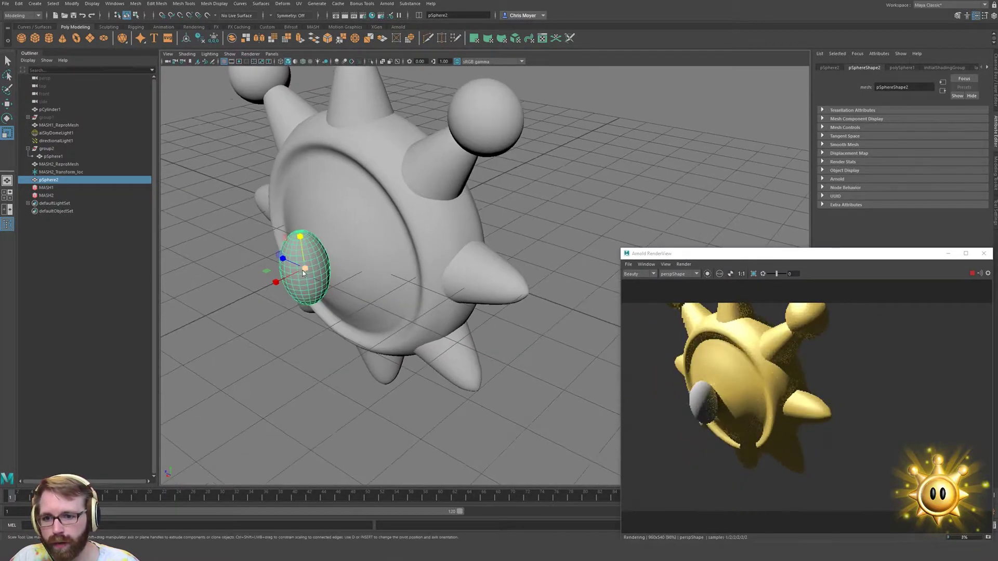
Assign a new aiToon material to the eye with a black base color, specular weight of about 0.073 and roughness of about 0.383
right_drag(304, 273, 378, 537)
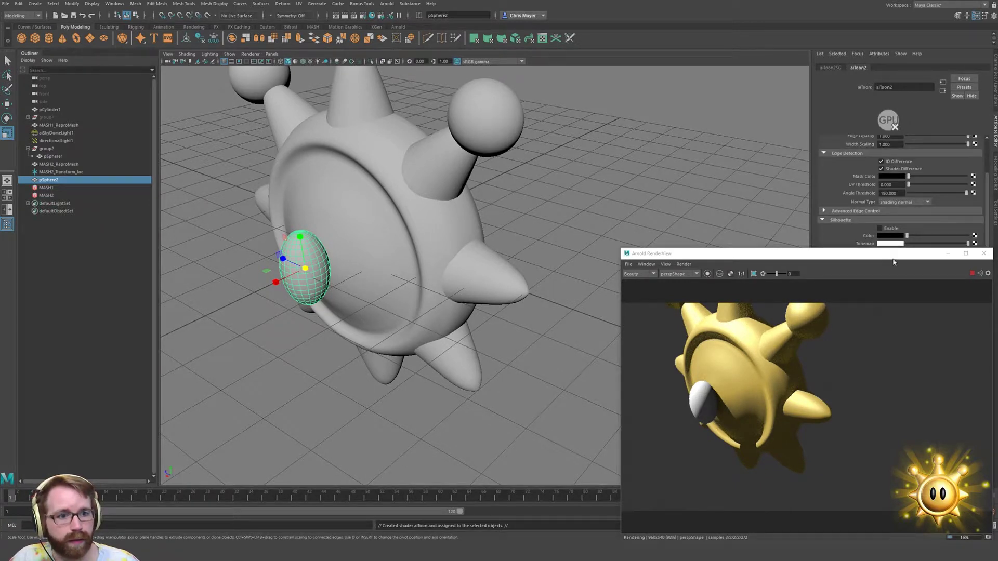
drag(893, 258, 618, 246)
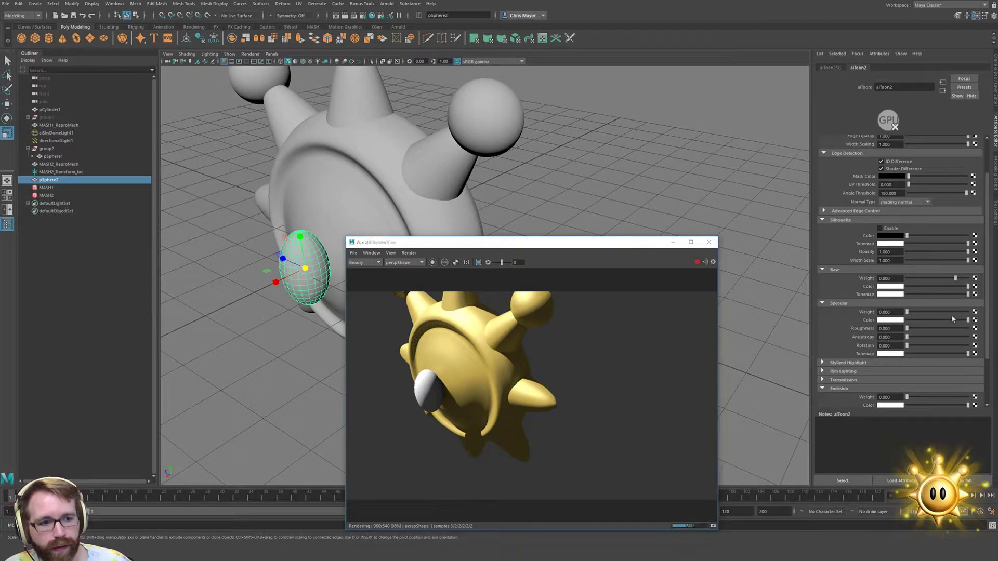
drag(908, 312, 907, 287)
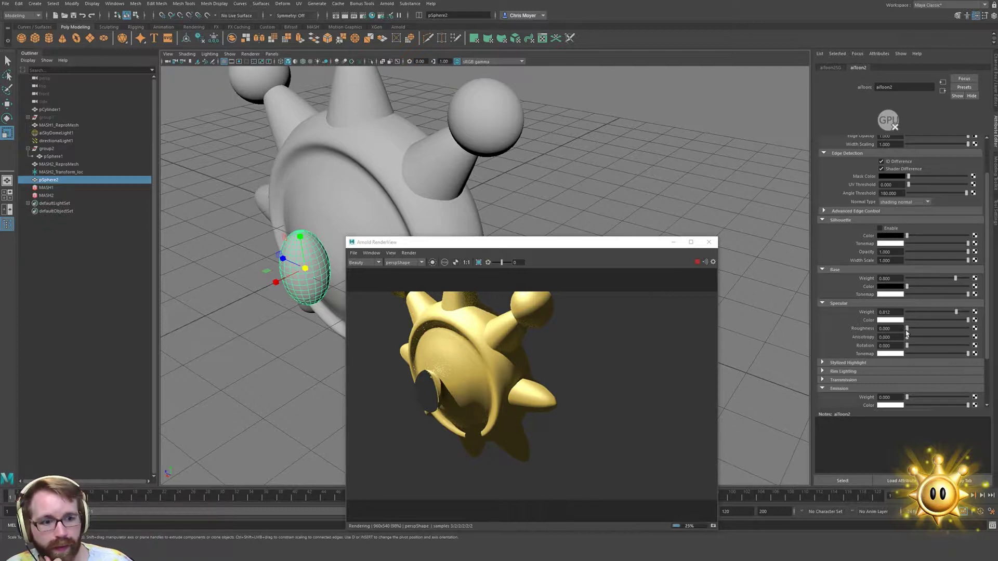
drag(908, 329, 867, 349)
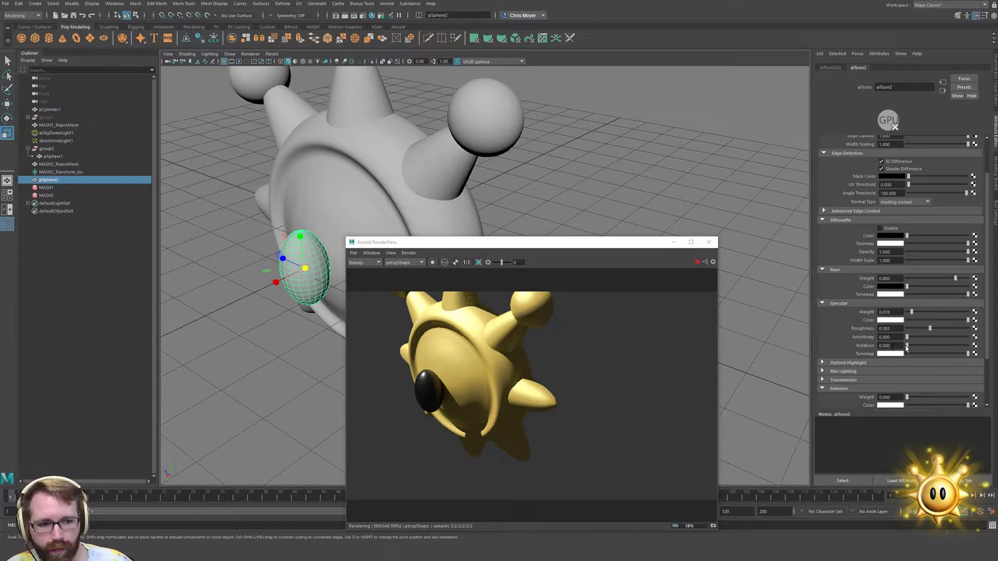
Push the eye against the sun's face and duplicate it to make a second eye beside it
mouse_move(519, 200)
alt+mouse_down()
mouse_move(563, 151)
mouse_move(521, 196)
alt+mouse_up()
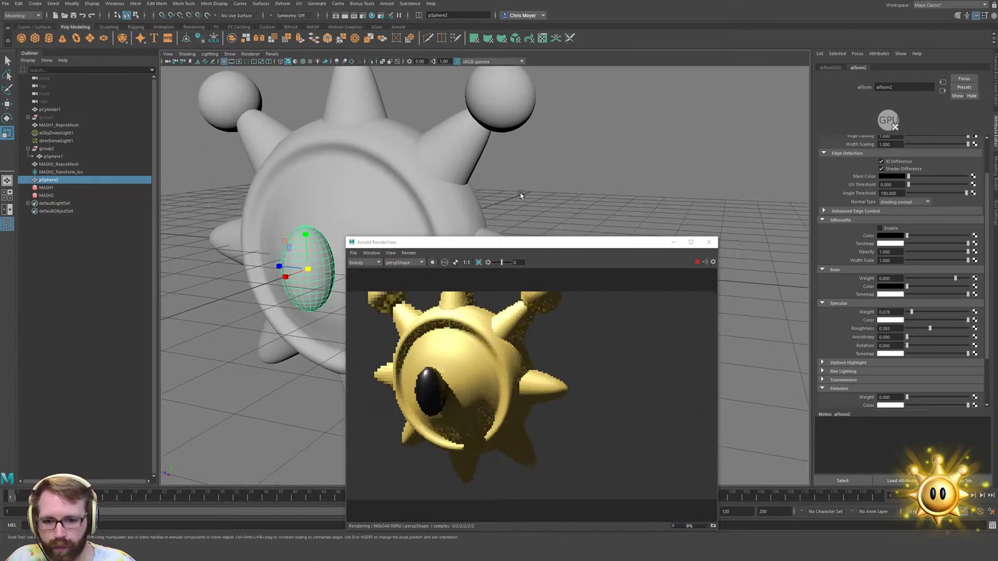
key(w)
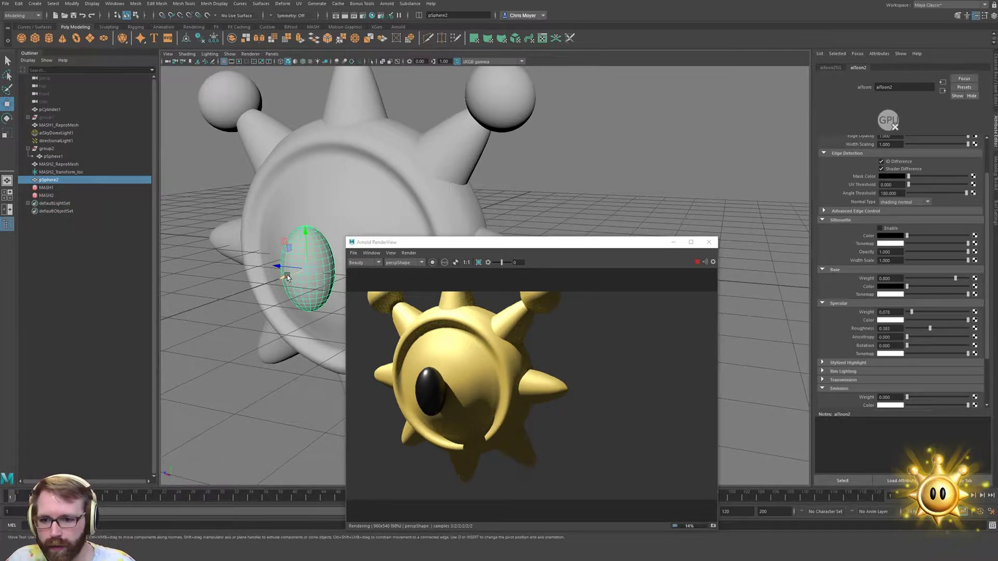
drag(284, 276, 347, 260)
key(ctrl+d)
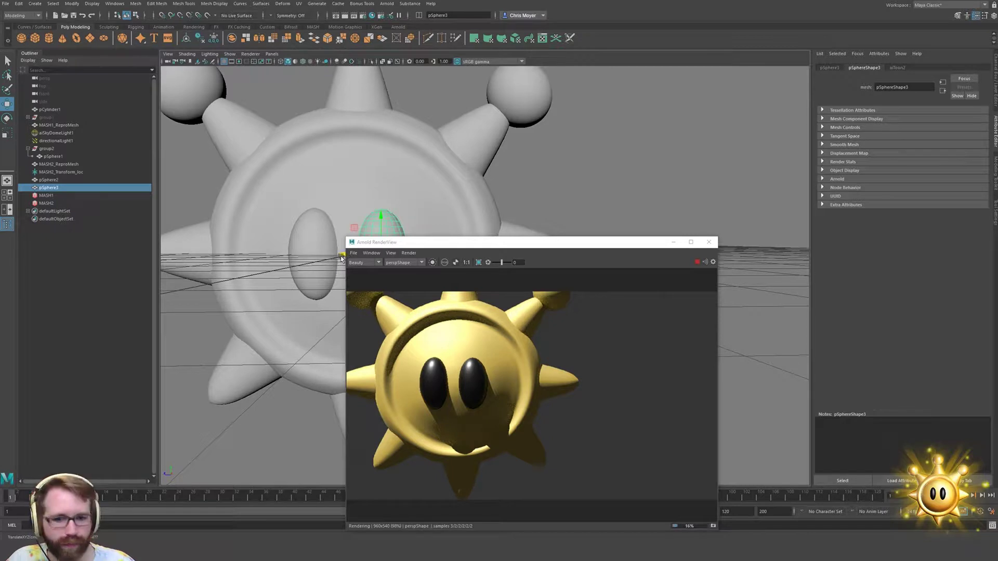
Scale both eyes down slightly and raise them on the face
shift+click(313, 242)
key(r)
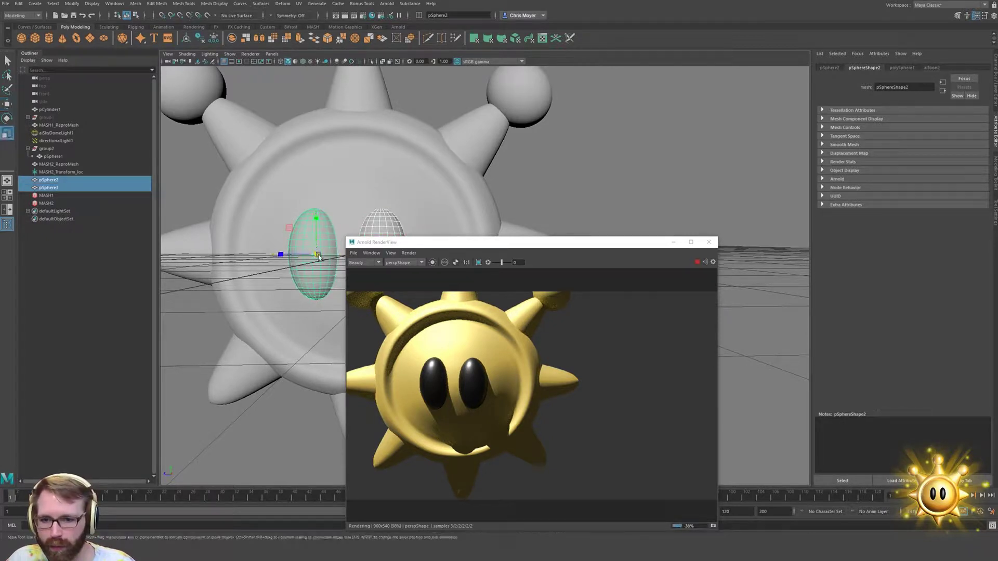
drag(318, 256, 305, 258)
key(w)
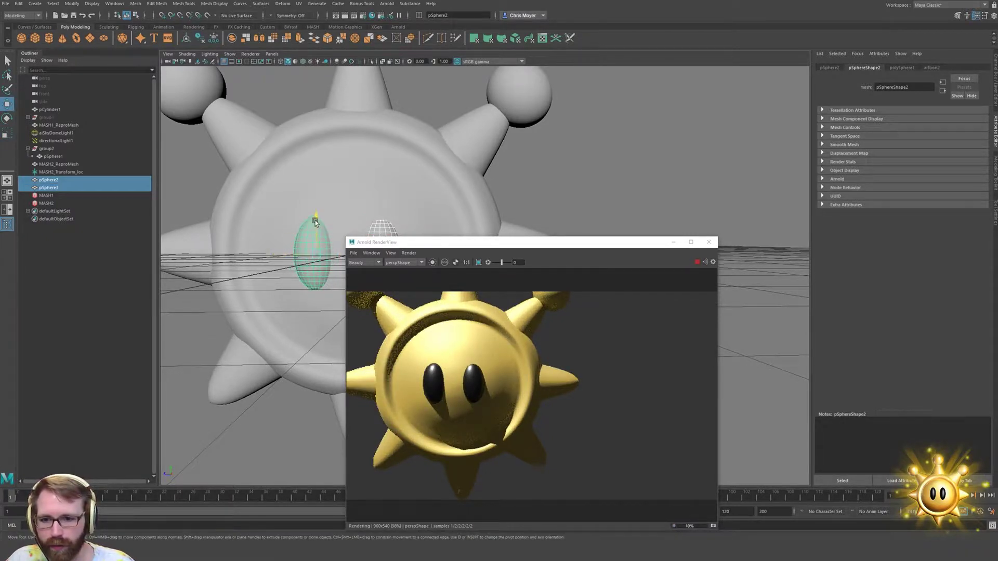
drag(315, 222, 319, 209)
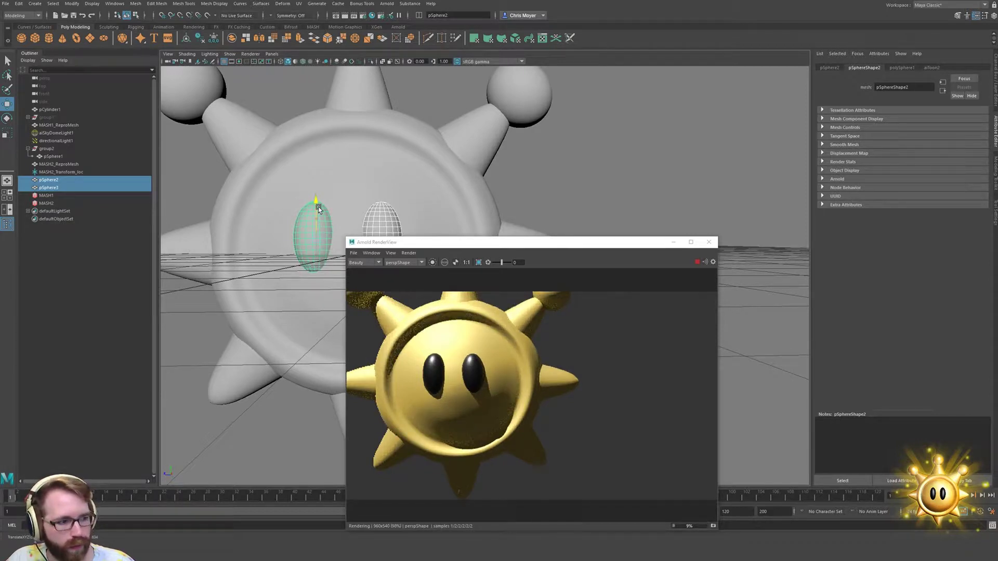
Reposition the Arnold RenderView clear of the material settings and open the eyes' aiToon2 attributes
drag(495, 245, 675, 197)
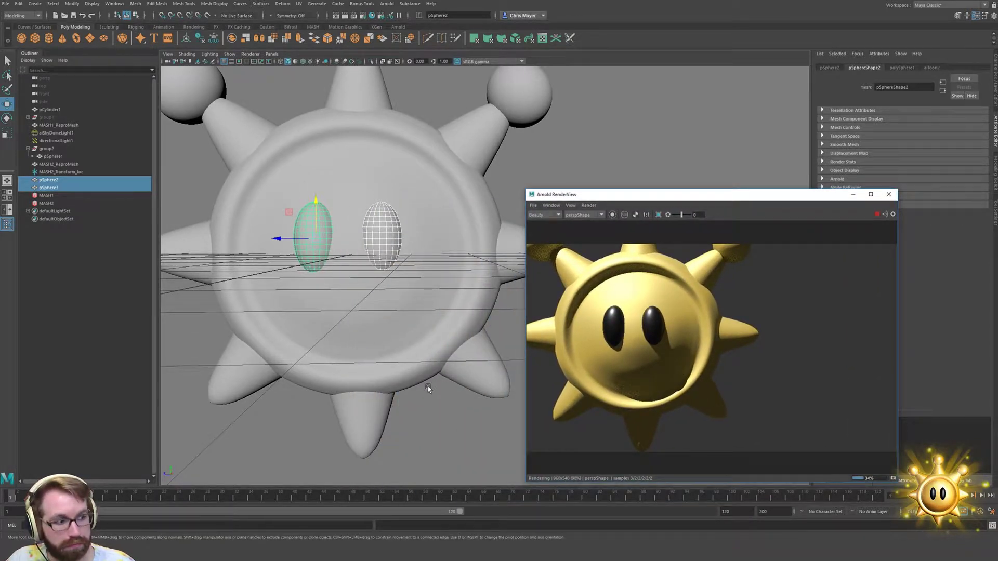
drag(729, 199, 521, 227)
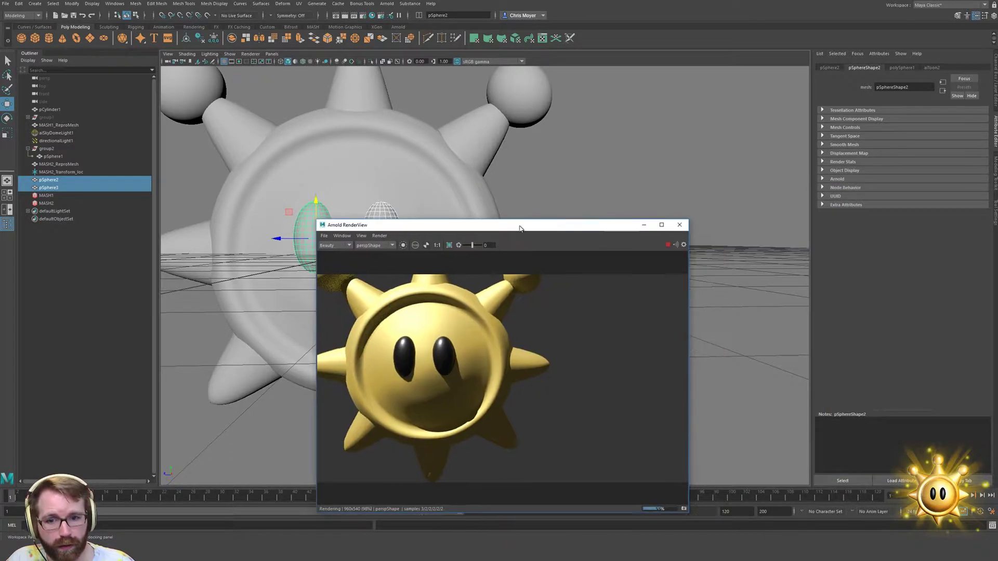
click(932, 67)
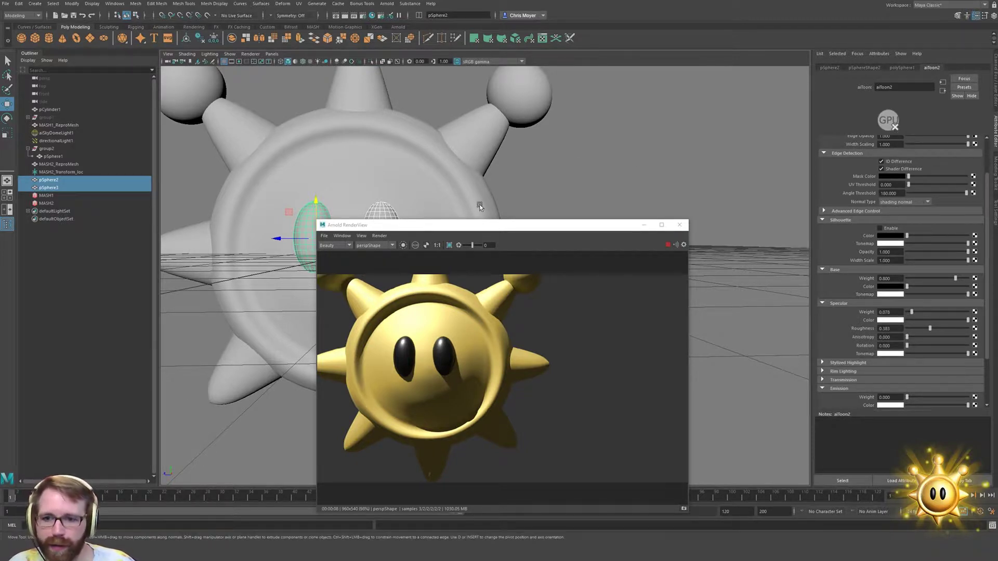
Adjust the eye material's specular to weight about 0.091, roughness about 0.463, anisotropy about 0.409 and rotation about 0.254
drag(451, 225, 618, 231)
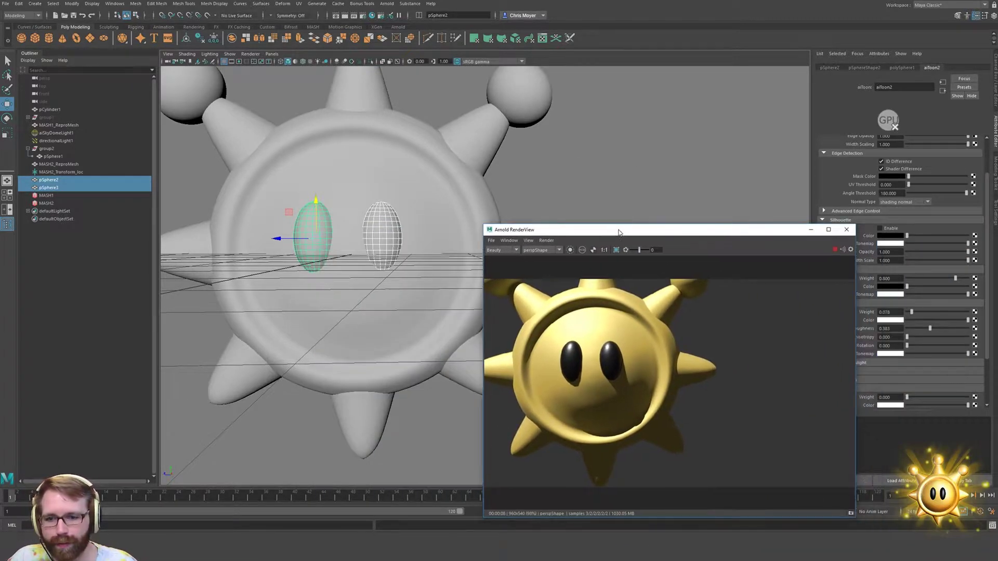
click(382, 228)
click(317, 234)
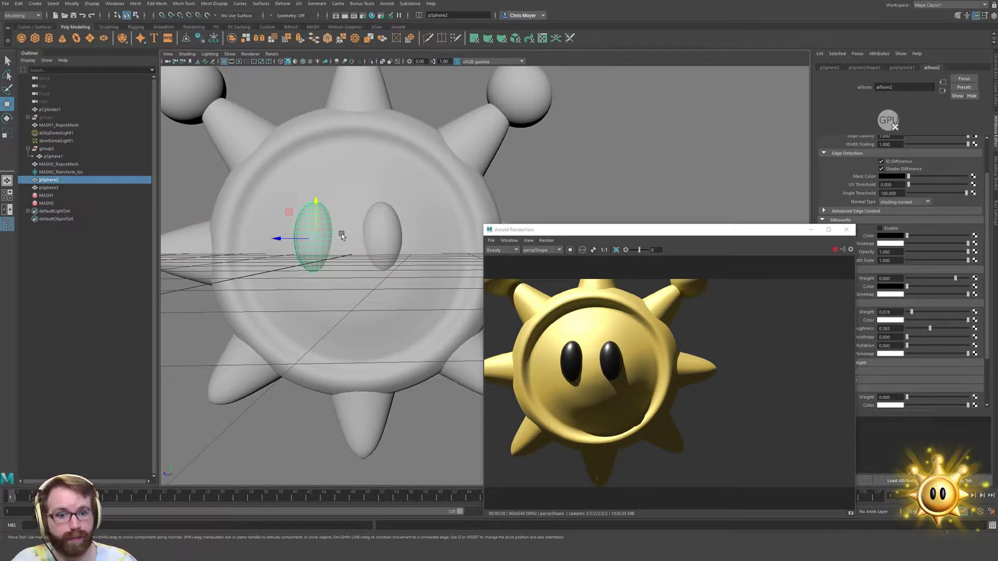
drag(738, 234, 654, 207)
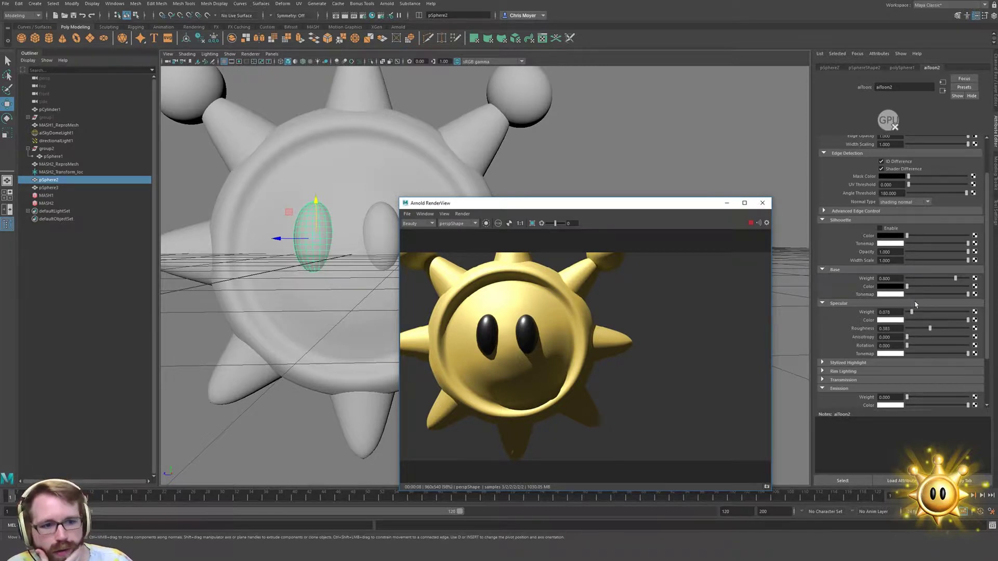
mouse_move(930, 331)
mouse_down()
mouse_move(967, 336)
mouse_move(856, 346)
mouse_move(955, 337)
mouse_move(921, 356)
mouse_move(953, 334)
mouse_move(918, 341)
mouse_move(946, 339)
mouse_move(919, 344)
mouse_move(932, 345)
mouse_up()
click(934, 338)
click(908, 337)
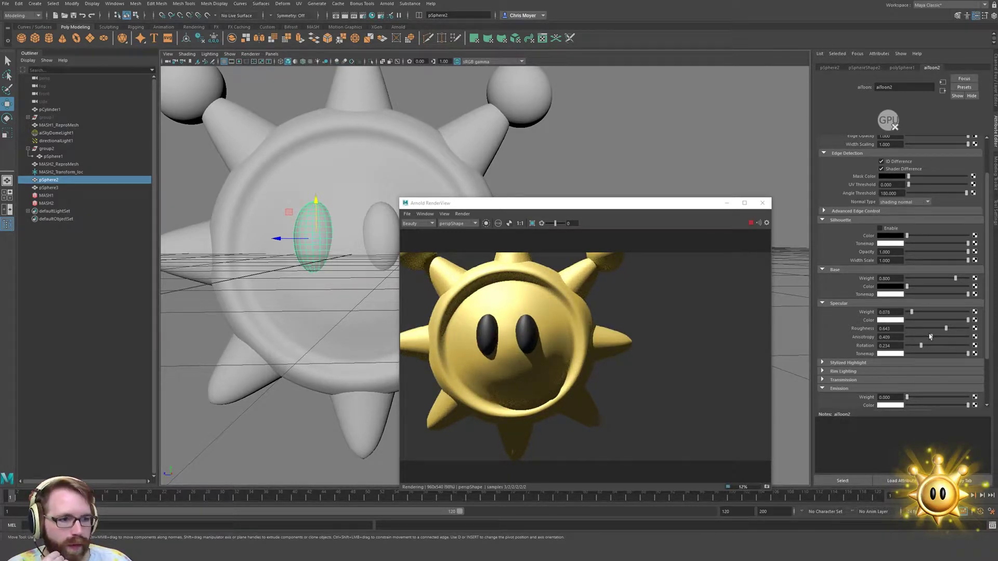
mouse_move(912, 313)
mouse_down()
mouse_move(904, 319)
mouse_move(915, 320)
mouse_up()
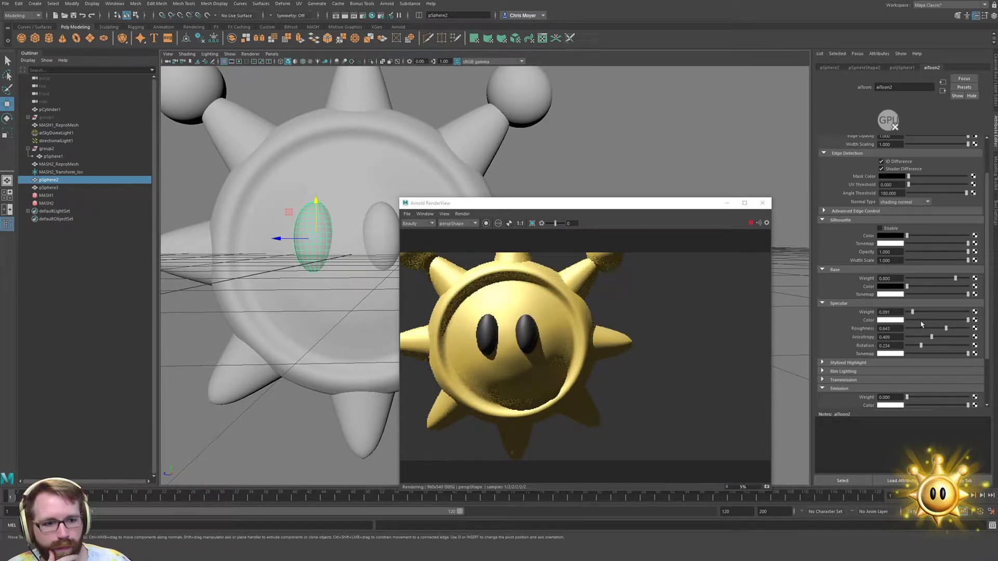
drag(946, 328, 935, 333)
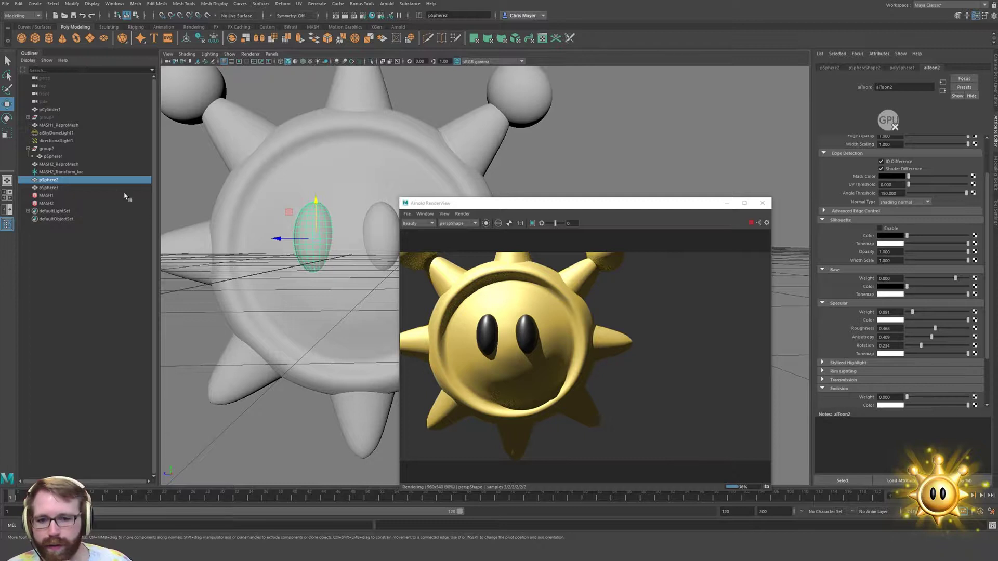
Rotate the directional light so the shadow falls toward the opposite side of the sun's face
click(65, 141)
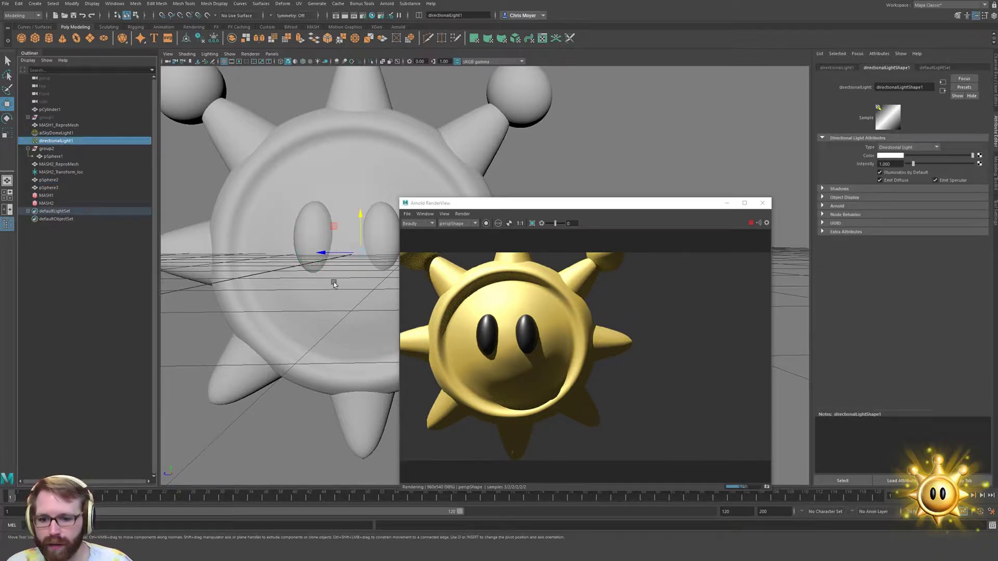
key(e)
mouse_move(362, 252)
mouse_down()
mouse_move(393, 255)
mouse_move(369, 227)
mouse_move(382, 223)
mouse_move(367, 254)
mouse_move(355, 249)
mouse_up()
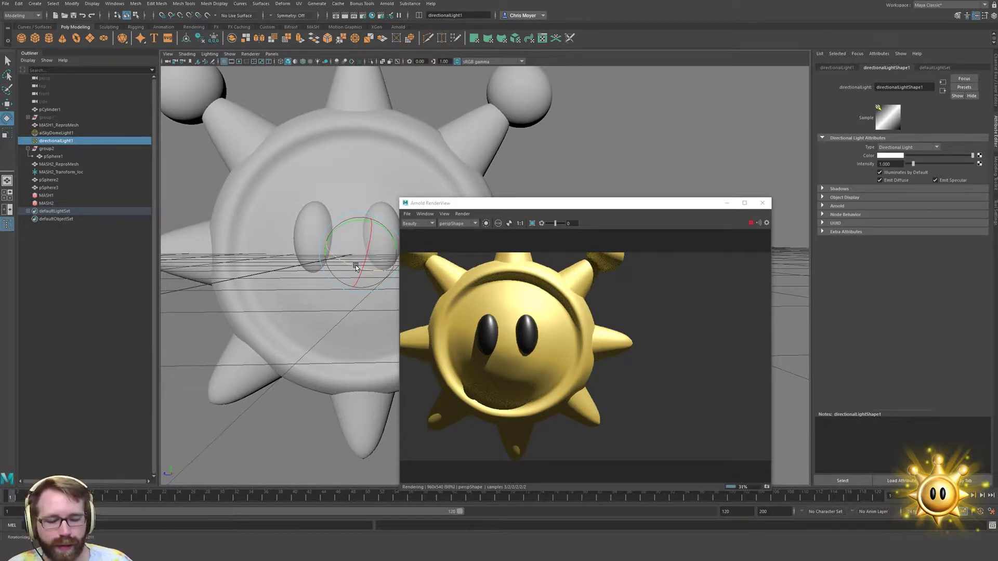
Raise the sky dome light's exposure to about -2.5 and move the render window off the eyes
click(76, 133)
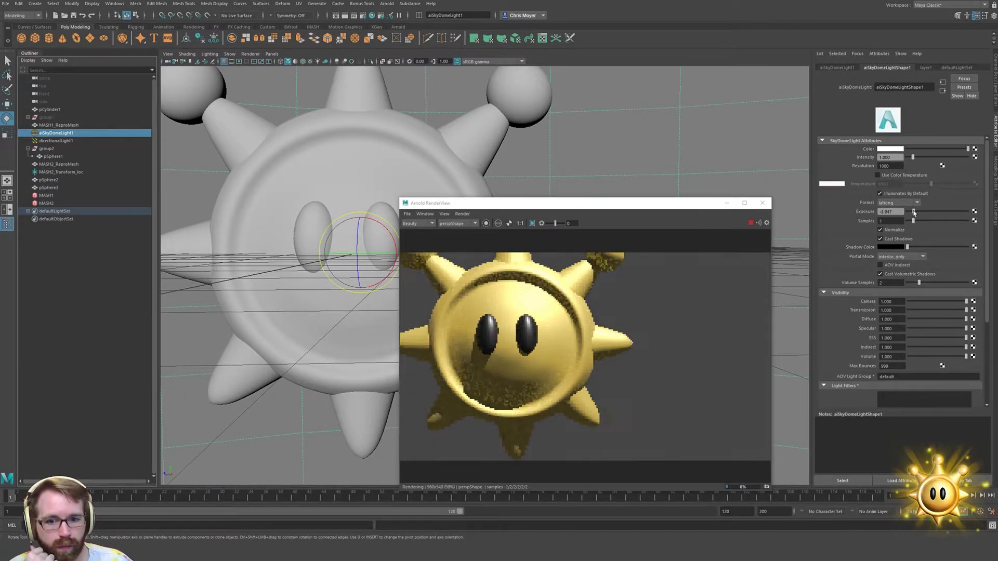
drag(910, 212, 923, 215)
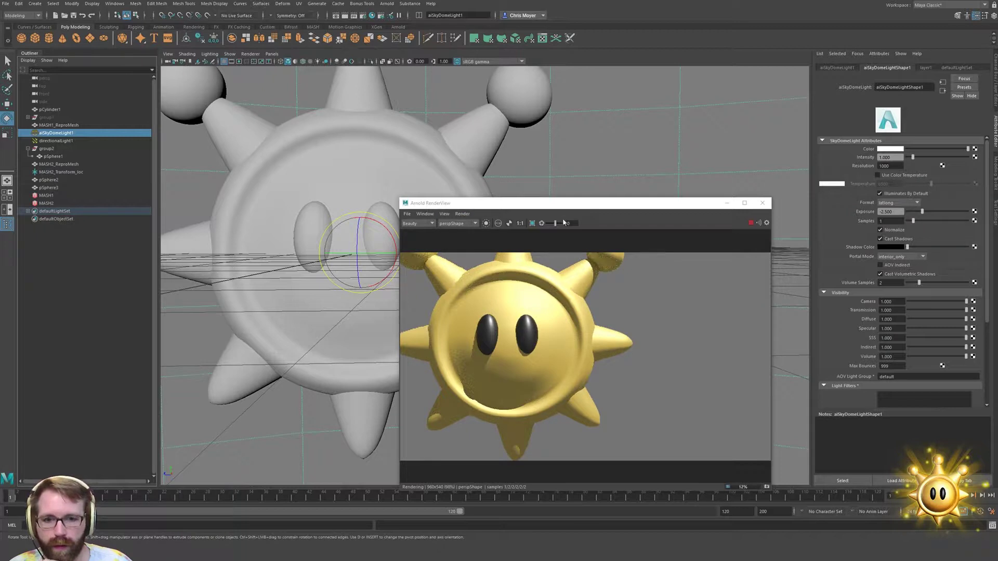
drag(589, 207, 669, 197)
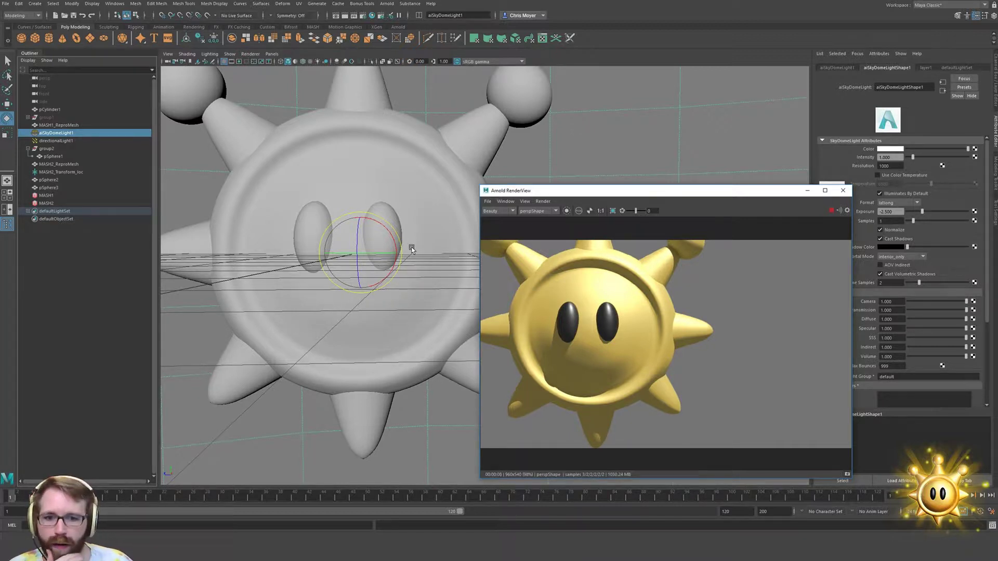
Turn off Casts Shadows in the Arnold visibility settings of both eye spheres
click(318, 231)
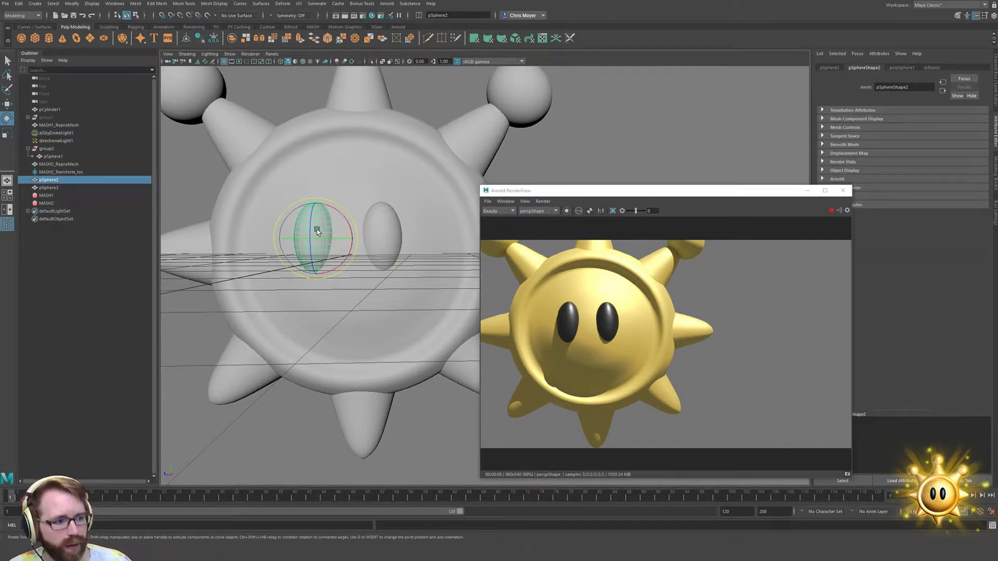
shift+click(383, 235)
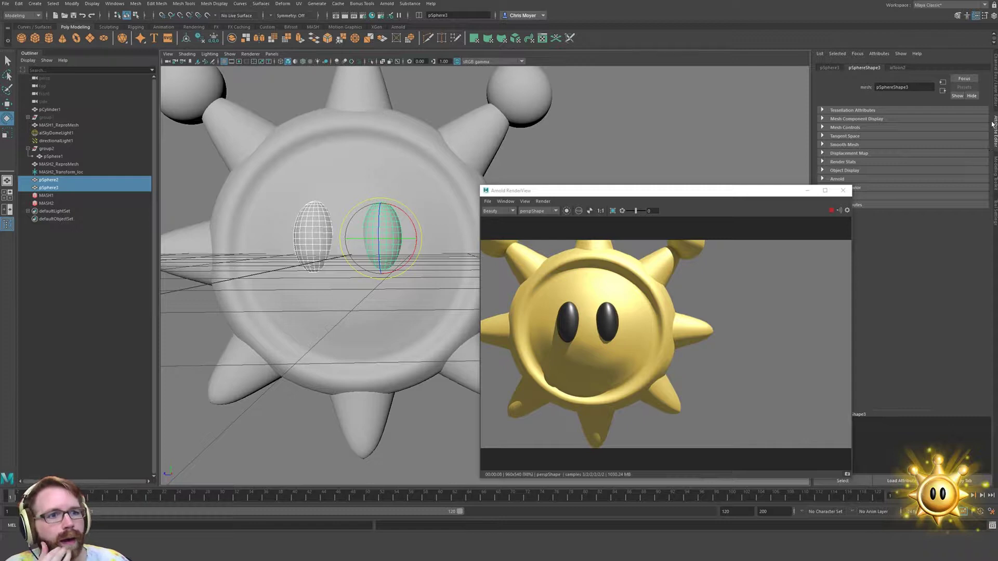
drag(800, 191, 756, 195)
click(853, 180)
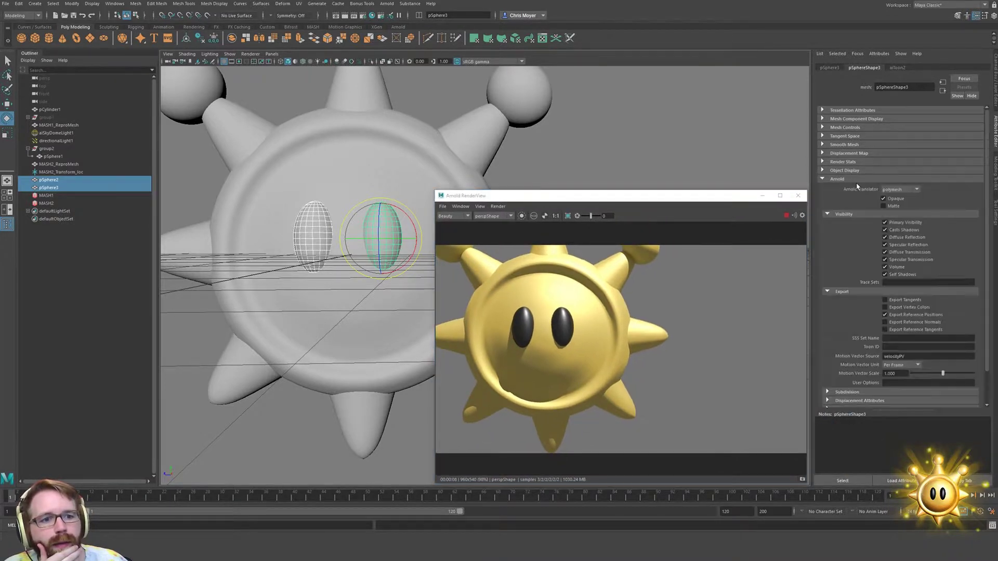
click(905, 230)
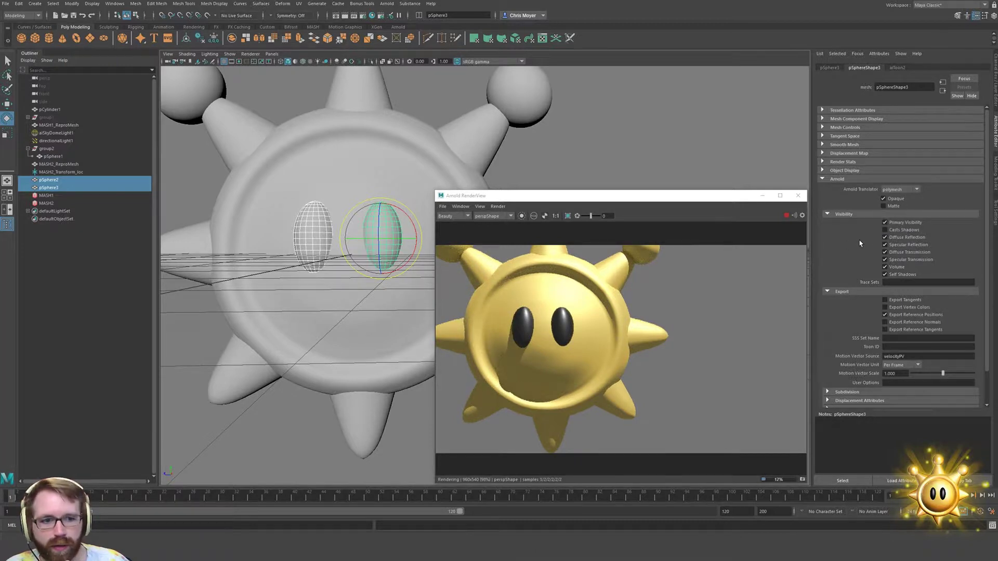
click(320, 235)
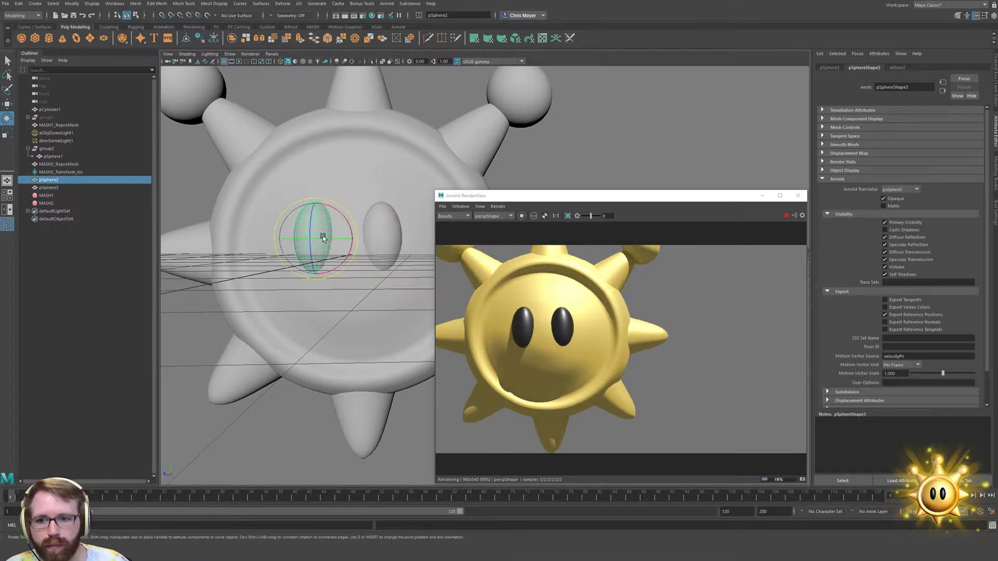
click(885, 230)
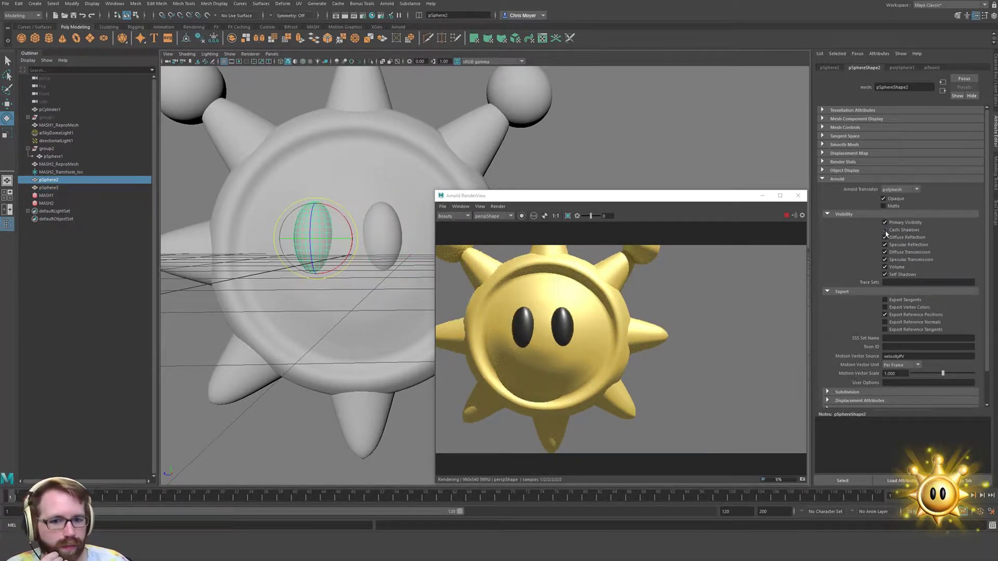
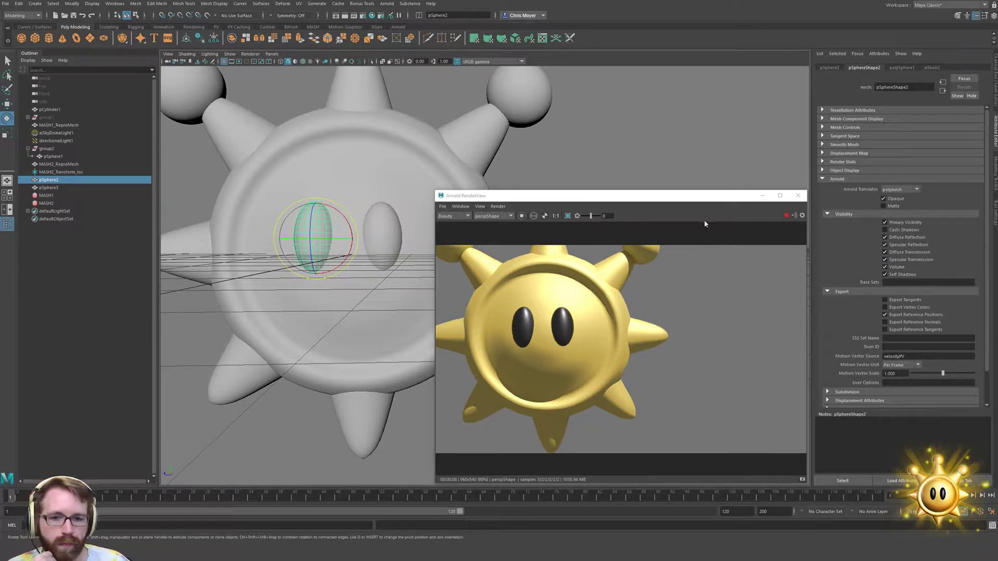
Close the Arnold RenderView and save the scene
mouse_move(613, 296)
mouse_down()
mouse_move(699, 289)
mouse_move(613, 298)
mouse_up()
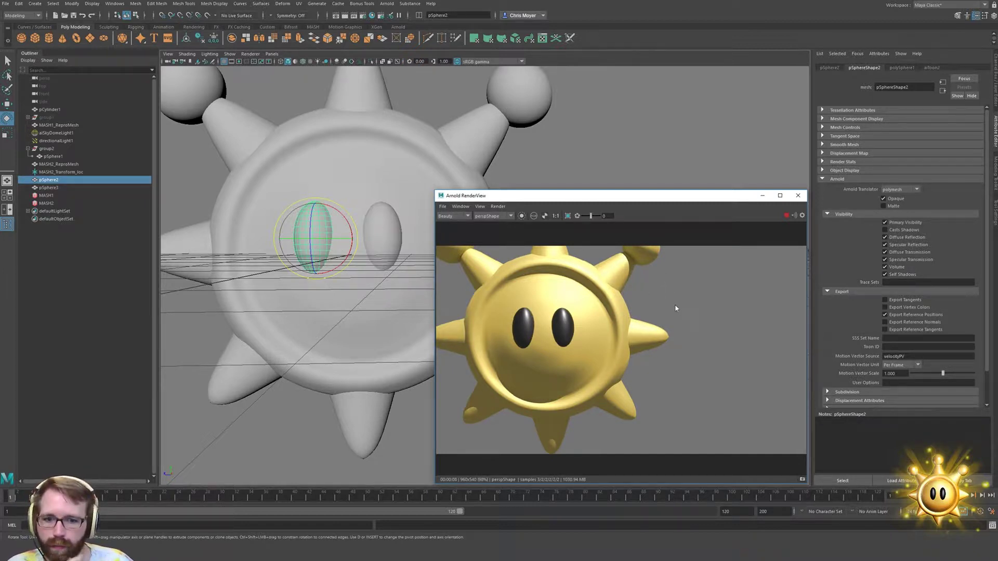
click(798, 195)
alt+drag(509, 226, 419, 251)
key(q)
key(ctrl+s)
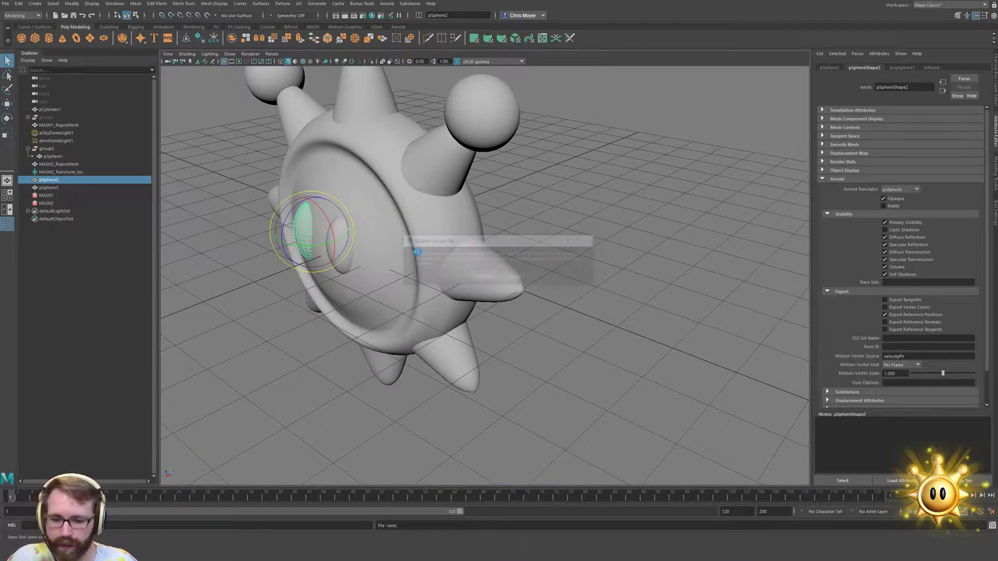
click(482, 277)
Examine the sun body, the MASH1_ReproMesh spikes and their pCone1 source, checking from several angles how the spikes meet the body
alt+drag(482, 277, 472, 259)
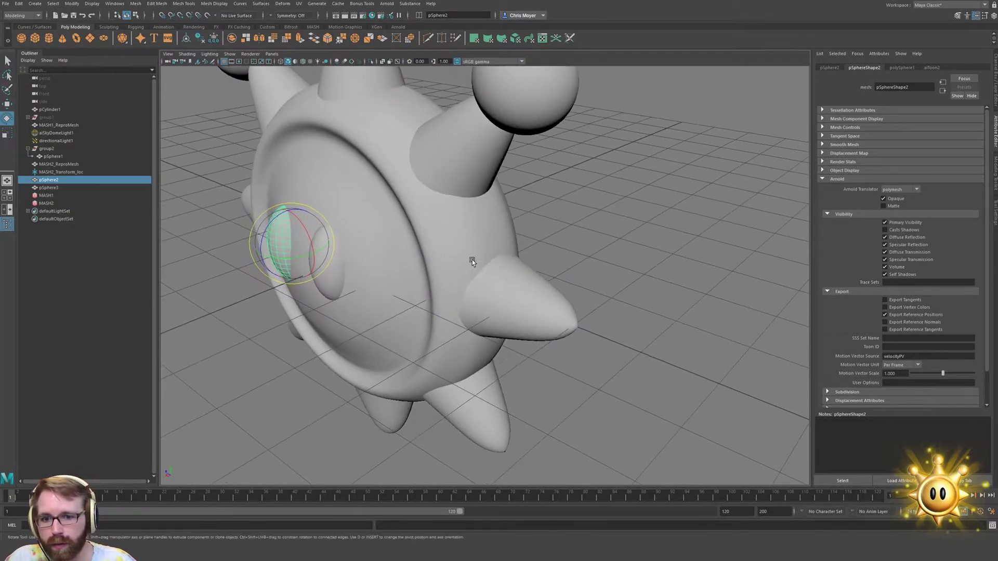
click(499, 281)
key(e)
shift+click(466, 258)
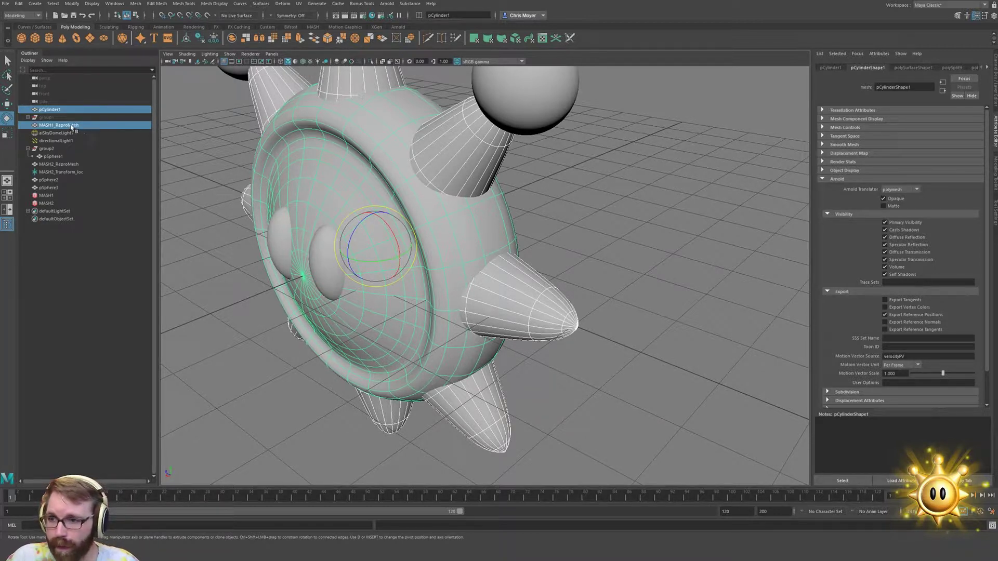
click(29, 118)
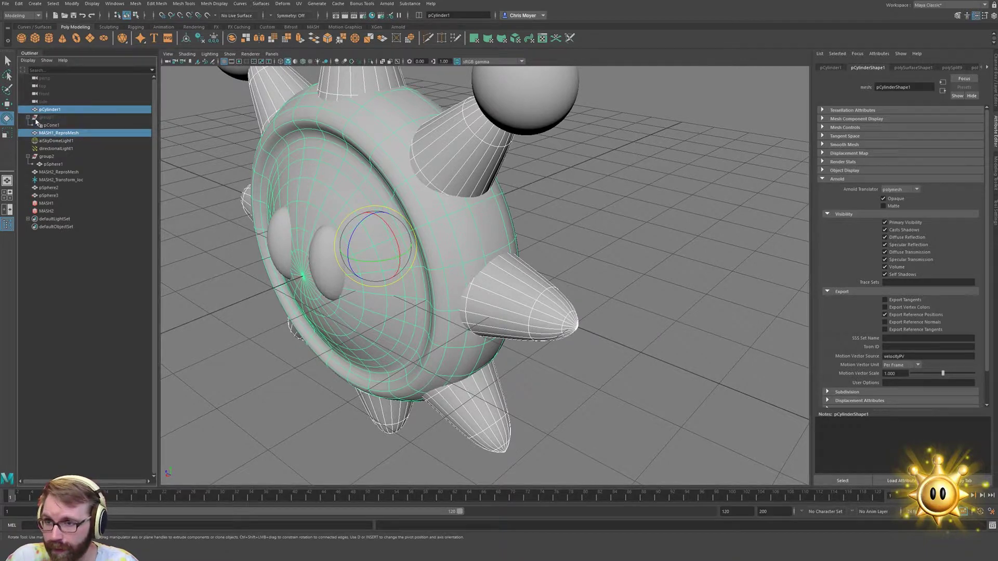
click(50, 124)
key(t)
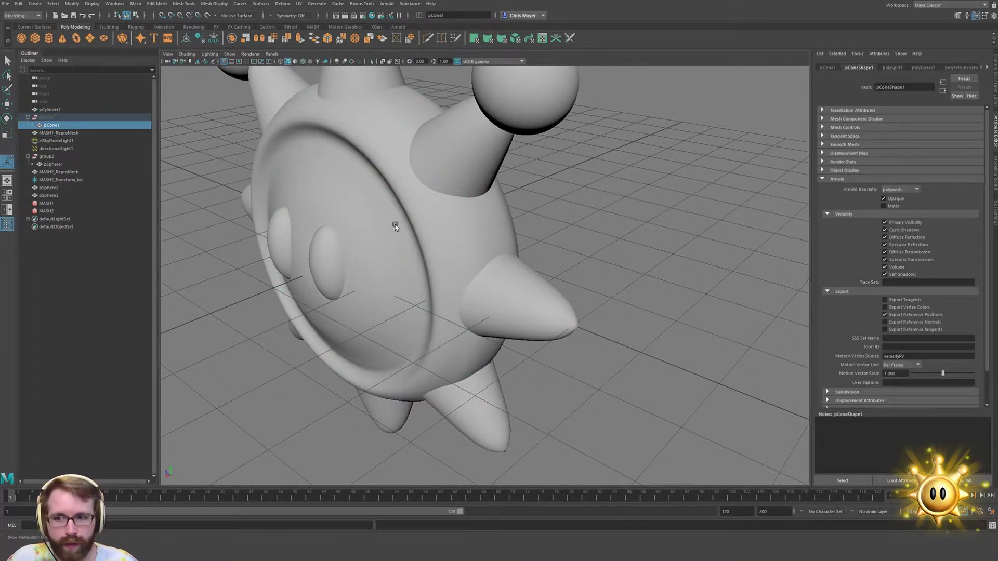
click(86, 123)
alt+drag(182, 163, 647, 260)
alt+right_drag(647, 260, 453, 244)
alt+drag(452, 244, 403, 220)
click(479, 156)
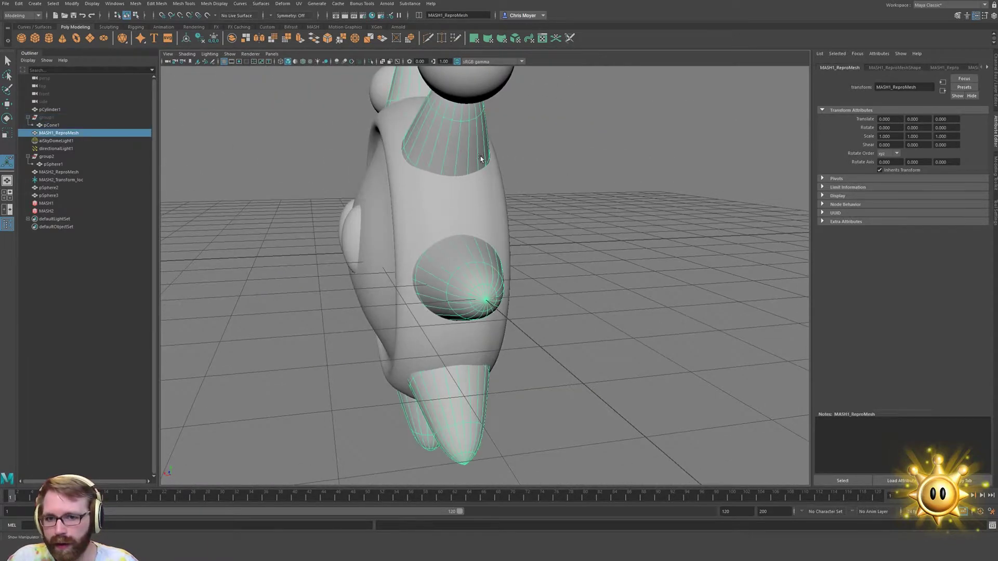
alt+drag(520, 184, 584, 261)
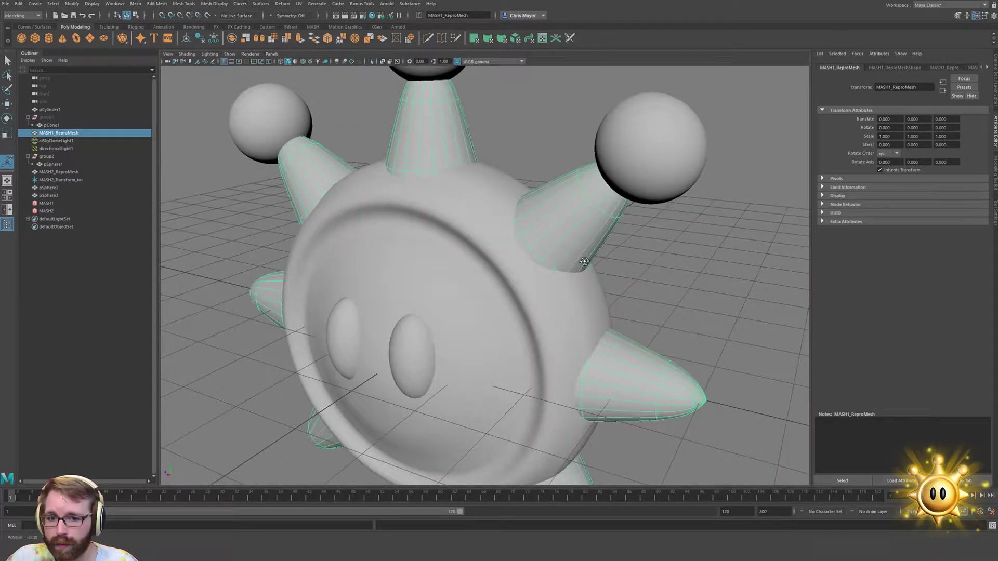
alt+right_drag(692, 259, 524, 268)
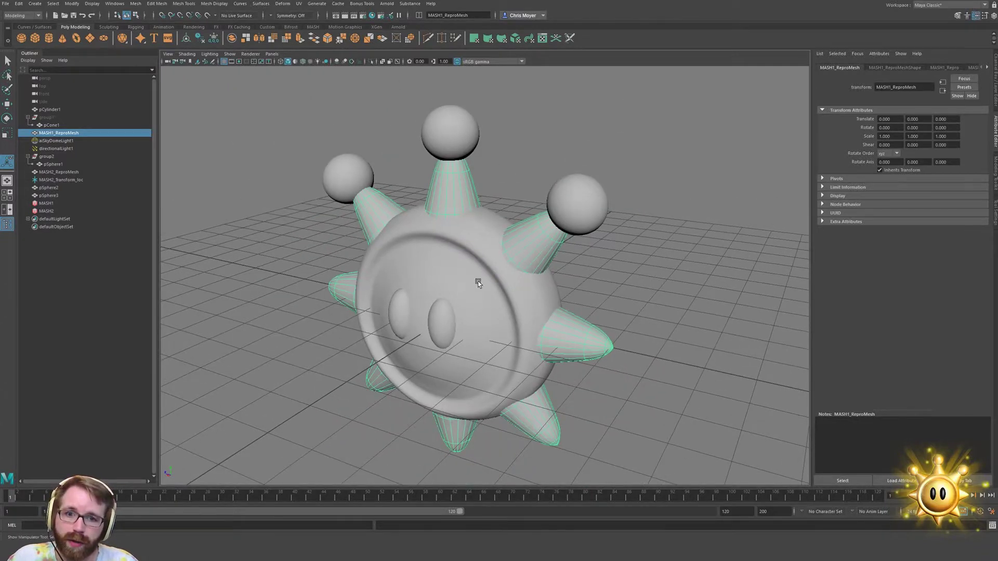
alt+drag(477, 283, 509, 273)
click(554, 268)
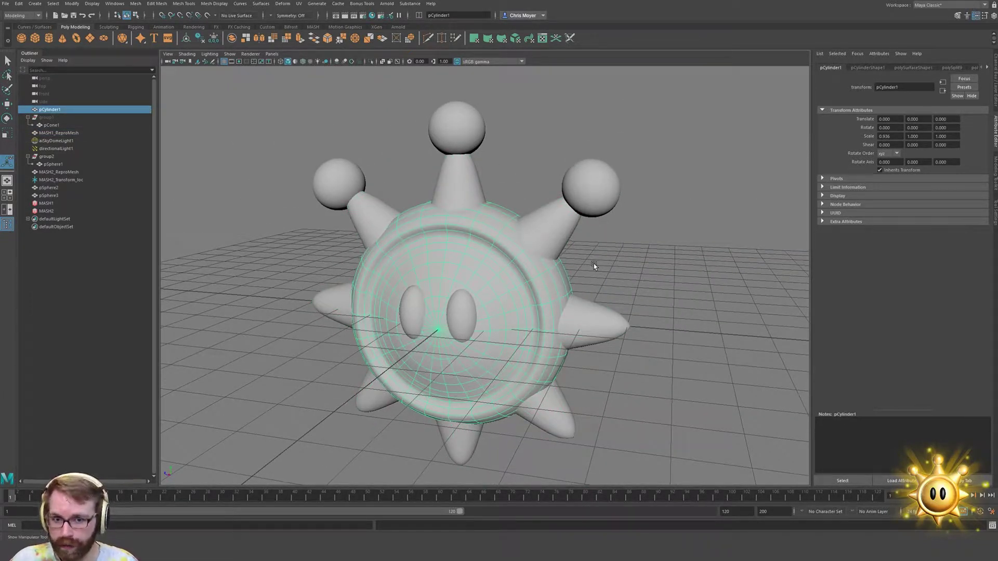
Save the scene as shineSprite_02.mb in the fan_art folder
key(ctrl+shift+s)
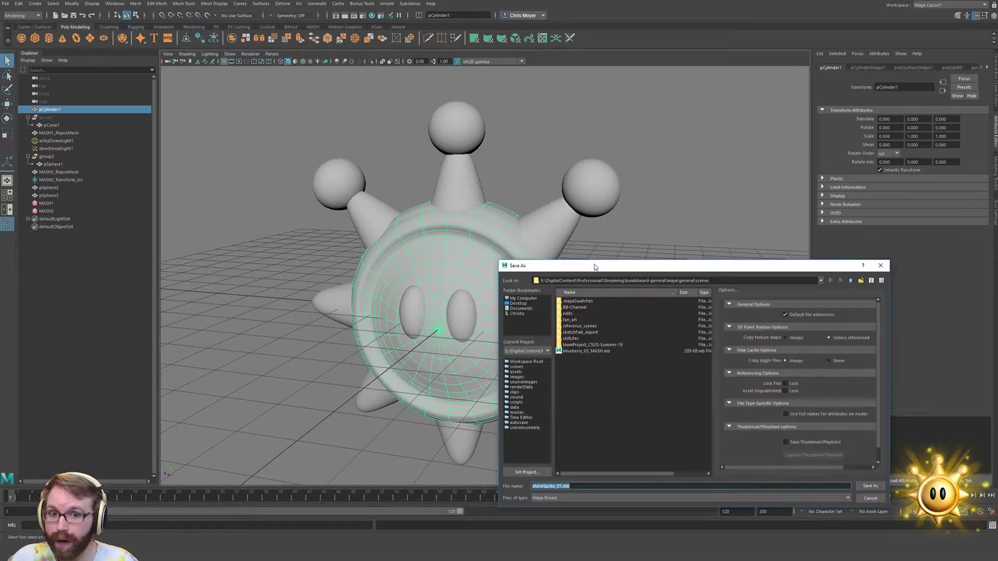
key(Left)
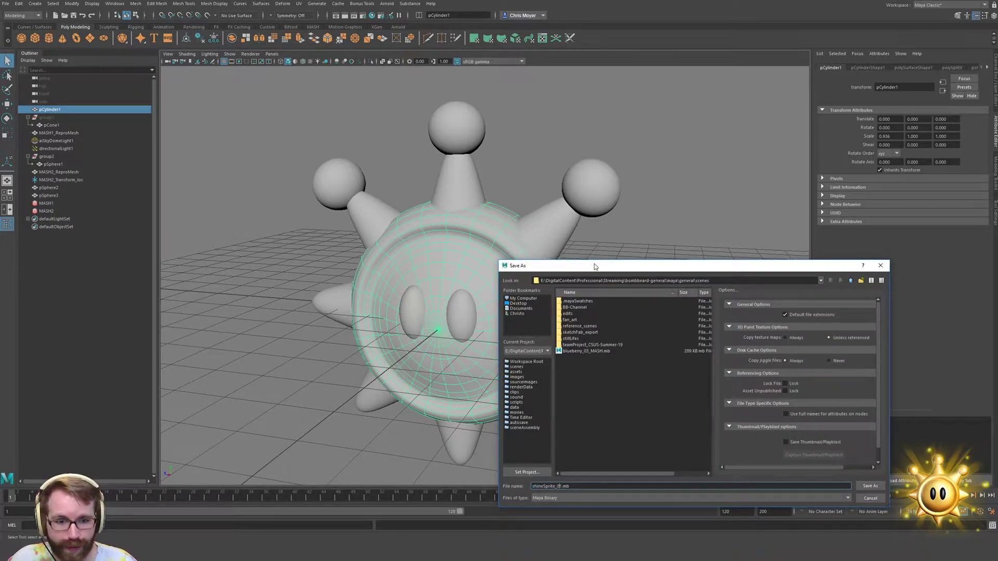
double_click(570, 319)
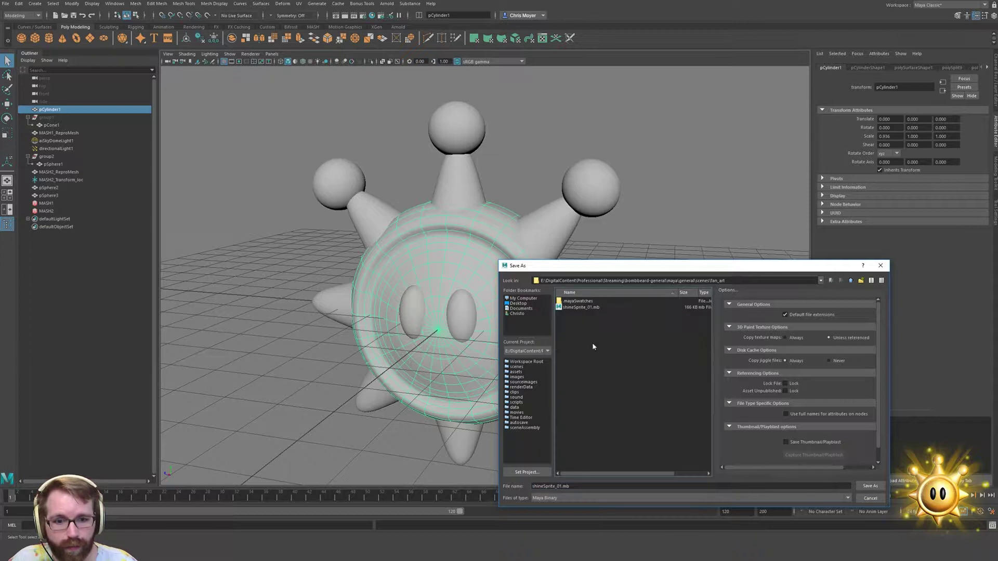
key(BackSpace)
text(2)
key(Return)
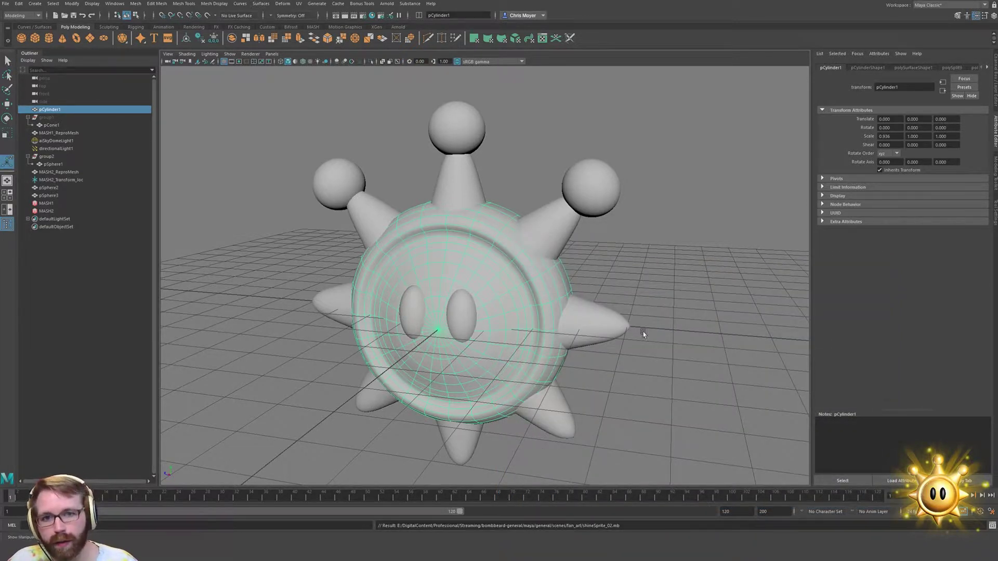
Duplicate the MASH1_ReproMesh spikes
scroll(469, 304, up, 5)
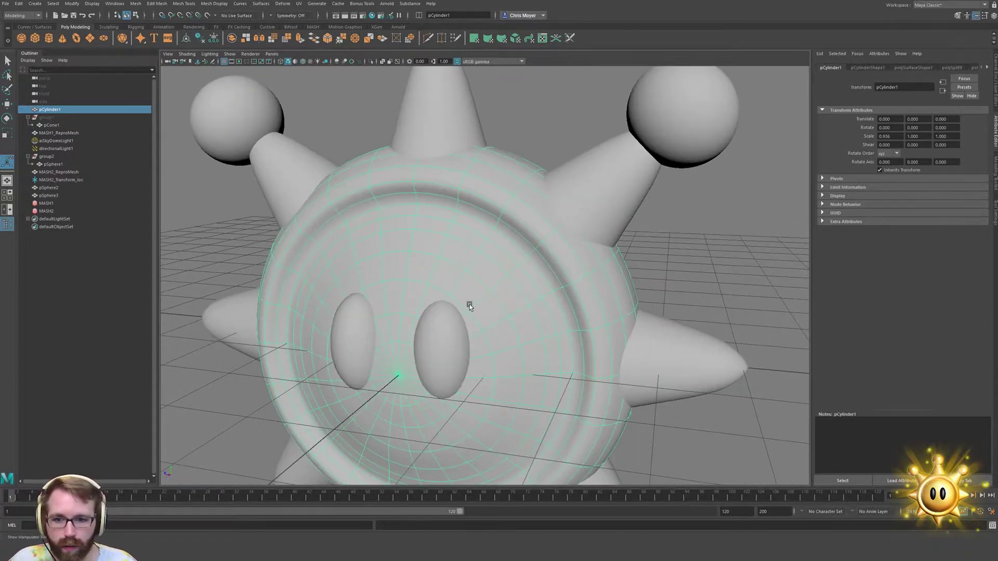
alt+drag(469, 304, 321, 298)
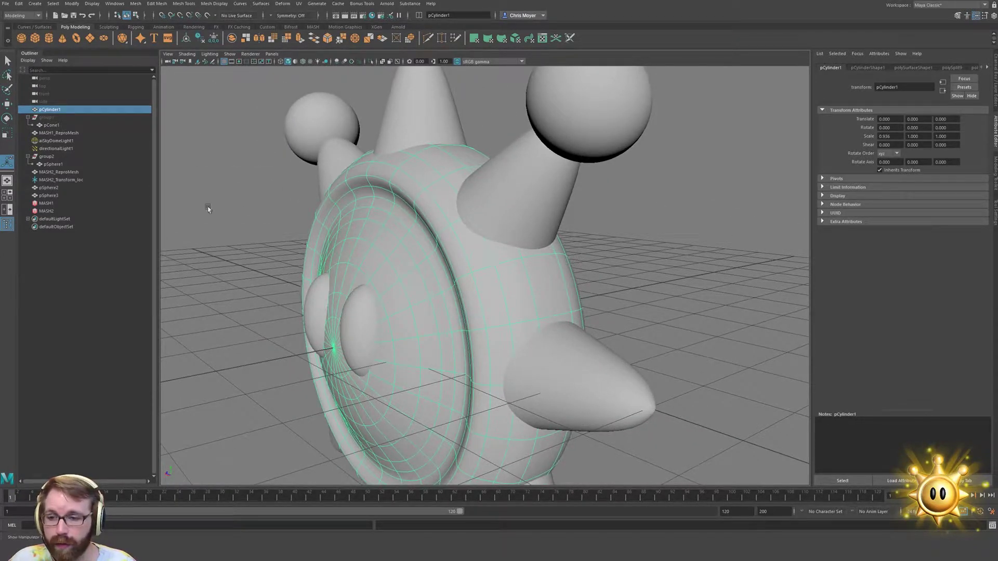
click(69, 134)
key(ctrl+d)
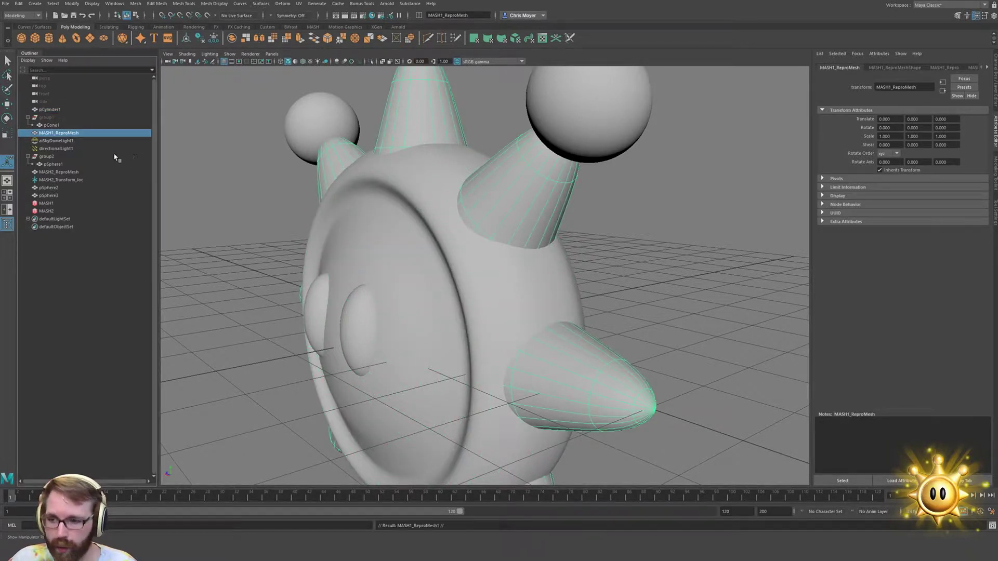
Duplicate the MASH2_ReproMesh balls and merge the copy with the duplicated spikes using a Boolean union
click(78, 173)
key(ctrl+d)
click(82, 204)
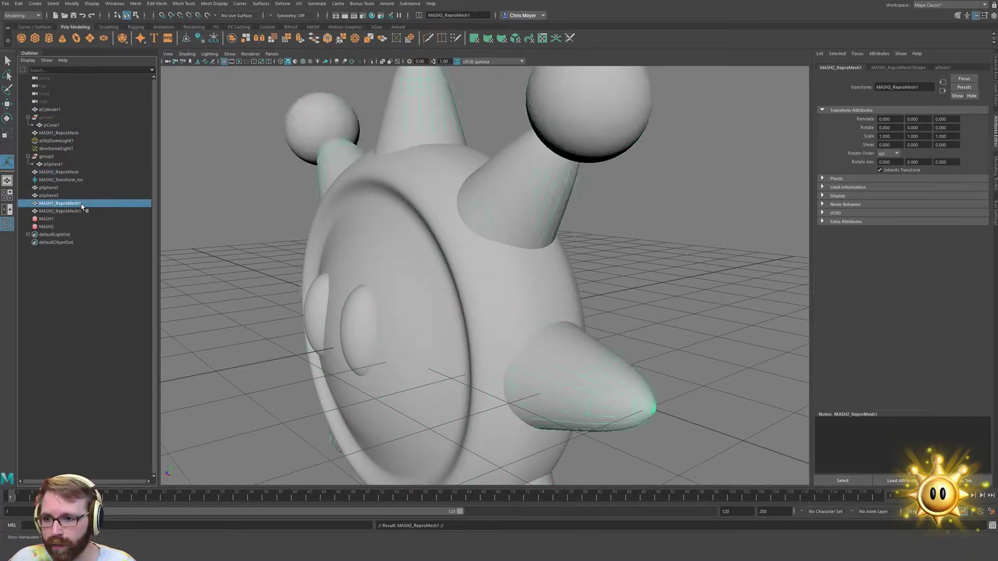
shift+click(89, 212)
scroll(360, 245, down, 4)
shift+right_drag(593, 226, 670, 378)
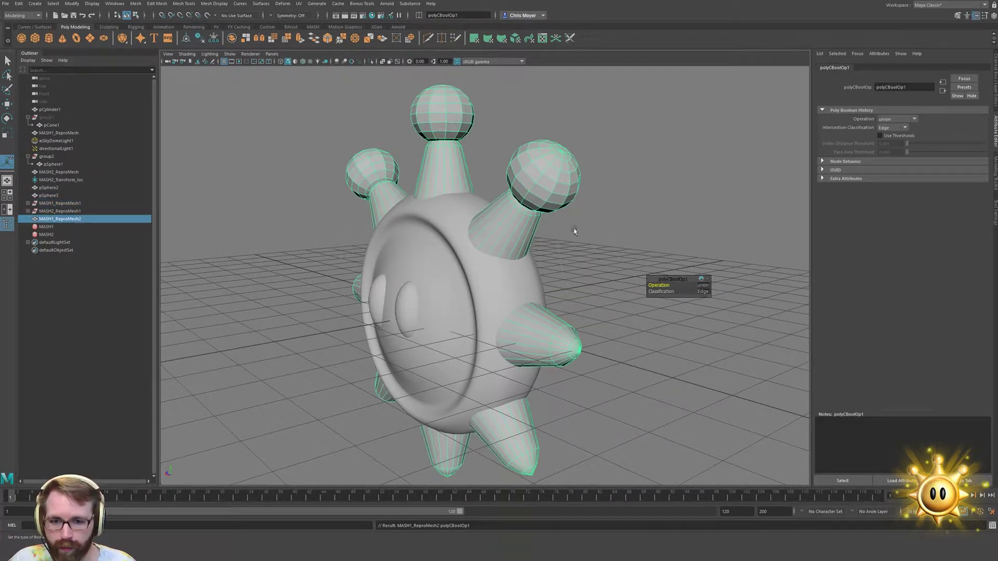
Delete the construction history of the merged spikes-and-balls mesh
click(577, 243)
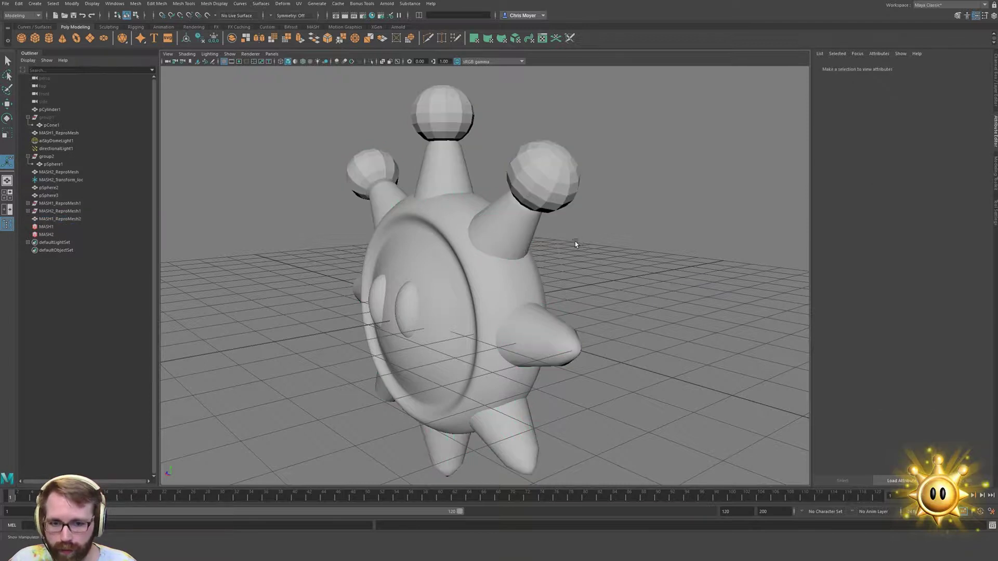
click(498, 273)
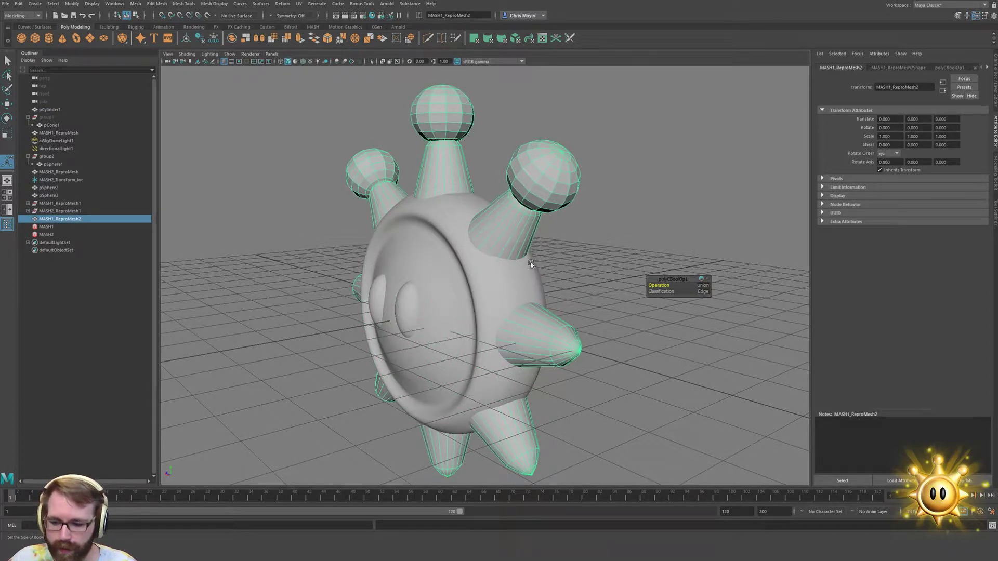
key(alt+shift+d)
Merge the spikes-and-balls mesh with the pCylinder1 sun body using a Boolean union and delete the result's history
shift+click(506, 281)
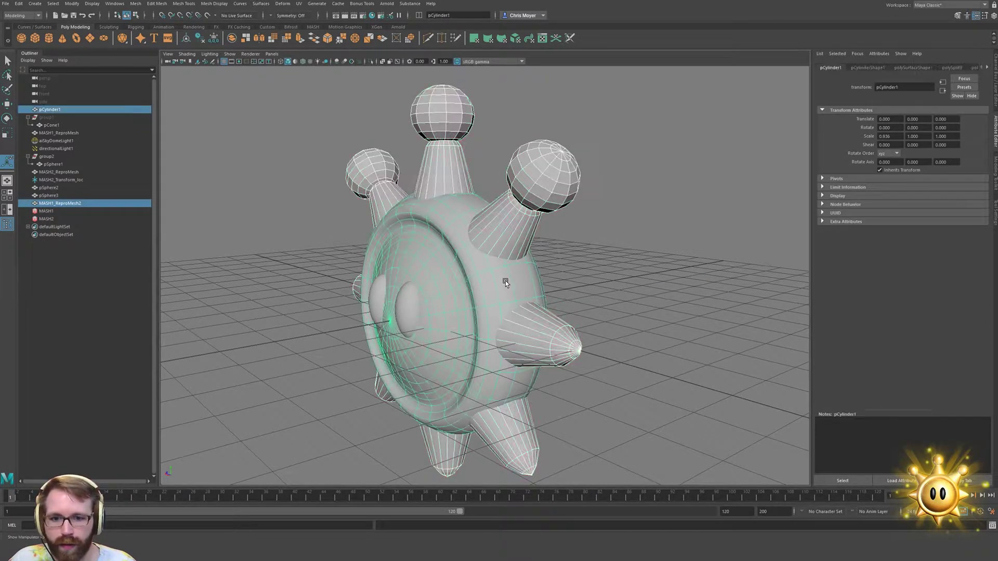
shift+right_drag(591, 252, 660, 401)
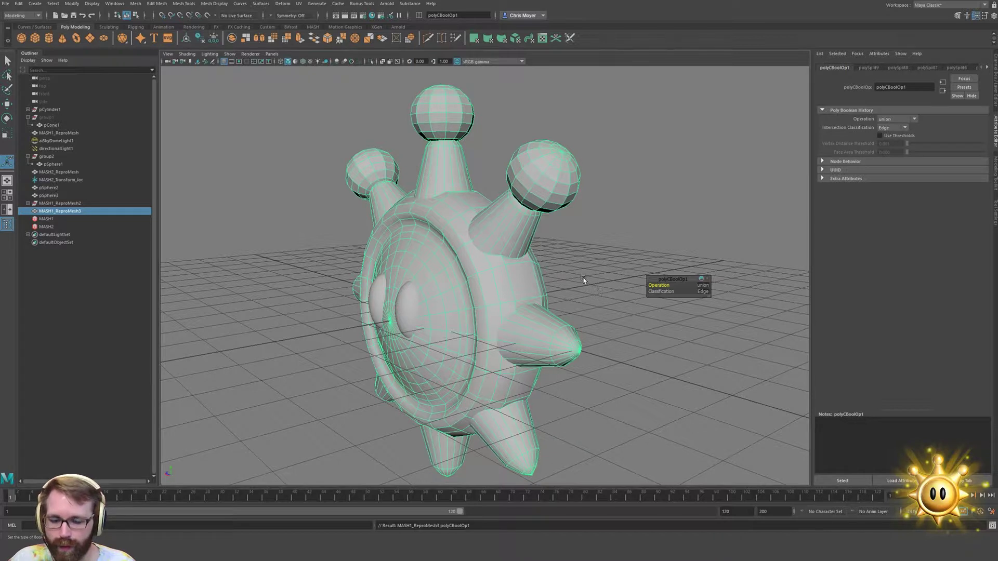
key(alt+shift+d)
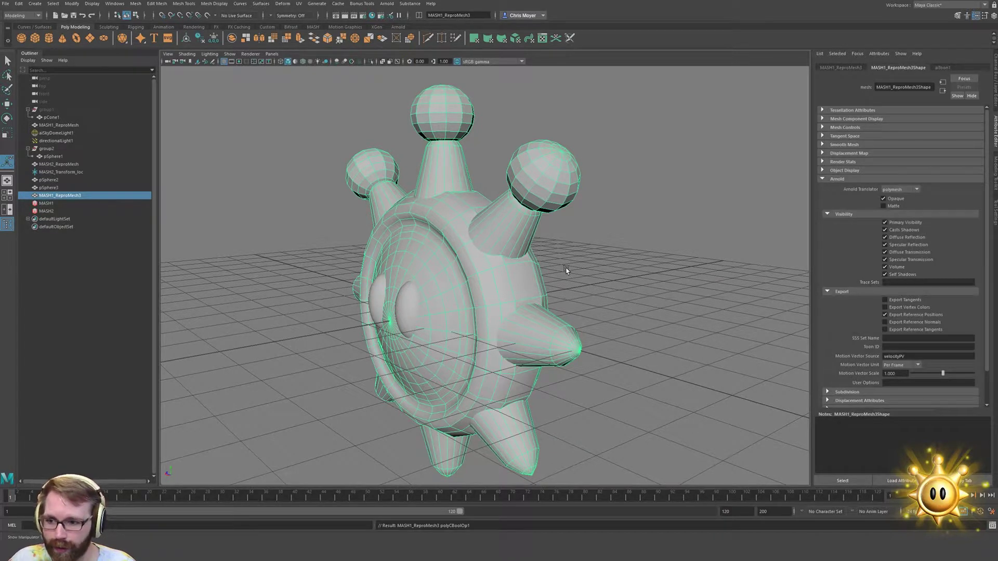
Try merging the two eye spheres with the sun body using a Boolean union and preview the result smoothed
click(409, 303)
shift+click(370, 288)
shift+click(433, 281)
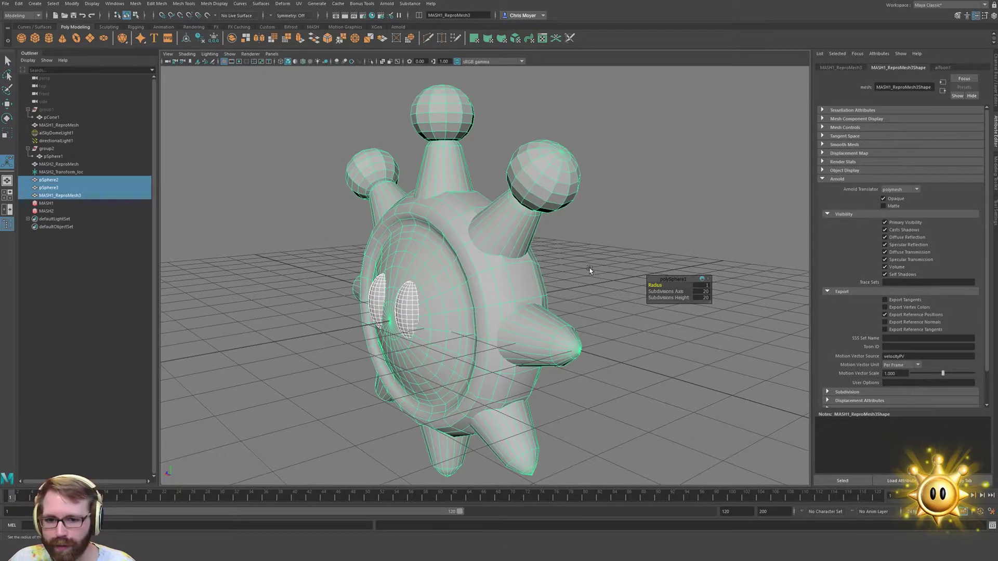
shift+right_drag(590, 269, 653, 418)
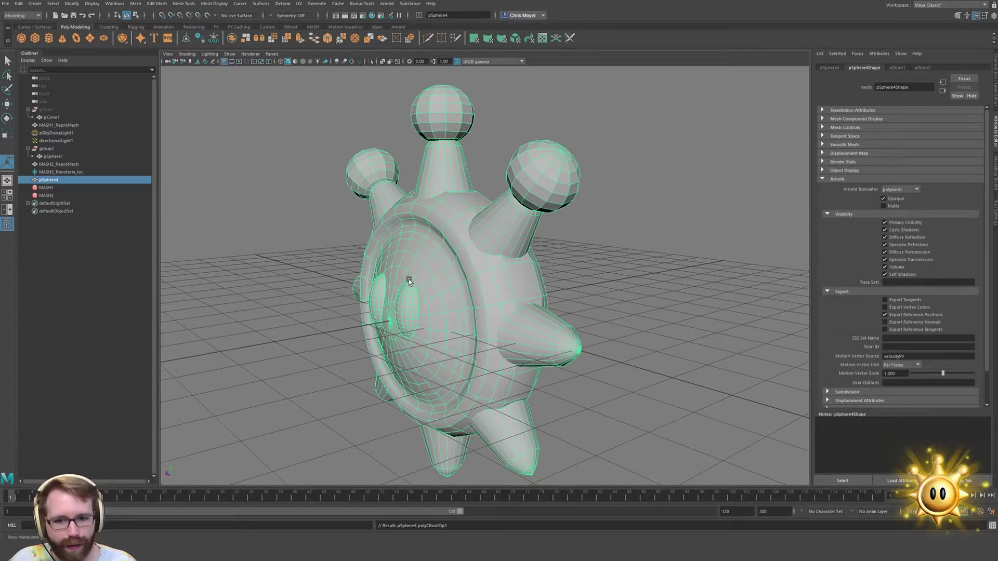
alt+drag(407, 279, 432, 282)
key(3)
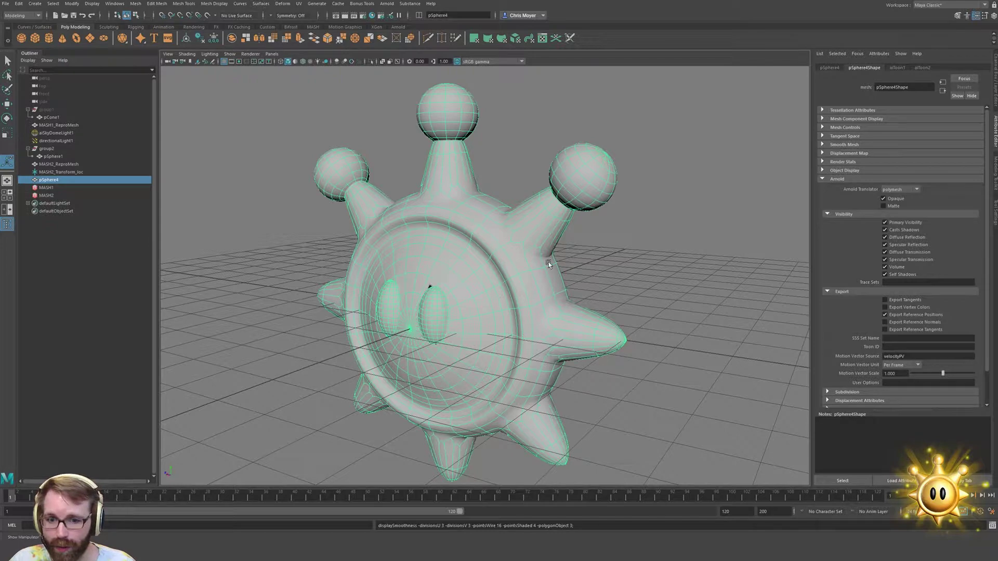
Try assigning the existing aiToon1 material to the mesh that includes the eyes
click(633, 248)
alt+drag(491, 294, 465, 268)
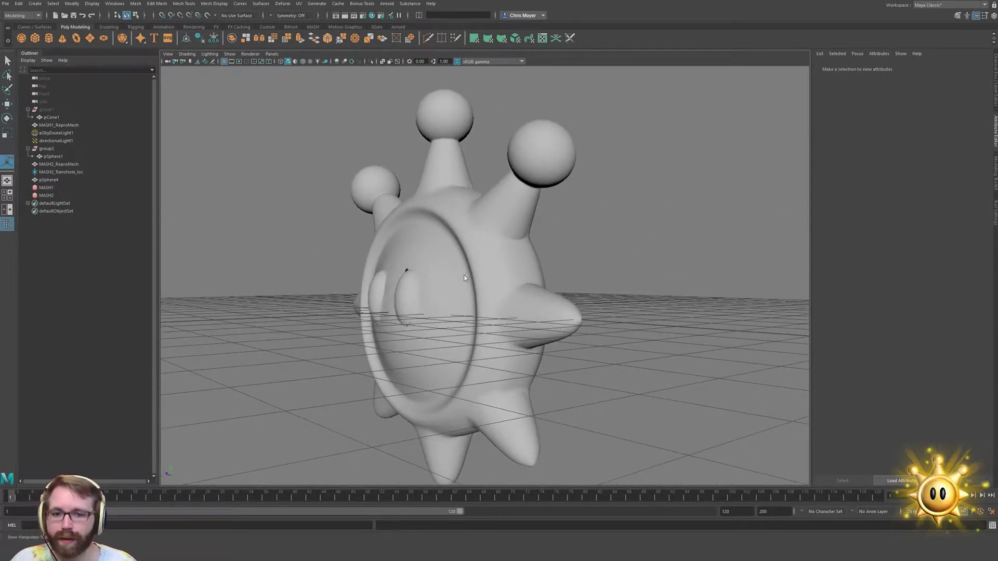
click(470, 262)
right_drag(450, 214, 511, 433)
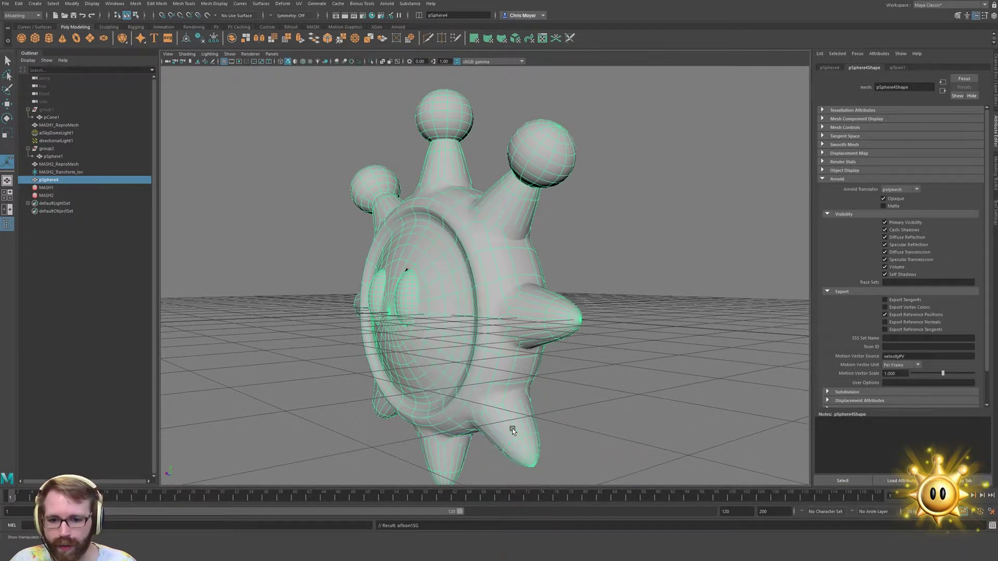
Undo the material assignment, smooth preview and Boolean union so the eyes are separate from the sun body
key(ctrl+z)
key(ctrl+z)
key(ctrl+z)
key(ctrl+z)
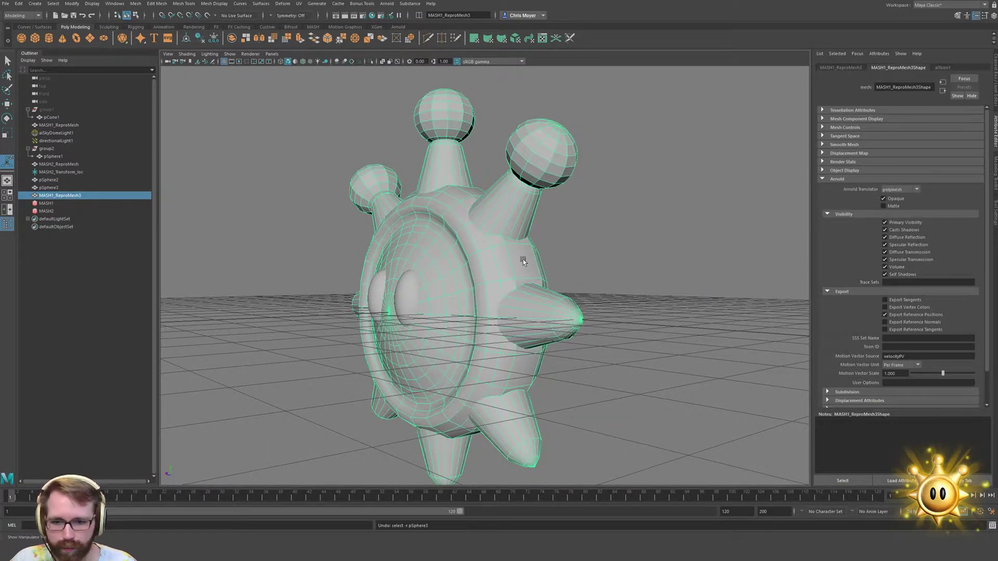
Check the merged sun body in smooth preview, return it to unsmoothed display, and assign it the existing aiToon1 material
click(546, 248)
click(475, 262)
key(3)
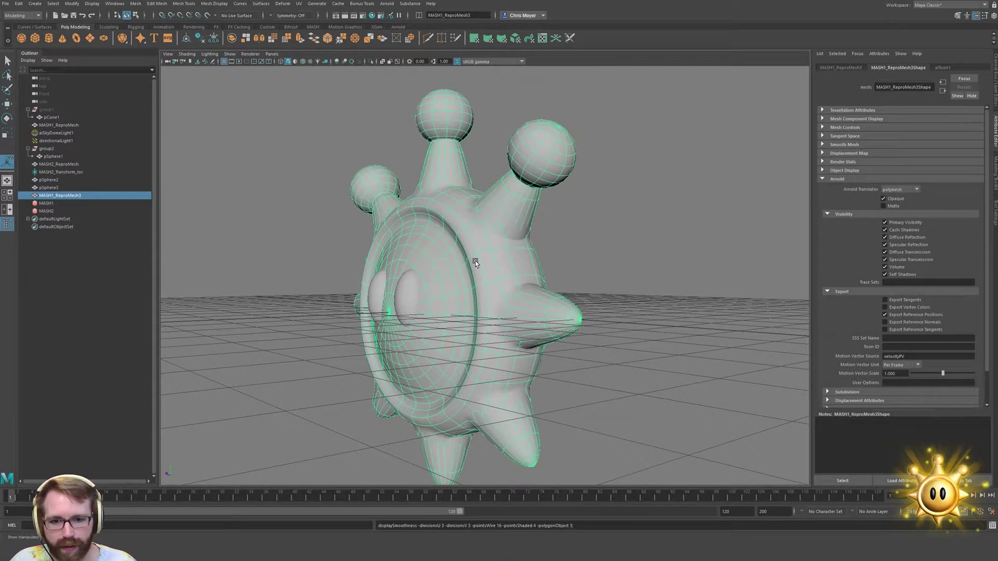
key(1)
right_drag(475, 262, 476, 270)
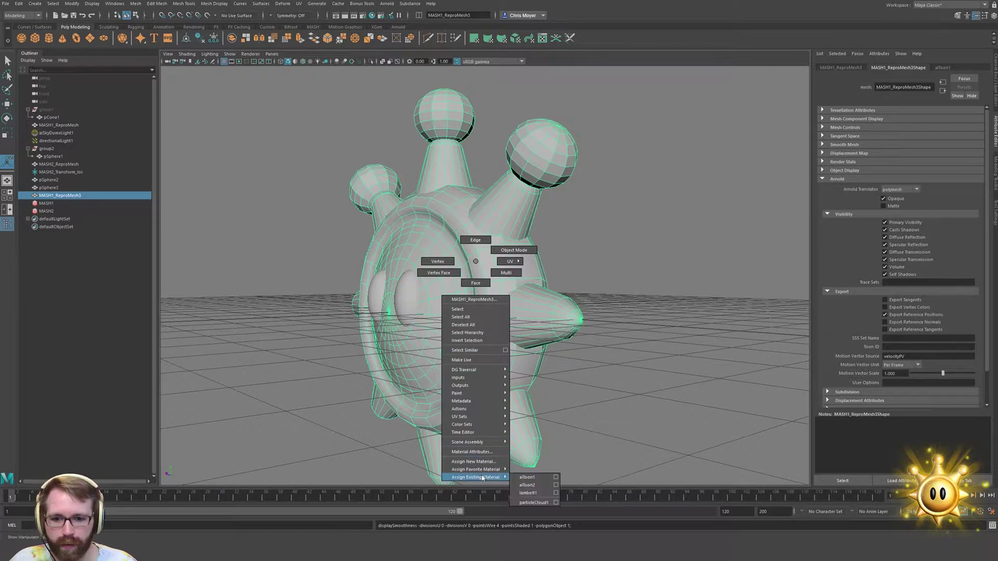
mouse_move(491, 478)
click(532, 479)
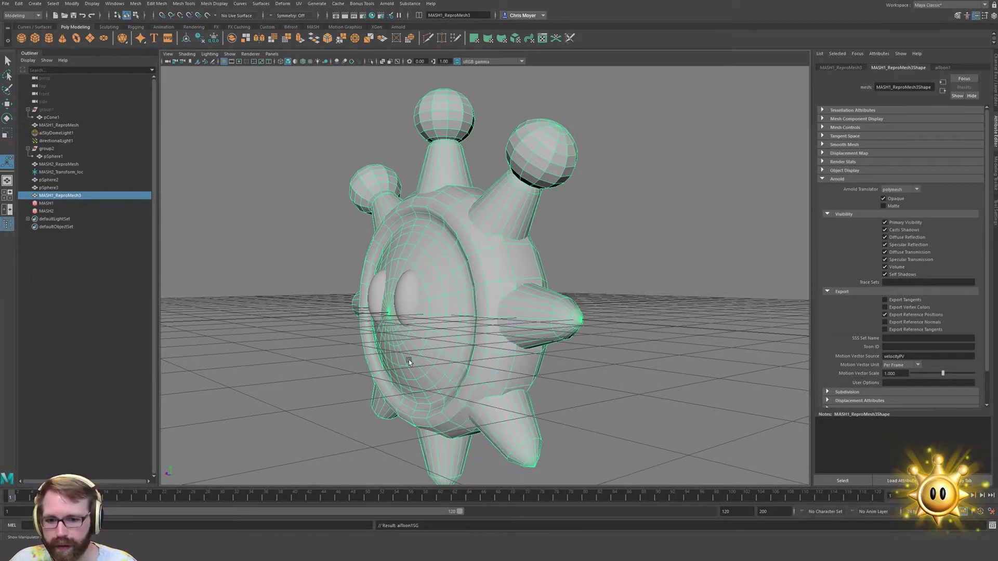
Assign the existing aiToon2 material to both eye spheres
click(403, 311)
right_click(403, 287)
shift+click(375, 285)
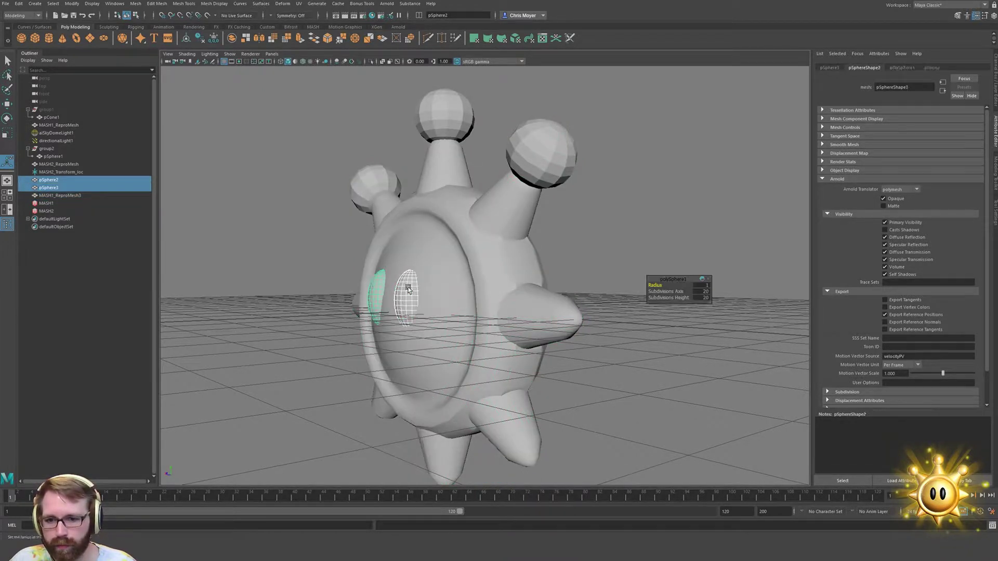
right_click(408, 287)
mouse_move(424, 496)
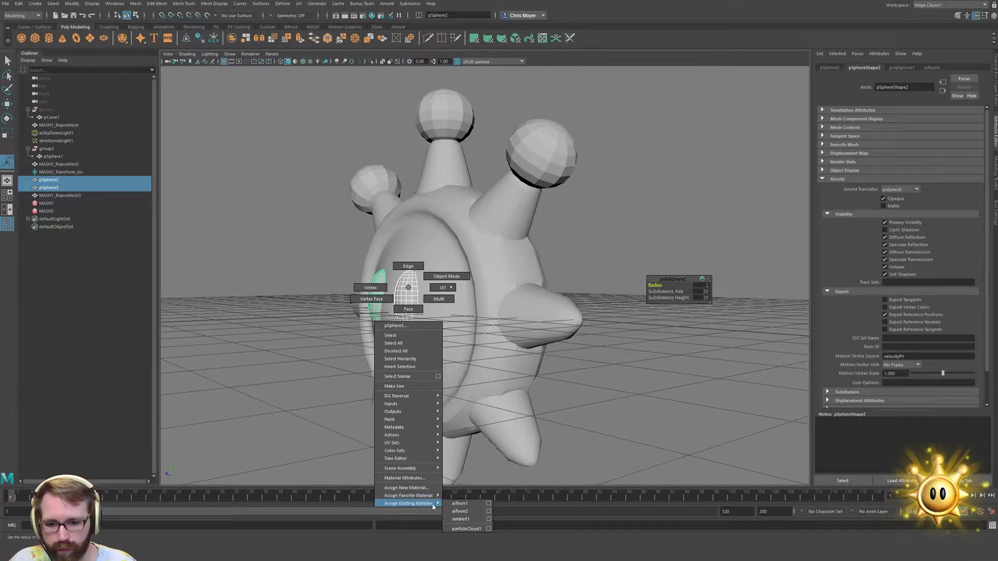
click(460, 512)
Render the merged sun in the Arnold RenderView, examine it from a new angle, and minimize the render window
click(388, 4)
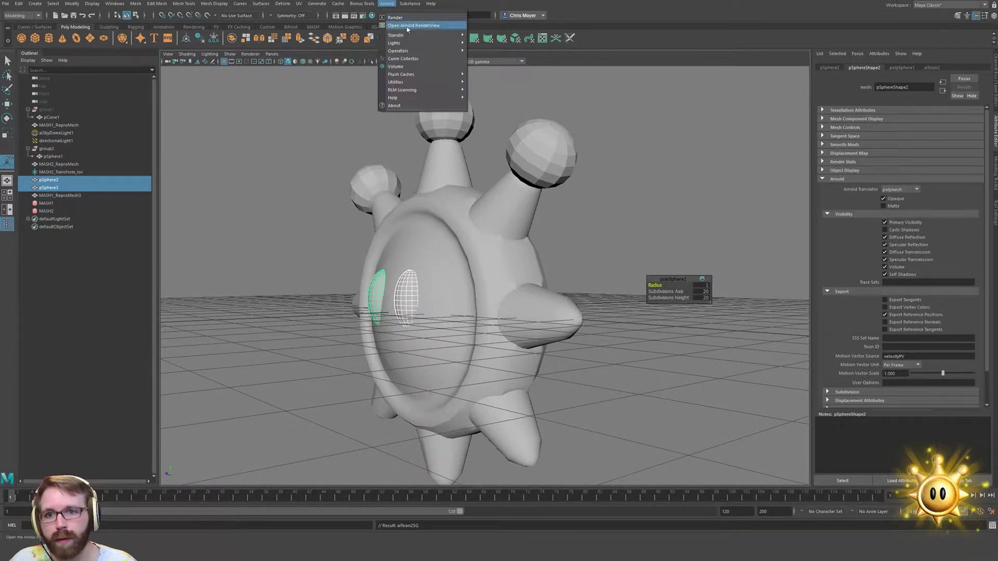
click(410, 28)
click(537, 152)
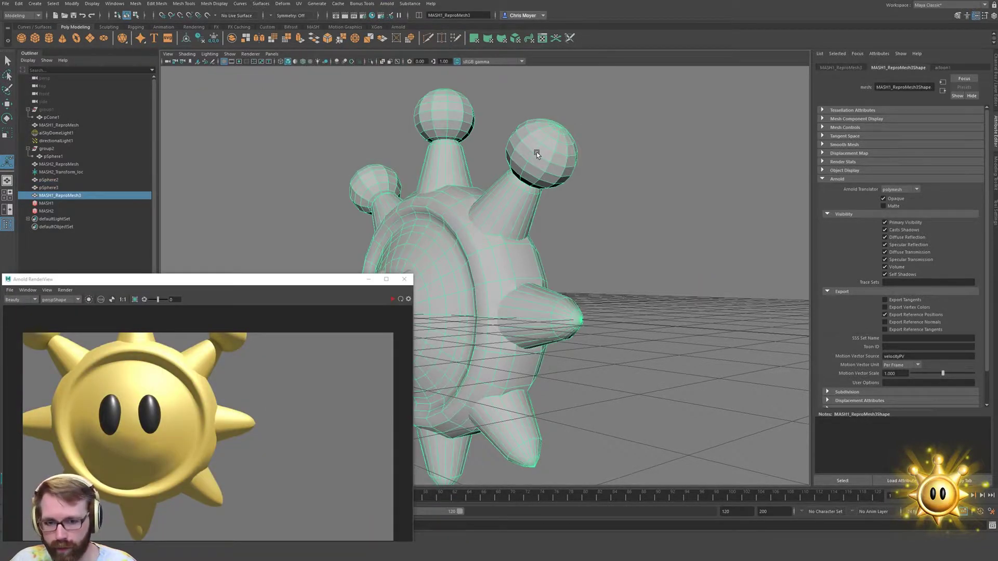
click(591, 218)
click(393, 300)
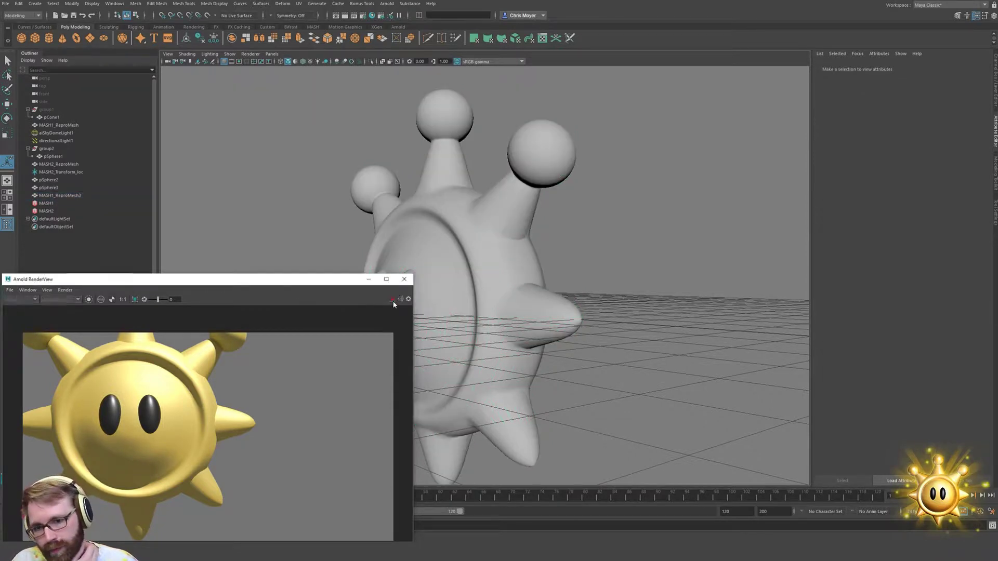
alt+drag(526, 293, 548, 283)
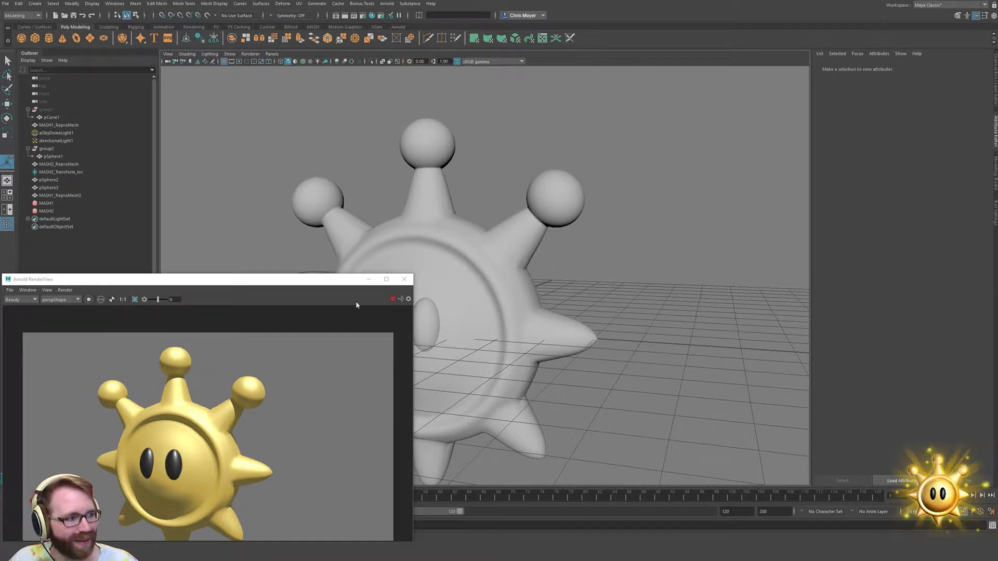
drag(335, 281, 294, 274)
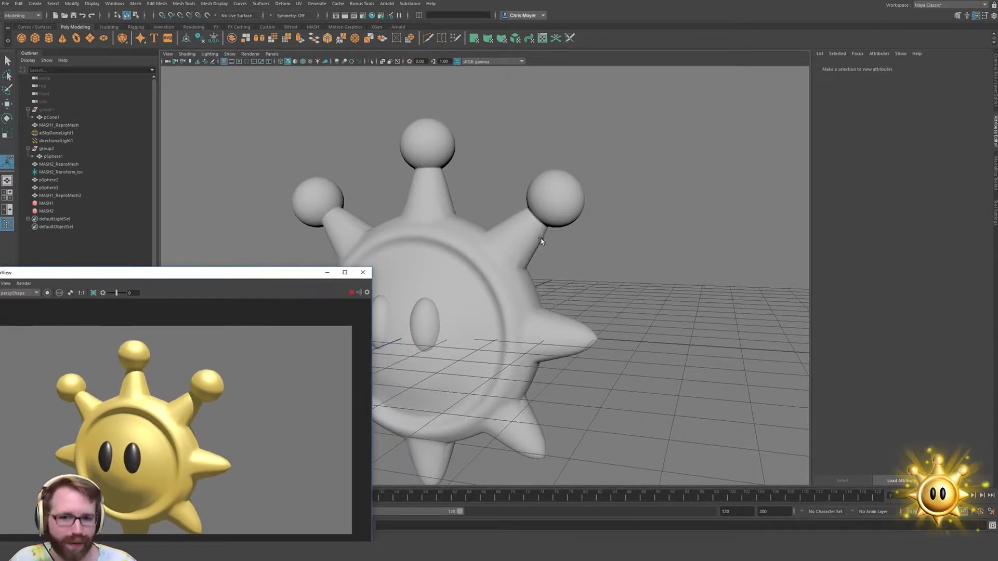
click(327, 273)
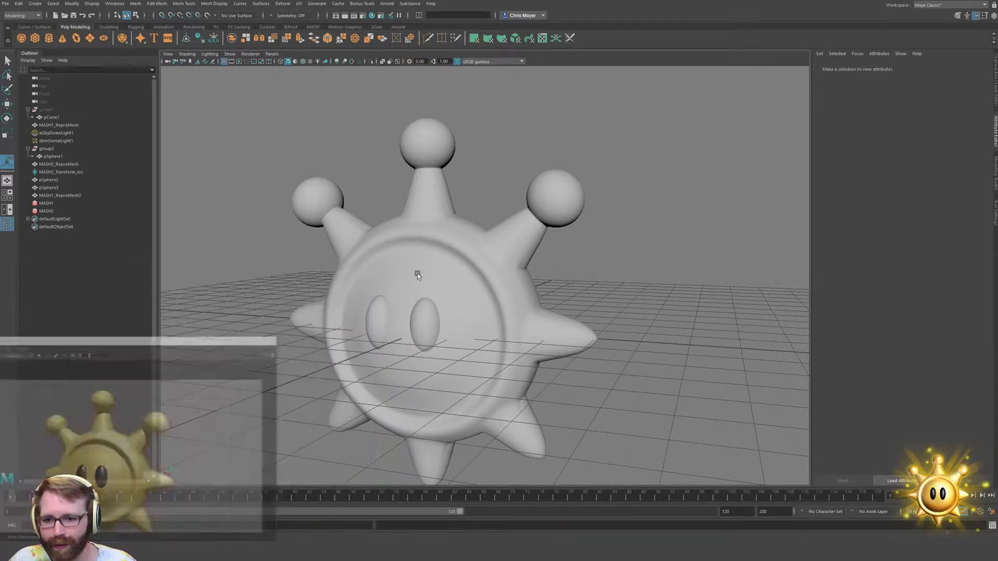
Move the merged sun body away from the originals and hide the original MASH meshes, source sphere, locator and directional light
alt+drag(418, 276, 479, 286)
click(438, 328)
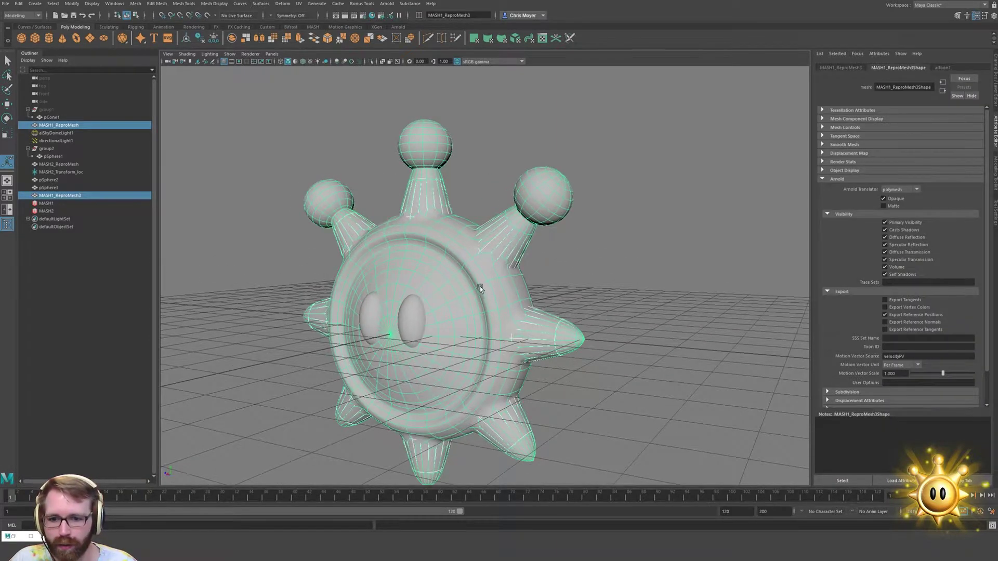
click(598, 253)
click(482, 268)
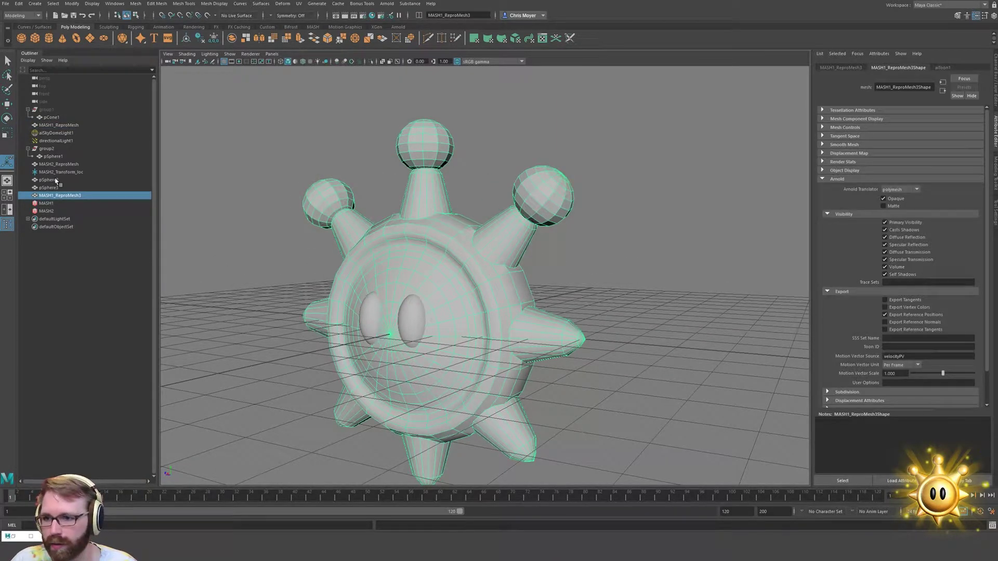
key(w)
alt+drag(524, 271, 432, 247)
drag(514, 149, 534, 384)
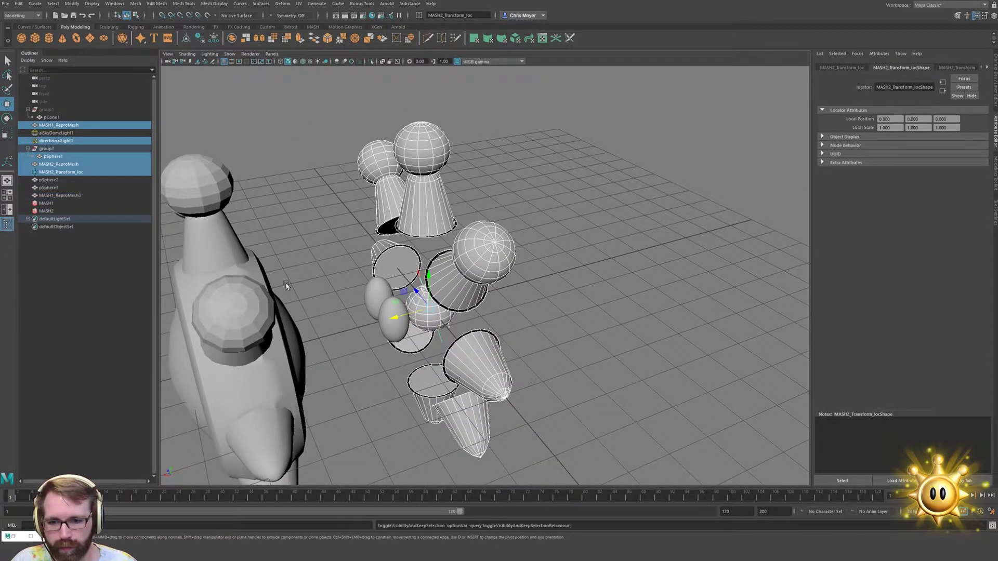
key(ctrl+h)
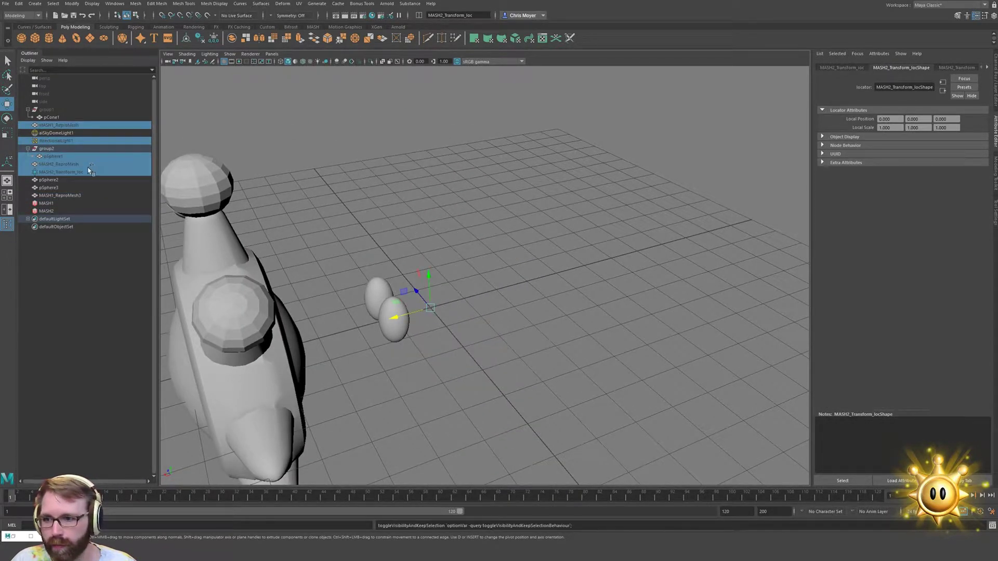
Check the Distribute node settings of the MASH1 and MASH2 networks
click(60, 211)
ctrl+click(61, 204)
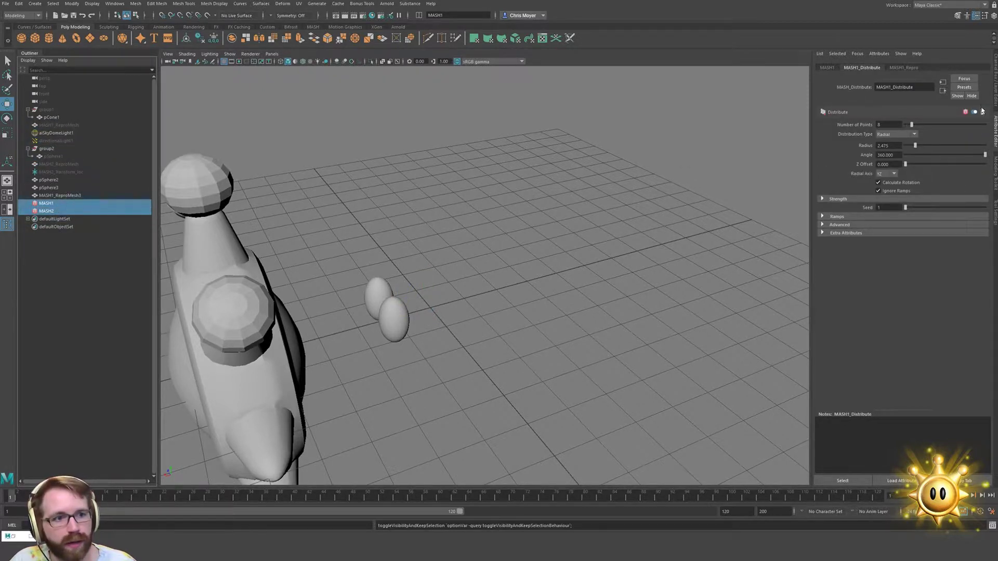
click(91, 212)
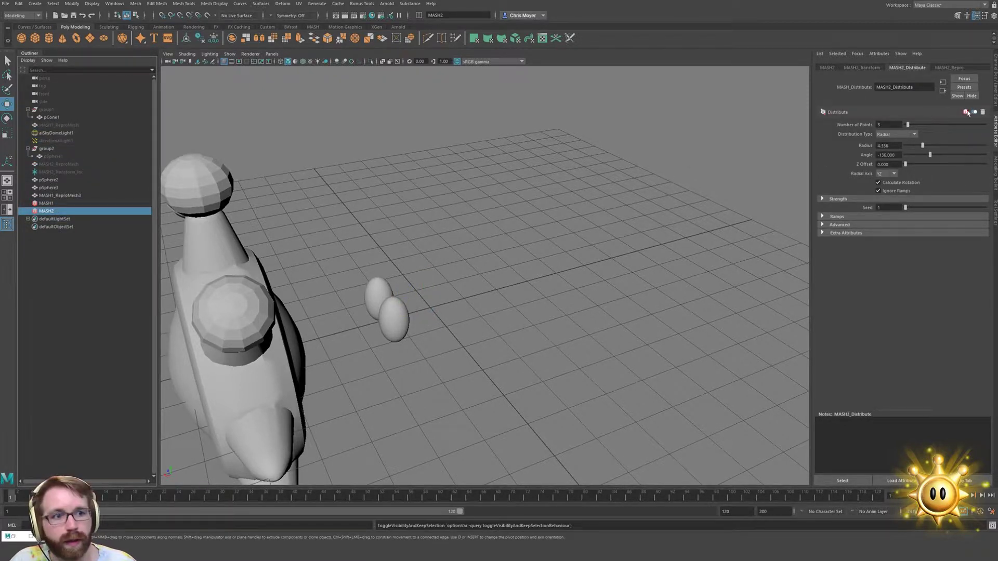
Return the merged sun body to its original position around the eyes
alt+drag(268, 289, 261, 317)
click(261, 318)
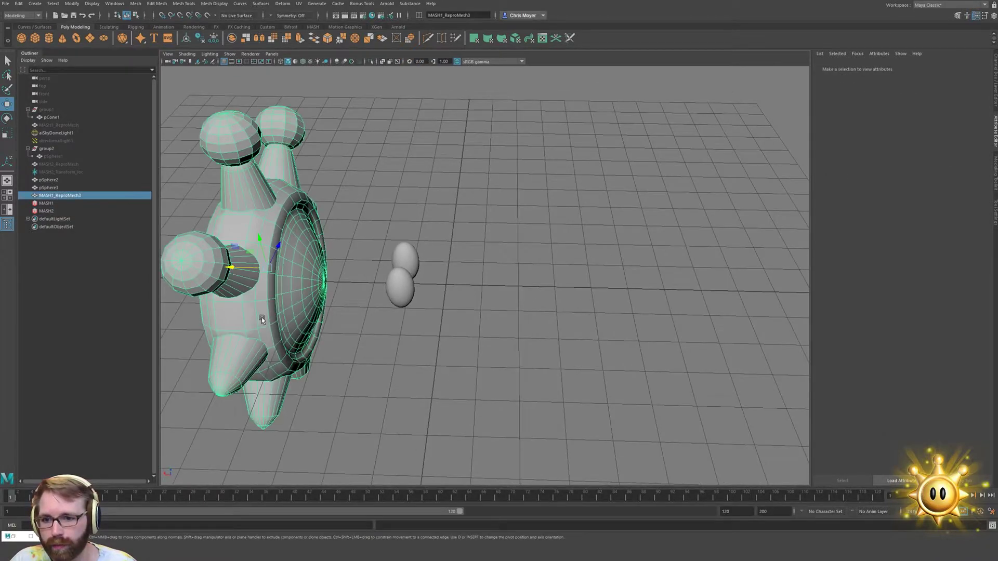
alt+drag(259, 267, 584, 289)
click(583, 289)
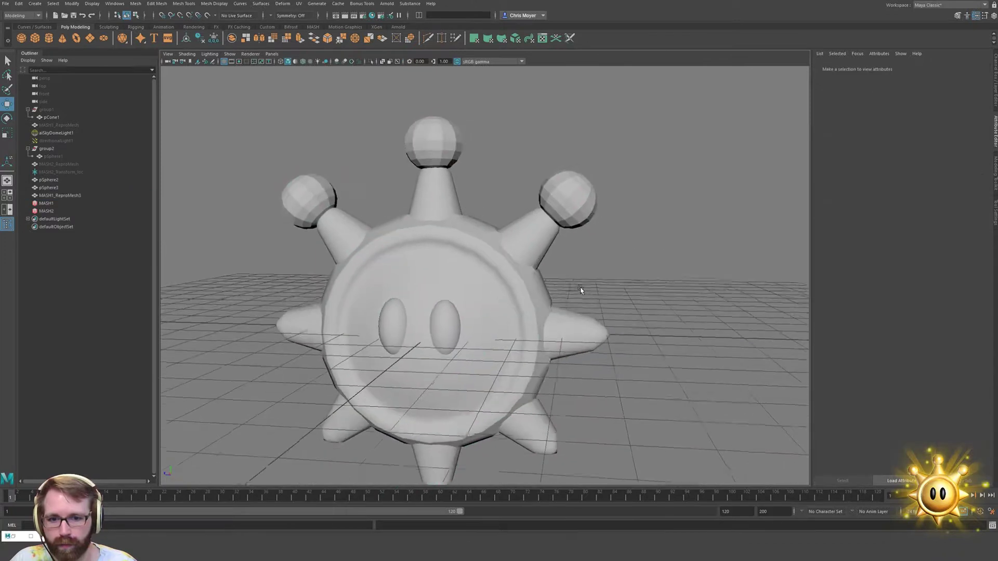
Apply Remesh to the merged sun body
click(522, 282)
alt+drag(521, 282, 555, 270)
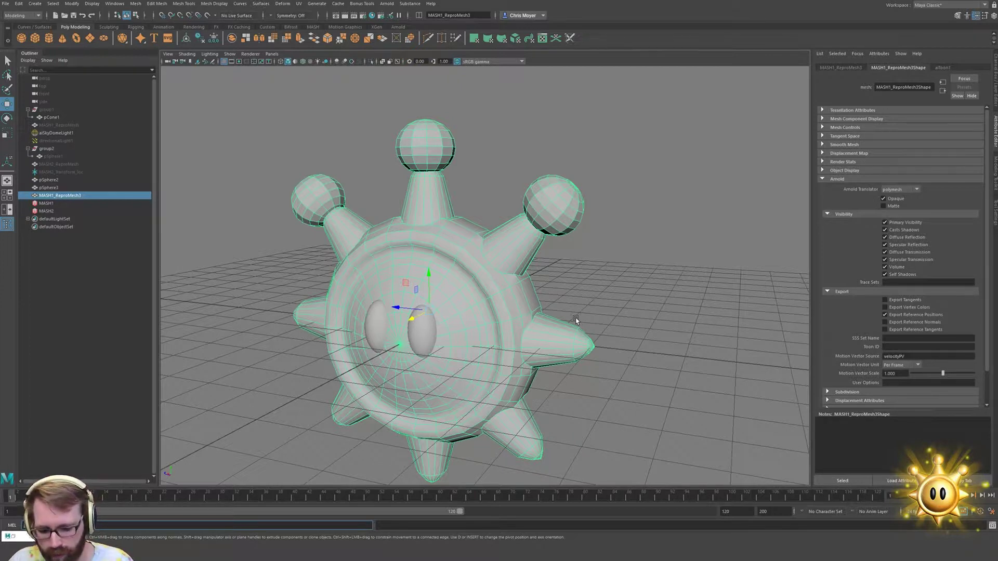
key(Return)
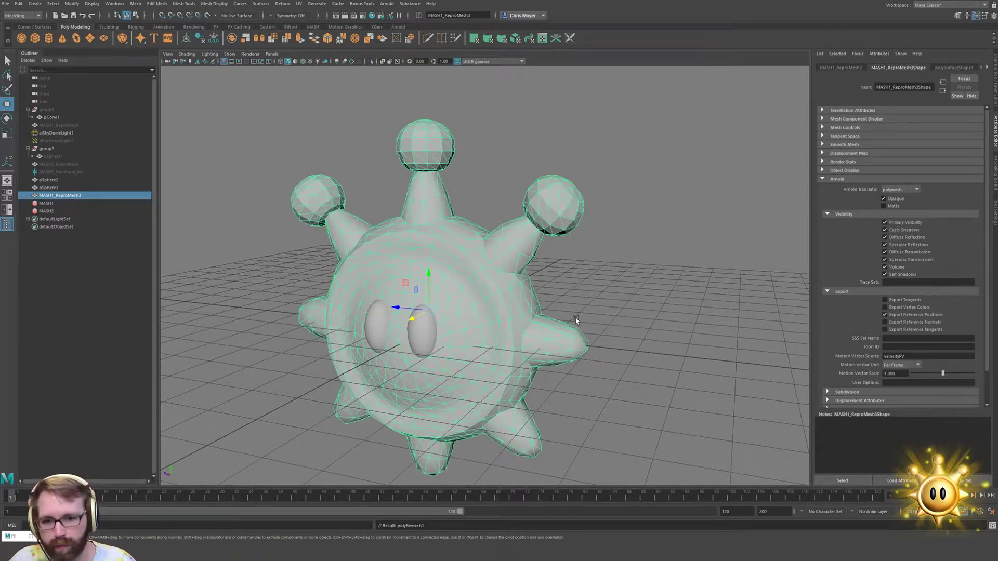
scroll(919, 69, down, 3)
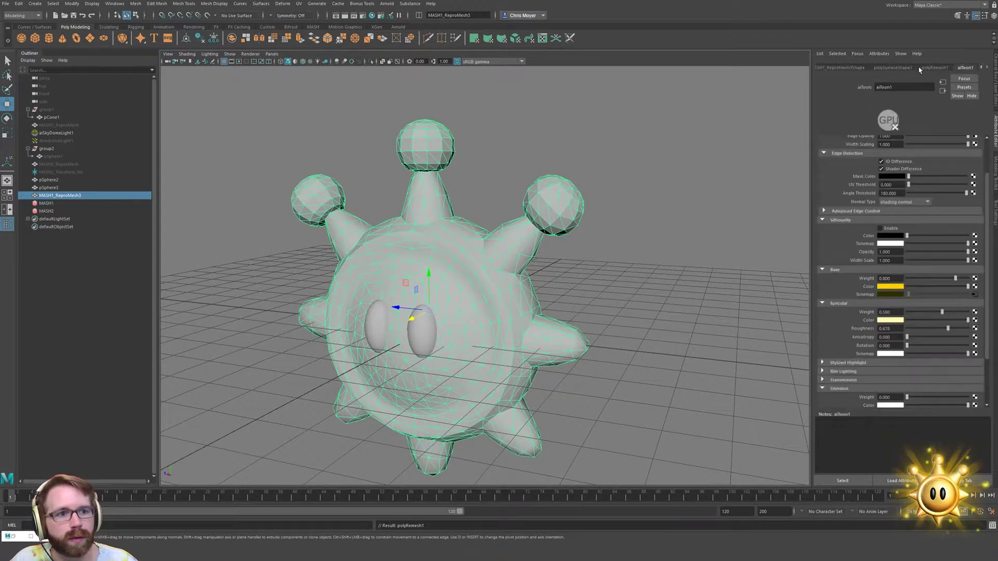
Set the Refine Threshold of the sun body's polyRemesh1 node to 0.237
click(932, 68)
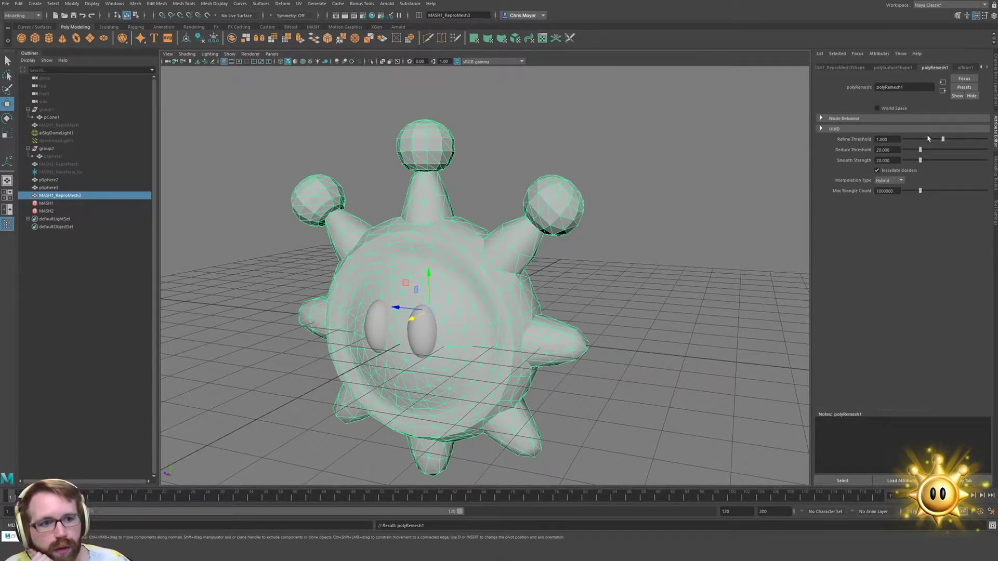
drag(943, 140, 911, 139)
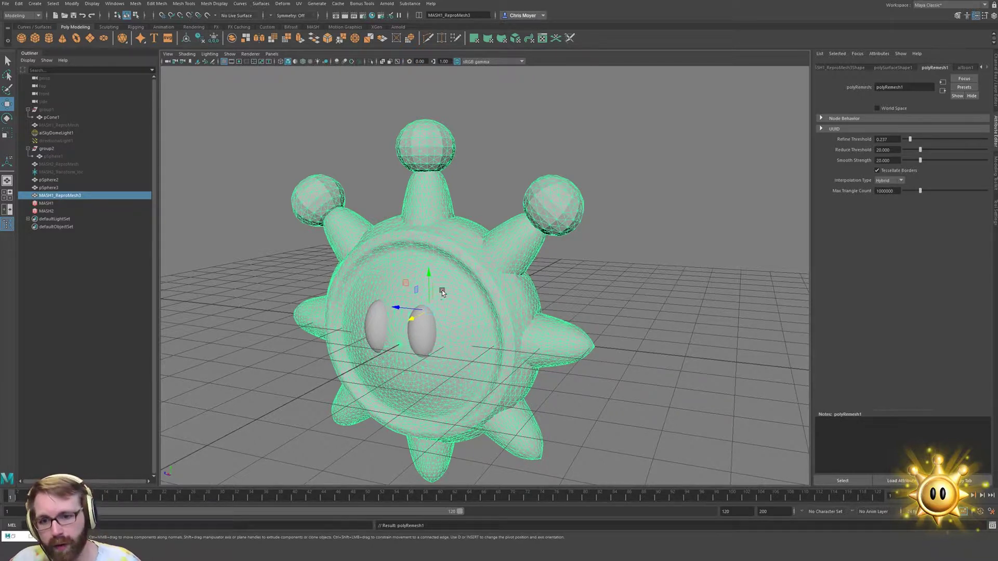
alt+drag(546, 289, 519, 338)
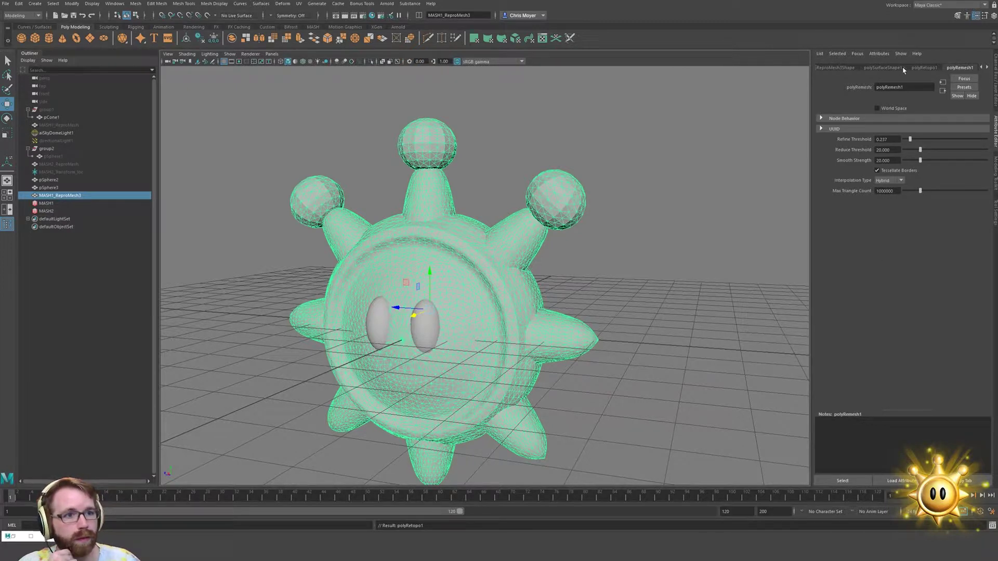
Check the direction field and topology settings of the polyRetopo1 node and delete that node from the sun body
click(923, 68)
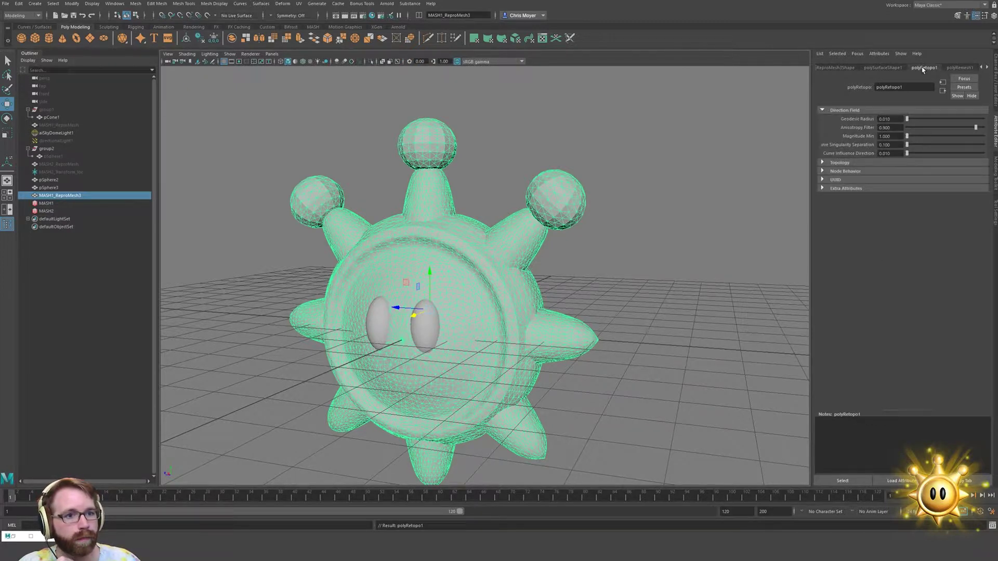
click(848, 163)
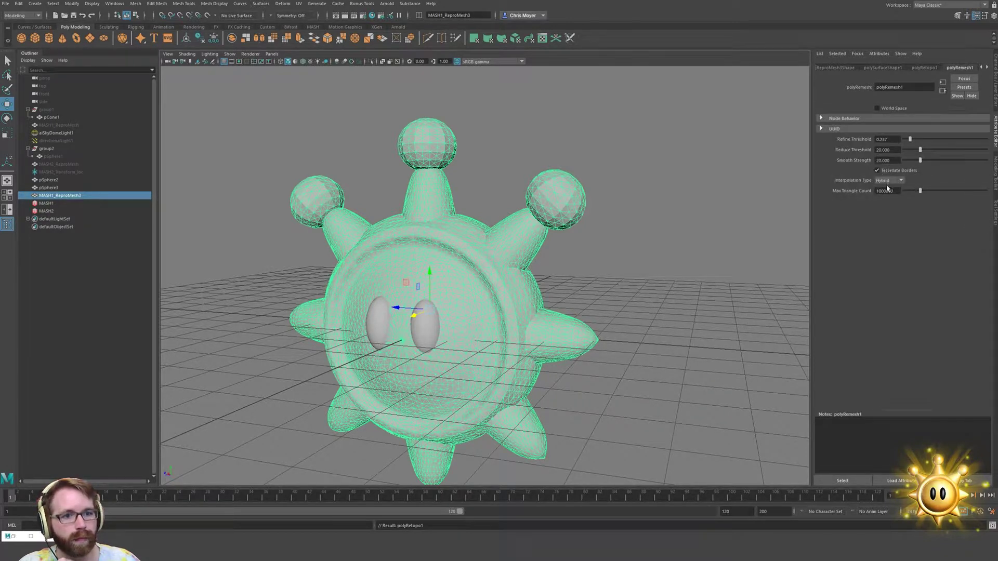
click(922, 68)
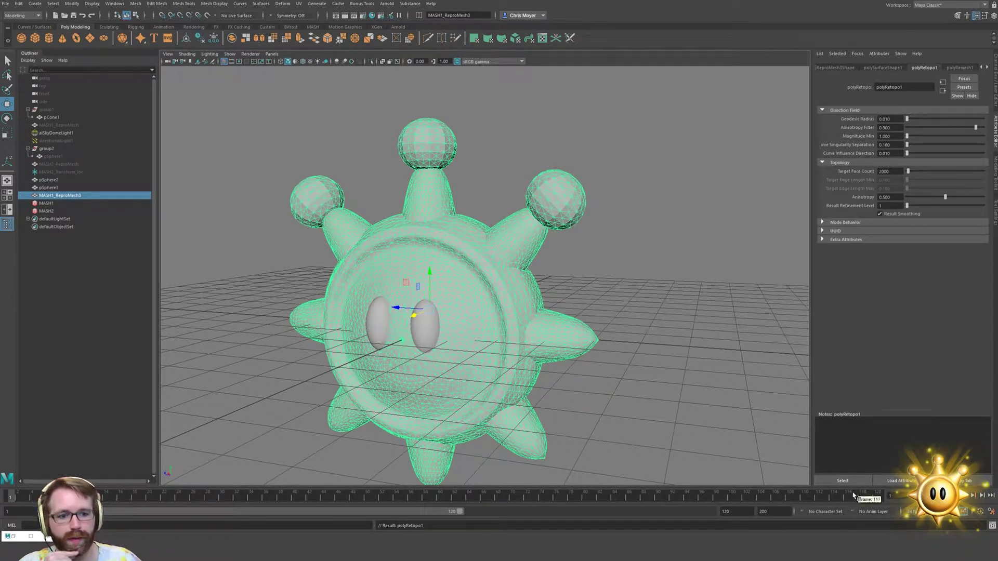
click(843, 479)
key(Delete)
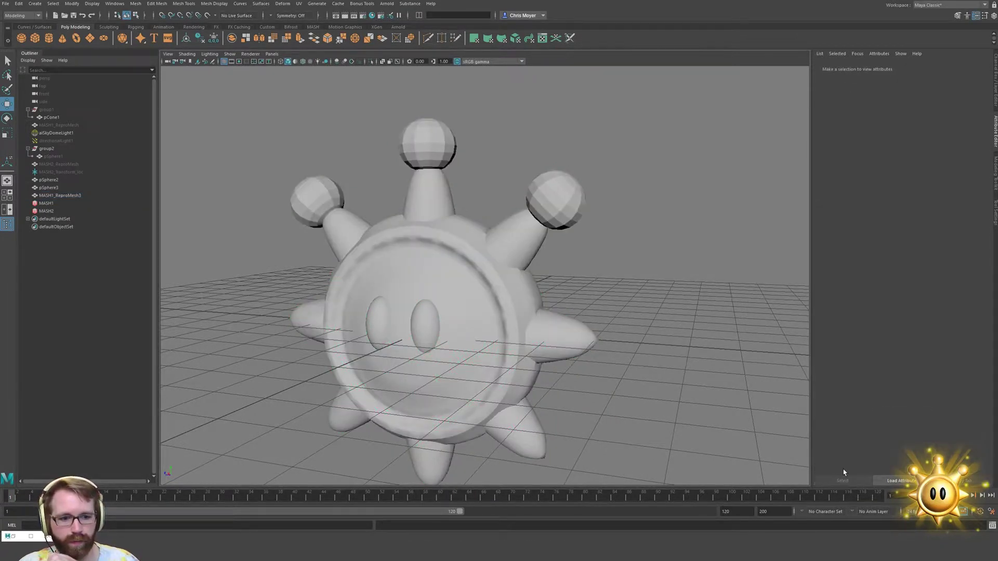
Set the Refine Threshold of the sun body's polyRemesh1 node to 0.493
click(471, 301)
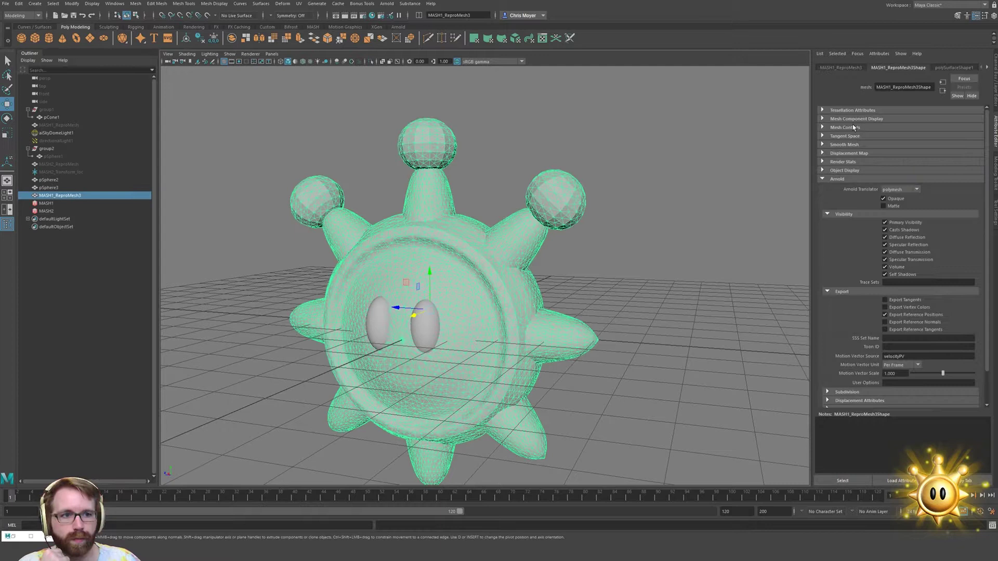
click(936, 67)
click(933, 67)
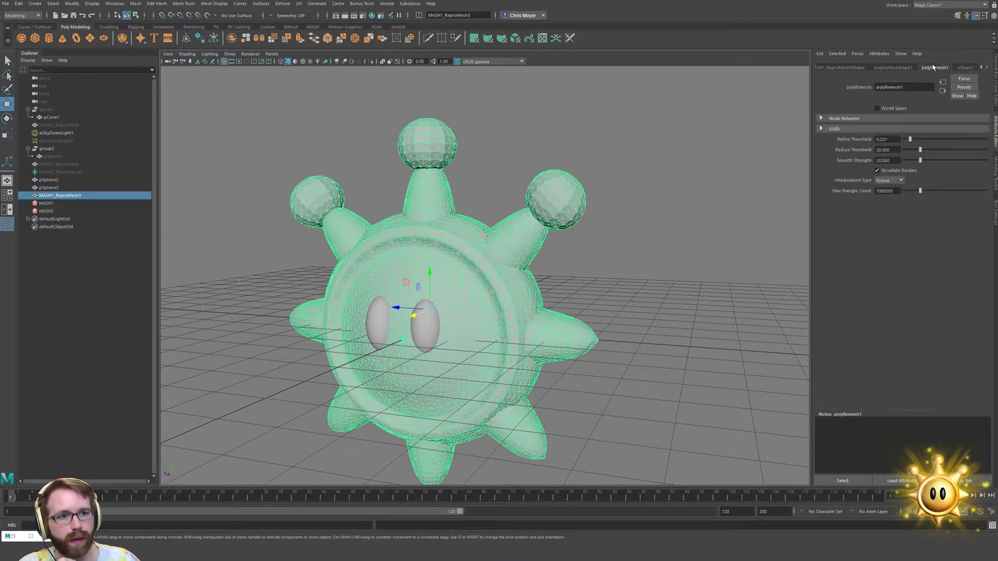
mouse_move(911, 139)
mouse_down()
mouse_move(926, 139)
mouse_move(921, 151)
mouse_up()
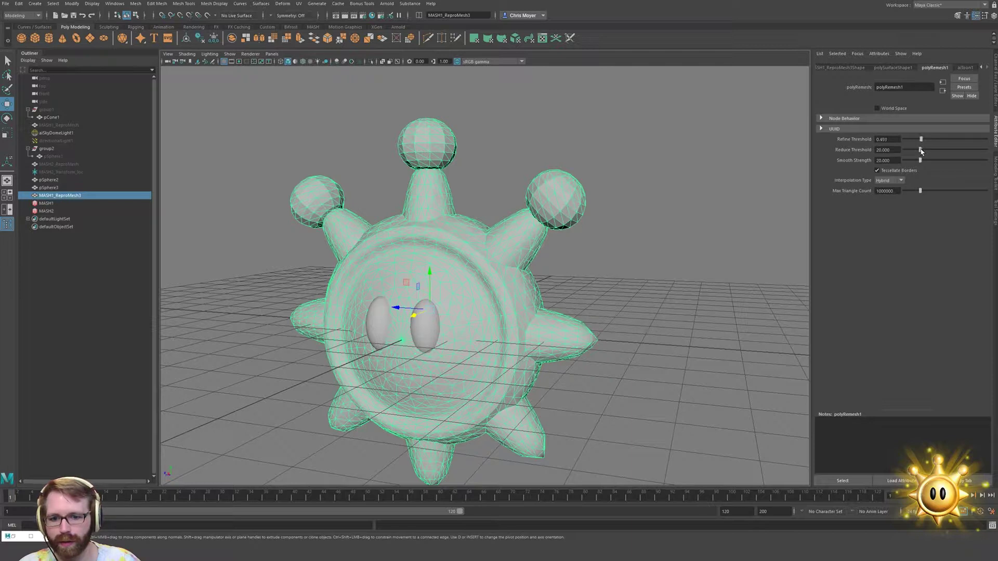
Try retopologizing the sun body with polyRetopo, inspect it from the front and delete the polyRetopo1 node again
click(251, 525)
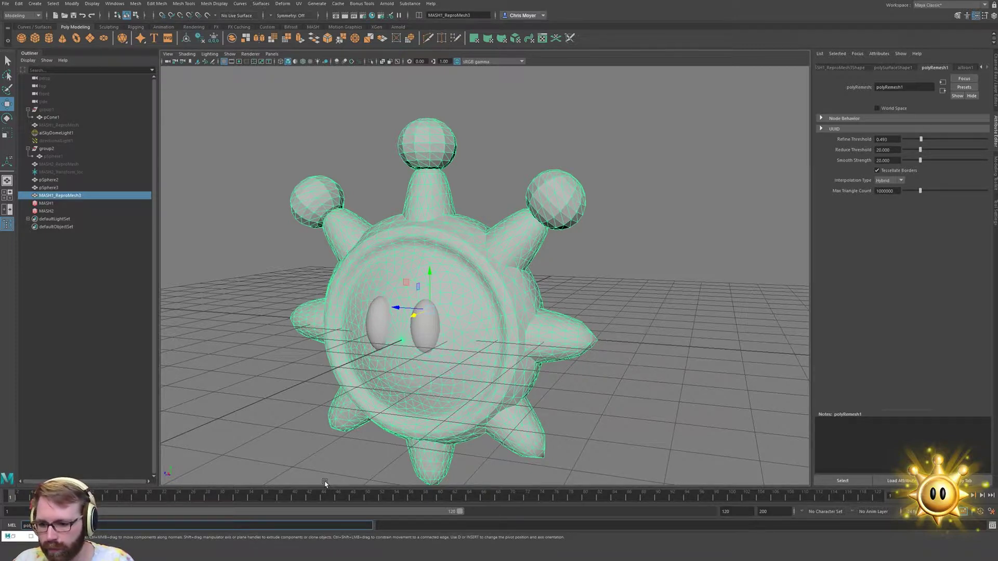
key(Return)
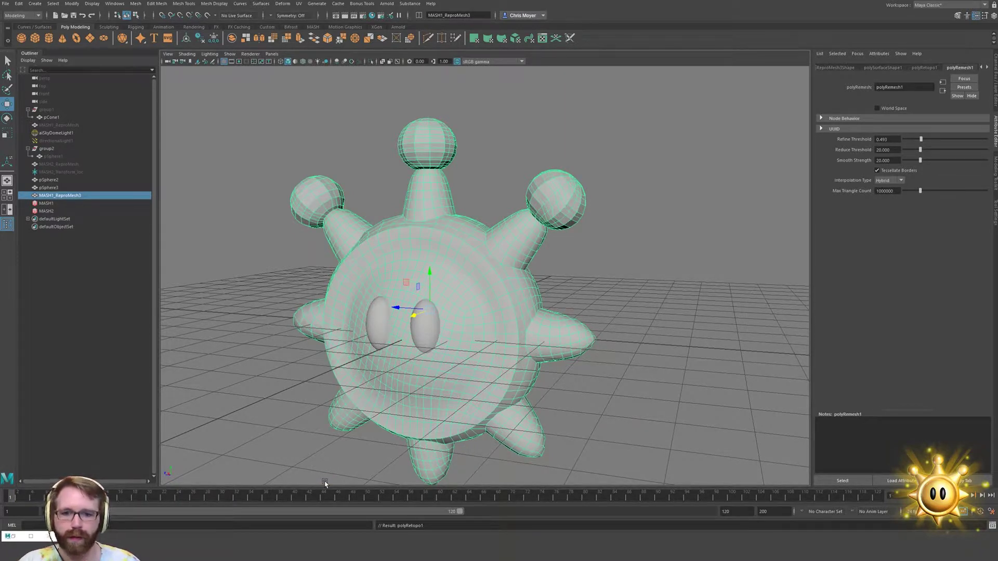
alt+drag(364, 358, 442, 385)
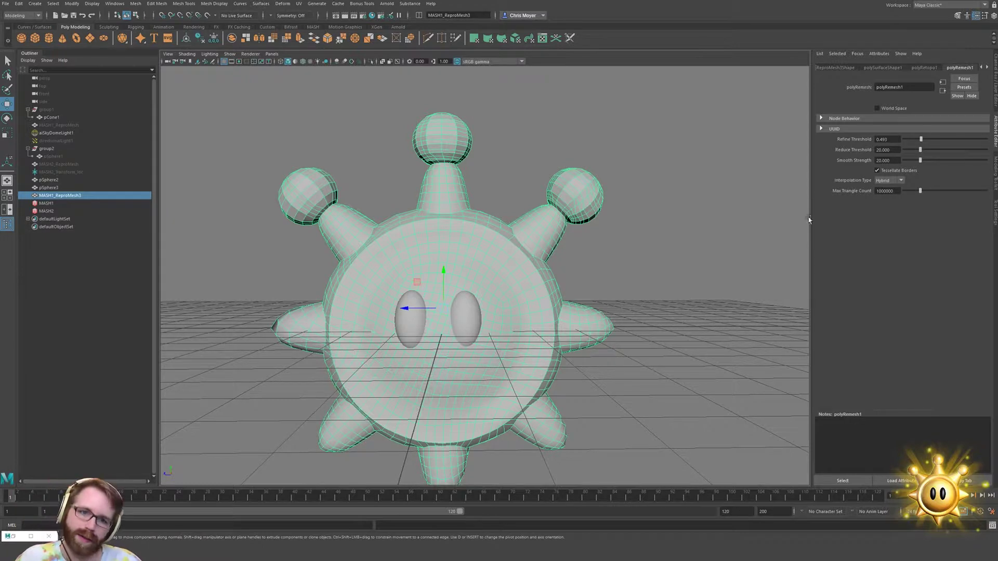
click(924, 67)
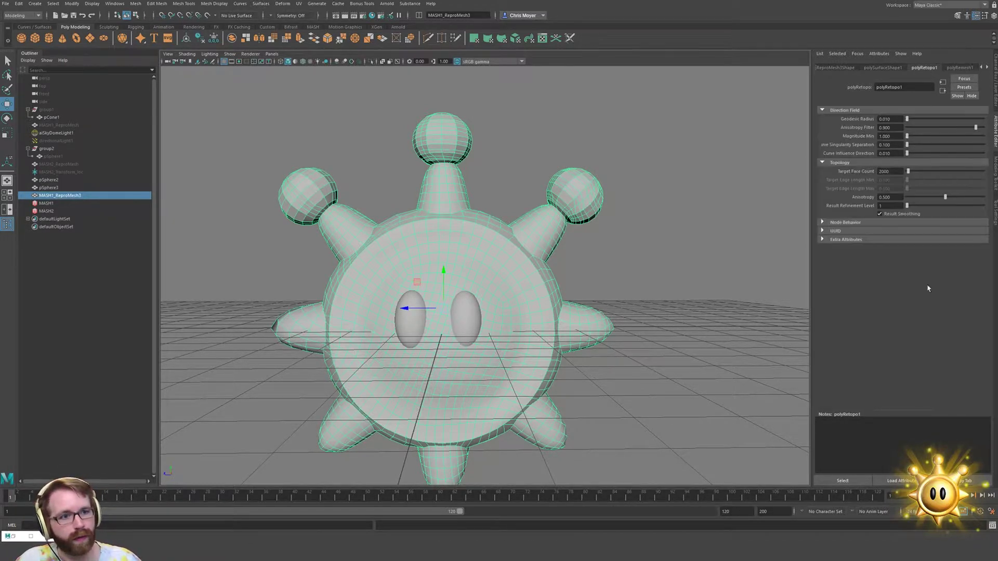
click(858, 477)
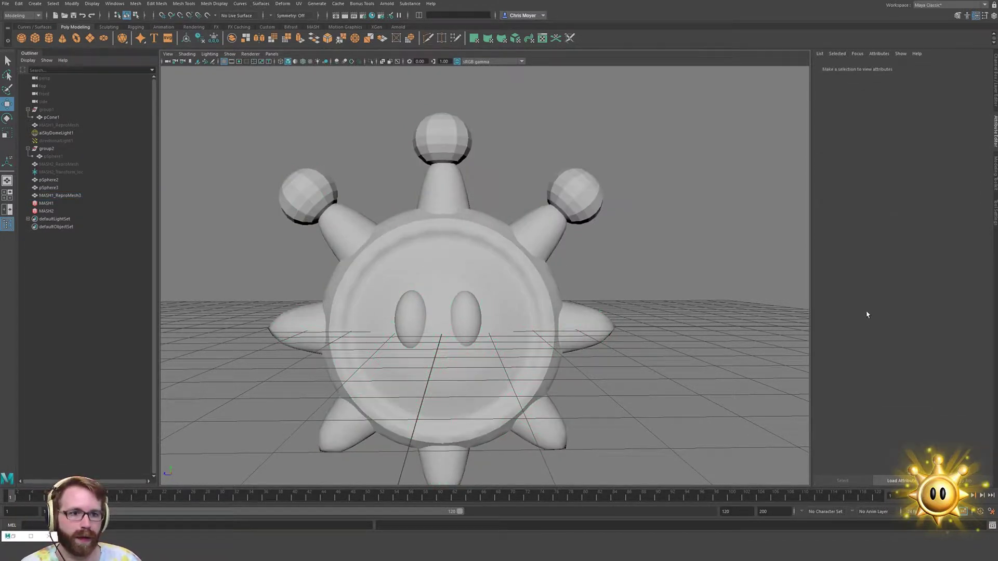
Delete only the polyRemesh1 node from the sun body, keeping the mesh itself
click(487, 282)
scroll(952, 68, down, 3)
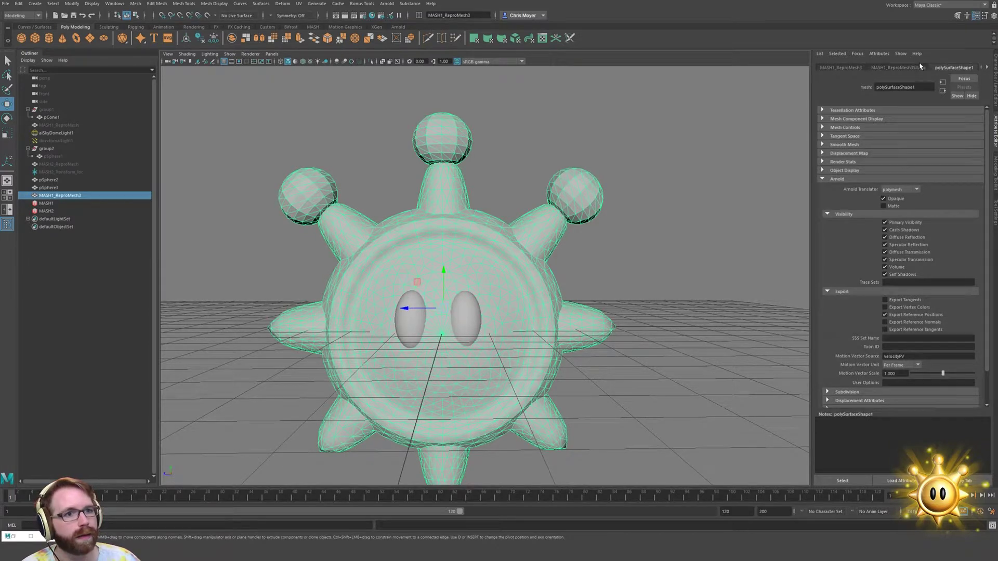
key(Delete)
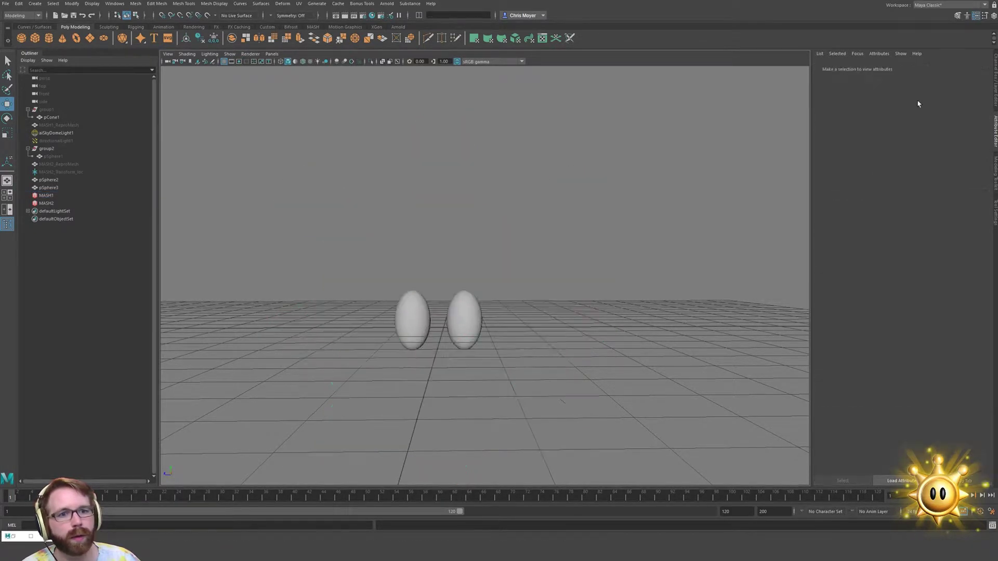
key(ctrl+z)
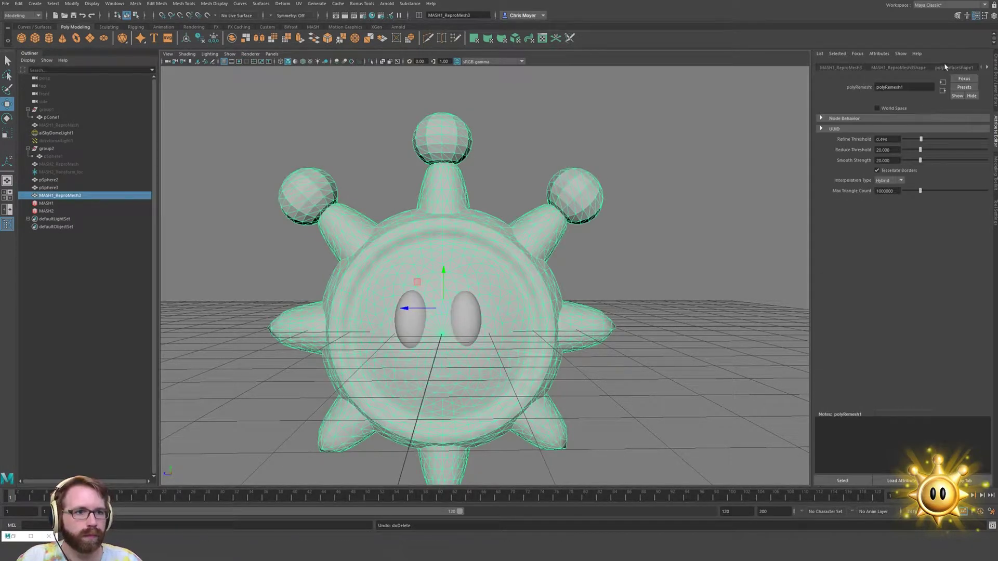
click(936, 68)
click(841, 482)
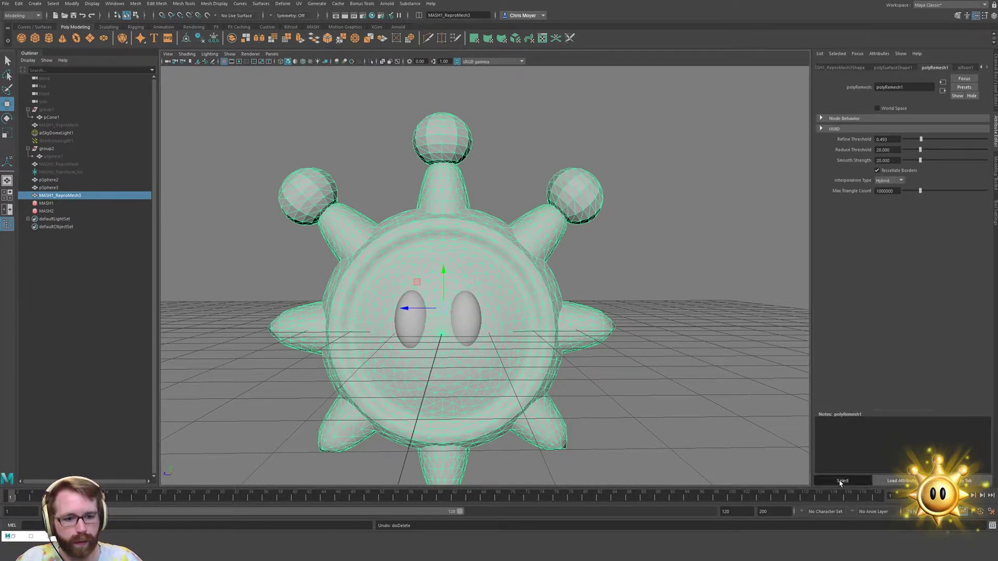
key(Delete)
Examine the sun body's central edge line above the eyes, picking an edge on the face
click(473, 318)
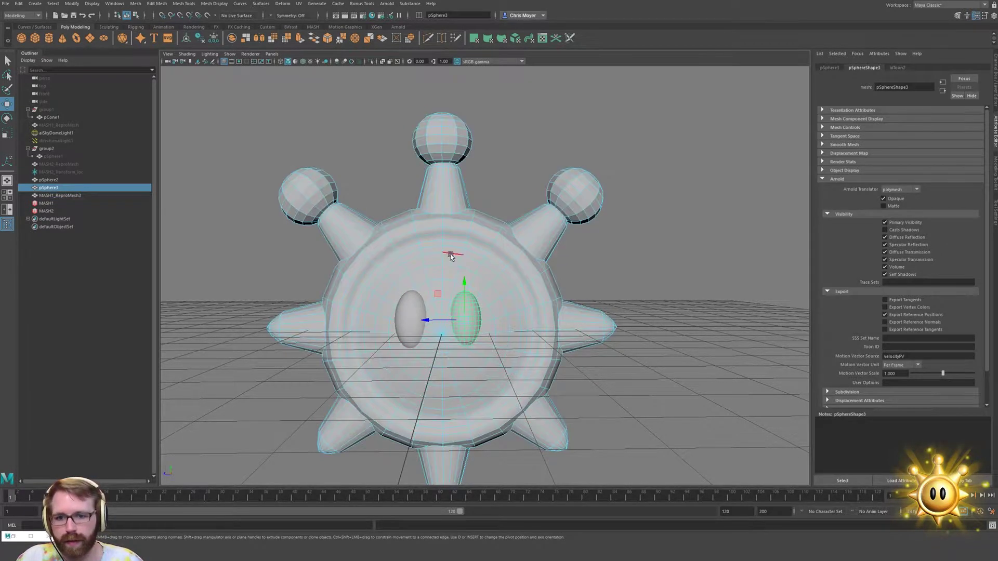
alt+right_drag(457, 269, 521, 253)
alt+middle_drag(446, 242, 488, 231)
alt+drag(479, 268, 459, 263)
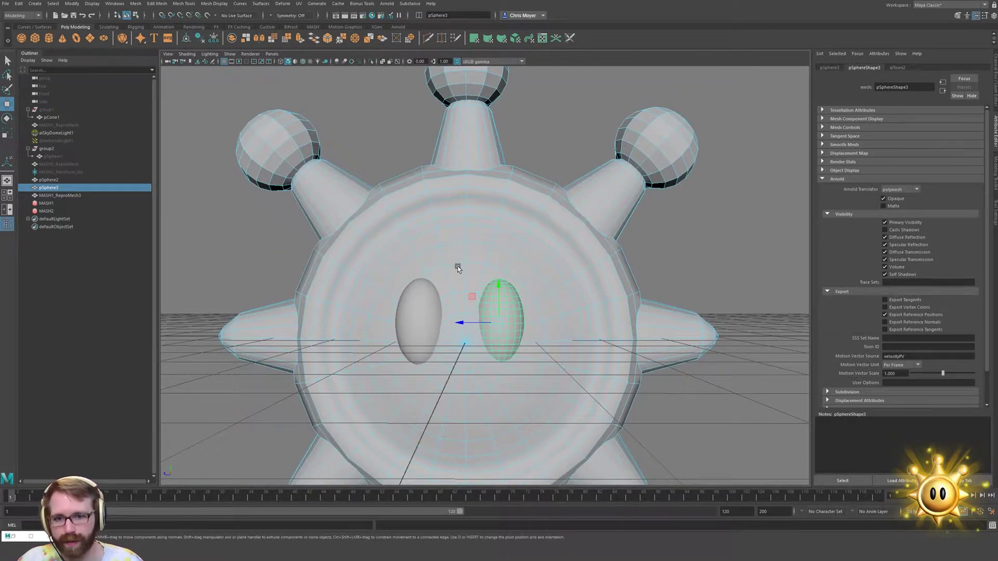
click(466, 264)
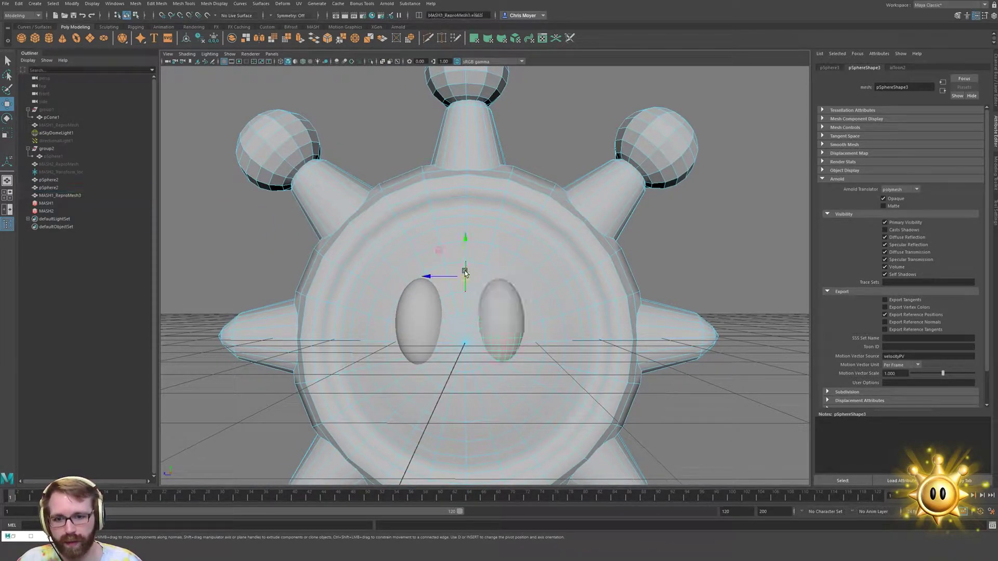
alt+drag(496, 252, 471, 209)
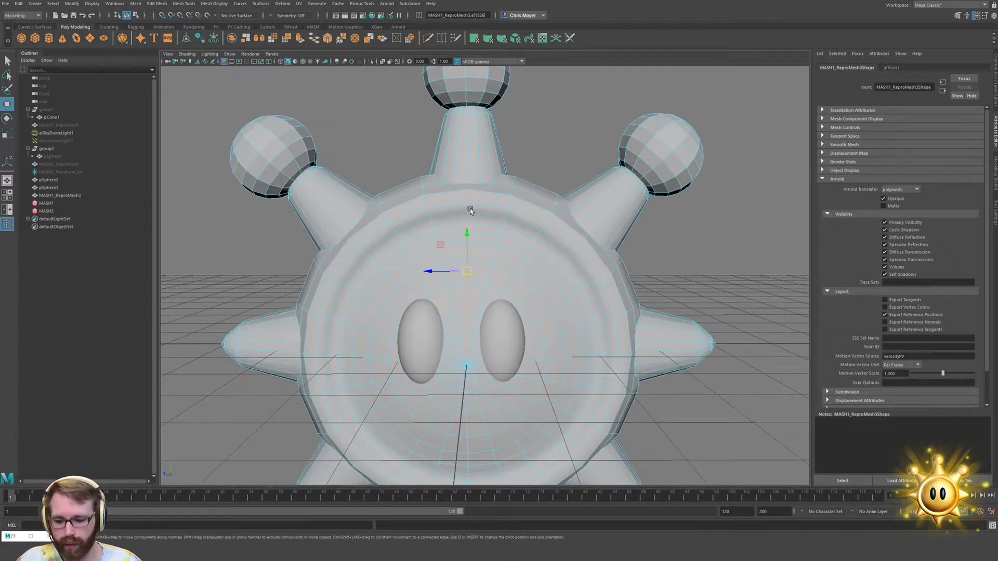
key(q)
click(466, 174)
key(f)
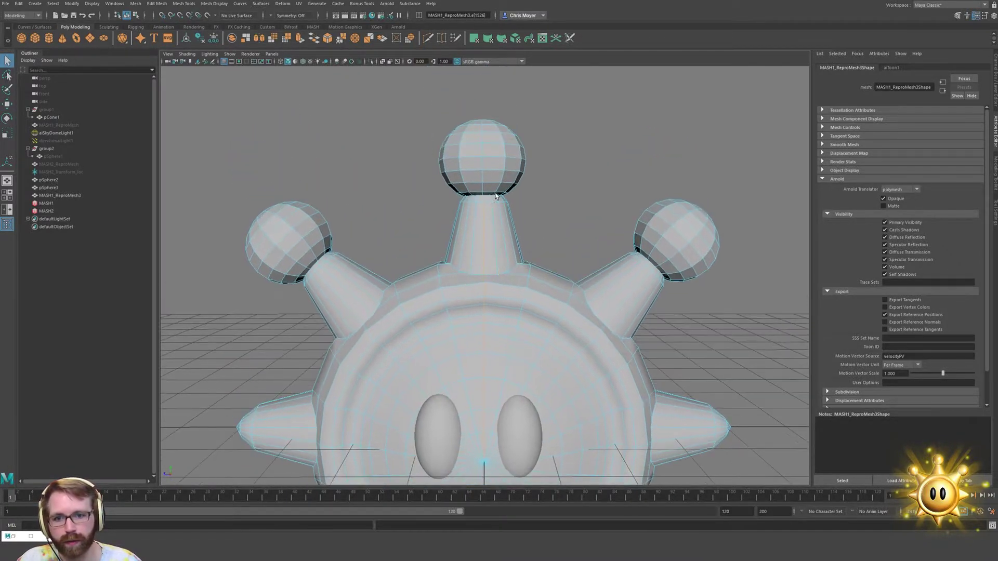
Examine the centre edges where the top spike joins its ball and the body rim
alt+drag(500, 279, 494, 256)
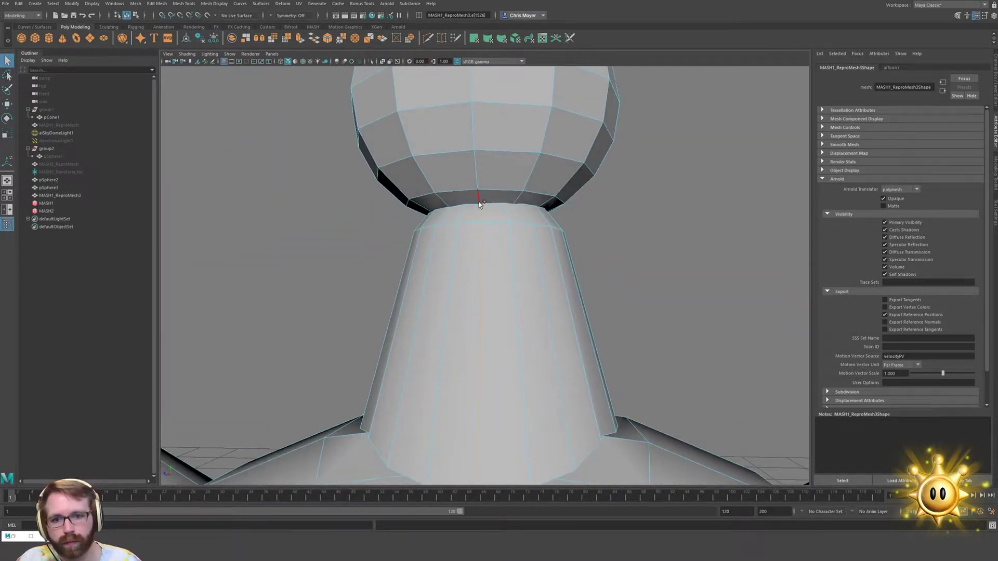
shift+click(476, 174)
alt+drag(476, 174, 375, 148)
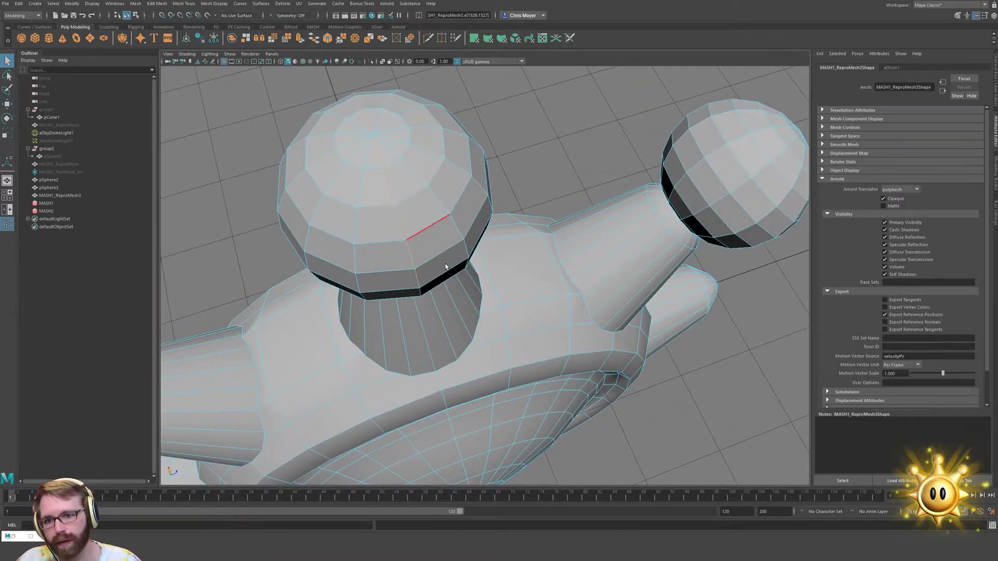
alt+drag(446, 267, 397, 156)
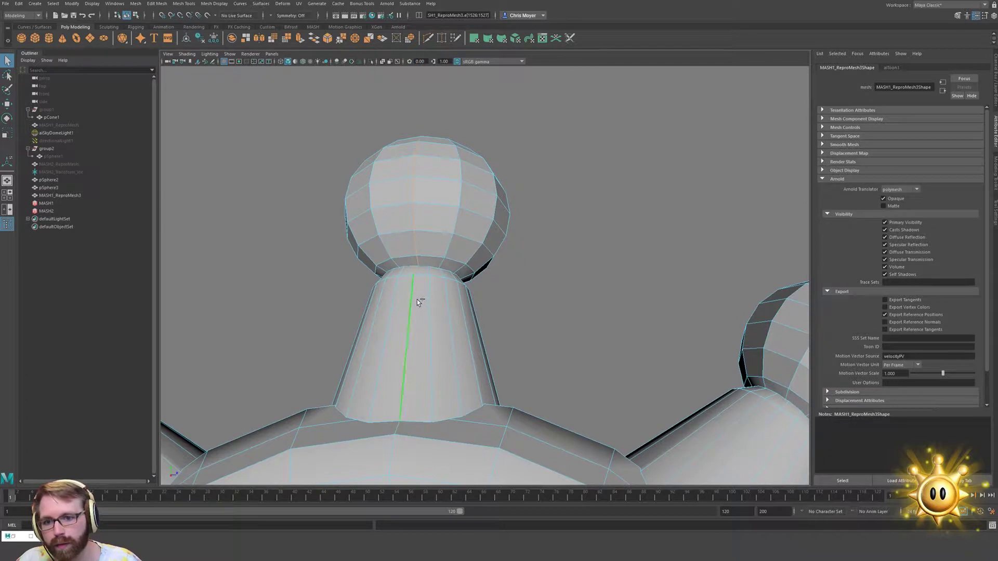
key(ctrl+z)
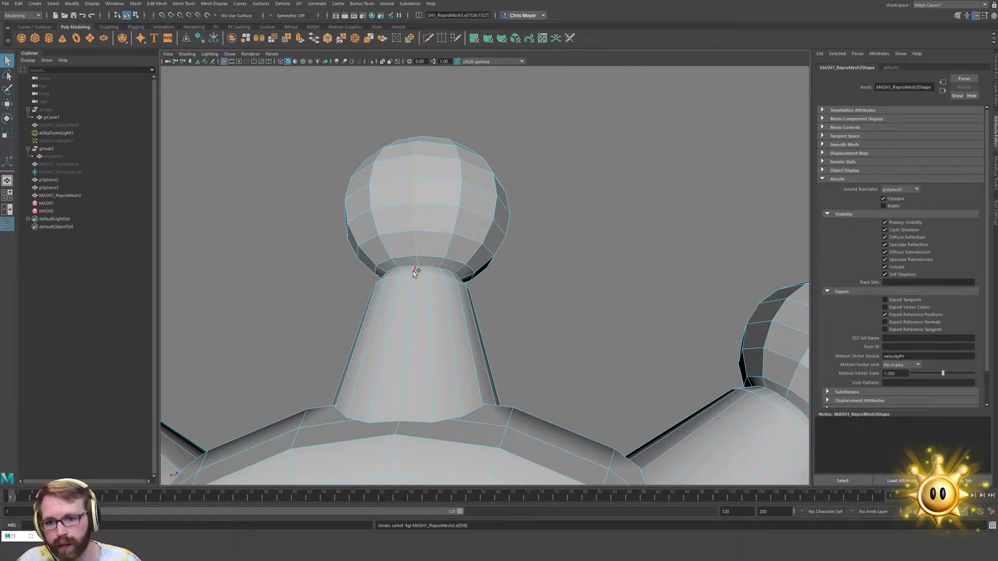
alt+drag(454, 355, 472, 264)
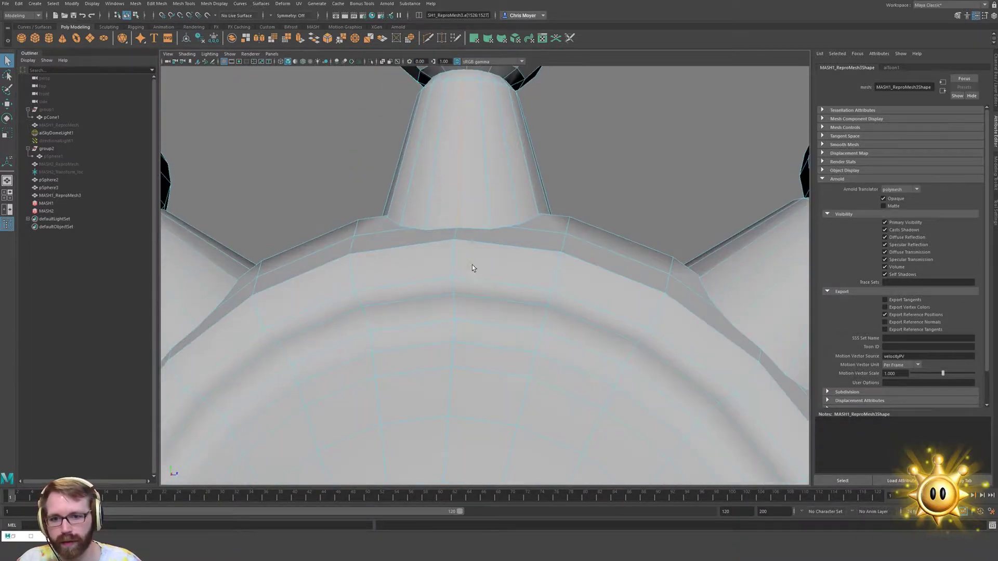
alt+right_drag(472, 268, 448, 337)
Trace the centre edge line across the sun's recessed face by picking consecutive edges
click(448, 302)
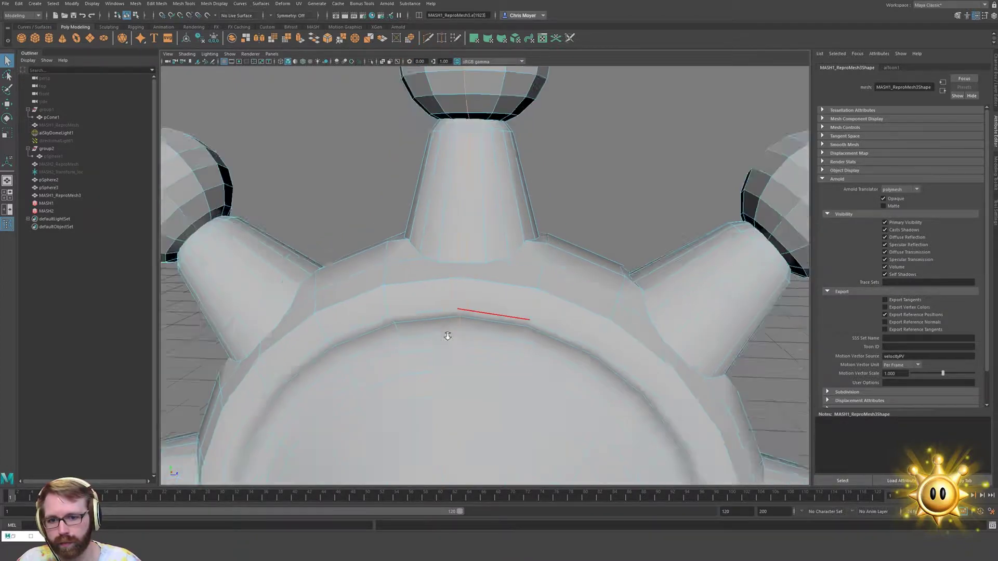
alt+drag(447, 337, 508, 194)
click(480, 157)
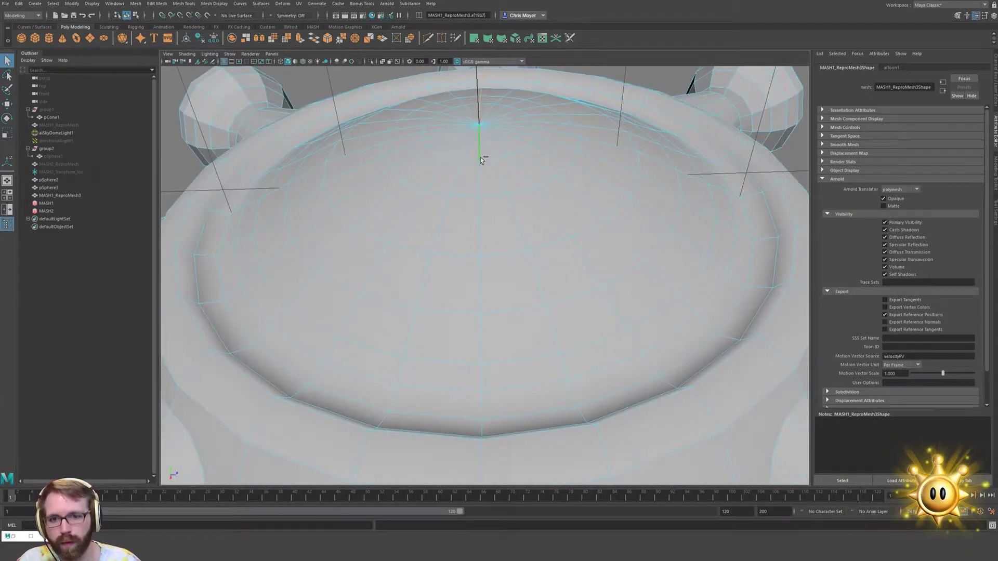
shift+click(479, 180)
shift+click(479, 223)
Inspect the edge flow around the sun's lower spikes and rim, and review the whole model from the front
alt+right_drag(512, 270, 474, 344)
alt+middle_drag(475, 344, 497, 281)
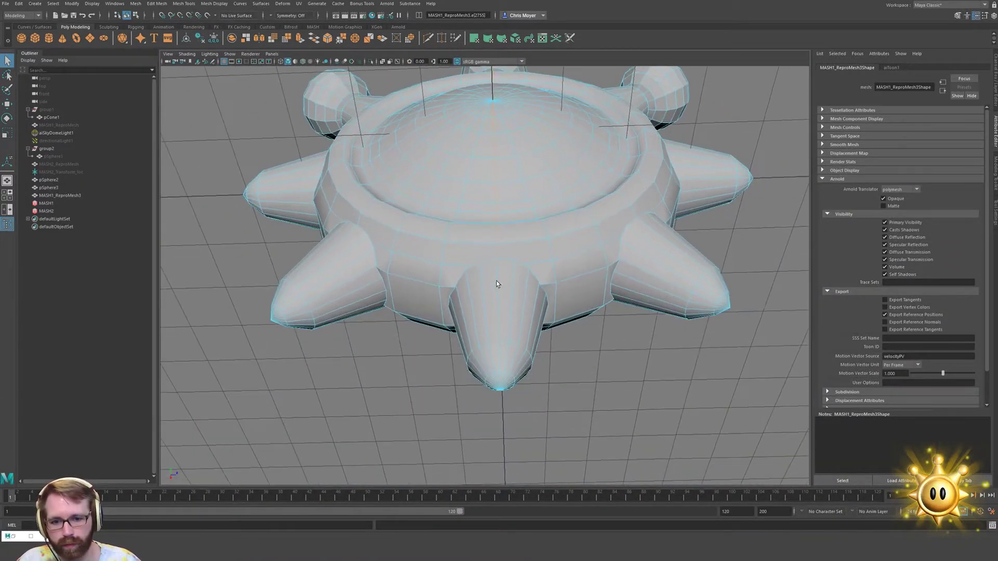
alt+drag(500, 357, 766, 388)
alt+middle_drag(523, 364, 529, 226)
alt+right_drag(529, 218, 472, 337)
alt+right_drag(474, 391, 495, 260)
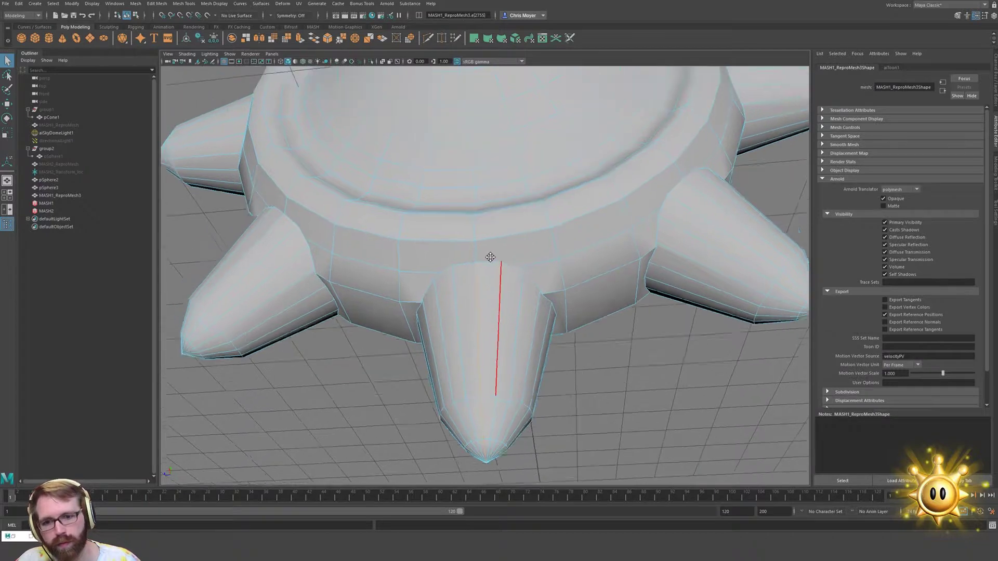
alt+drag(495, 260, 557, 330)
alt+right_drag(557, 330, 251, 345)
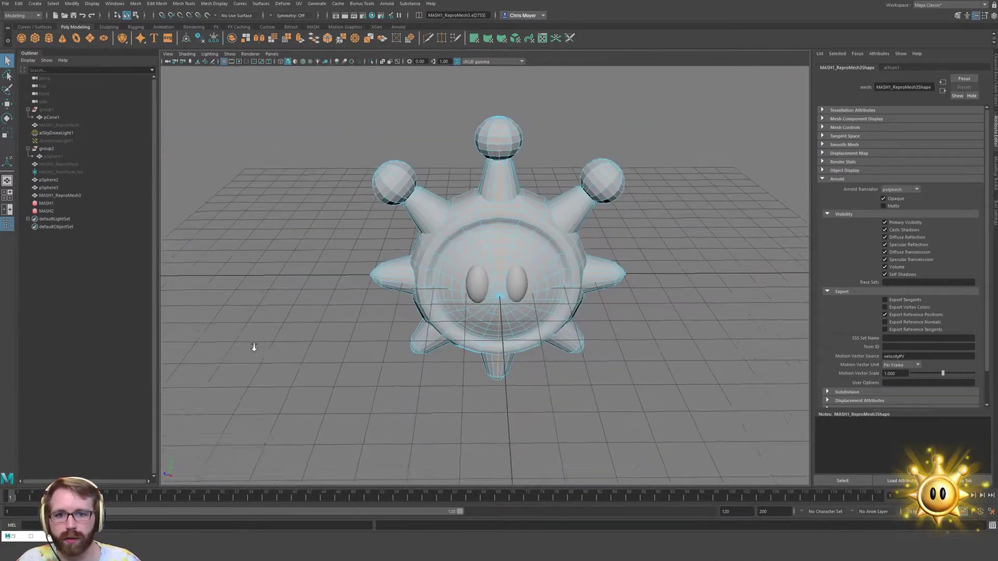
alt+drag(252, 345, 536, 297)
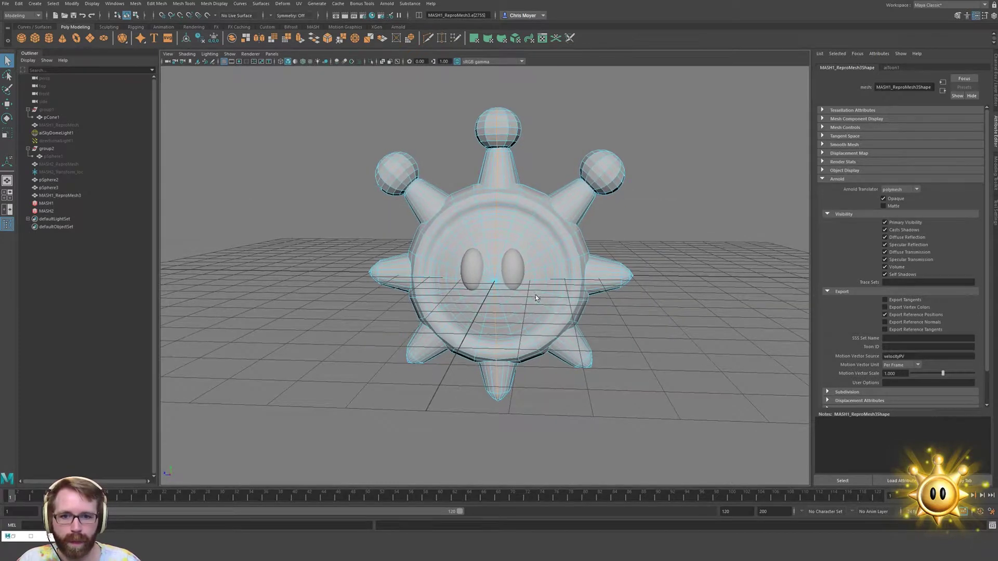
Harden the traced vertical centre edge line running across the sun's face
alt+right_drag(503, 229, 527, 290)
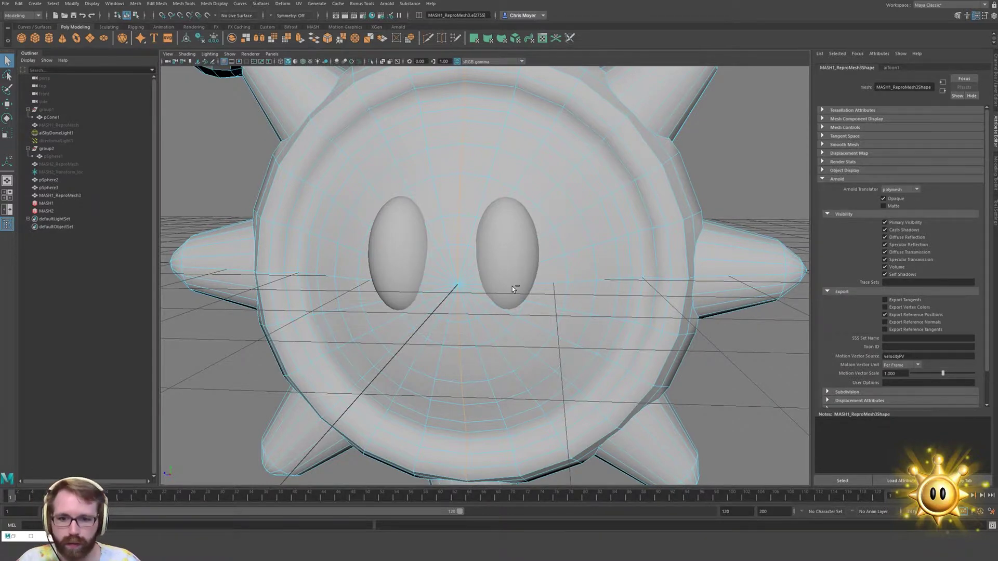
key(ctrl+1)
key(ctrl+1)
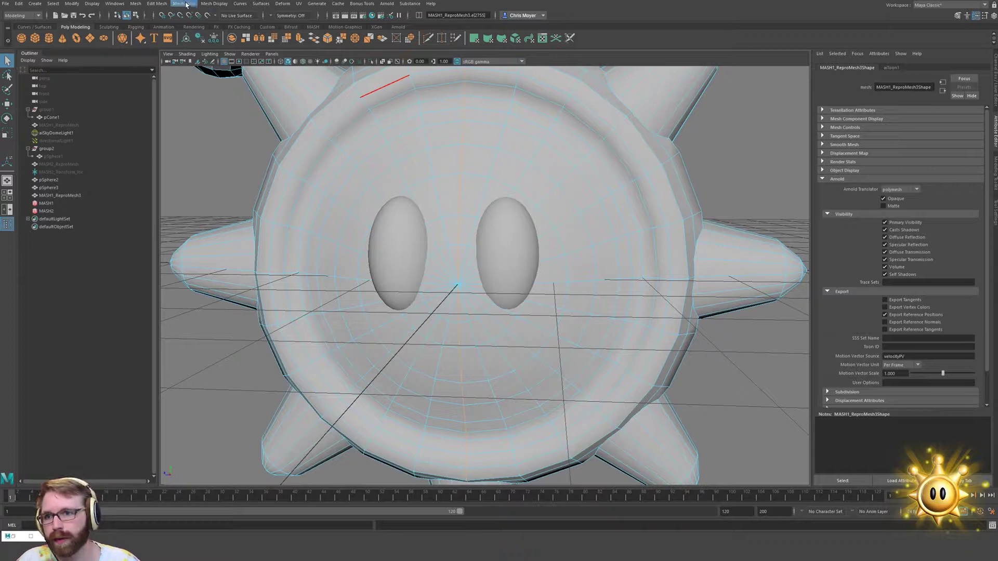
click(214, 4)
click(223, 72)
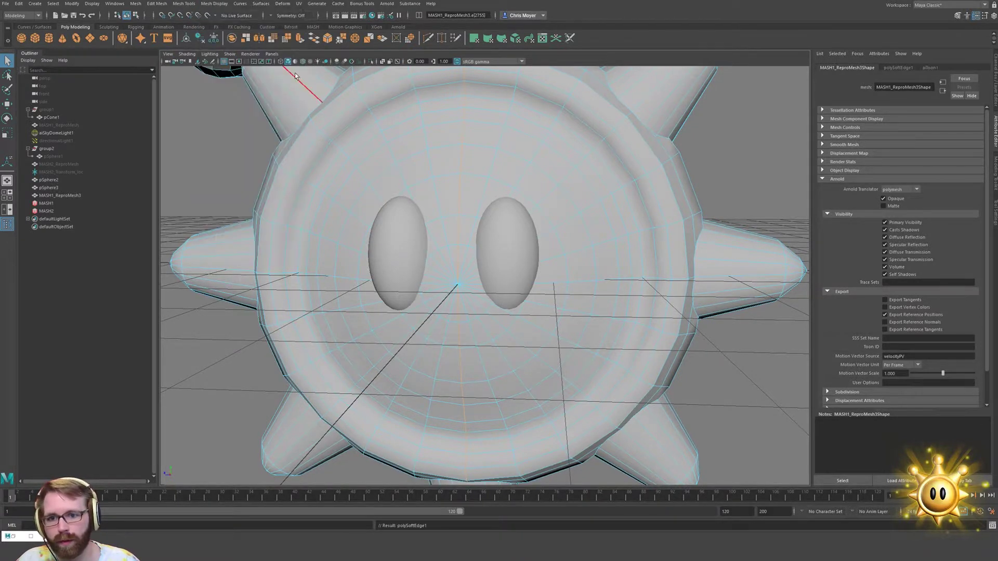
Isolate the sun body so the two eyes are hidden, and prepare it for edge selection
key(F8)
click(490, 239)
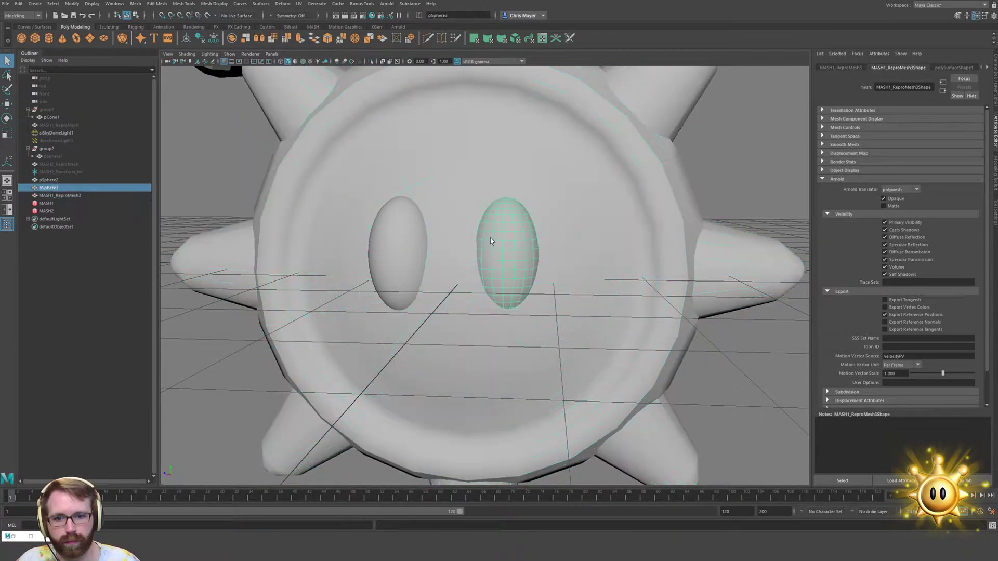
click(394, 253)
click(598, 214)
key(ctrl+1)
key(F10)
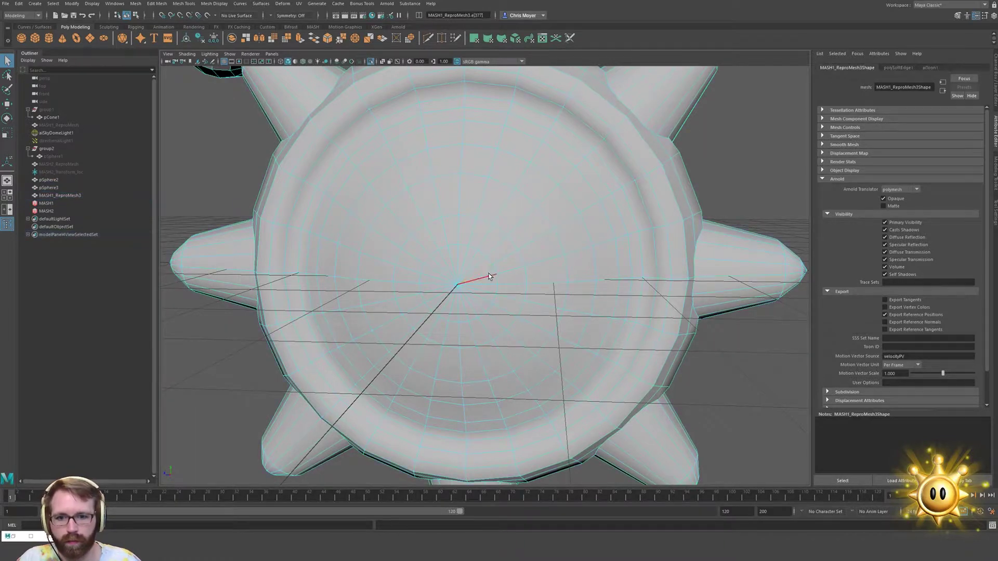
Select the horizontal centre edge line across the sun's recessed face and out along the side spike
click(494, 282)
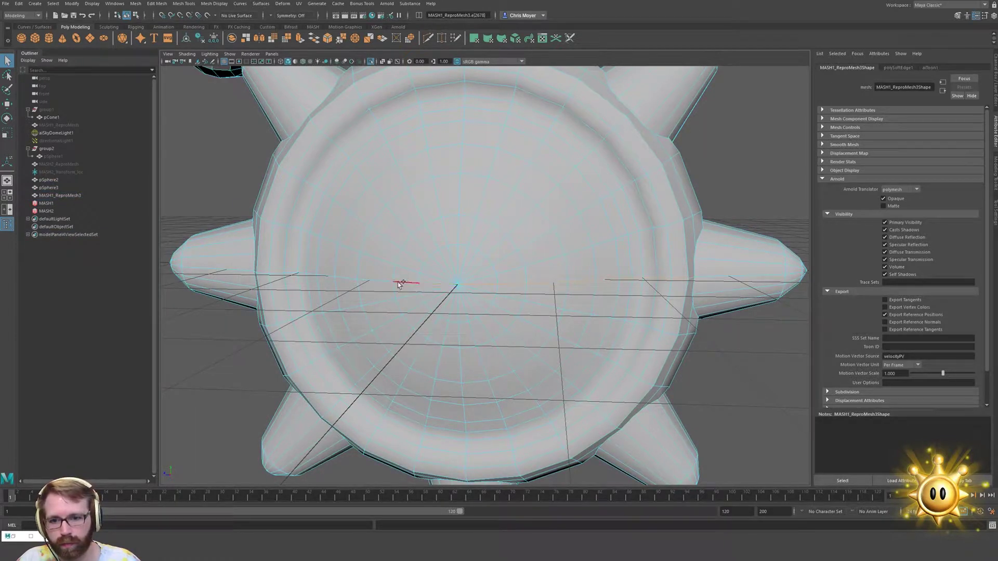
alt+drag(291, 269, 257, 301)
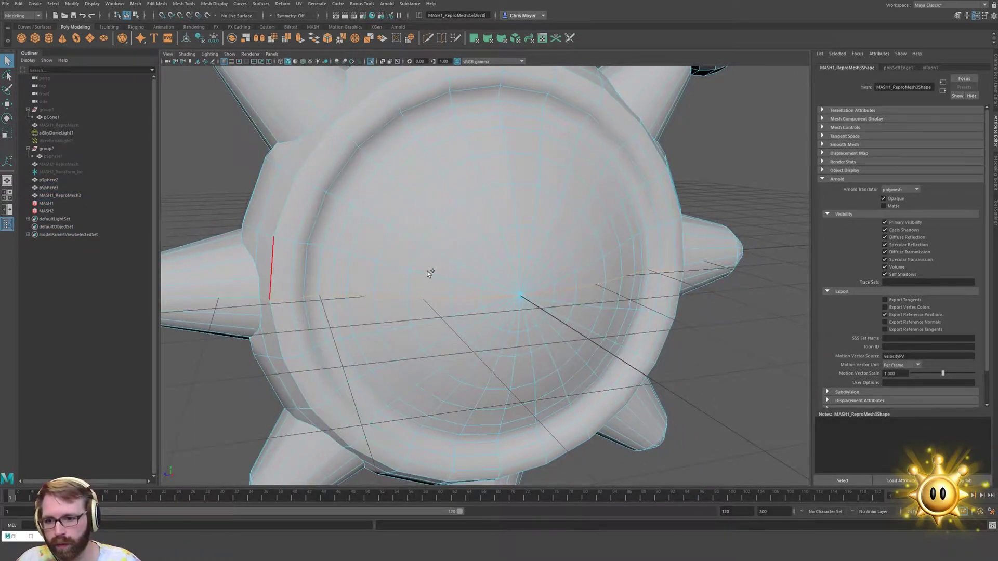
alt+drag(295, 266, 448, 268)
scroll(528, 258, up, 3)
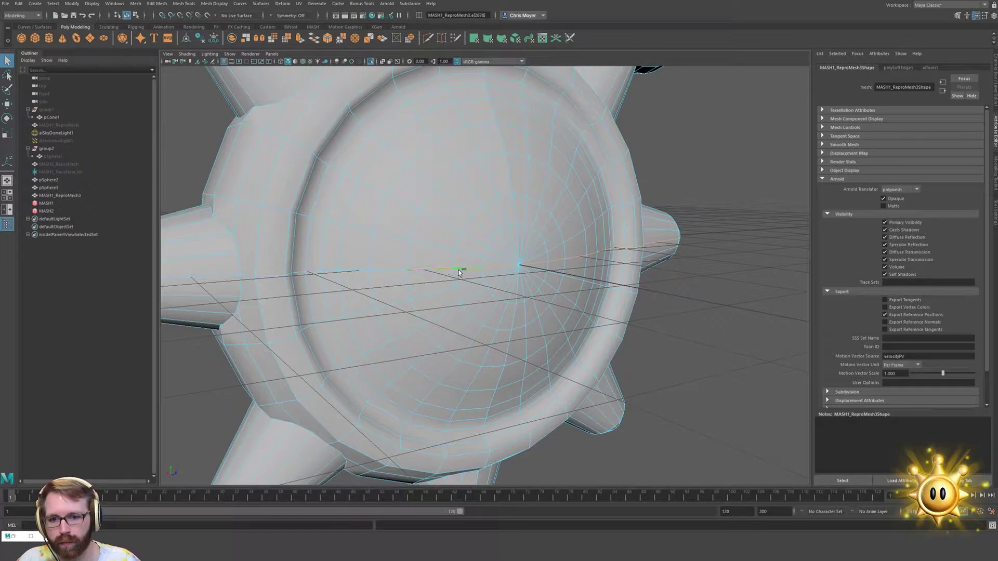
shift+click(387, 270)
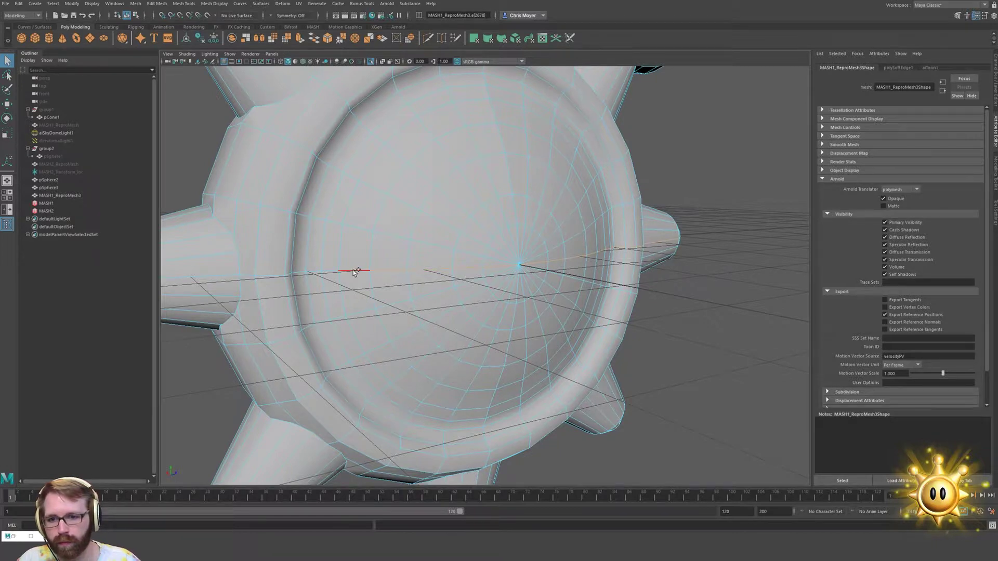
shift+click(356, 271)
shift+click(318, 271)
alt+middle_drag(318, 271, 483, 268)
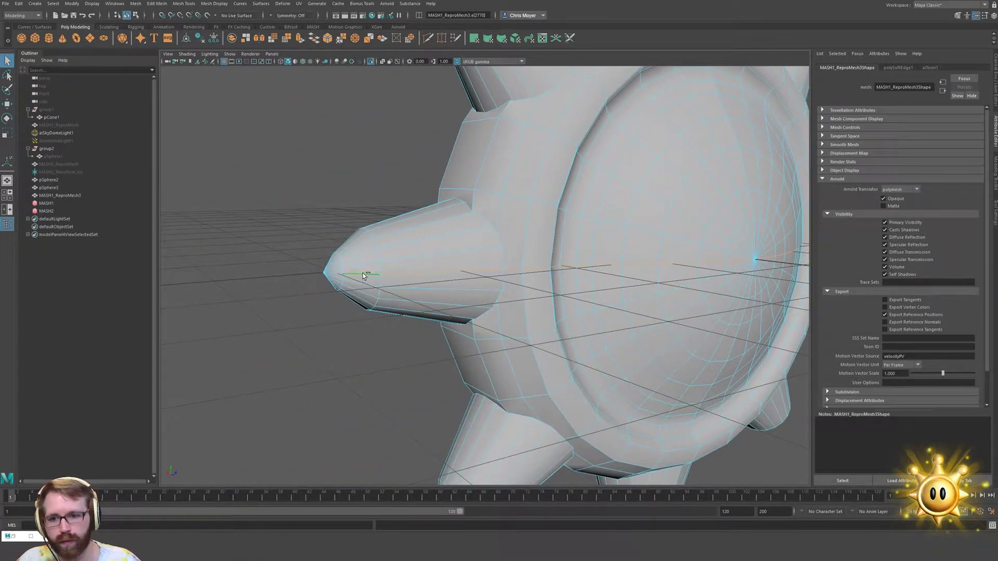
alt+drag(363, 274, 692, 248)
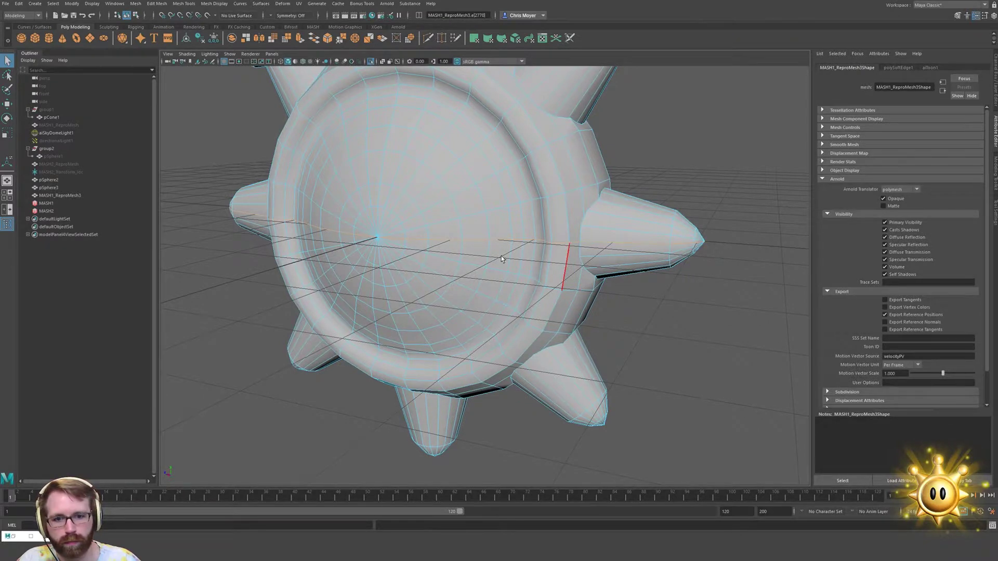
Check the horizontal edge selection around both side spikes and harden those edges
alt+drag(502, 258, 367, 223)
alt+middle_drag(367, 223, 442, 255)
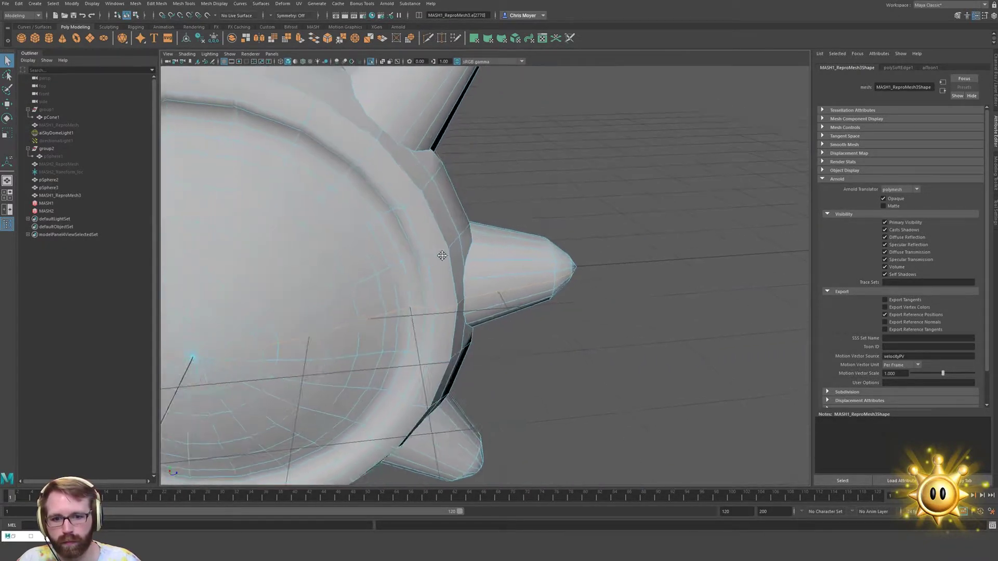
scroll(421, 256, down, 5)
alt+drag(400, 256, 233, 251)
click(214, 4)
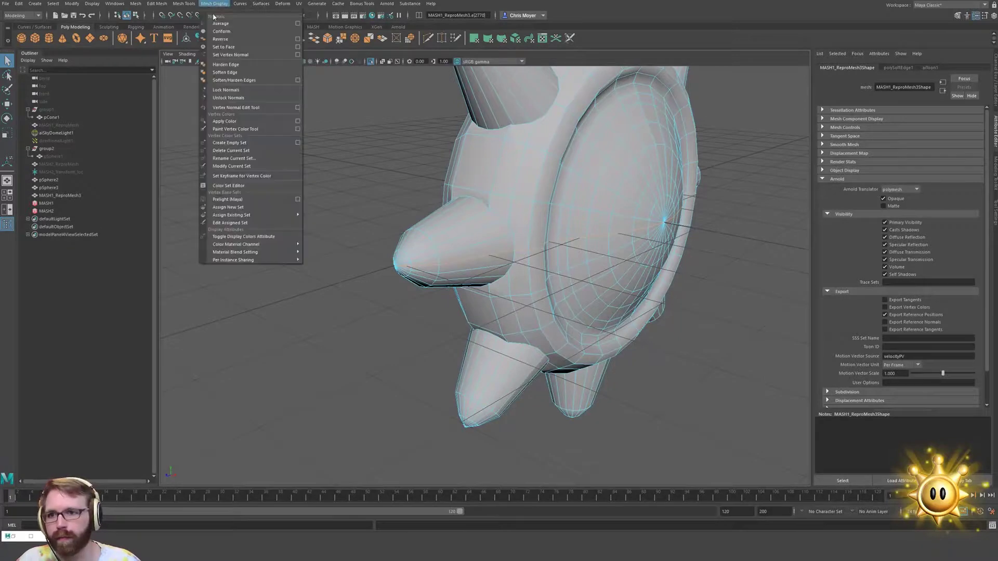
click(257, 66)
alt+drag(350, 172, 525, 167)
key(w)
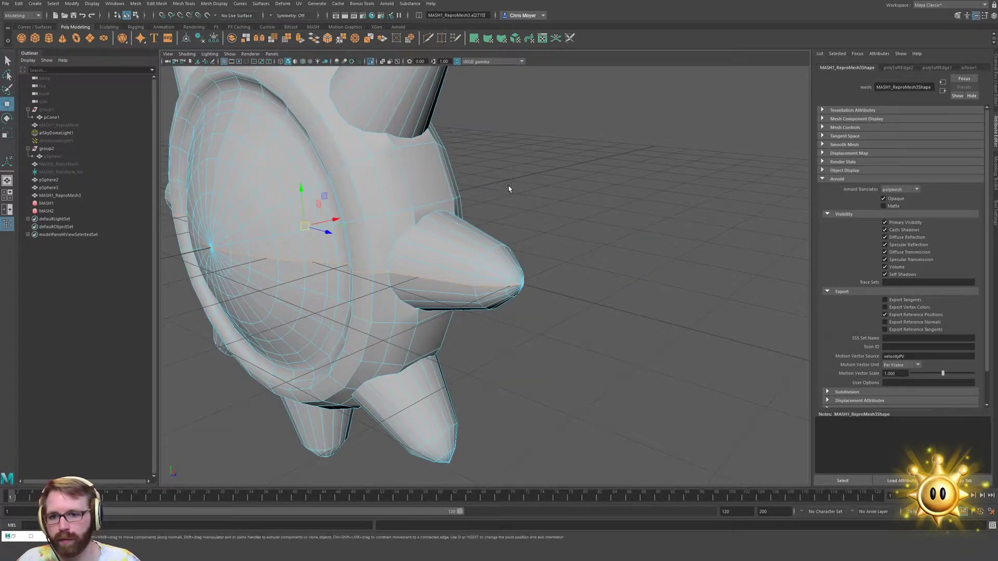
Return to object selection, bring the eyes back into view, and save the scene with the sun body selected
key(F8)
key(f)
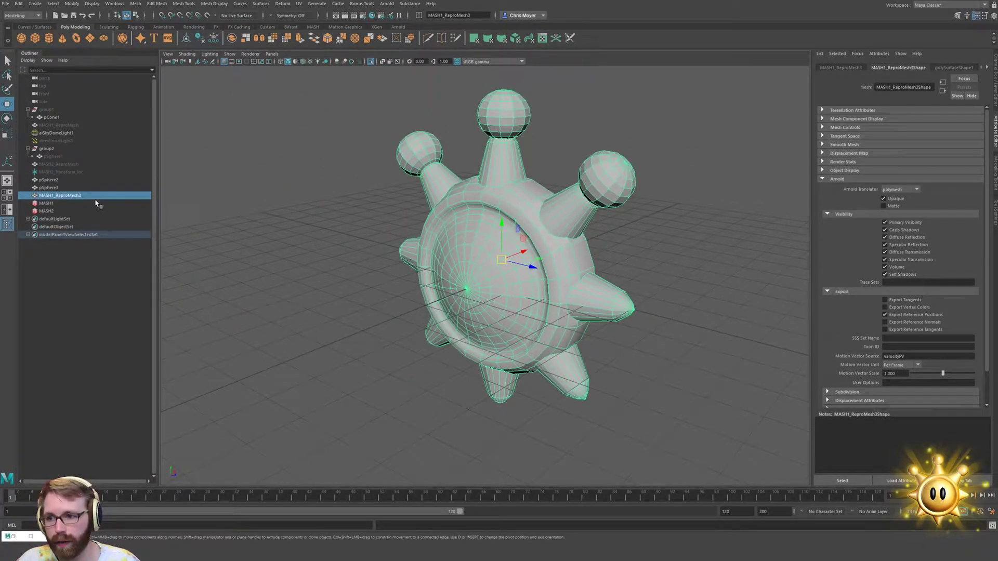
key(ctrl+1)
alt+drag(431, 283, 565, 232)
click(611, 227)
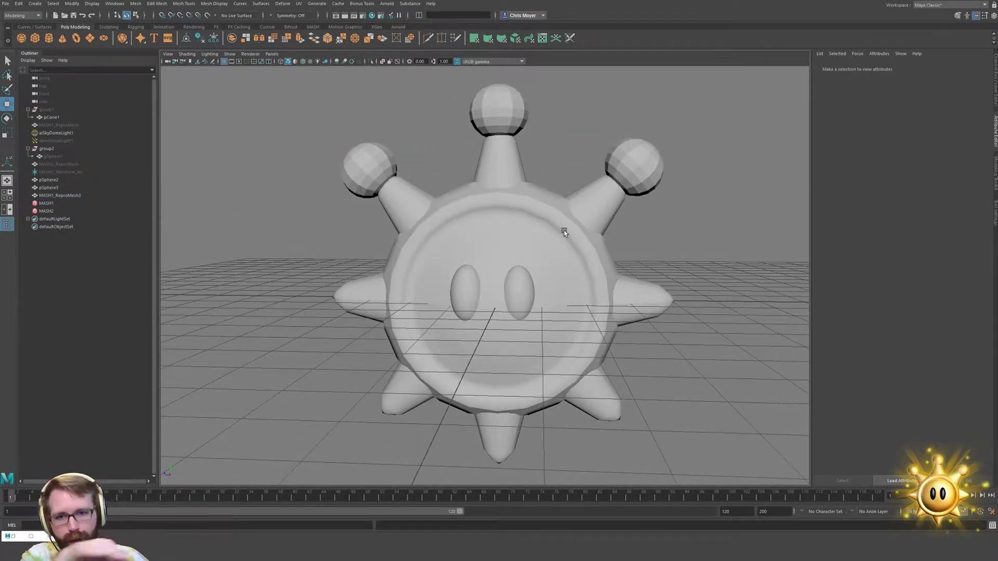
click(513, 204)
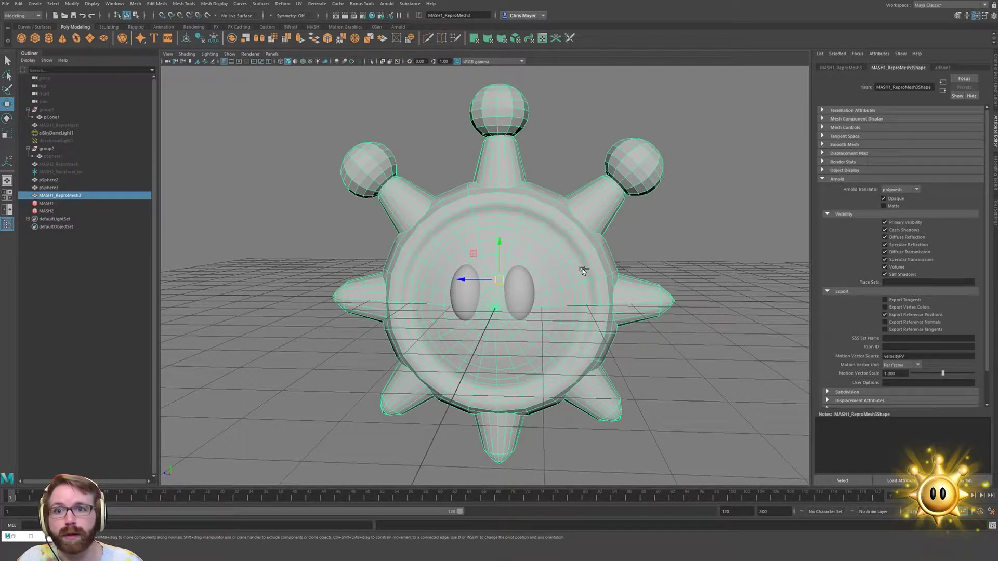
key(ctrl+s)
Run polyRemesh on the sun body and lower its Refine Threshold to 0.411
click(479, 277)
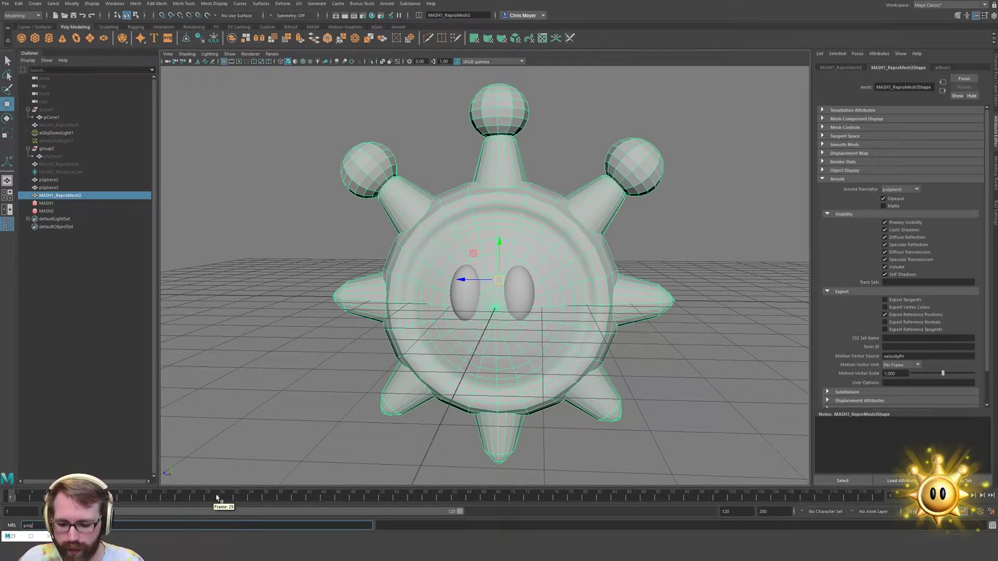
key(Return)
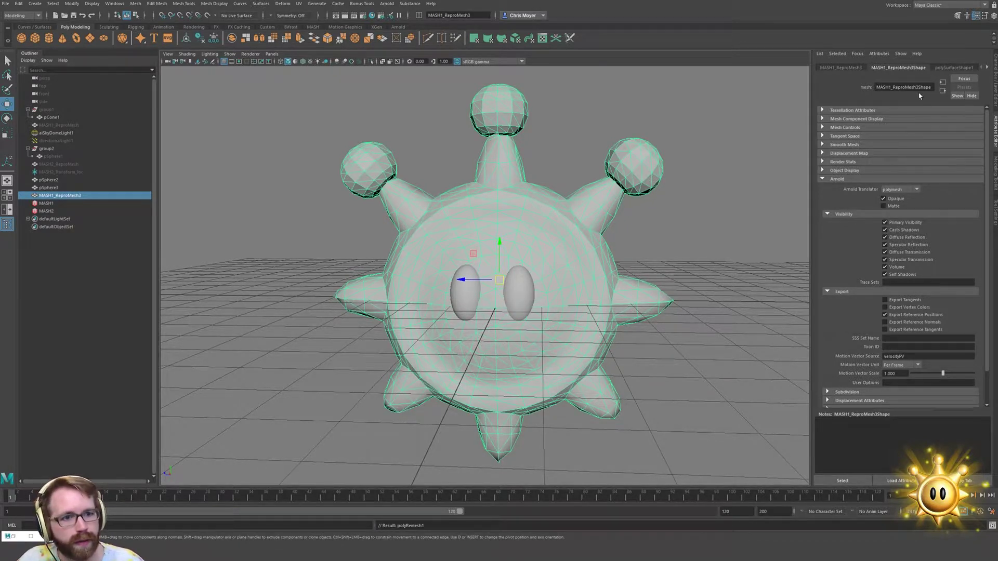
click(942, 69)
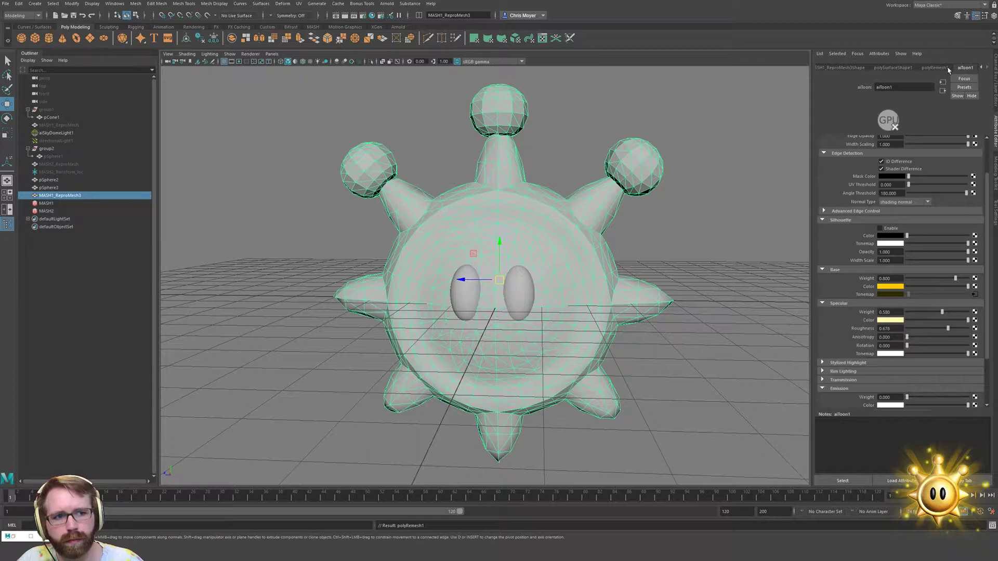
click(934, 68)
drag(944, 139, 918, 140)
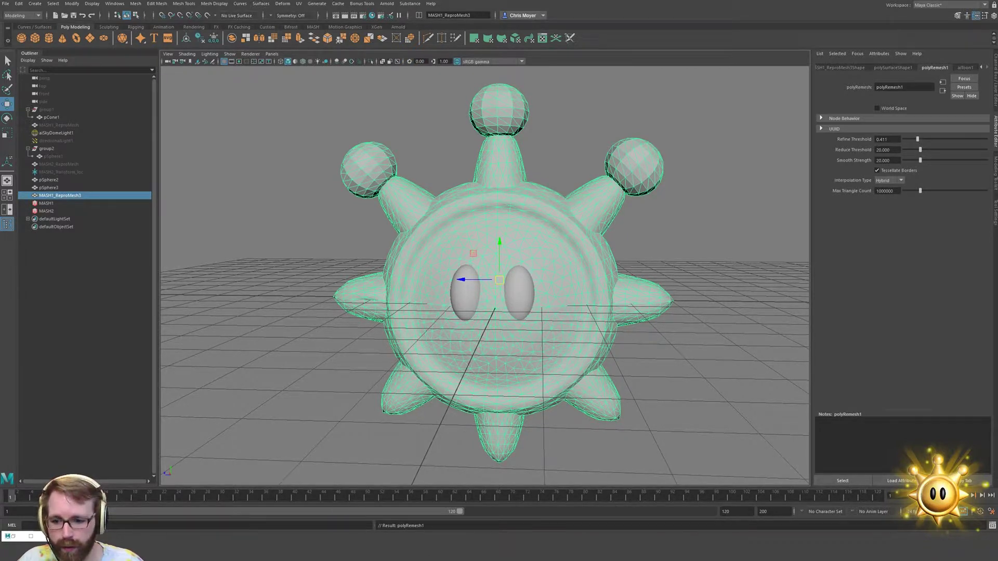
Run polyRetopo on the remeshed sun body, trying a Target Face Count of 800 and then 0
click(237, 524)
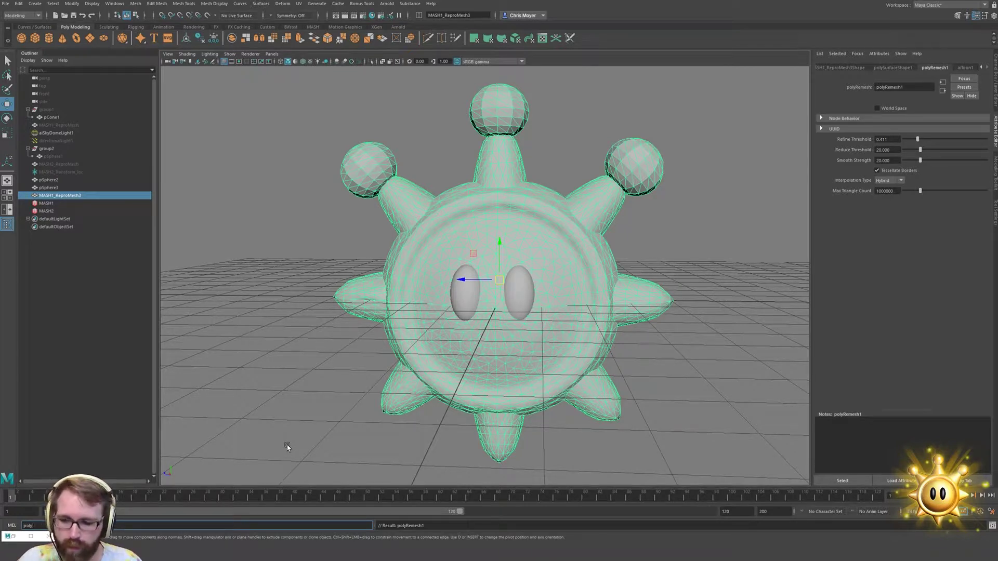
key(Return)
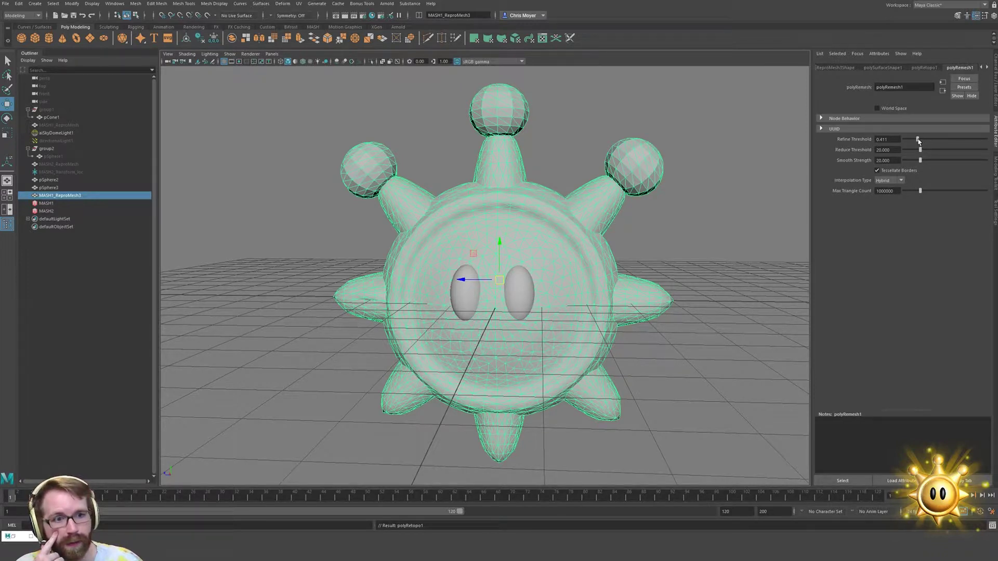
click(925, 68)
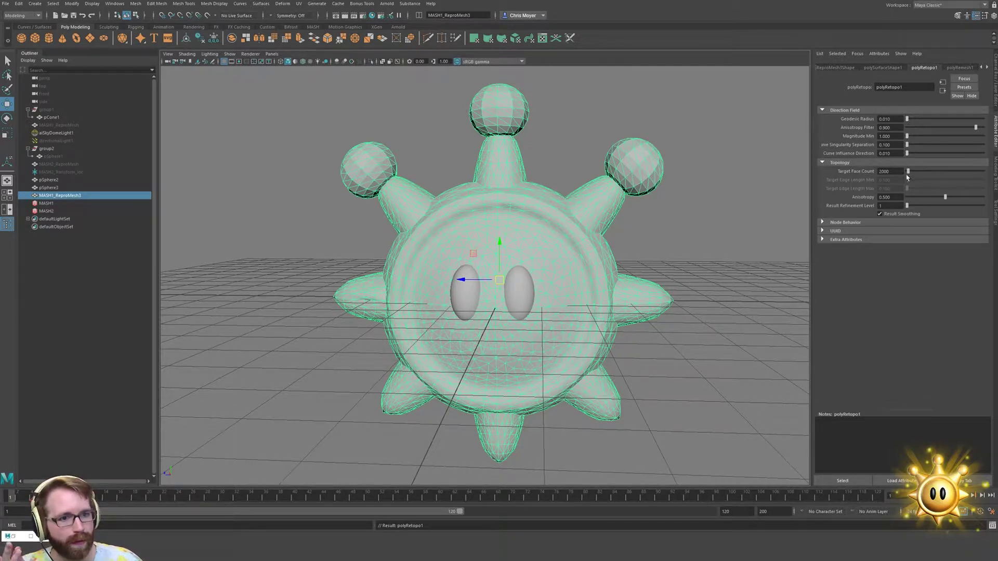
double_click(890, 171)
text(800)
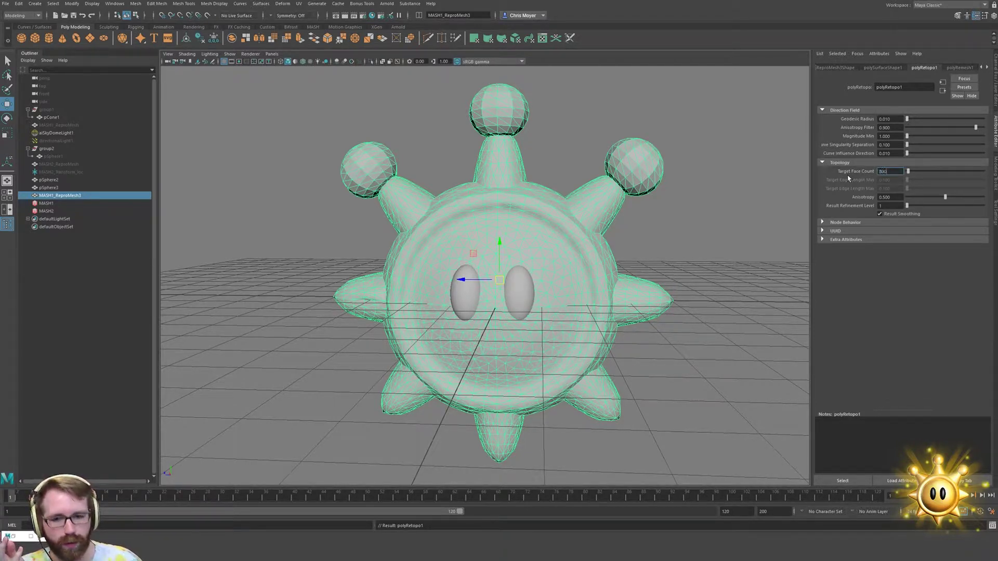
key(Return)
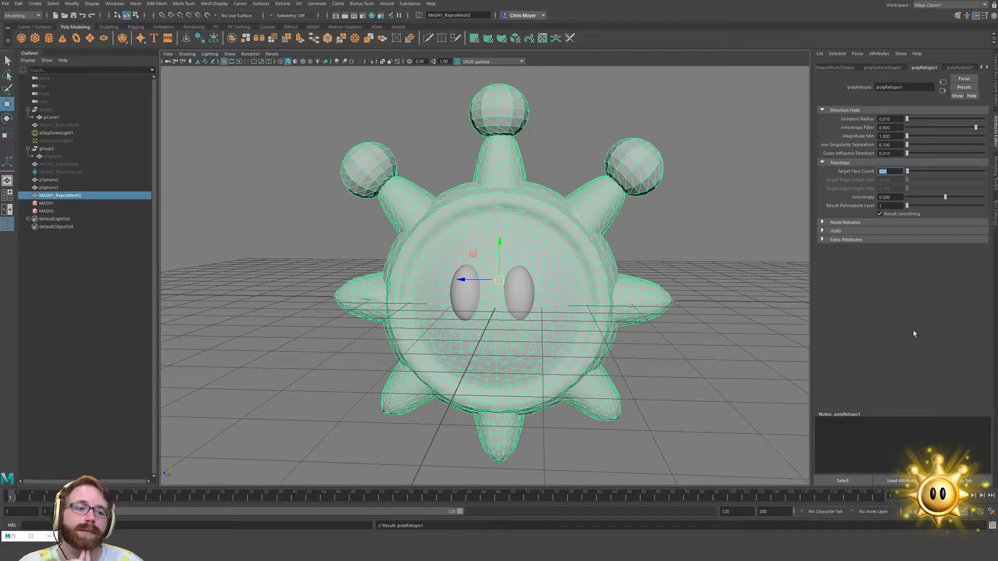
text(0)
key(shift+Tab)
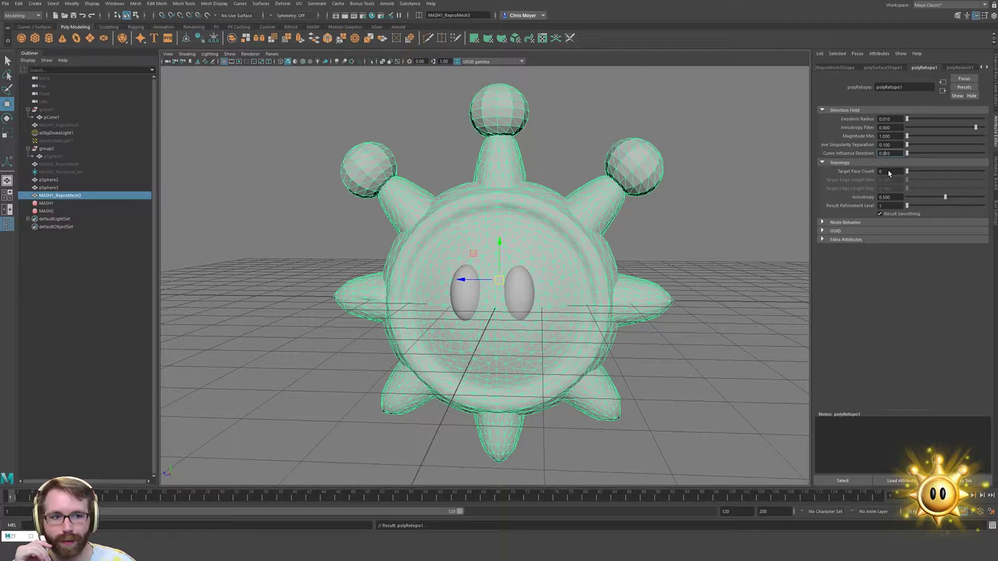
Set the polyRemesh Refine Threshold of the sun body to 0.8
click(959, 68)
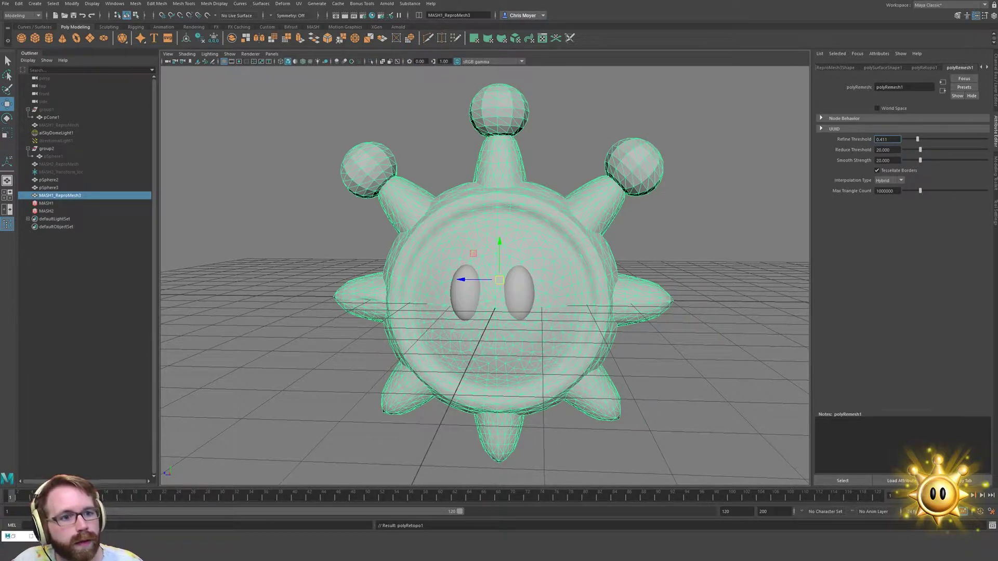
double_click(887, 139)
text(0.5)
key(Return)
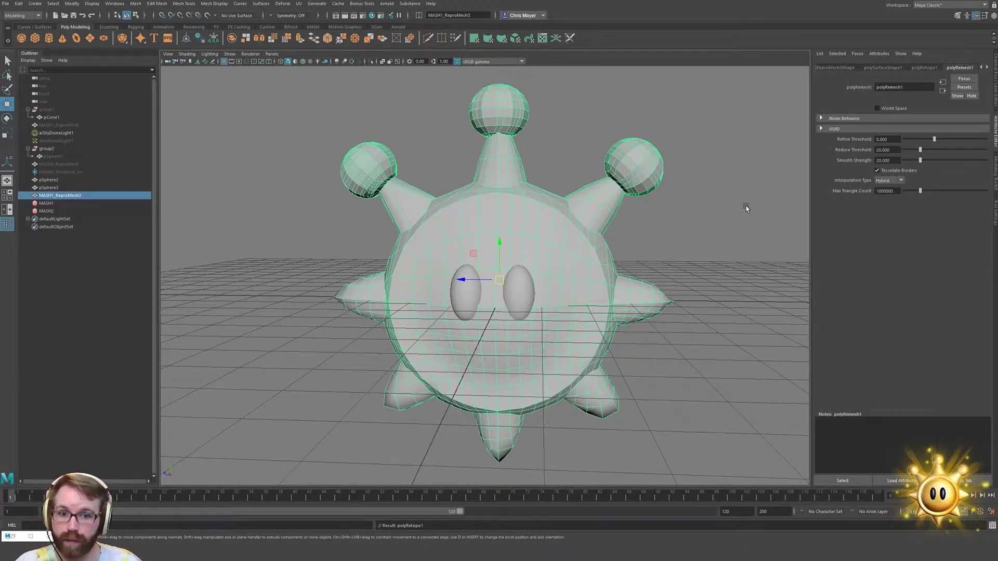
Set the remesh's Refine Threshold to 0.6 and its Interpolation Type to Cubic
click(890, 139)
key(BackSpace)
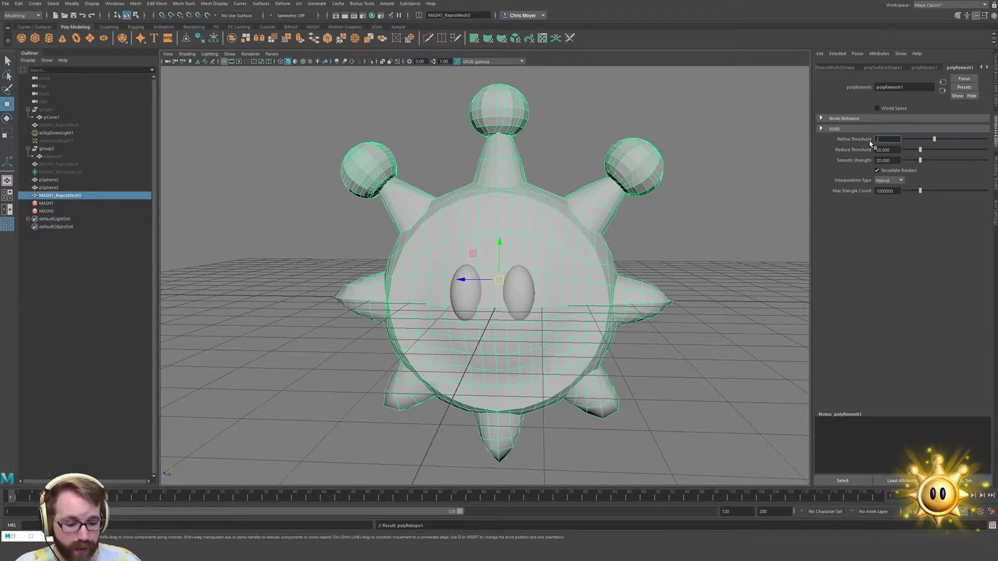
text(.6)
key(Return)
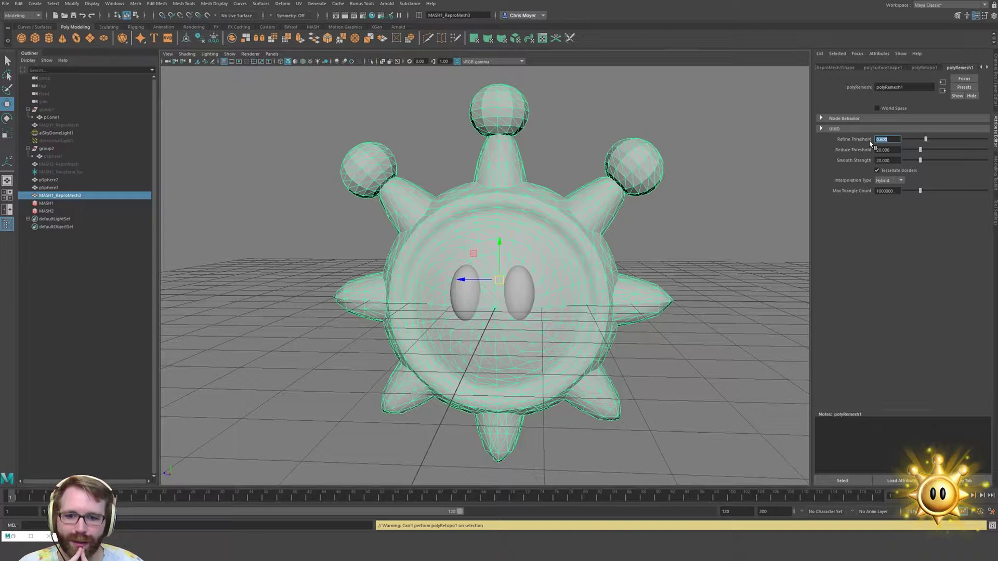
click(892, 182)
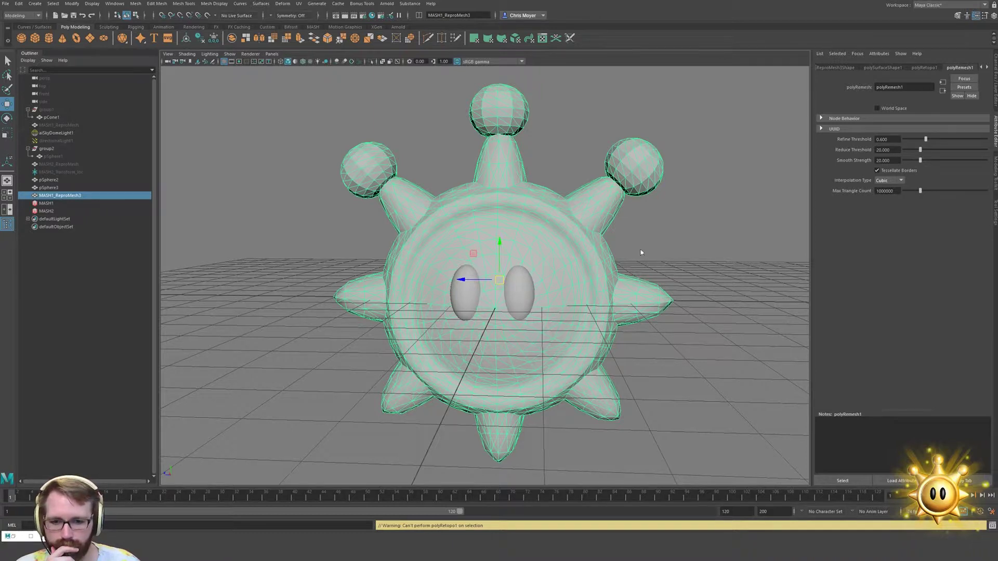
Undo the remesh of the sun body and reopen shineSprite_01.mb without saving the current scene
key(ctrl+z)
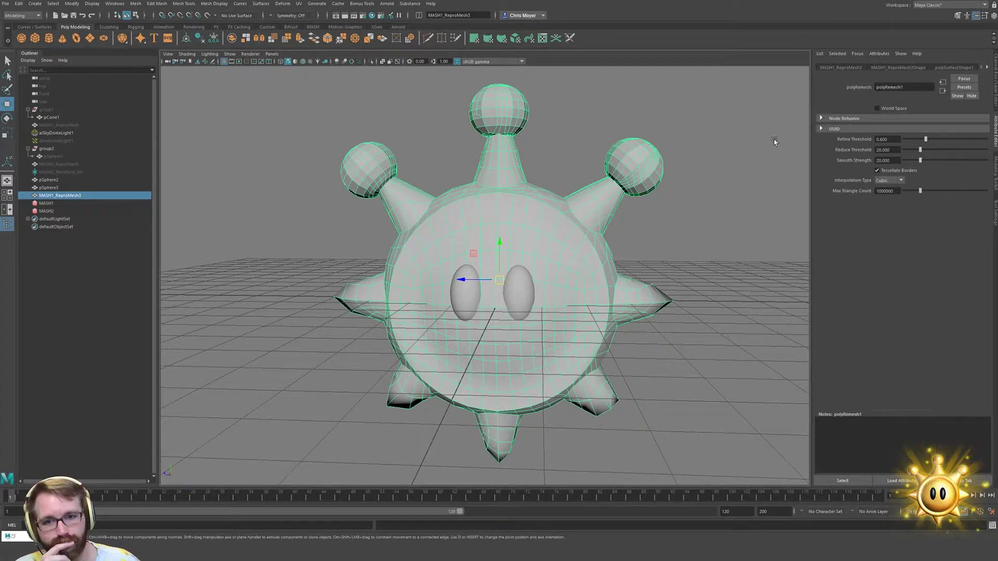
alt+drag(417, 245, 595, 267)
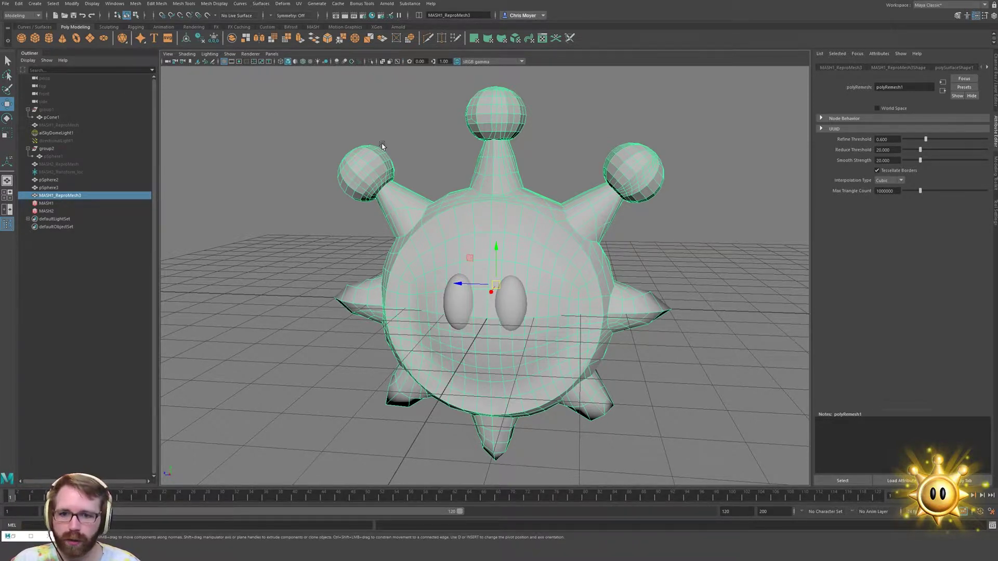
click(6, 3)
click(24, 25)
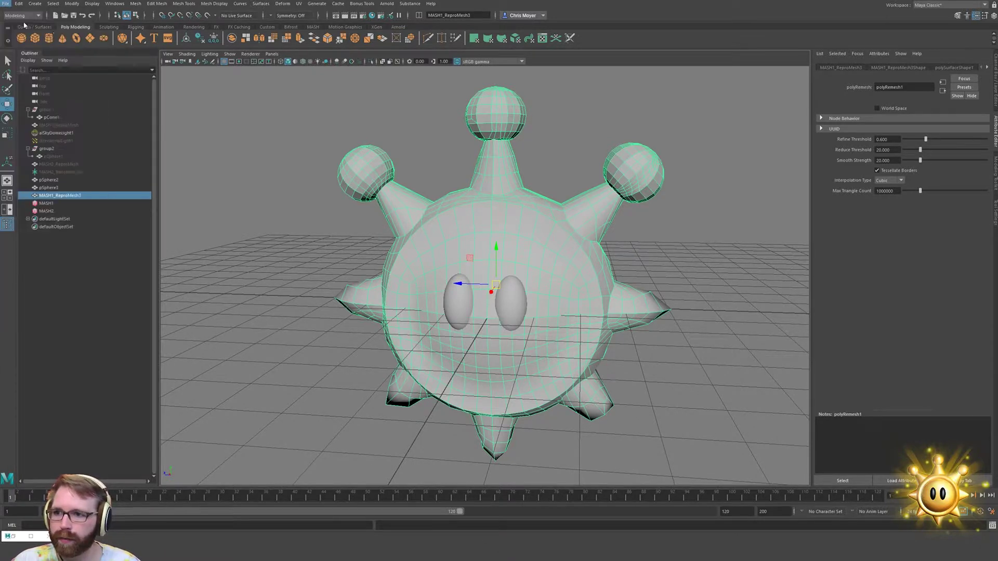
double_click(582, 313)
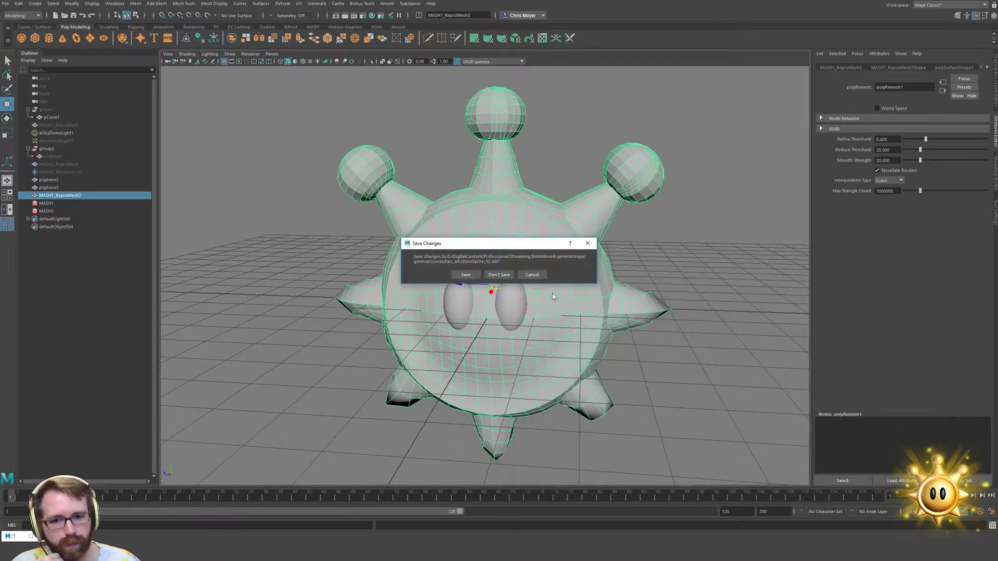
click(492, 279)
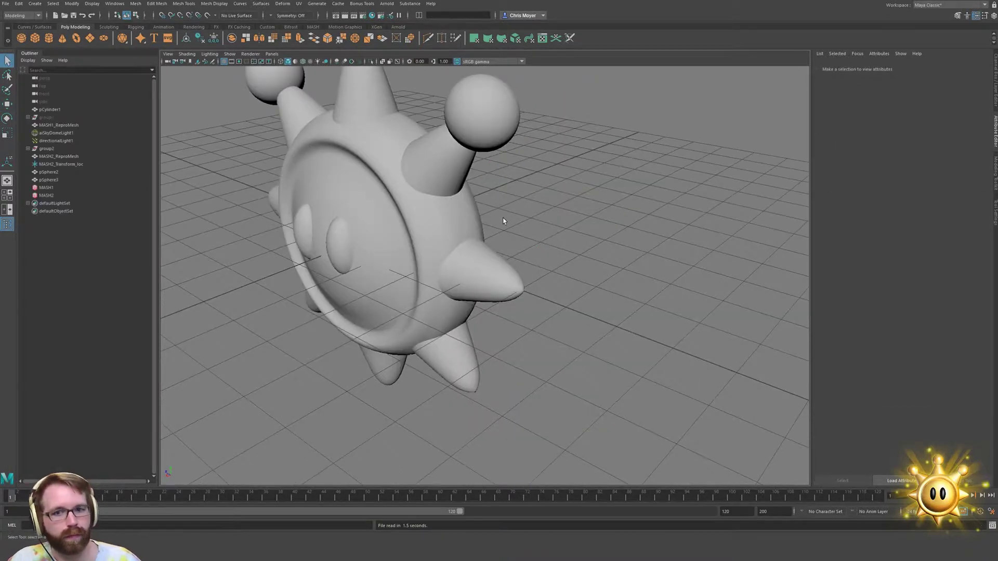
Duplicate the sun body and its ring of spikes and merge the duplicates with a Boolean union
alt+drag(433, 191, 497, 210)
click(464, 191)
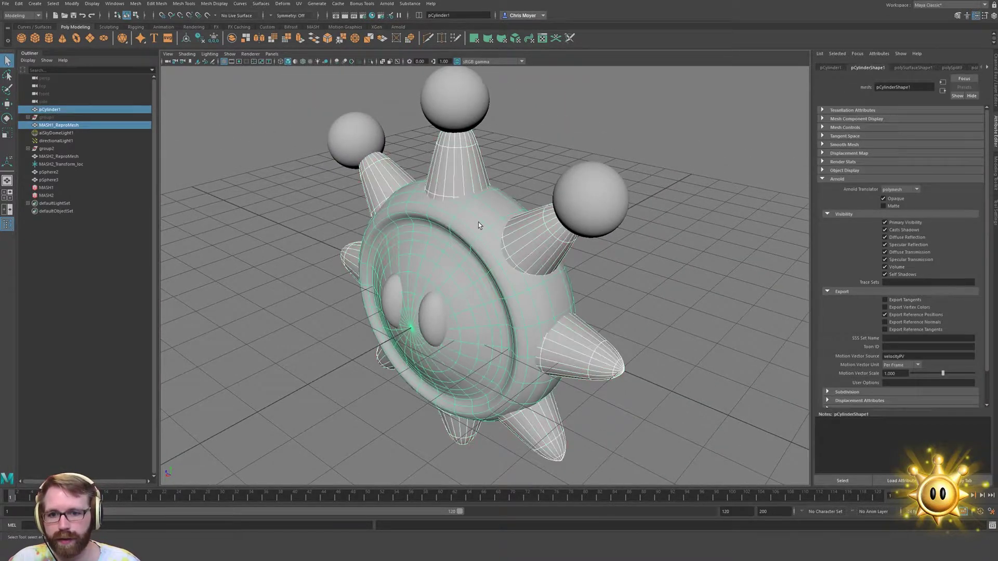
key(ctrl+d)
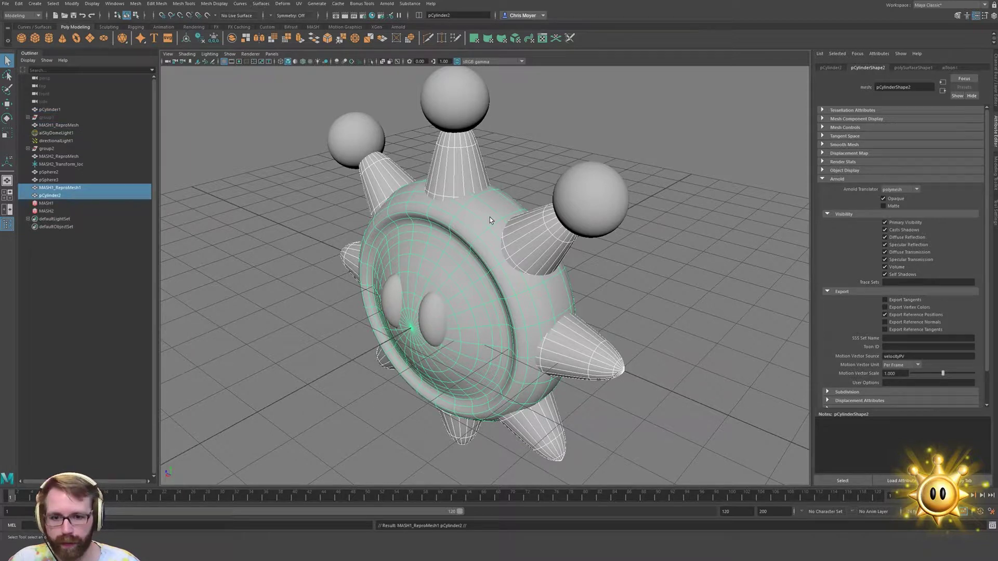
shift+right_drag(528, 168, 591, 316)
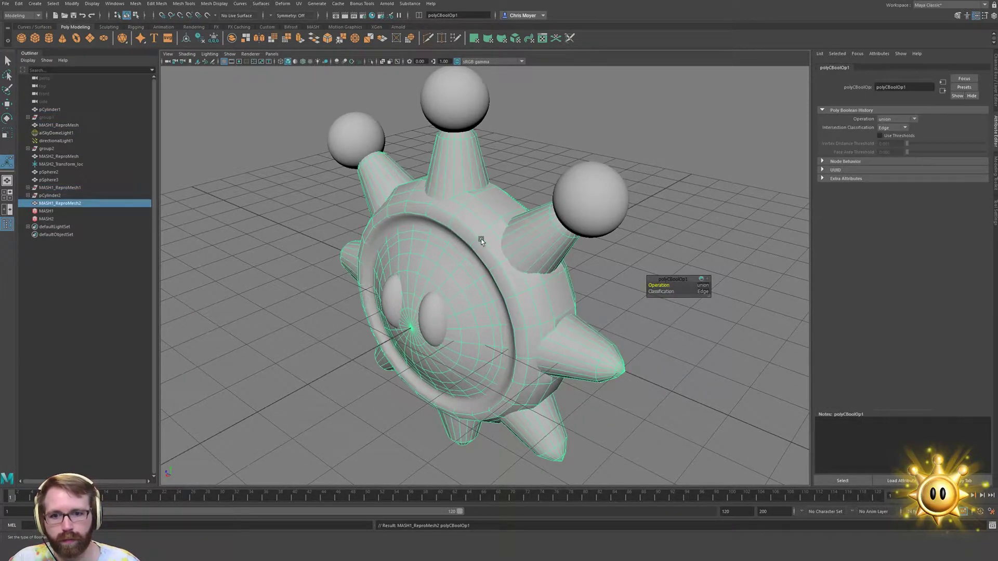
Delete the construction history of the merged sun body
alt+drag(481, 238, 495, 203)
key(q)
click(495, 201)
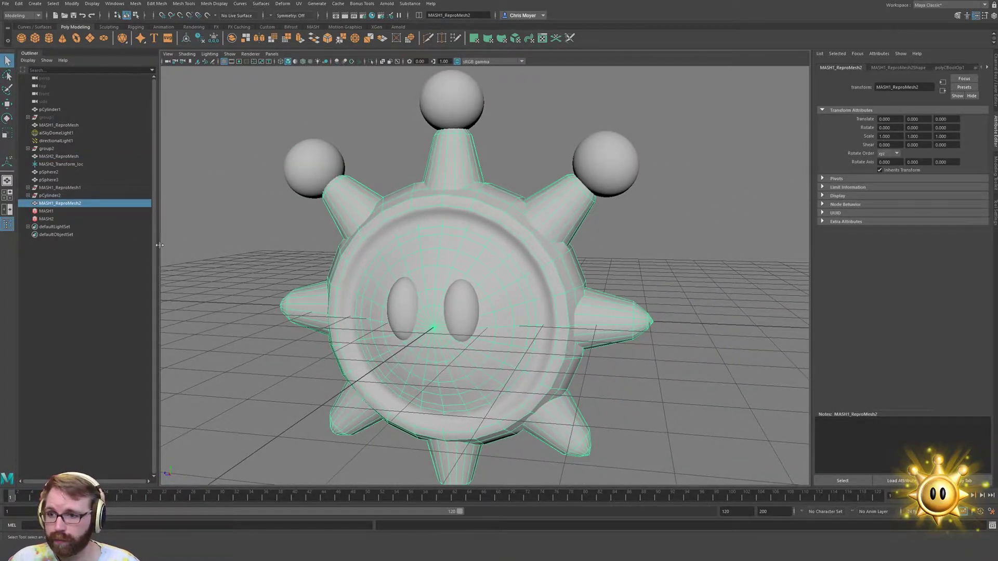
key(alt+shift+d)
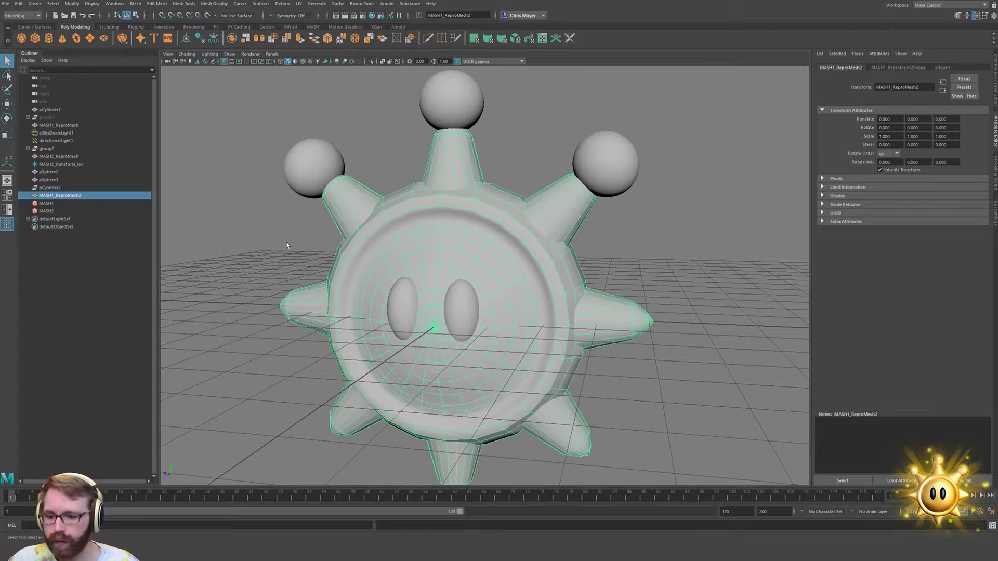
Save the scene under the new name shineSprite_02_b.mb
key(ctrl+shift+s)
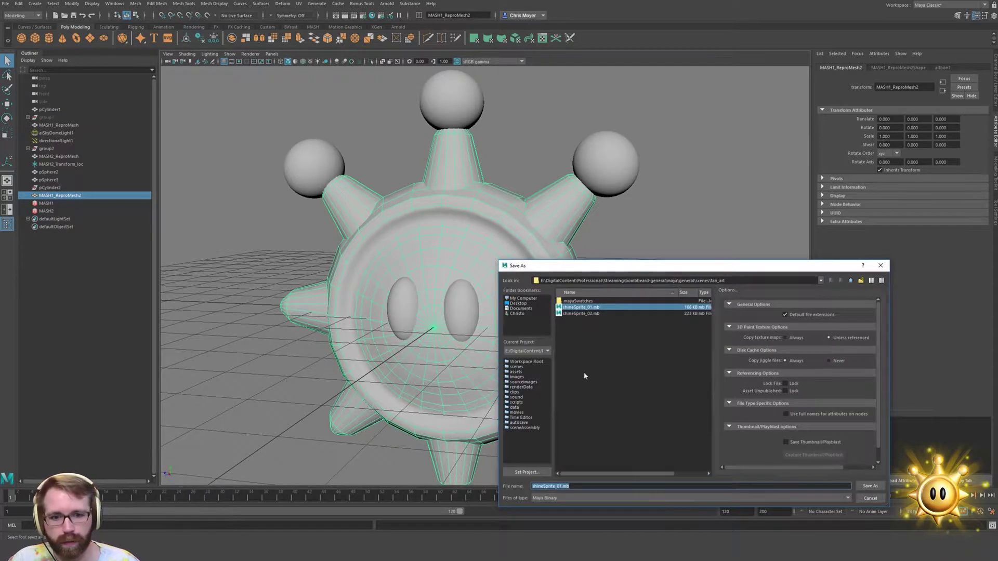
click(560, 486)
key(BackSpace)
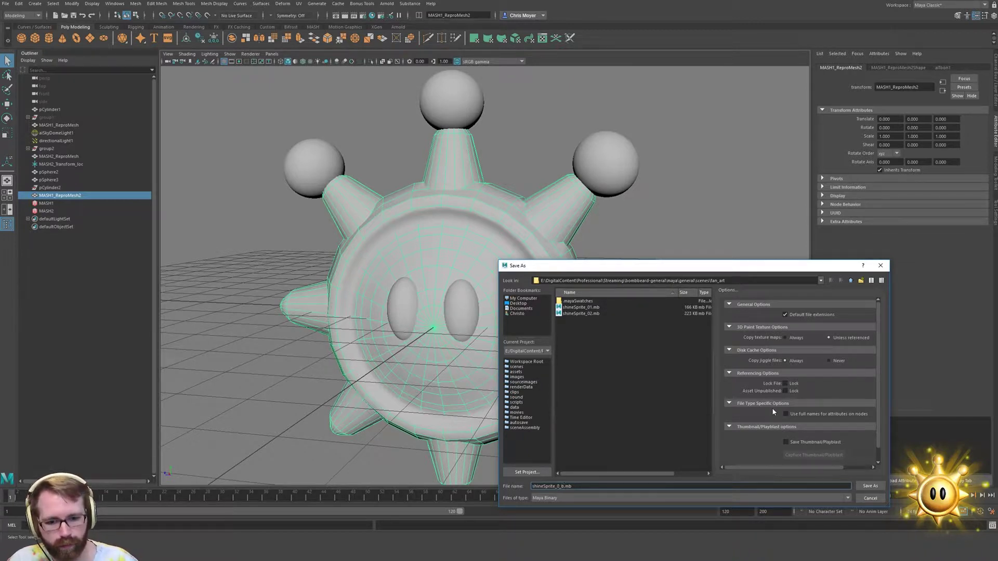
text(2)
key(Return)
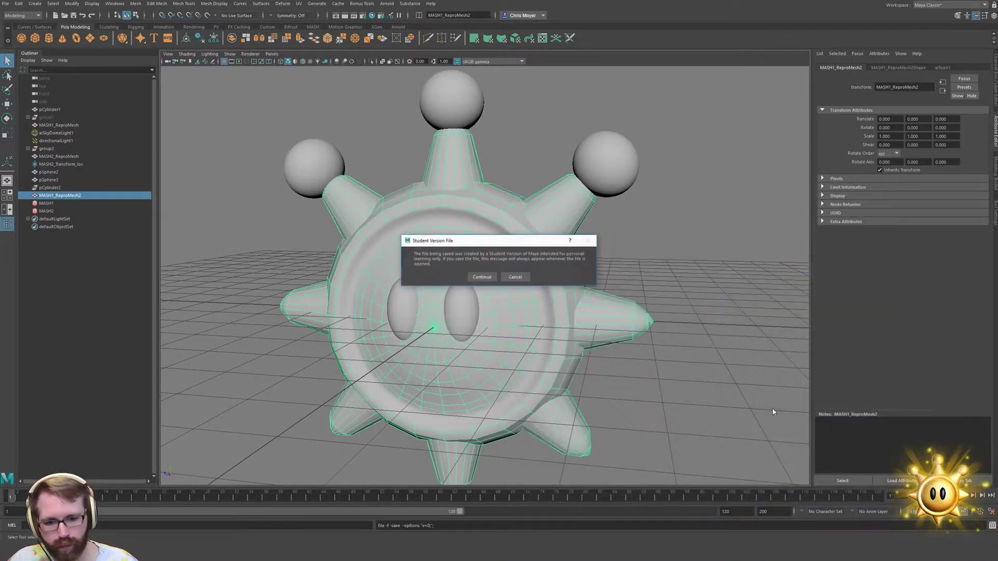
key(Return)
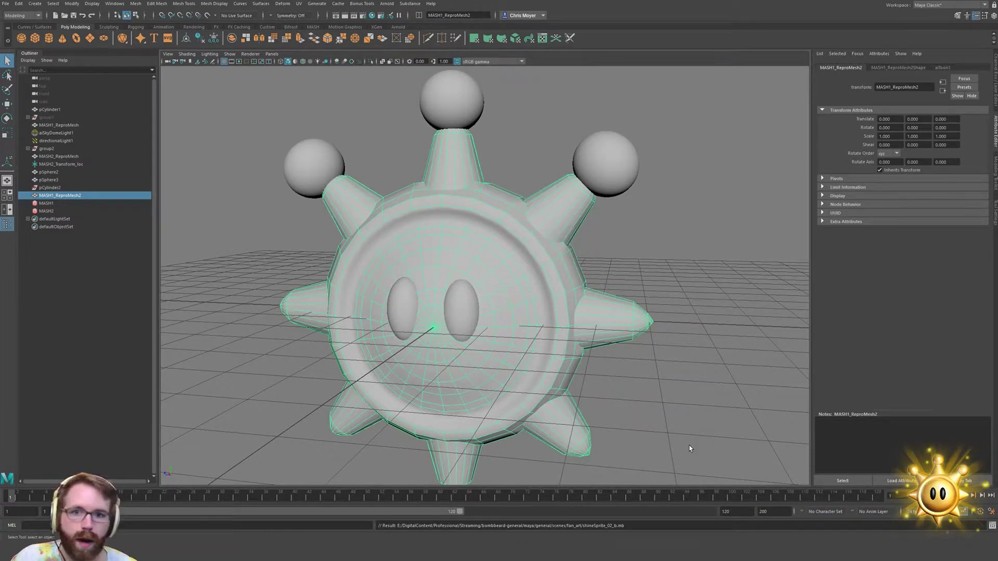
Isolate the merged sun body in the view and switch it to edge selection
alt+drag(594, 224, 460, 217)
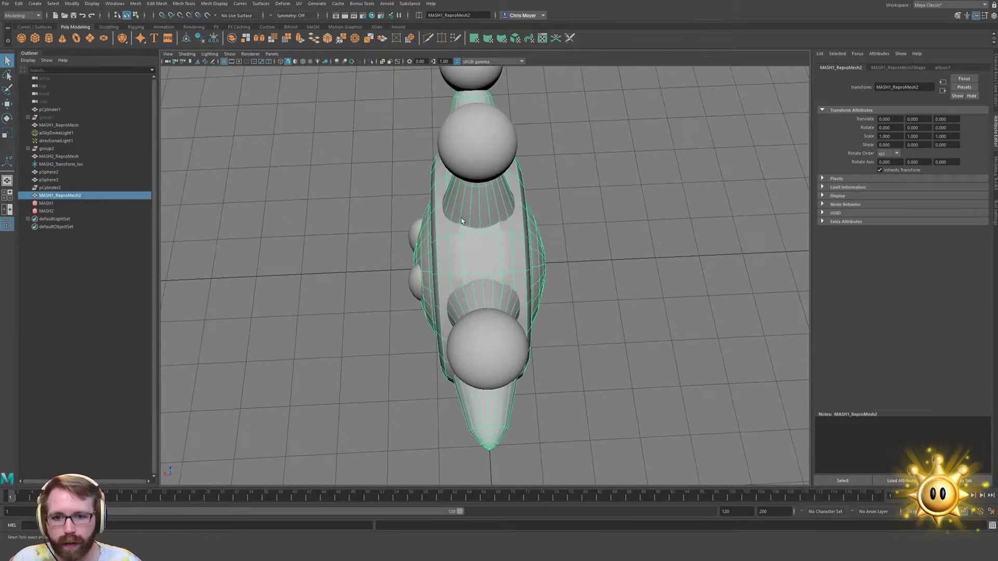
alt+drag(476, 262, 457, 223)
click(452, 255)
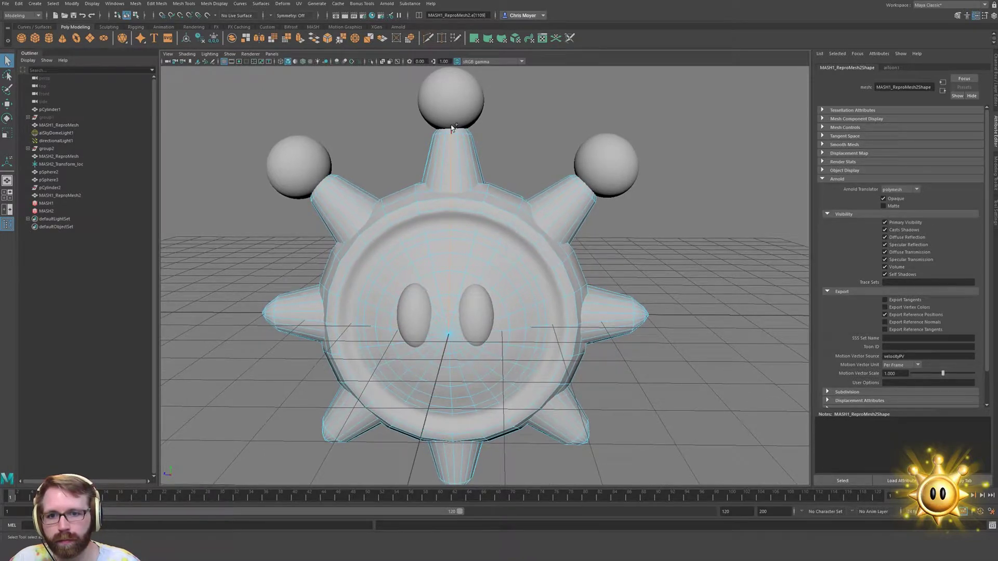
right_drag(468, 236, 543, 199)
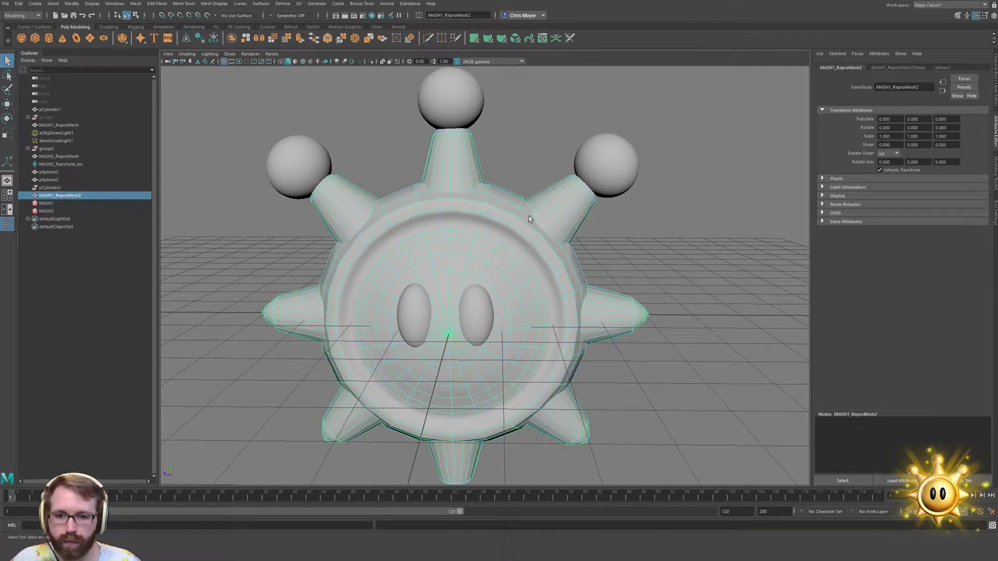
key(ctrl+1)
right_drag(463, 218, 460, 196)
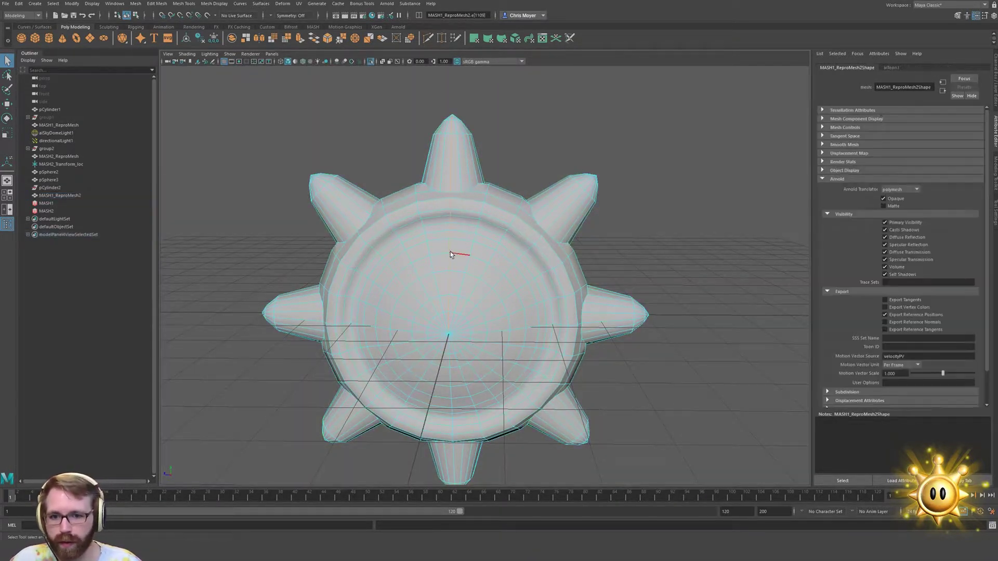
Select the centre edges running along the upper spike and down the domed face of the isolated body
alt+drag(450, 254, 468, 218)
scroll(638, 173, up, 5)
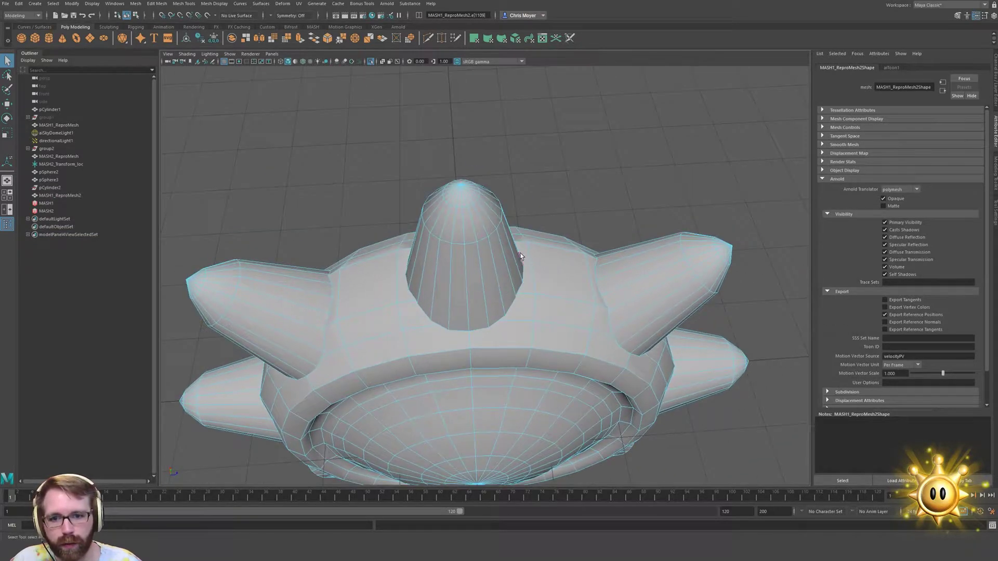
double_click(460, 218)
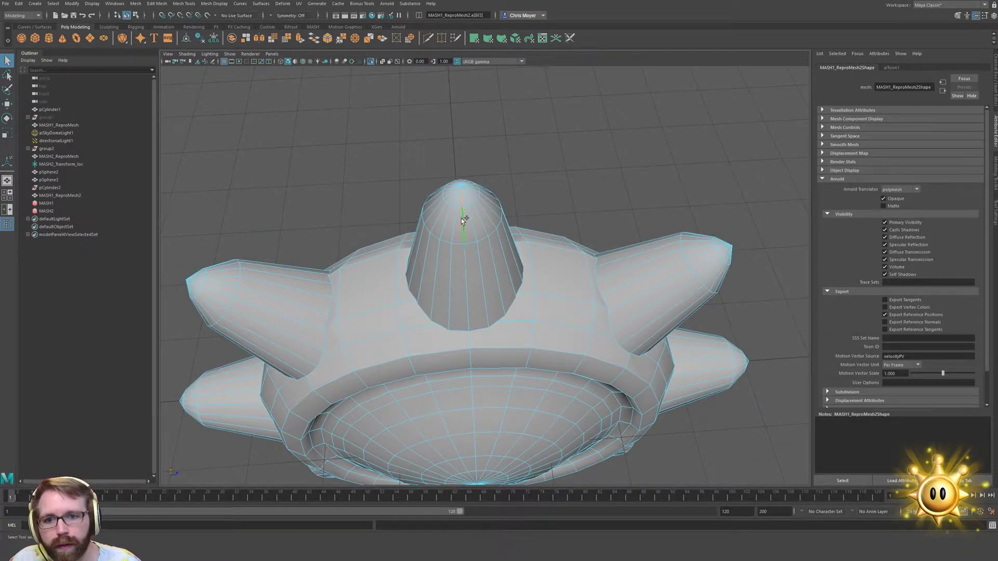
alt+drag(475, 306, 437, 331)
click(467, 276)
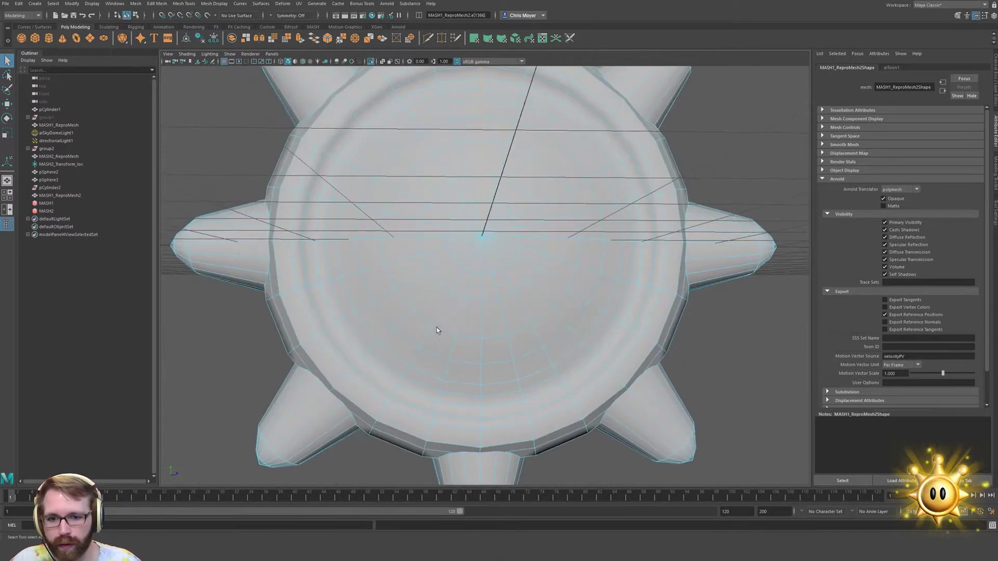
click(483, 262)
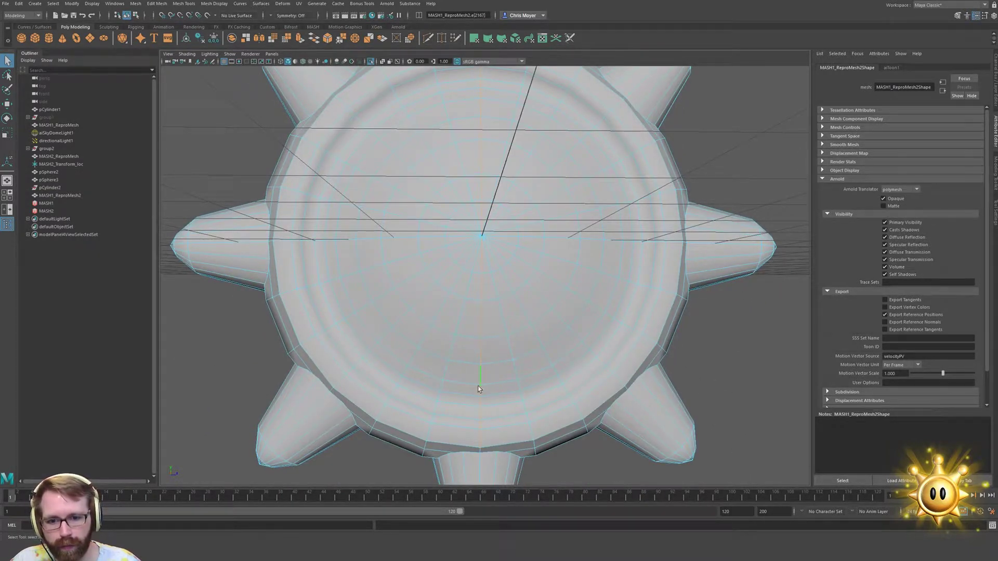
Extend the edge selection along the rest of the vertical centre line, including the bottom and top spikes
alt+drag(479, 388, 467, 333)
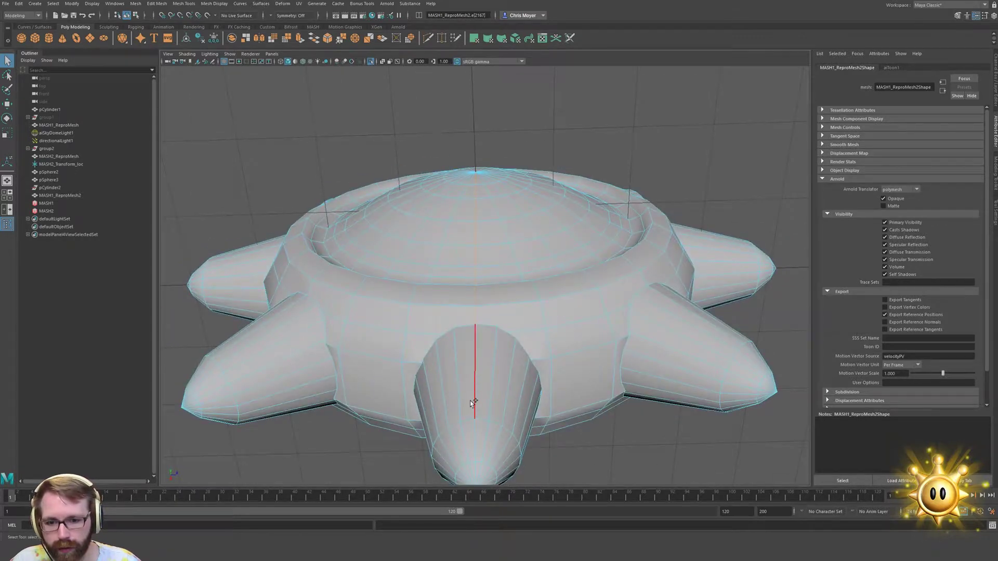
alt+drag(460, 413, 494, 351)
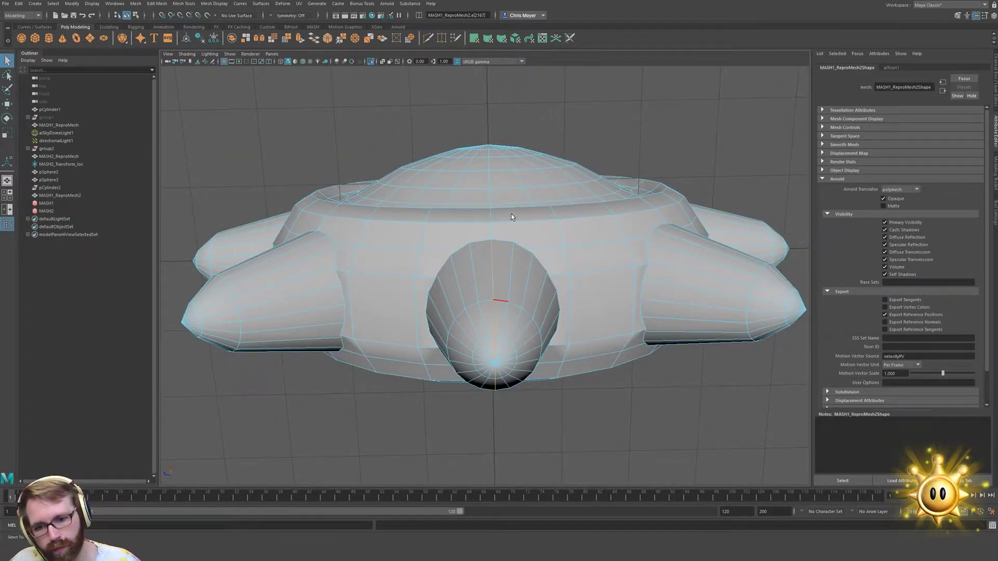
alt+drag(511, 214, 513, 331)
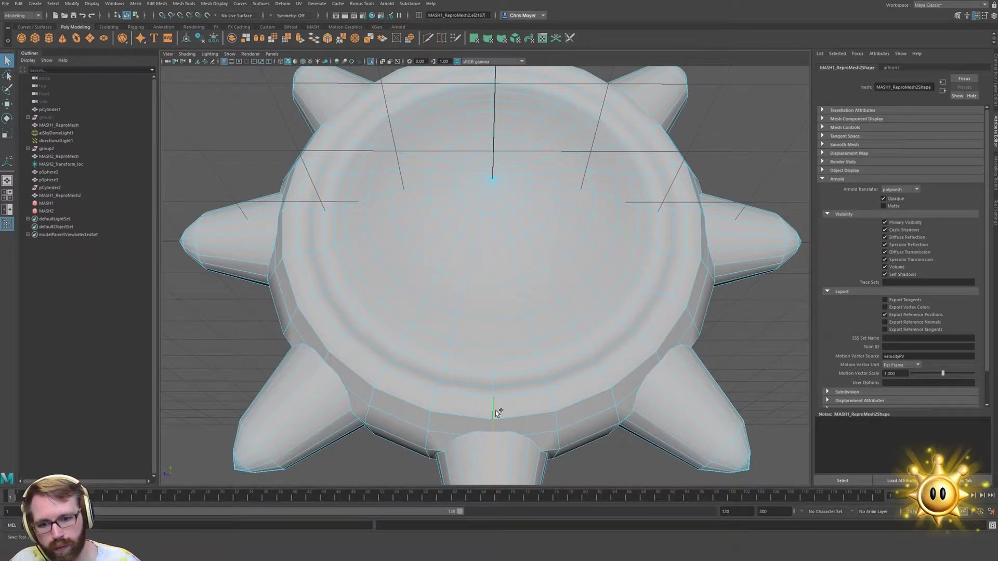
alt+drag(528, 171, 493, 289)
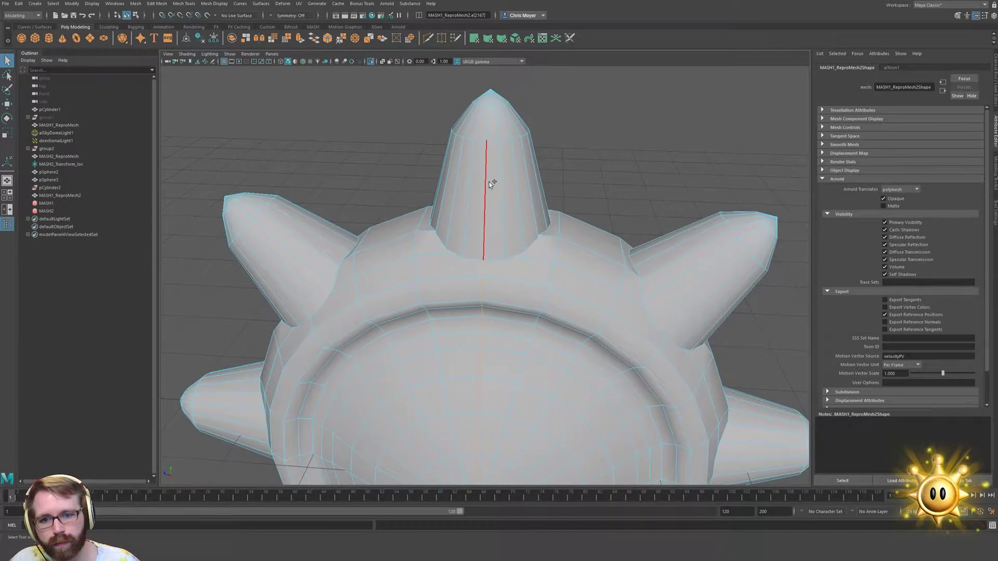
click(487, 107)
alt+drag(489, 134, 451, 245)
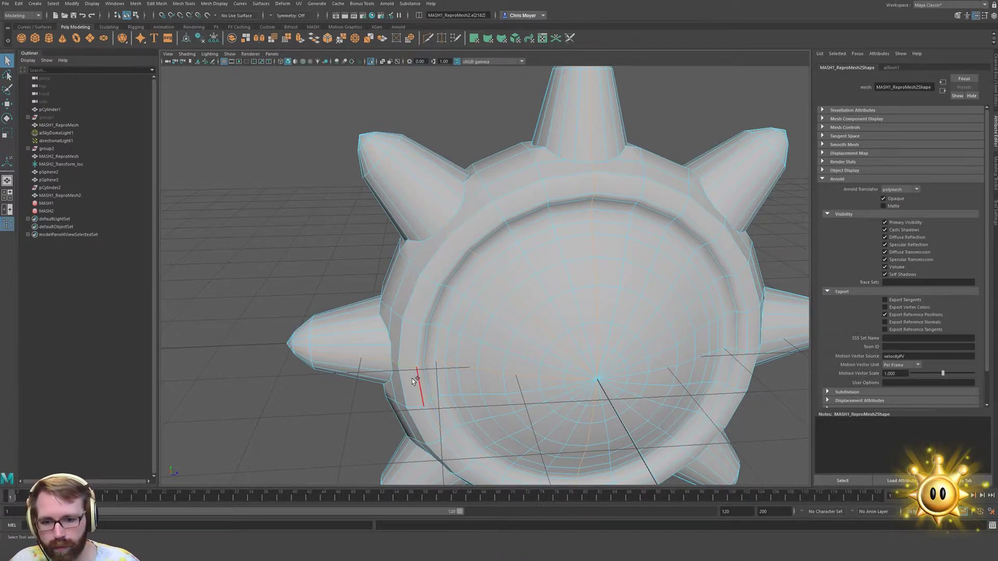
Add another edge loop on the domed face to the current centre edge selection
alt+drag(412, 382, 401, 232)
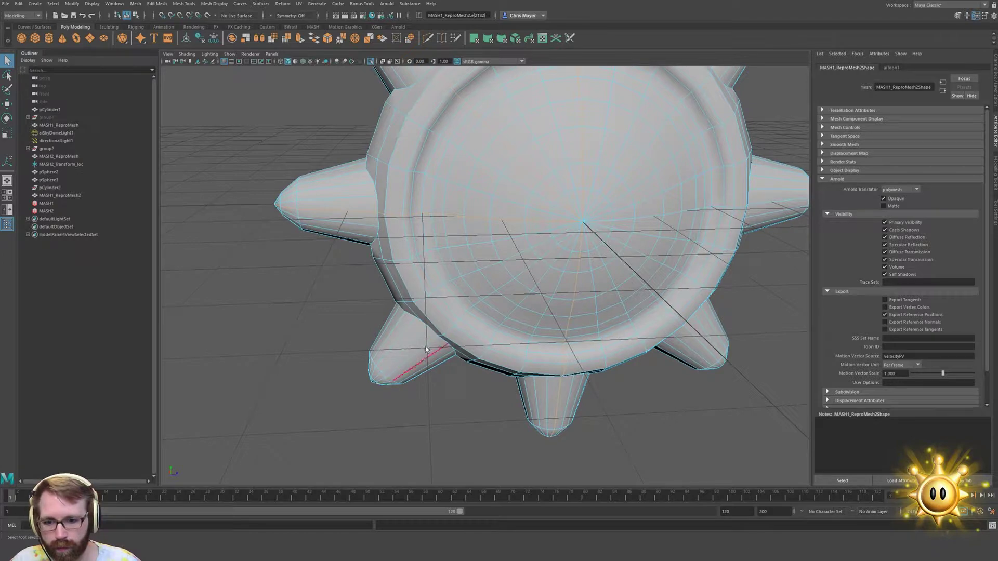
alt+drag(426, 349, 380, 406)
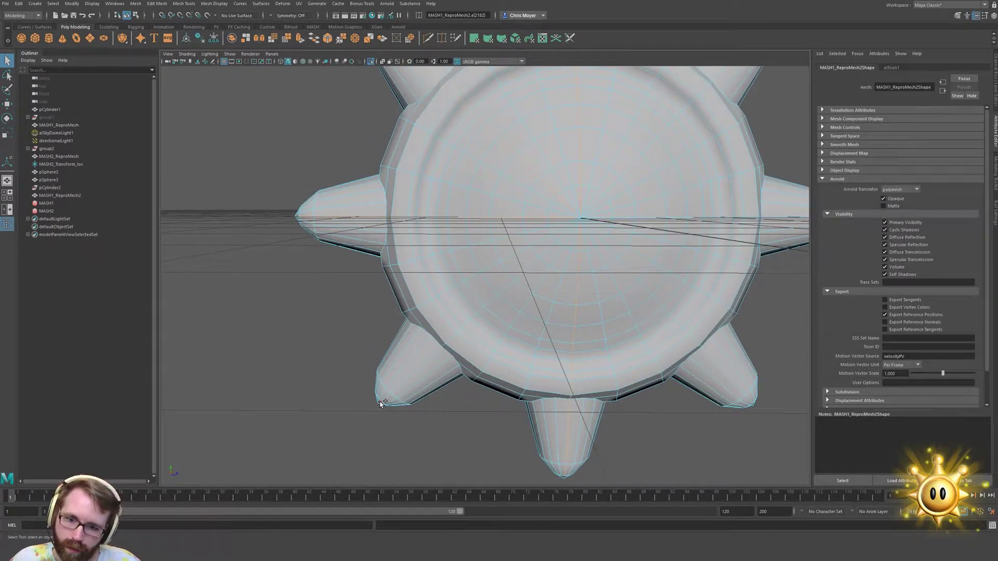
alt+middle_drag(525, 349, 217, 334)
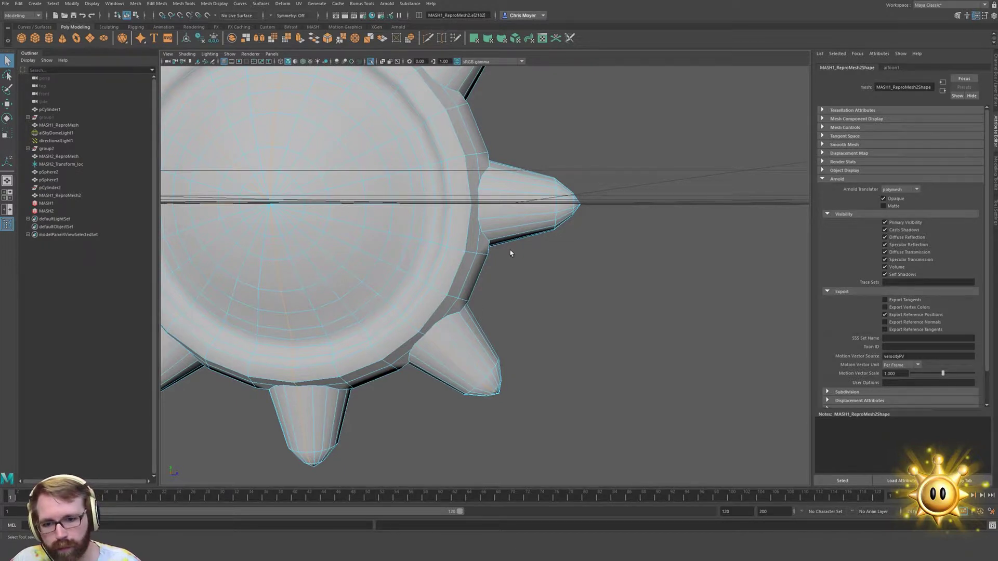
alt+drag(568, 202, 554, 248)
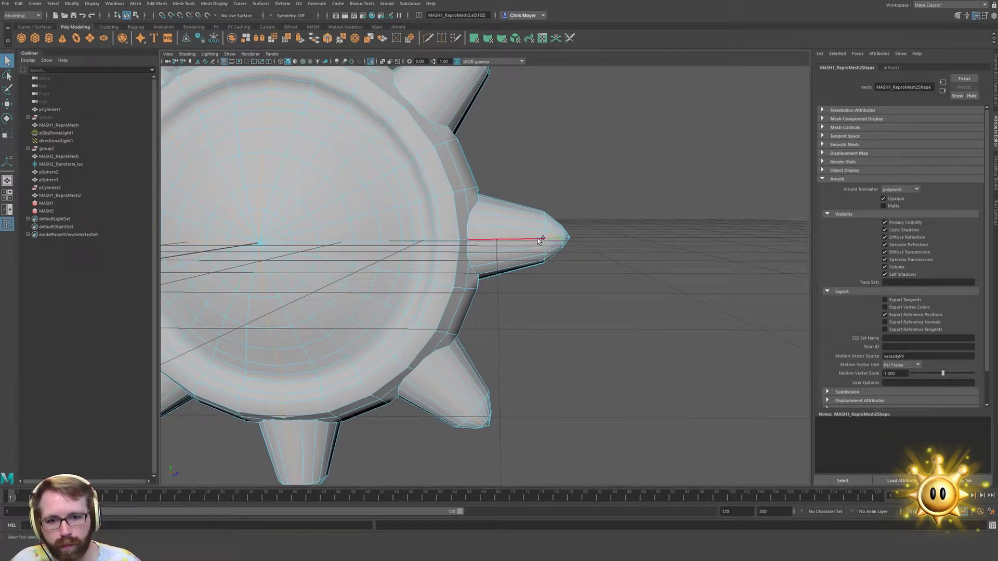
alt+drag(538, 240, 546, 265)
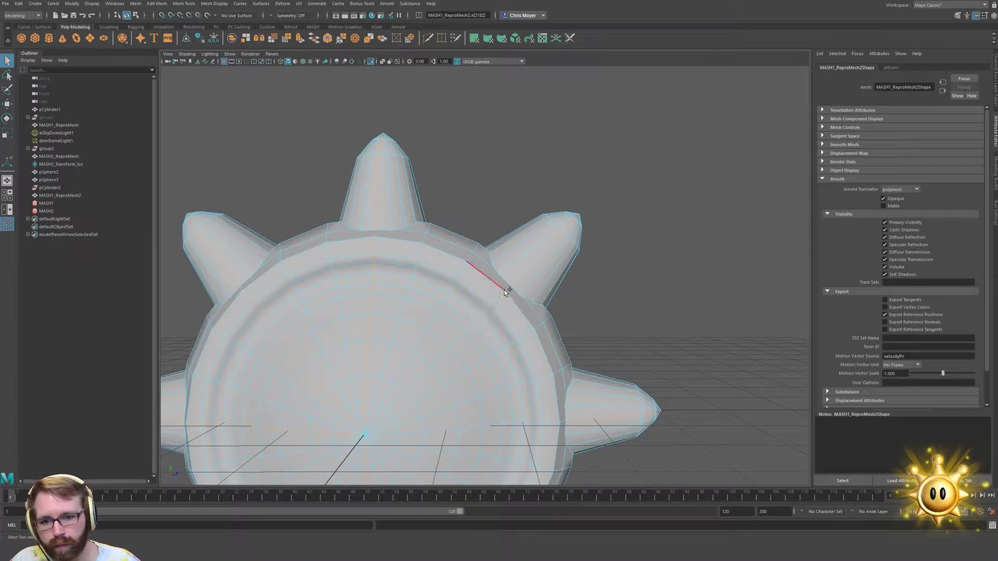
alt+middle_drag(373, 375, 477, 308)
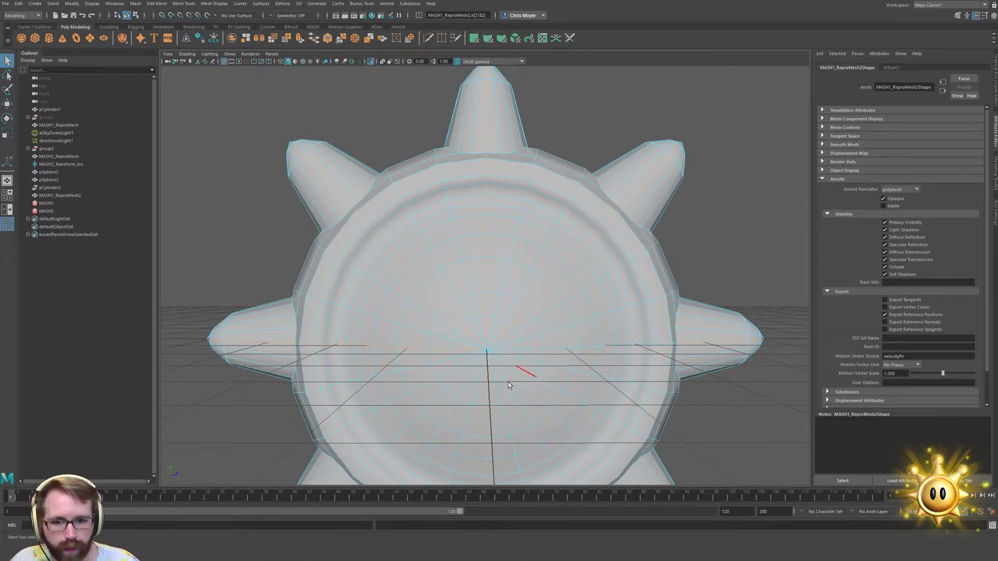
alt+drag(525, 373, 506, 354)
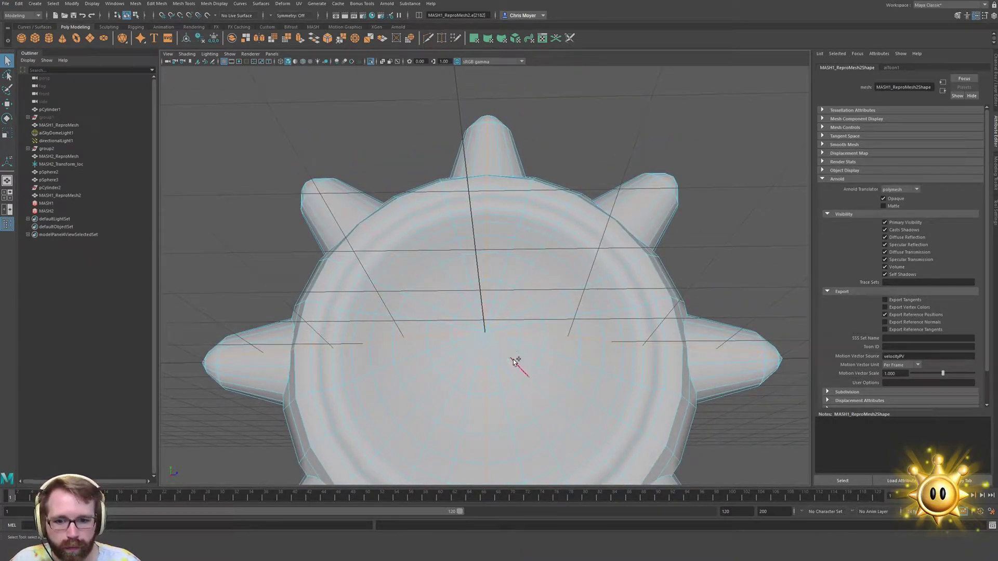
alt+middle_drag(464, 376, 517, 322)
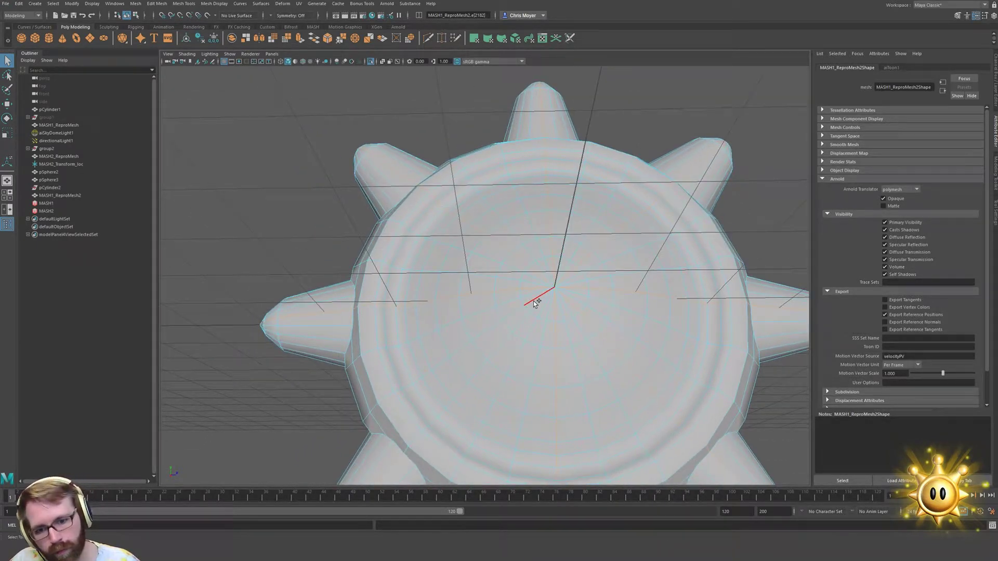
shift+double_click(520, 325)
Examine the selected edges around the spikes, rim and side of the sun body for gaps
alt+middle_drag(503, 375, 581, 211)
alt+drag(416, 317, 438, 285)
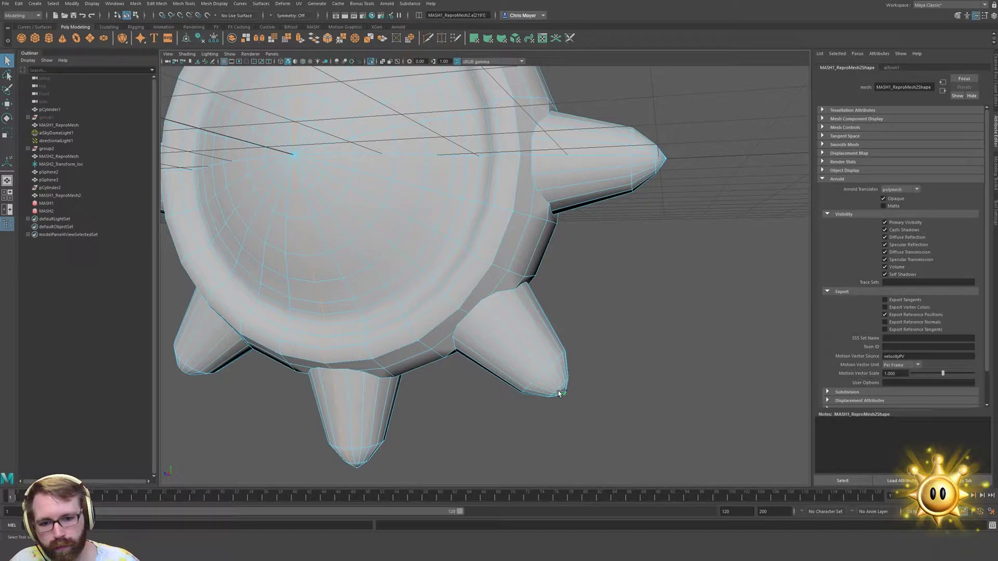
alt+drag(639, 165, 629, 188)
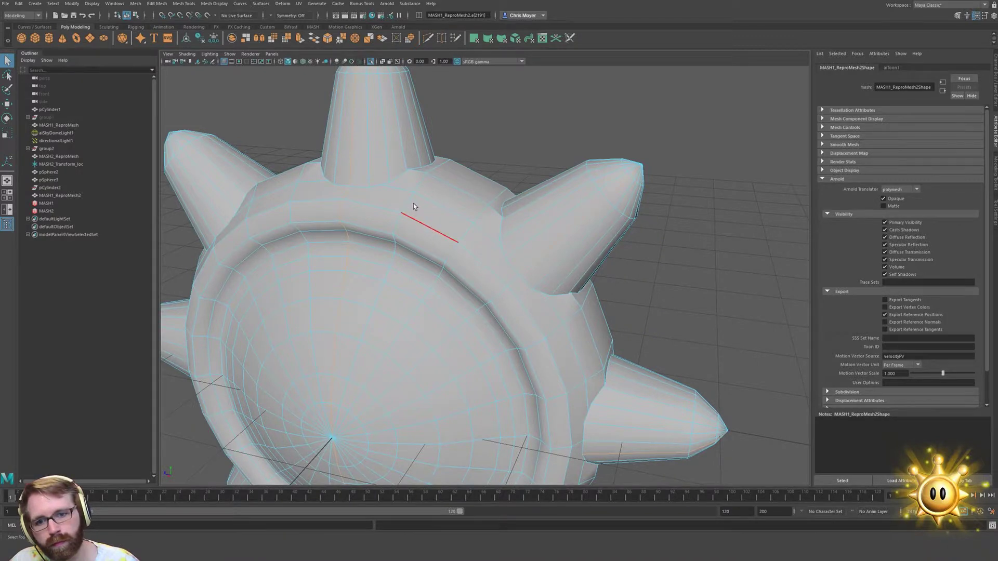
alt+drag(413, 204, 520, 159)
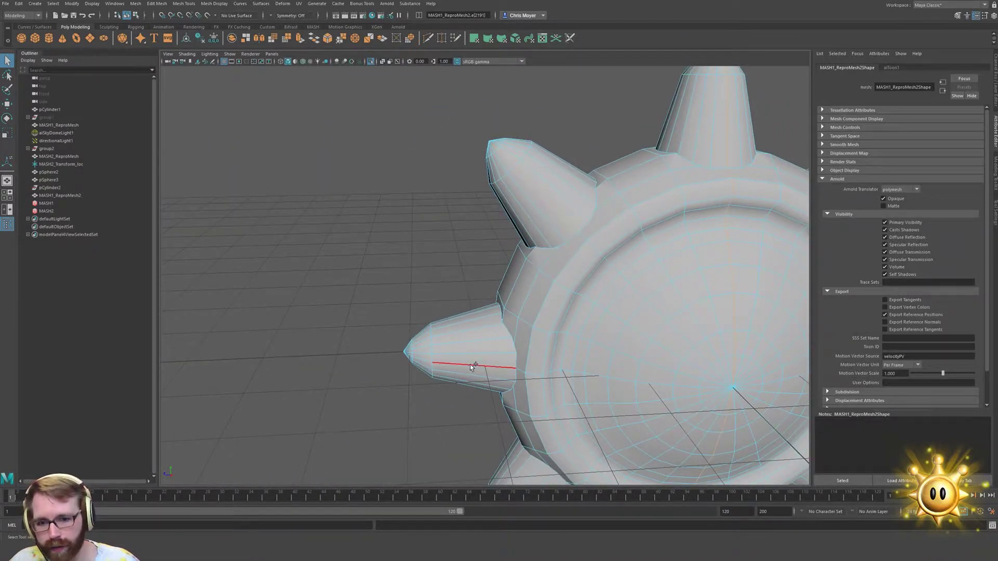
alt+drag(470, 368, 488, 353)
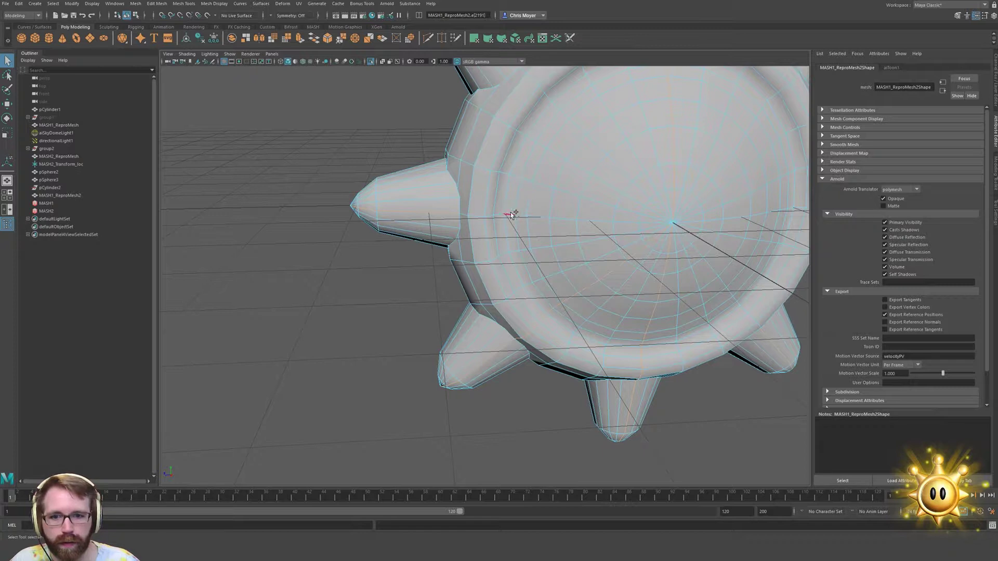
alt+drag(601, 246, 363, 252)
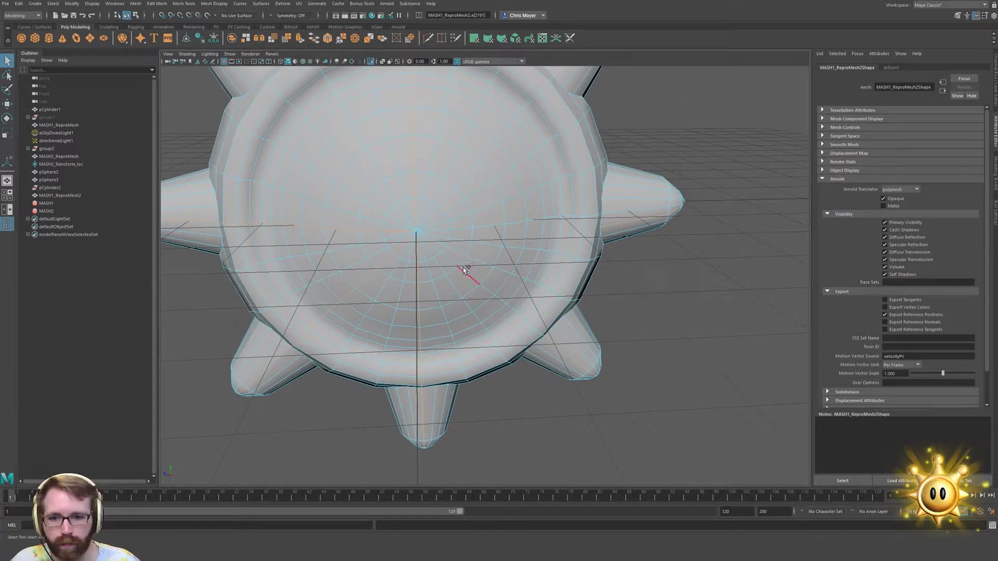
alt+drag(482, 176, 504, 276)
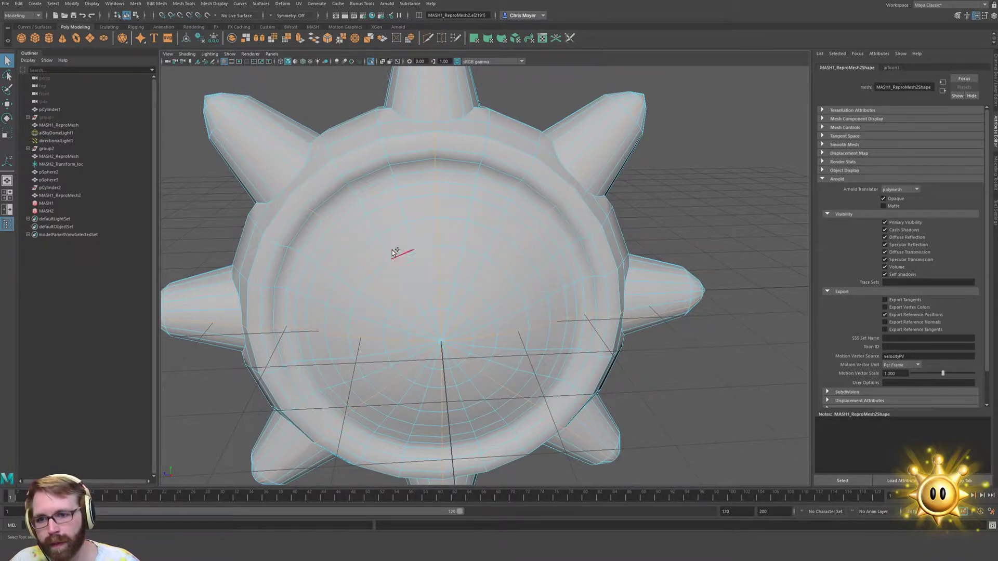
alt+drag(350, 315, 519, 271)
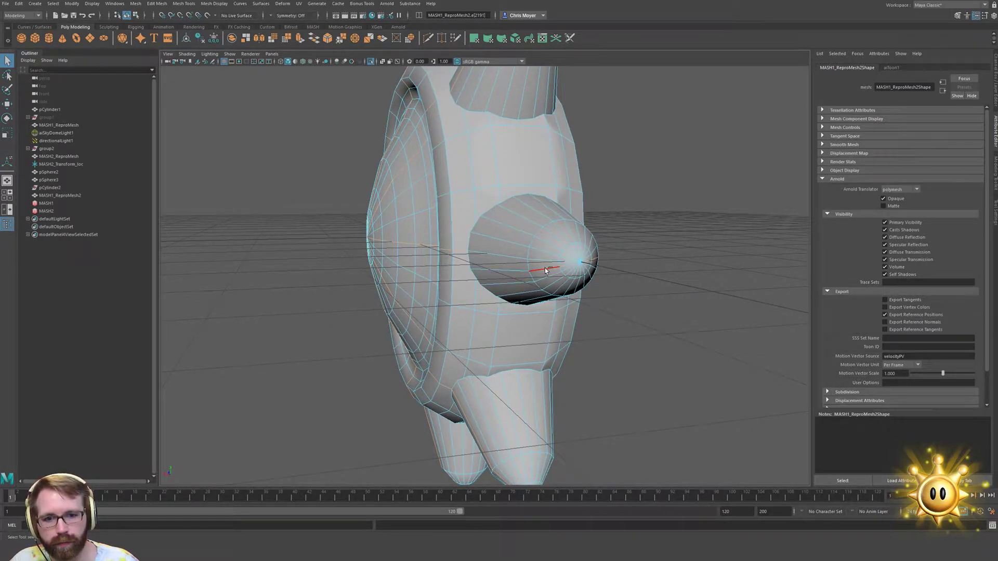
alt+drag(535, 267, 385, 357)
Harden the selected centre edges of the sun body
key(f)
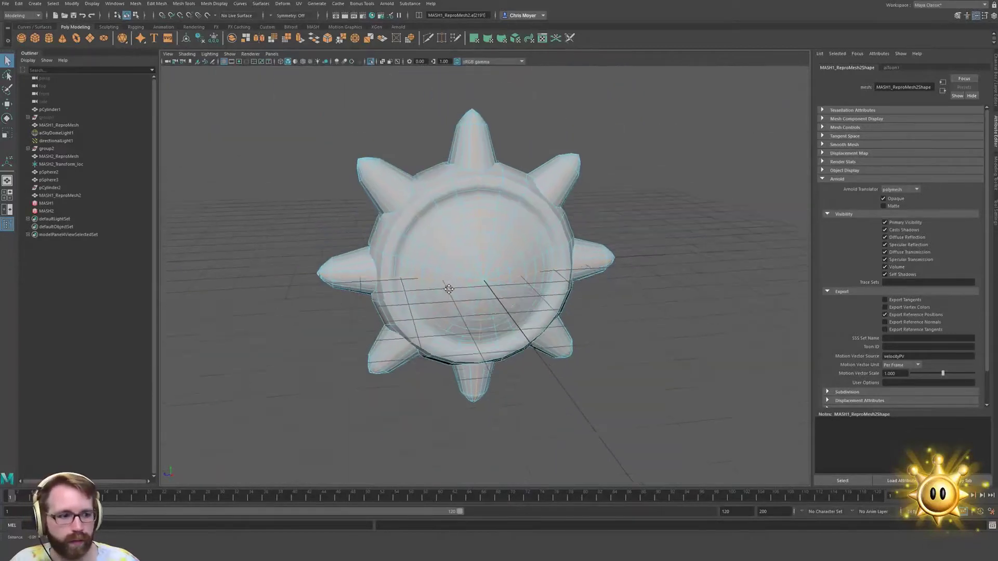
click(214, 4)
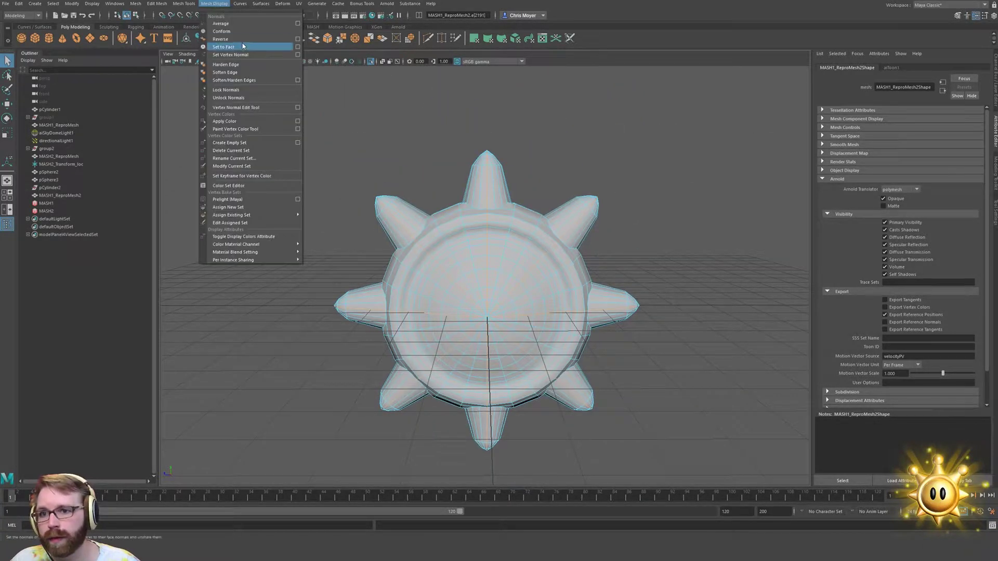
click(231, 64)
Use Multi-Cut to add a centre edge across the outer rim face between two neighbouring spikes
alt+drag(427, 293, 413, 310)
scroll(413, 310, up, 5)
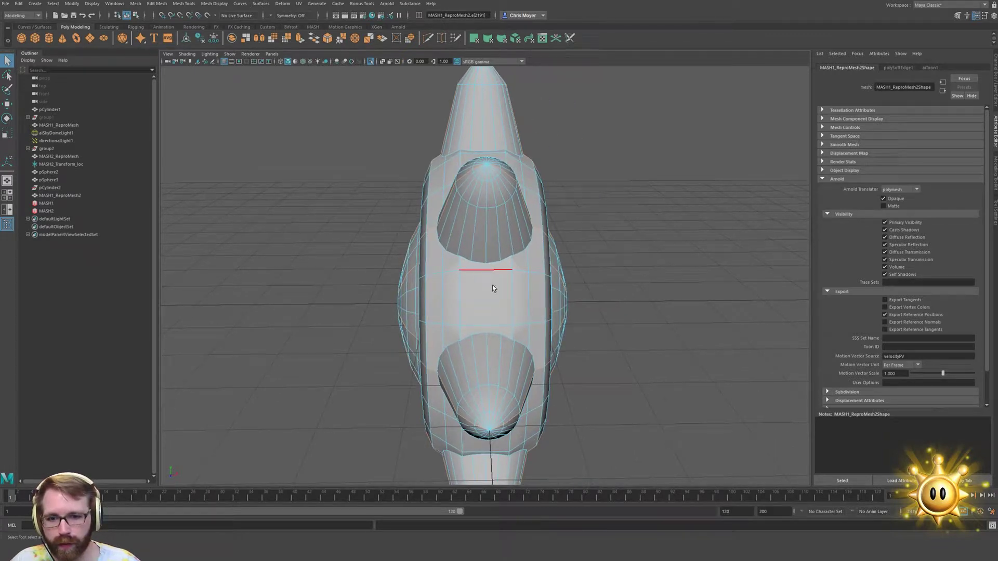
shift+right_drag(492, 286, 411, 289)
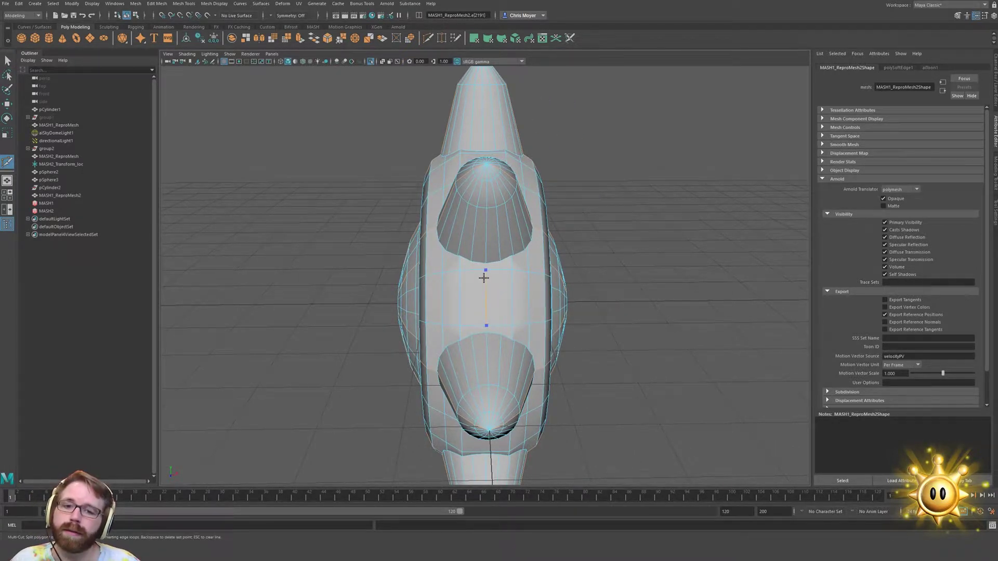
key(Return)
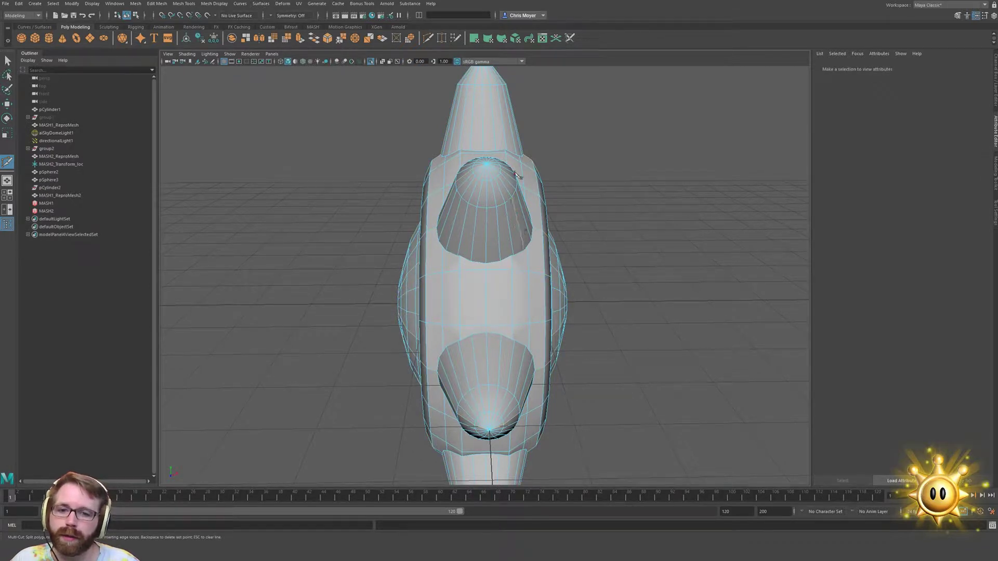
Start another Multi-Cut from the middle of the rim face toward the base of the upper spike
mouse_move(462, 283)
shift+right_down()
mouse_move(483, 292)
mouse_move(451, 292)
mouse_move(462, 284)
shift+right_up()
click(486, 270)
alt+right_drag(465, 282, 463, 254)
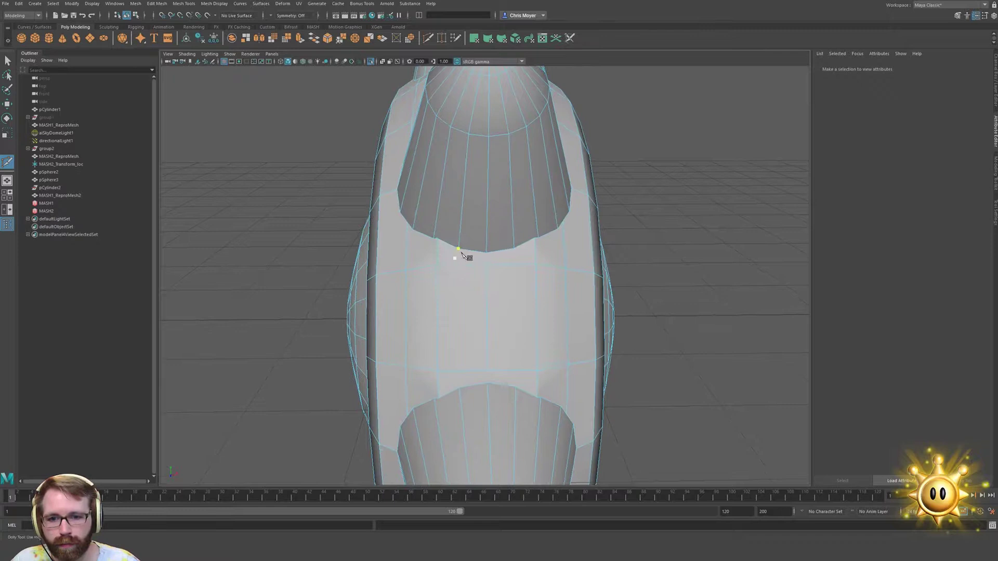
Try to cut a centre edge across the middle rim face between two spikes
click(487, 265)
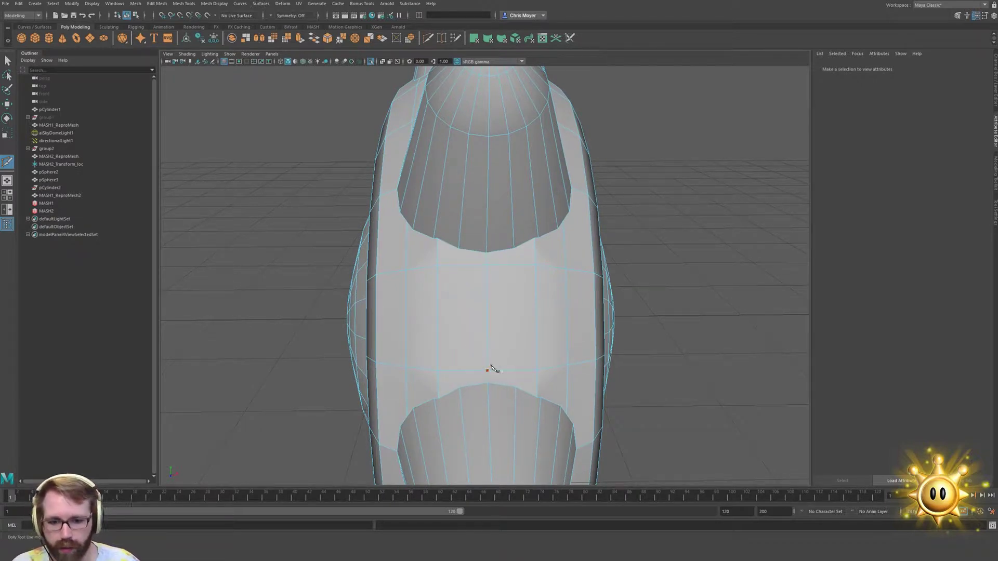
alt+drag(495, 201, 486, 251)
click(477, 254)
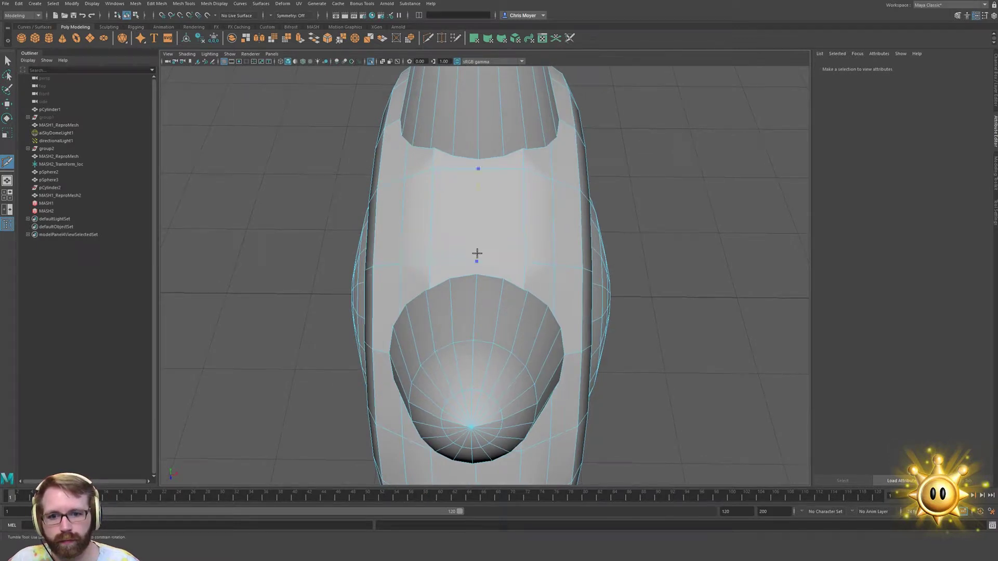
key(Return)
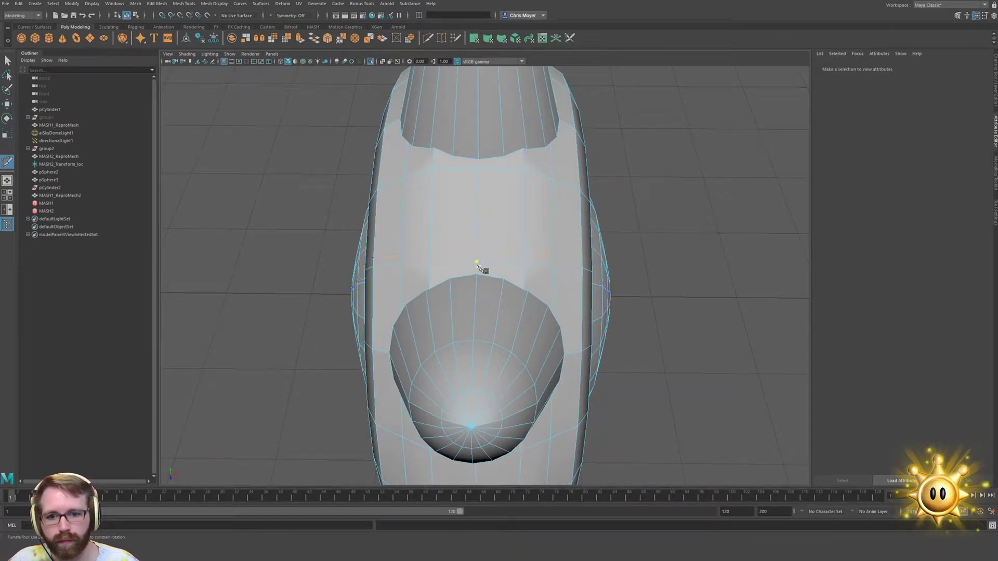
click(481, 269)
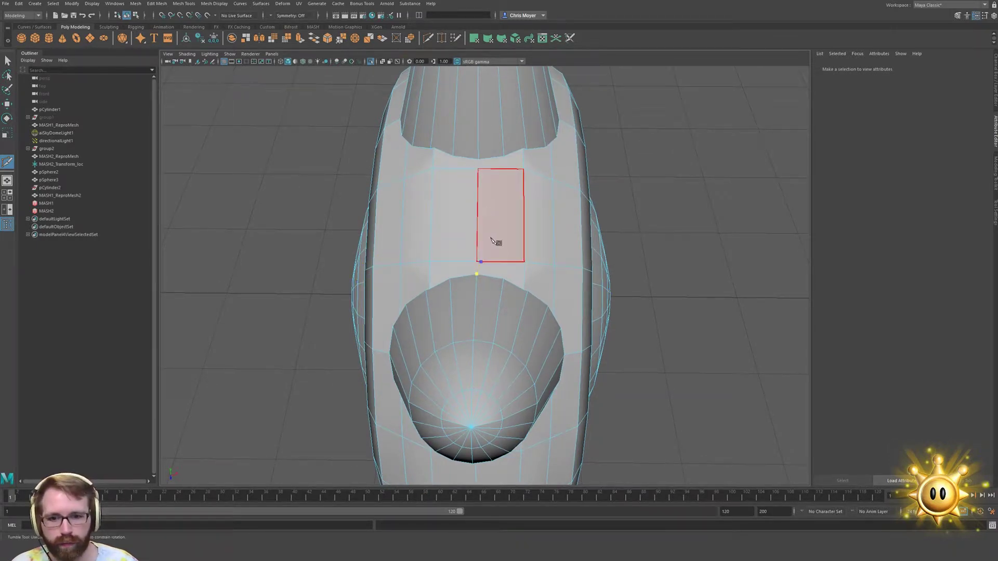
key(ctrl+z)
key(ctrl+z)
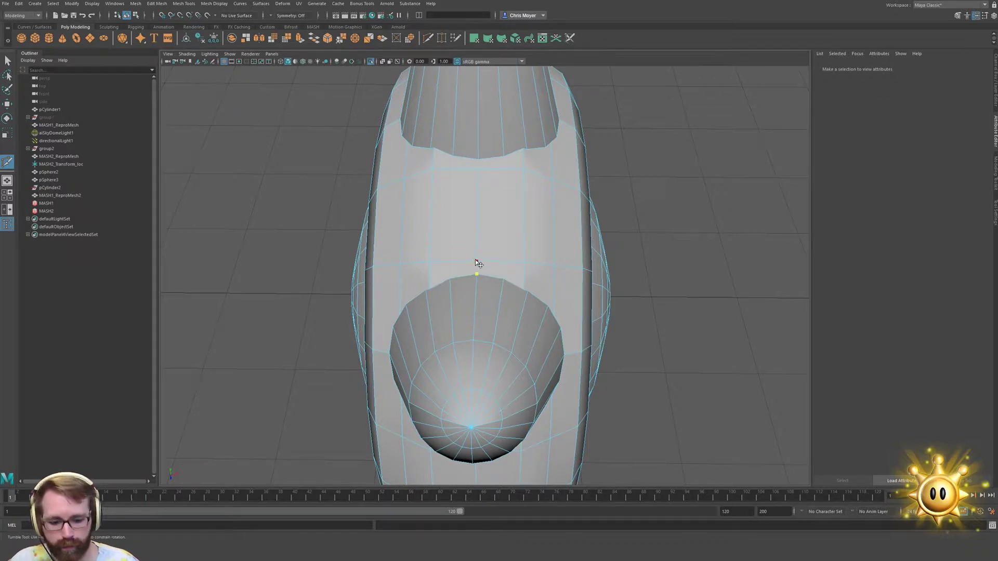
Cut a centre edge from spike base to spike base across this rim gap and the neighbouring one with Multi-Cut
click(479, 160)
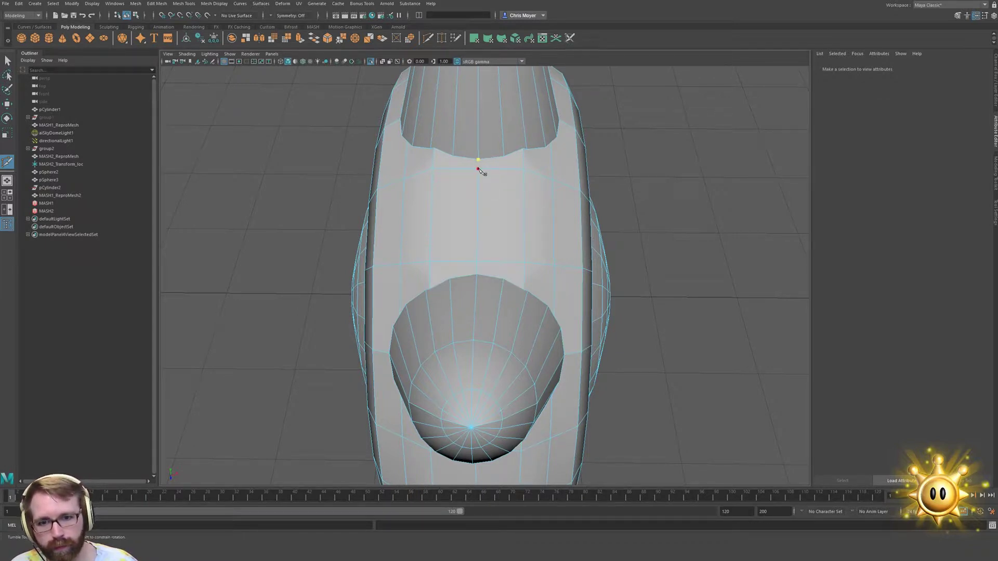
alt+drag(502, 156, 493, 204)
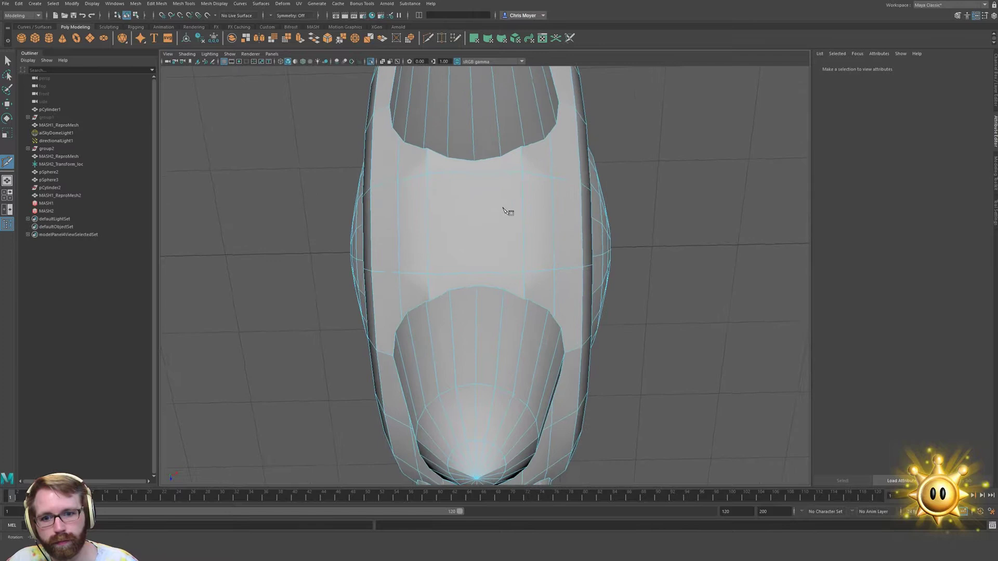
click(474, 160)
click(474, 172)
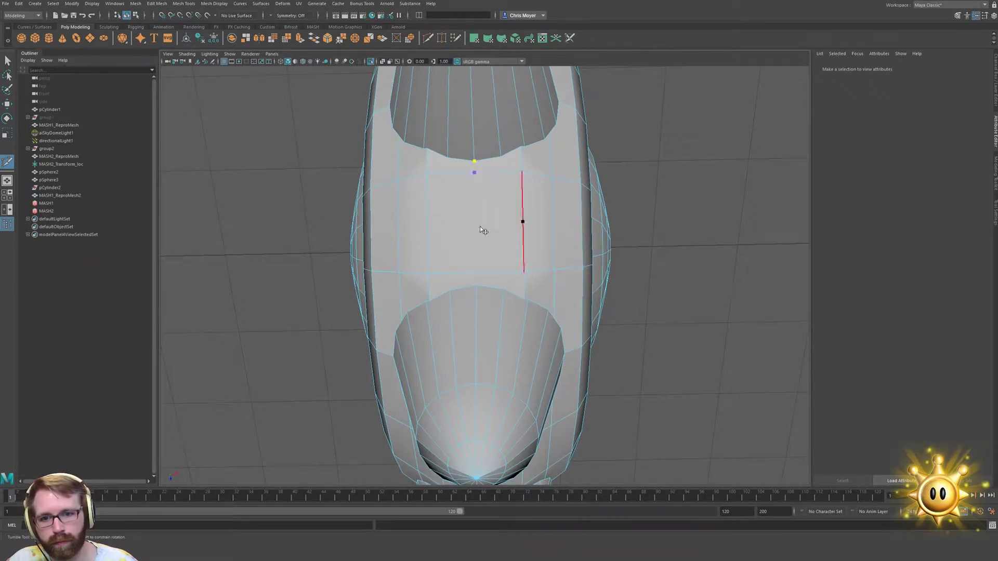
click(477, 285)
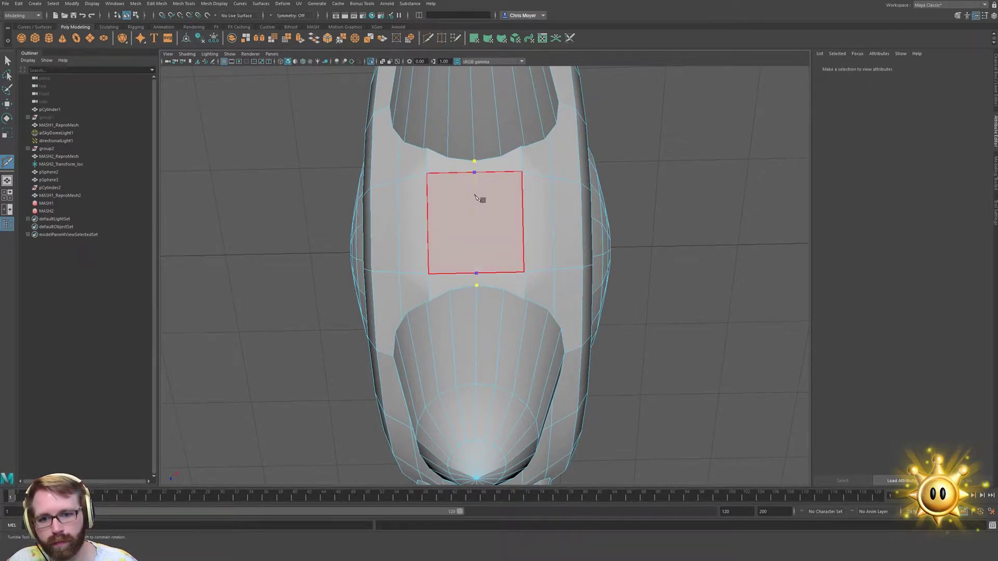
alt+drag(478, 199, 479, 225)
Cut matching centre edges across the following two rim gaps, joining the middle base vertices of the adjacent spikes
alt+drag(504, 156, 478, 344)
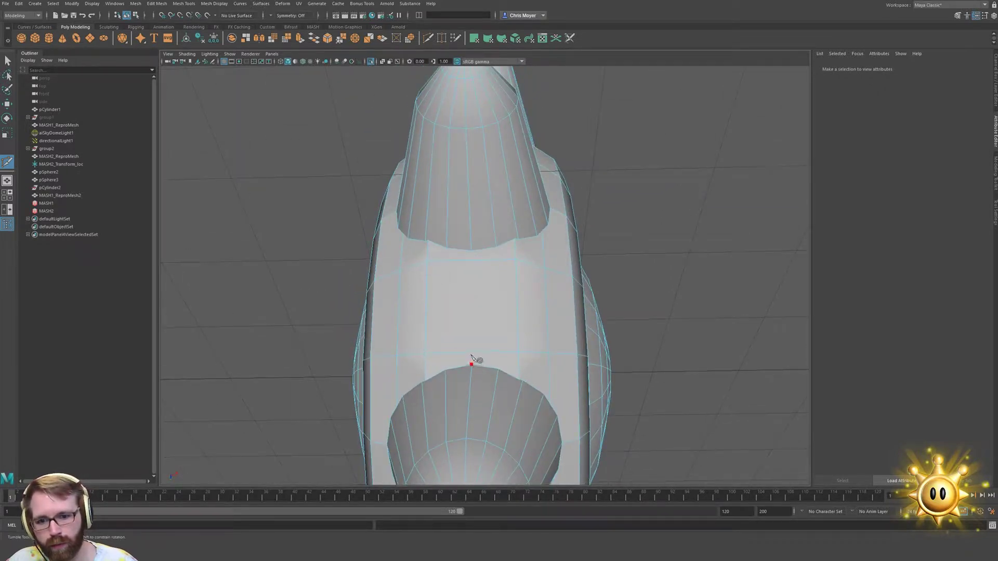
click(472, 364)
click(471, 251)
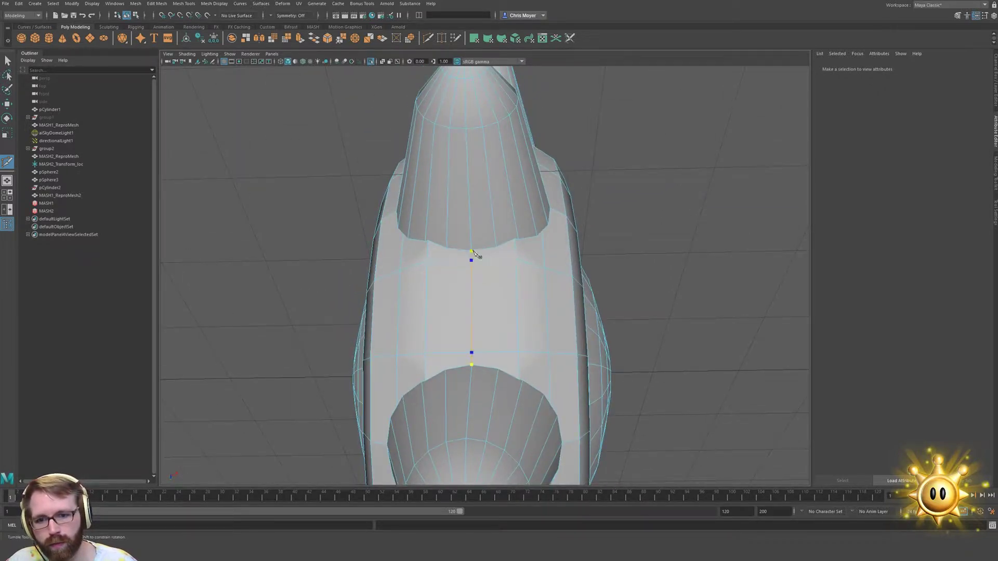
alt+drag(528, 203, 519, 275)
alt+middle_drag(483, 286, 513, 287)
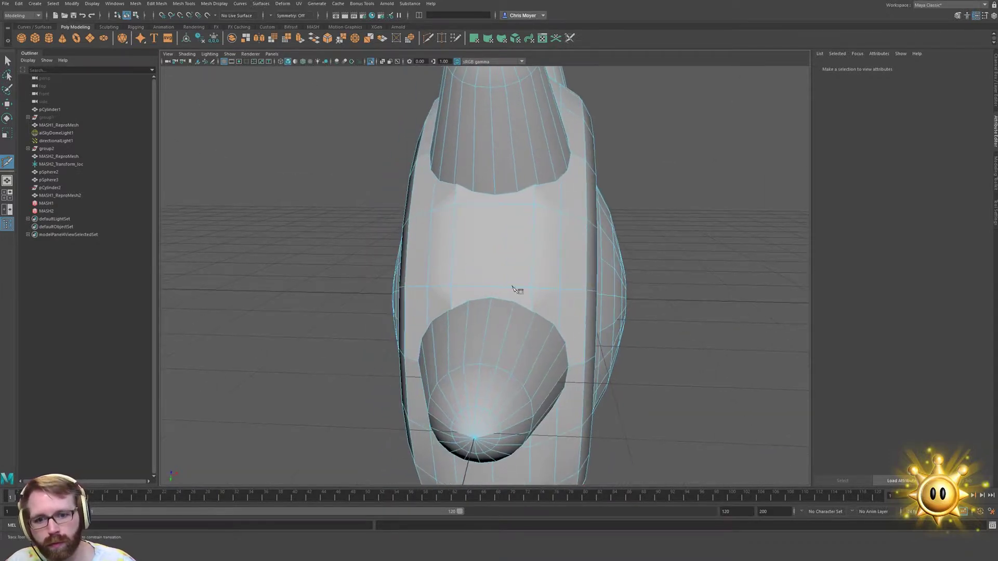
click(492, 295)
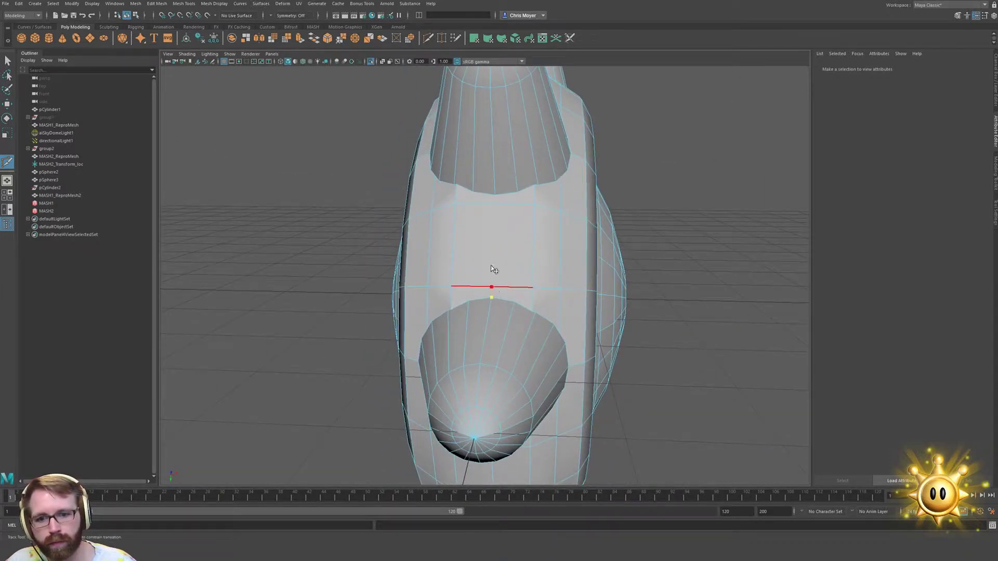
click(494, 269)
click(497, 201)
alt+middle_drag(497, 202, 556, 257)
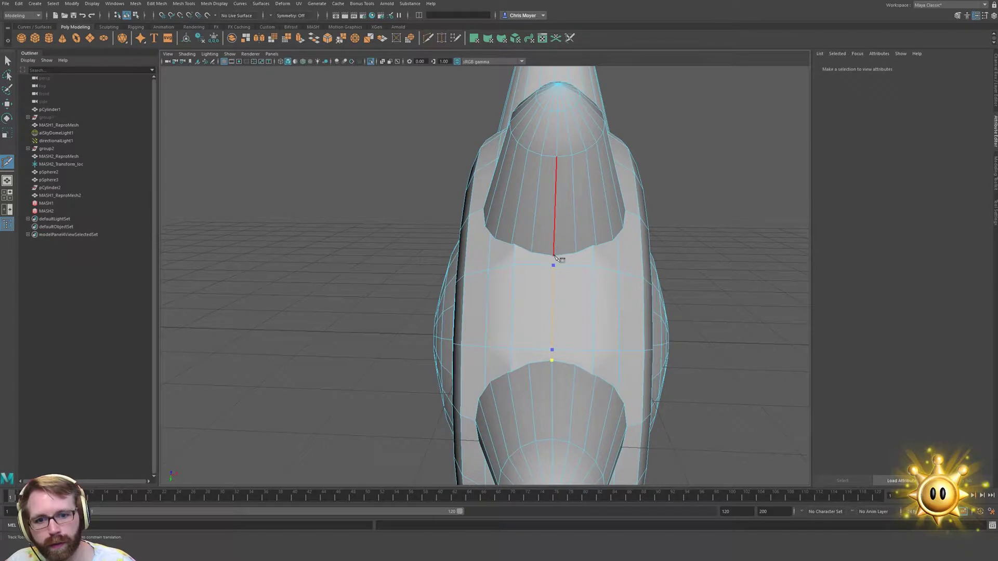
click(555, 257)
Continue around the rim, splitting two more gaps between spikes with a centre cut from one base vertex to the other
mouse_move(517, 245)
alt+mouse_down()
mouse_move(512, 329)
mouse_move(519, 241)
alt+mouse_up()
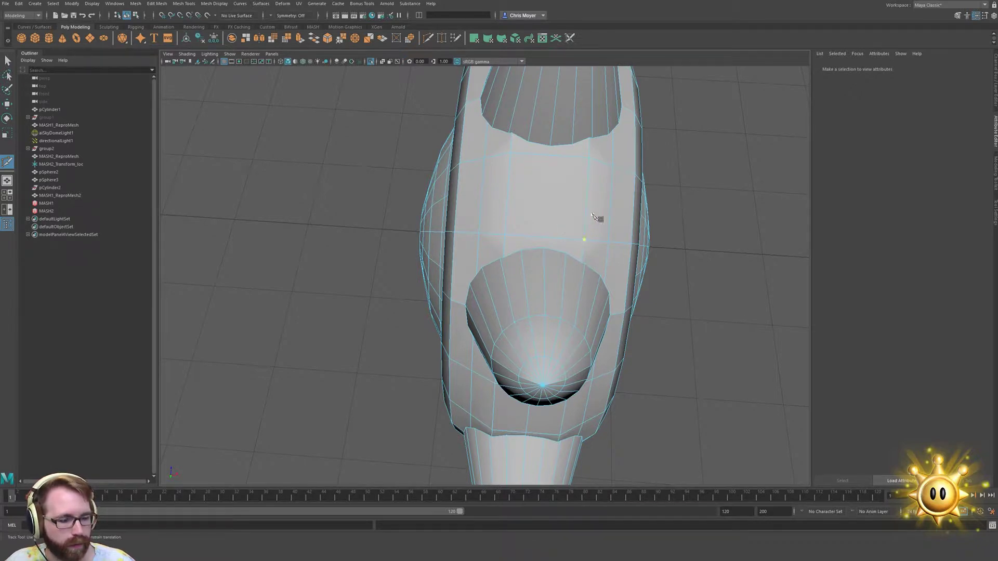
alt+drag(597, 218, 543, 254)
click(543, 255)
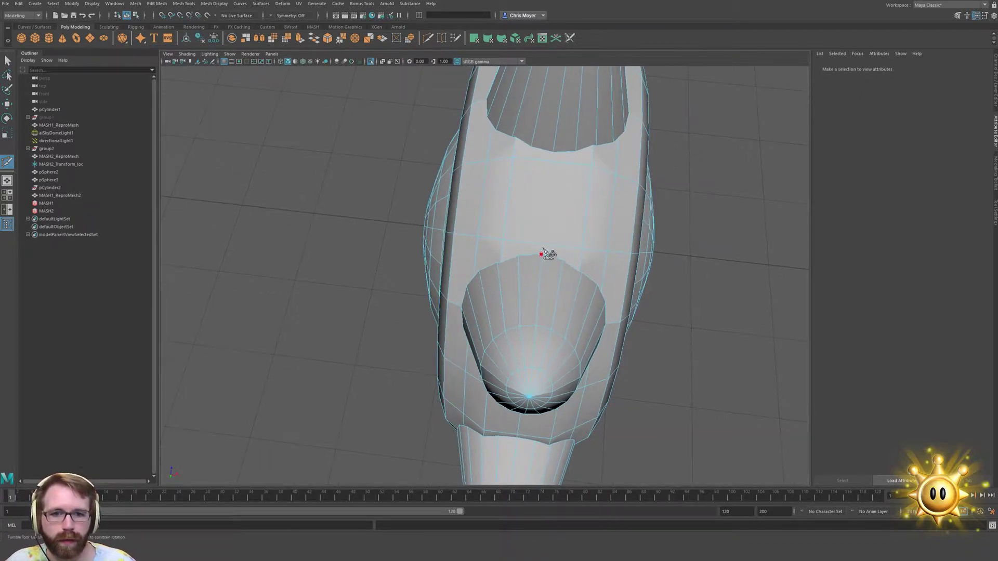
click(557, 159)
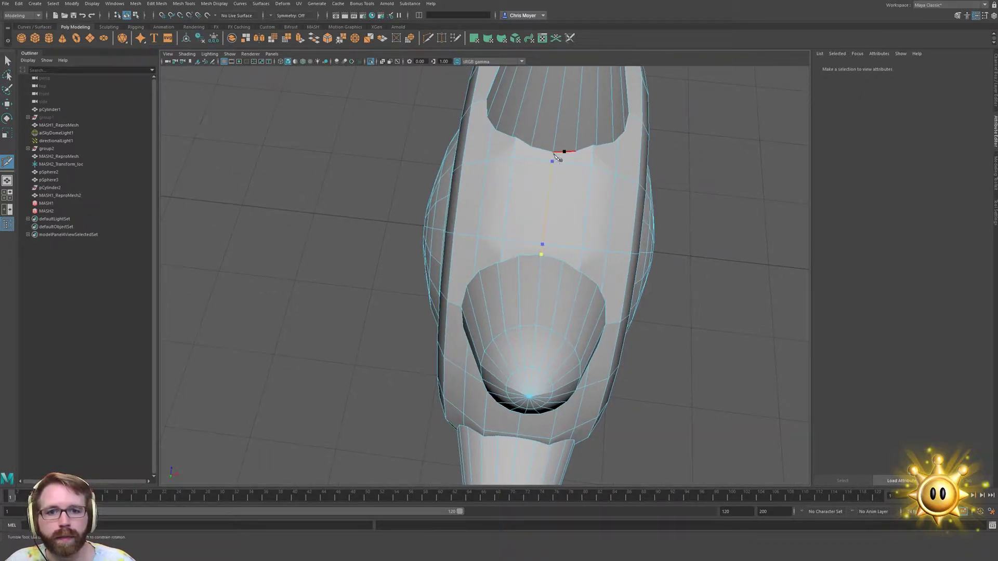
alt+drag(557, 156, 410, 225)
alt+middle_drag(410, 224, 402, 225)
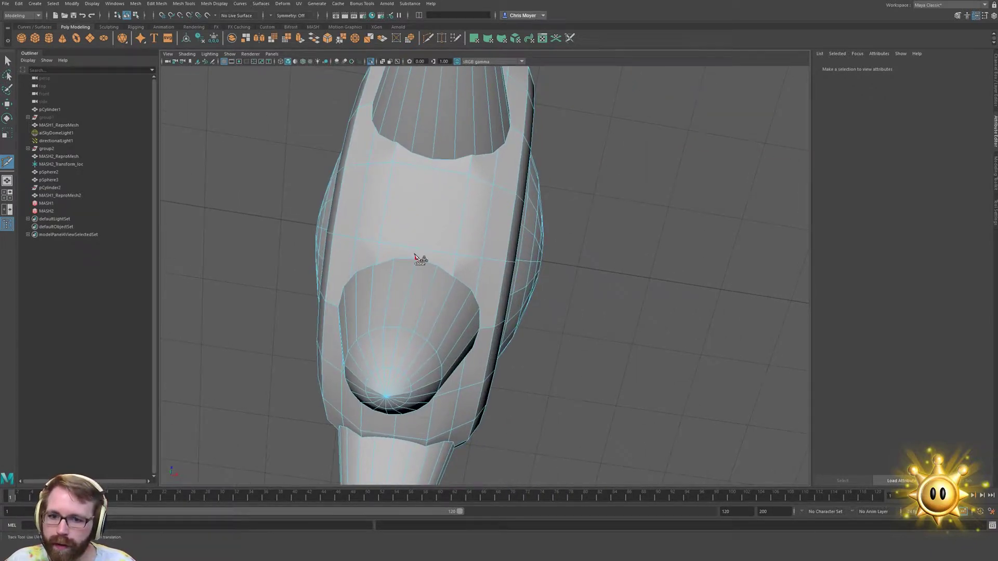
click(417, 256)
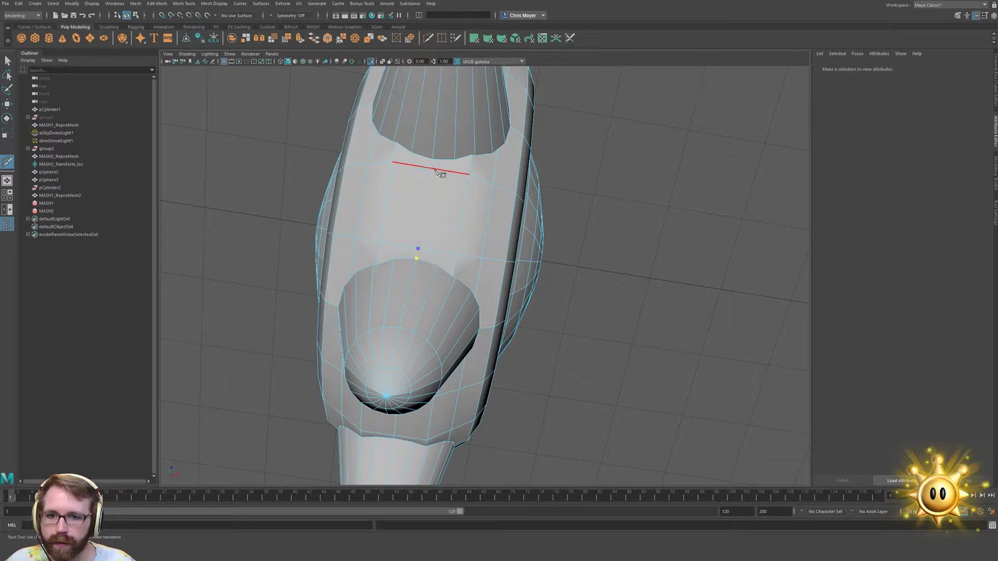
click(432, 168)
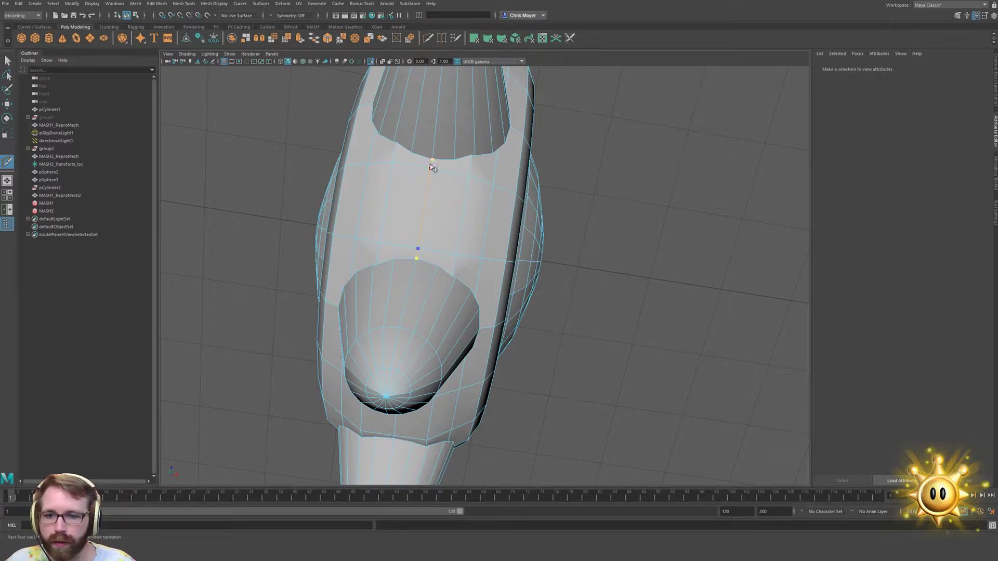
Cut and commit the centre edge across the remaining uncut rim gap between two spikes
alt+drag(433, 167, 425, 326)
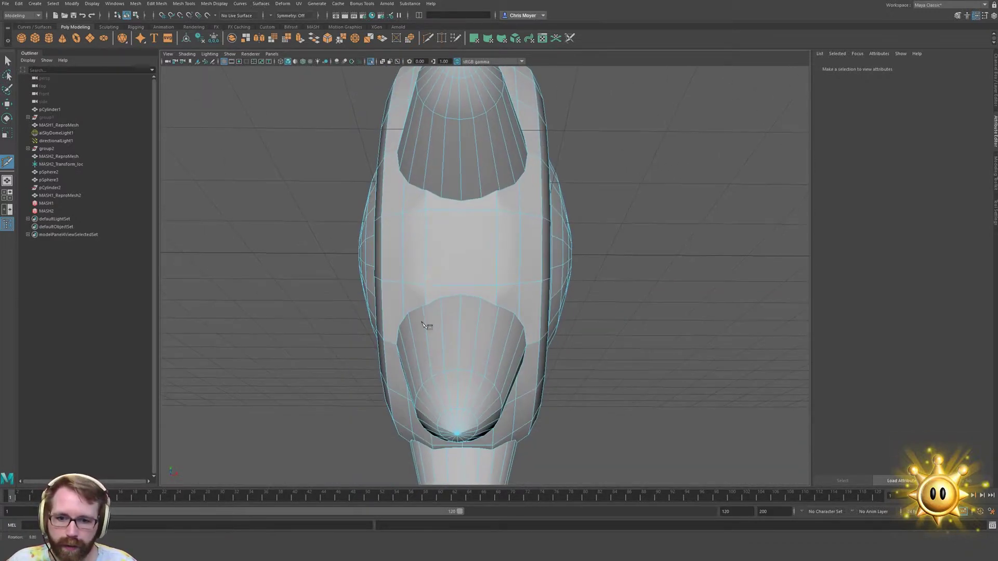
click(461, 294)
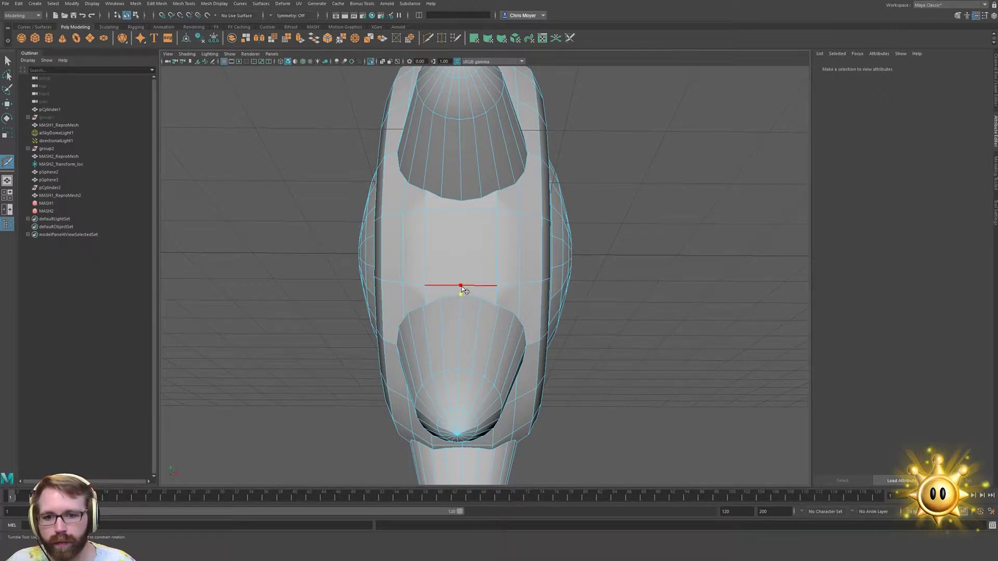
click(462, 211)
key(Return)
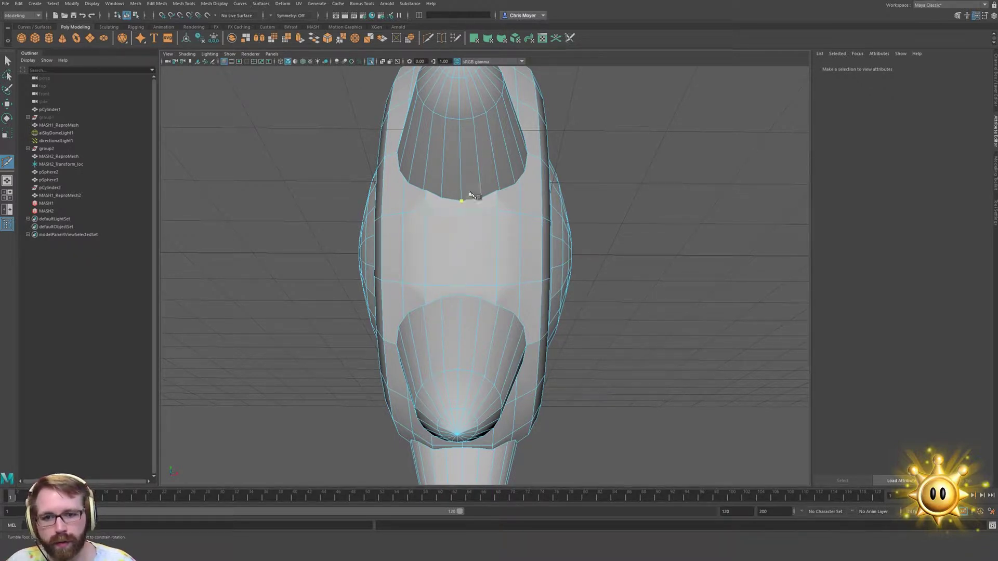
Select the new centre edge loop in one rim gap to check that the cut is continuous
alt+drag(468, 196, 486, 220)
key(w)
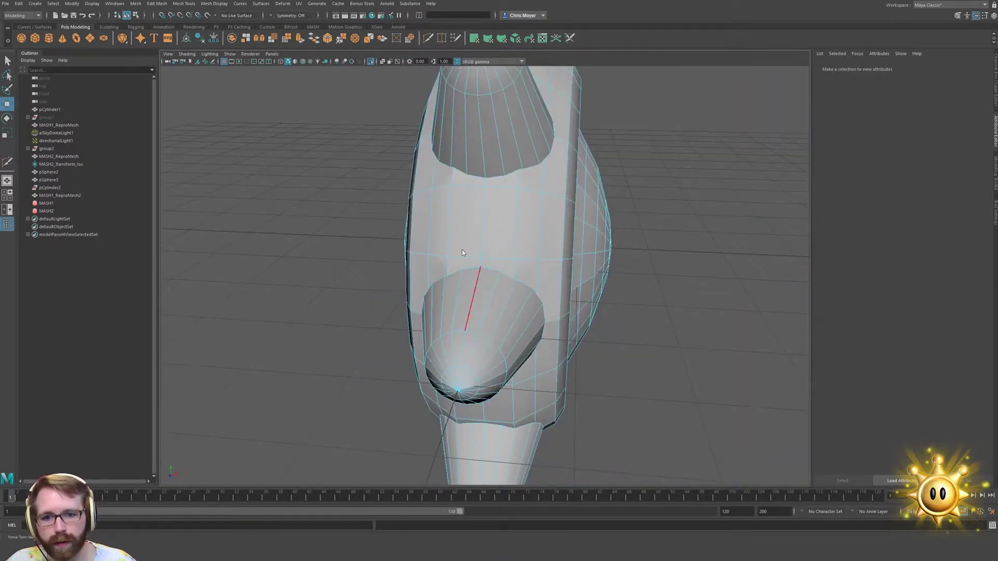
click(487, 219)
key(q)
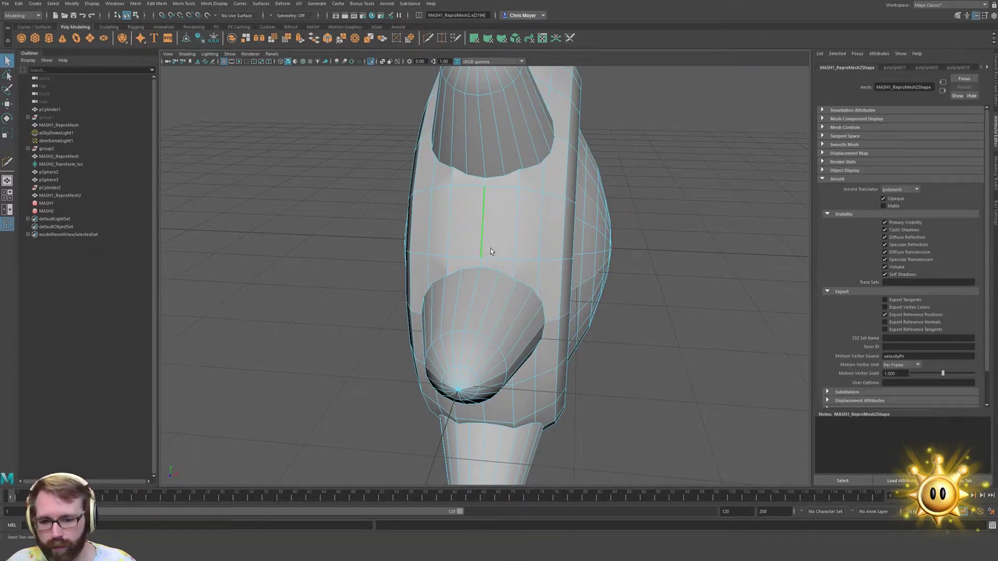
double_click(480, 245)
alt+drag(479, 242, 473, 245)
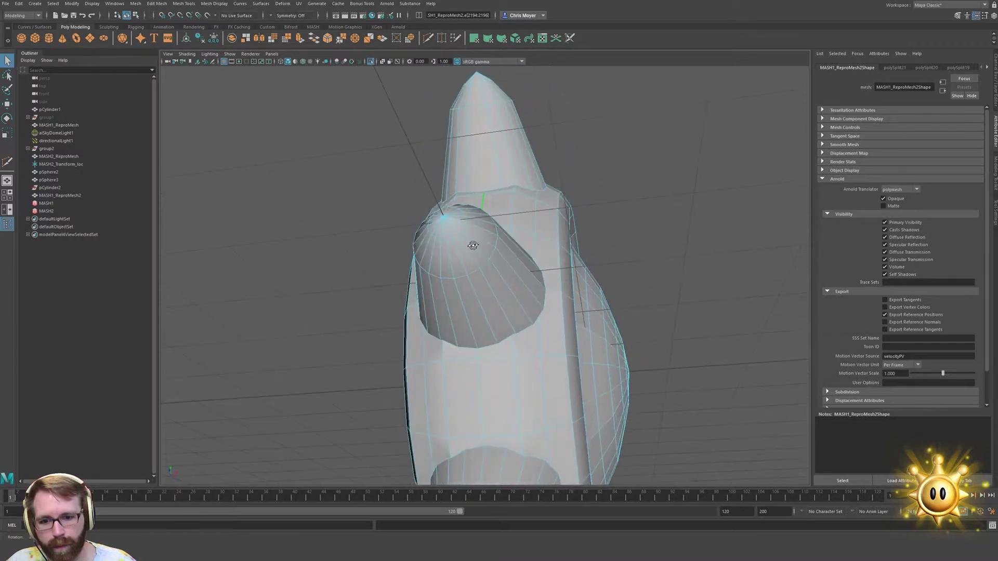
Select the centre edge loop in another rim gap and apply Harden Edge to it
double_click(448, 252)
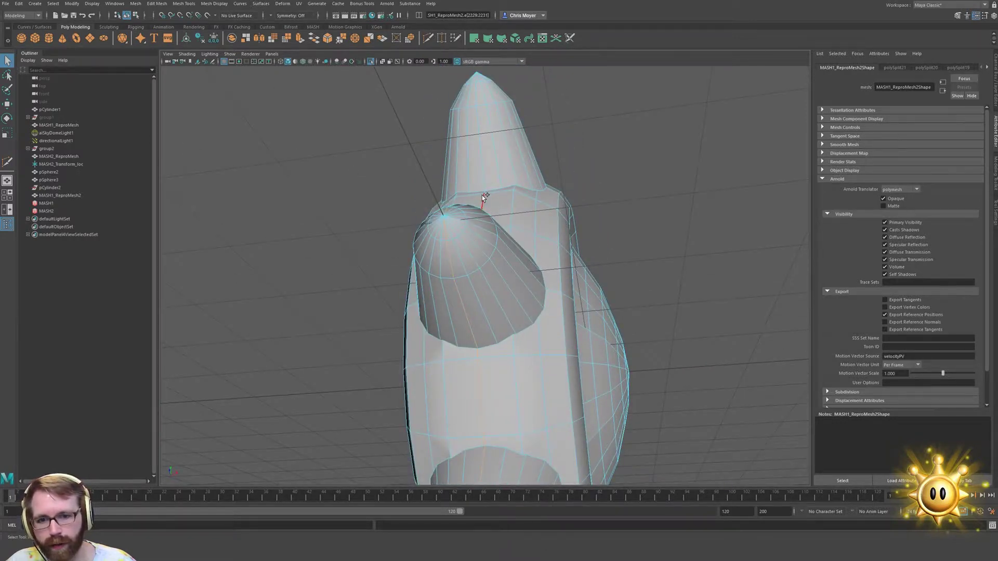
alt+drag(501, 383, 478, 192)
alt+drag(476, 348, 390, 196)
alt+drag(427, 304, 412, 273)
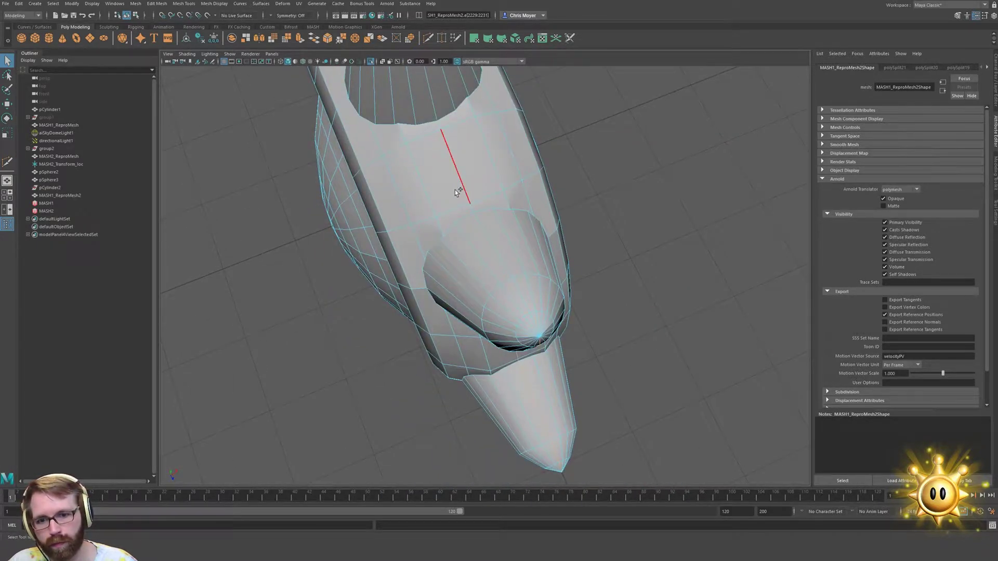
alt+drag(519, 273, 362, 184)
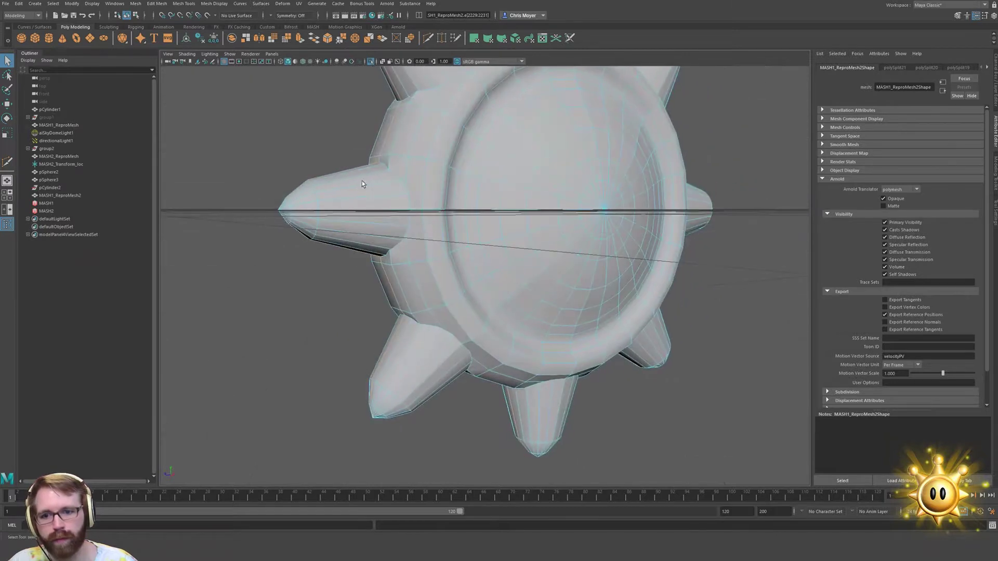
click(214, 4)
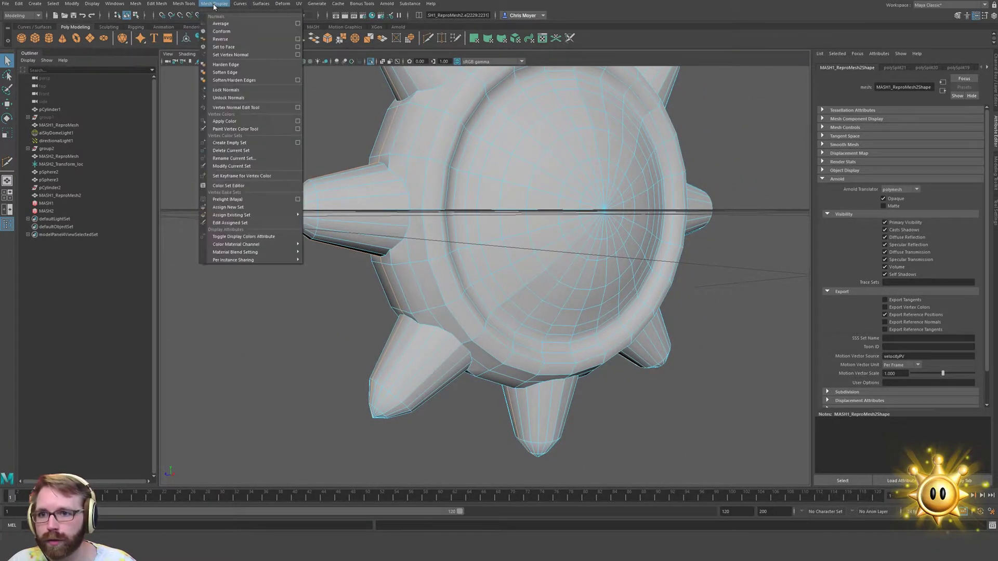
click(214, 5)
click(210, 4)
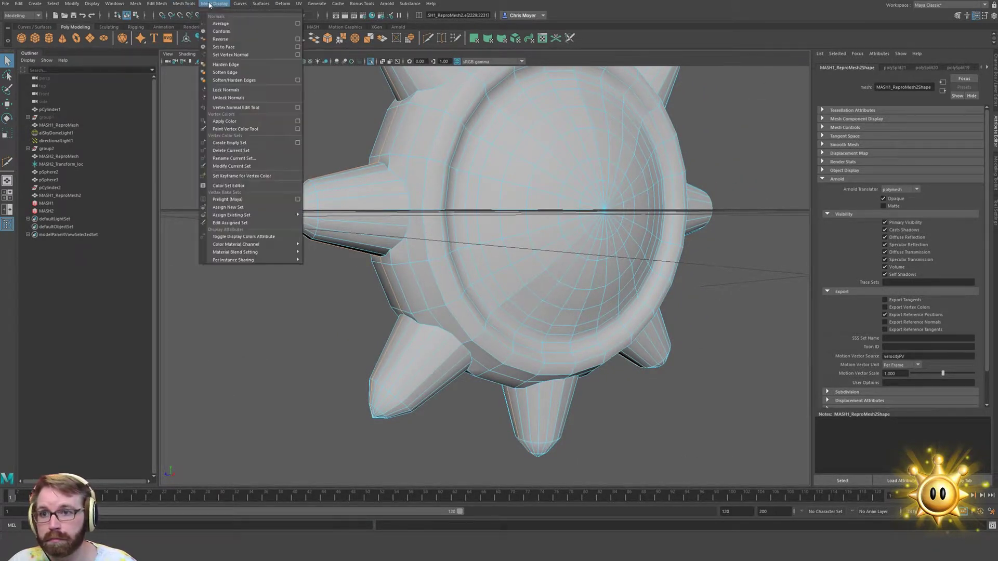
click(245, 64)
Select the whole spiked sun mesh in object mode and save the scene
alt+drag(447, 245, 462, 331)
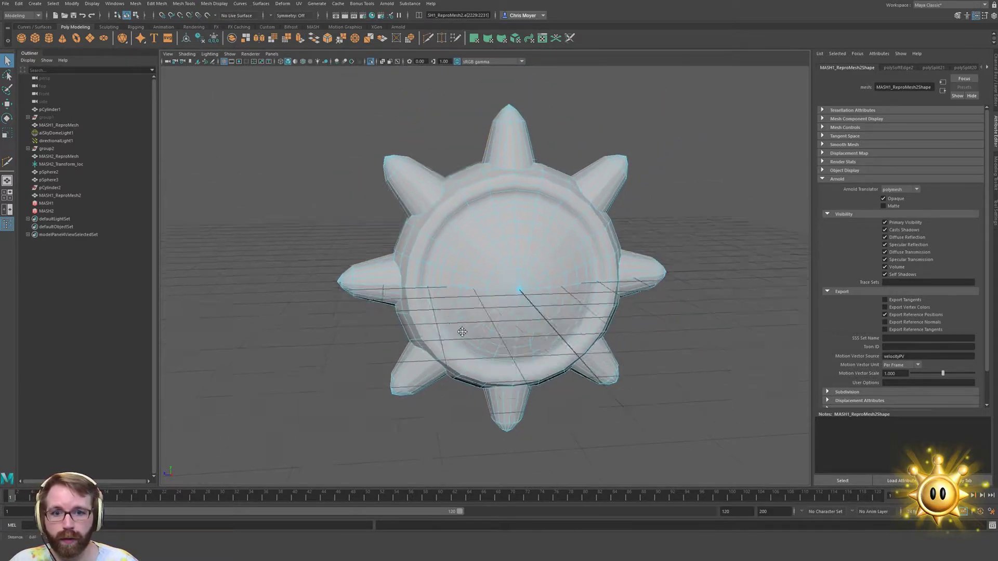
alt+middle_drag(463, 332, 424, 370)
alt+drag(424, 370, 410, 358)
right_drag(461, 351, 549, 267)
click(682, 225)
click(490, 289)
alt+drag(451, 323, 456, 324)
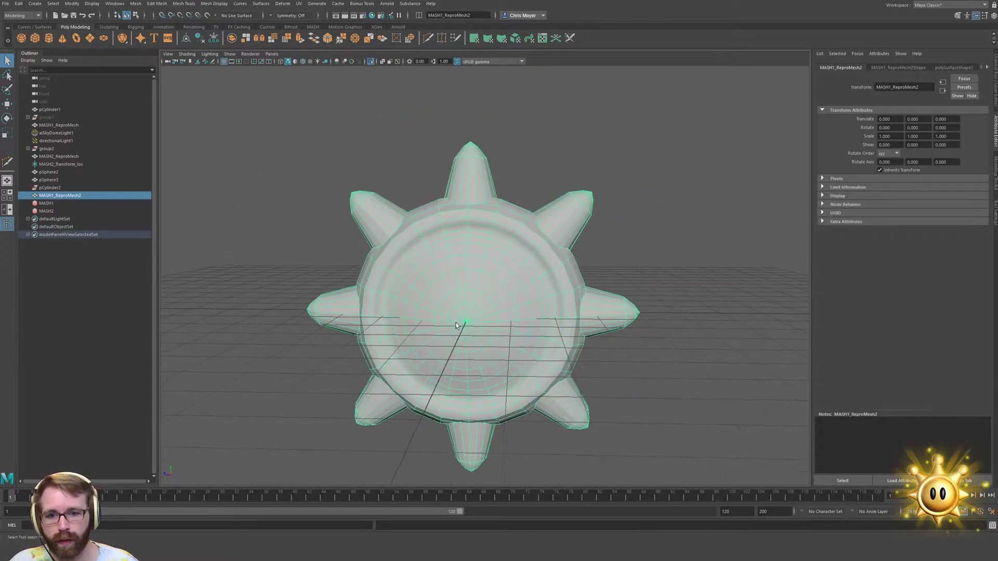
key(ctrl+s)
key(Return)
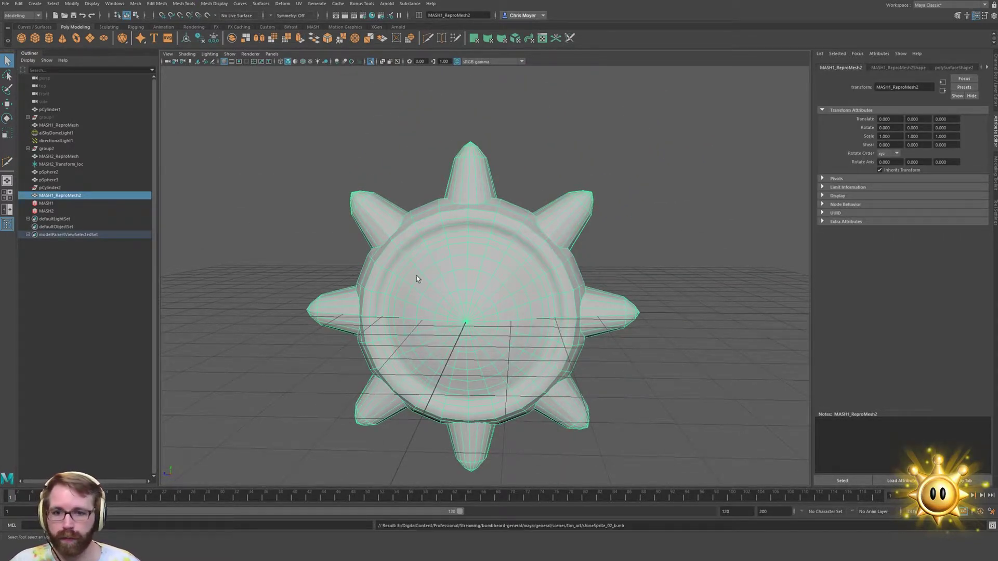
alt+drag(418, 276, 426, 267)
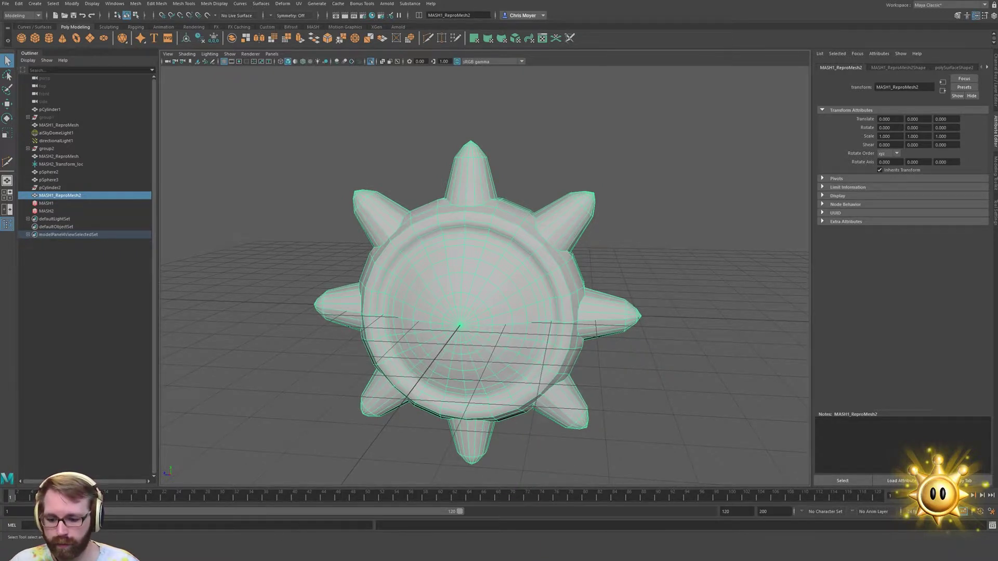
Leave the isolated view and run the polyRemesh MEL command on the spiked sun mesh
key(ctrl+1)
click(309, 527)
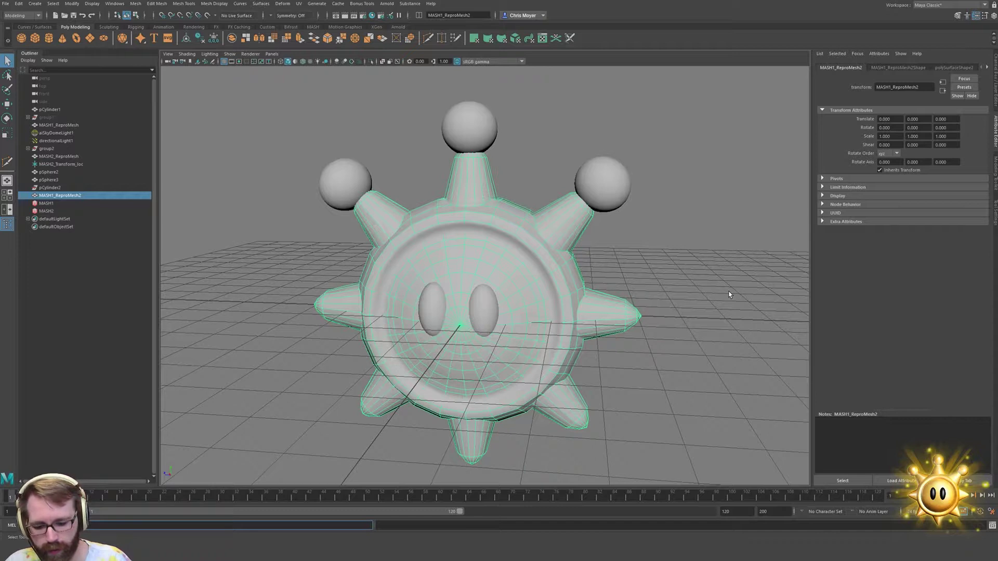
key(Return)
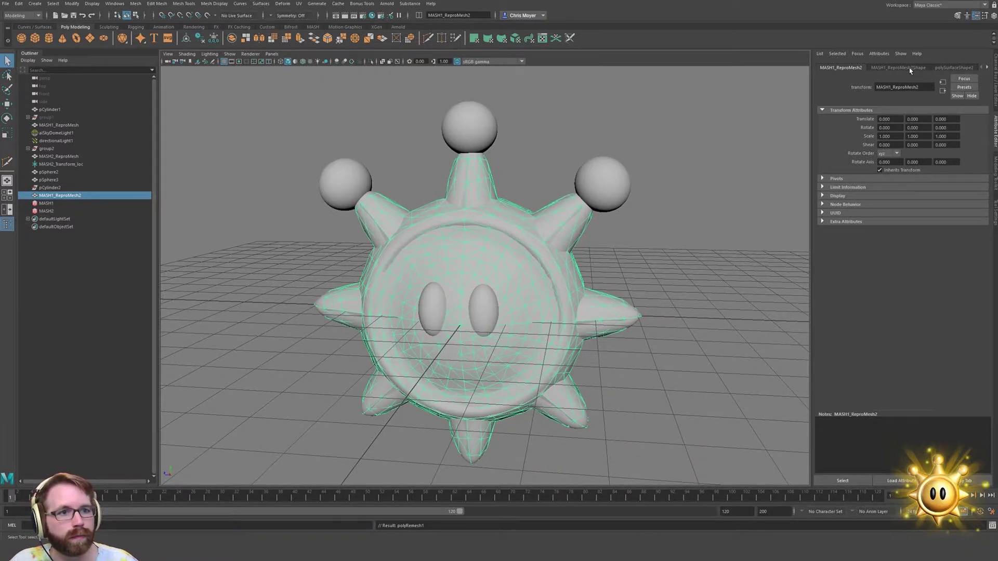
Lower the refine threshold of the sun mesh's polyRemesh node to 0.913
scroll(910, 70, down, 5)
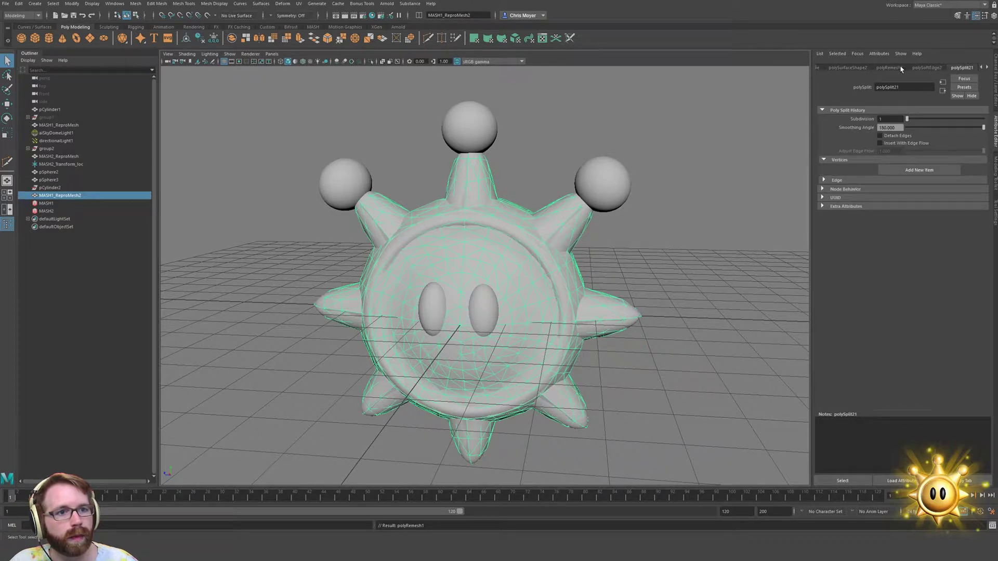
click(889, 67)
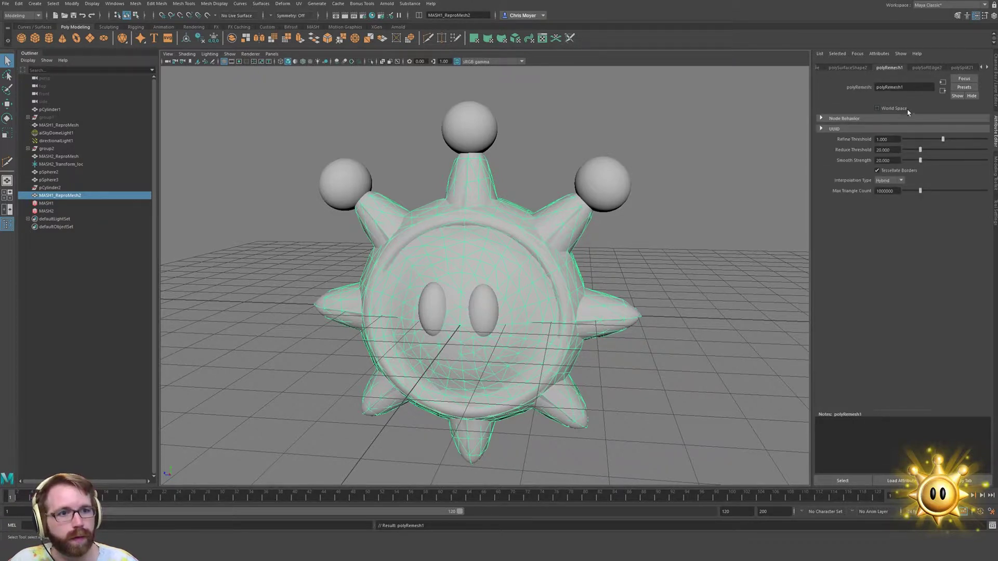
mouse_move(944, 141)
mouse_down()
mouse_move(927, 139)
mouse_move(954, 147)
mouse_move(940, 146)
mouse_up()
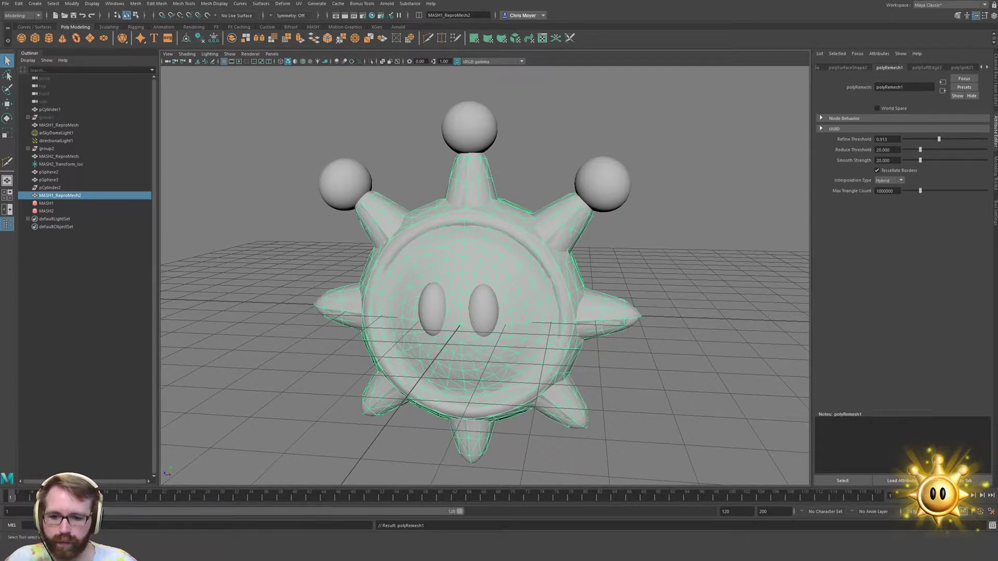
Run the polyRetopo MEL command on the sun mesh and set its target face count to 800
click(307, 527)
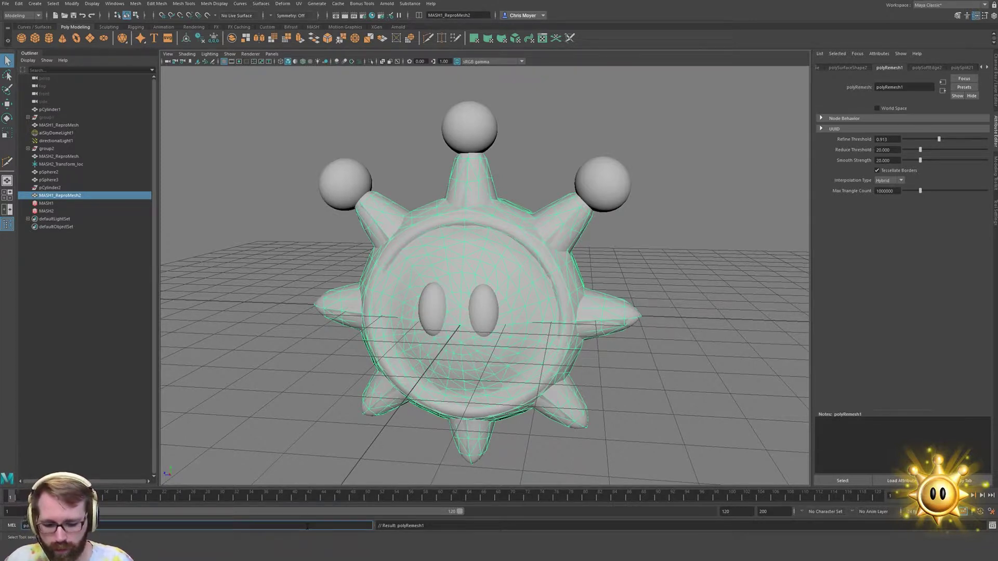
key(Return)
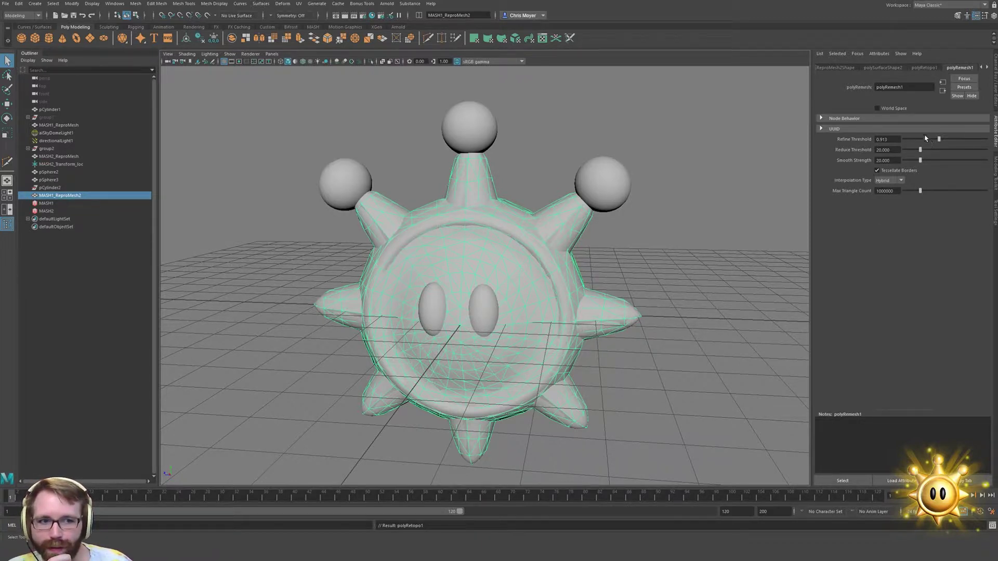
click(931, 70)
drag(890, 172, 845, 176)
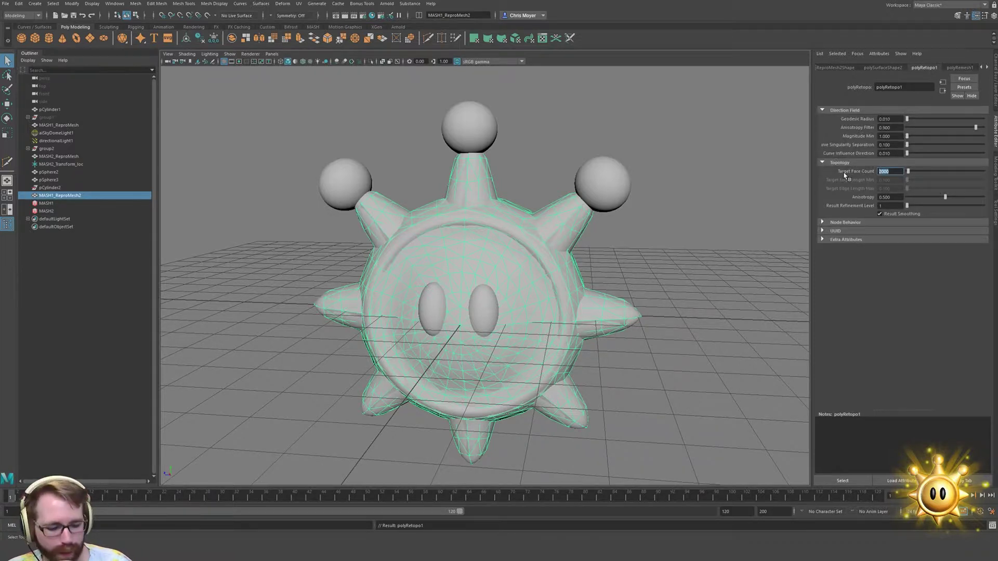
text(800)
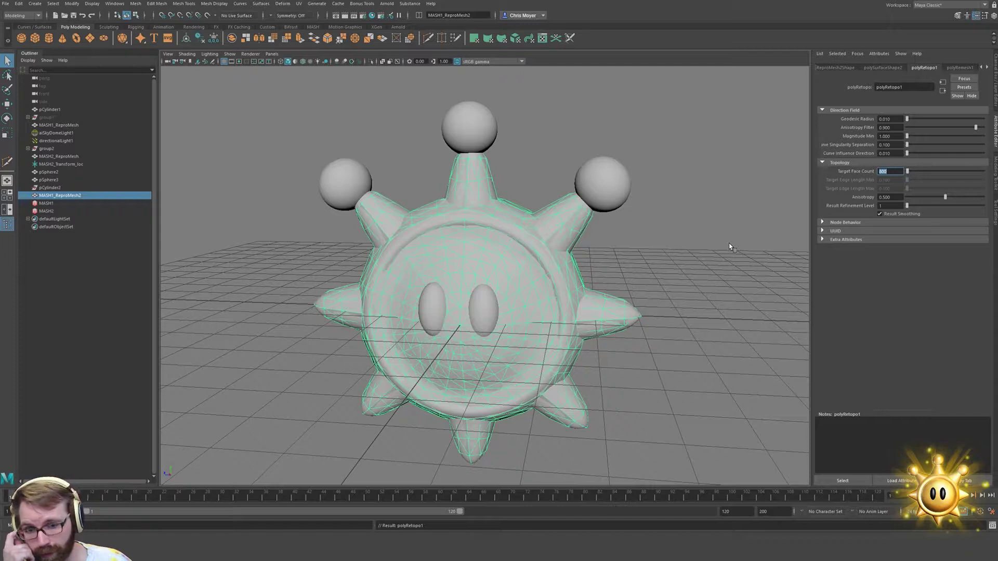
key(Return)
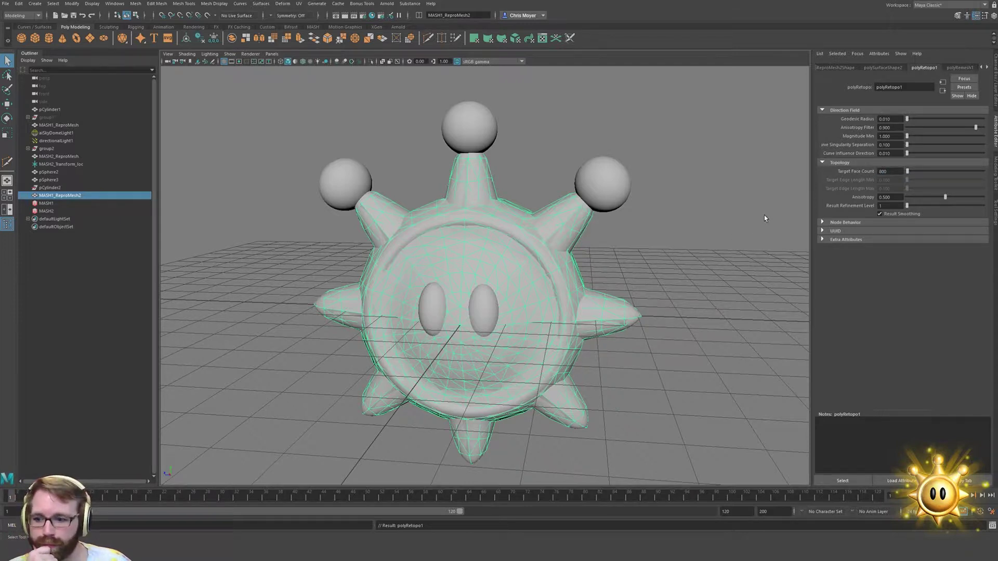
Set the target face count of the polyRetopo node to 500
double_click(898, 172)
text(50)
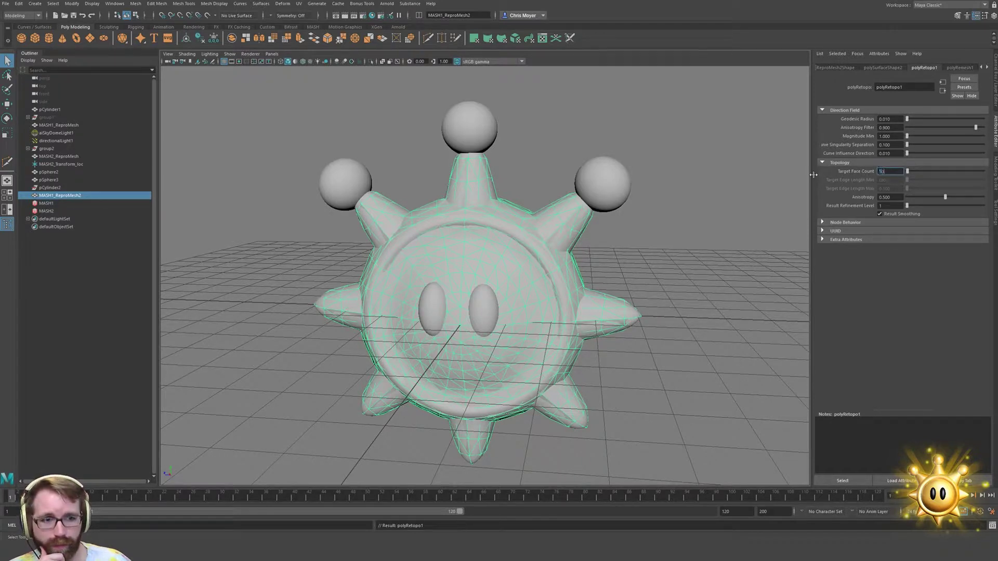
text(0)
key(Return)
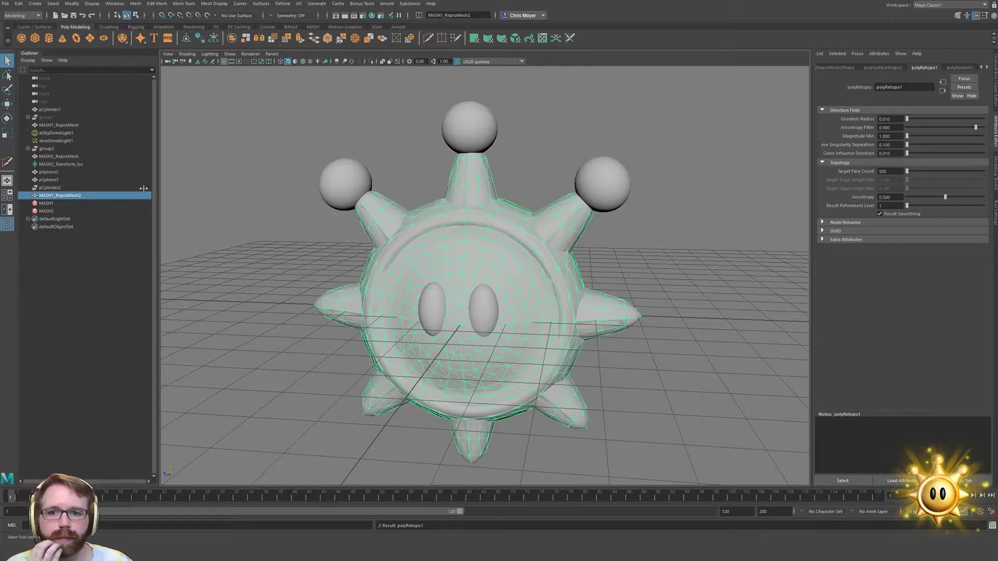
Inspect the retopologized sun from an angle and set the polyRetopo target face count to 200
alt+drag(424, 260, 442, 280)
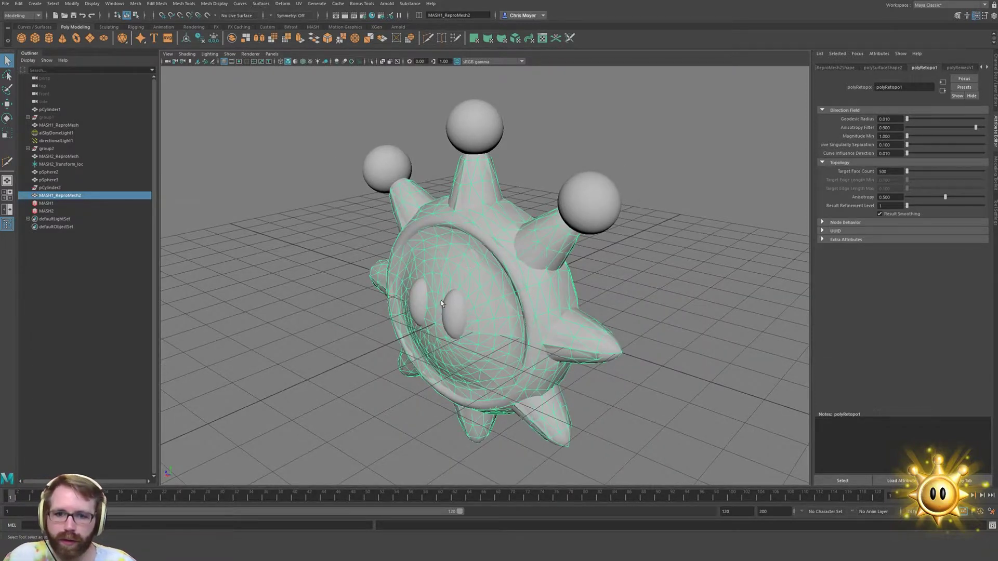
mouse_move(437, 315)
alt+mouse_down()
mouse_move(501, 281)
mouse_move(537, 276)
mouse_move(439, 330)
alt+mouse_up()
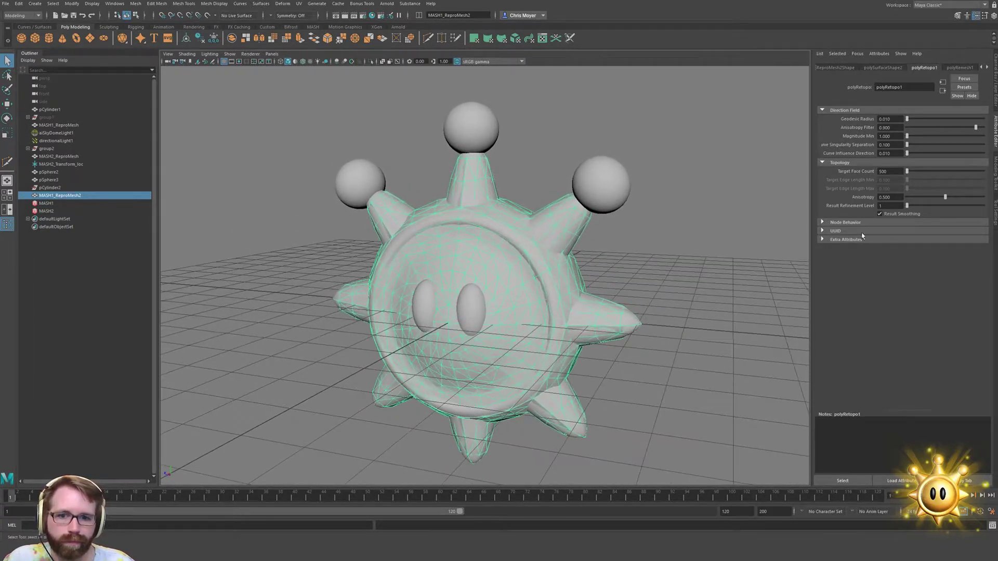
double_click(890, 171)
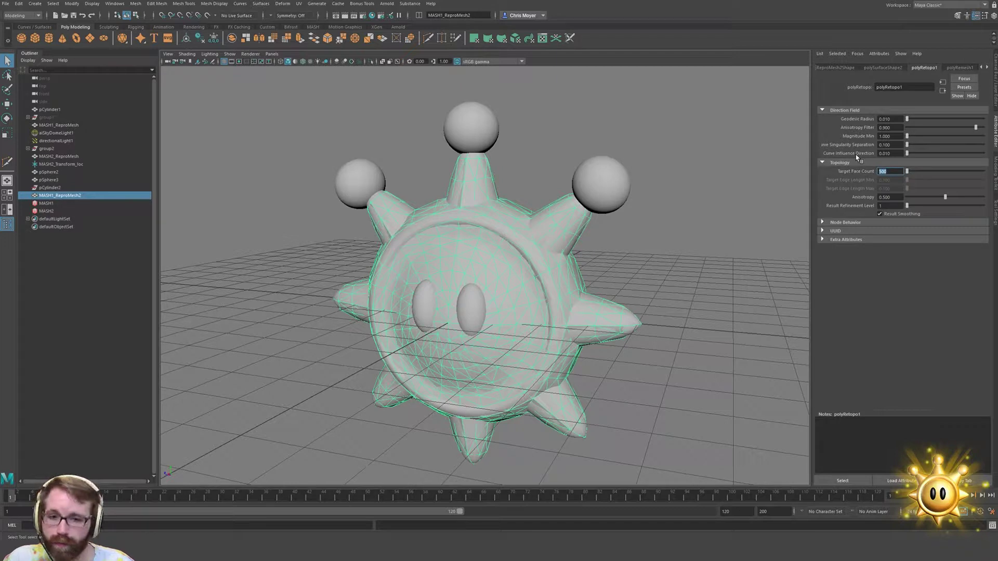
text(20)
key(Return)
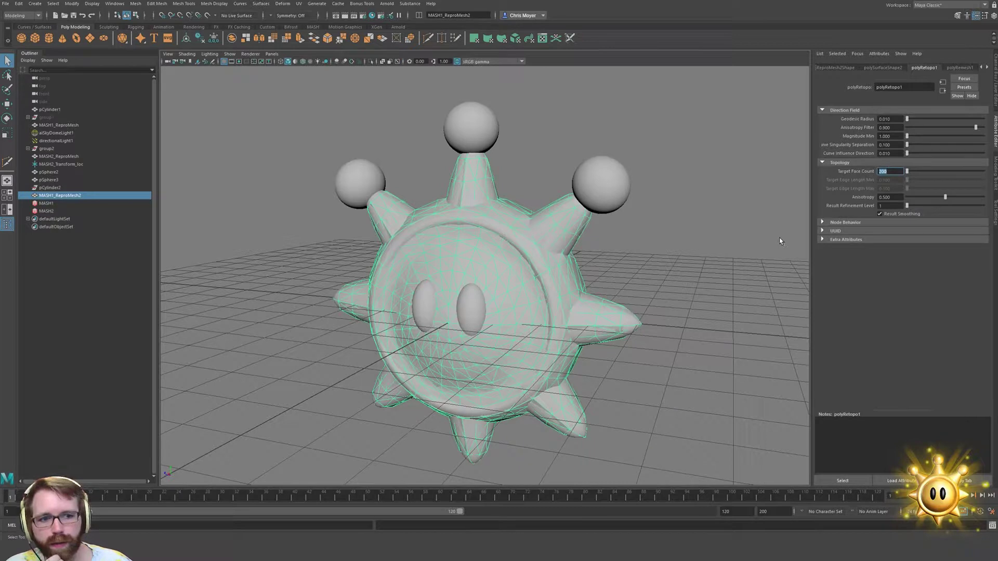
Set the polyRemesh refine threshold to 0.6, then deselect and reselect the sun mesh to check its wireframe
click(961, 68)
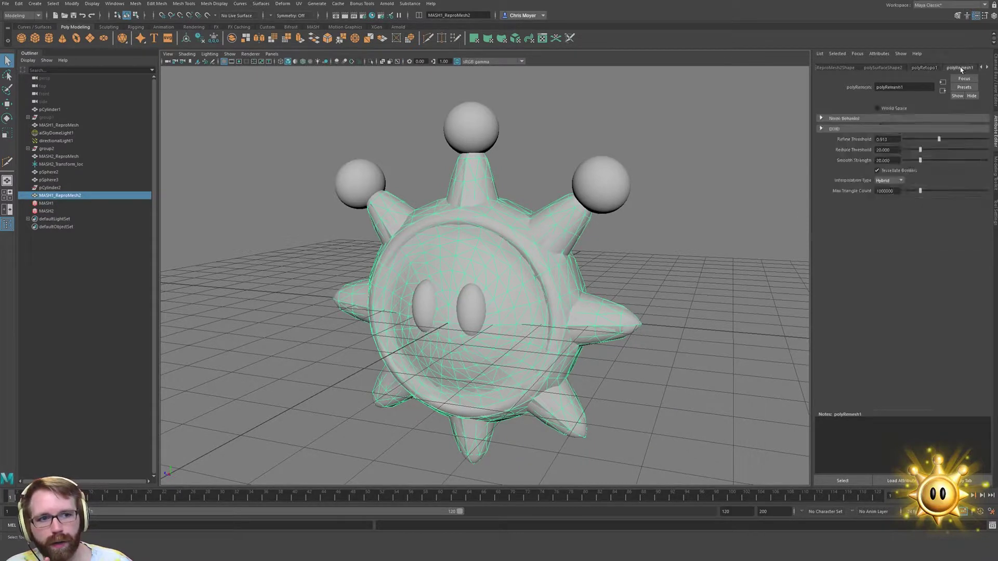
double_click(888, 139)
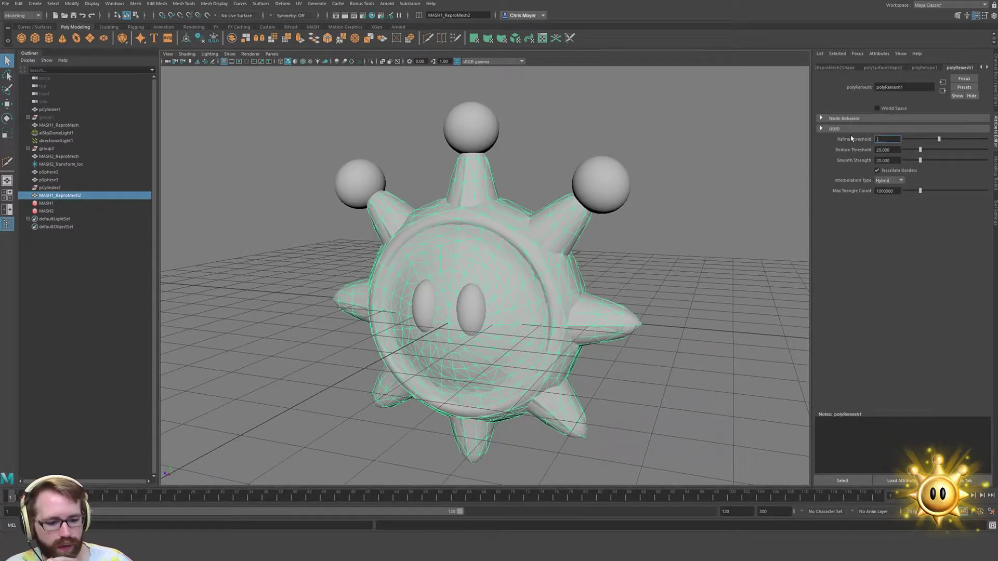
text(0.6)
key(Return)
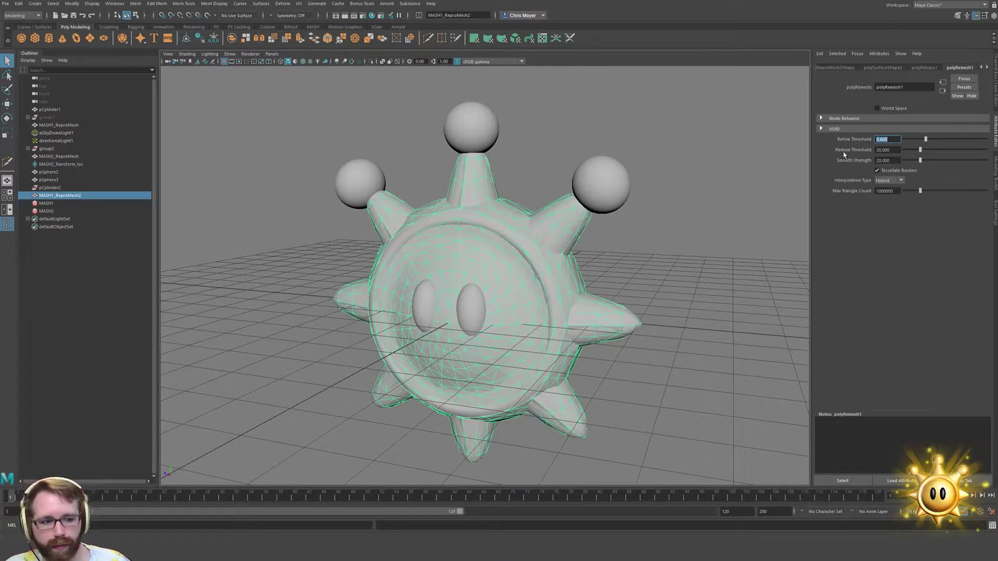
click(755, 220)
click(526, 265)
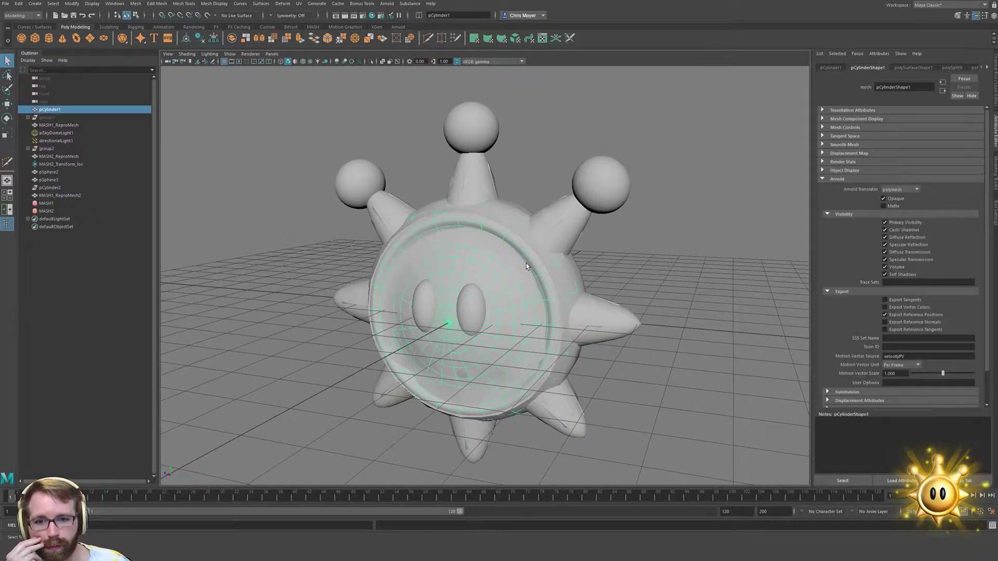
click(476, 183)
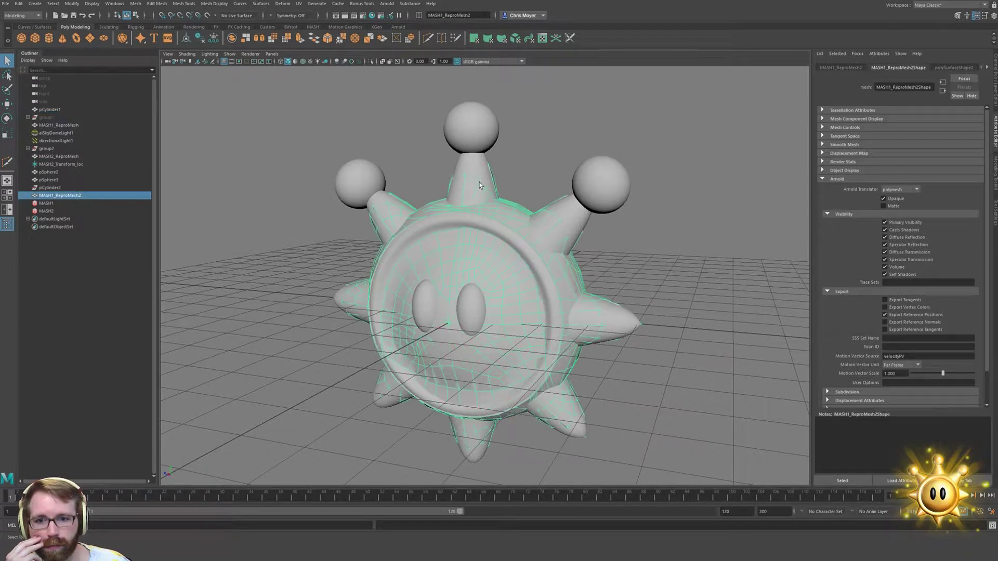
Hide the sphere mesh MASH2_ReproMesh, the original spikes MASH1_ReproMesh and the original disc pCylinder1
click(73, 156)
key(h)
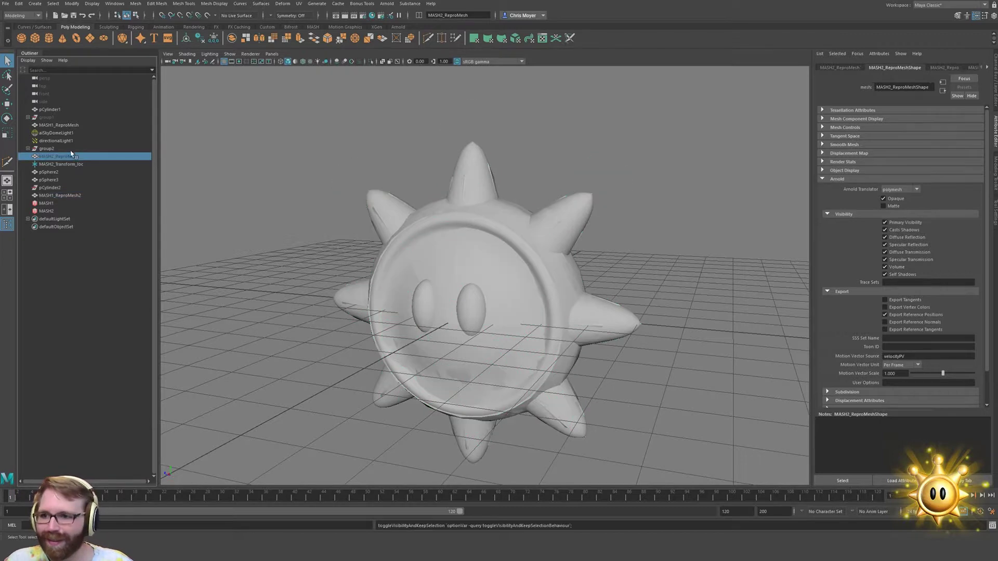
click(73, 125)
key(h)
click(69, 101)
click(70, 110)
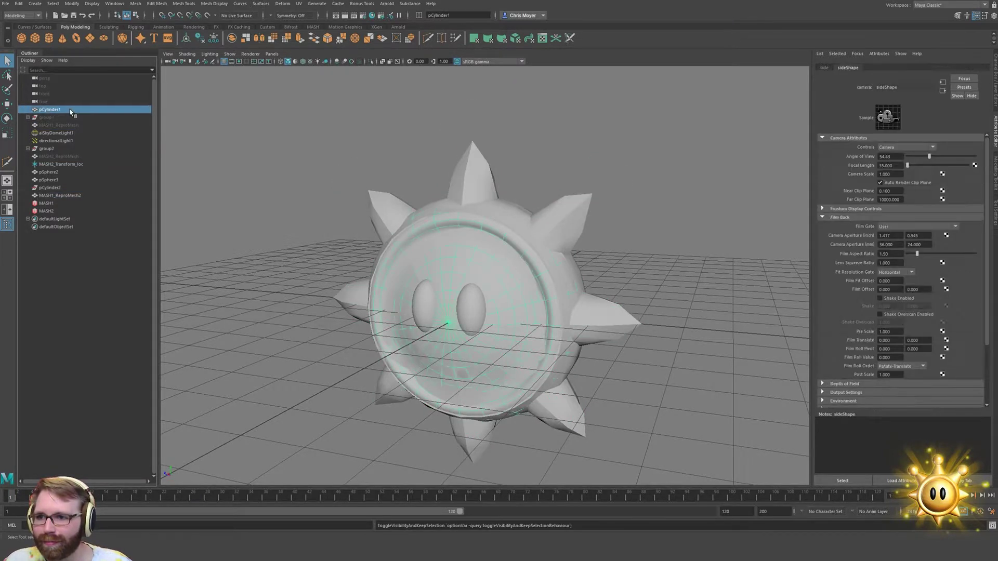
Preview the retopologized sun mesh with smoothing, restore its unsmoothed display and examine the faceted spikes
click(457, 232)
key(3)
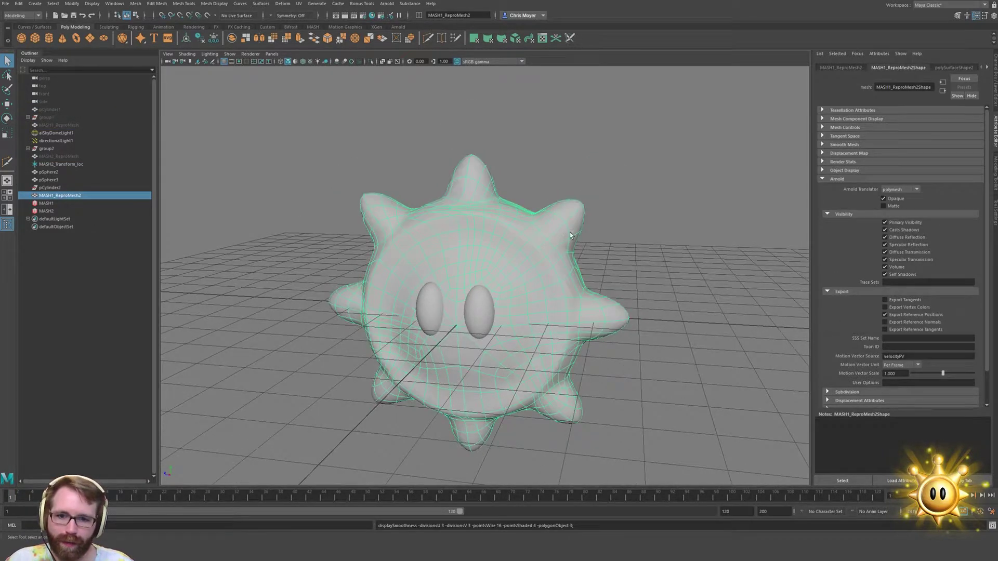
key(1)
alt+drag(663, 223, 555, 261)
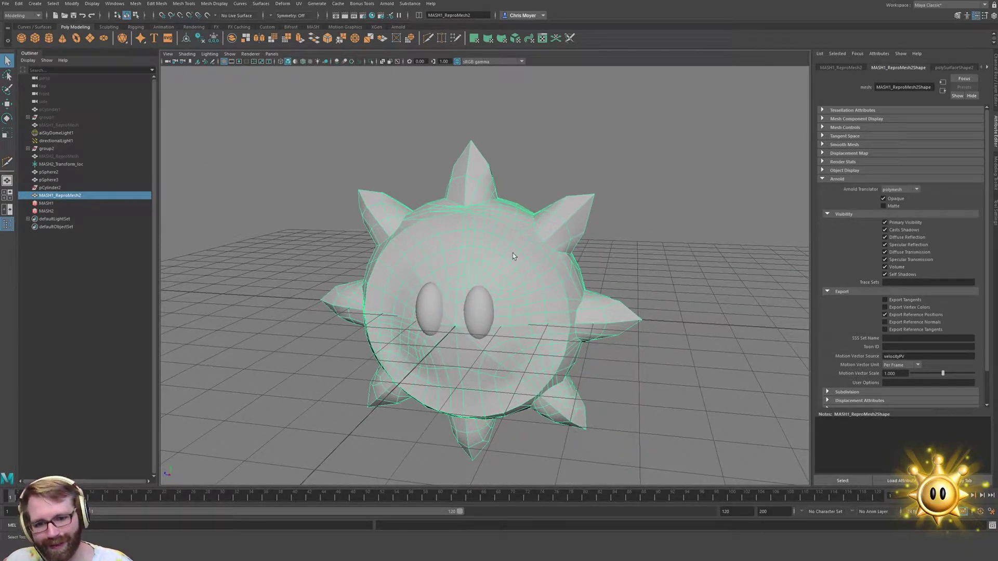
Return to the polyRetopo settings of the visible sun mesh and raise the target face count to 800
click(953, 68)
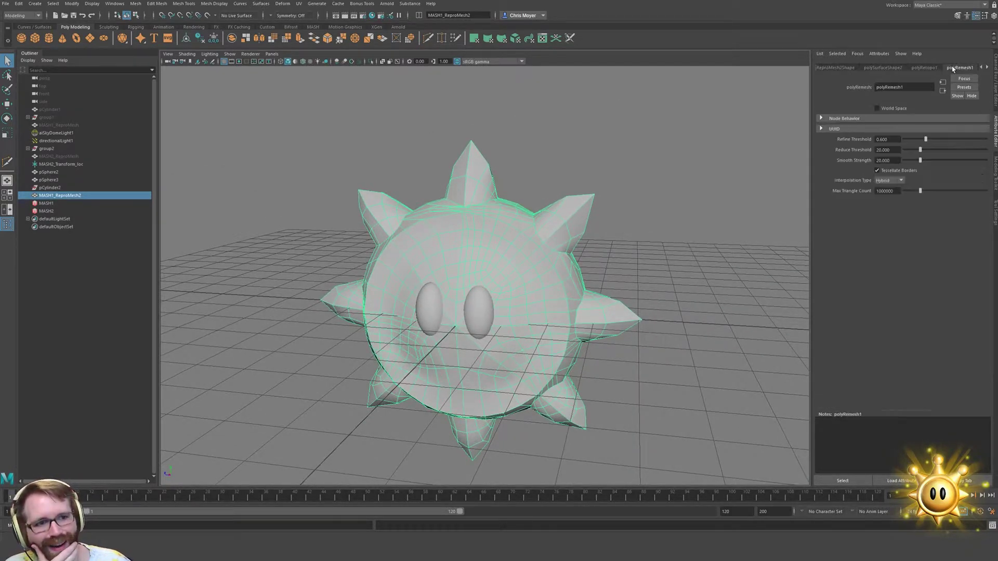
click(934, 68)
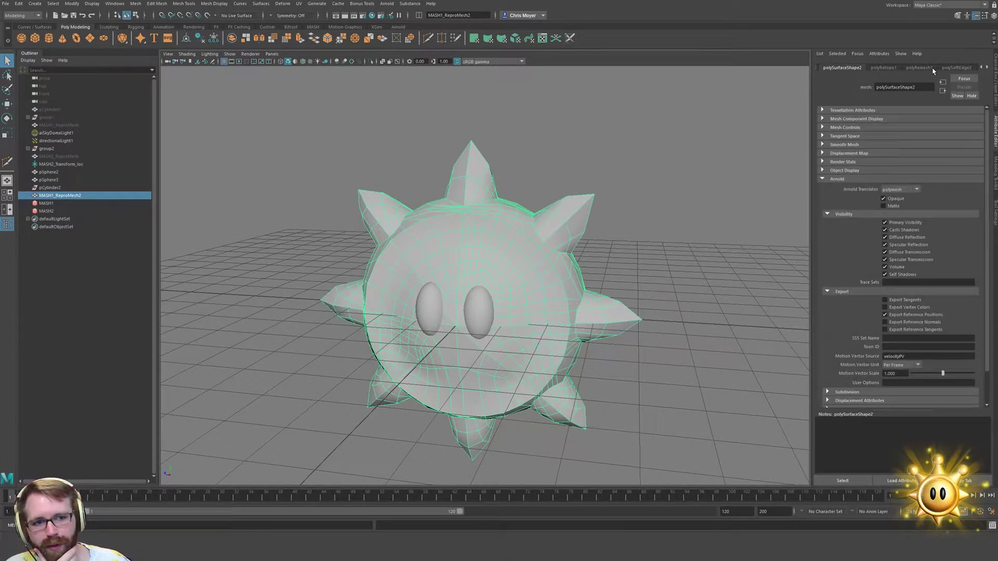
scroll(932, 71, down, 1)
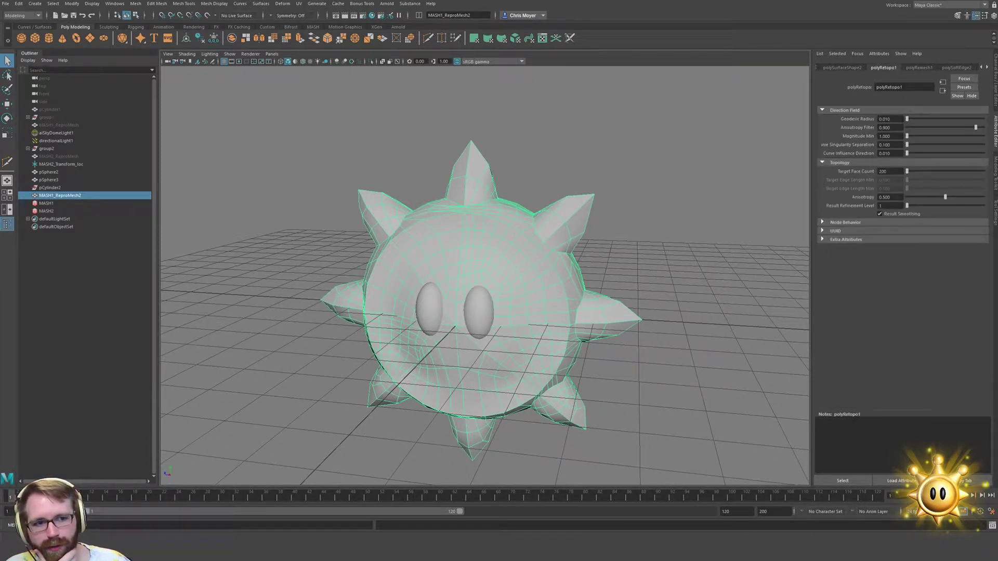
double_click(890, 172)
text(8)
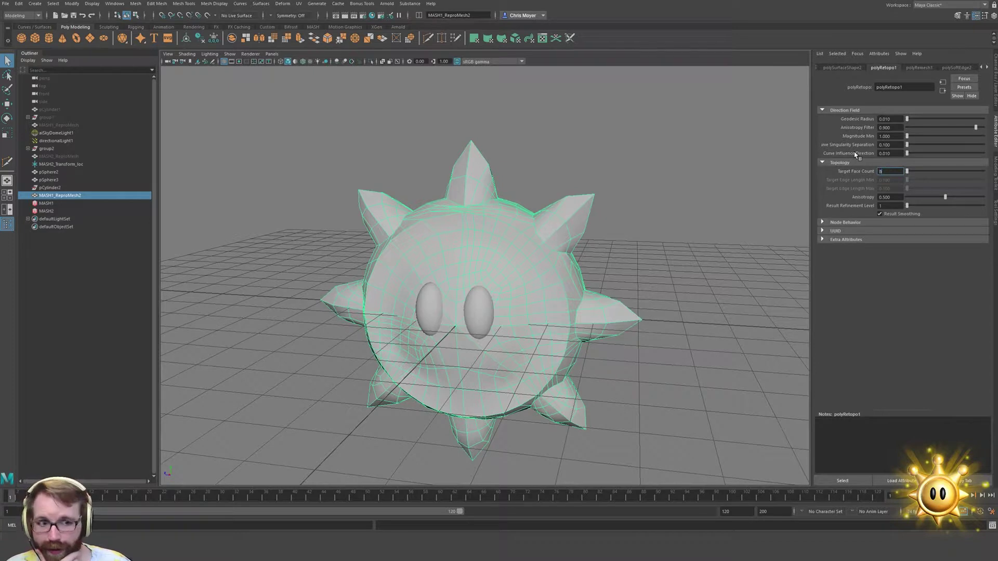
key(Return)
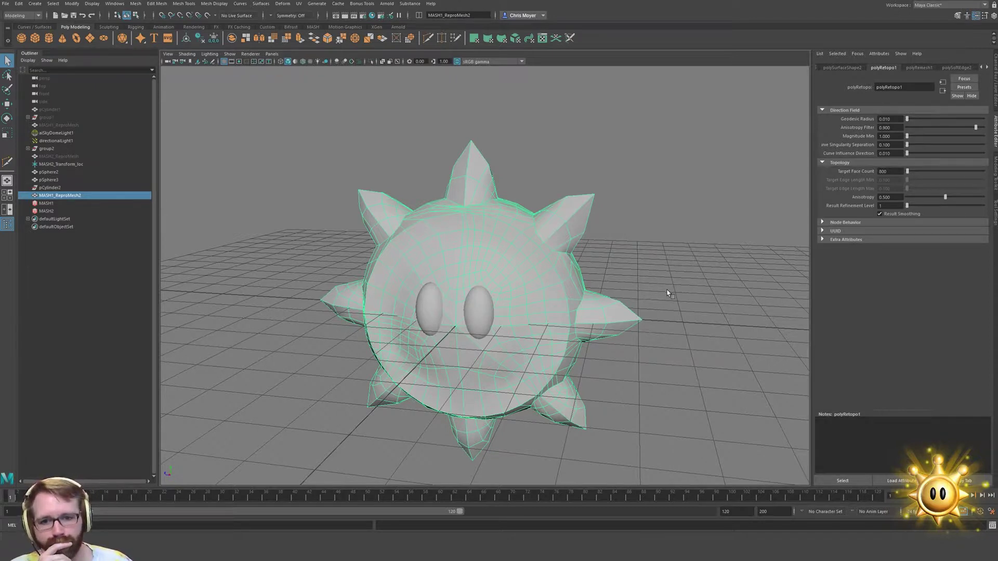
Set the polyRetopo target face count to 2000 and check the sun mesh with and without its selection wireframe
click(671, 263)
click(528, 307)
scroll(535, 308, up, 2)
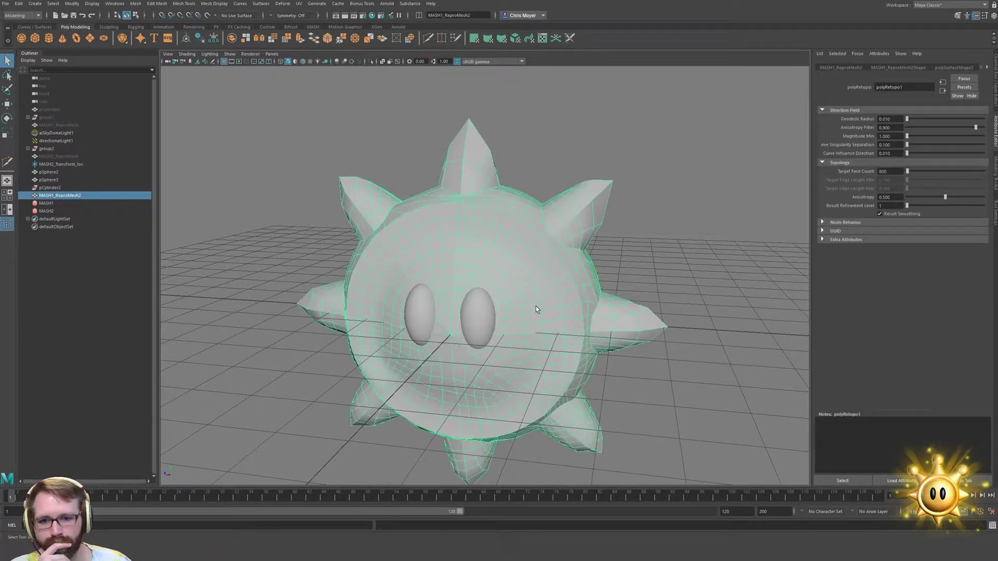
double_click(896, 171)
text(2000)
key(Return)
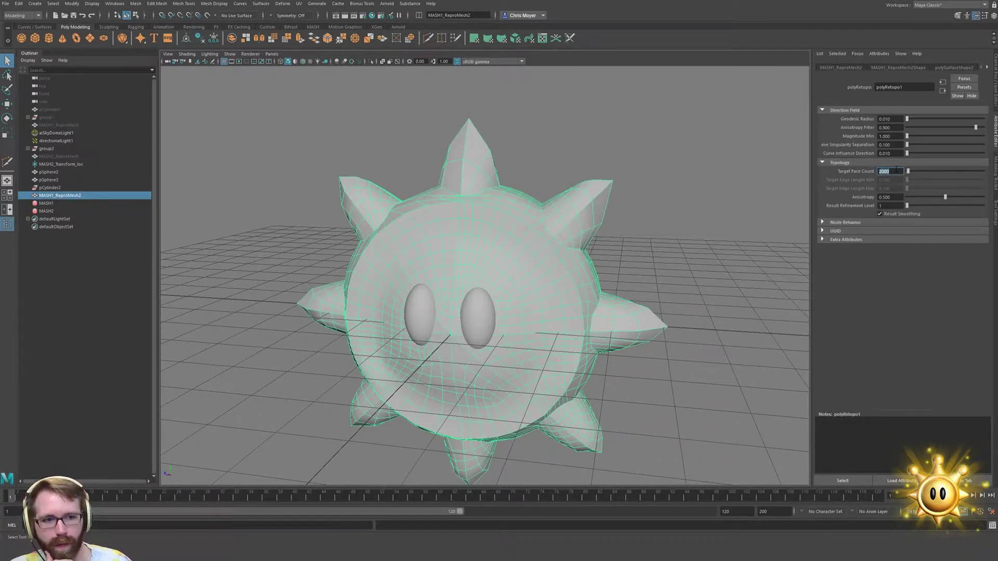
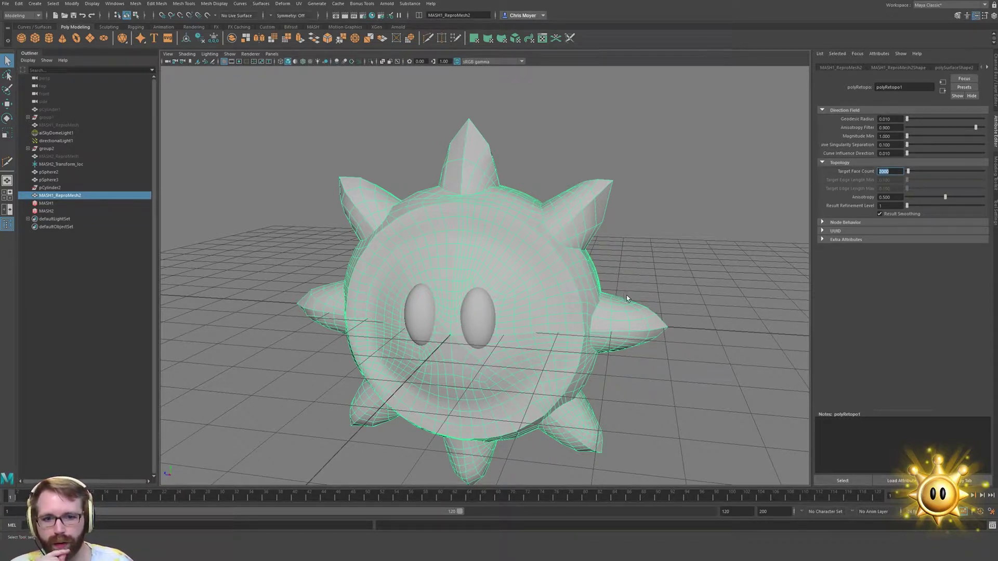
click(711, 252)
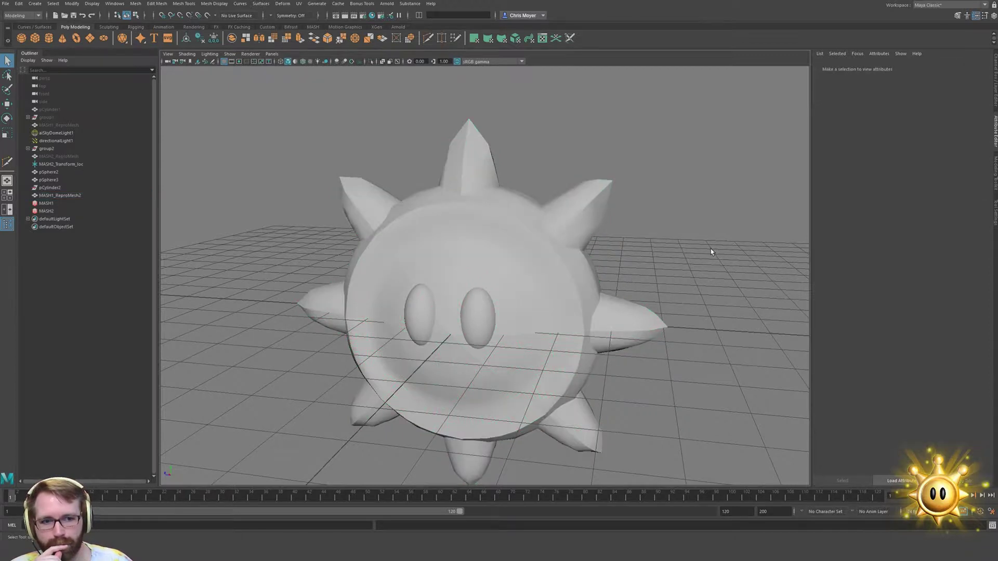
click(568, 263)
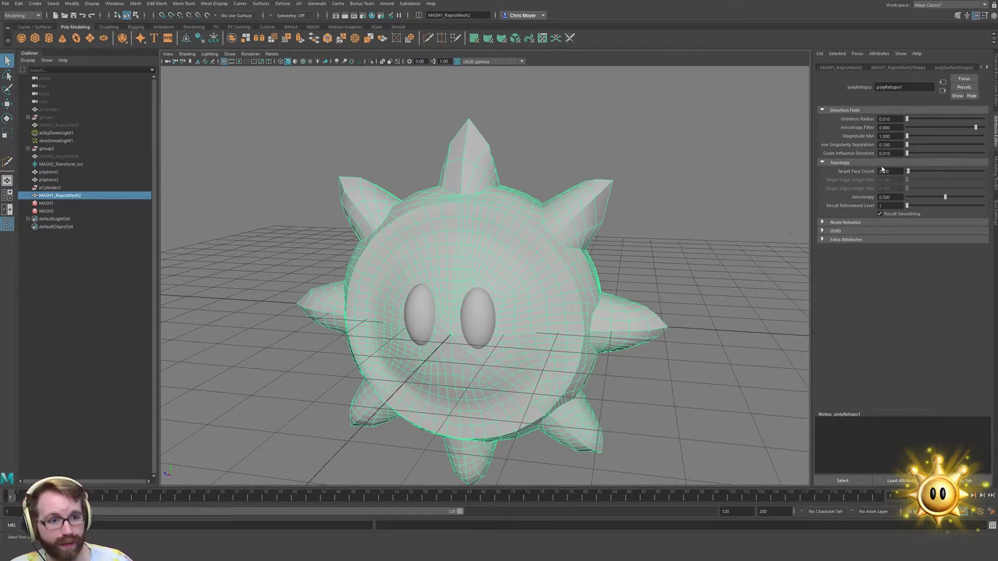
Set the polyRetopo target face count of the sun mesh to 2500
click(883, 171)
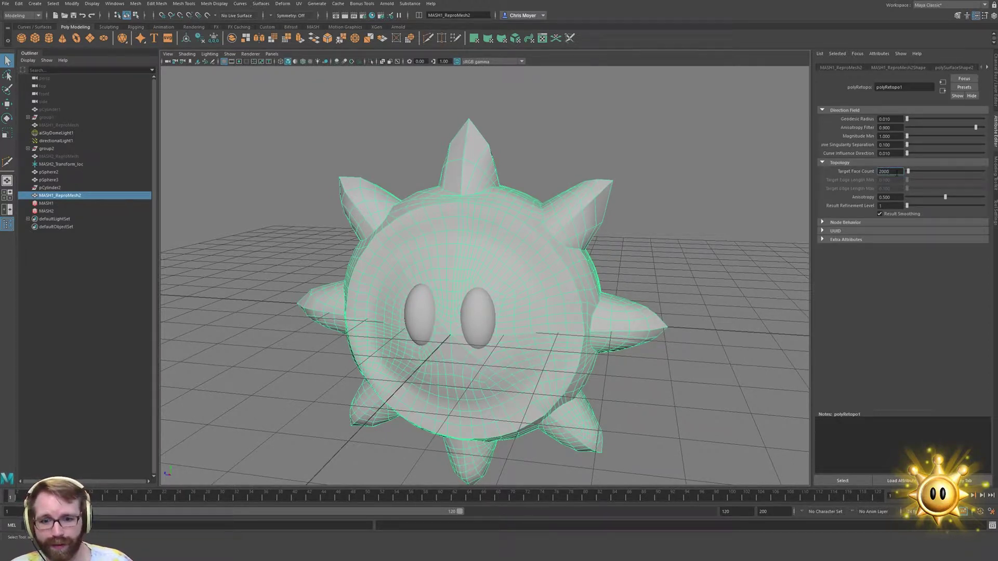
double_click(896, 173)
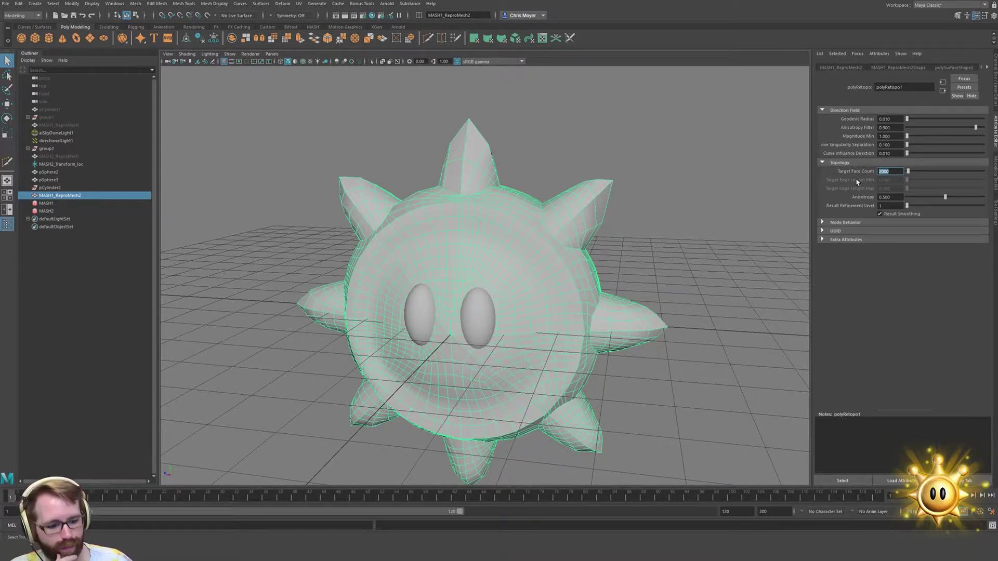
text(250)
key(Return)
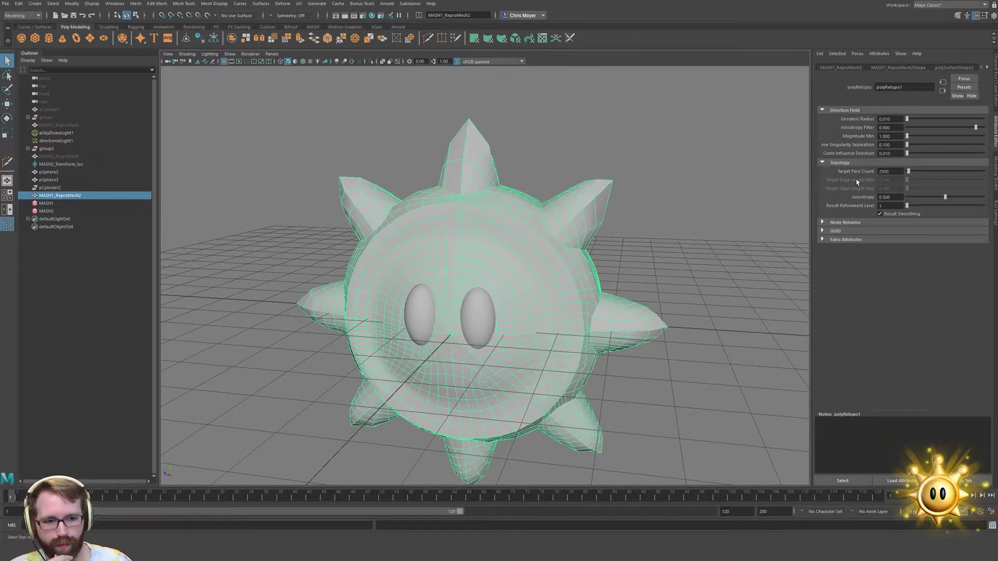
Check the sun mesh with and without its selection wireframe and examine its spikes from the front and from below
click(701, 251)
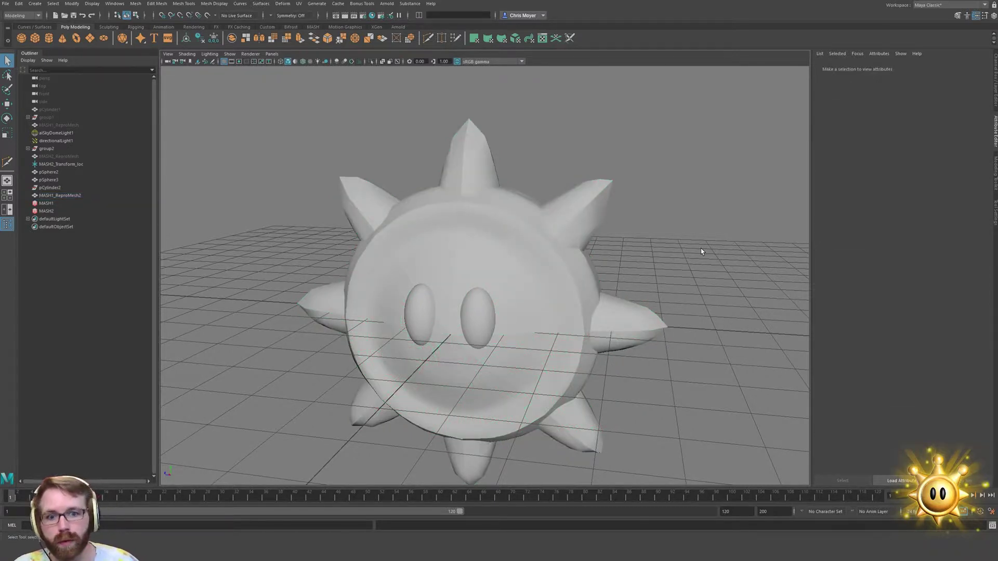
click(575, 265)
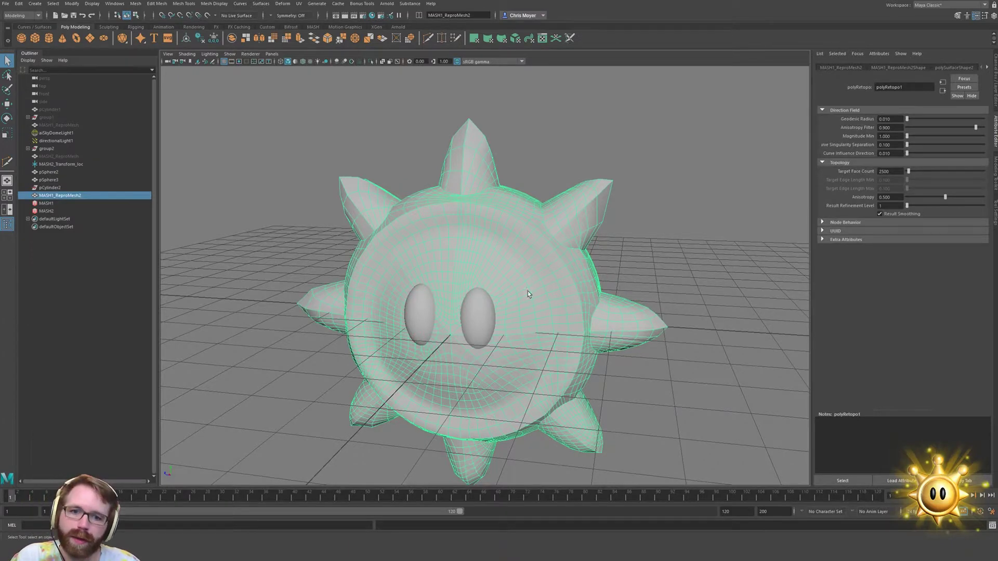
alt+drag(528, 294, 473, 310)
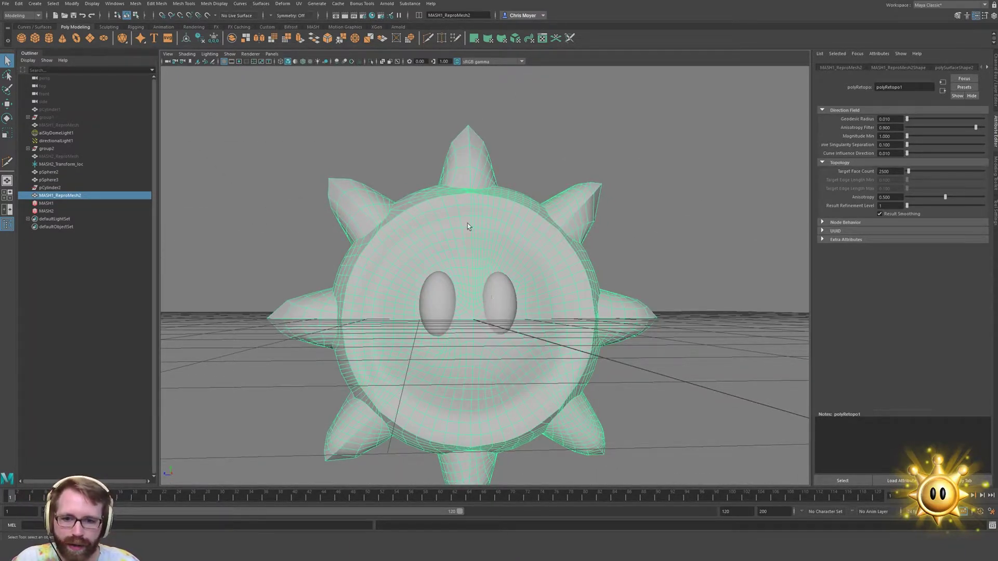
alt+drag(374, 350, 524, 350)
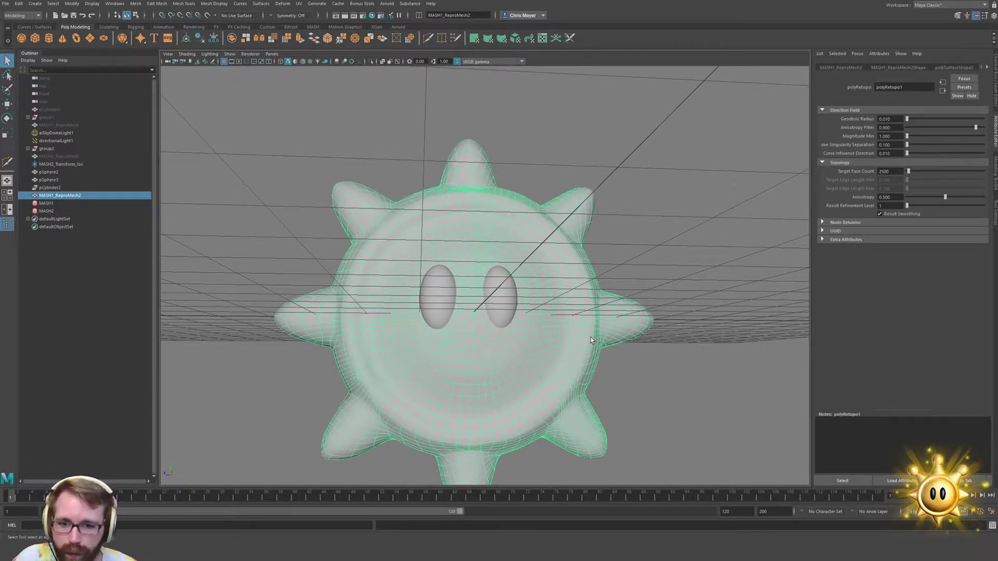
alt+drag(581, 307, 606, 311)
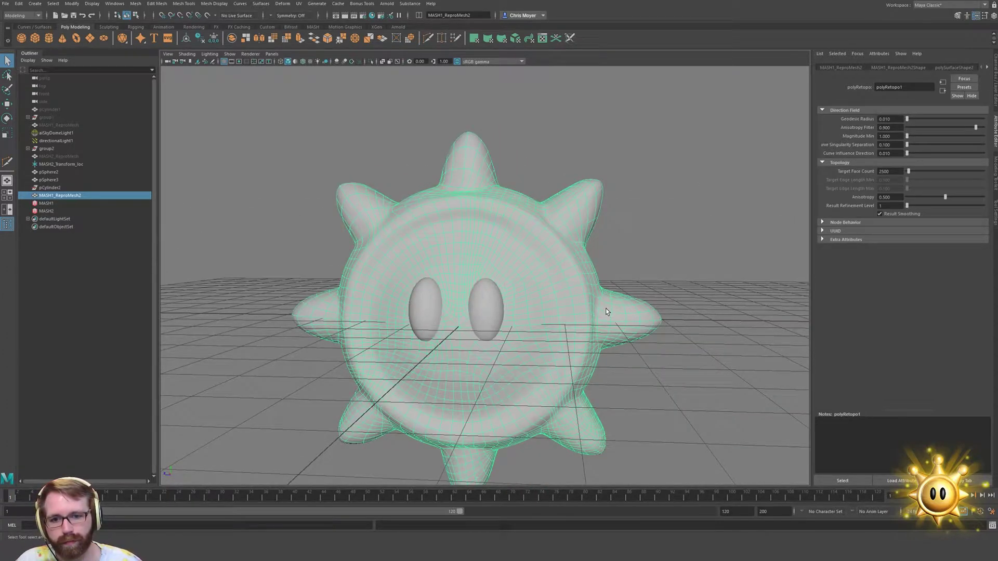
Open the scene shineSprite_01.mb without saving the current changes, and continue past the student version notice
key(ctrl+o)
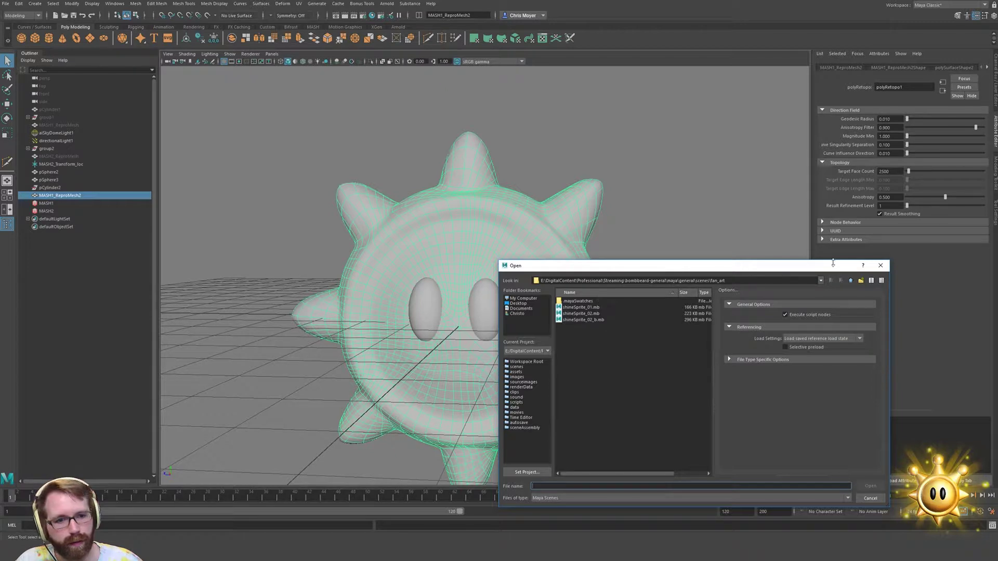
double_click(590, 315)
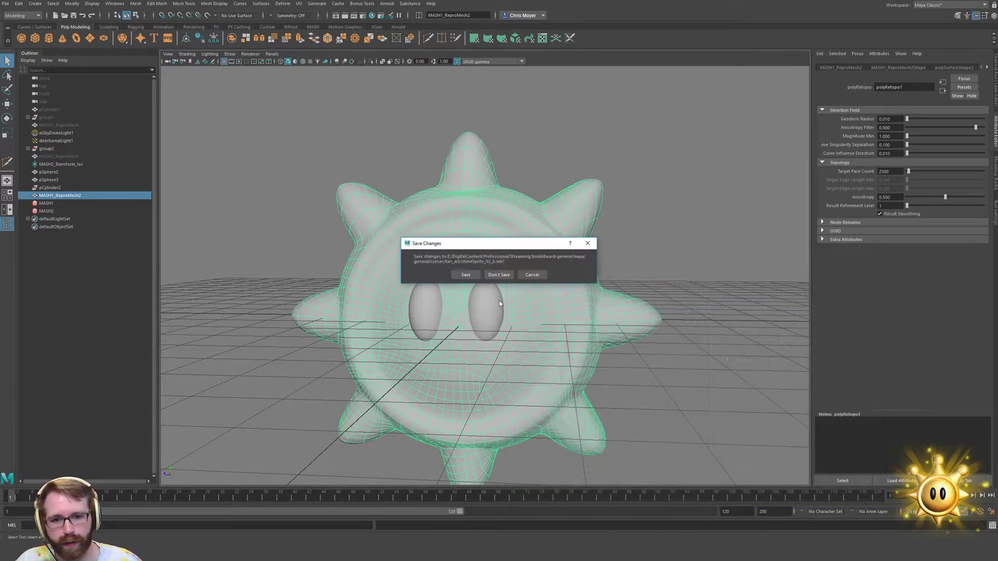
click(499, 274)
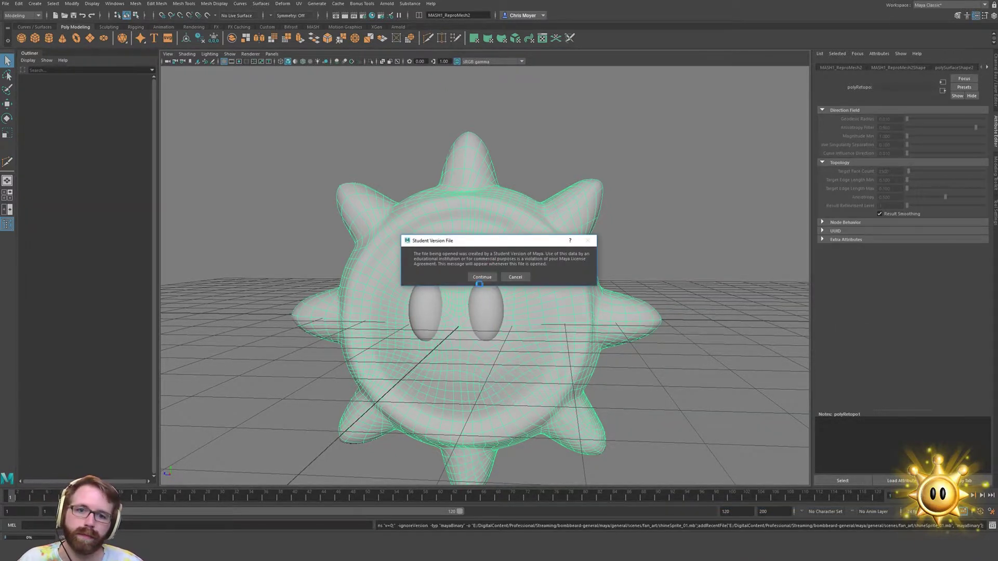
click(477, 276)
Insert a centred edge loop around the outer side of the disc pCylinder1 with the Multi-Cut tool
alt+middle_drag(571, 318, 668, 359)
alt+drag(668, 359, 558, 287)
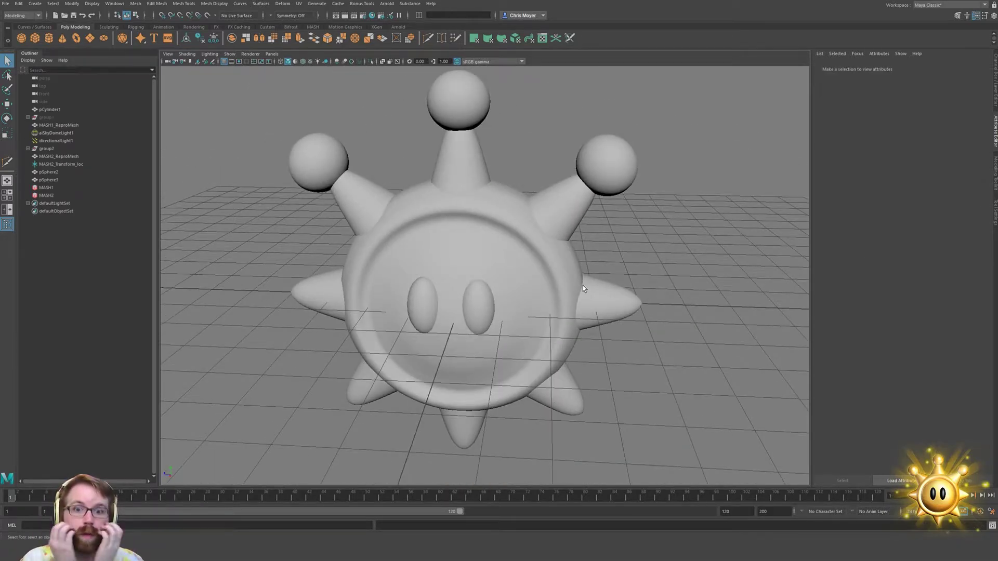
alt+drag(582, 285, 550, 289)
click(556, 261)
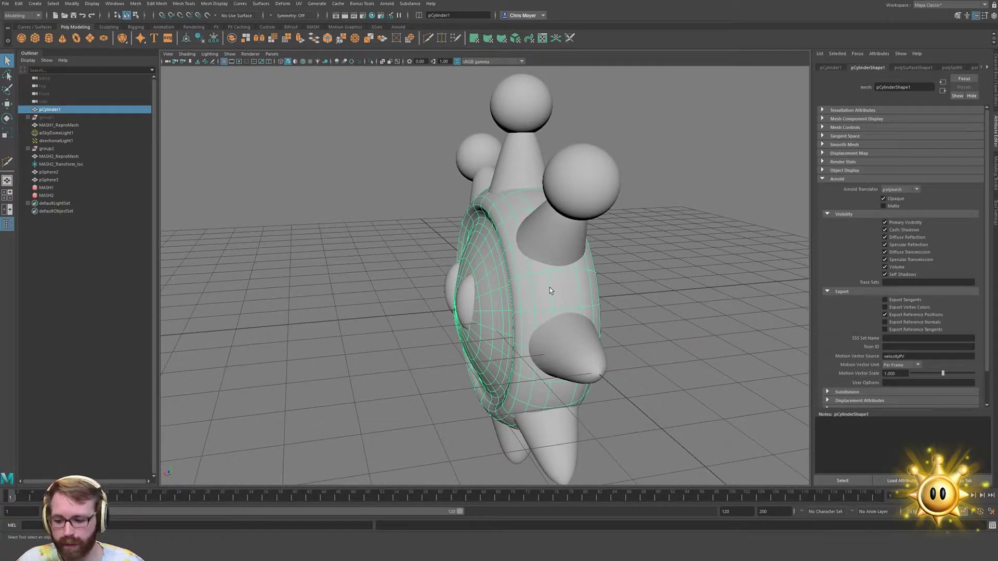
right_drag(559, 292, 558, 260)
mouse_move(546, 286)
alt+mouse_down()
mouse_move(532, 281)
mouse_move(540, 281)
alt+mouse_up()
scroll(531, 281, up, 3)
shift+right_drag(488, 284, 463, 278)
ctrl+middle_click(488, 282)
alt+drag(498, 300, 496, 220)
alt+right_drag(495, 220, 413, 277)
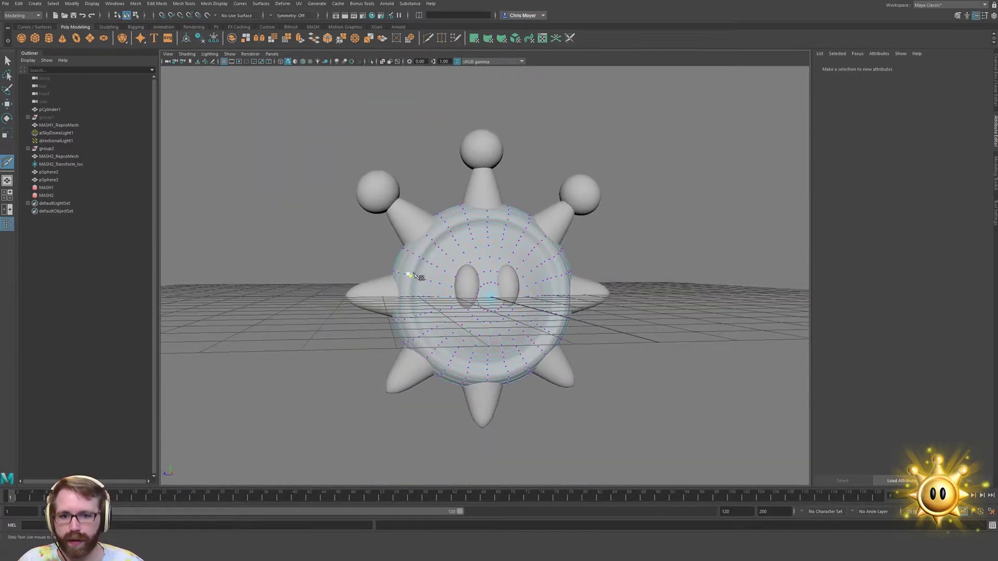
click(413, 277)
Open the Arnold RenderView for a live render and place its window fully in view beside the model
click(410, 3)
click(387, 3)
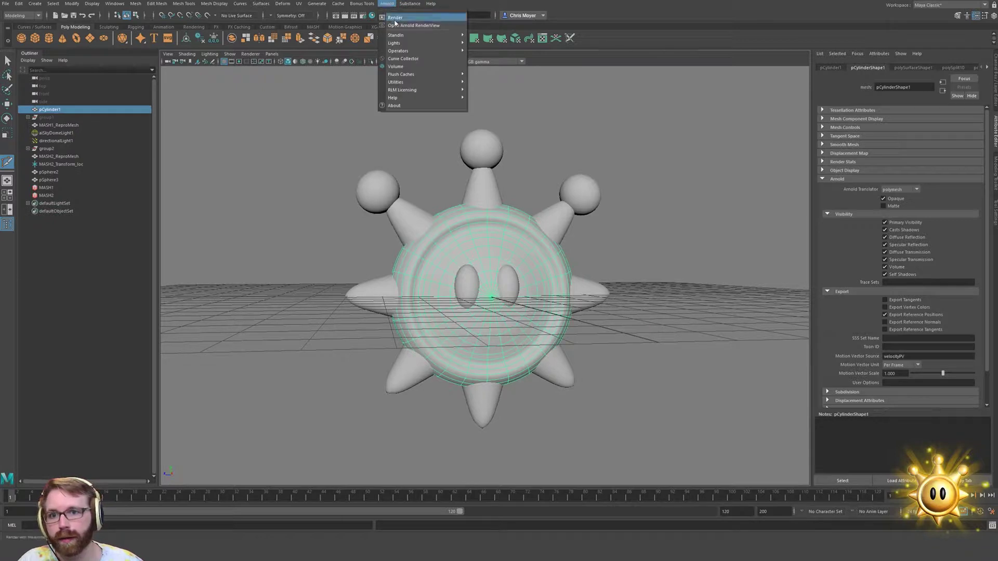
click(400, 24)
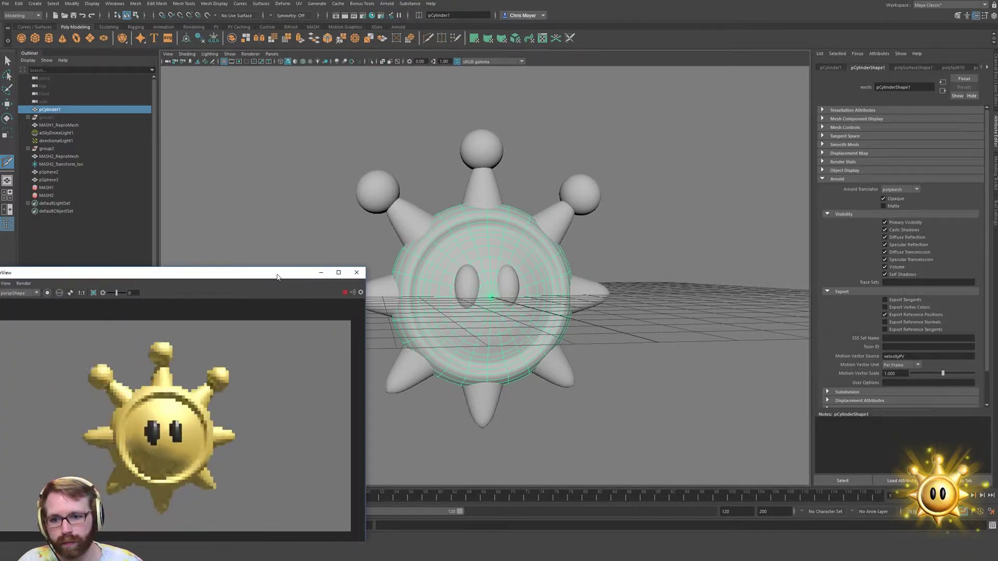
drag(291, 273, 348, 225)
Examine the live render of the golden sun close up from an angled side view
alt+drag(588, 250, 560, 254)
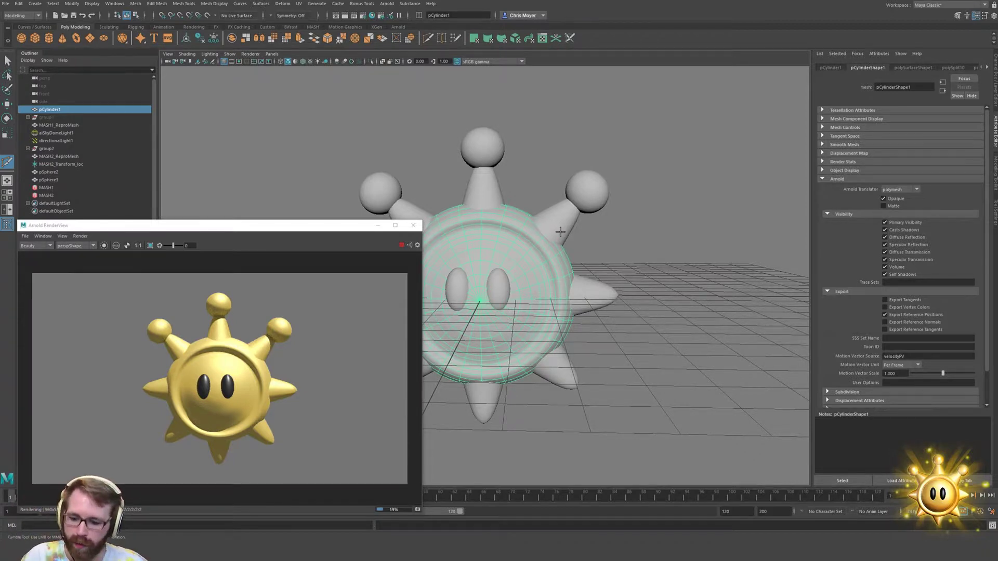
key(w)
scroll(588, 253, up, 5)
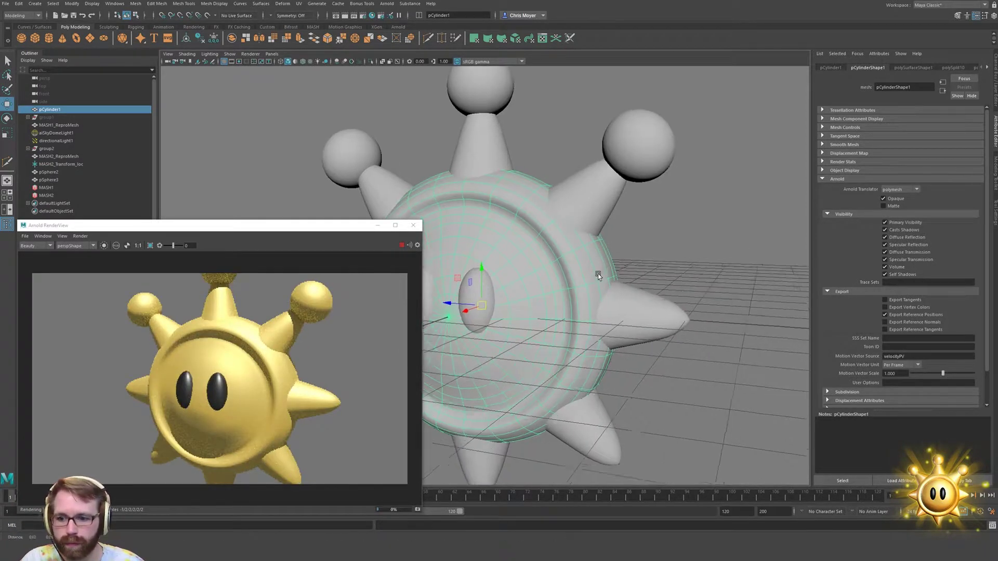
alt+drag(598, 276, 606, 266)
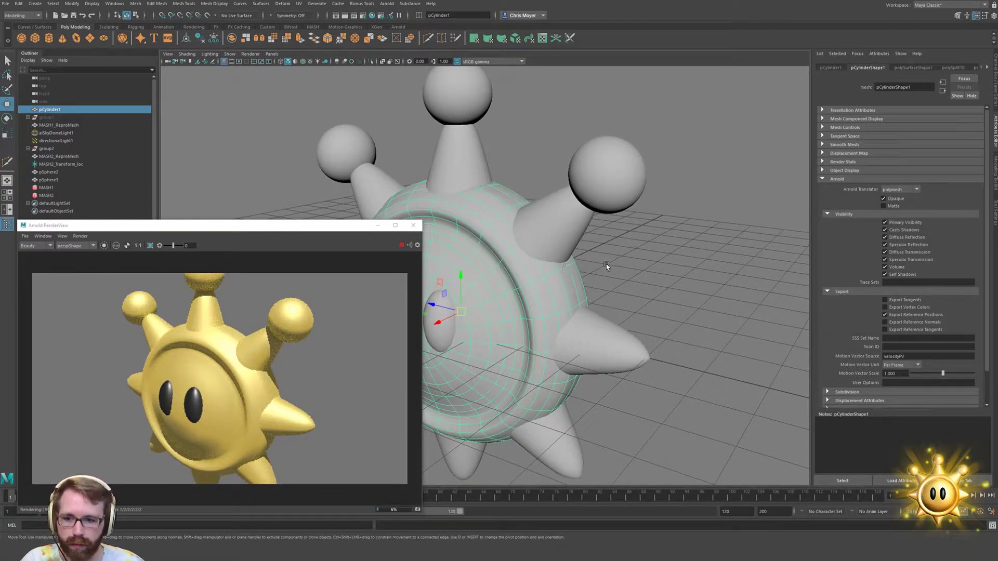
alt+drag(602, 311, 623, 240)
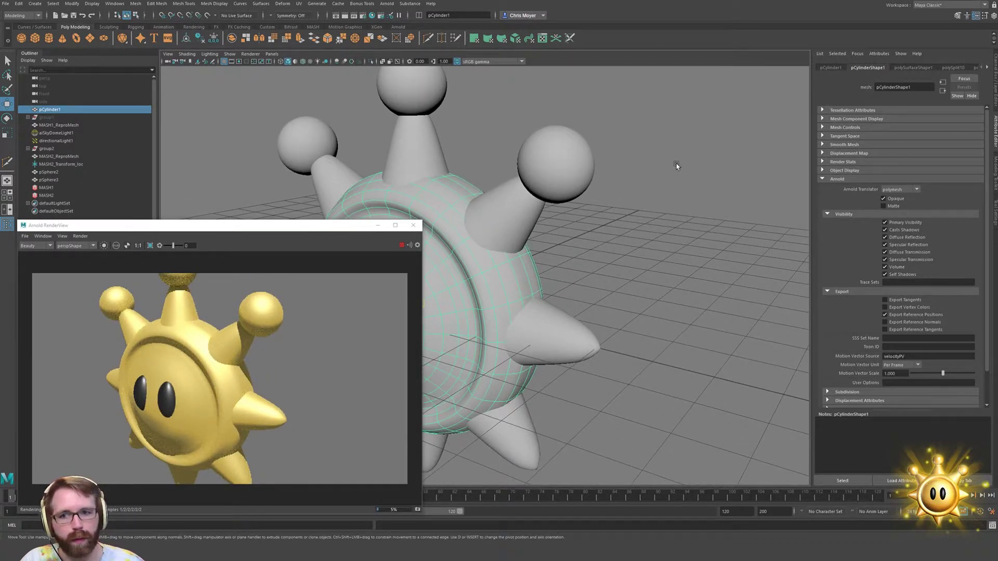
Select aiSkyDomeLight1 and tint its colour, trying a pale yellow and settling on a pale blue
click(62, 133)
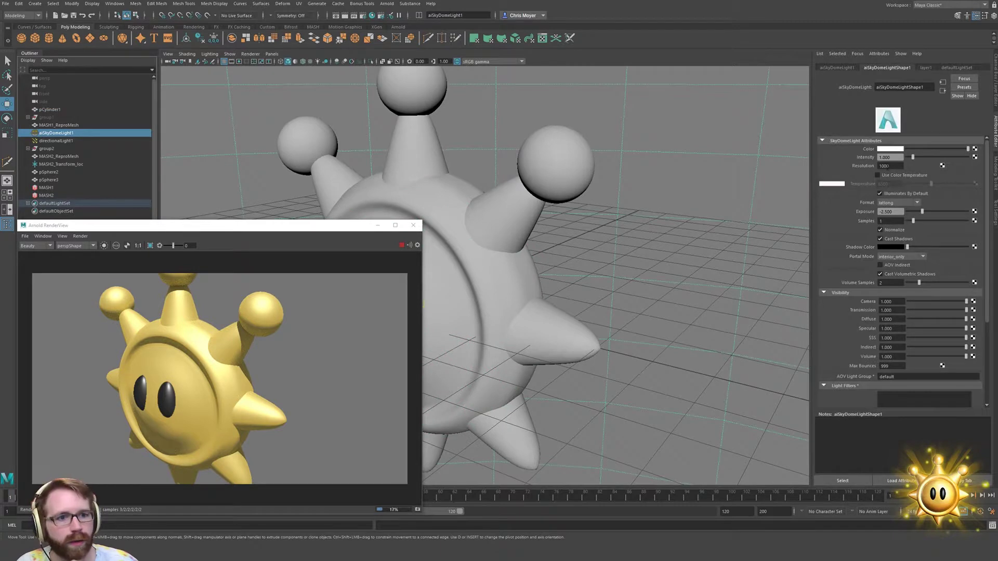
click(890, 149)
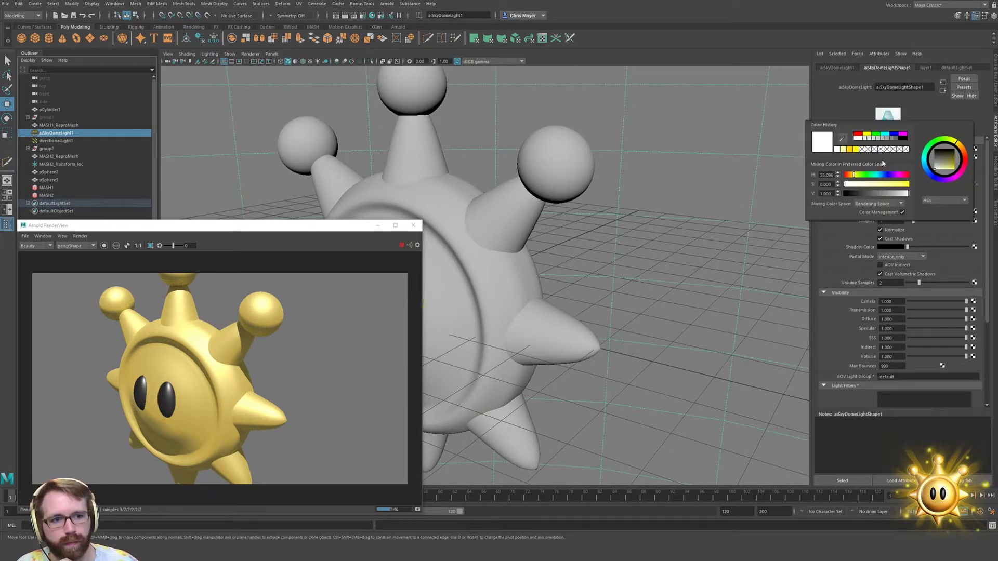
drag(873, 183, 862, 189)
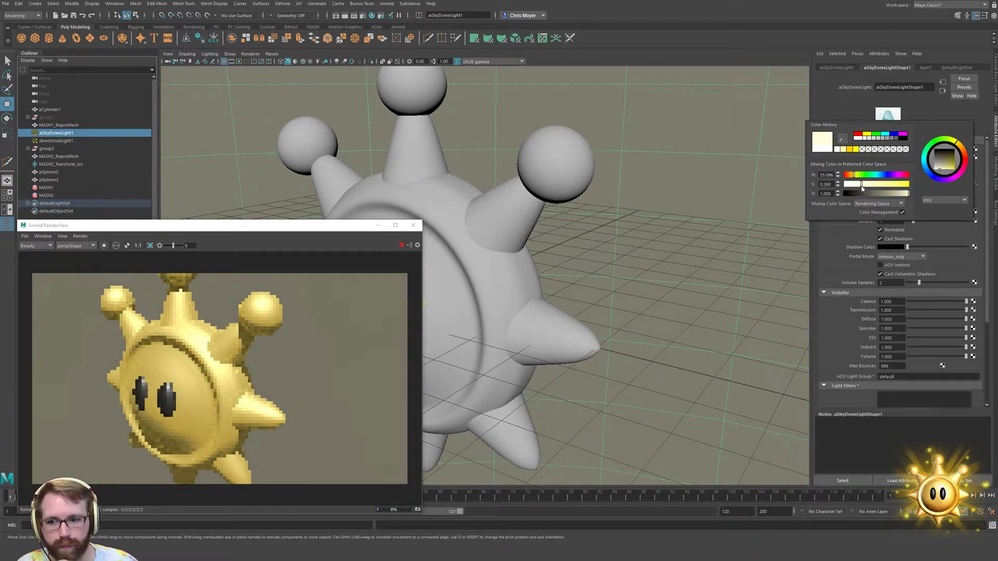
click(926, 162)
drag(925, 162, 927, 163)
mouse_move(864, 186)
mouse_down()
mouse_move(877, 187)
mouse_move(864, 187)
mouse_up()
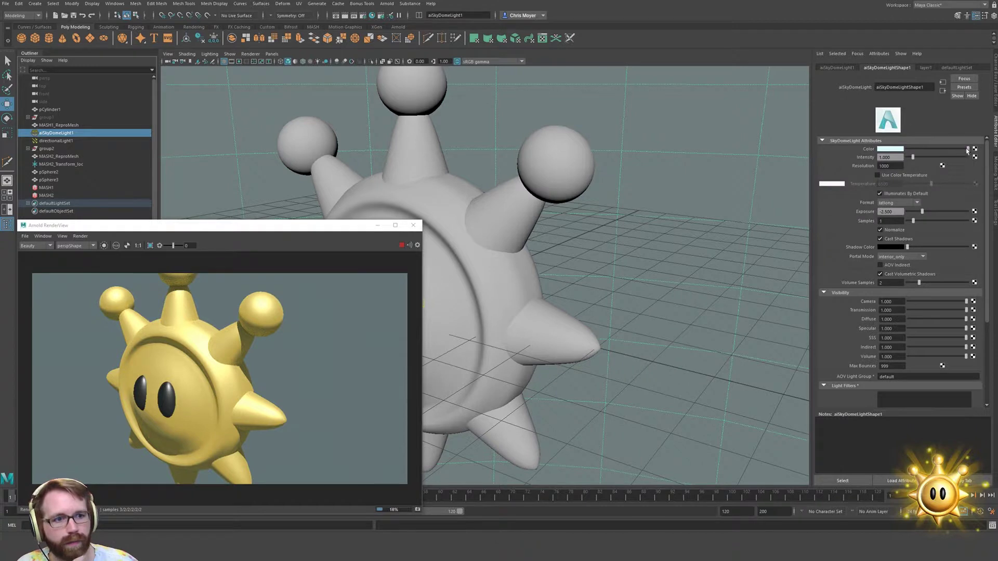
Map a ramp texture to the colour of aiSkyDomeLight1
click(975, 149)
text(ram)
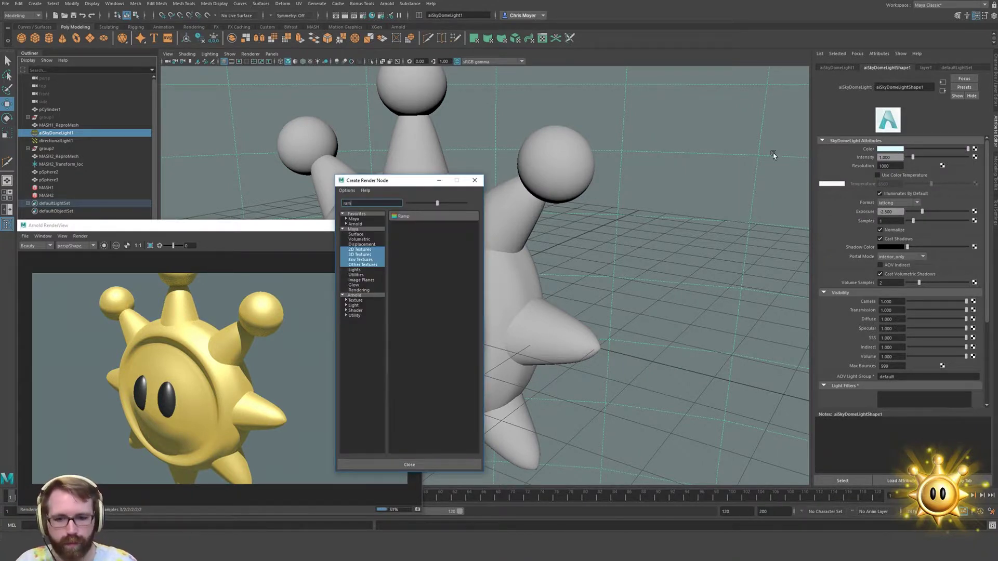
key(Return)
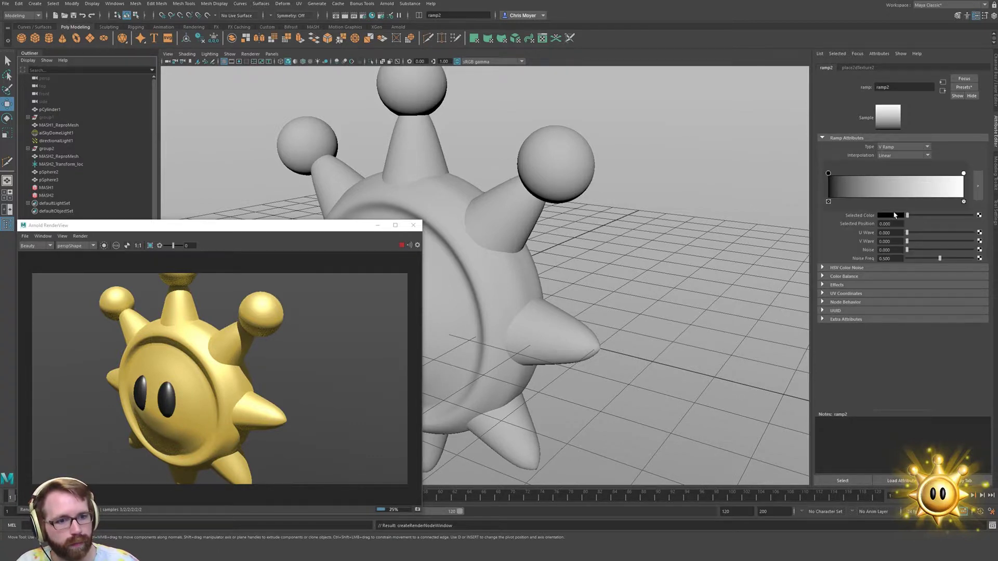
Colour the ramp's start a muted brown and its end a pale blue with saturation 0.333
click(897, 216)
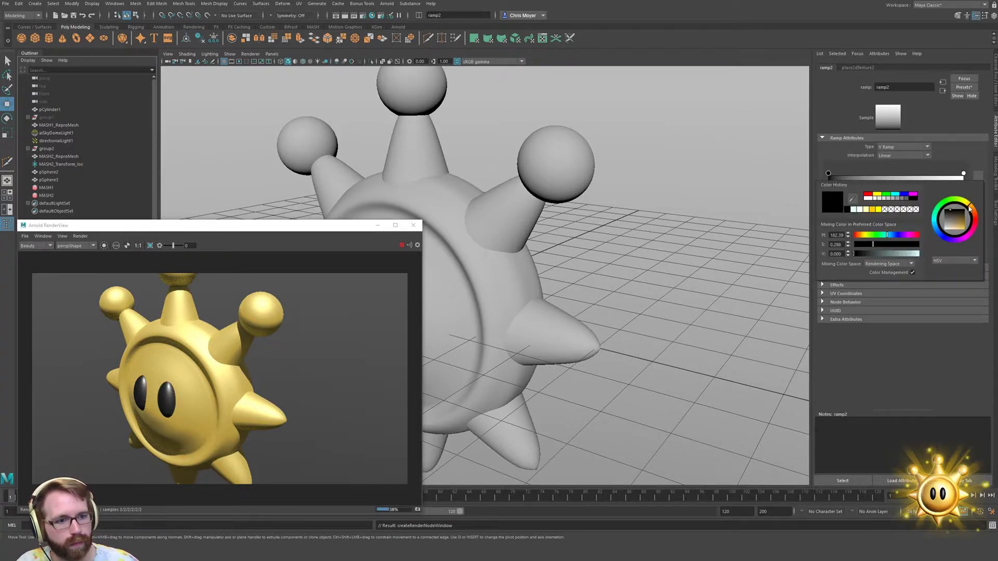
drag(973, 209, 954, 225)
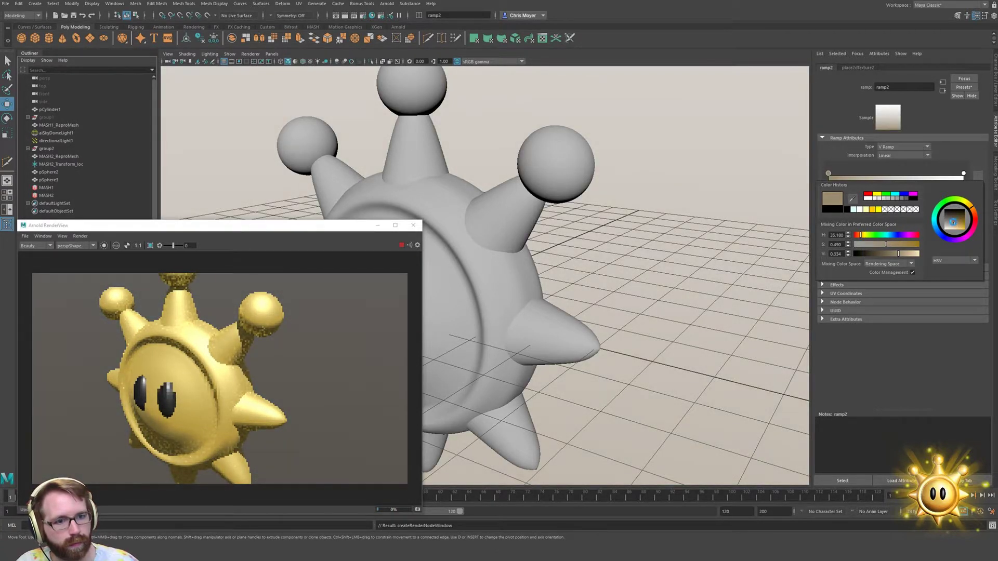
click(963, 176)
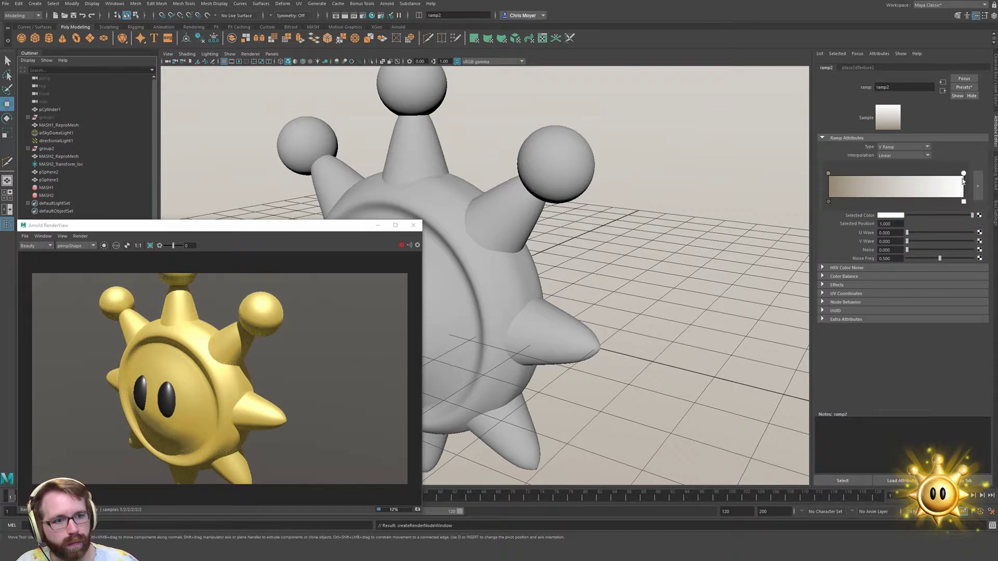
click(887, 217)
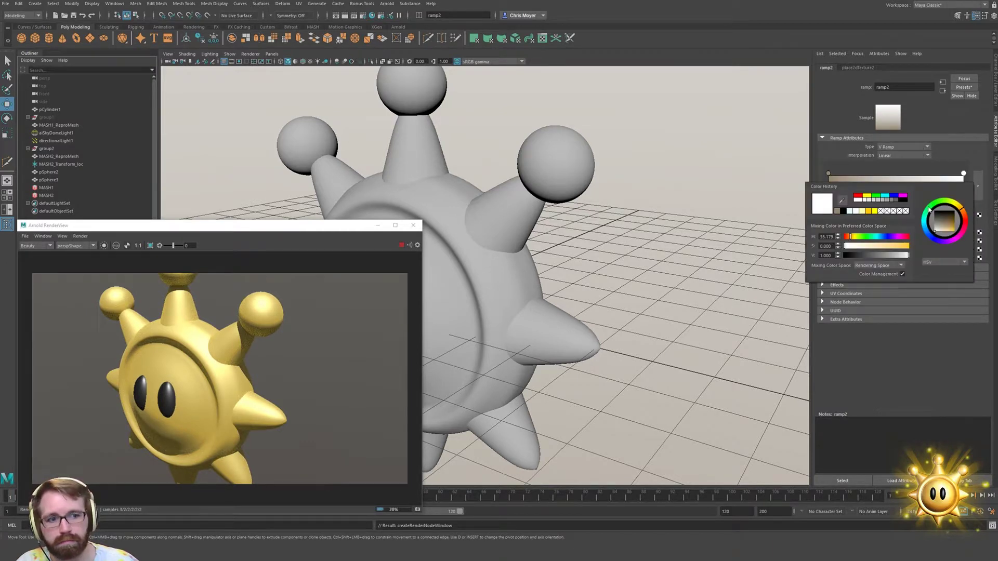
click(925, 224)
drag(943, 224, 941, 233)
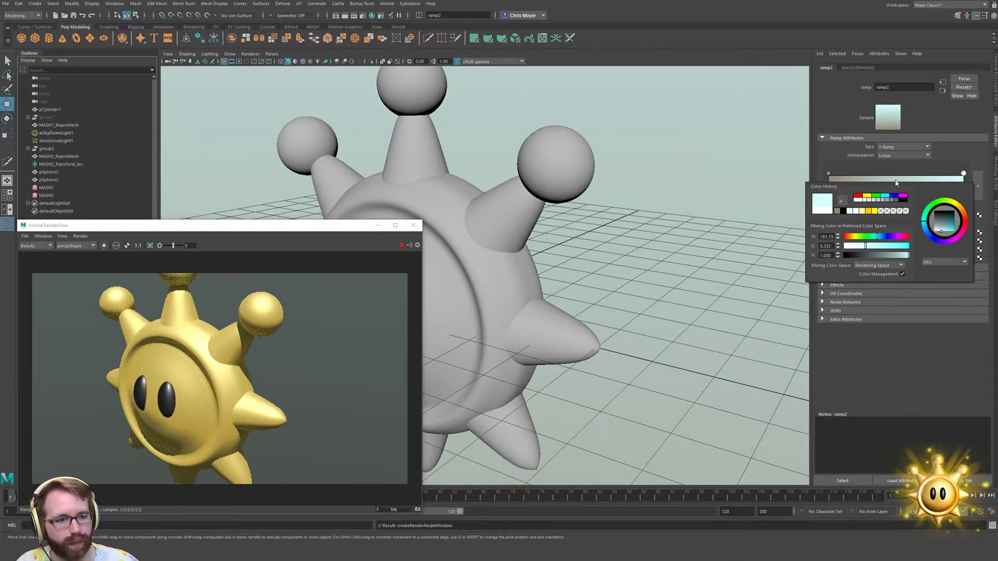
Add a near-white colour stop with saturation 0.051 mid-ramp, and move the pale blue stop to position 0.803
click(895, 179)
click(902, 216)
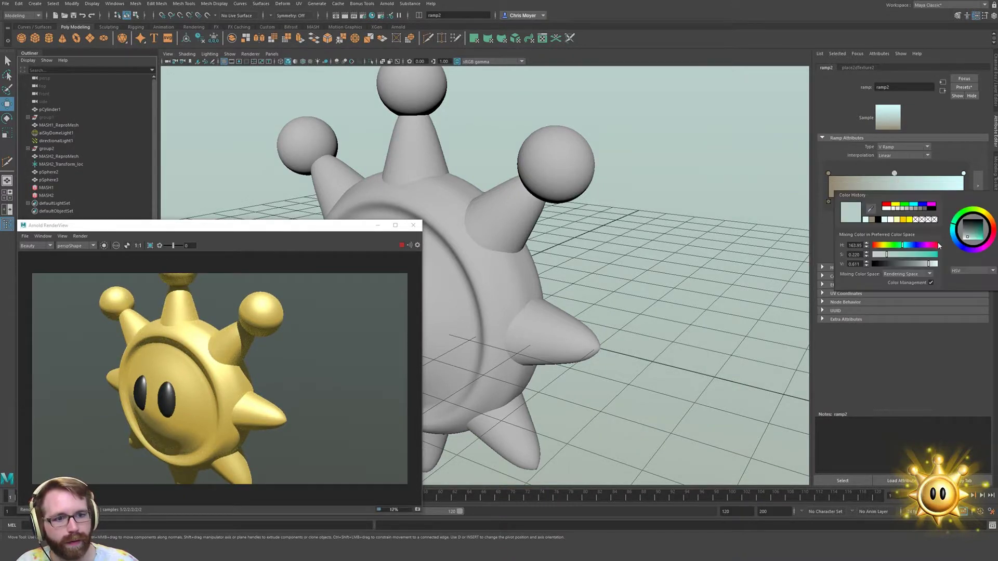
drag(877, 256, 874, 255)
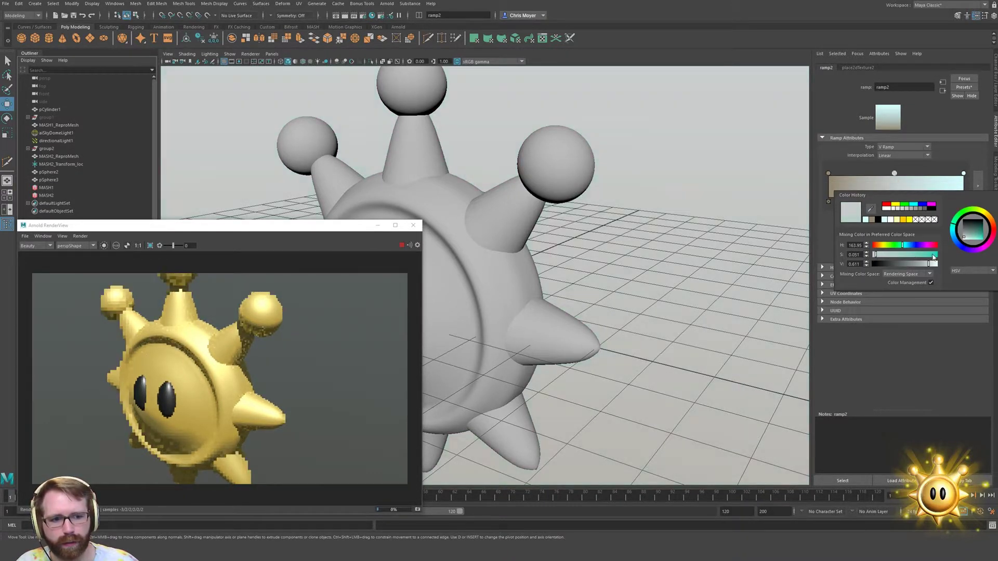
click(936, 264)
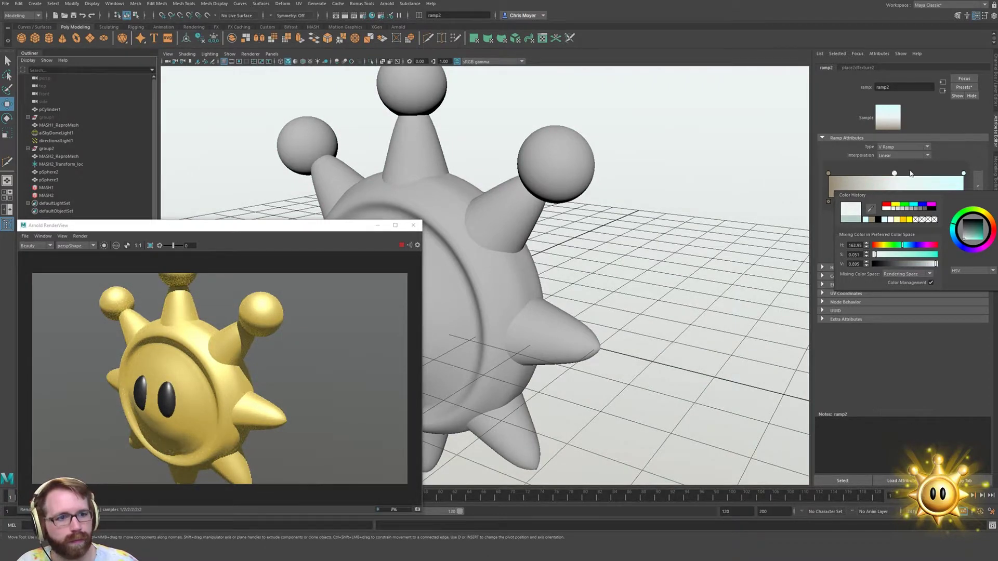
drag(964, 174, 937, 174)
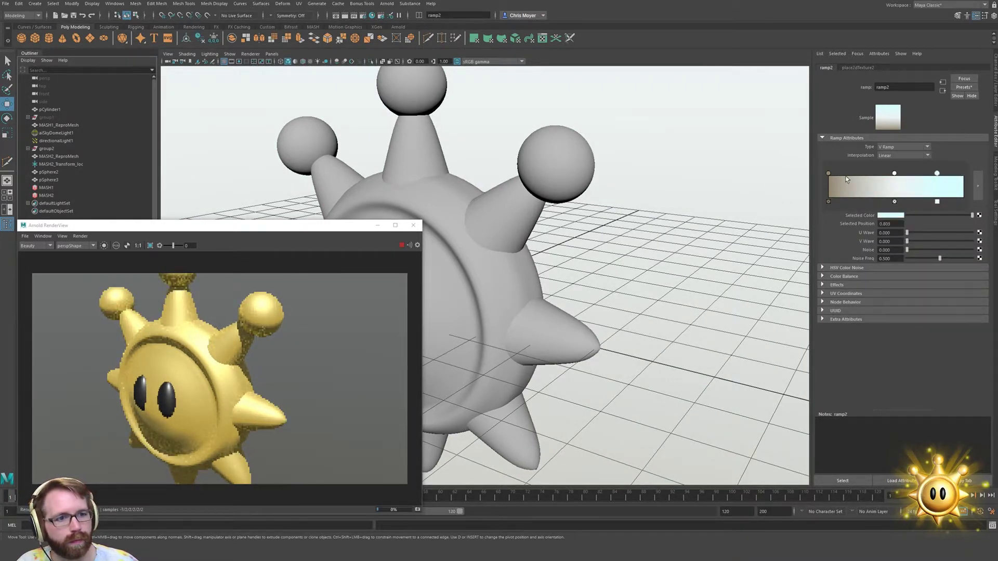
Shift the ramp's near-white and pale blue stops toward the brown end, placing the pale blue stop at position 0.410
drag(828, 173, 832, 174)
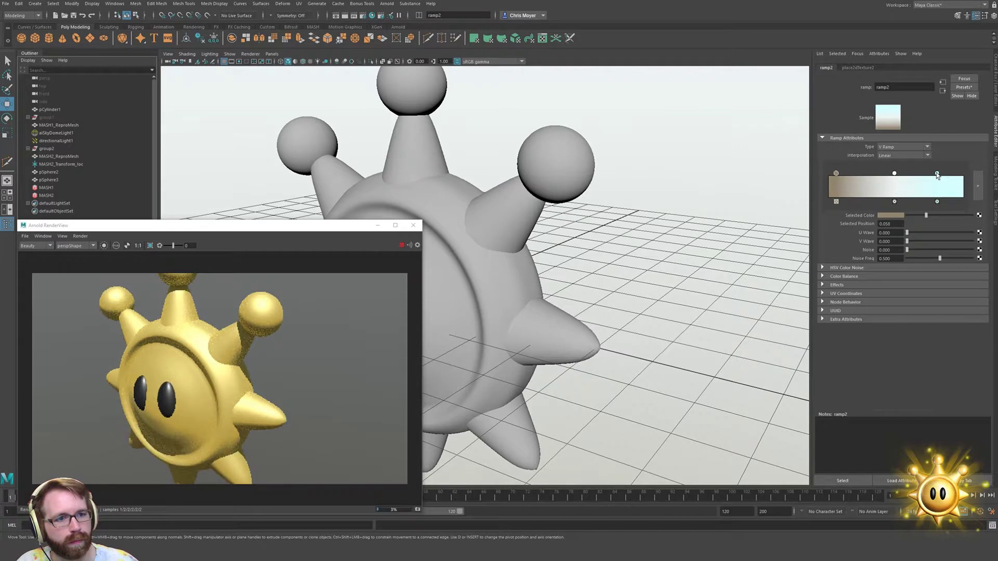
drag(937, 173, 891, 174)
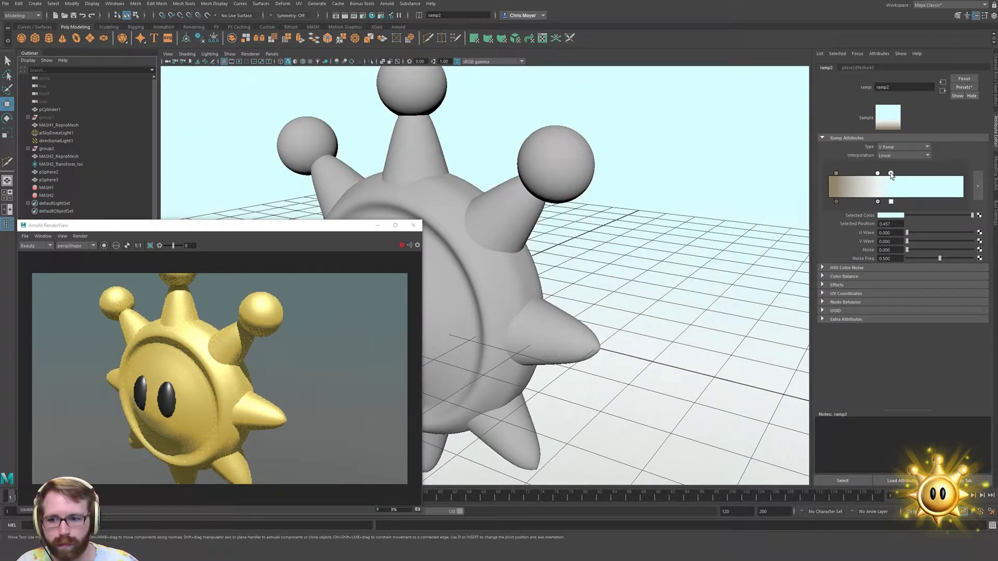
alt+drag(629, 291, 656, 270)
mouse_move(878, 174)
mouse_down()
mouse_move(828, 174)
mouse_move(883, 174)
mouse_up()
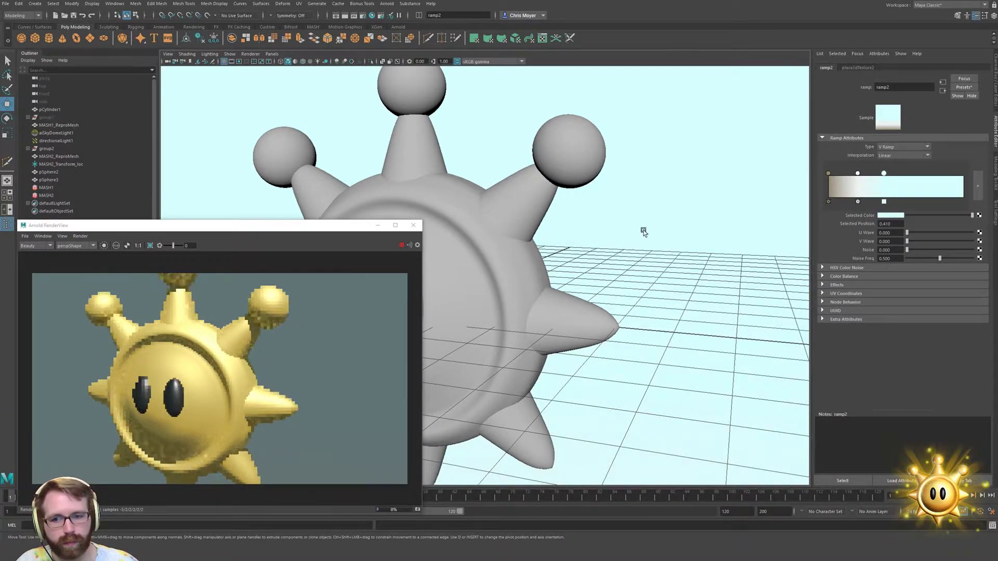
alt+drag(643, 229, 623, 240)
click(626, 239)
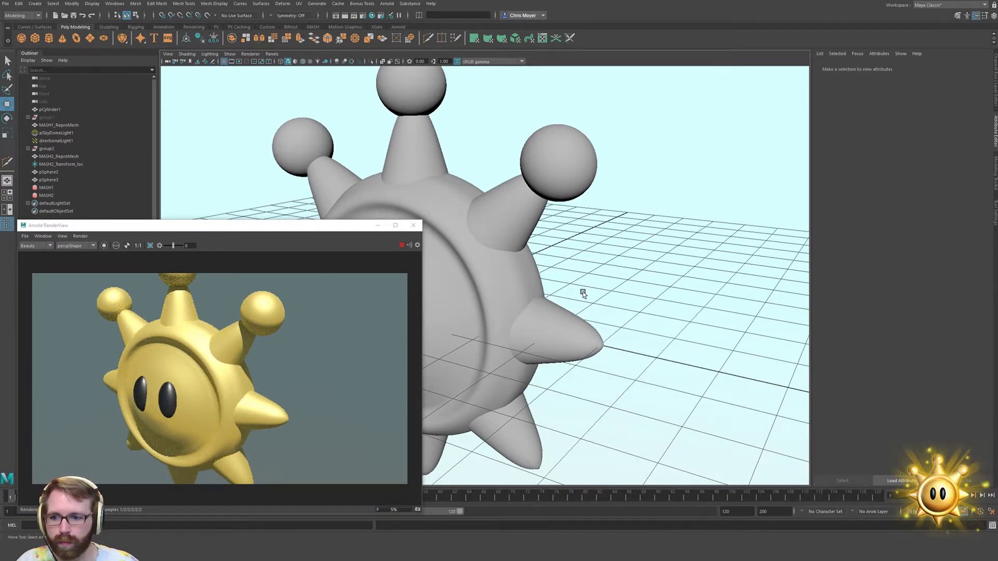
Examine the gold reflections on the sun from the front and the side in the live render
alt+drag(582, 292, 573, 318)
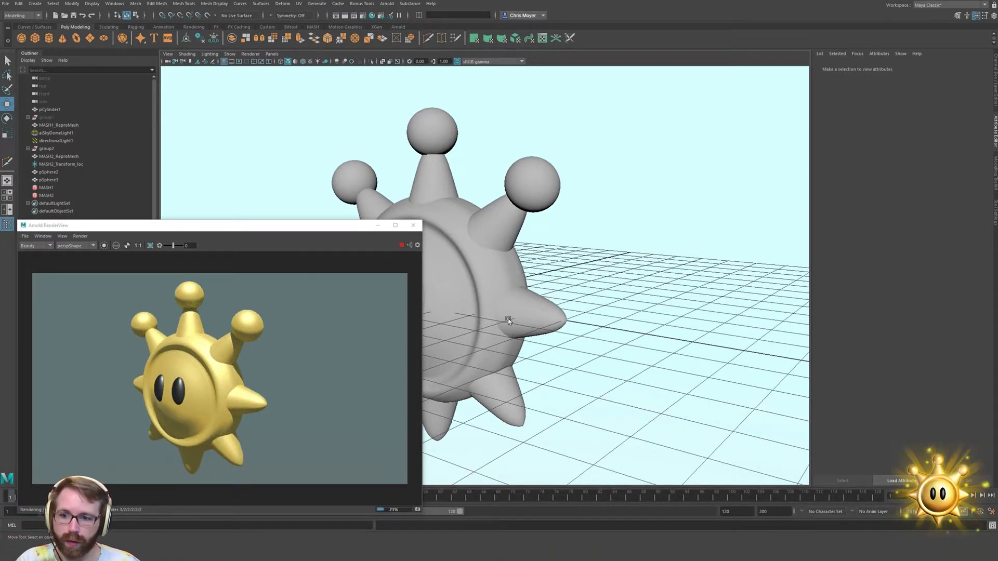
scroll(580, 314, up, 3)
alt+drag(573, 293, 510, 292)
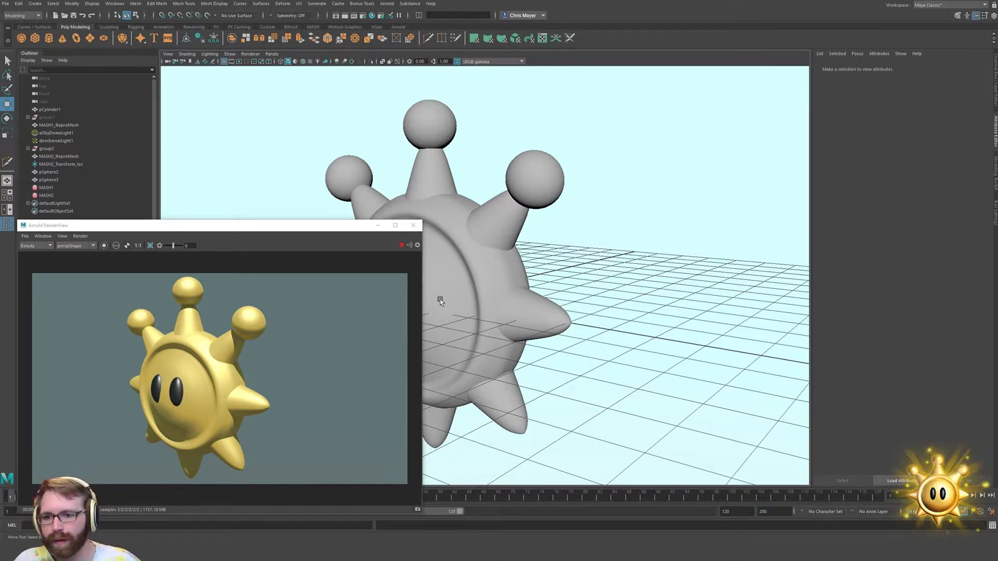
alt+drag(494, 318, 557, 294)
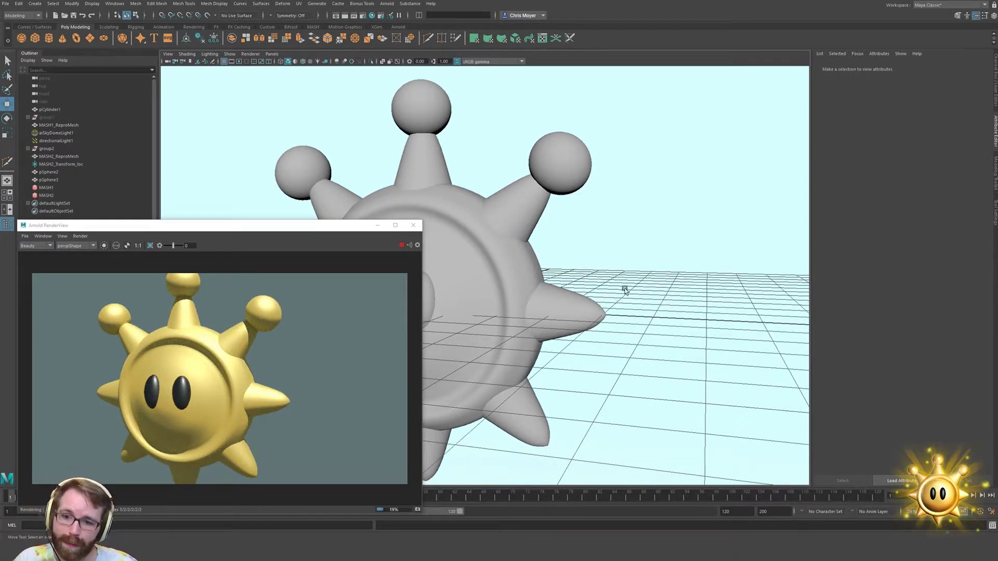
alt+drag(624, 292, 584, 304)
alt+drag(524, 318, 489, 279)
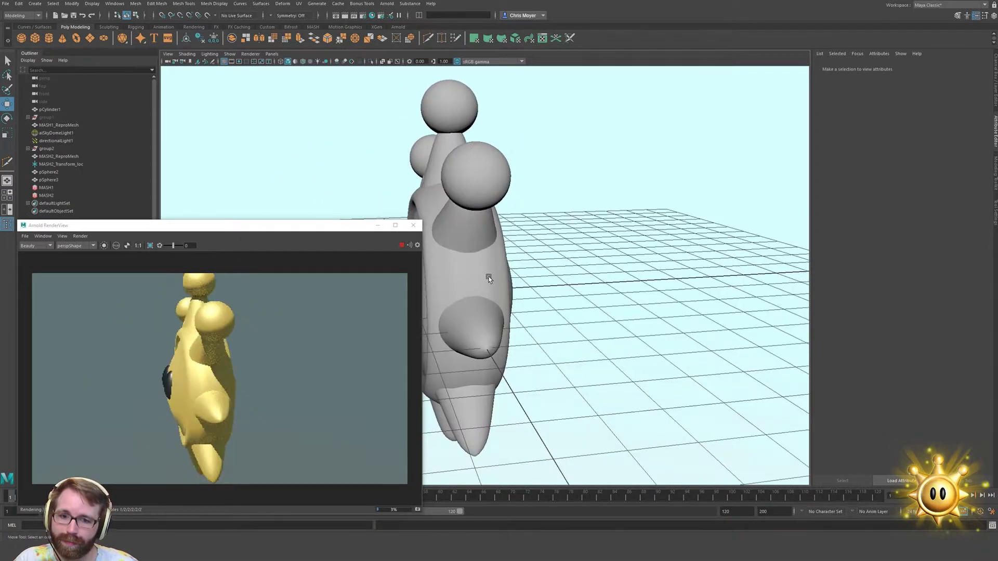
Duplicate the sun's body pCylinder1 together with the spike and ball meshes MASH1_ReproMesh and MASH2_ReproMesh
click(490, 279)
scroll(624, 286, up, 5)
shift+click(511, 263)
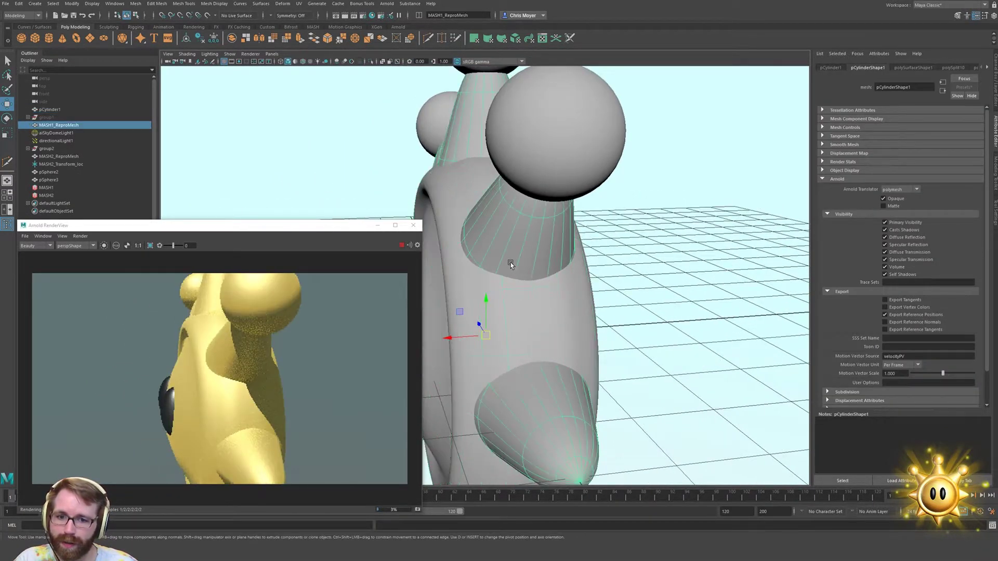
alt+drag(536, 307, 515, 306)
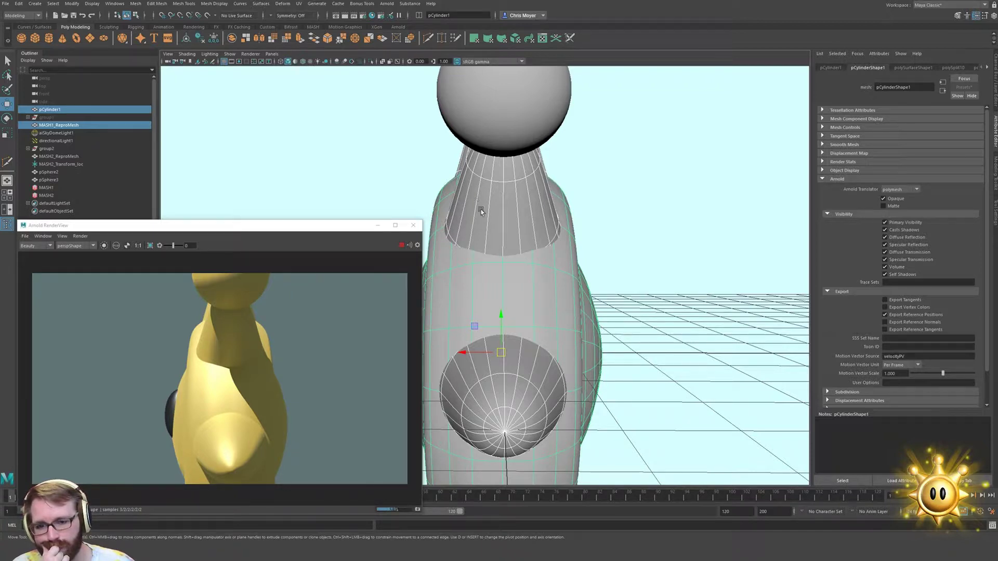
alt+drag(489, 287, 624, 299)
alt+right_drag(623, 299, 518, 279)
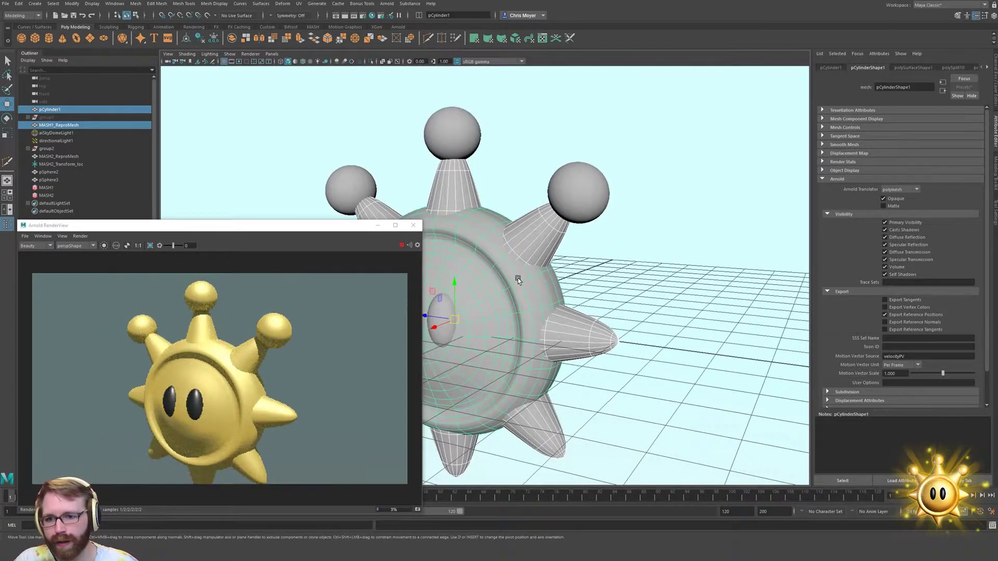
mouse_move(562, 283)
alt+mouse_down()
mouse_move(531, 231)
mouse_move(534, 263)
mouse_move(556, 281)
alt+mouse_up()
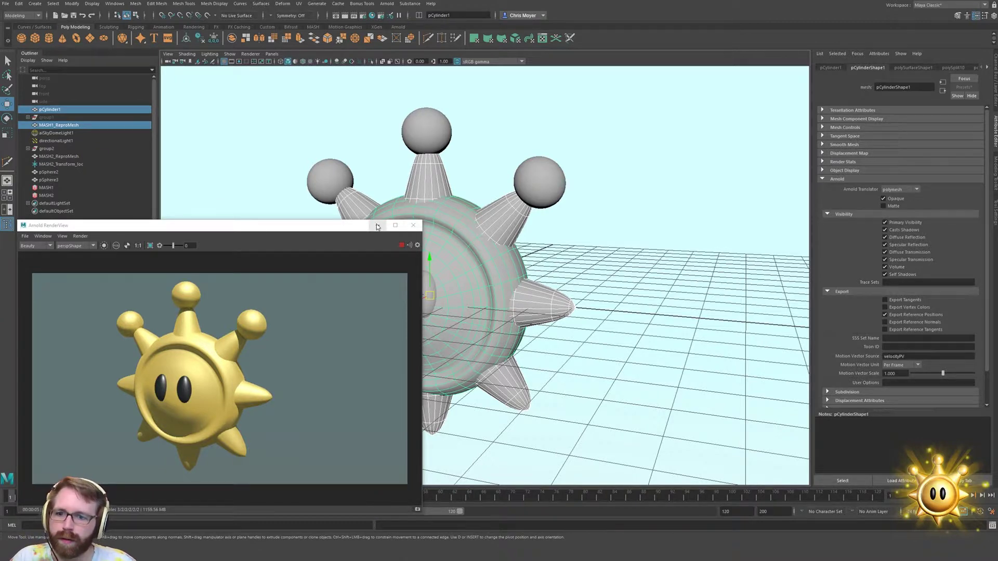
drag(280, 227, 605, 186)
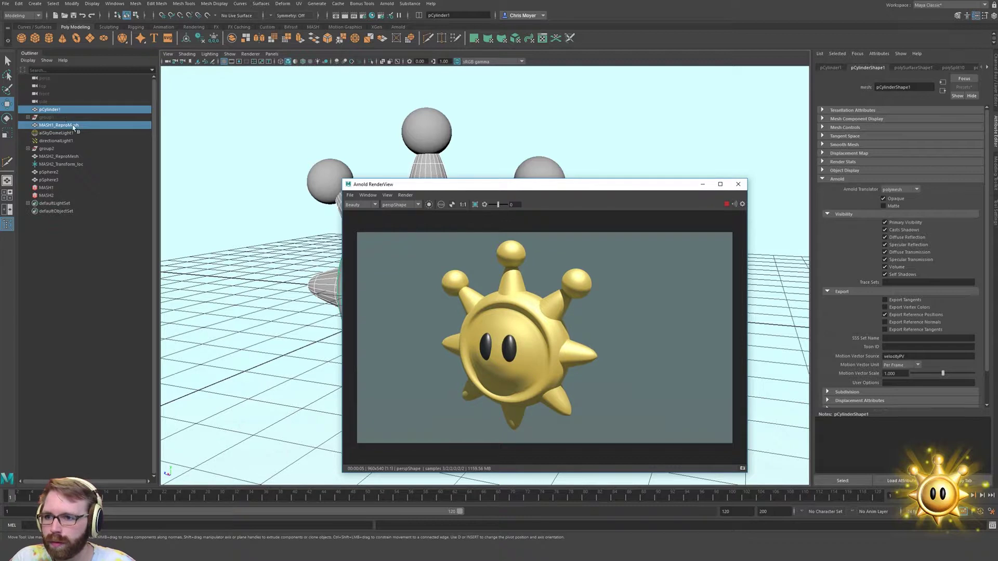
ctrl+click(68, 157)
key(ctrl+d)
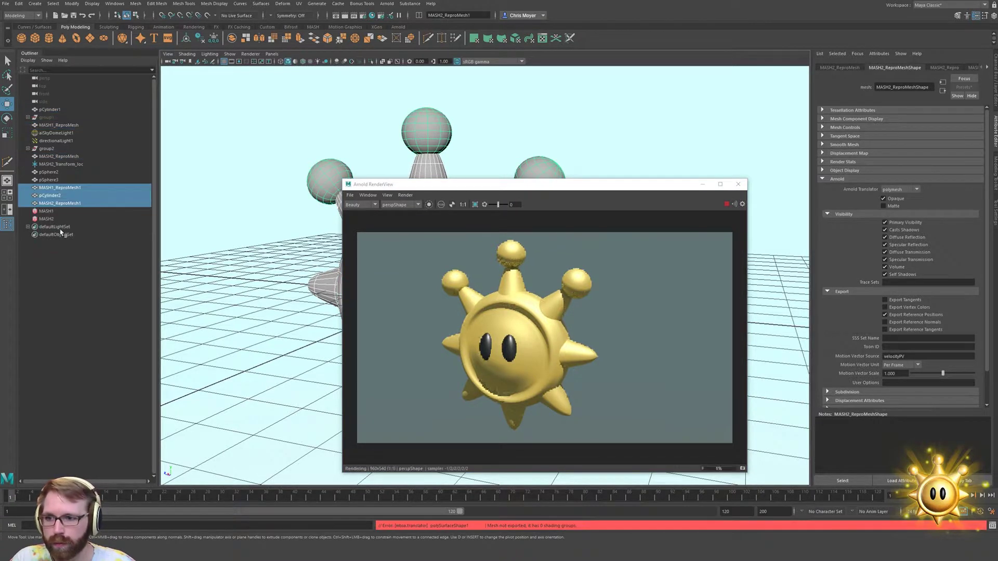
Combine the three duplicated meshes into one and rename it lazyShineSprite_mesh
click(75, 188)
shift+click(78, 202)
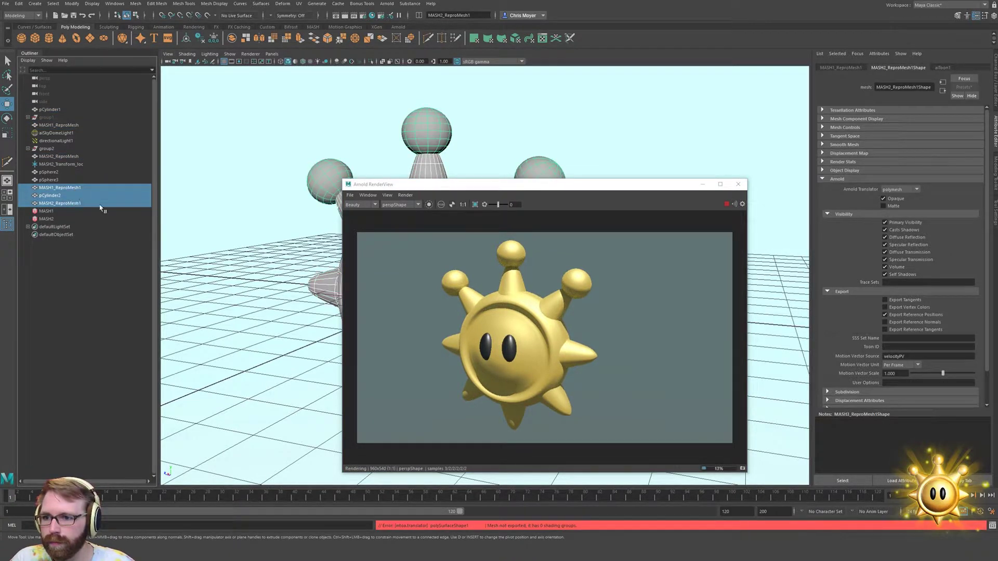
shift+right_drag(241, 186, 247, 334)
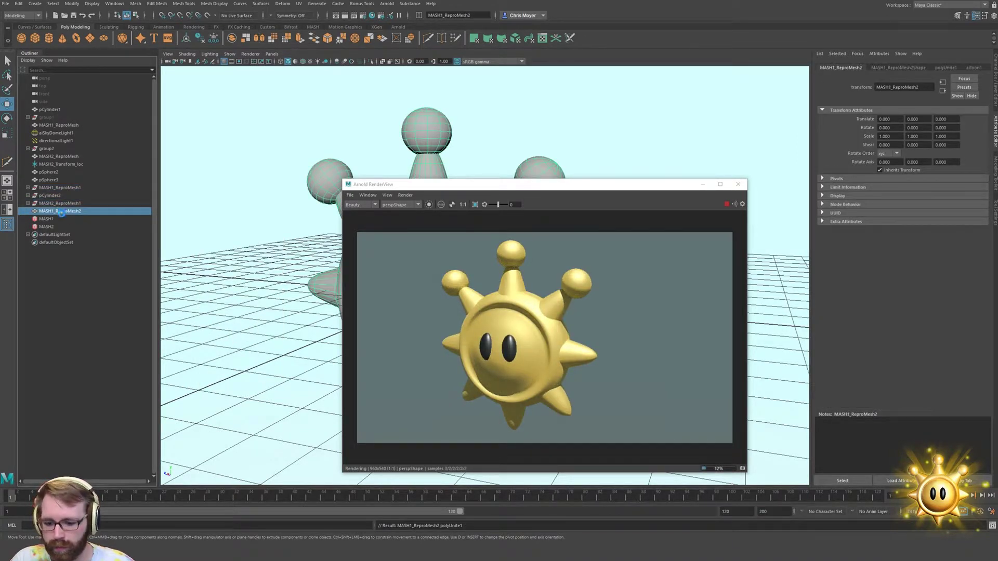
double_click(67, 197)
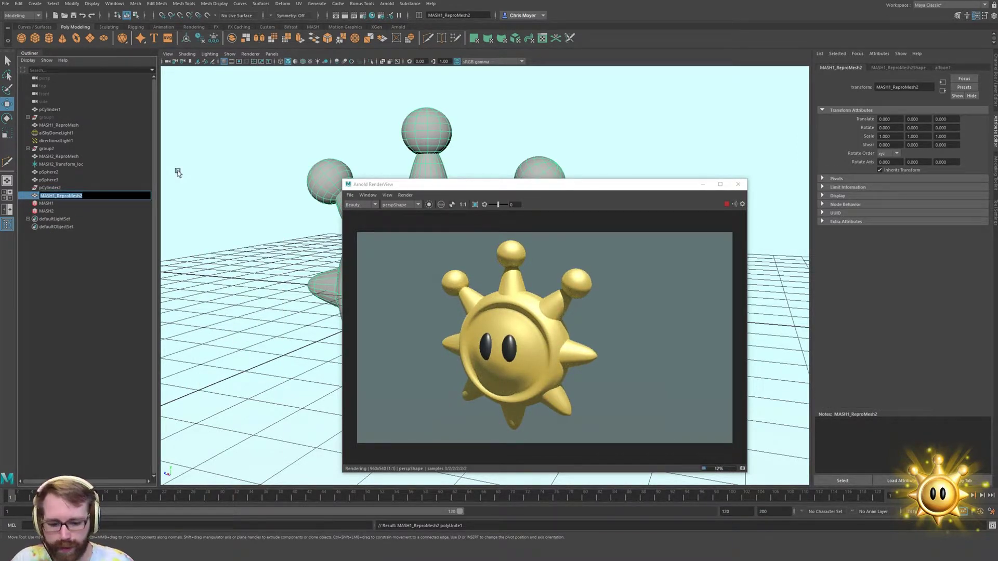
text(lazyShineSprite_)
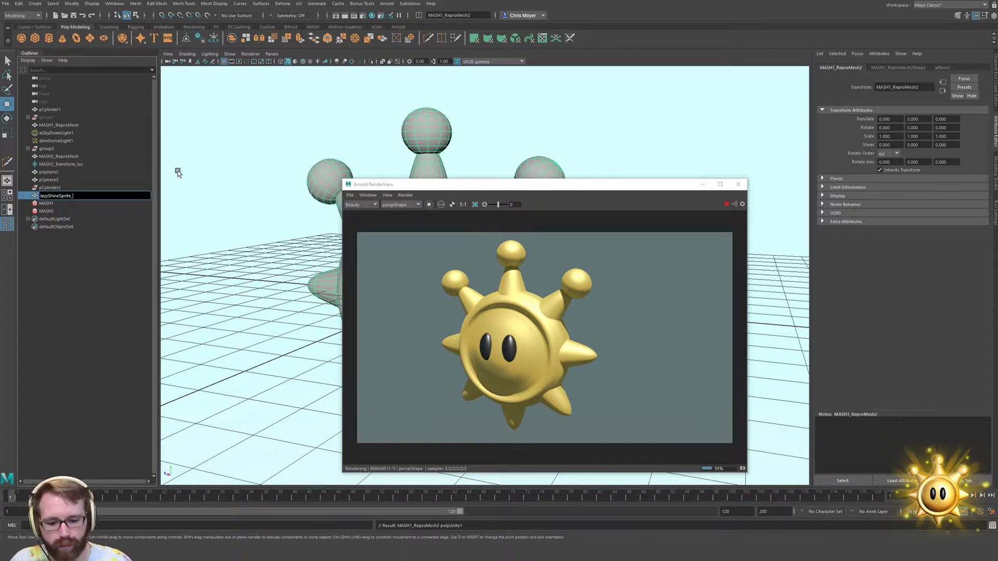
text(mesh)
key(Return)
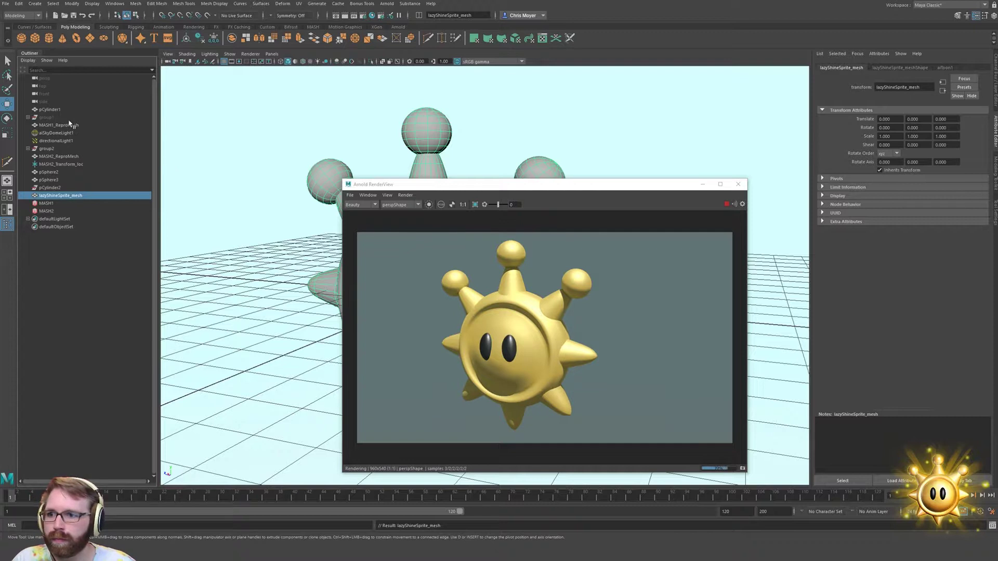
Disable the MASH1 and MASH2 networks
click(63, 204)
shift+click(67, 212)
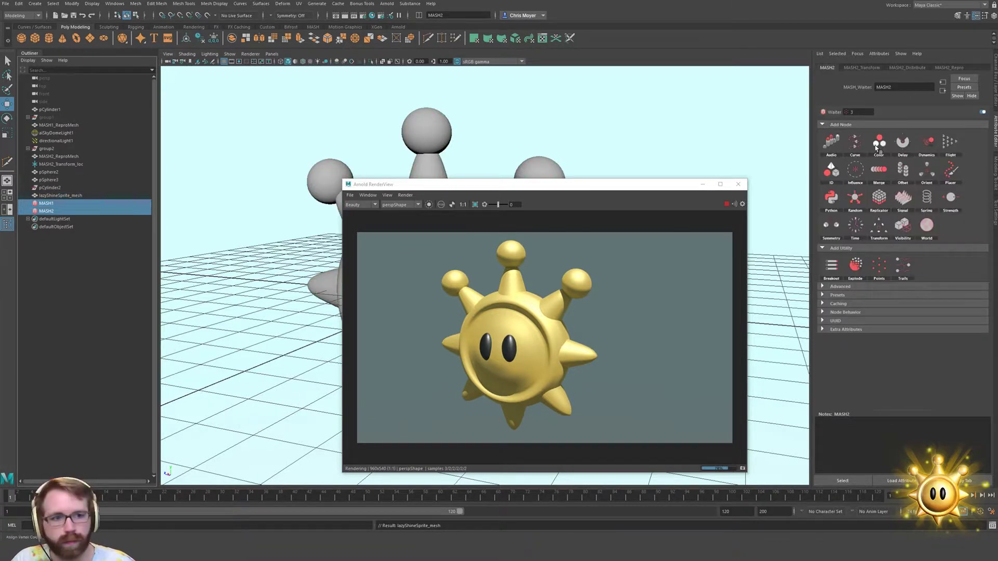
click(981, 113)
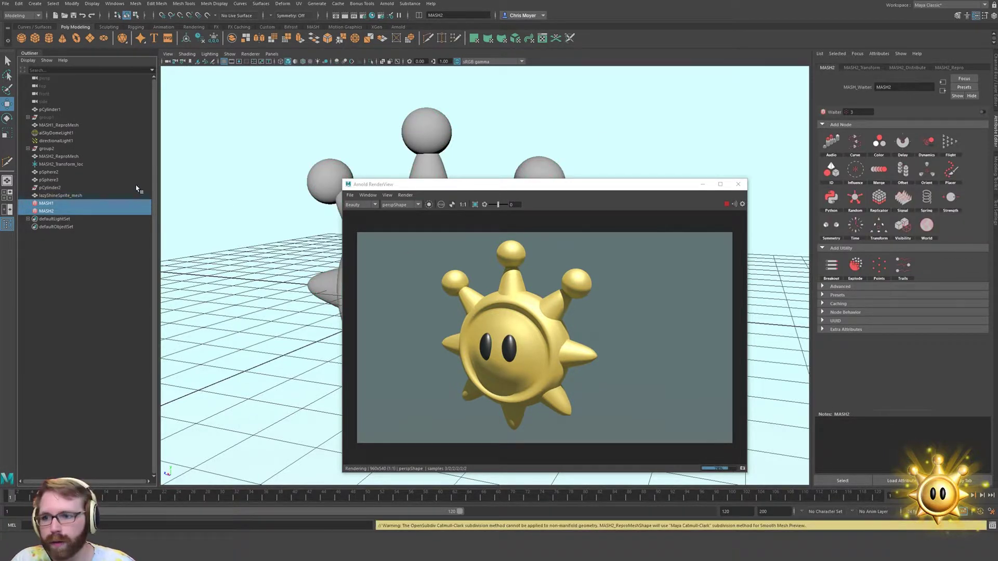
click(125, 210)
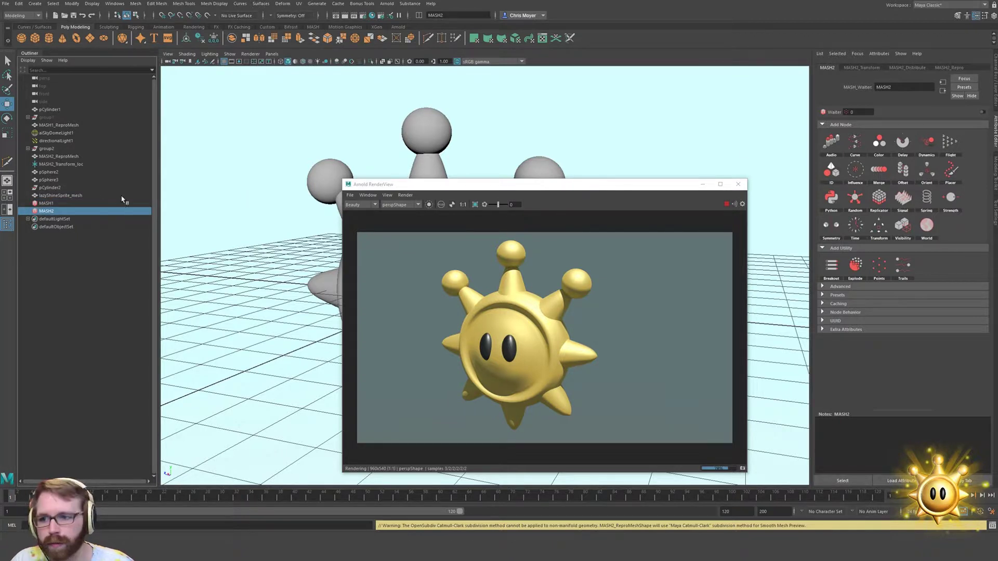
click(96, 203)
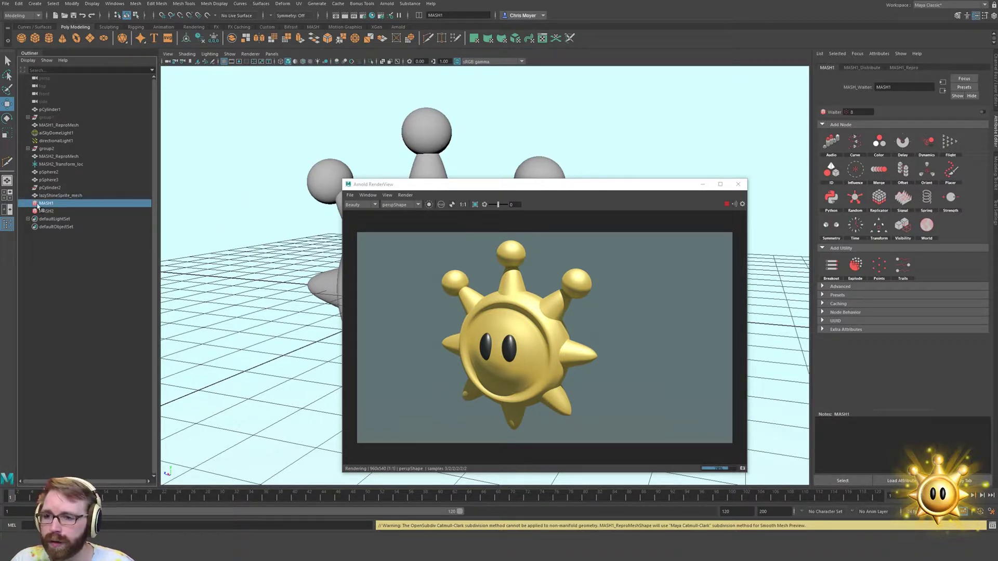
alt+drag(407, 136, 87, 137)
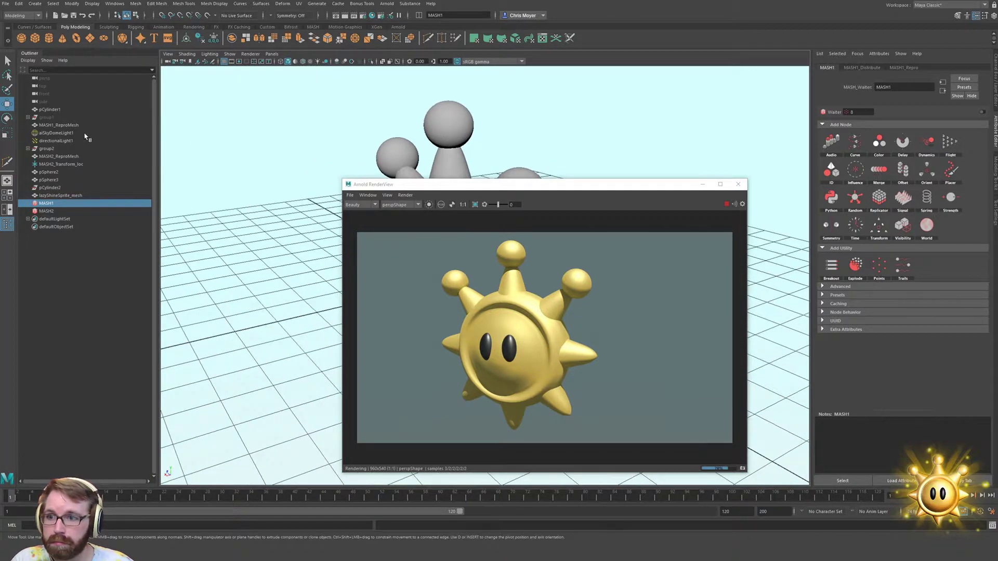
Hide the original body pCylinder1 and uncover the model from behind the render window
click(59, 110)
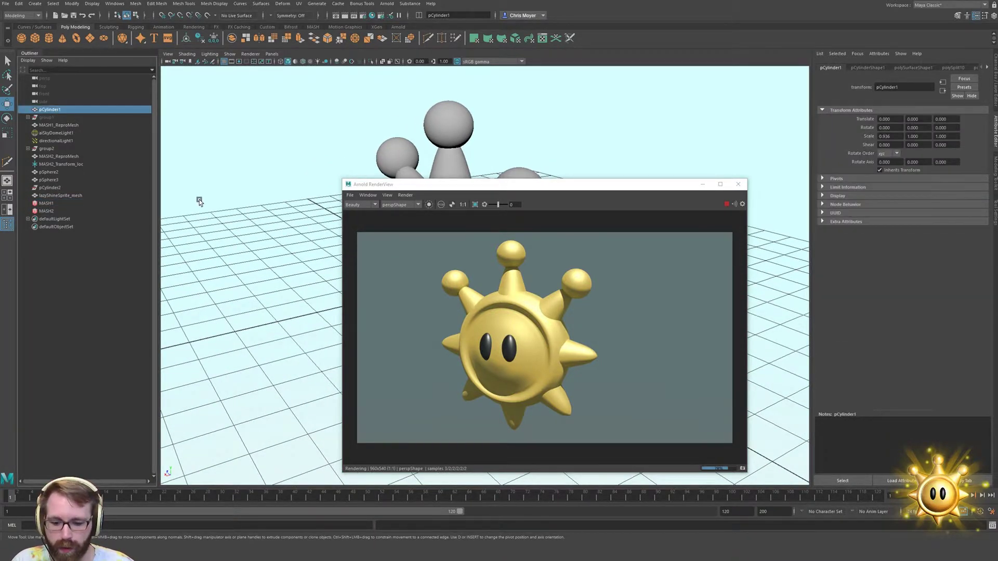
key(ctrl+h)
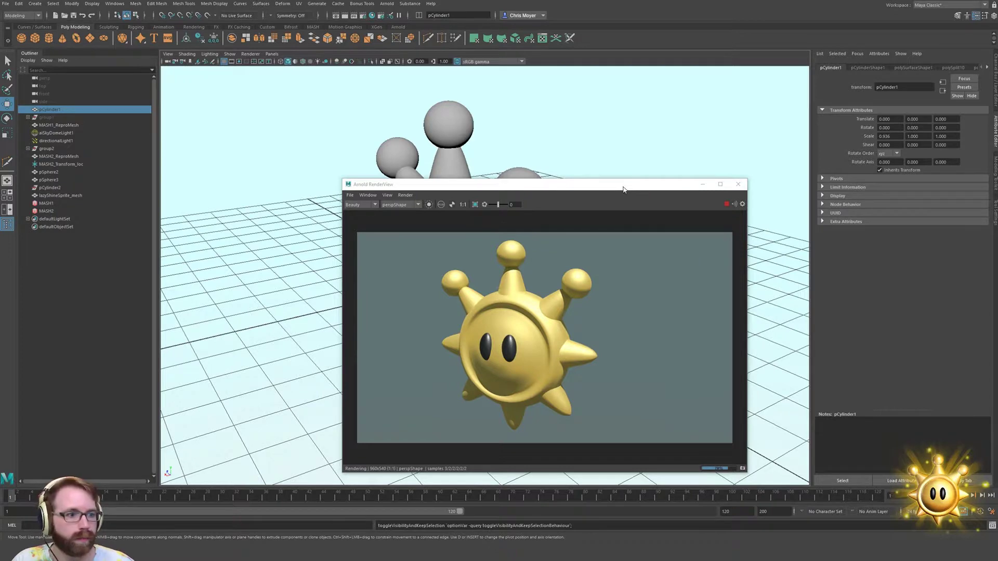
drag(643, 189, 306, 223)
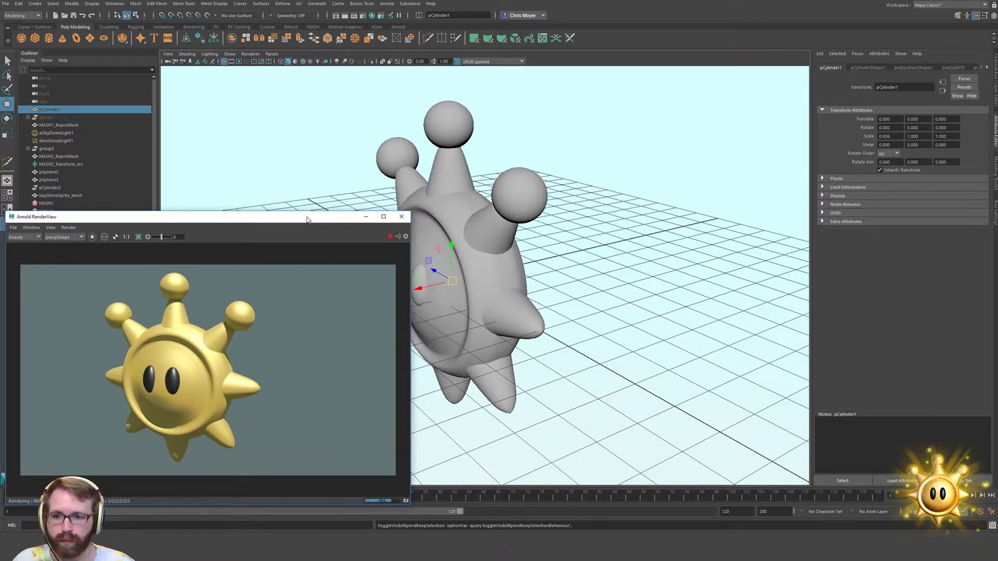
Assign the existing gold material to lazyShineSprite_mesh
alt+drag(491, 266, 506, 255)
click(507, 254)
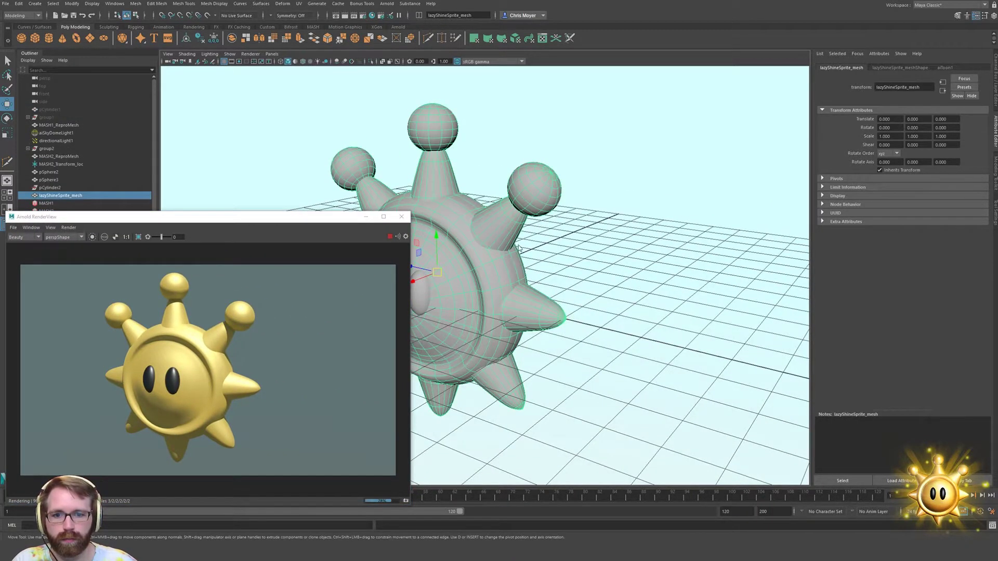
right_drag(519, 245, 568, 461)
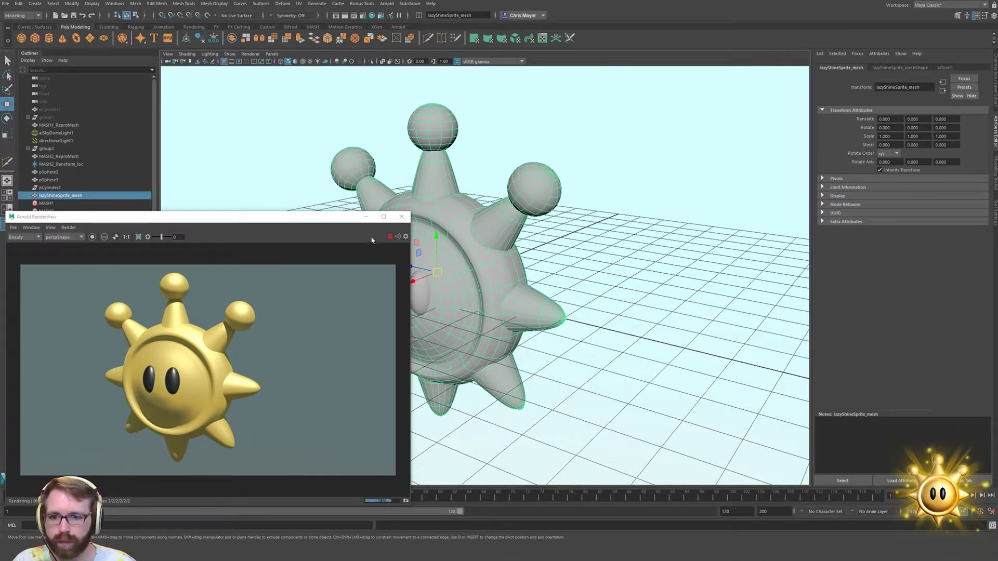
alt+drag(468, 276, 523, 274)
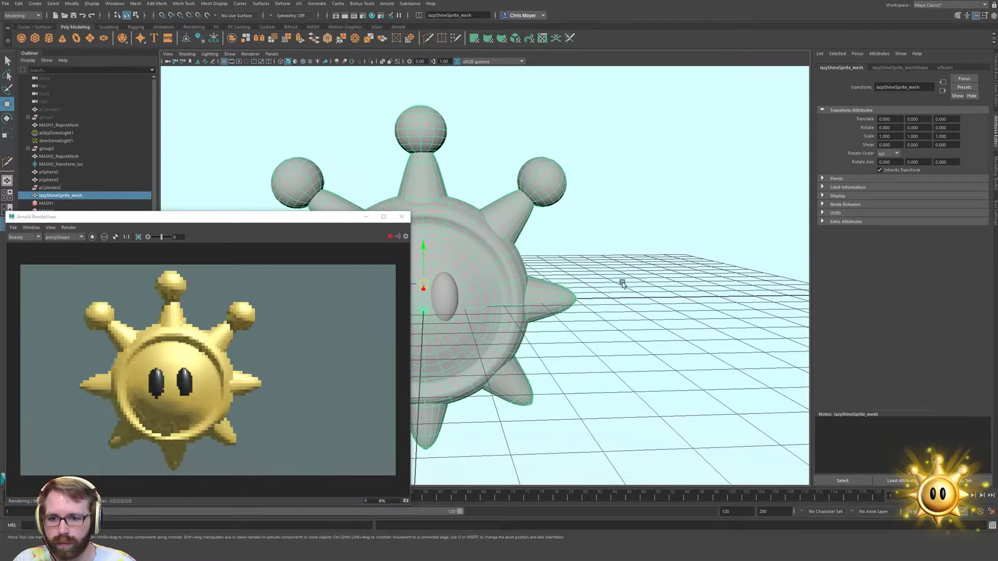
Try rotating lazyShineSprite_mesh by about 49 degrees around its vertical axis
key(e)
alt+drag(482, 298, 592, 302)
key(ctrl+z)
click(288, 255)
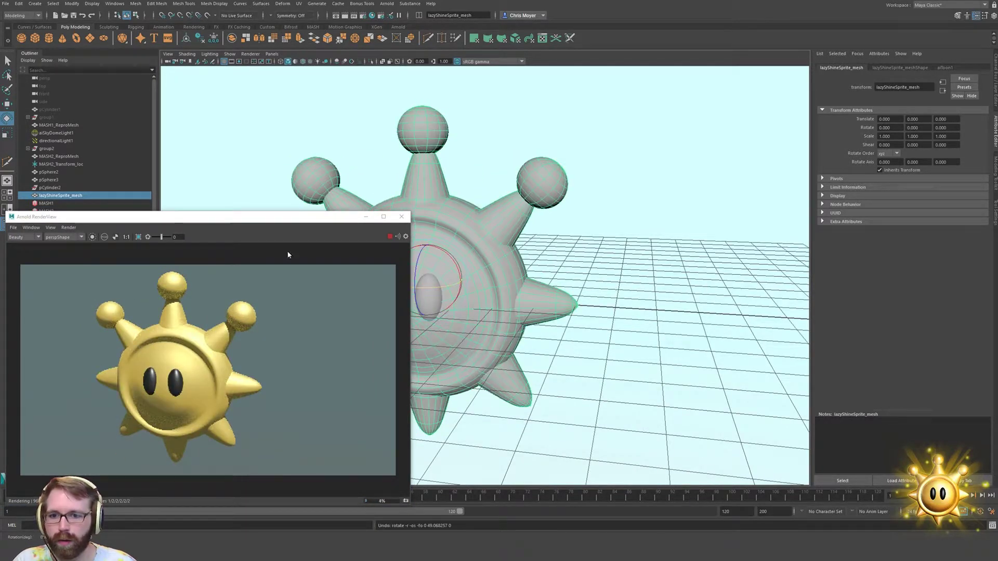
Uncover the model from behind the render window and combine both eye spheres with lazyShineSprite_mesh into one mesh
drag(280, 223, 801, 209)
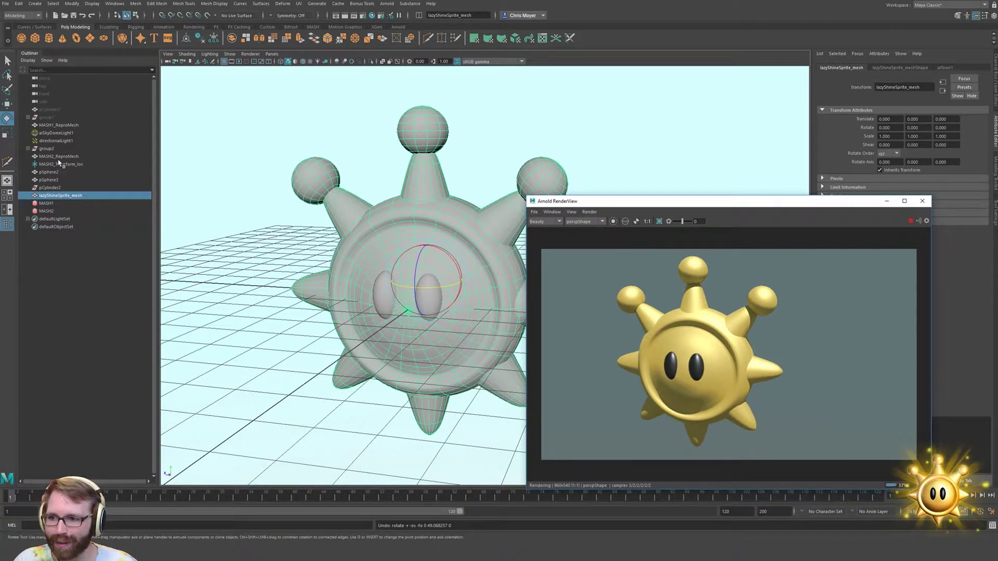
click(294, 342)
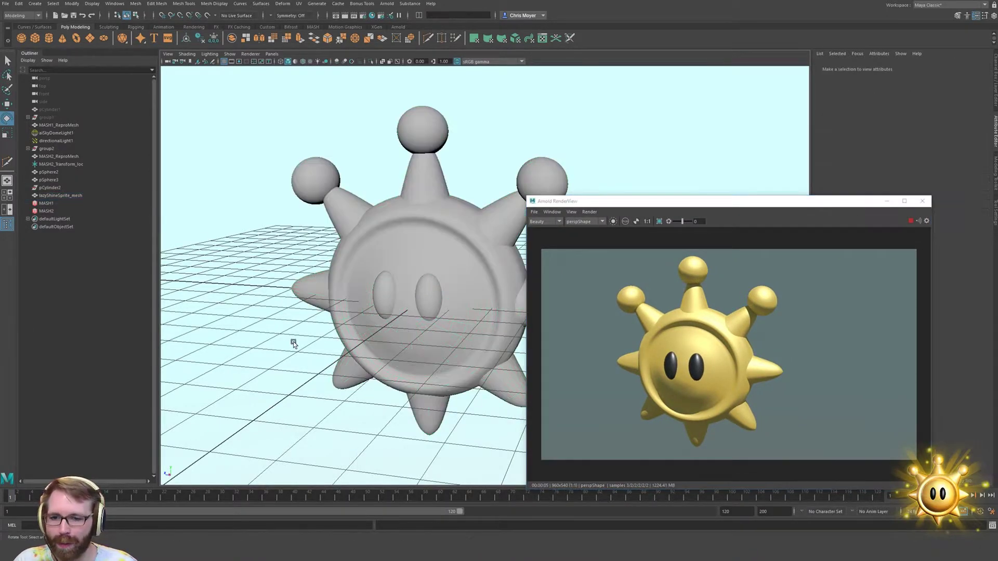
click(383, 289)
shift+click(435, 285)
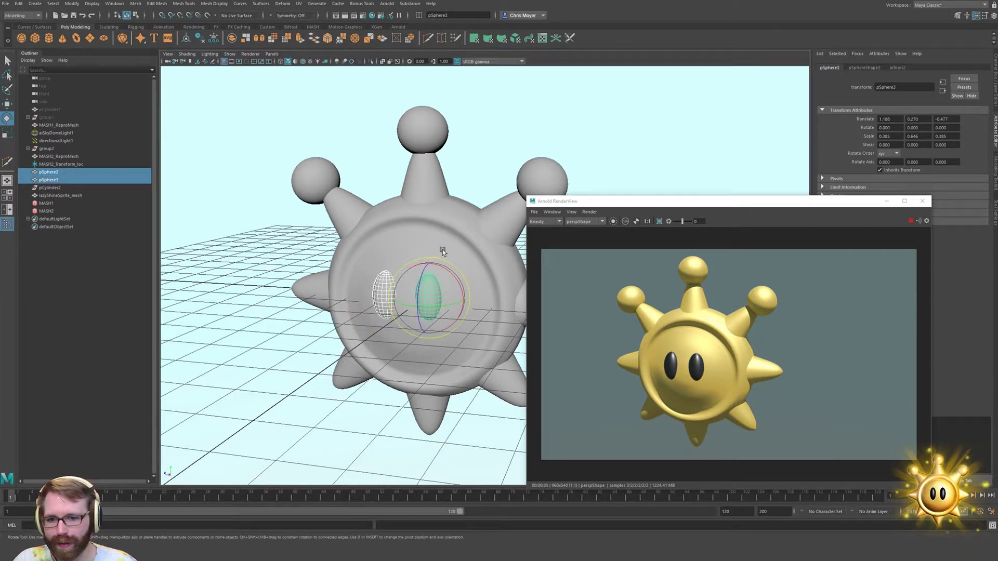
shift+click(442, 250)
right_click(194, 232)
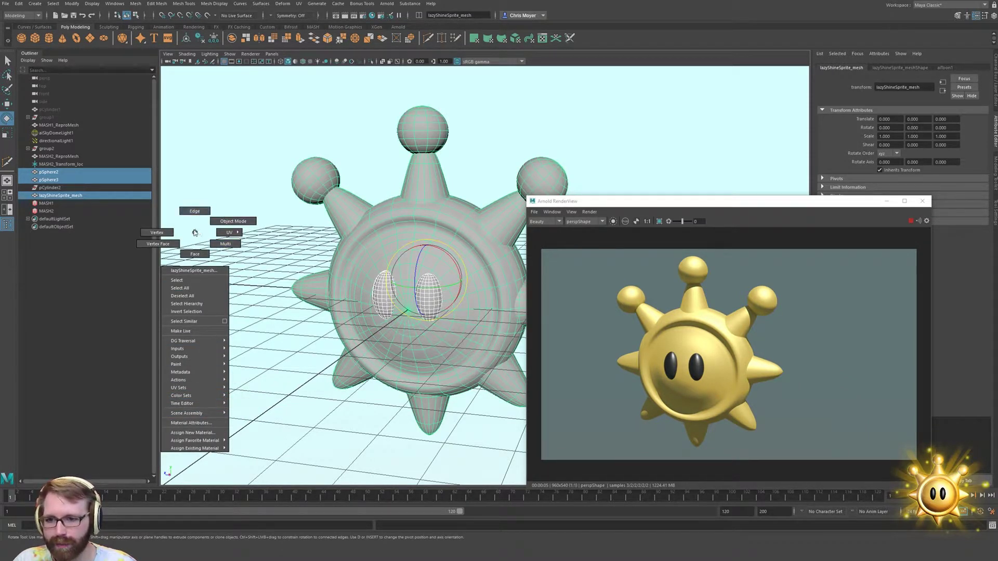
shift+right_drag(339, 240, 333, 381)
mouse_move(289, 338)
alt+mouse_down()
mouse_move(327, 329)
mouse_move(285, 334)
alt+mouse_up()
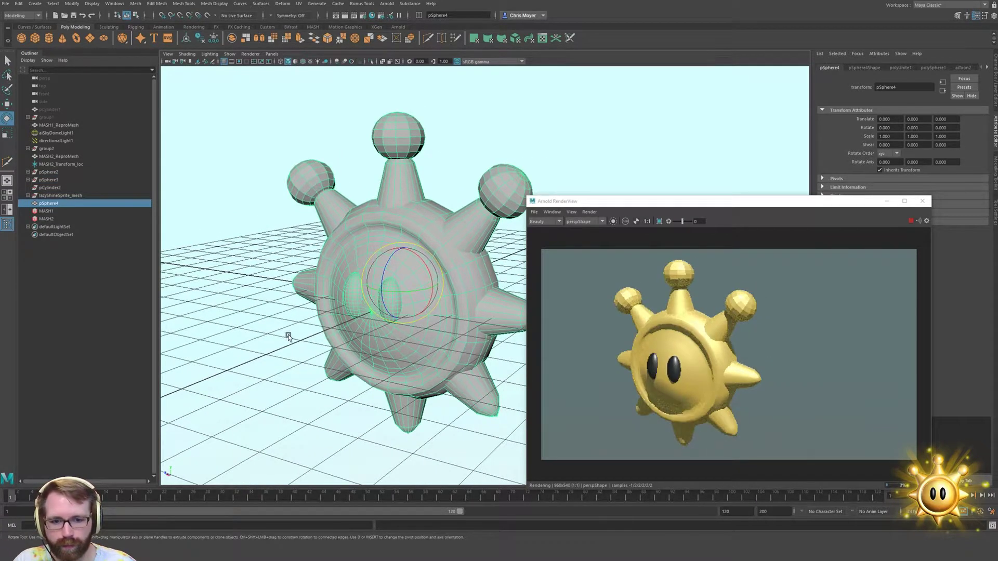
Check the aiToon material on a face of the combined mesh's eye and return to object mode
click(291, 339)
click(352, 300)
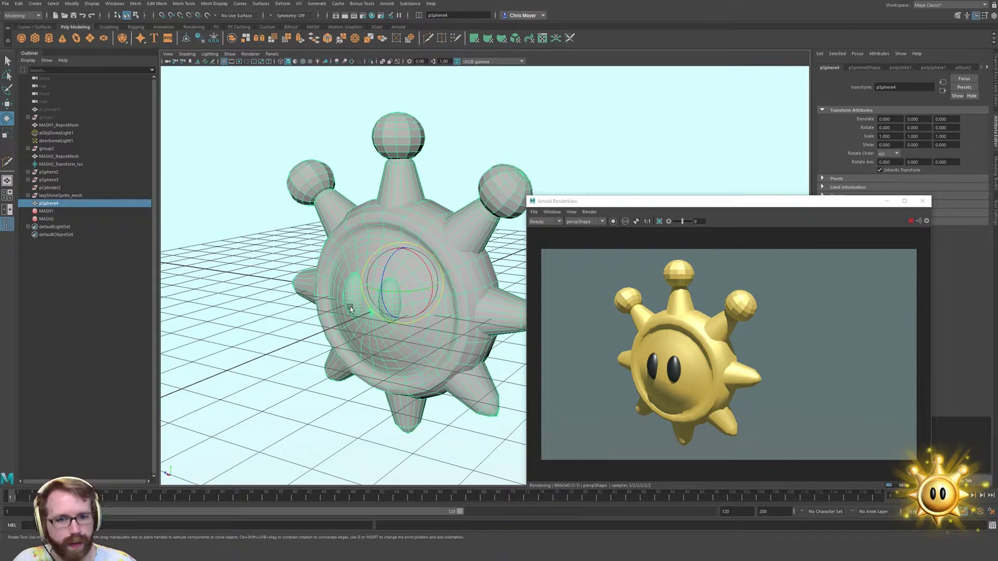
right_drag(350, 308, 350, 334)
double_click(350, 299)
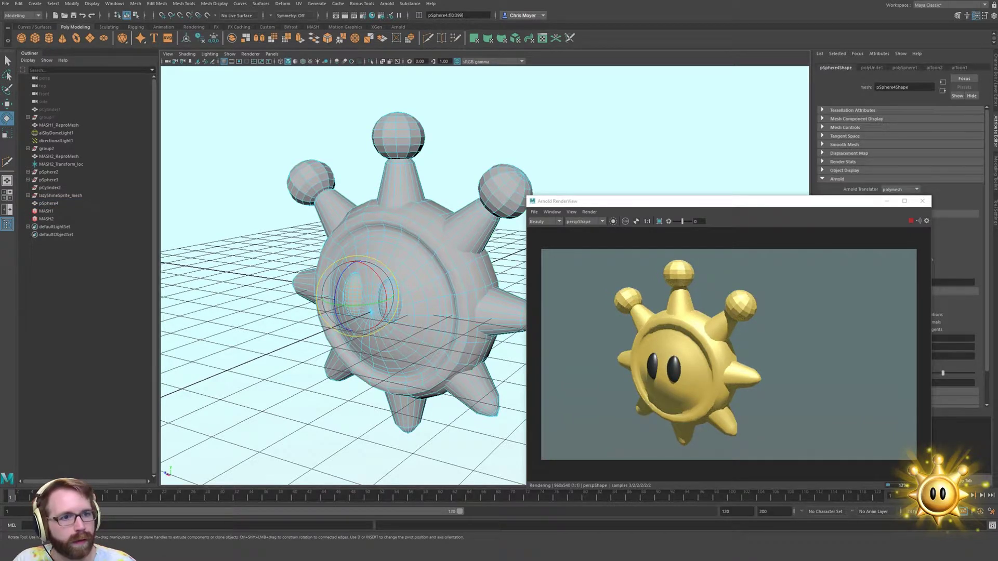
click(934, 68)
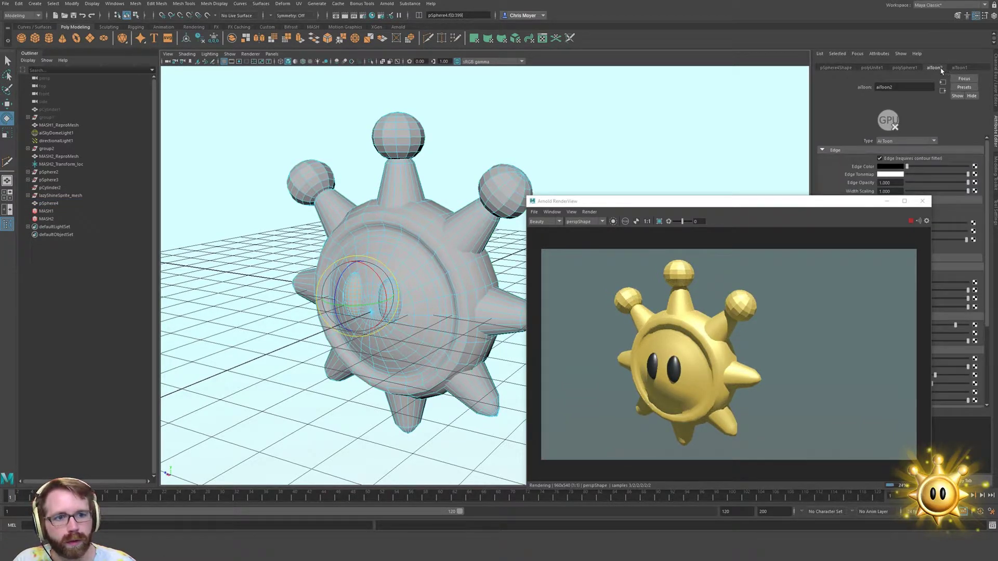
right_drag(439, 265, 423, 224)
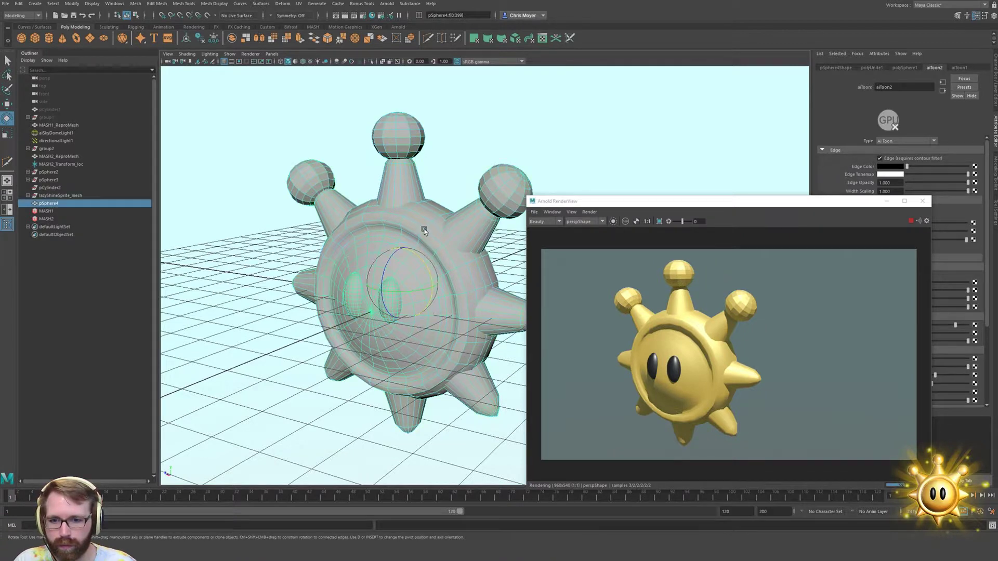
Turn on smooth mesh preview for the combined sun and deselect it
key(3)
click(454, 202)
alt+drag(466, 219, 382, 309)
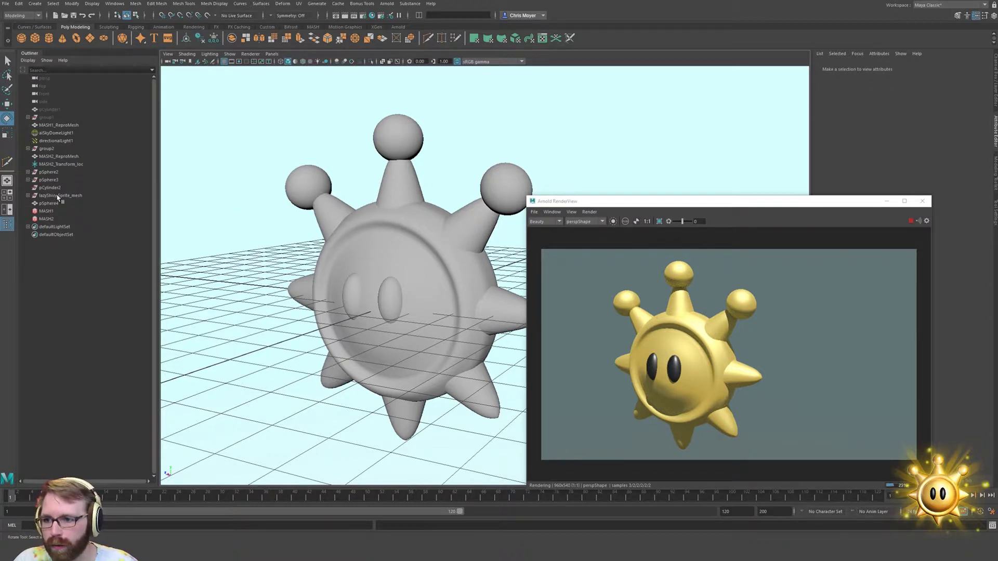
Undo back past the combine so the two eyes are separate from lazyShineSprite_mesh and selected again
key(ctrl+z)
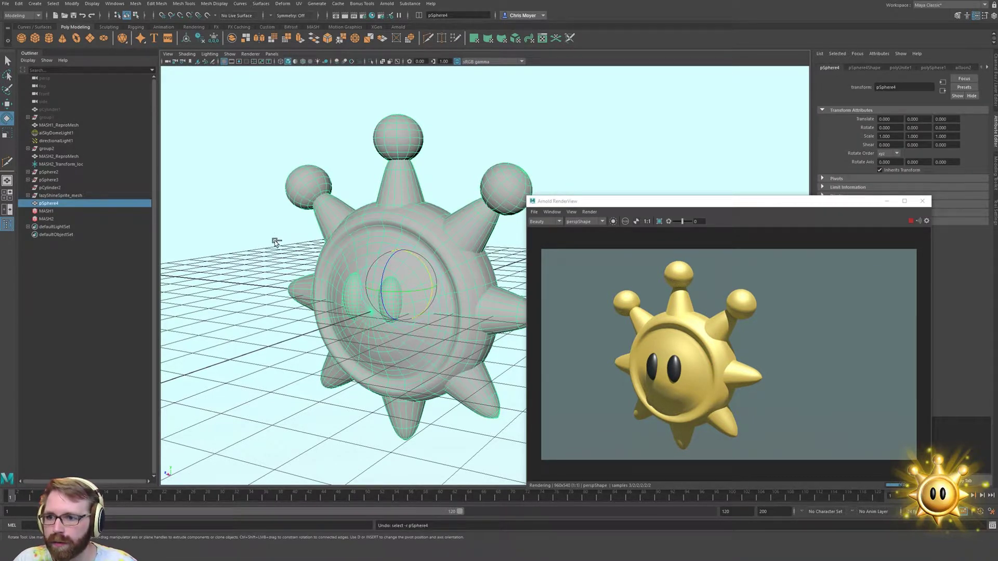
key(ctrl+z)
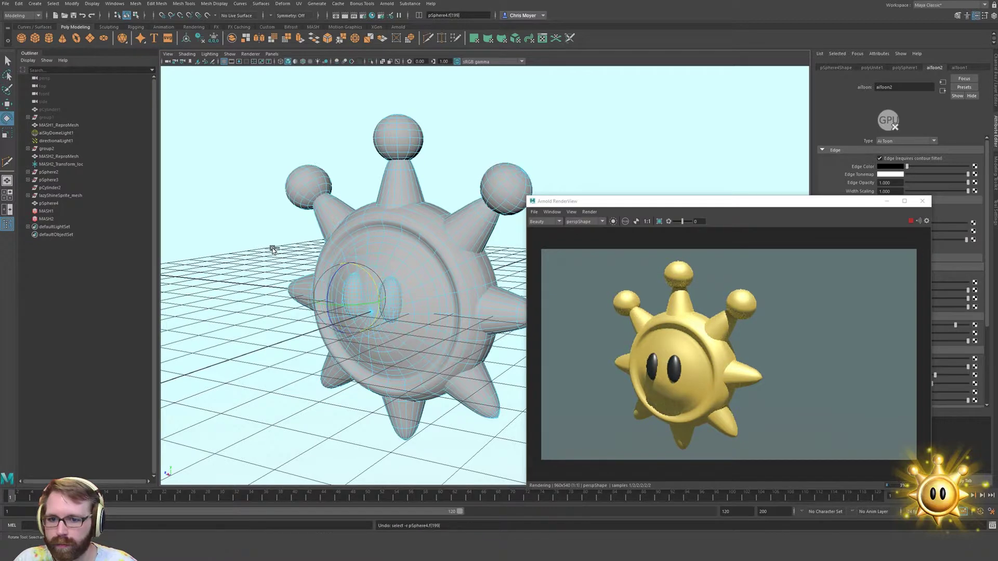
key(ctrl+z)
key(ctrl+z)
key(ctrl+z)
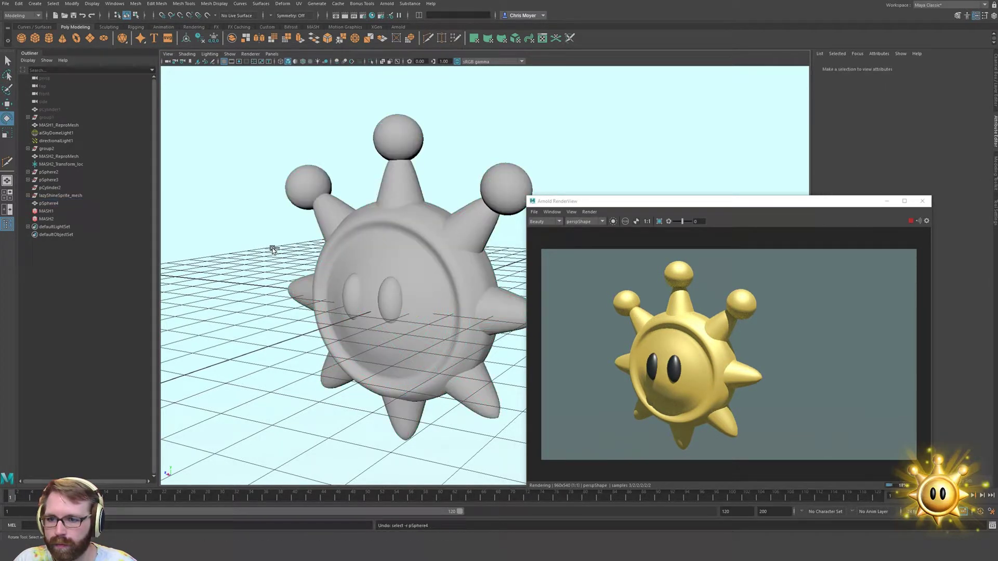
key(ctrl+z)
key(ctrl+z)
key(ctrl+z)
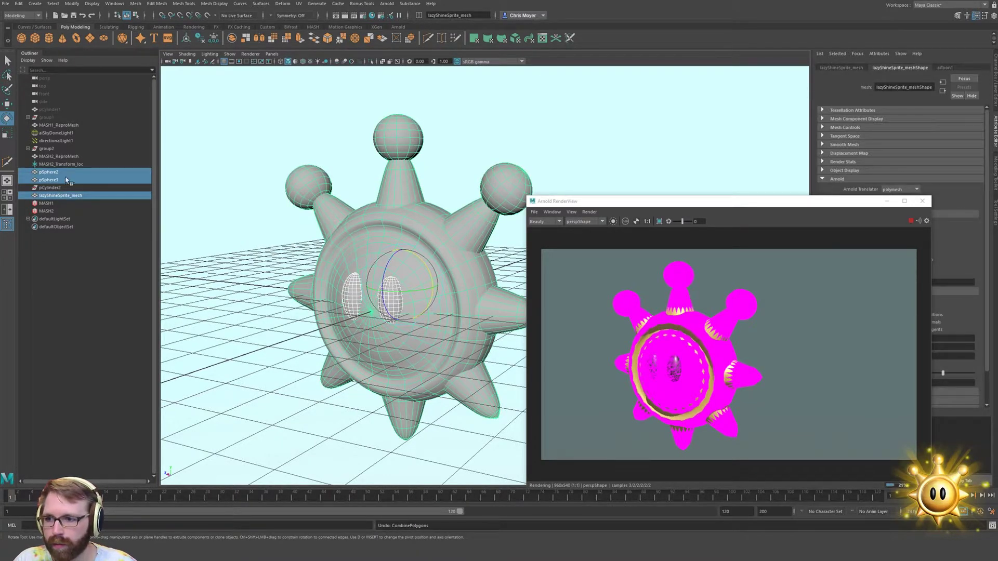
key(ctrl+z)
key(ctrl+z)
key(ctrl+z)
Duplicate the two eyes and combine the copies with lazyShineSprite_mesh into one mesh
key(ctrl+d)
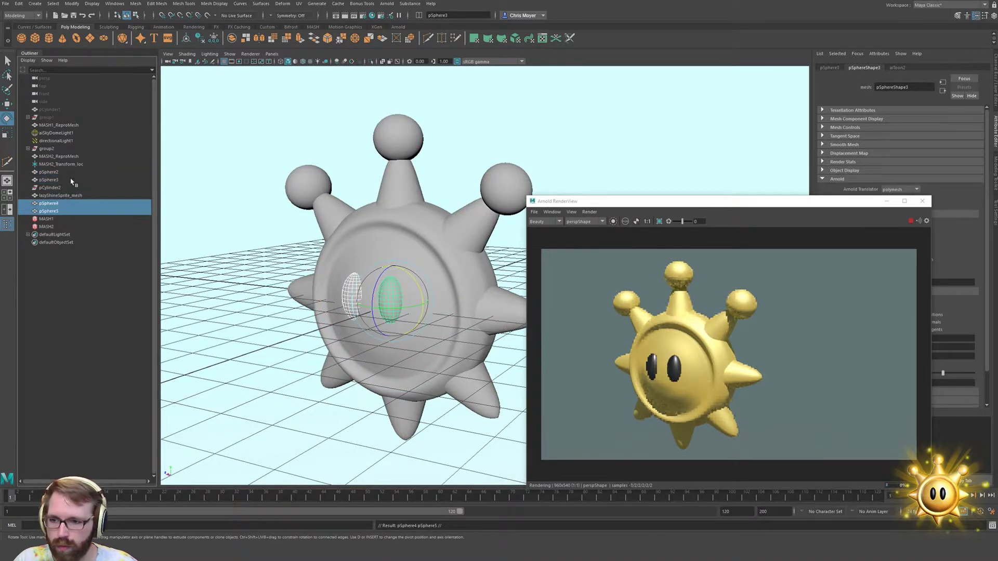
ctrl+click(71, 197)
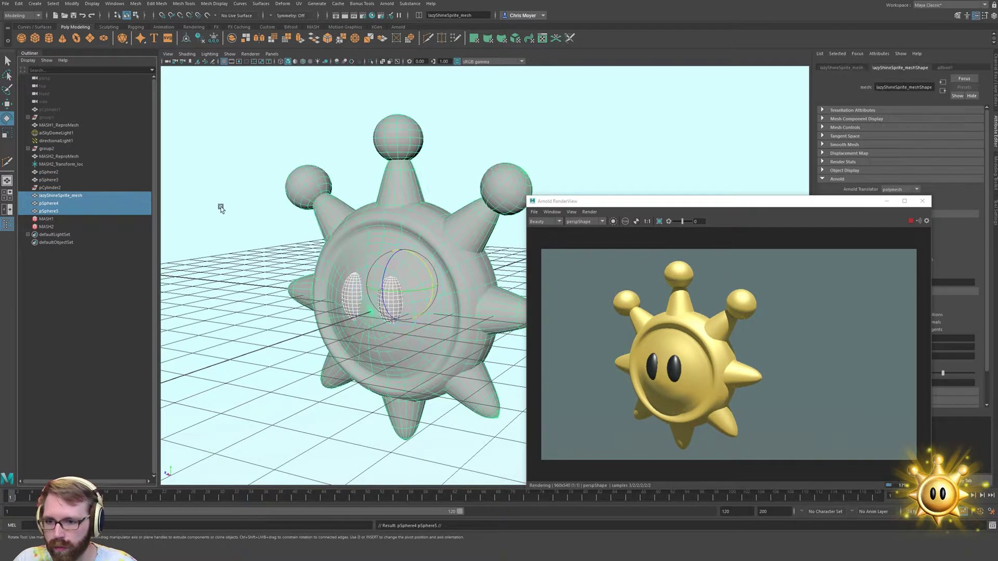
shift+right_click(235, 203)
click(234, 345)
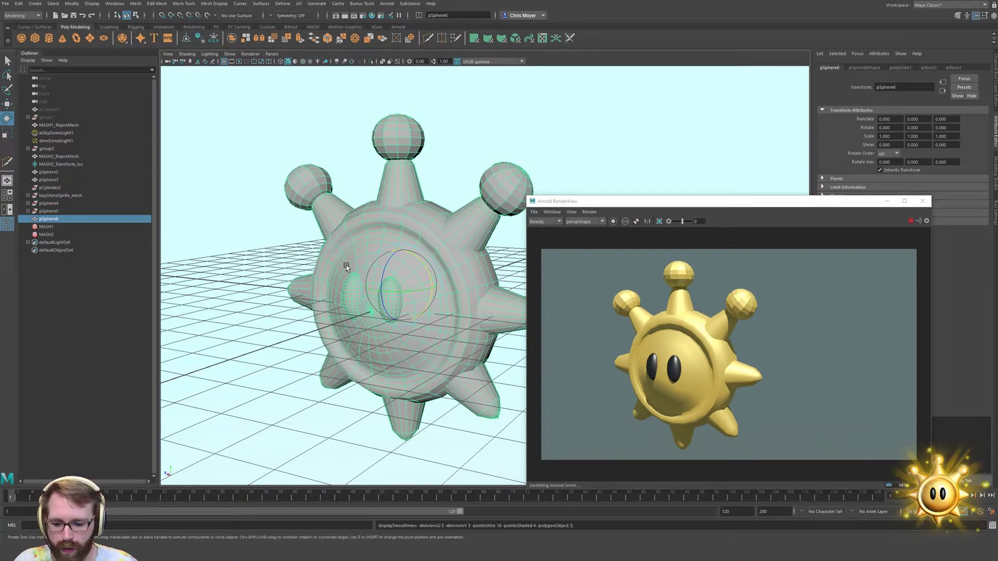
Turn on smooth mesh preview for the combined sun, delete its construction history and reselect it
key(3)
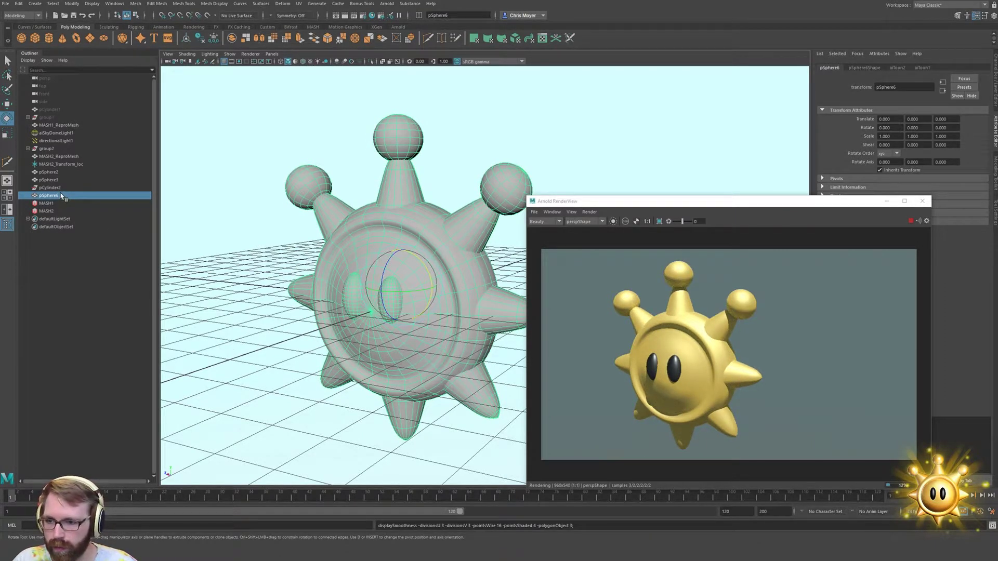
click(311, 274)
alt+drag(267, 267, 322, 251)
click(323, 252)
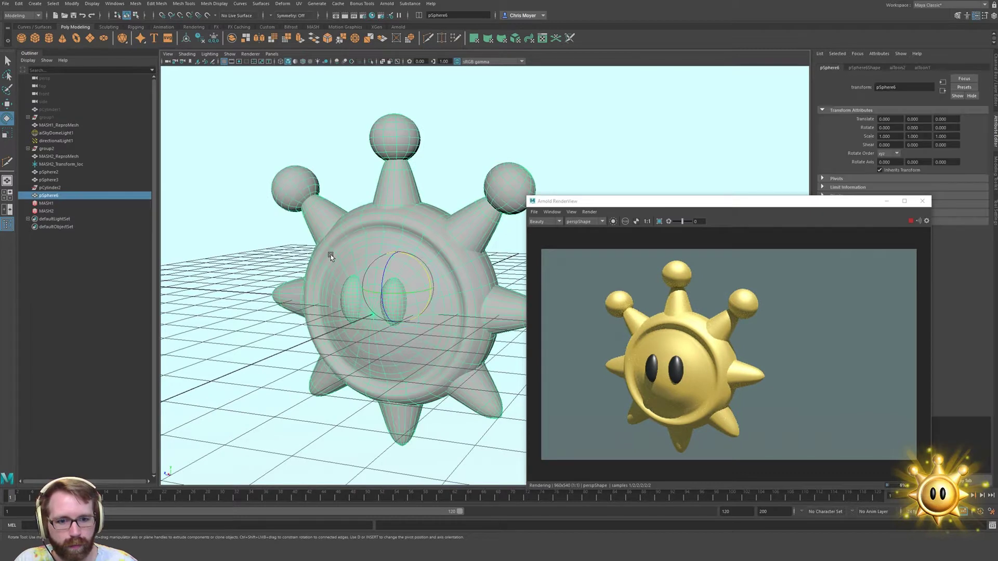
Export the selected combined sun as a Maya Binary file named shineSprite_anim_01 in the fan_art folder
click(5, 4)
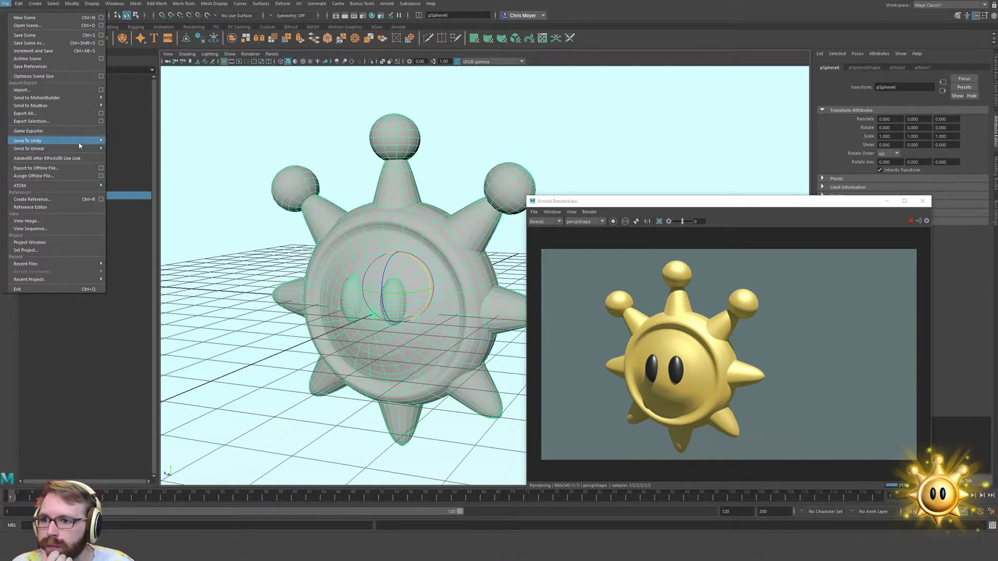
mouse_move(64, 98)
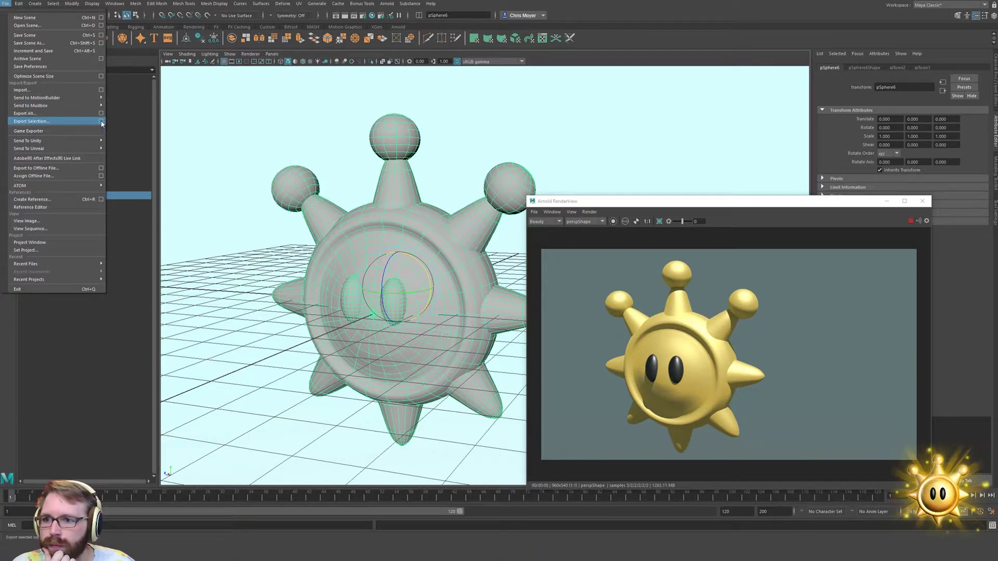
click(101, 121)
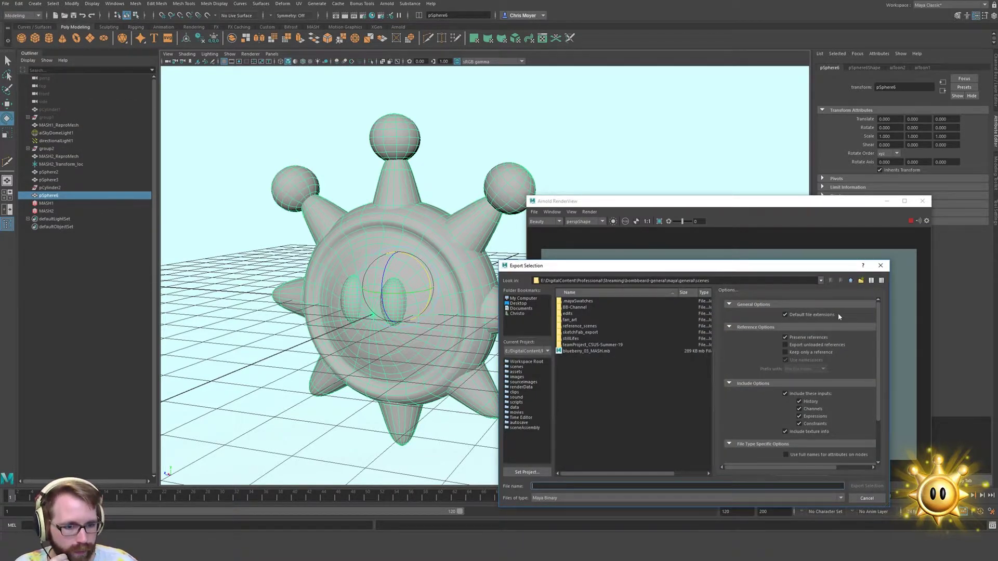
scroll(851, 385, down, 3)
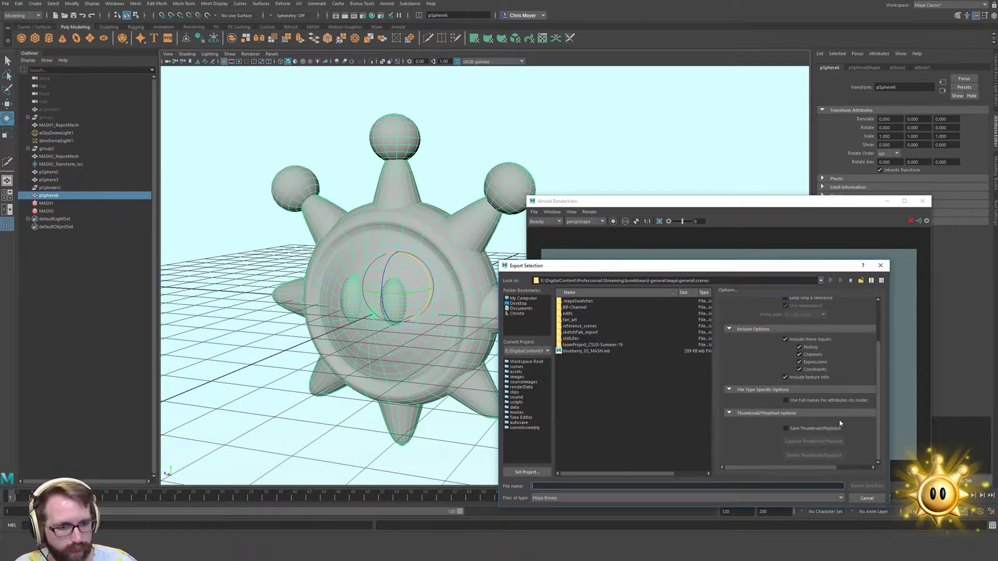
double_click(572, 319)
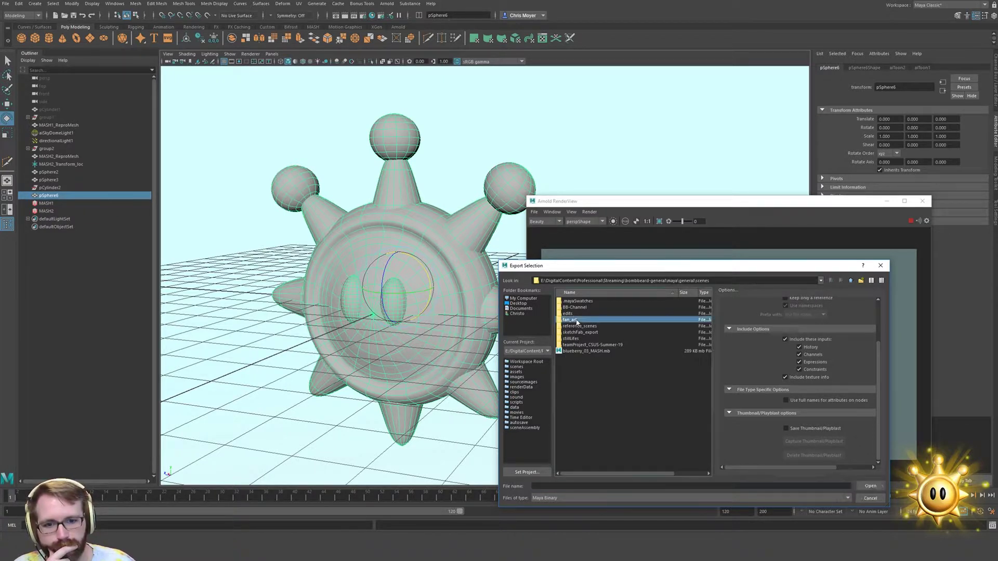
click(592, 489)
text(sh)
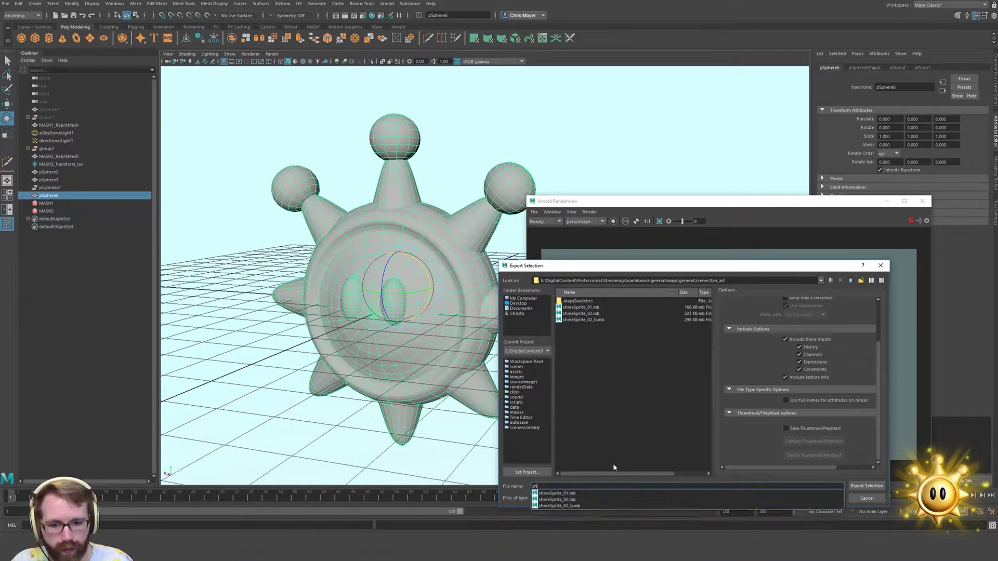
text(ineSp)
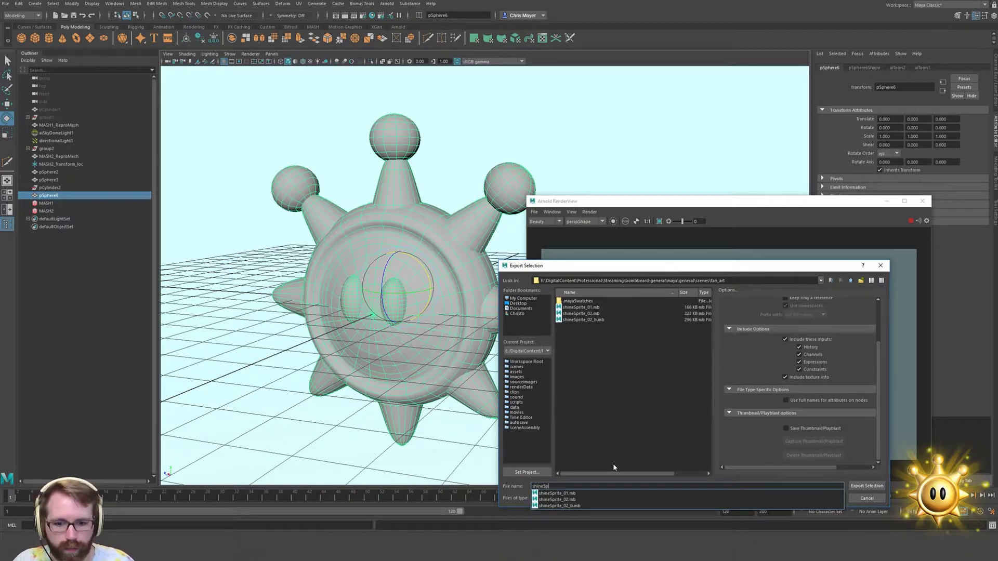
text(rite_anim)
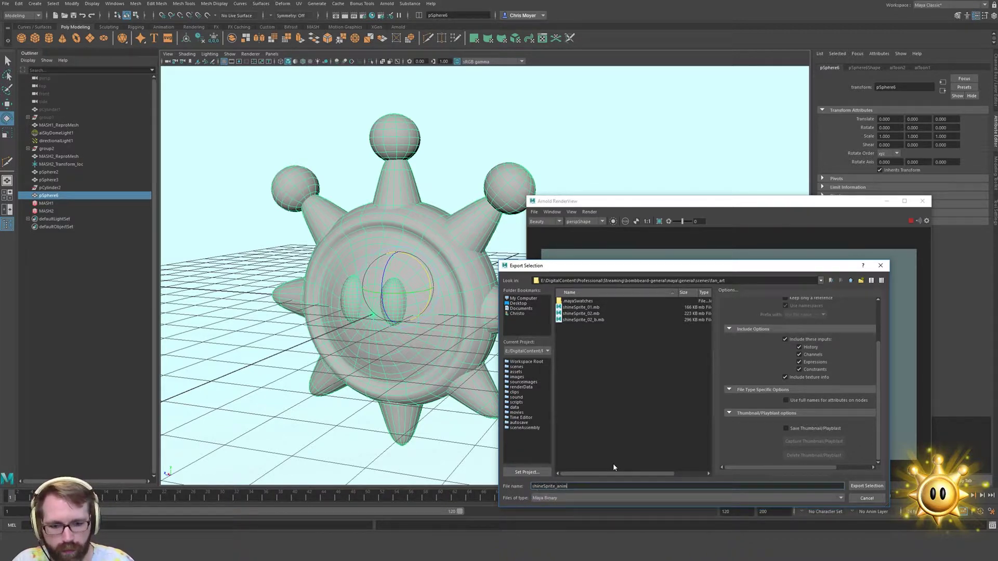
text(_01)
key(Return)
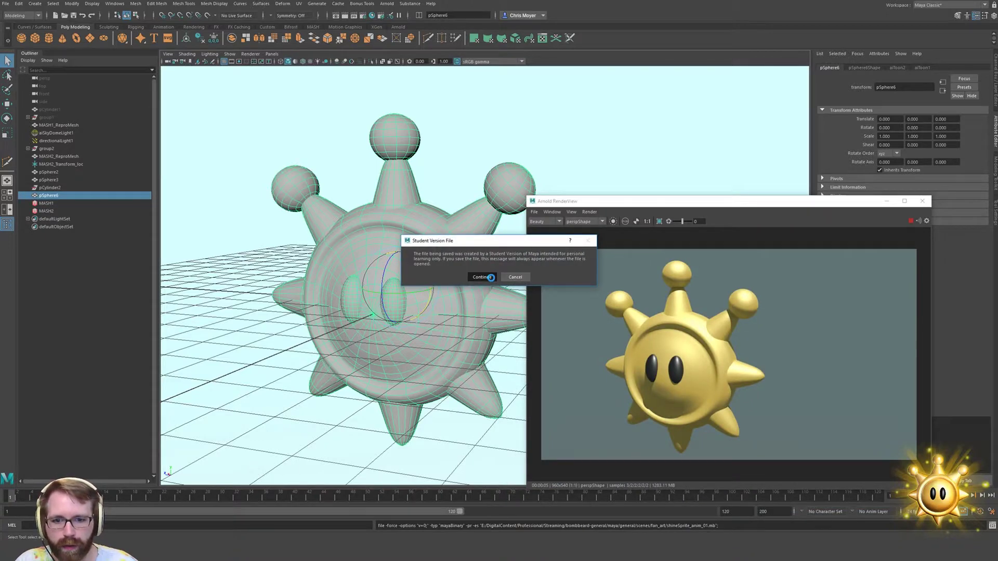
click(482, 277)
Open shineSprite_anim_01.mb from the fan_art folder without saving changes to the current scene
key(ctrl+o)
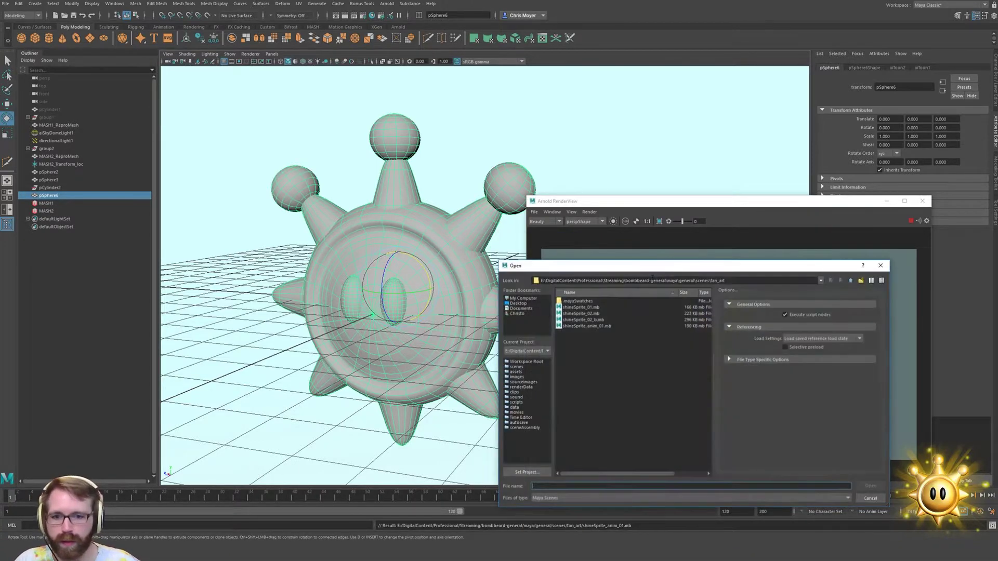
double_click(586, 326)
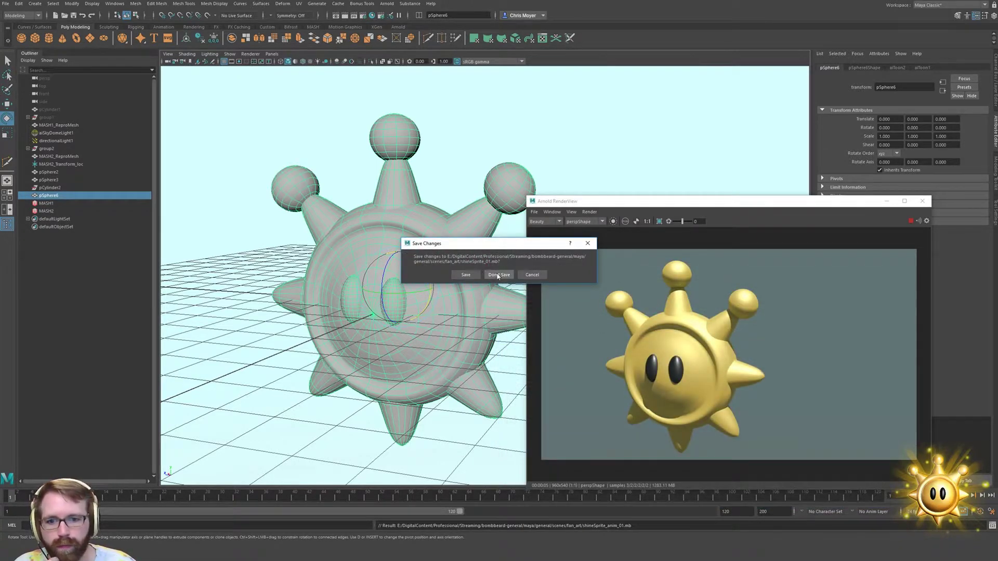
click(498, 277)
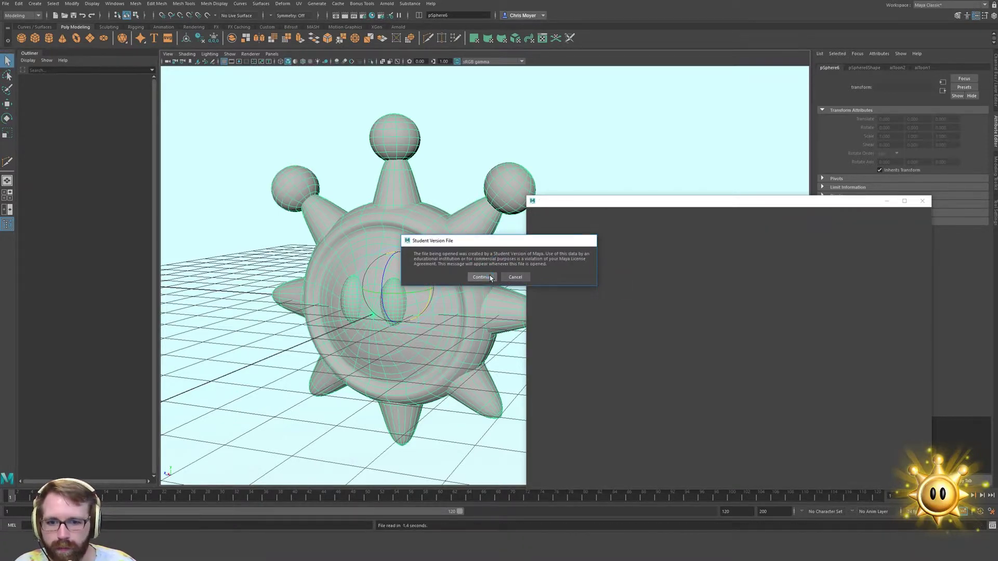
click(482, 277)
alt+drag(521, 256, 456, 257)
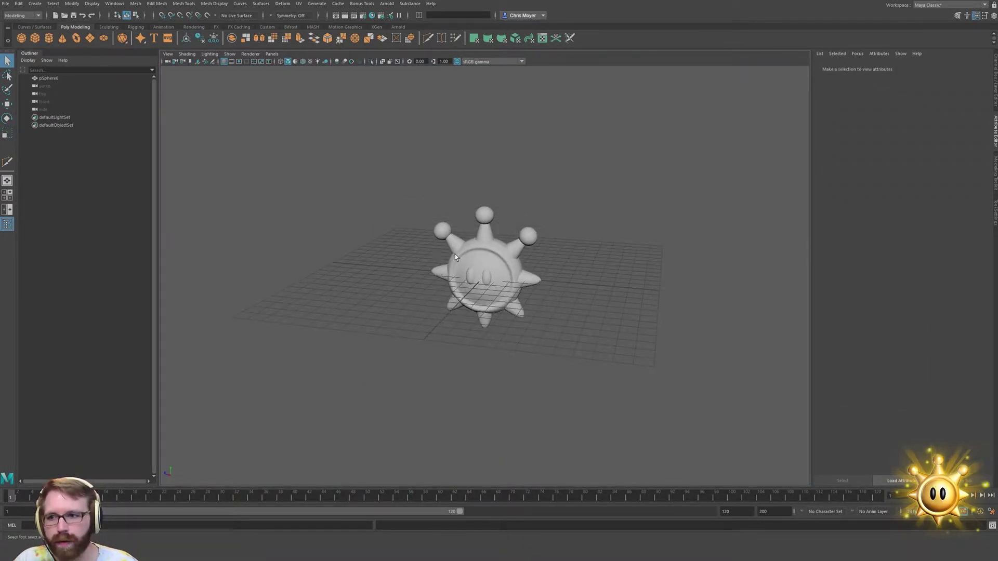
Create a directional light in the new scene
click(6, 3)
click(7, 4)
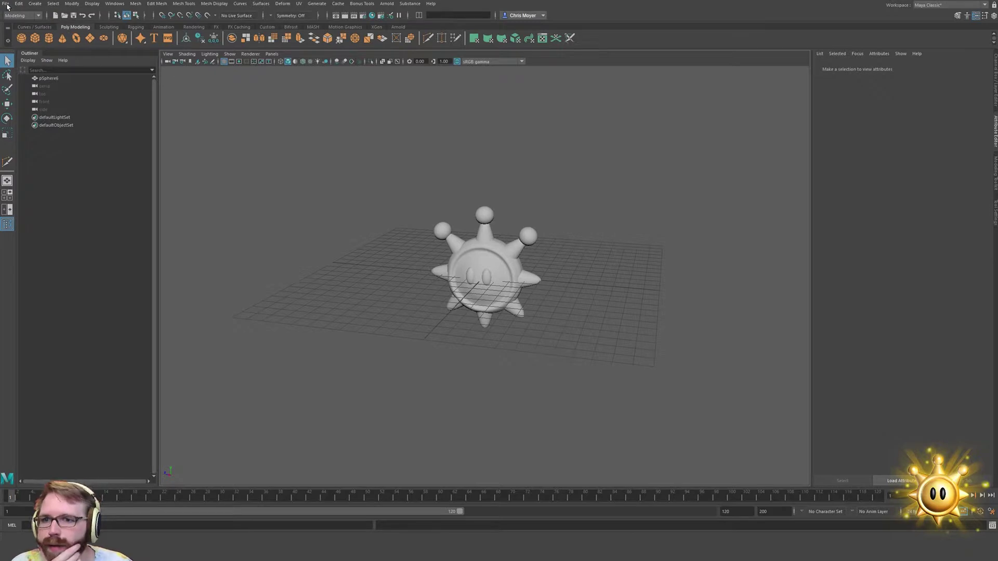
click(35, 3)
mouse_move(68, 46)
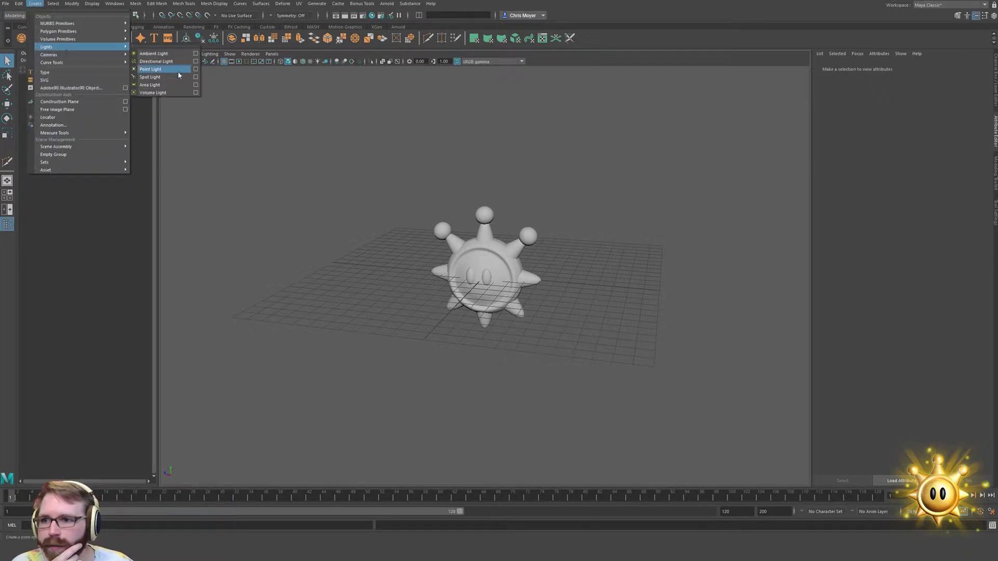
click(166, 61)
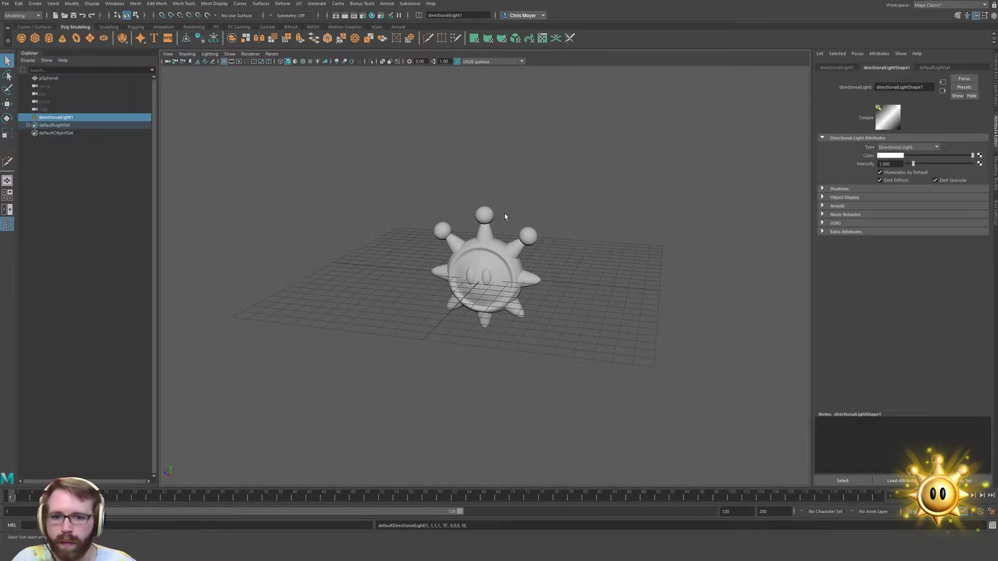
Scale the directional light up to about 7.1 and rotate it to about -42 degrees on X
key(w)
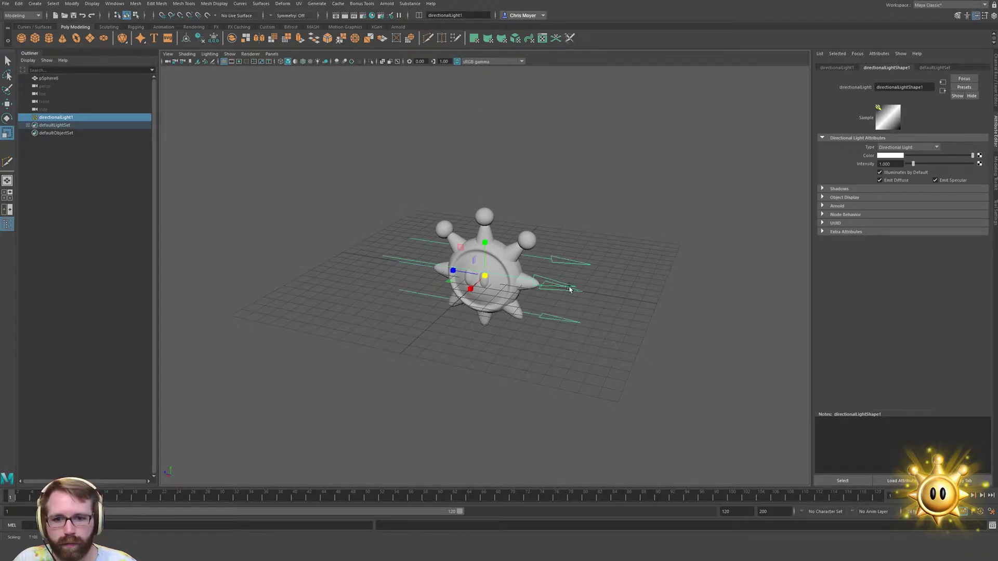
alt+drag(496, 294, 550, 291)
key(e)
key(ctrl+z)
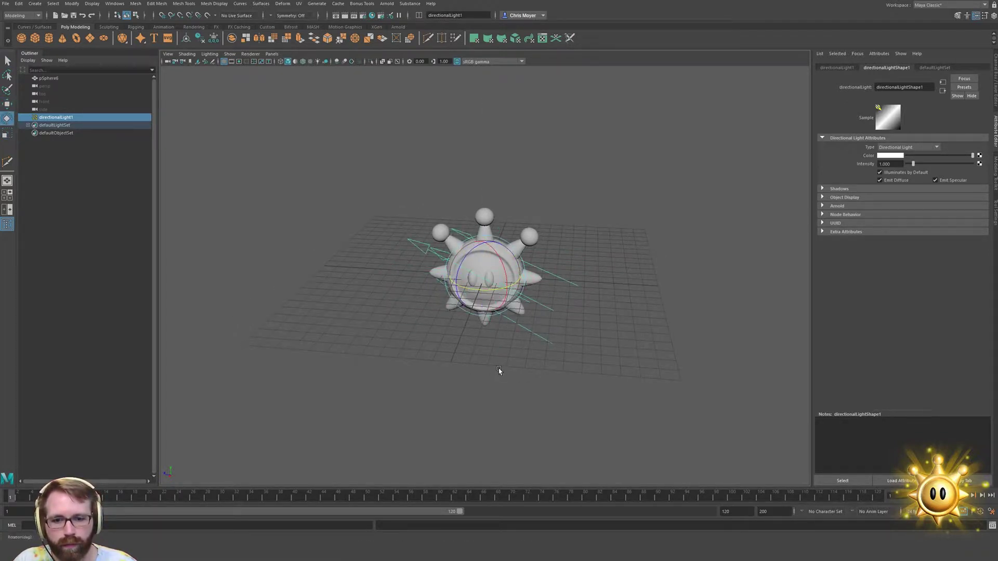
key(ctrl+z)
key(ctrl+z)
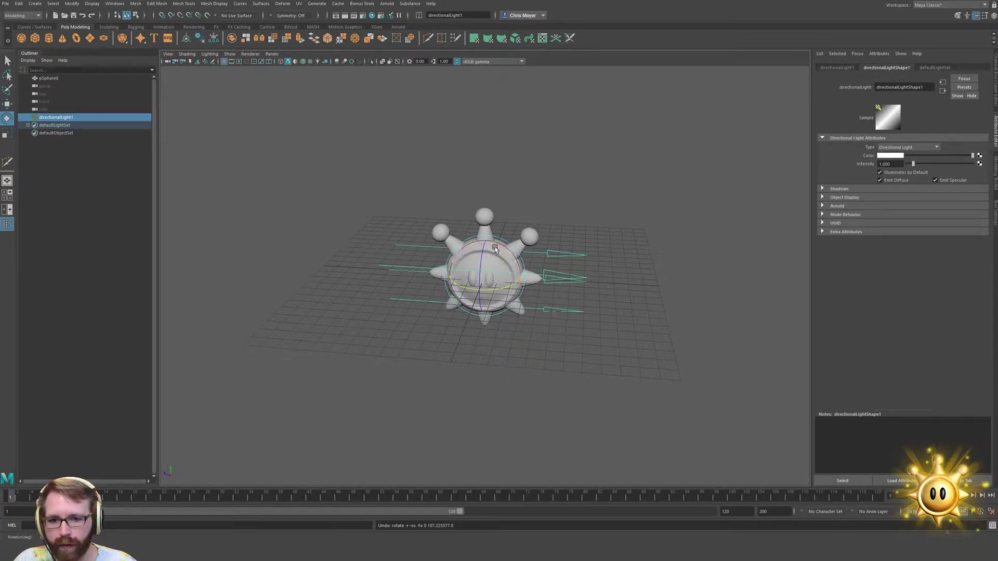
drag(496, 244, 550, 289)
Group the directional light and rotate the group to about 125 degrees on Y
key(ctrl+g)
mouse_move(492, 372)
mouse_down()
mouse_move(513, 374)
mouse_move(499, 355)
mouse_up()
key(Down)
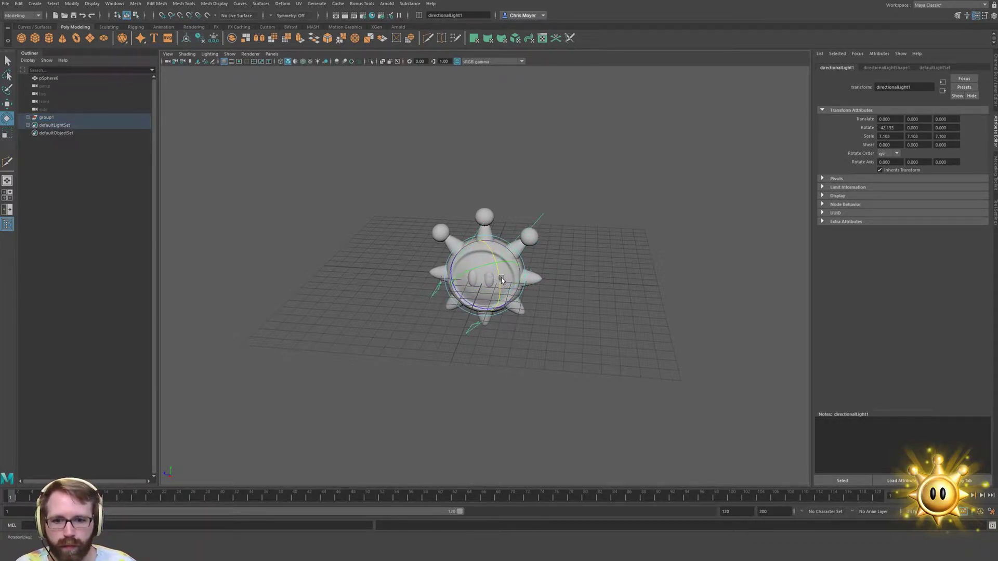
key(Up)
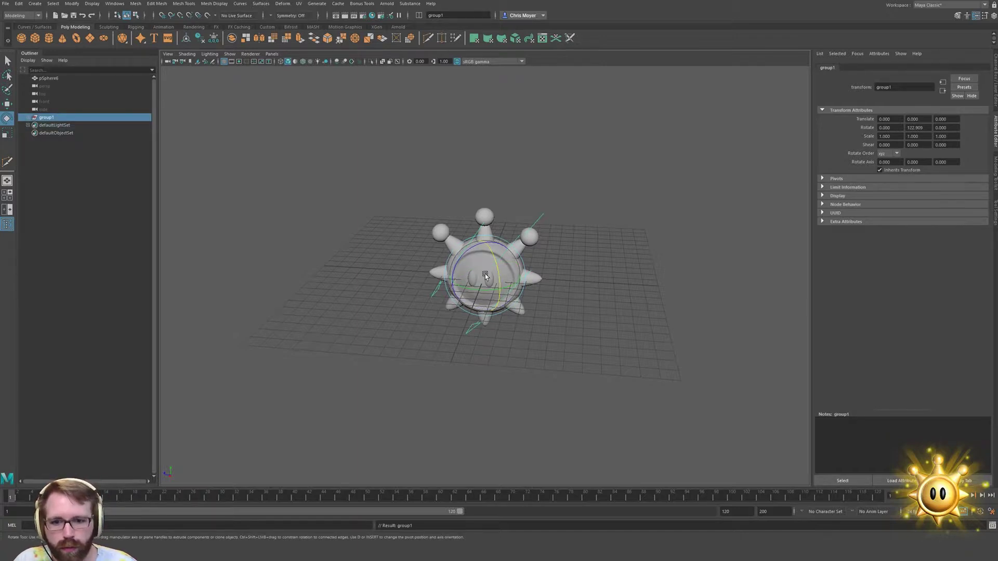
drag(483, 294, 477, 294)
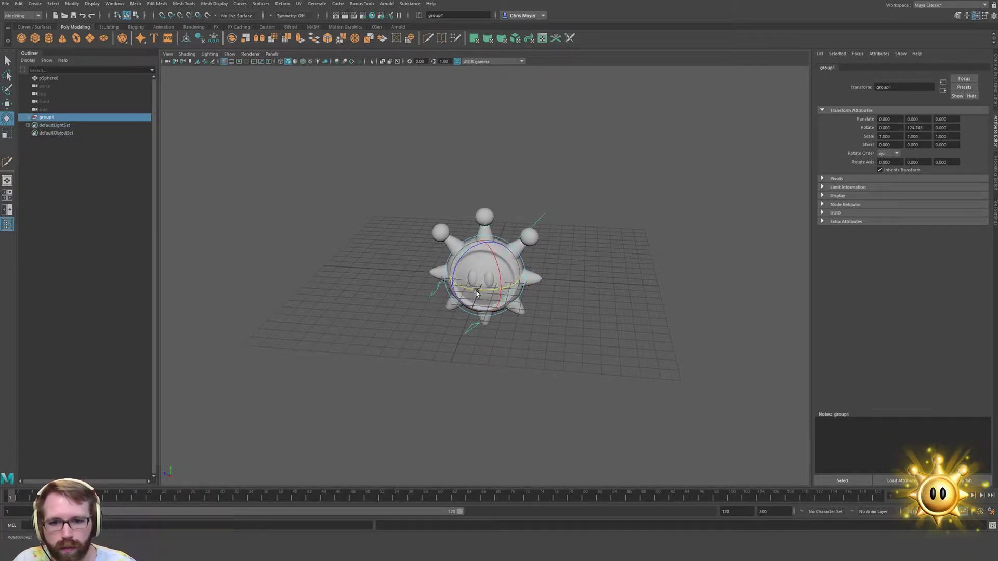
key(h)
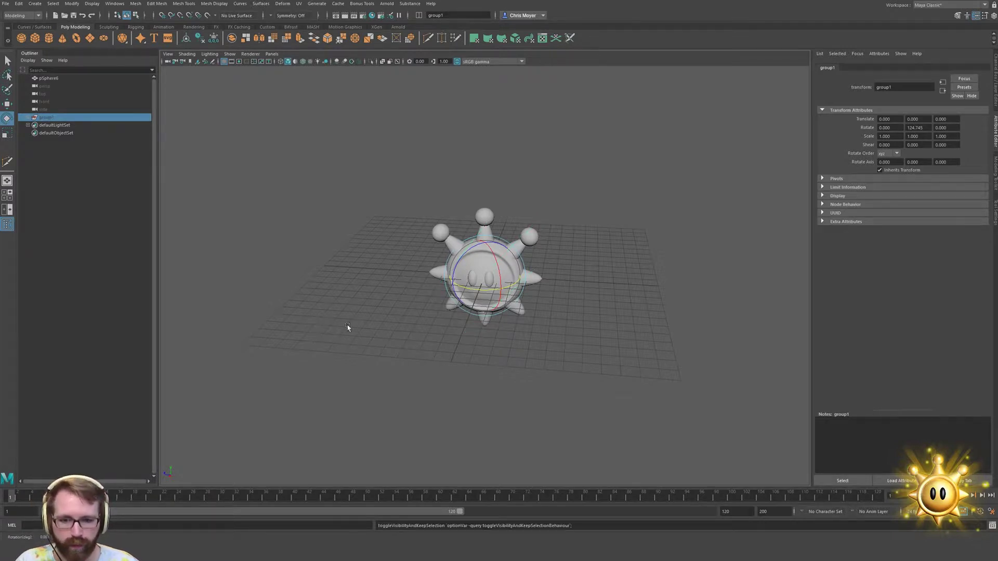
click(339, 194)
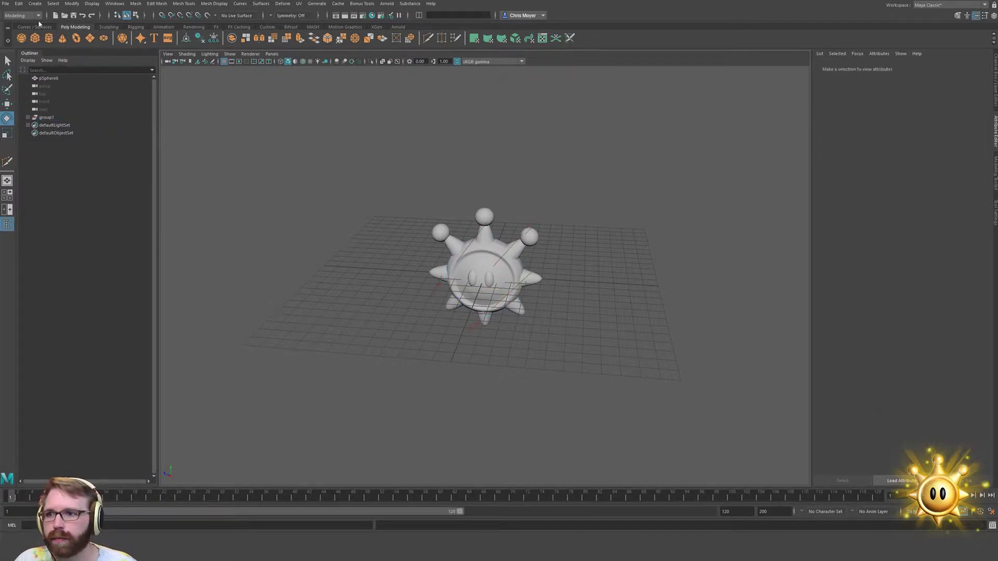
Create an Arnold skydome light and add it to a new display layer
click(387, 4)
mouse_move(430, 46)
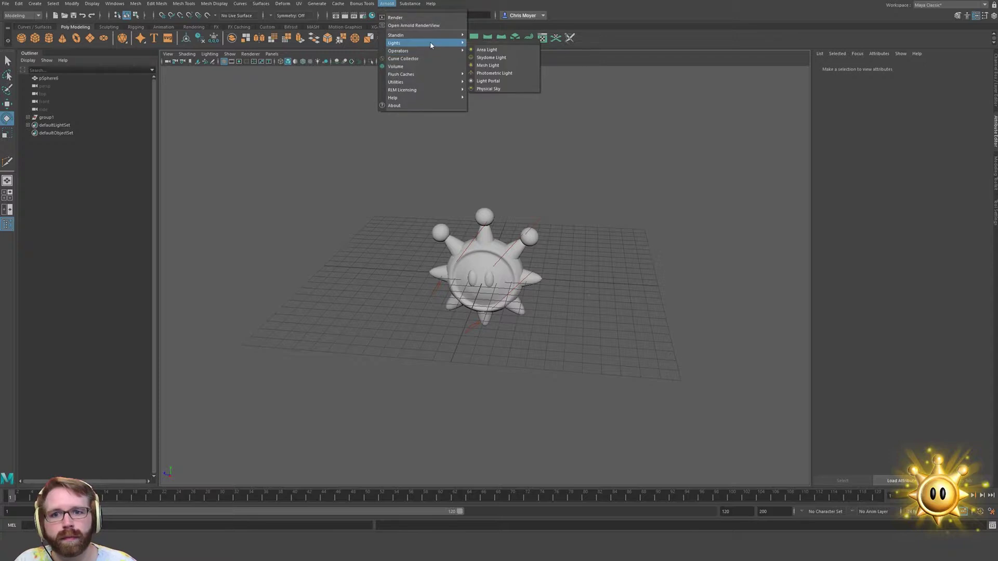
click(490, 57)
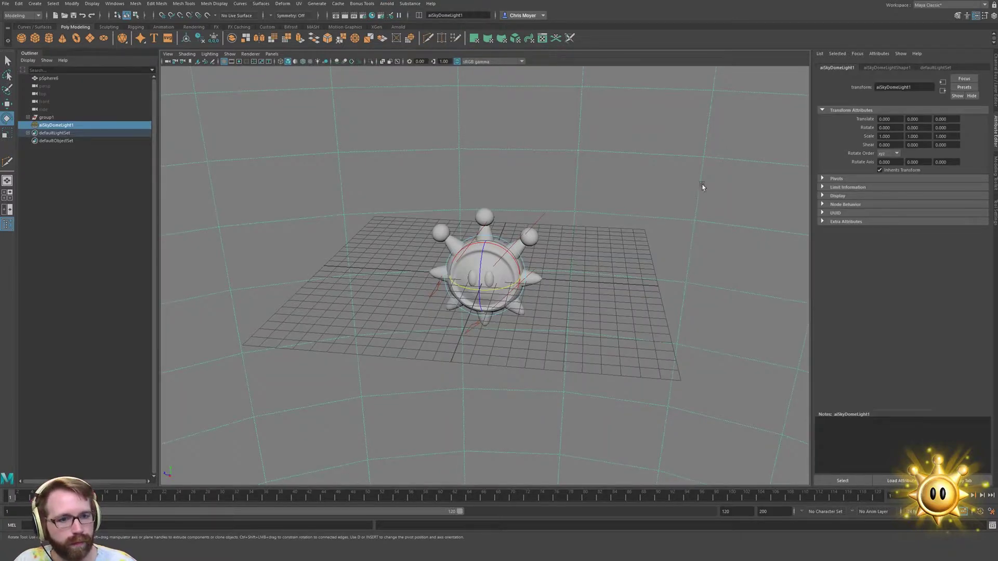
click(994, 78)
click(986, 380)
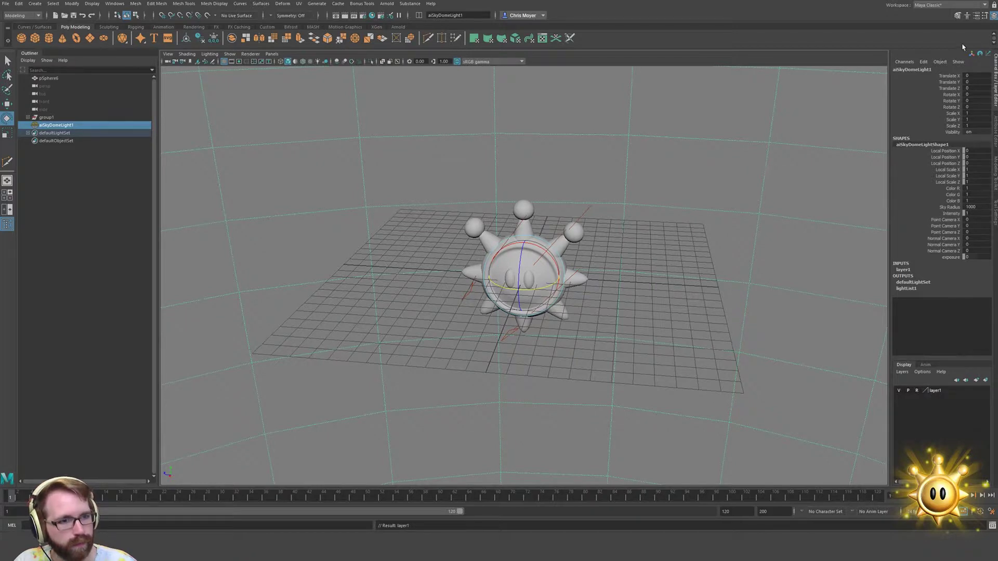
Connect a Ramp texture to the skydome light's color
click(995, 133)
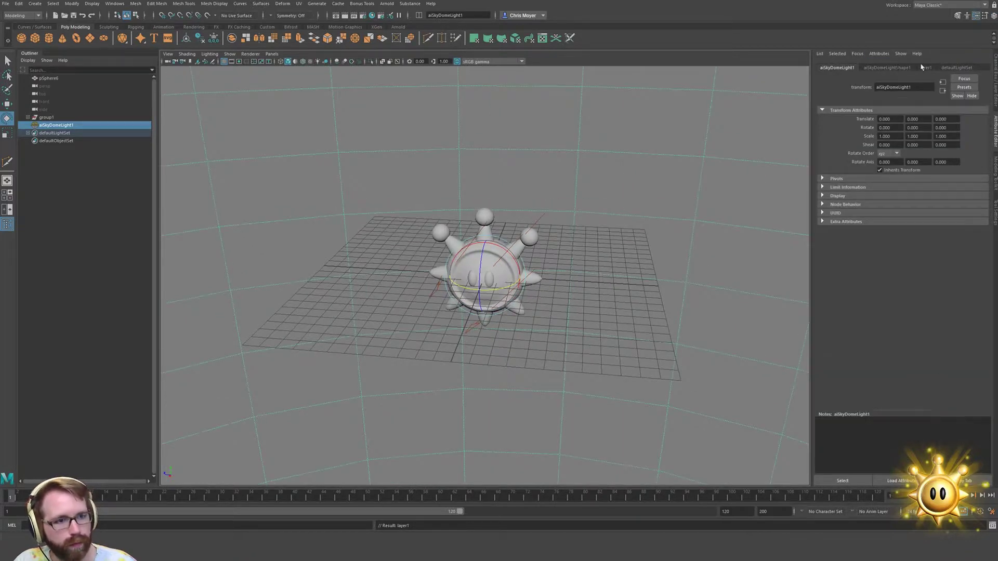
click(887, 68)
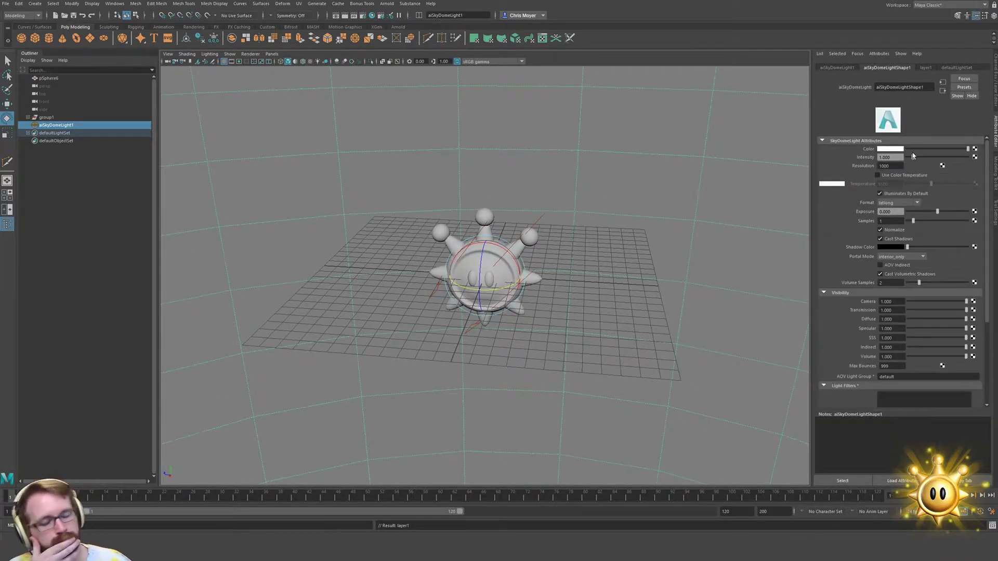
click(975, 148)
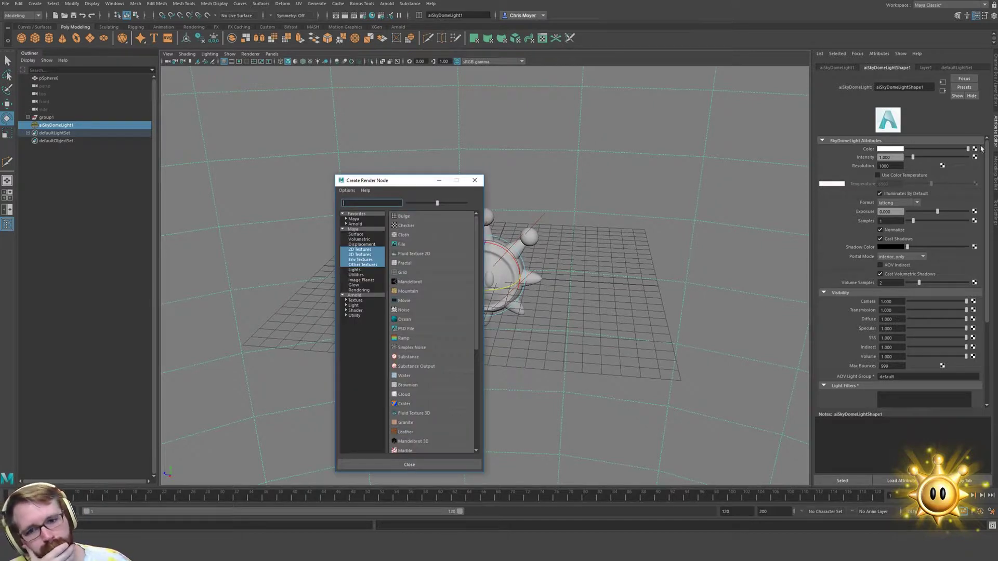
text(ramp)
key(Return)
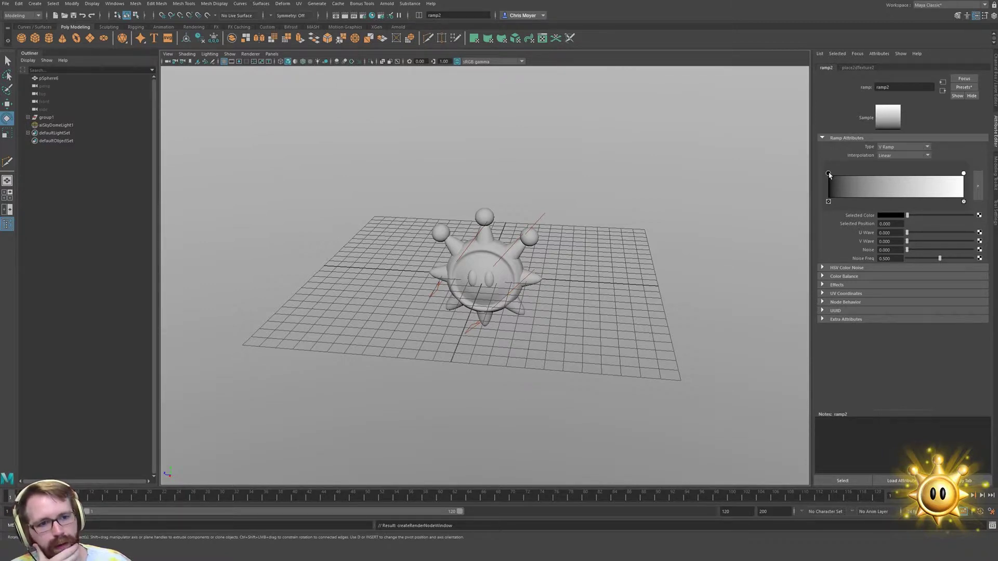
Color the ramp's black stop pale orange and bring it close to the white stop, placed at about 0.38
click(885, 215)
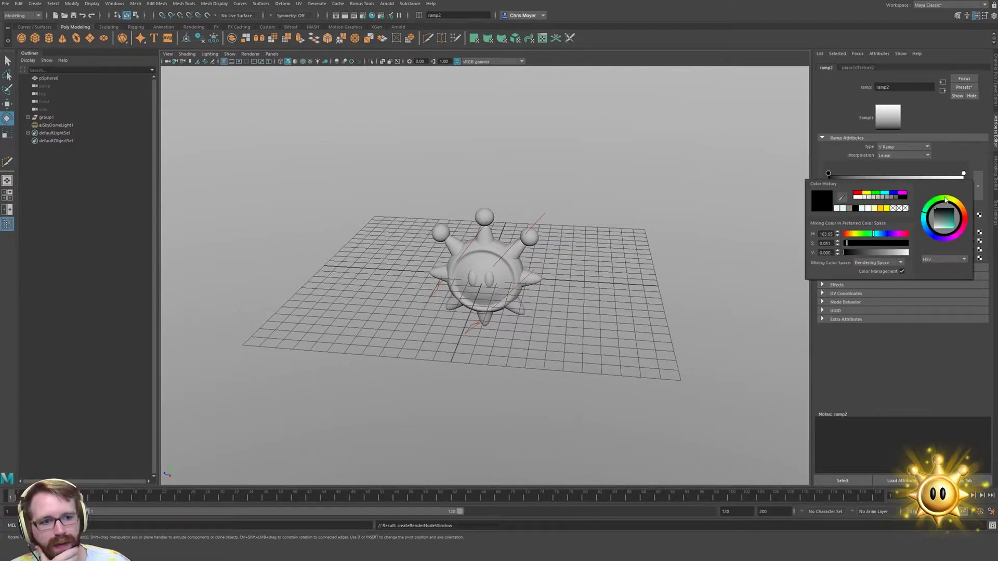
click(961, 211)
drag(940, 224, 946, 227)
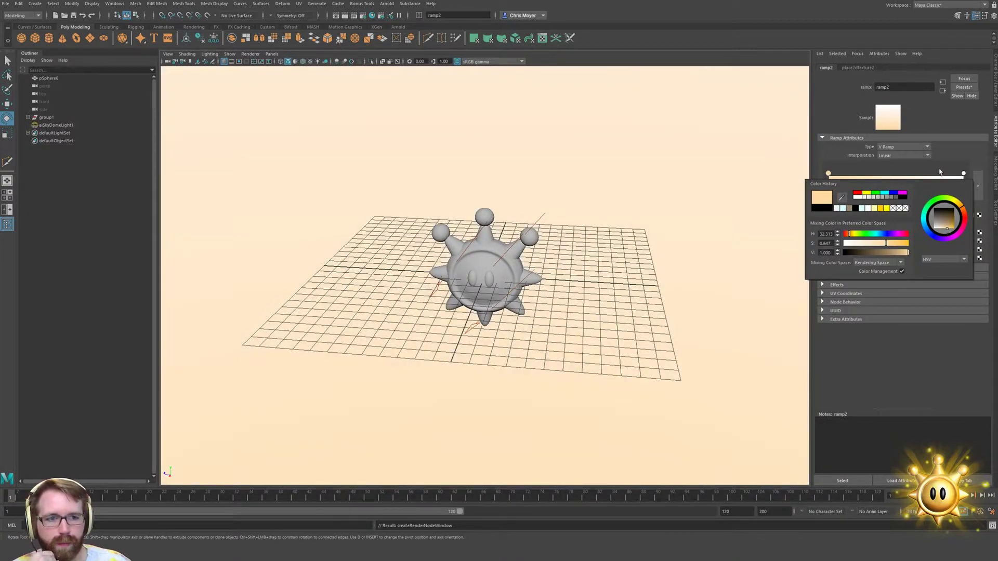
mouse_move(963, 173)
mouse_down()
mouse_move(852, 188)
mouse_move(884, 190)
mouse_up()
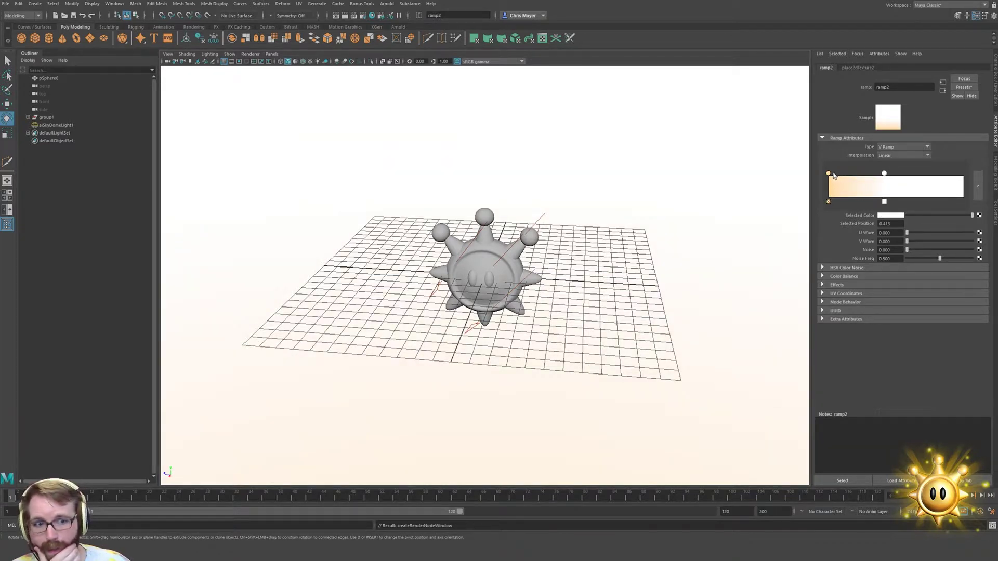
mouse_move(829, 174)
mouse_down()
mouse_move(875, 179)
mouse_move(867, 183)
mouse_move(880, 174)
mouse_up()
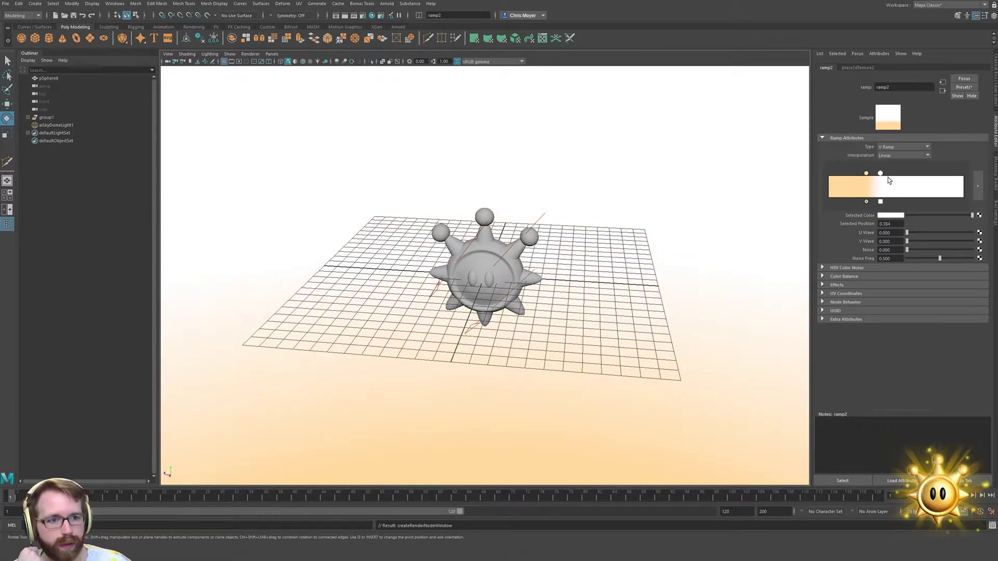
Add a ramp stop at about 0.49 and color the neighboring stop at 0.38 pale turquoise
click(895, 180)
click(879, 174)
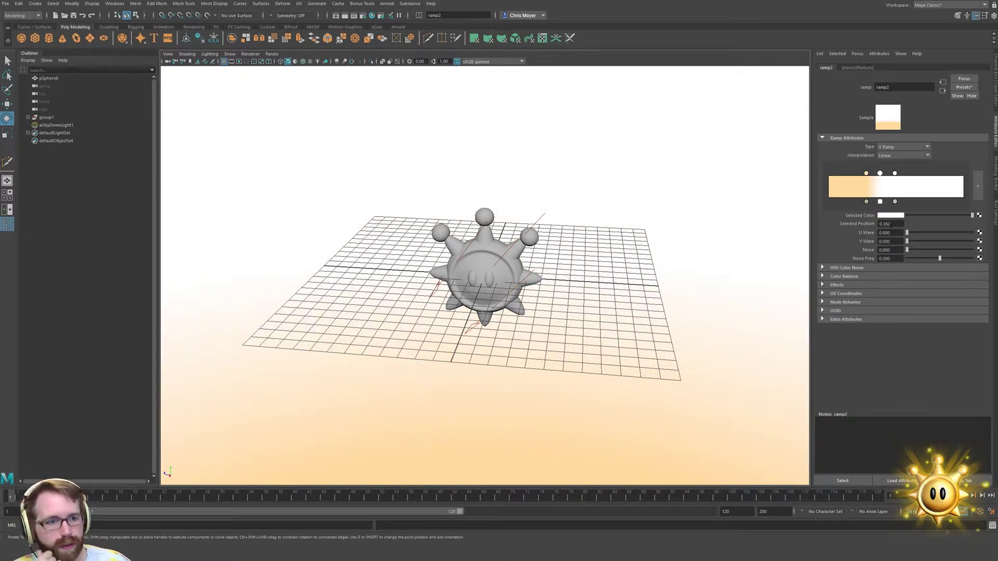
click(891, 216)
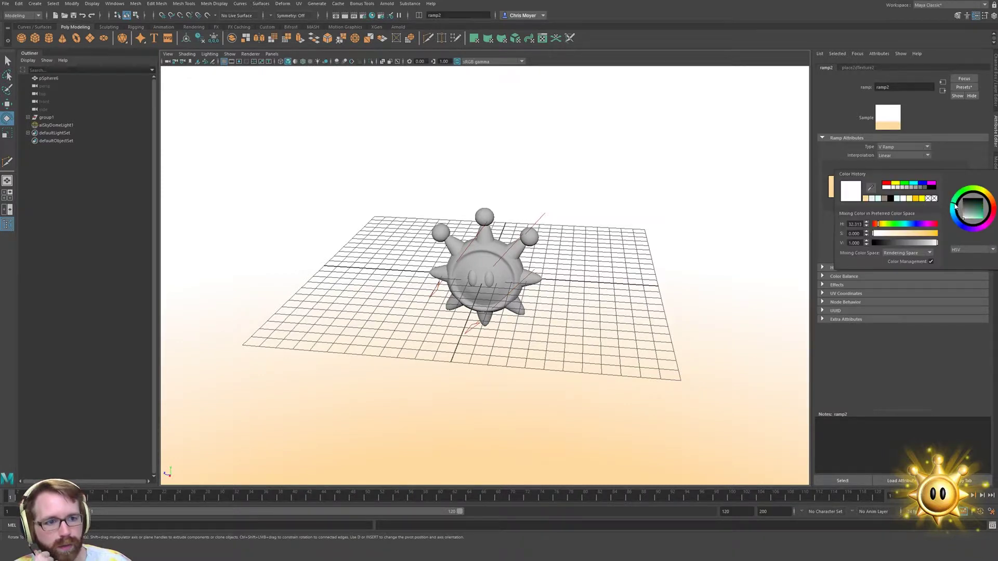
drag(975, 211, 973, 221)
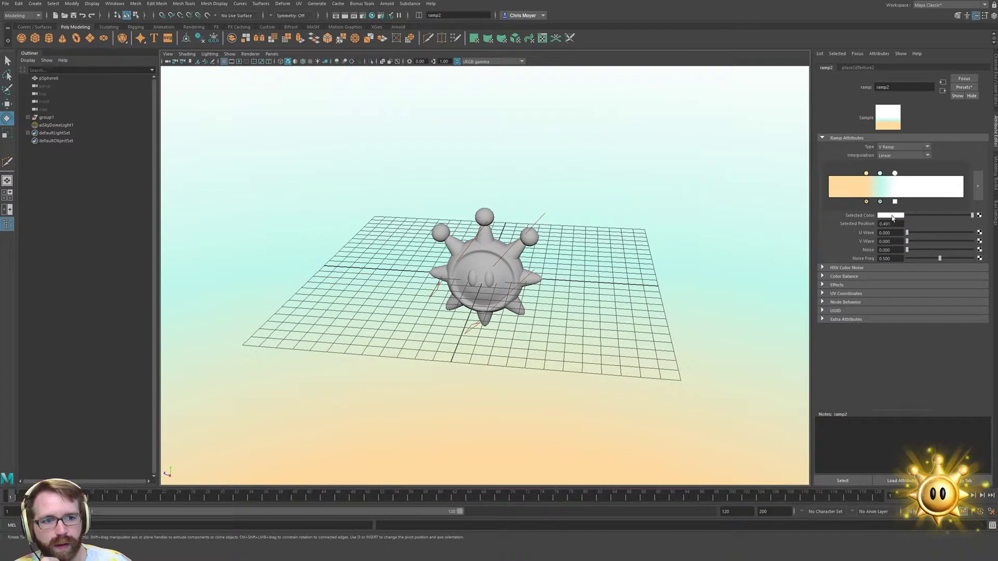
Color the ramp stop at about 0.49 light cyan-blue with a hue of about 188
click(897, 216)
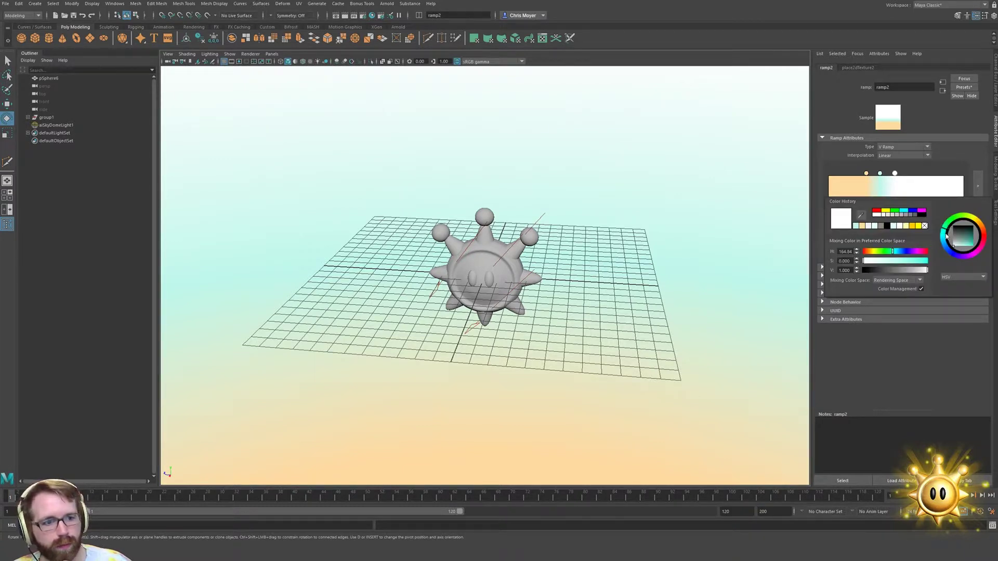
click(946, 240)
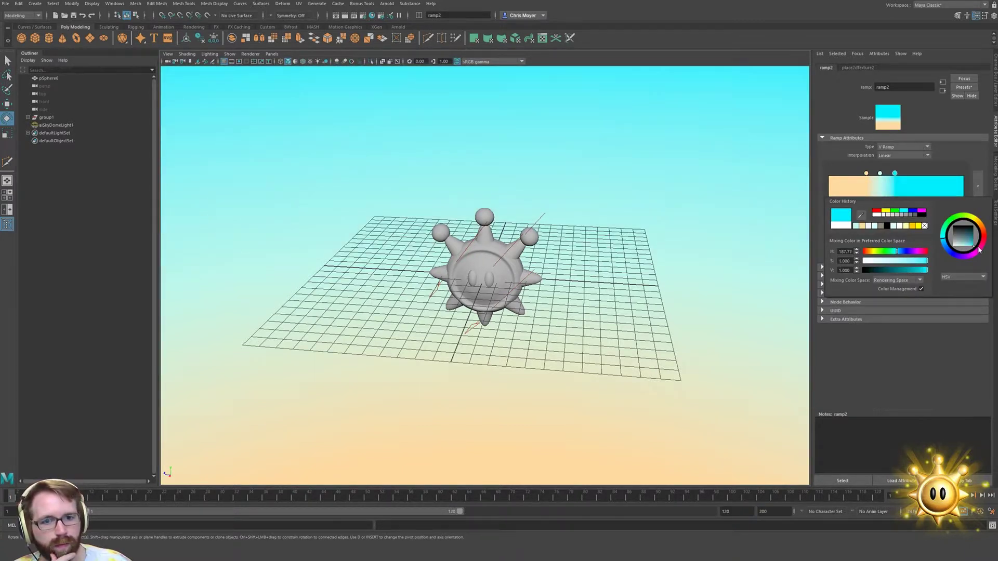
click(903, 262)
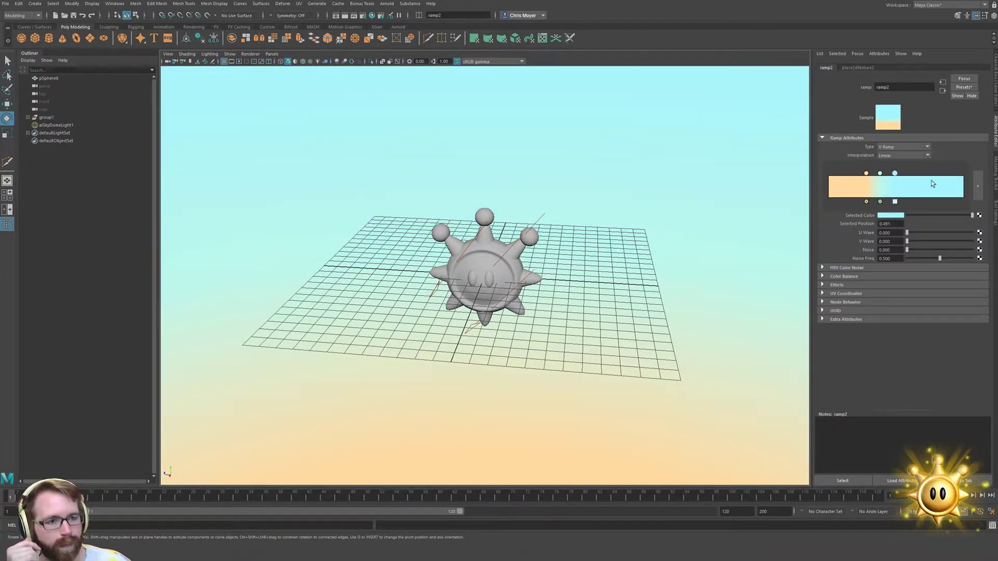
Add a ramp stop at about 0.76 and color it white
click(931, 184)
click(894, 217)
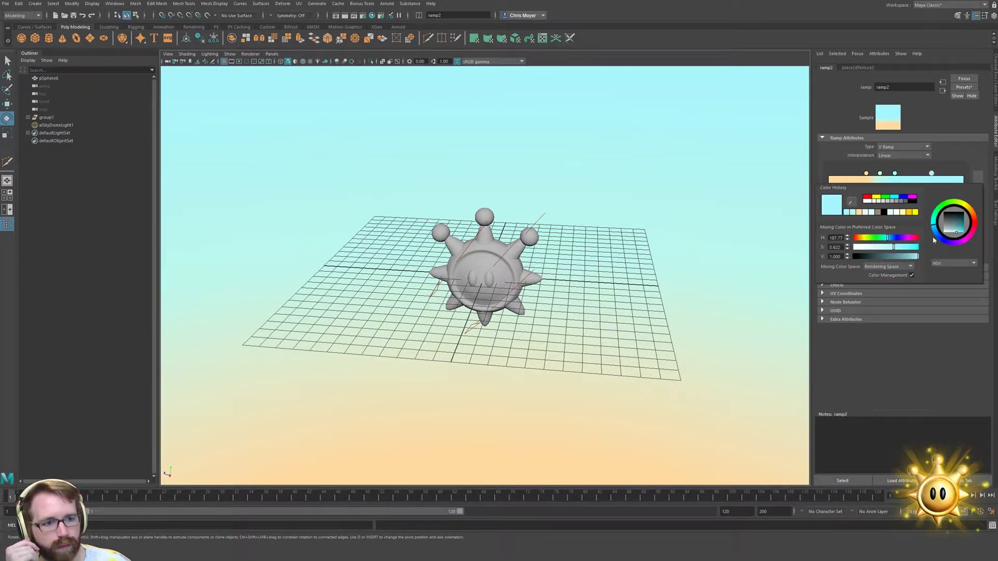
drag(888, 249, 854, 248)
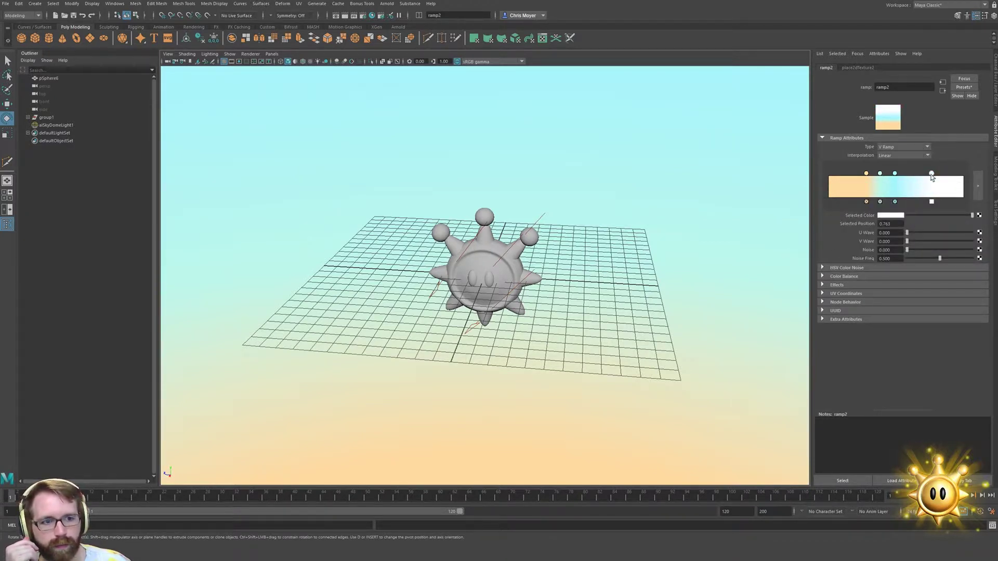
Move the ramp's white stop to about 0.65, checking the sky gradient around the sun, and clear the selection
drag(932, 173, 917, 177)
alt+drag(568, 267, 573, 249)
drag(917, 173, 911, 176)
alt+drag(734, 240, 598, 291)
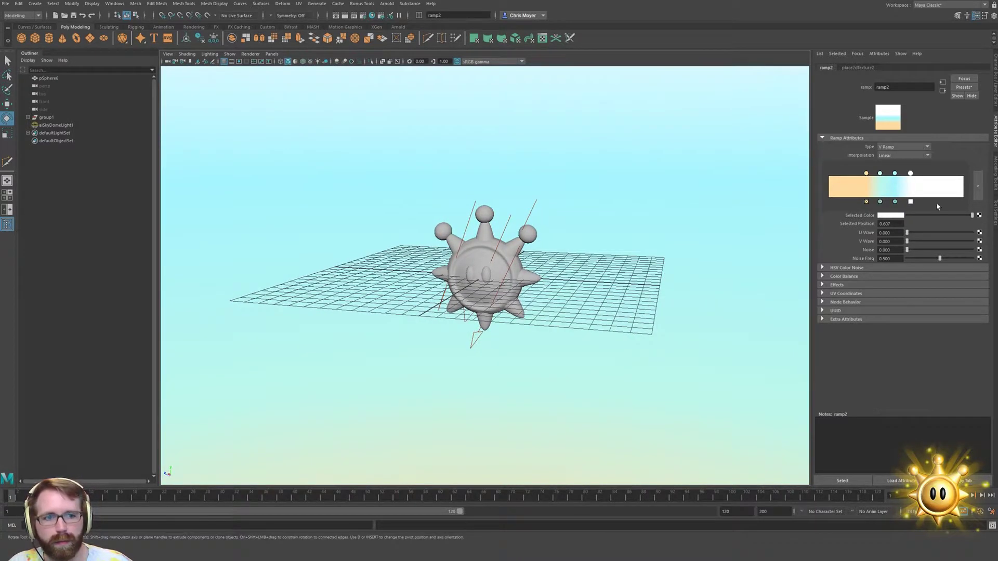
drag(911, 174, 919, 174)
alt+drag(630, 220, 583, 245)
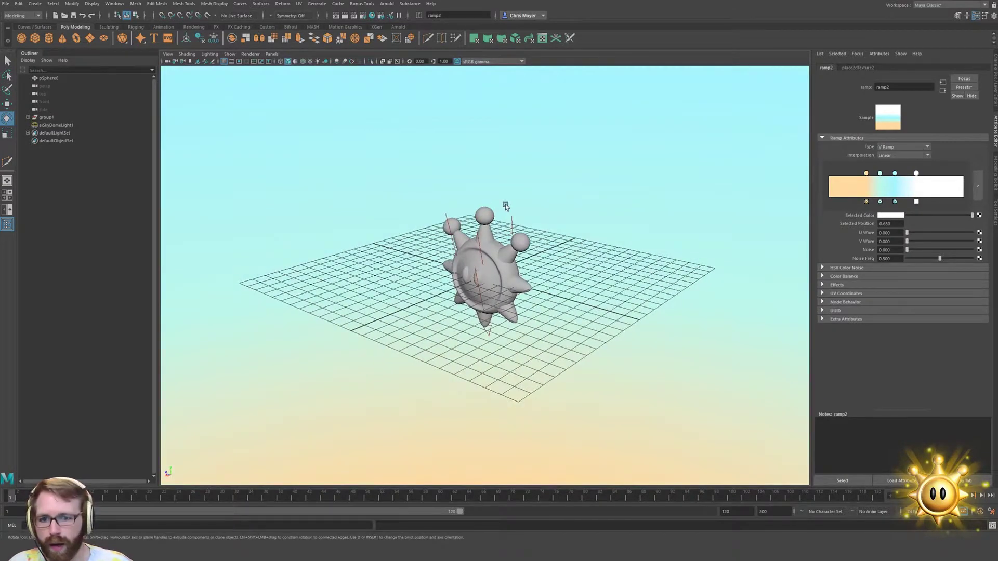
click(545, 188)
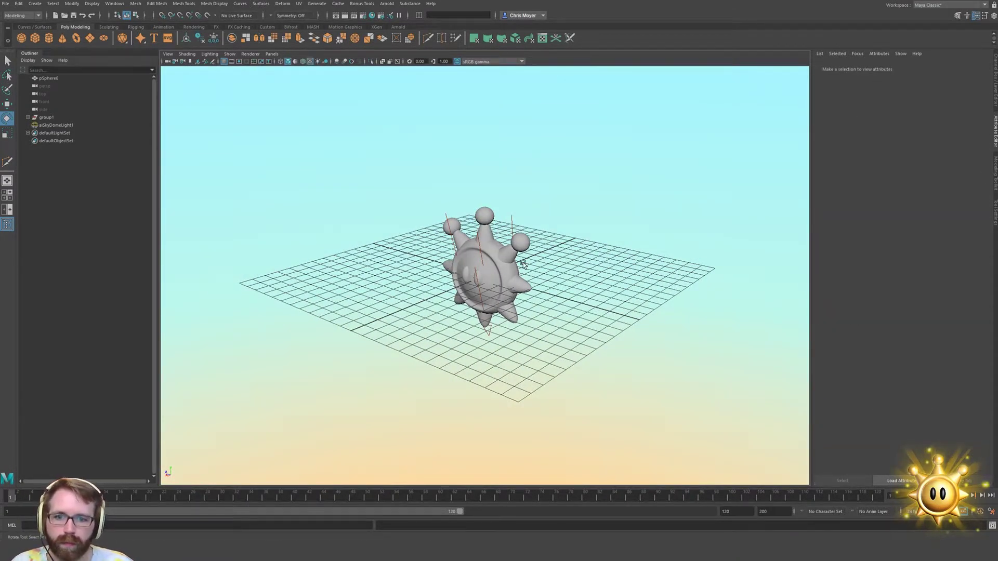
Start a live render in the Arnold RenderView, set its window beside the model, and frame the sun's front close up
click(498, 254)
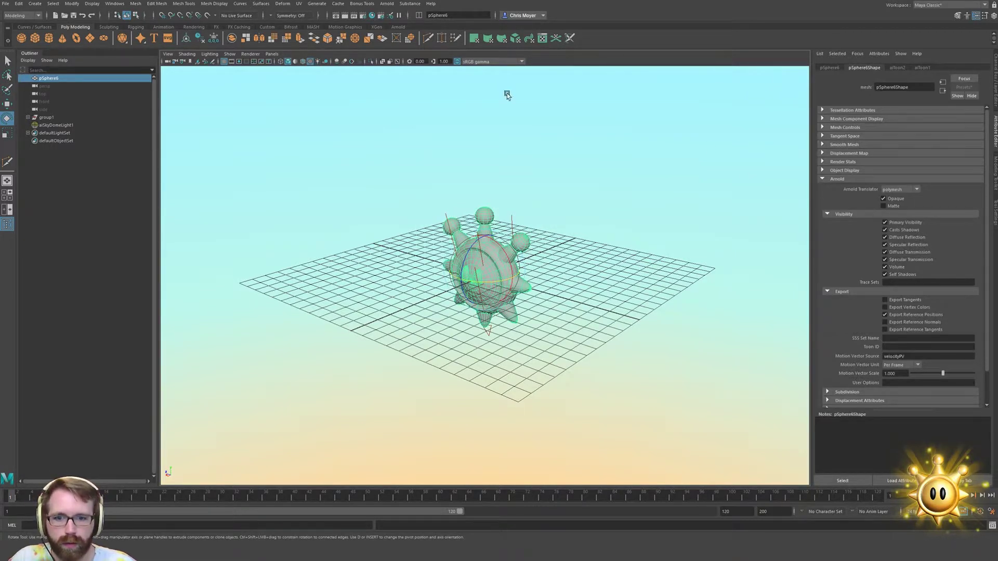
click(387, 3)
click(408, 25)
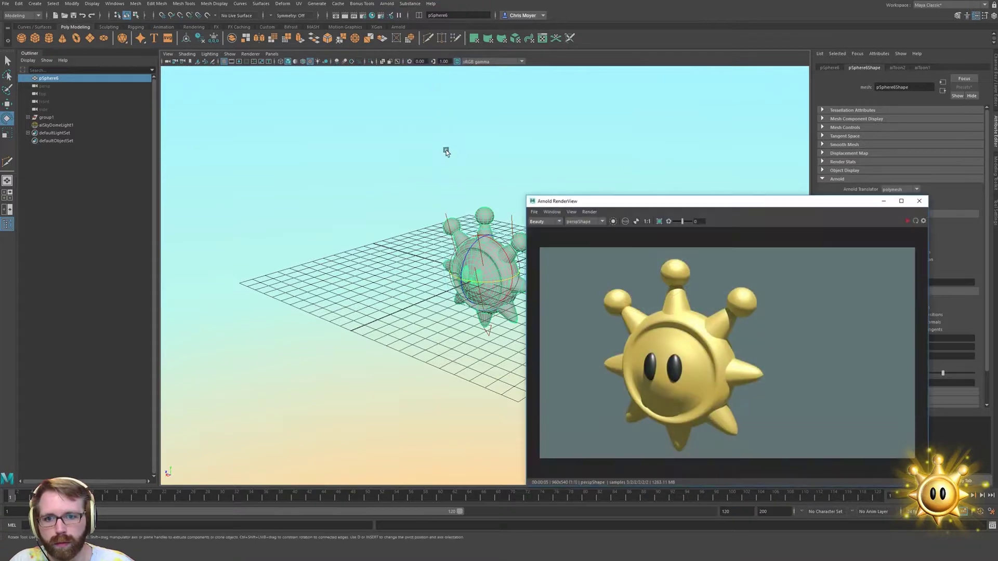
click(907, 221)
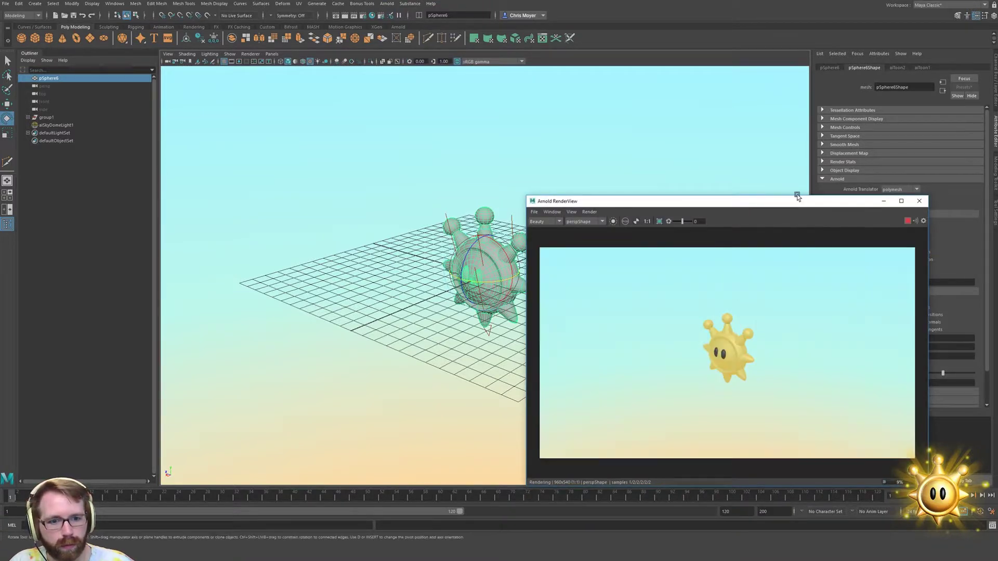
drag(798, 205, 289, 176)
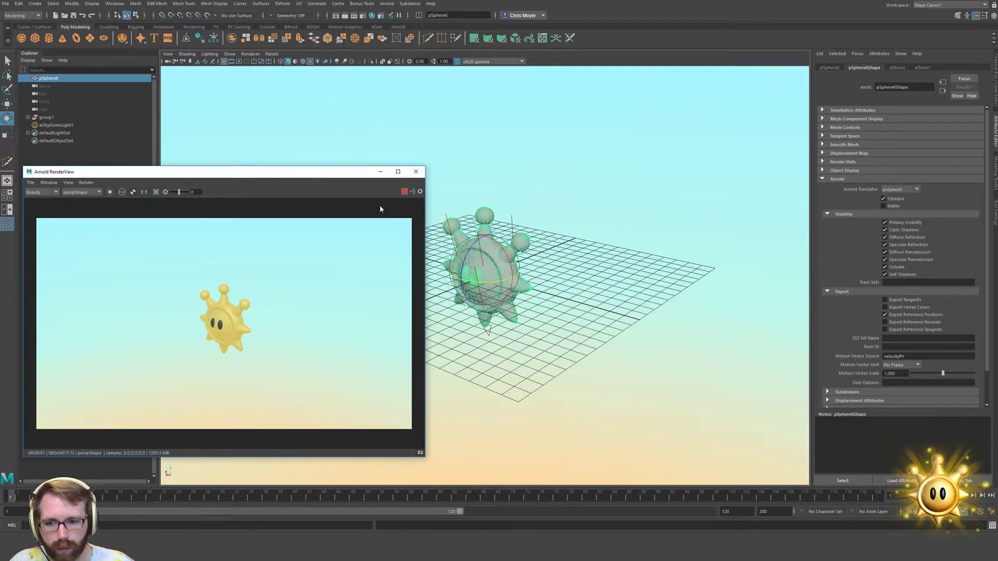
alt+right_drag(582, 234, 804, 268)
alt+drag(540, 327, 582, 295)
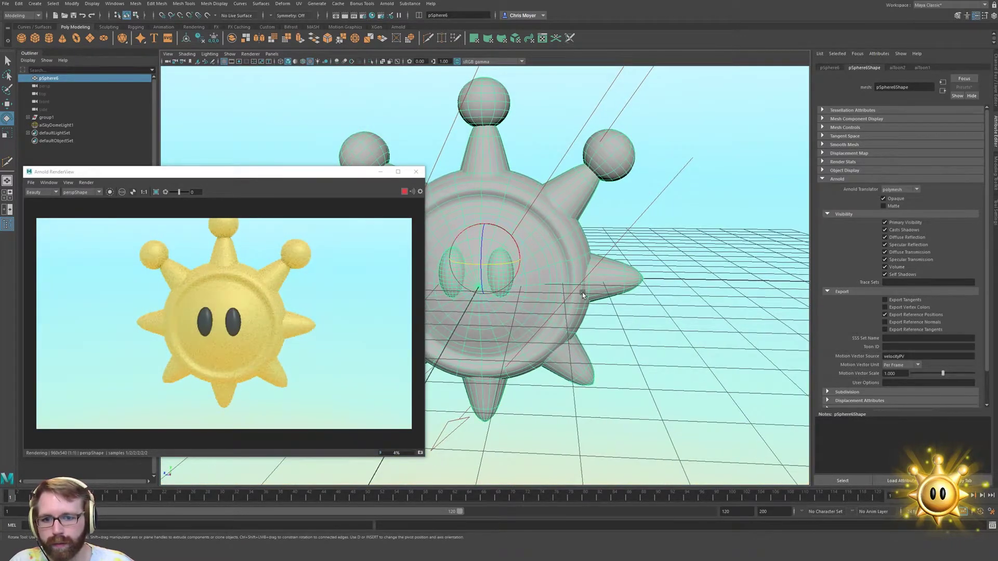
Select the skydome light and set its samples to 3
click(684, 183)
click(66, 127)
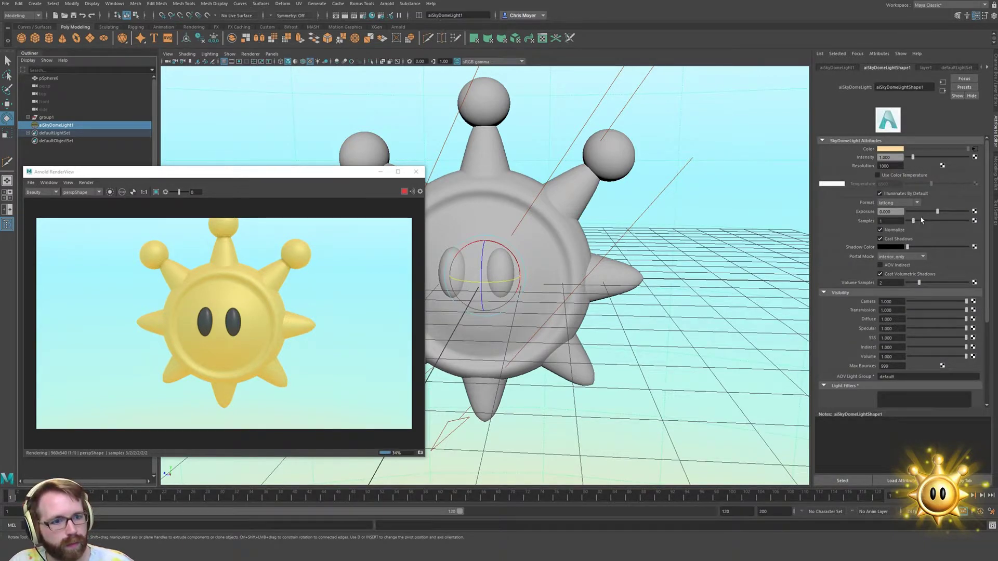
drag(914, 221, 927, 223)
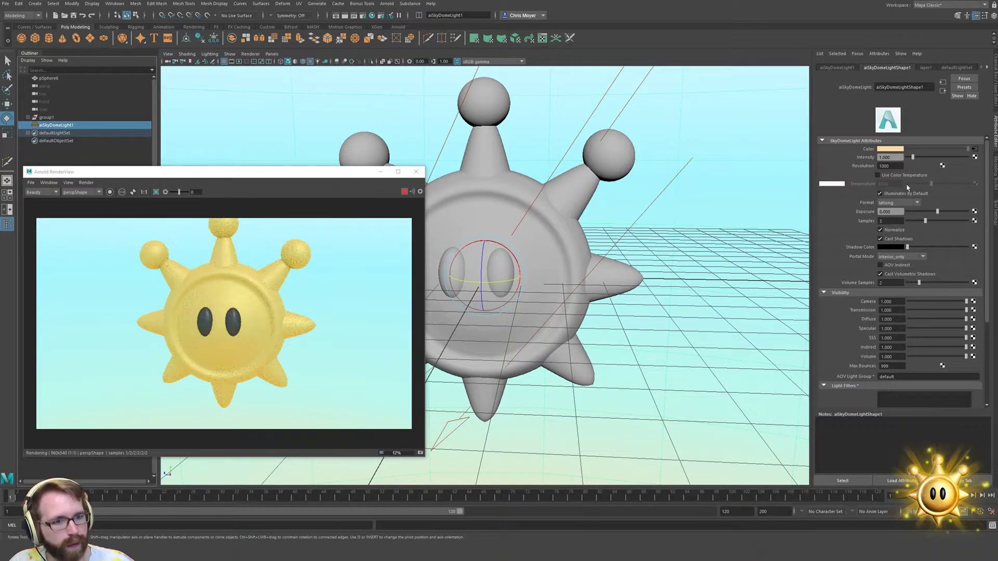
Set the skydome light's exposure to -1 and its camera visibility to 0
drag(926, 214, 934, 214)
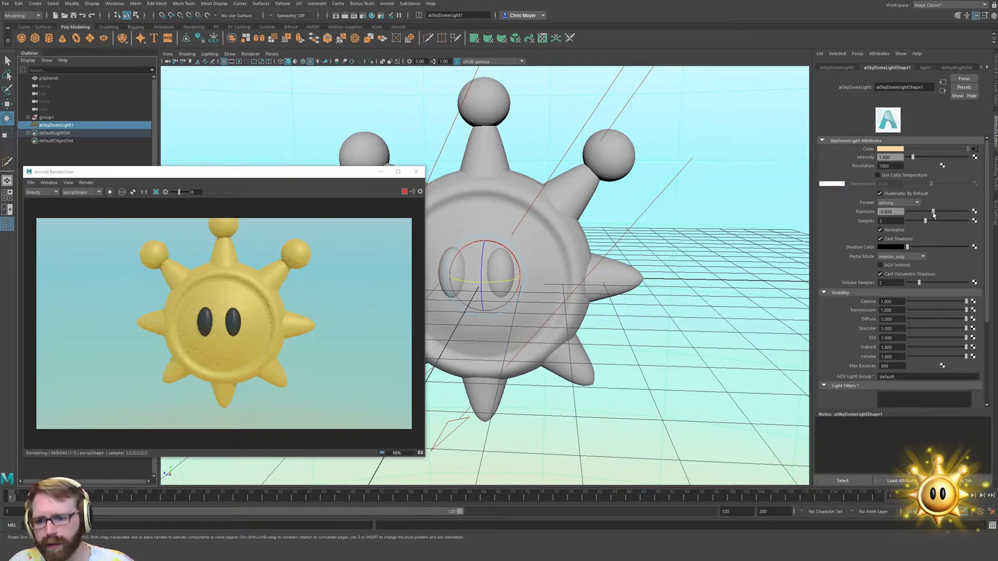
click(899, 213)
text(-1)
key(Return)
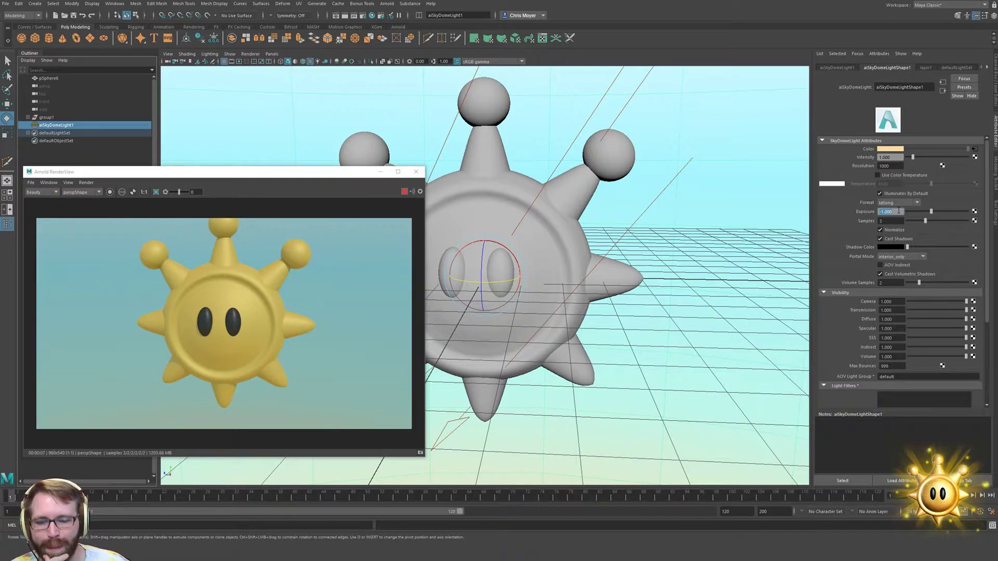
drag(933, 302, 838, 306)
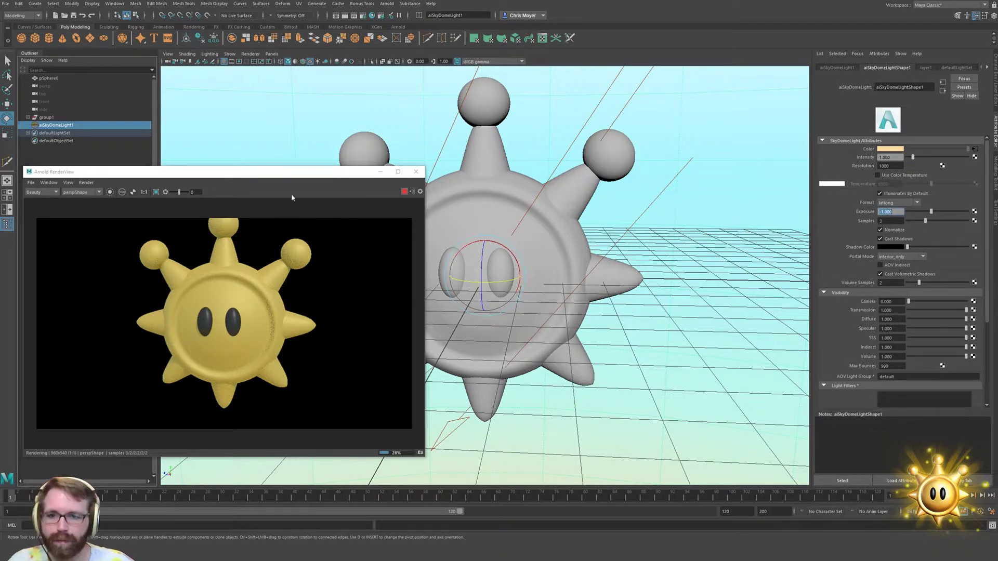
Move the Arnold RenderView clear of the model and create a new camera in the scene
alt+drag(617, 264, 582, 262)
drag(278, 169, 853, 27)
alt+right_drag(477, 267, 166, 361)
alt+drag(359, 306, 405, 364)
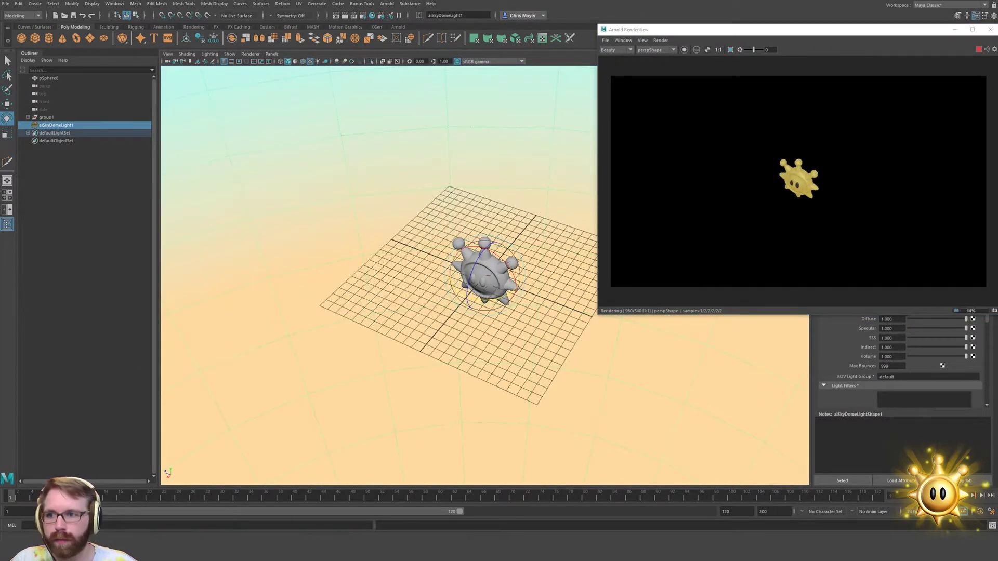
click(35, 4)
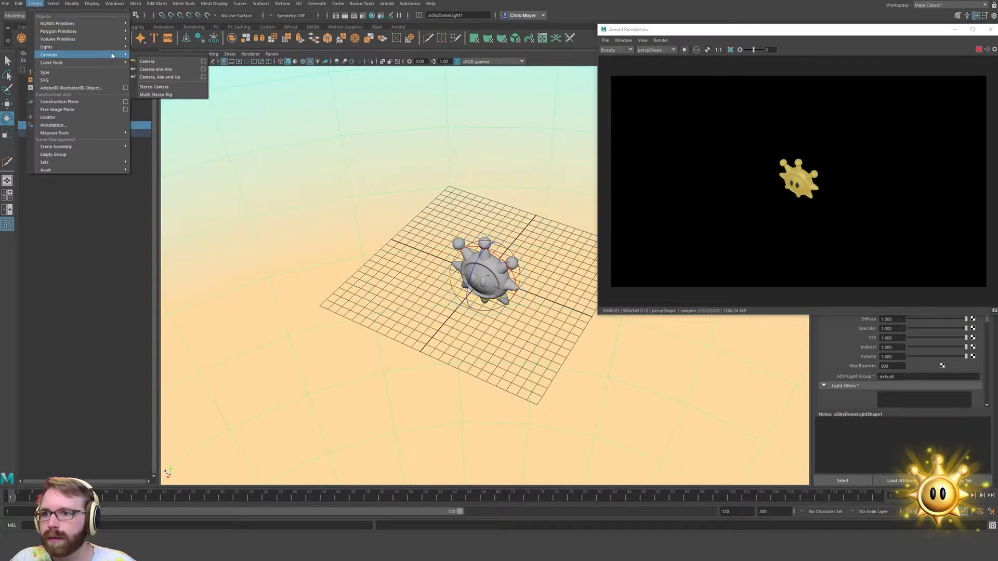
click(154, 59)
alt+drag(395, 364, 392, 390)
key(w)
key(e)
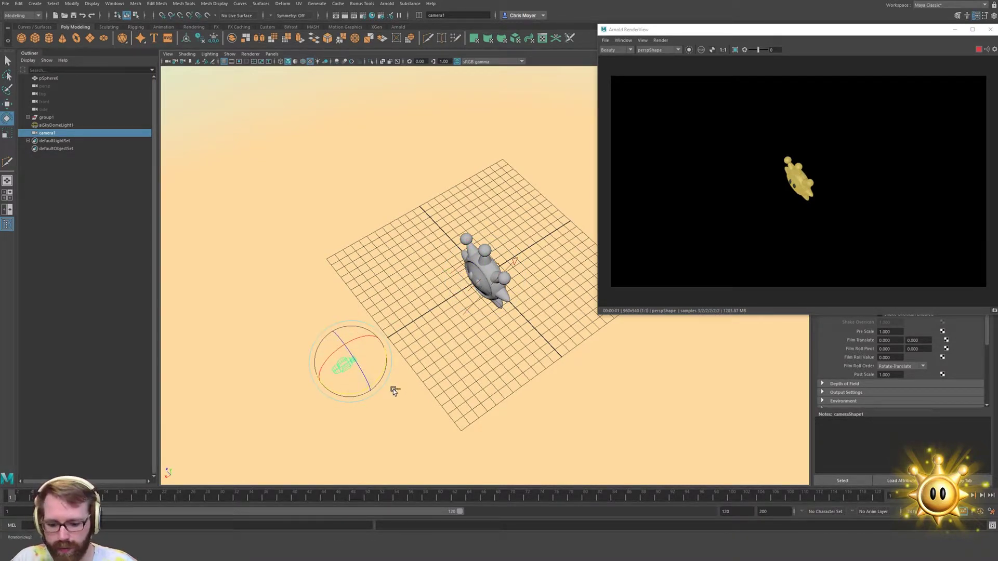
Group the new camera and center the group's pivot on it
key(ctrl+g)
key(space)
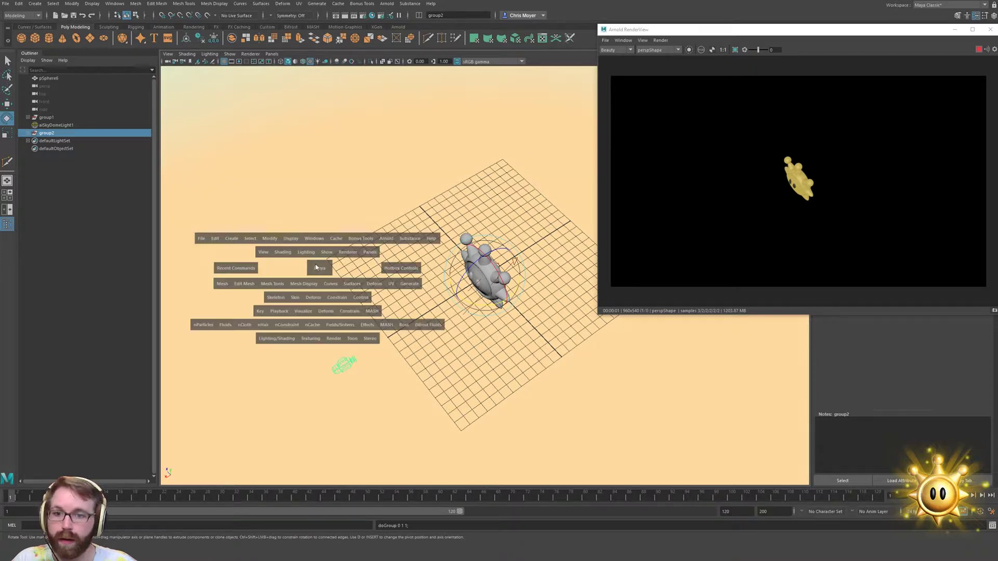
click(269, 238)
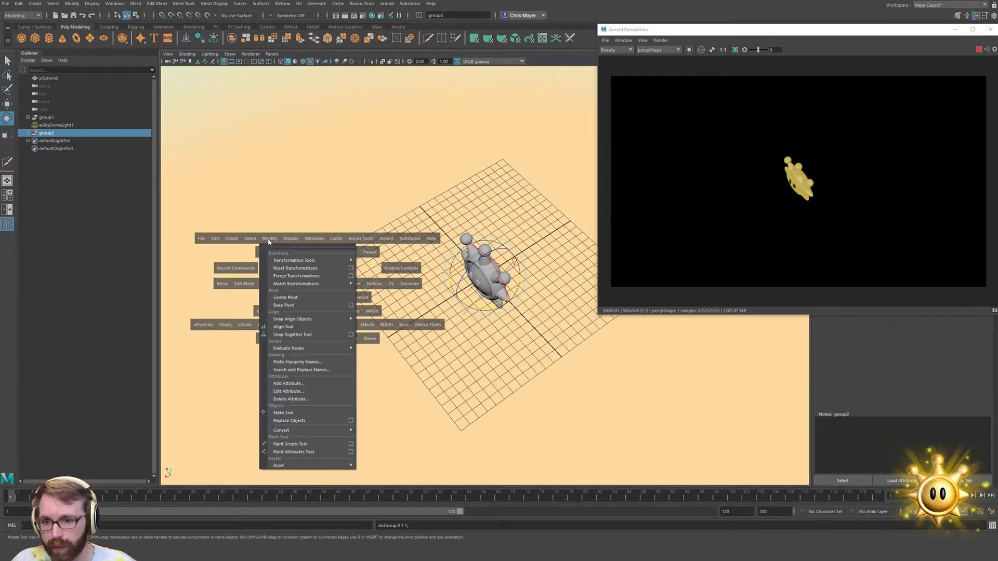
click(310, 298)
alt+drag(309, 300, 216, 294)
key(w)
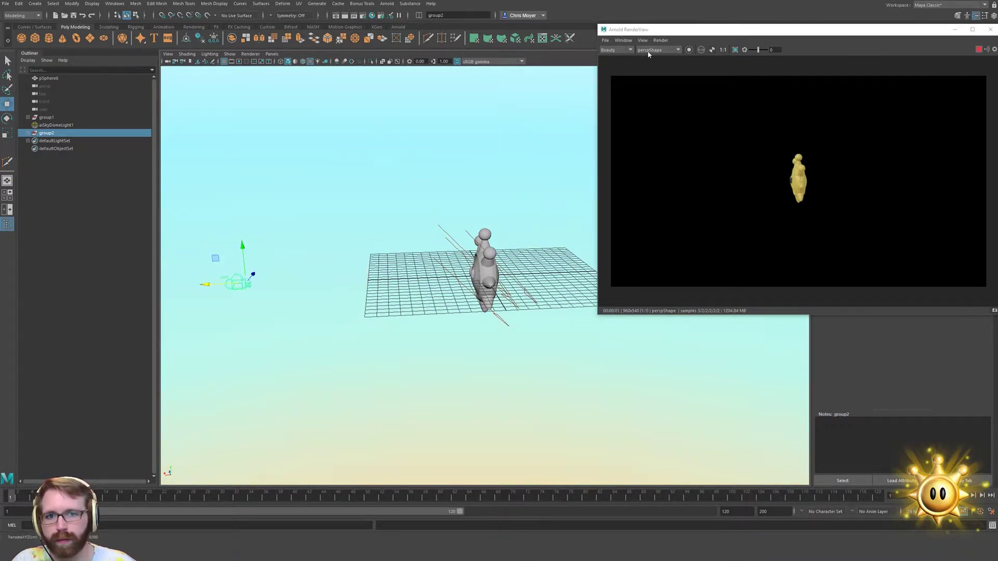
Set the output image format to png in the render settings
click(363, 15)
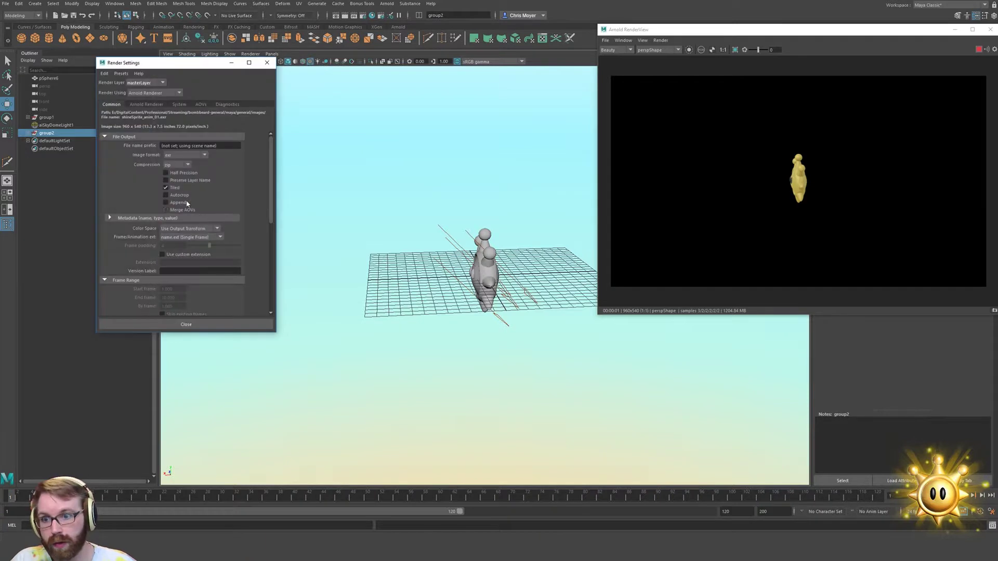
click(185, 155)
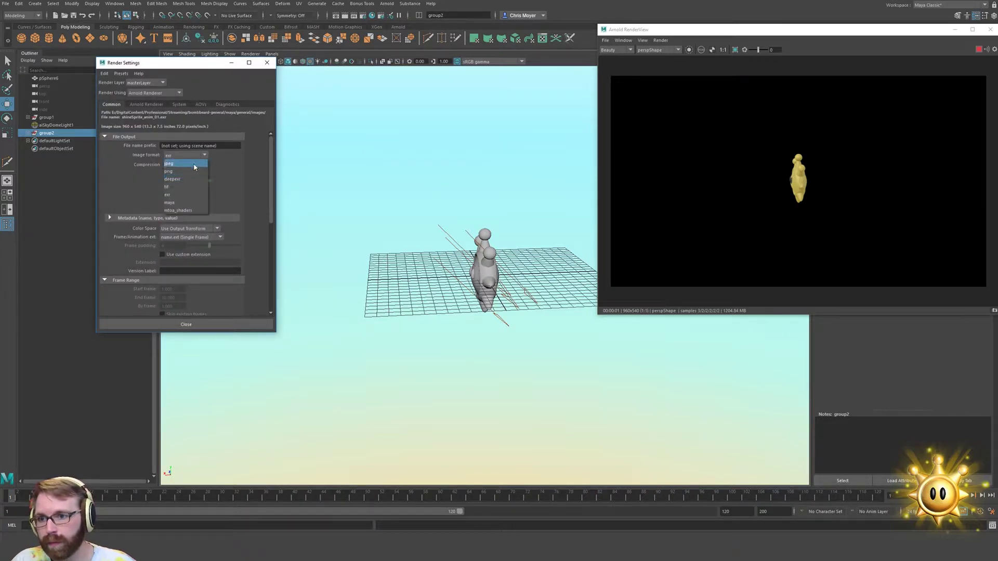
click(186, 166)
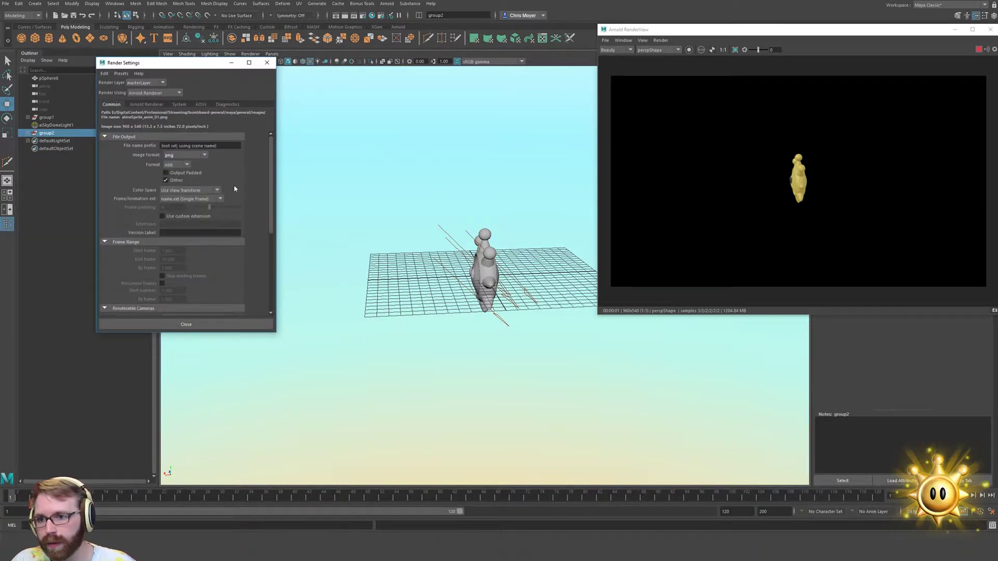
Make camera1 the renderable camera and apply the HD_1080 image size preset
scroll(212, 261, down, 4)
click(202, 225)
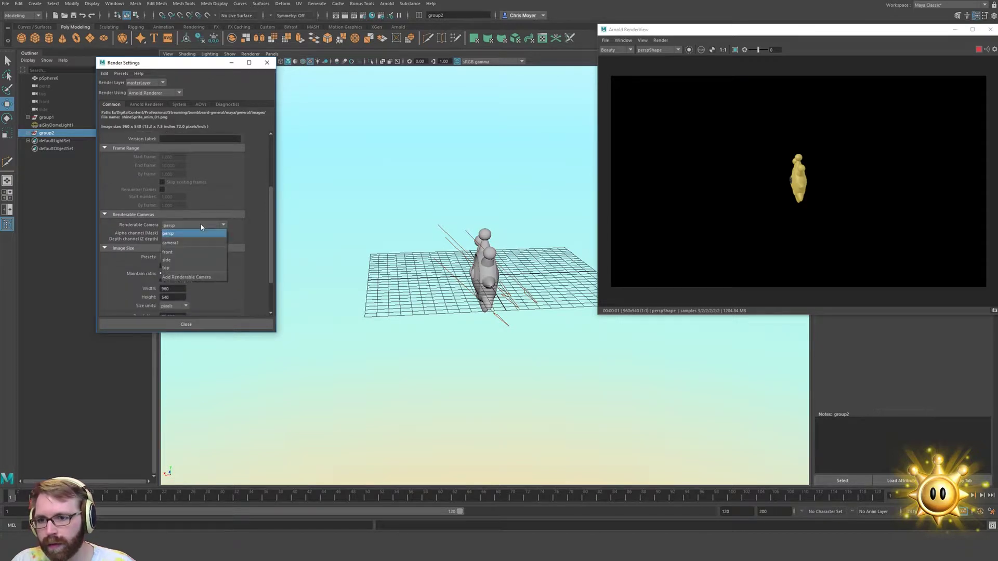
click(207, 243)
click(199, 258)
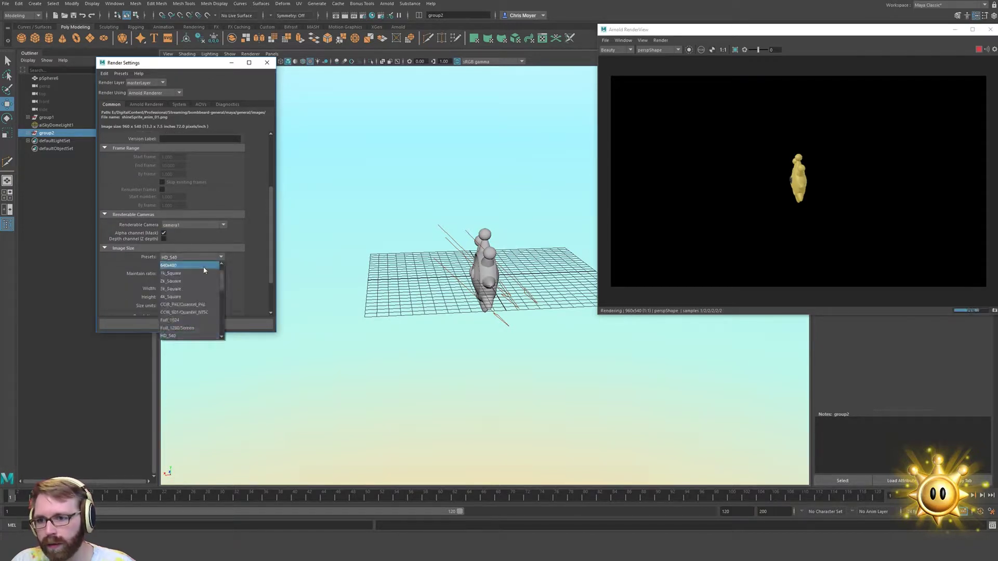
click(198, 305)
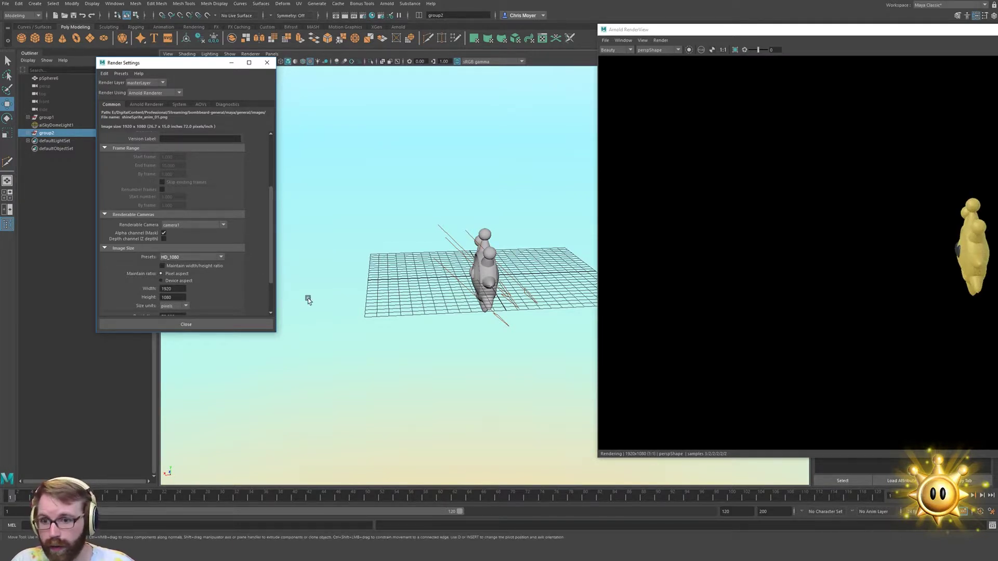
Switch the Arnold RenderView to cameraShape1, reposition its window to show the full image, and close the render settings
click(664, 56)
click(659, 50)
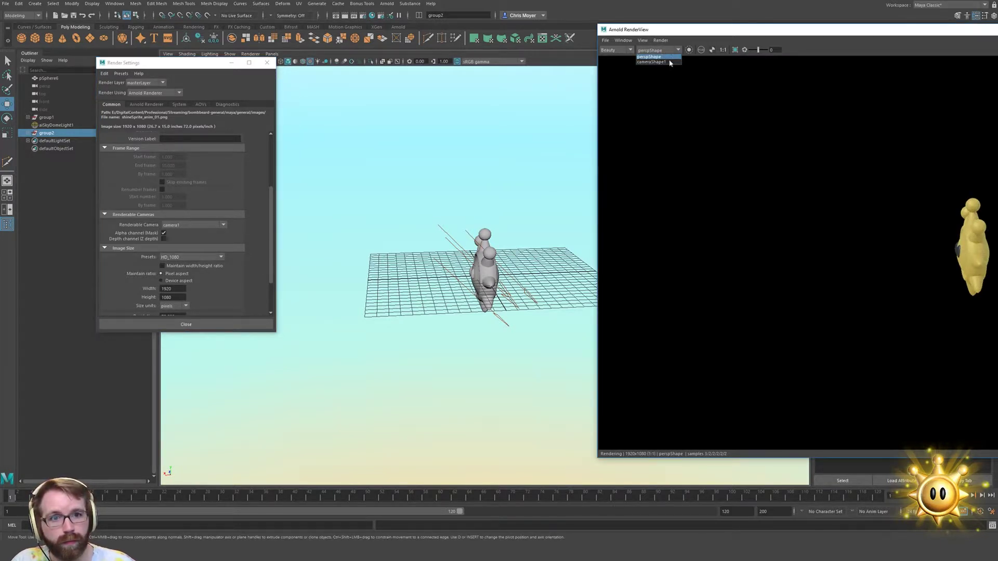
click(656, 62)
drag(814, 32, 604, 47)
click(240, 330)
Move the camera group closer to the sun so the model fills more of the render
alt+drag(241, 331, 245, 341)
drag(207, 282, 282, 276)
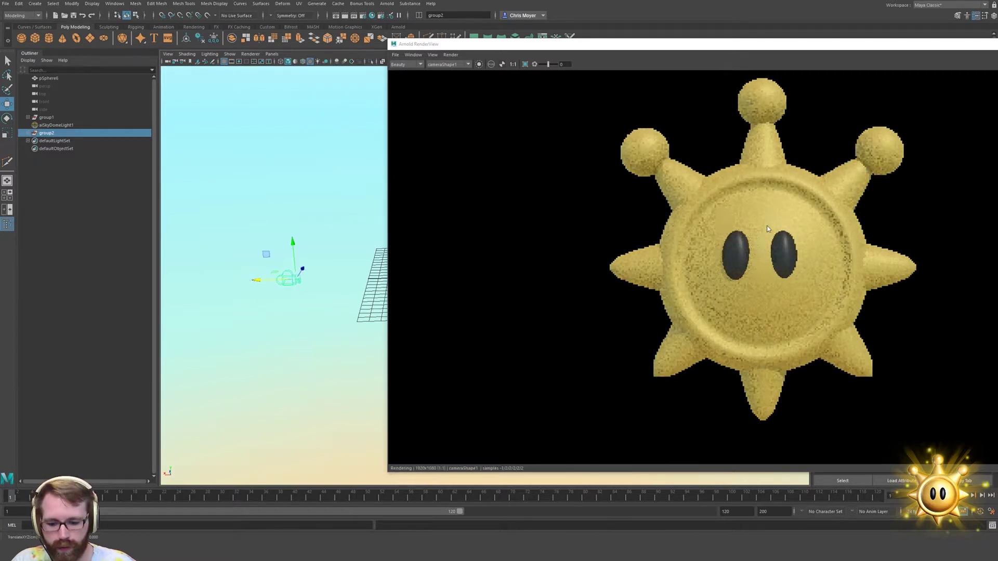
click(768, 268)
scroll(767, 268, down, 1)
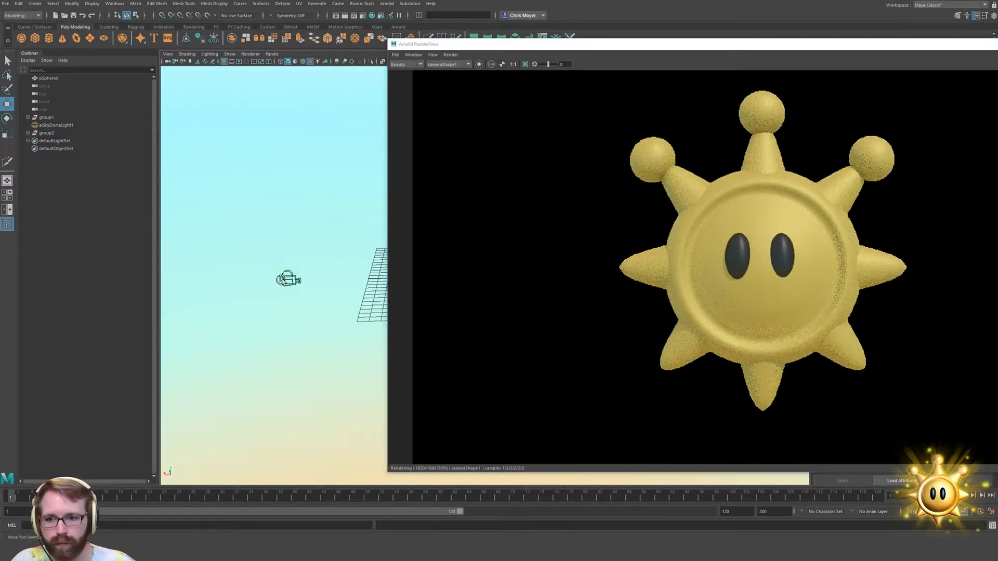
Select camera1 itself and adjust its distance and height until the whole sun is framed in the render
click(287, 280)
drag(262, 285, 289, 283)
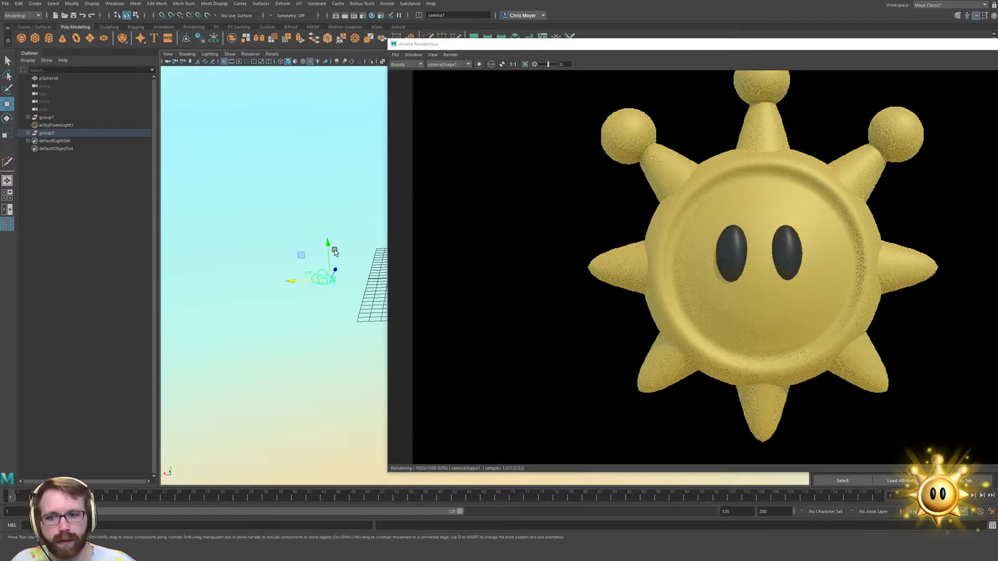
drag(328, 245, 328, 241)
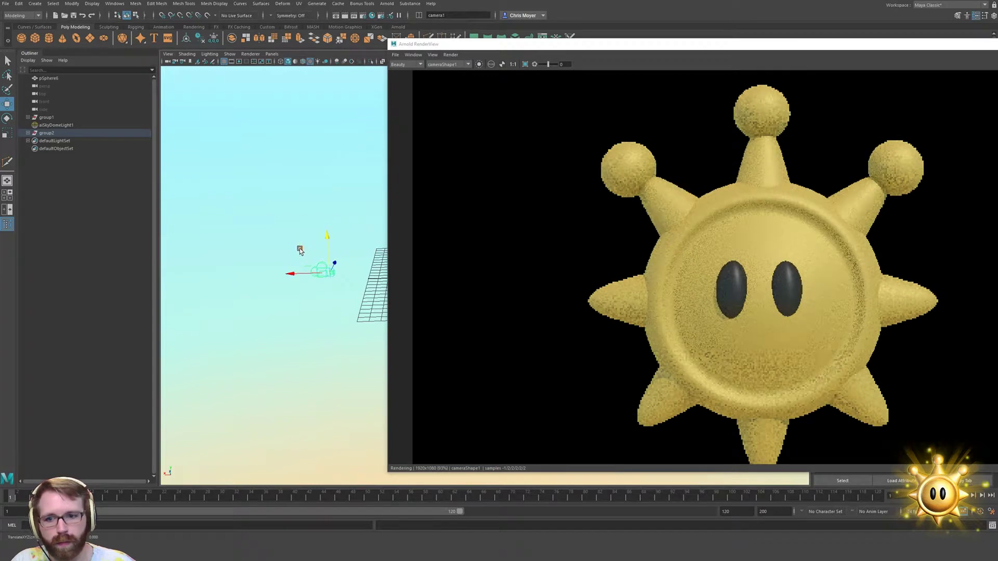
drag(290, 272, 284, 273)
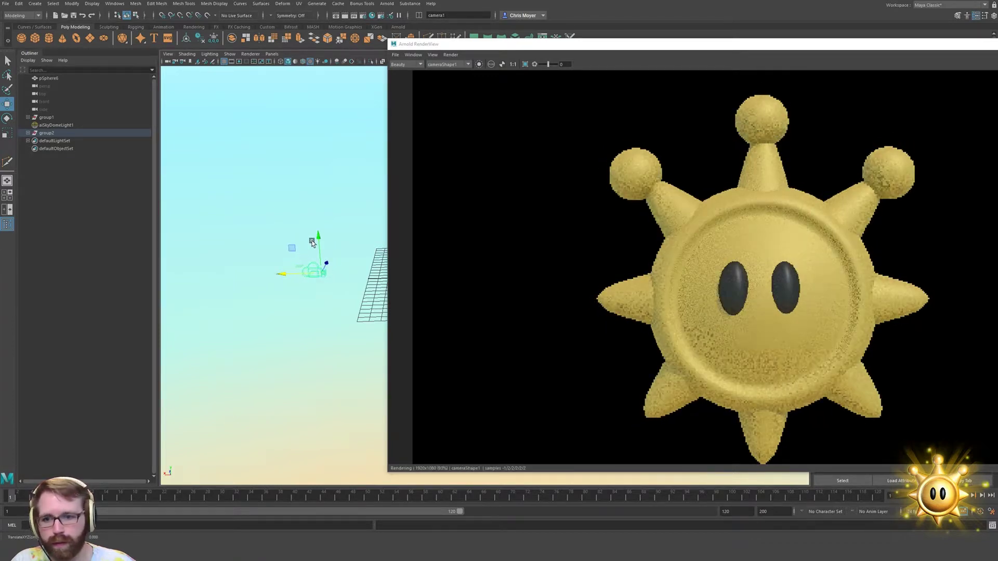
drag(322, 238, 327, 241)
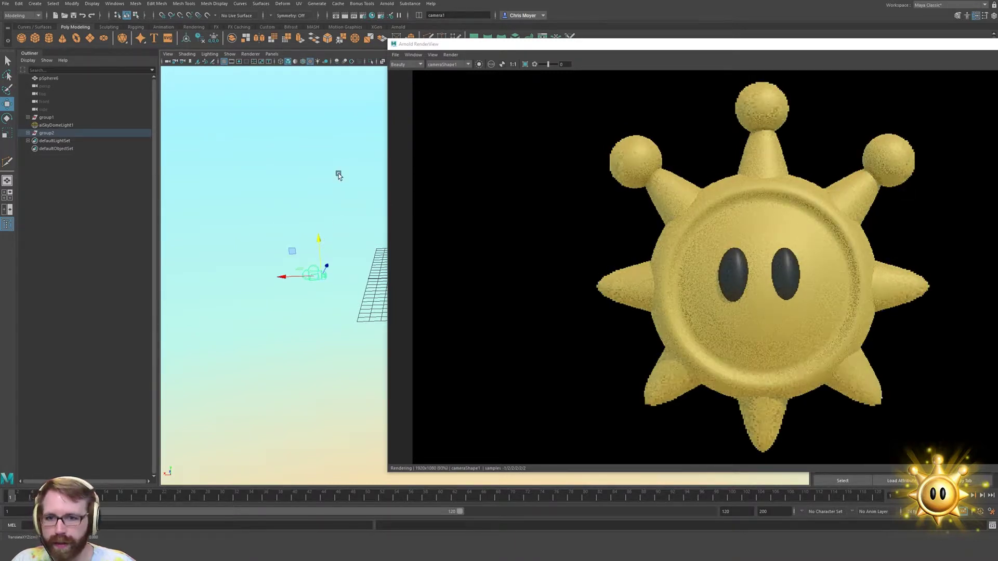
Set the render width to 1080 pixels for a square image and move camera1 closer, to about 11.96 in X
click(363, 15)
click(195, 213)
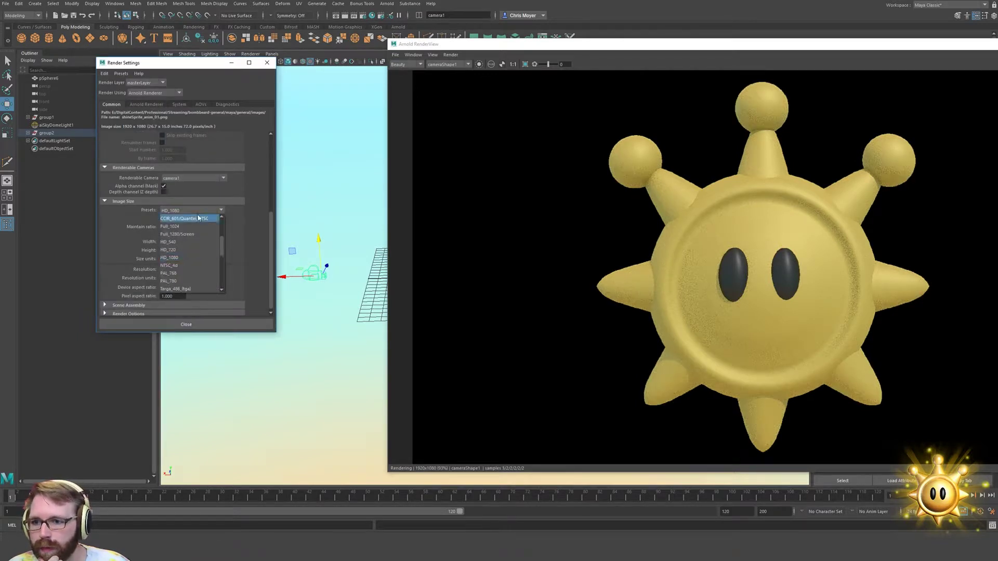
click(206, 211)
click(184, 234)
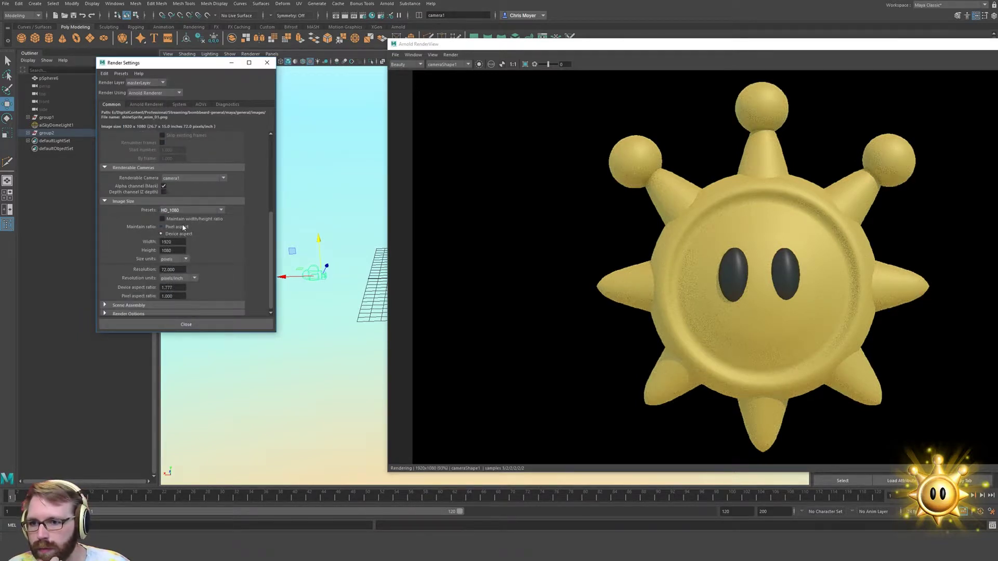
click(183, 227)
double_click(172, 242)
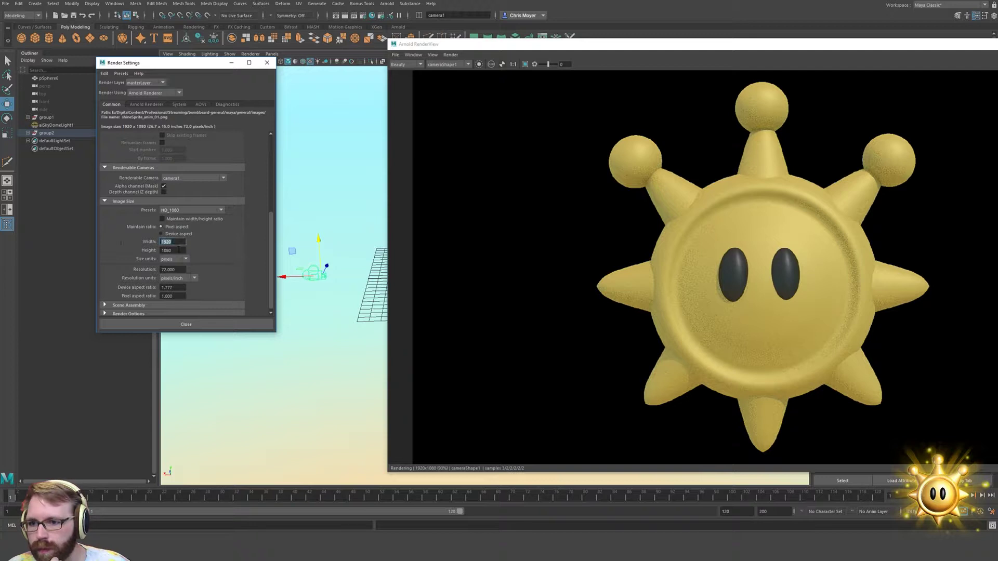
text(1080)
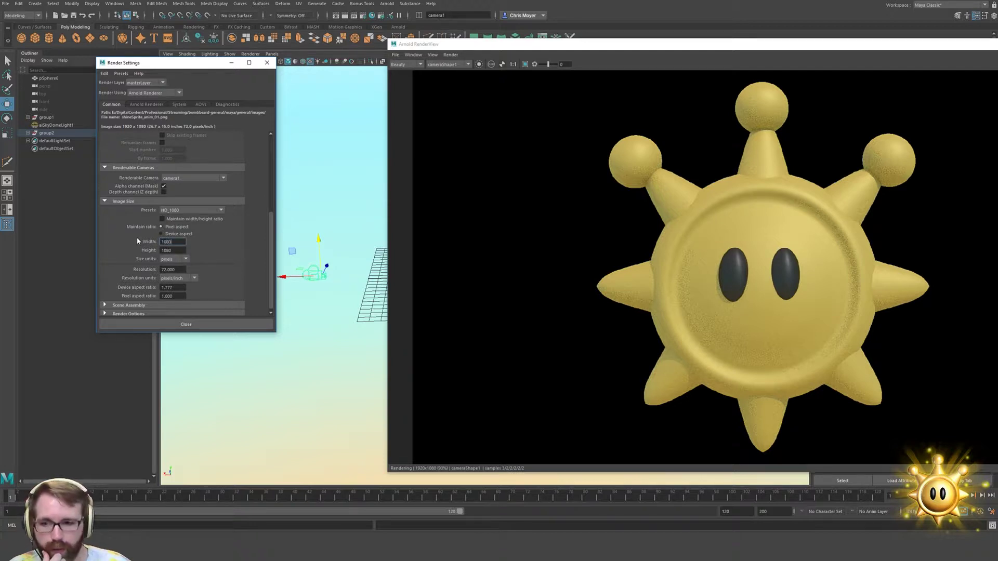
key(Return)
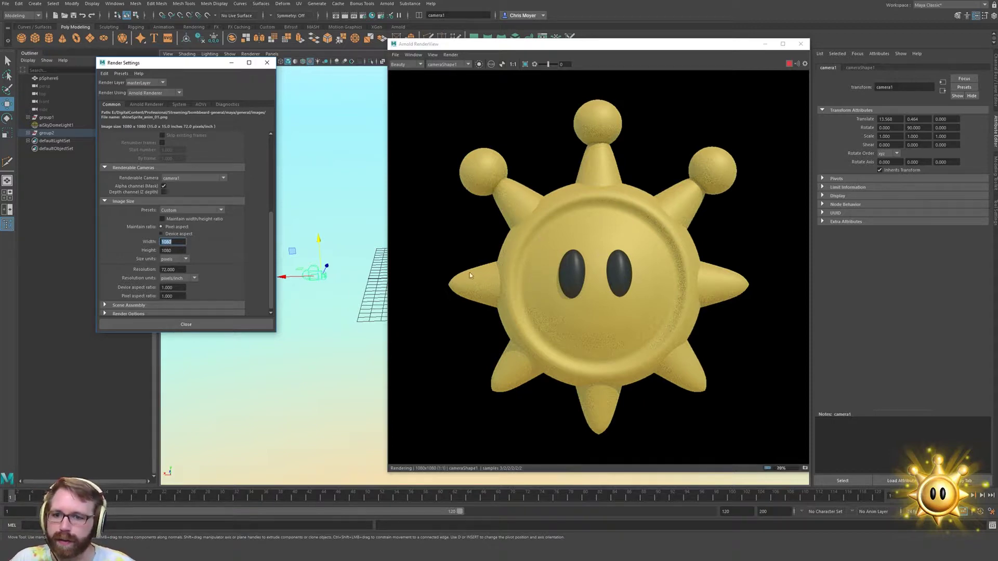
mouse_move(284, 277)
mouse_down()
mouse_move(309, 285)
mouse_move(302, 279)
mouse_up()
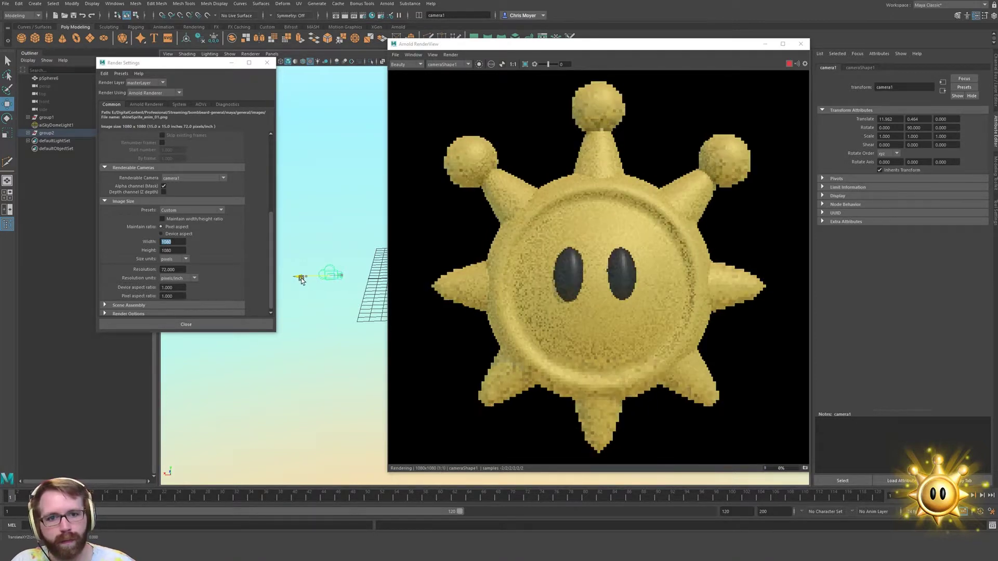
Check the Arnold sampling settings, close the render settings, and place the Arnold RenderView so the model is uncovered
scroll(186, 248, up, 5)
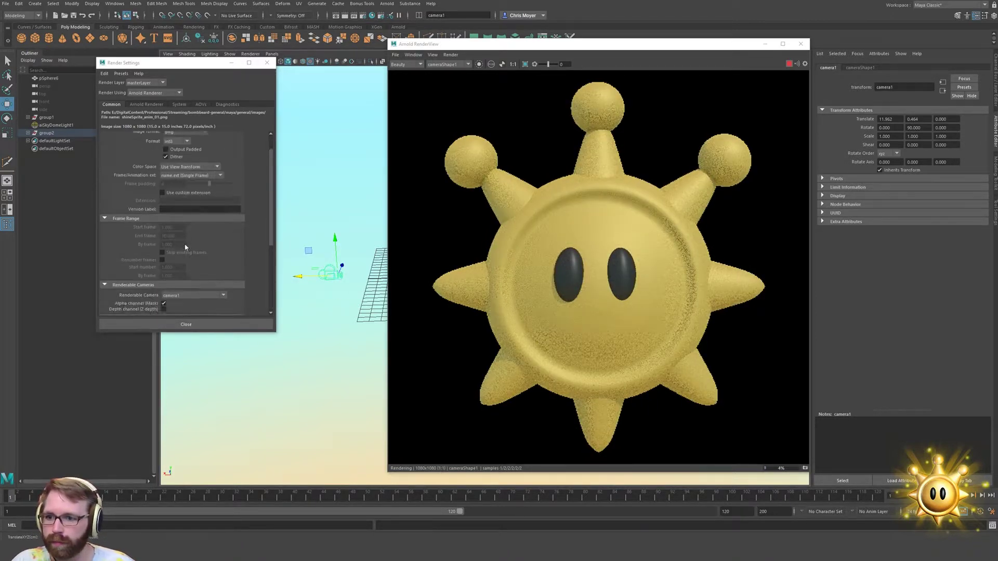
click(147, 105)
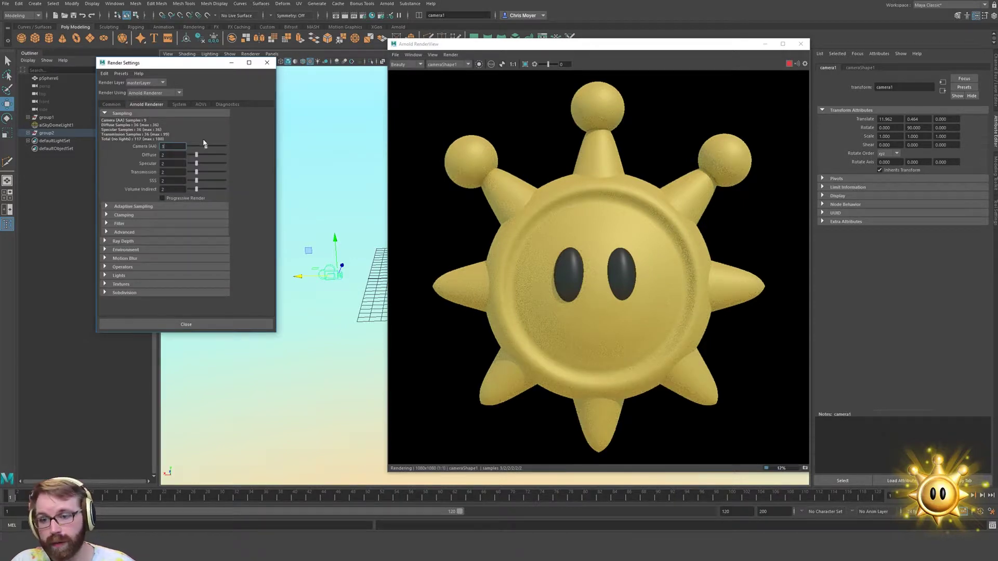
click(248, 323)
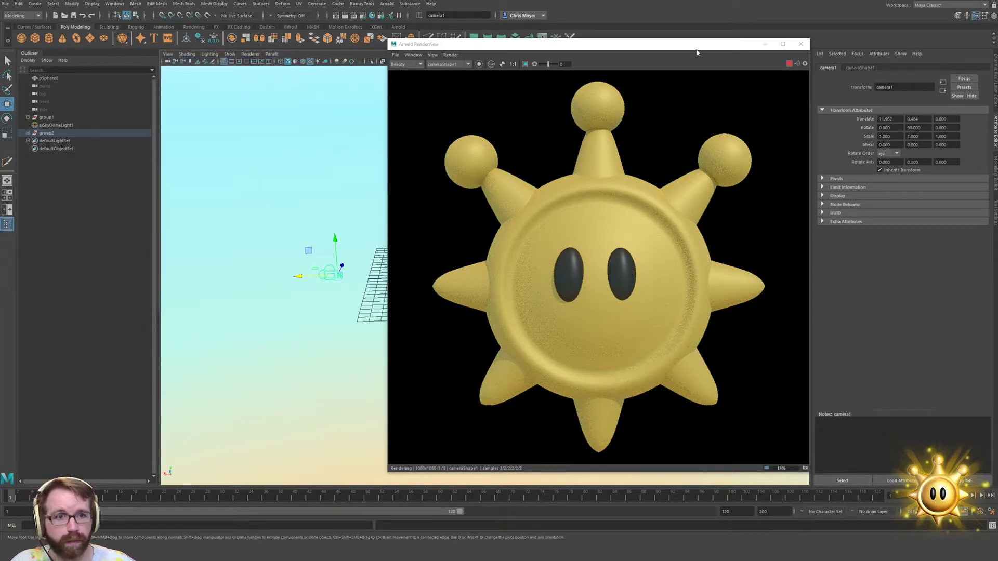
drag(697, 52, 324, 117)
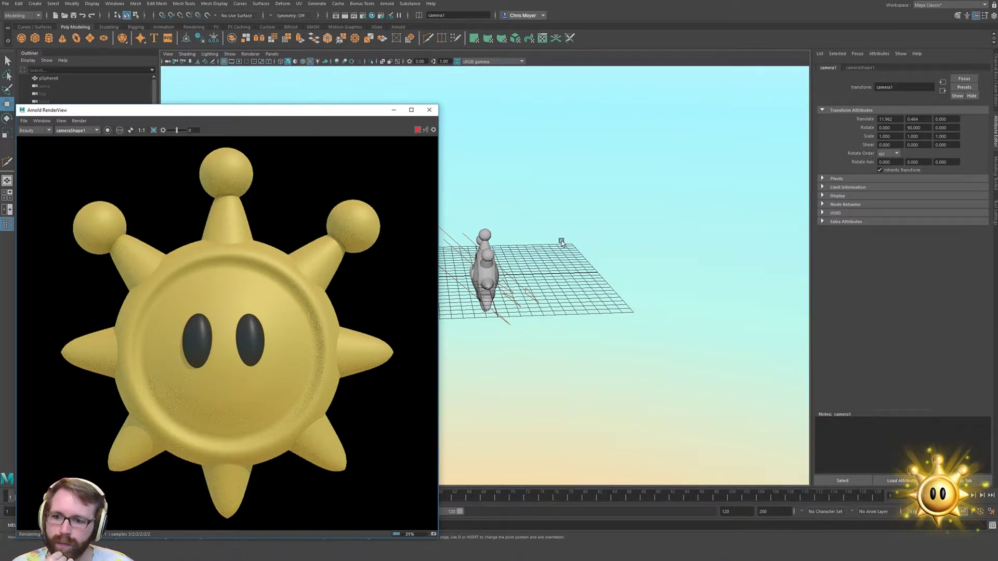
drag(326, 119, 335, 185)
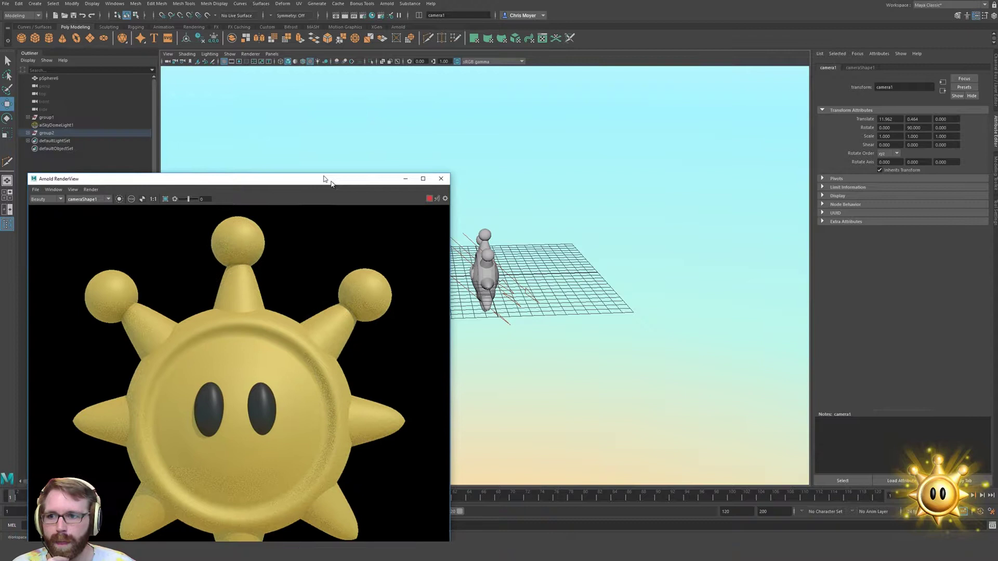
Place pSphere6 directly below group1 in the Outliner and rename it shineSprite_mesh
click(62, 125)
click(57, 117)
click(28, 118)
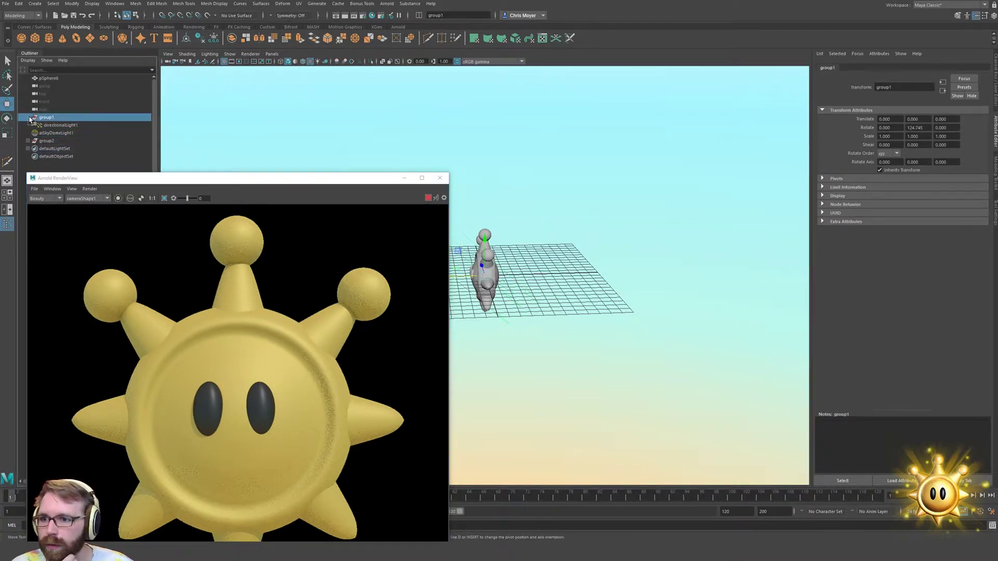
click(28, 118)
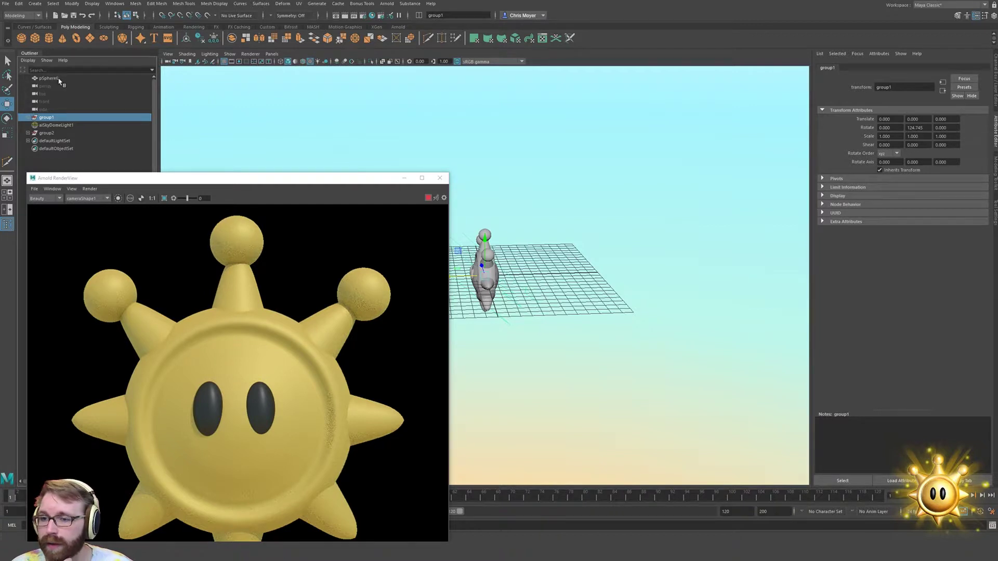
click(50, 78)
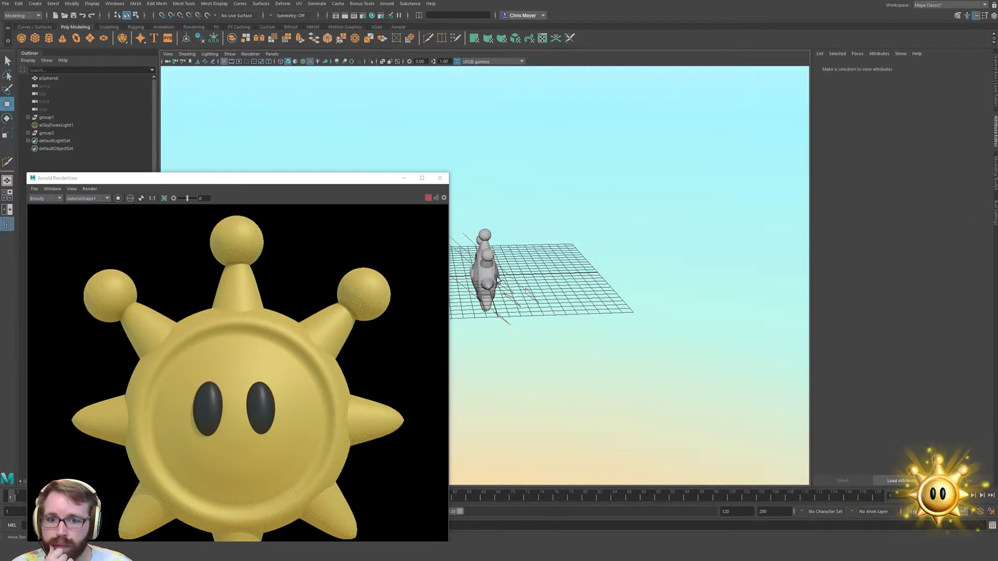
drag(57, 80, 62, 119)
double_click(62, 118)
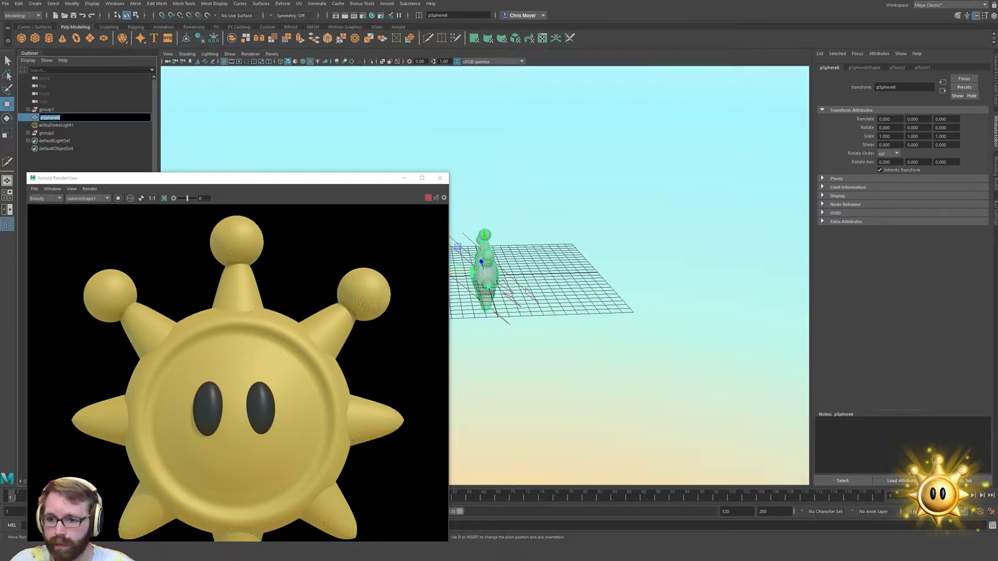
text(shineS)
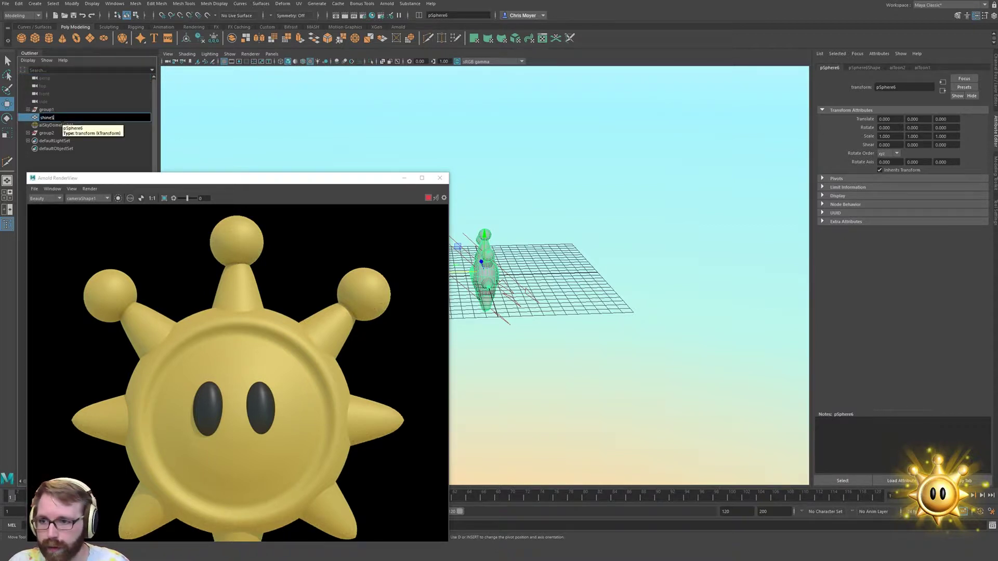
text(prite_mesh)
key(Return)
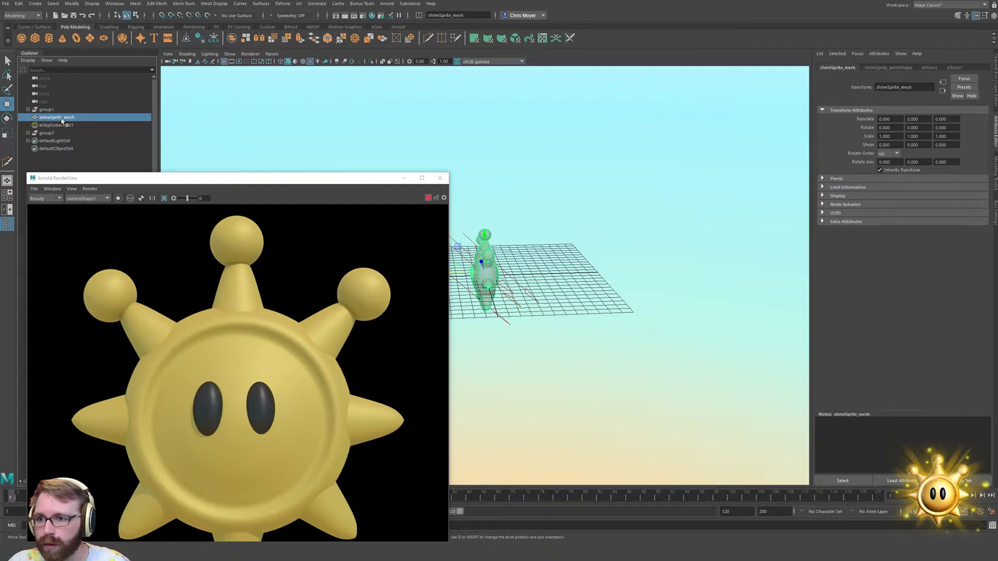
Group shineSprite_mesh, name the group shineSprite_grp and place it directly below group1 in the Outliner
key(ctrl+g)
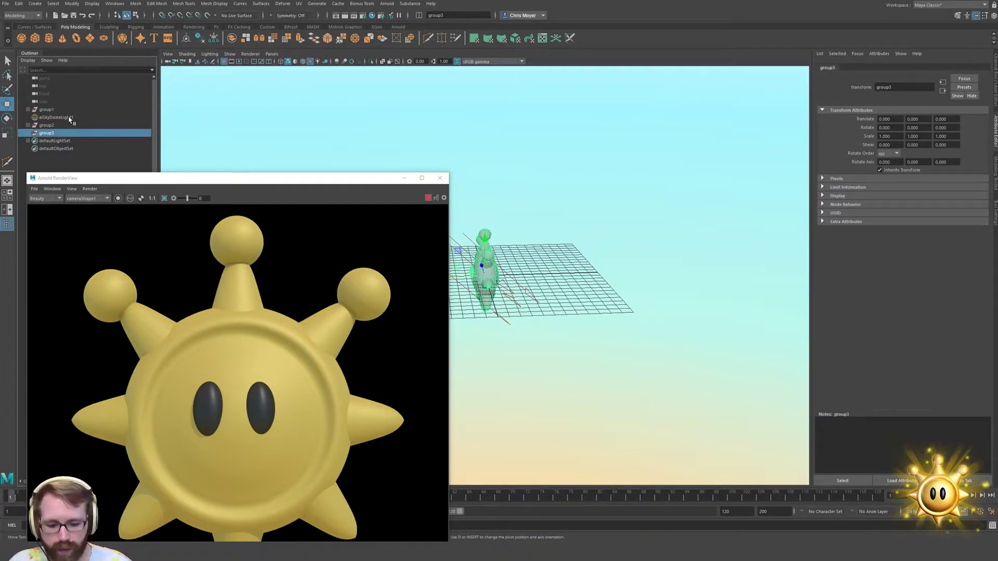
key(F2)
text(shineSprite)
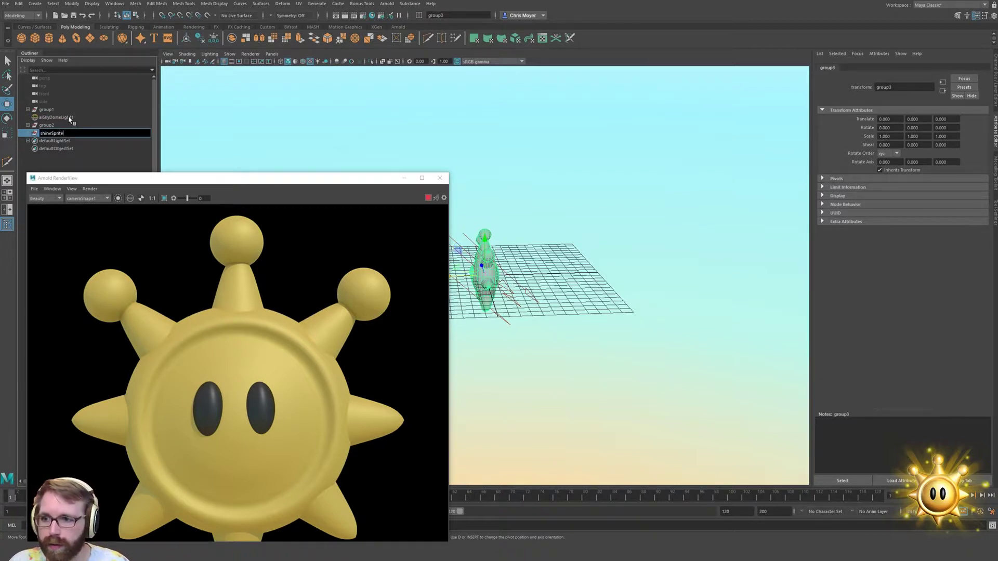
text(_grp)
key(Return)
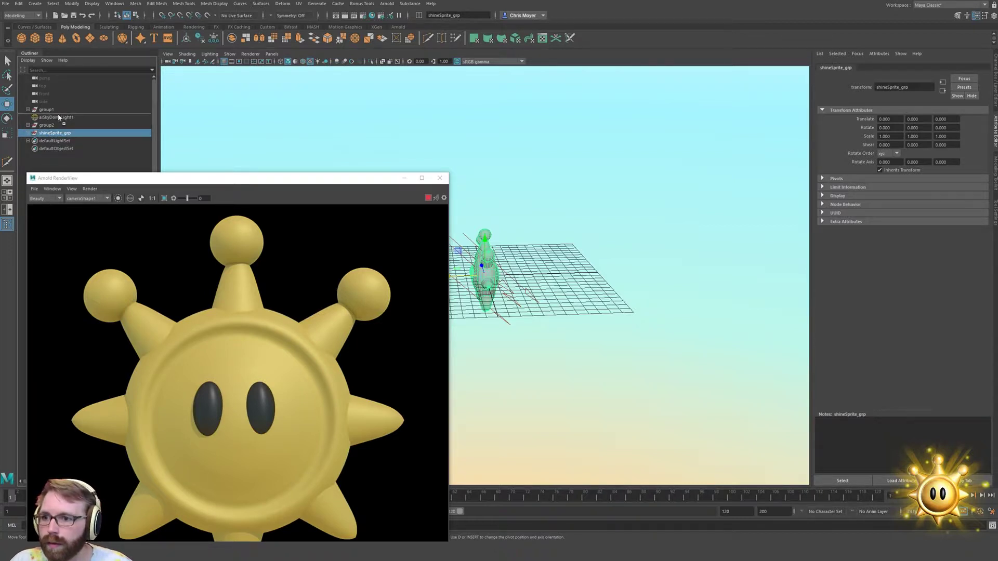
drag(54, 132, 56, 115)
key(ctrl+z)
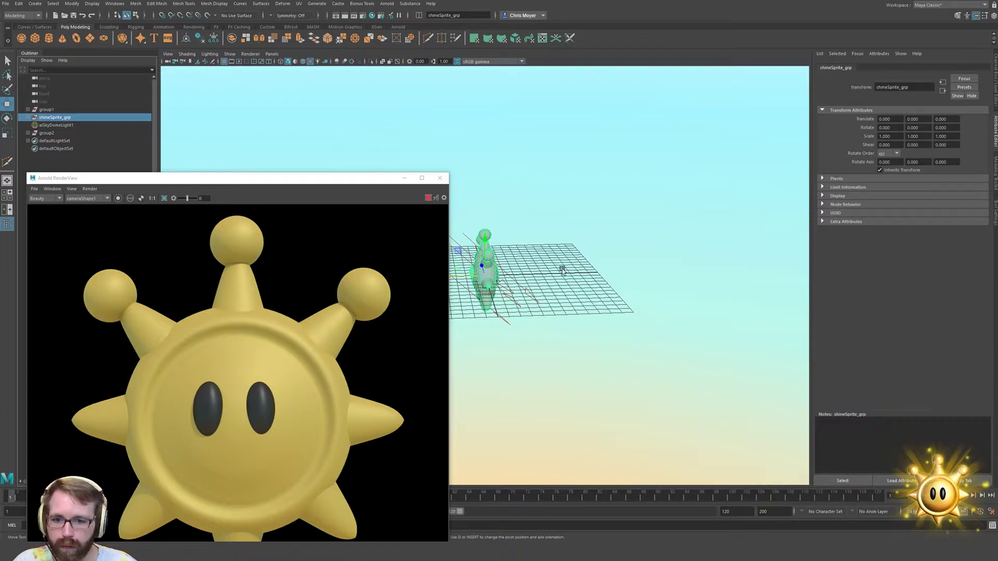
Reposition the Arnold RenderView so the whole render is visible, with the sun's face in front view beside it
drag(333, 182, 326, 133)
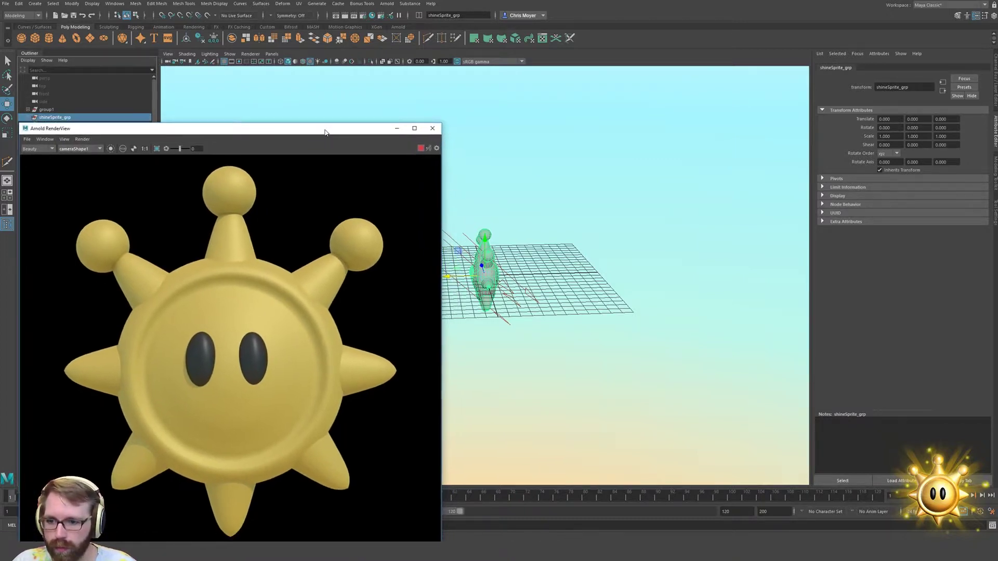
alt+drag(631, 305, 660, 307)
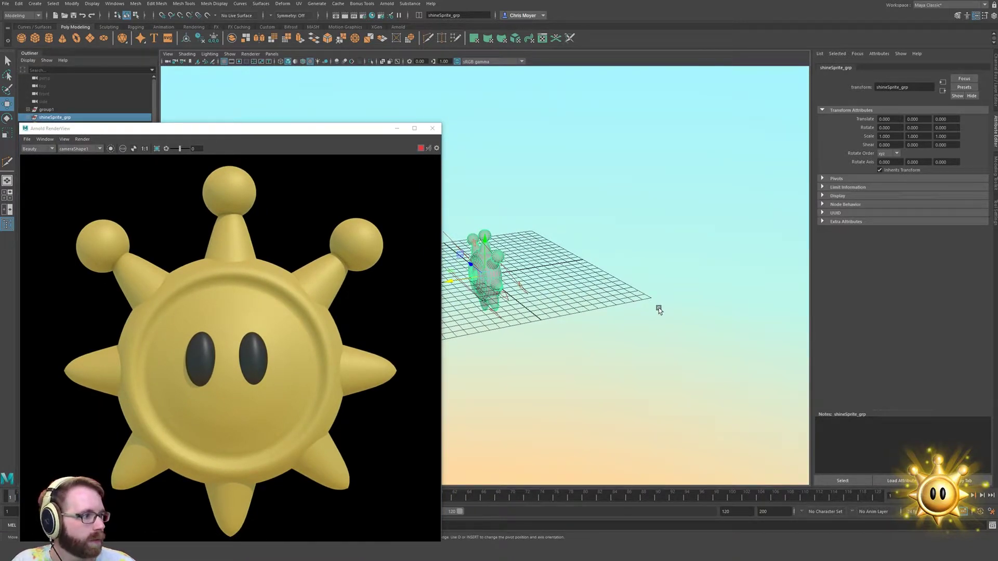
alt+drag(498, 336, 455, 386)
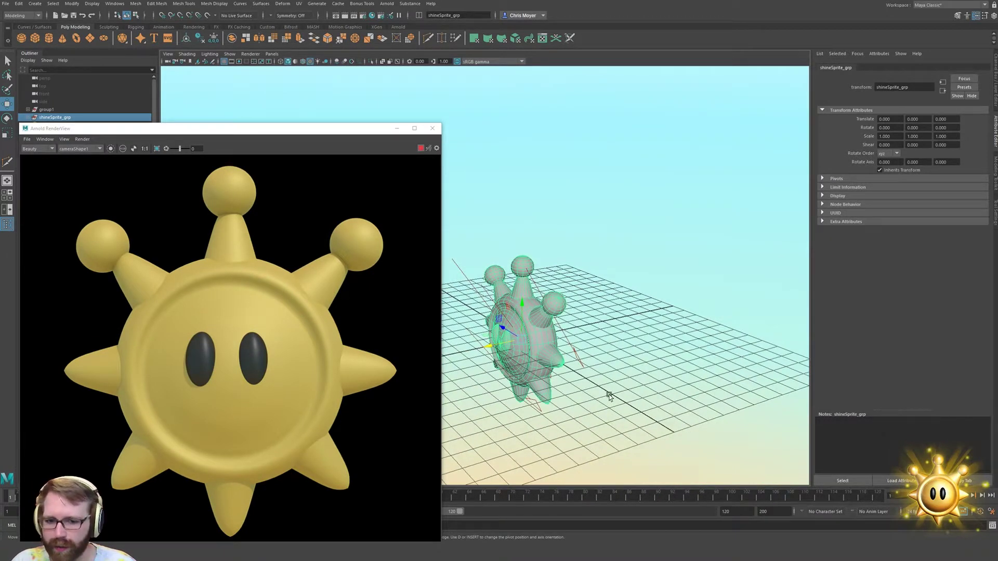
alt+drag(610, 397, 596, 388)
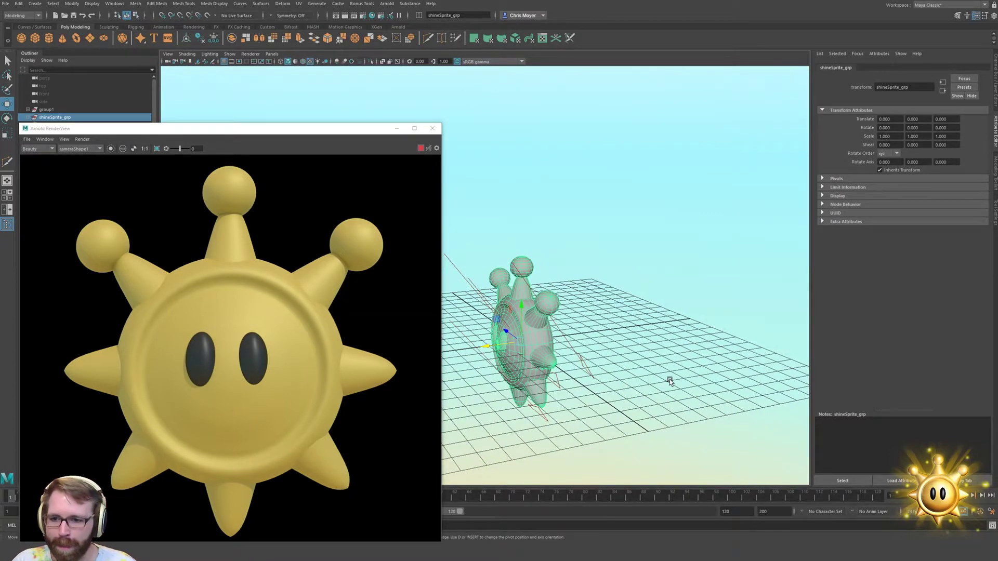
alt+drag(651, 385, 628, 400)
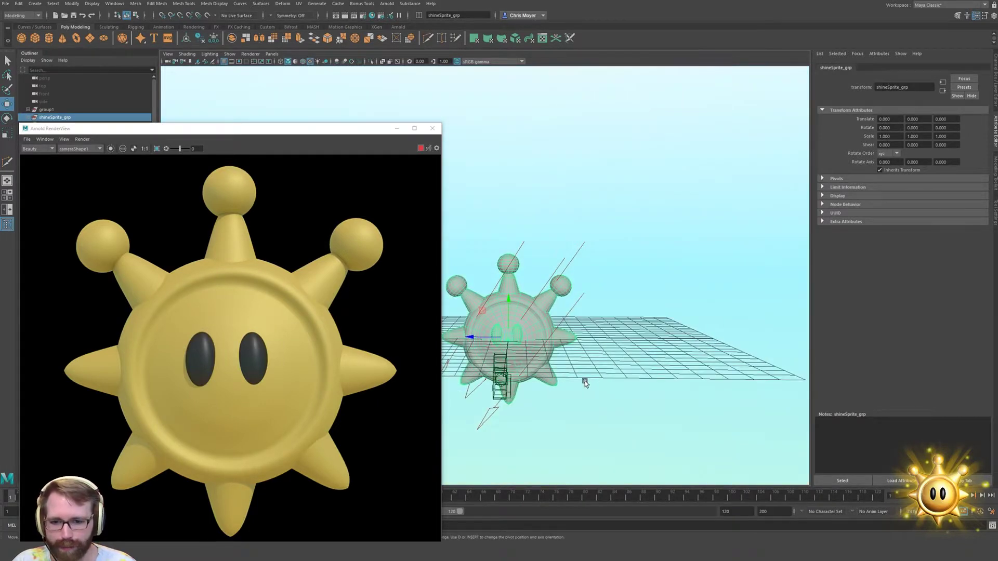
scroll(621, 337, up, 10)
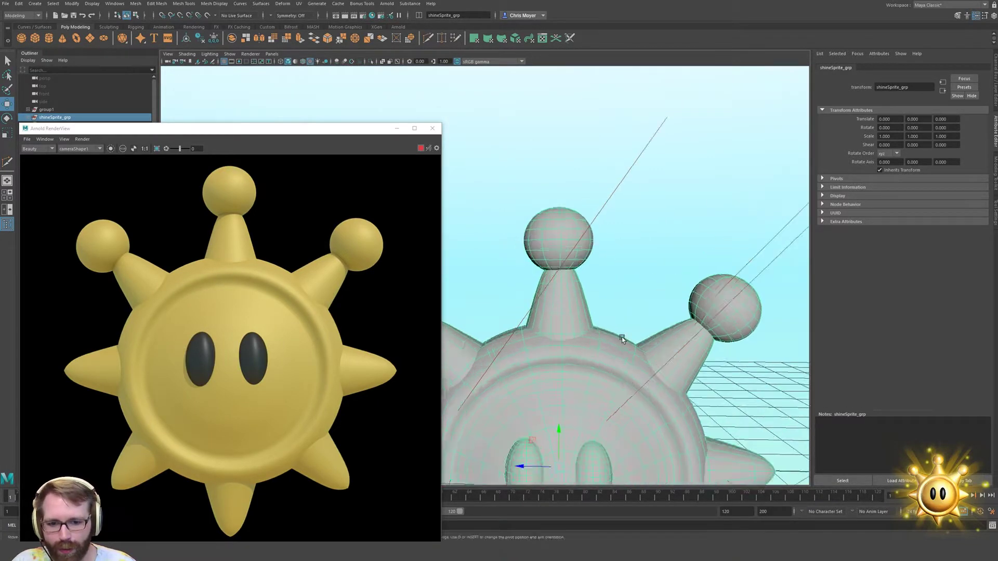
Select the faces of the eye on the right of the face and move it slightly outward, away from the centre
alt+middle_drag(621, 330, 609, 275)
click(566, 301)
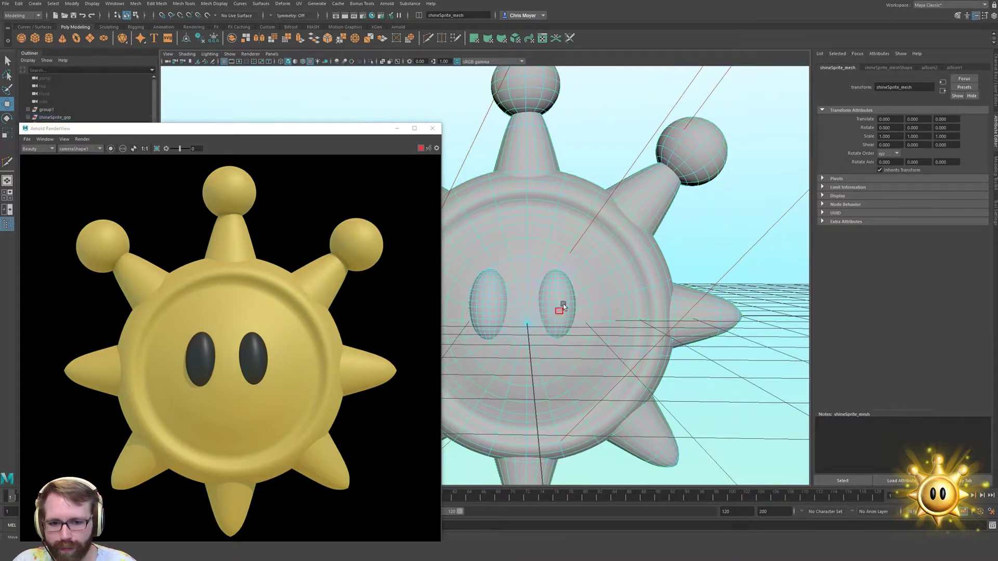
drag(565, 302, 529, 304)
click(429, 149)
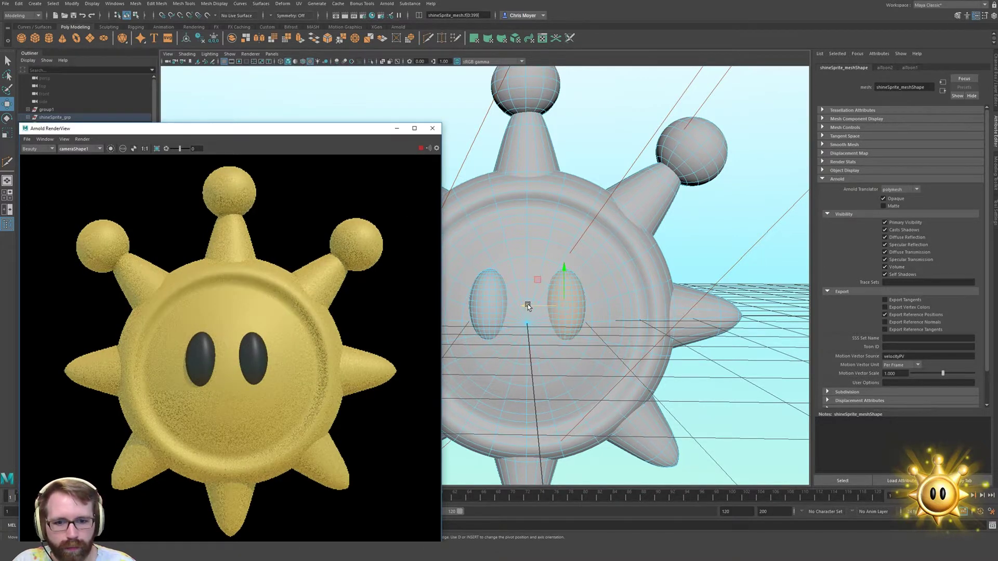
scroll(719, 340, up, 5)
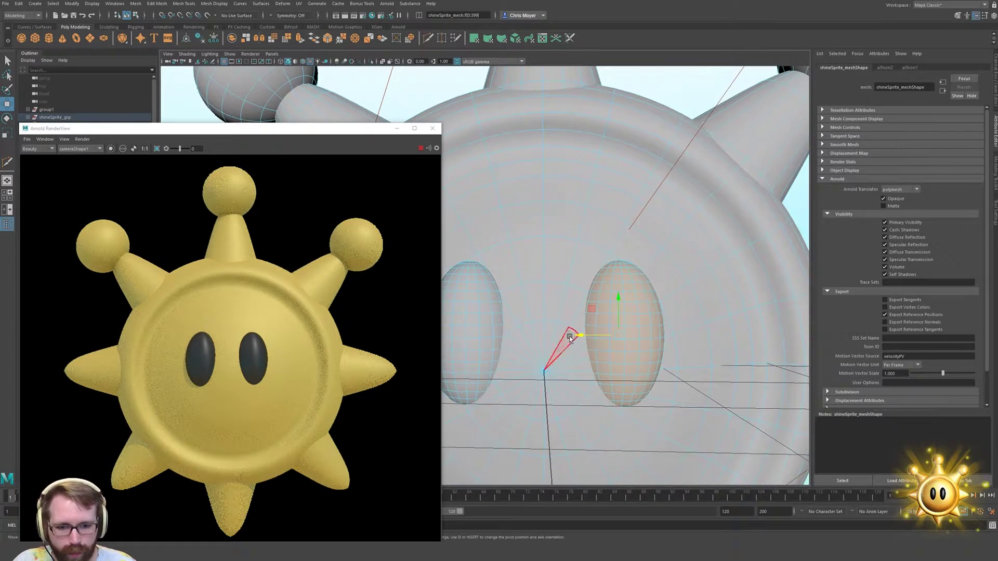
drag(577, 334, 581, 334)
Select the faces of the left eye, move it slightly outward and return the mesh to object mode
click(463, 329)
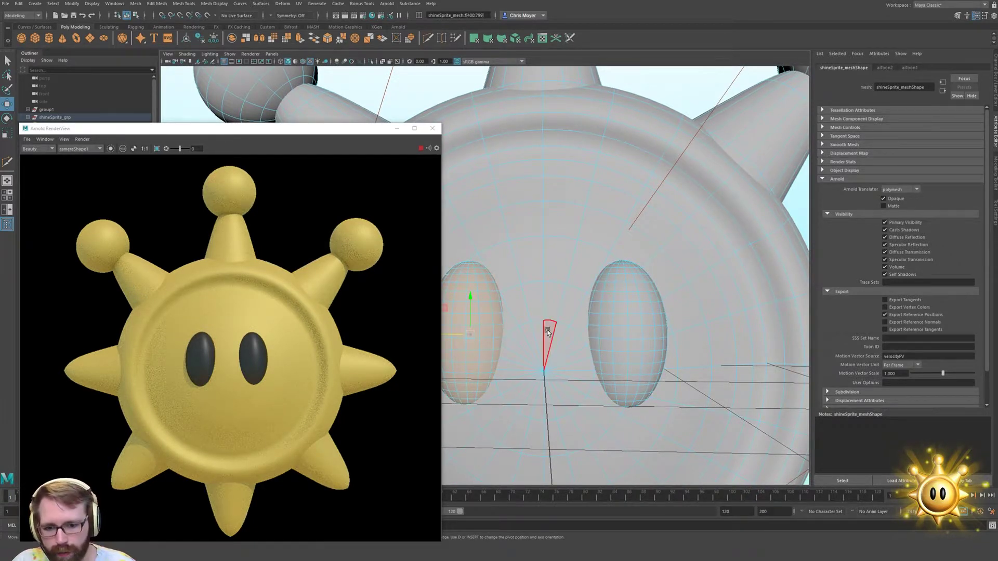
middle_drag(548, 333, 541, 334)
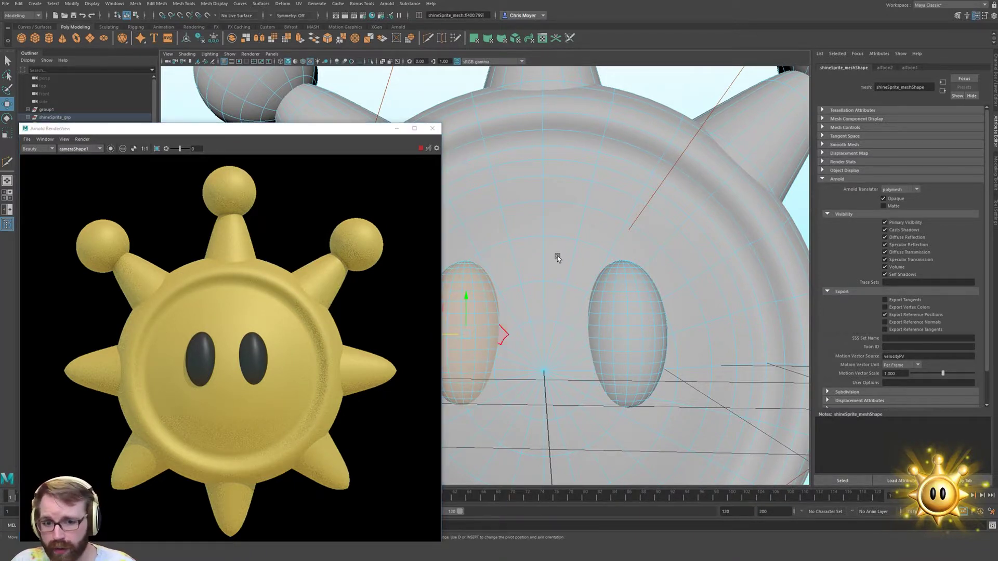
key(F8)
key(f)
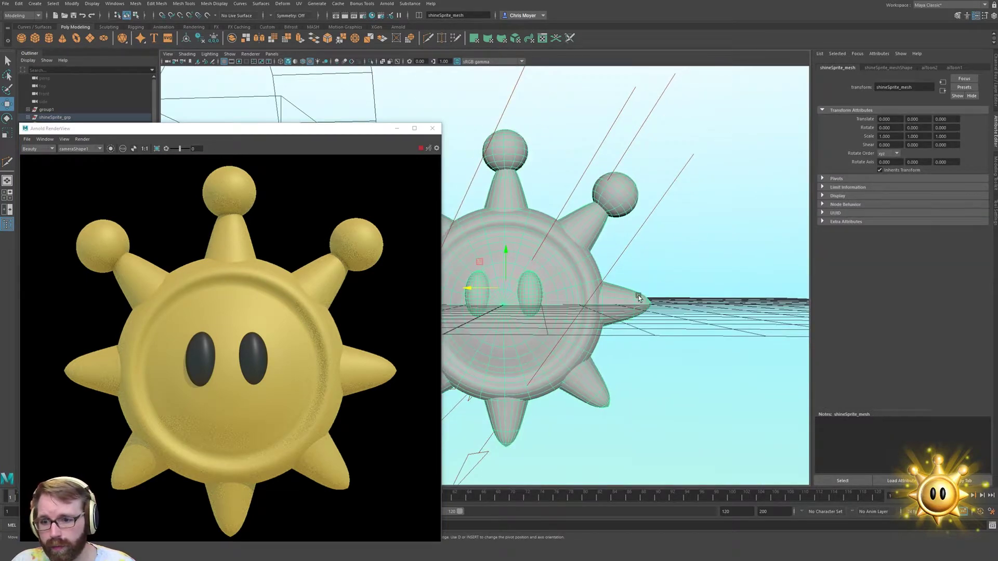
click(481, 276)
alt+drag(630, 295, 569, 325)
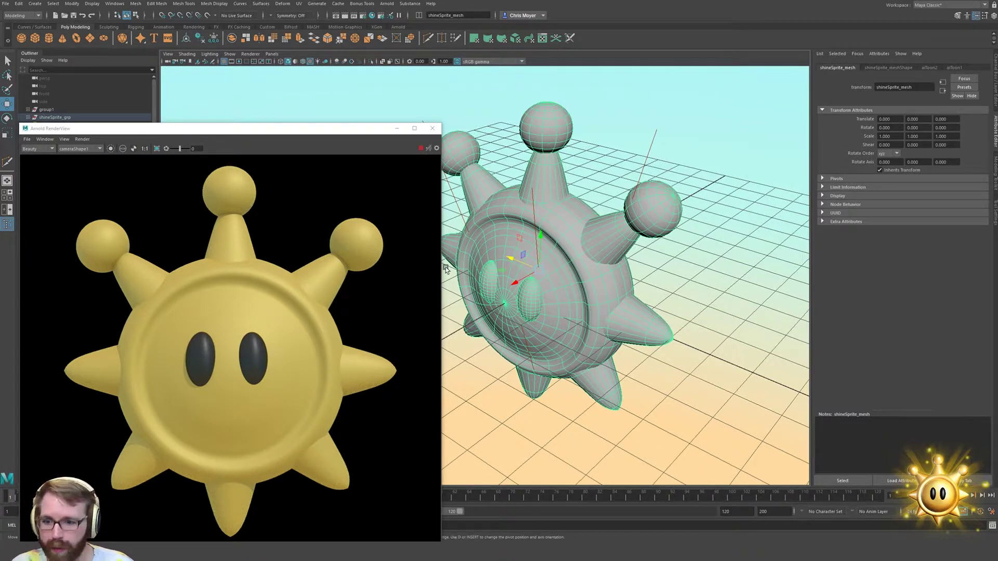
mouse_move(567, 300)
alt+mouse_down()
mouse_move(553, 308)
mouse_move(564, 304)
alt+mouse_up()
alt+right_drag(446, 293, 717, 251)
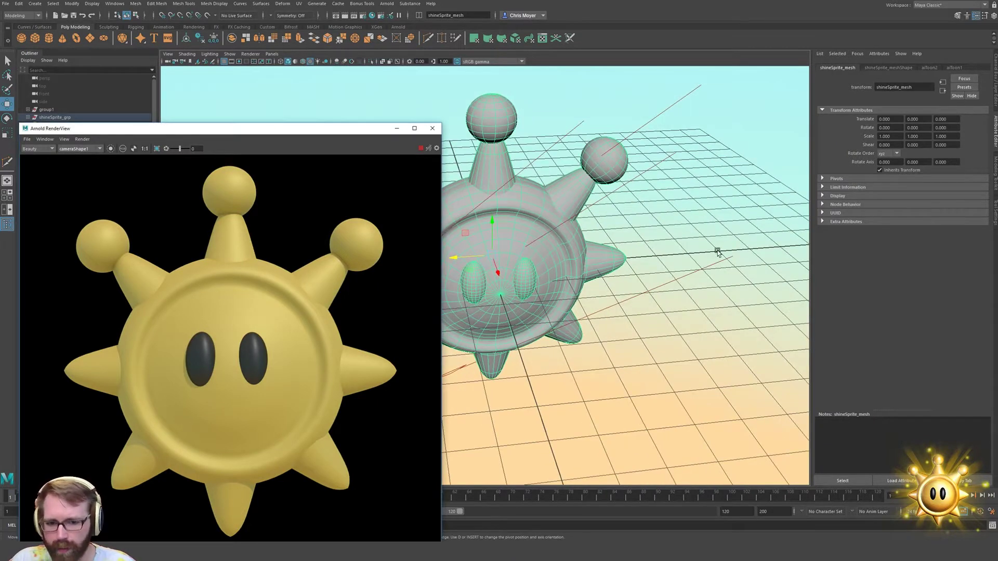
alt+right_drag(476, 283, 793, 212)
alt+drag(585, 277, 556, 254)
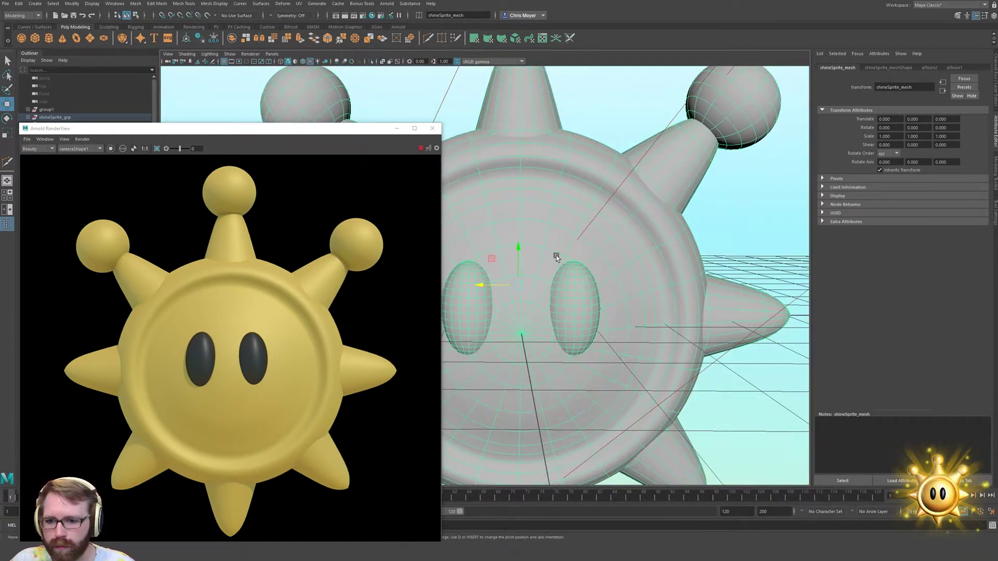
Check the spacing of both eyes by selecting each one's faces, then return to object mode and inspect the Arnold render
click(468, 307)
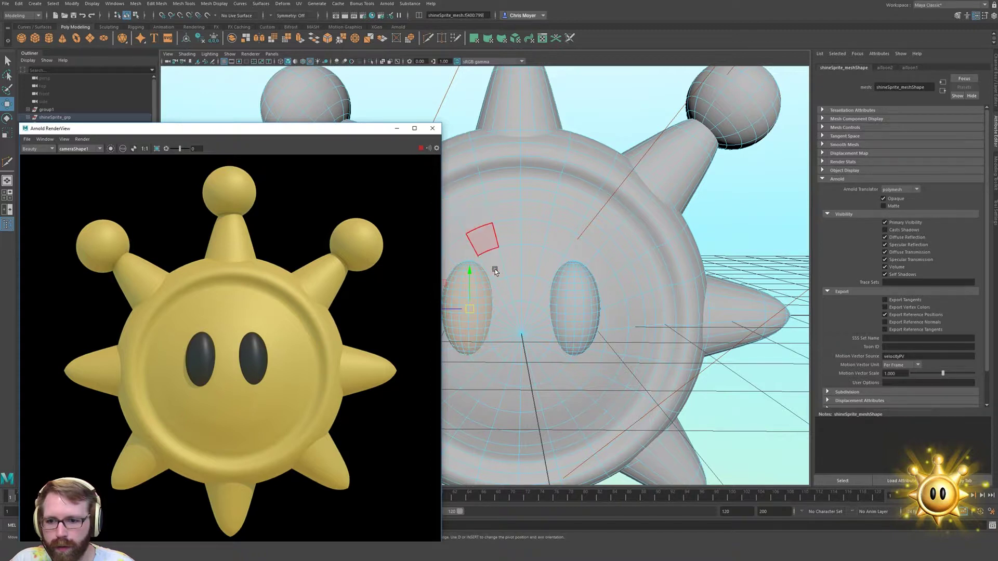
key(F8)
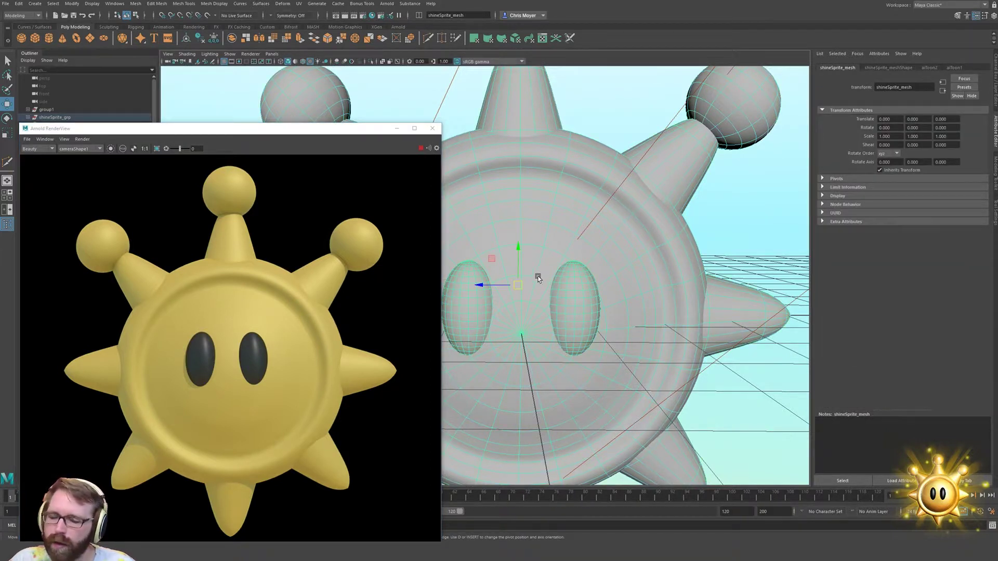
key(F8)
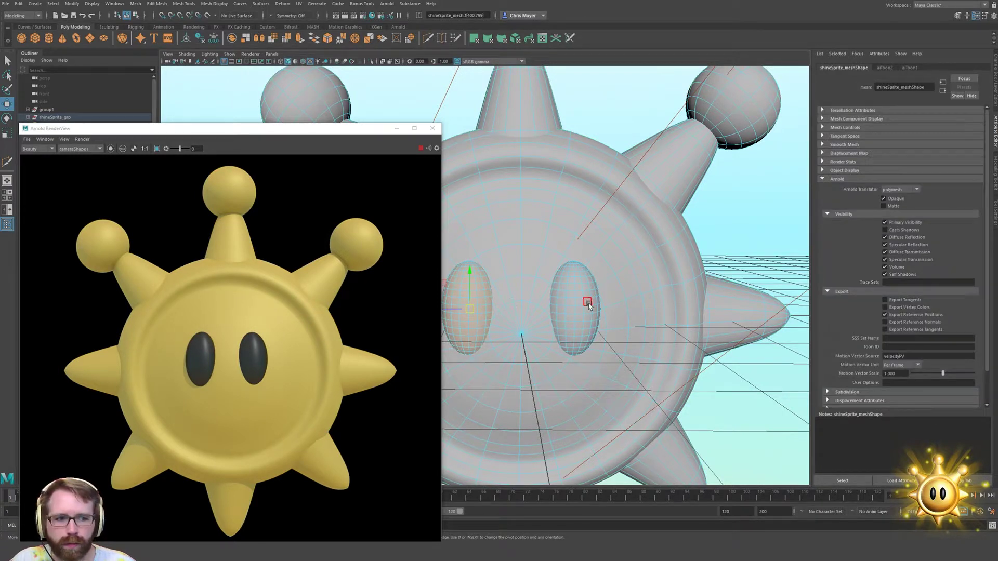
click(587, 303)
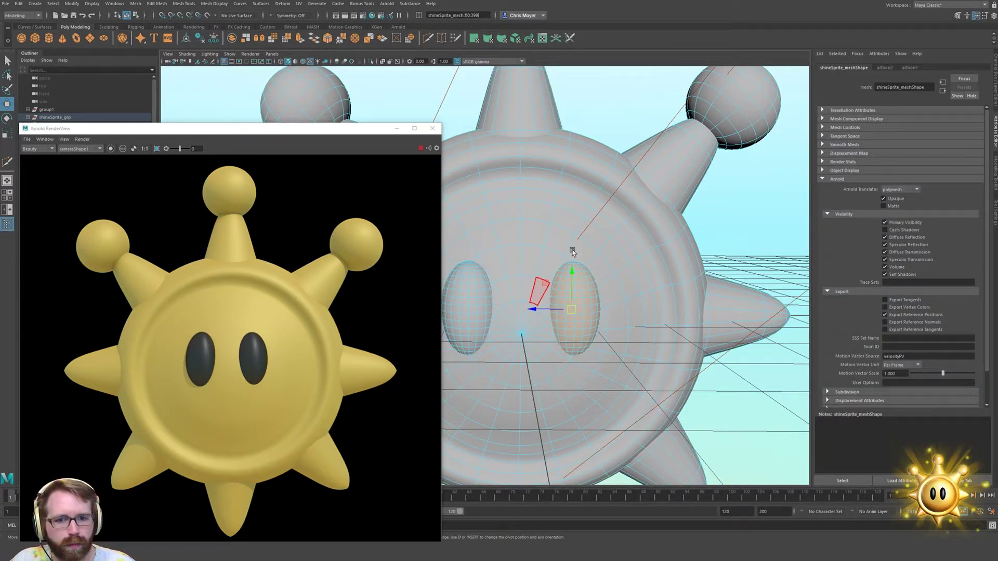
key(F8)
click(321, 247)
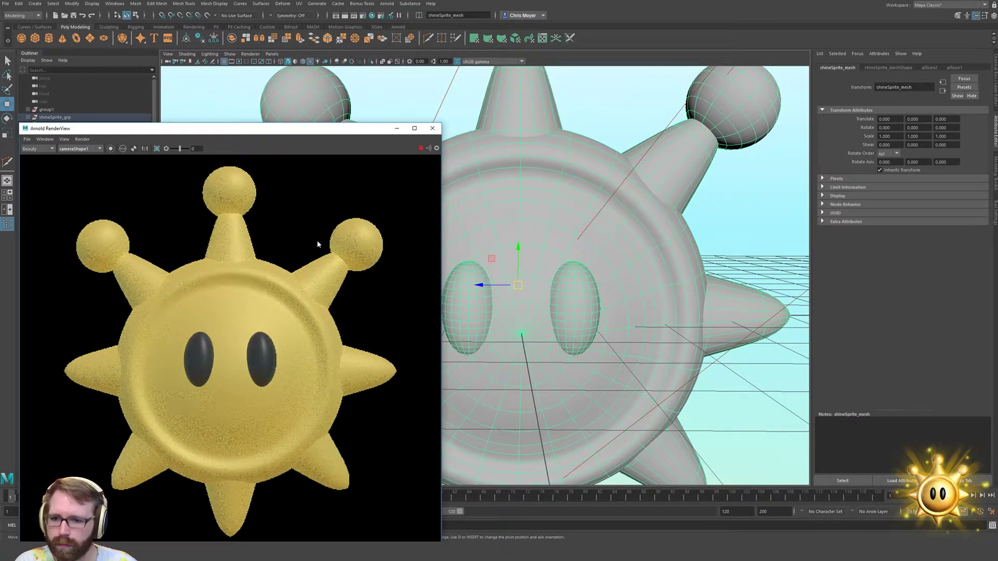
Examine the separate parts of shineSprite_mesh at face level by selecting each eye, the round body and the upper-right ray in turn
click(510, 291)
right_drag(500, 323, 498, 343)
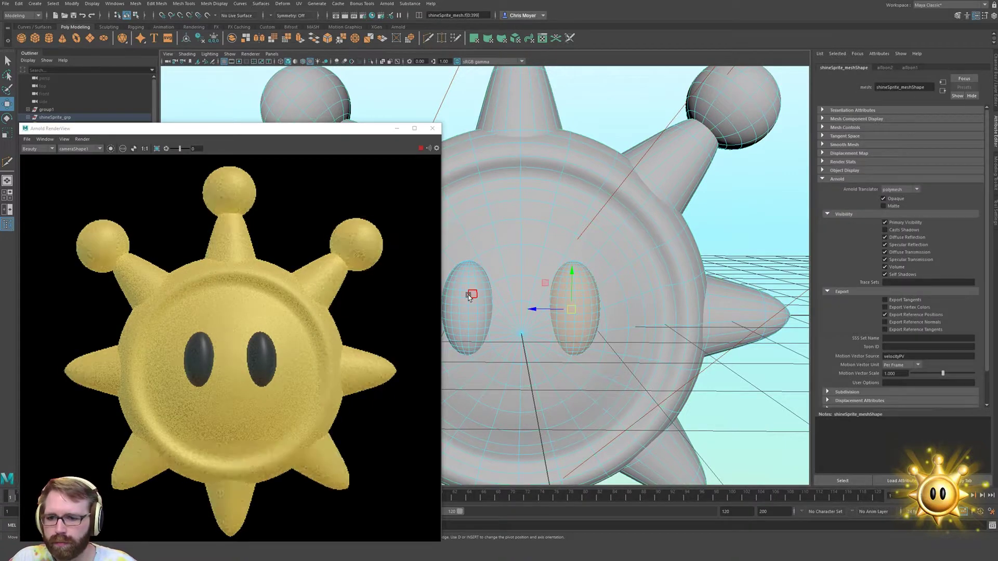
double_click(469, 295)
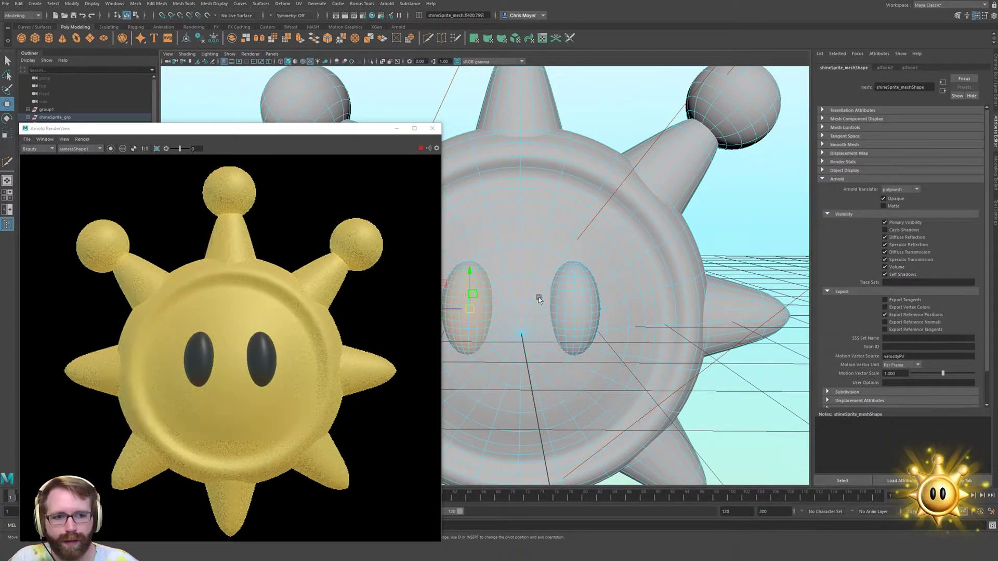
double_click(561, 285)
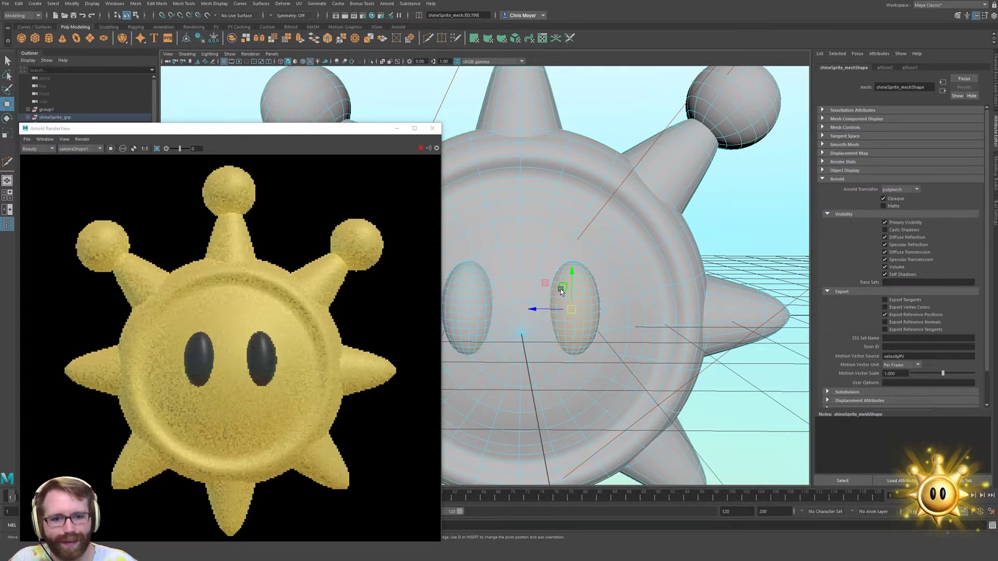
double_click(507, 257)
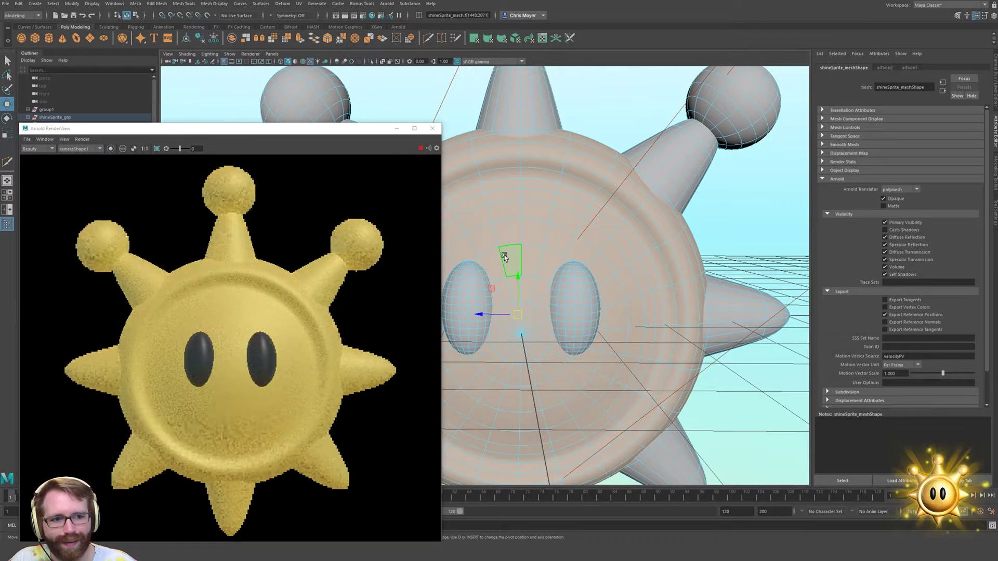
double_click(672, 165)
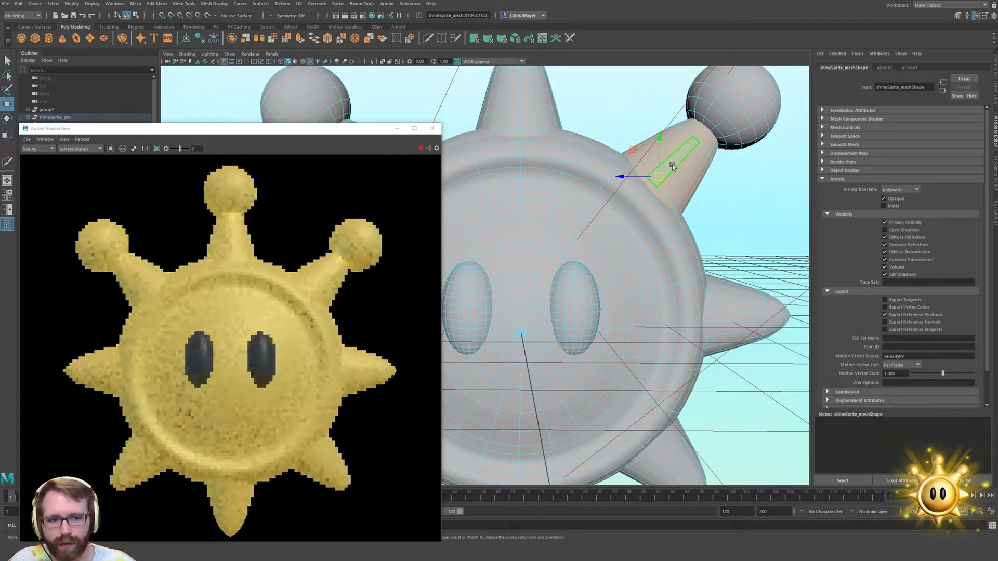
Reselect the faces of the upper-right ray and turn Casts Shadows on in the Arnold visibility settings of shineSprite_meshShape
click(706, 196)
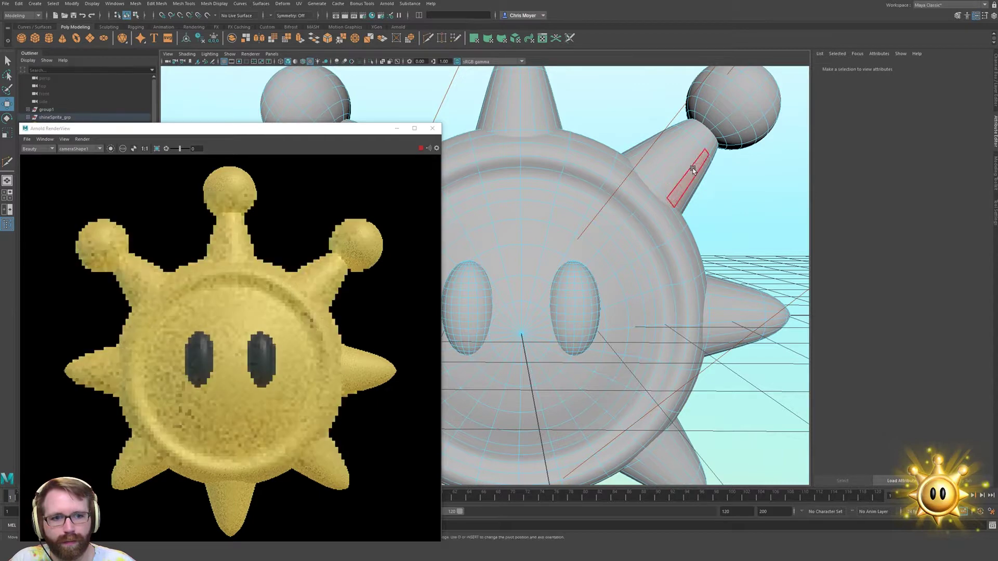
double_click(676, 172)
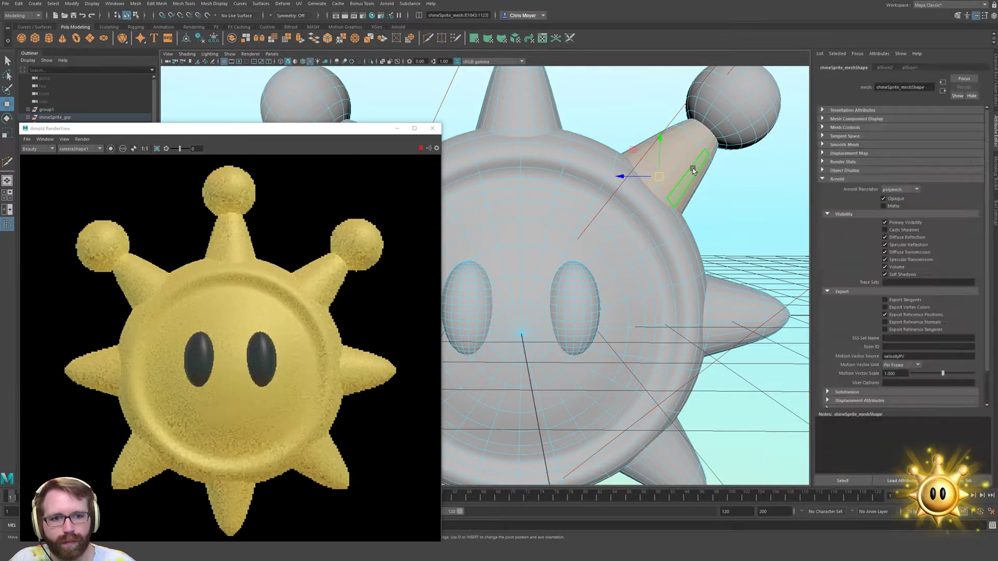
click(885, 229)
key(F8)
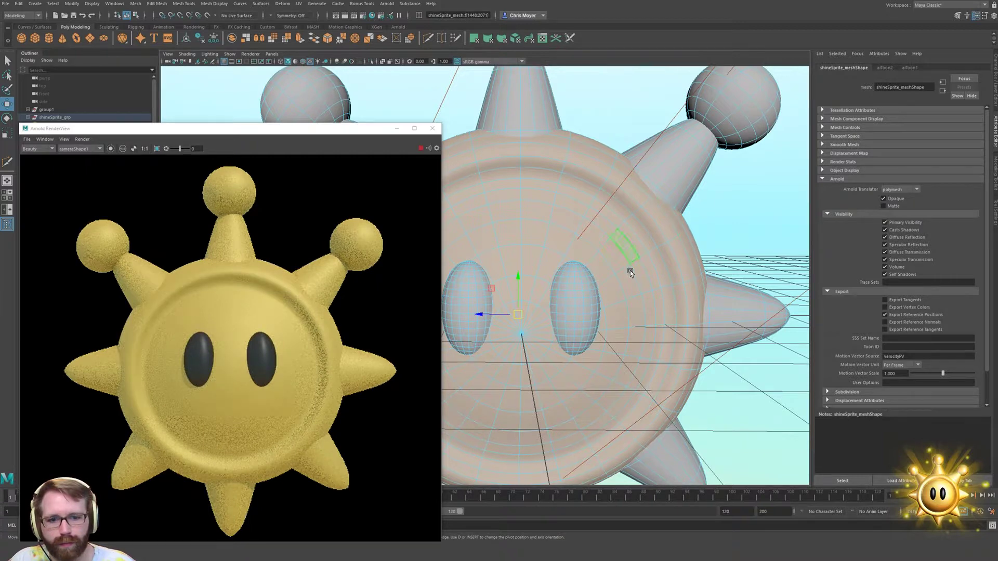
Select the faces of both eyes and extract them from shineSprite_mesh as separate objects
click(589, 297)
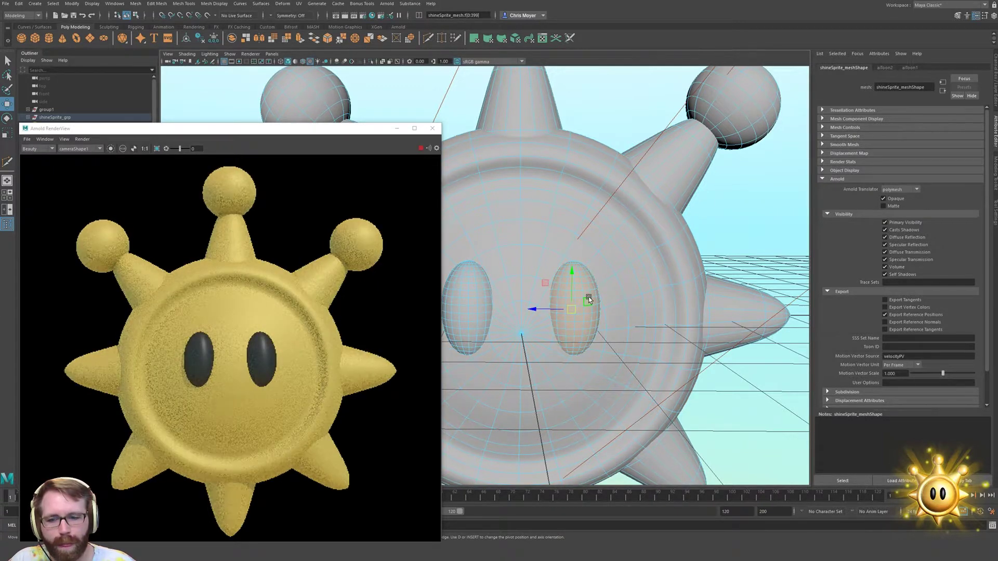
click(471, 300)
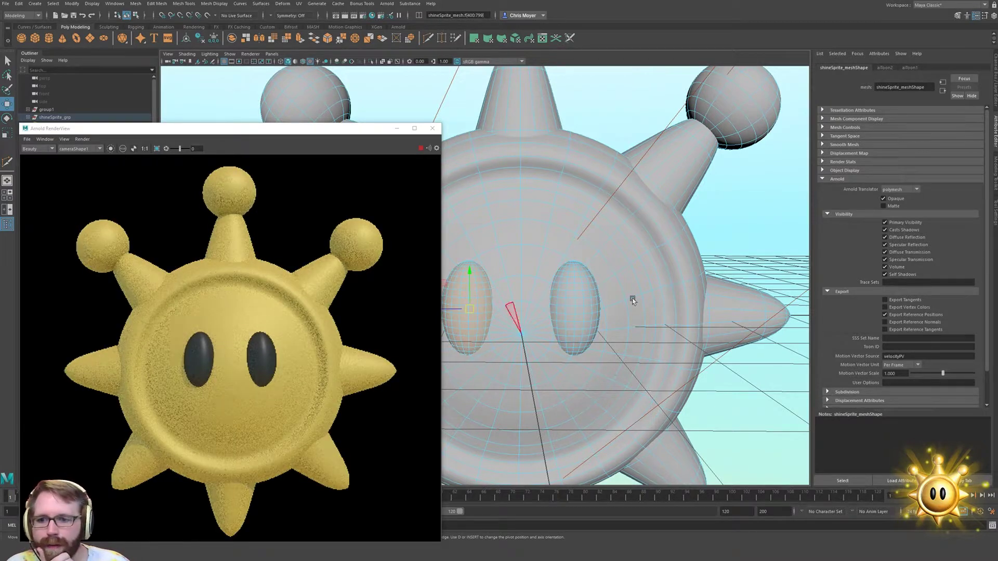
click(885, 230)
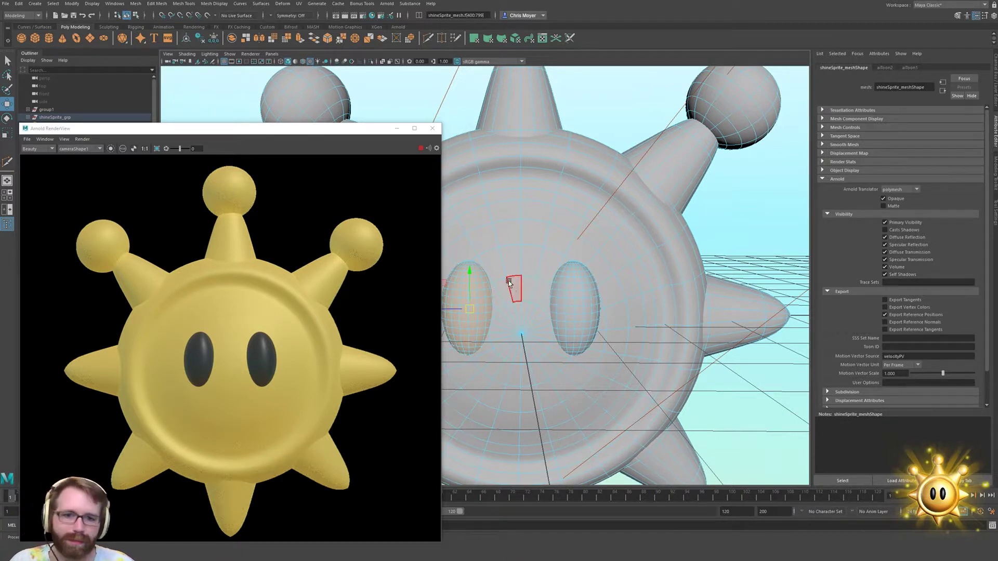
shift+click(579, 296)
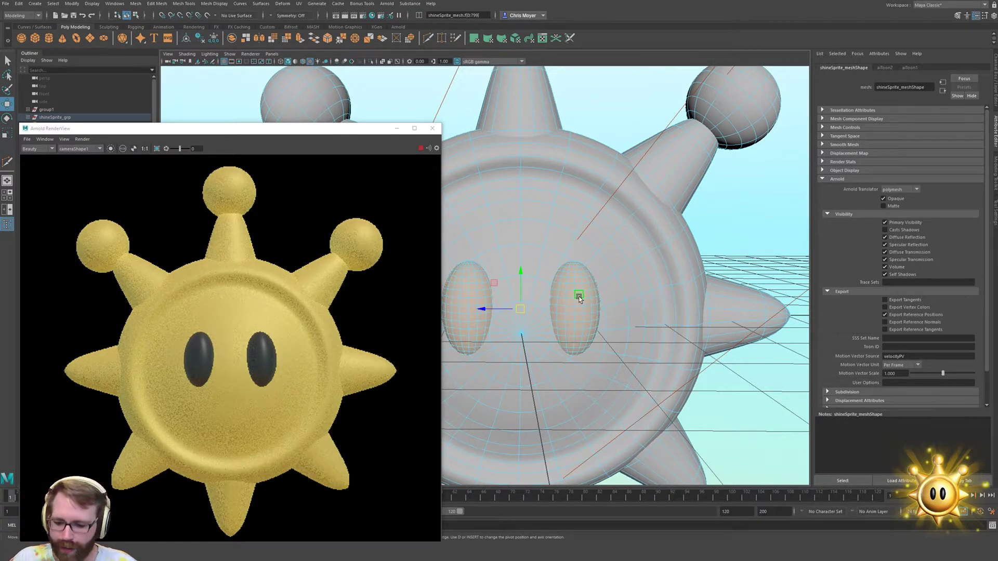
shift+right_drag(576, 303, 586, 429)
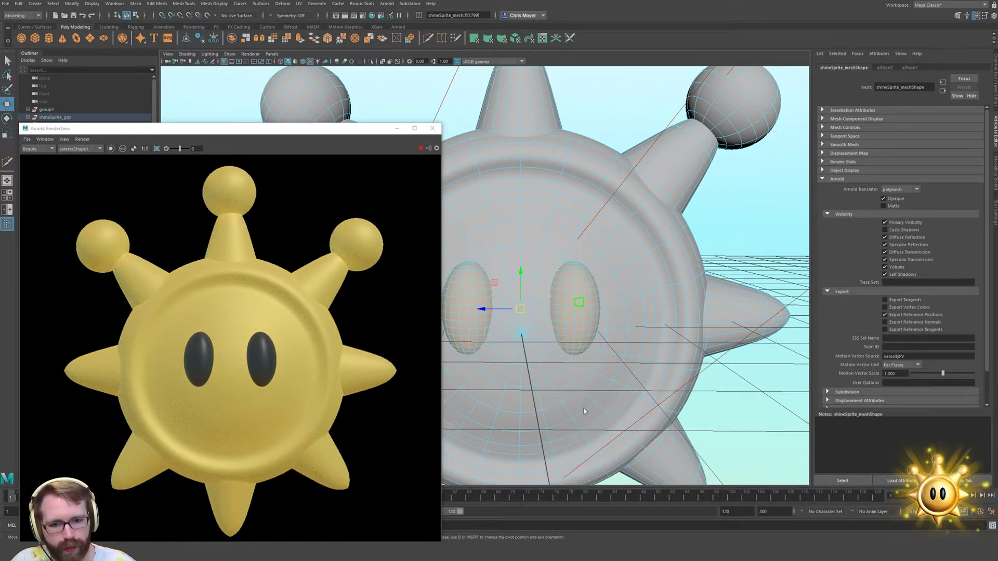
scroll(515, 324, up, 2)
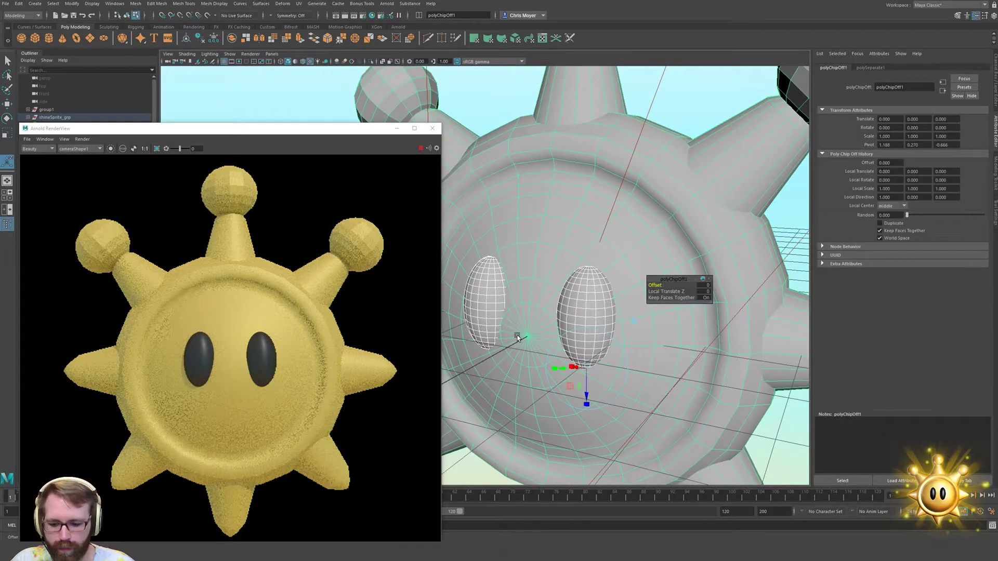
Return to object mode, check that both eyes select as separate objects, and turn on smooth preview for the body
key(w)
right_drag(575, 308, 595, 289)
click(489, 291)
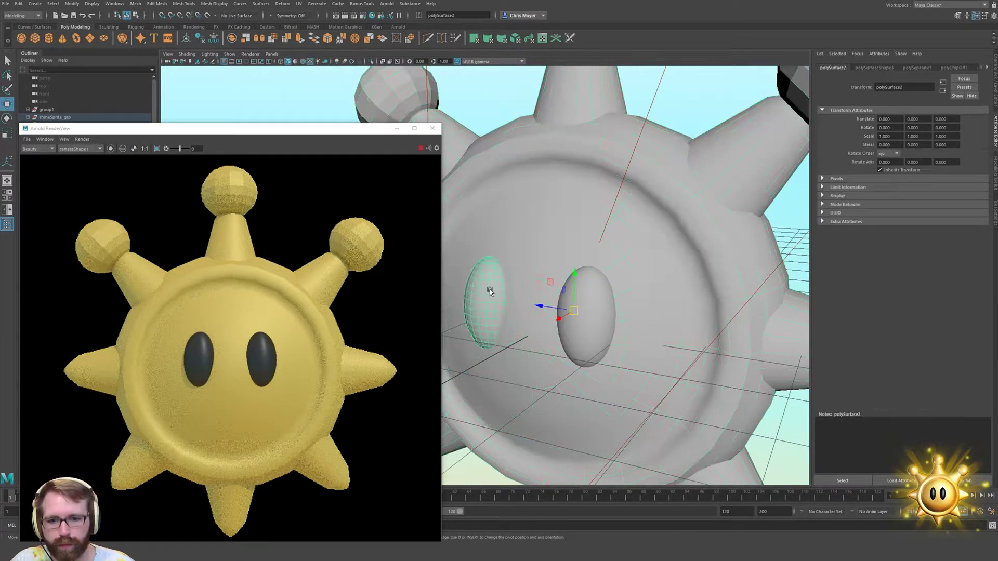
shift+click(586, 323)
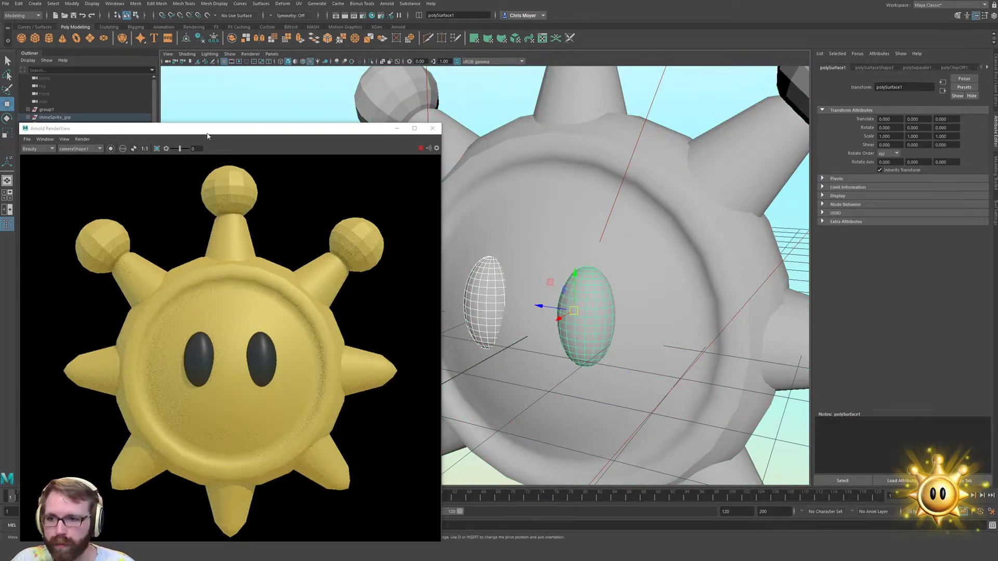
drag(208, 133, 230, 199)
click(547, 175)
key(3)
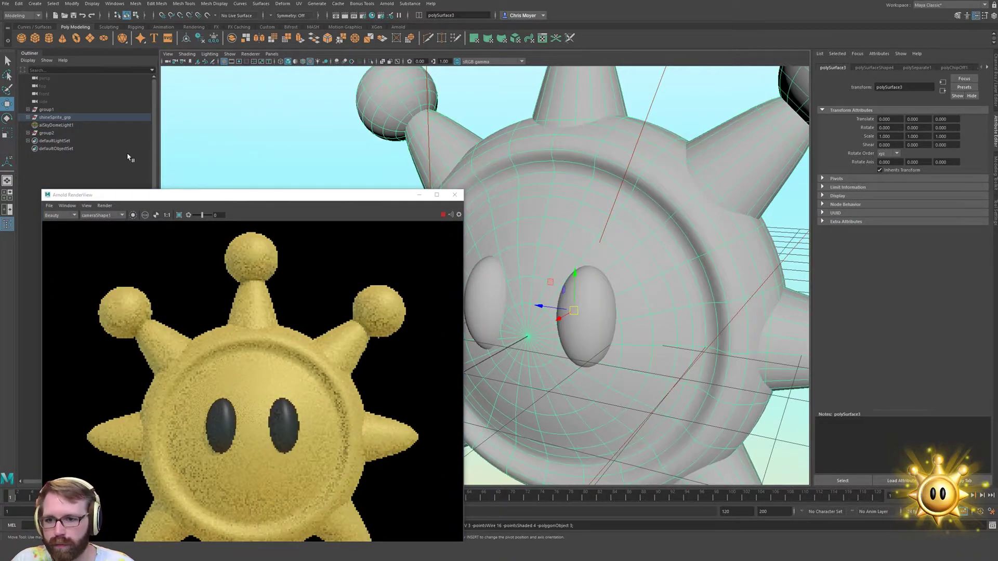
Expand shineSprite_grp and shineSprite_mesh and move the separated surfaces out to the top level of the scene hierarchy
click(29, 117)
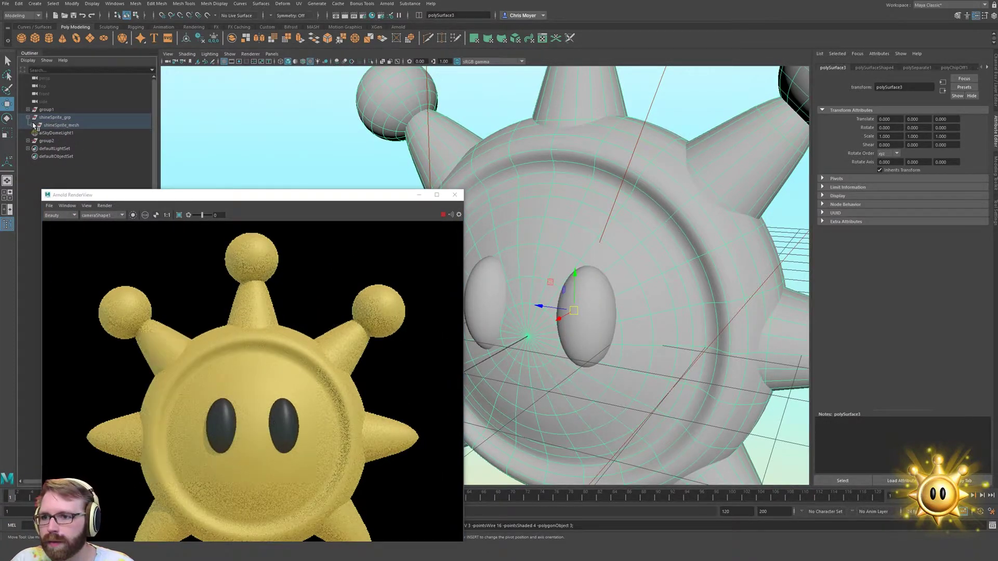
click(33, 125)
middle_drag(73, 149, 63, 119)
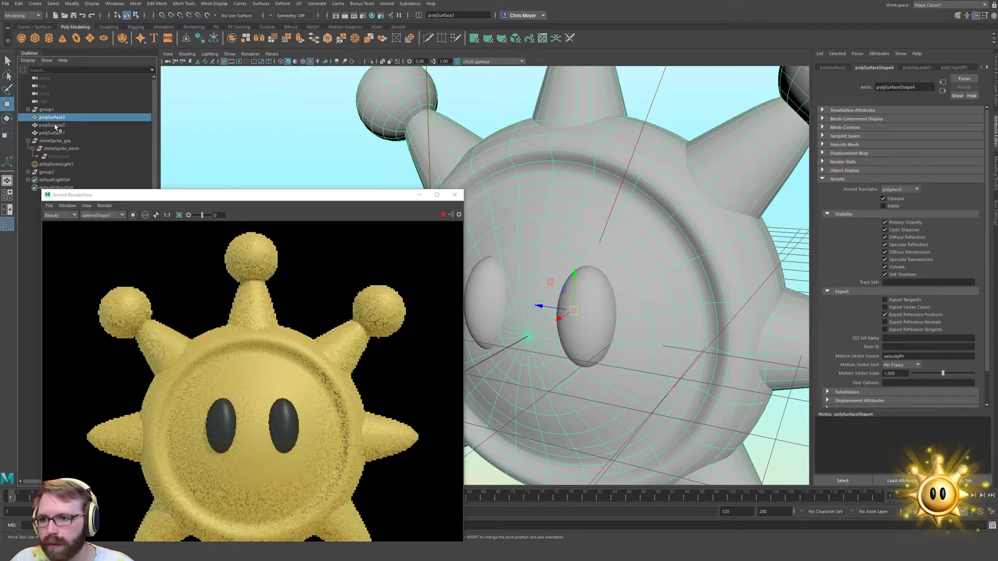
Select polySurface1, polySurface2 and polySurface3, delete their history and group them as shineSprite_grp
shift+click(68, 132)
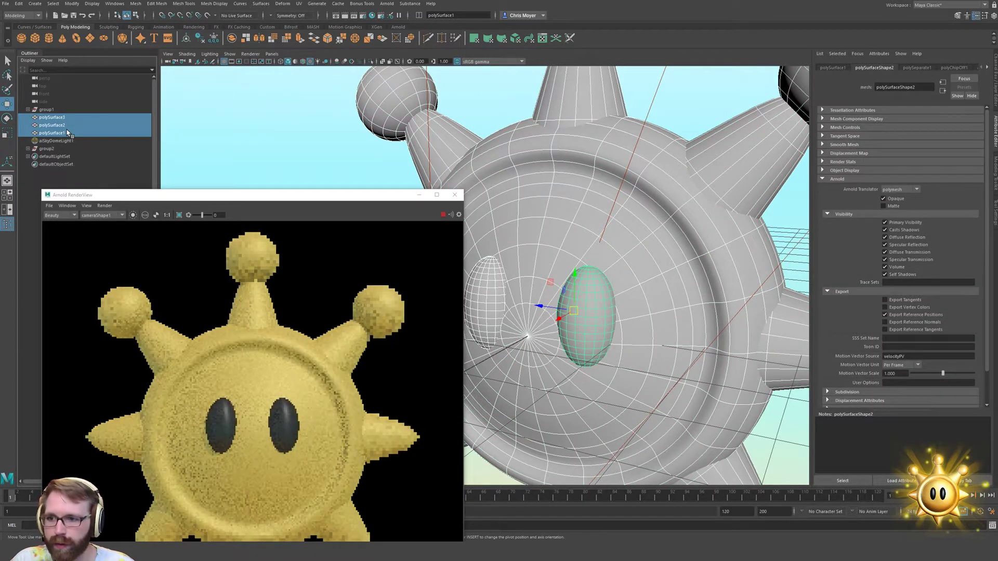
key(alt+shift+d)
key(ctrl+g)
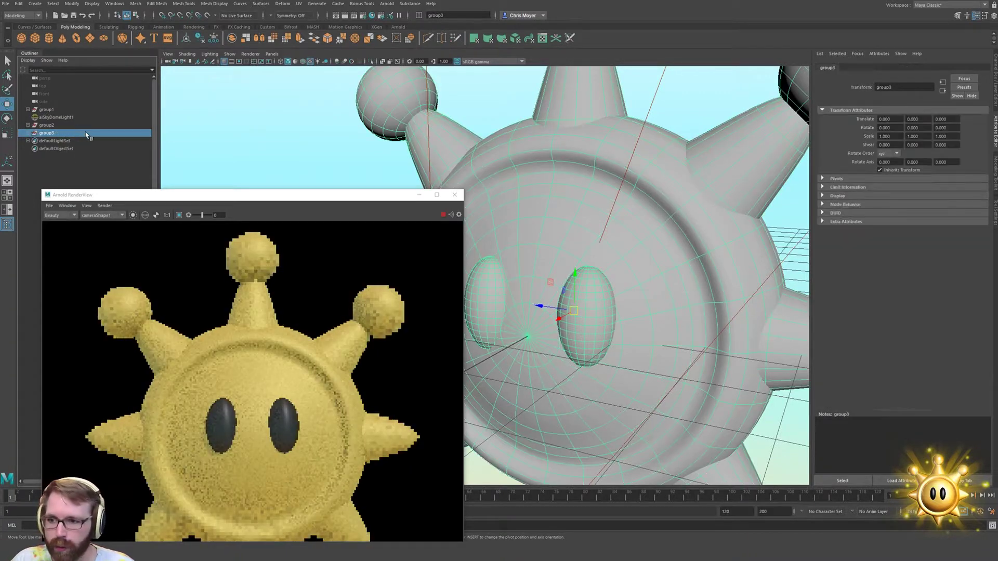
double_click(111, 134)
text(dhineS)
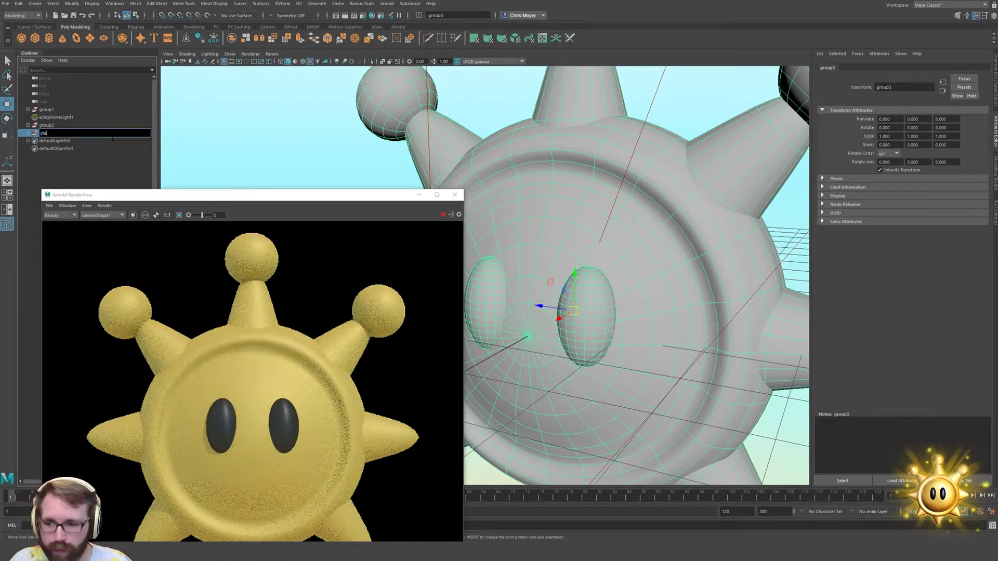
text(prite_f)
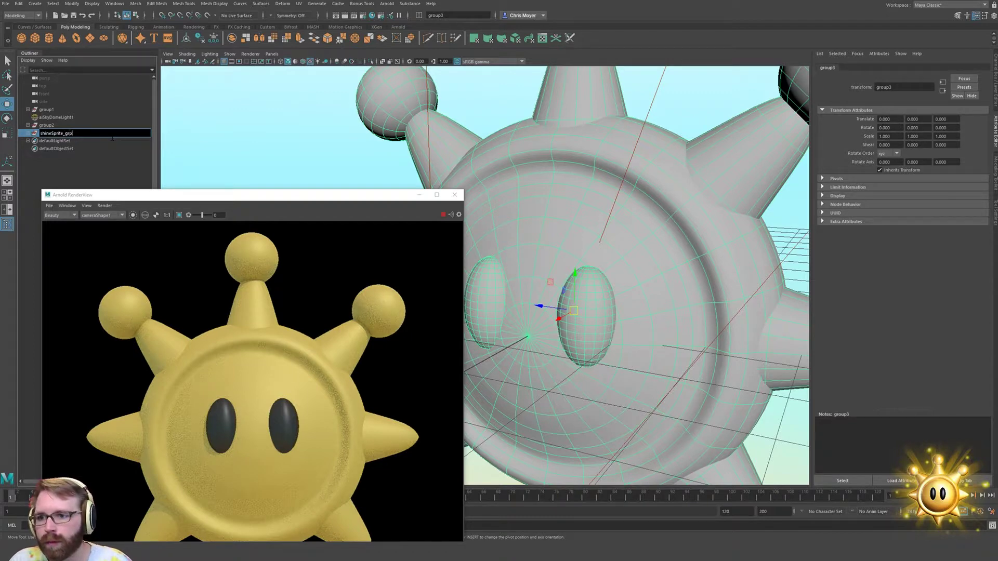
key(Return)
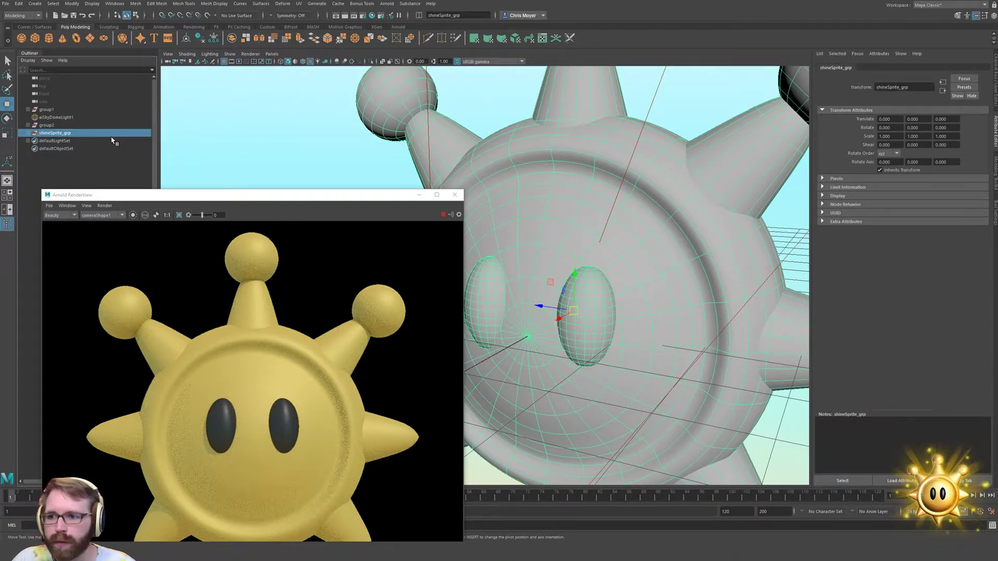
Select both eye surfaces from the front and show the attributes of their shape node
click(622, 240)
alt+drag(642, 183, 683, 297)
click(594, 294)
shift+click(502, 282)
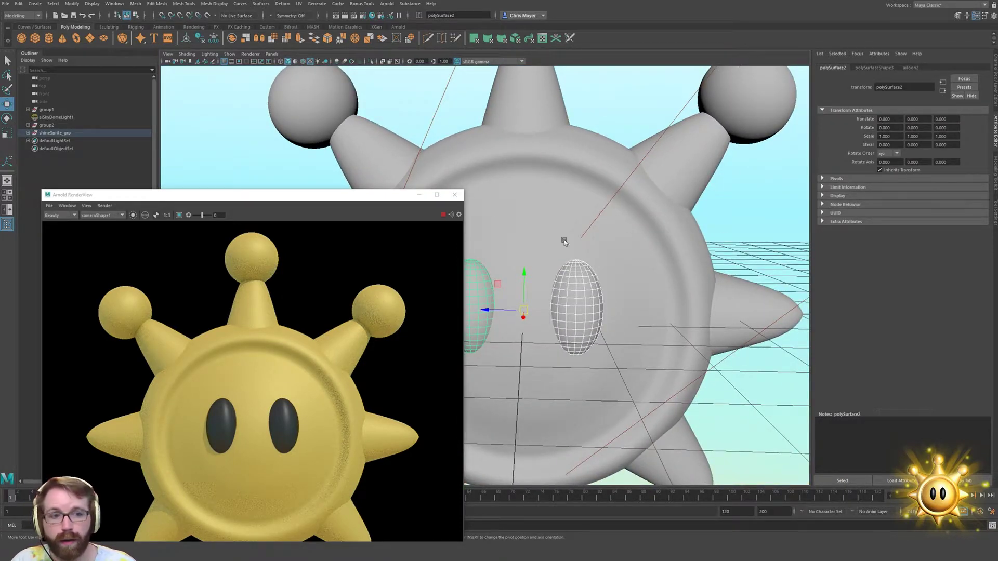
click(877, 68)
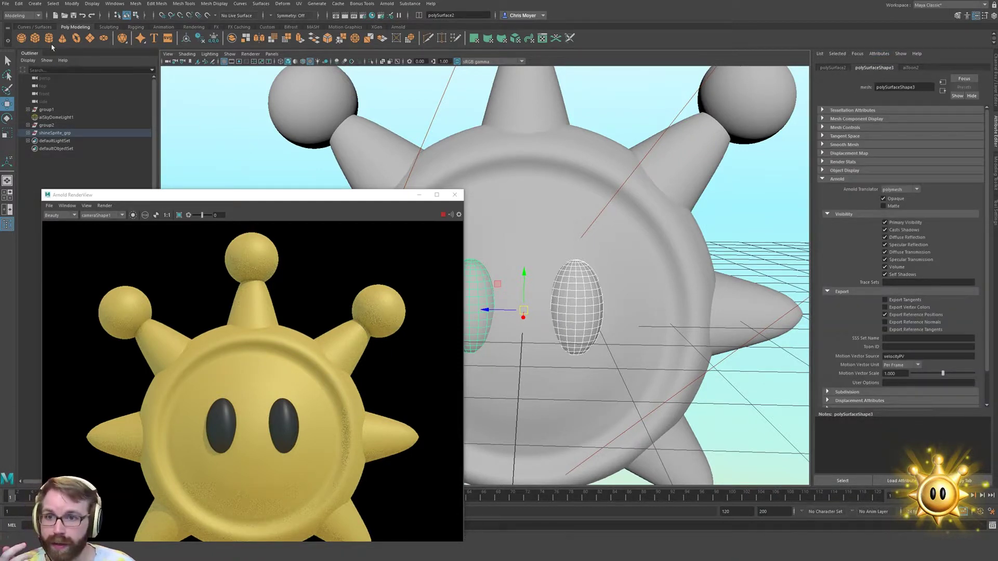
Open the Attribute Spread Sheet for the two eyes and list all of their attributes
click(114, 3)
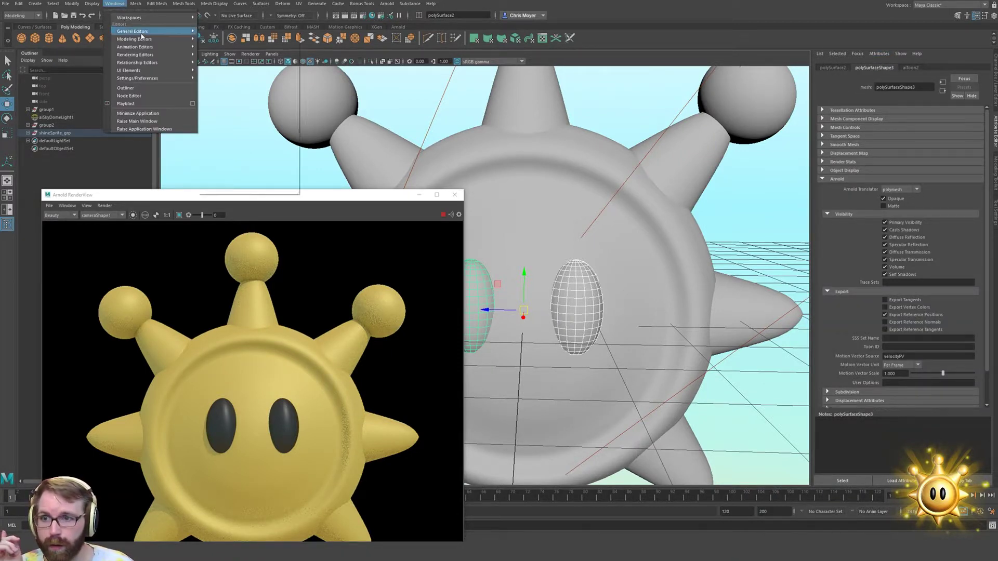
mouse_move(172, 31)
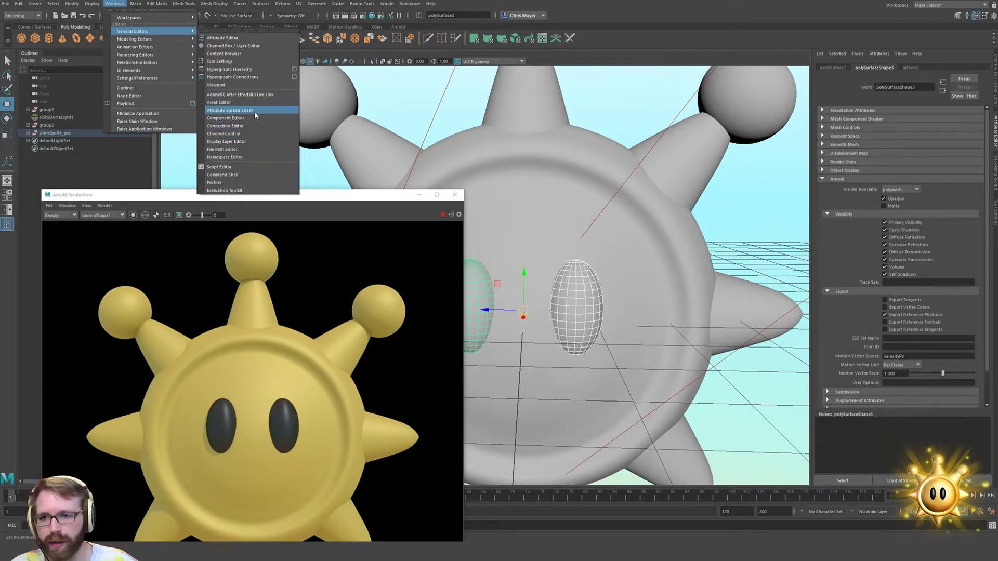
click(255, 115)
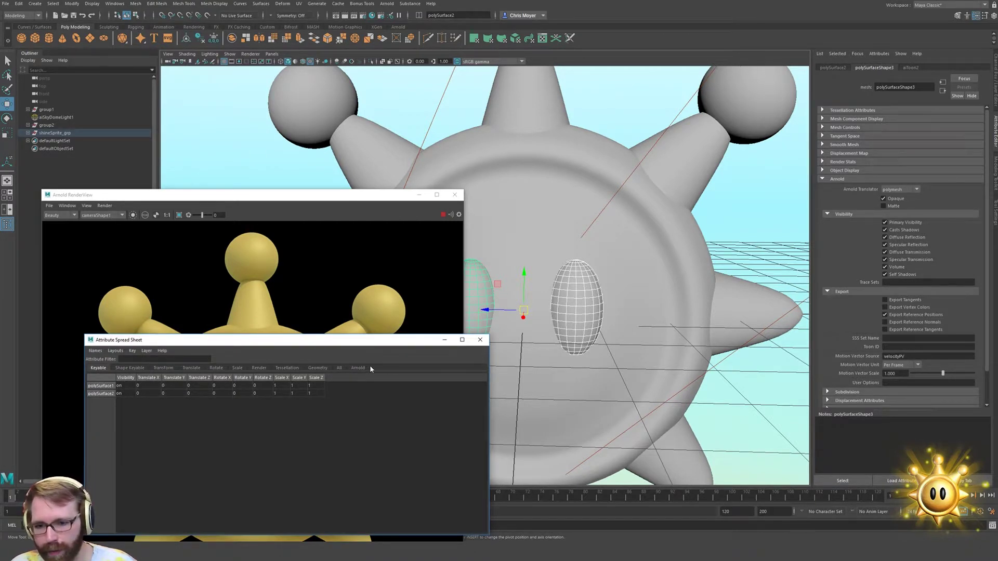
click(339, 368)
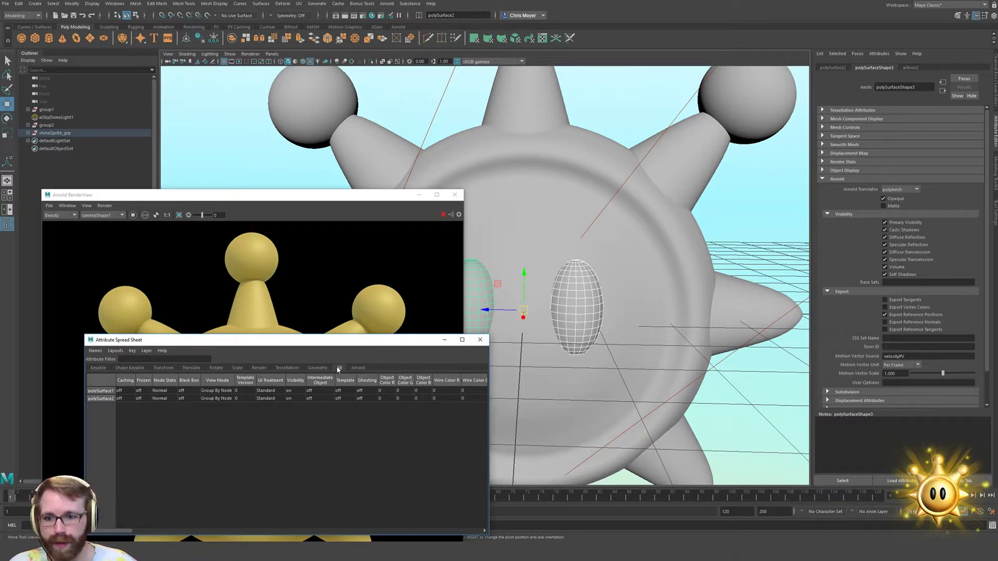
Filter the spread sheet's attributes for shadow and for cast, and clear the filter
click(160, 358)
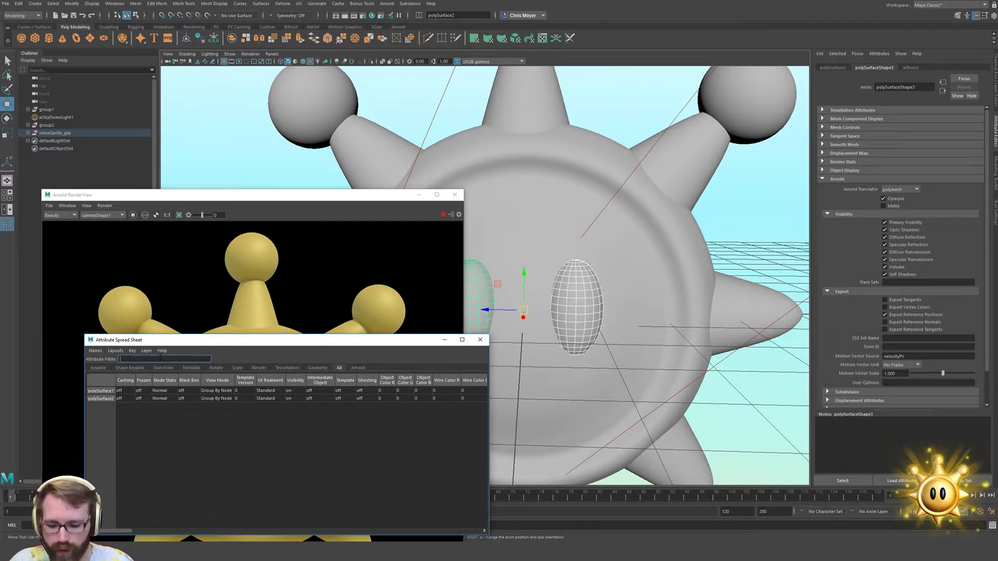
text(shad)
key(BackSpace)
key(BackSpace)
key(BackSpace)
key(BackSpace)
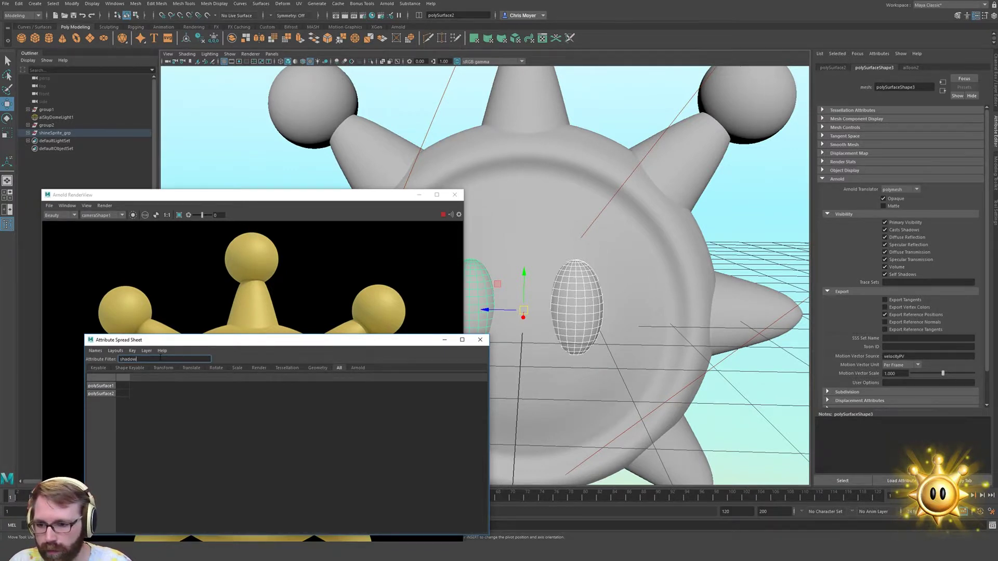
text(cast)
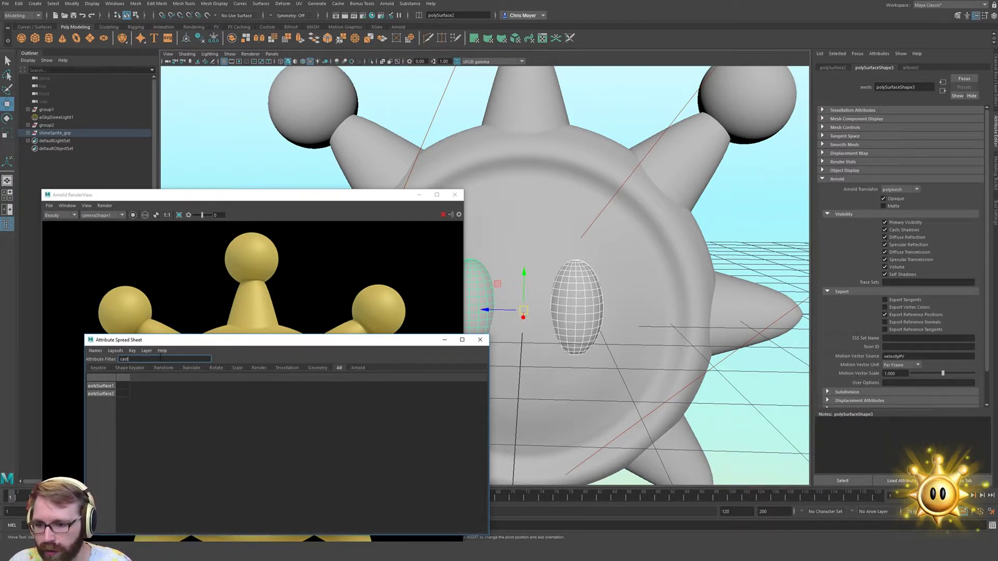
key(BackSpace)
key(BackSpace)
key(BackSpace)
key(BackSpace)
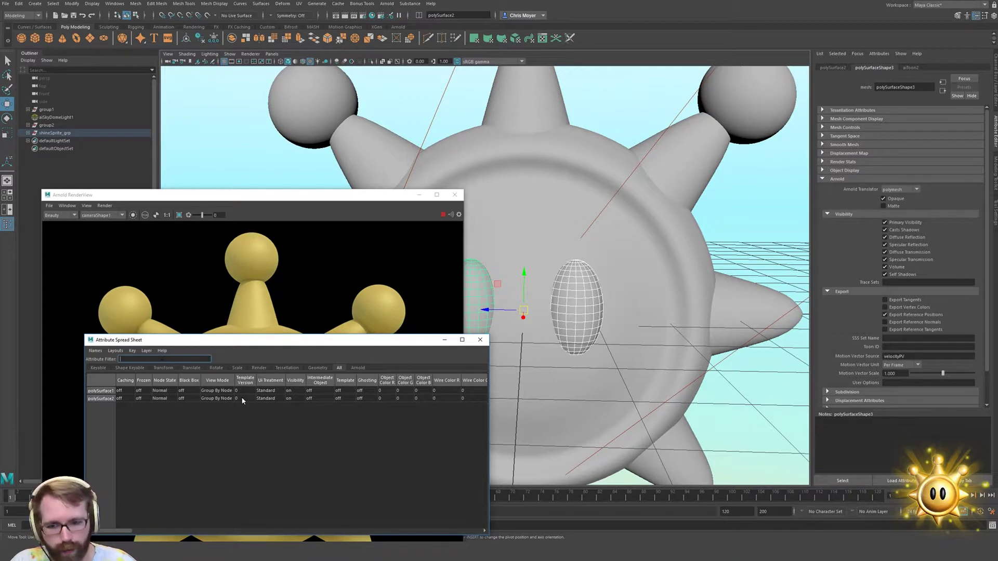
Examine the eyes' Arnold and geometry attributes in the spread sheet, and reselect both eyes after isolating one shape node
click(358, 368)
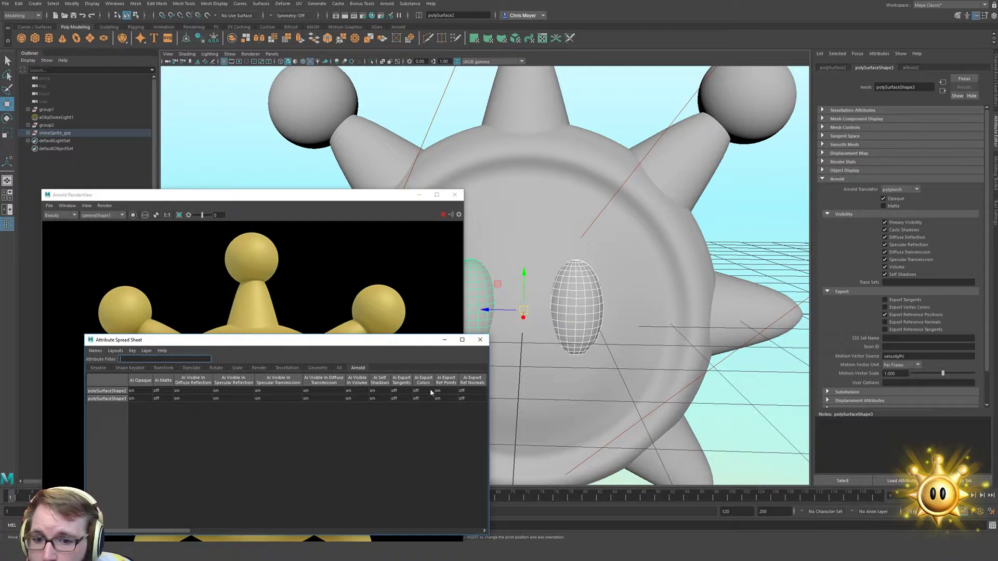
click(314, 370)
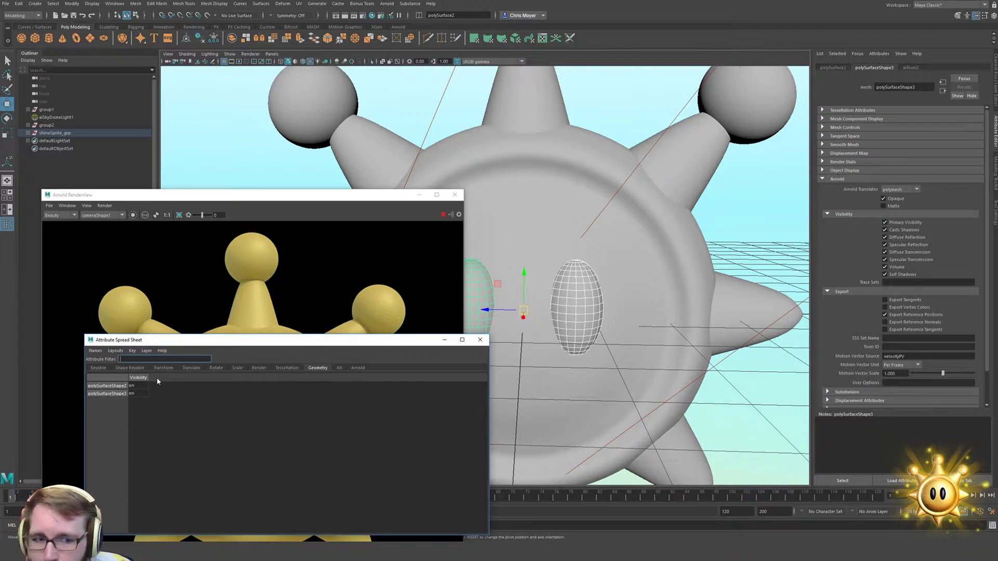
click(841, 482)
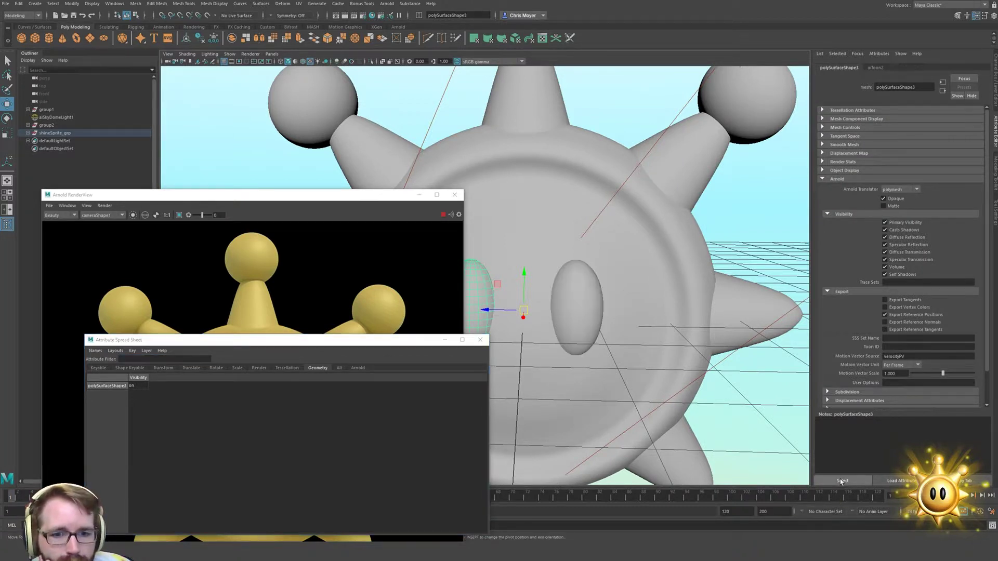
shift+click(570, 301)
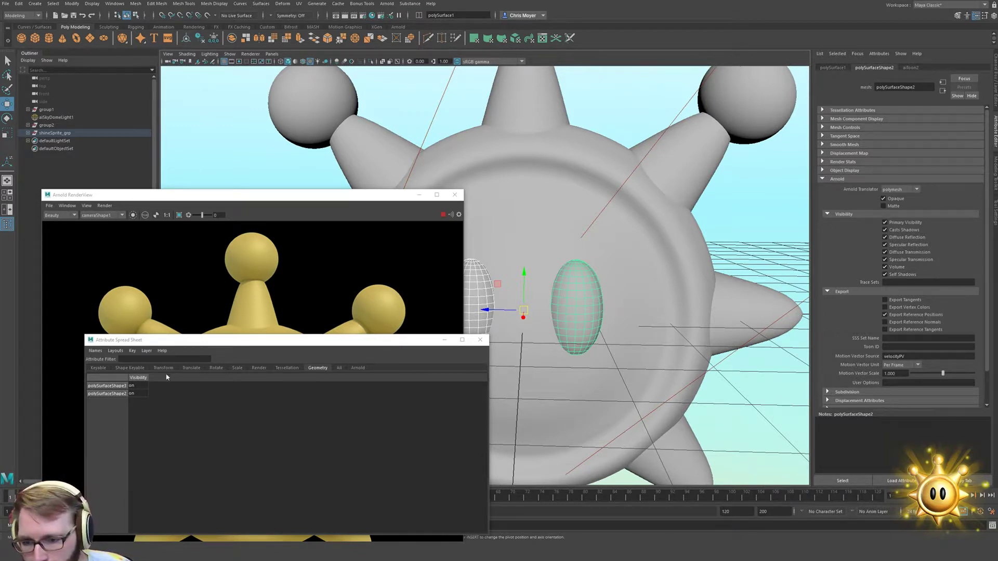
Try to set Ai Self Shadows to off for both eye shapes among the Arnold attributes
click(358, 368)
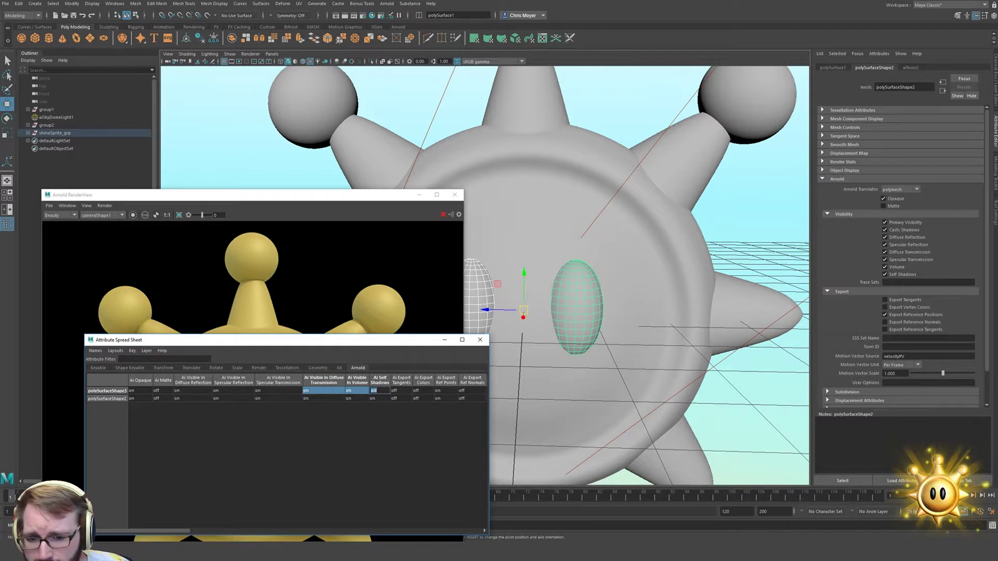
double_click(381, 398)
text(off)
key(Return)
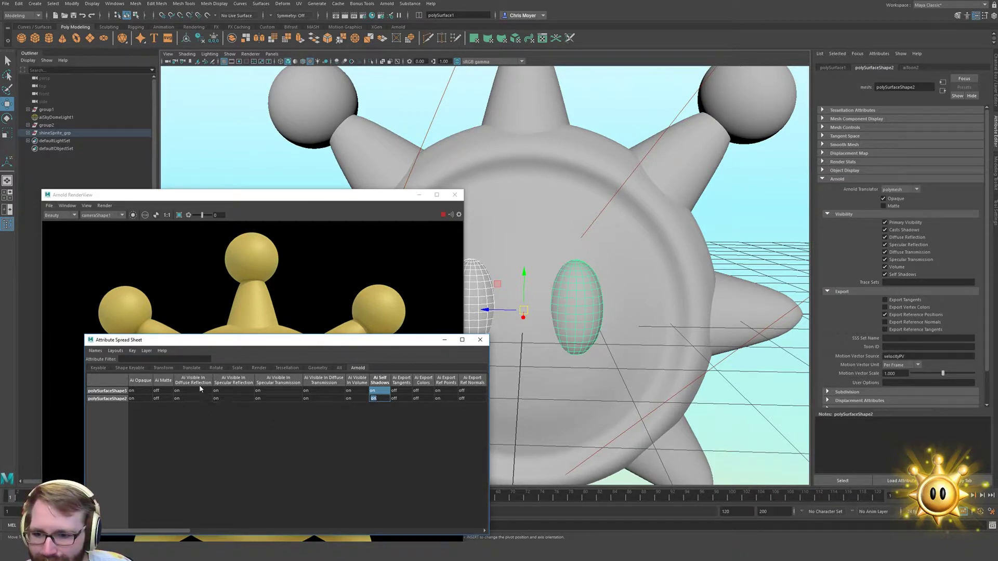
Filter the eyes' spread sheet attributes for arno, and clear the filter
key(Return)
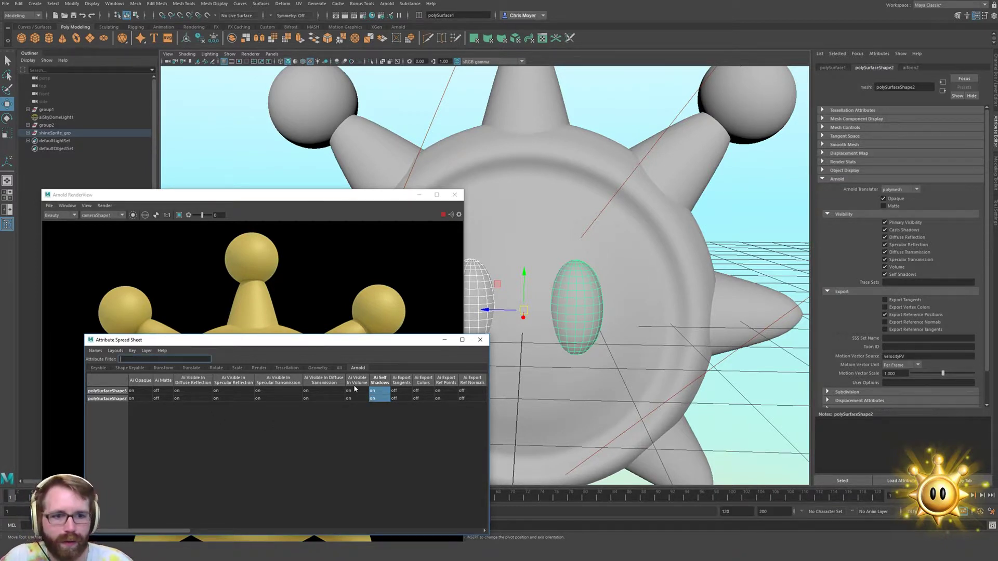
text(arno)
key(BackSpace)
key(BackSpace)
key(BackSpace)
key(BackSpace)
key(BackSpace)
key(BackSpace)
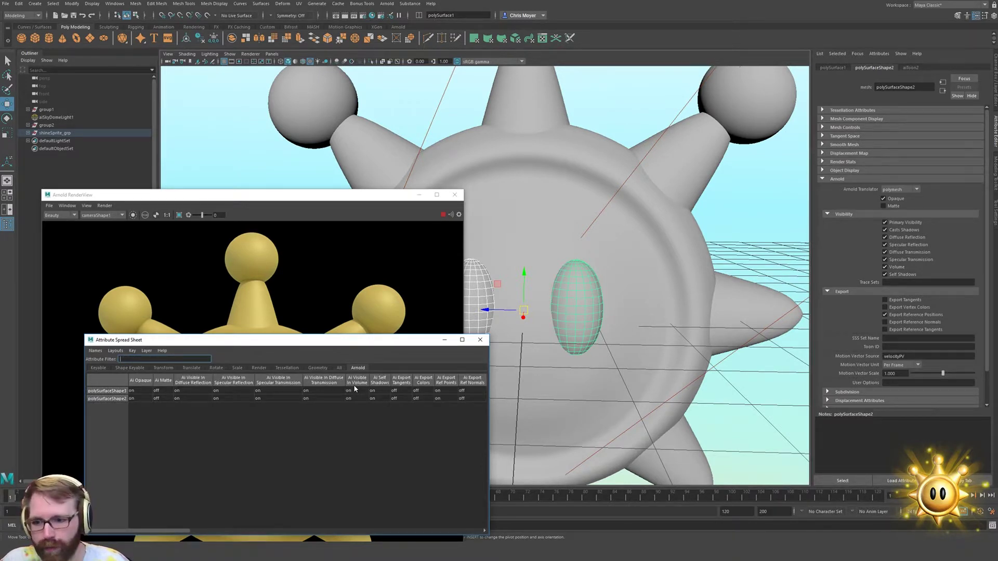
right_click(905, 234)
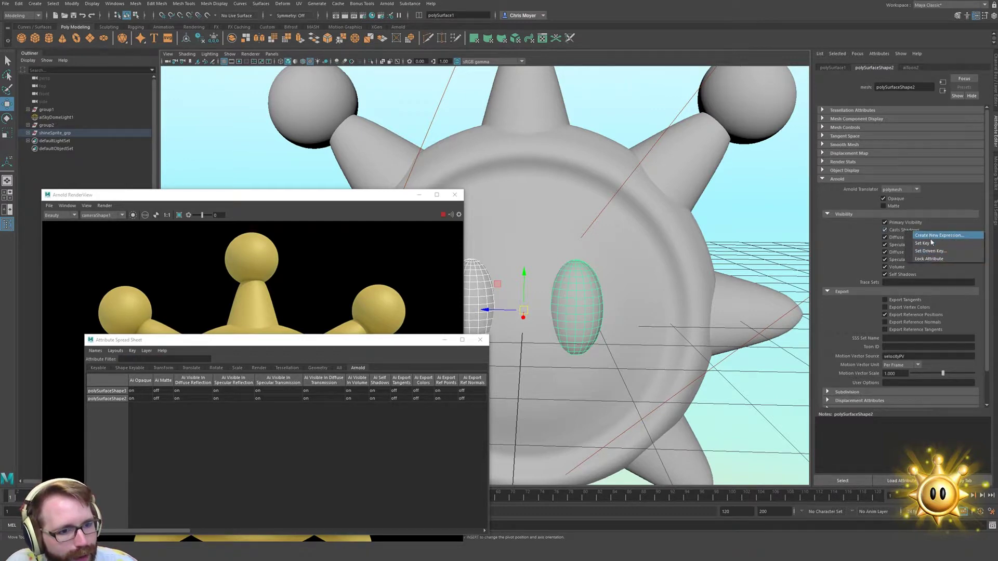
click(932, 236)
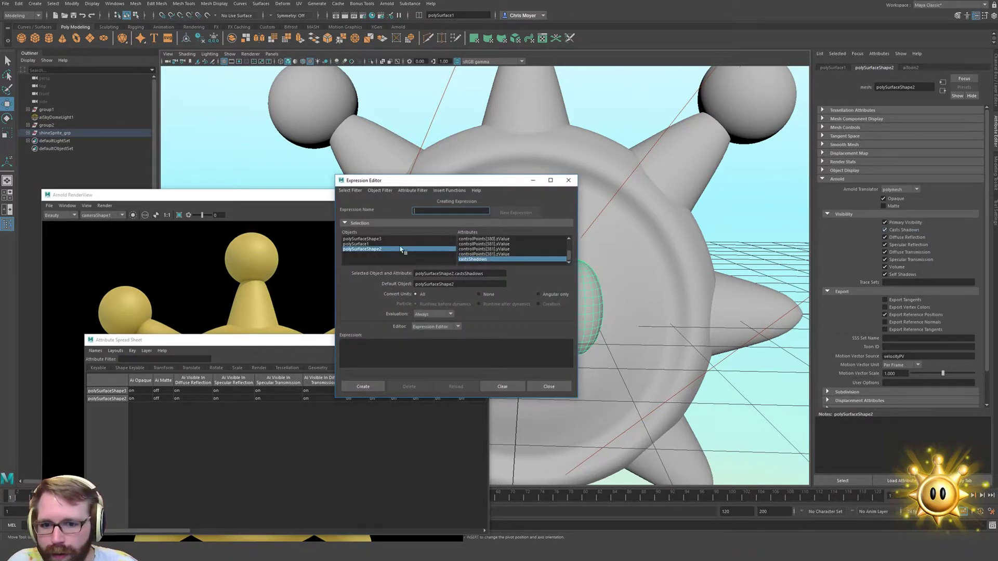
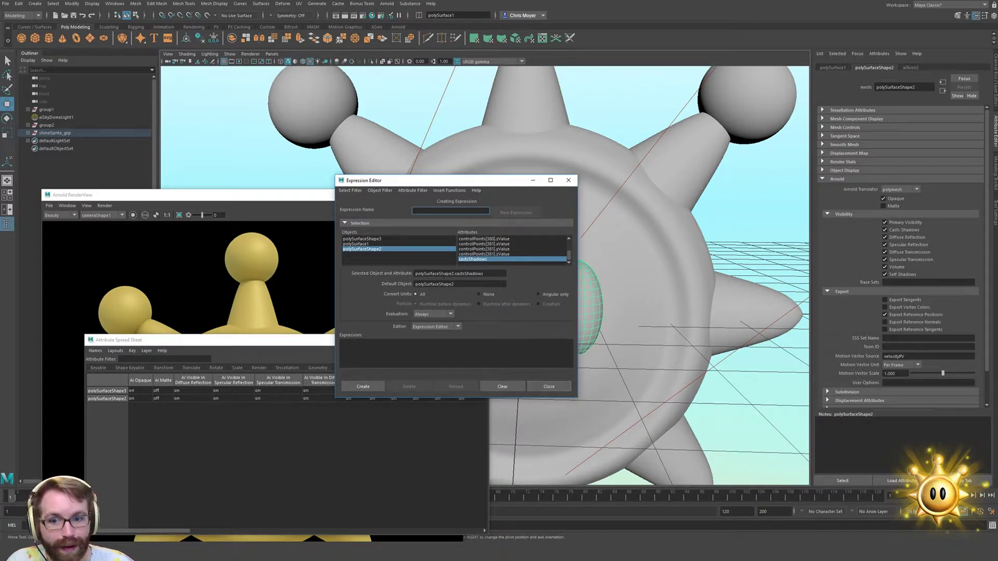
click(410, 239)
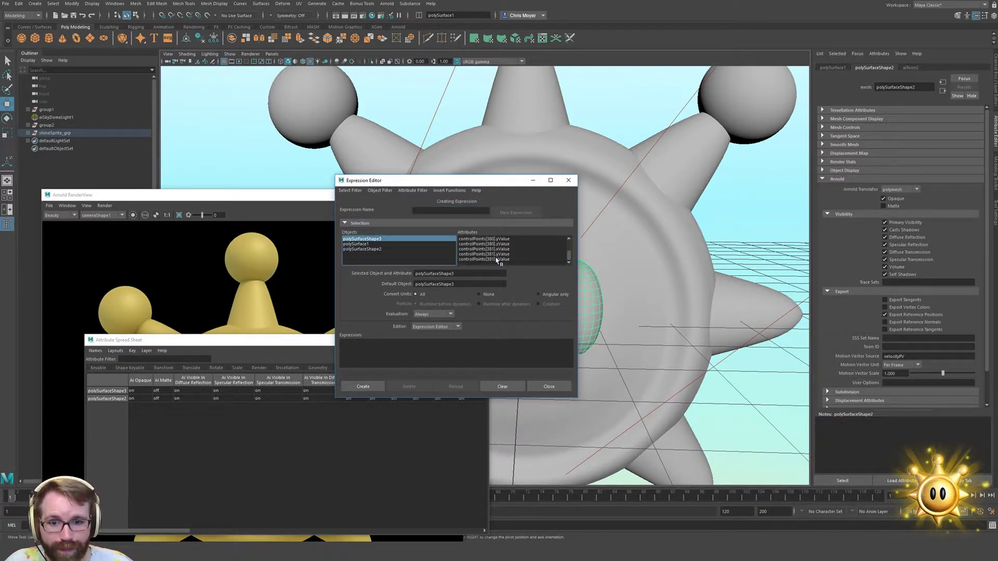
click(546, 387)
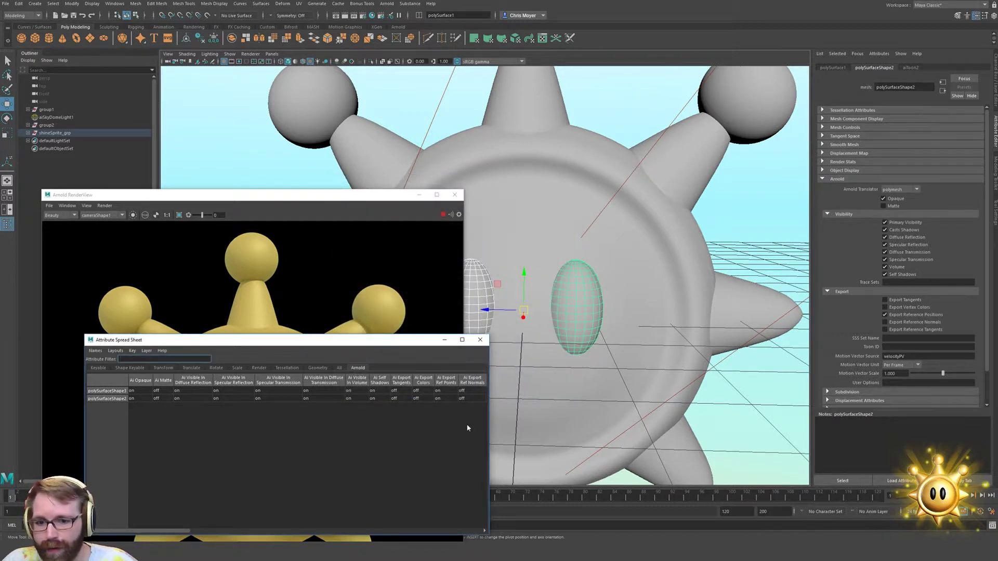
Filter the eyes' Arnold attributes in the spread sheet for Ai Cast and bring the matching shadow attributes into view
drag(174, 534, 450, 530)
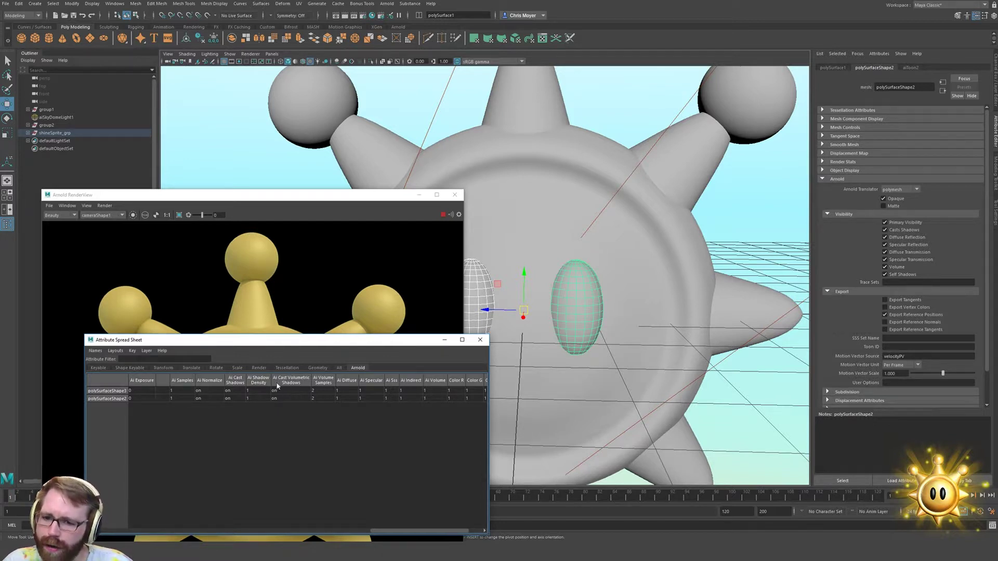
click(164, 360)
text(ai)
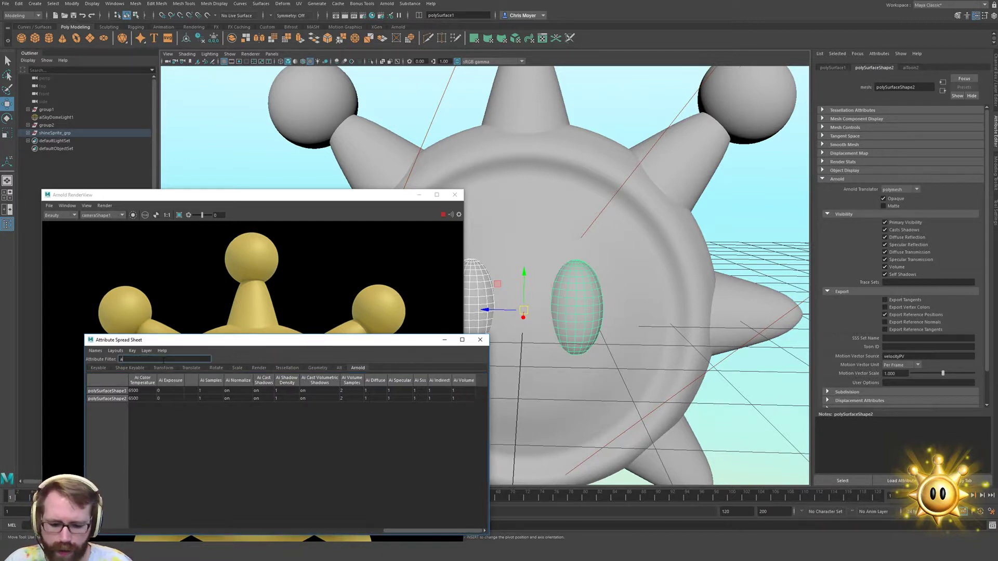
text( cast)
key(BackSpace)
key(BackSpace)
key(BackSpace)
key(BackSpace)
key(BackSpace)
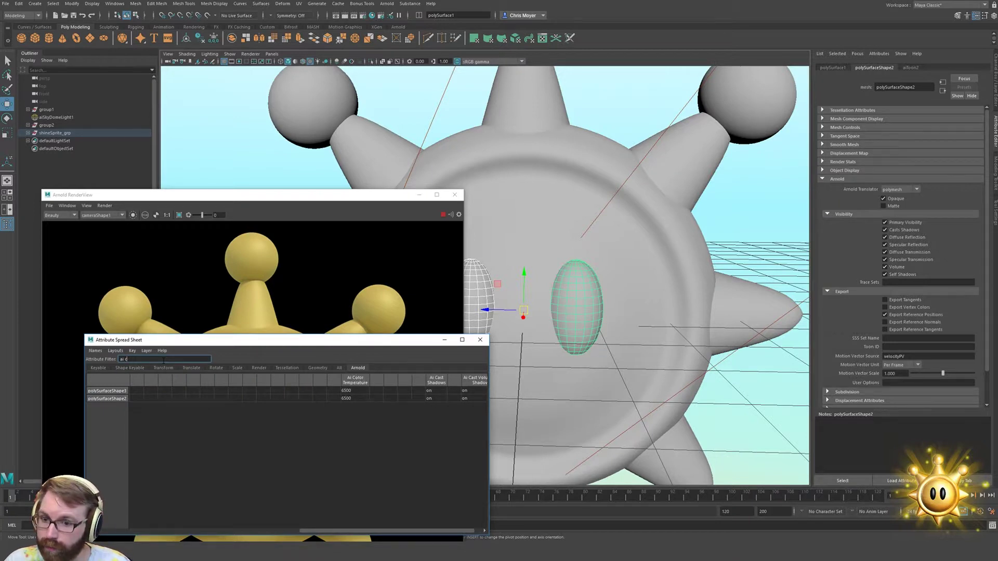
text(Ai)
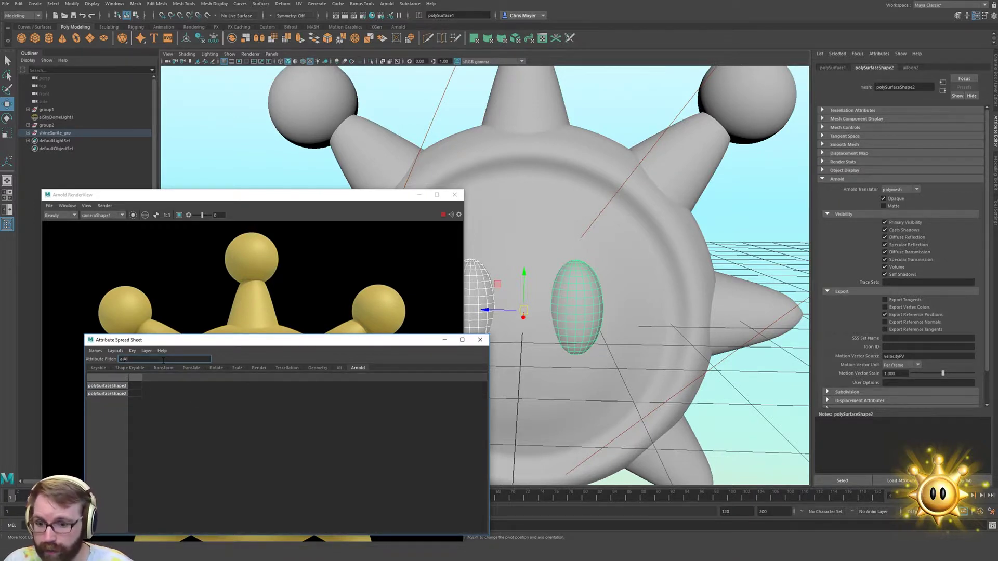
key(BackSpace)
key(BackSpace)
key(BackSpace)
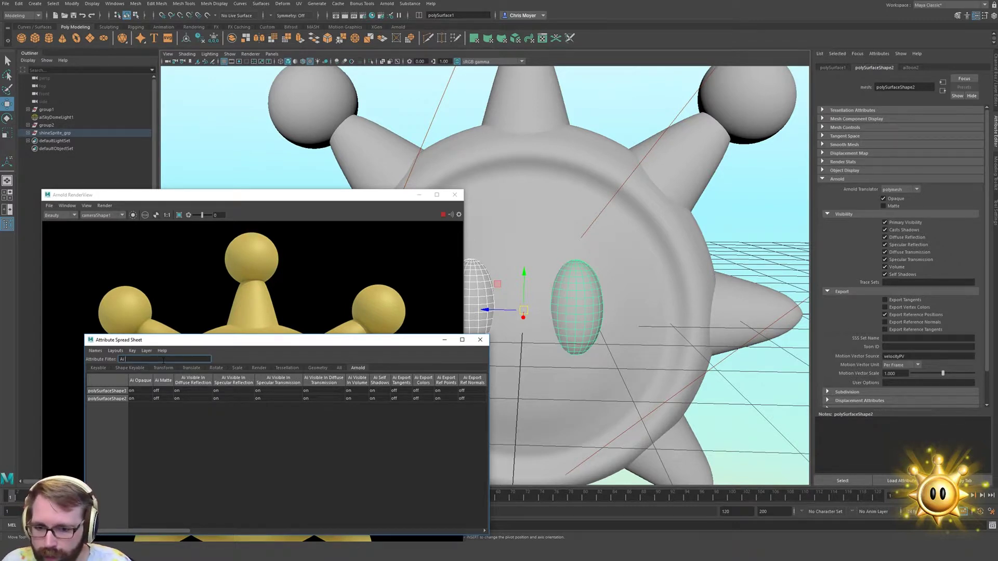
text(cast)
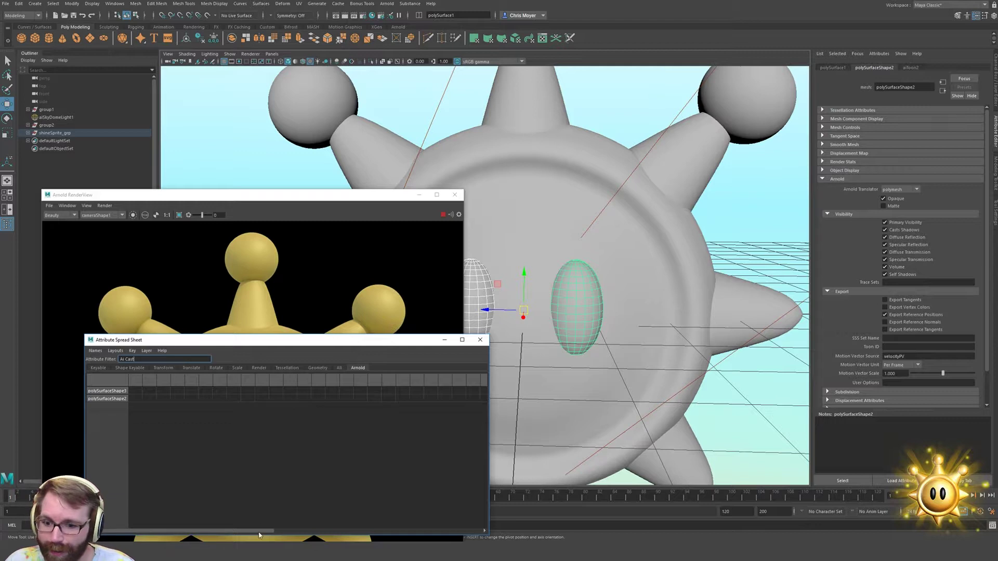
drag(258, 532, 524, 507)
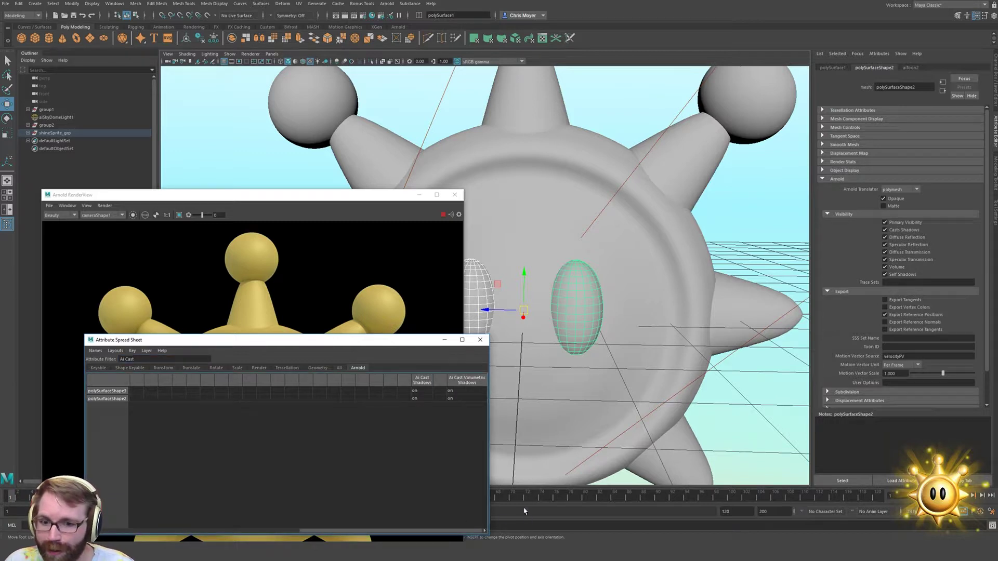
Set Ai Cast Shadows and Ai Cast Volumetric Shadows to off for both eye shapes, and update the Arnold render
click(423, 392)
shift+click(424, 397)
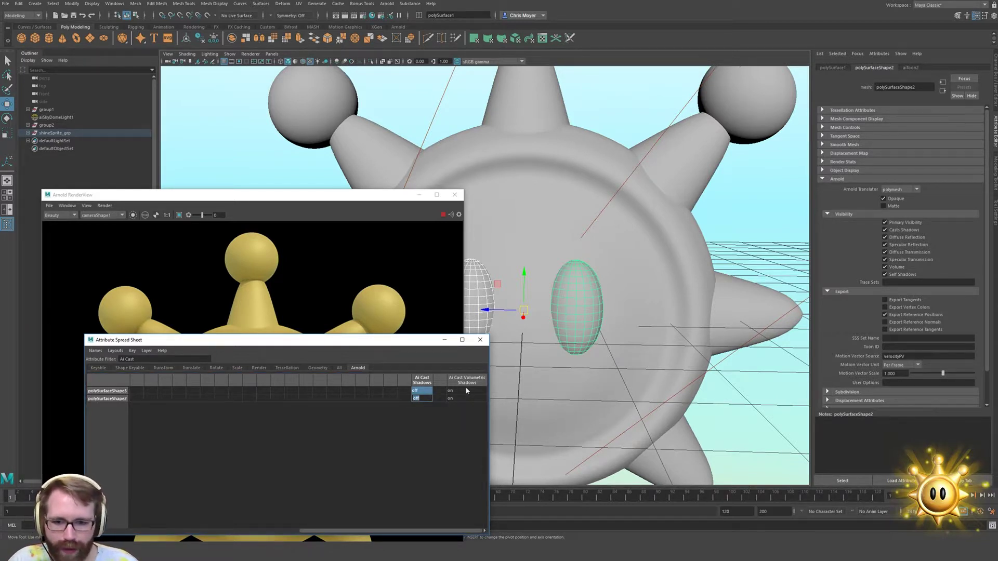
drag(461, 391, 477, 397)
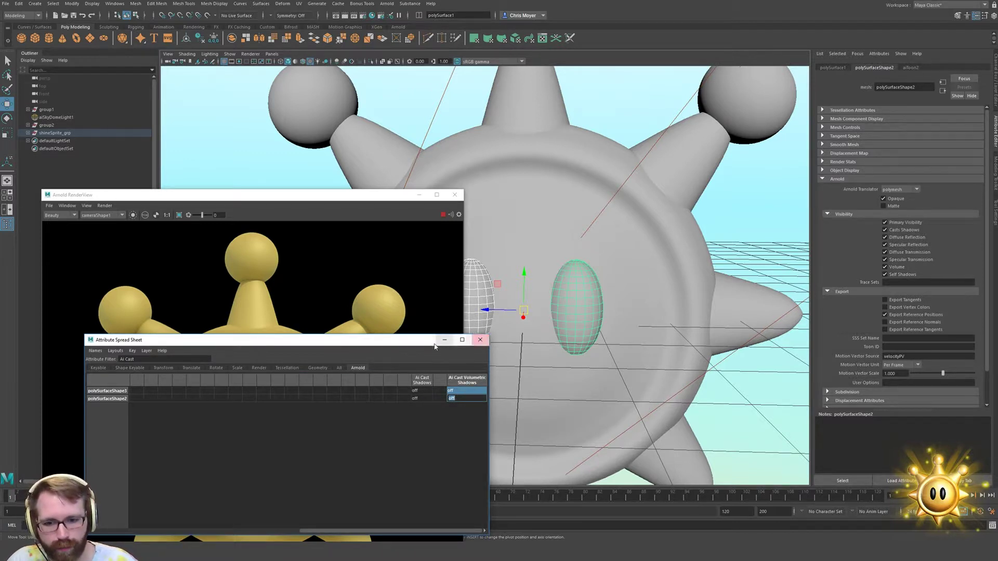
drag(435, 342, 849, 260)
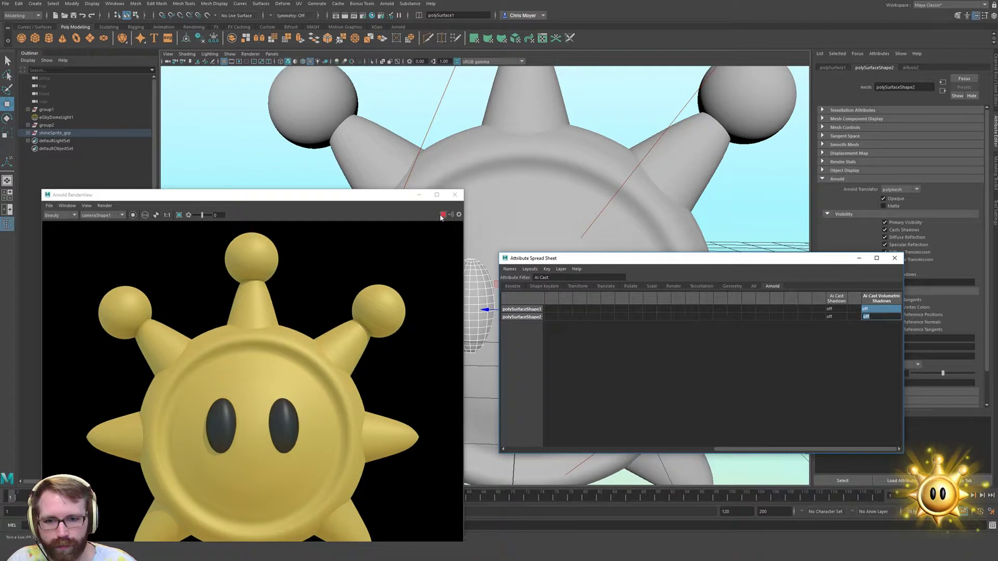
click(441, 215)
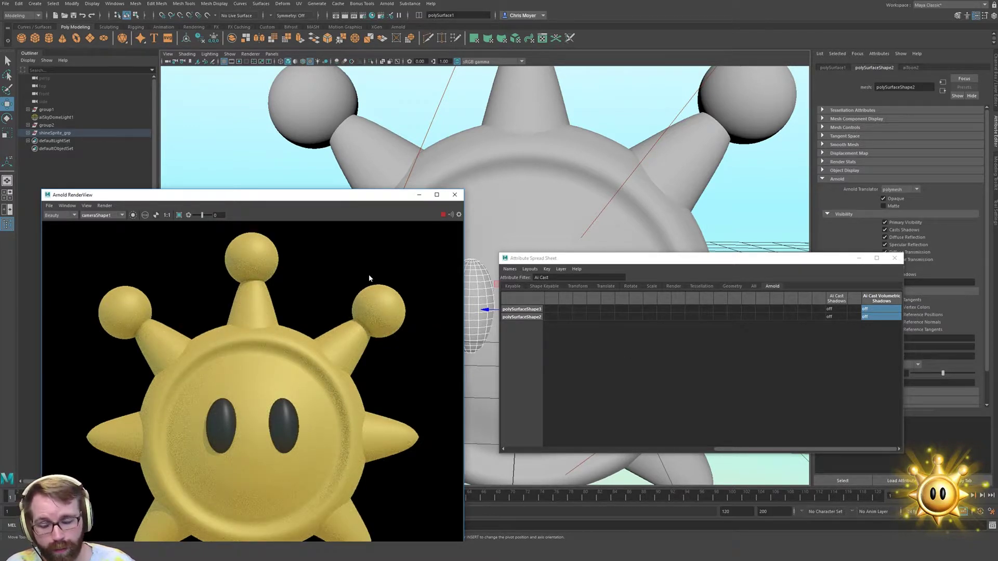
Turn off Casts Shadows in the Arnold visibility settings of each eye, closing the Attribute Spread Sheet
click(481, 295)
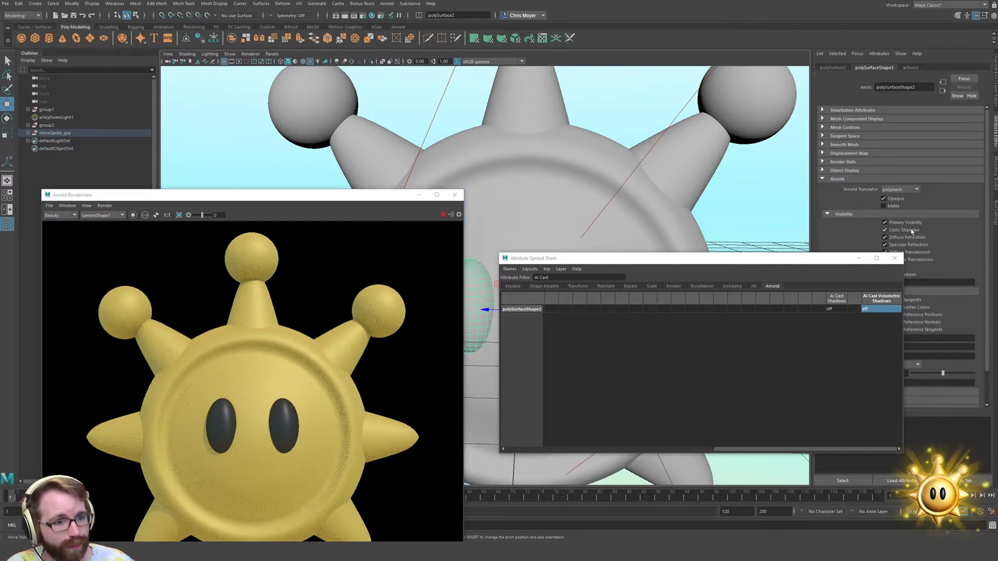
click(841, 332)
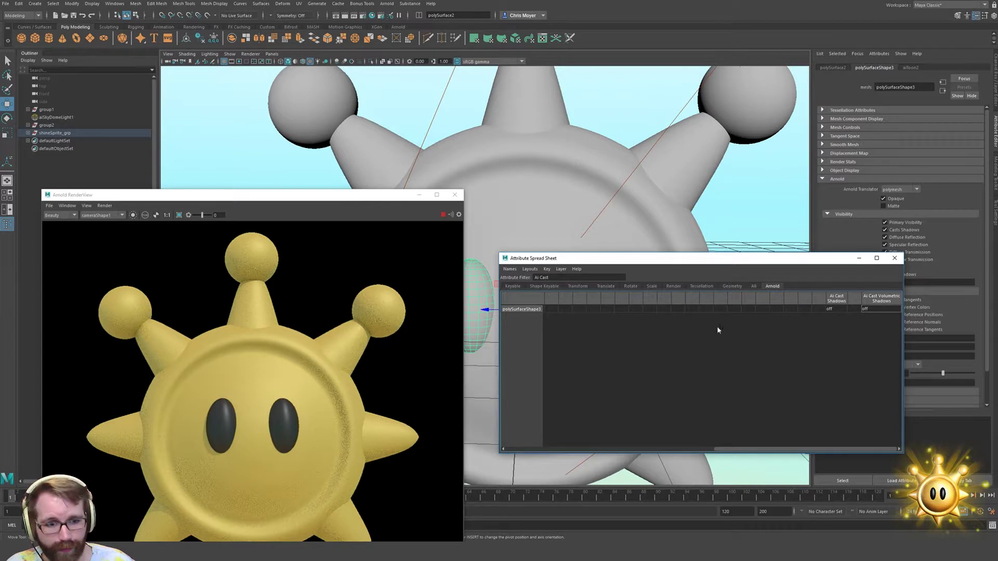
click(886, 230)
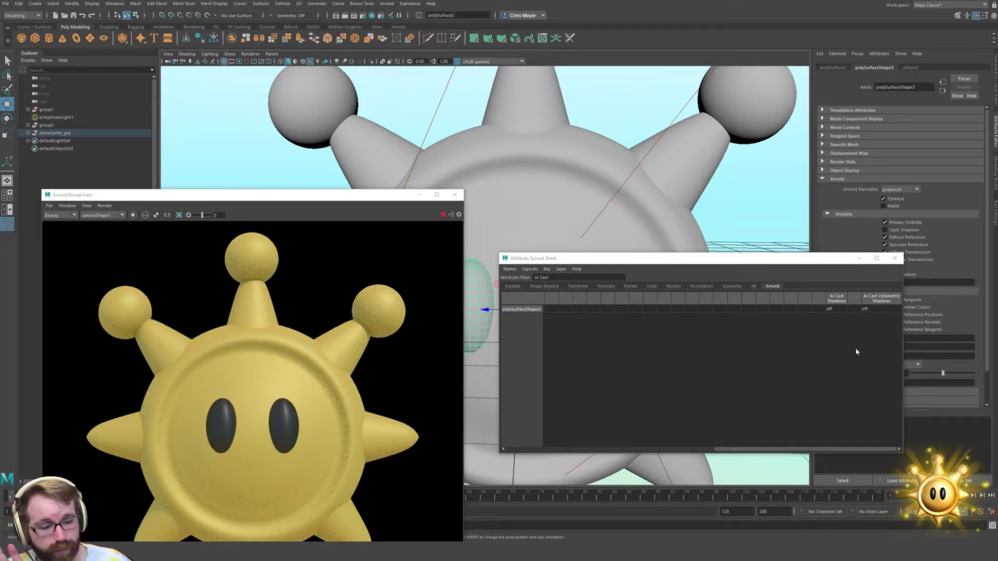
click(895, 258)
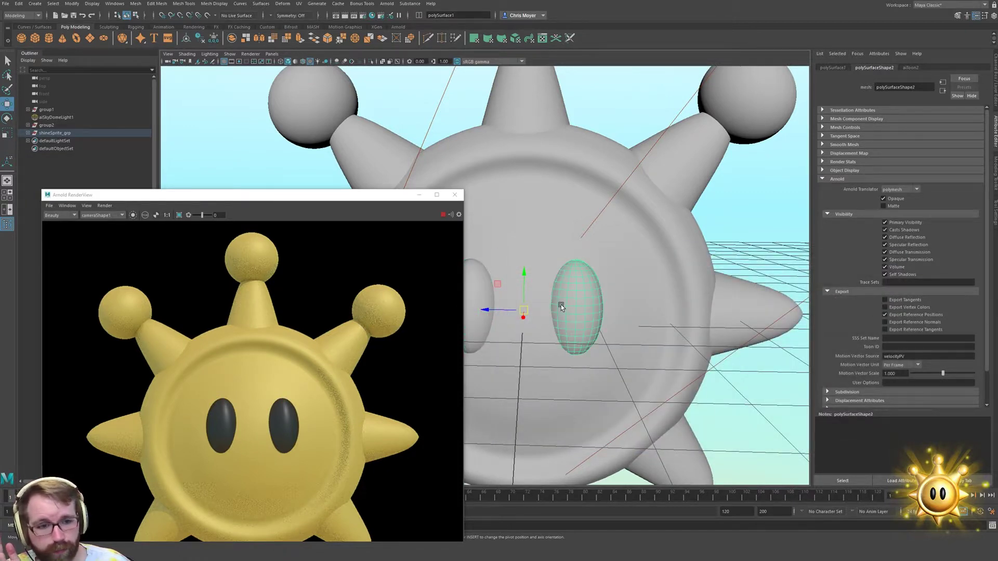
click(652, 268)
click(570, 294)
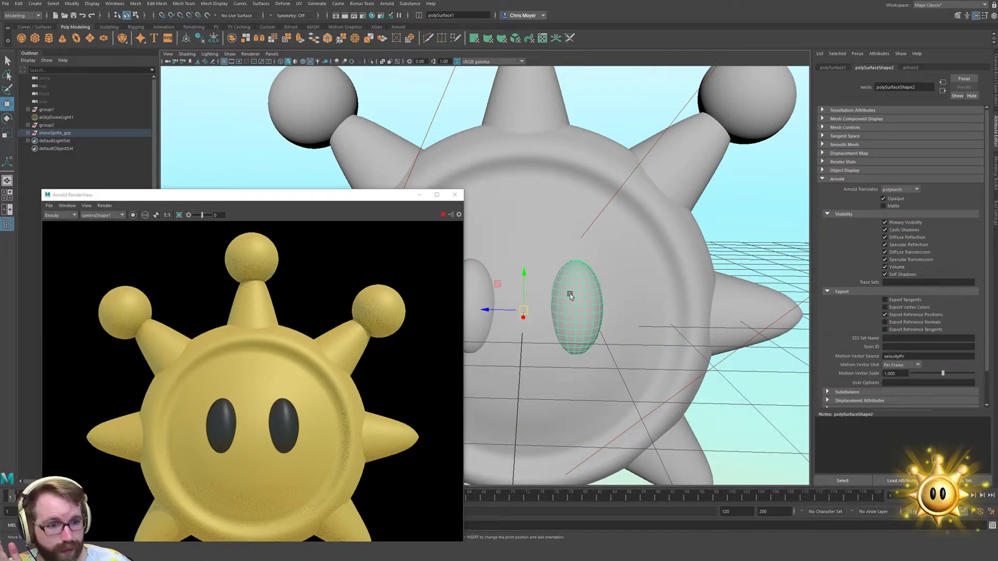
click(886, 230)
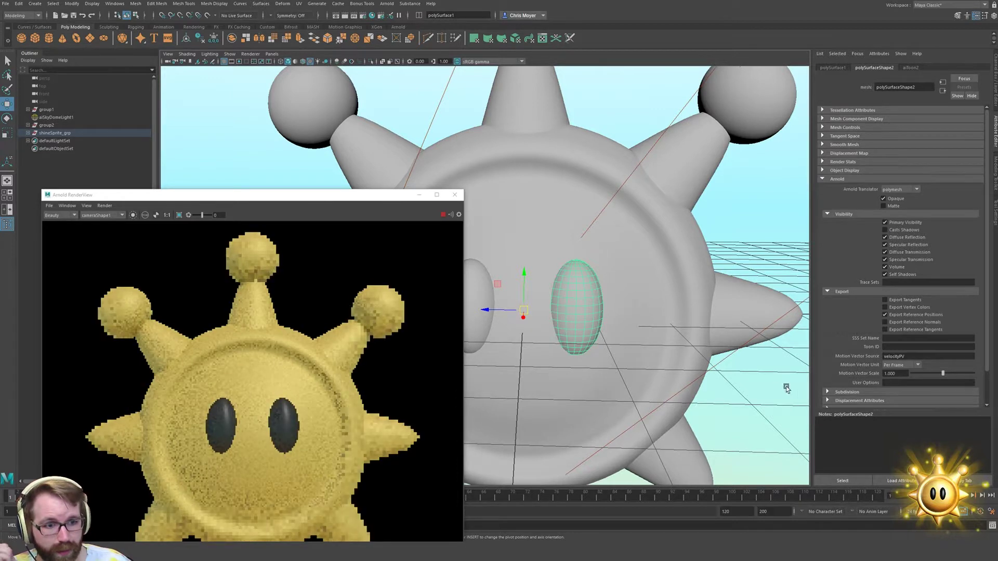
click(484, 296)
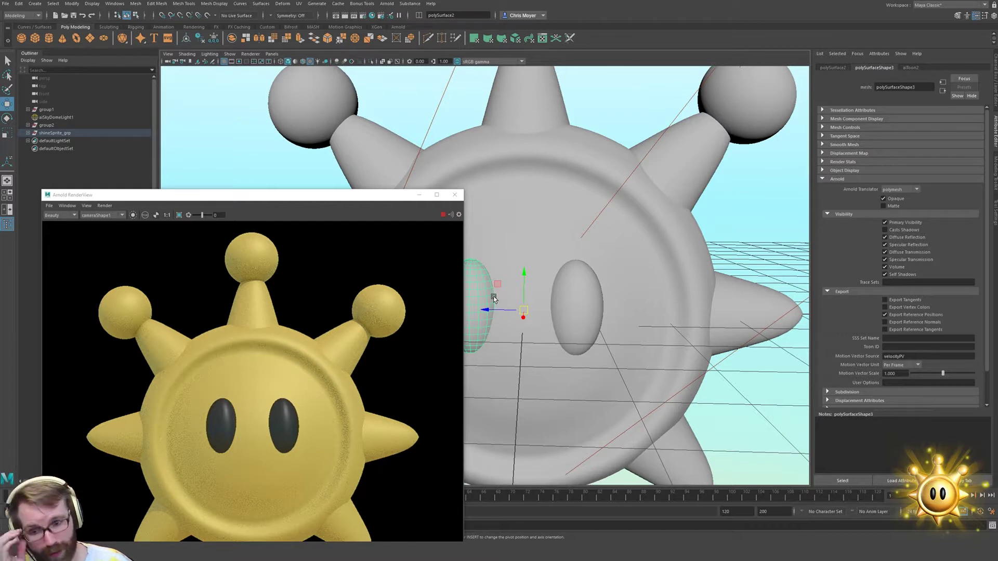
click(720, 260)
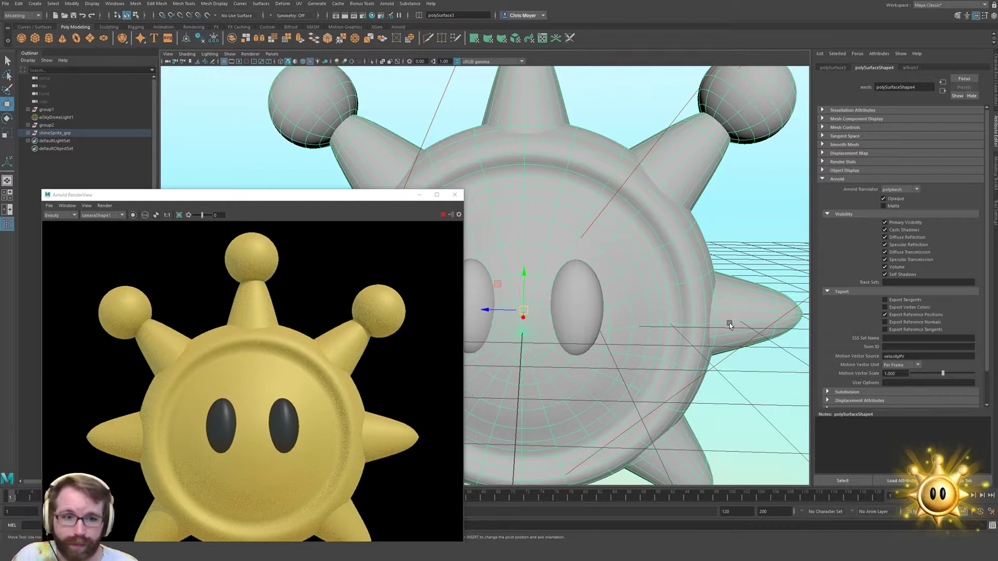
alt+drag(601, 320, 552, 324)
scroll(553, 324, down, 6)
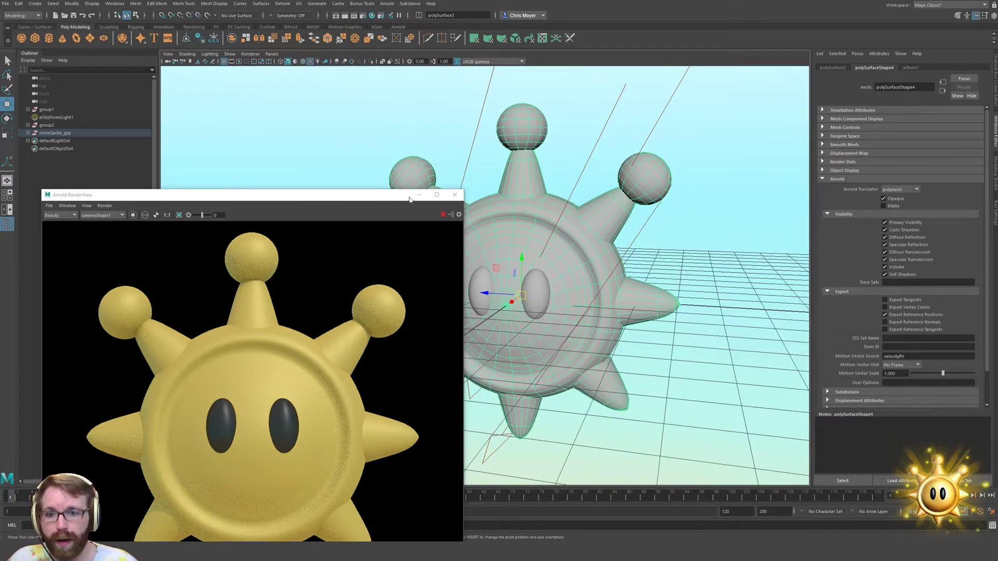
alt+drag(471, 234, 525, 270)
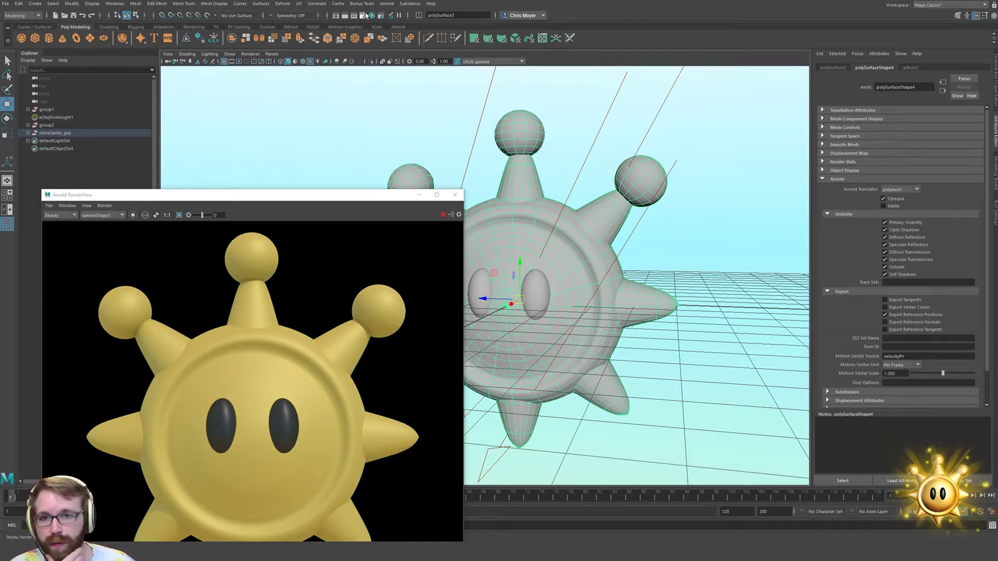
click(364, 15)
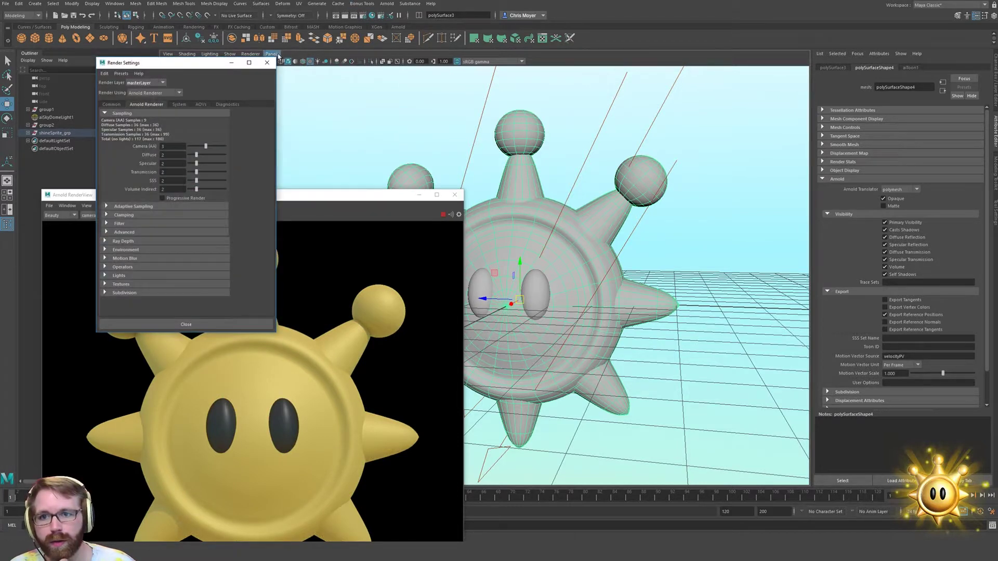
click(266, 62)
Open the Hypershade and lower the specular weight of the aiToon1 material to about 0.54
click(372, 15)
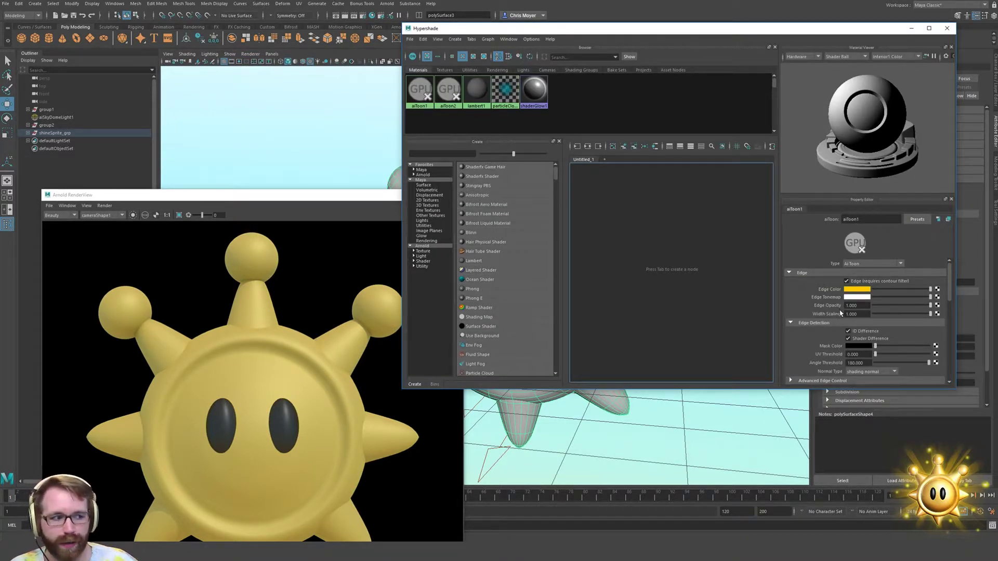
scroll(827, 326, down, 4)
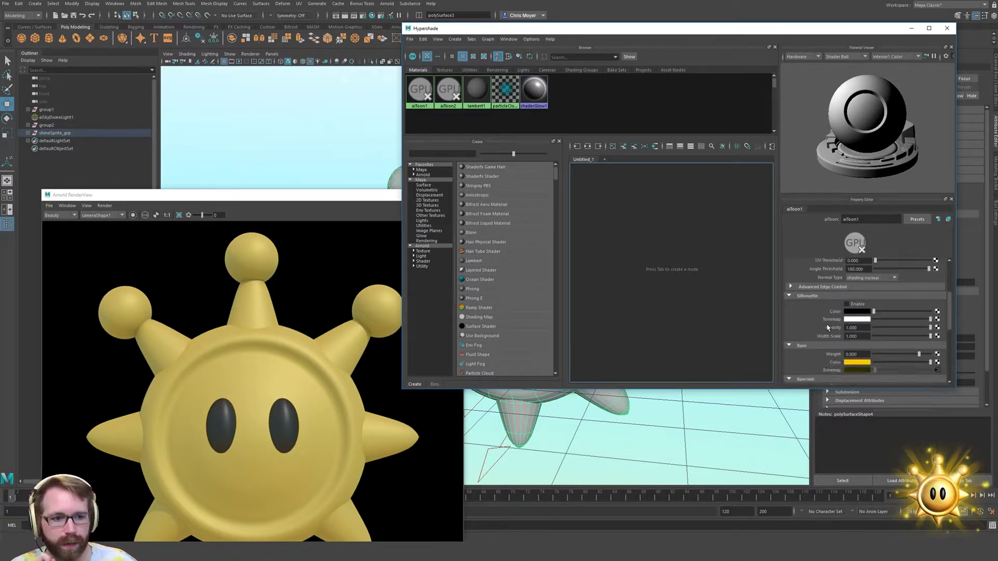
scroll(829, 328, down, 3)
scroll(832, 327, down, 1)
mouse_move(908, 294)
mouse_down()
mouse_move(921, 295)
mouse_move(905, 294)
mouse_up()
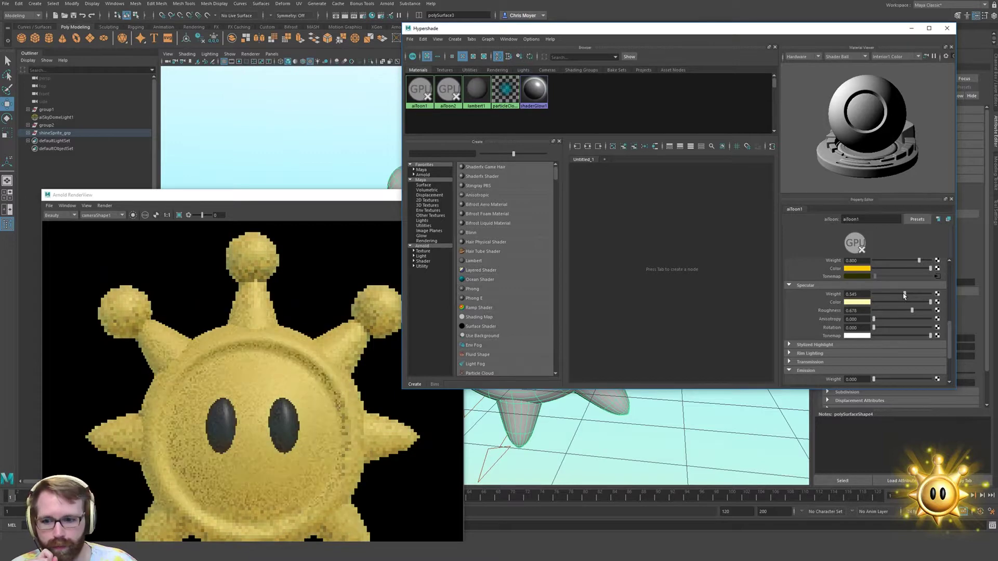
Change aiToon1's specular color to white, and reduce its specular weight to about 0.41 and roughness to about 0.46
click(860, 304)
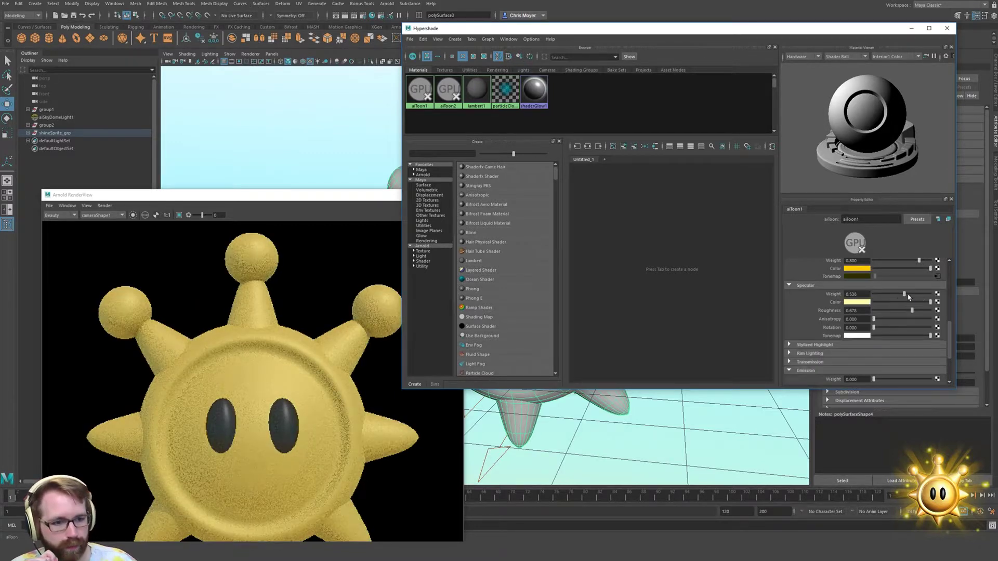
click(868, 304)
click(838, 332)
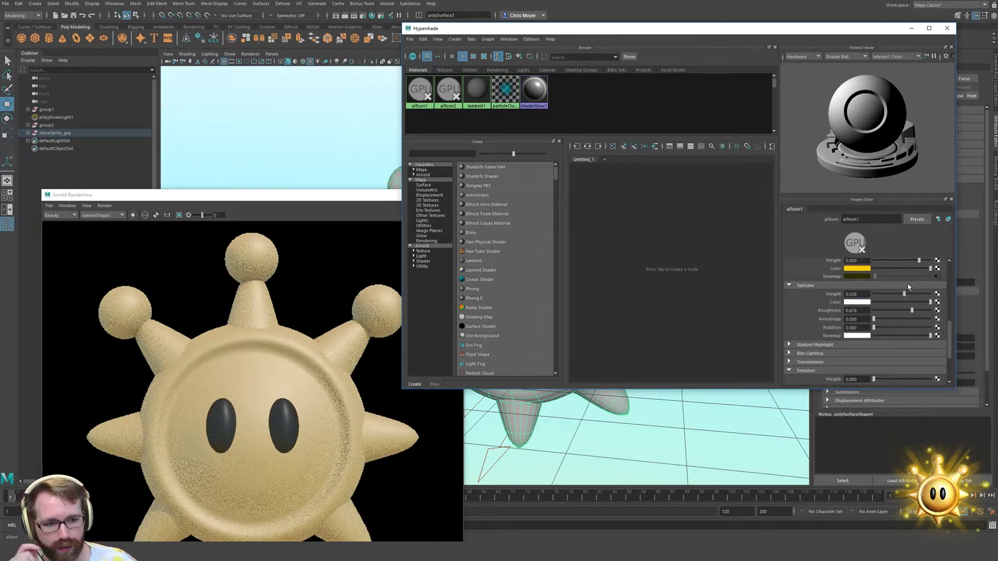
mouse_move(903, 294)
mouse_down()
mouse_move(889, 309)
mouse_move(899, 311)
mouse_up()
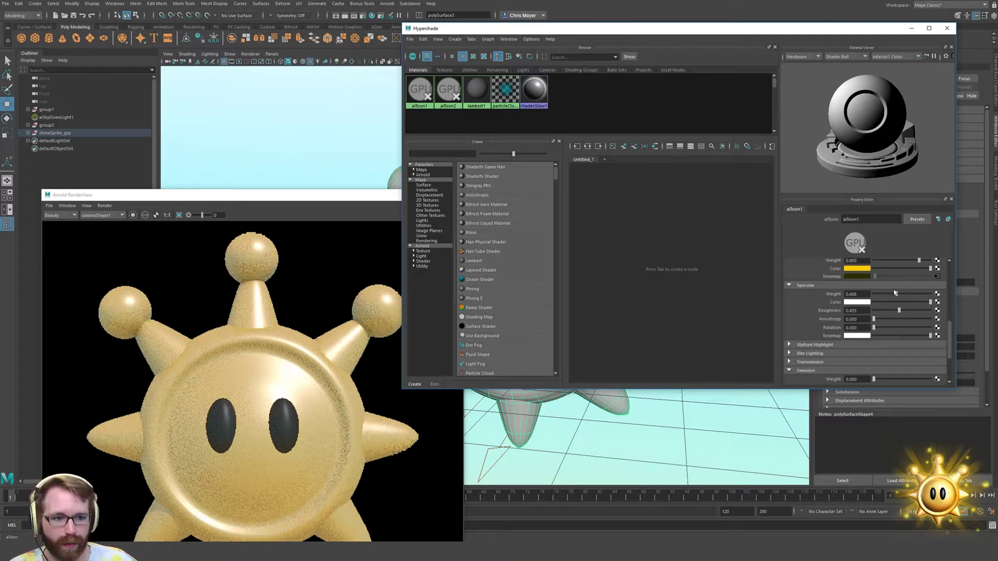
Lower aiToon1's specular weight to about 0.26 and its specular roughness to about 0.40
drag(901, 296, 895, 327)
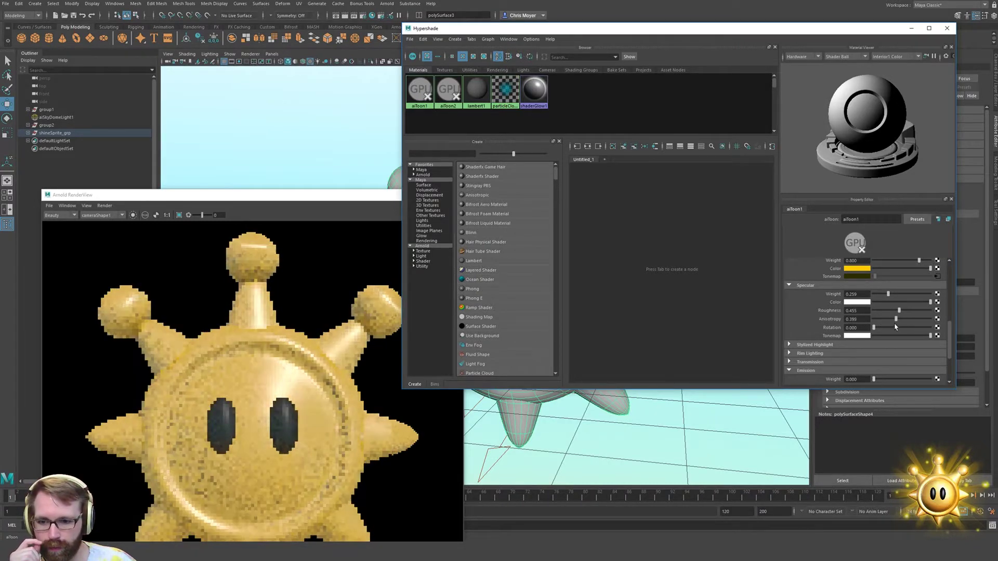
mouse_move(895, 326)
mouse_down()
mouse_move(874, 320)
mouse_move(897, 318)
mouse_up()
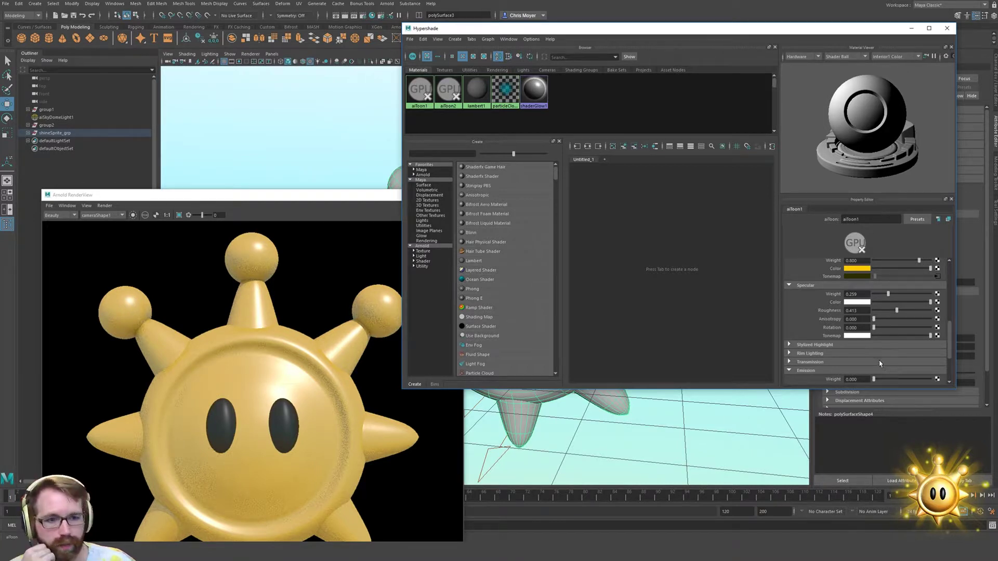
mouse_move(896, 311)
mouse_down()
mouse_move(909, 311)
mouse_move(891, 318)
mouse_move(906, 319)
mouse_move(895, 329)
mouse_up()
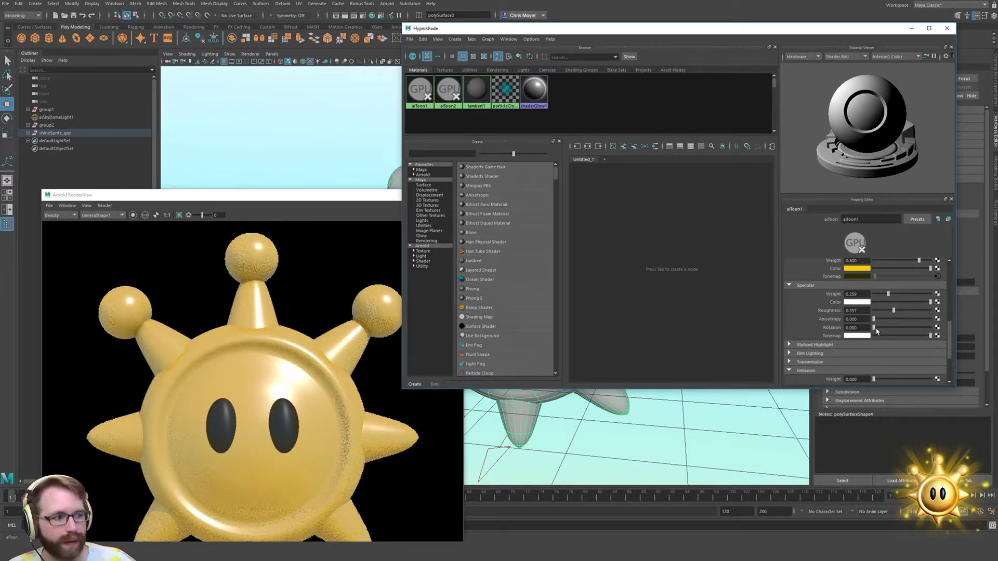
mouse_move(893, 310)
mouse_down()
mouse_move(882, 313)
mouse_move(897, 319)
mouse_up()
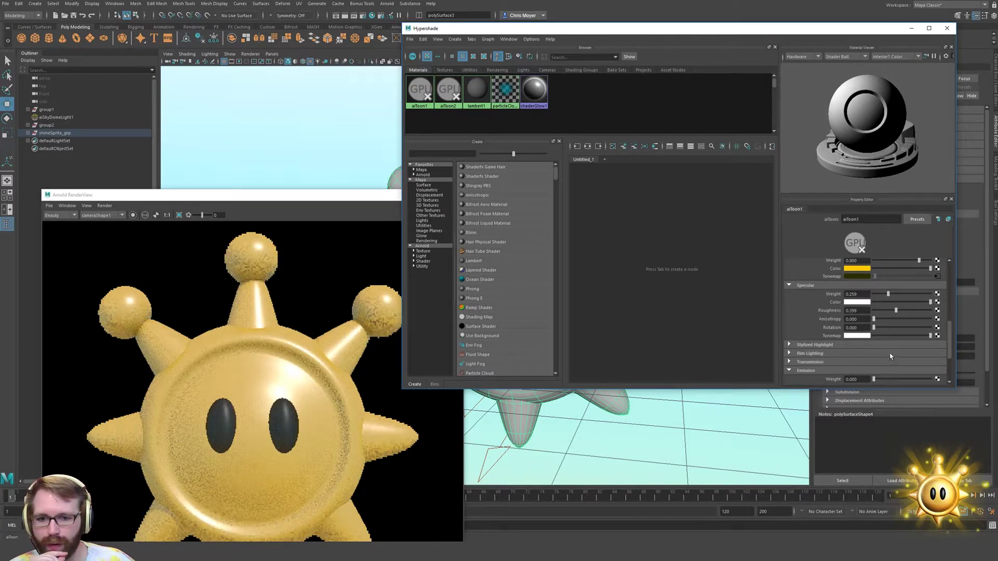
mouse_move(877, 327)
mouse_down()
mouse_move(900, 329)
mouse_move(868, 332)
mouse_up()
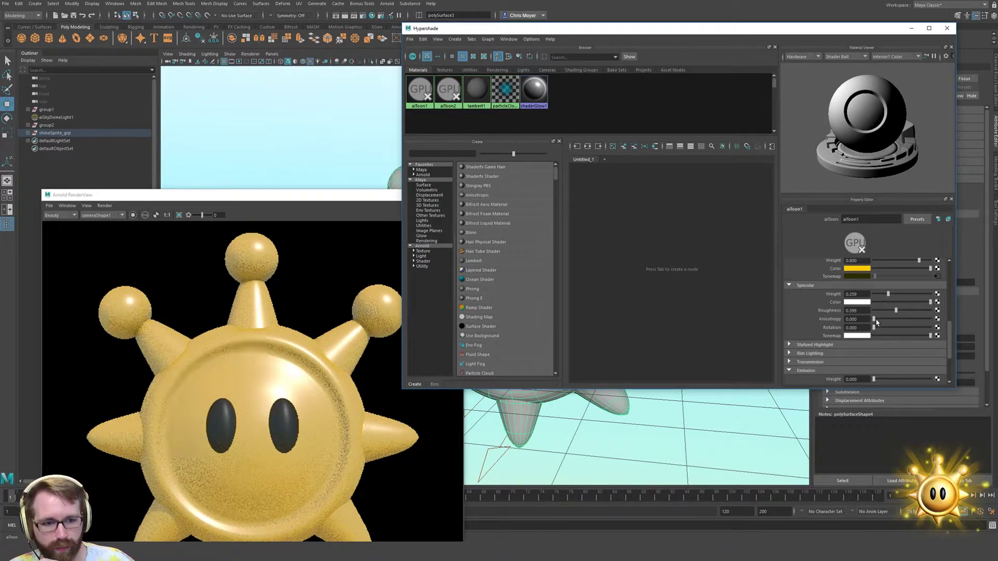
Try different specular anisotropy strengths on aiToon1 up to 1.0, settling on about 0.61
drag(874, 320, 990, 316)
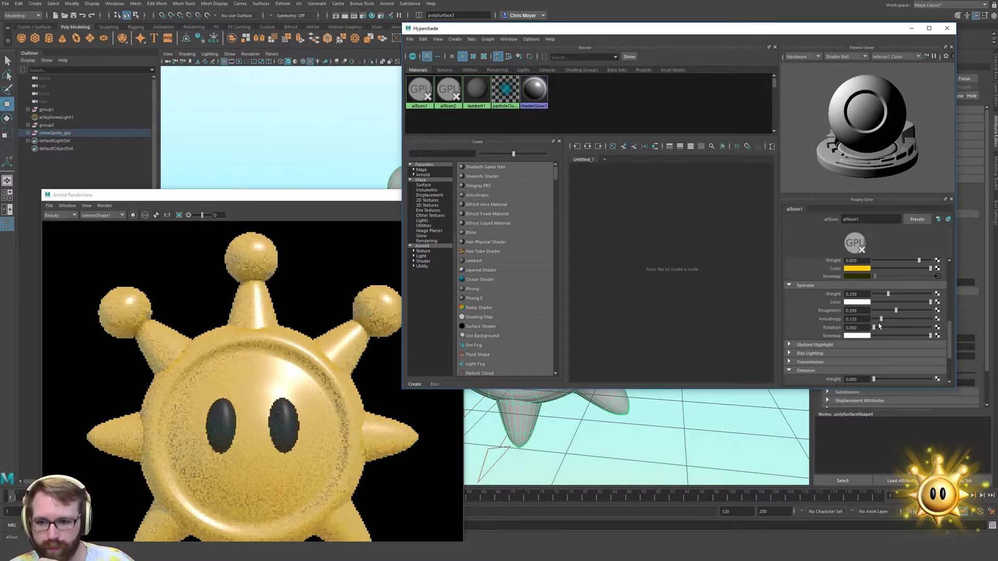
click(900, 319)
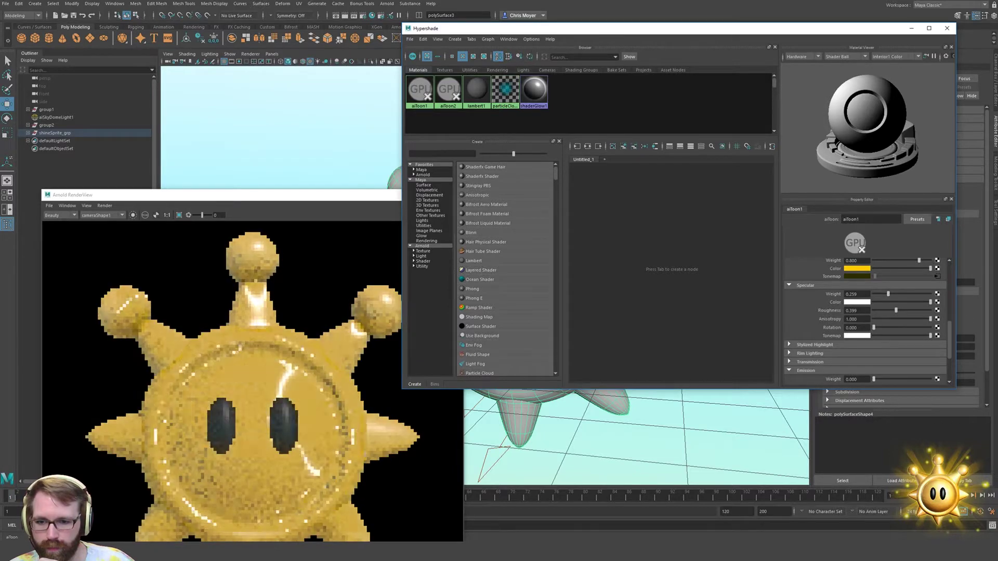
click(874, 319)
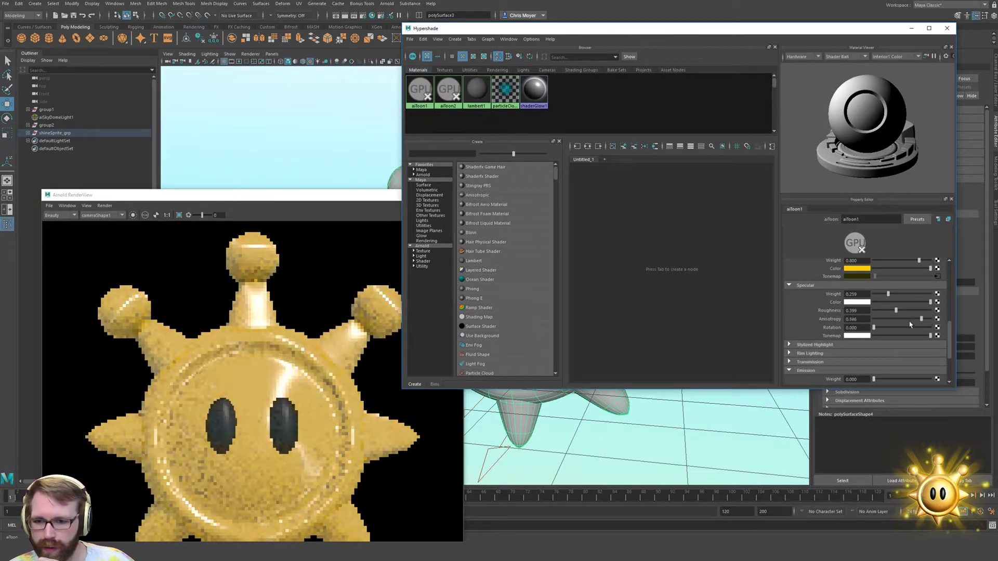
click(908, 319)
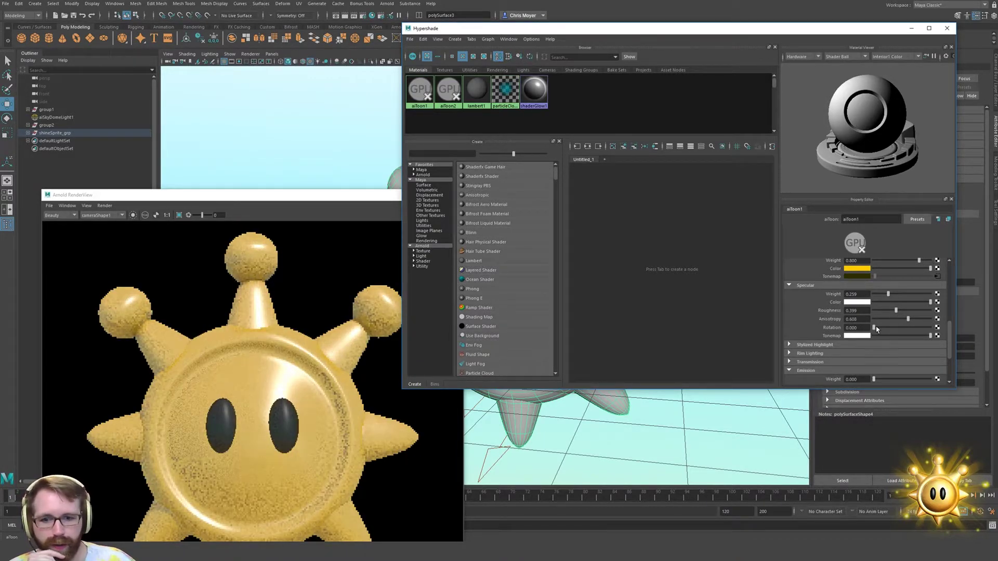
Adjust the aiToon1 material's specular rotation and set its specular anisotropy to 0
click(902, 328)
click(921, 328)
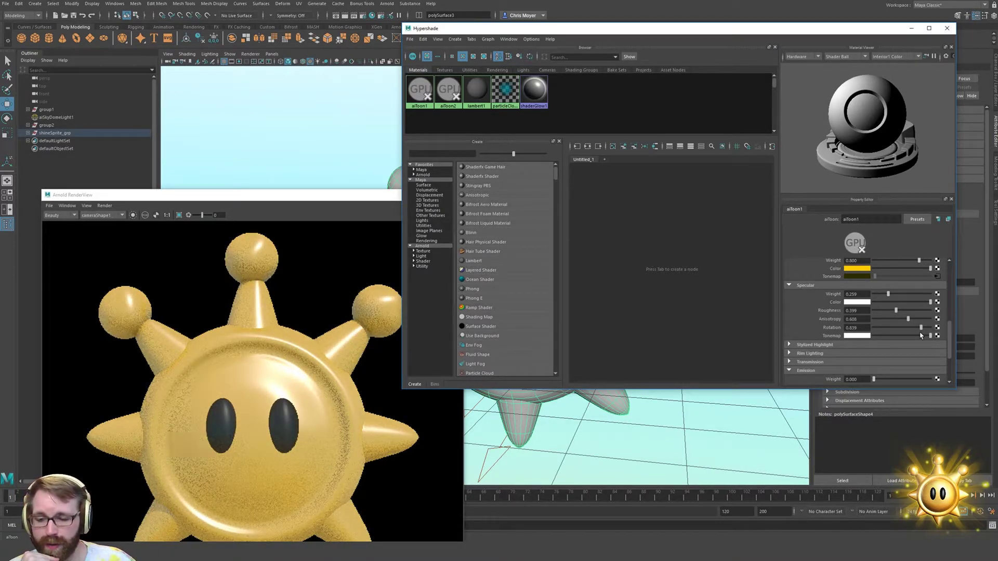
click(918, 327)
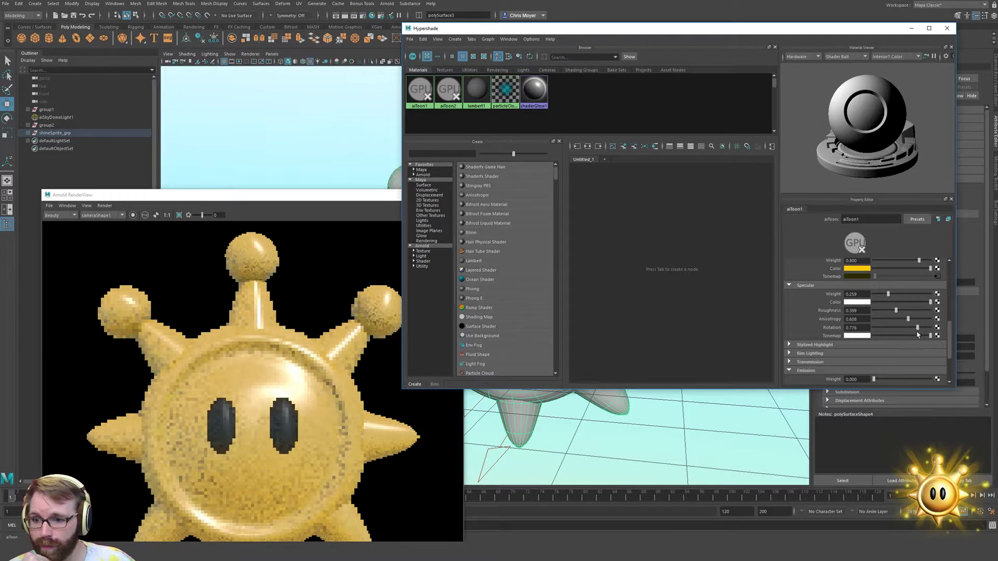
click(915, 328)
click(916, 331)
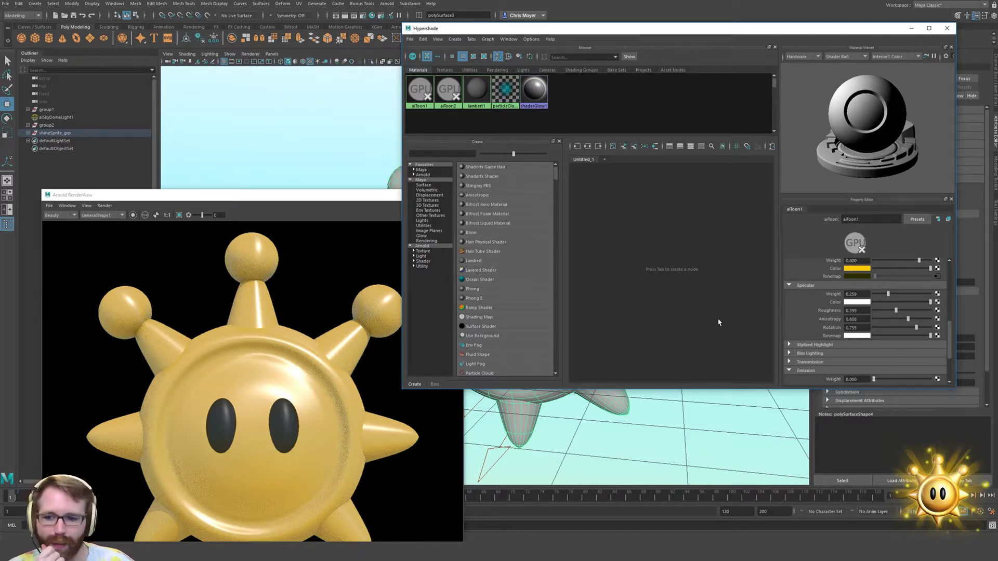
click(890, 328)
click(874, 319)
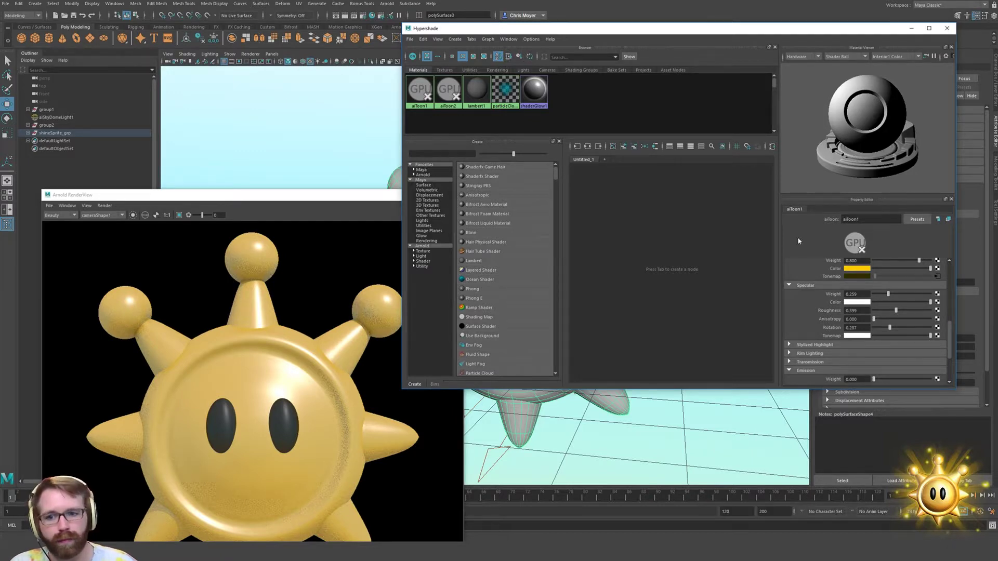
Close the Hypershade and save the scene, accepting the student version notice
click(947, 28)
key(ctrl+s)
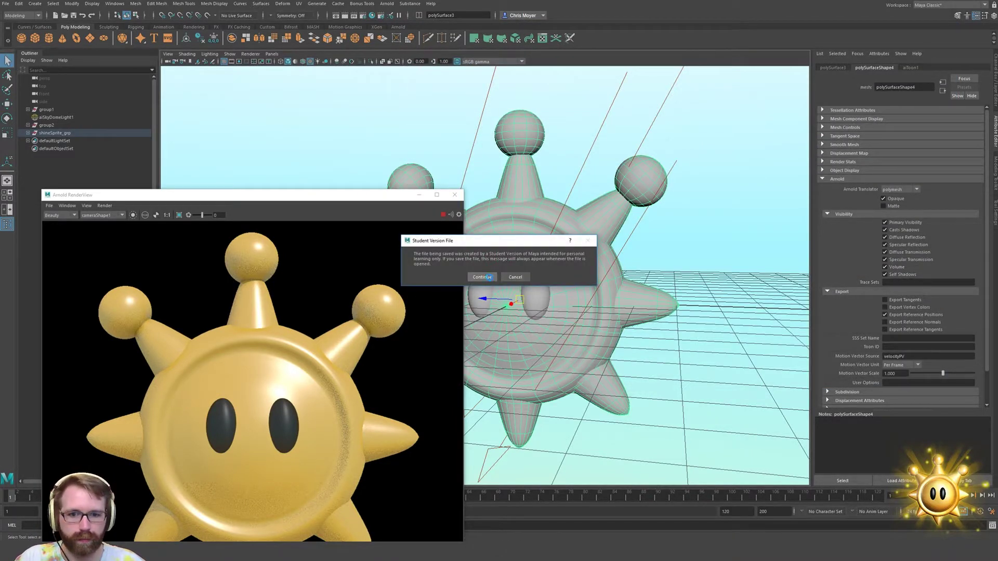
click(483, 277)
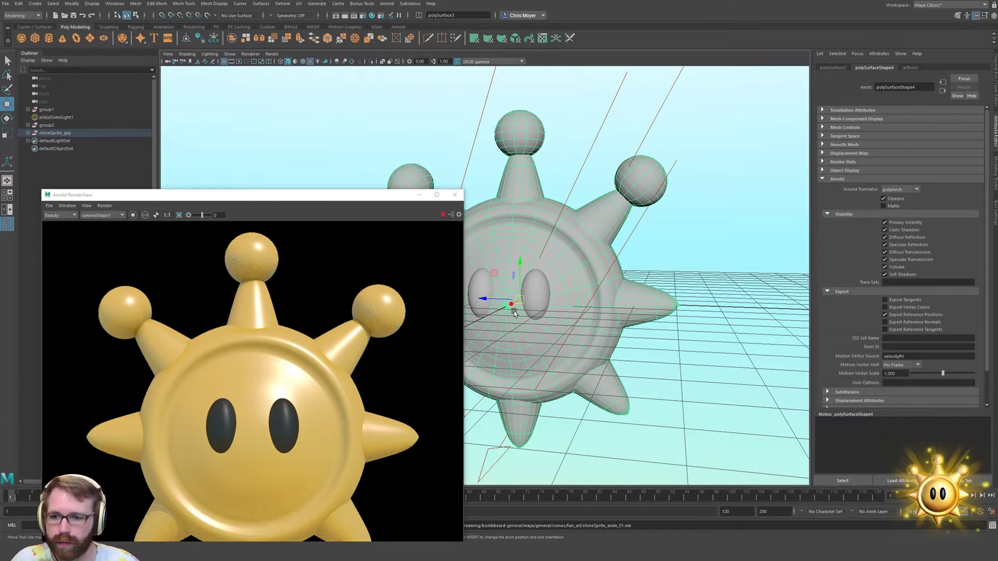
Try rotating the shineSprite_grp group about its Y axis with the Arnold render kept in view
alt+drag(518, 313, 547, 298)
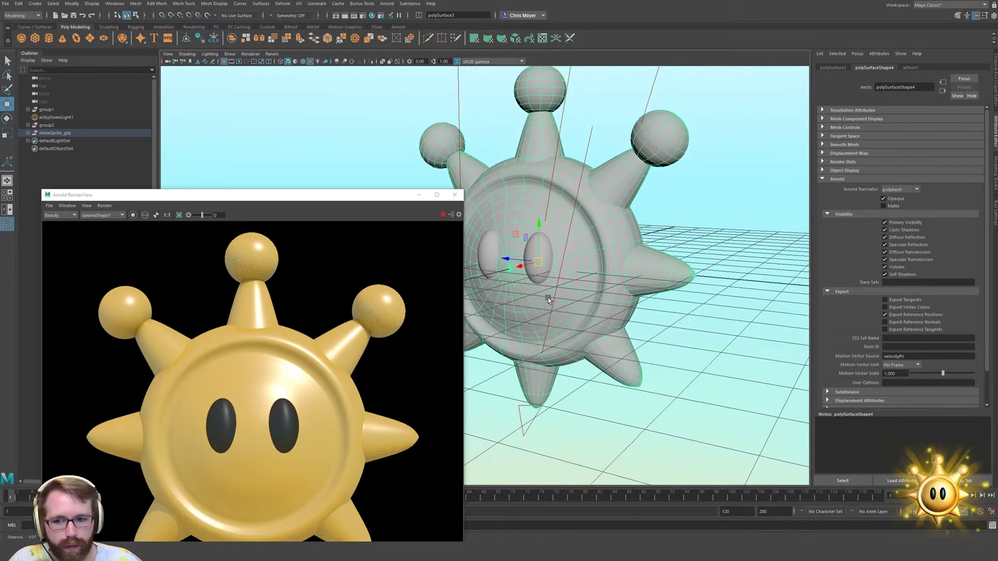
drag(314, 198, 424, 108)
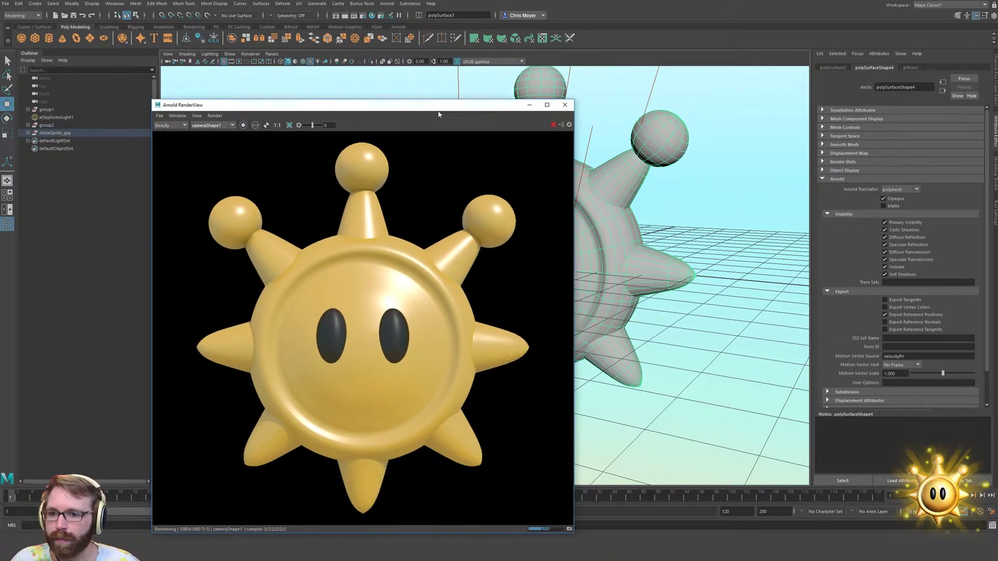
click(61, 133)
key(e)
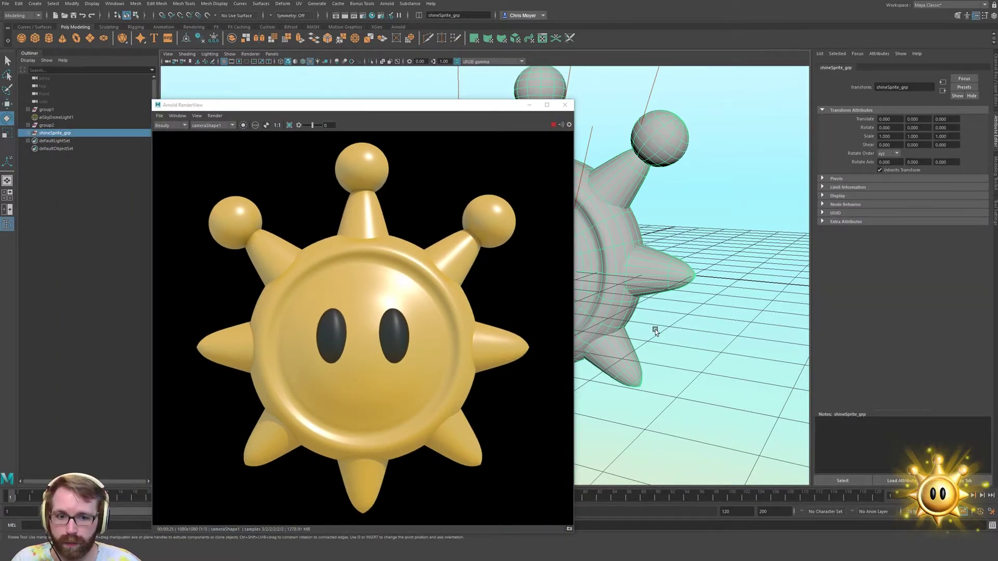
alt+drag(655, 330, 613, 338)
drag(457, 109, 446, 108)
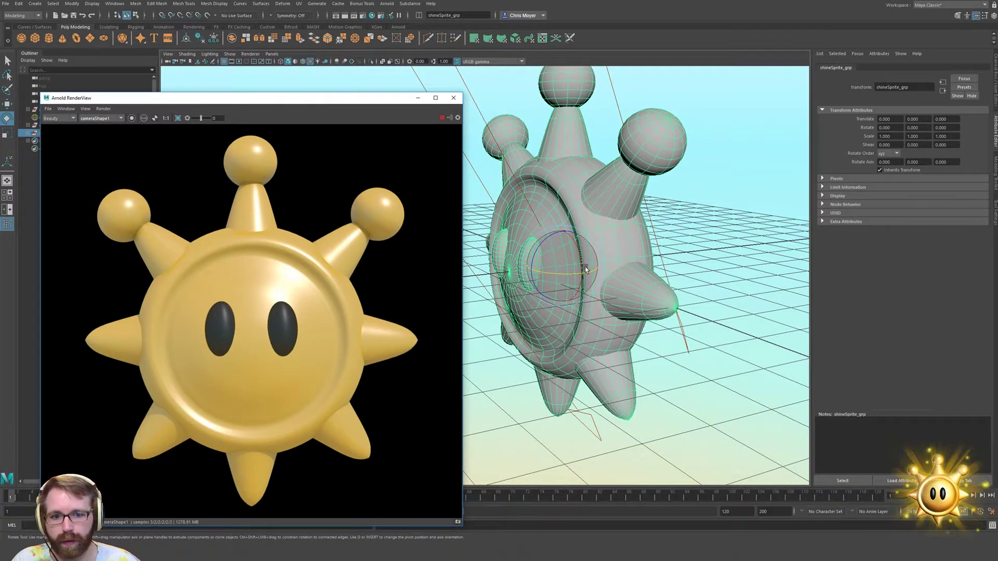
click(565, 275)
middle_drag(747, 279, 732, 323)
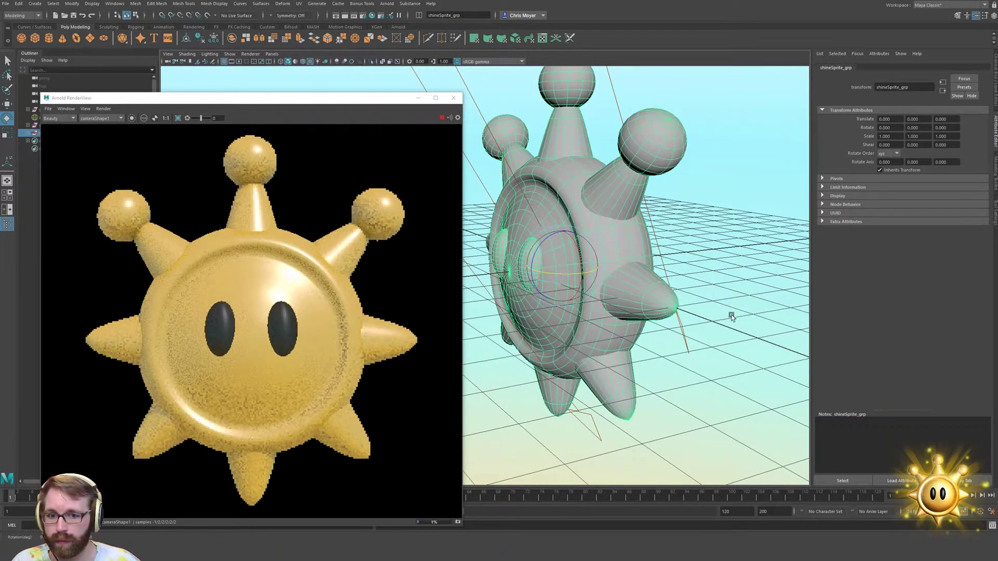
alt+drag(730, 318, 624, 312)
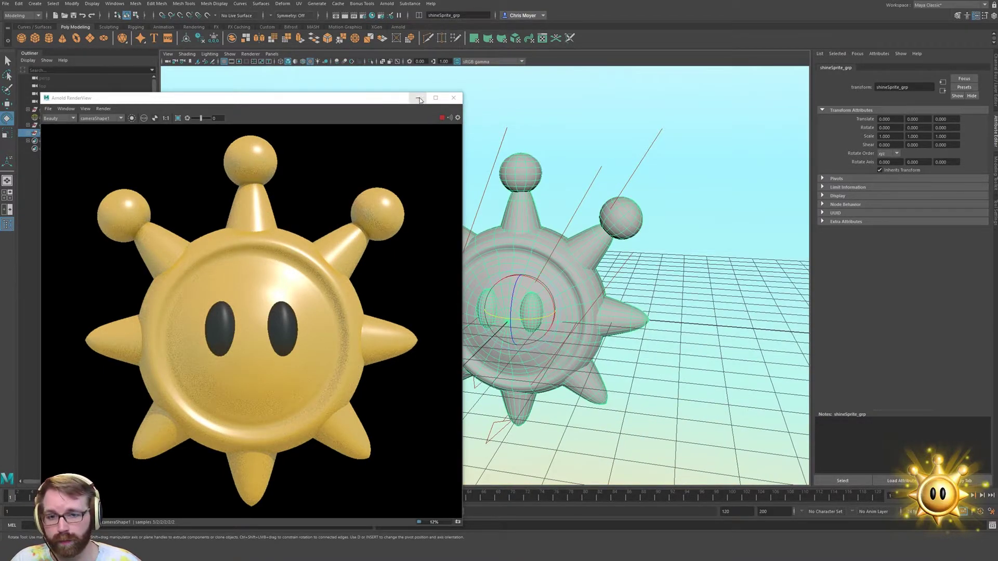
Close the Arnold RenderView and clear the selection
click(453, 99)
click(330, 310)
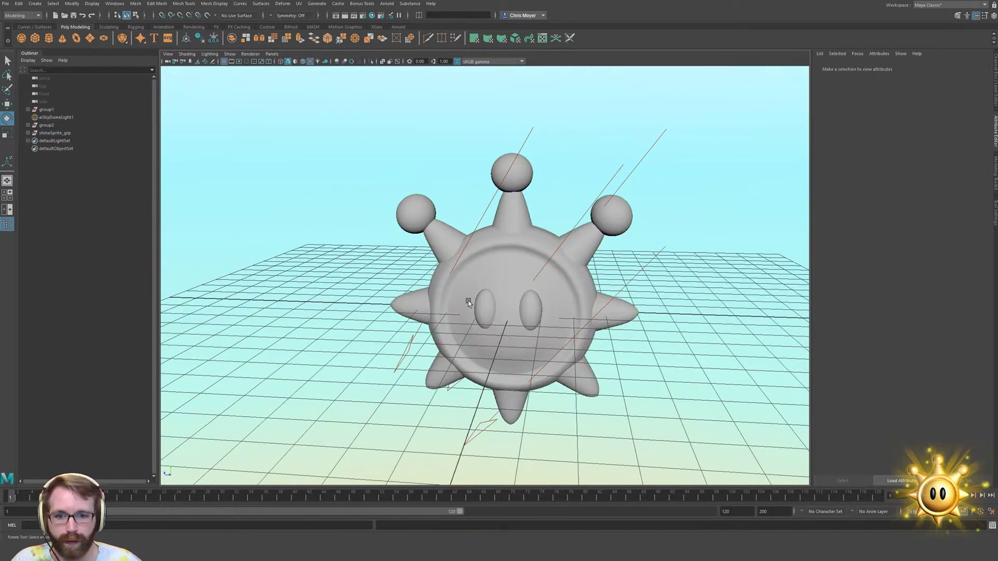
alt+drag(468, 303, 439, 251)
With group1 selected, shorten the playback range to end at frame 25 and show the Channel Box
click(46, 112)
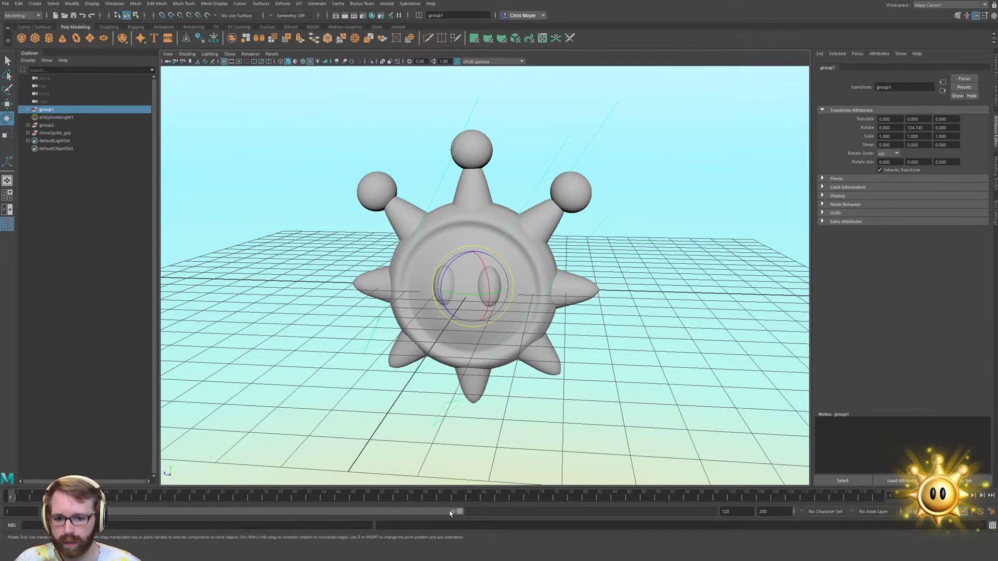
drag(462, 513, 170, 512)
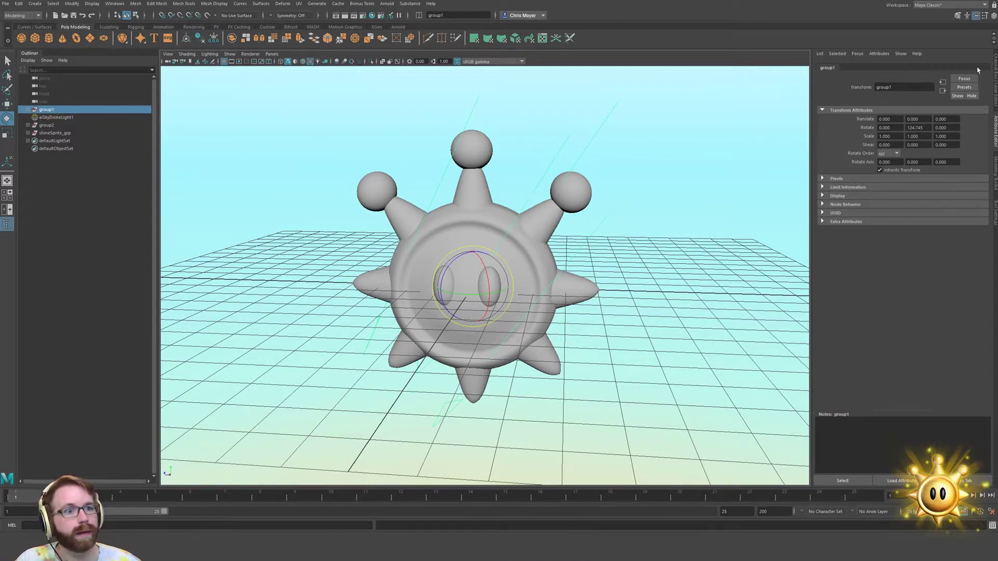
click(994, 76)
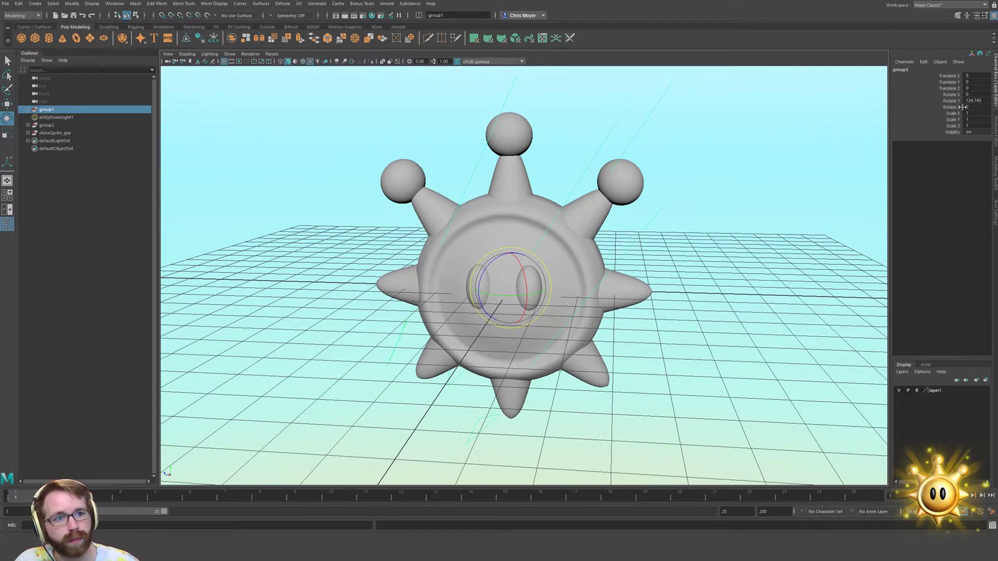
Try setting group1's Rotate Y to 0, and undo it
text(0)
key(Return)
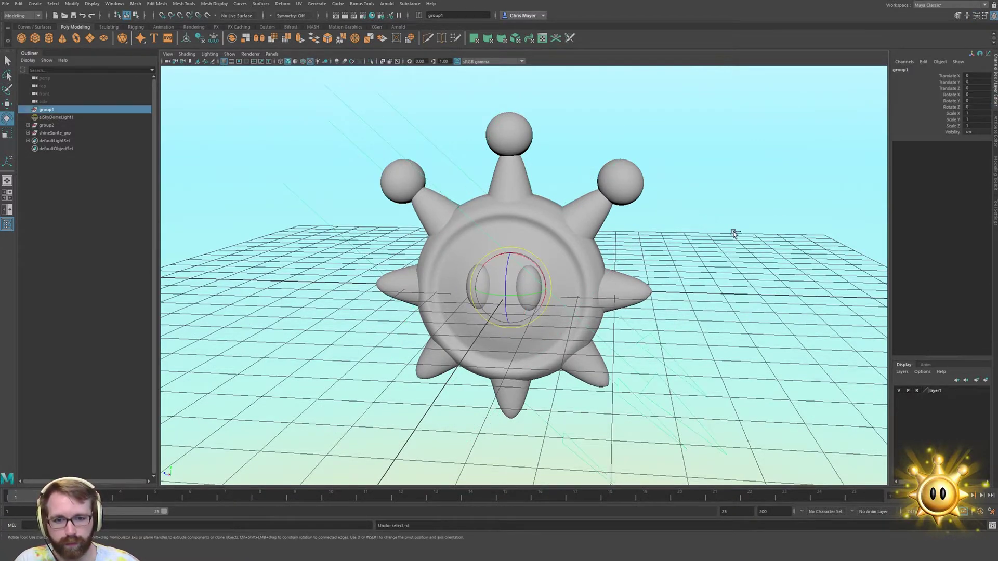
key(ctrl+z)
Clear the selection and select the sun's parent group, shineSprite_grp
click(788, 202)
click(636, 196)
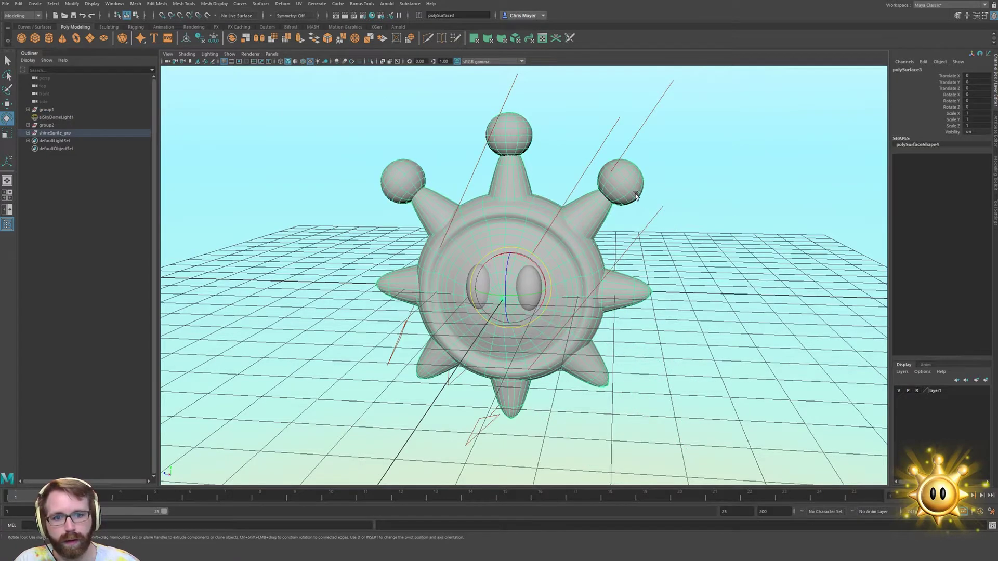
key(Up)
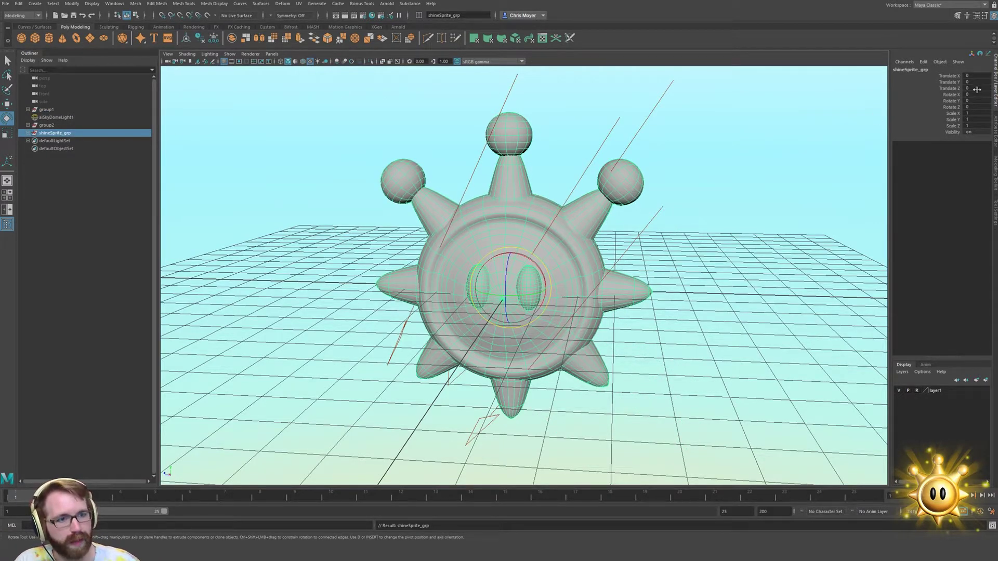
Try moving shineSprite_grp up along Y and rotating it about Y, undoing both changes
key(w)
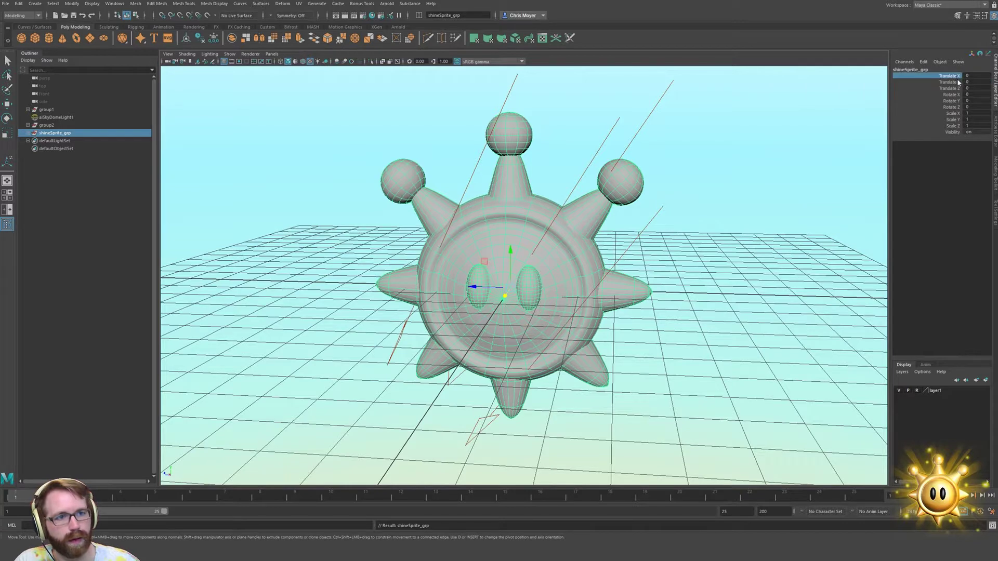
click(958, 82)
middle_drag(748, 222, 871, 171)
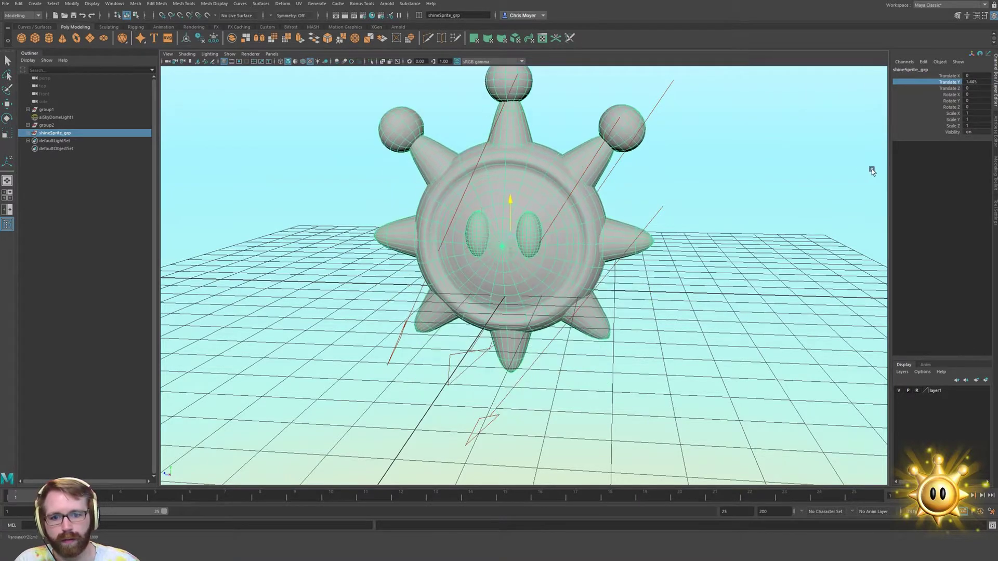
key(ctrl+z)
click(950, 101)
middle_drag(806, 158, 588, 211)
key(ctrl+z)
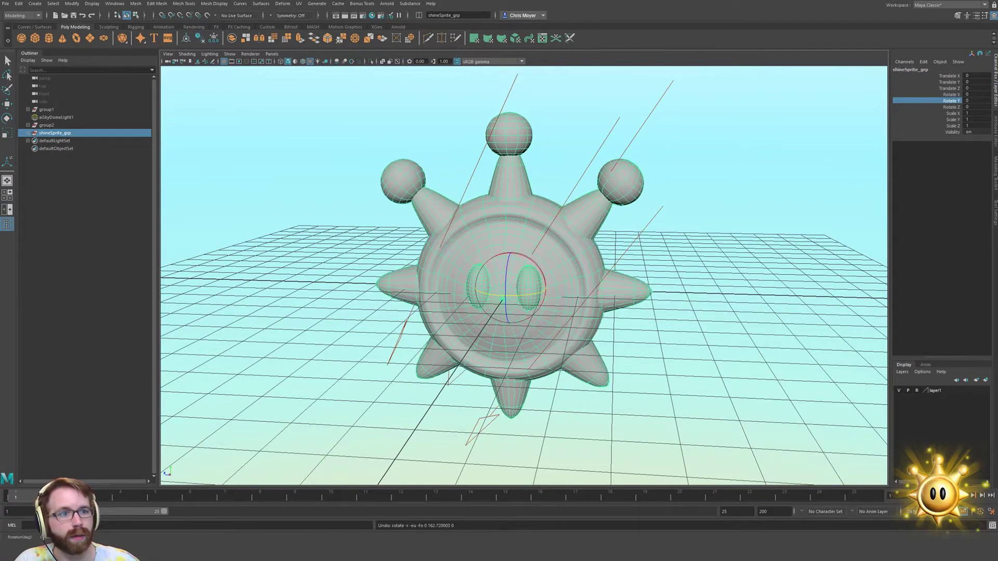
Key shineSprite_grp's Rotate Y at 0 on frame 1 and at 360 on frame 25
right_click(958, 104)
click(957, 117)
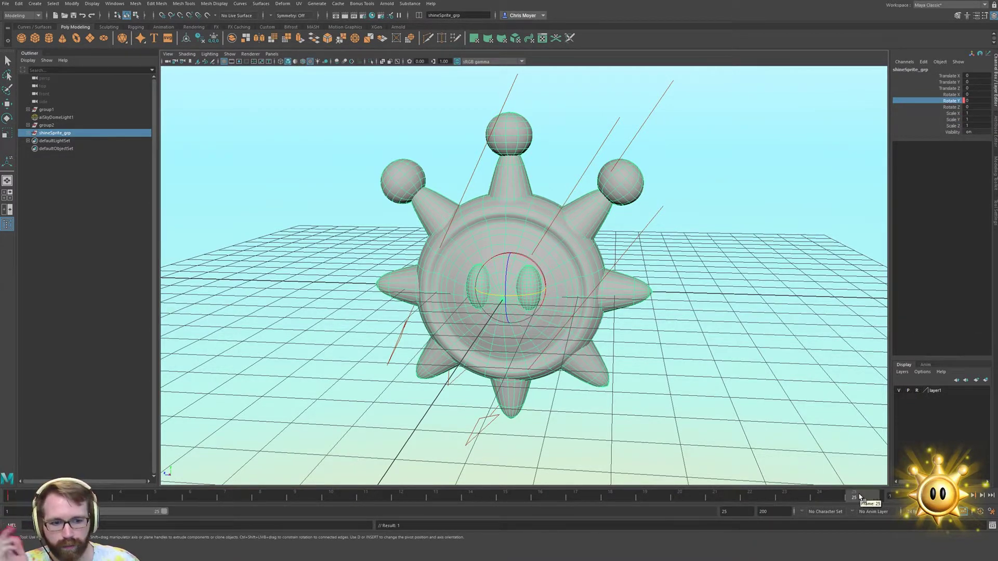
double_click(976, 101)
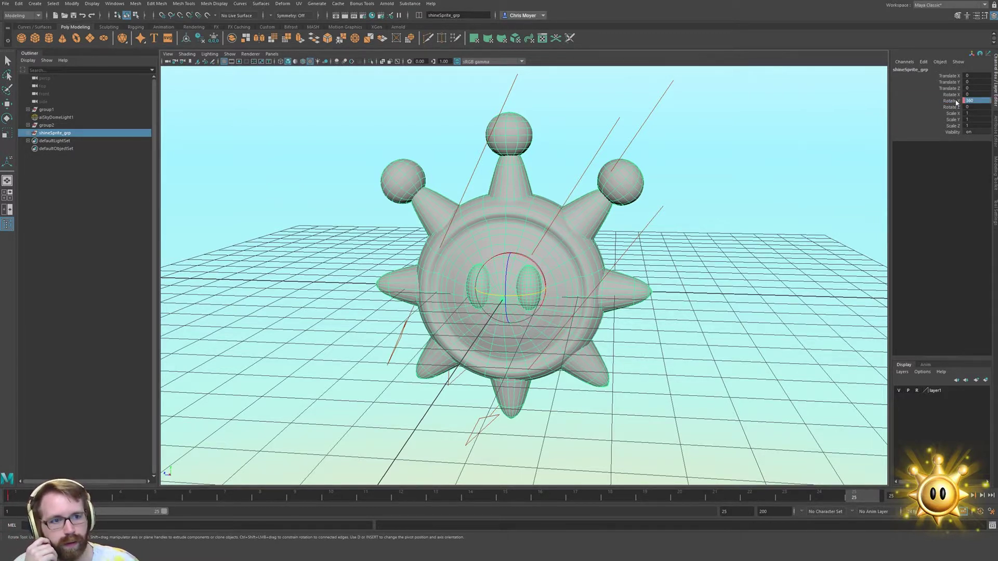
right_click(956, 102)
click(967, 120)
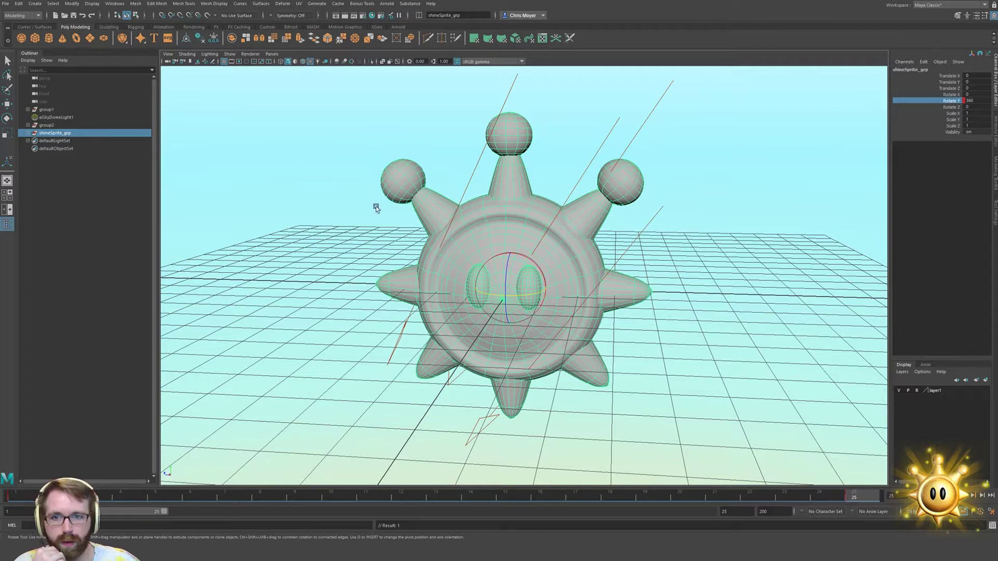
right_click(947, 101)
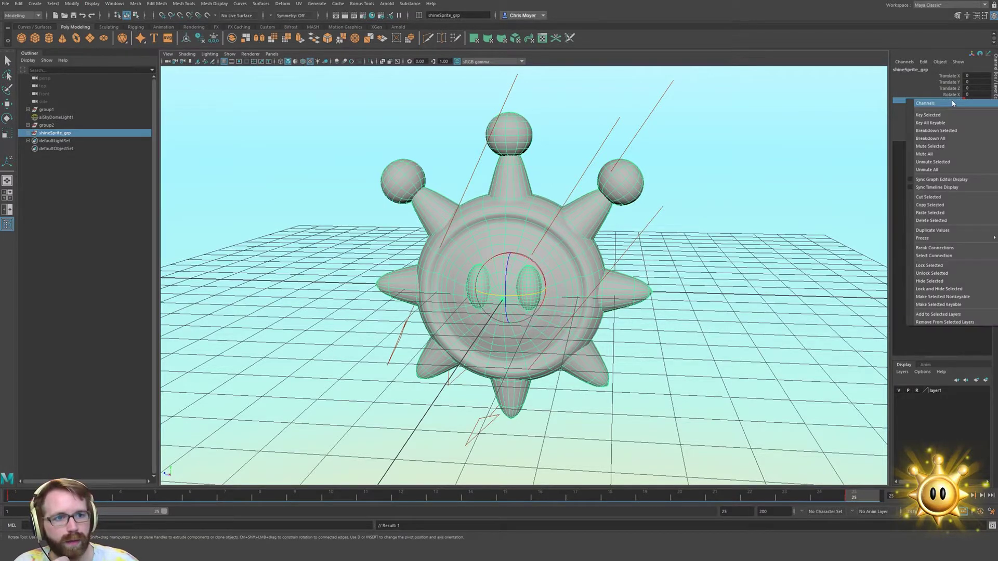
right_click(952, 103)
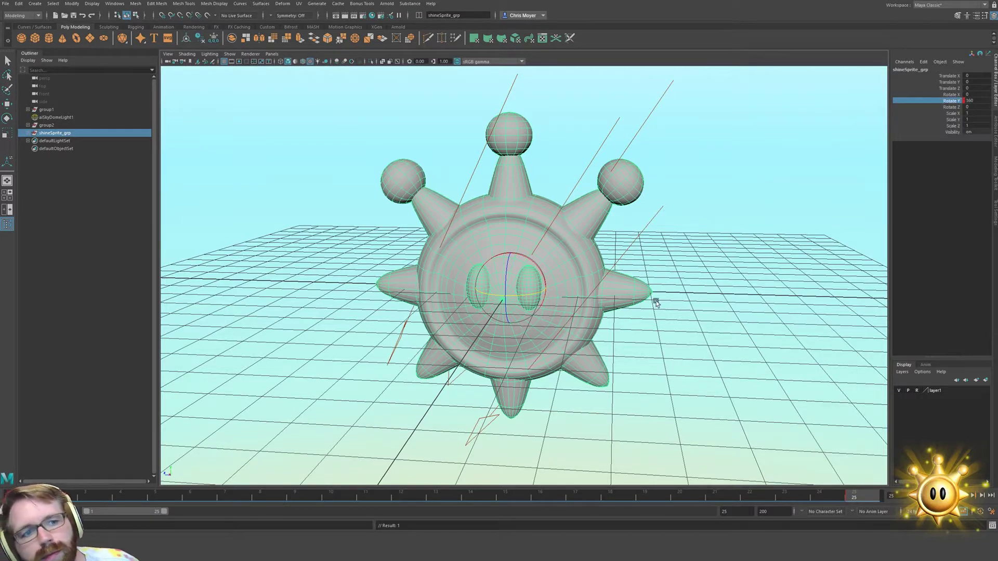
click(934, 299)
Open the Graph Editor for shineSprite_grp and enlarge its window to show the whole Rotate Y curve
click(124, 5)
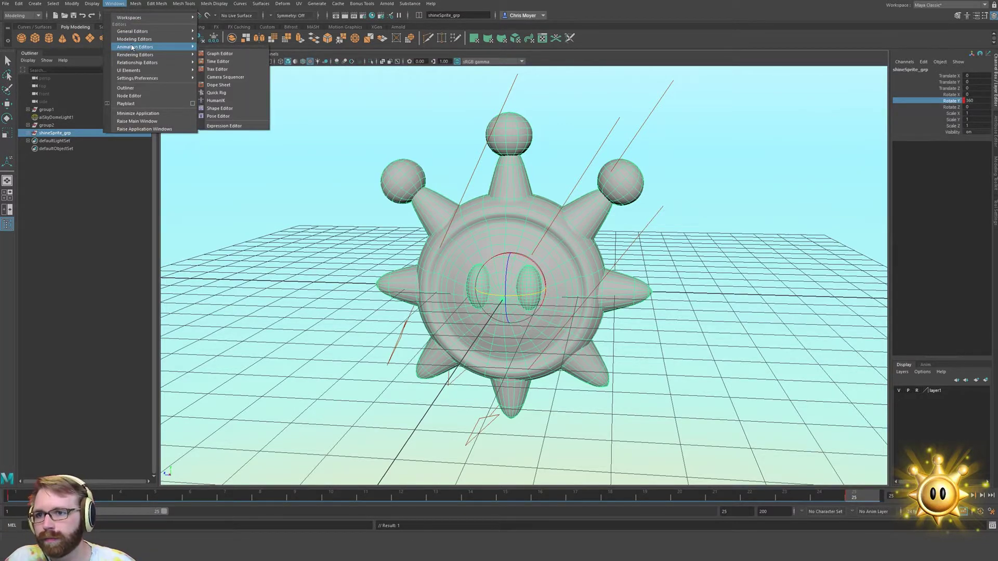
mouse_move(152, 32)
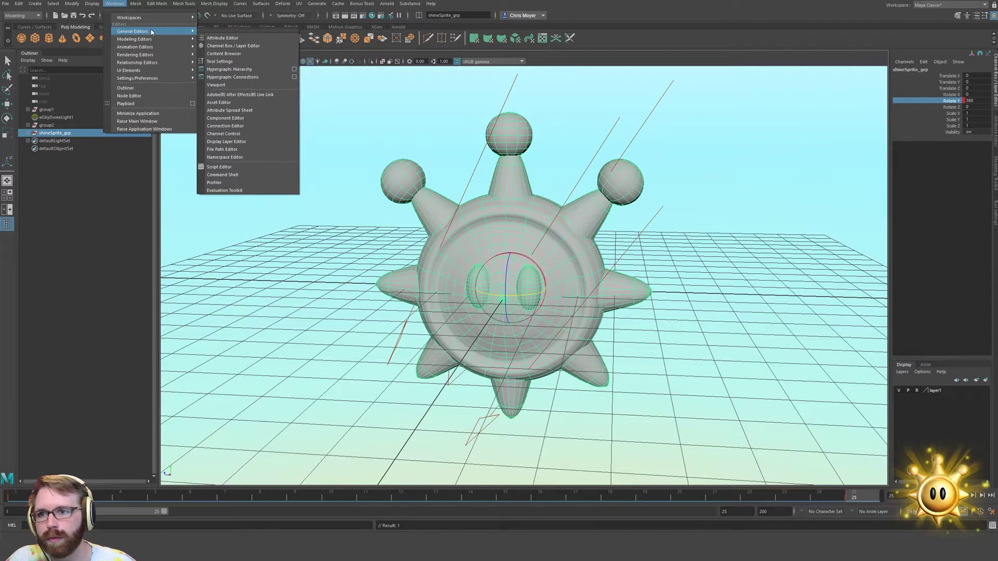
click(265, 69)
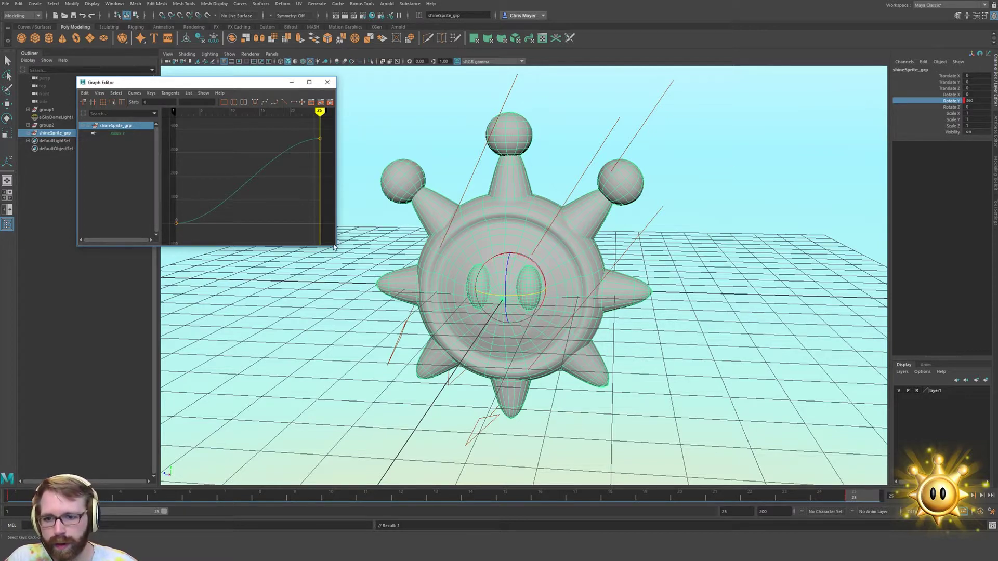
drag(337, 246, 466, 246)
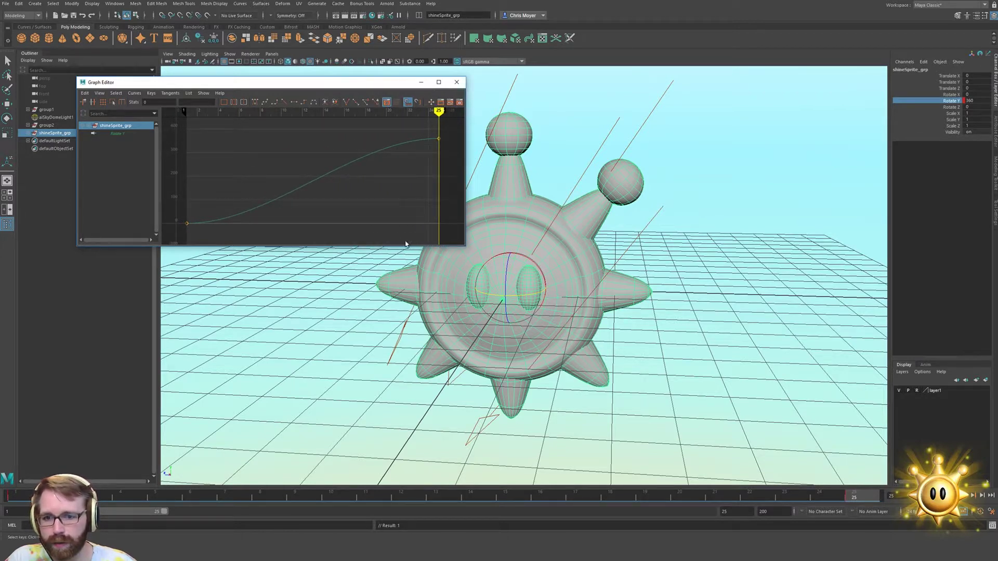
drag(405, 249, 404, 382)
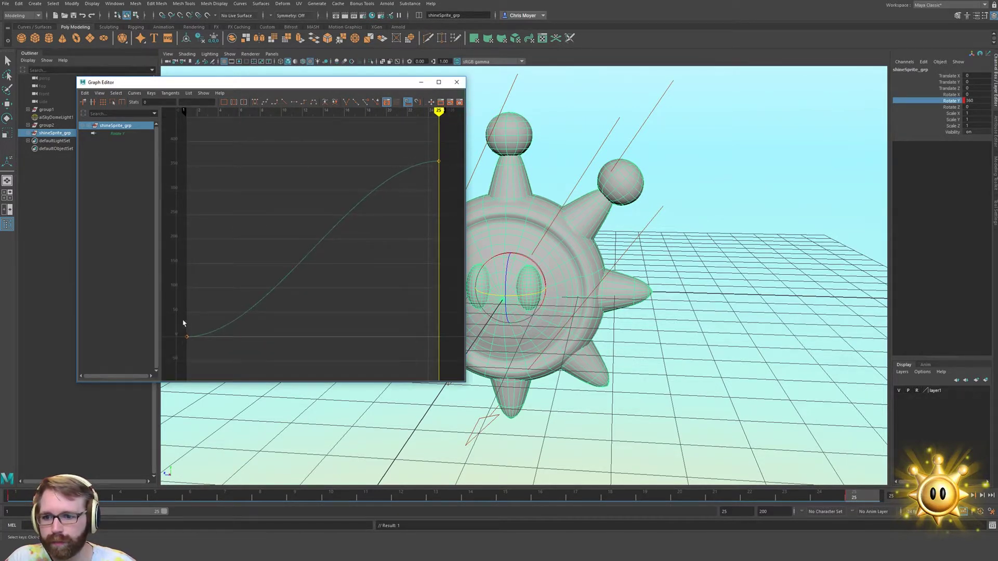
Set linear tangents on both Rotate Y keys of shineSprite_grp and close the Graph Editor
drag(421, 150, 457, 169)
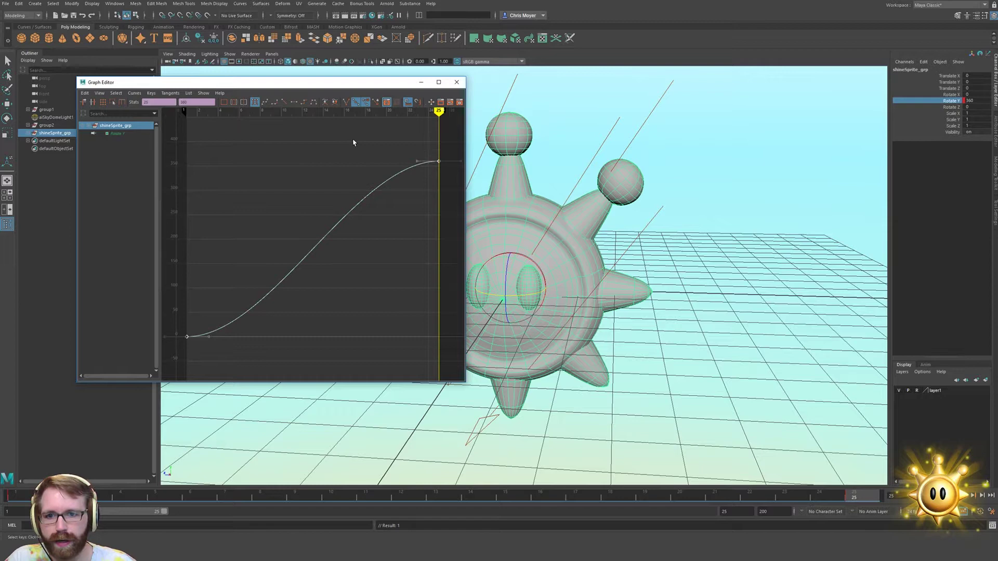
click(284, 102)
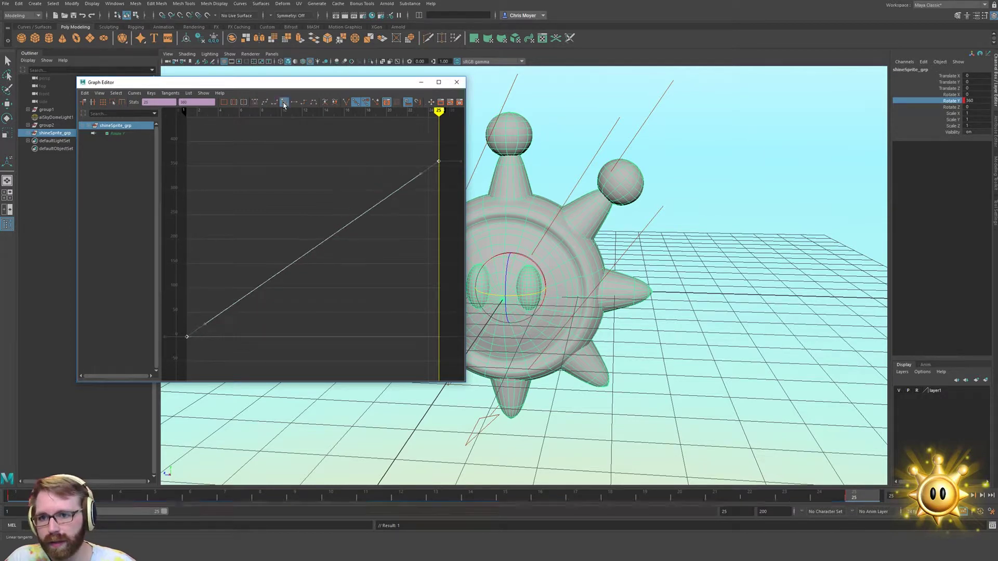
click(457, 84)
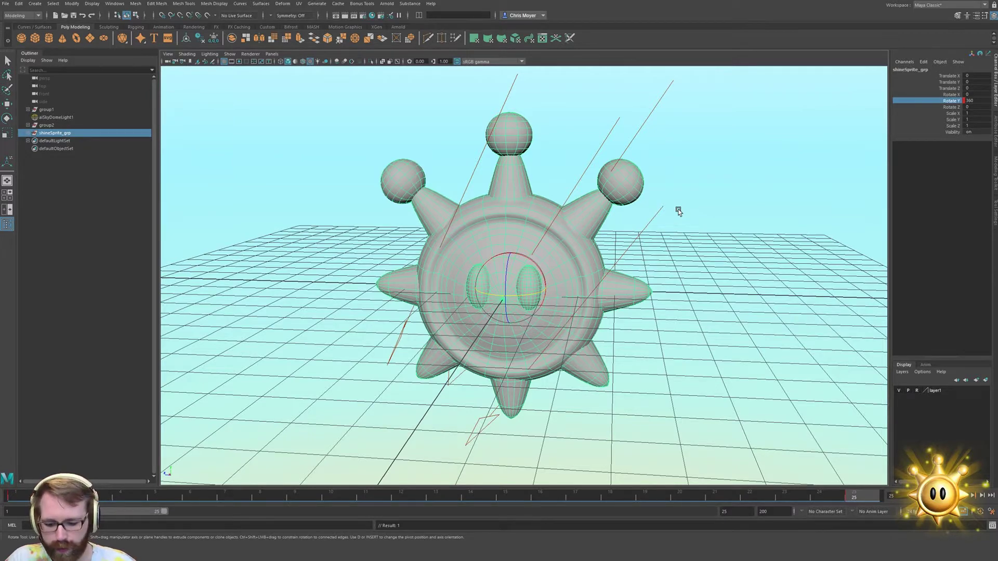
Play the spin, end the playback range at frame 24, and play the loop again
key(alt+v)
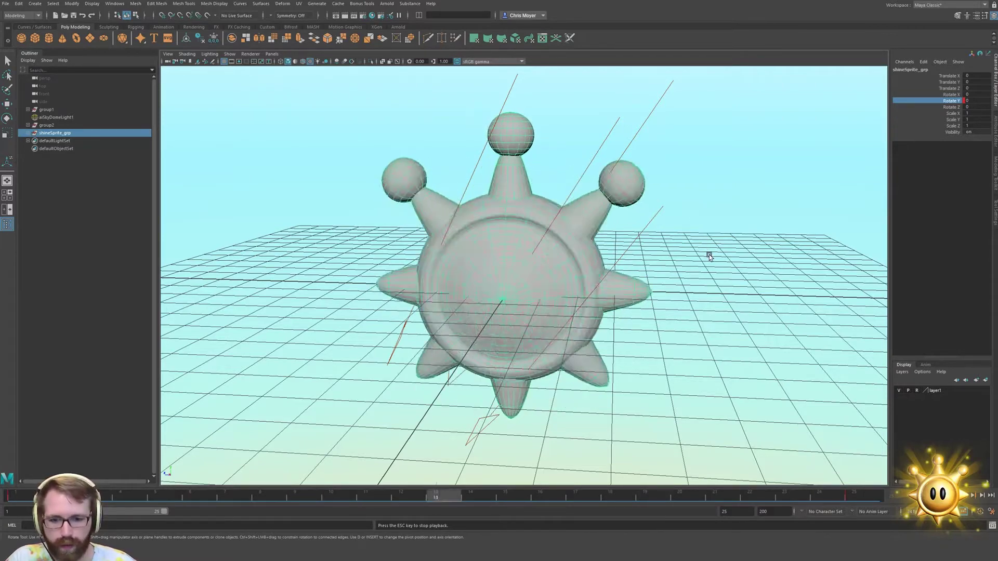
key(Escape)
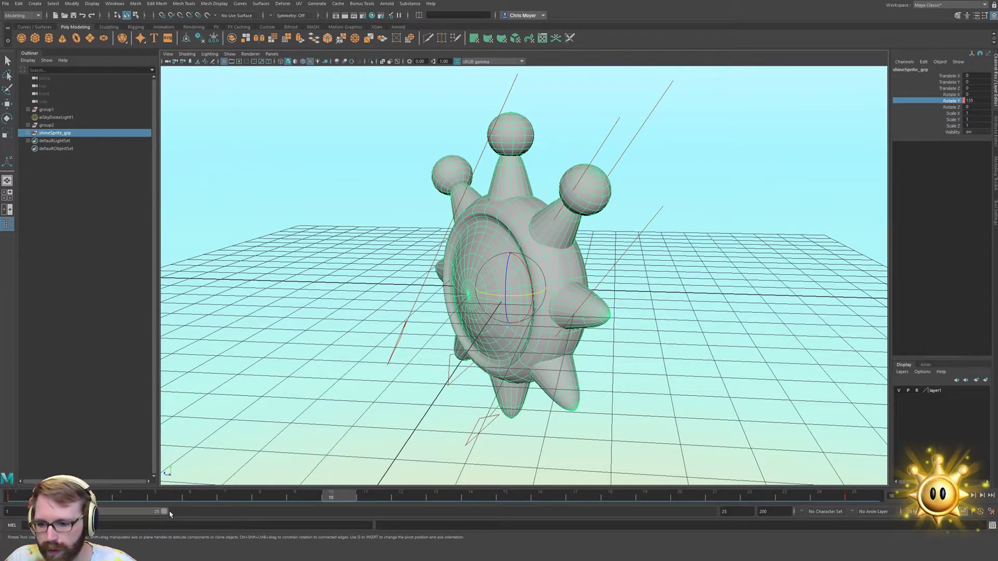
key(alt+v)
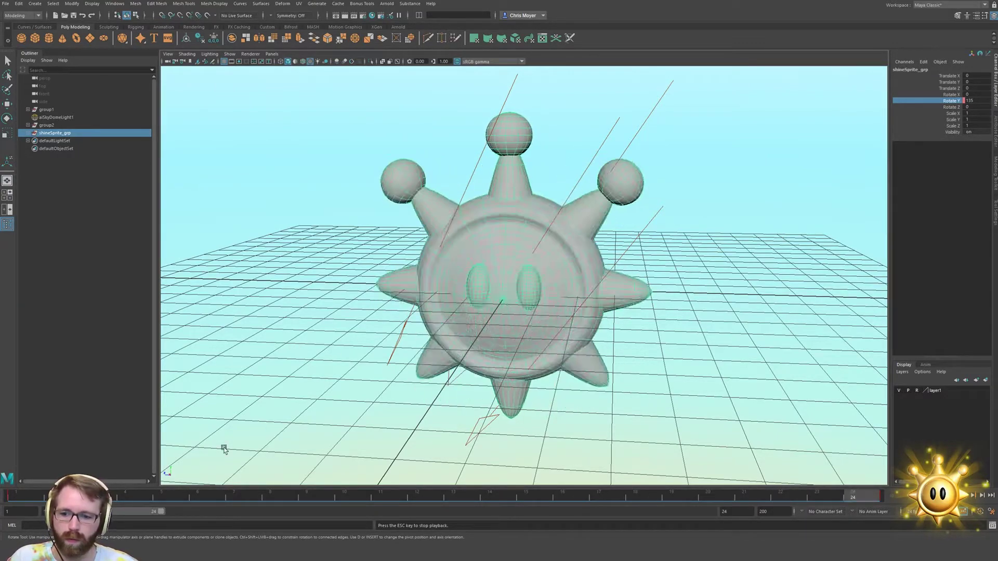
key(Escape)
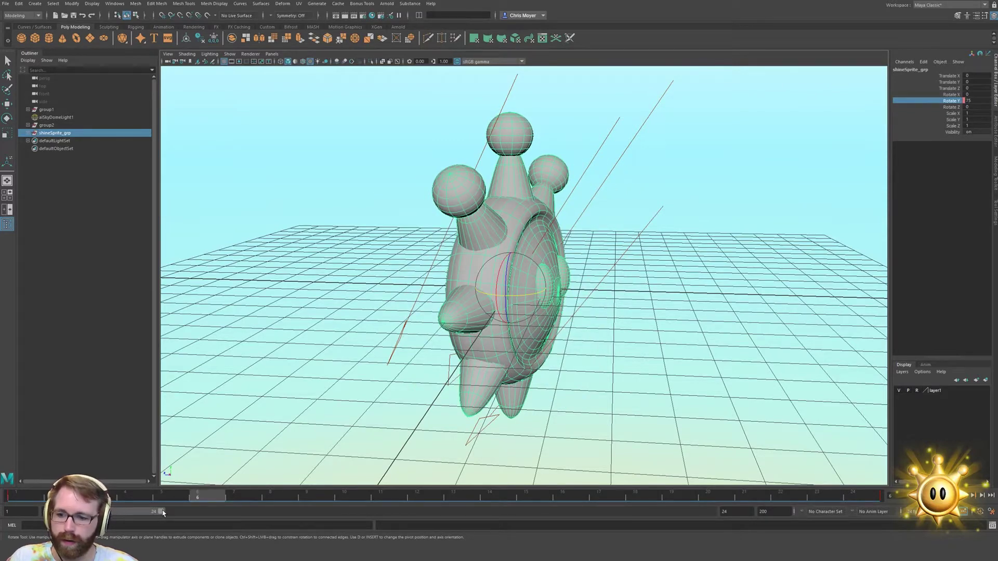
Extend the playback range to frame 36 and move shineSprite_grp's last Rotate Y key to frame 36
drag(163, 512, 192, 517)
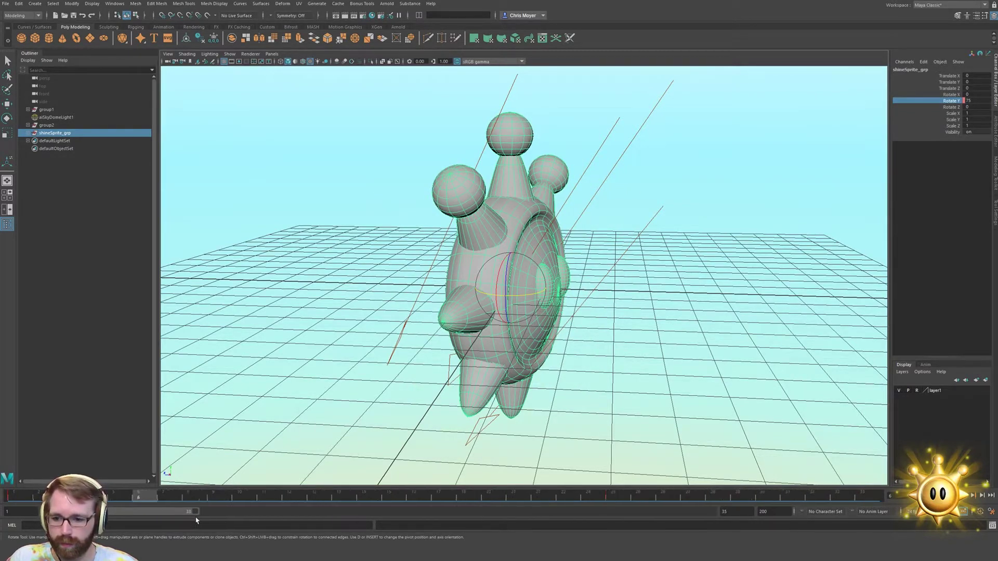
click(594, 498)
drag(605, 499, 848, 497)
click(685, 439)
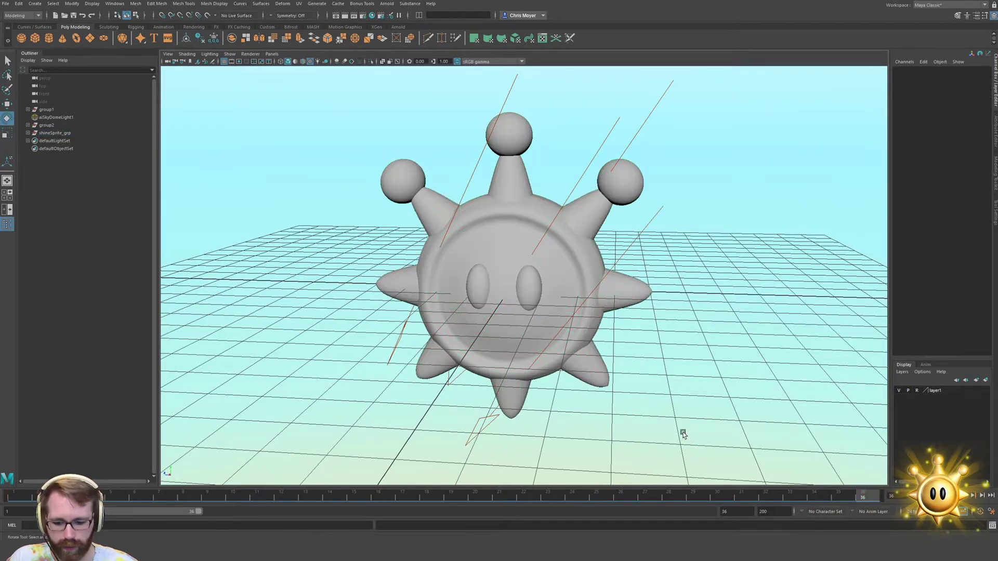
Play the slower spin, reselect shineSprite_grp, end the playback range at frame 35 and play the loop again
key(alt+v)
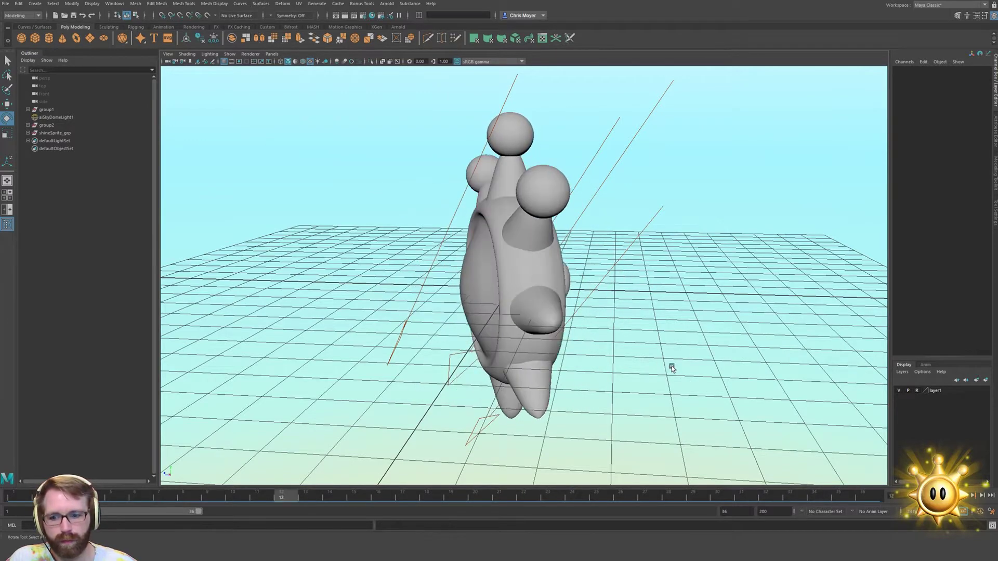
click(859, 499)
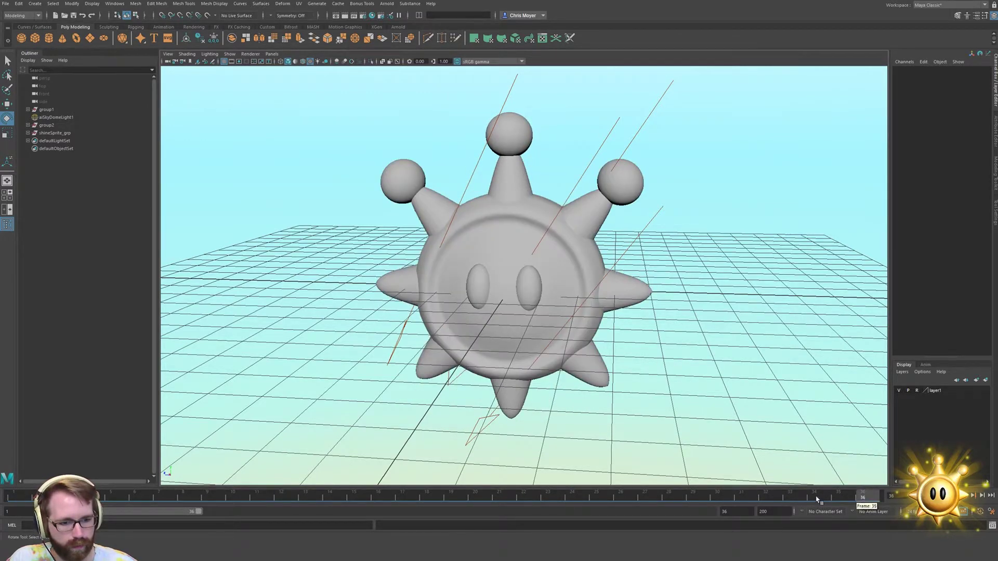
click(592, 260)
key(Up)
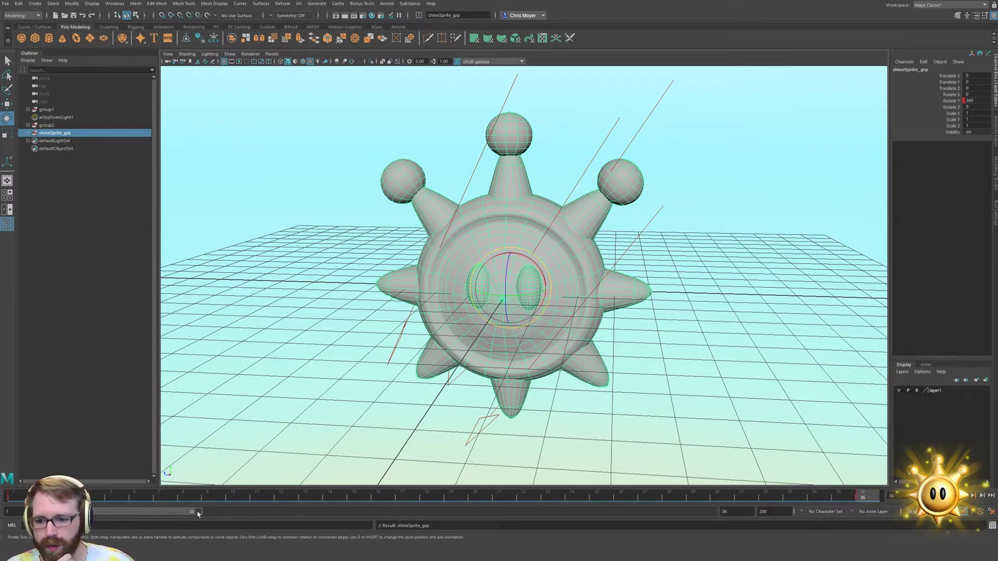
drag(198, 514, 196, 513)
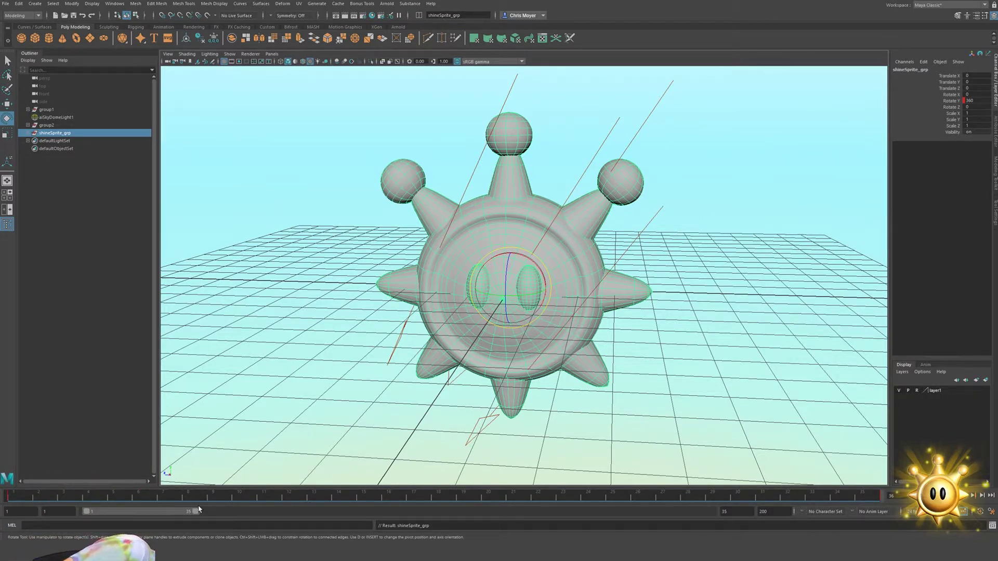
key(alt+v)
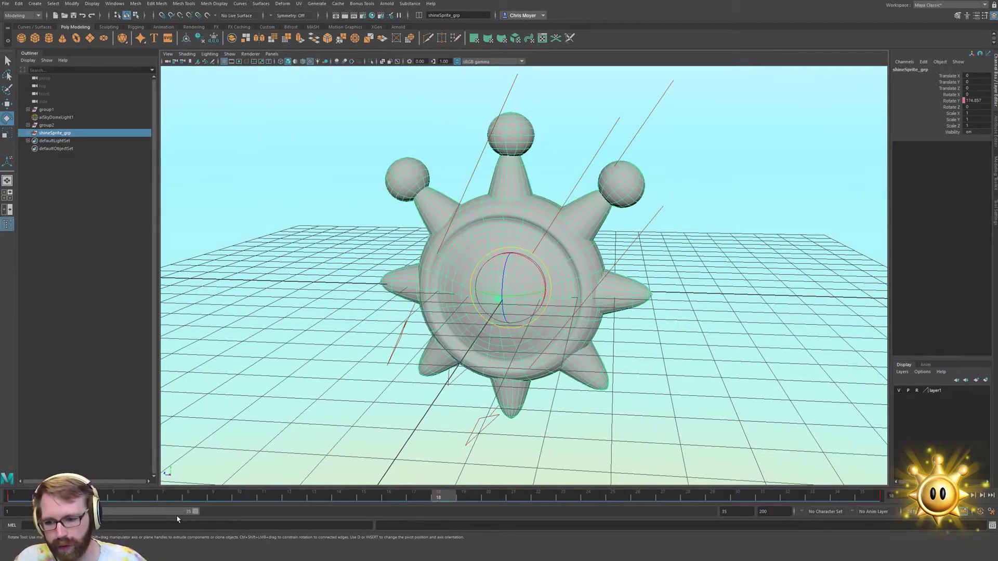
Move the last Rotate Y key to frame 48, end the playback range at frame 47 and play the loop
drag(198, 514, 237, 517)
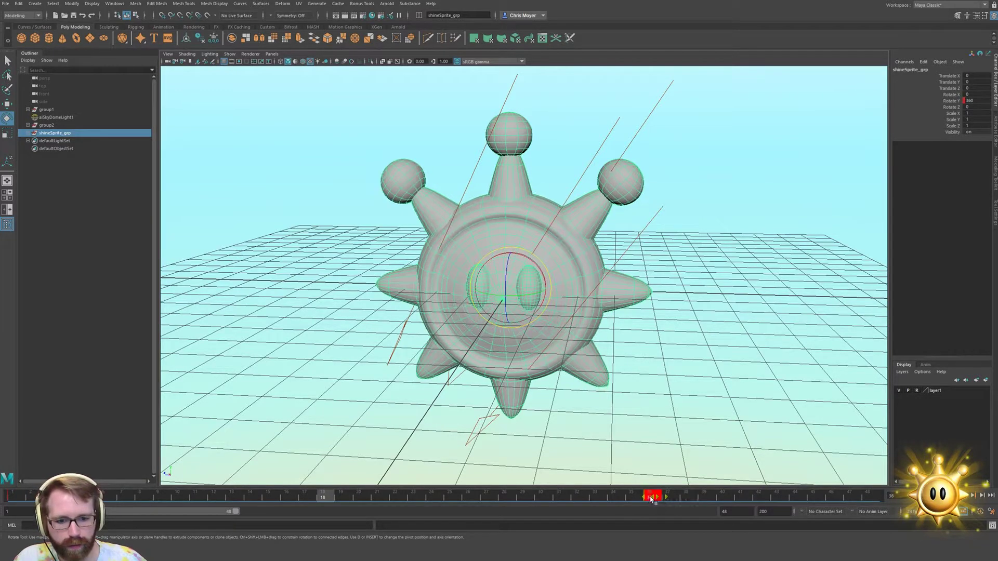
drag(656, 500, 871, 500)
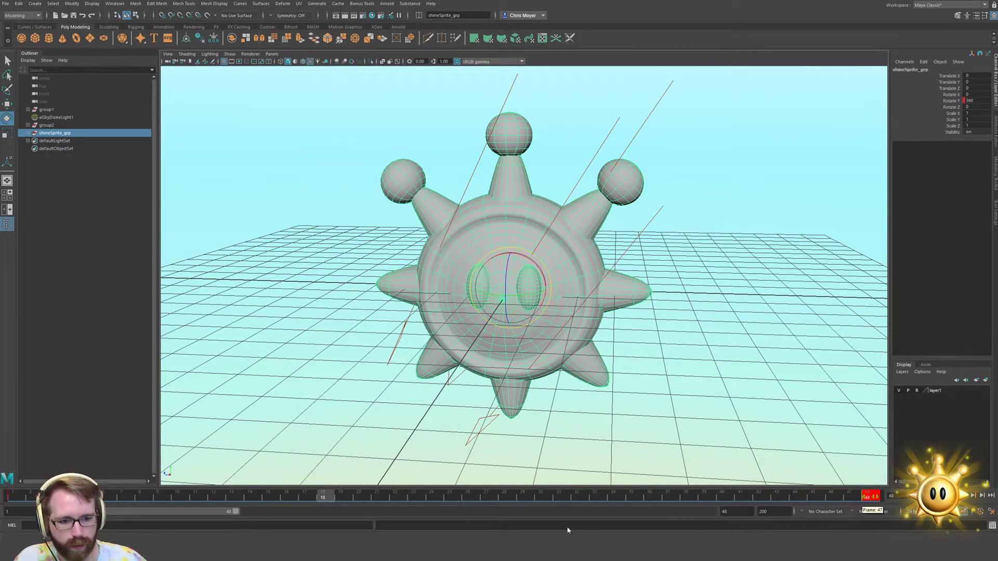
drag(235, 516, 232, 516)
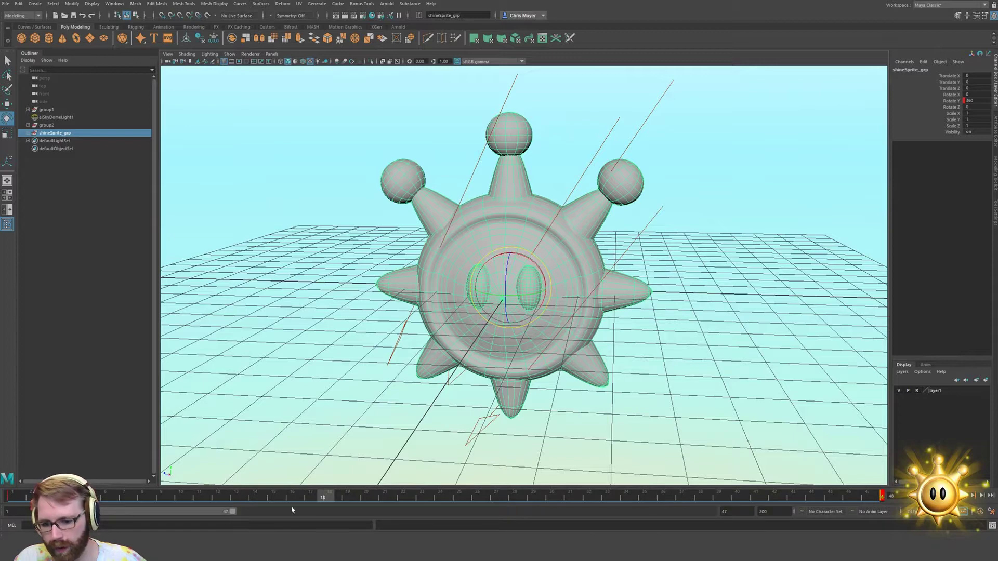
key(alt+v)
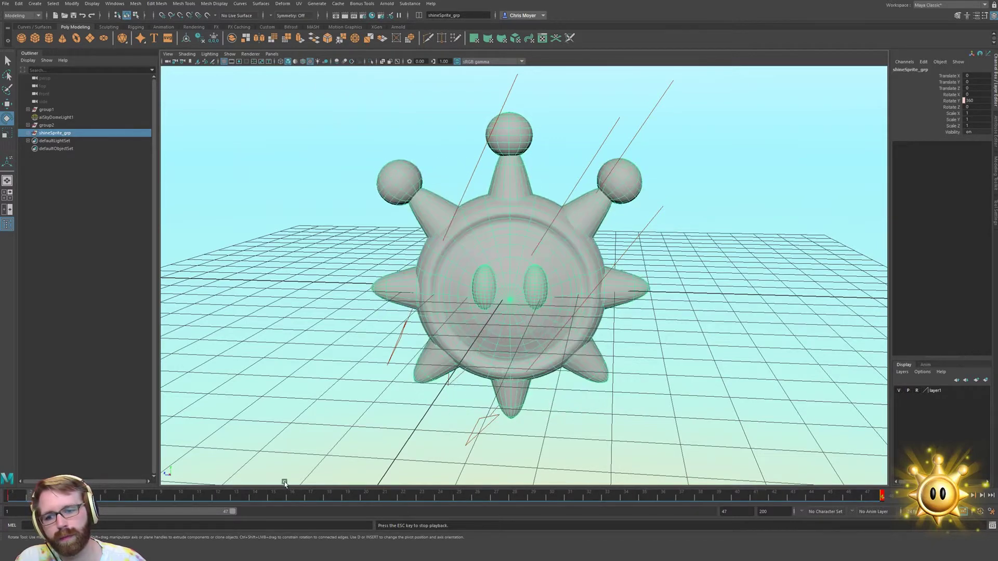
key(Escape)
Move shineSprite_grp's last Rotate Y key to frame 56 and end the playback range at frame 55
drag(231, 513, 261, 518)
drag(750, 498, 872, 496)
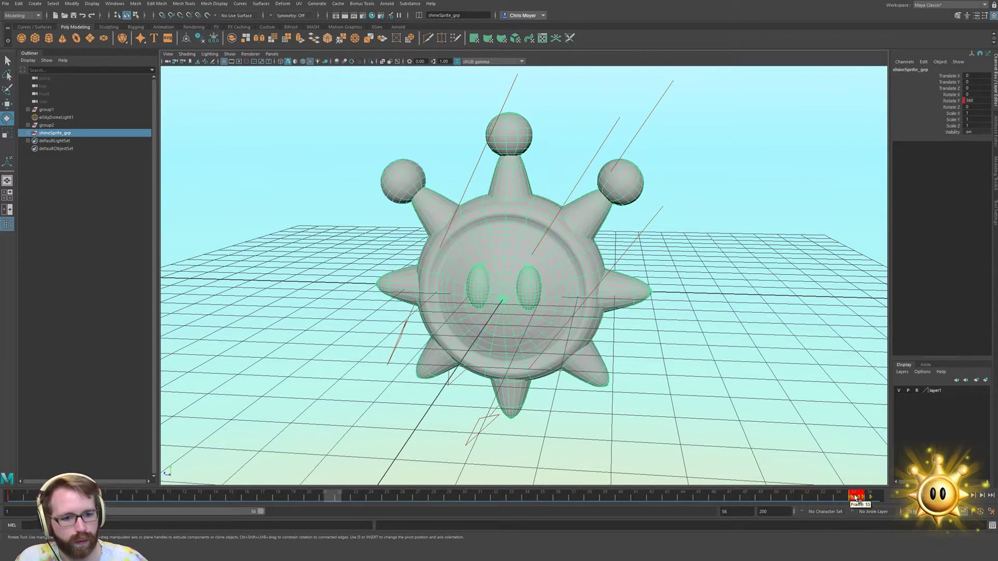
drag(259, 516, 256, 516)
Open the Graph Editor and set auto tangents on both Rotate Y keys of shineSprite_grp
click(124, 3)
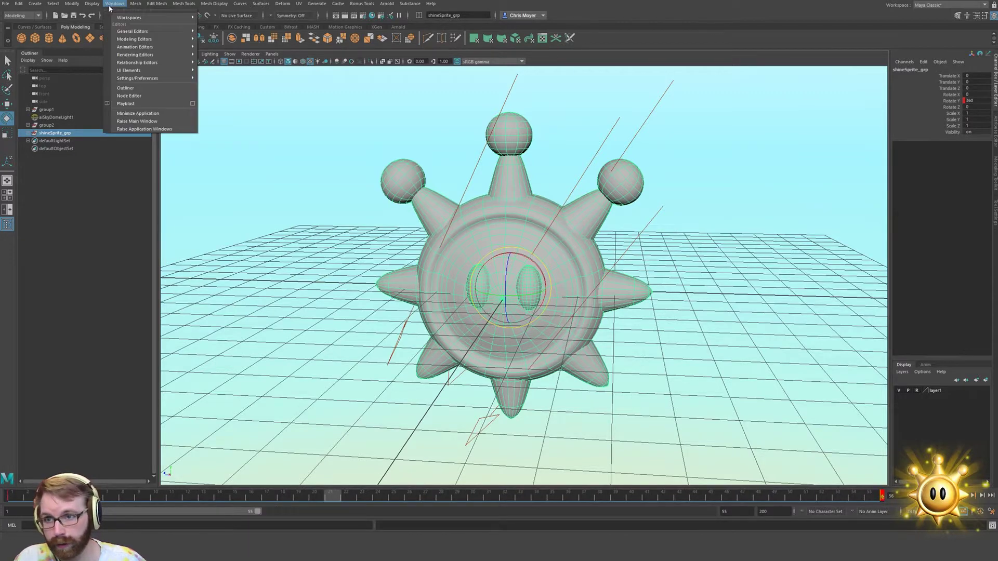
mouse_move(156, 47)
click(221, 54)
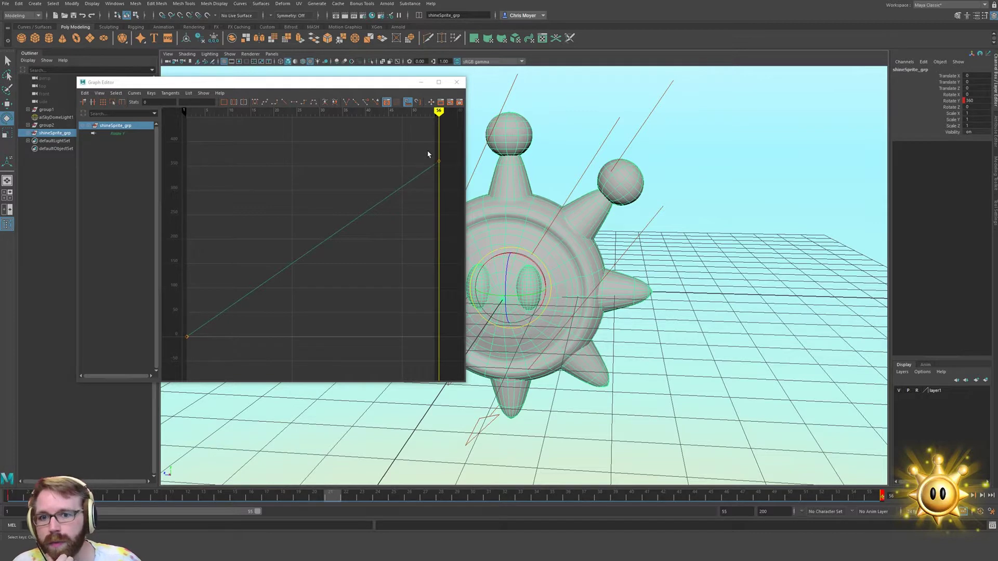
drag(428, 148, 458, 180)
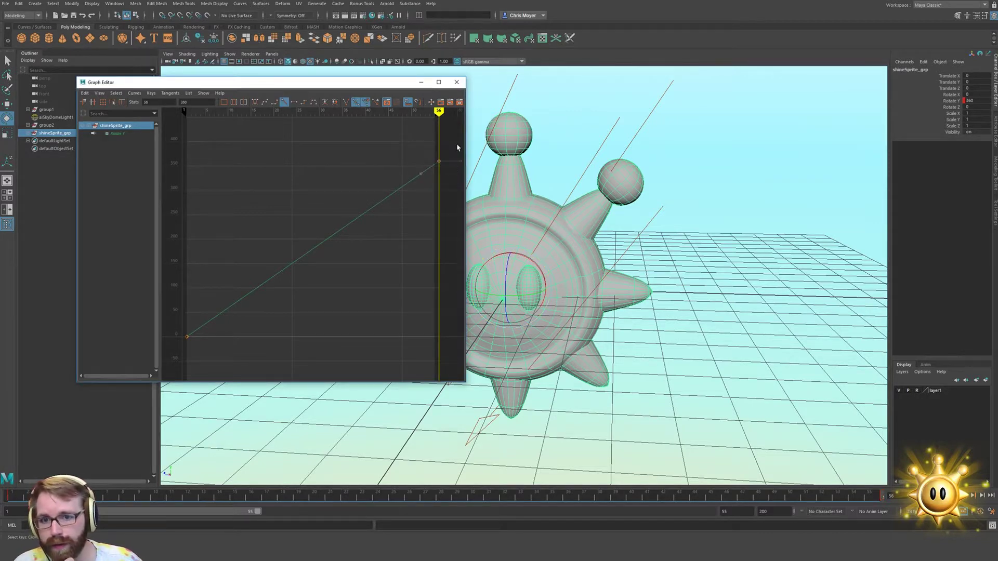
click(255, 102)
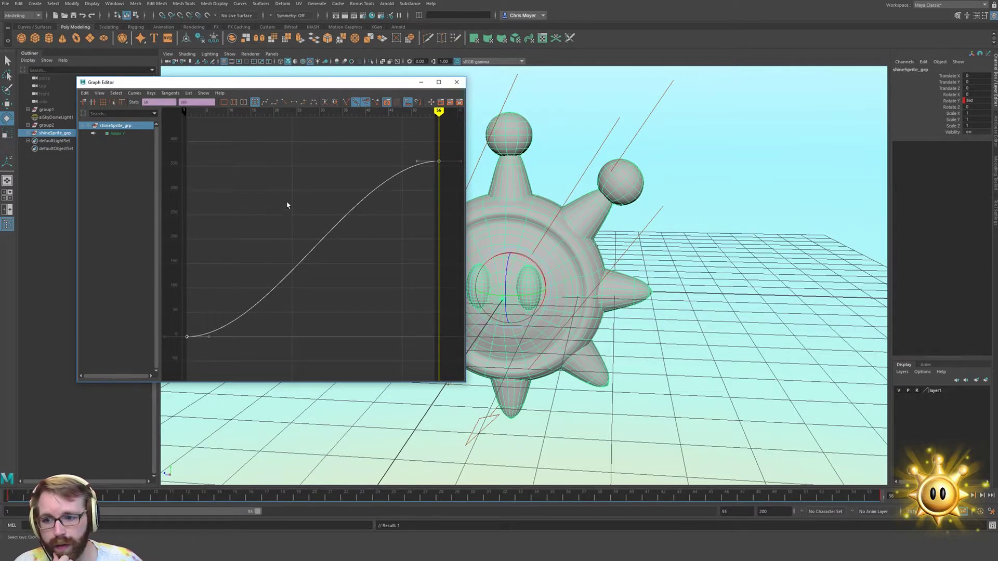
Move the Graph Editor clear of the model and play the eased spin
drag(350, 84, 243, 87)
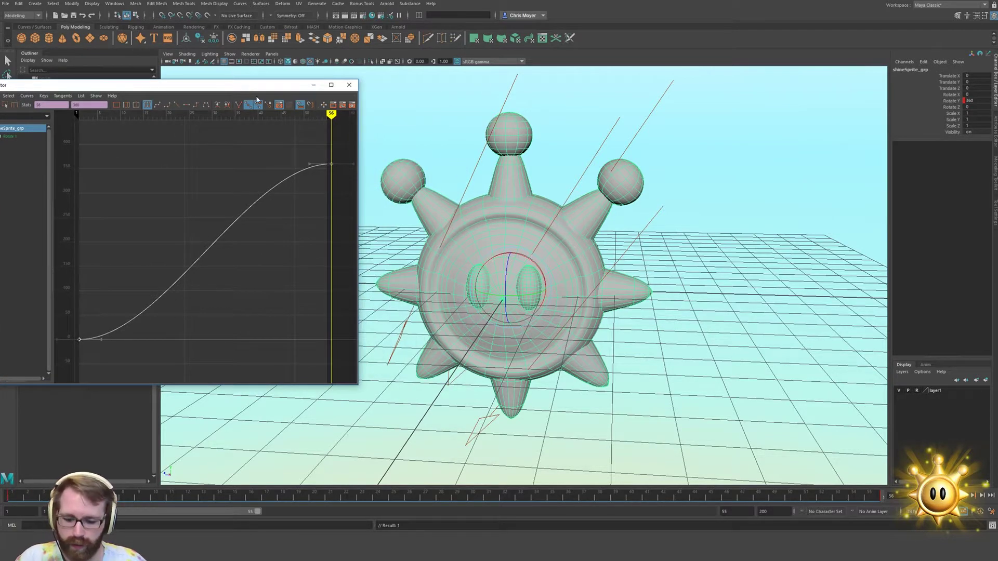
key(alt+v)
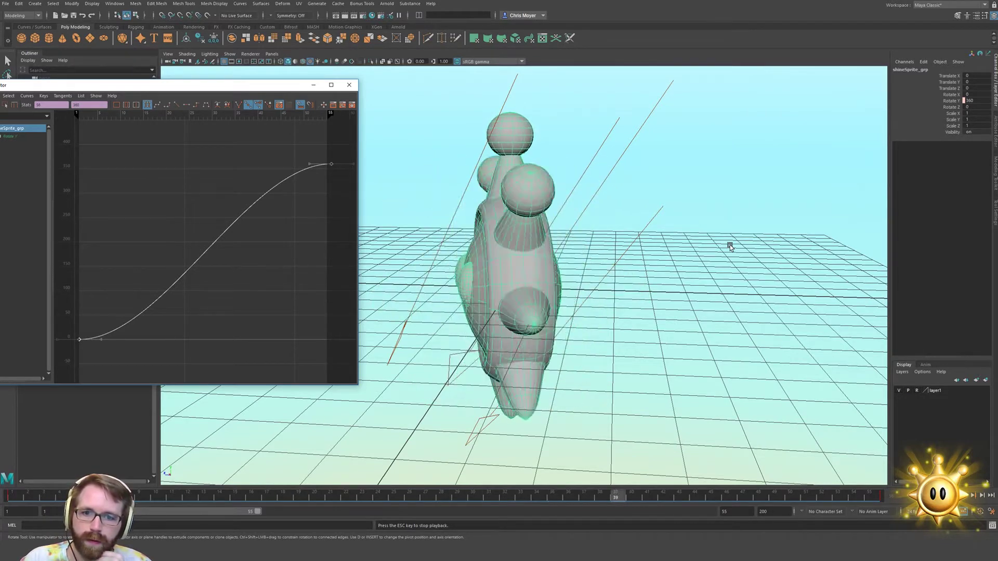
key(Escape)
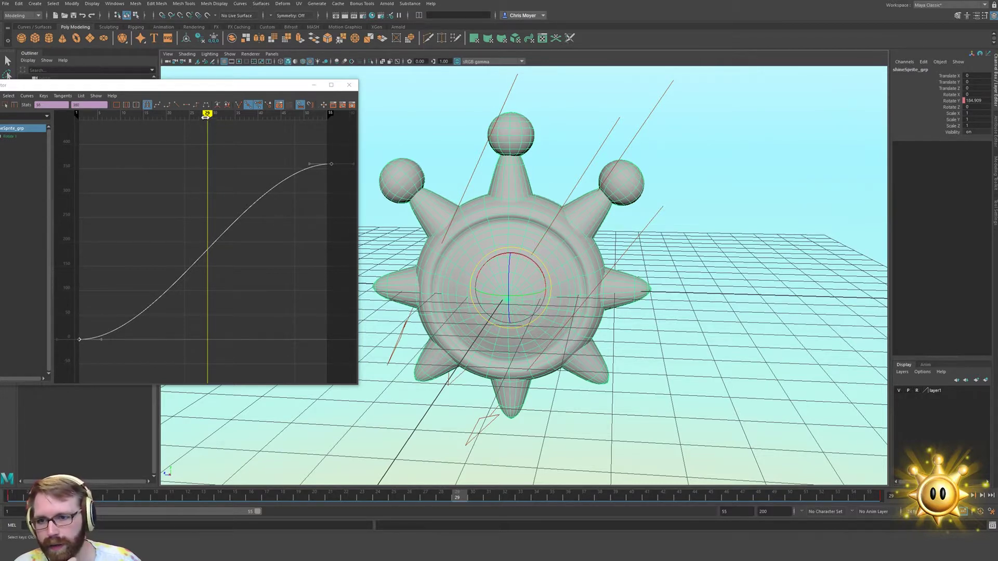
Insert a key at frame 28 on shineSprite_grp's Rotate Y curve
drag(206, 116, 190, 119)
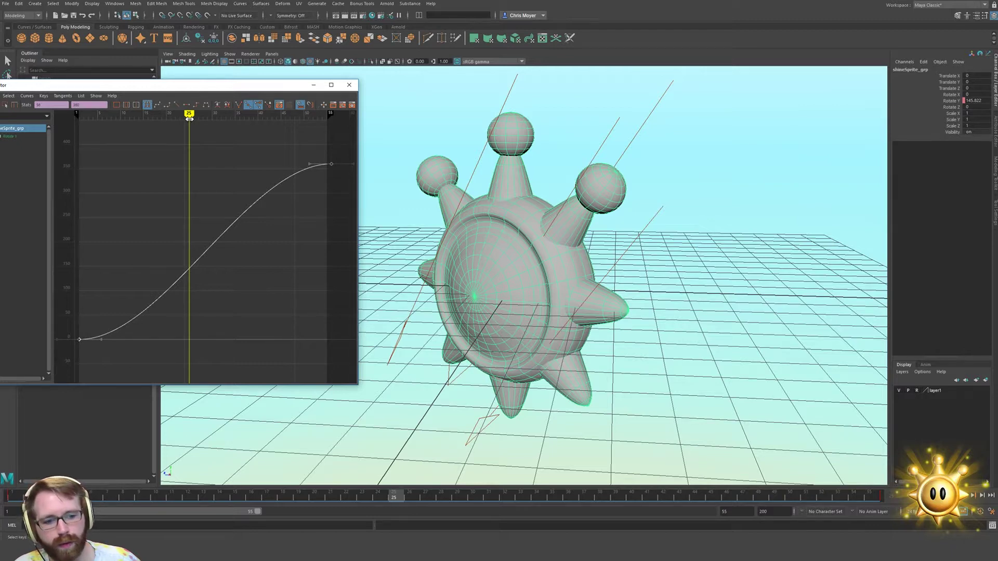
drag(189, 118, 203, 118)
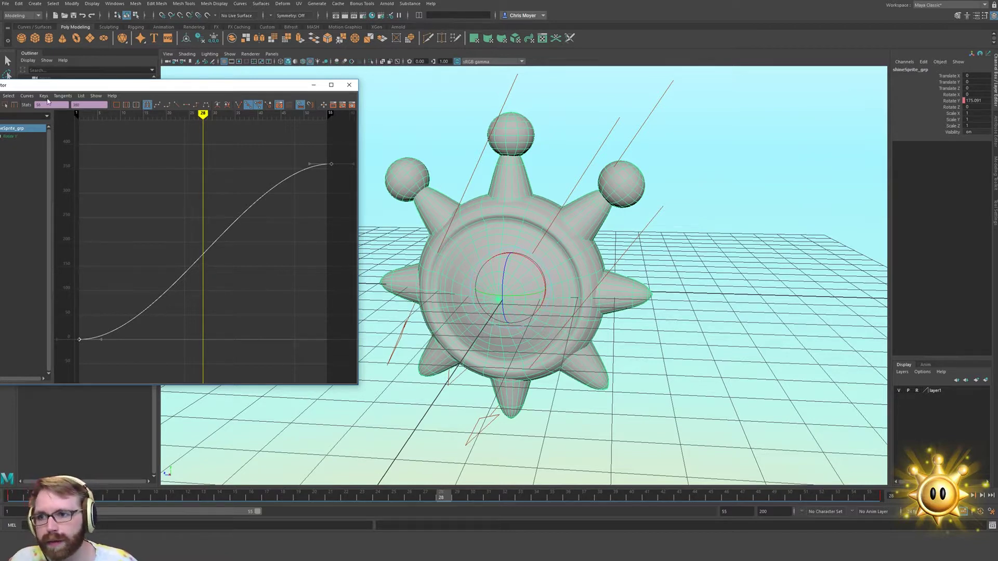
drag(58, 87, 112, 99)
click(38, 116)
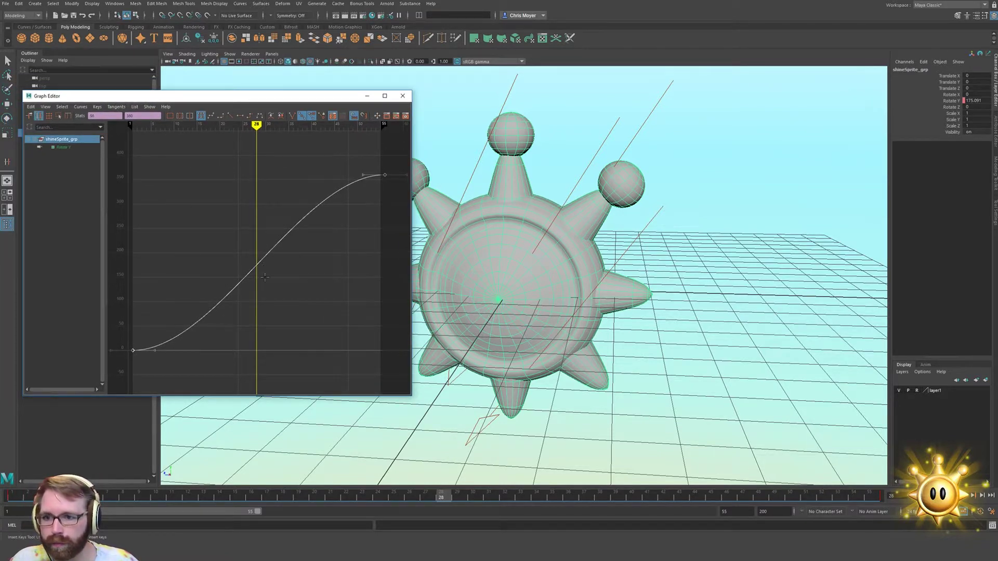
middle_click(257, 266)
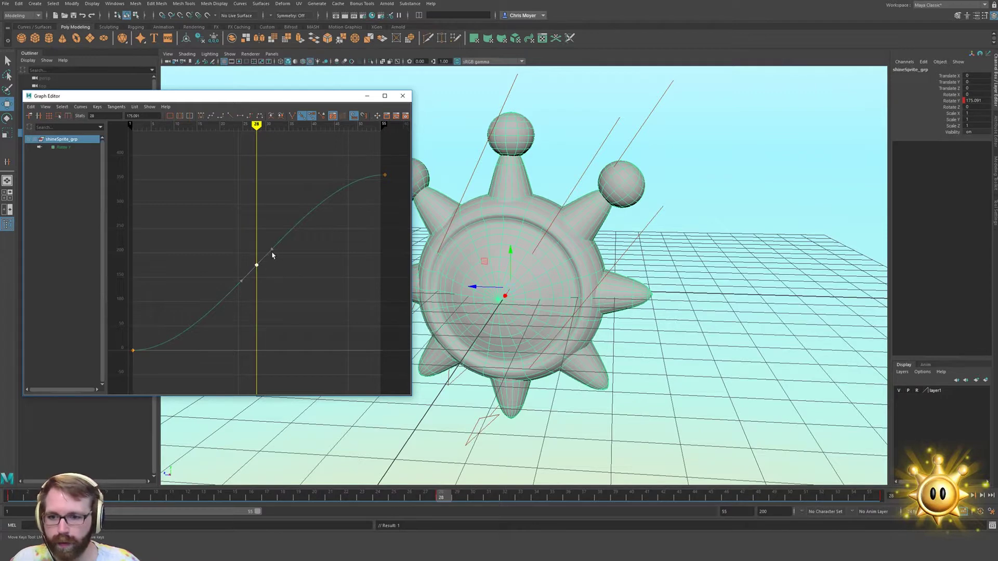
Flatten the frame 28 key's tangents, play the spin, and tilt the tangents back to a gentle upward slope
mouse_move(287, 267)
middle_down()
mouse_move(287, 288)
mouse_move(273, 265)
mouse_move(294, 283)
middle_up()
key(alt+v)
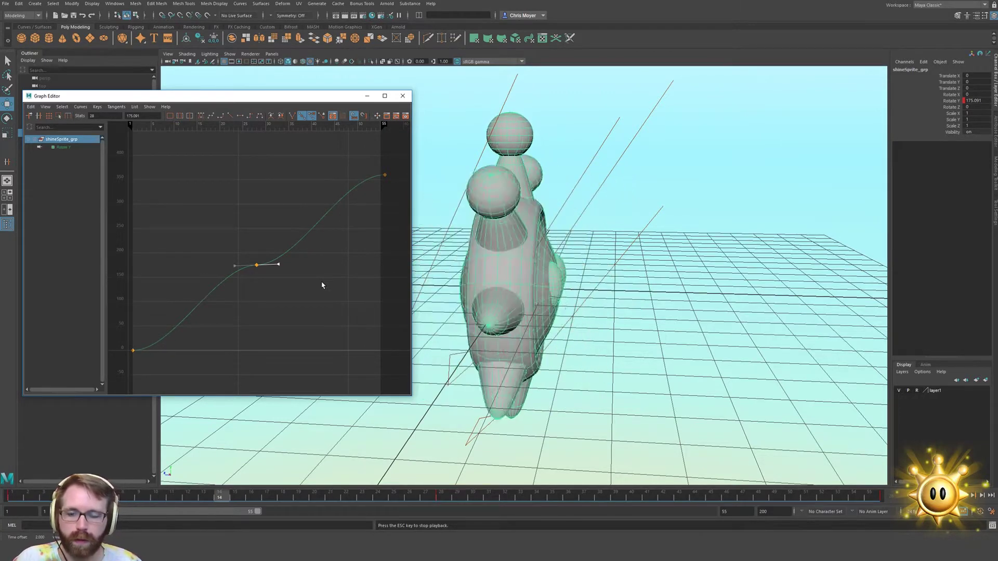
key(Escape)
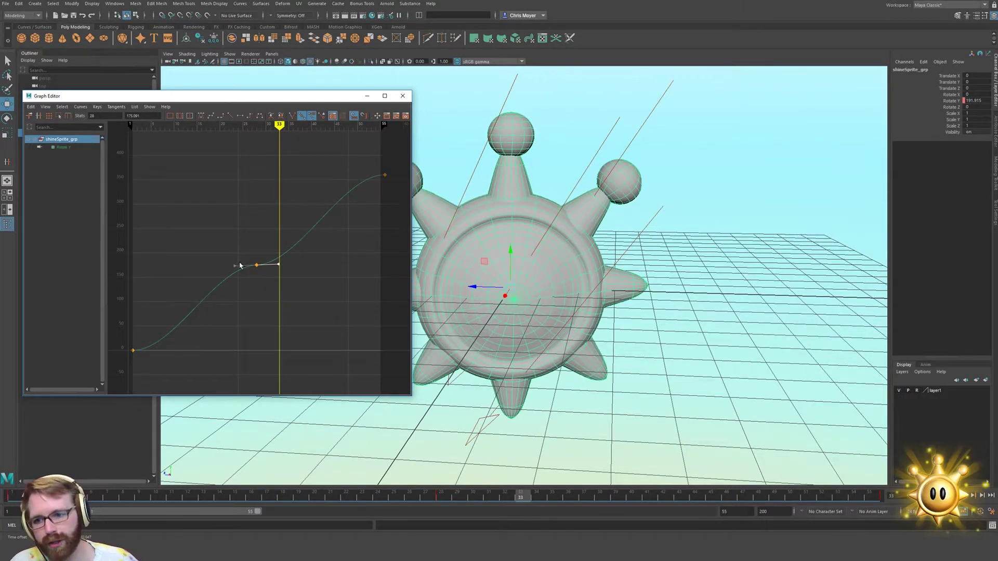
middle_drag(314, 276, 311, 268)
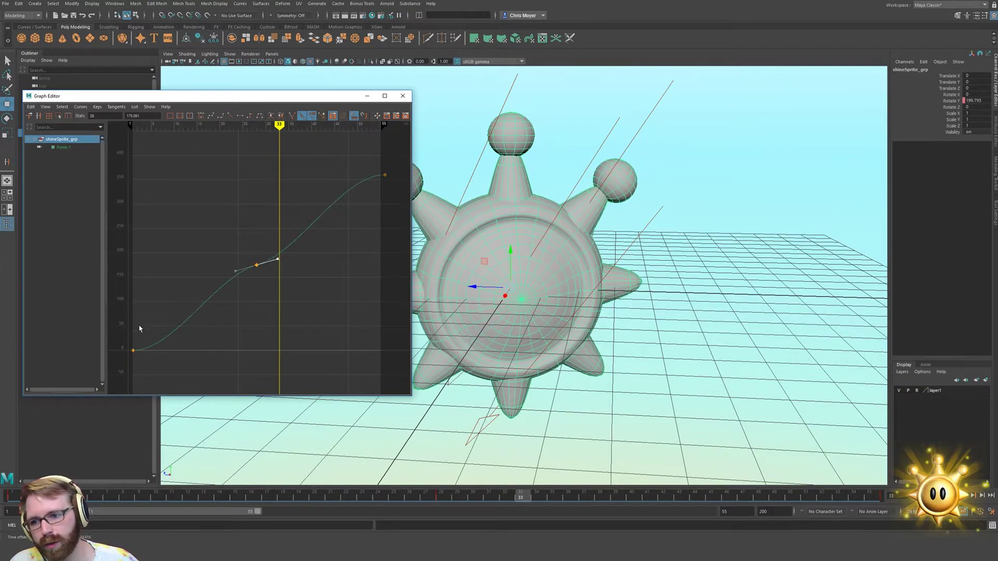
Tilt the tangents of the first and last Rotate Y keys to a gentle upward slope
drag(376, 175, 388, 211)
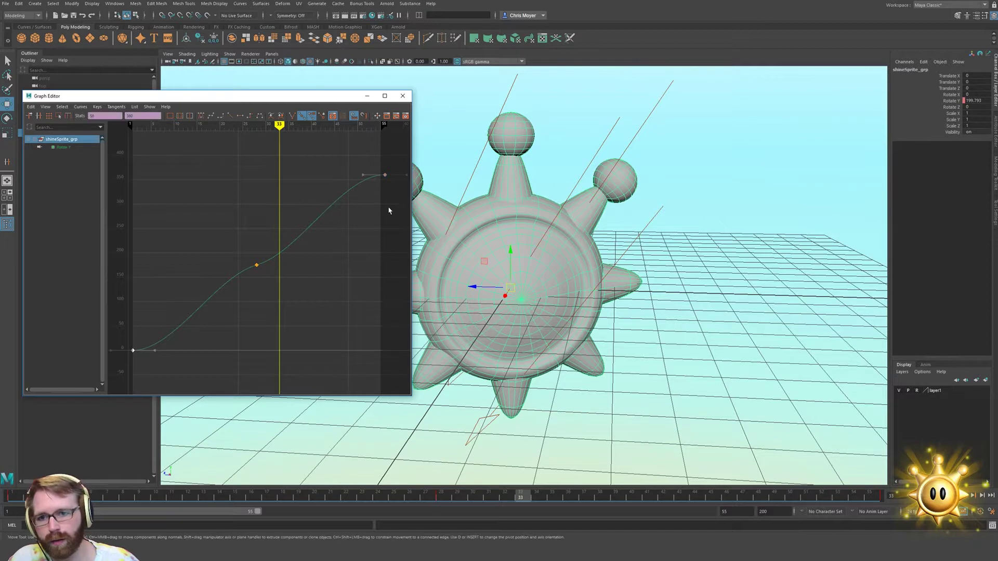
drag(404, 172, 410, 187)
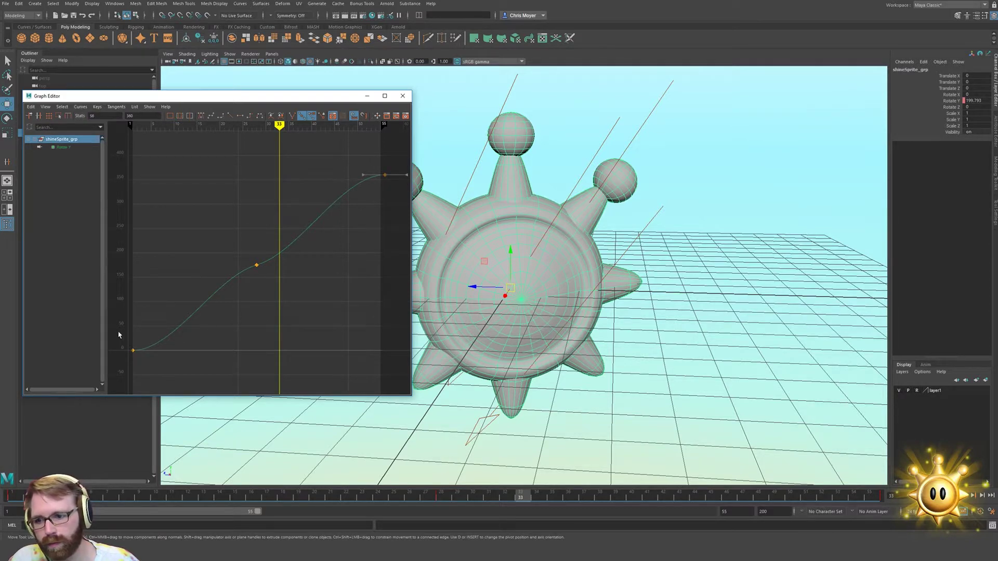
drag(119, 336, 161, 352)
key(ctrl+z)
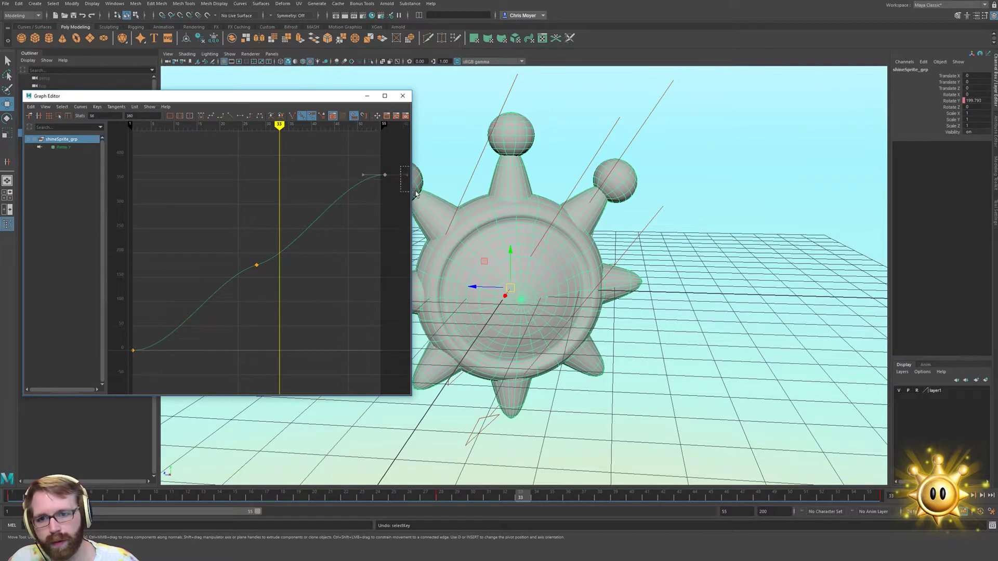
drag(121, 339, 169, 369)
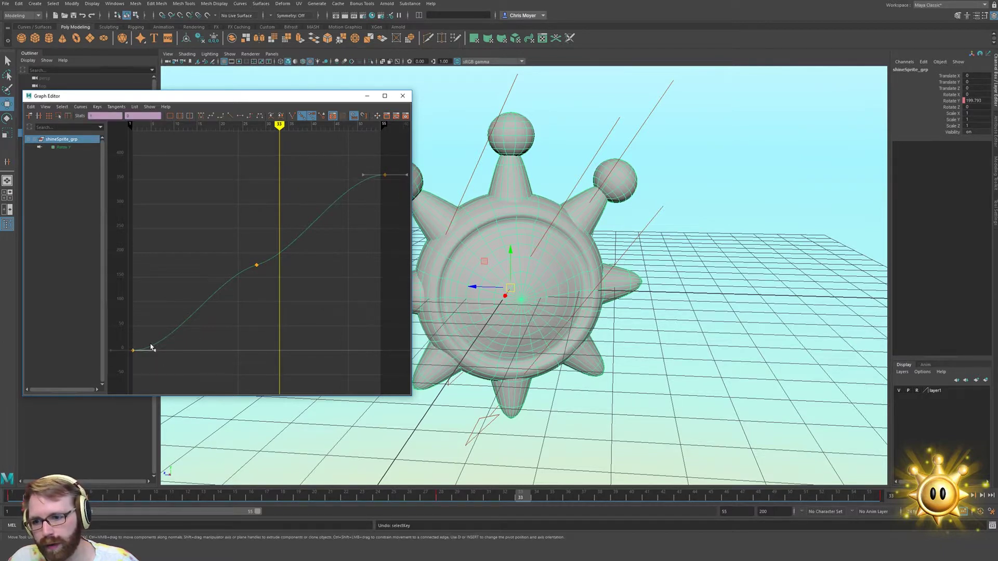
middle_drag(225, 334, 228, 325)
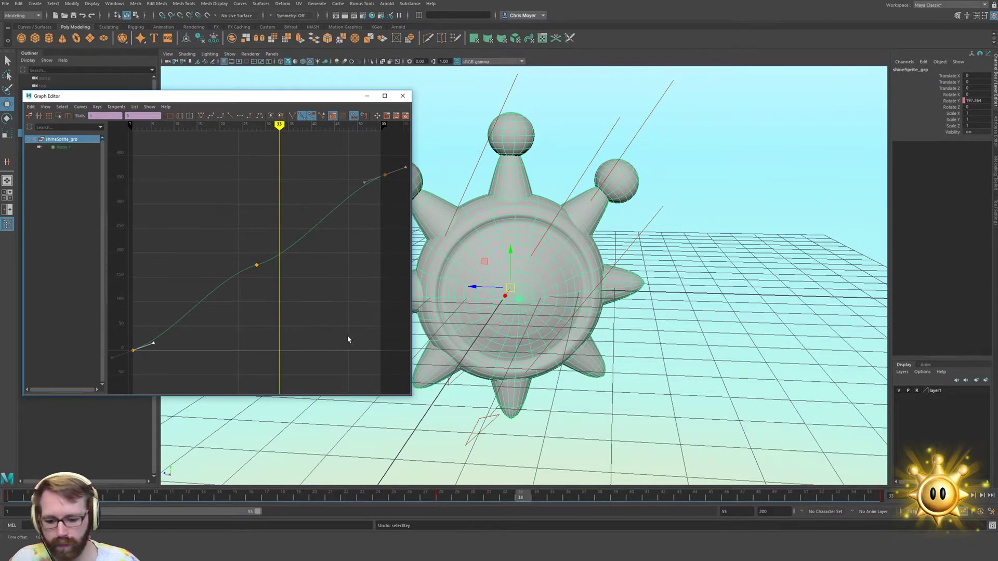
Steepen the tangents of the first, middle and last Rotate Y keys slightly and play back the spin
key(alt+v)
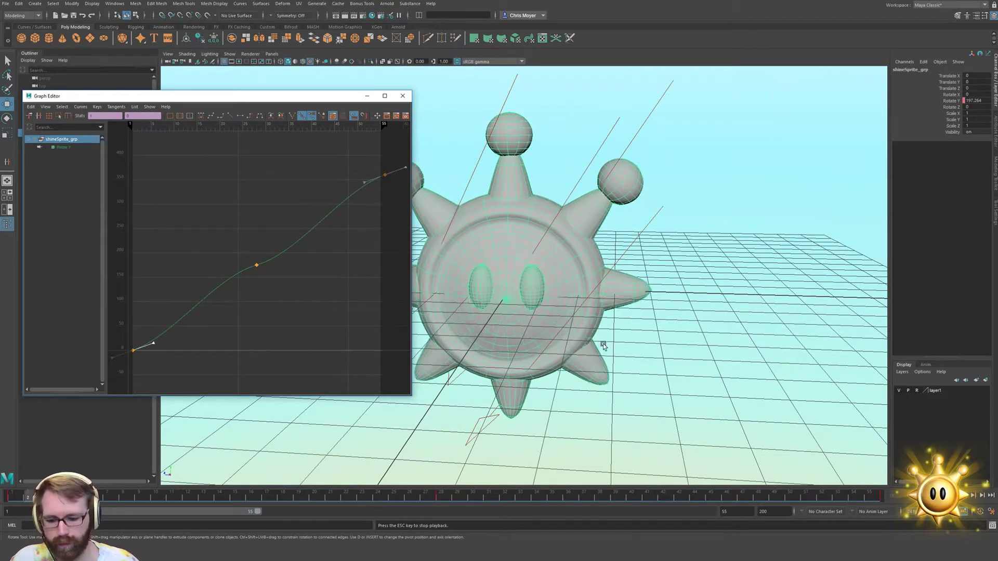
key(Escape)
key(w)
drag(241, 252, 261, 274)
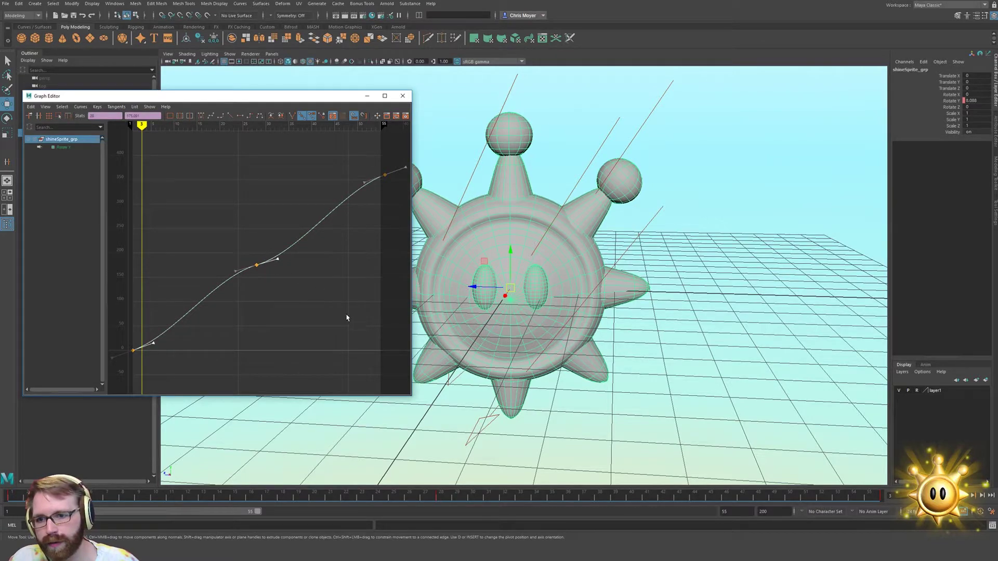
middle_drag(348, 316, 350, 315)
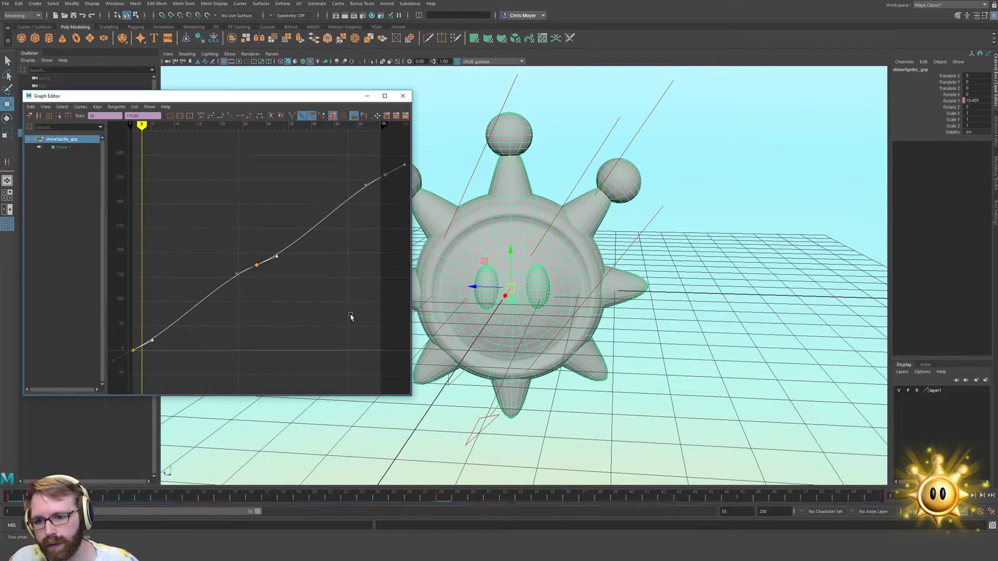
key(alt+v)
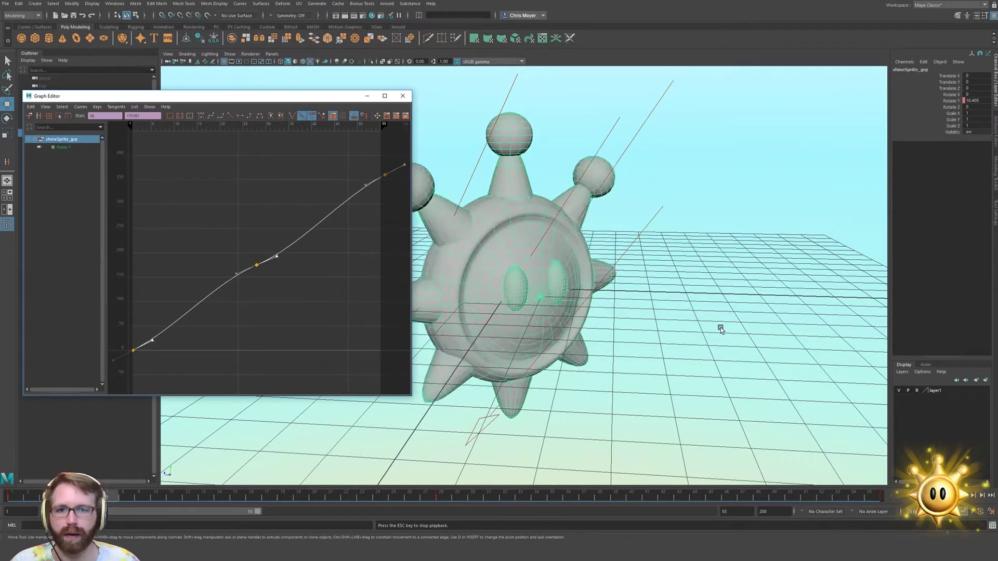
key(Escape)
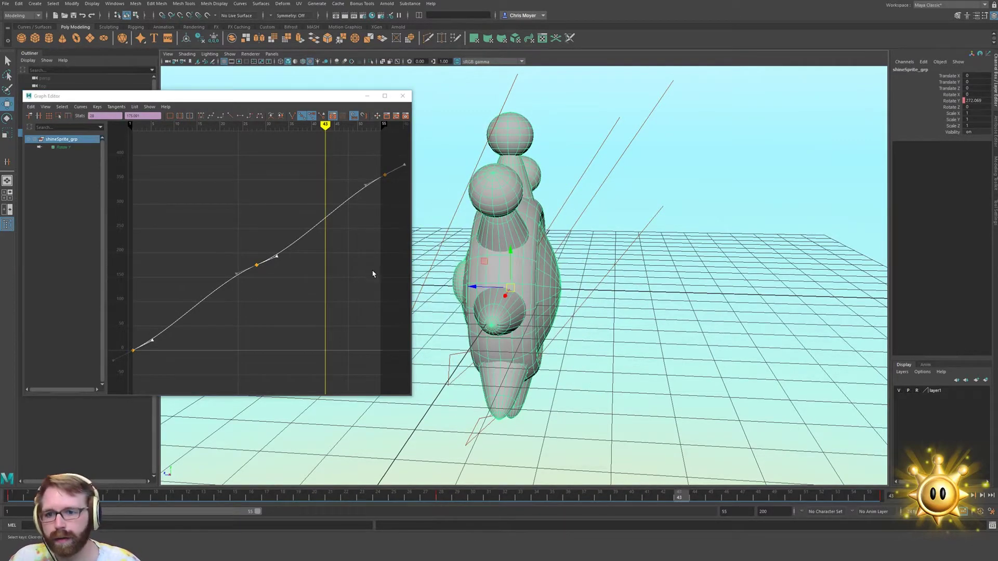
Fine-tune the tangent slopes of the first, last and frame 28 Rotate Y keys and replay the spin
middle_drag(304, 292, 304, 289)
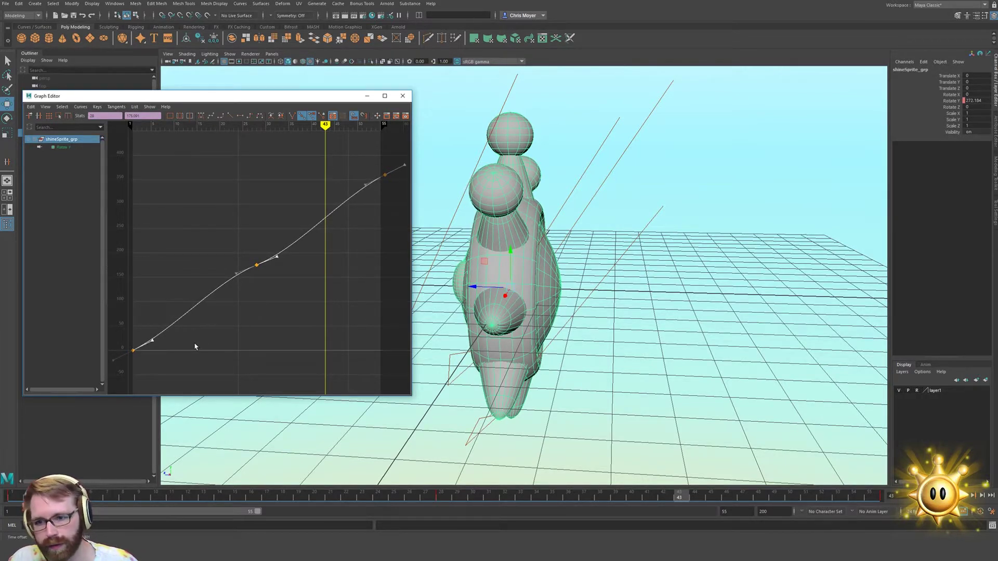
drag(147, 331, 196, 343)
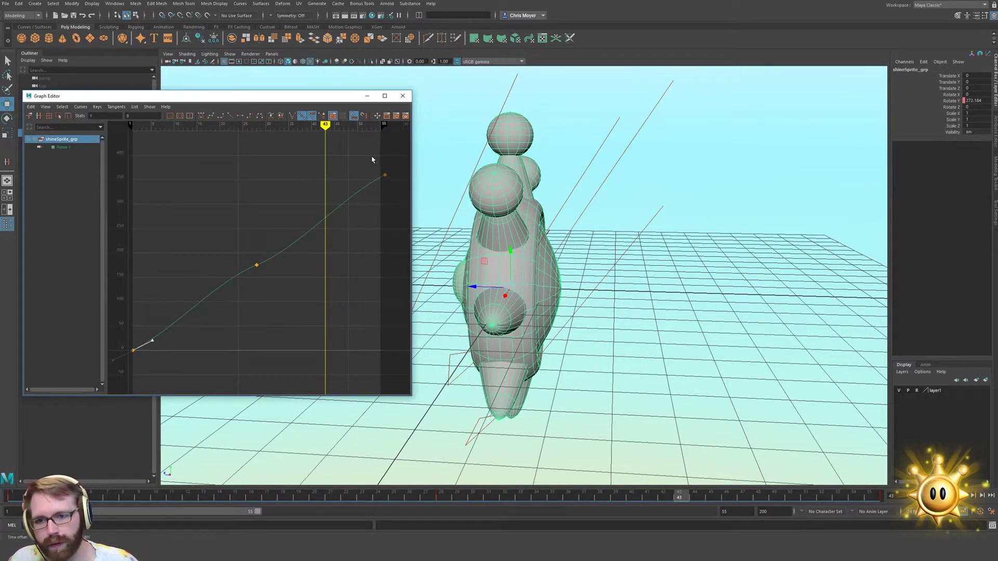
drag(372, 159, 391, 183)
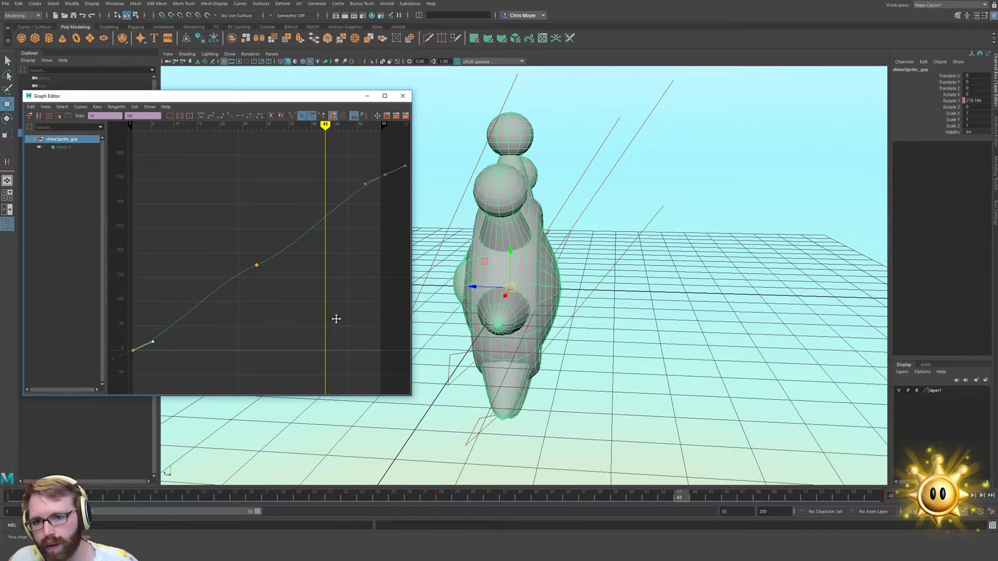
drag(258, 268, 259, 267)
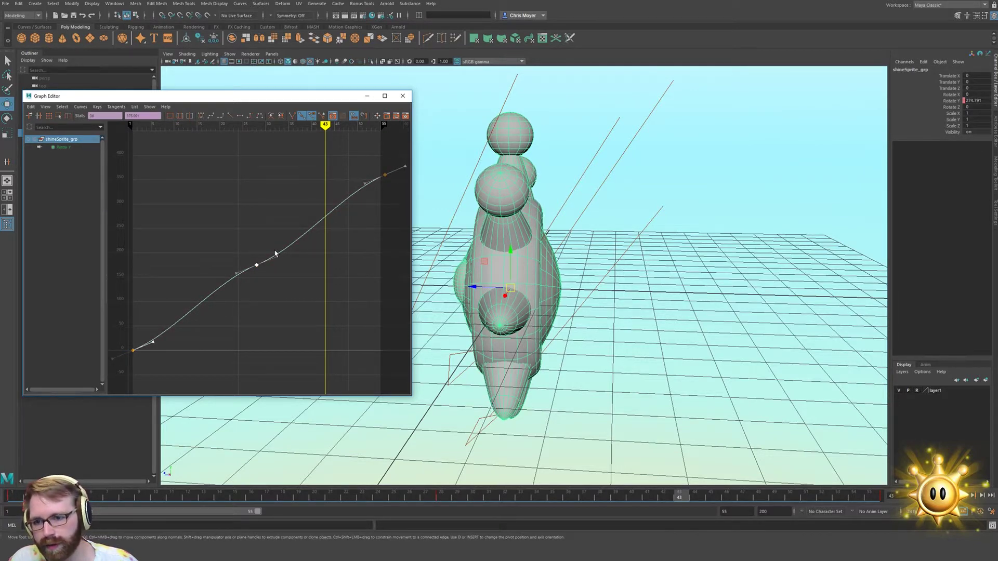
middle_drag(333, 299, 333, 293)
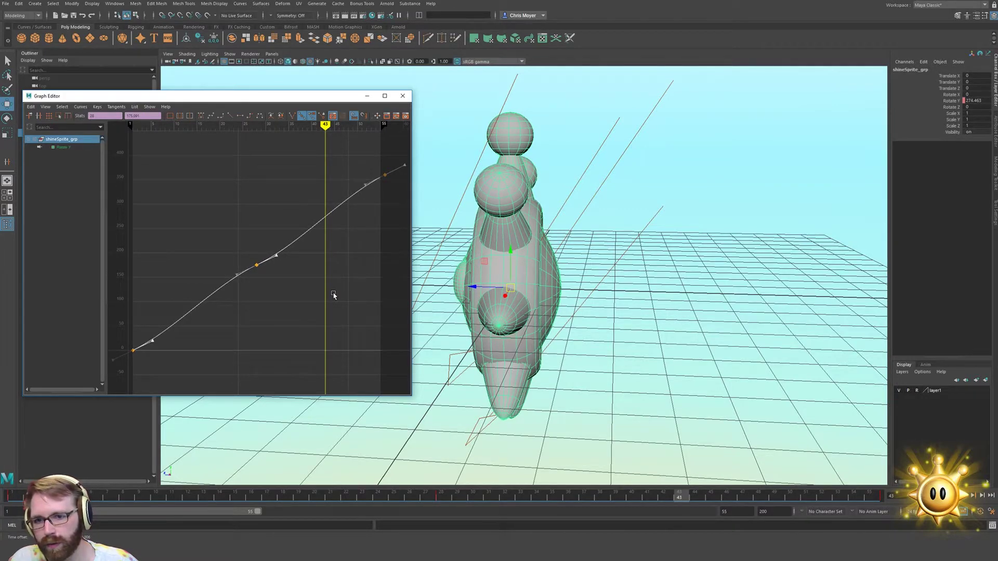
key(alt+v)
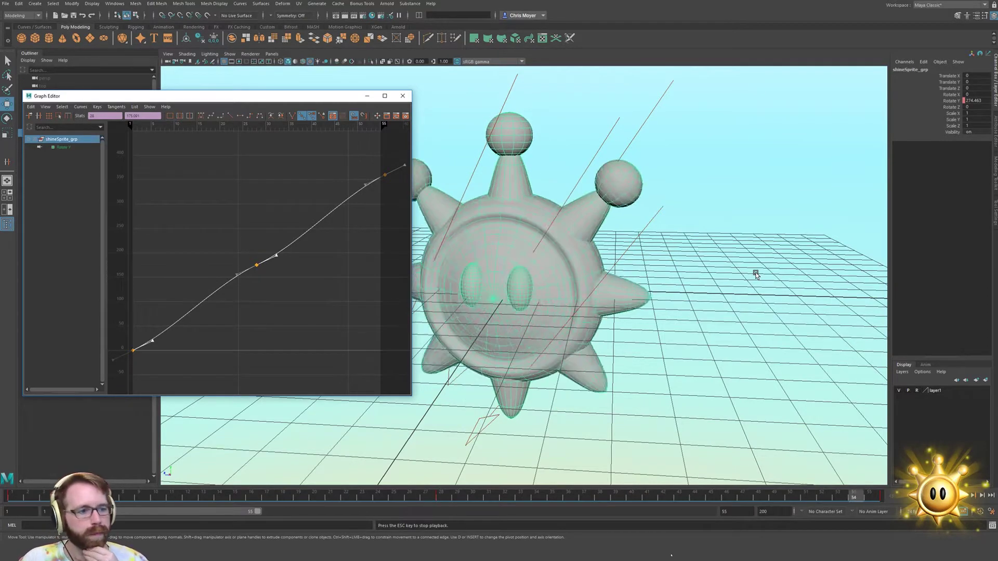
key(Escape)
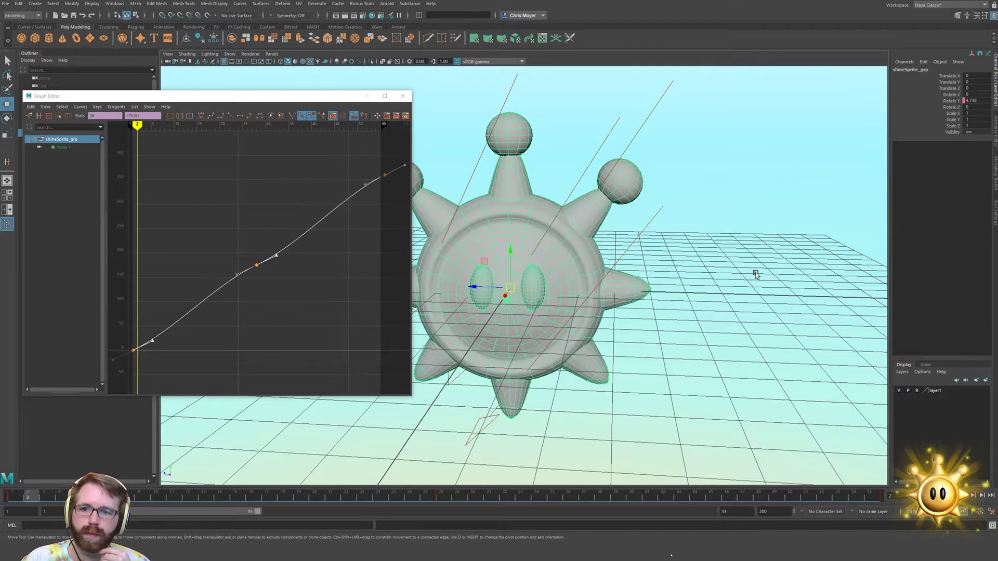
Play the spin with the Graph Editor moved off the model and shineSprite_grp deselected, and close the Graph Editor
key(alt+v)
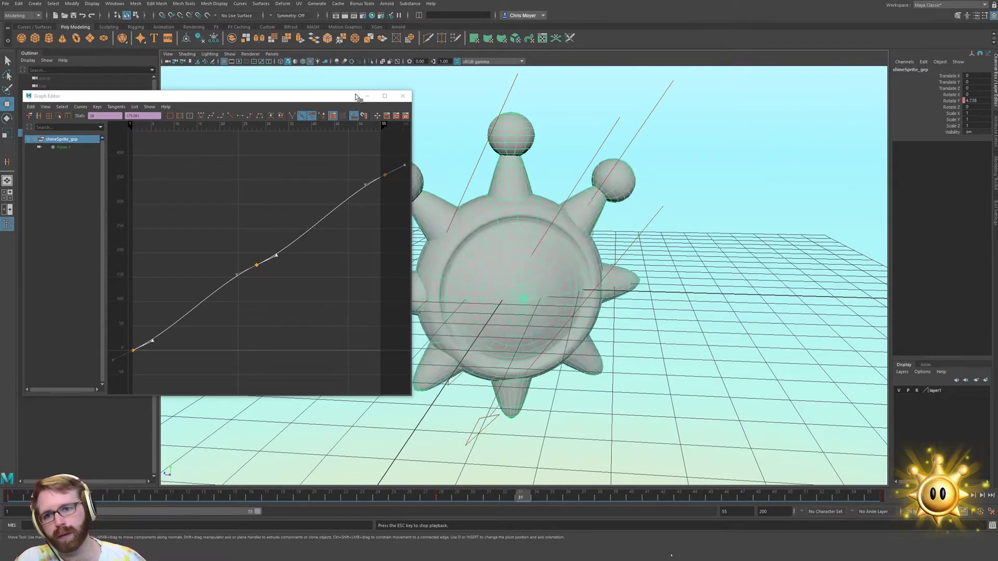
drag(357, 99, 248, 103)
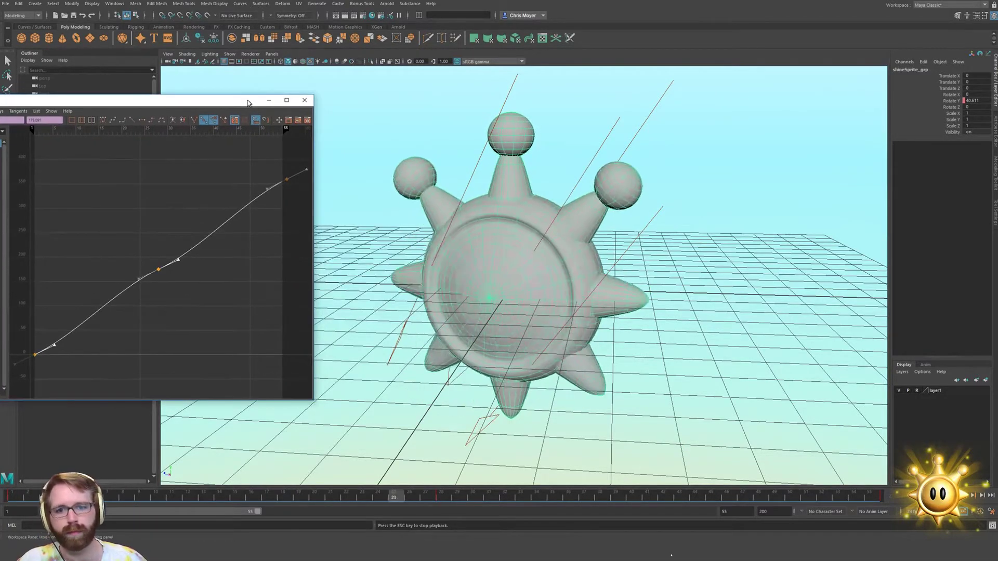
click(729, 198)
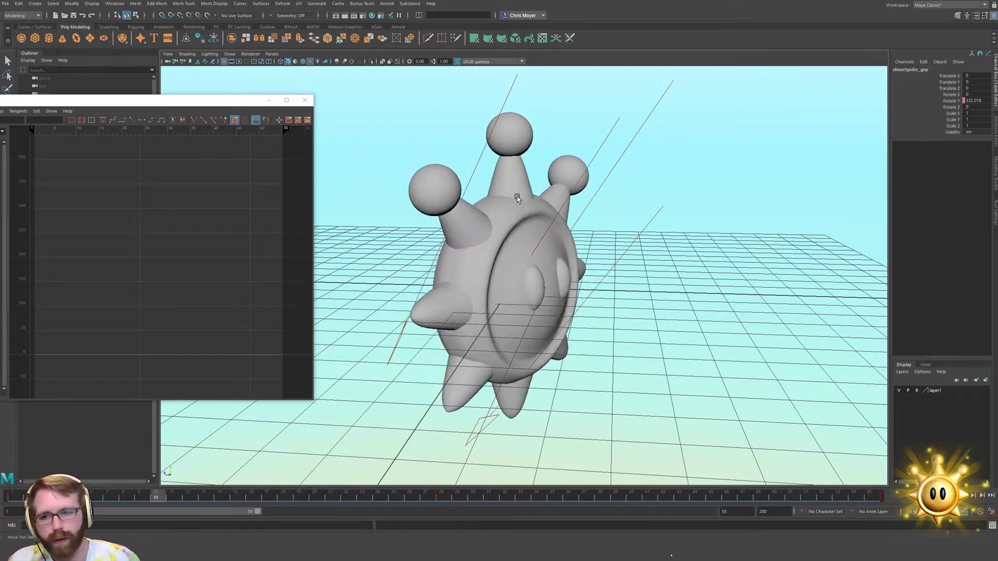
click(304, 99)
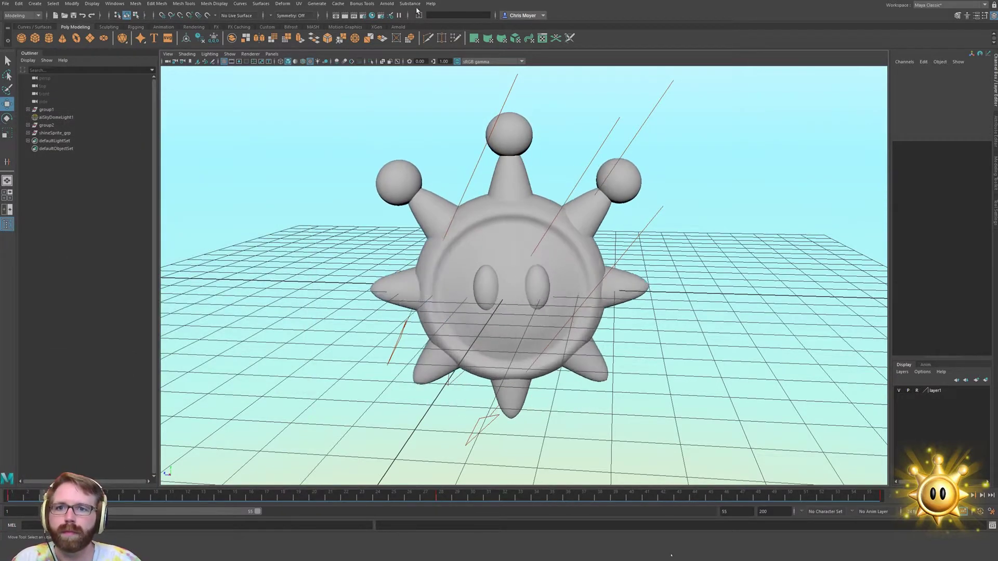
Open the Arnold RenderView while the spin plays, reduce its test resolution, and frame the sprite in the render
click(387, 3)
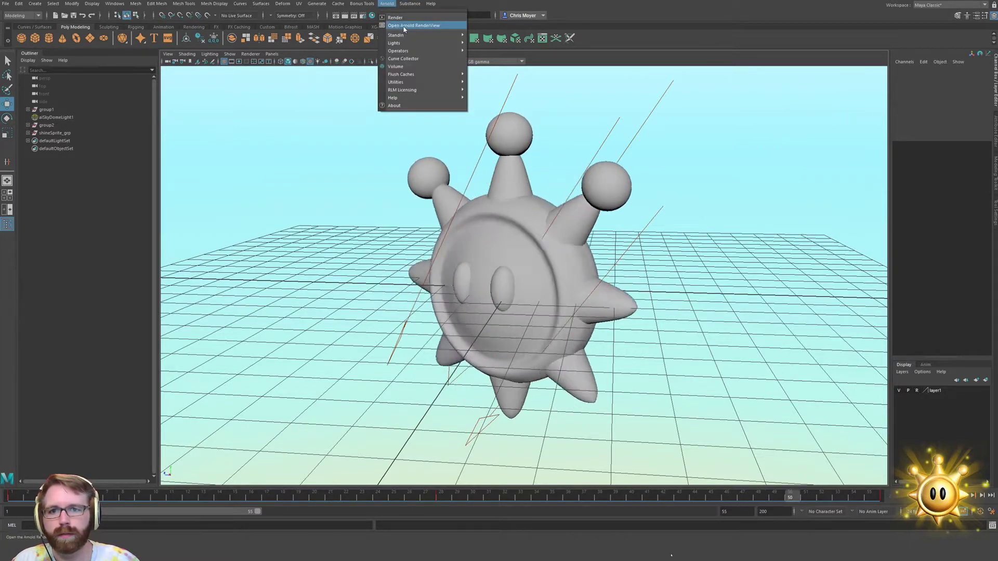
click(405, 26)
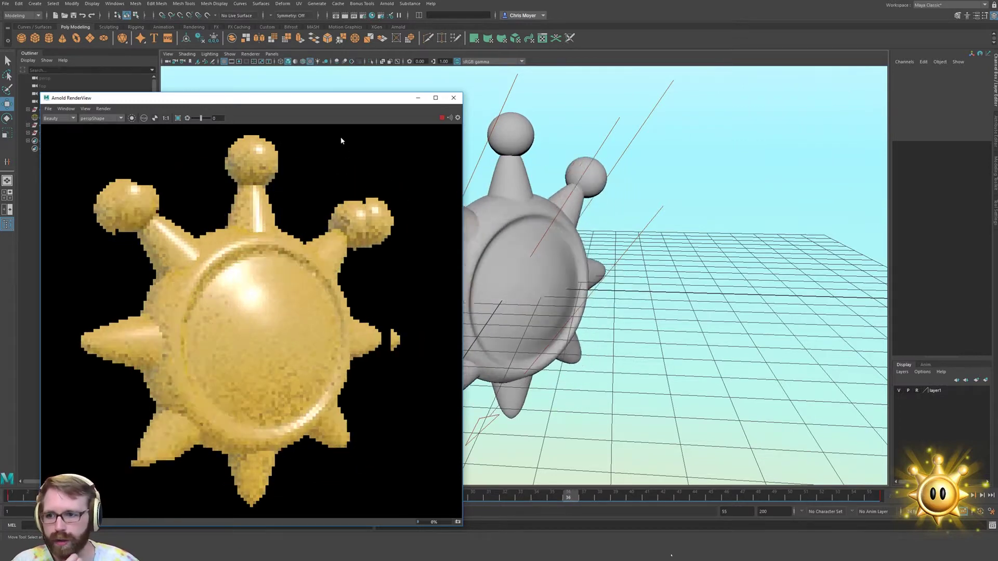
click(86, 109)
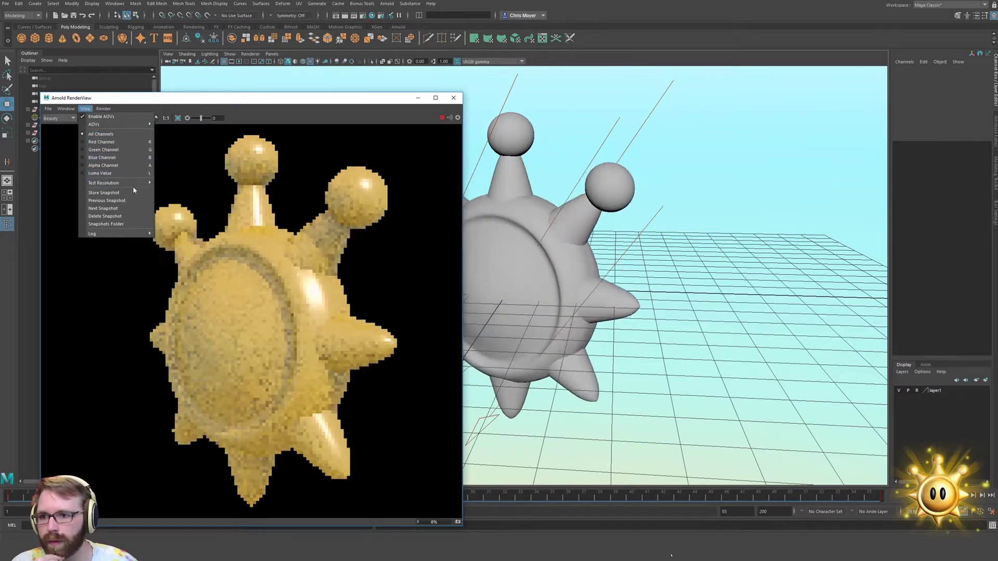
mouse_move(142, 186)
click(171, 205)
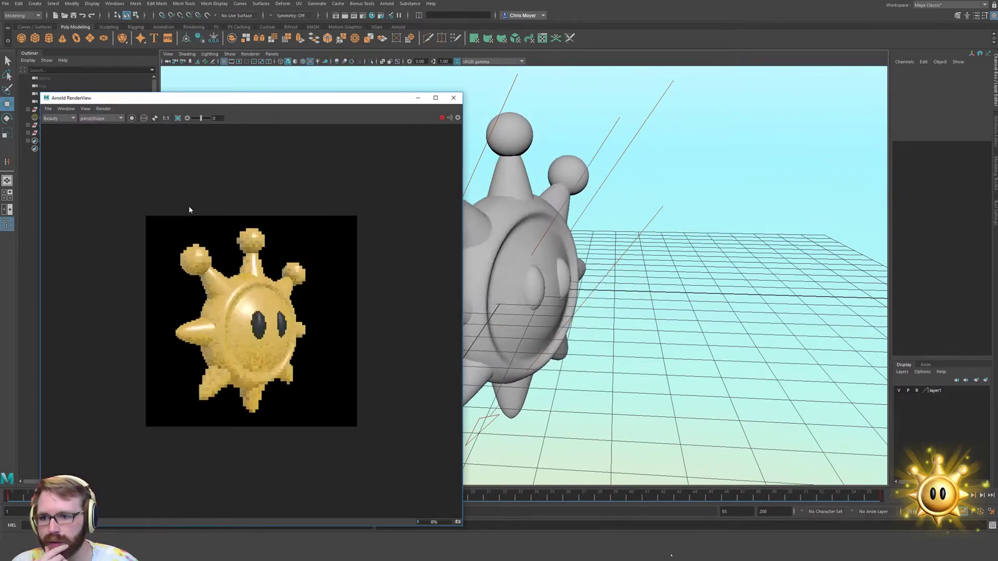
scroll(320, 349, up, 3)
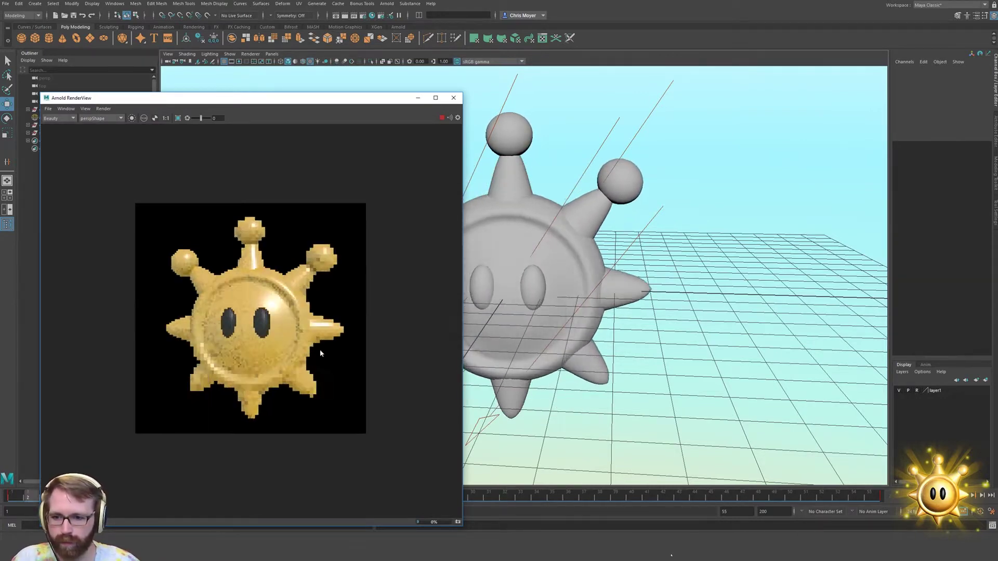
scroll(379, 354, up, 2)
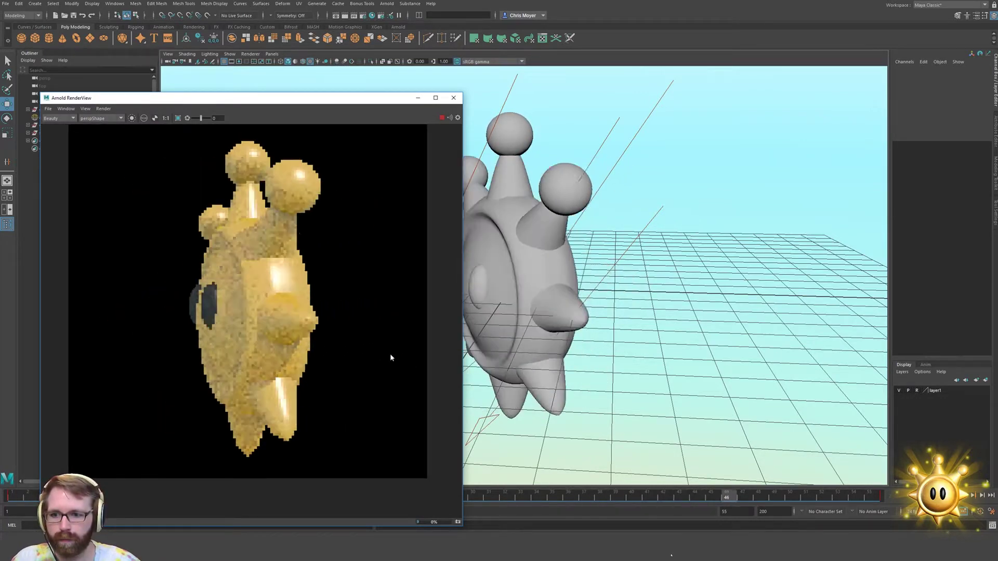
middle_drag(373, 357, 375, 372)
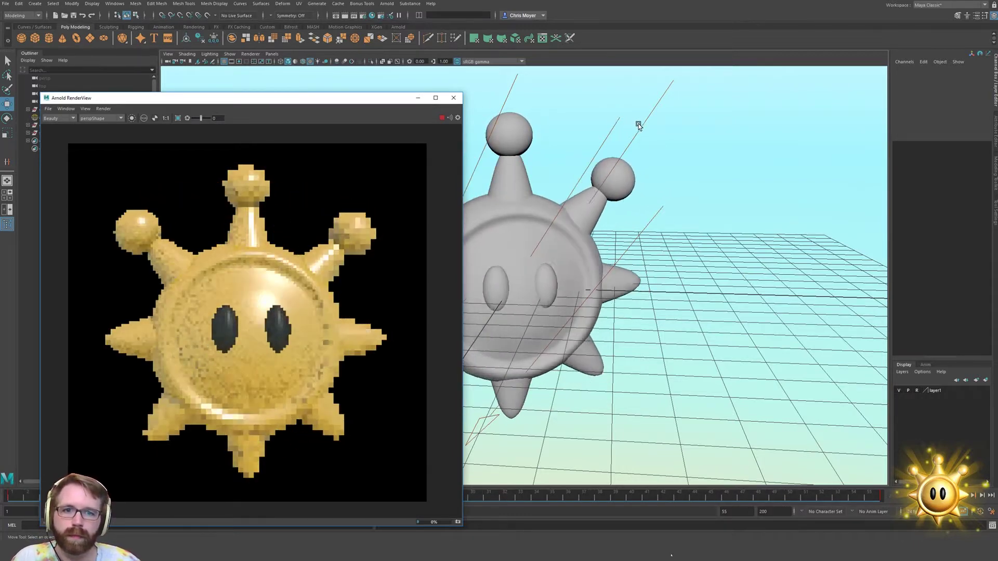
Move the Arnold RenderView clear of the Outliner and select aiSkyDomeLight1
click(656, 273)
key(e)
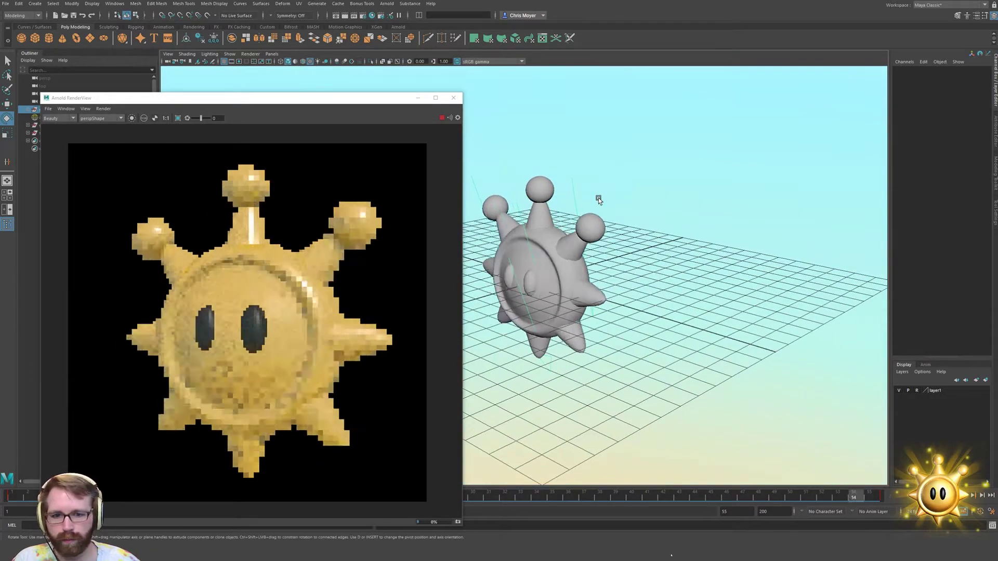
click(598, 198)
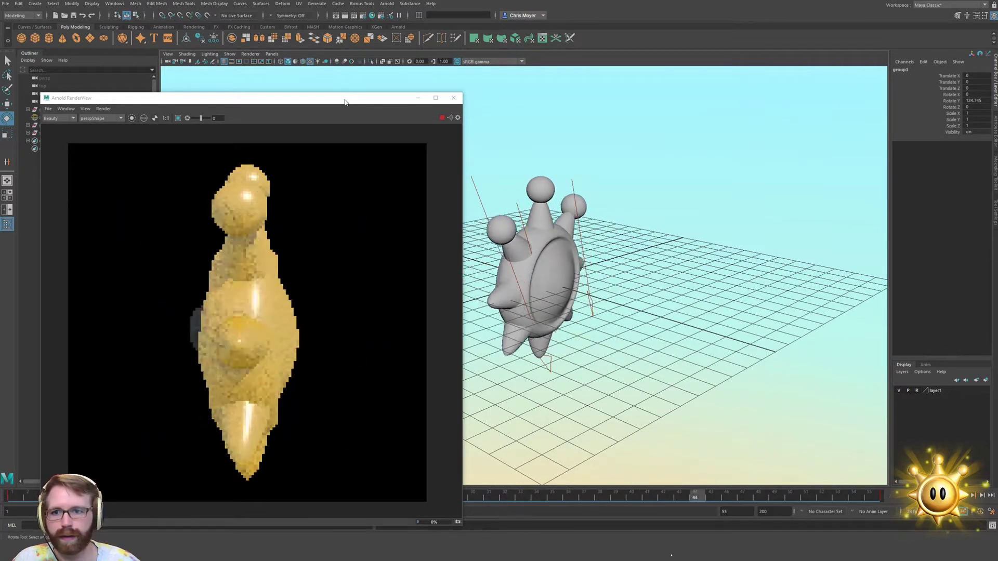
click(537, 129)
drag(346, 98, 490, 102)
click(81, 119)
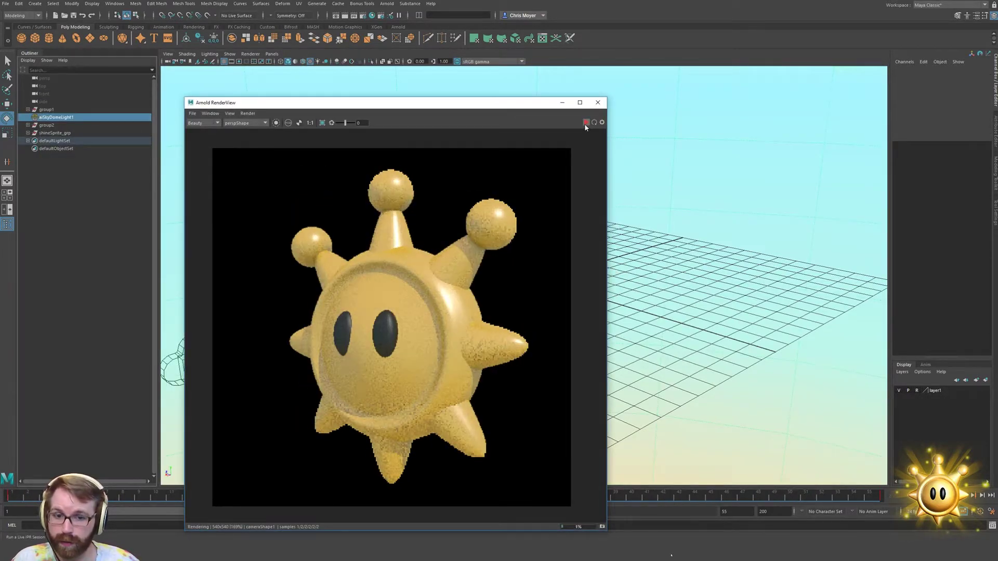
Save the scene, continuing past the Student Version notice
click(809, 157)
key(q)
key(ctrl+s)
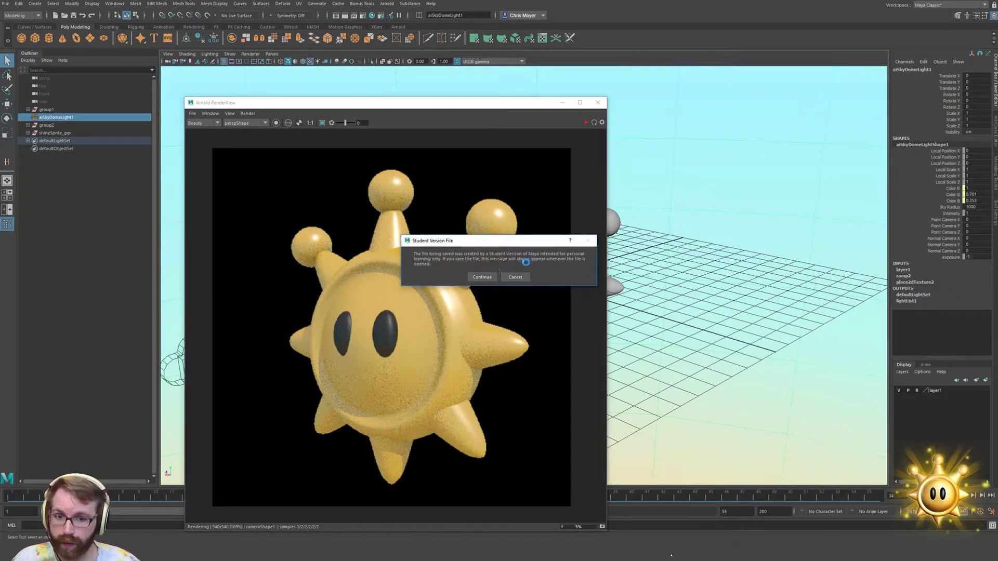
click(484, 278)
Hide aiSkyDomeLight1 and toggle the live IPR session in the Arnold RenderView
key(e)
key(ctrl+h)
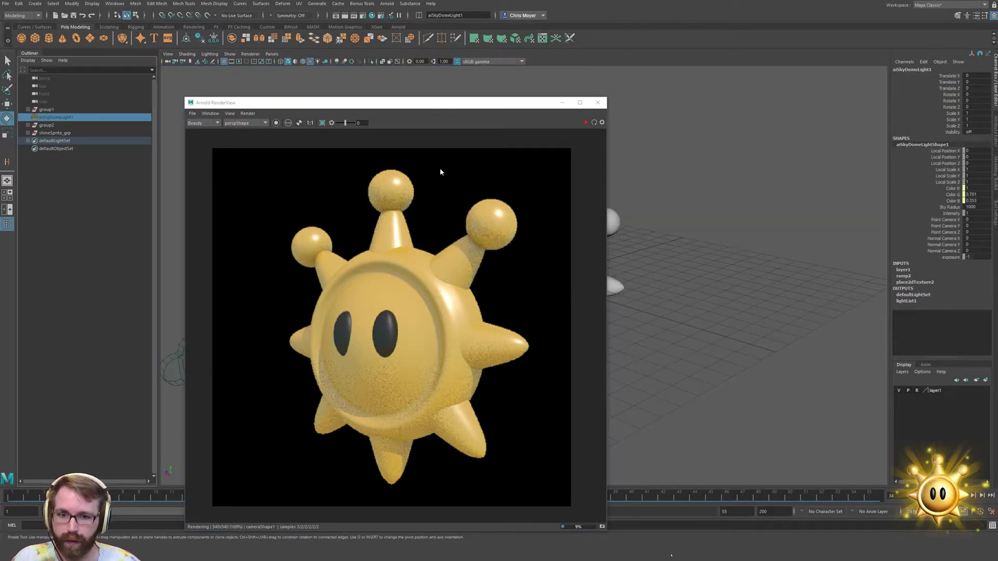
click(588, 123)
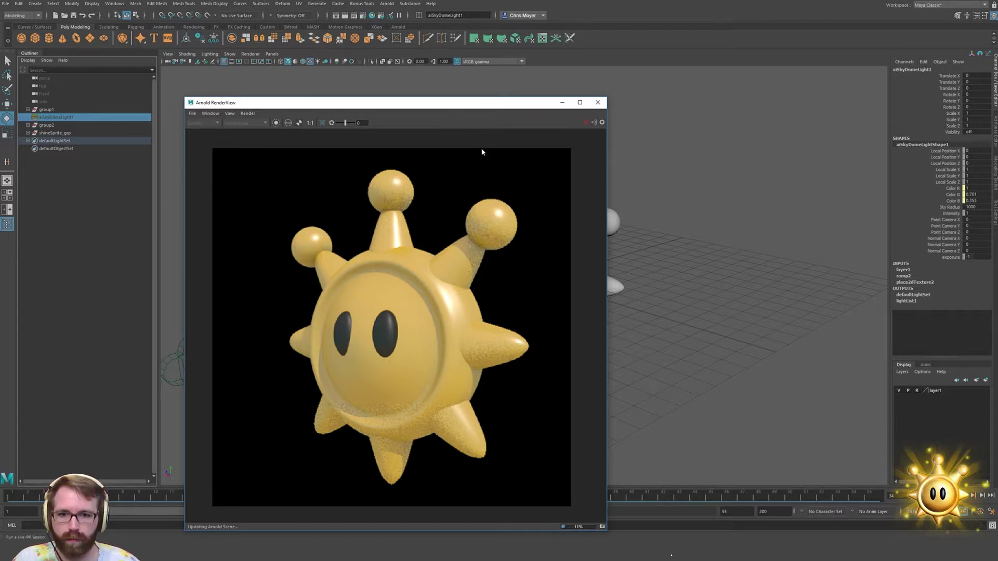
key(super+d)
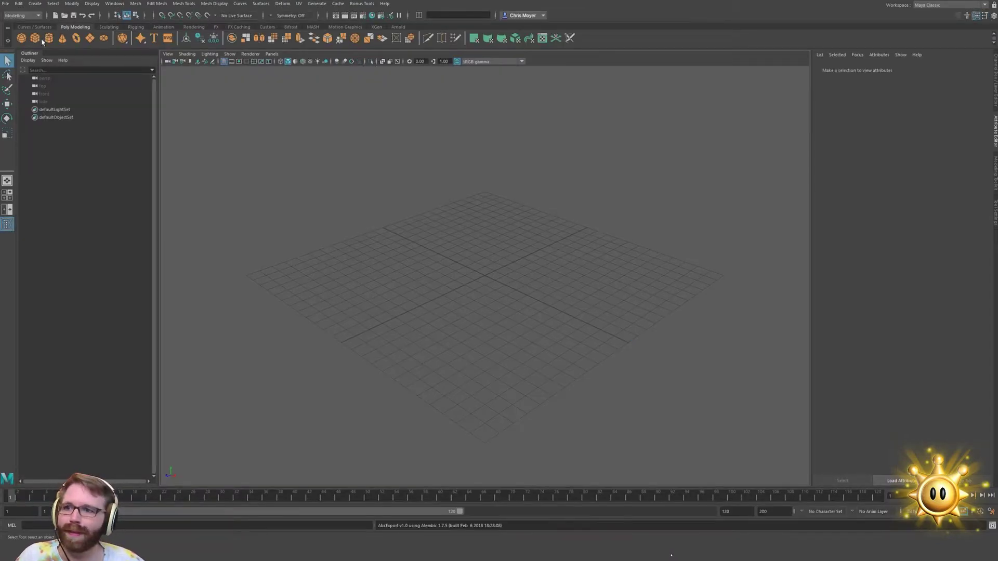
Open shineSprite_anim_01.mb from the fan_art scenes folder, continuing past the Student Version notice
click(6, 4)
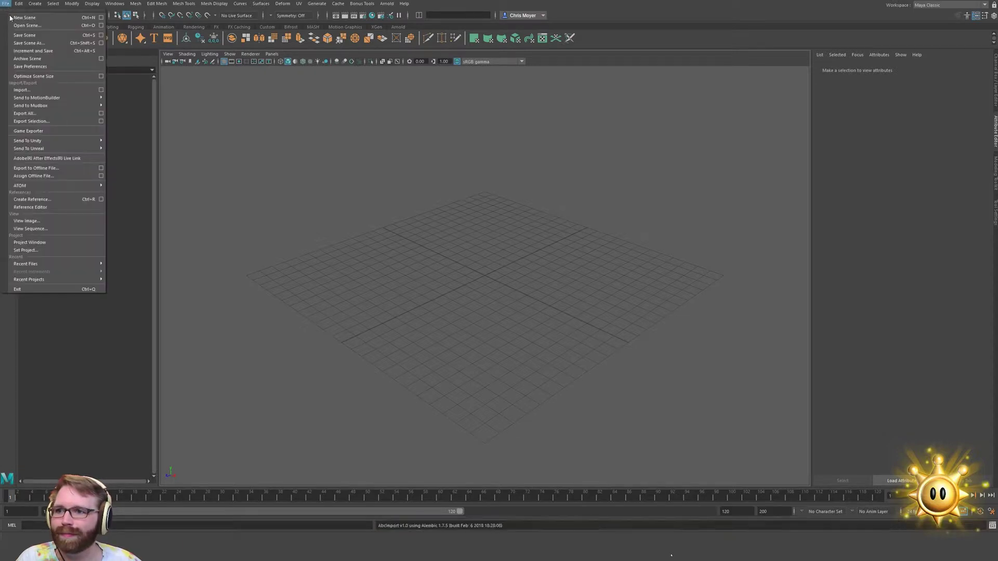
click(24, 25)
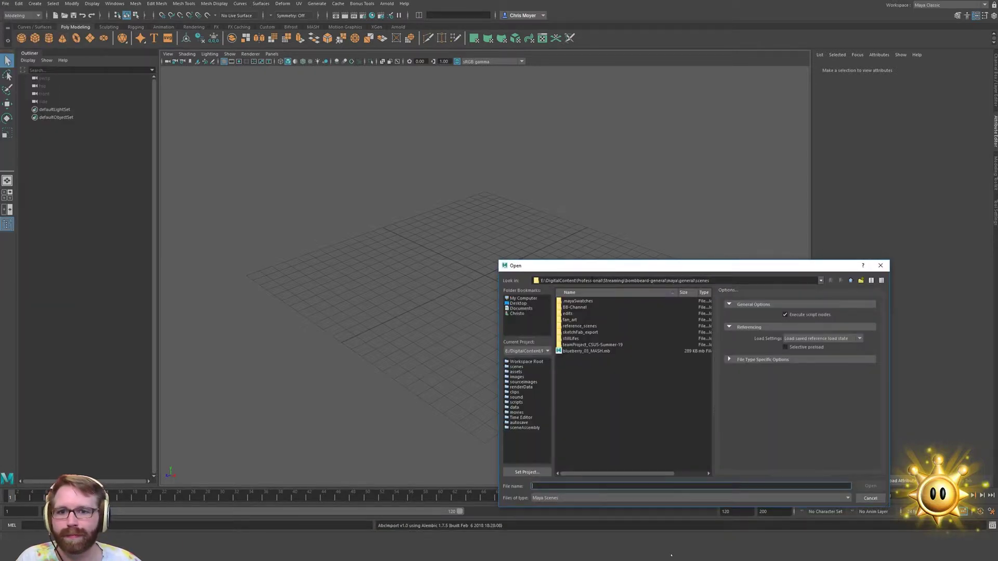
click(575, 339)
double_click(571, 320)
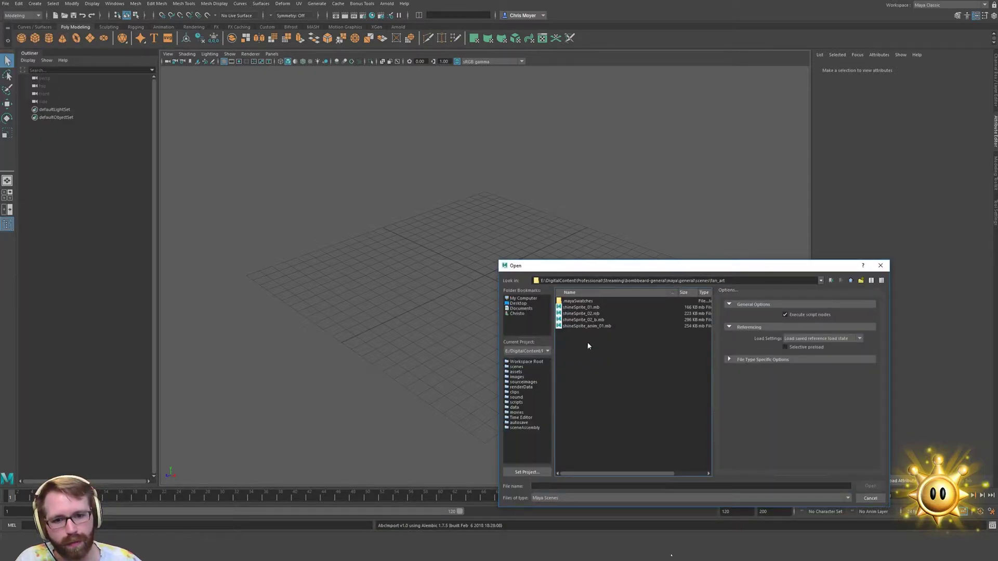
double_click(587, 326)
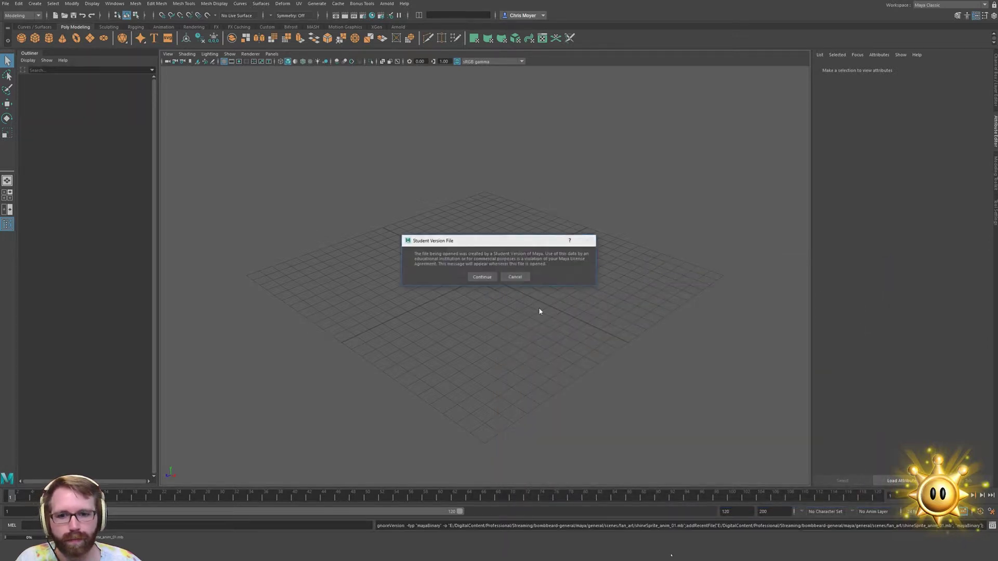
click(485, 274)
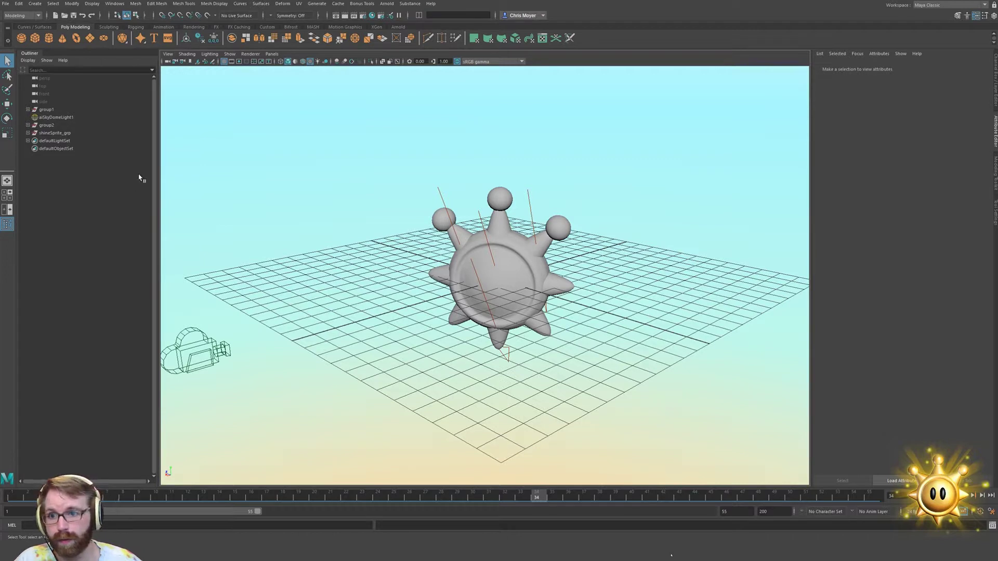
Hide aiSkyDomeLight1 in the scene and clear the selection
click(56, 117)
key(ctrl+h)
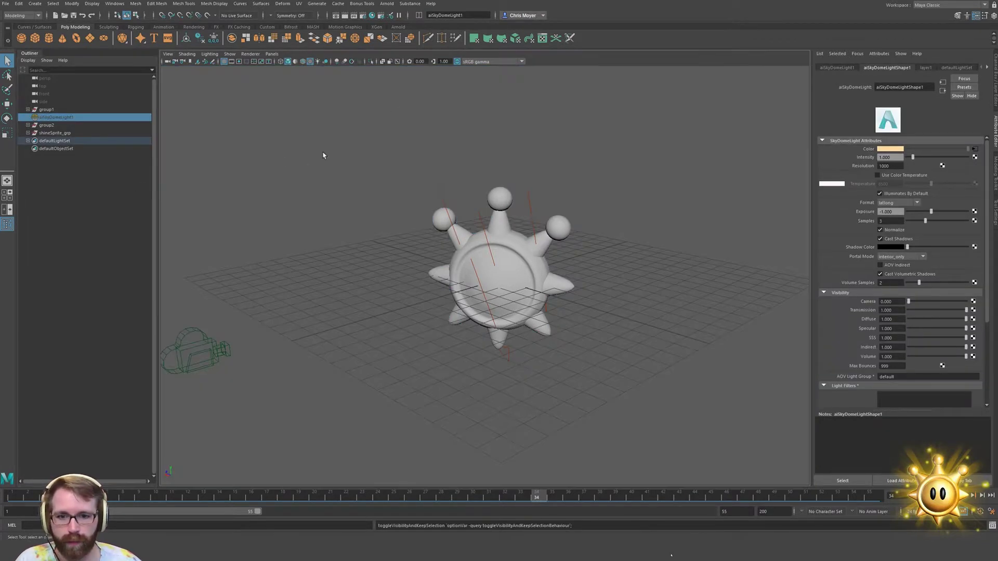
click(403, 106)
Open the Arnold RenderView and render the sprite through cameraShape1
click(386, 3)
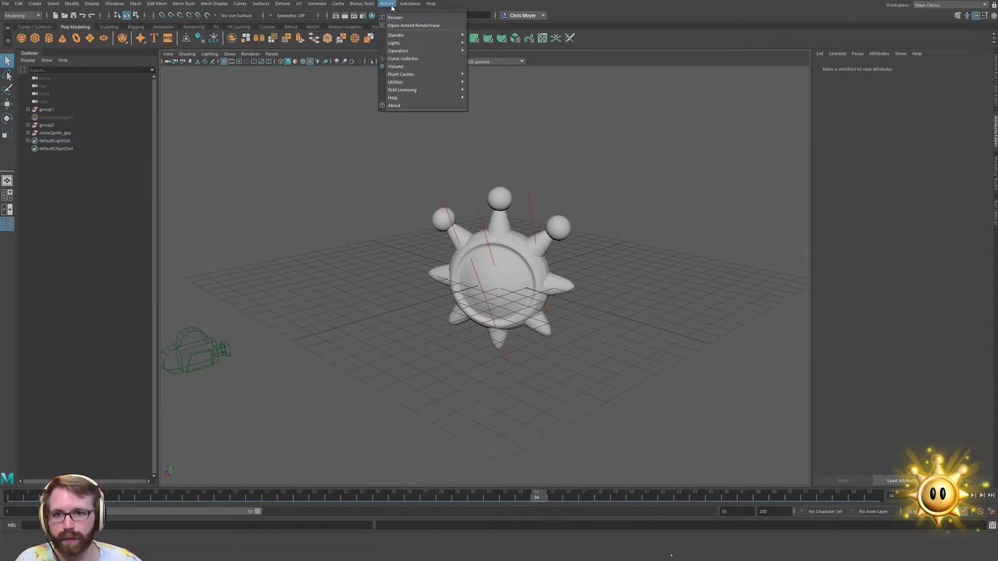
click(408, 25)
click(732, 84)
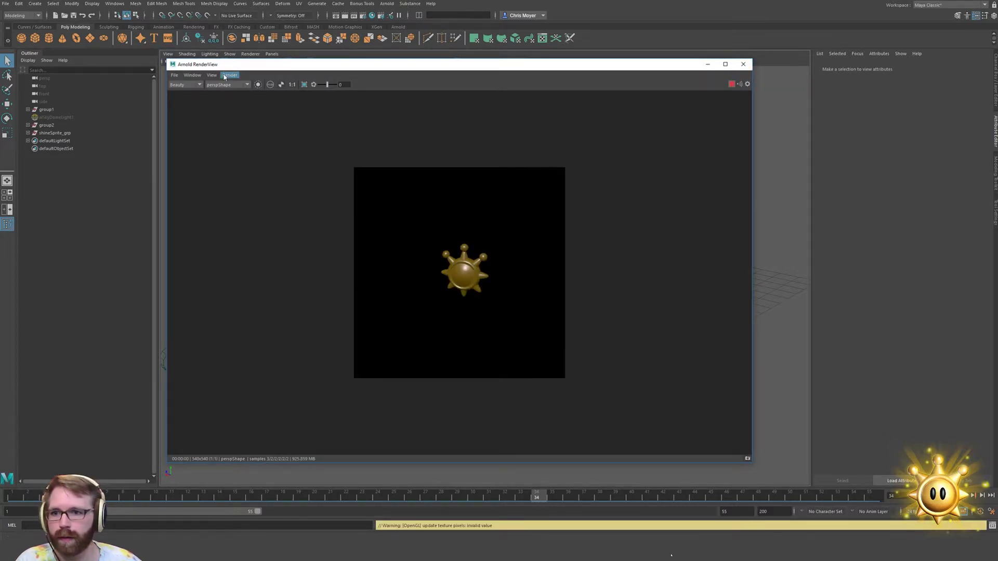
click(221, 97)
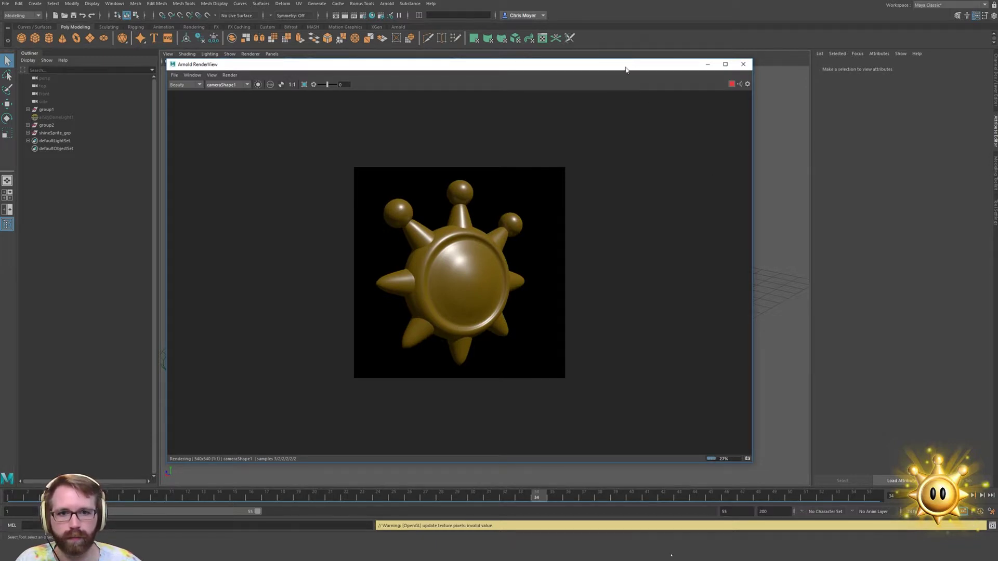
Play back the spin animation and examine the live render of the sprite up close
drag(626, 69, 460, 123)
key(alt+v)
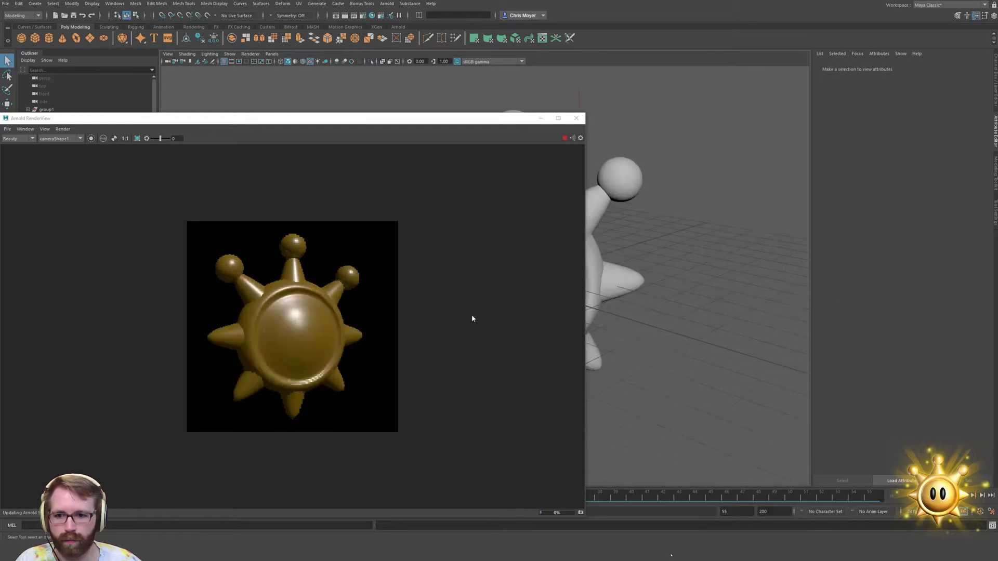
alt+right_drag(274, 333, 424, 320)
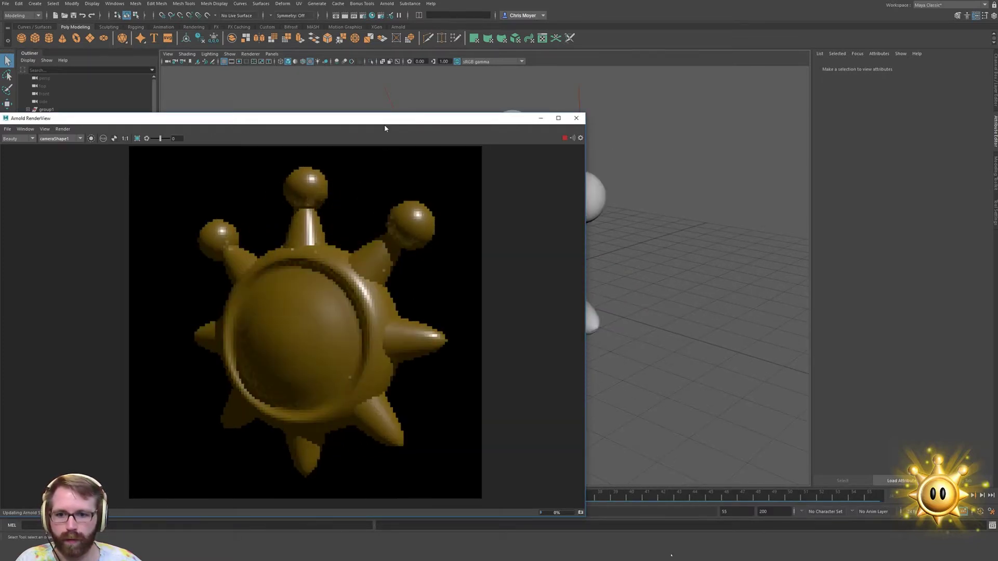
drag(384, 125, 395, 82)
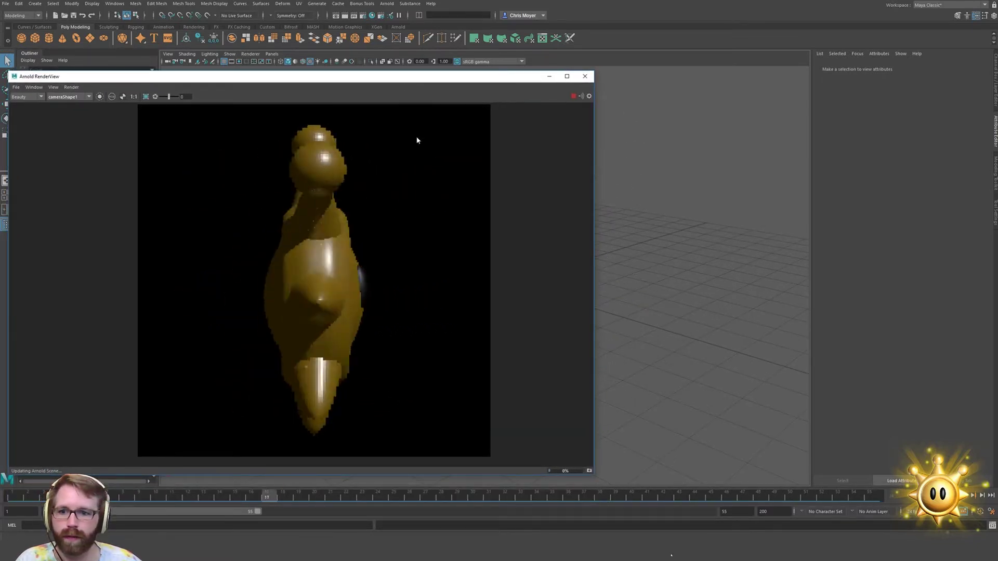
alt+right_drag(367, 261, 385, 260)
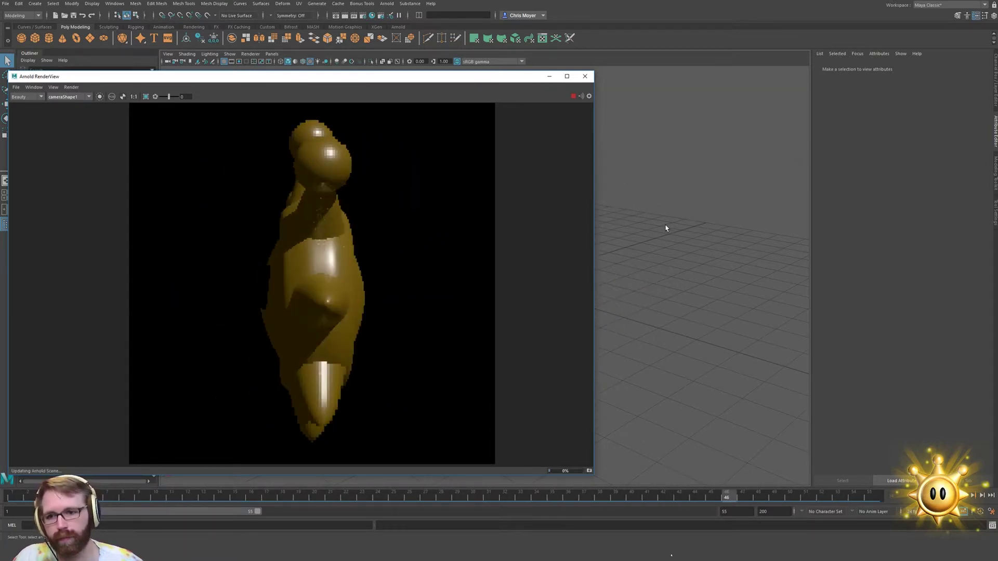
Raise the Arnold exposure of directionalLight1 in group1 to 1.842
drag(208, 77, 338, 97)
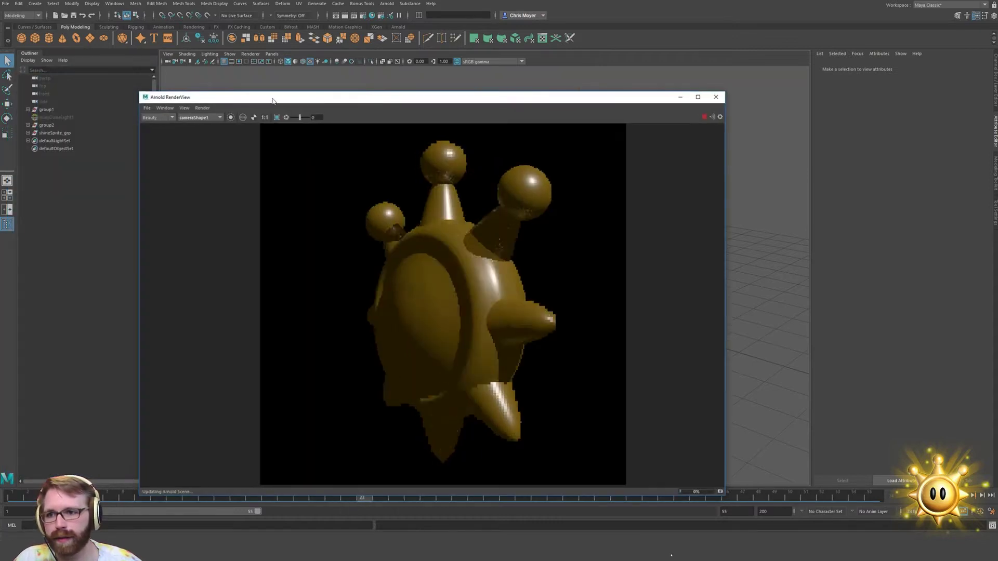
click(27, 109)
click(59, 117)
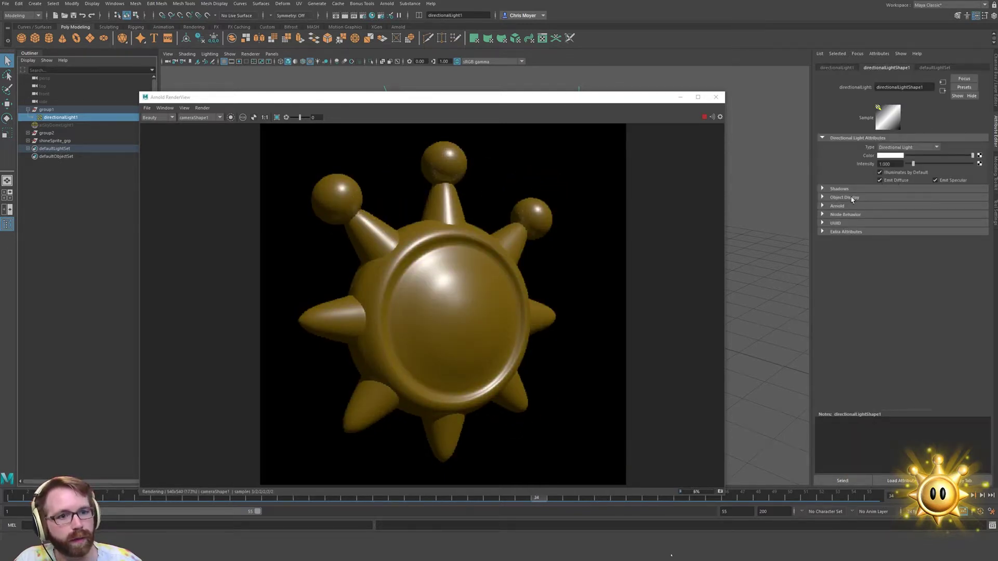
click(837, 205)
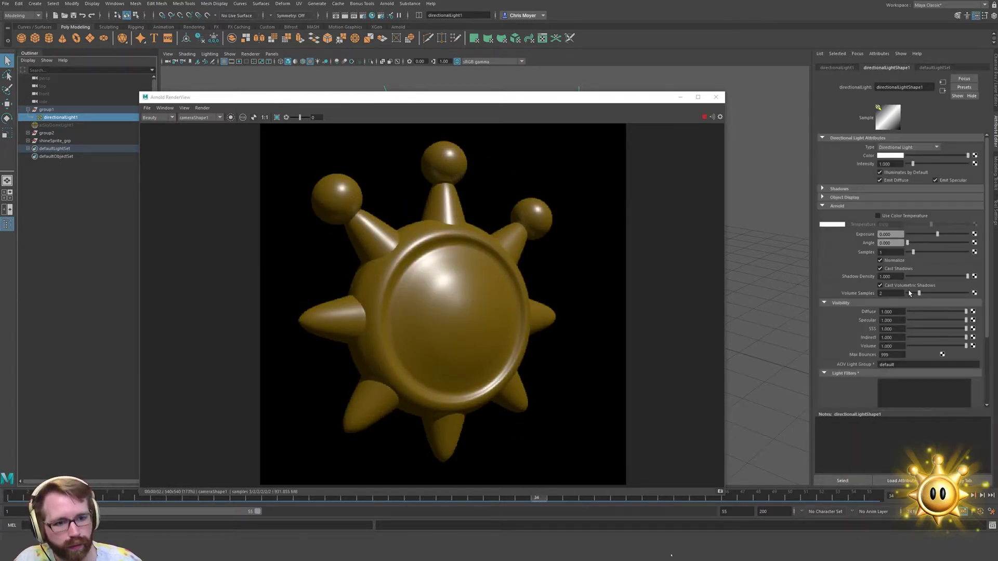
drag(937, 235, 944, 238)
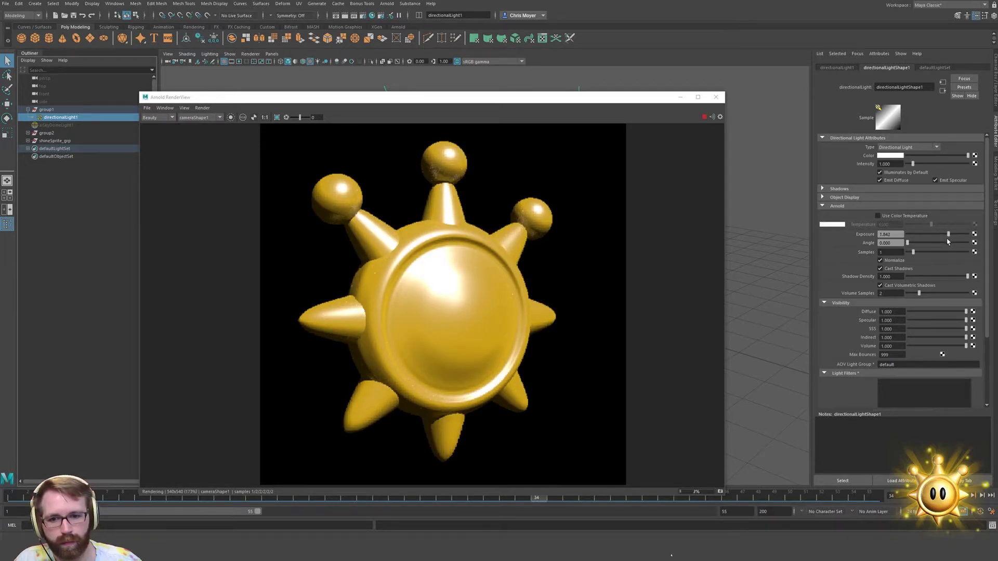
Play back the animation under the brighter light, and minimize the Arnold RenderView
key(alt+v)
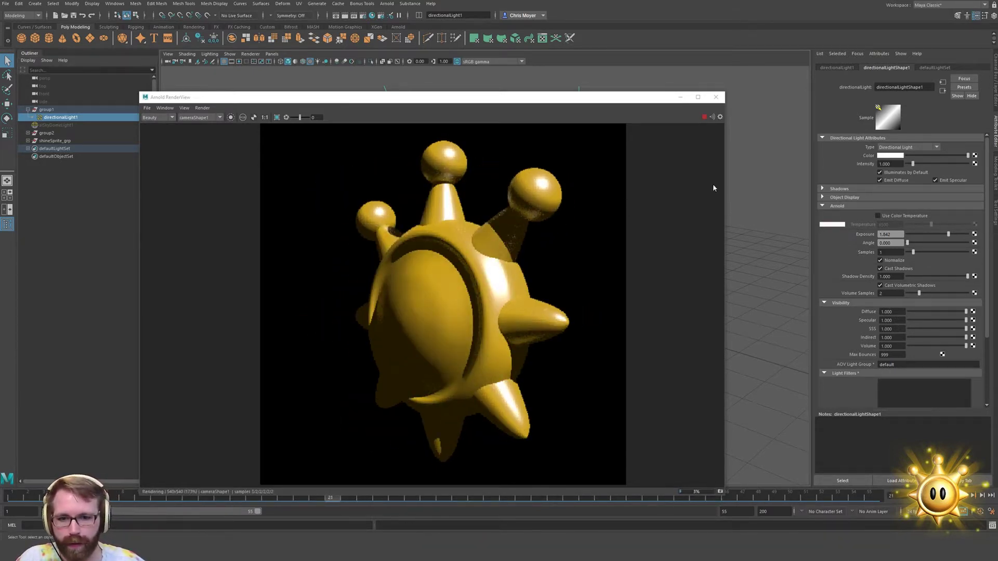
drag(559, 102, 619, 90)
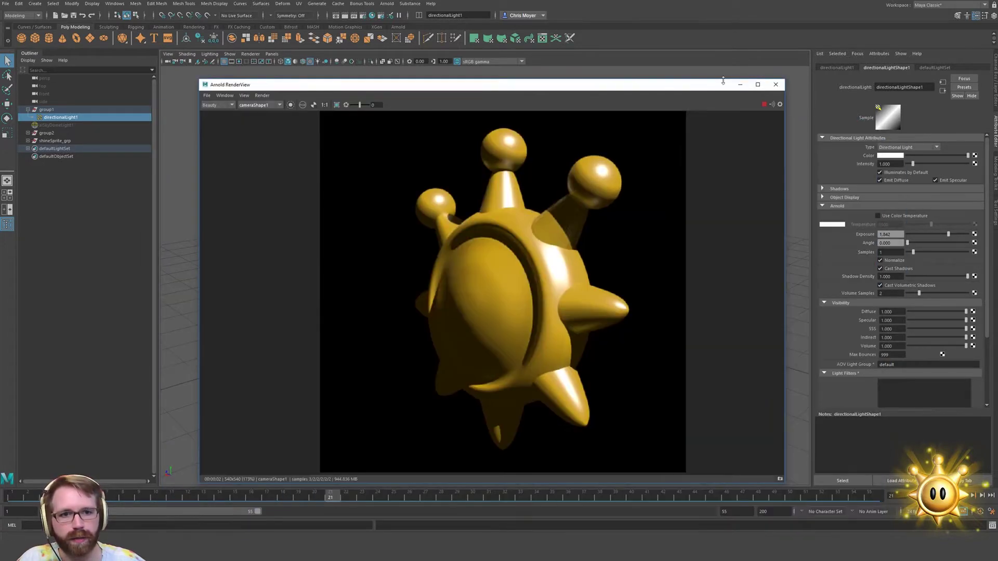
click(740, 85)
Keep the list of light types open as a floating window and create a second directional light
alt+drag(499, 260, 375, 260)
scroll(556, 232, down, 5)
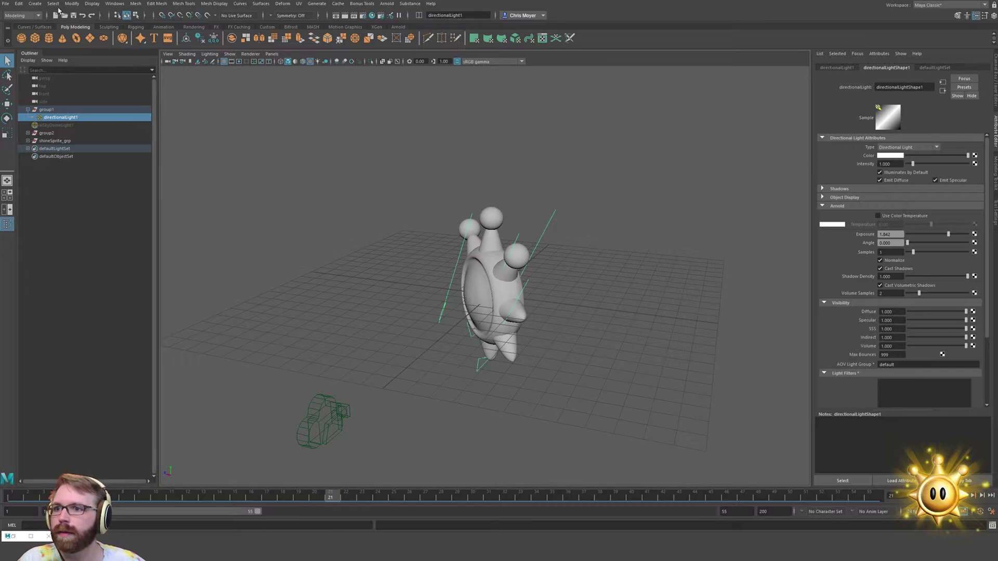
click(34, 3)
mouse_move(68, 50)
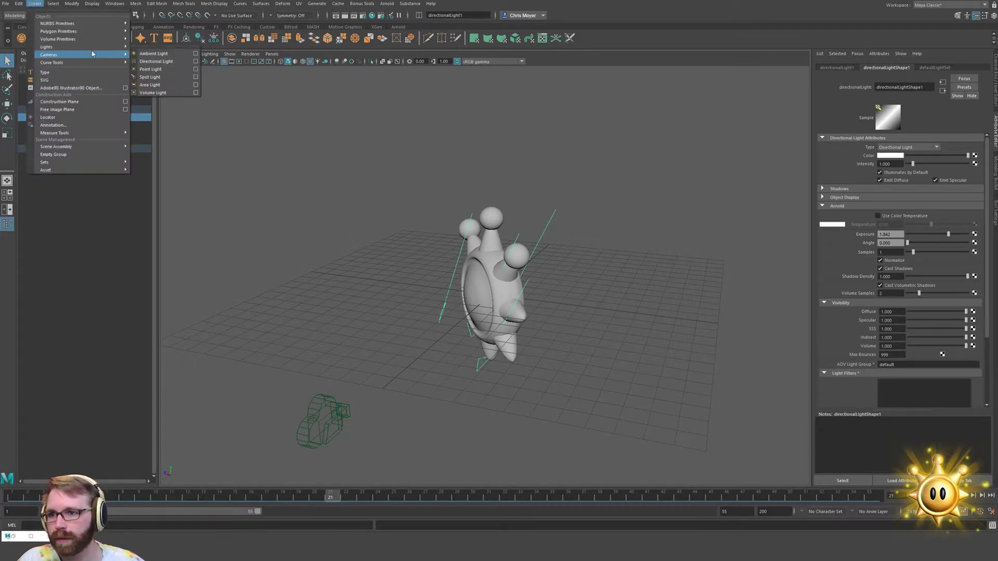
click(142, 49)
drag(140, 50, 49, 271)
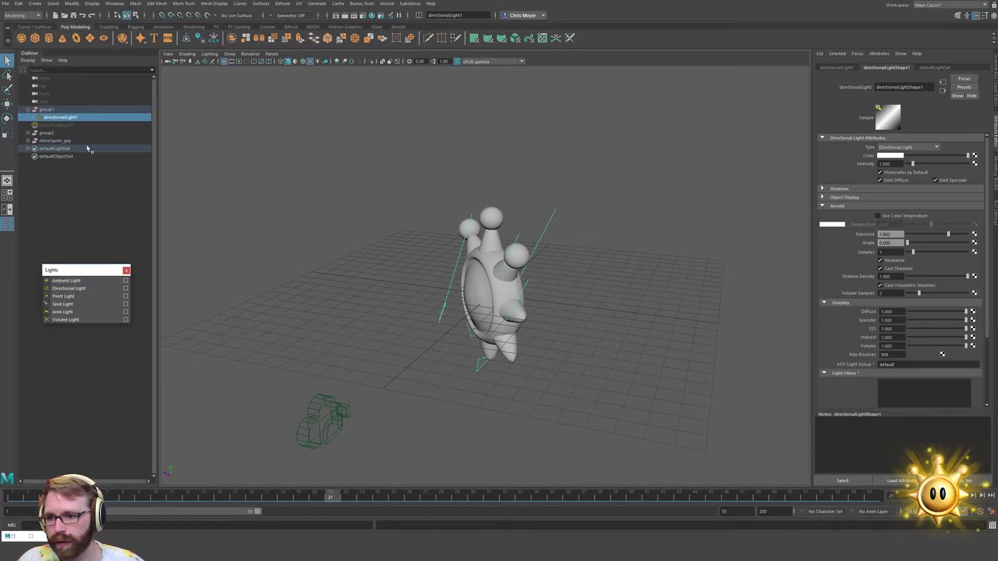
click(69, 289)
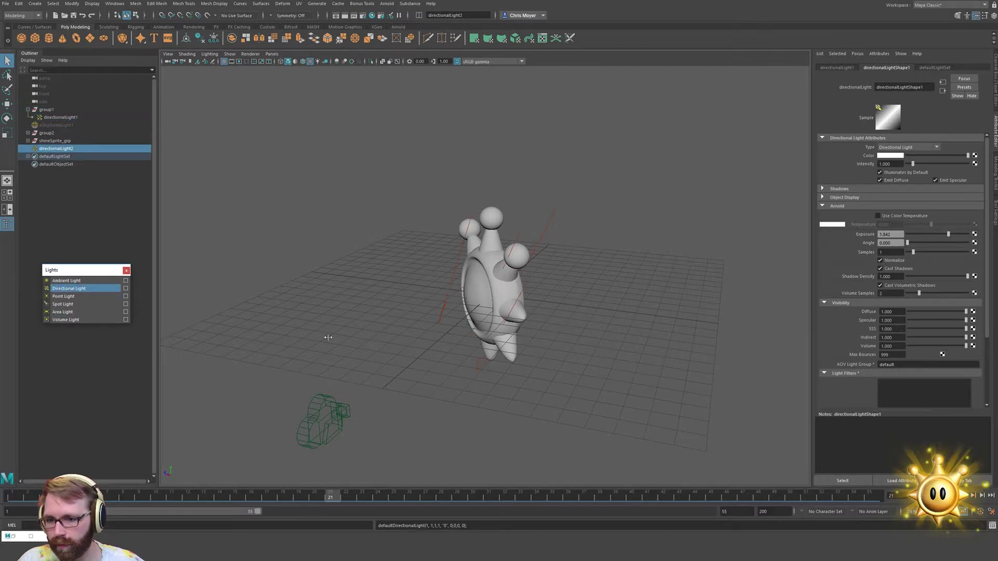
Scale up the new directional light uniformly so its icon extends past the sprite
alt+drag(327, 339, 429, 372)
key(e)
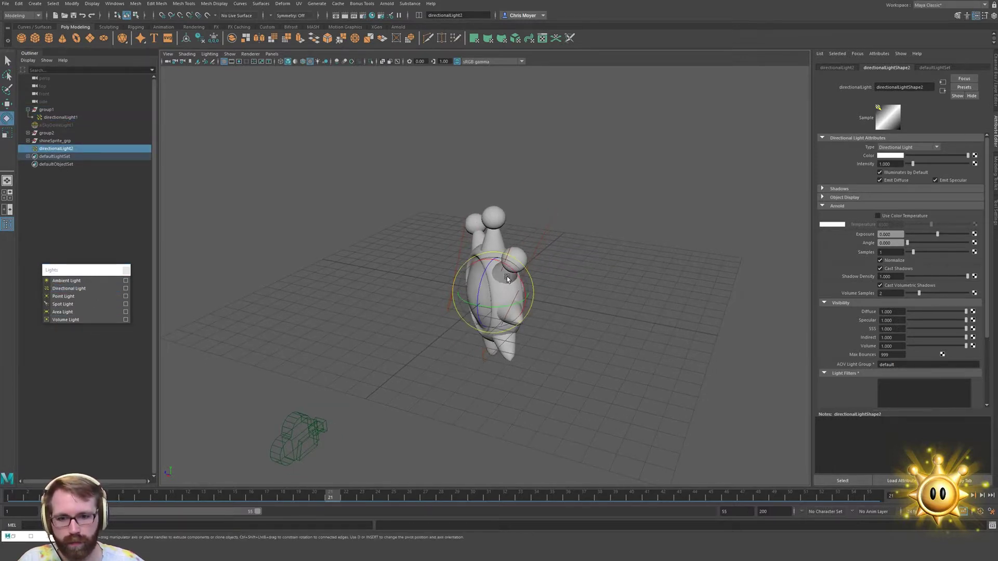
key(r)
drag(494, 295, 537, 293)
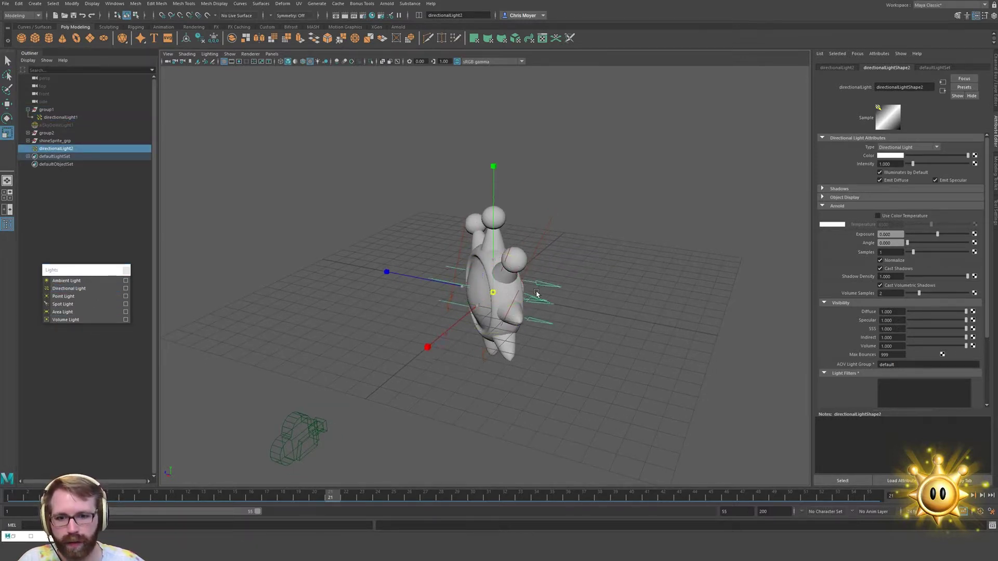
Rotate the second directional light around its vertical axis and set its exposure to 0.592
alt+drag(455, 335, 451, 354)
key(w)
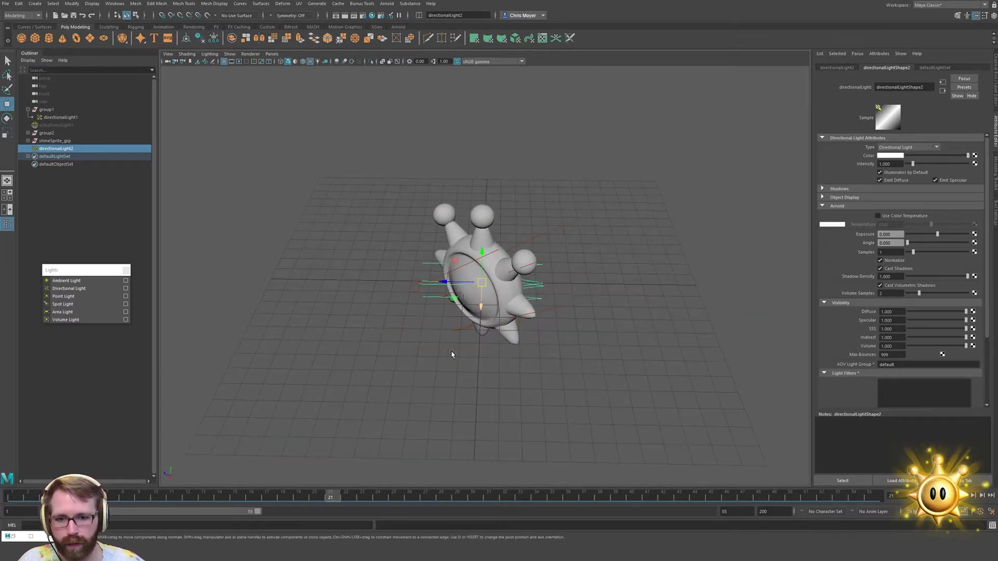
key(e)
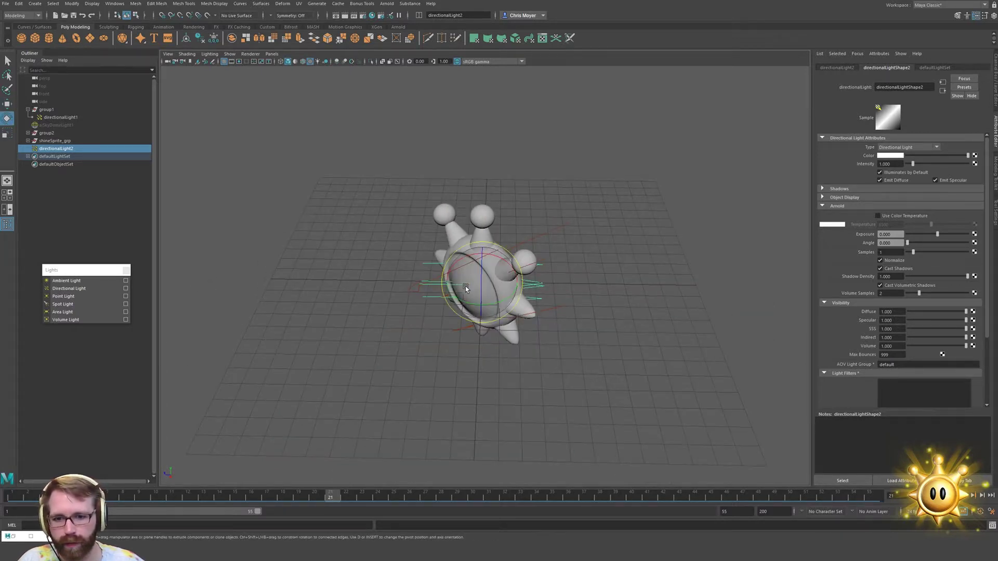
mouse_move(450, 283)
alt+mouse_down()
mouse_move(474, 277)
mouse_move(469, 305)
mouse_move(489, 307)
mouse_move(466, 298)
mouse_move(480, 299)
alt+mouse_up()
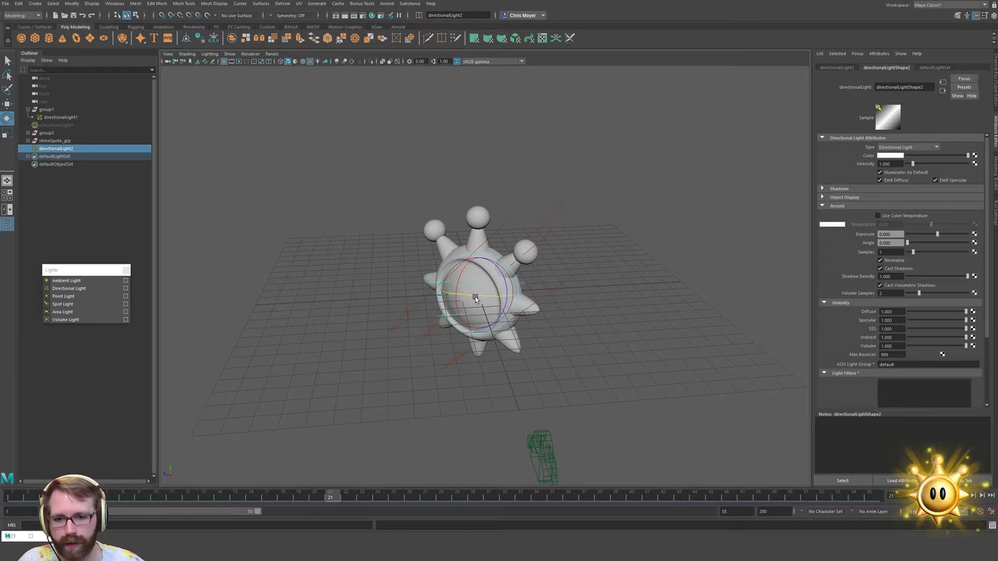
click(893, 156)
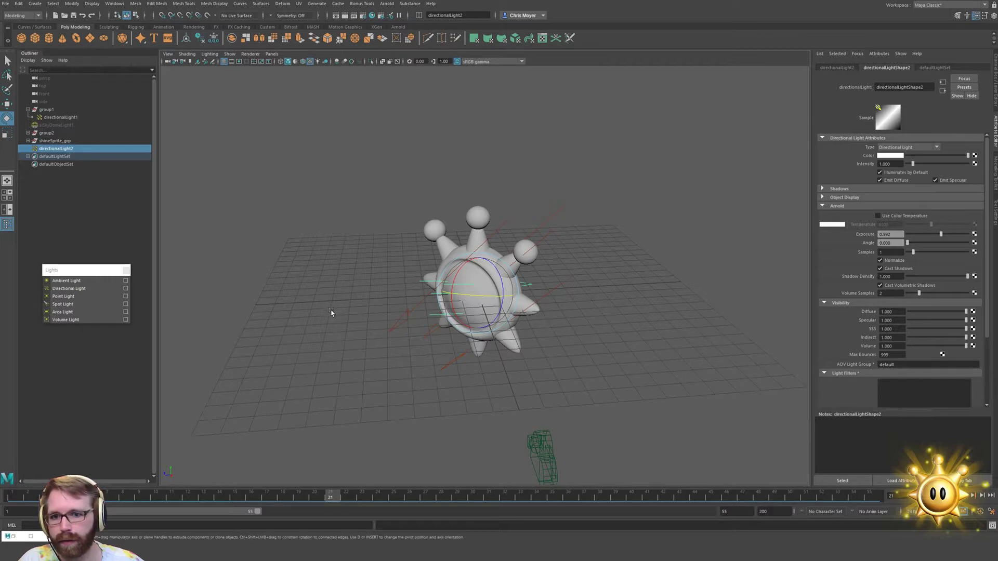
Create a third directional light, raise it above the sprite and rotate it to point downward
alt+drag(332, 312, 358, 325)
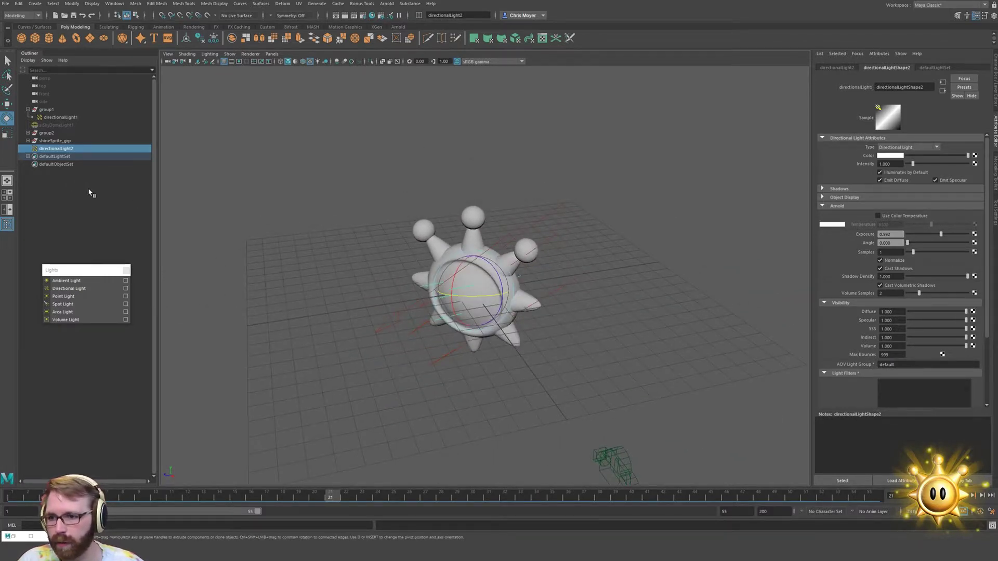
click(92, 289)
key(w)
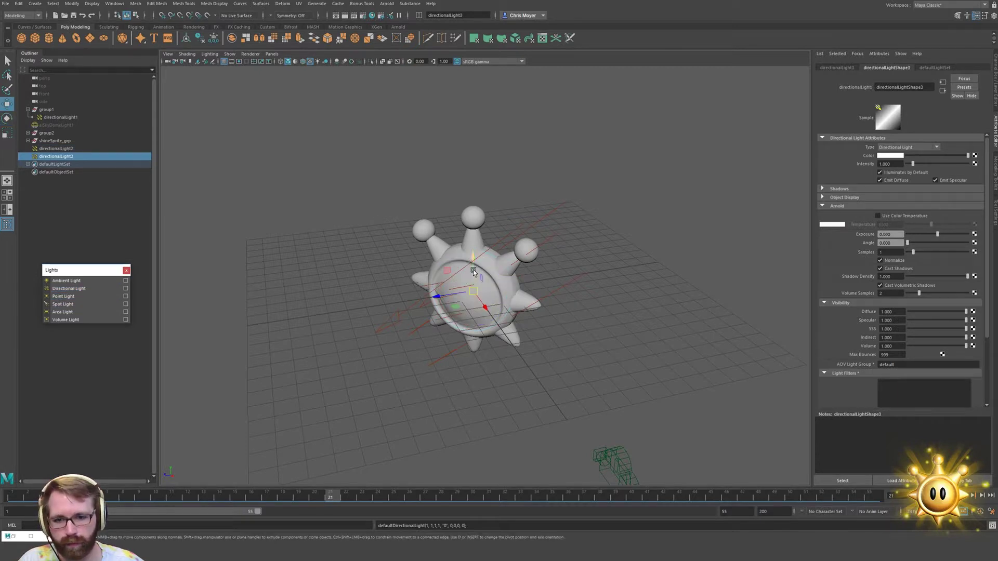
drag(473, 263, 484, 158)
key(e)
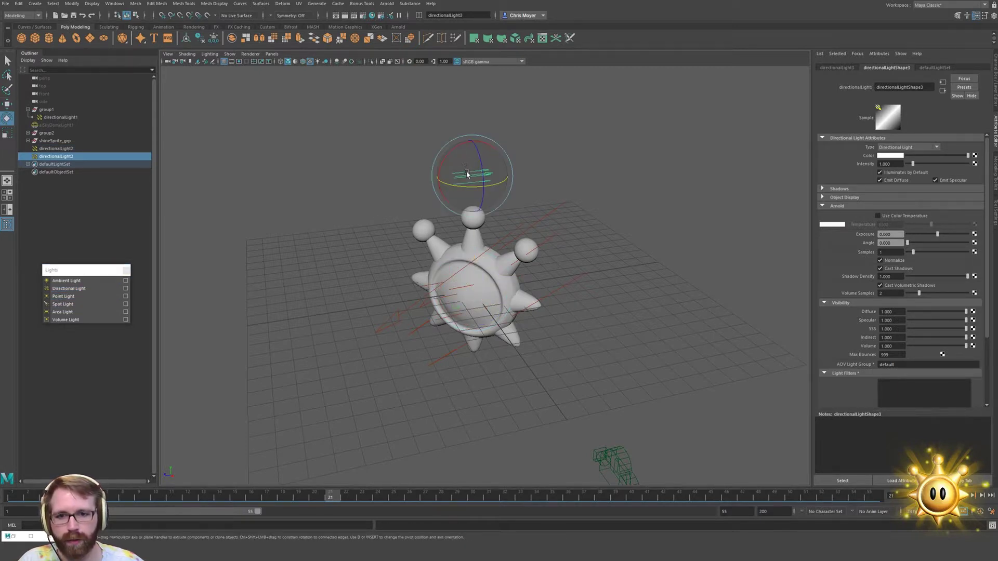
drag(442, 167, 717, 215)
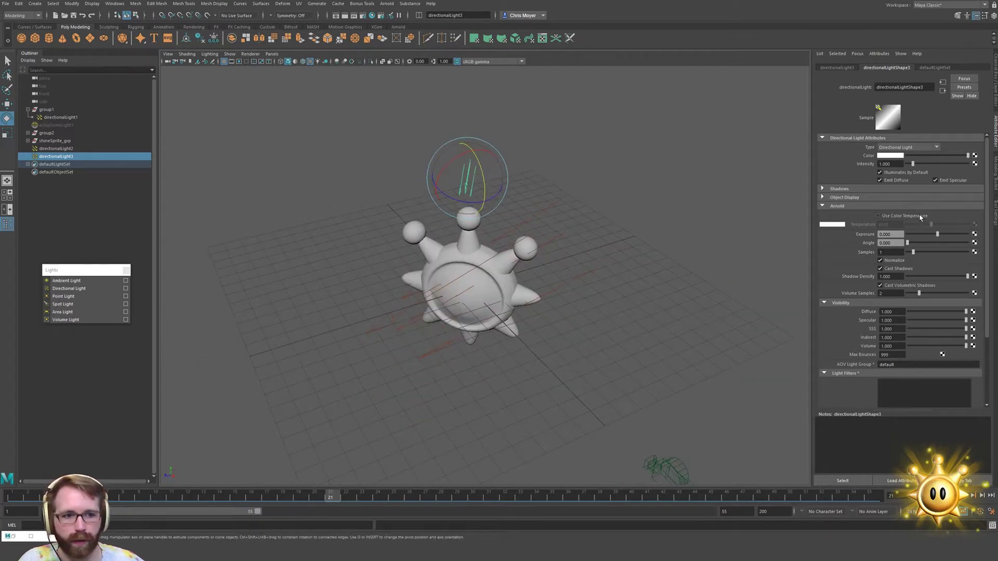
Render the newly lit sprite in the Arnold RenderView and play back the animation to check the lighting
click(390, 7)
click(403, 16)
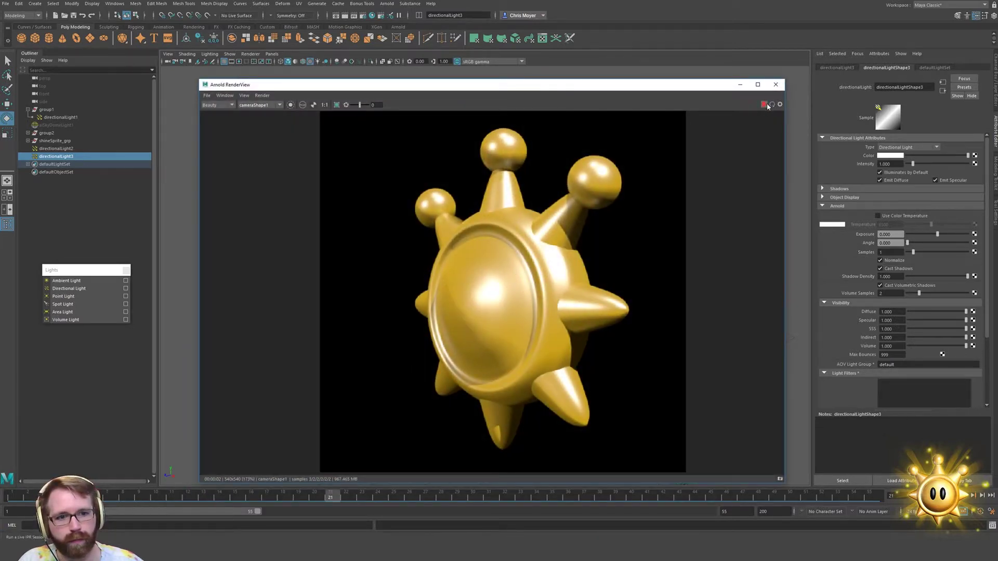
click(766, 105)
drag(642, 91, 492, 117)
click(715, 261)
key(alt+v)
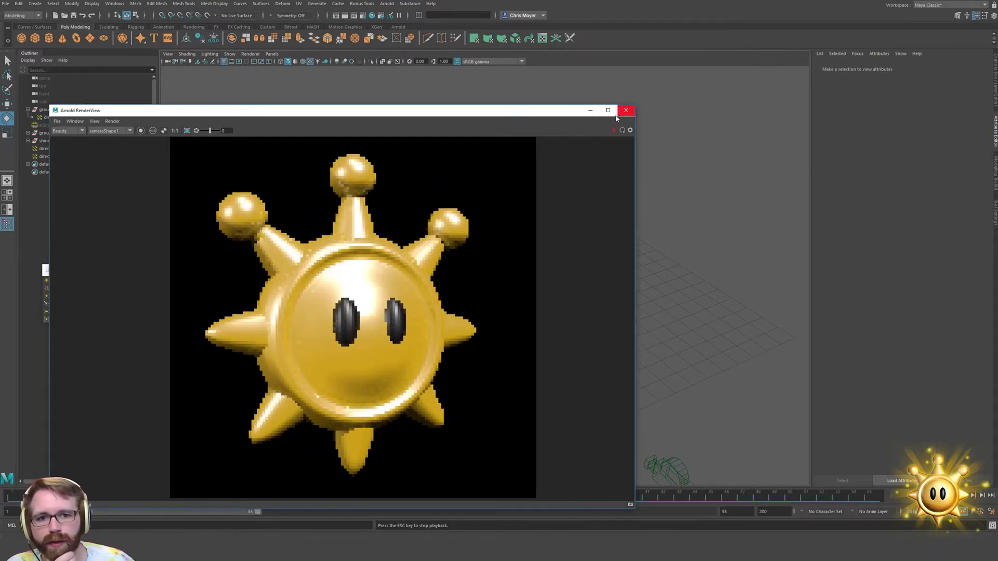
Move the Arnold RenderView clear of the Outliner and enable a color temperature of 6635 on directionalLight1
drag(551, 115, 438, 299)
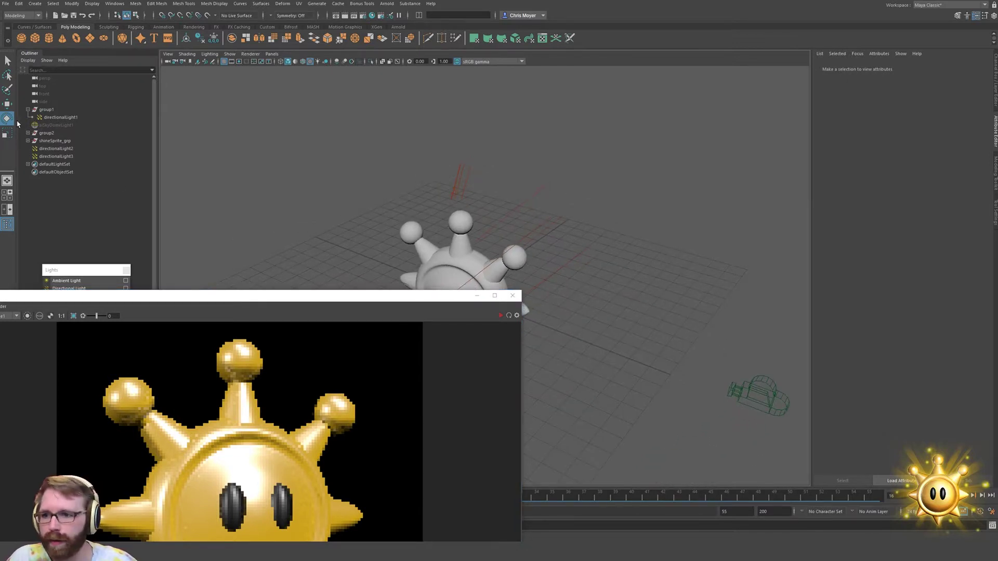
click(57, 118)
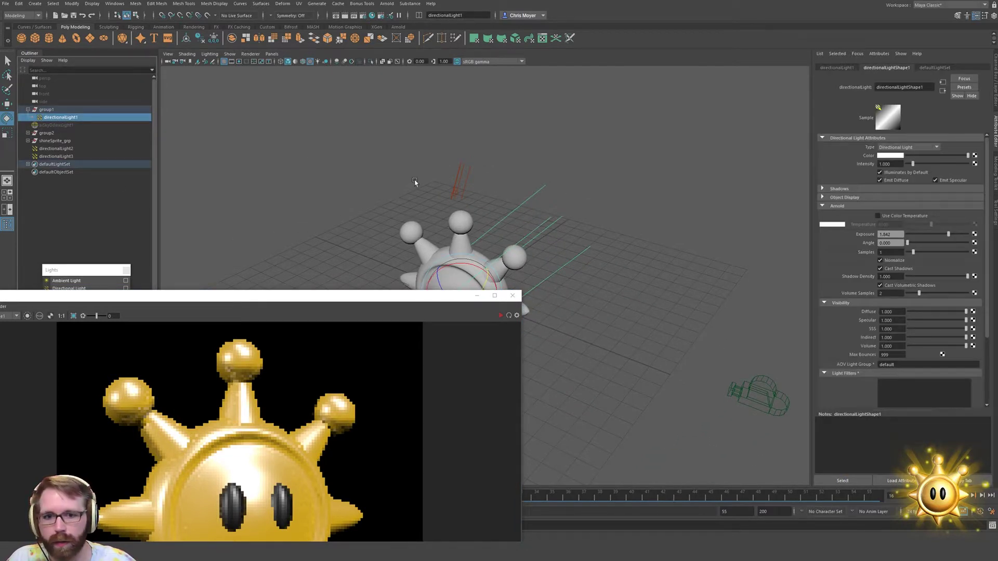
click(899, 156)
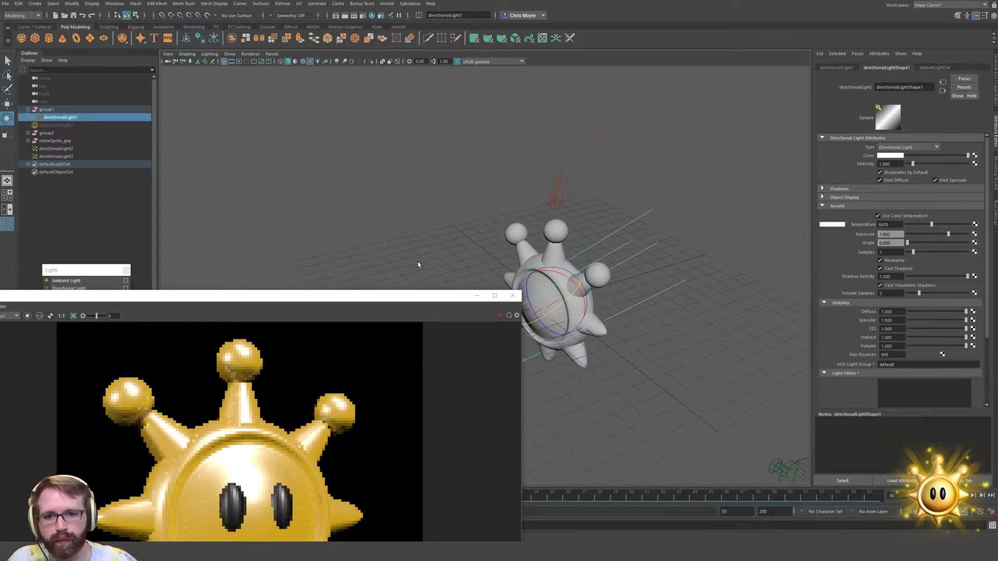
Enable color temperature on the directional light above the sprite and set it to 7692
alt+drag(419, 264, 565, 251)
click(492, 177)
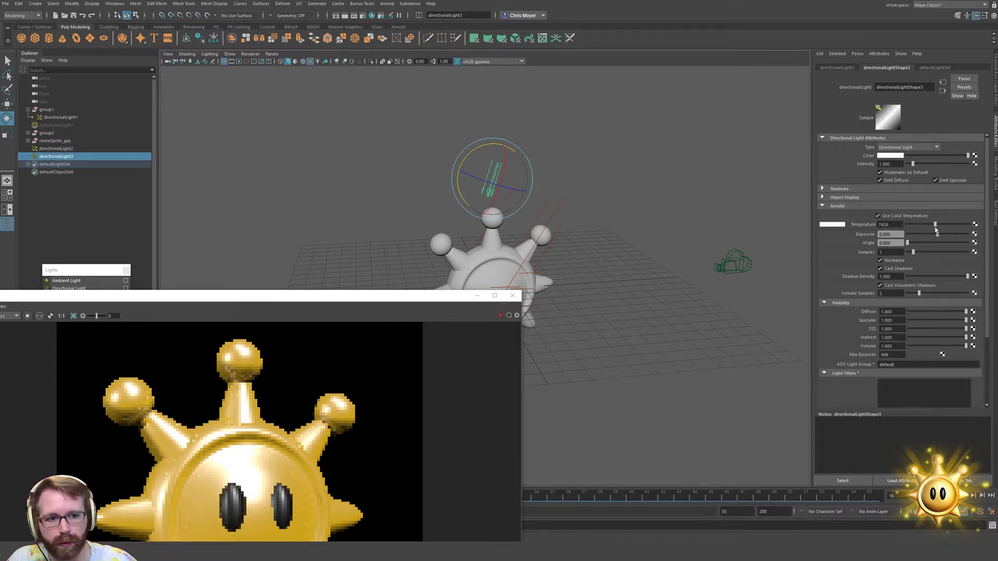
alt+drag(675, 269, 449, 235)
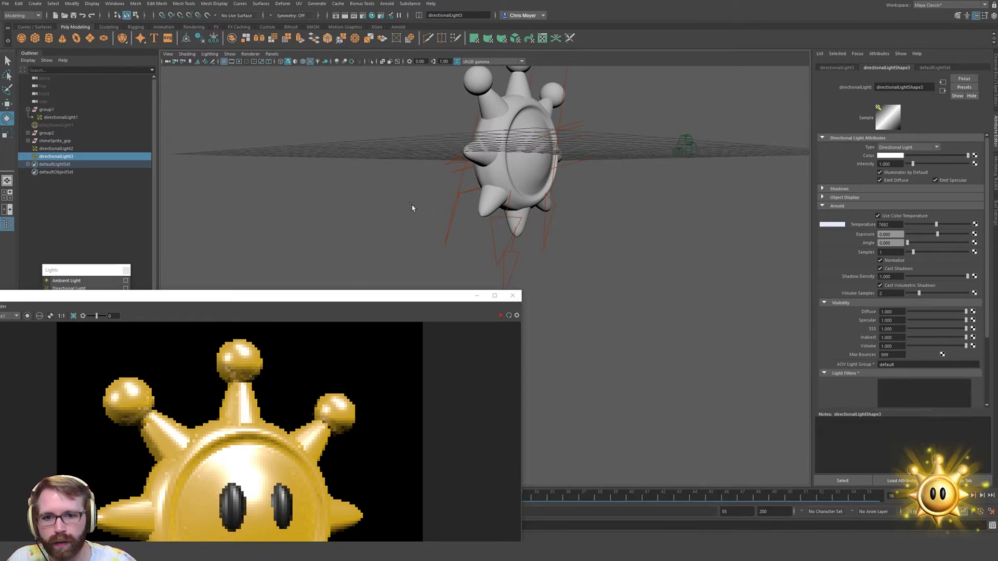
Select directionalLight2 beside the sprite, render in the Arnold RenderView and play back the spin to check the lighting
alt+drag(412, 208, 650, 220)
click(504, 212)
alt+drag(786, 200, 684, 202)
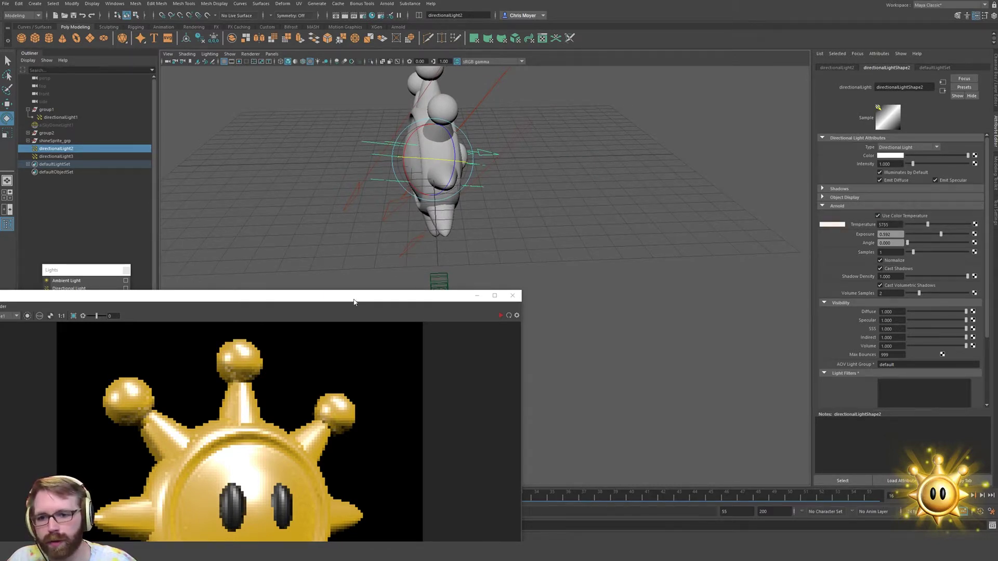
drag(353, 302, 448, 103)
click(594, 118)
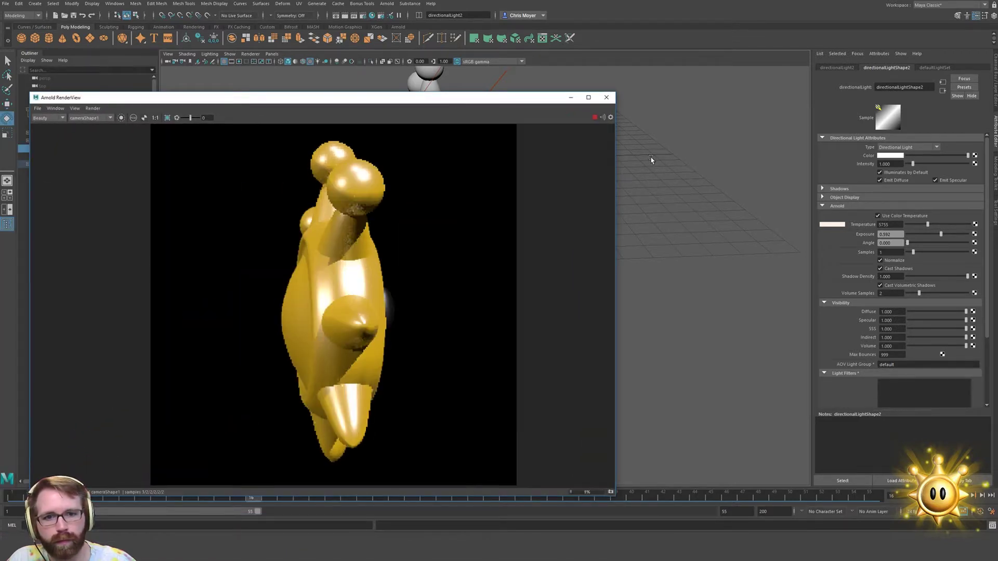
key(alt+v)
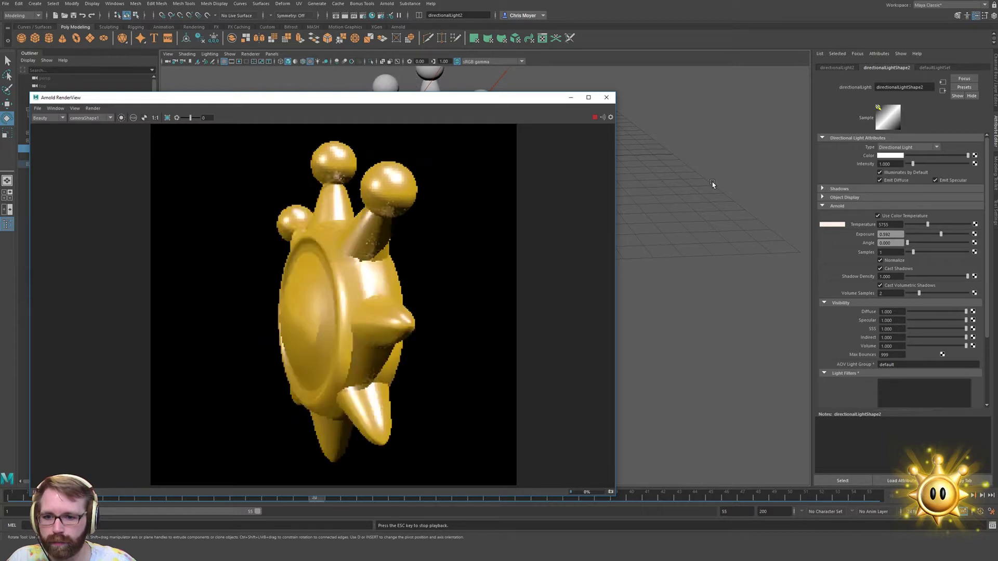
key(Escape)
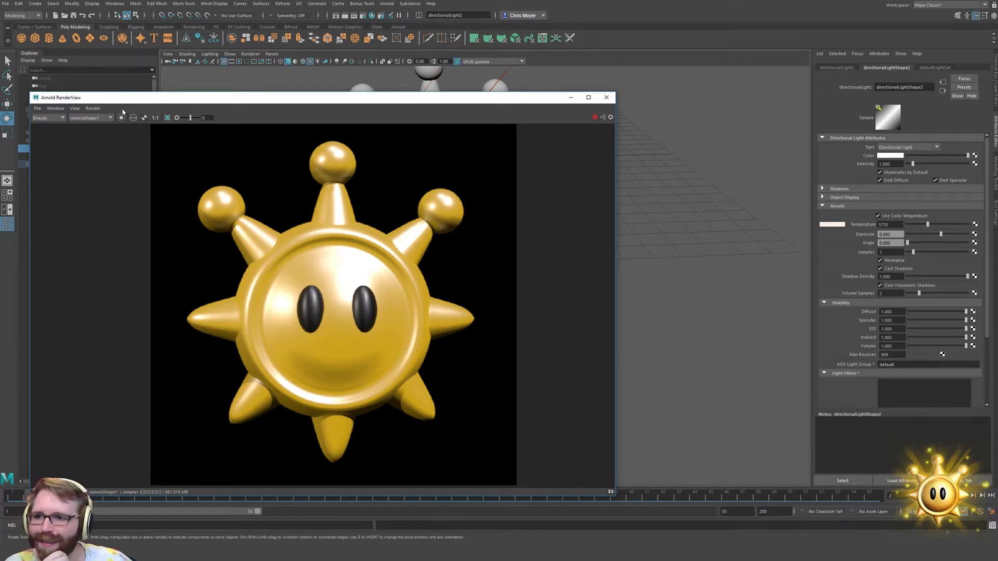
Move the Arnold RenderView off the Outliner and set the color temperature of directionalLight2 to 7604 and directionalLight1 to 7428
drag(172, 98, 280, 107)
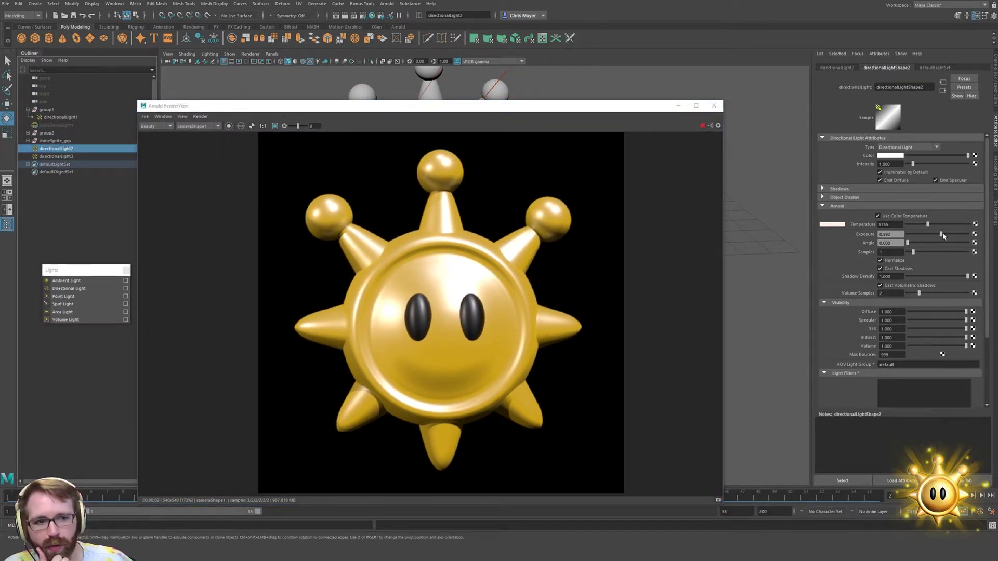
mouse_move(944, 236)
mouse_down()
mouse_move(913, 234)
mouse_move(939, 235)
mouse_up()
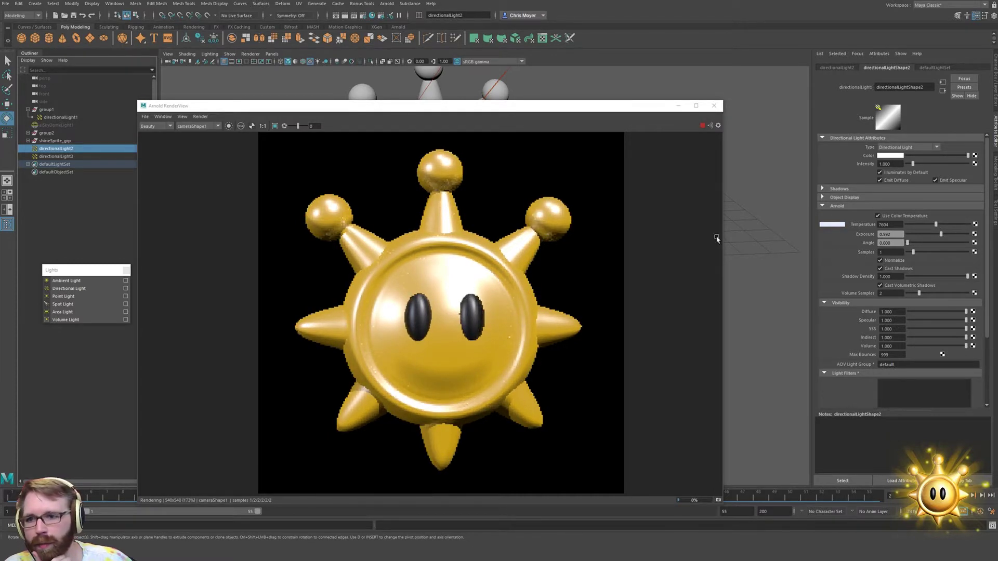
click(87, 117)
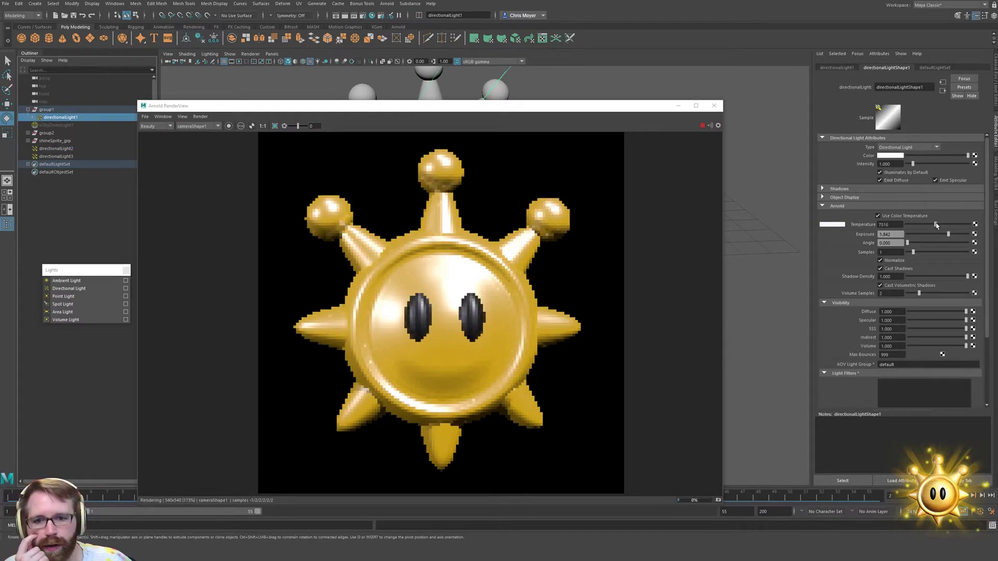
mouse_move(944, 224)
mouse_down()
mouse_move(920, 235)
mouse_move(935, 235)
mouse_up()
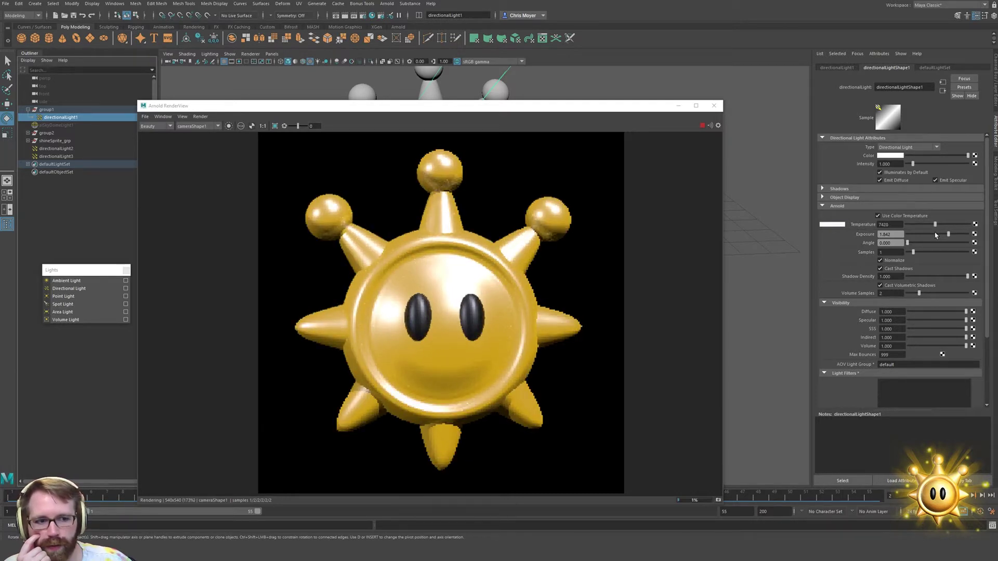
Warm up directionalLight3 above the sprite by setting its color temperature to 4690
click(81, 157)
drag(936, 226, 933, 226)
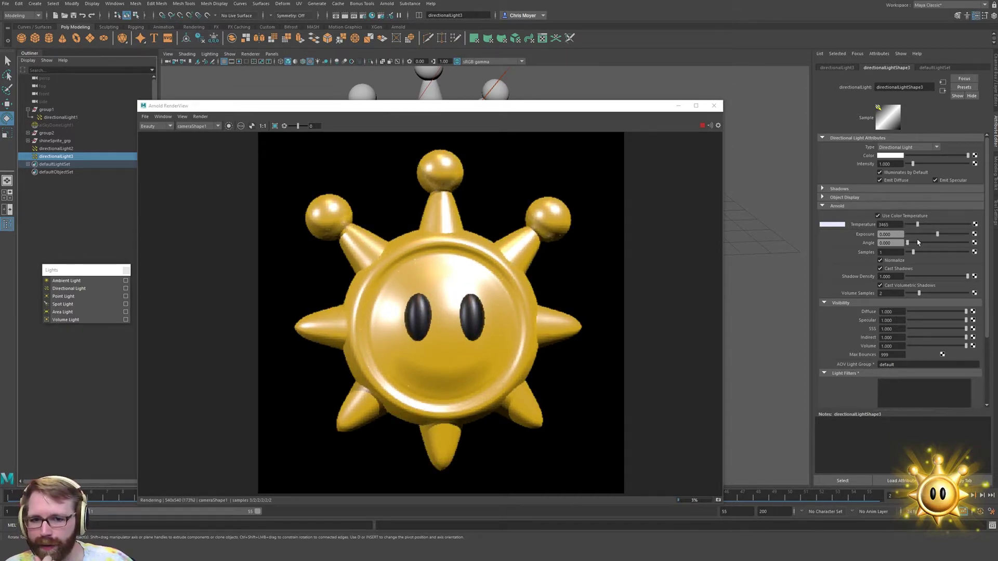
drag(918, 243, 923, 247)
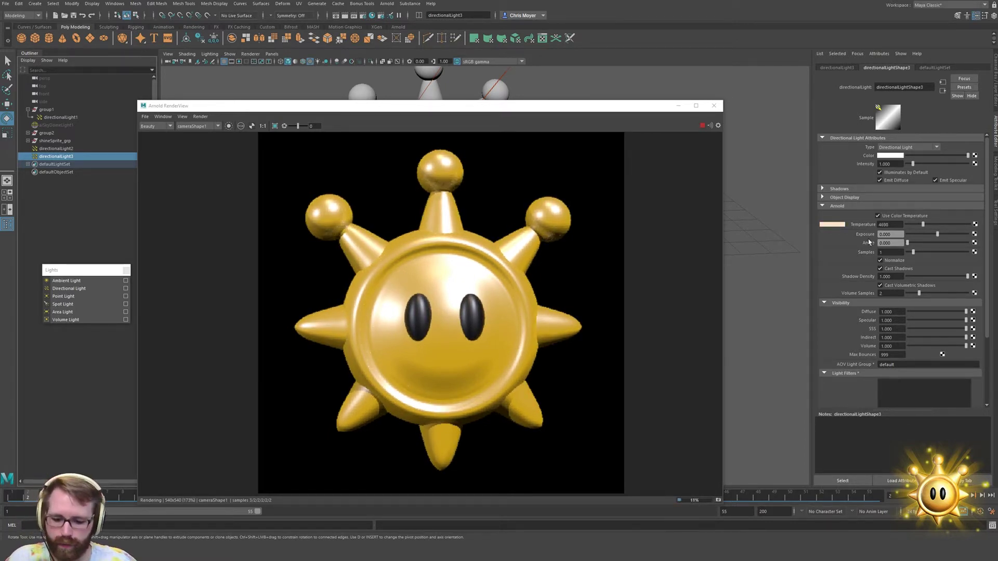
Play the spin to an angled view and set the Arnold RenderView test resolution to 100%
key(alt+v)
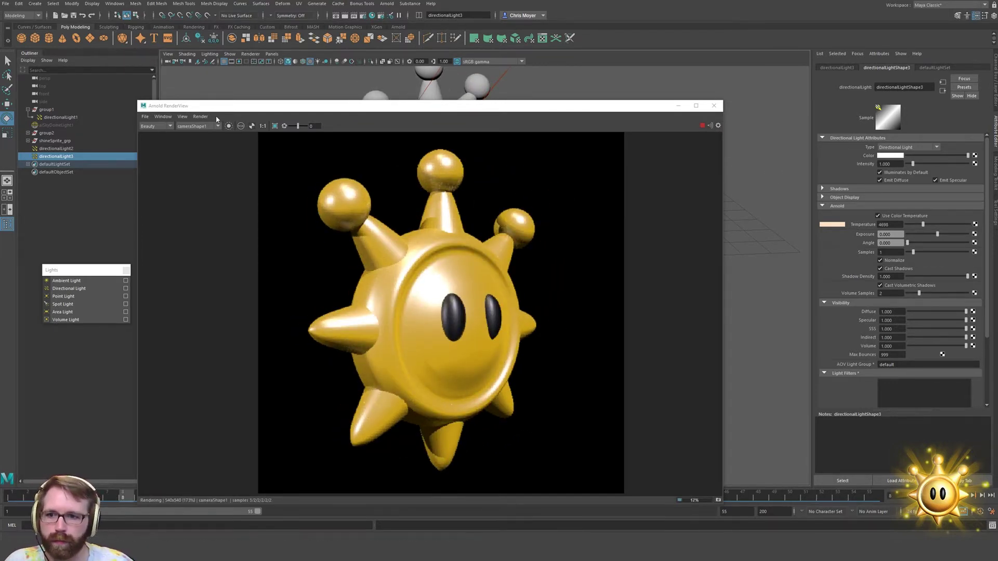
click(181, 117)
mouse_move(228, 194)
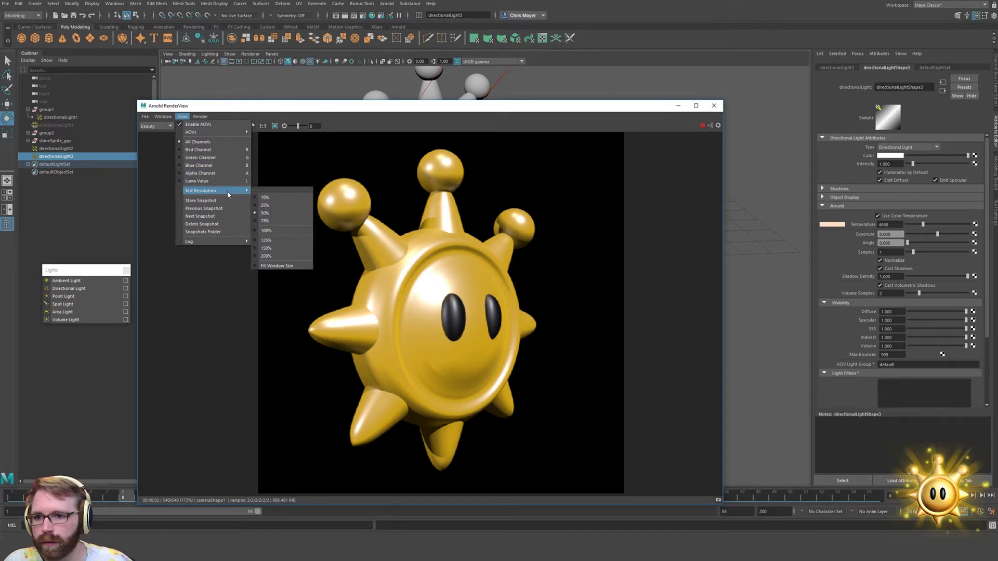
click(280, 230)
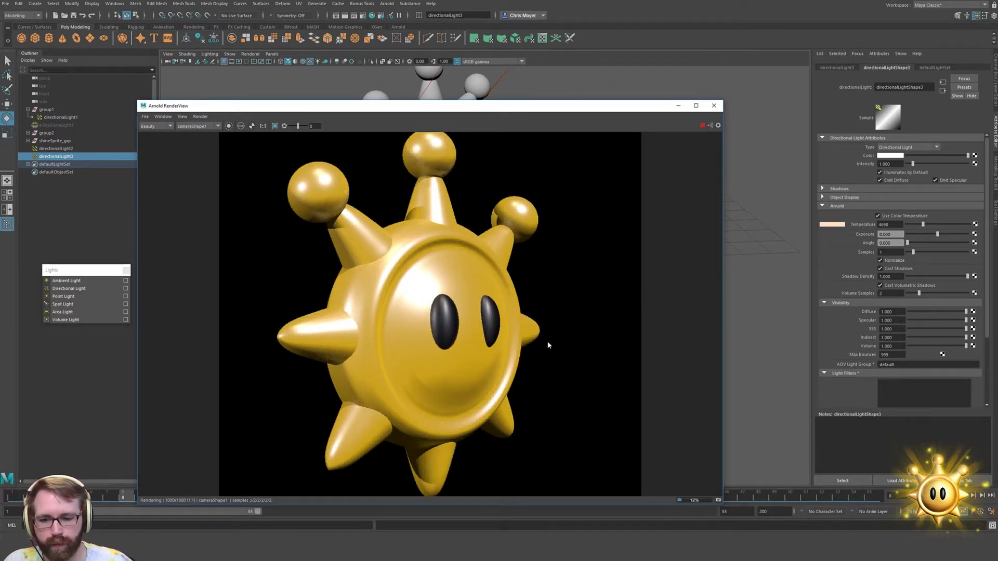
scroll(557, 338, down, 1)
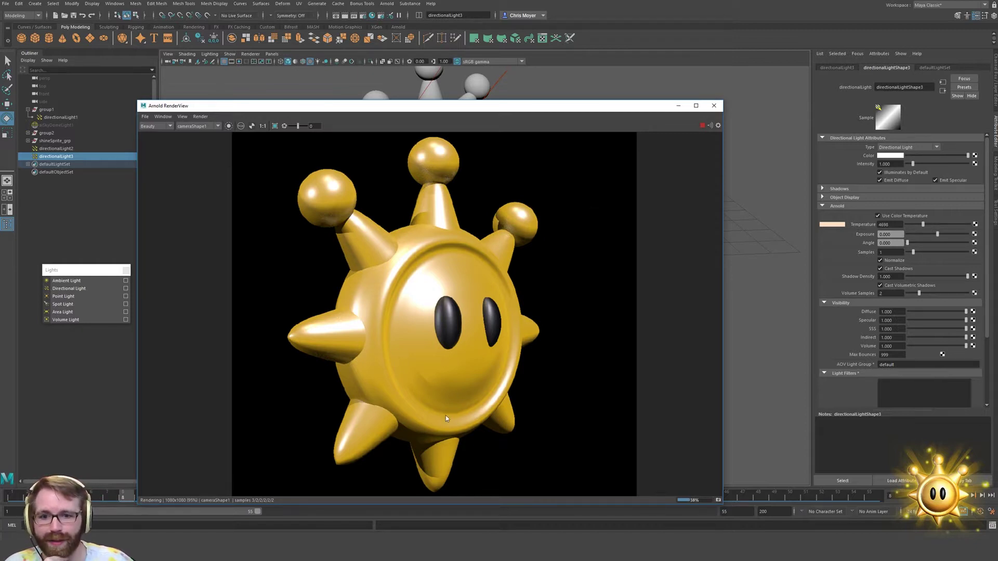
Close the Arnold RenderView, select and frame the sprite body, return to frame 1 and save the scene
click(713, 106)
alt+middle_drag(484, 195, 551, 323)
click(523, 274)
alt+right_drag(523, 274, 618, 310)
alt+middle_drag(618, 309, 514, 266)
key(f)
alt+drag(512, 291, 506, 383)
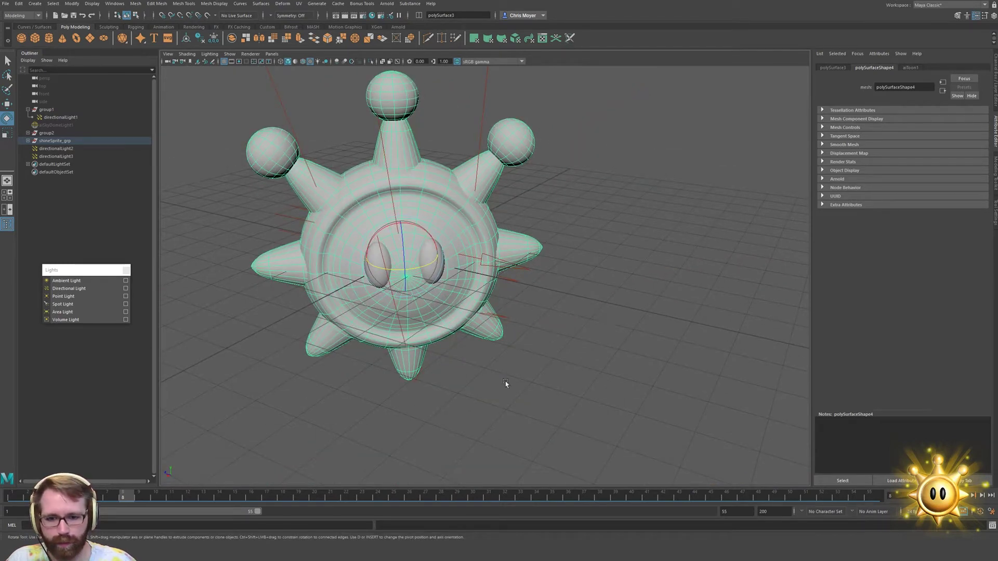
key(alt+shift+v)
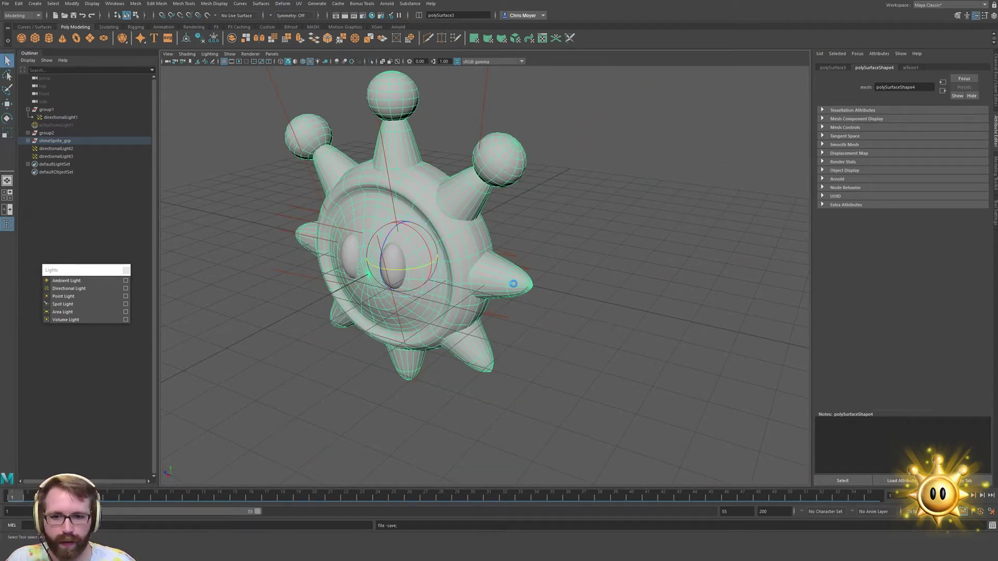
key(ctrl+s)
Apply an Automatic UV projection to the sprite body, close the UV Editor and return to object selection with nothing selected
click(477, 275)
alt+drag(501, 259, 502, 251)
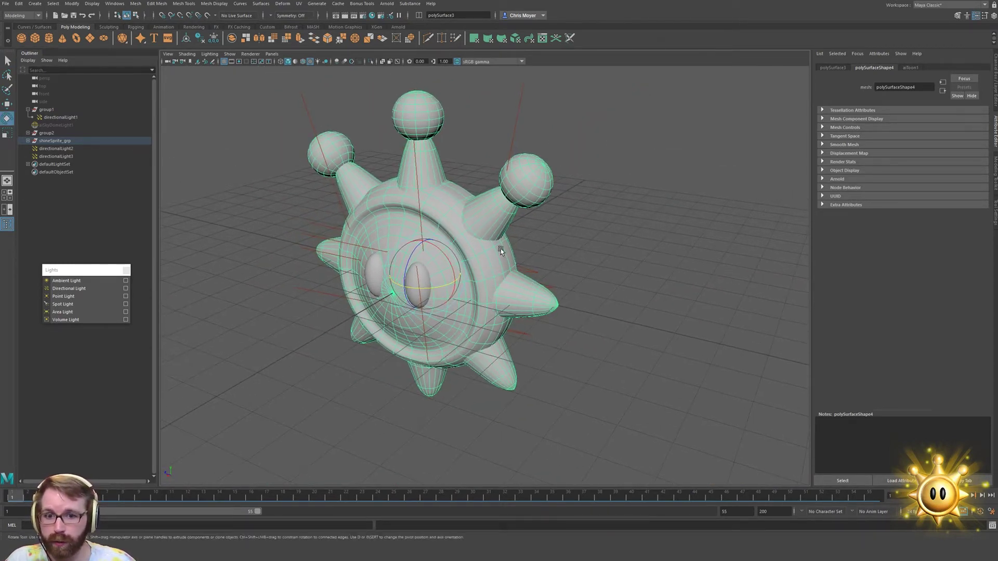
click(299, 4)
click(316, 17)
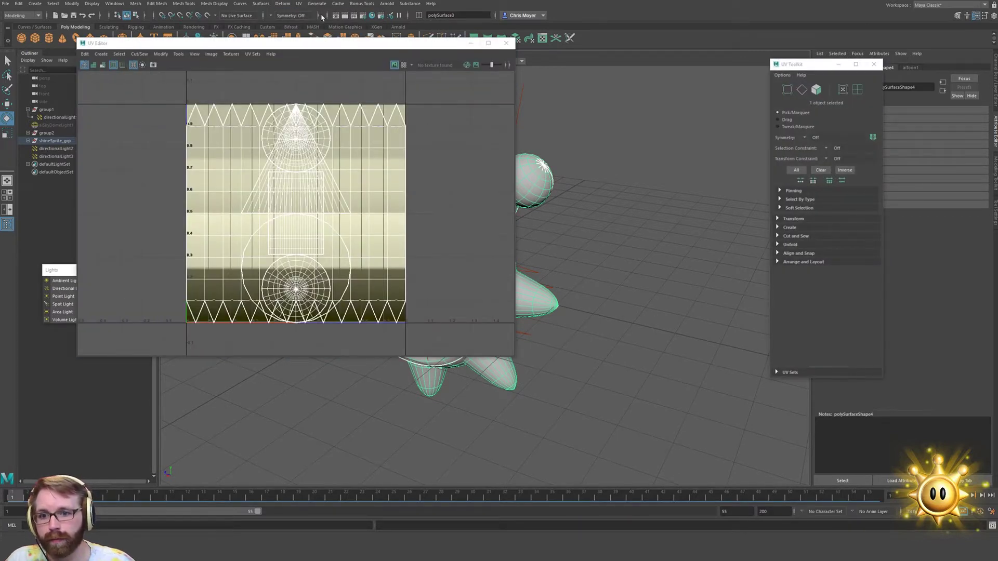
click(299, 3)
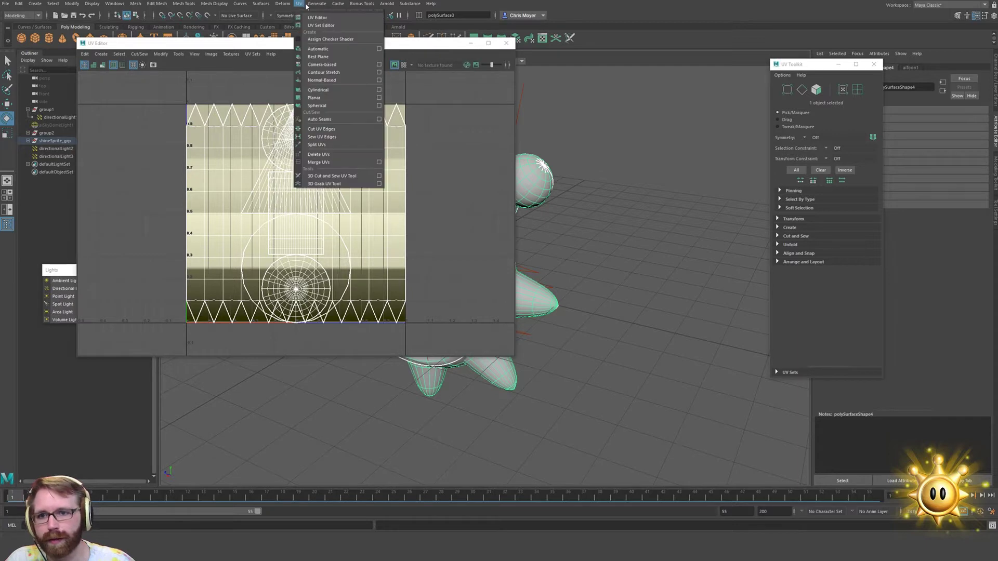
click(300, 3)
click(300, 3)
click(318, 49)
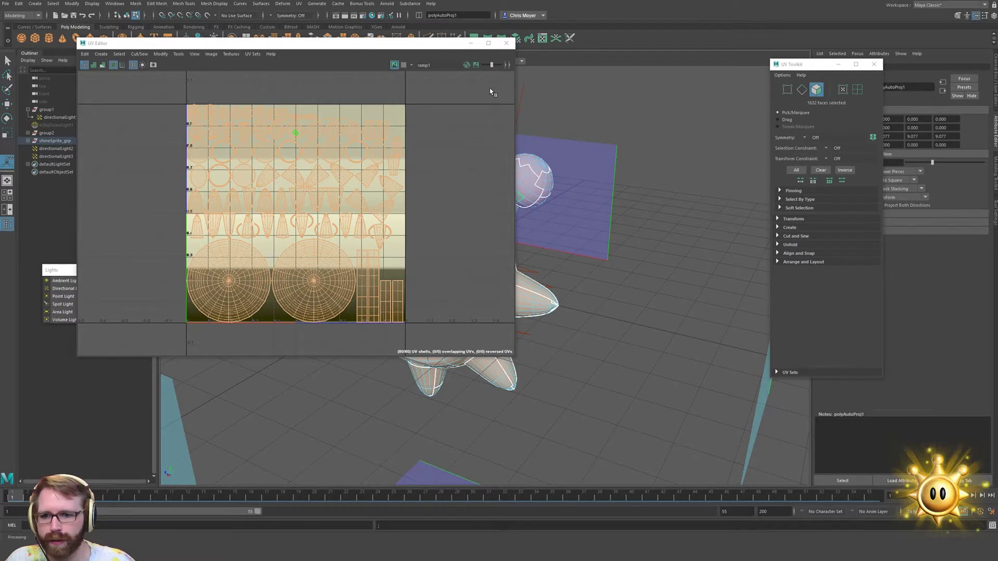
click(507, 44)
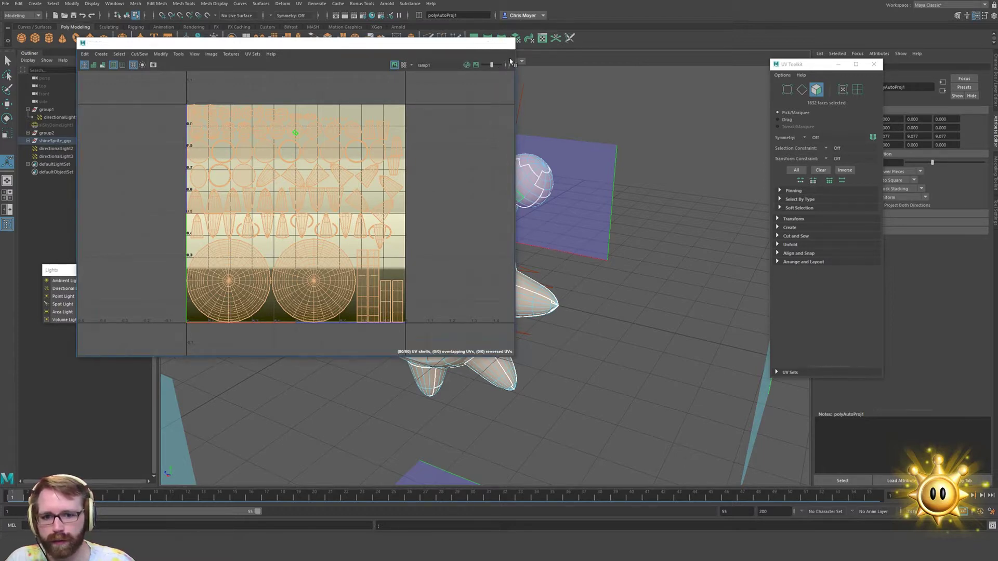
right_drag(530, 221, 609, 190)
click(671, 185)
Reopen the Arnold RenderView, render the sprite, play back the full spin and return to frame 1
mouse_move(488, 259)
alt+mouse_down()
mouse_move(467, 262)
mouse_move(498, 250)
alt+mouse_up()
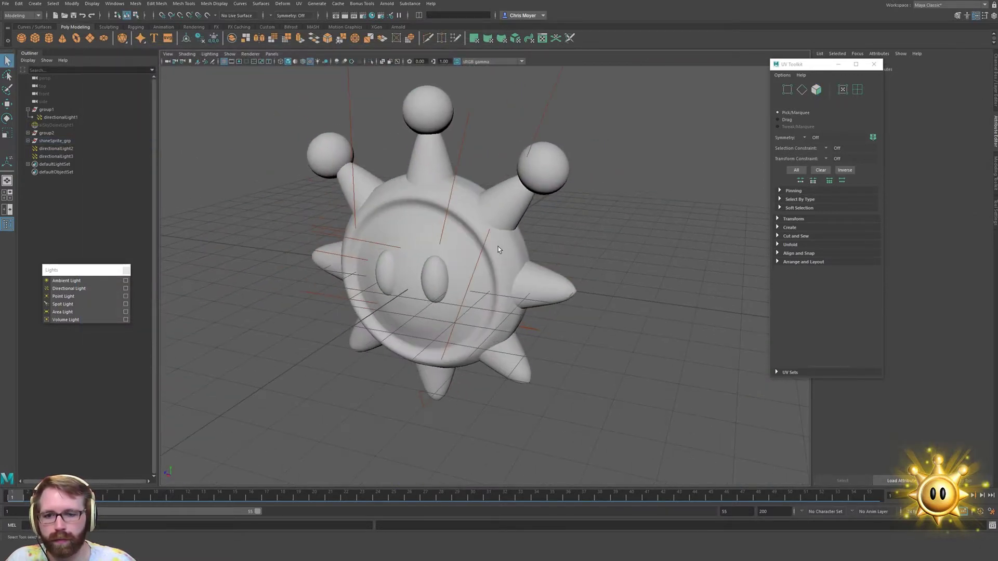
click(387, 3)
click(395, 26)
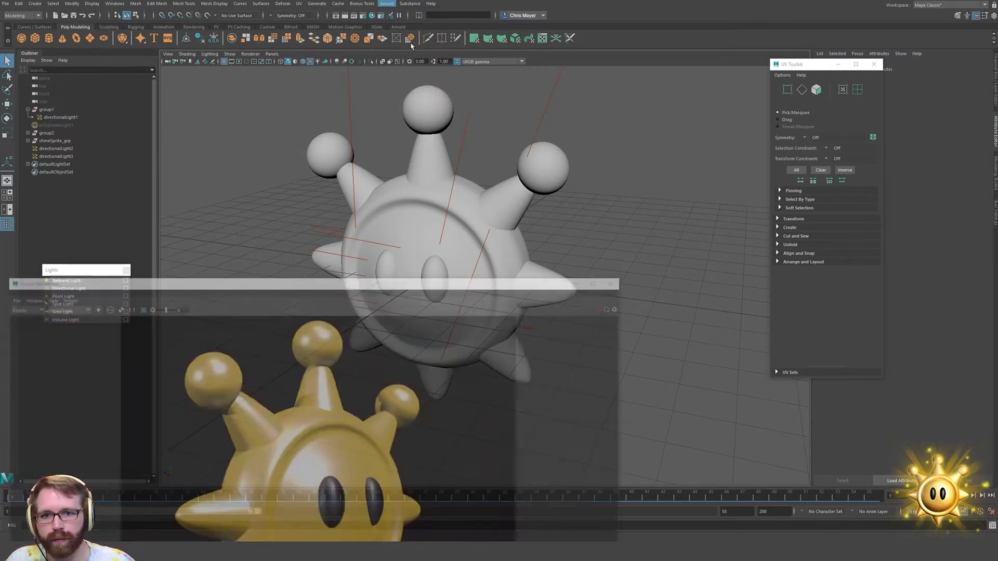
drag(408, 289, 429, 106)
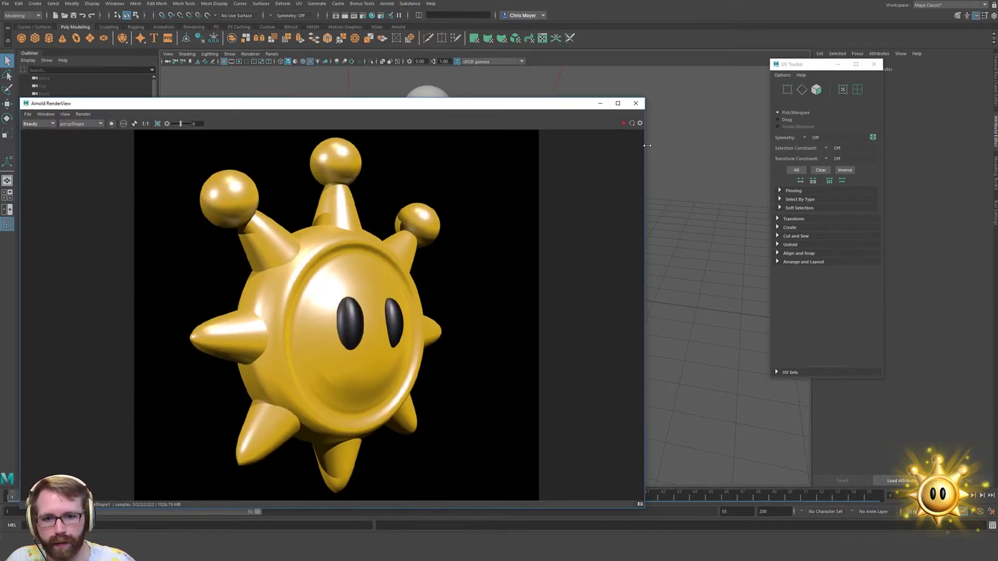
click(624, 124)
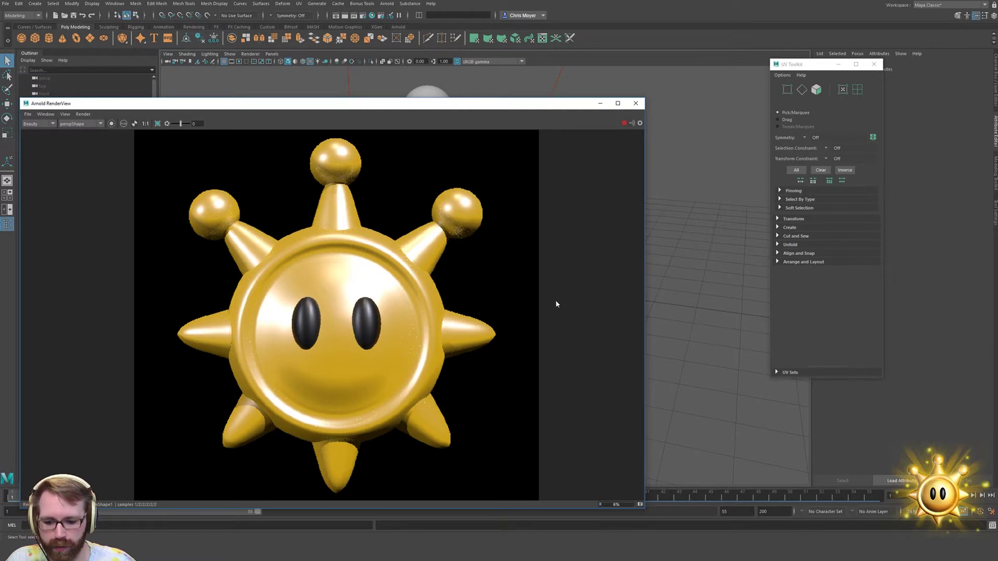
key(alt+v)
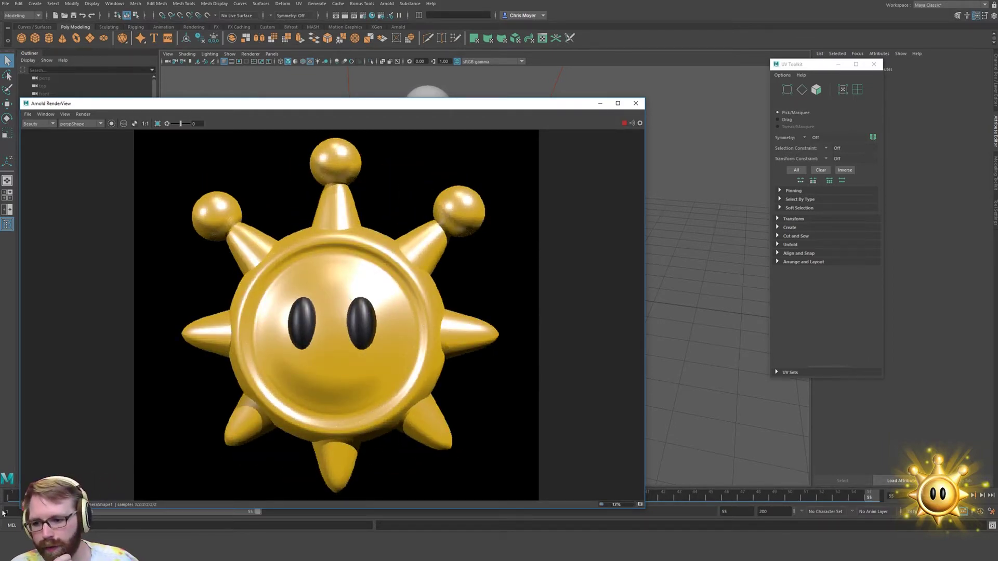
click(11, 499)
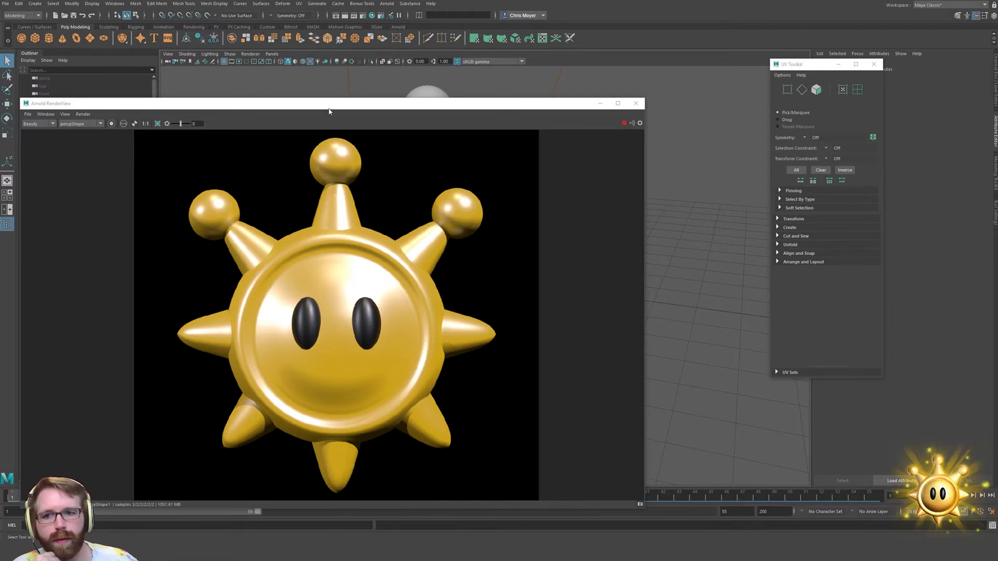
Move the Arnold RenderView off the Outliner and set directionalLight1's color temperature to 7340 and exposure to 0.855
drag(57, 103, 197, 80)
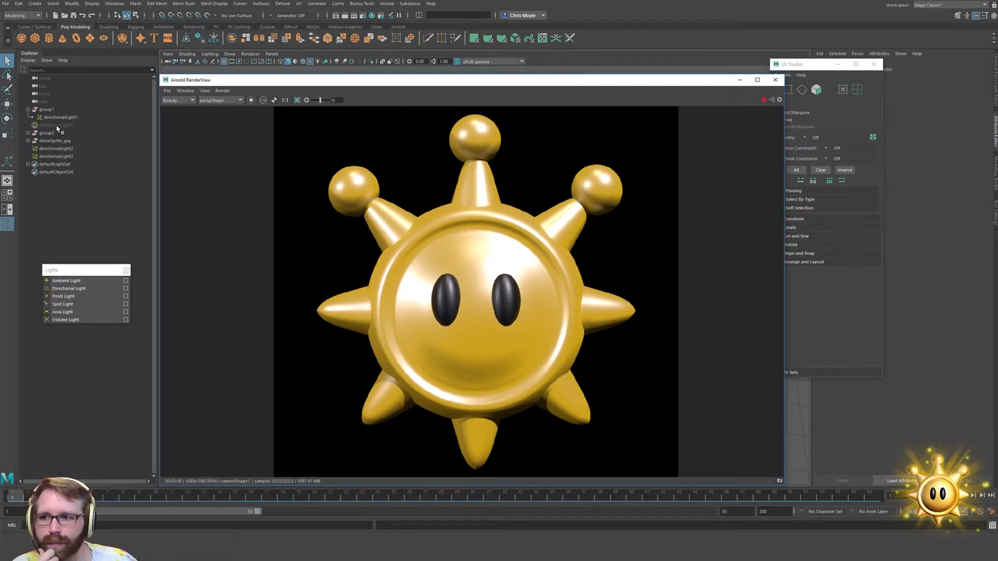
click(60, 118)
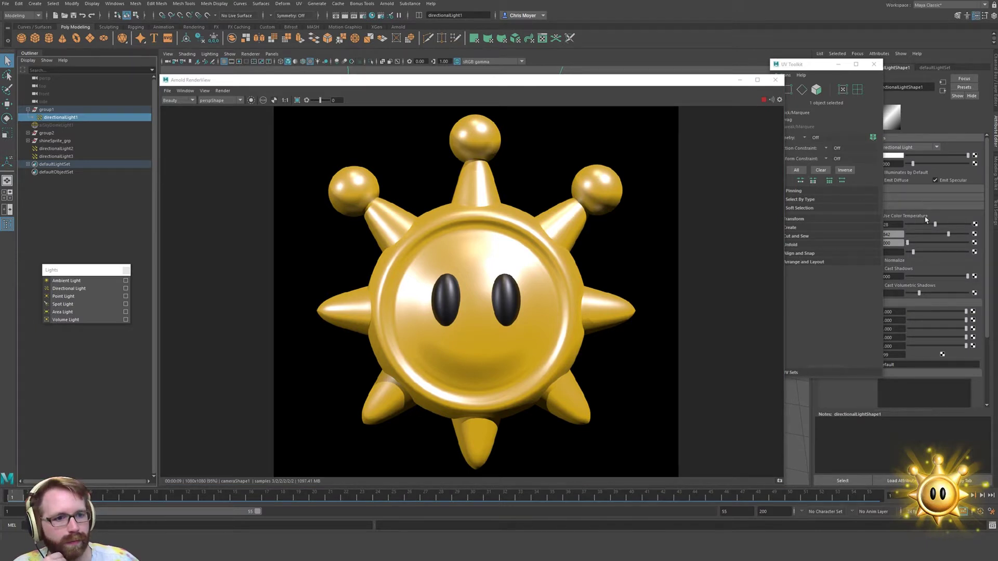
drag(941, 227, 939, 229)
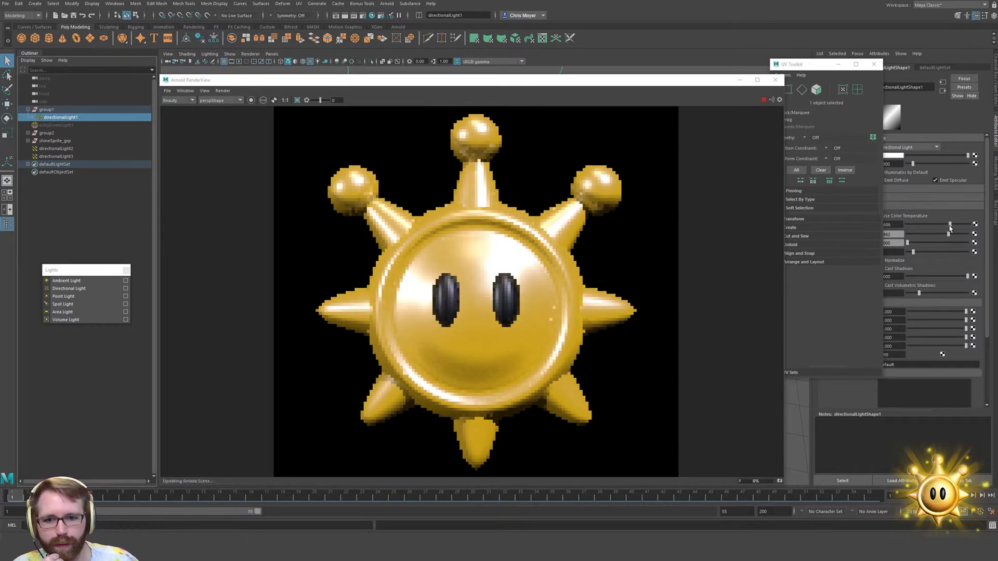
mouse_move(940, 229)
mouse_down()
mouse_move(955, 237)
mouse_move(943, 239)
mouse_up()
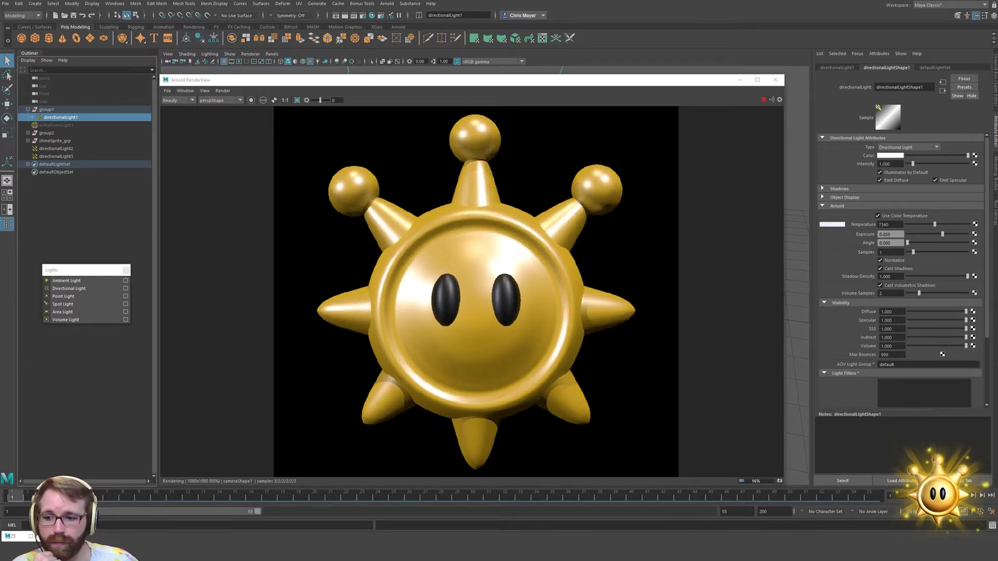
Scrub the animation to frame 55 and set the light samples to 3 on directionalLight1 and directionalLight3
drag(30, 498, 885, 521)
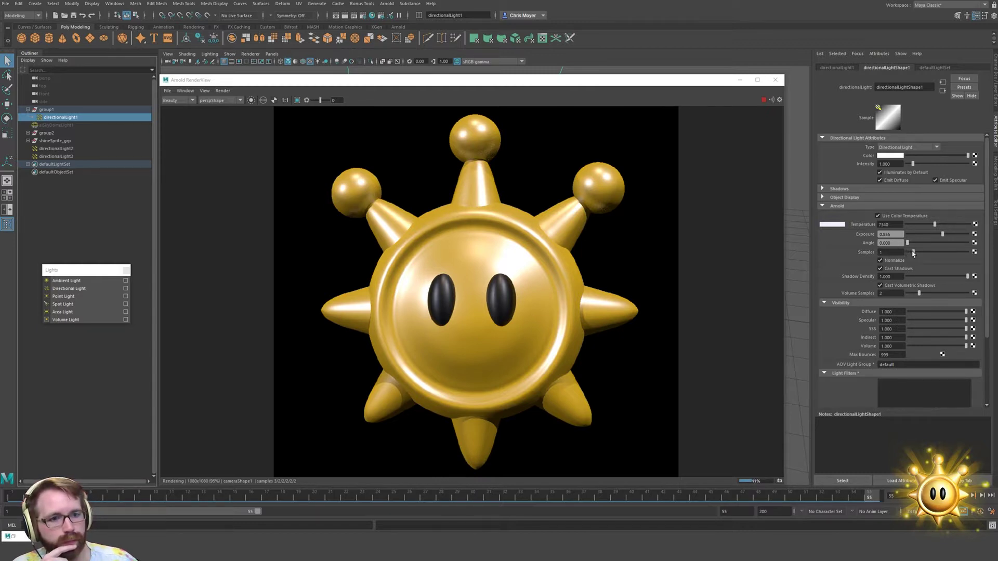
drag(914, 253, 926, 253)
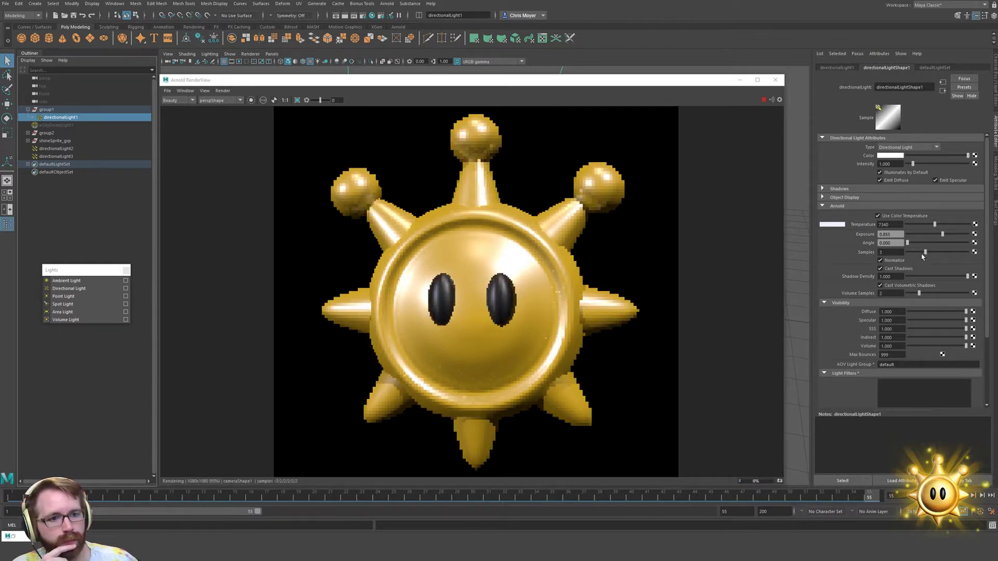
click(60, 156)
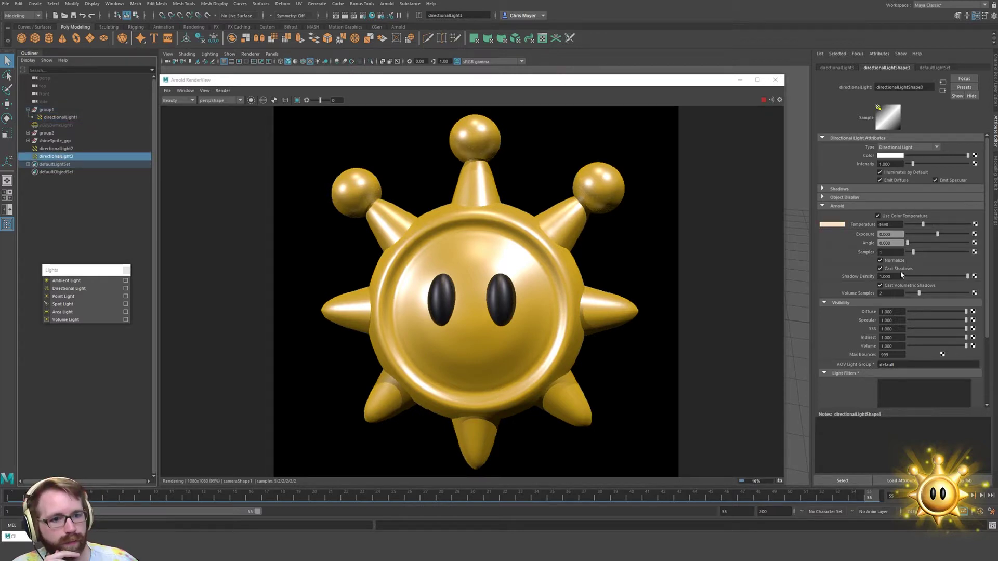
drag(914, 254, 926, 253)
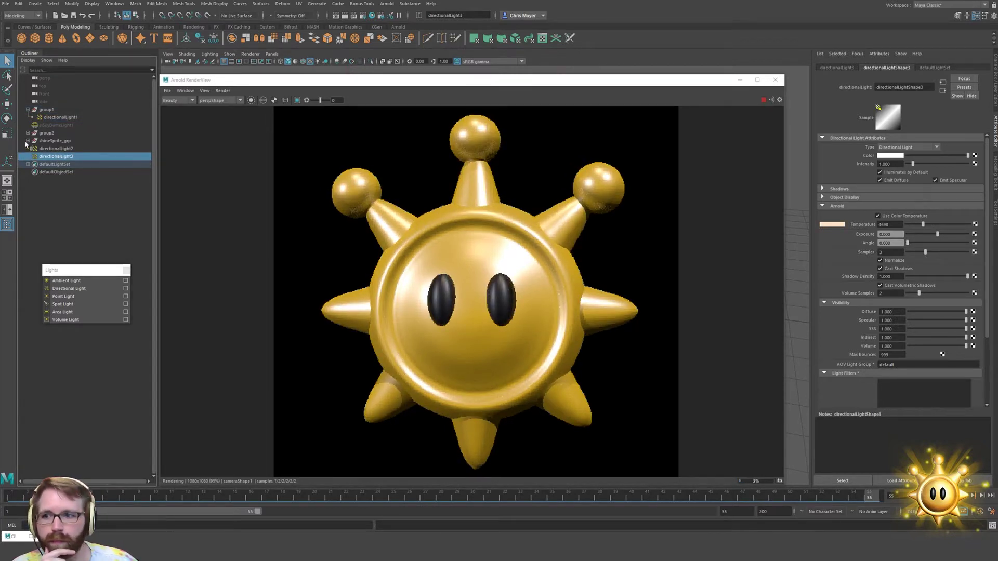
Set directionalLight2's light samples to 3 and move the Arnold RenderView aside to uncover the sprite in the viewport
click(49, 150)
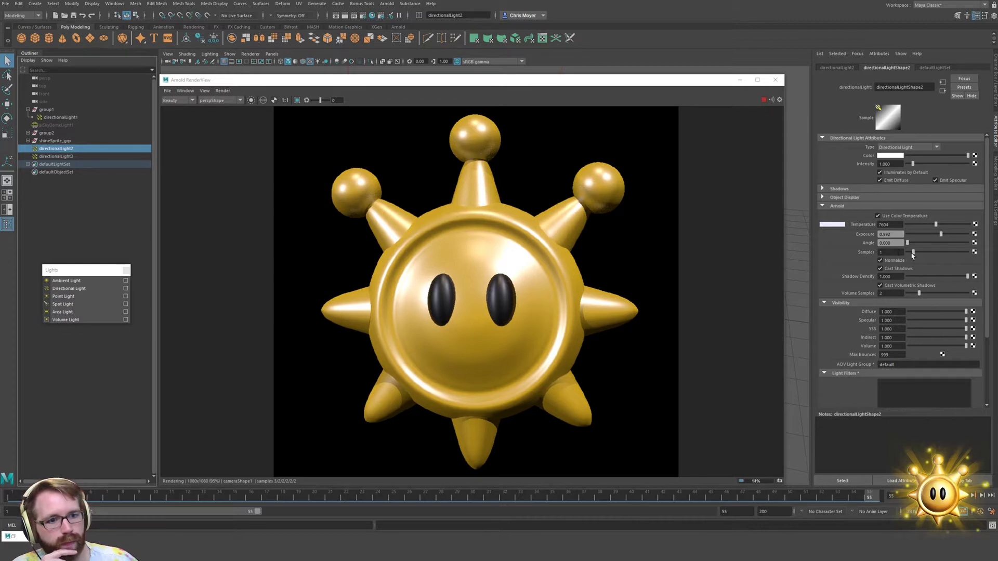
drag(912, 254, 926, 253)
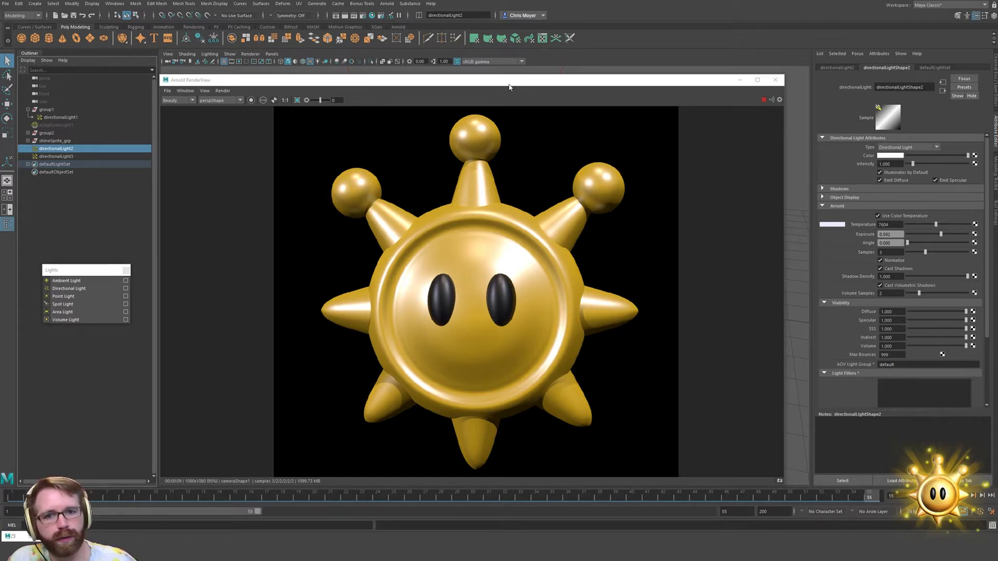
drag(509, 87, 252, 126)
Select both of the sprite's eyes and scale them slightly taller
alt+middle_drag(550, 226, 652, 217)
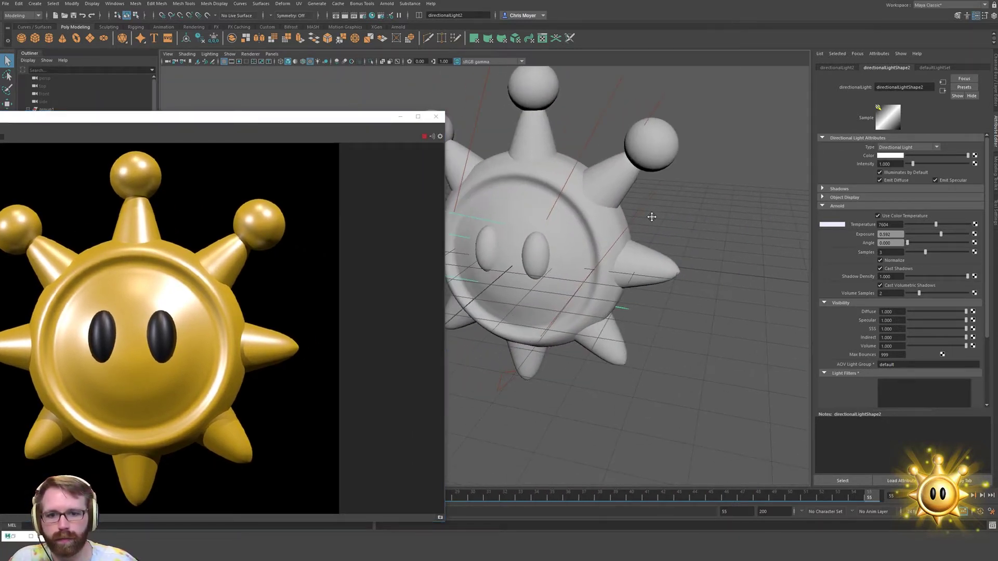
click(535, 255)
shift+click(494, 245)
key(w)
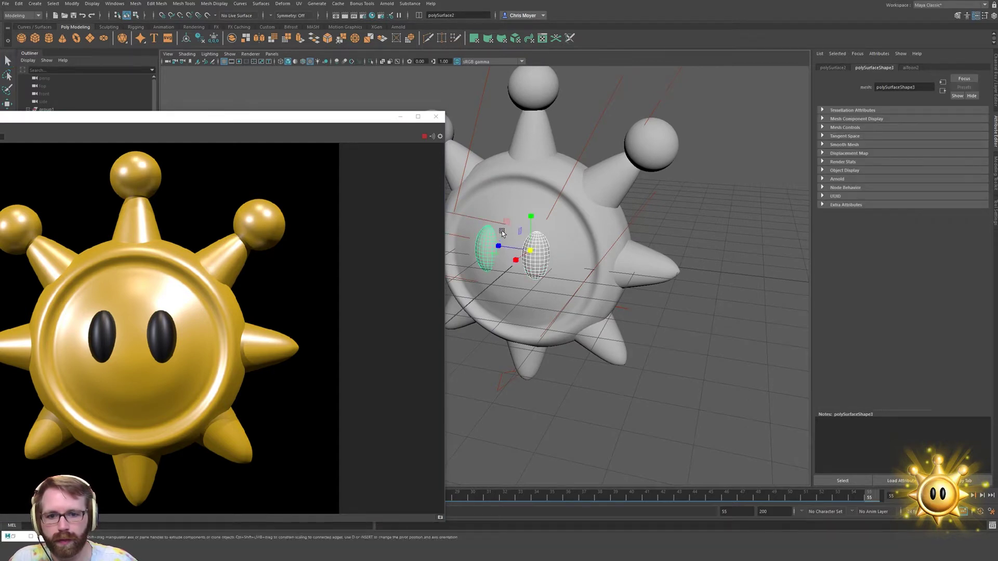
drag(532, 216, 535, 211)
alt+drag(508, 254, 512, 303)
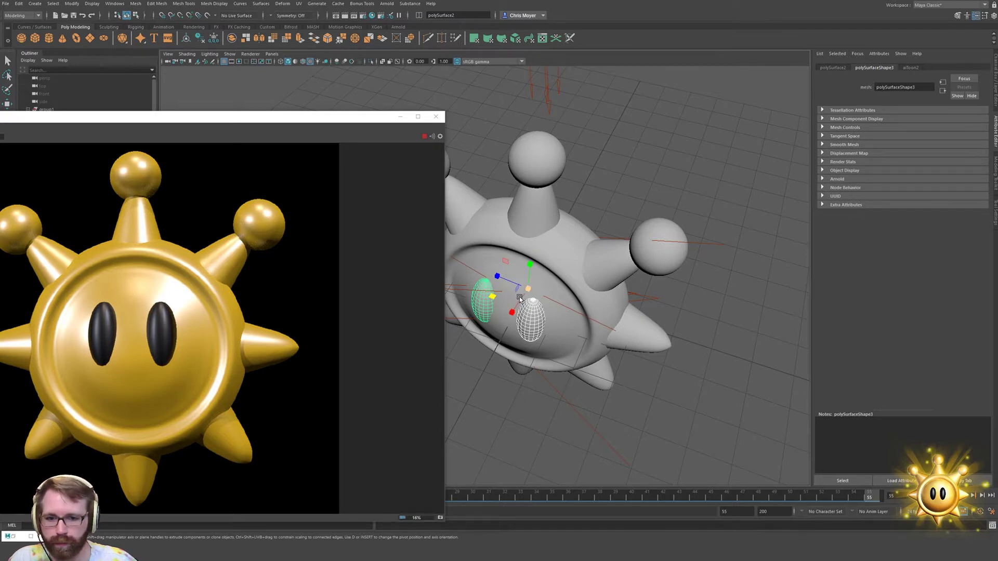
Reselect both eyes and center each one's pivot on its own geometry
click(536, 321)
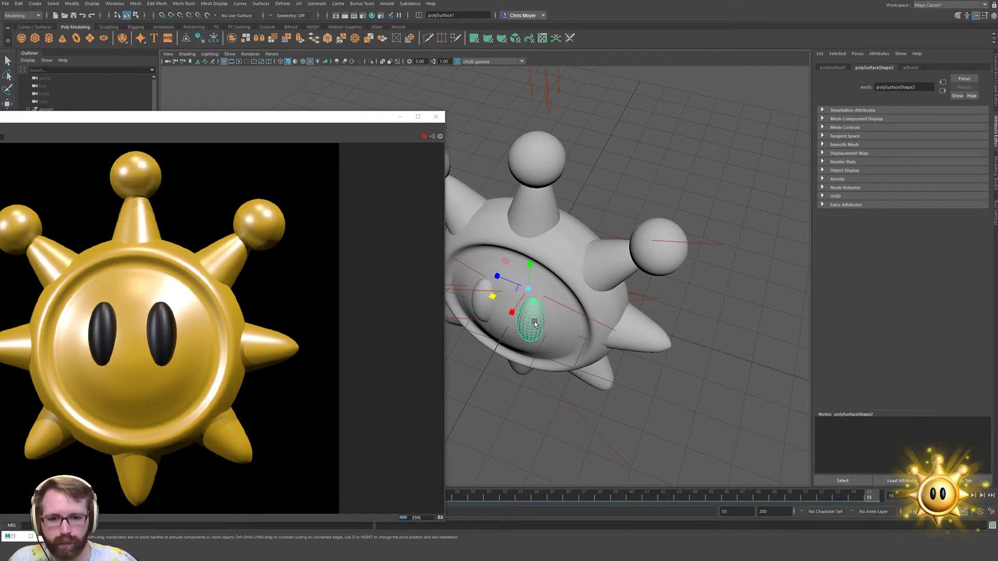
click(657, 201)
click(531, 325)
shift+click(483, 305)
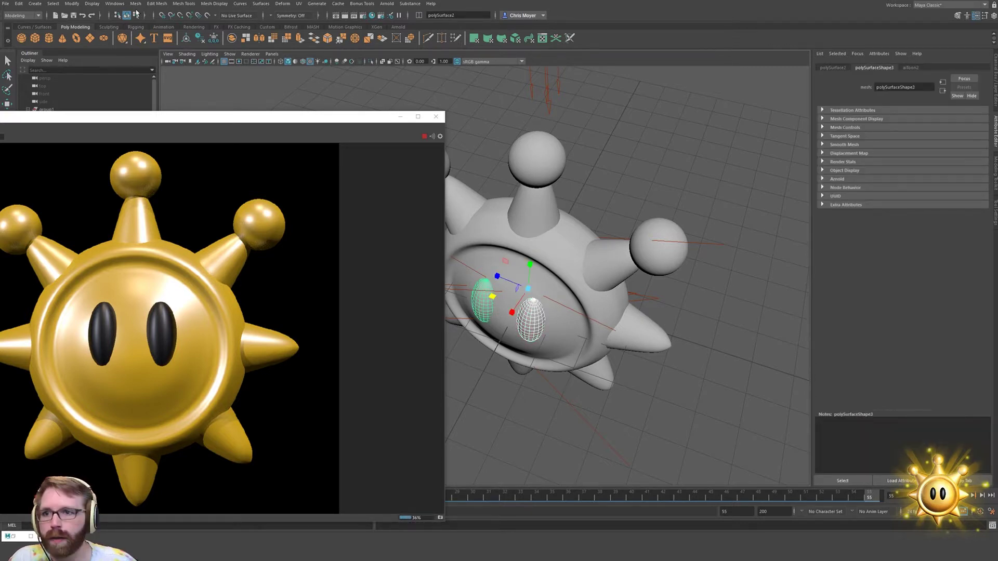
click(115, 4)
mouse_move(92, 7)
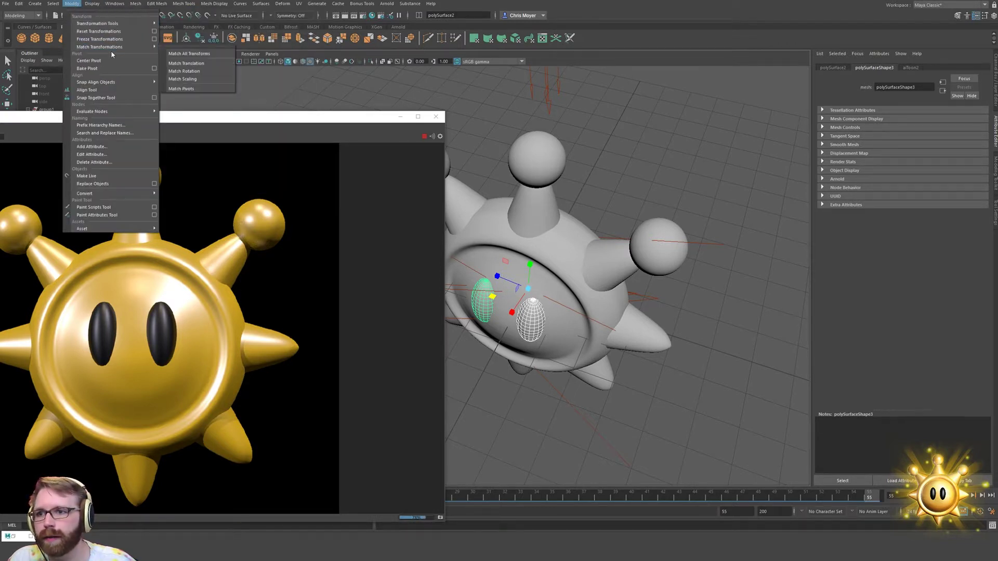
click(96, 60)
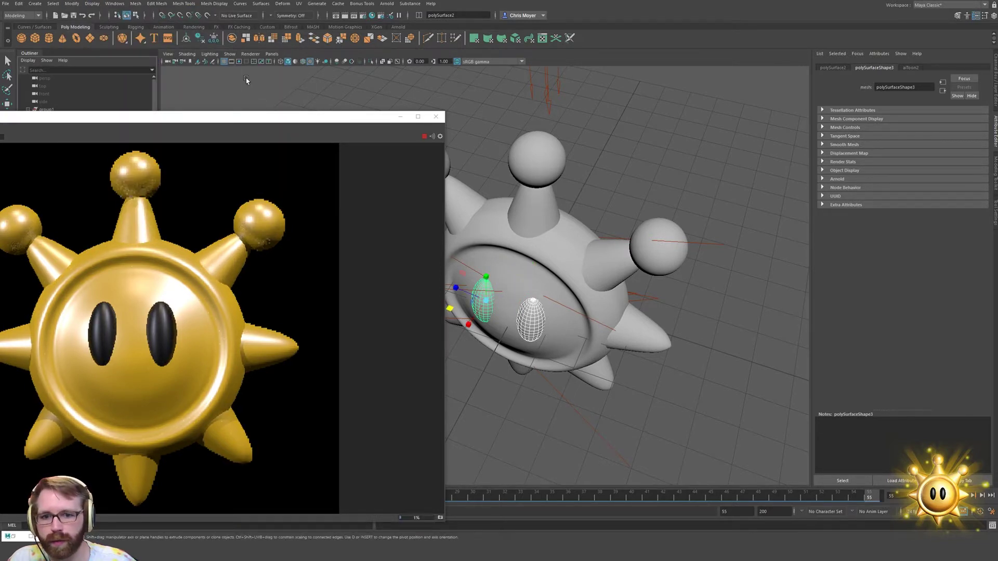
Try narrowing the eyes, restore their width and scale them slightly shorter about their own centers
shift+click(521, 332)
shift+click(525, 331)
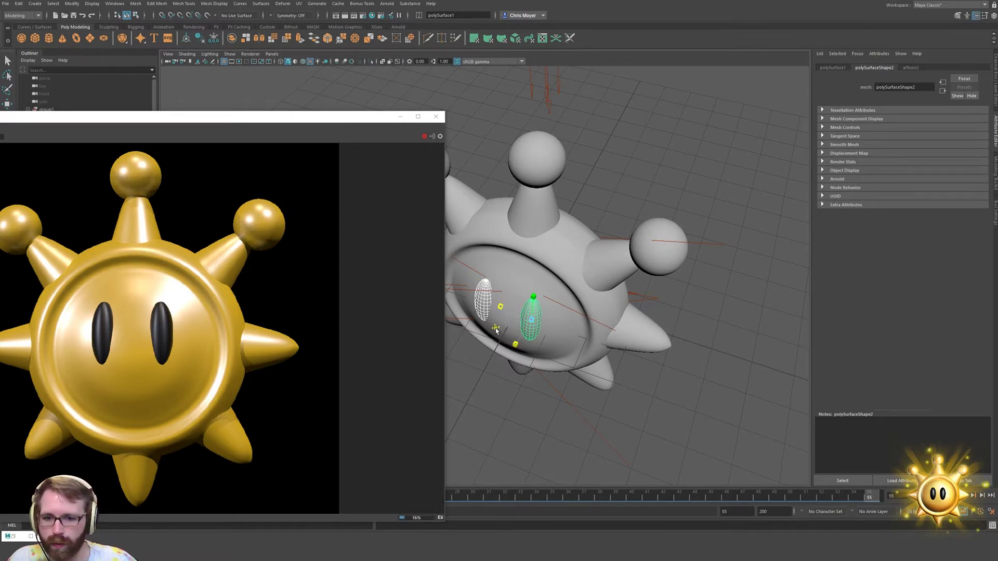
drag(499, 329, 494, 330)
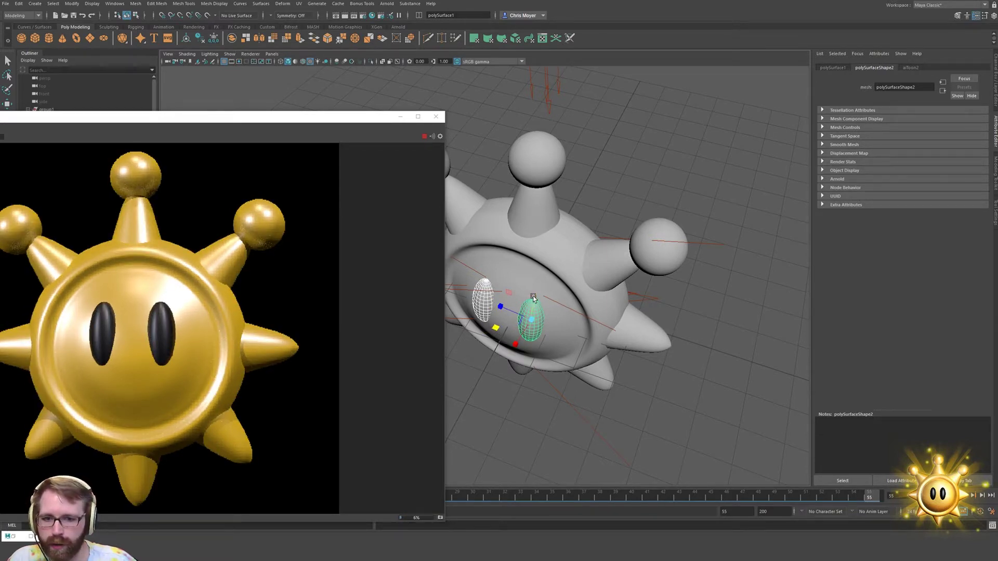
drag(534, 298, 534, 304)
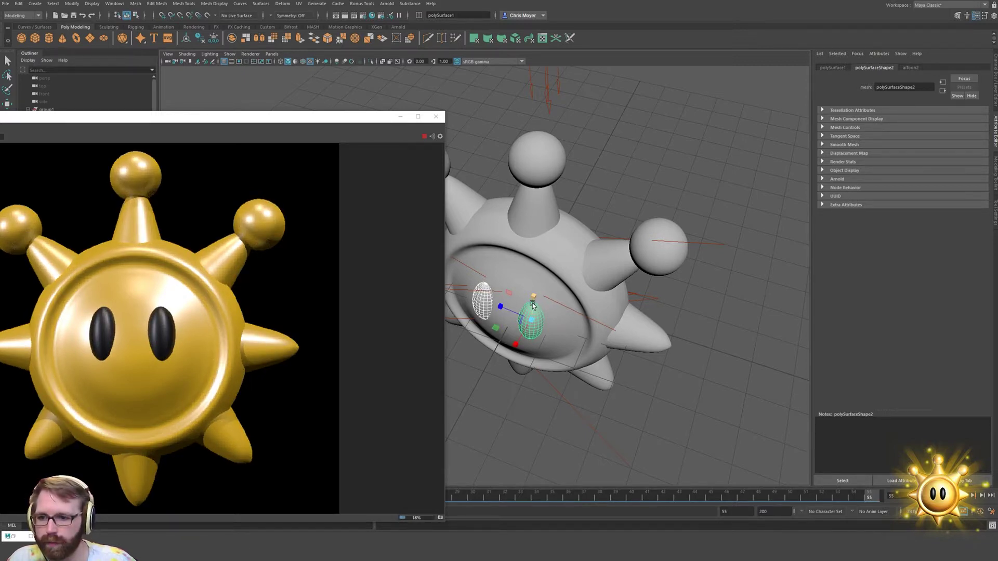
Shift both eyes slightly sideways across the face while viewing it from the front
alt+drag(552, 318, 570, 302)
drag(531, 252, 534, 253)
alt+right_drag(539, 256, 661, 279)
Show the wireframe on shaded surfaces to reveal the face's center, keeping only the two eyes selected
shift+click(583, 280)
mouse_move(583, 280)
alt+mouse_down()
mouse_move(567, 285)
mouse_move(574, 280)
alt+mouse_up()
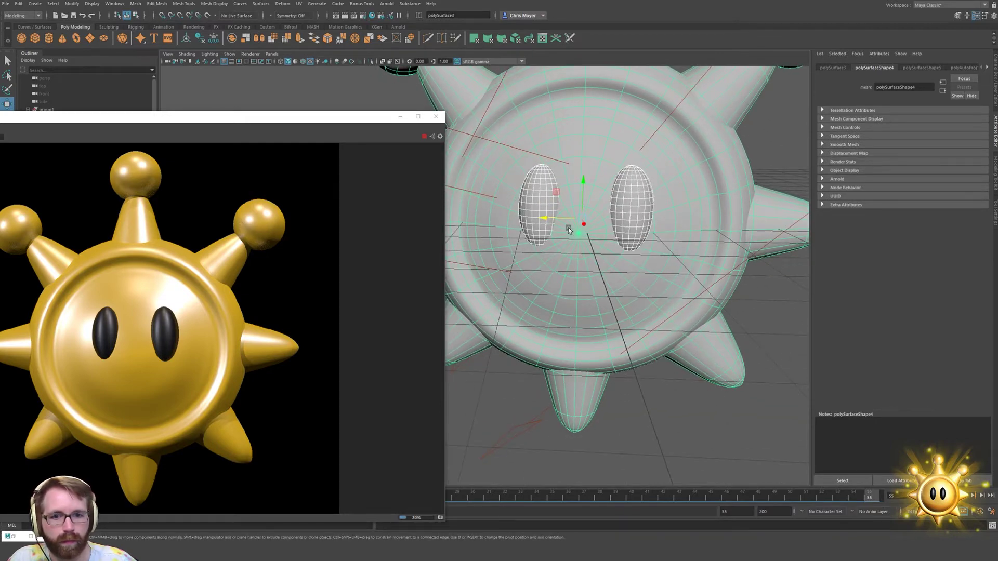
click(187, 54)
click(207, 117)
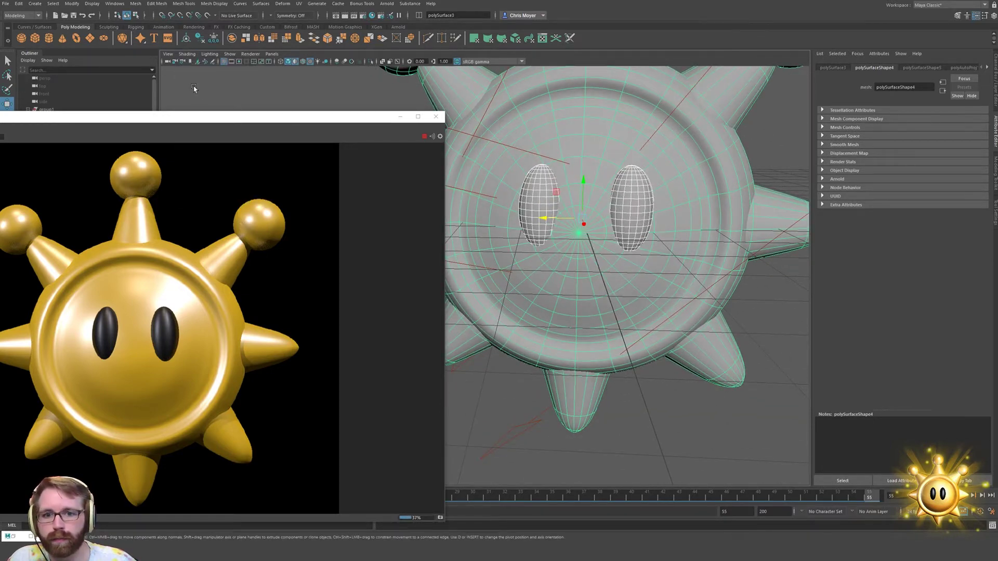
key(ctrl+z)
click(187, 54)
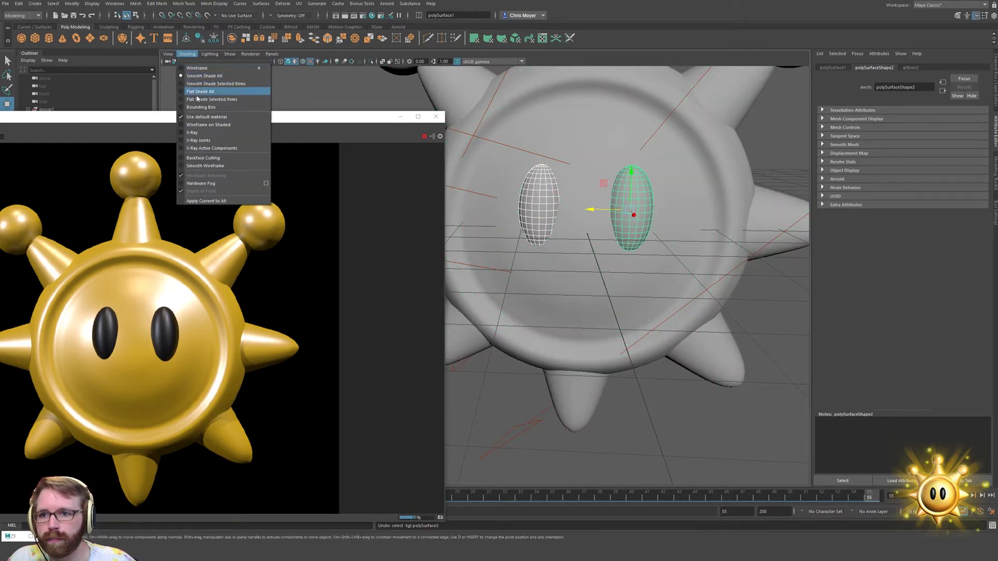
click(206, 118)
click(187, 54)
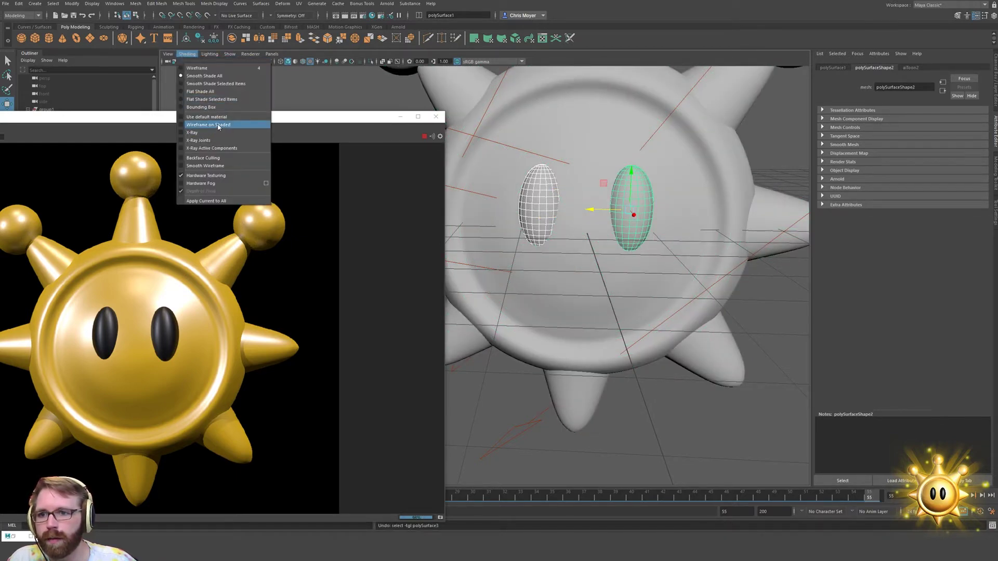
click(208, 124)
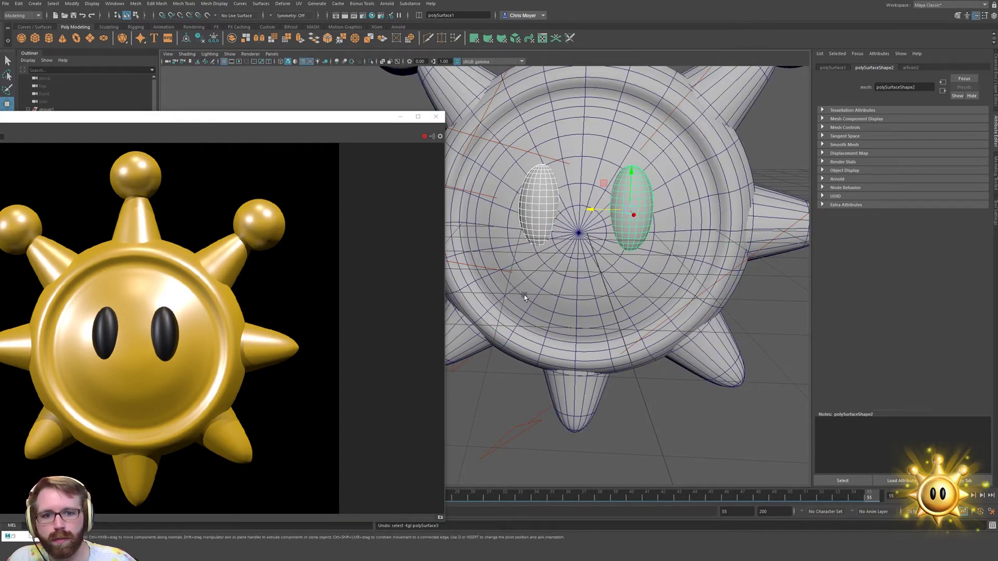
Fine-tune both eyes by centering them sideways on the face and adjusting how they sit against its surface
click(542, 187)
mouse_move(505, 205)
mouse_down()
mouse_move(417, 292)
mouse_move(581, 250)
mouse_move(515, 218)
mouse_up()
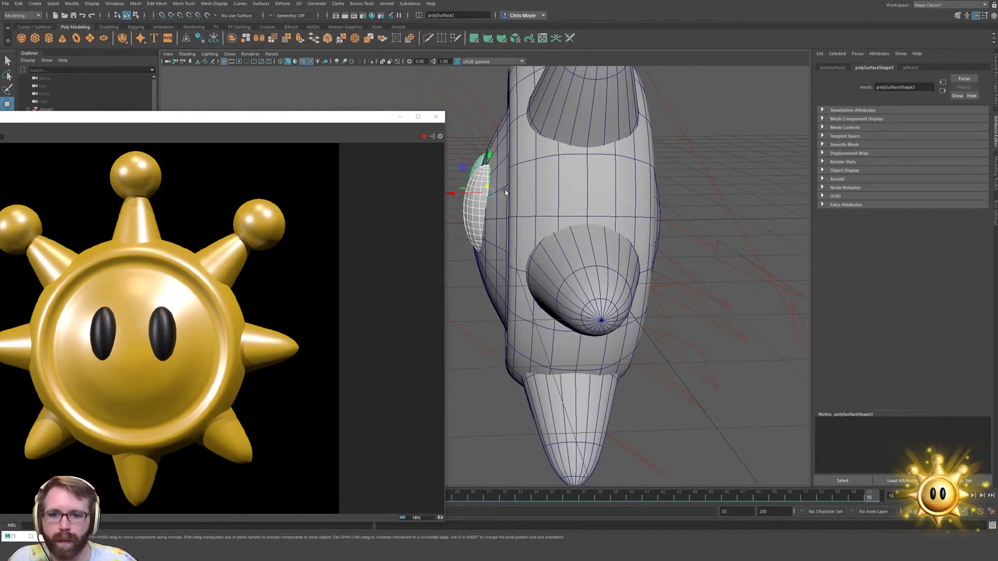
key(e)
drag(479, 167, 637, 258)
key(w)
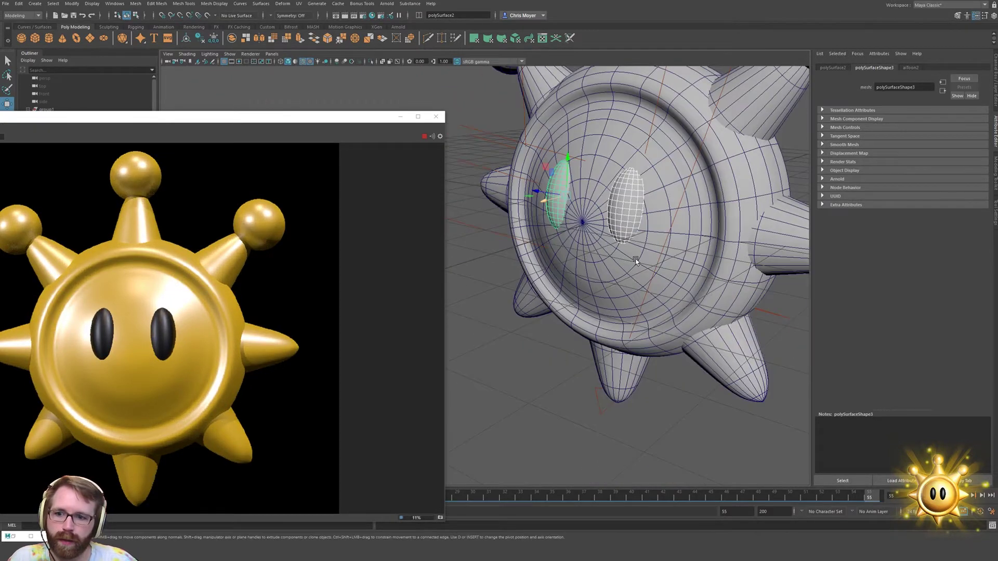
Examine the eyes' placement against the face's center in the viewport and the Arnold render, and close the RenderView
alt+right_drag(644, 255, 517, 269)
alt+drag(549, 285, 606, 295)
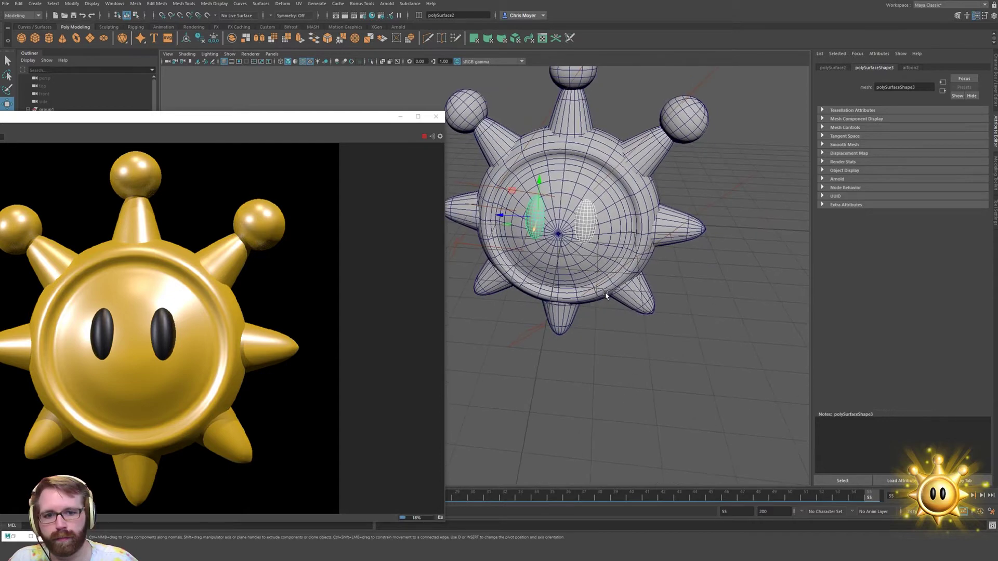
alt+right_drag(609, 275, 673, 222)
alt+drag(673, 222, 517, 291)
alt+right_drag(517, 291, 603, 275)
alt+drag(604, 274, 574, 280)
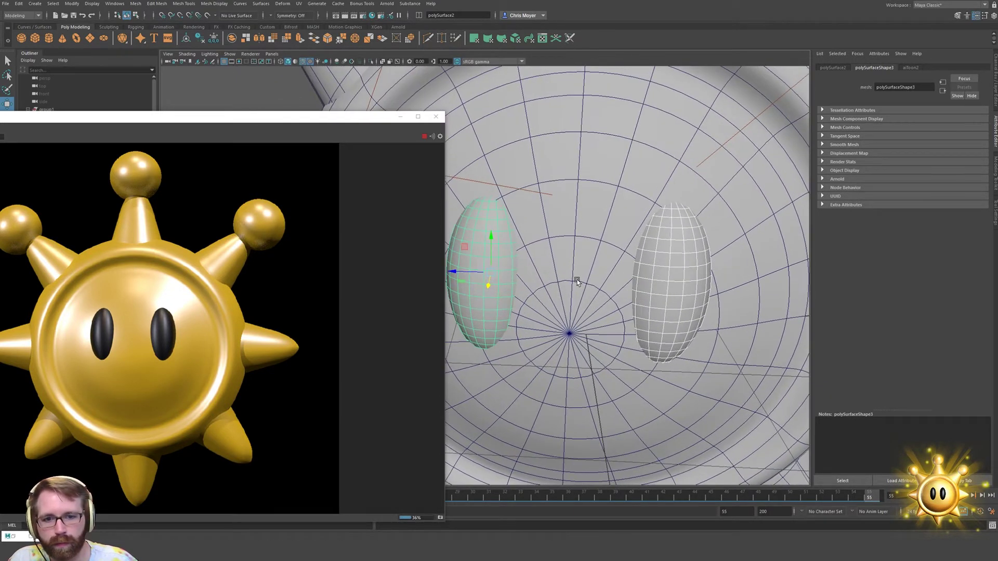
click(610, 269)
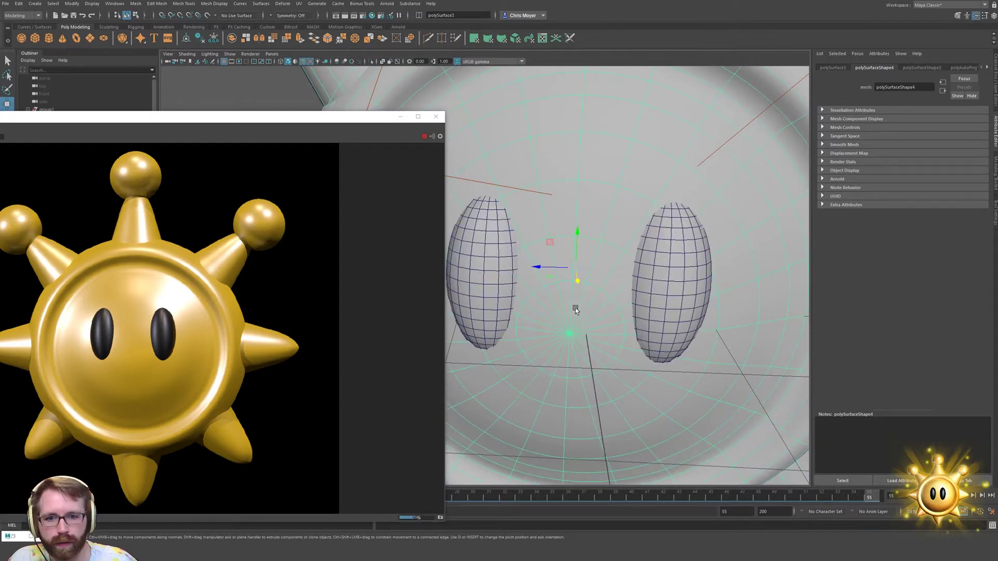
alt+drag(608, 305, 527, 288)
scroll(527, 288, down, 10)
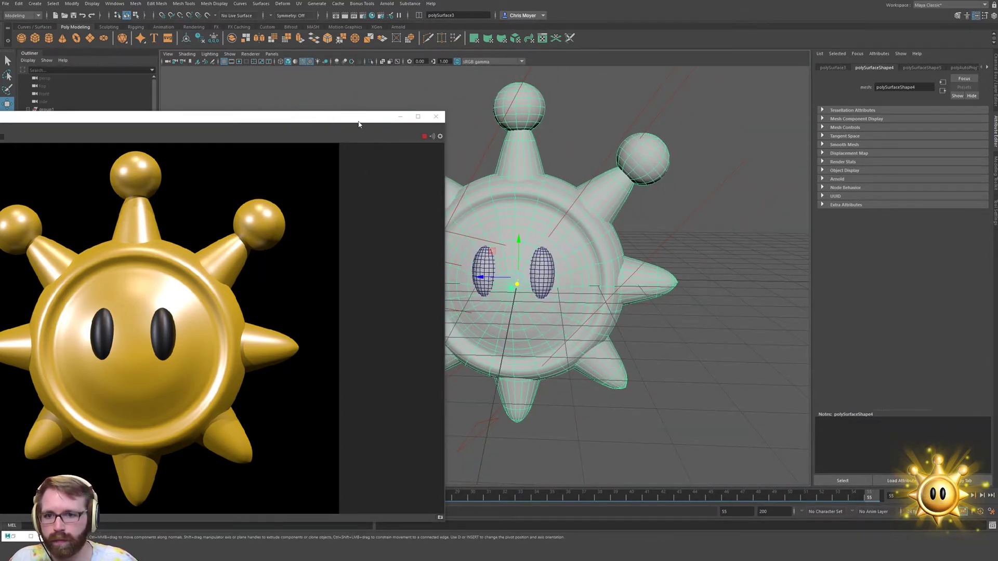
drag(358, 122, 542, 96)
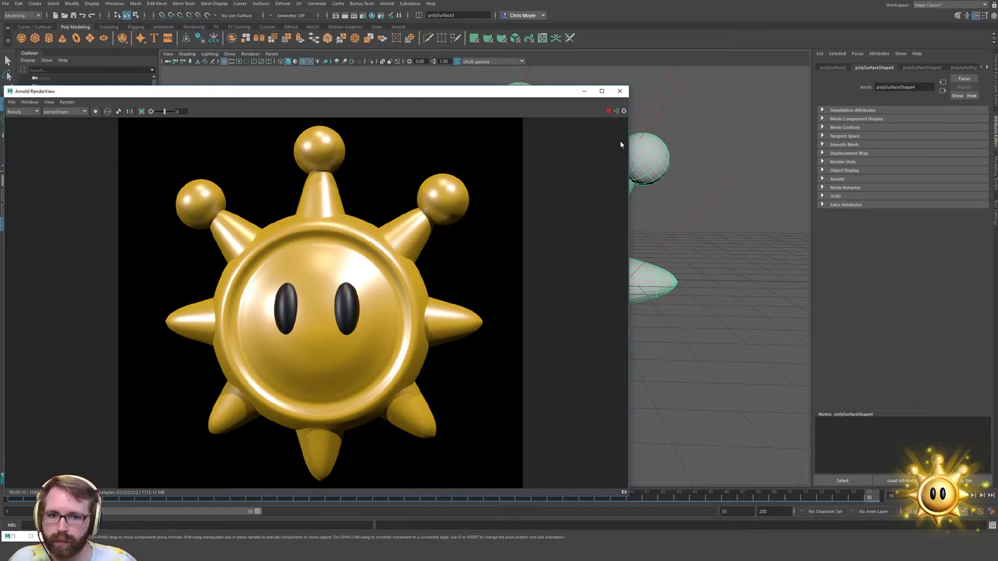
click(619, 92)
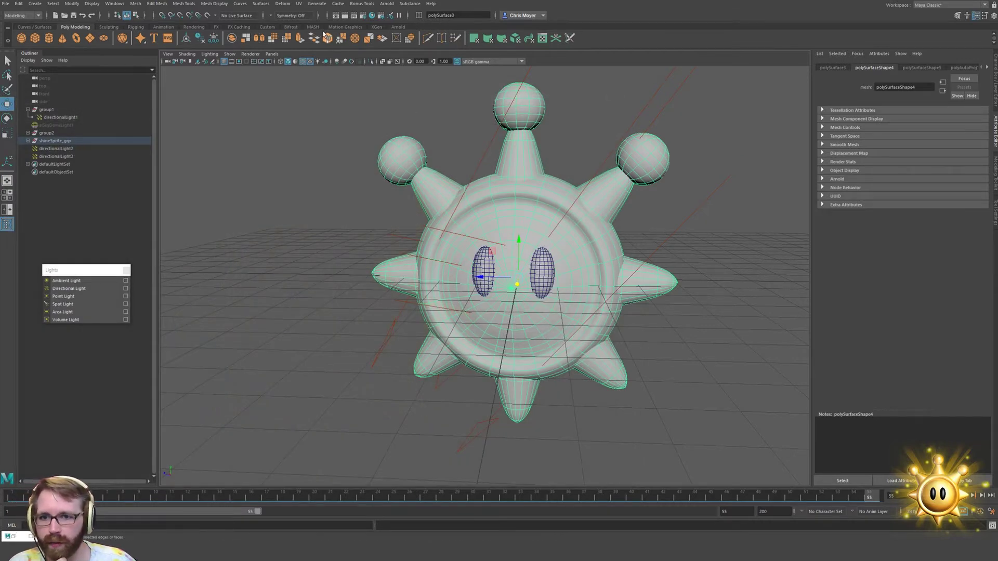
Review the output format, frame range, renderable camera and image size in the Render Settings, and close them
click(363, 16)
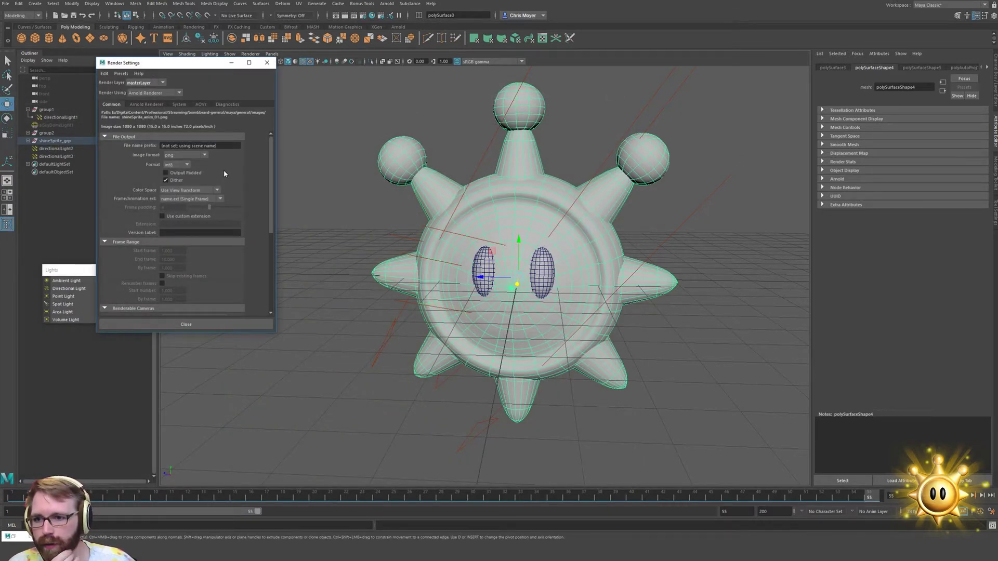
scroll(224, 173, down, 5)
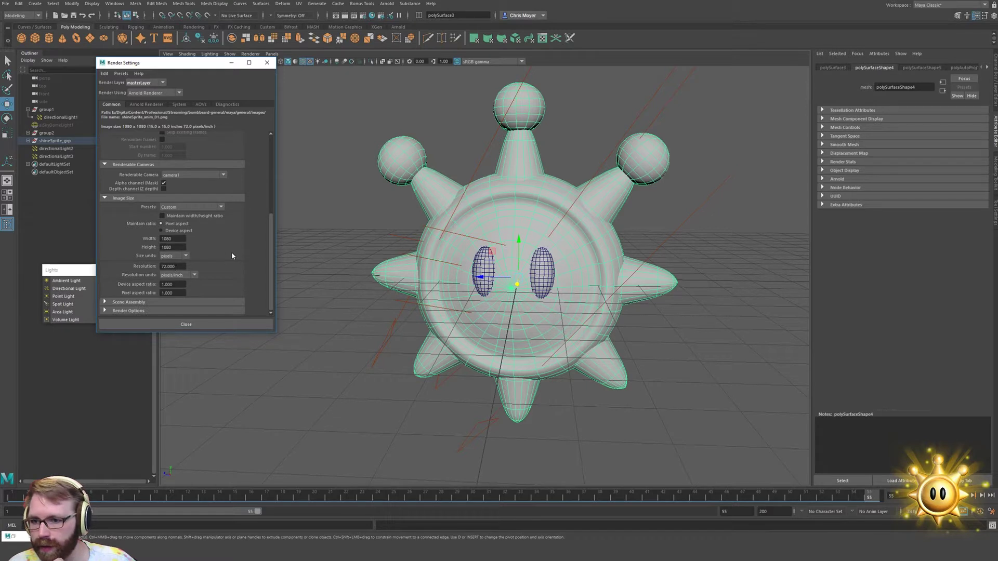
scroll(220, 287, up, 3)
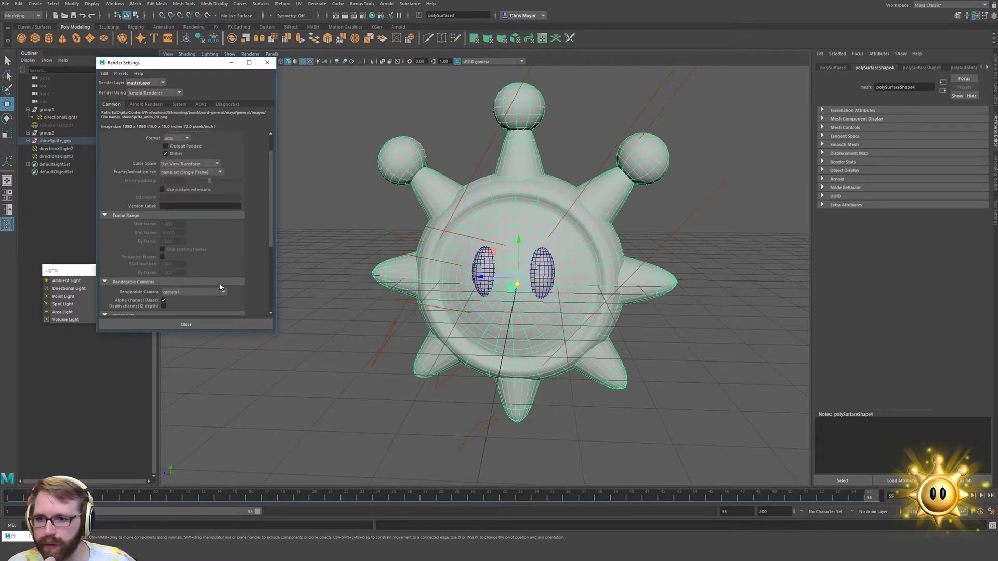
scroll(211, 282, up, 2)
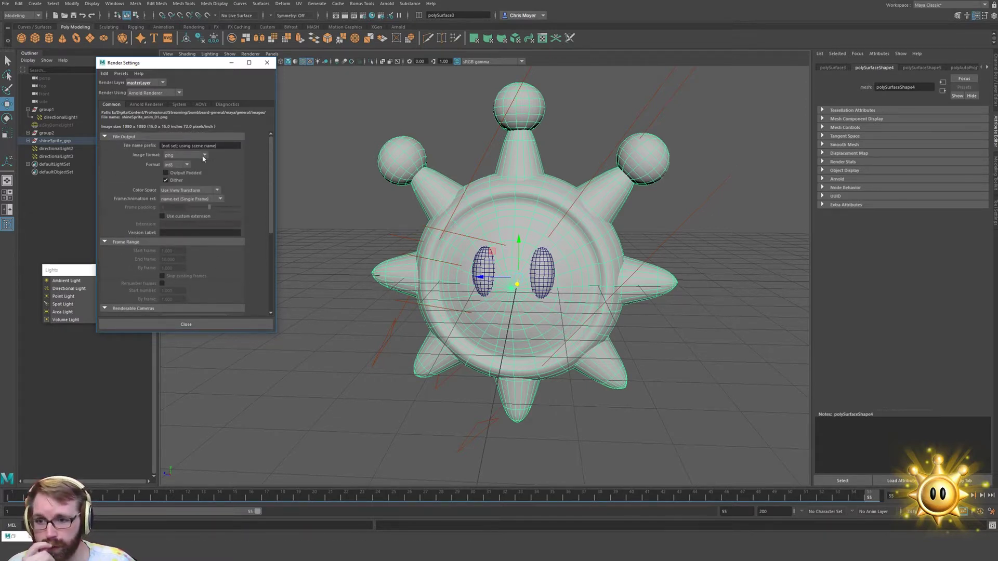
click(266, 62)
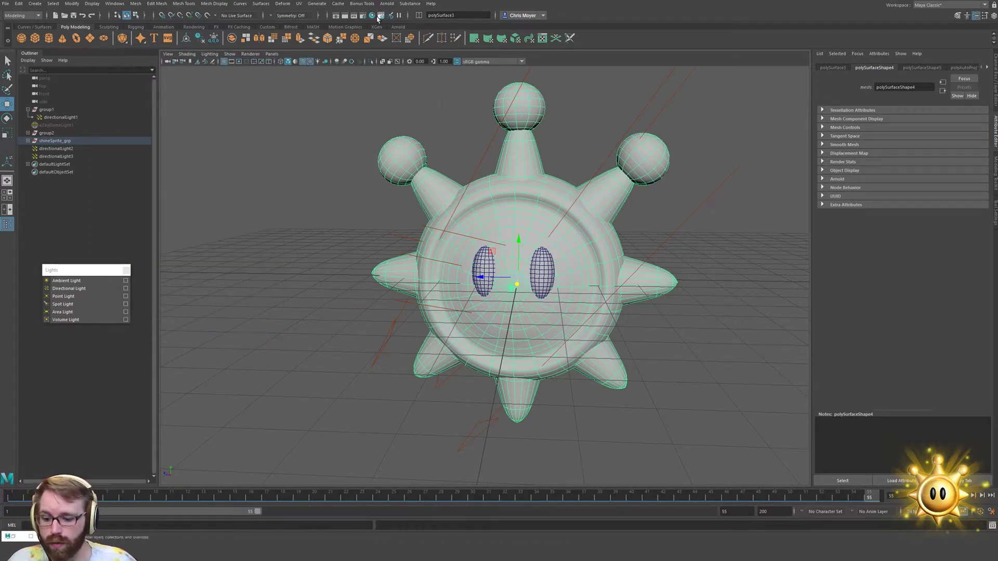
Save the shineSprite_anim_01 scene
key(q)
key(ctrl+s)
click(482, 277)
key(w)
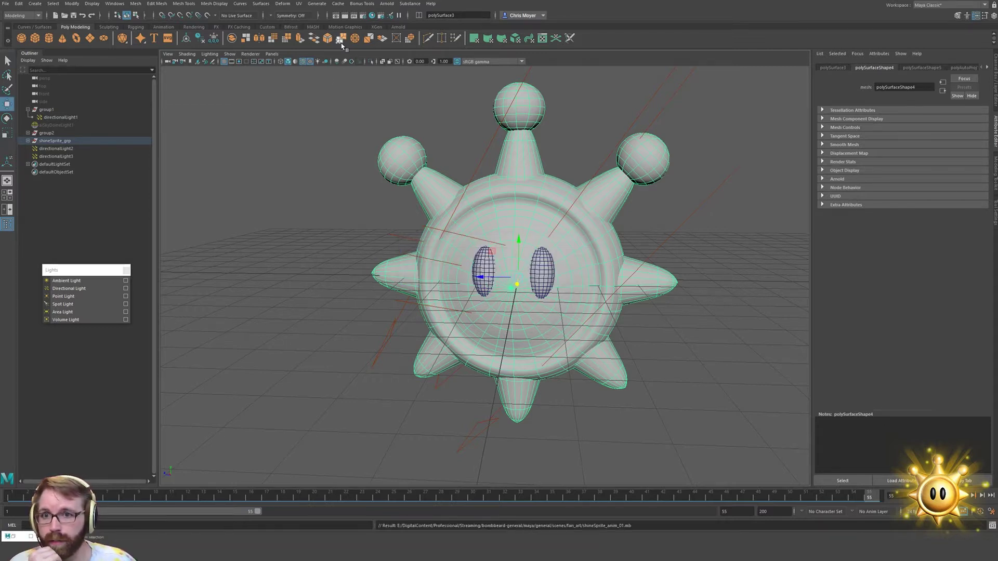
Switch to the Rendering toolset and open the Render Sequence options
click(37, 17)
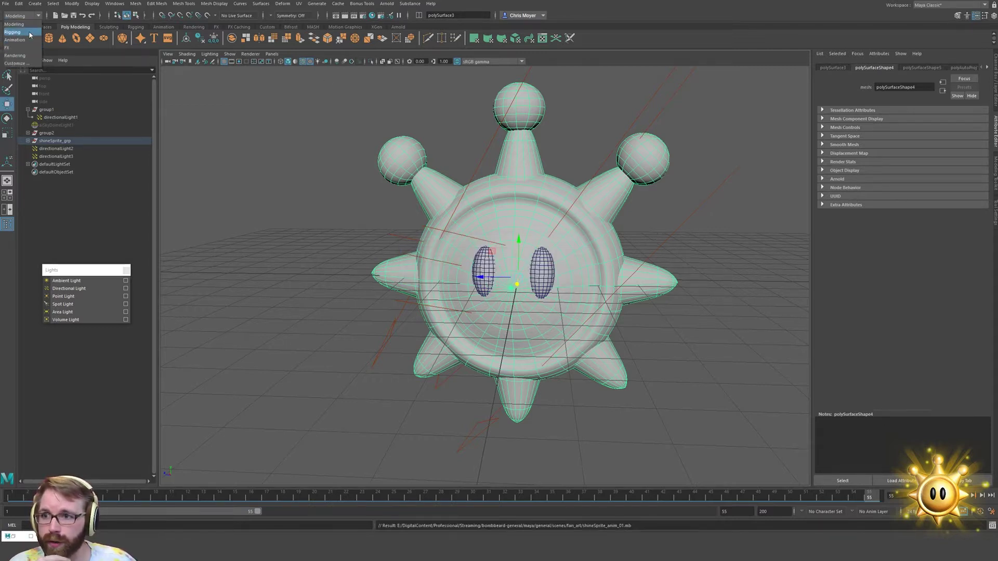
click(23, 55)
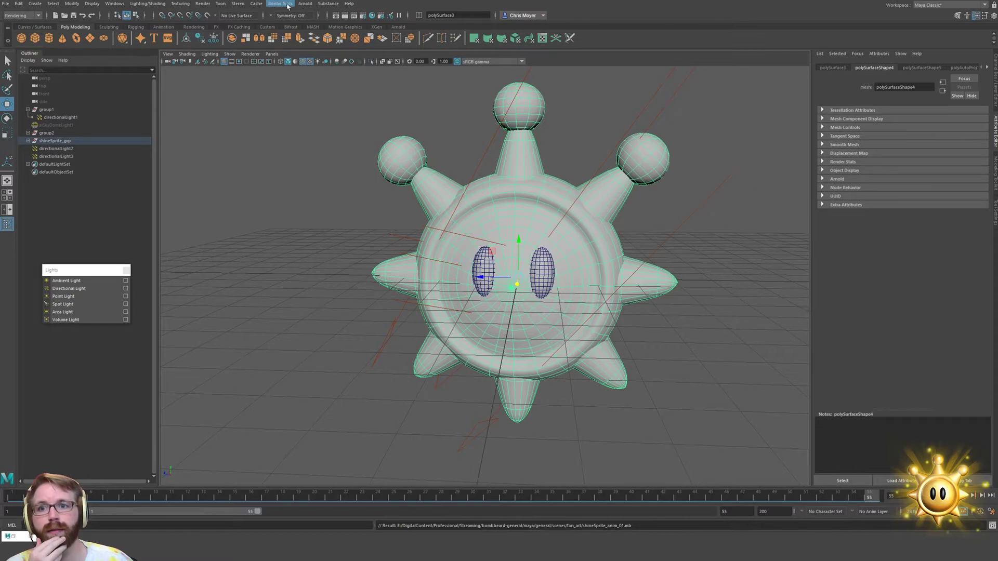
click(203, 4)
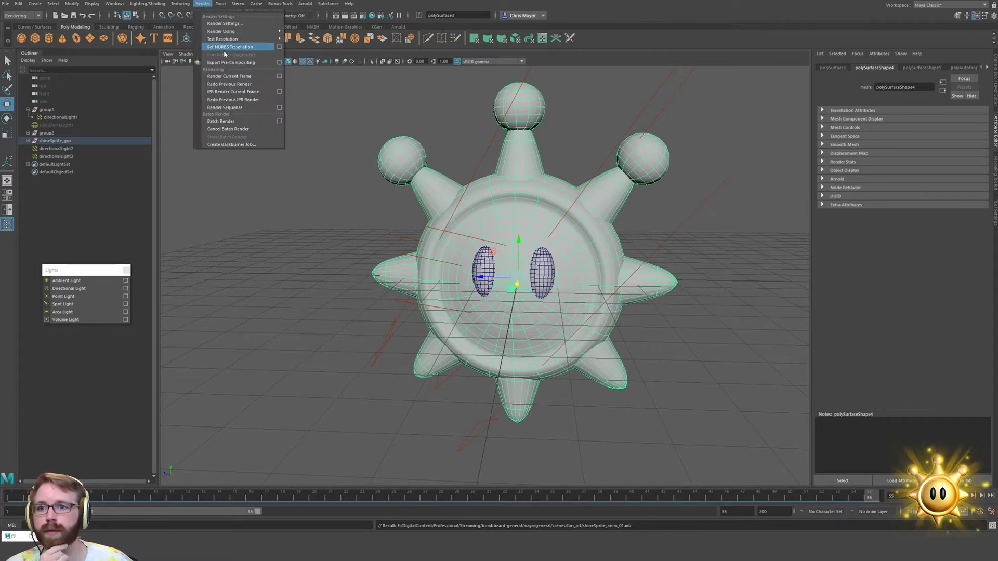
click(279, 107)
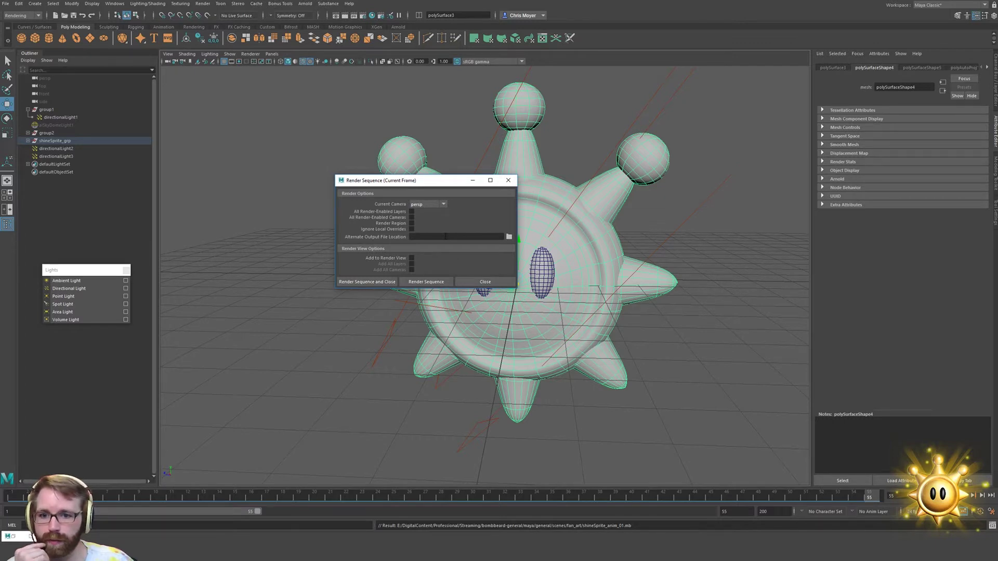
Set the output frame naming to name.#.ext and the end frame to 1 in the Render Settings, leaving the Render Sequence options first
click(484, 282)
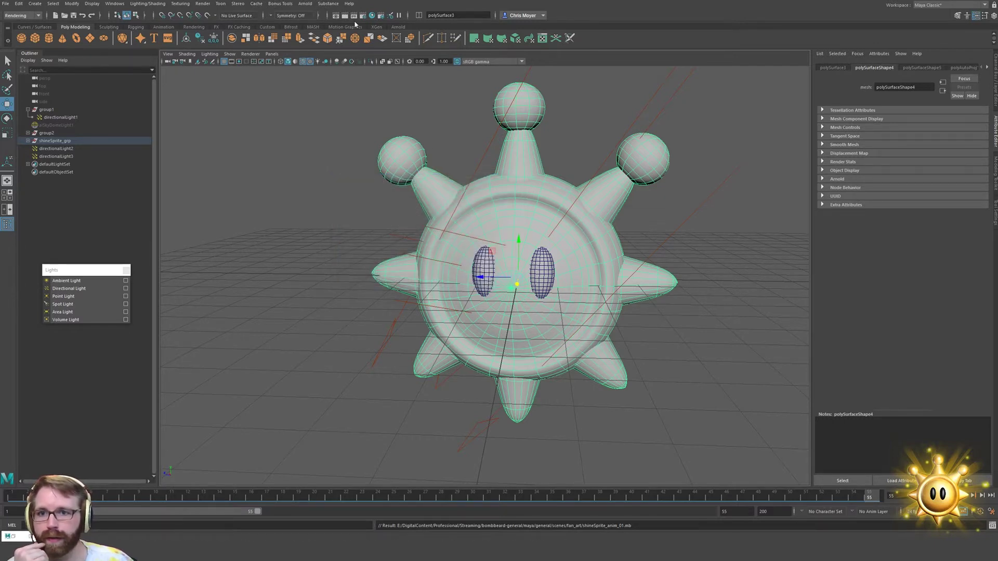
click(362, 15)
scroll(238, 194, down, 2)
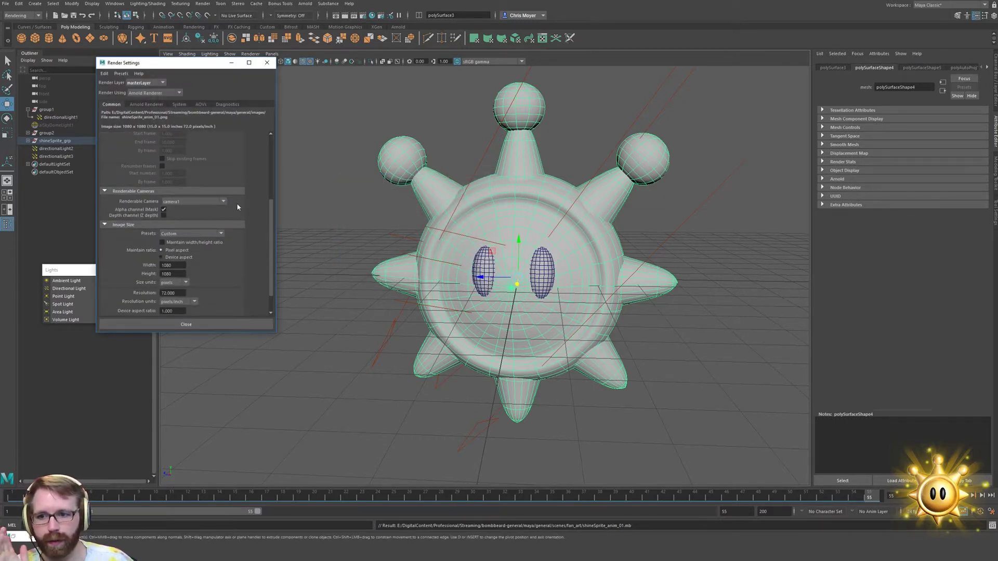
click(179, 173)
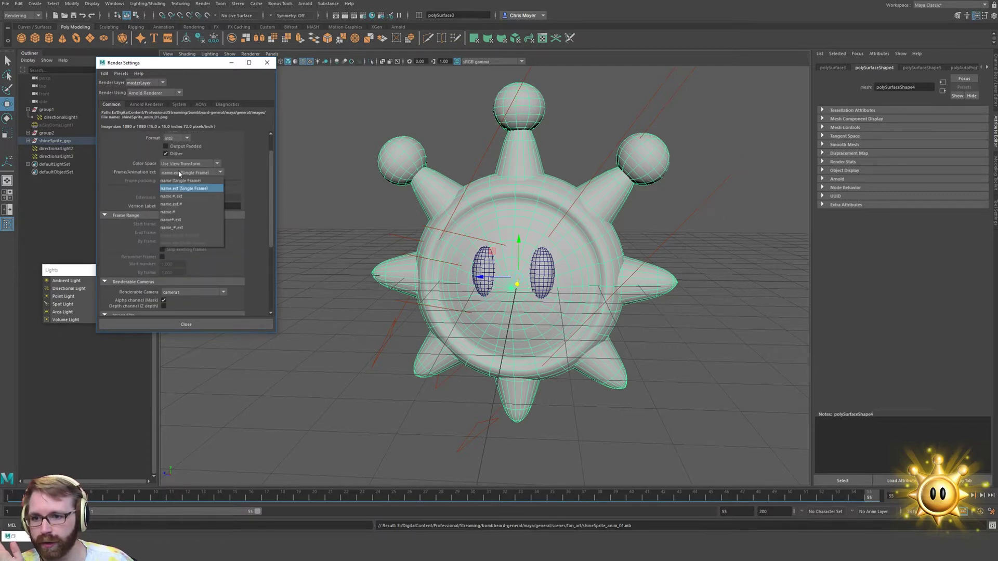
click(183, 197)
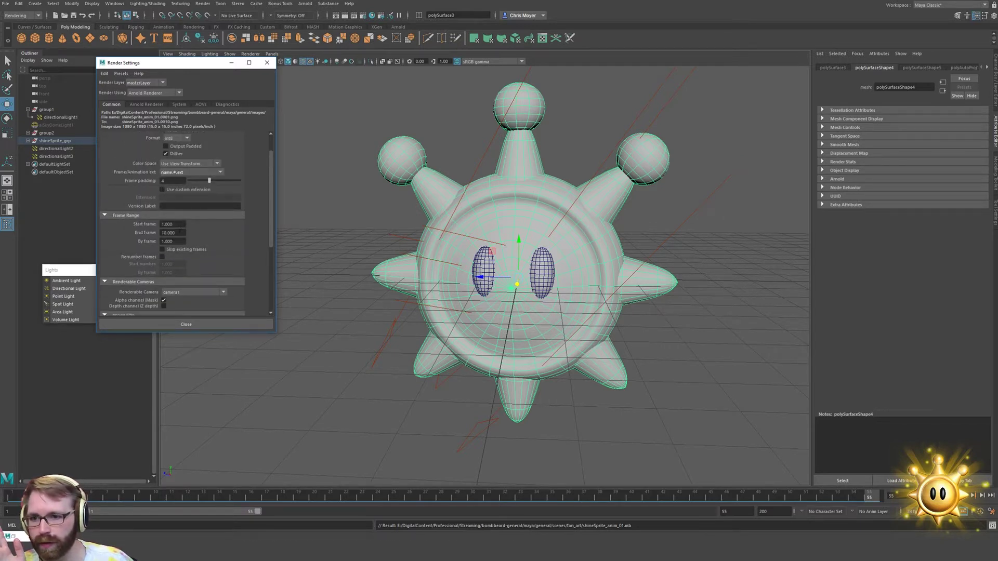
drag(181, 232, 160, 232)
text(1)
key(Return)
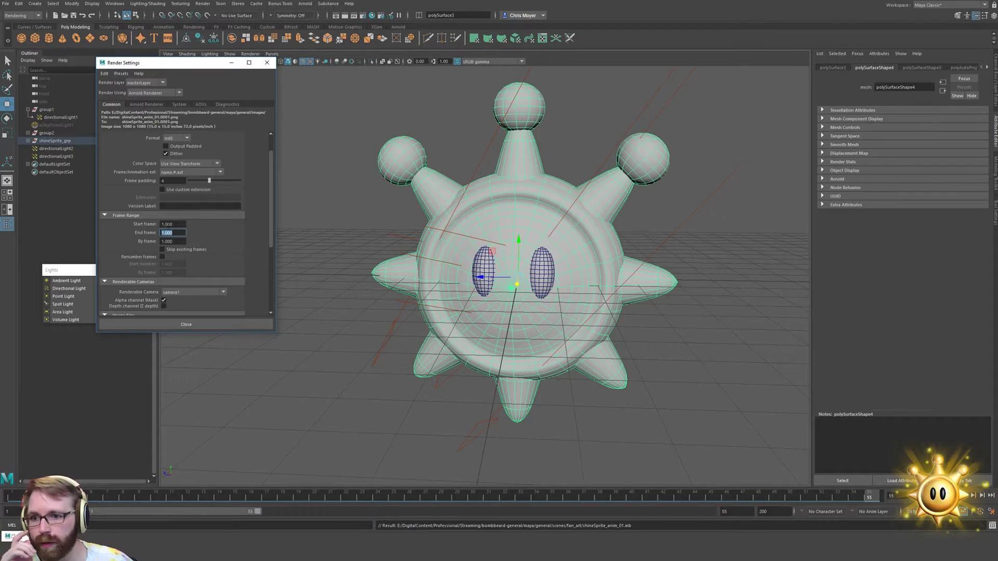
click(186, 324)
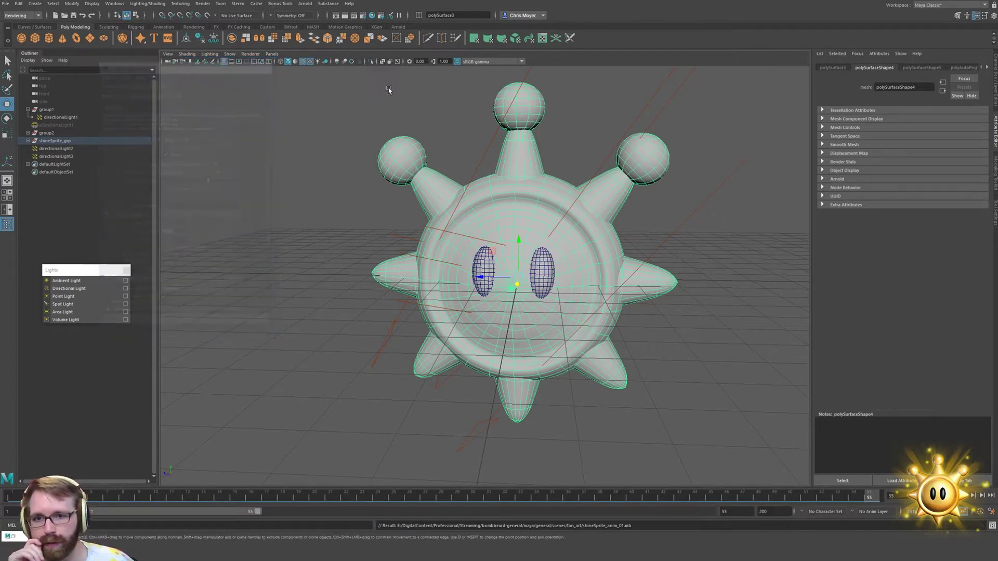
Create a shineSprite folder in the project's images directory as the alternate output location and render the sequence
click(202, 3)
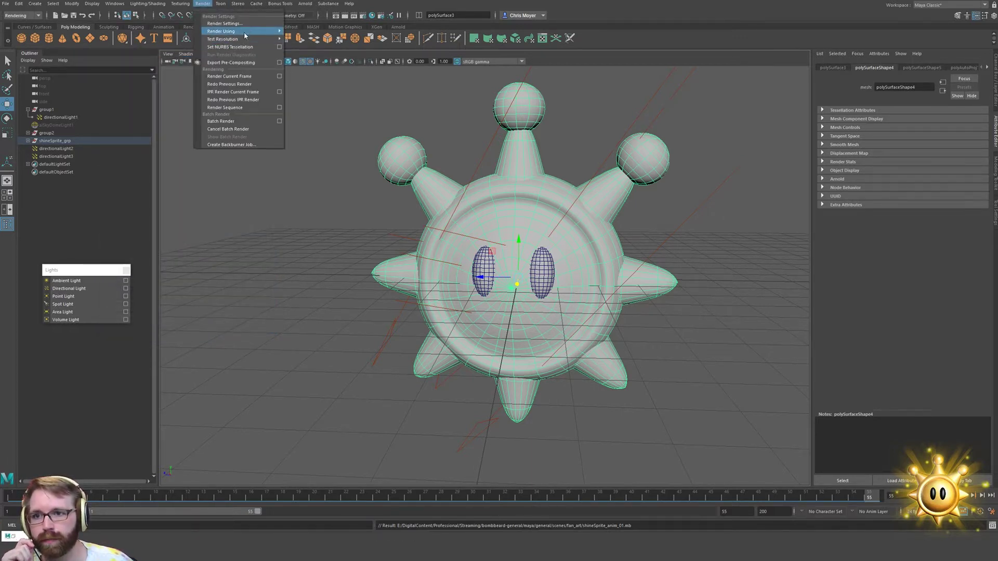
click(280, 107)
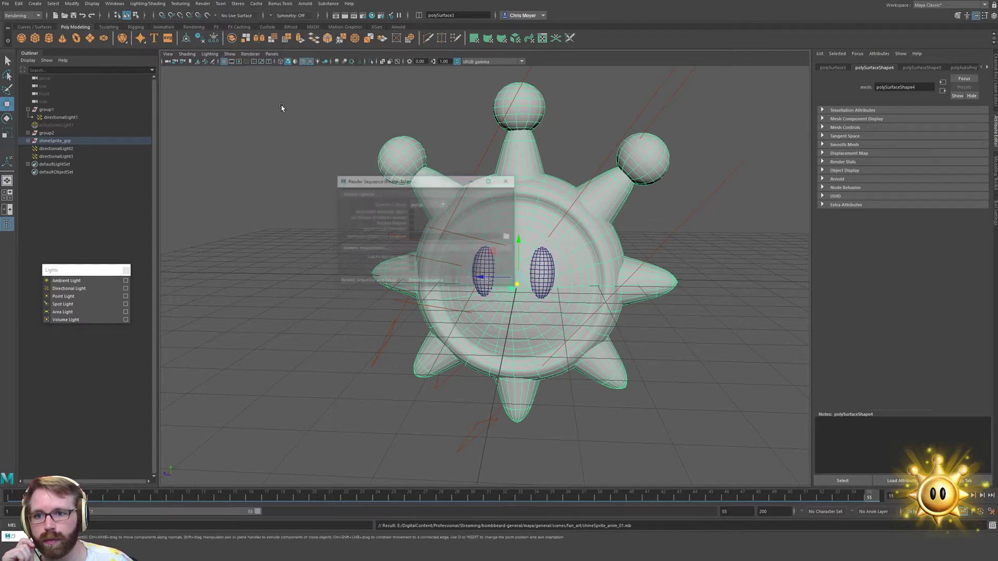
click(508, 236)
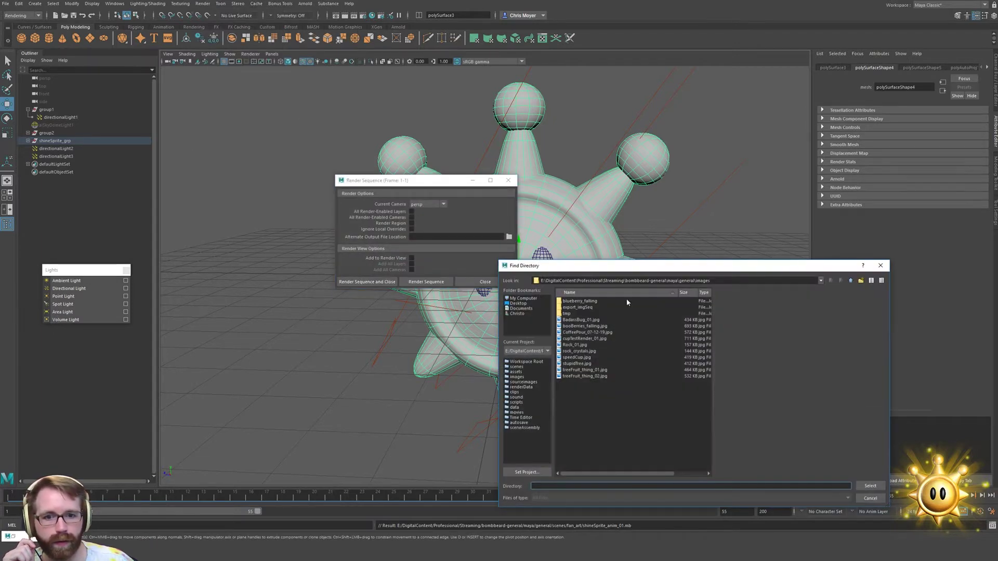
click(606, 400)
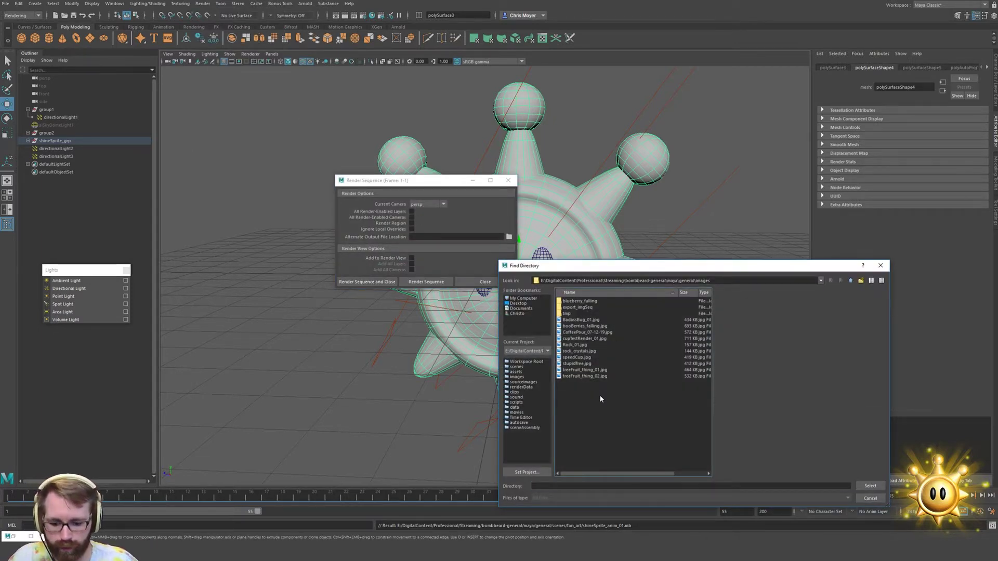
right_click(611, 388)
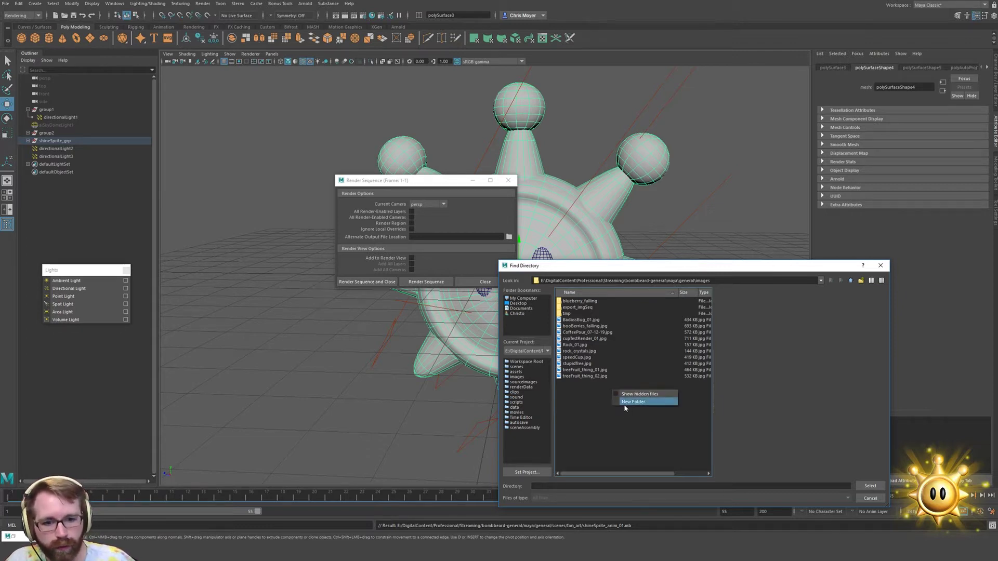
click(626, 404)
text(shineSprite)
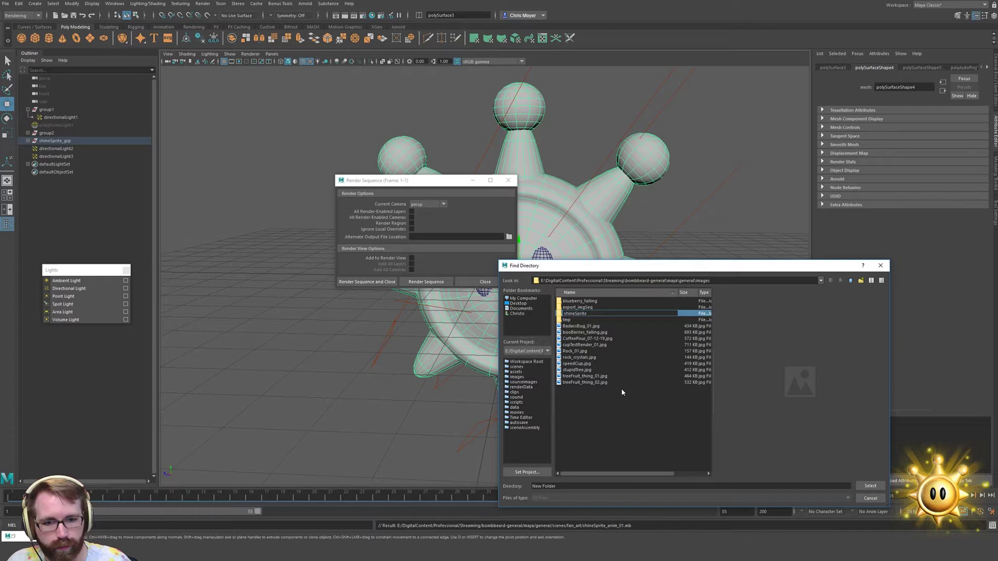
key(Return)
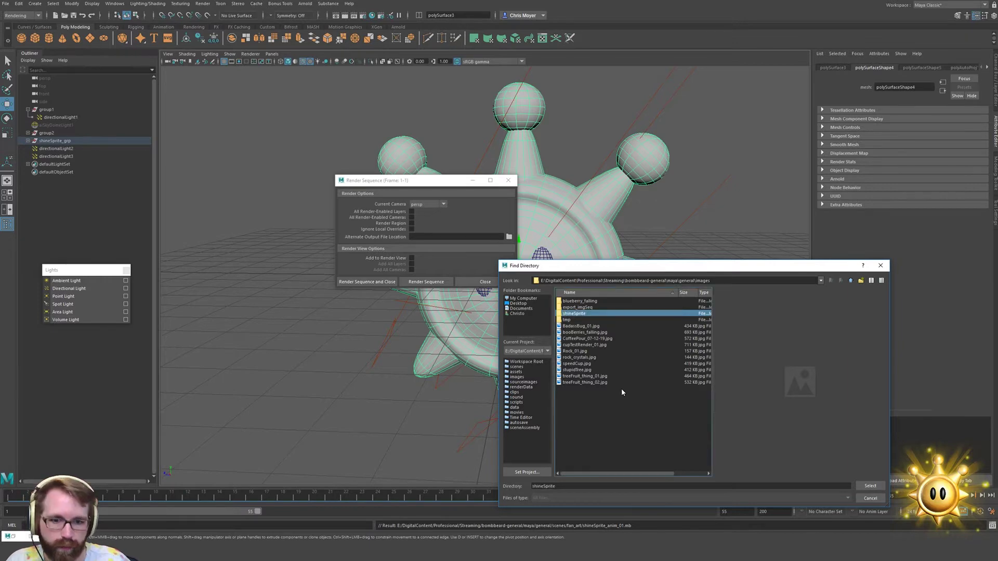
click(870, 485)
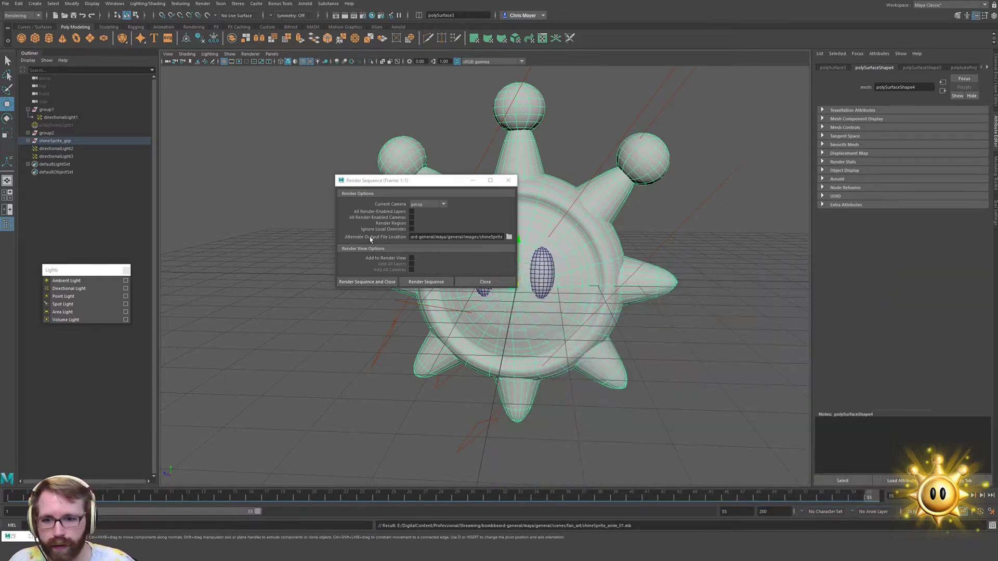
click(369, 281)
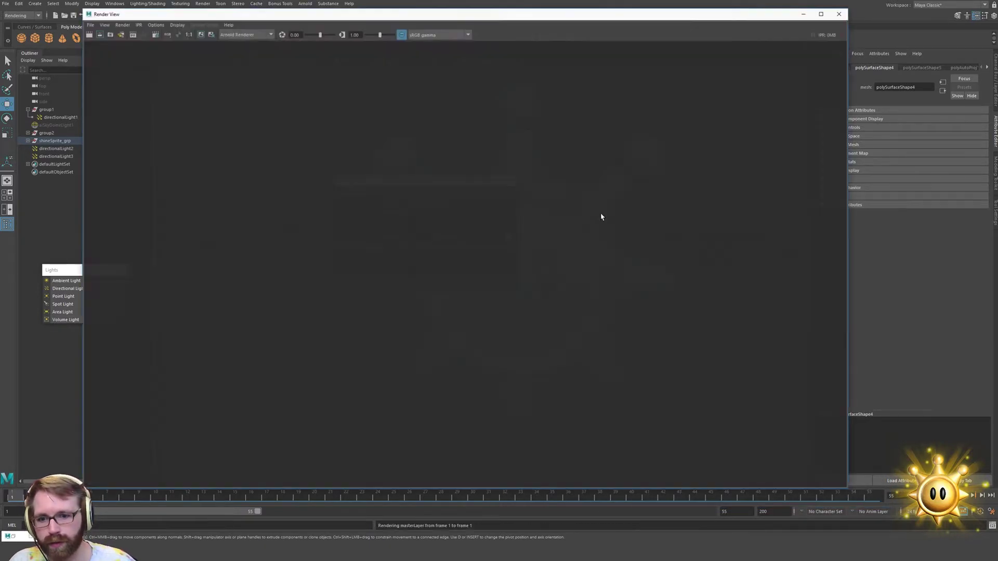
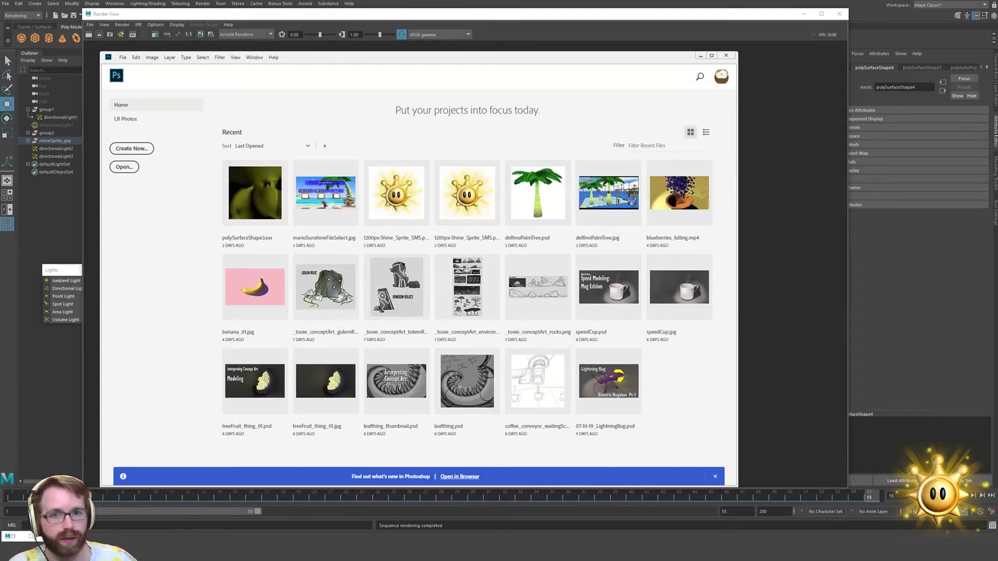
Open the rendered PNG frame in Photoshop to check its background, and minimize Photoshop and the Render View
click(762, 82)
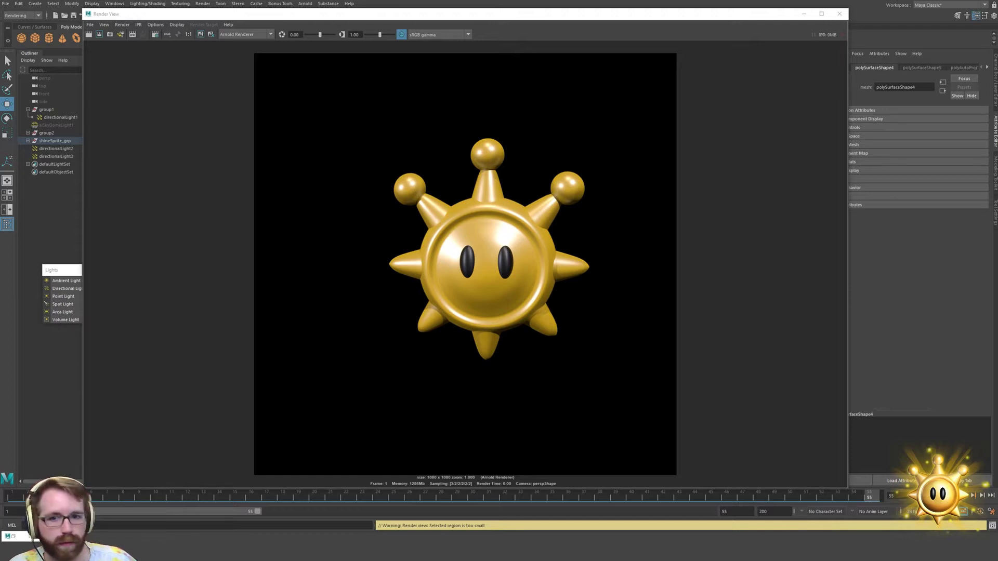
key(alt+Tab)
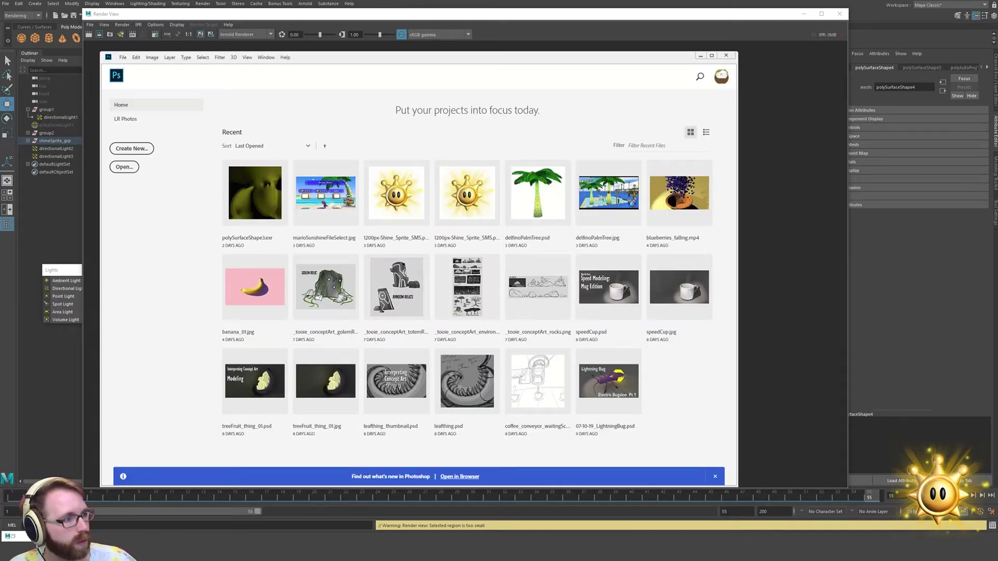
drag(993, 262, 544, 114)
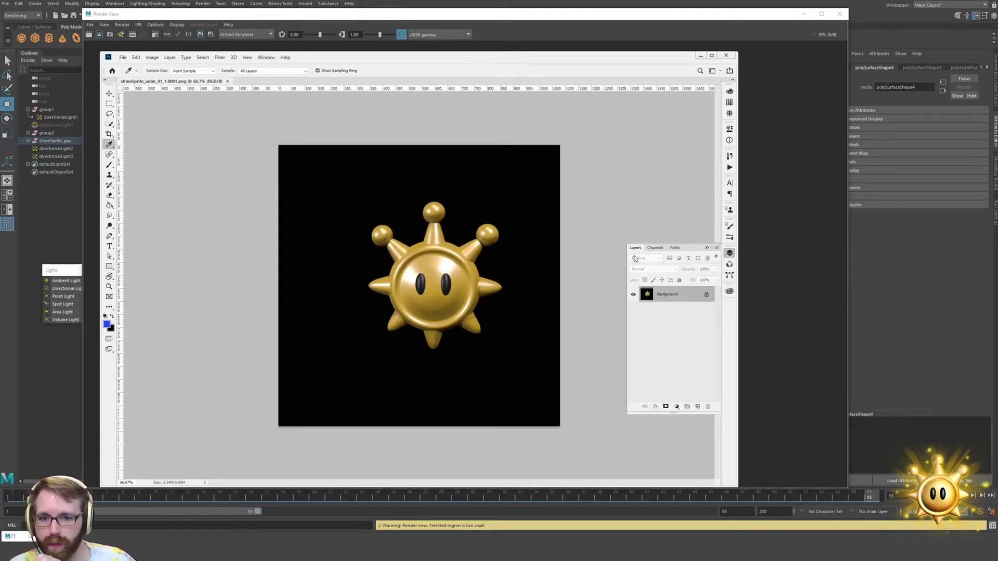
click(700, 55)
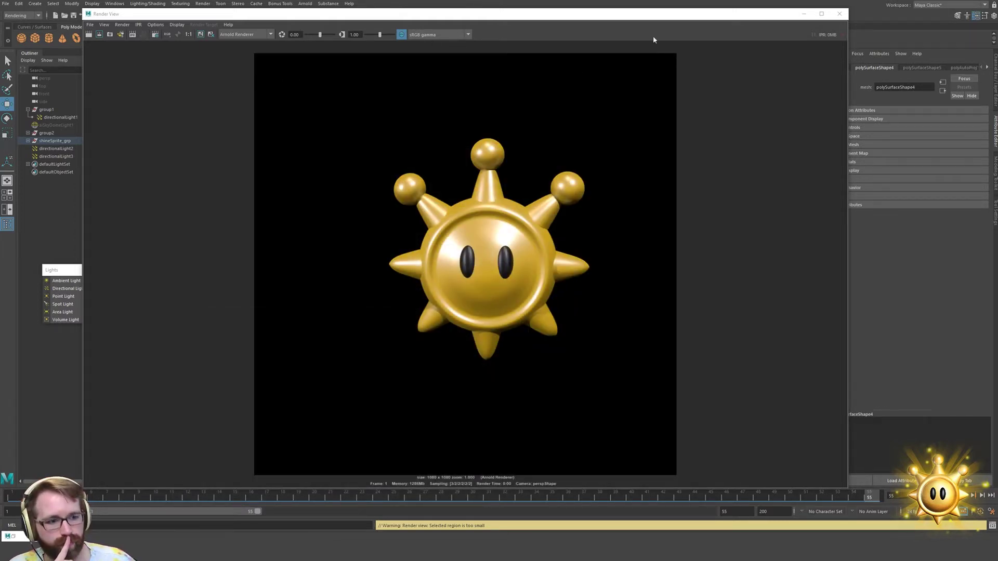
click(804, 14)
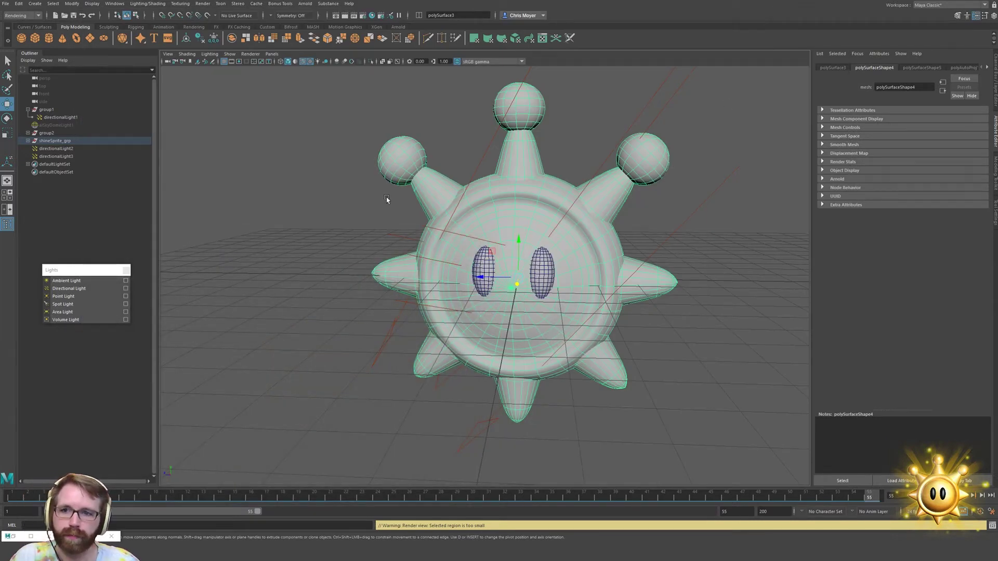
Review the file output, sampling and system options in the Render Settings, including the image format and color space choices
click(363, 16)
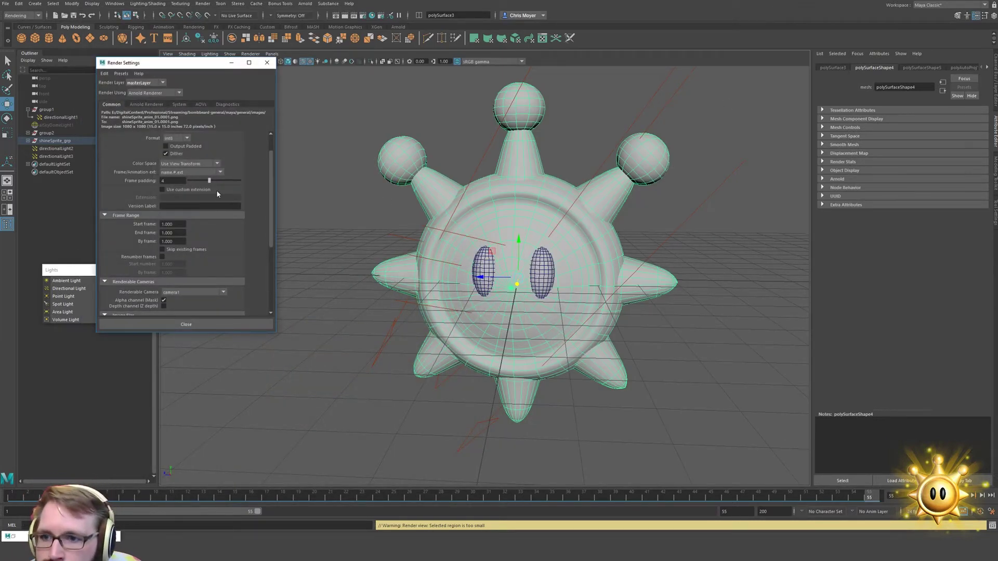
scroll(223, 205, up, 2)
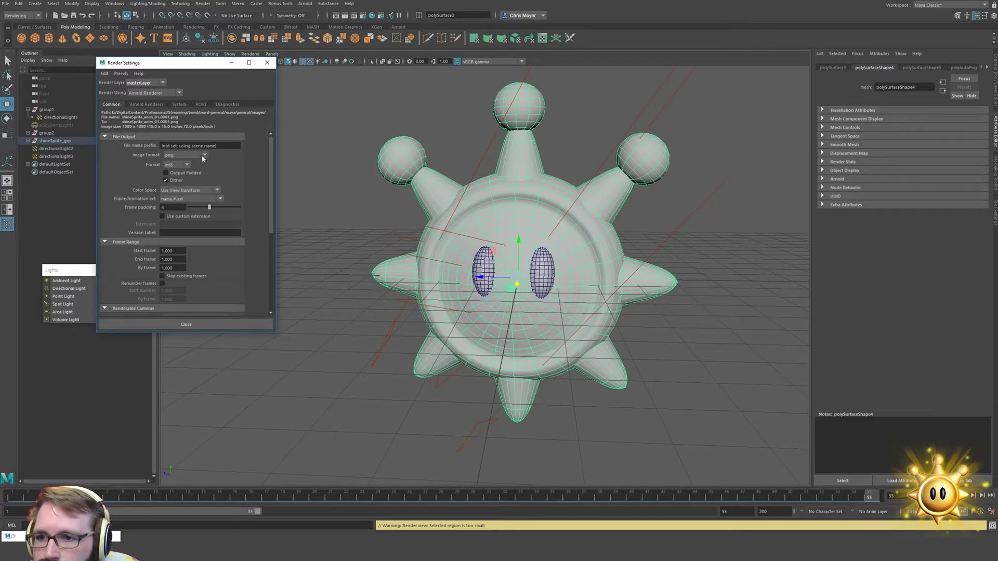
click(147, 104)
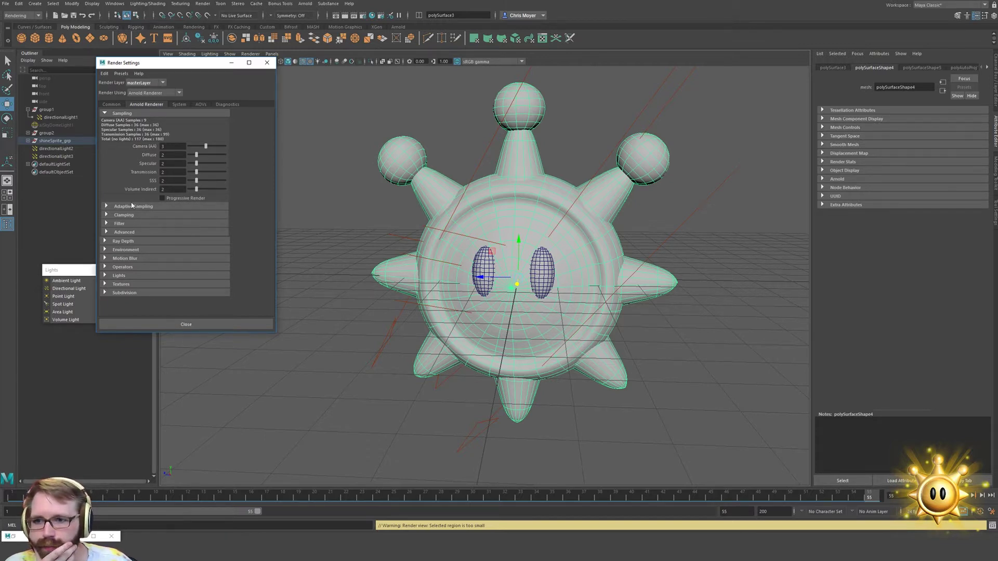
click(179, 105)
click(112, 104)
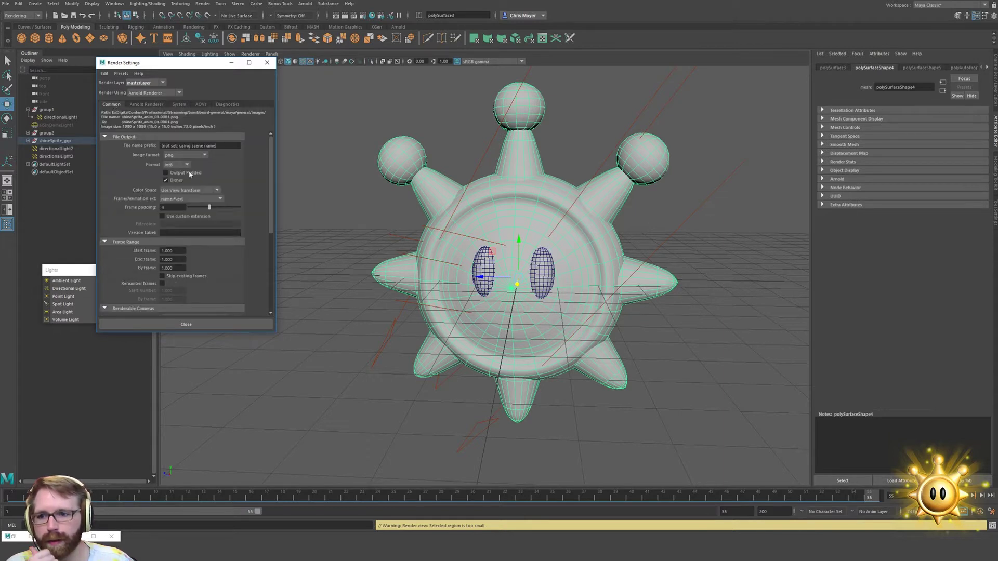
click(182, 155)
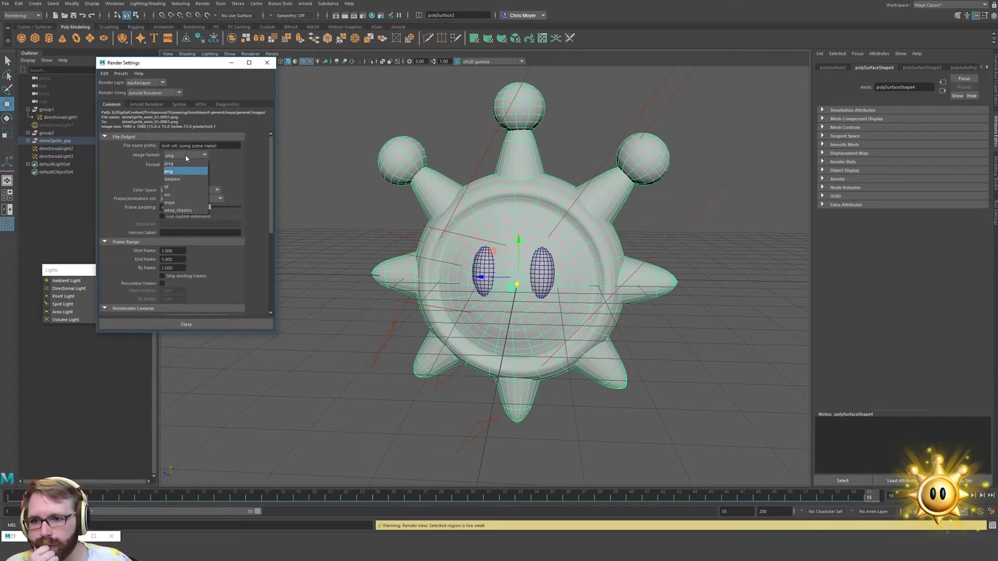
click(186, 171)
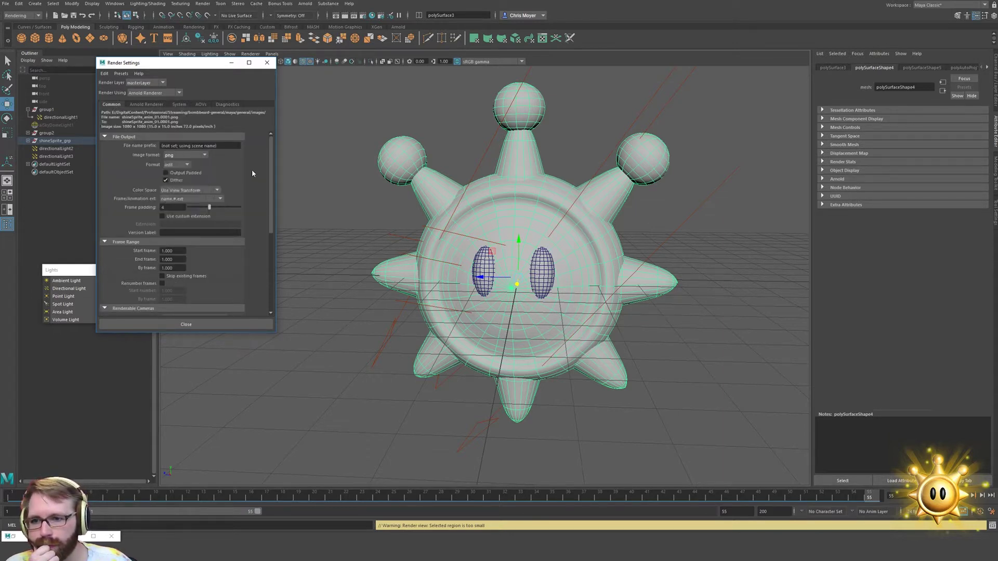
click(216, 190)
click(217, 191)
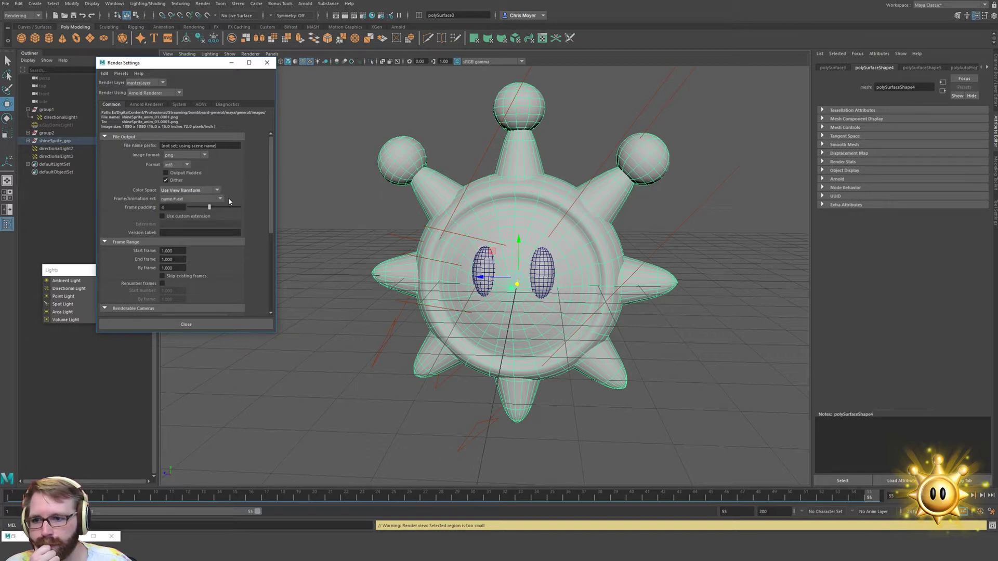
Examine the renderable camera, alpha channel, render options and image size presets in the Render Settings
scroll(235, 218, down, 6)
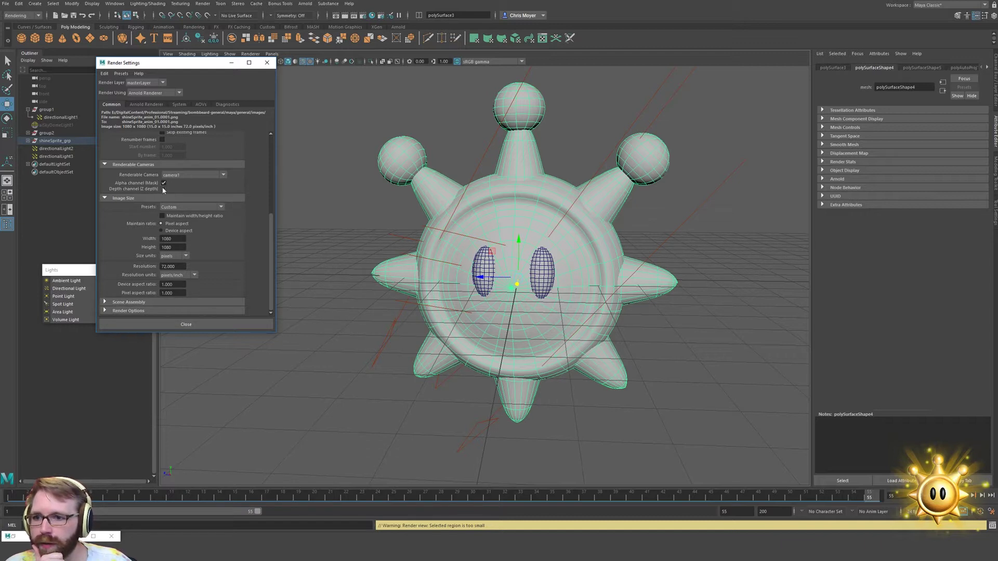
click(172, 176)
click(172, 179)
click(172, 176)
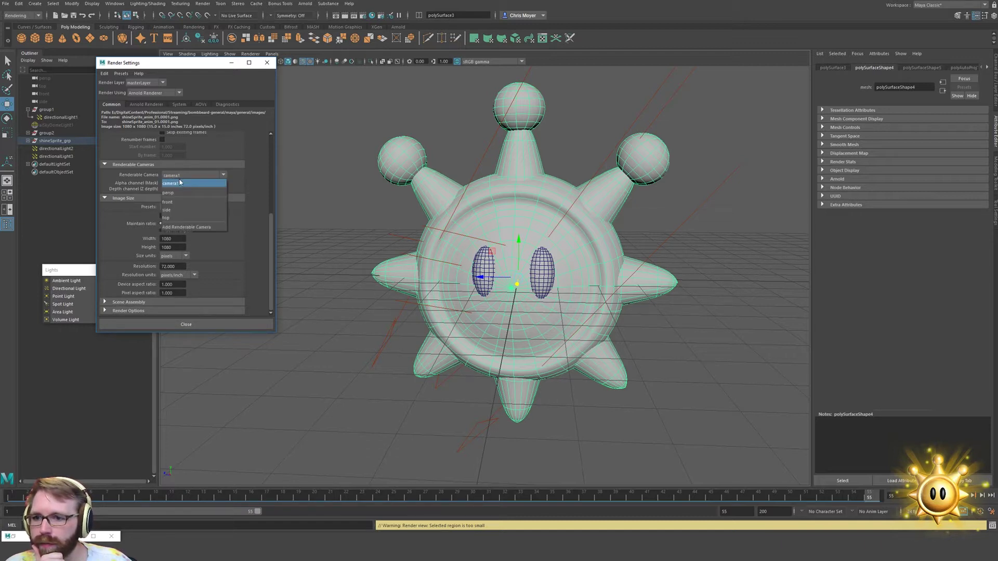
click(184, 180)
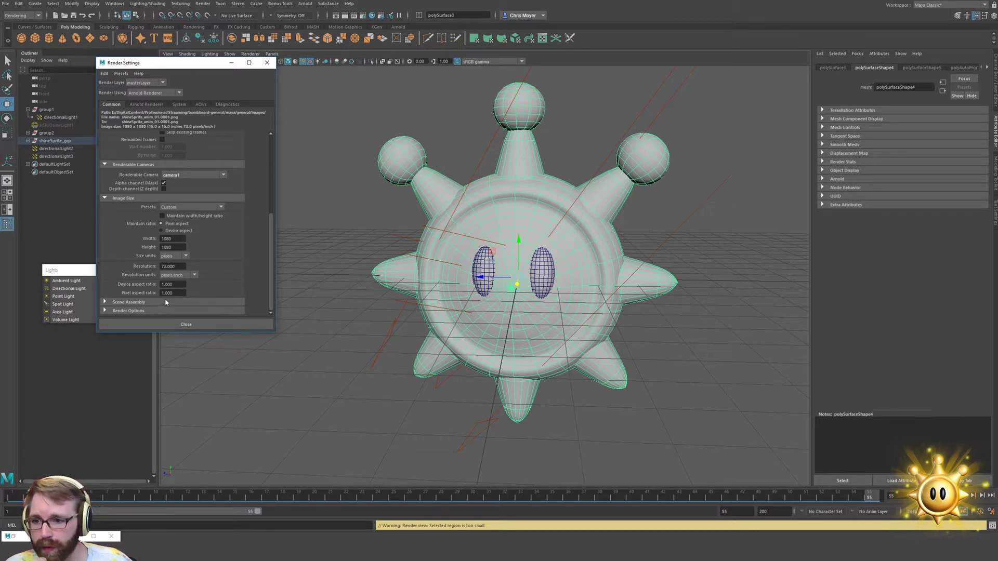
click(180, 310)
scroll(185, 303, down, 3)
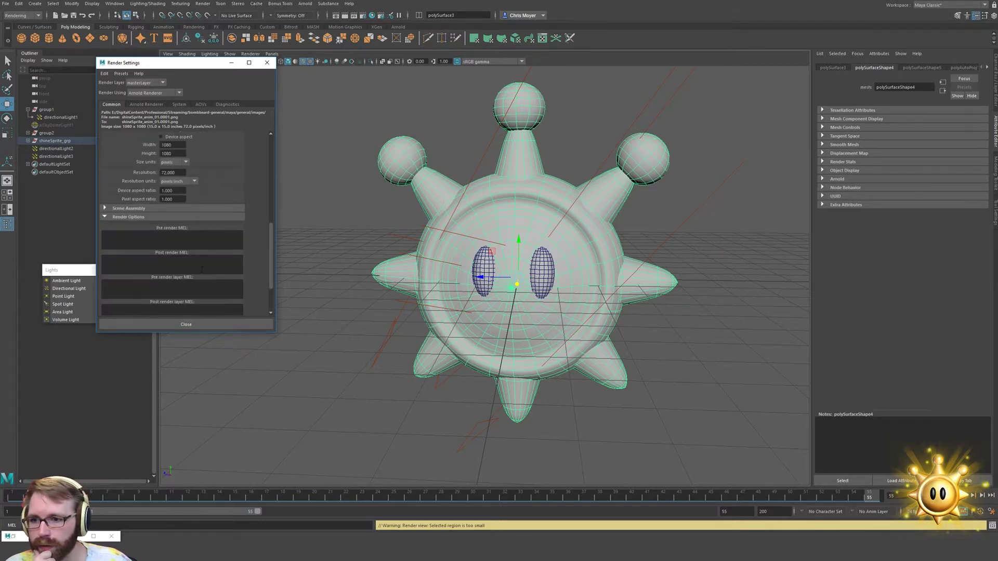
scroll(202, 269, down, 2)
scroll(142, 256, up, 4)
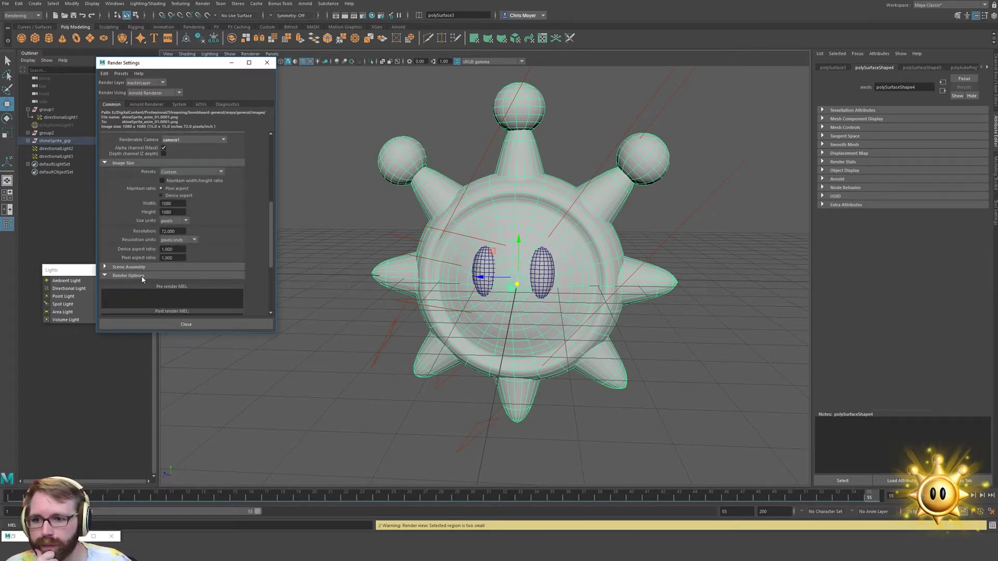
scroll(202, 261, up, 4)
click(191, 278)
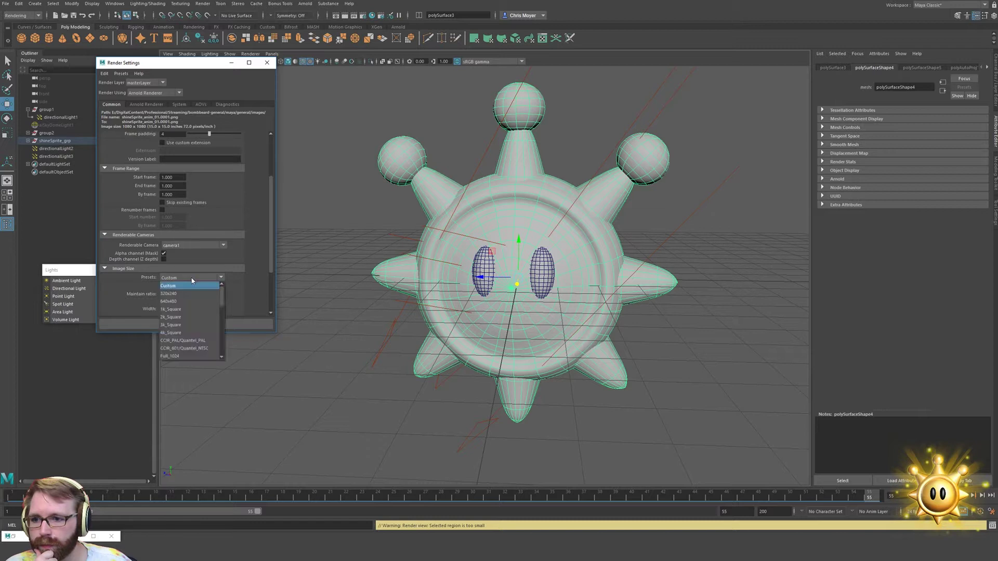
click(192, 280)
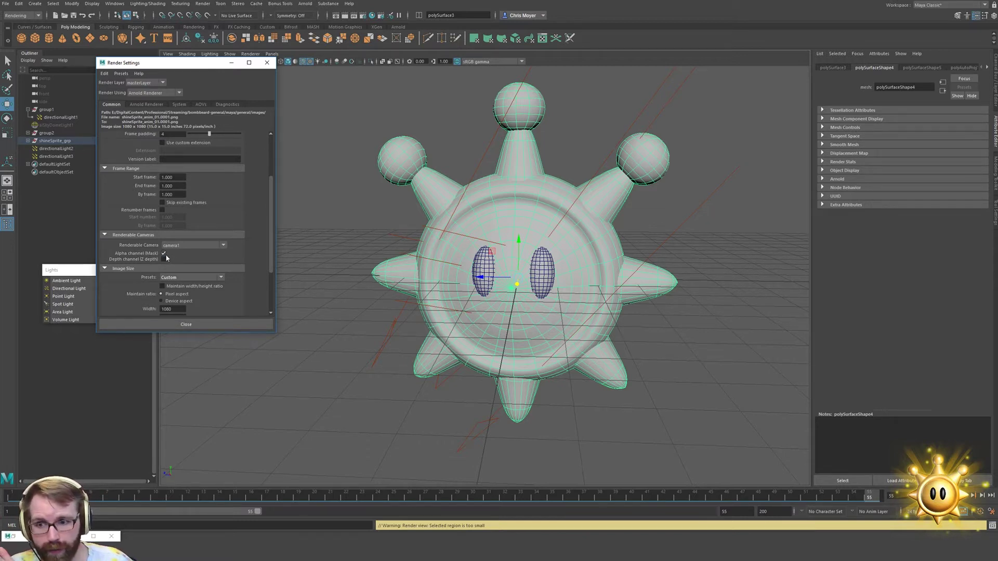
Change the render image format to tif in the Render Settings and render the single-frame sequence again
scroll(166, 258, up, 3)
click(184, 156)
click(182, 187)
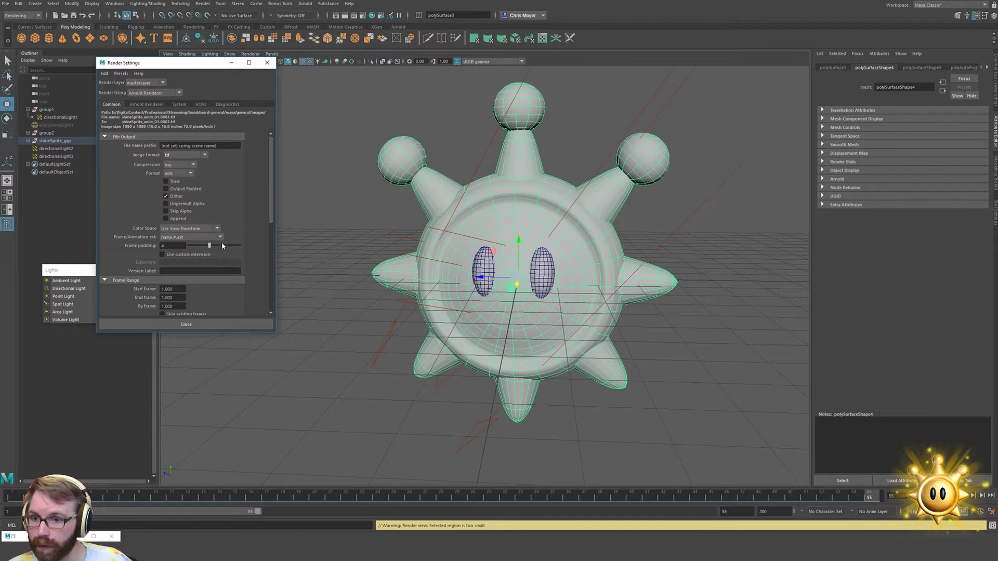
scroll(225, 261, down, 7)
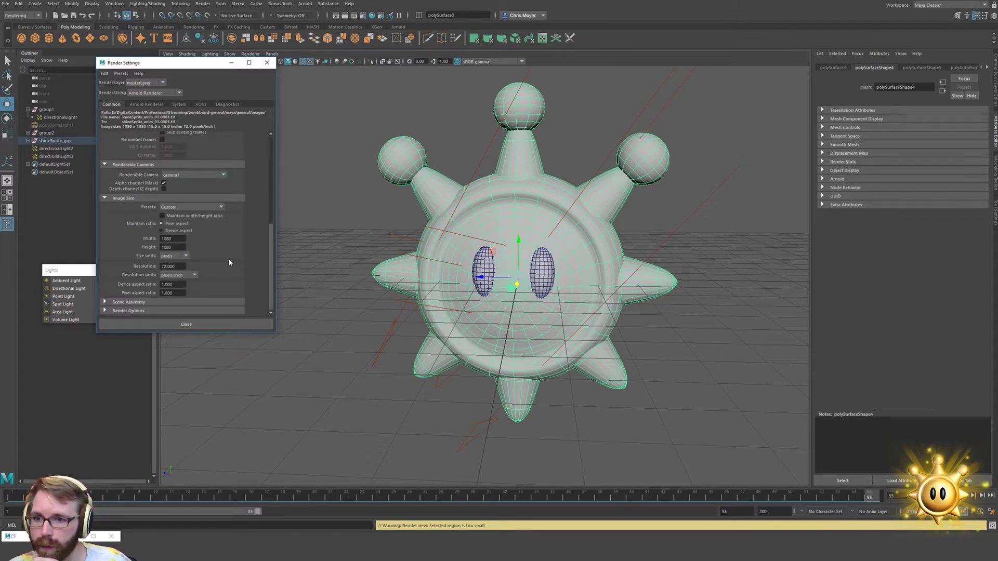
scroll(229, 262, up, 7)
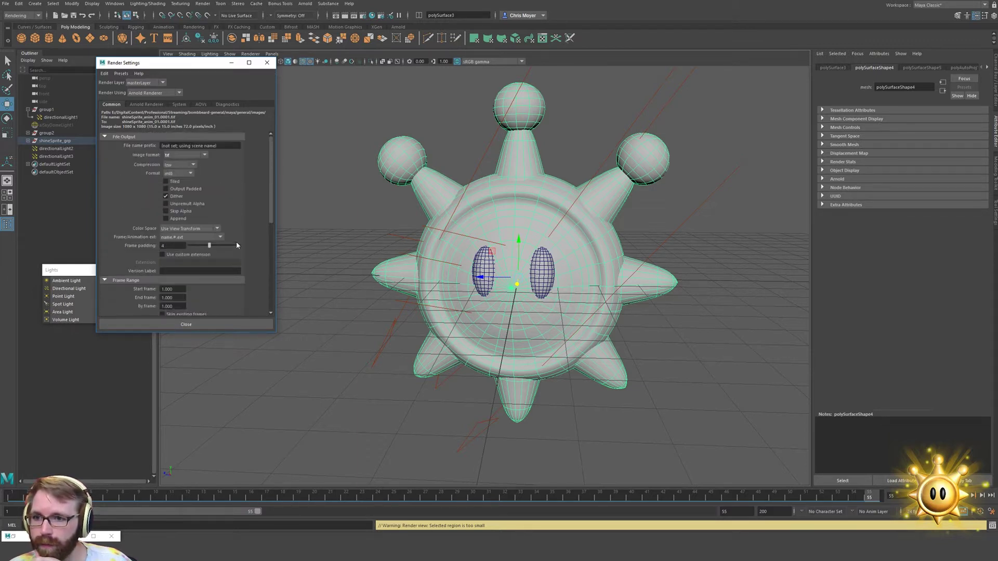
click(230, 324)
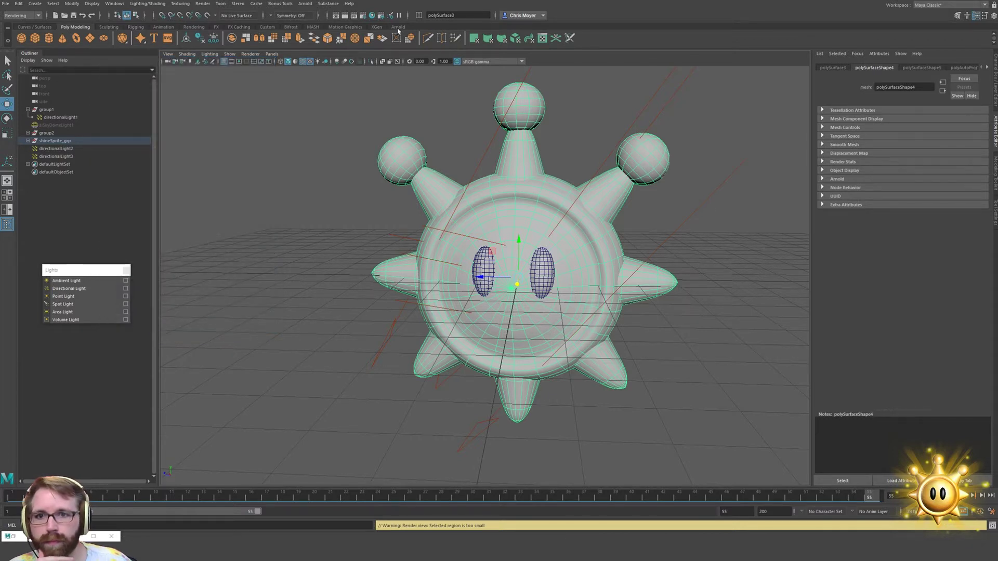
click(203, 3)
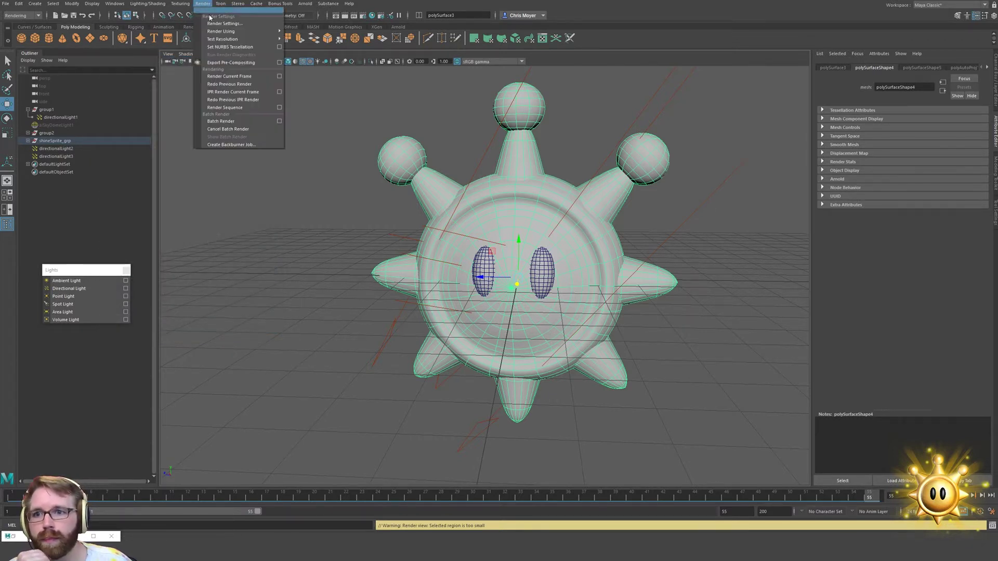
click(258, 107)
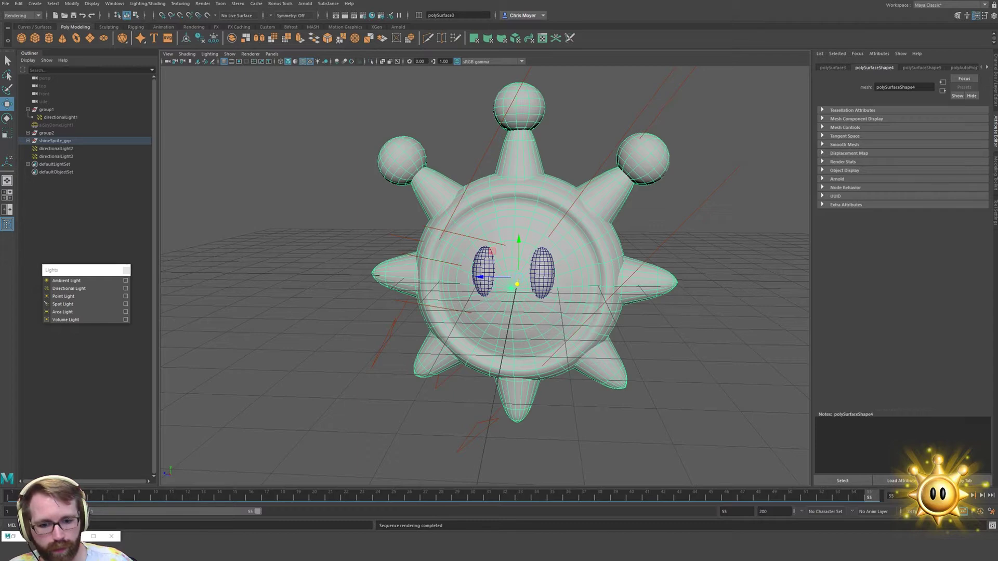
Switch to Photoshop, place the newly rendered frame as a layer, delete the Background layer, shift the sprite to check transparency, and minimize Photoshop
key(alt+Tab)
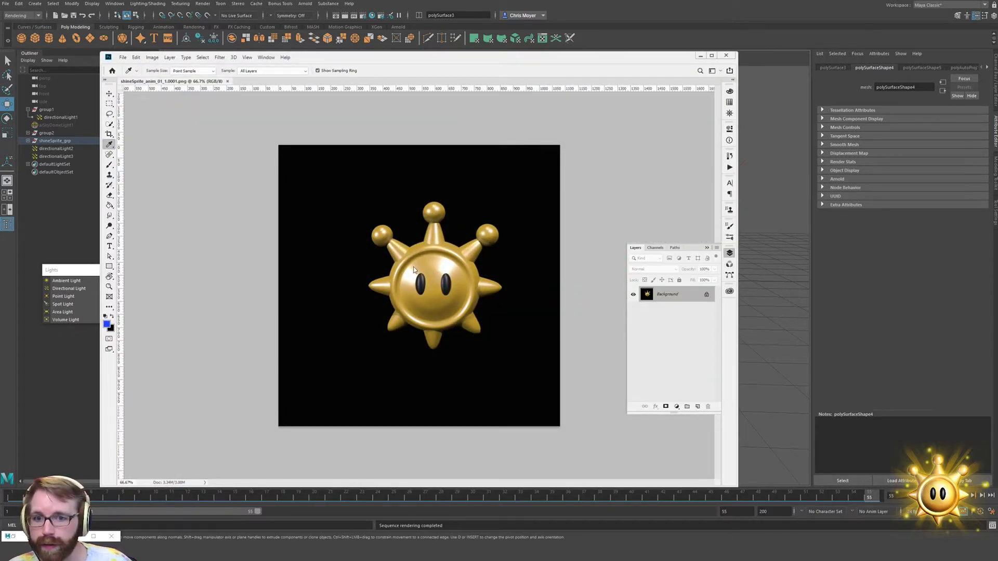
drag(414, 269, 392, 202)
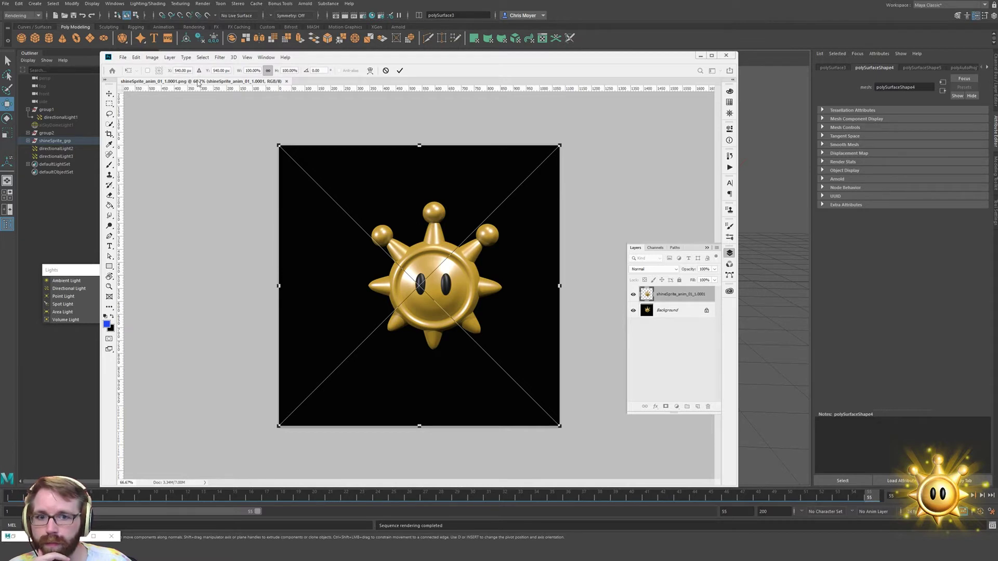
key(Return)
click(684, 310)
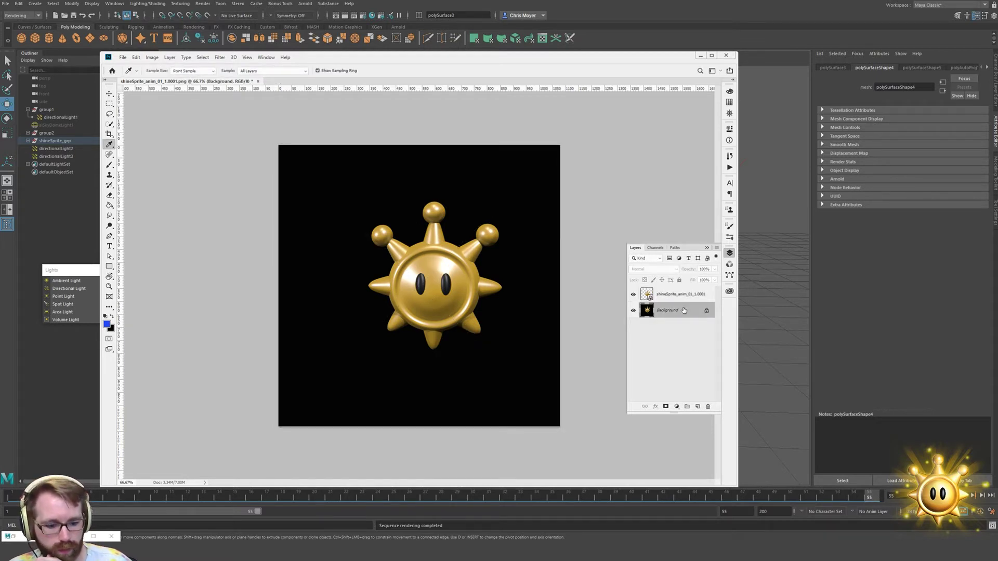
key(Delete)
key(v)
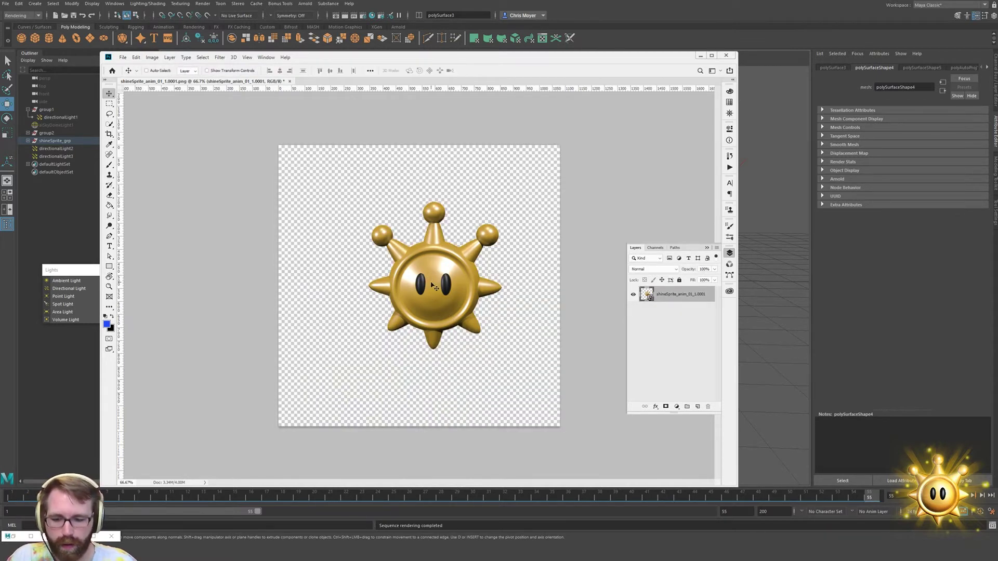
mouse_move(444, 284)
mouse_down()
mouse_move(422, 292)
mouse_move(433, 291)
mouse_up()
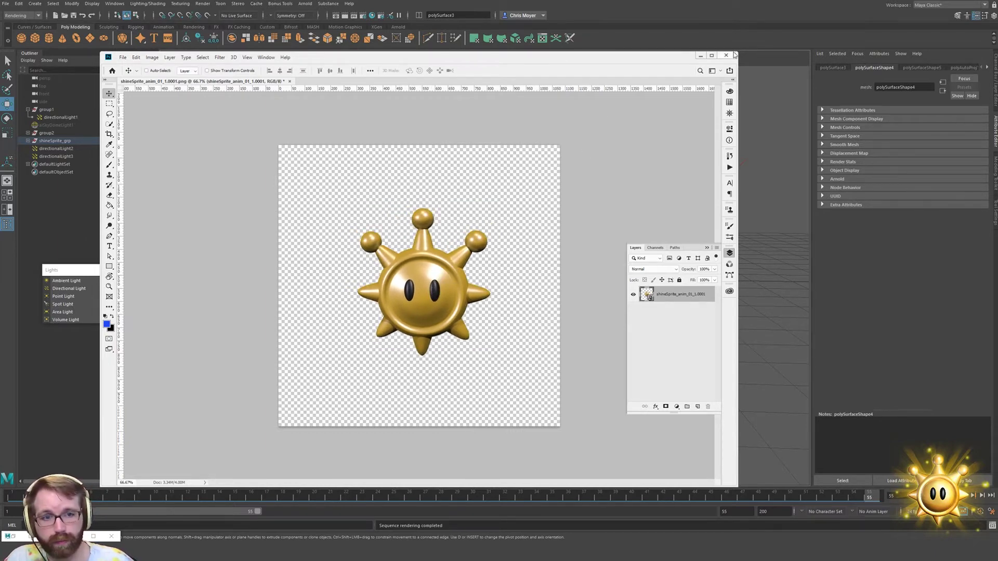
click(700, 55)
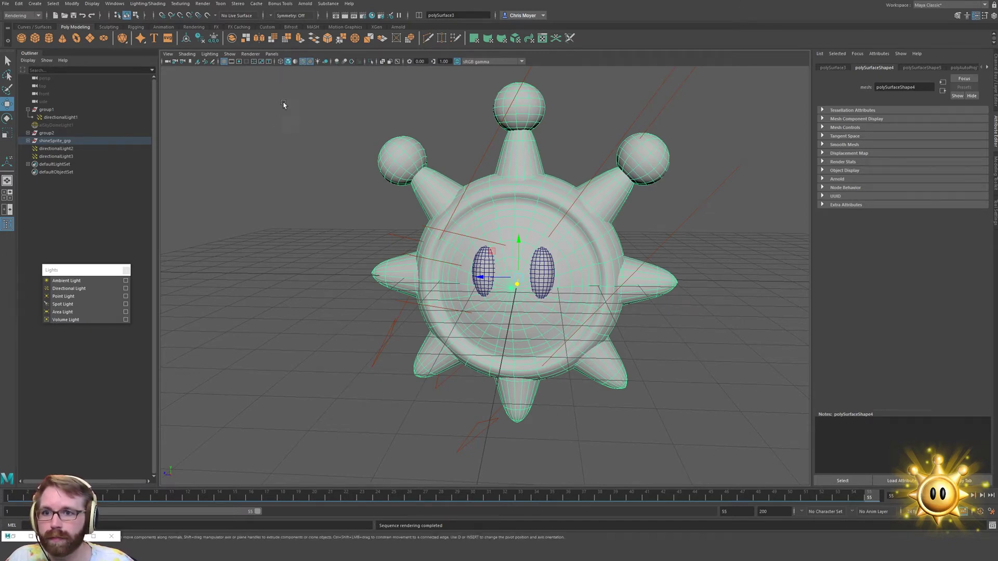
Look through camera1 with its resolution gate shown to check the sprite's framing, and undo the gate display
click(272, 54)
mouse_move(301, 63)
click(383, 64)
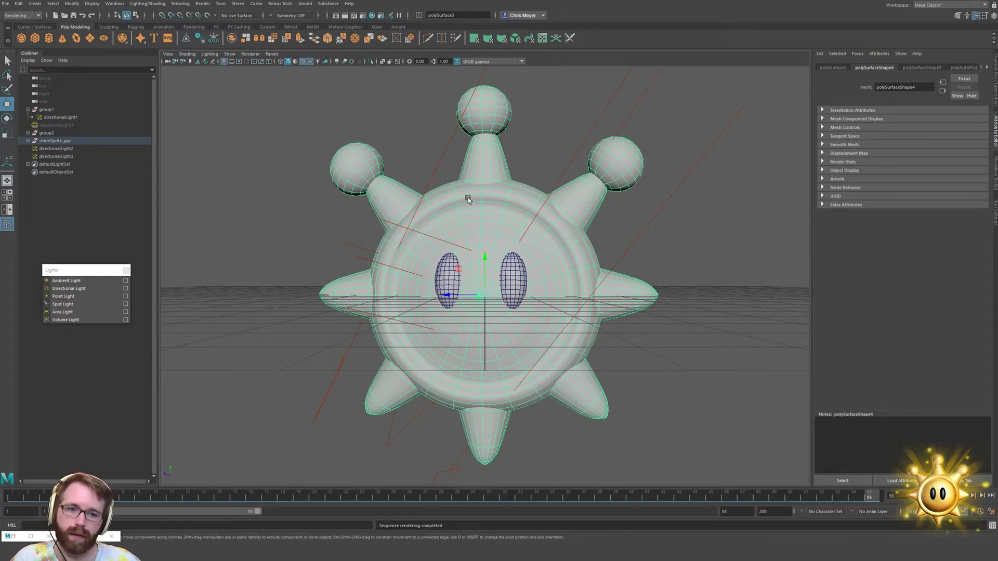
click(239, 62)
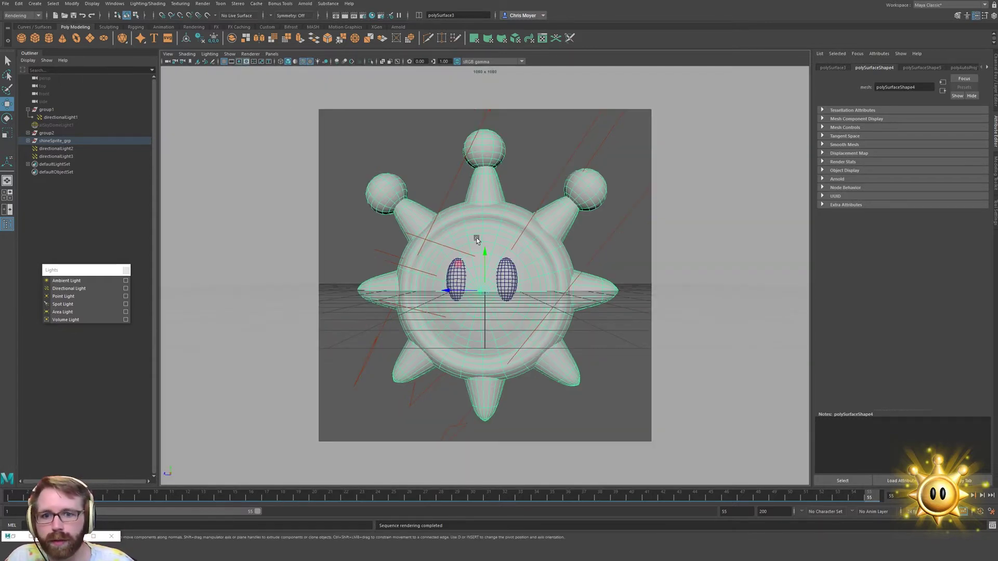
alt+drag(534, 329, 525, 336)
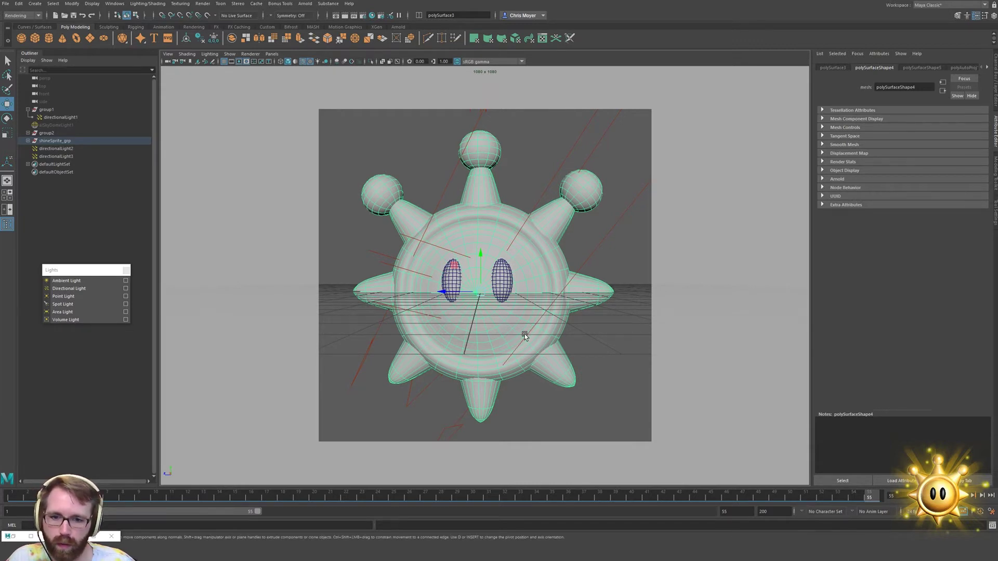
key(ctrl+z)
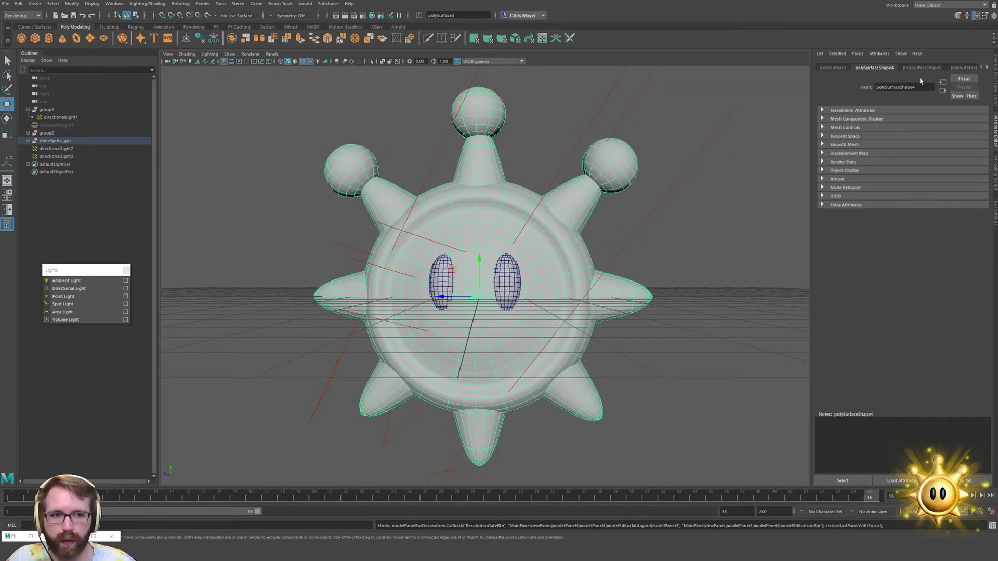
Show the Channel Box, expand and select group2 around camera1, and examine its transform values and placement relative to the sprite
click(994, 77)
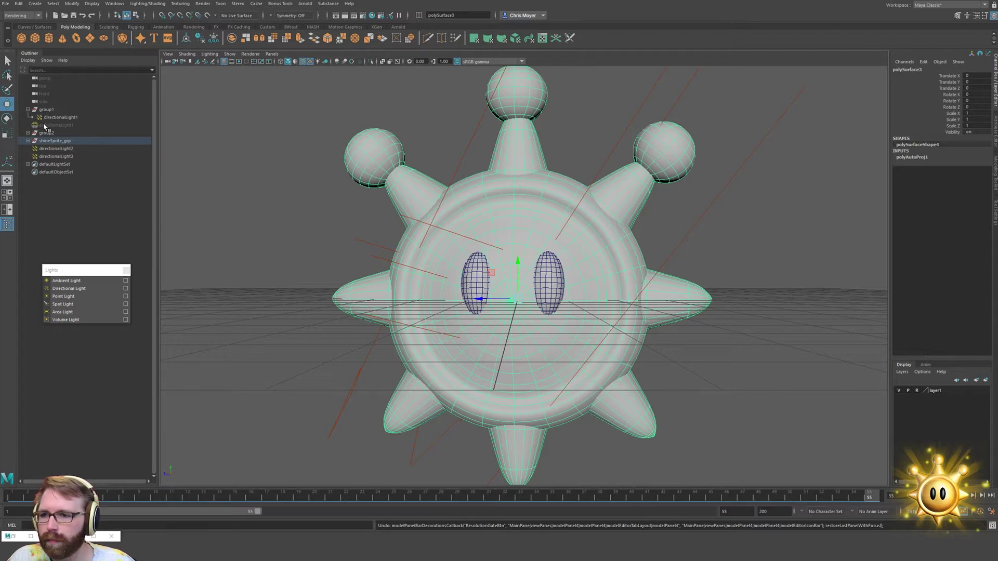
click(28, 133)
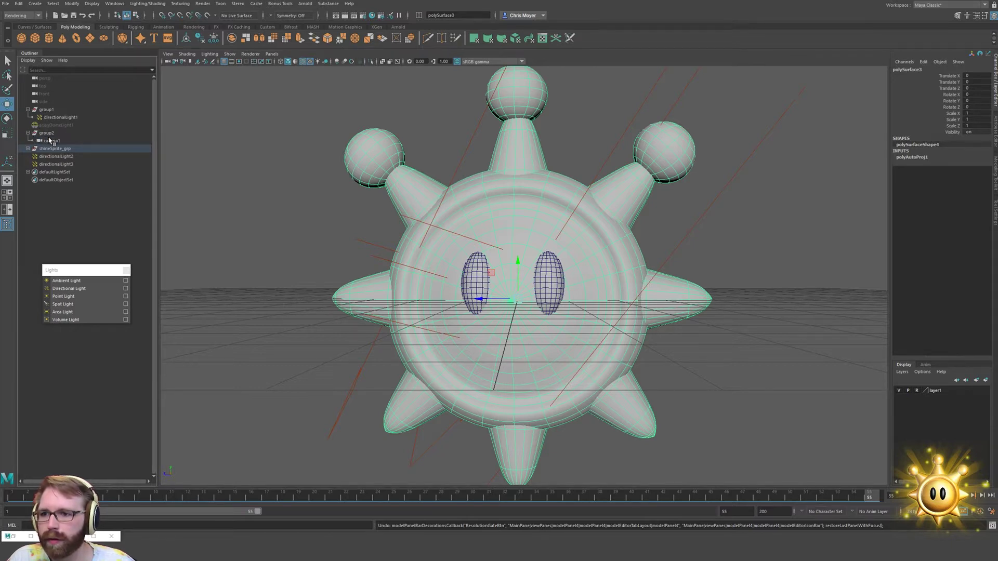
click(51, 140)
click(47, 133)
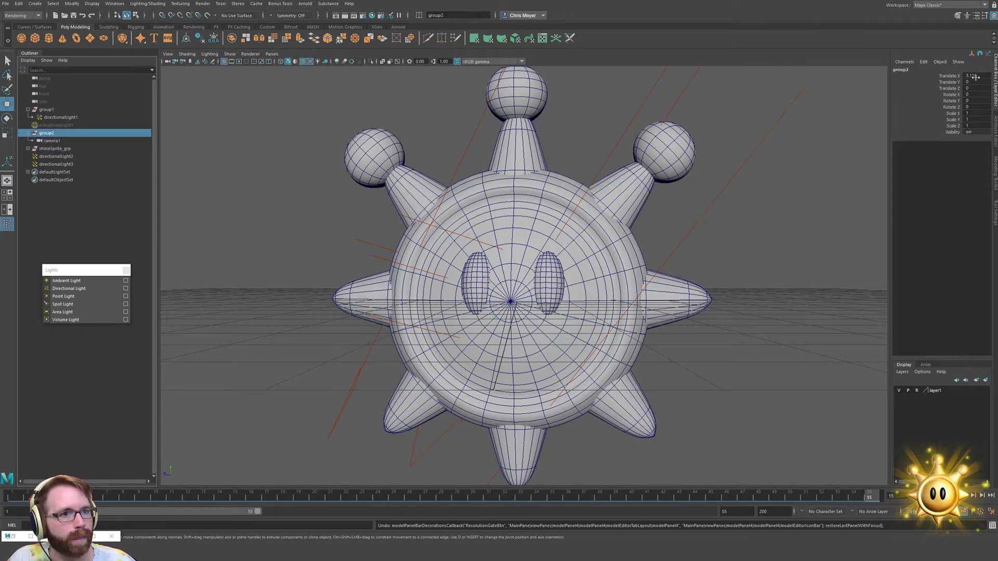
alt+drag(676, 282, 577, 296)
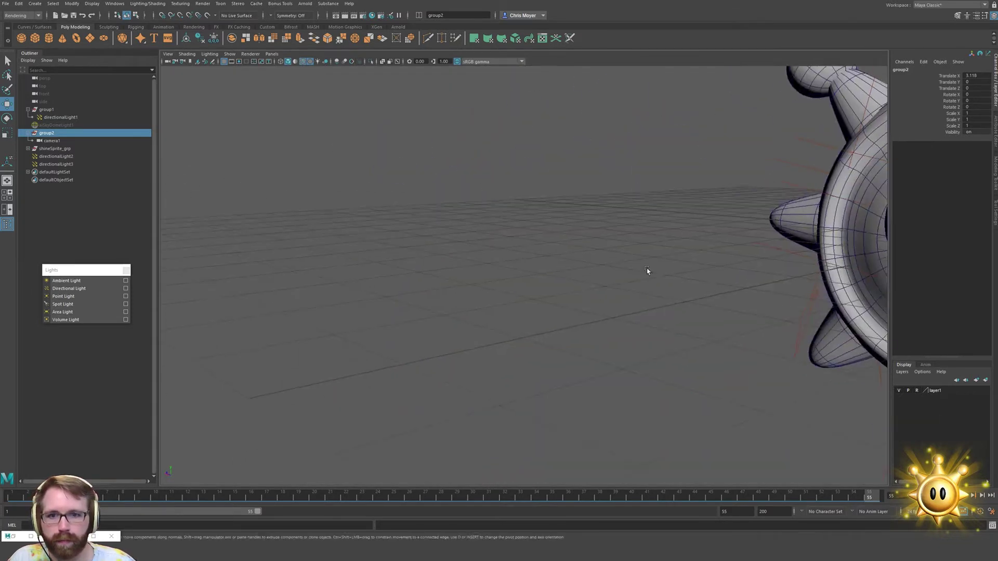
alt+right_drag(648, 272, 448, 255)
scroll(504, 260, down, 3)
alt+drag(503, 261, 383, 314)
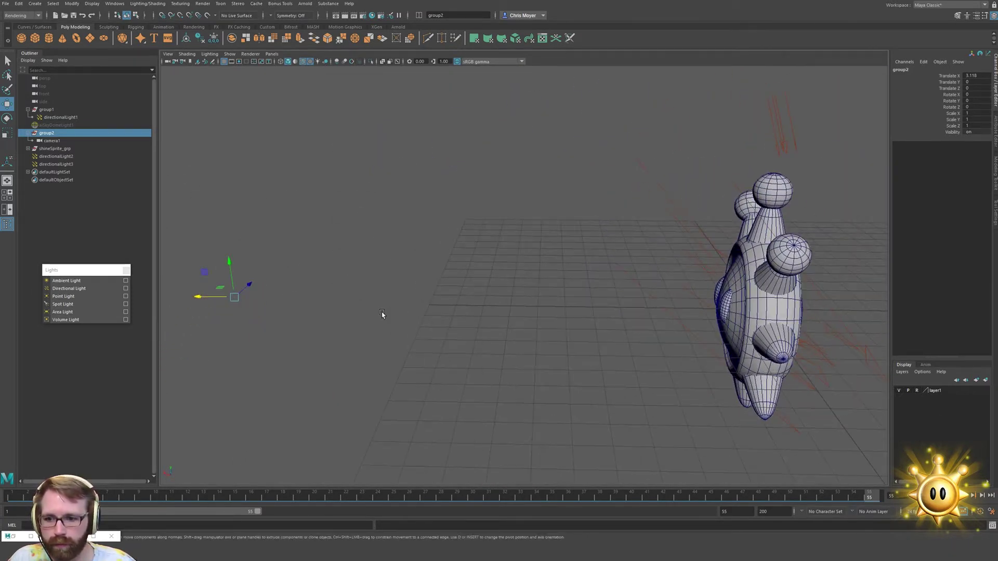
alt+right_drag(383, 314, 455, 296)
alt+drag(382, 307, 379, 305)
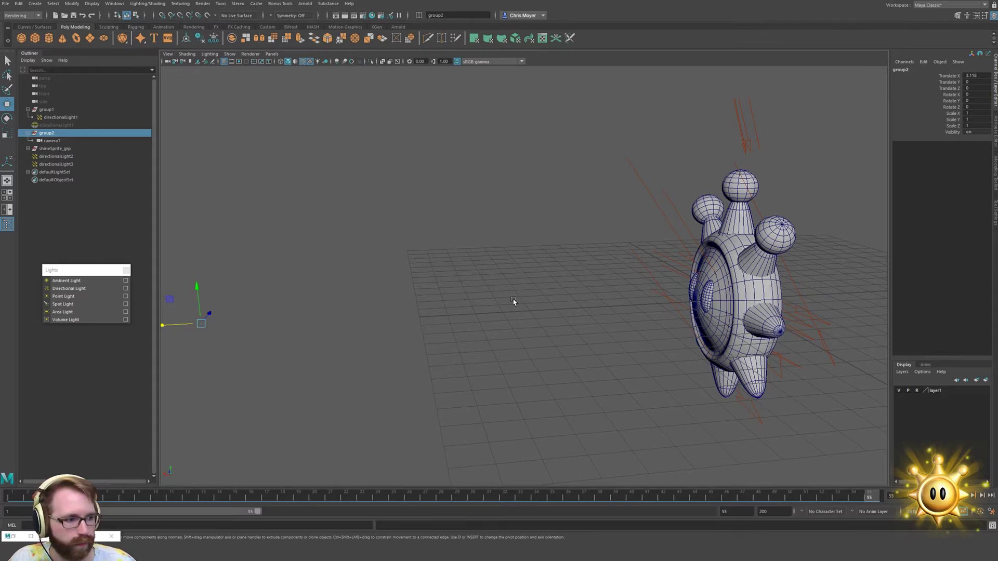
alt+drag(332, 302, 424, 287)
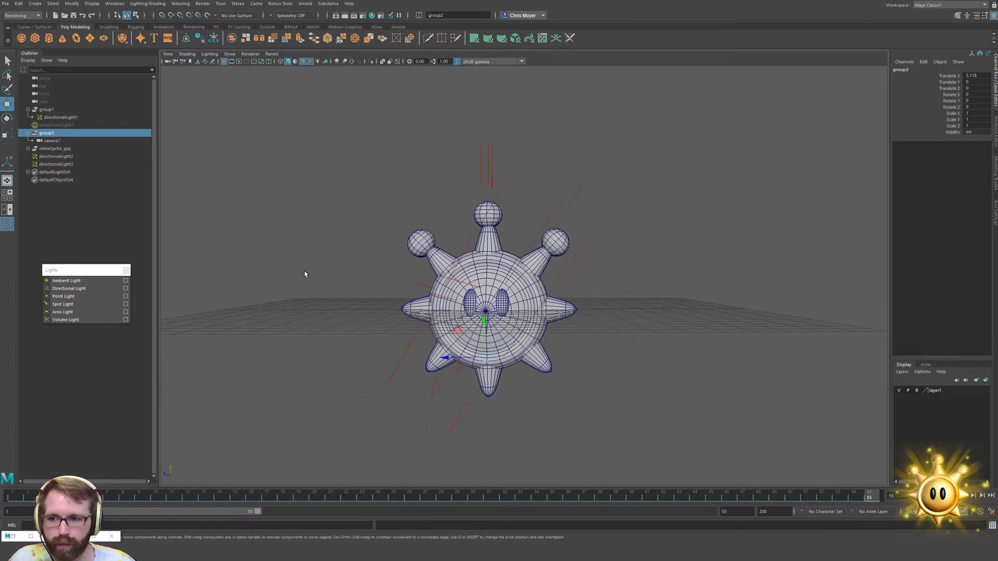
Set camera1's Translate X, Y and Z values to 0
click(55, 142)
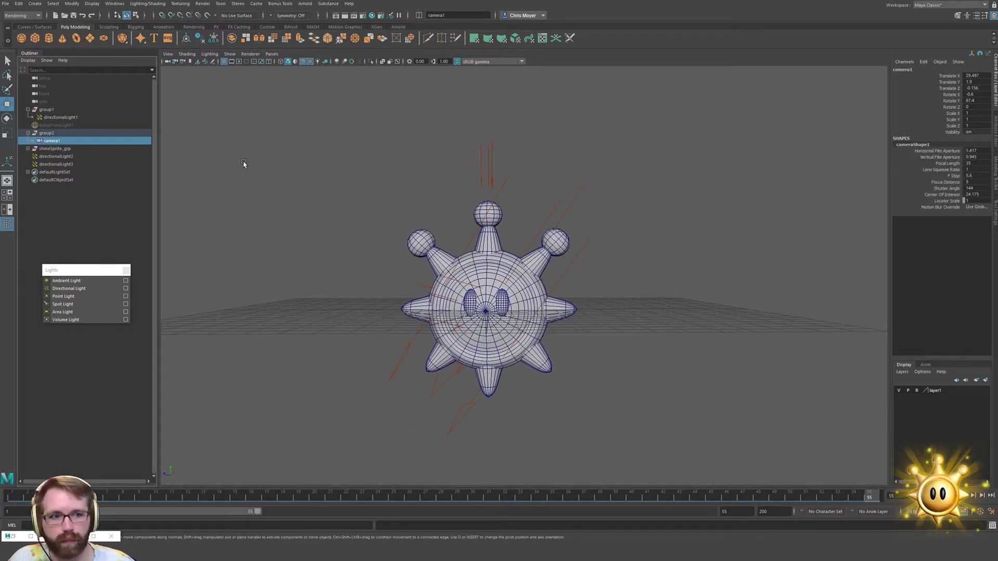
double_click(983, 82)
key(Tab)
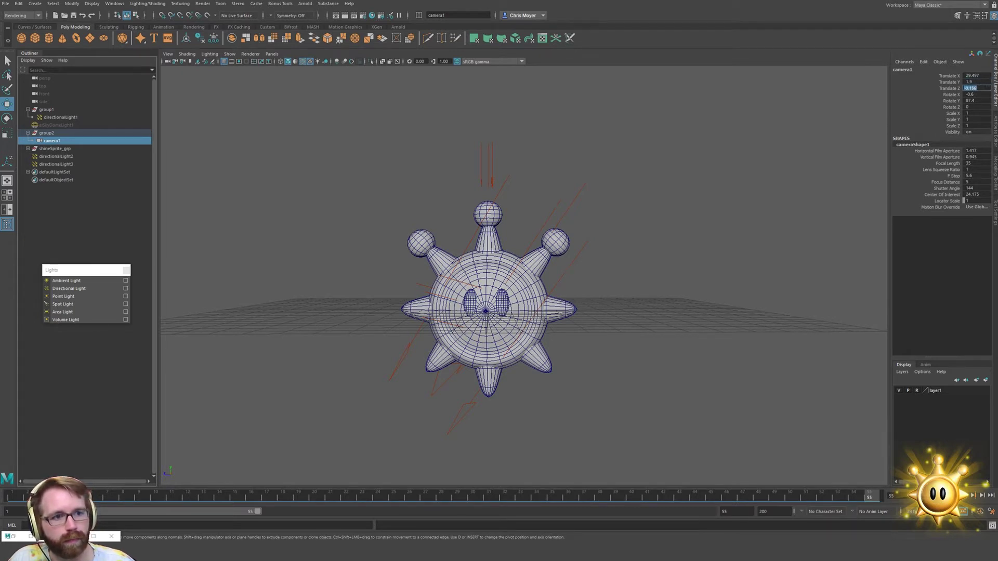
text(0)
key(Return)
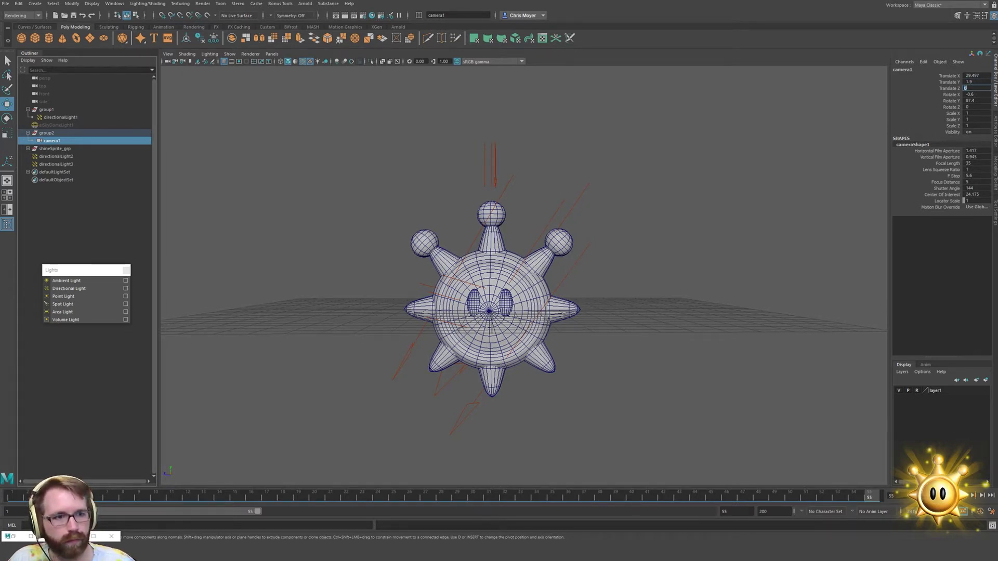
double_click(973, 77)
text(0)
key(Return)
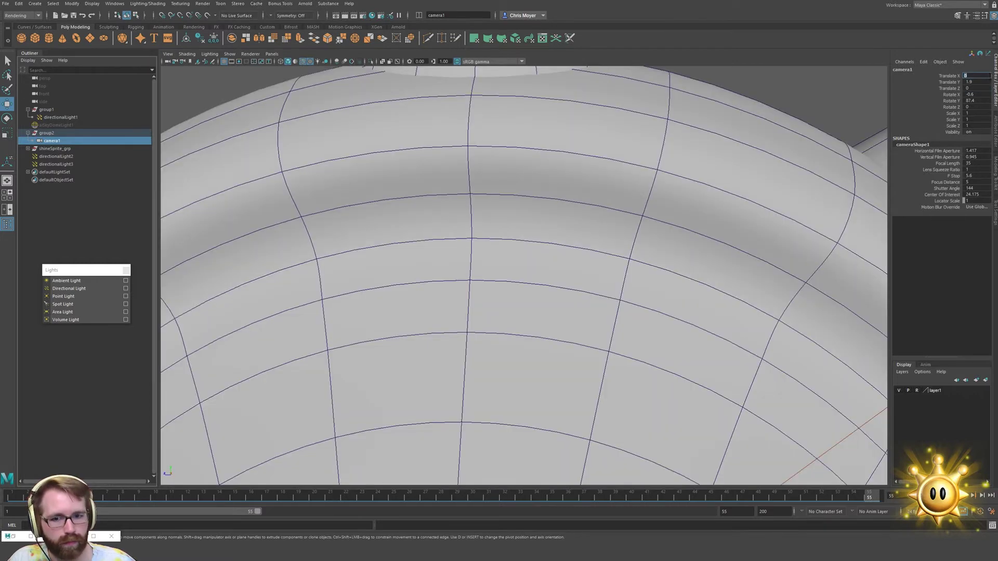
double_click(980, 83)
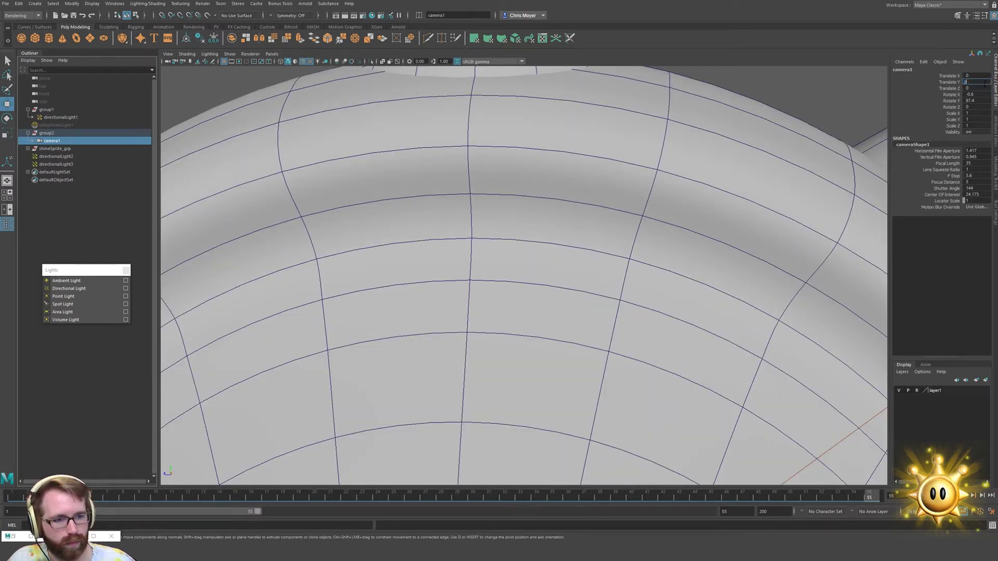
key(Return)
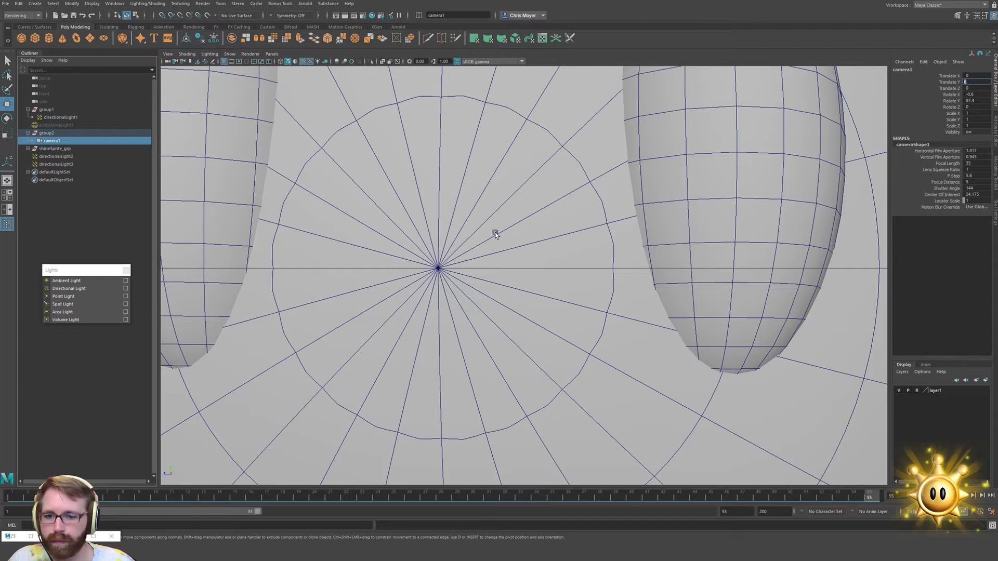
In the perspective view, center group2's pivot and move the camera group away from the sprite to about 13.67 in X
click(271, 54)
mouse_move(295, 66)
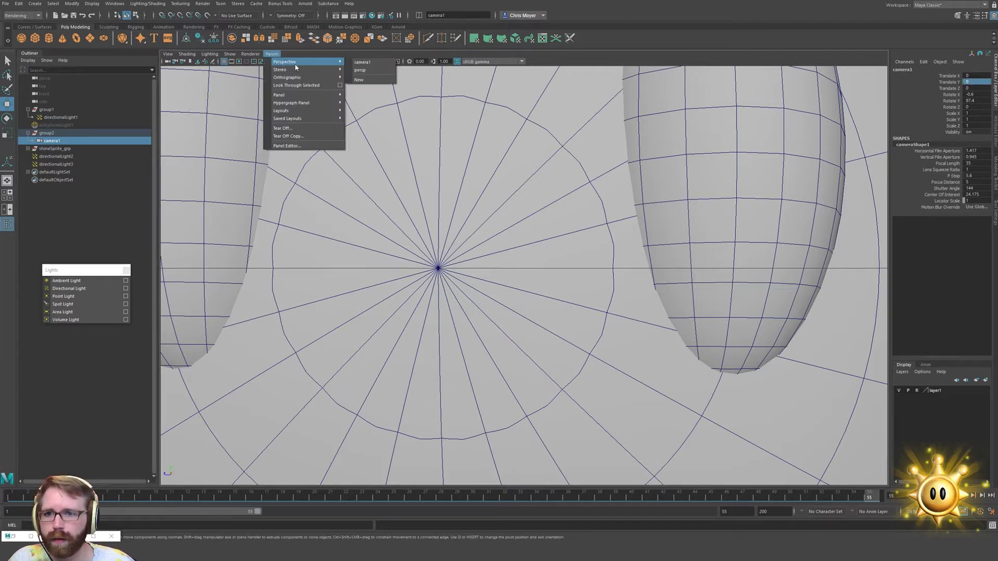
click(382, 69)
alt+right_drag(630, 274, 422, 321)
alt+drag(421, 321, 483, 296)
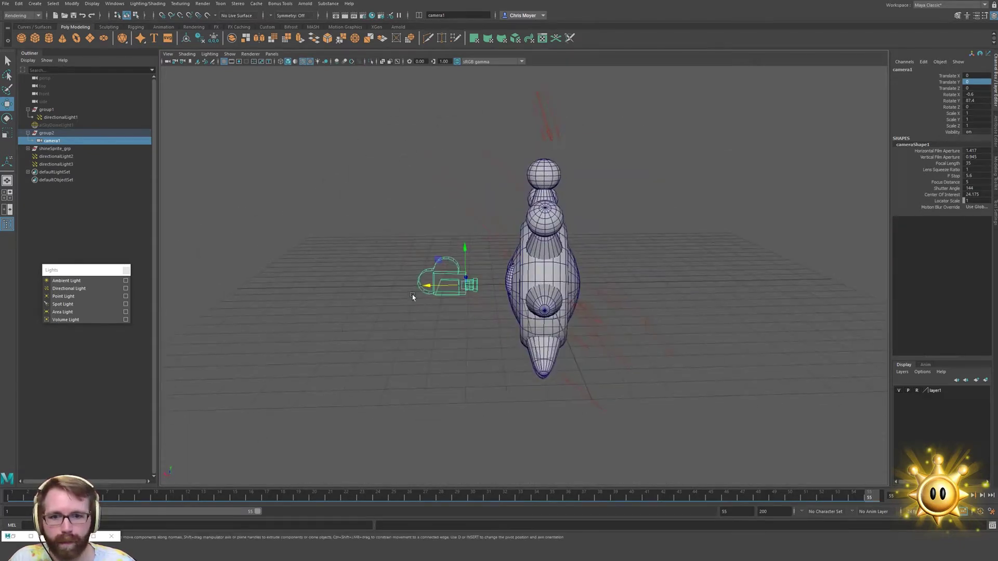
click(61, 134)
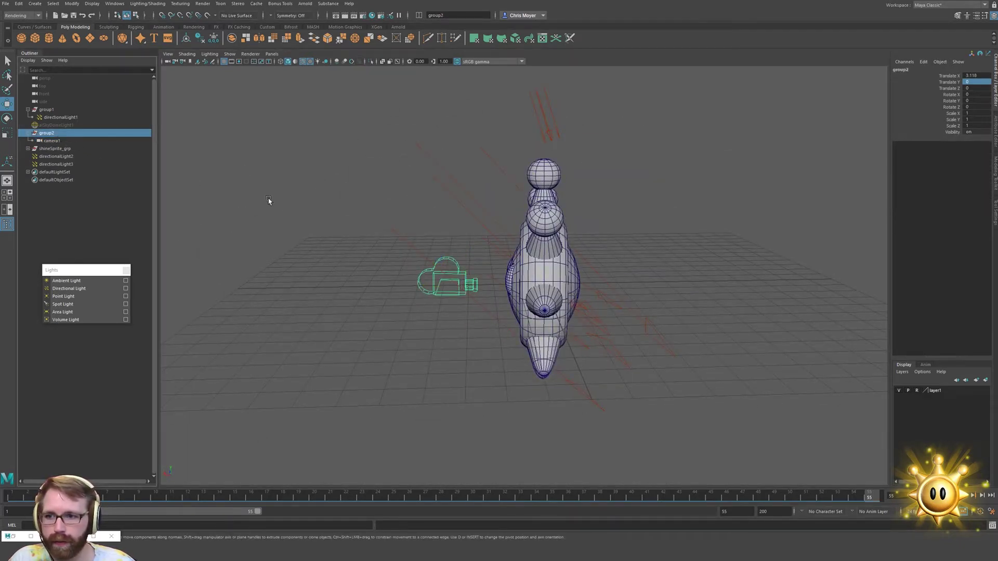
click(74, 4)
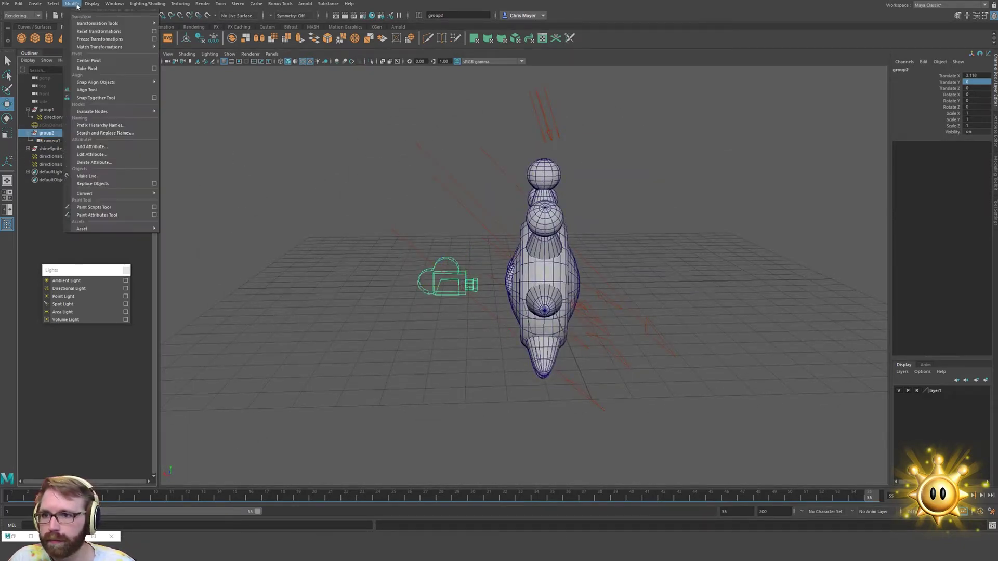
click(121, 61)
alt+drag(382, 301, 172, 425)
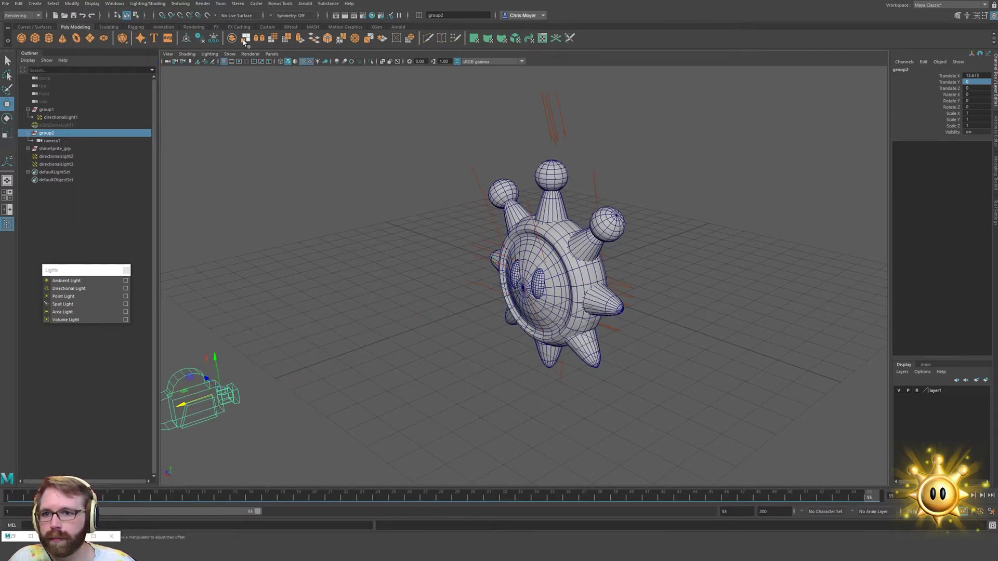
Look through camera1 beside the perspective view with its resolution gate shown, and move the camera group to about 14.1 in X
click(7, 210)
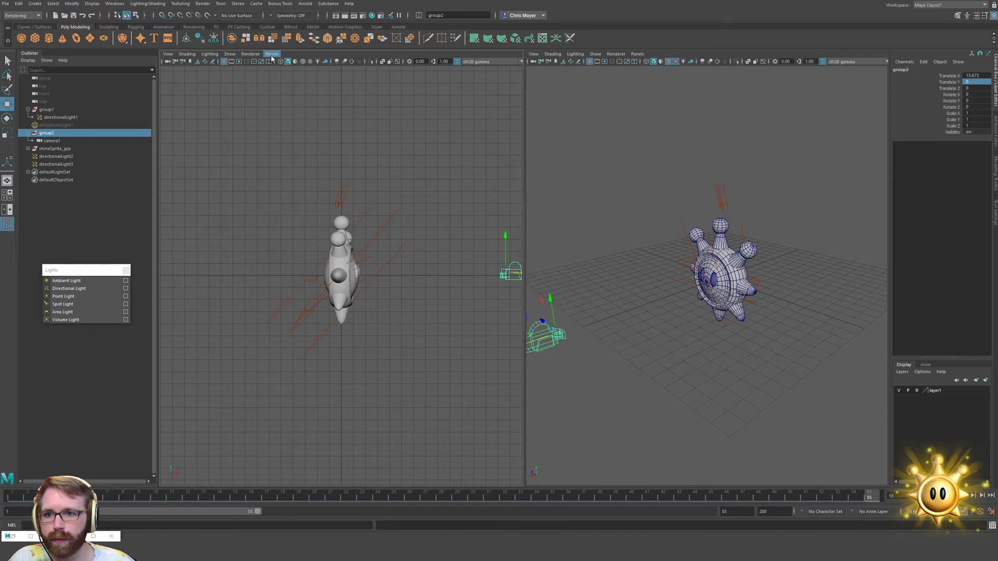
click(272, 53)
click(362, 62)
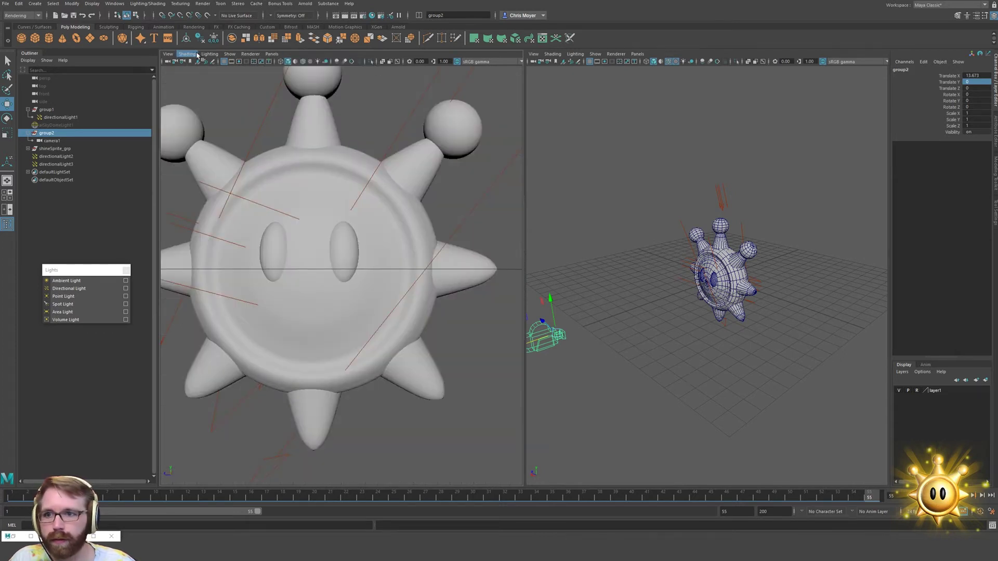
click(237, 62)
alt+drag(599, 341, 650, 333)
scroll(572, 302, up, 10)
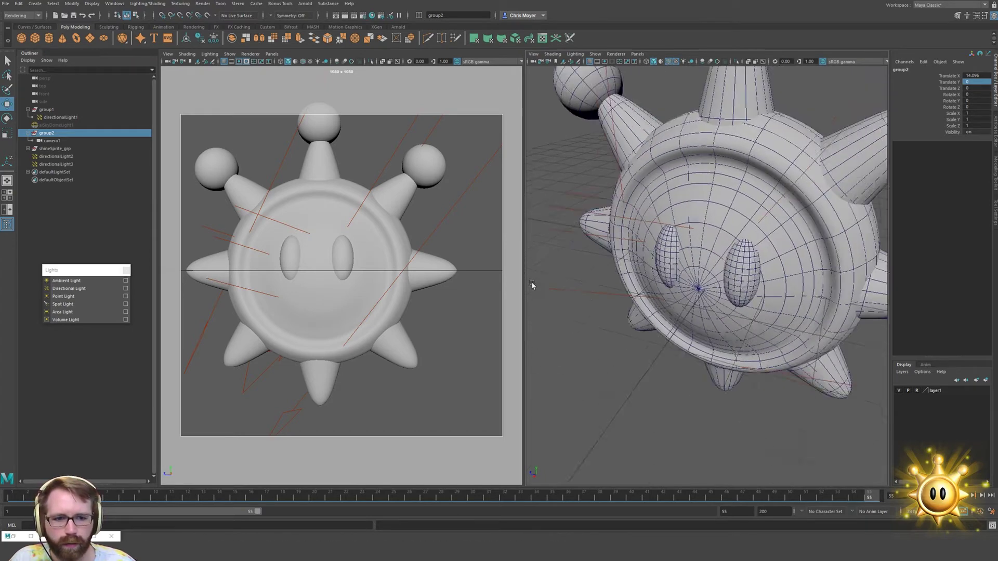
Try to move the sprite's body mesh sideways along Z, and undo the move
alt+drag(532, 285, 691, 276)
click(697, 273)
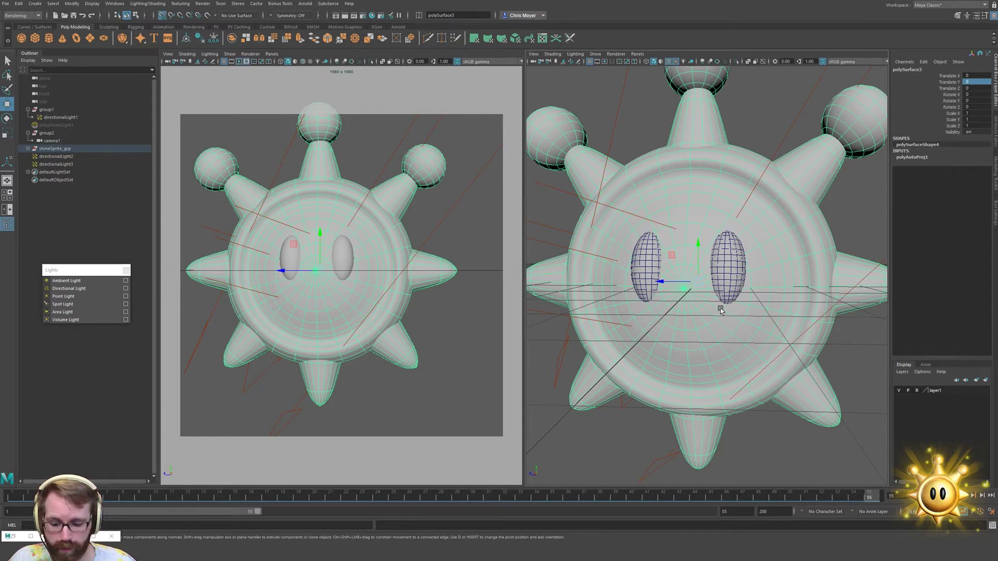
drag(675, 282, 670, 283)
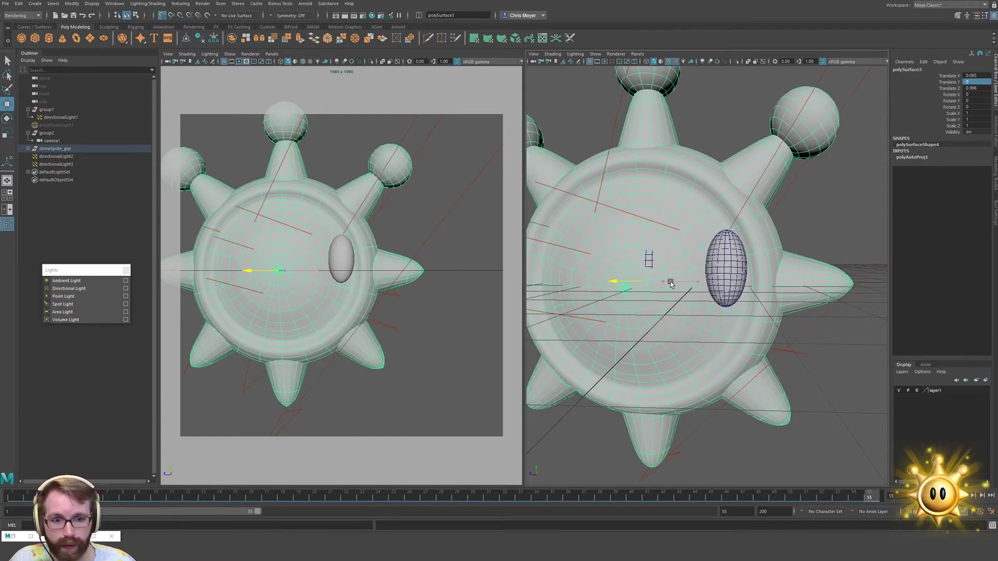
key(ctrl+z)
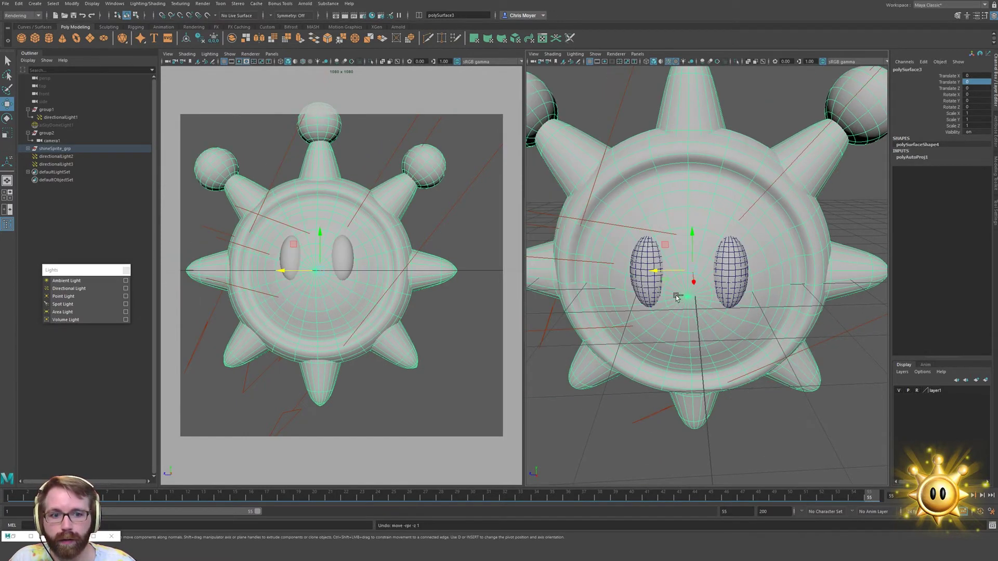
Expand shineSprite_grp and center the pivot of the body mesh polySurface3
click(55, 149)
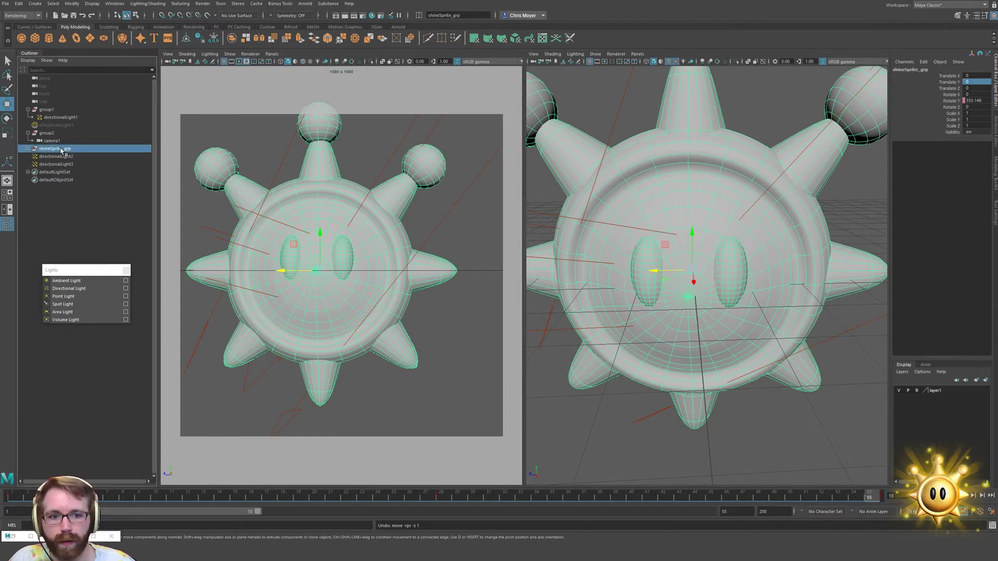
click(28, 148)
click(65, 157)
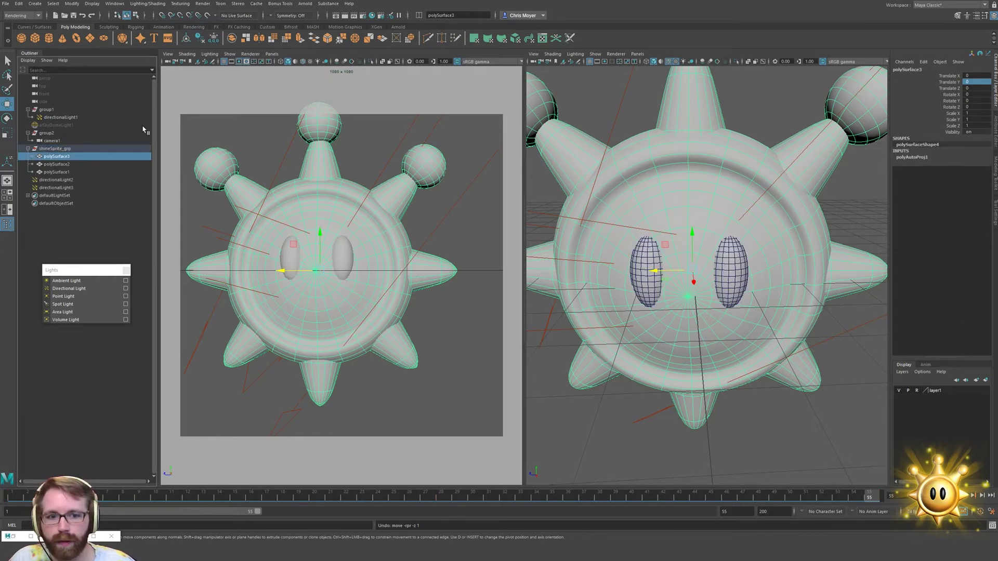
click(92, 3)
click(72, 3)
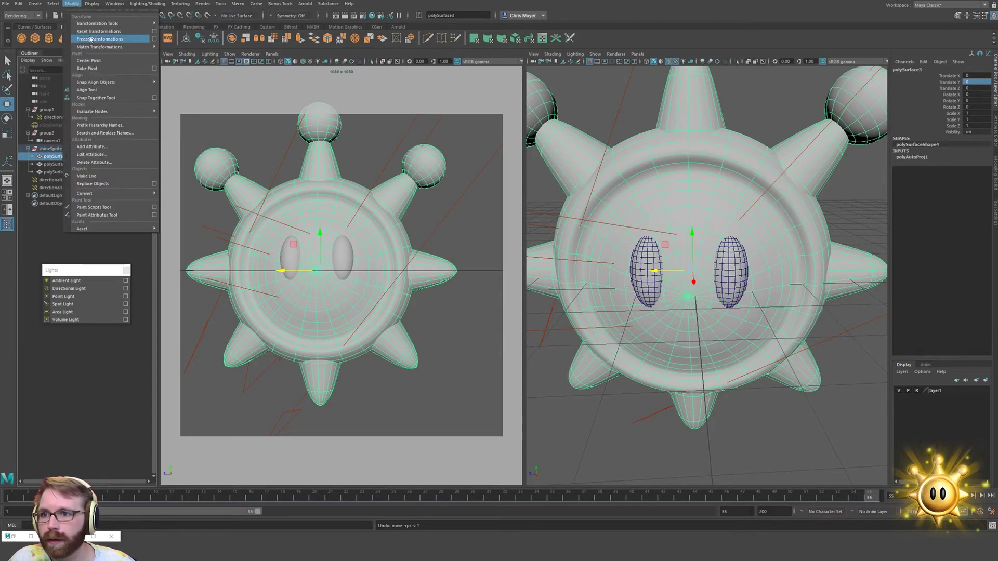
click(109, 61)
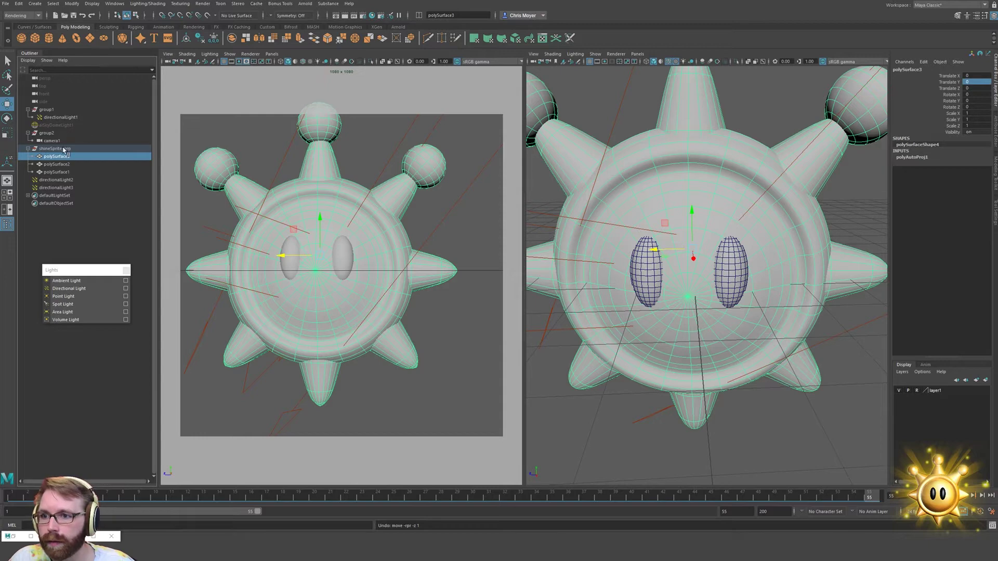
Check the two eye meshes in shineSprite_grp, and center the pivot of the whole group
click(66, 165)
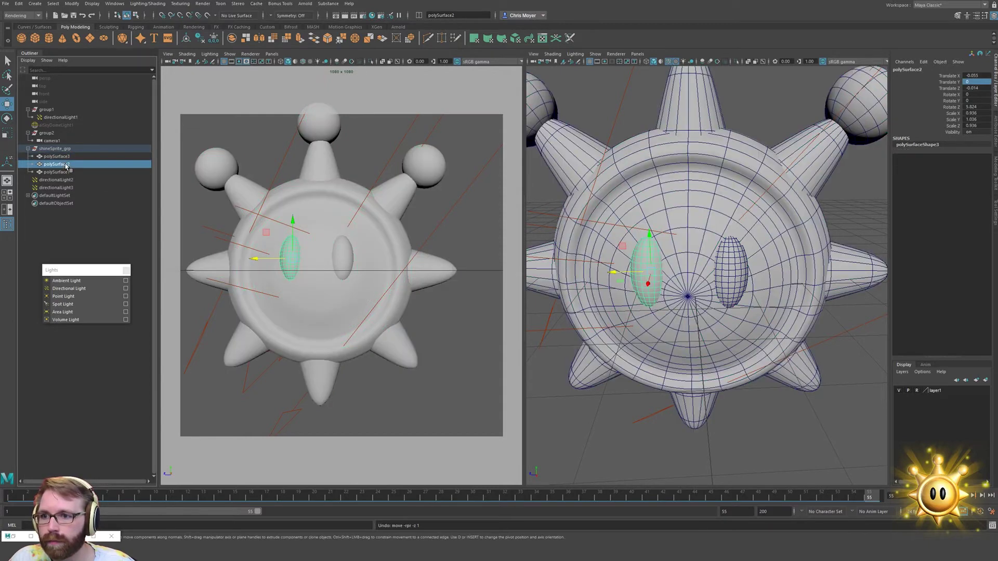
ctrl+click(70, 173)
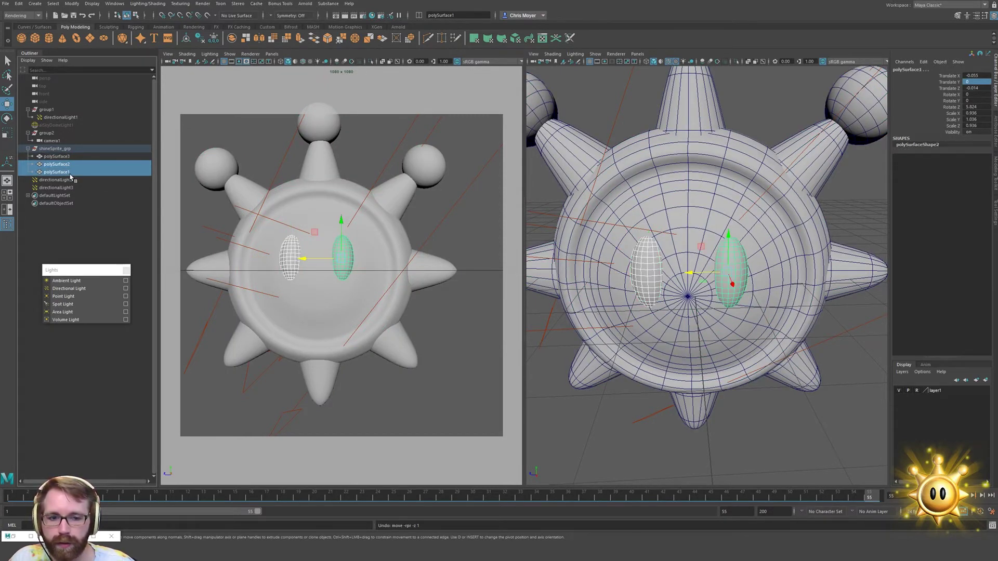
click(65, 149)
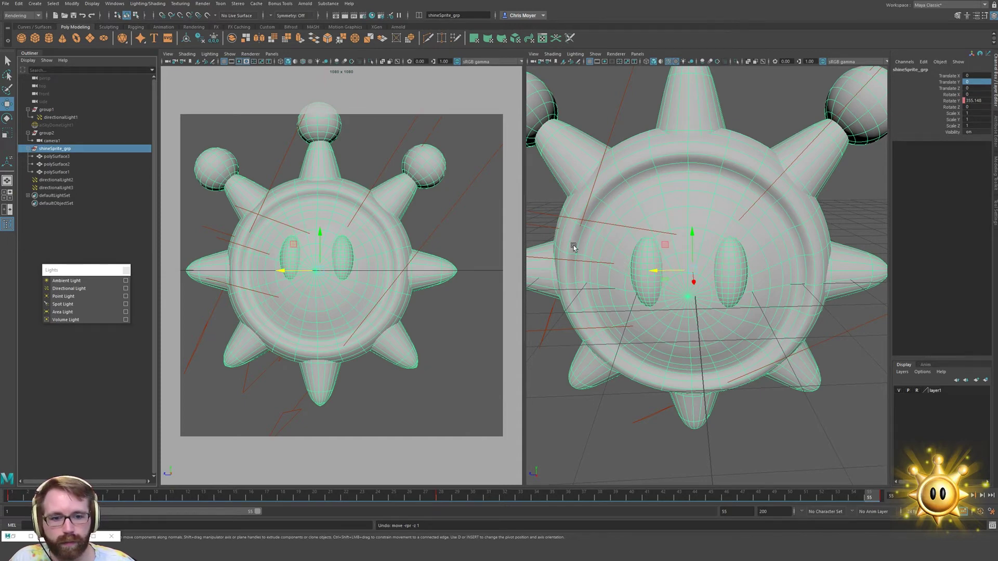
click(76, 4)
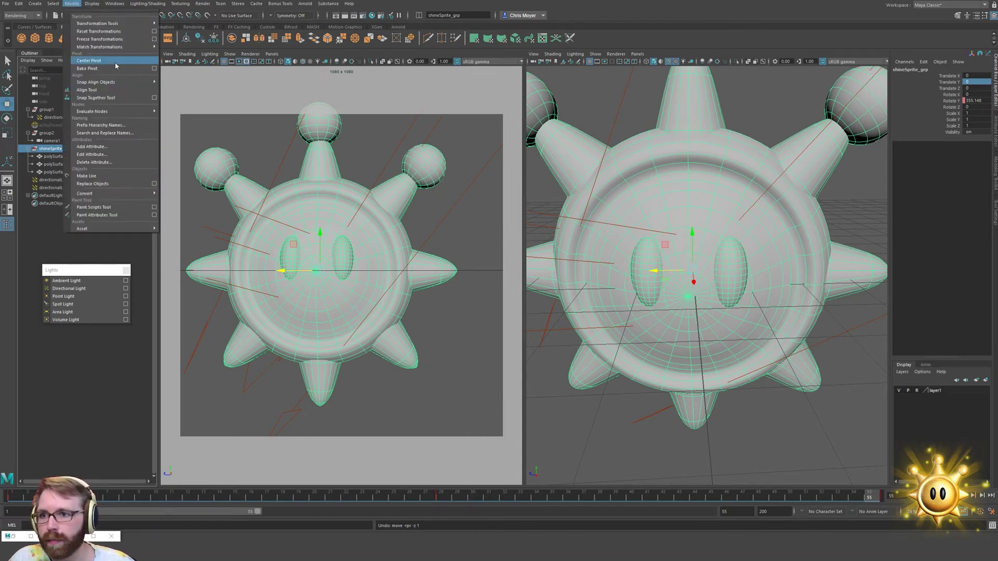
click(89, 61)
Move shineSprite_grp to about -0.12 in Z and about -0.6 in Y to center the sprite inside the resolution gate
alt+drag(646, 215, 700, 314)
key(x)
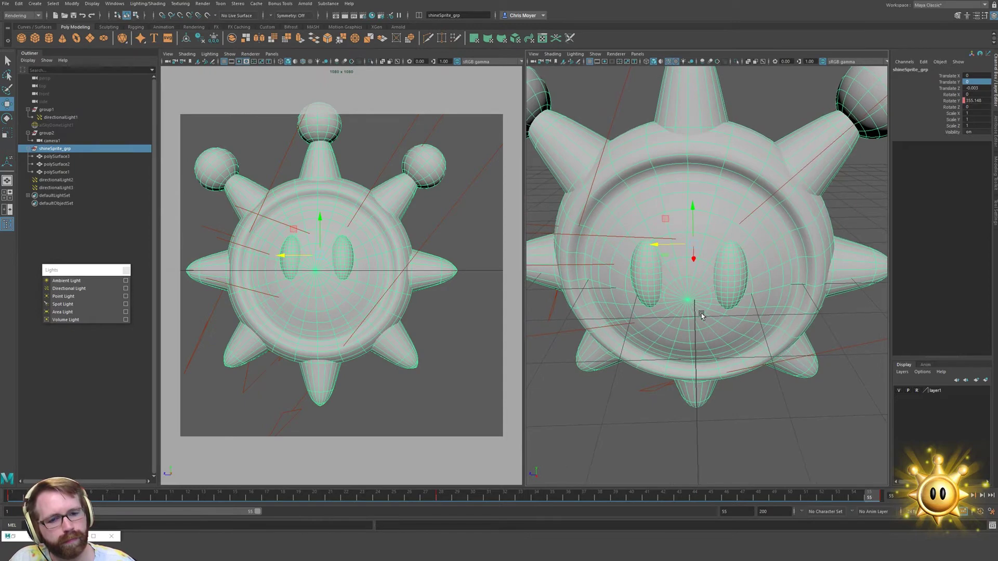
drag(655, 247, 660, 244)
mouse_move(679, 278)
alt+mouse_down()
mouse_move(684, 252)
mouse_move(665, 279)
alt+mouse_up()
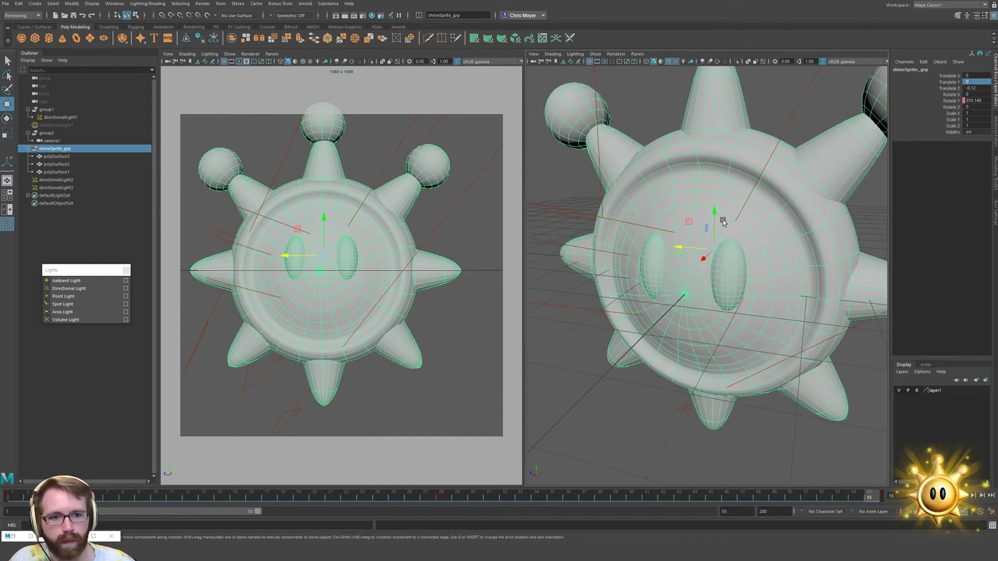
drag(716, 213, 723, 241)
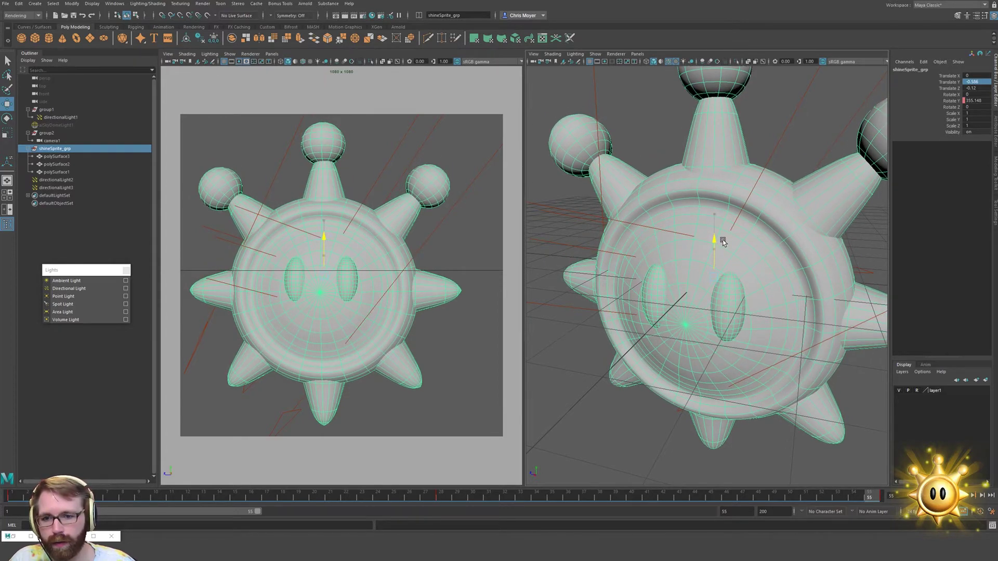
Select the camera group in the perspective view and move it to about 0.37 in Z and slightly up in Y
alt+right_drag(735, 257, 663, 301)
alt+middle_drag(664, 301, 679, 285)
alt+drag(662, 319, 670, 322)
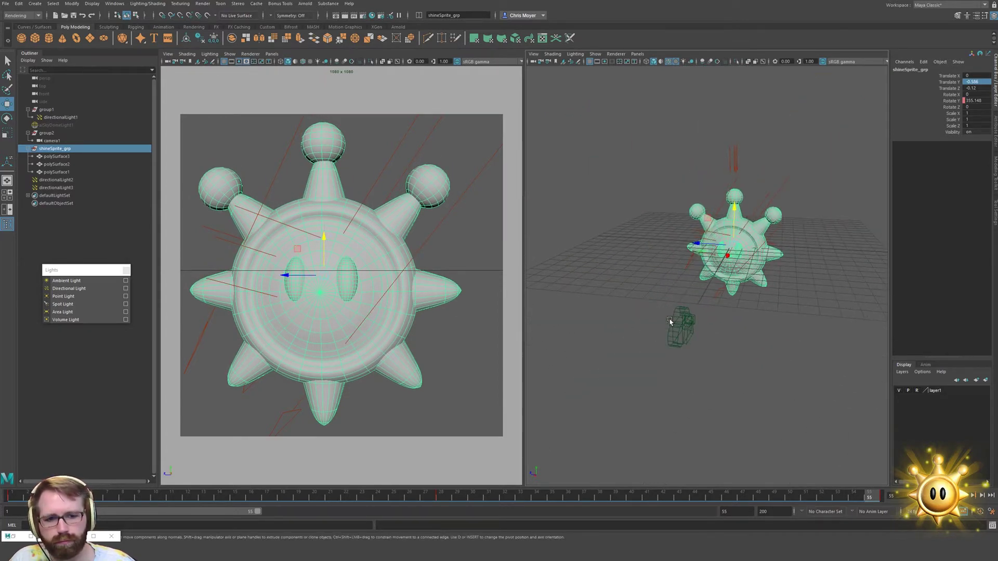
click(675, 313)
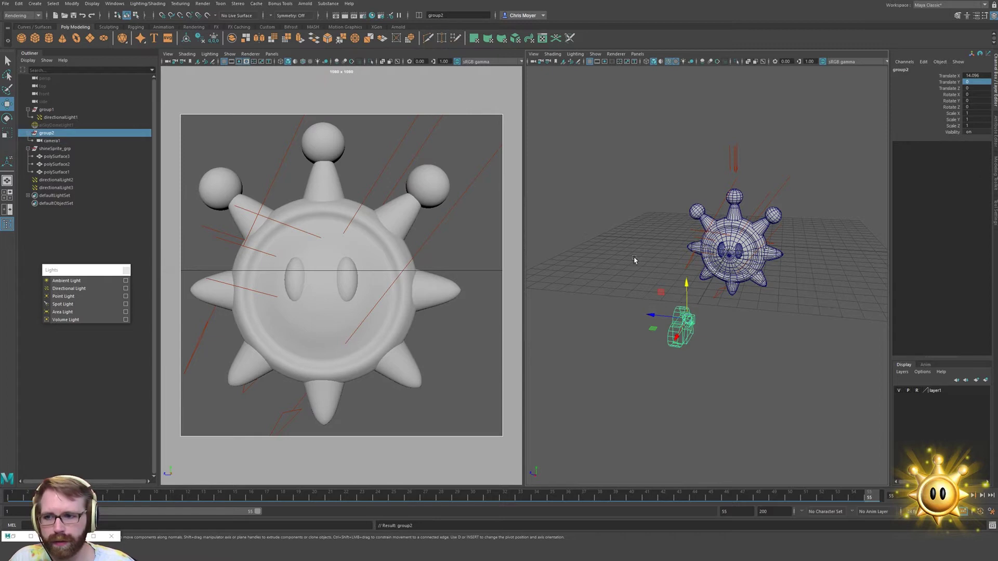
drag(656, 315, 679, 282)
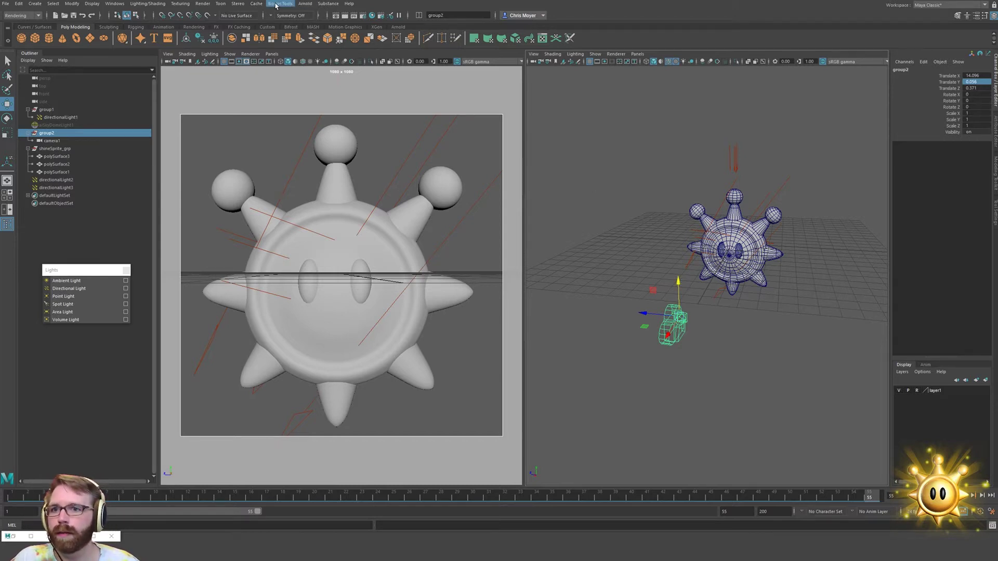
Render the sequence, switch to Photoshop to check the sprite's framing in the rendered frame, and return to Maya
click(203, 4)
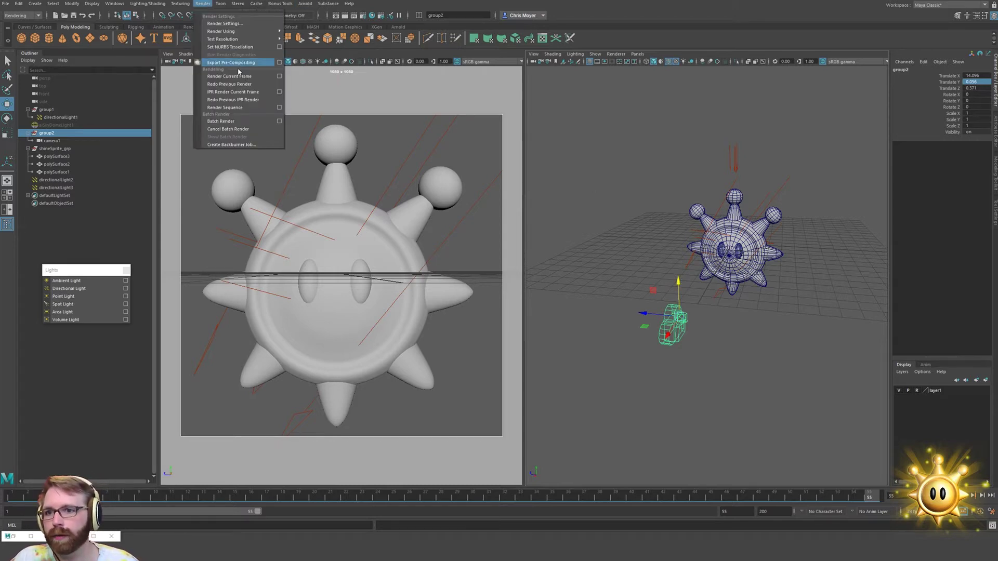
click(252, 109)
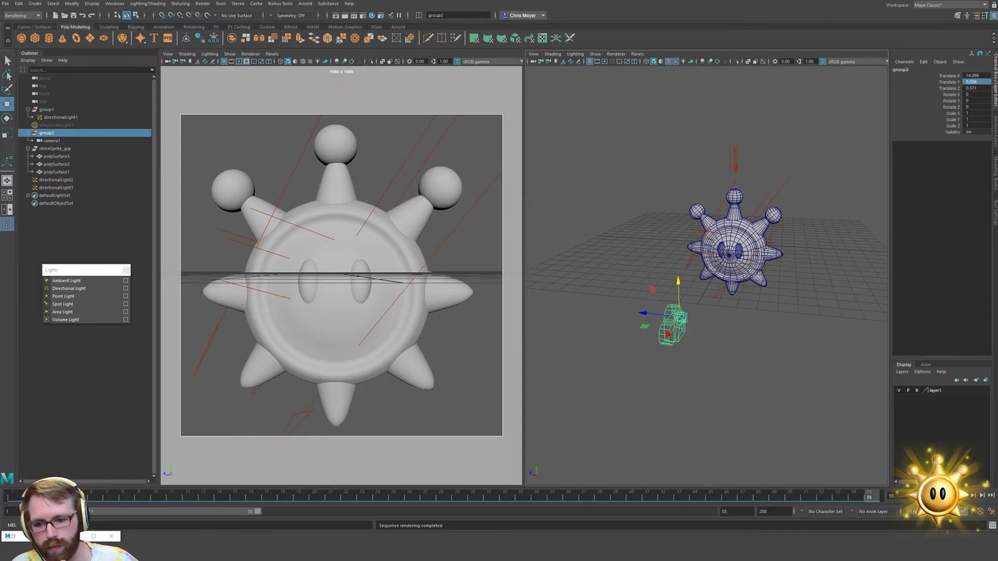
key(alt+Tab)
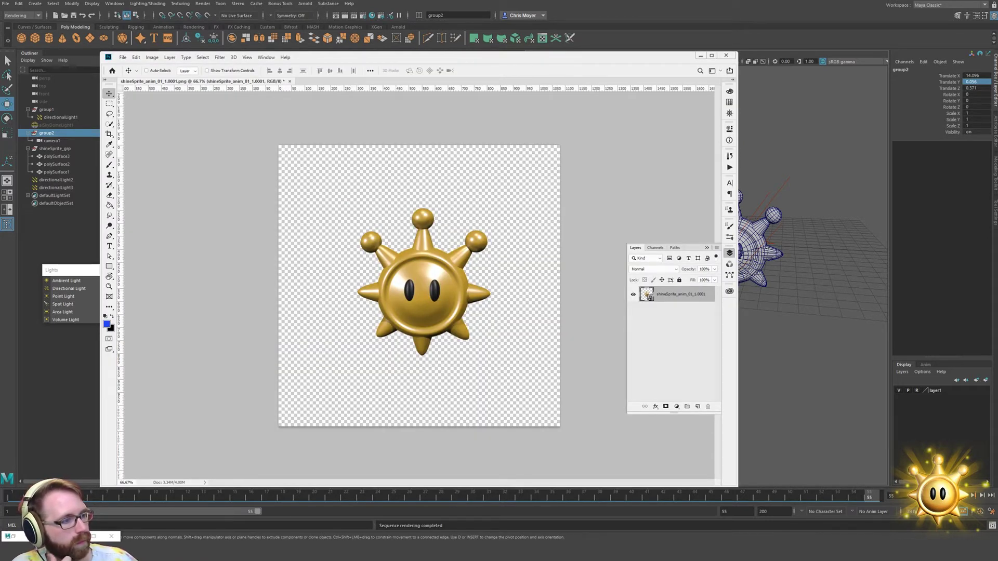
click(820, 157)
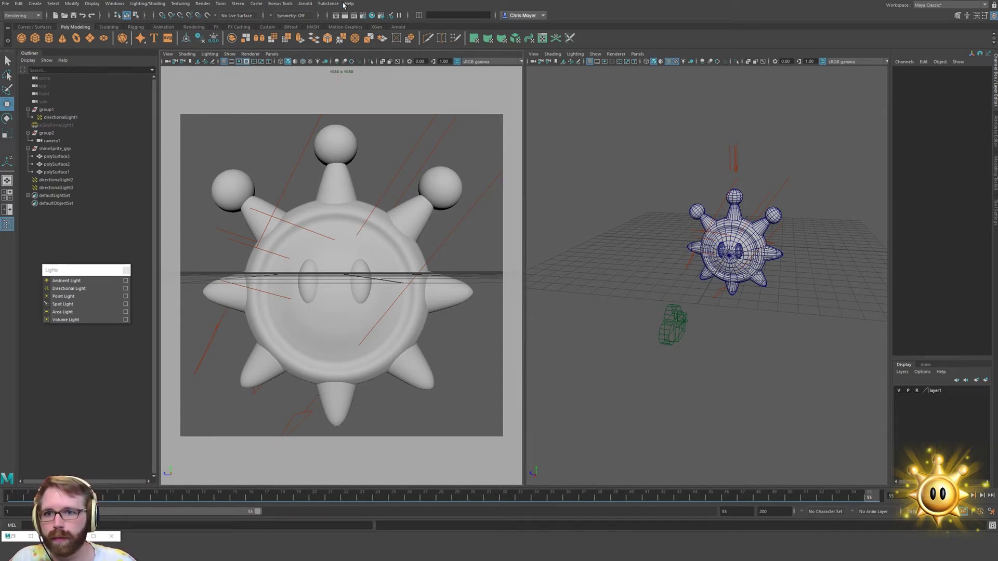
Check the frame range and renderable camera in the Render Settings
click(364, 16)
scroll(178, 243, up, 1)
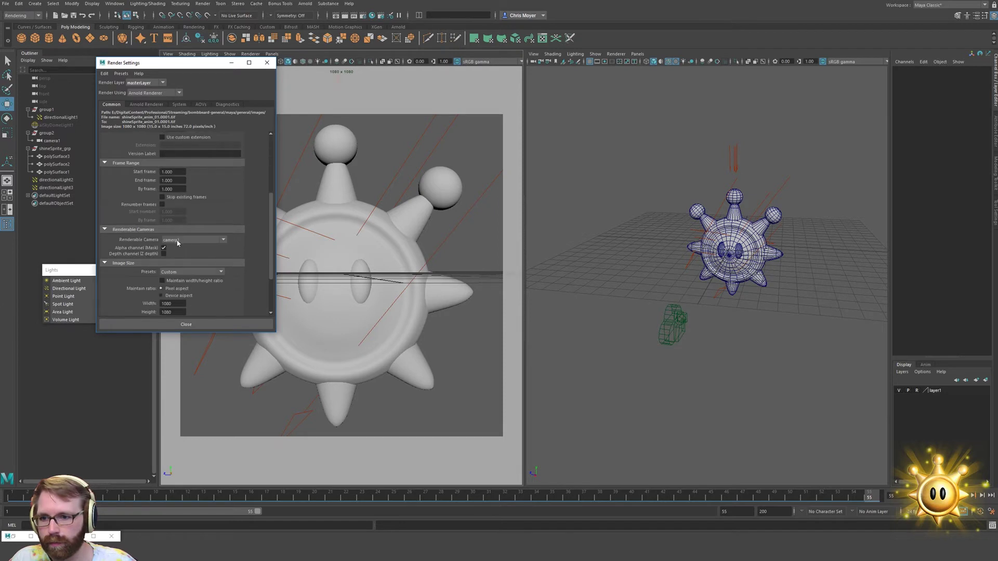
click(267, 62)
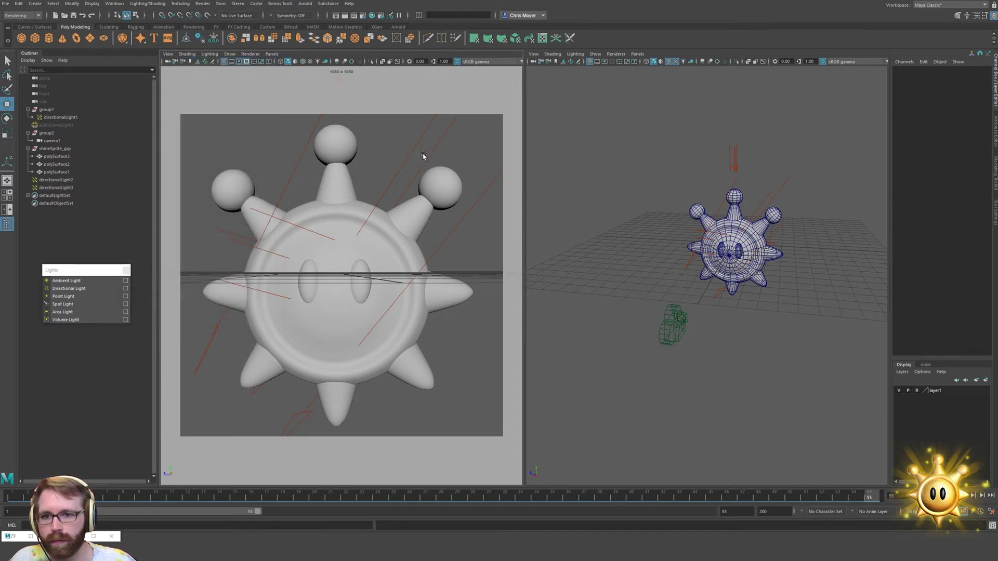
Maximize the camera1 view, render the sequence again, and restore the two-view layout
key(space)
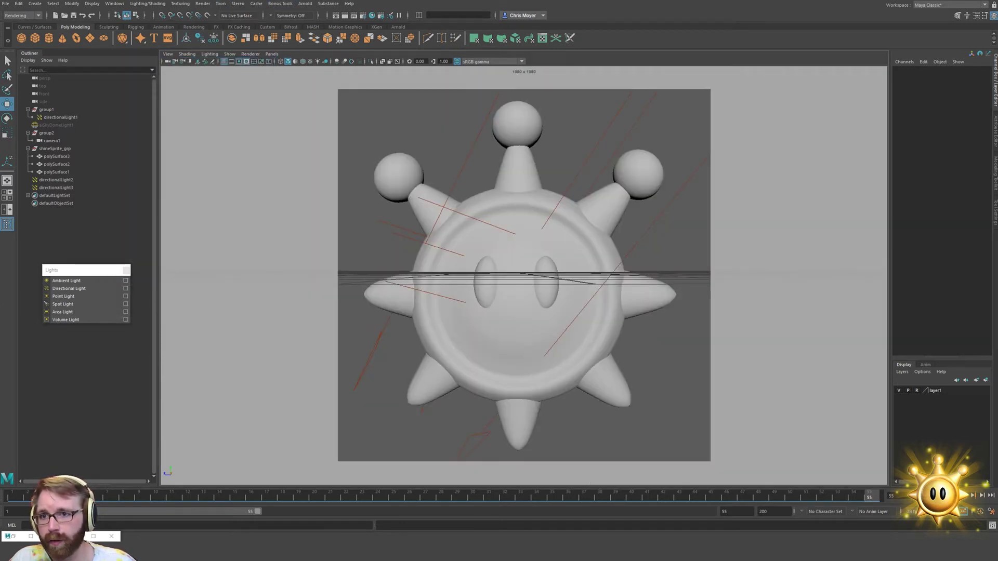
click(203, 3)
click(244, 108)
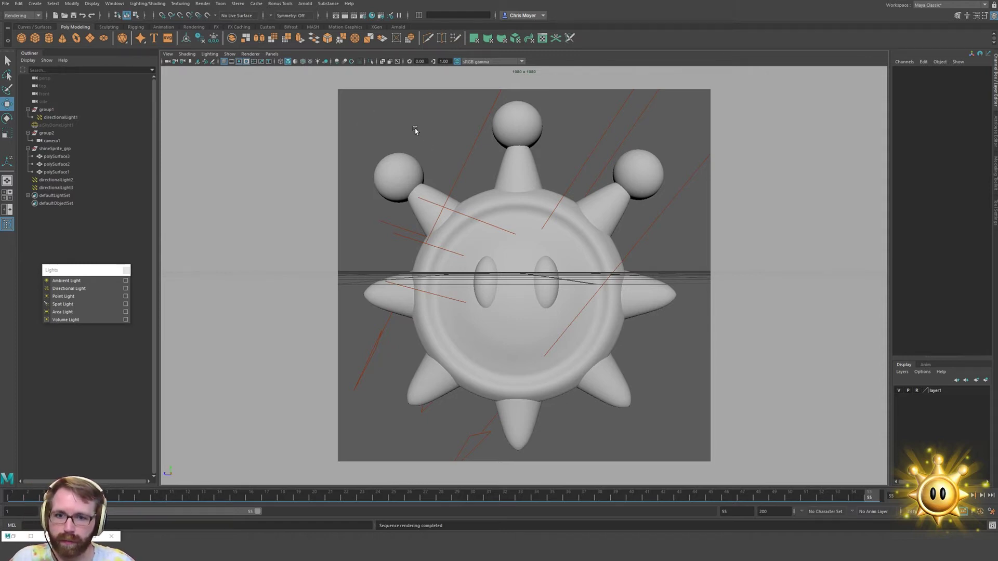
key(space)
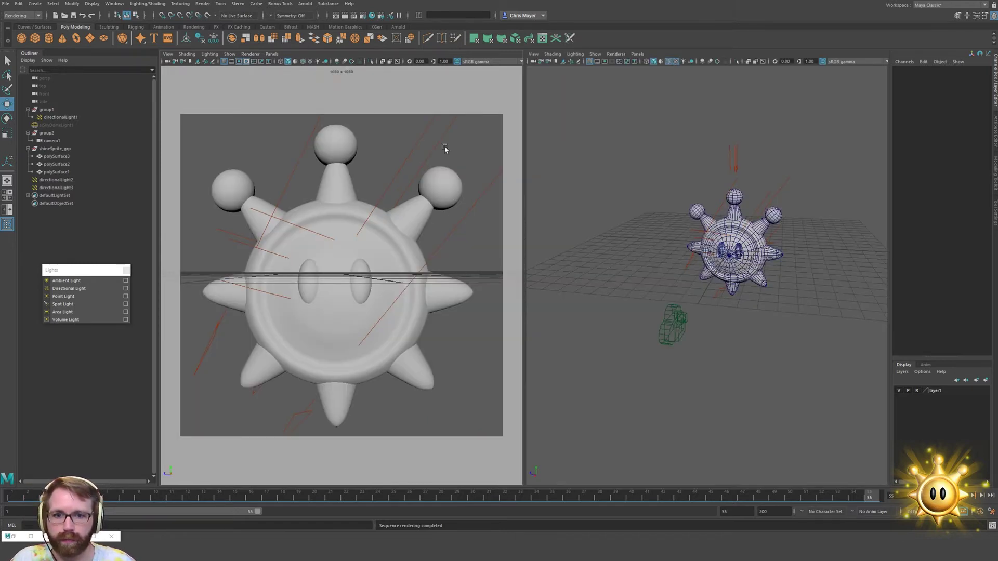
Switch to a single-view layout and look through camera1 in it
click(7, 208)
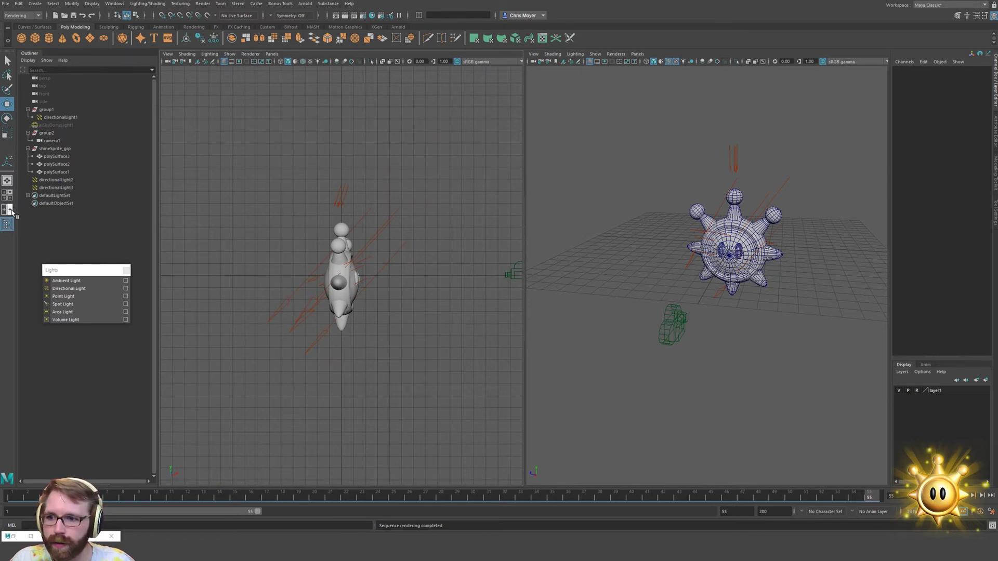
click(7, 180)
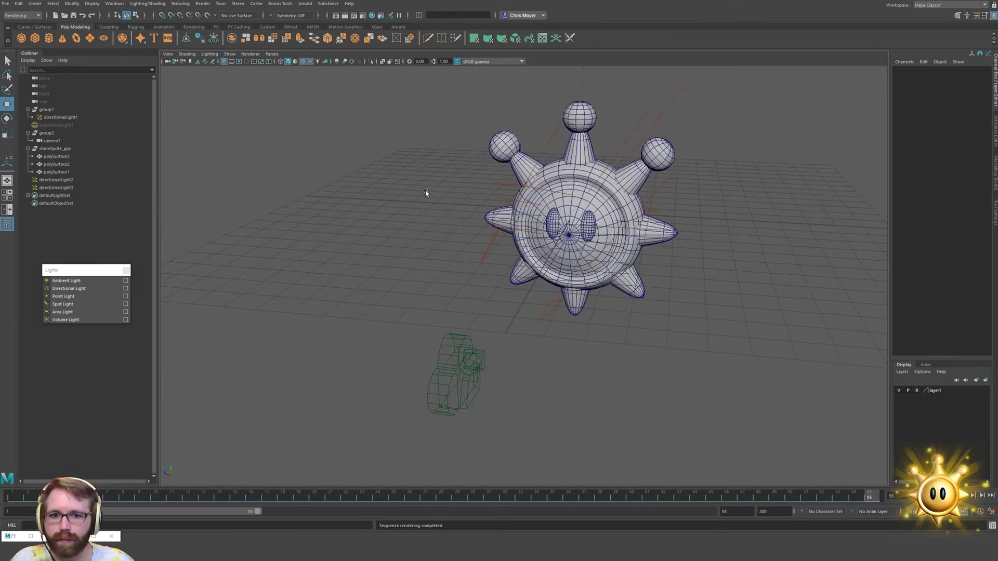
click(277, 53)
mouse_move(286, 63)
click(368, 67)
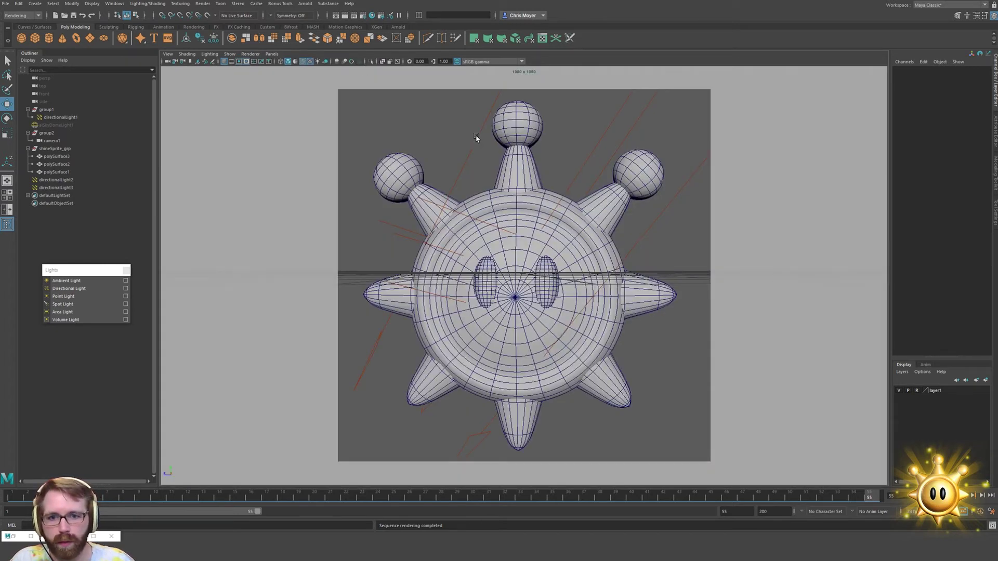
Review the renderable camera, alpha channel and image size in the Render Settings
click(363, 15)
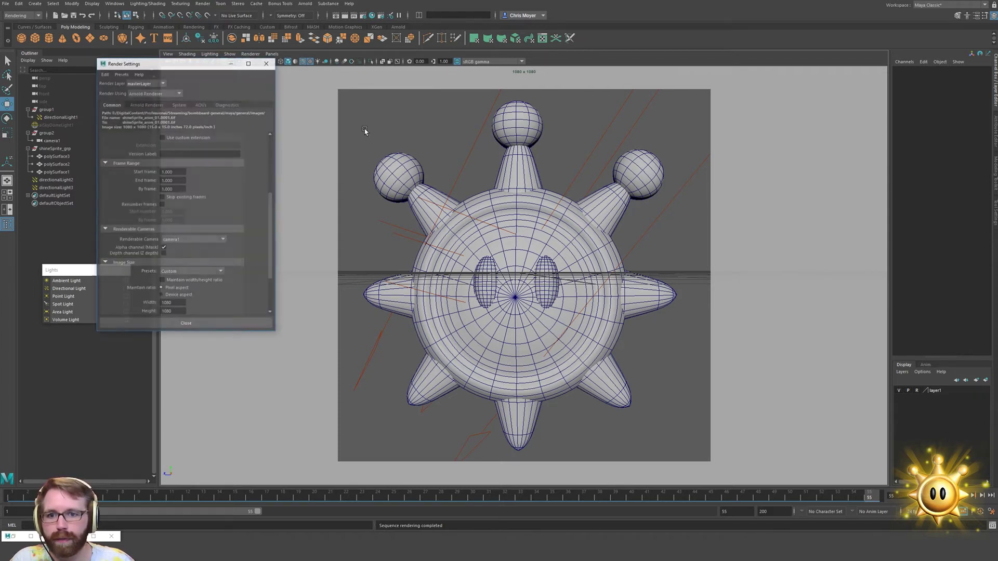
scroll(189, 220, down, 3)
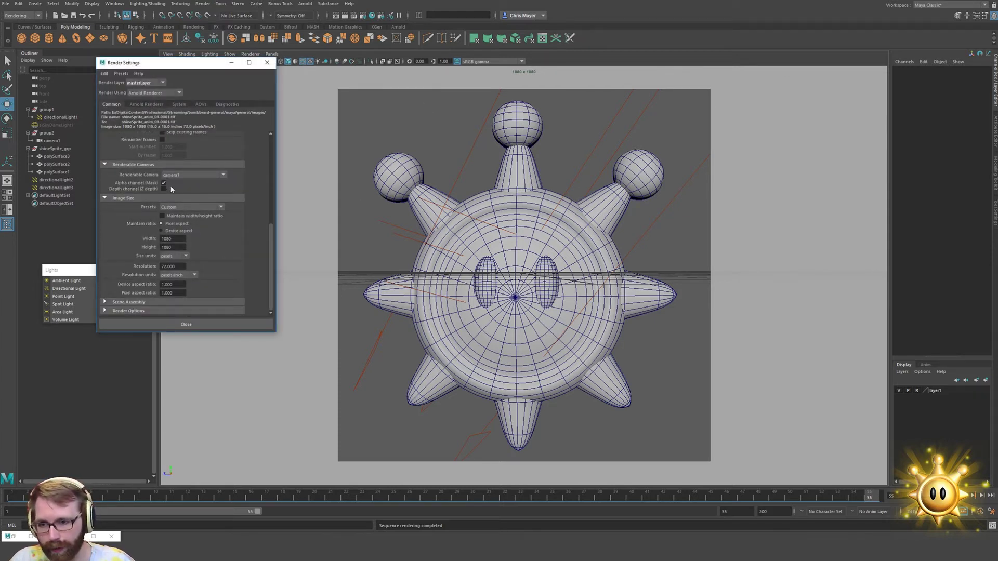
click(267, 62)
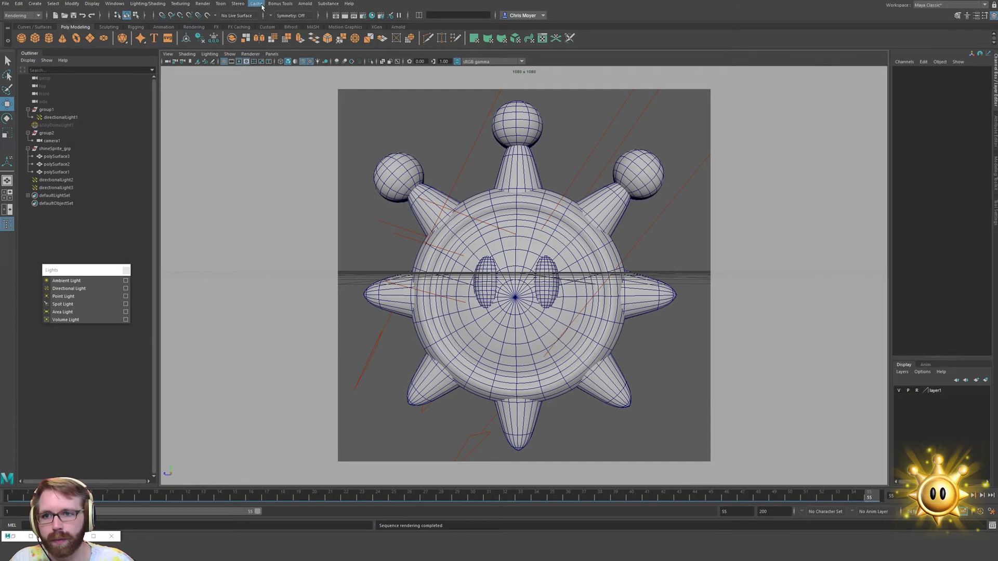
Render the sequence with the current Render Sequence options
click(304, 4)
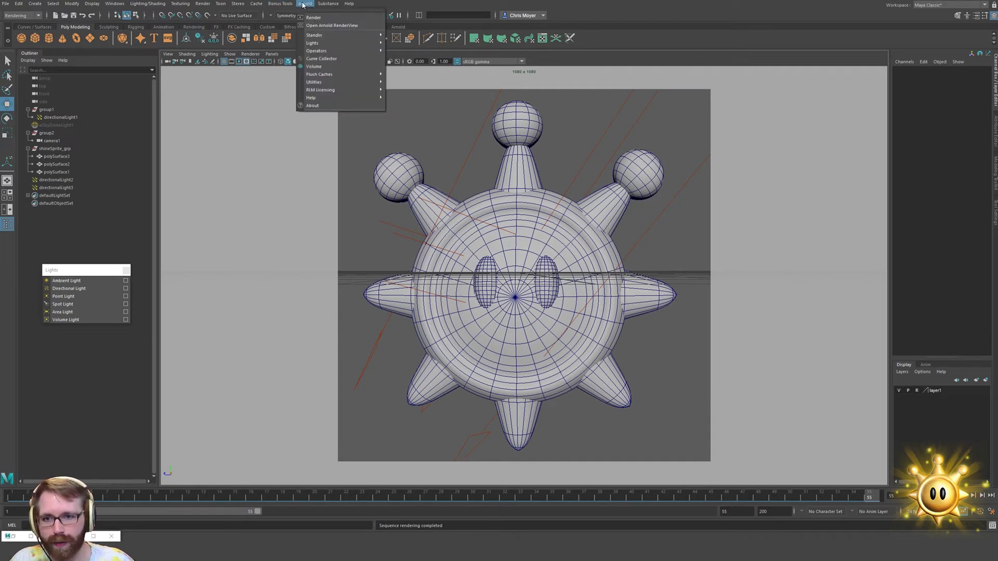
click(304, 4)
click(203, 4)
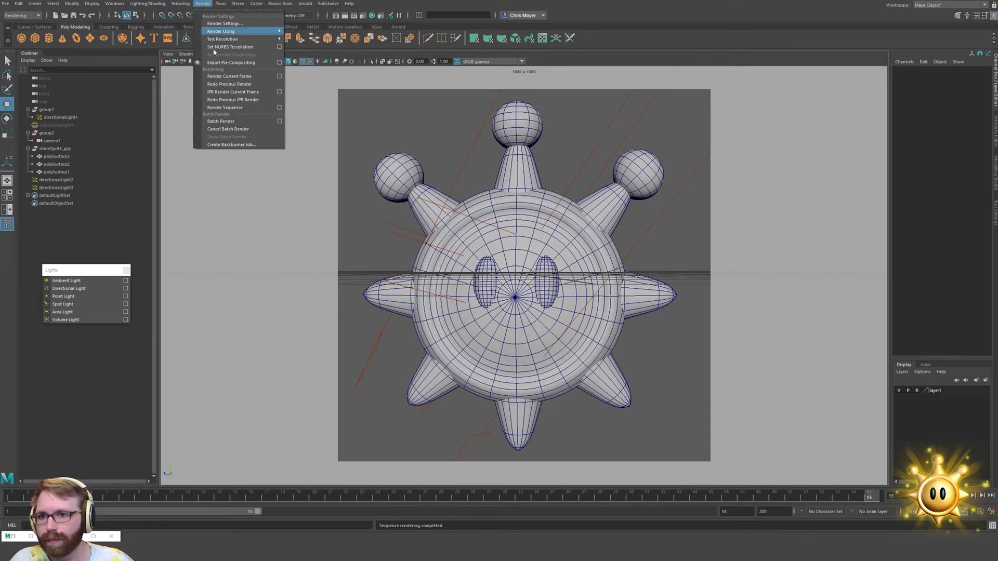
click(248, 108)
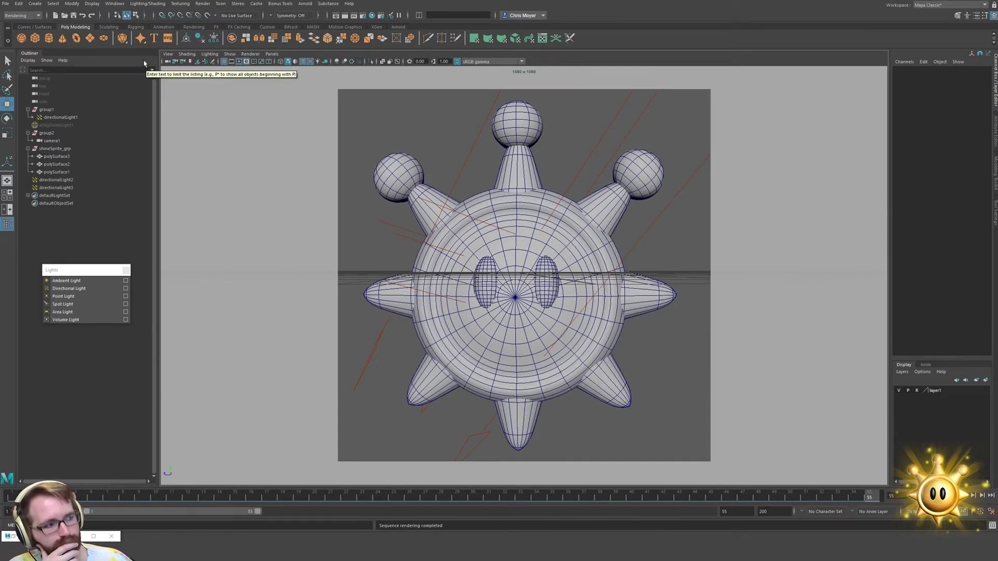
Set the Render Sequence camera to camera1 and render the sequence
click(183, 4)
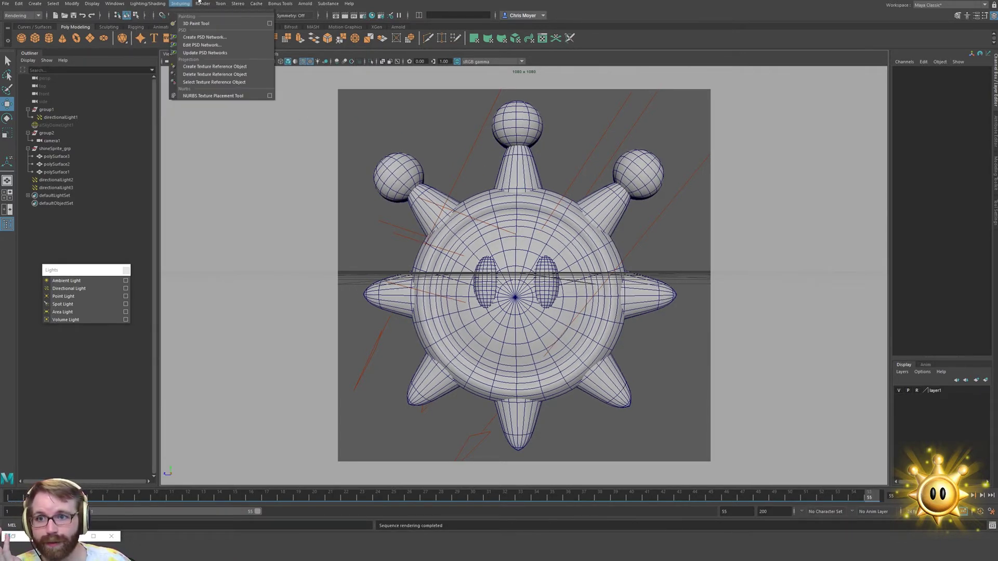
mouse_move(201, 3)
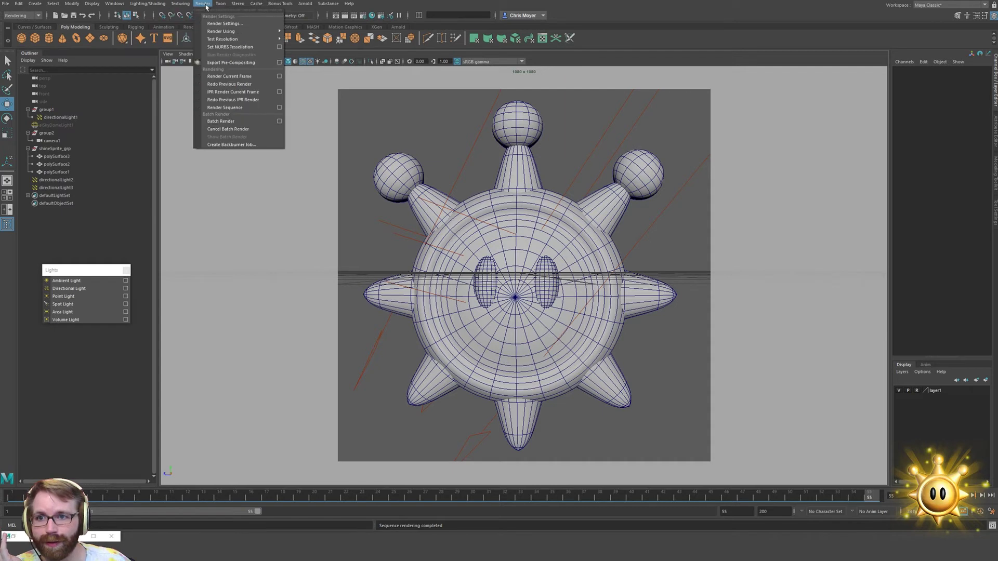
click(278, 108)
click(427, 205)
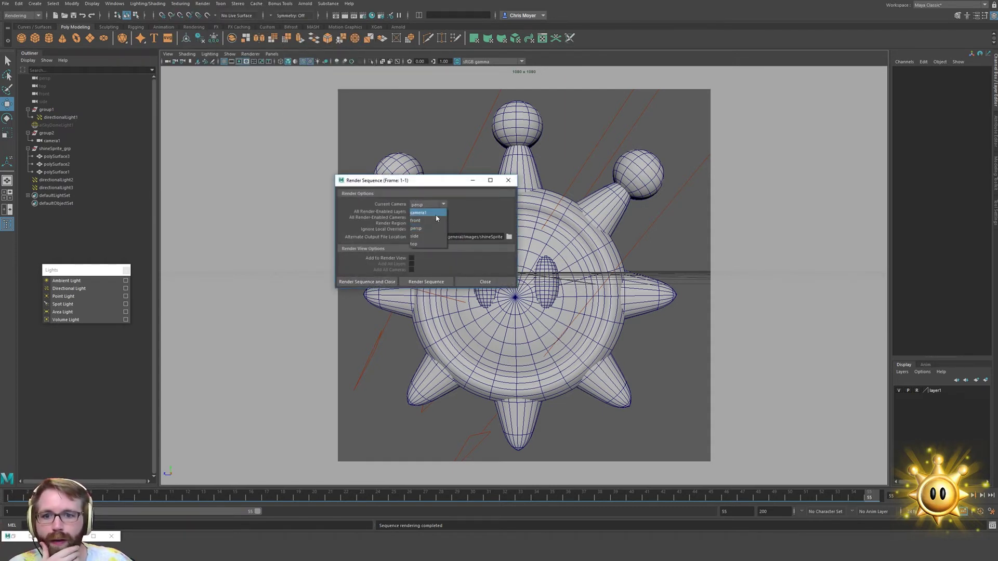
click(419, 212)
click(379, 282)
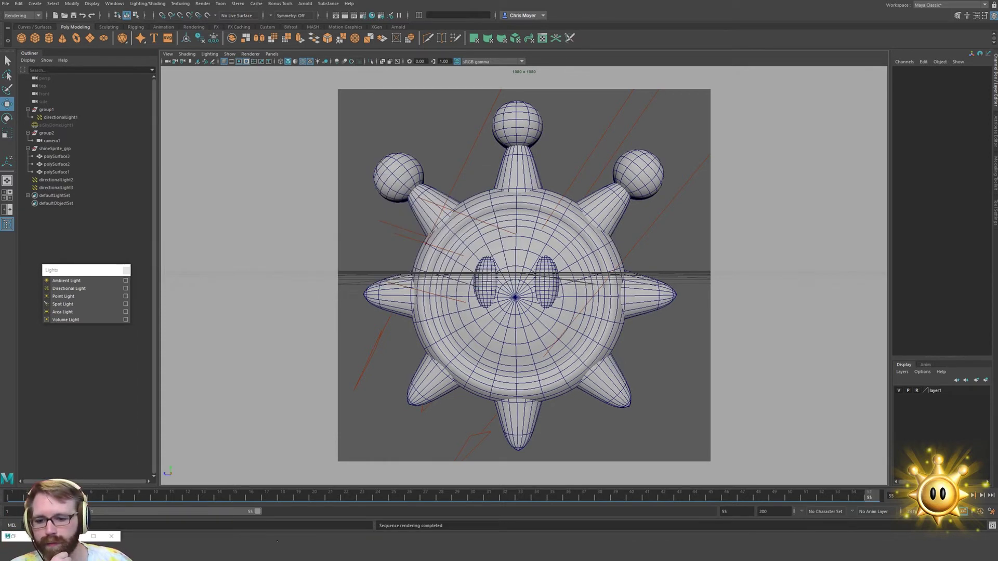
Switch to Photoshop, place the new render in the test document and delete the old render's layer, keeping the document open
key(alt+Tab)
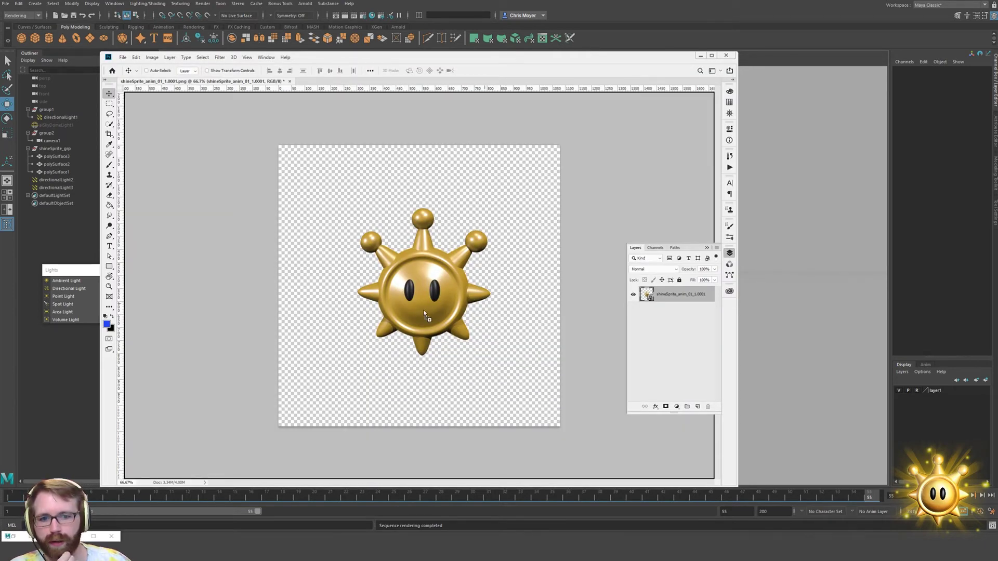
key(ctrl+t)
key(Return)
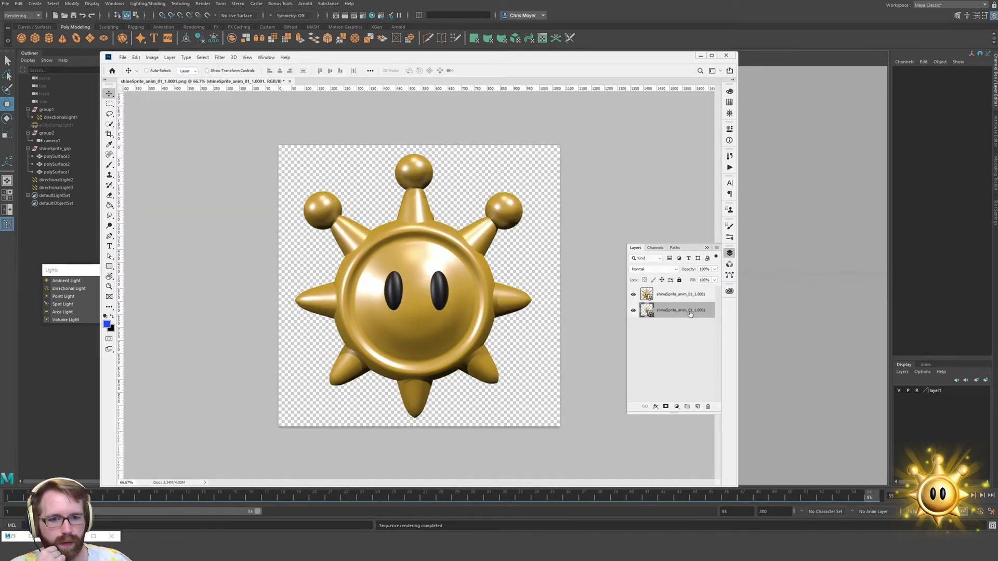
key(Delete)
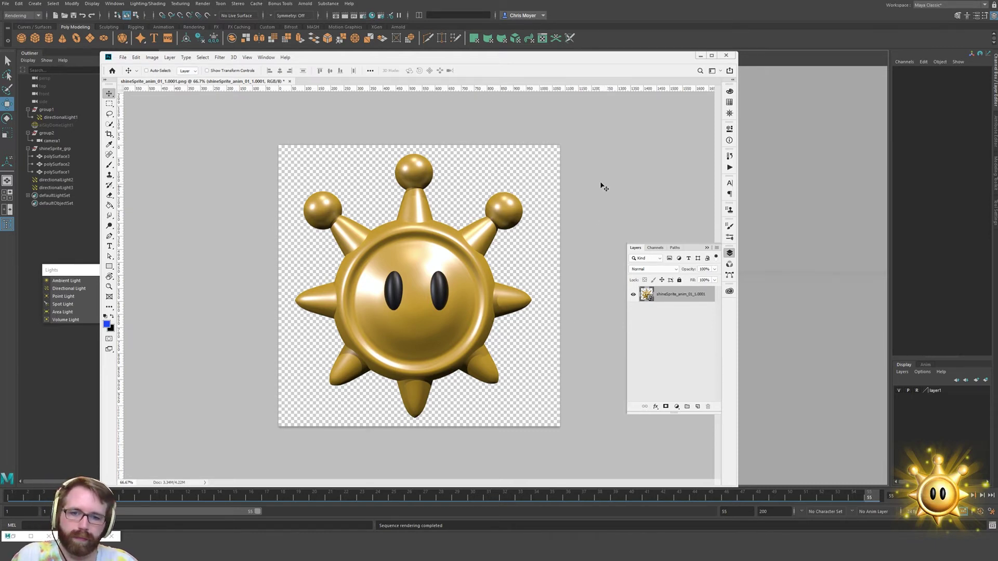
click(725, 56)
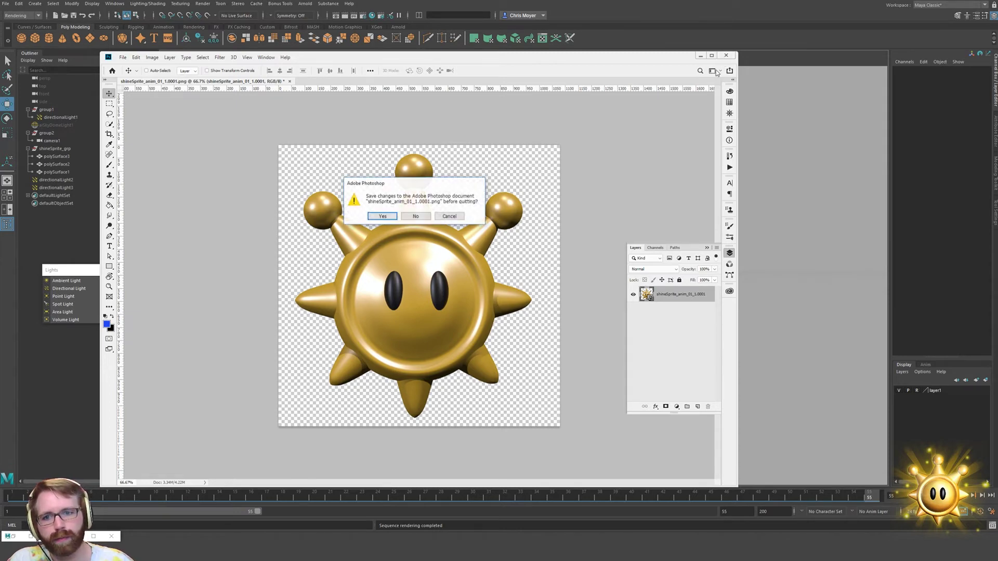
click(451, 218)
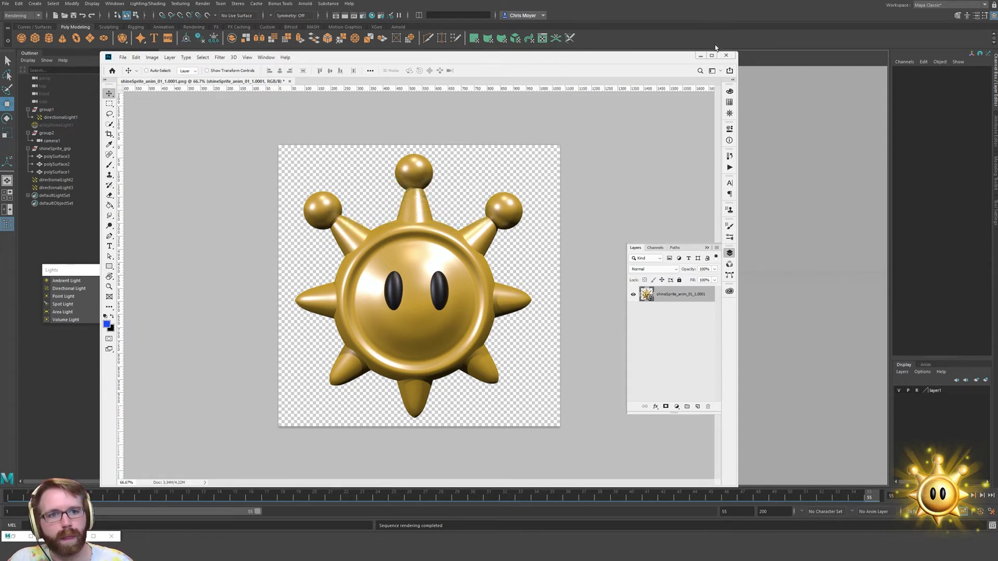
click(701, 56)
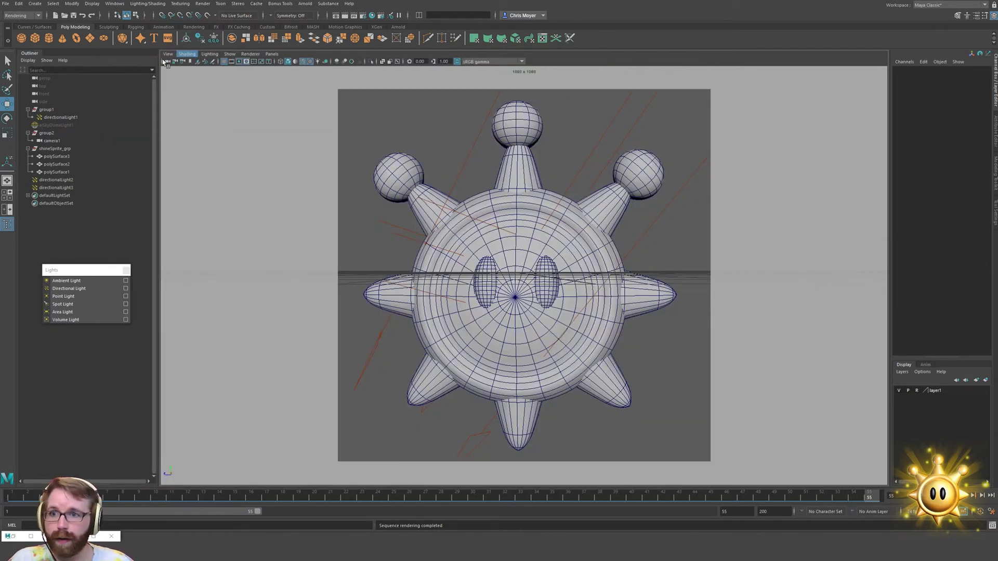
Set the end frame to 55 in the Render Settings and render the full sequence
click(363, 15)
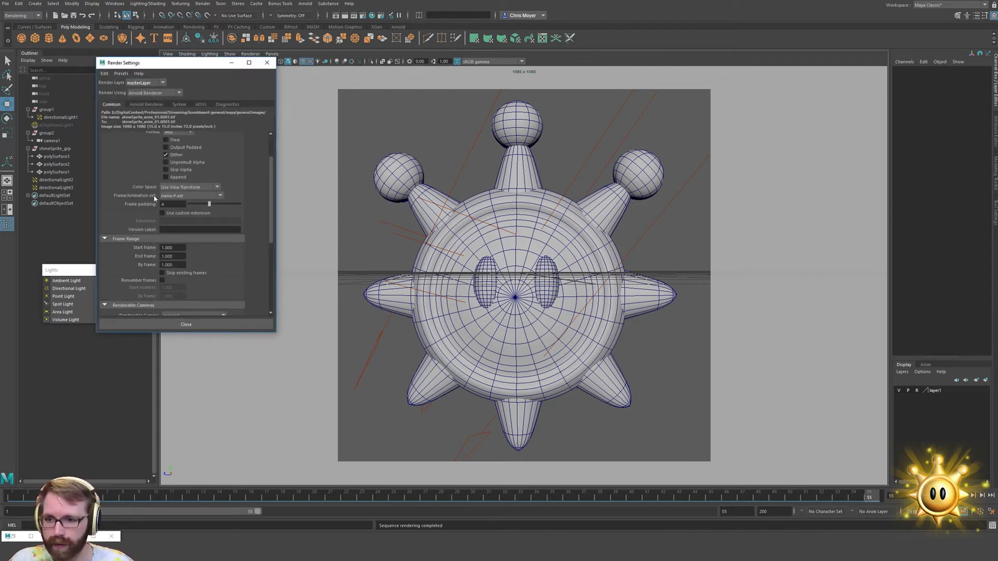
scroll(216, 208, up, 2)
scroll(180, 245, down, 4)
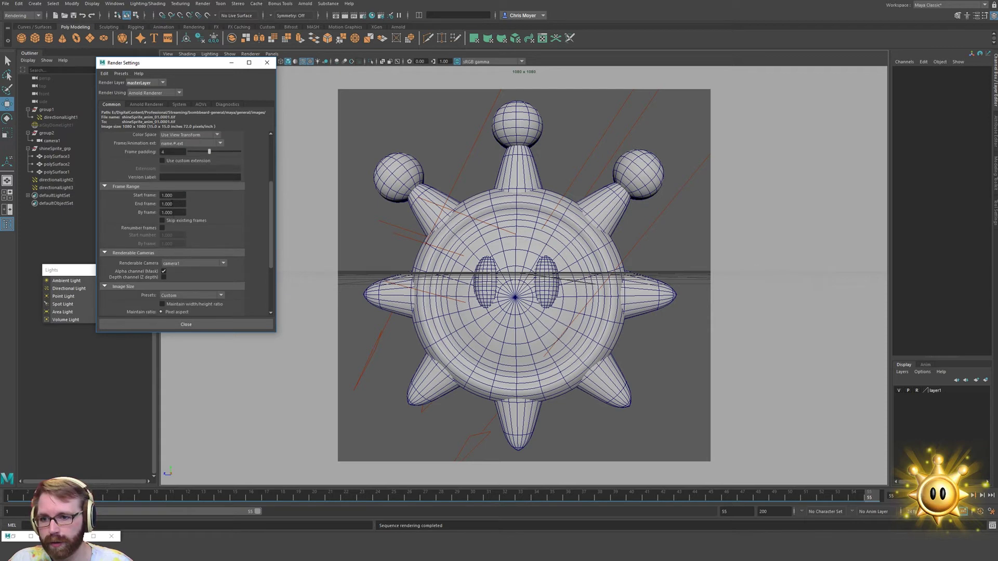
click(173, 204)
text(55)
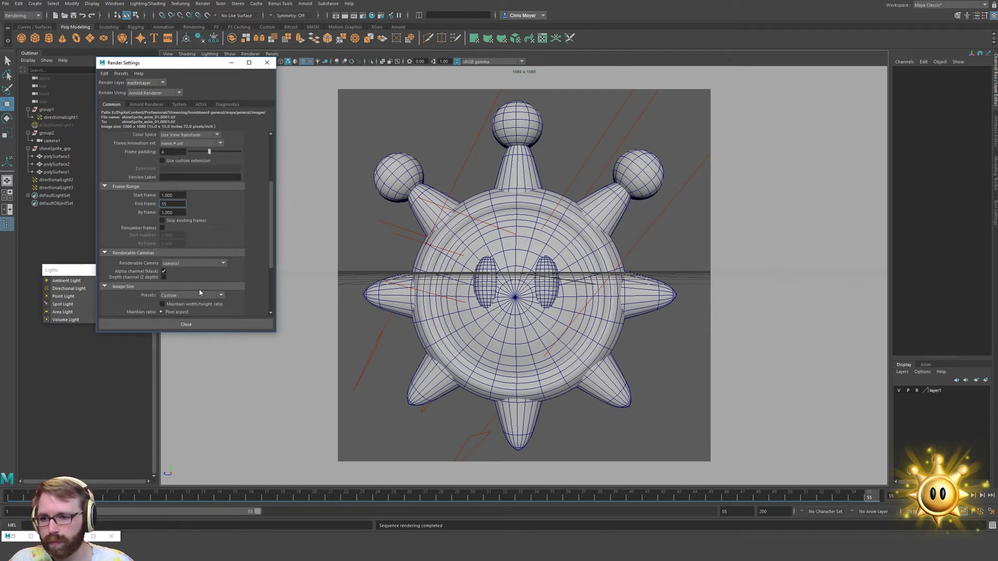
click(185, 324)
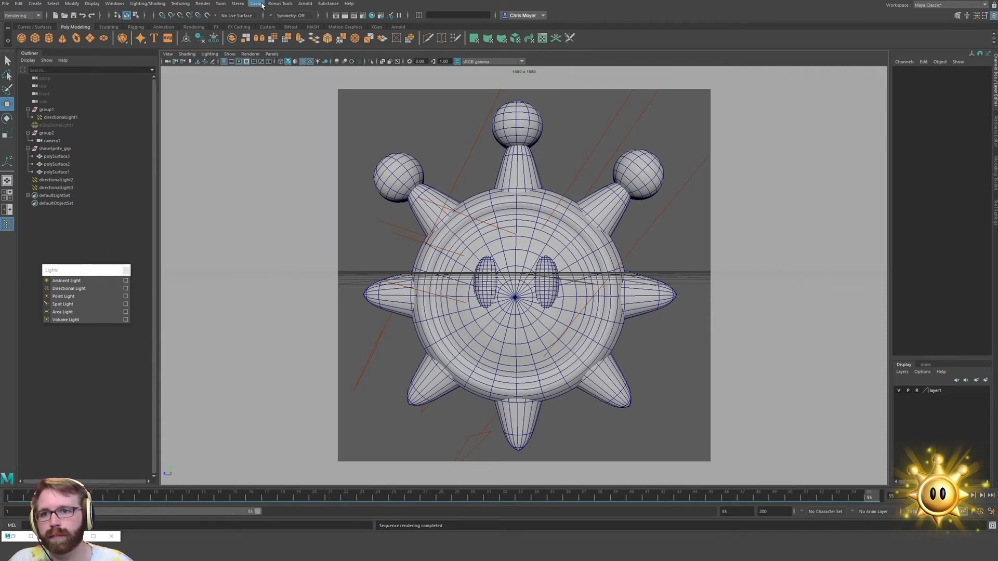
click(203, 4)
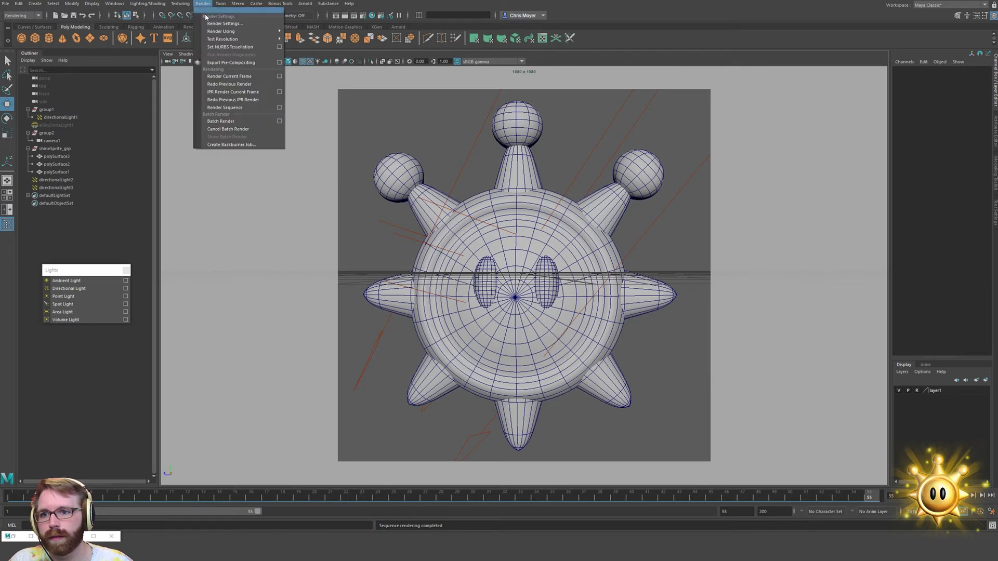
click(245, 108)
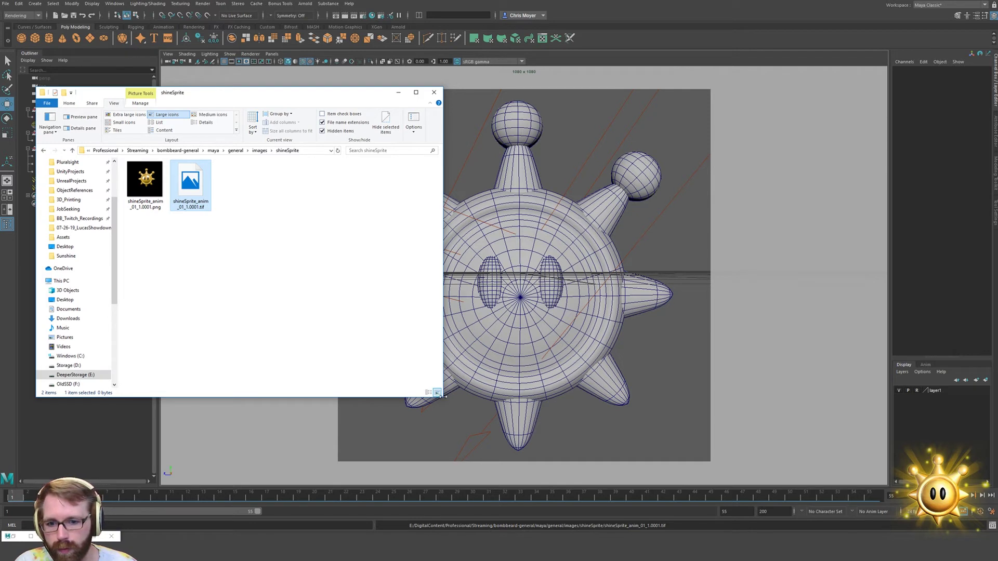
Enlarge the shineSprite folder window, show its files as extra large icons, and look over the rendered frames
drag(446, 399, 682, 478)
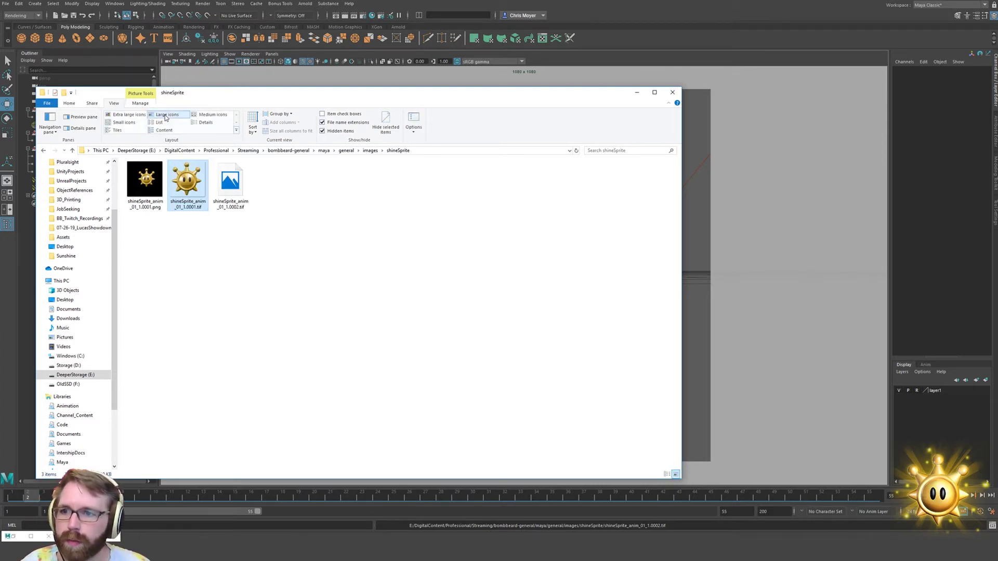
click(129, 114)
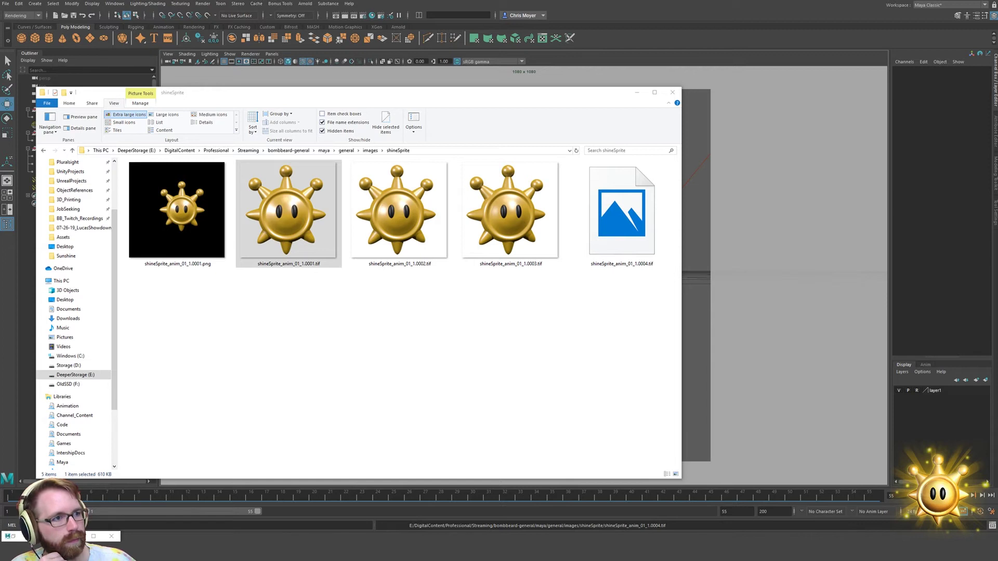
click(501, 341)
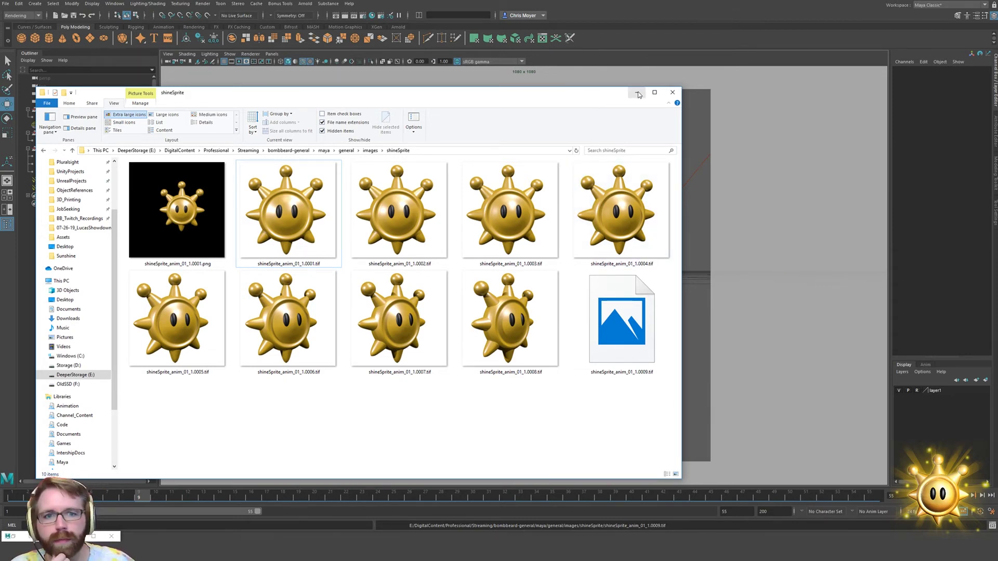
drag(600, 98, 758, 94)
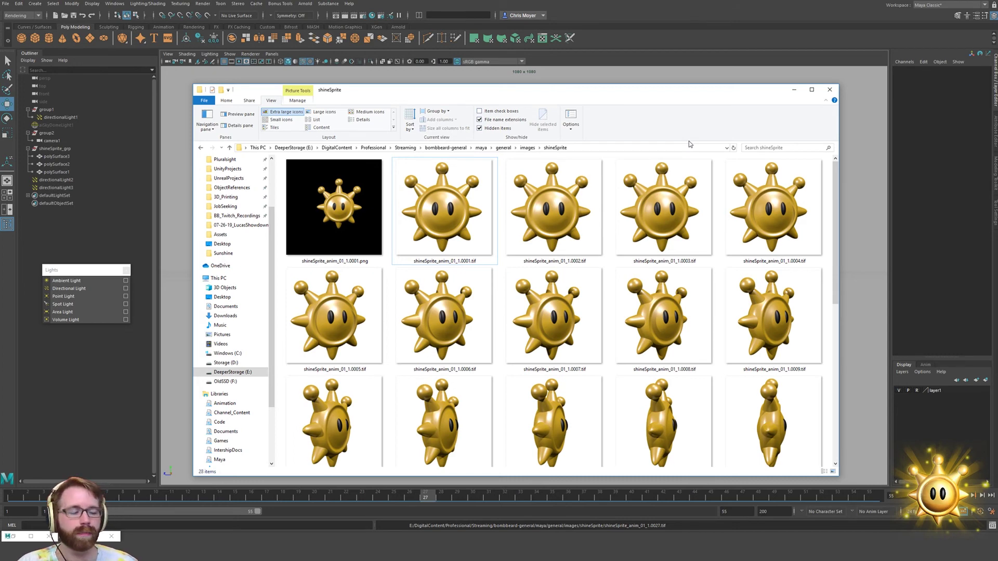
scroll(520, 270, down, 5)
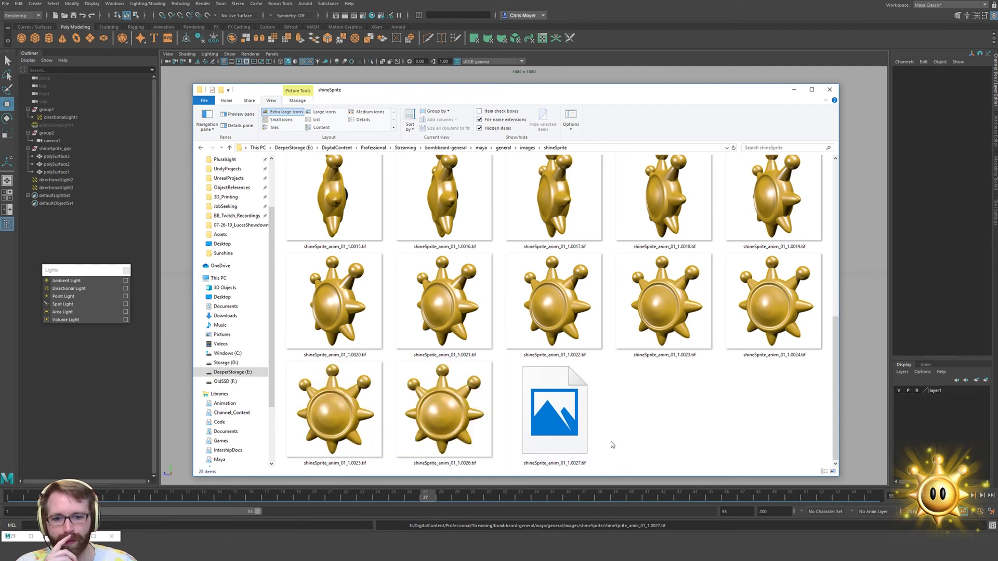
scroll(489, 249, up, 5)
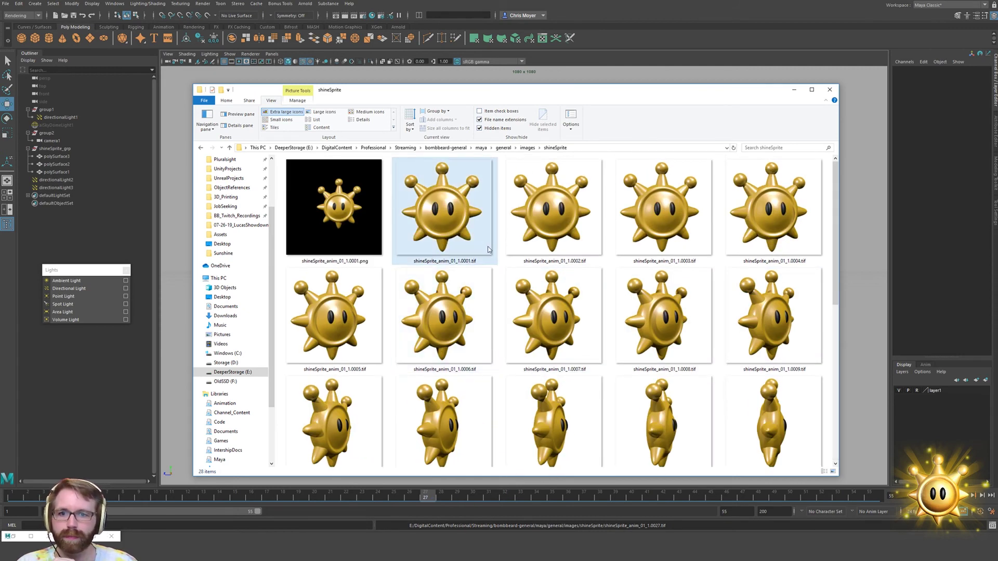
Open shineSprite_anim_01_1.0001.tif in Photos and enlarge the viewer window
click(466, 236)
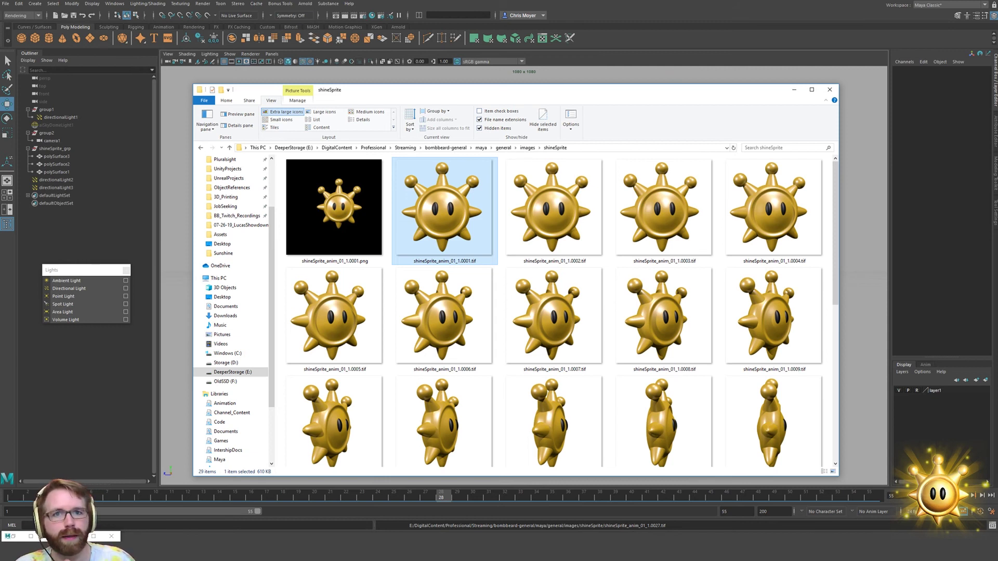
key(Return)
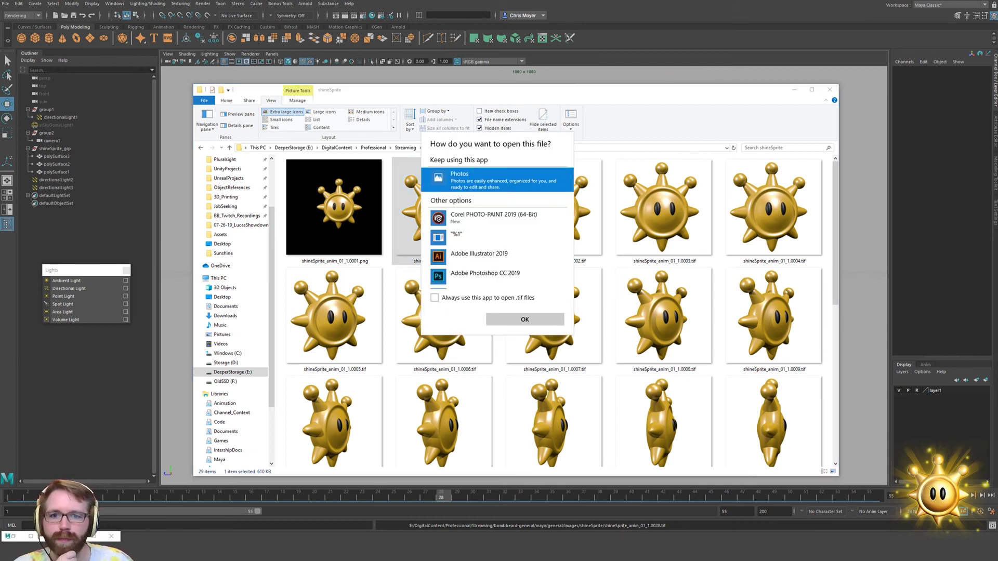
click(525, 321)
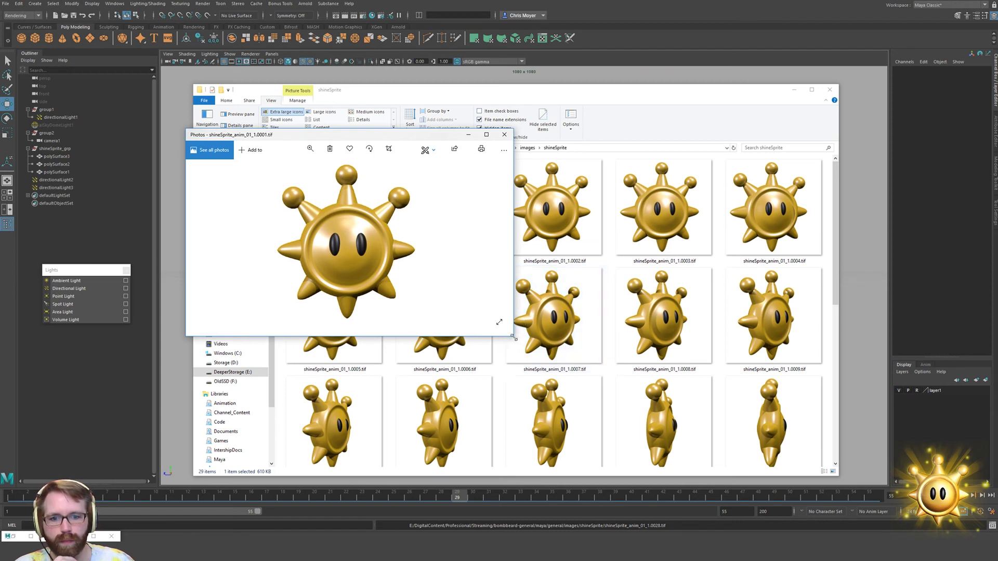
drag(513, 337, 597, 492)
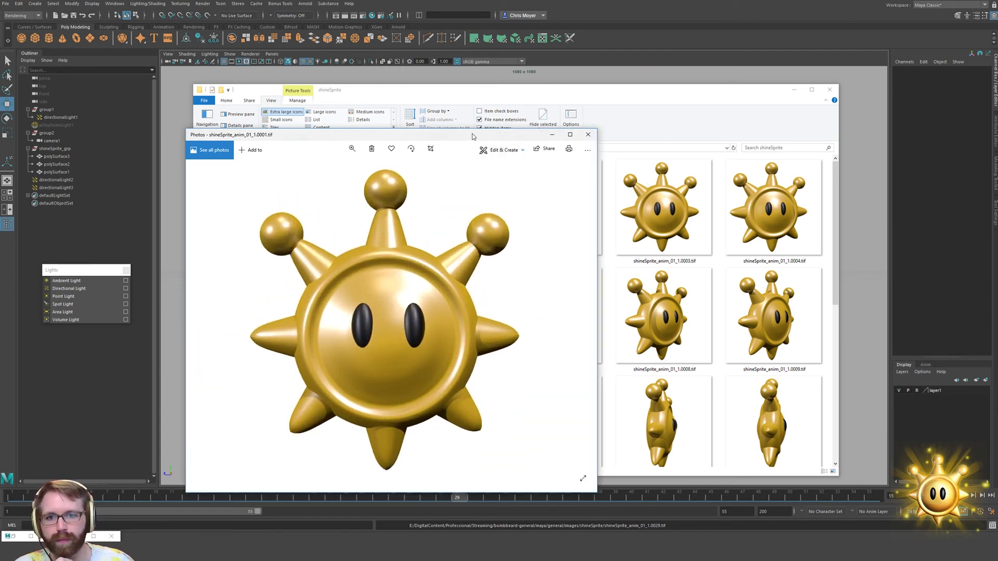
drag(472, 136, 428, 84)
Page forward through the rendered frames up to shineSprite_anim_01_1.0025.tif to check the sprite's rotation
key(Right)
key(Right)
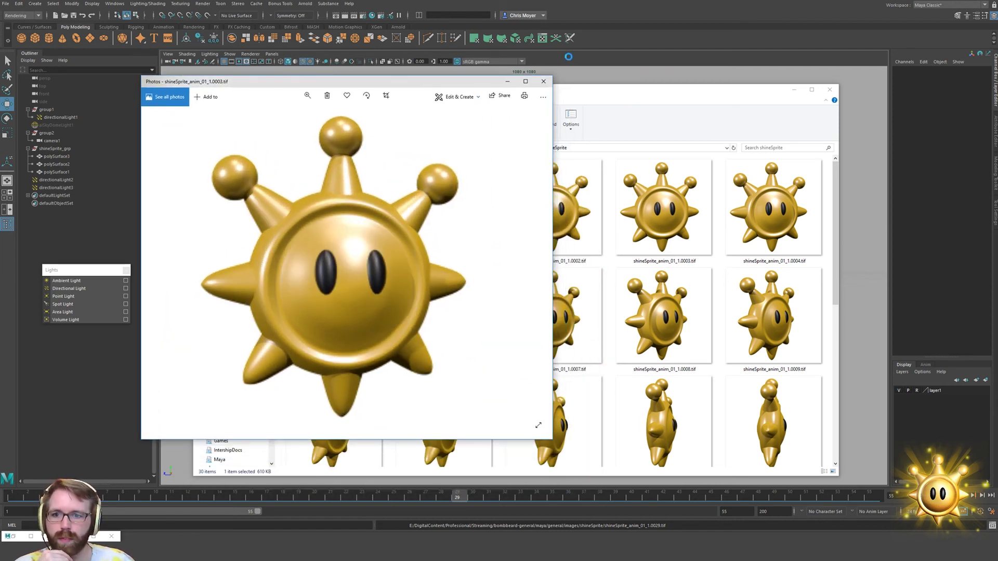
key(Right)
key(Right)
key(Right)
key(Right)
key(Right)
key(Right)
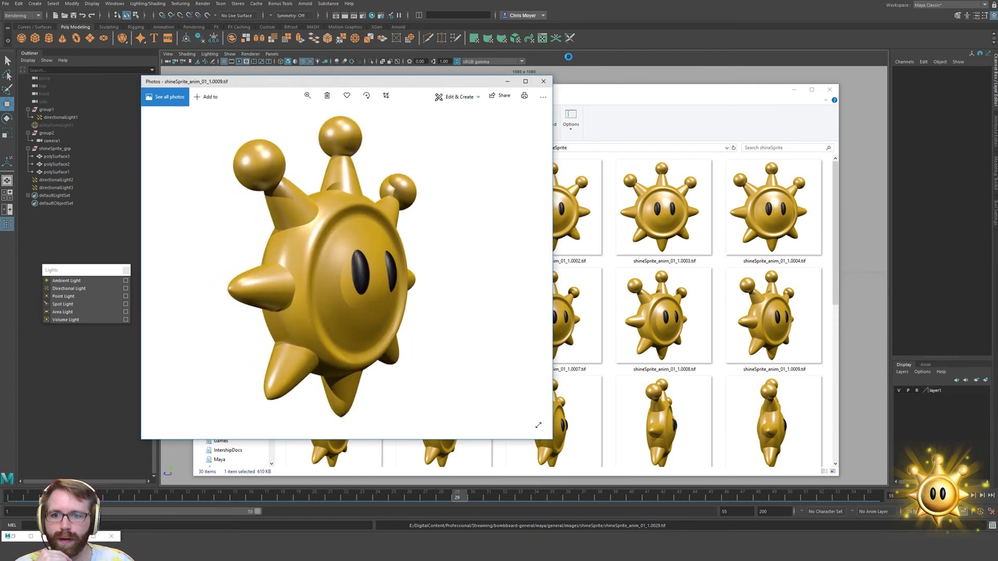
key(Right)
key(Right)
key(Right)
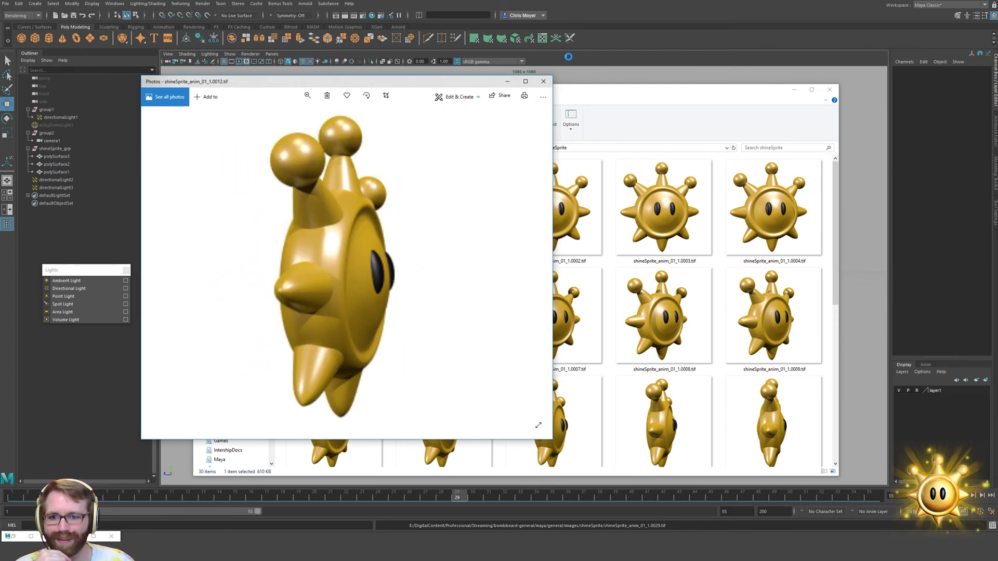
key(Right)
key(Right)
key(Right)
key(Right)
key(Right)
key(Right)
key(Right)
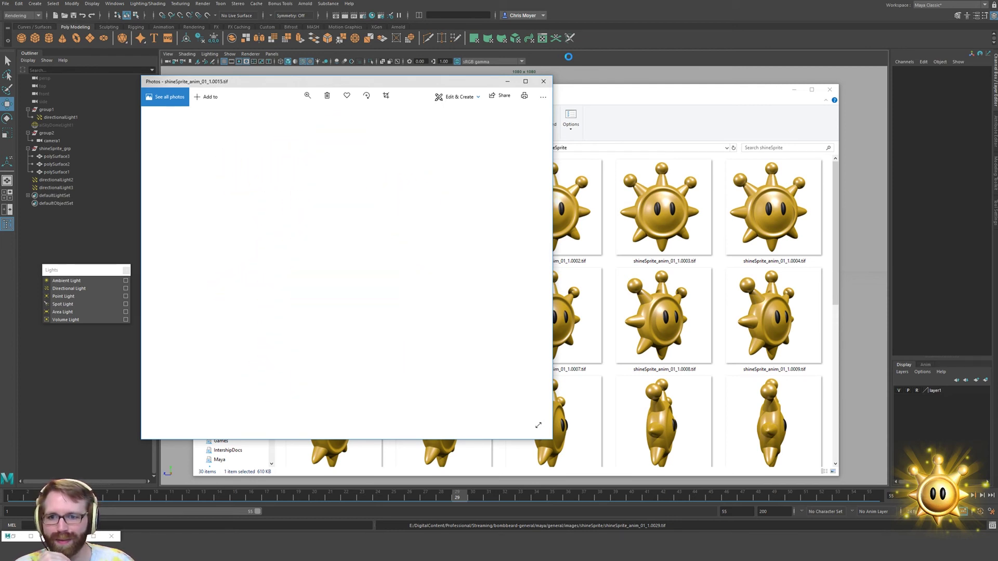
key(Right)
key(Right)
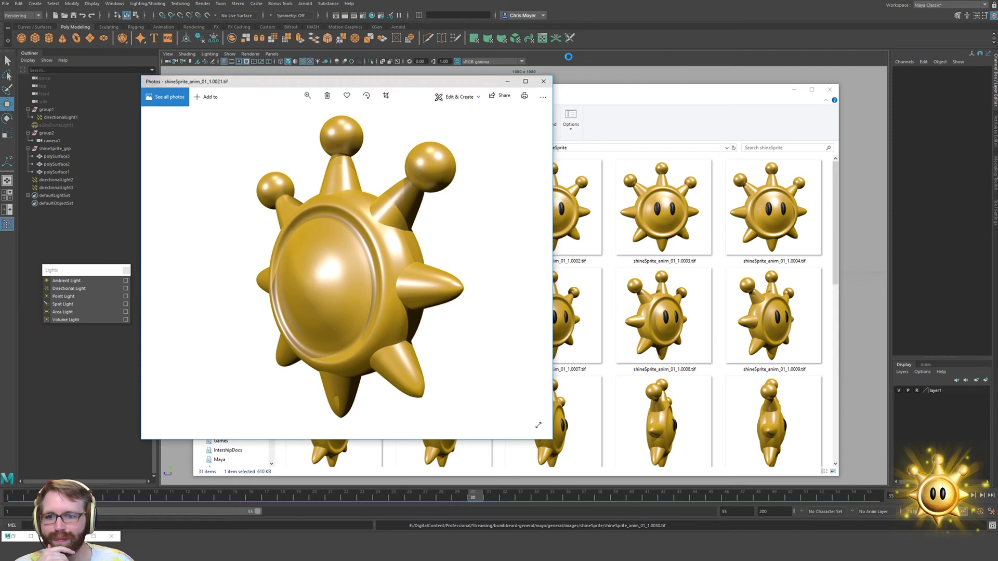
scroll(305, 322, down, 4)
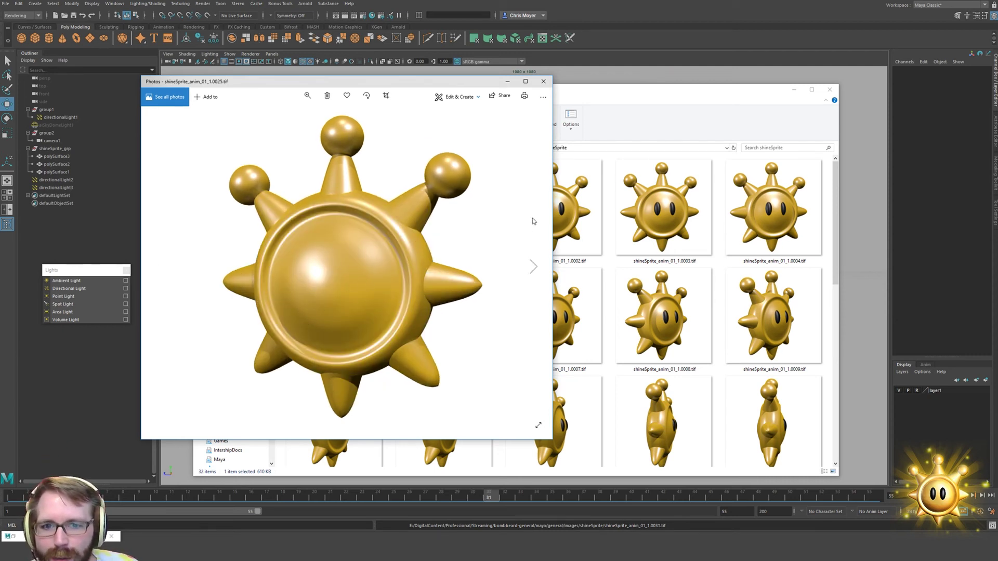
click(543, 82)
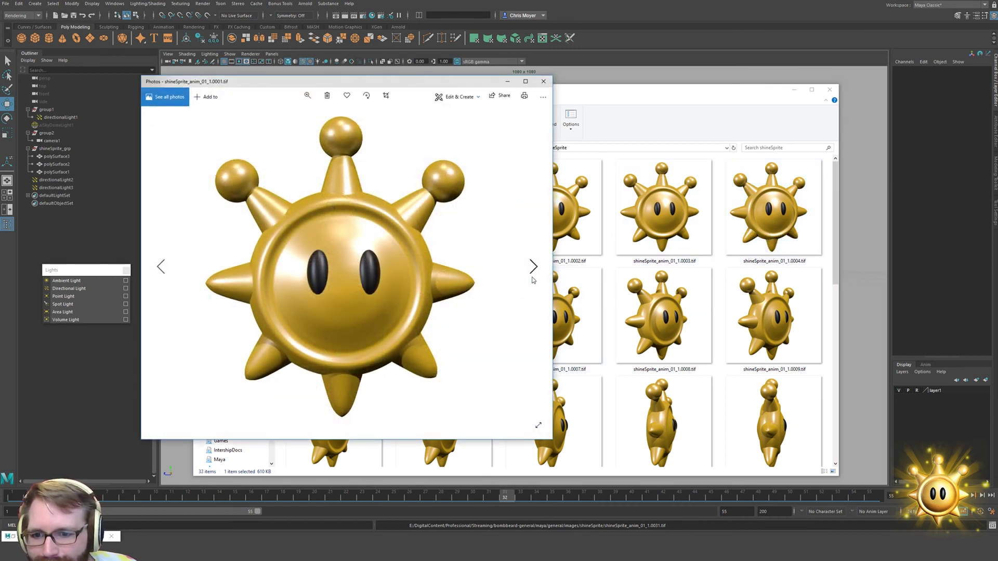
Review the first five frames again in the viewer and check the newest rendered files in the shineSprite folder
click(534, 267)
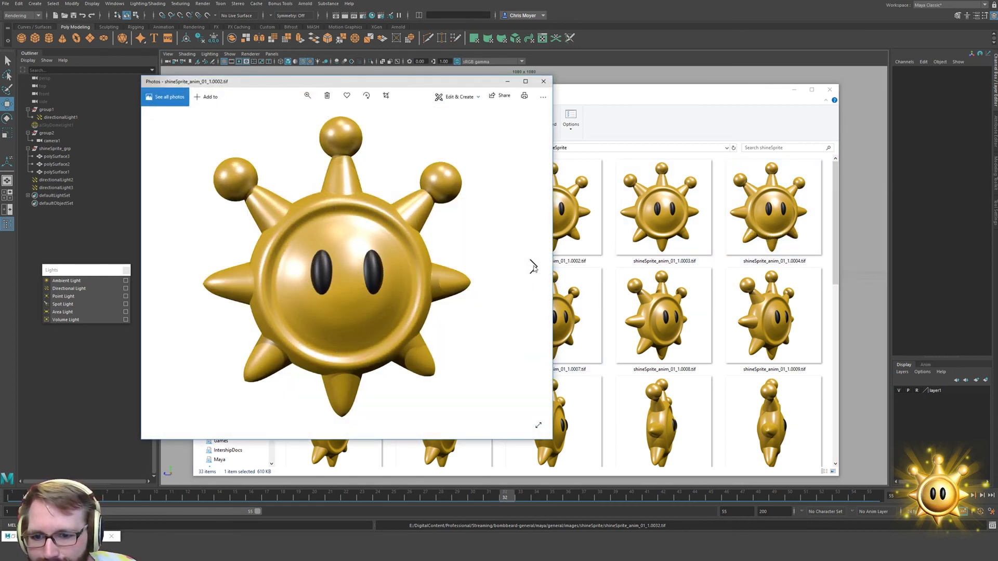
click(533, 267)
click(533, 266)
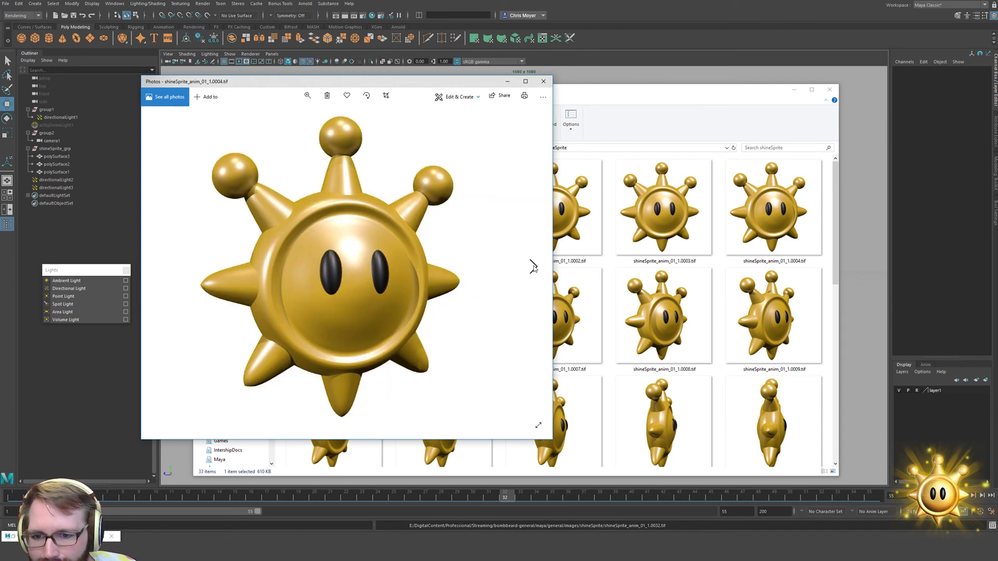
click(533, 266)
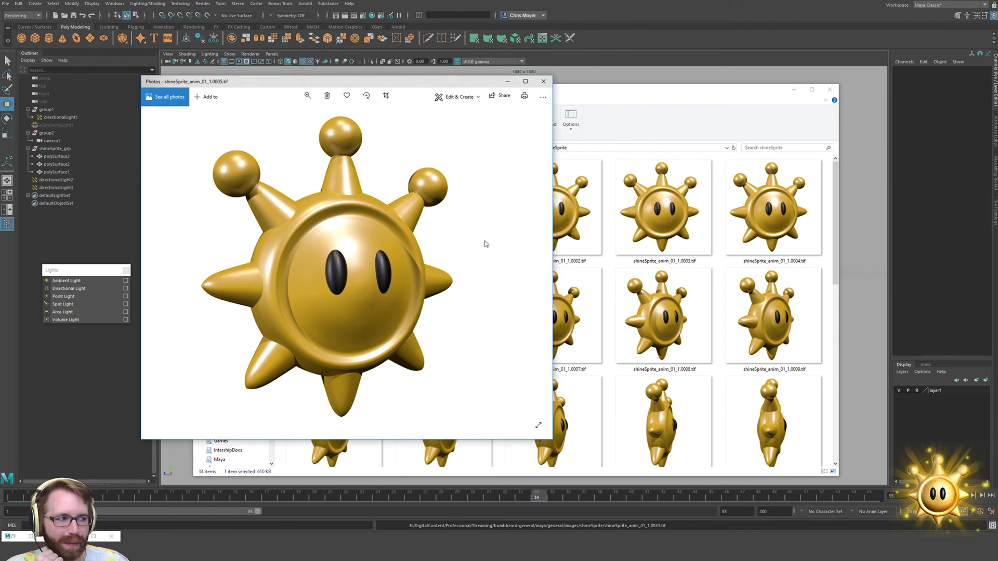
click(542, 82)
scroll(656, 290, down, 2)
scroll(656, 290, down, 3)
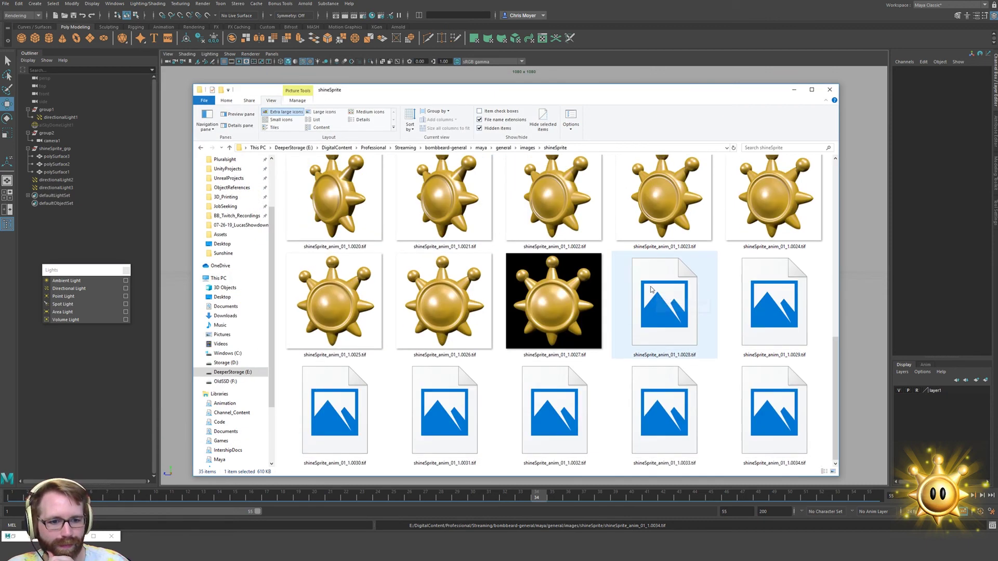